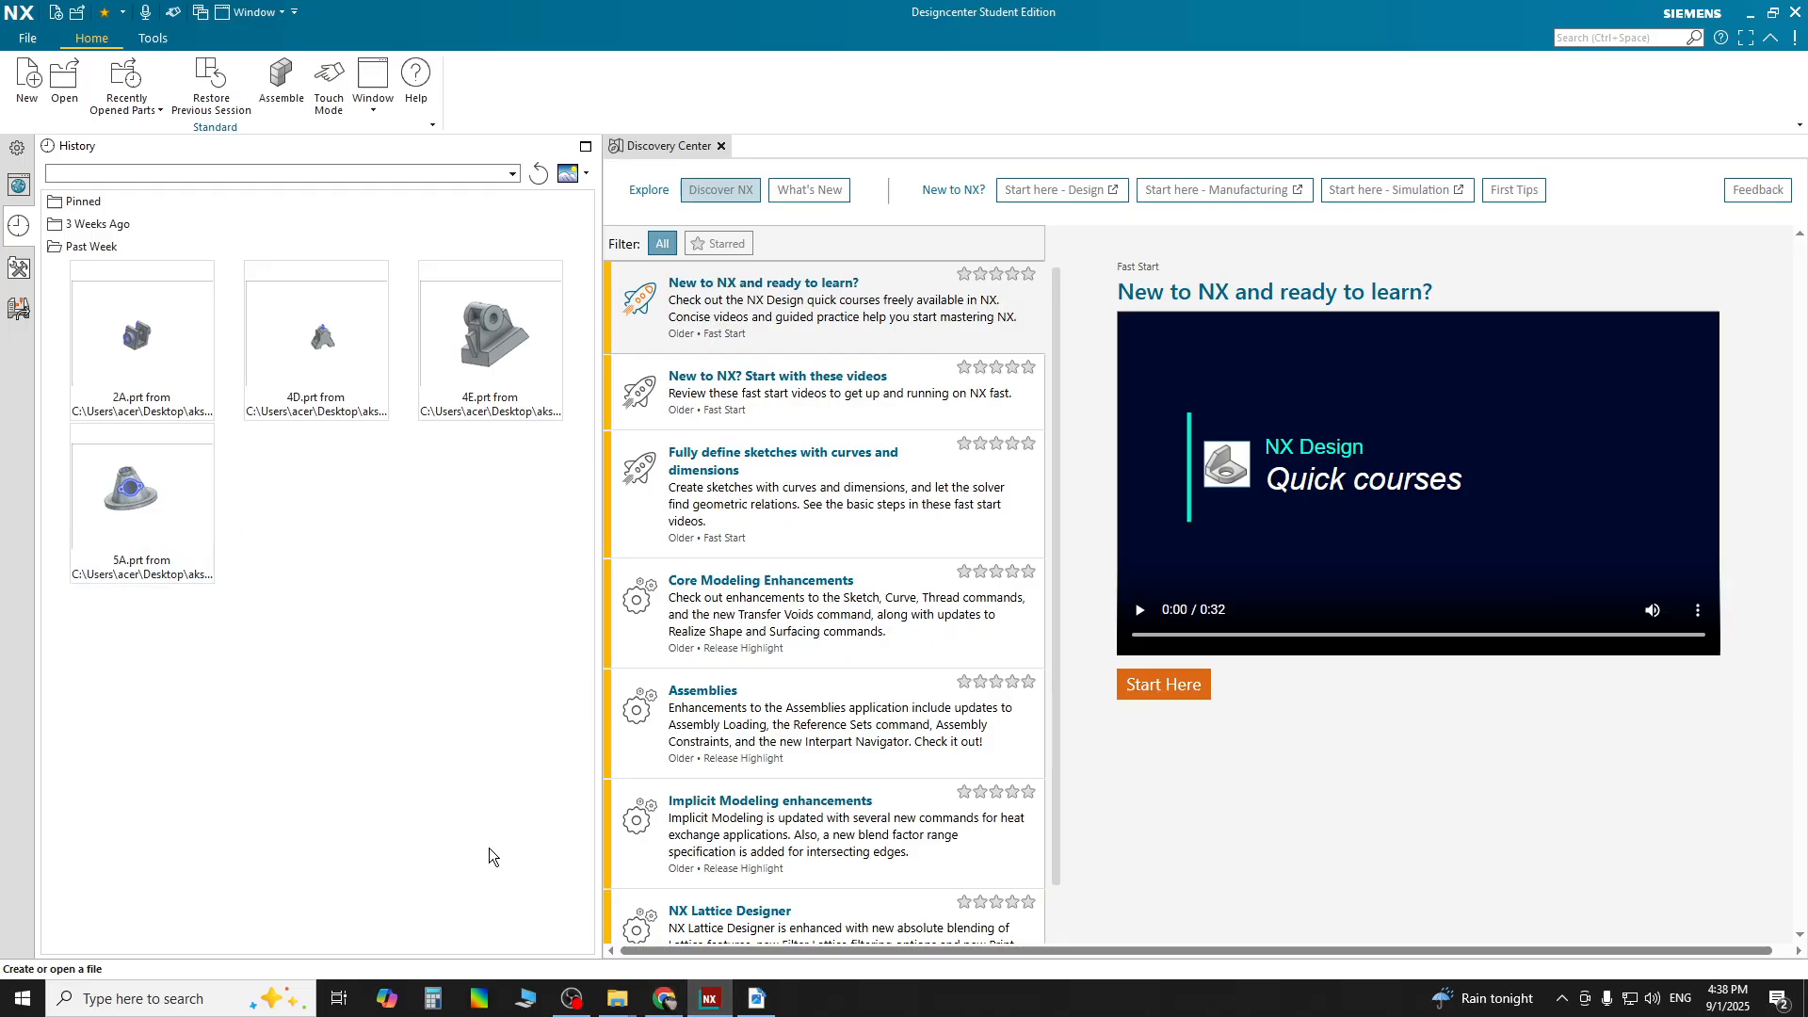
Switch to Acrobat to review the flanged conical part's drawing on page 5 of the exercise book, and return to NX
left_click(757, 999)
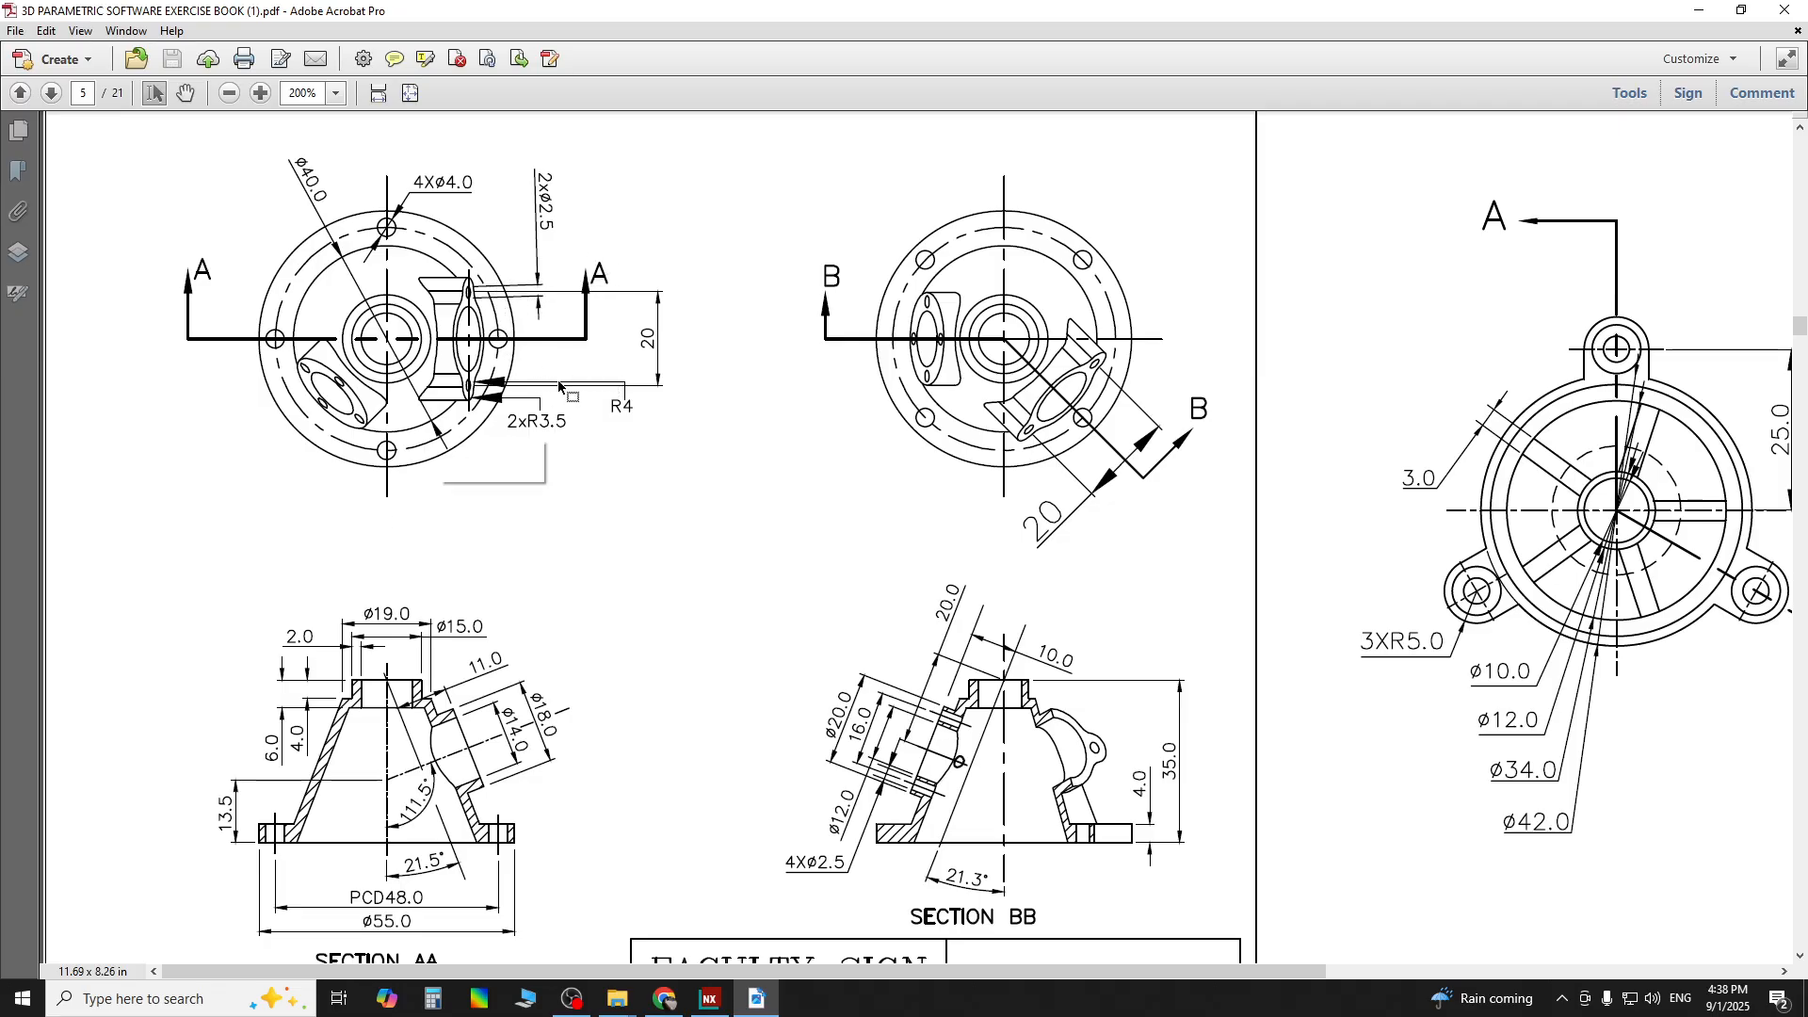
left_click(705, 1005)
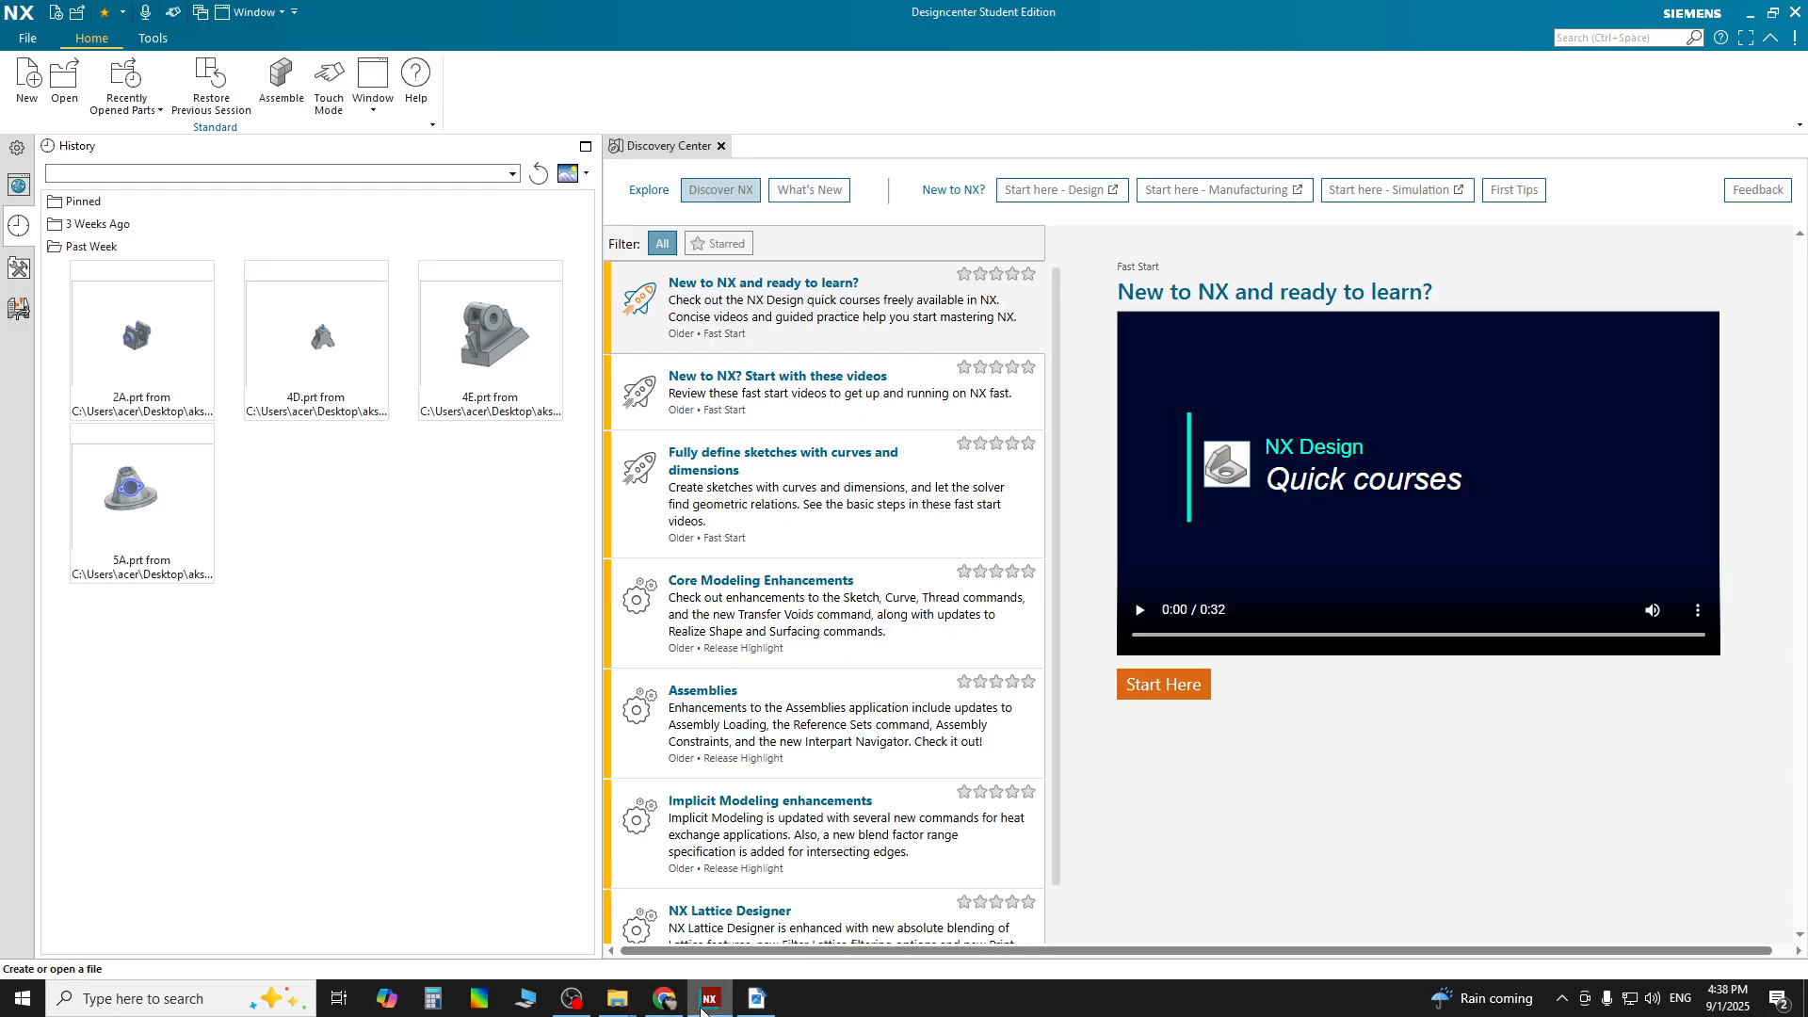
left_click(704, 1006)
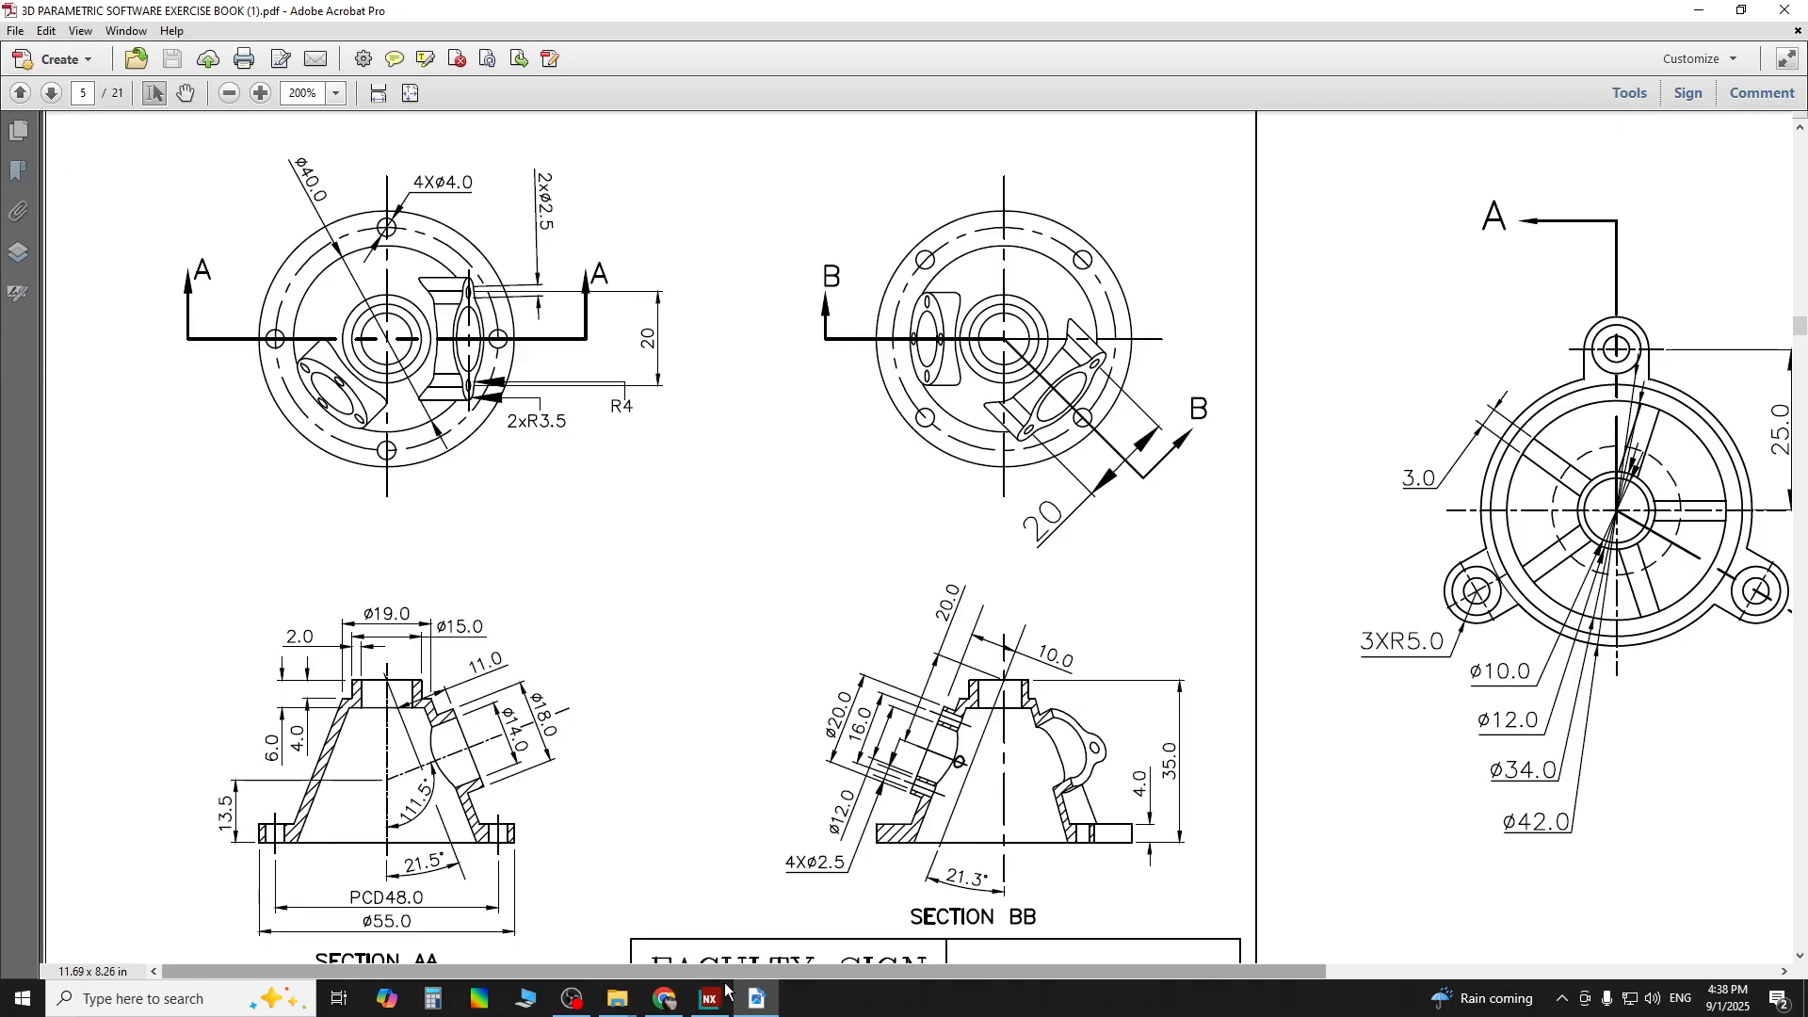
mouse_move(724, 1000)
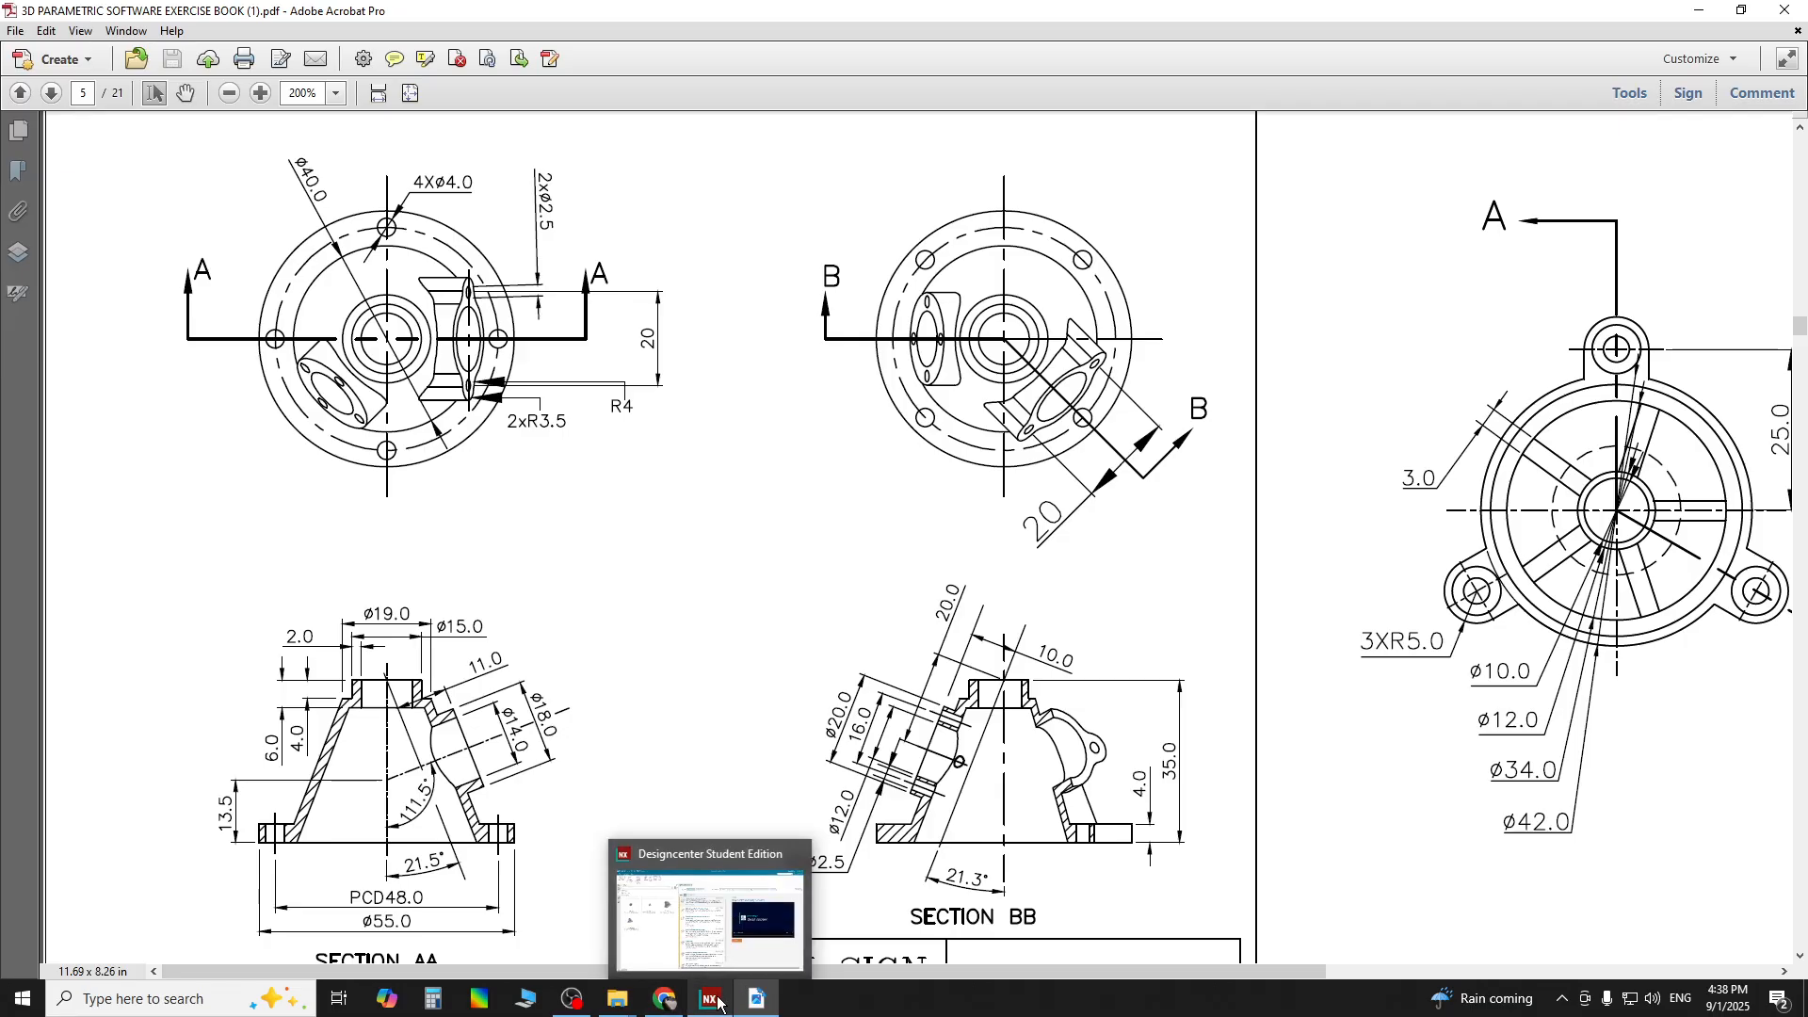
left_click(716, 1003)
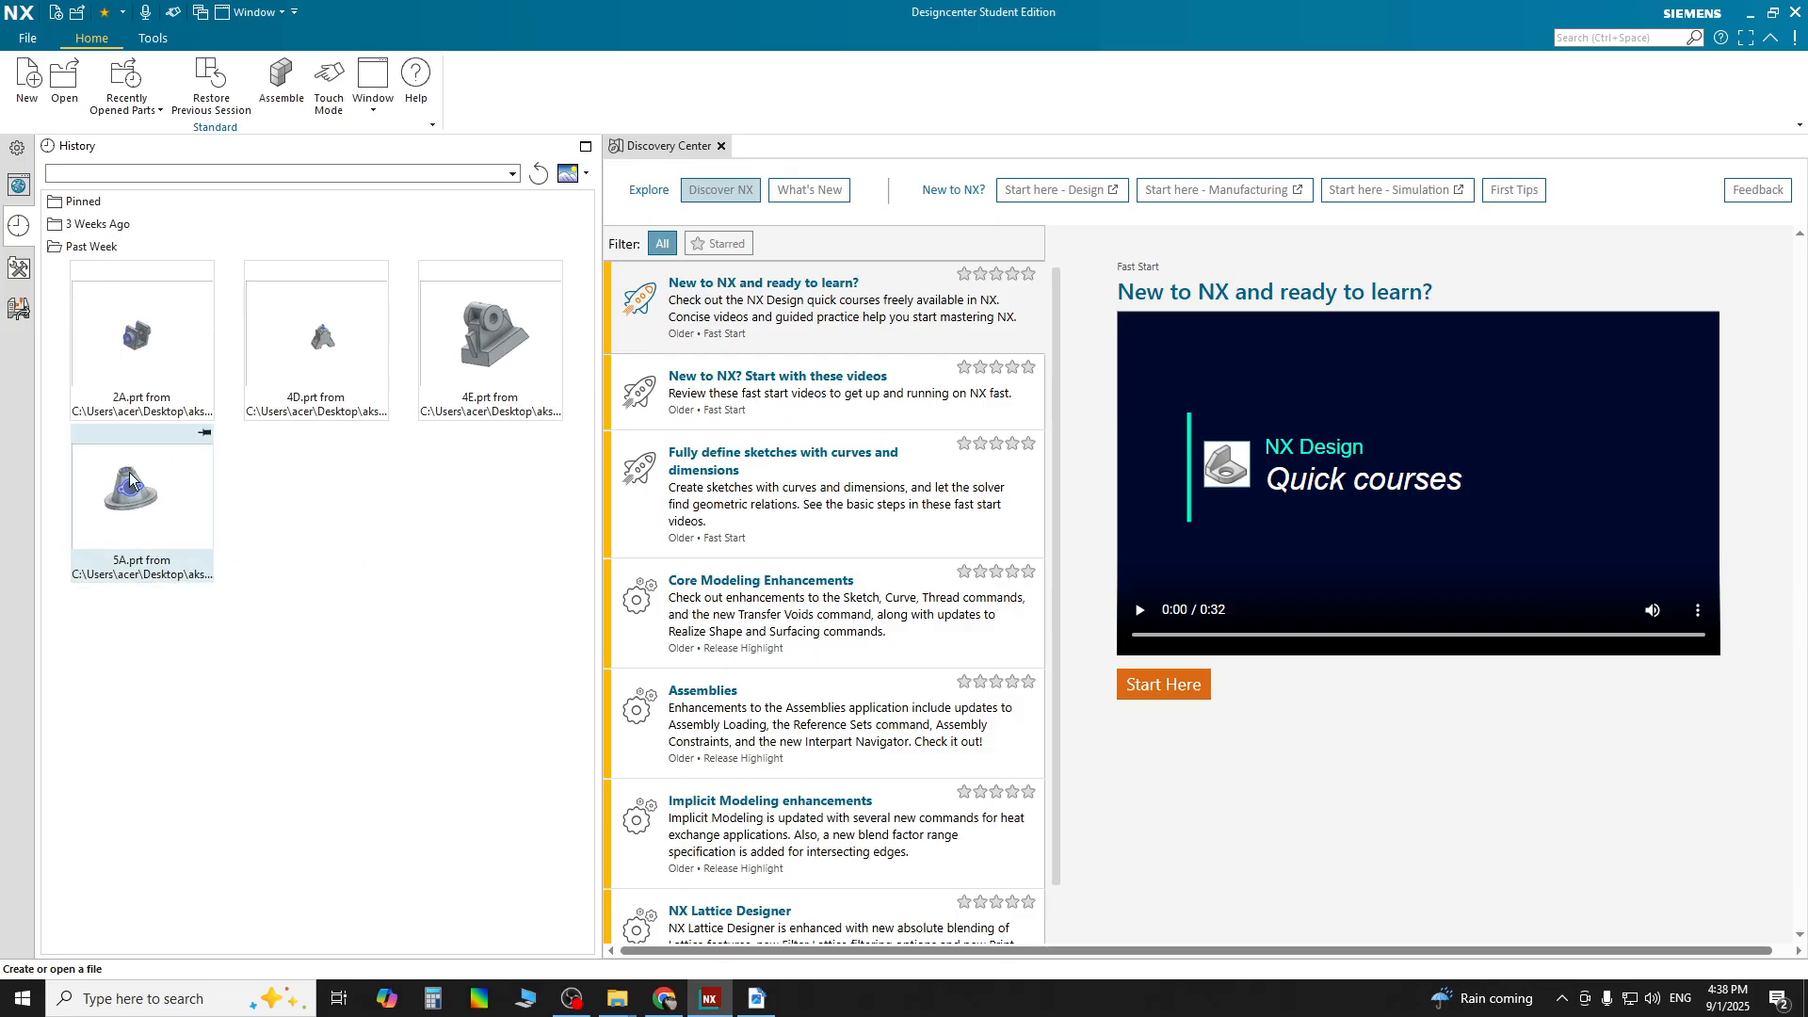
left_click(203, 434)
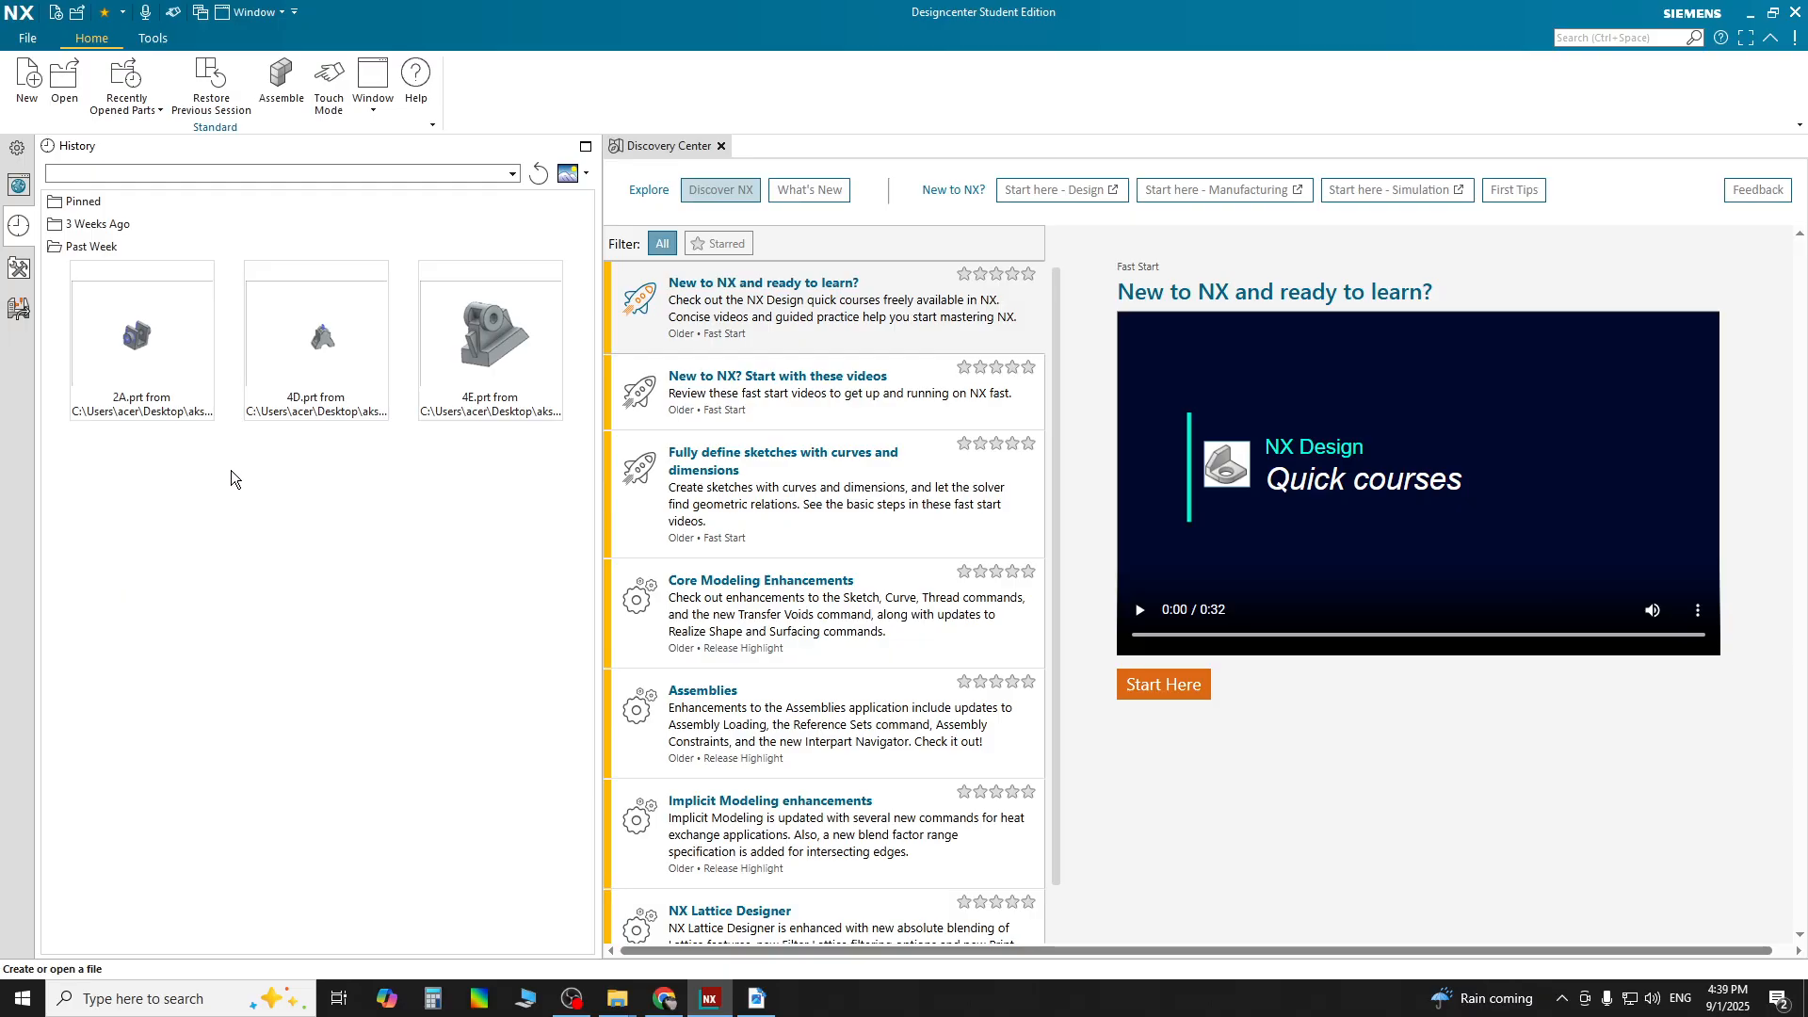
left_click(115, 247)
left_click(115, 245)
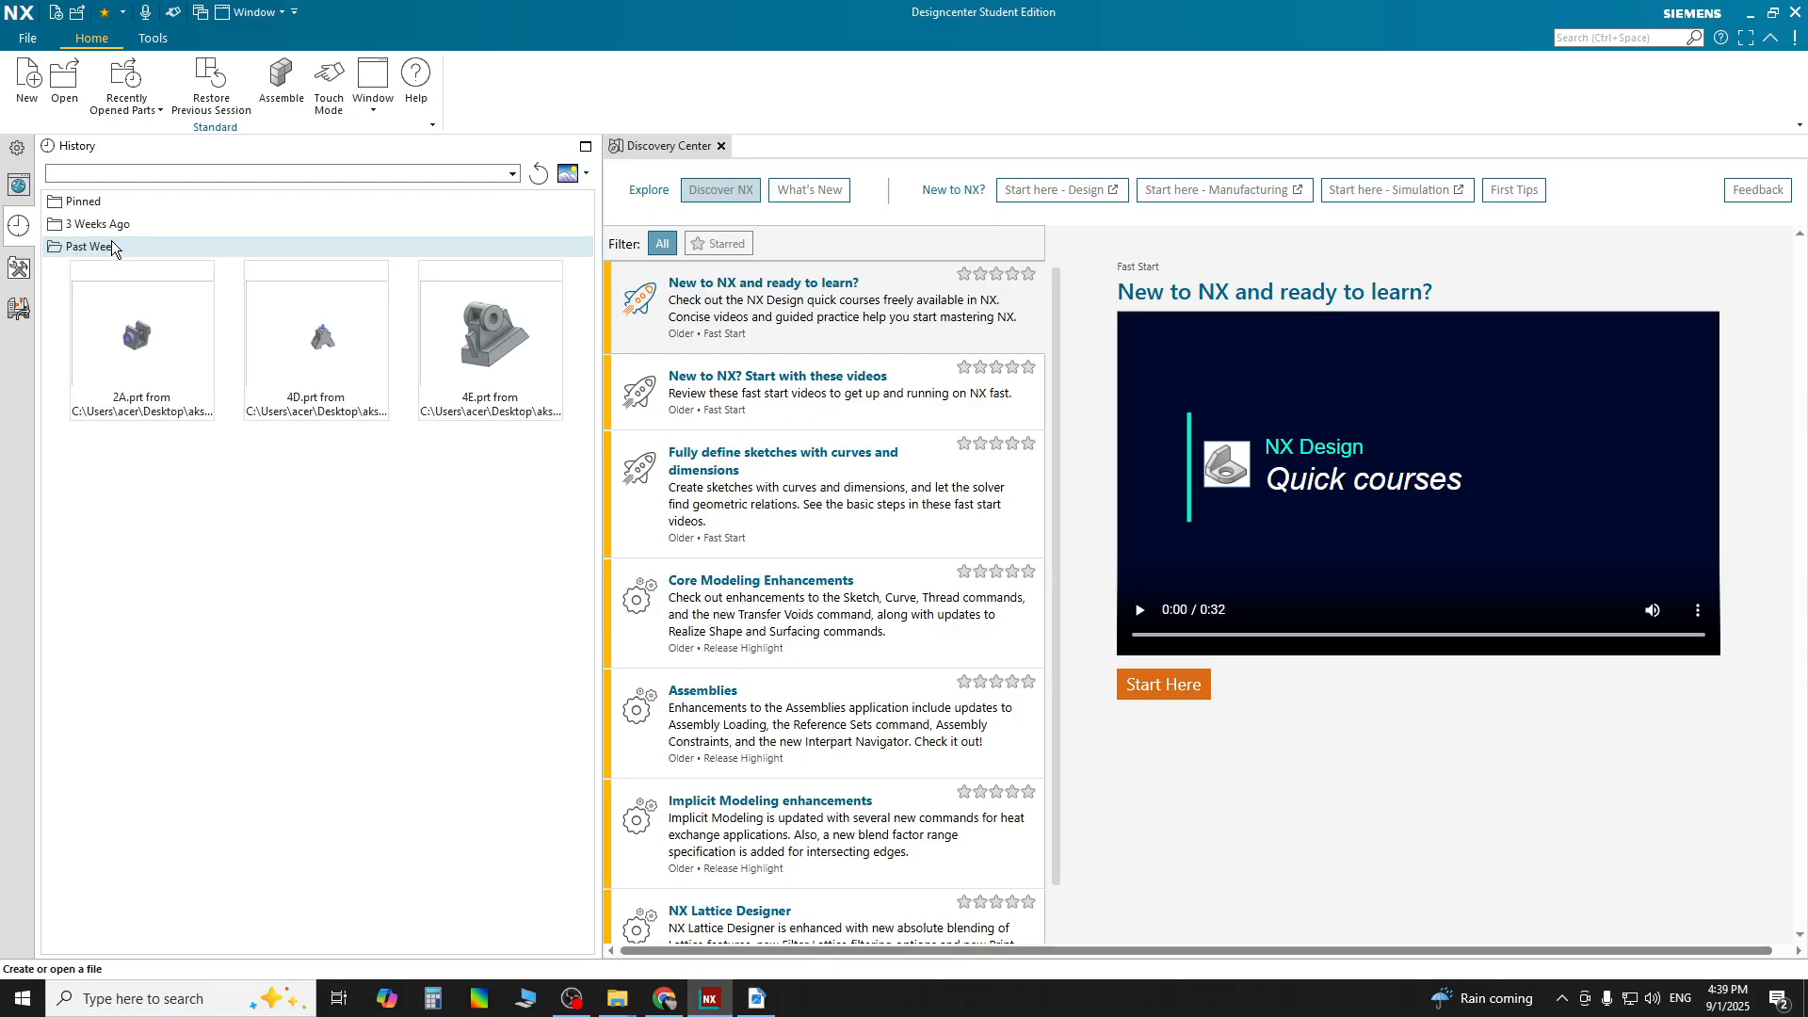
left_click(95, 205)
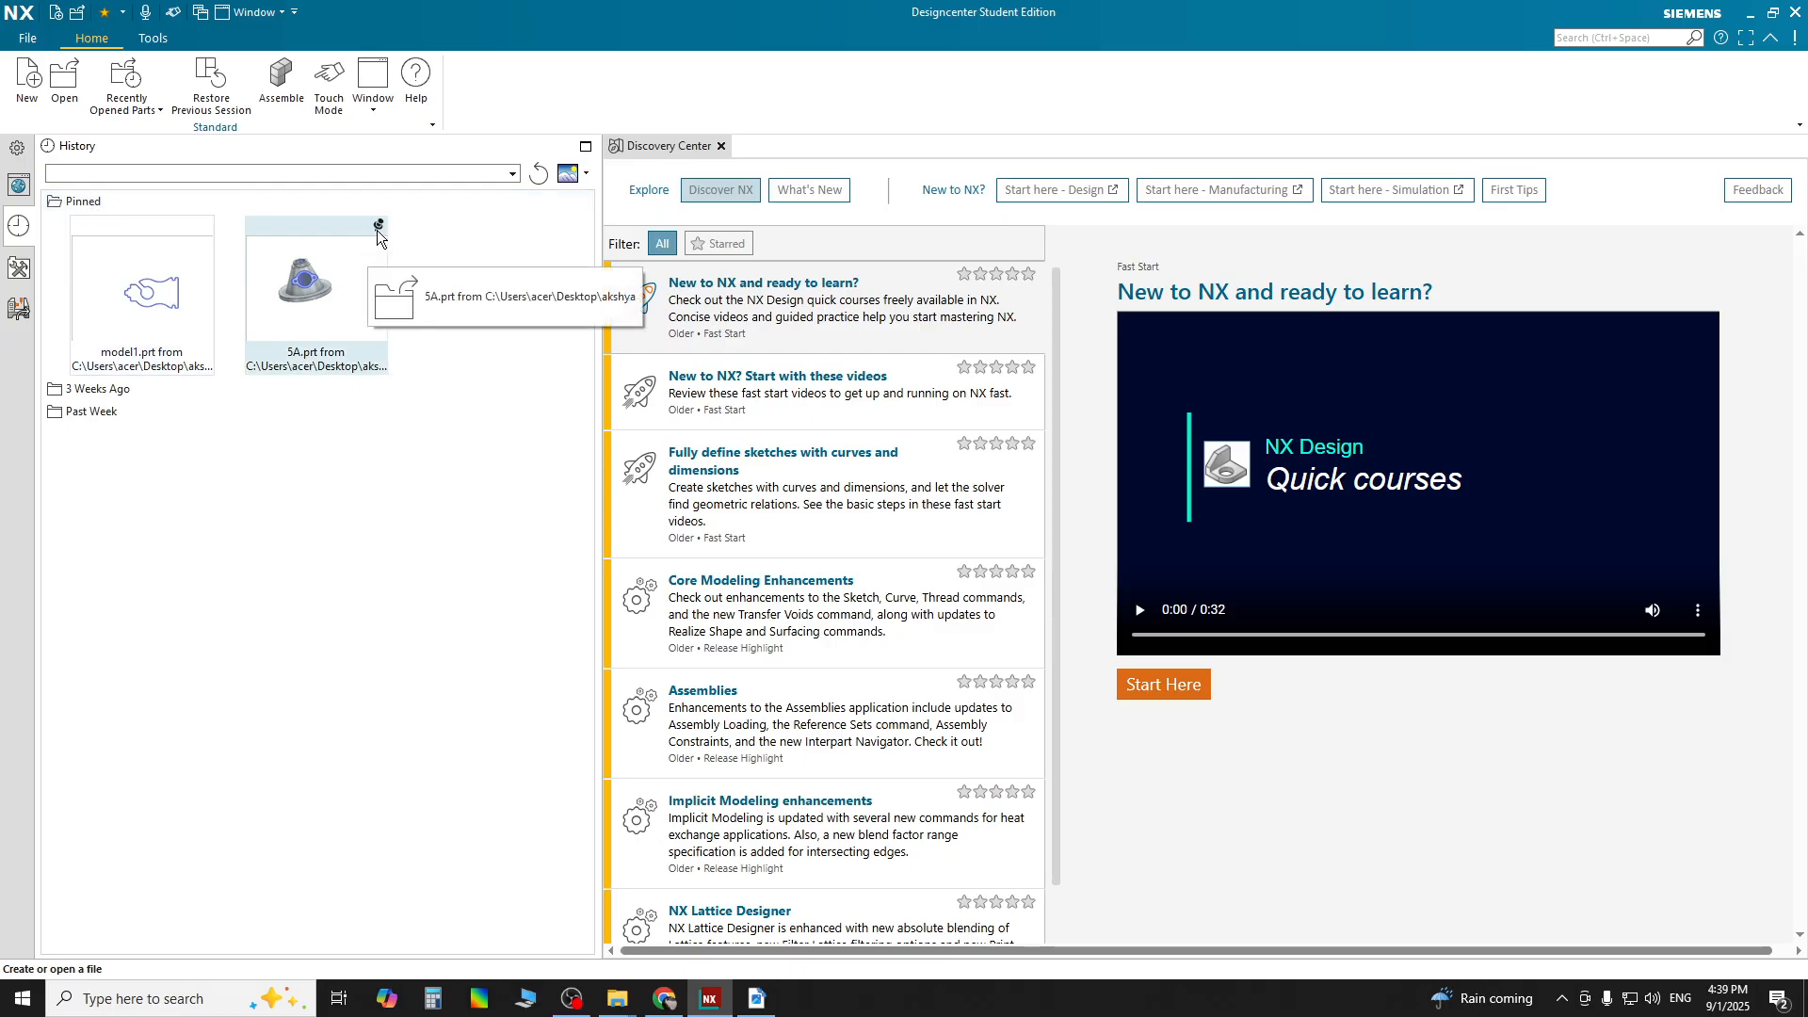
left_click(371, 232)
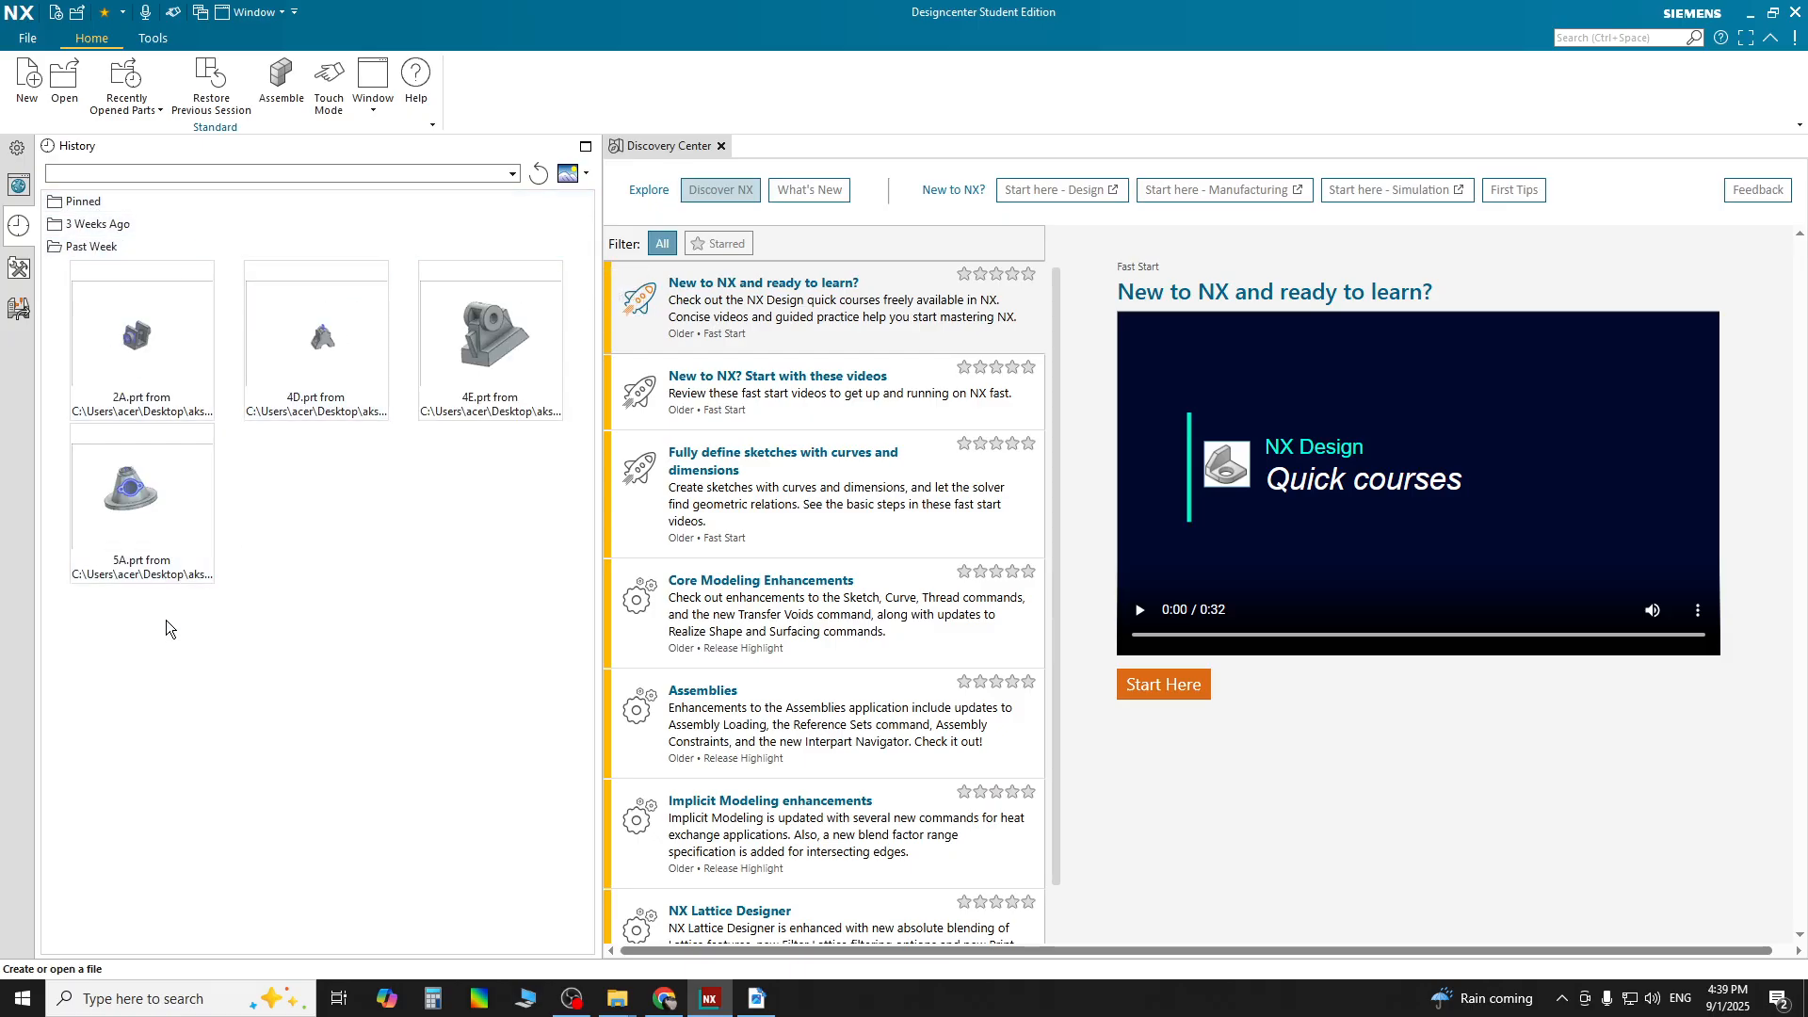
Open 5A.prt from the past week's history and consult its exercise drawing in Acrobat while it loads
double_click(141, 504)
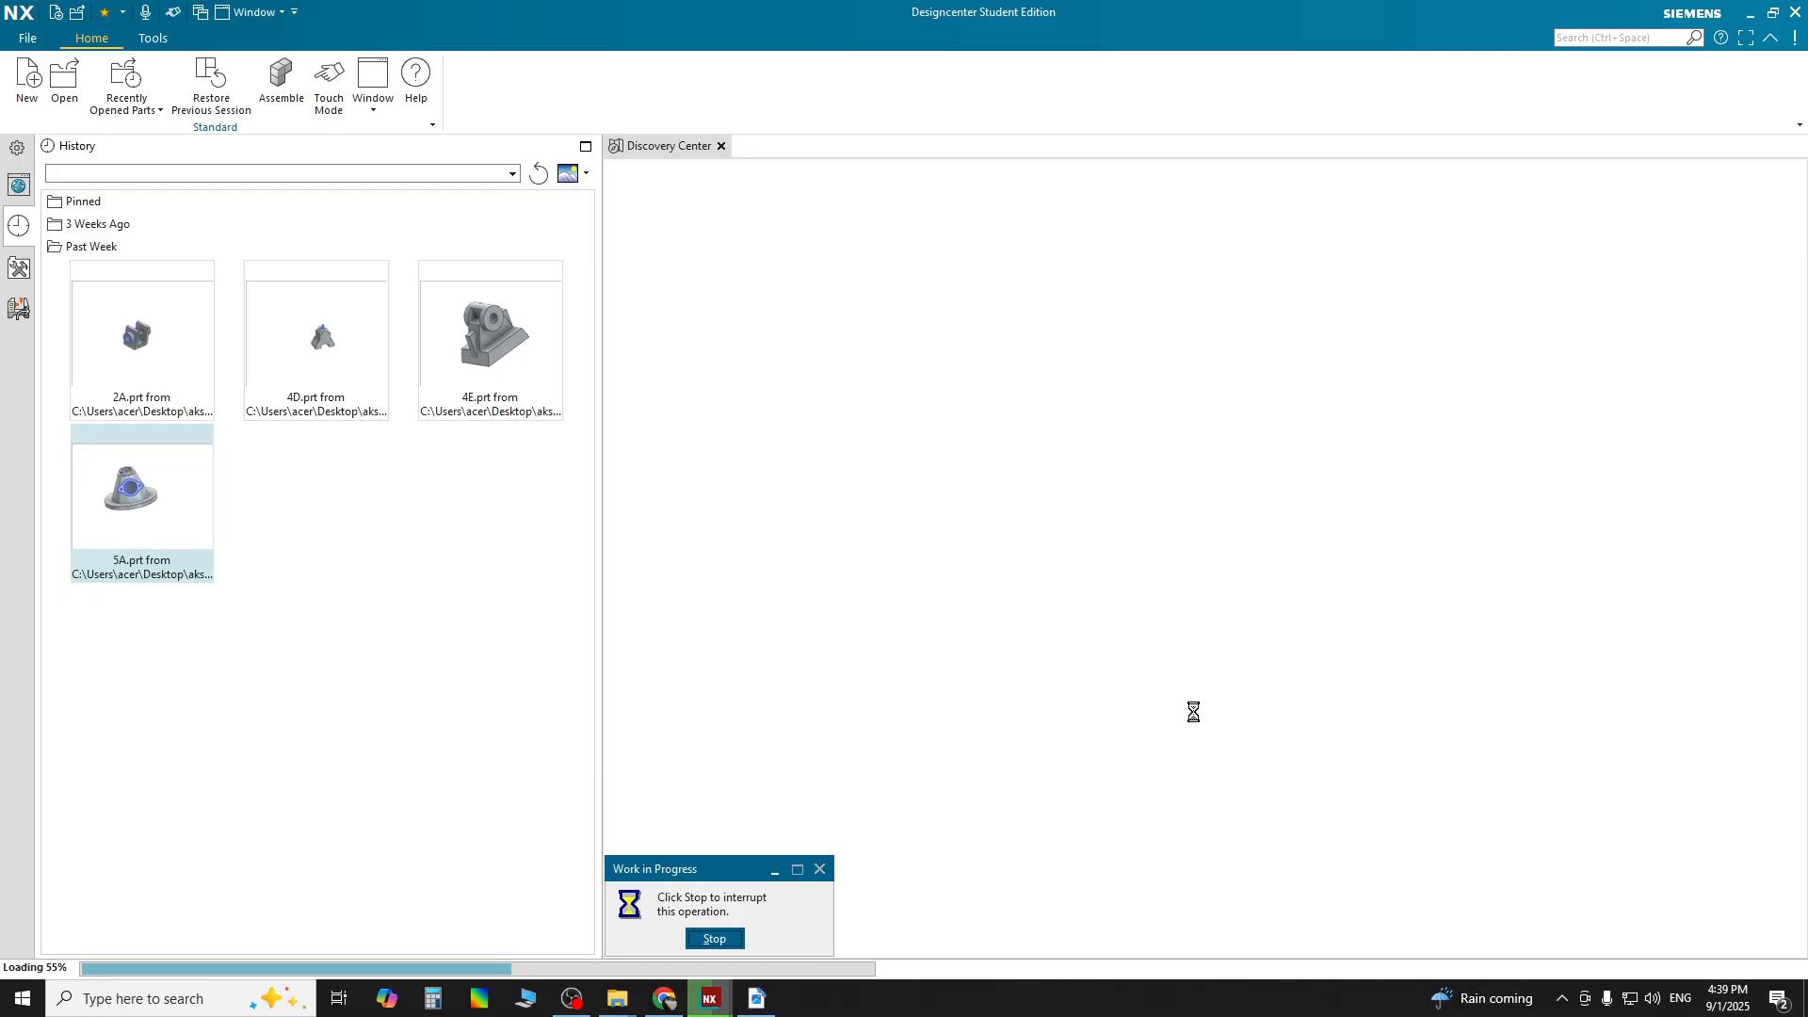
left_click(757, 999)
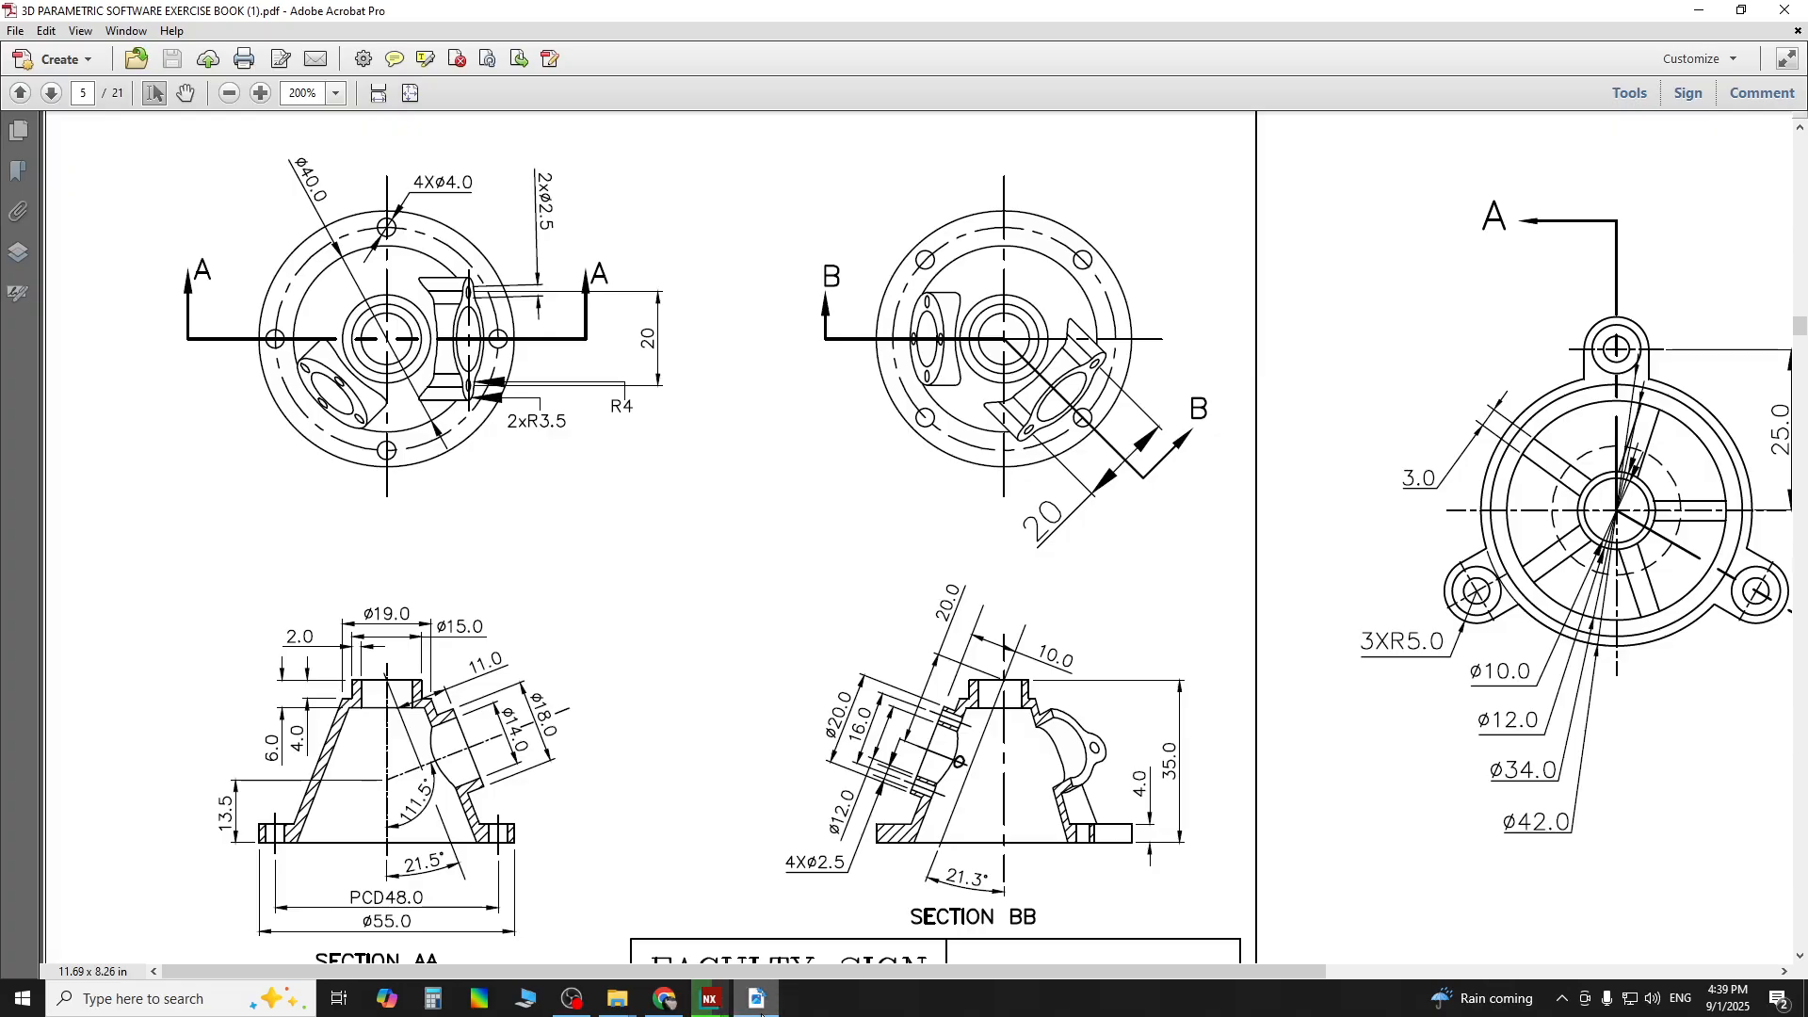
scroll(776, 753, "down", 1)
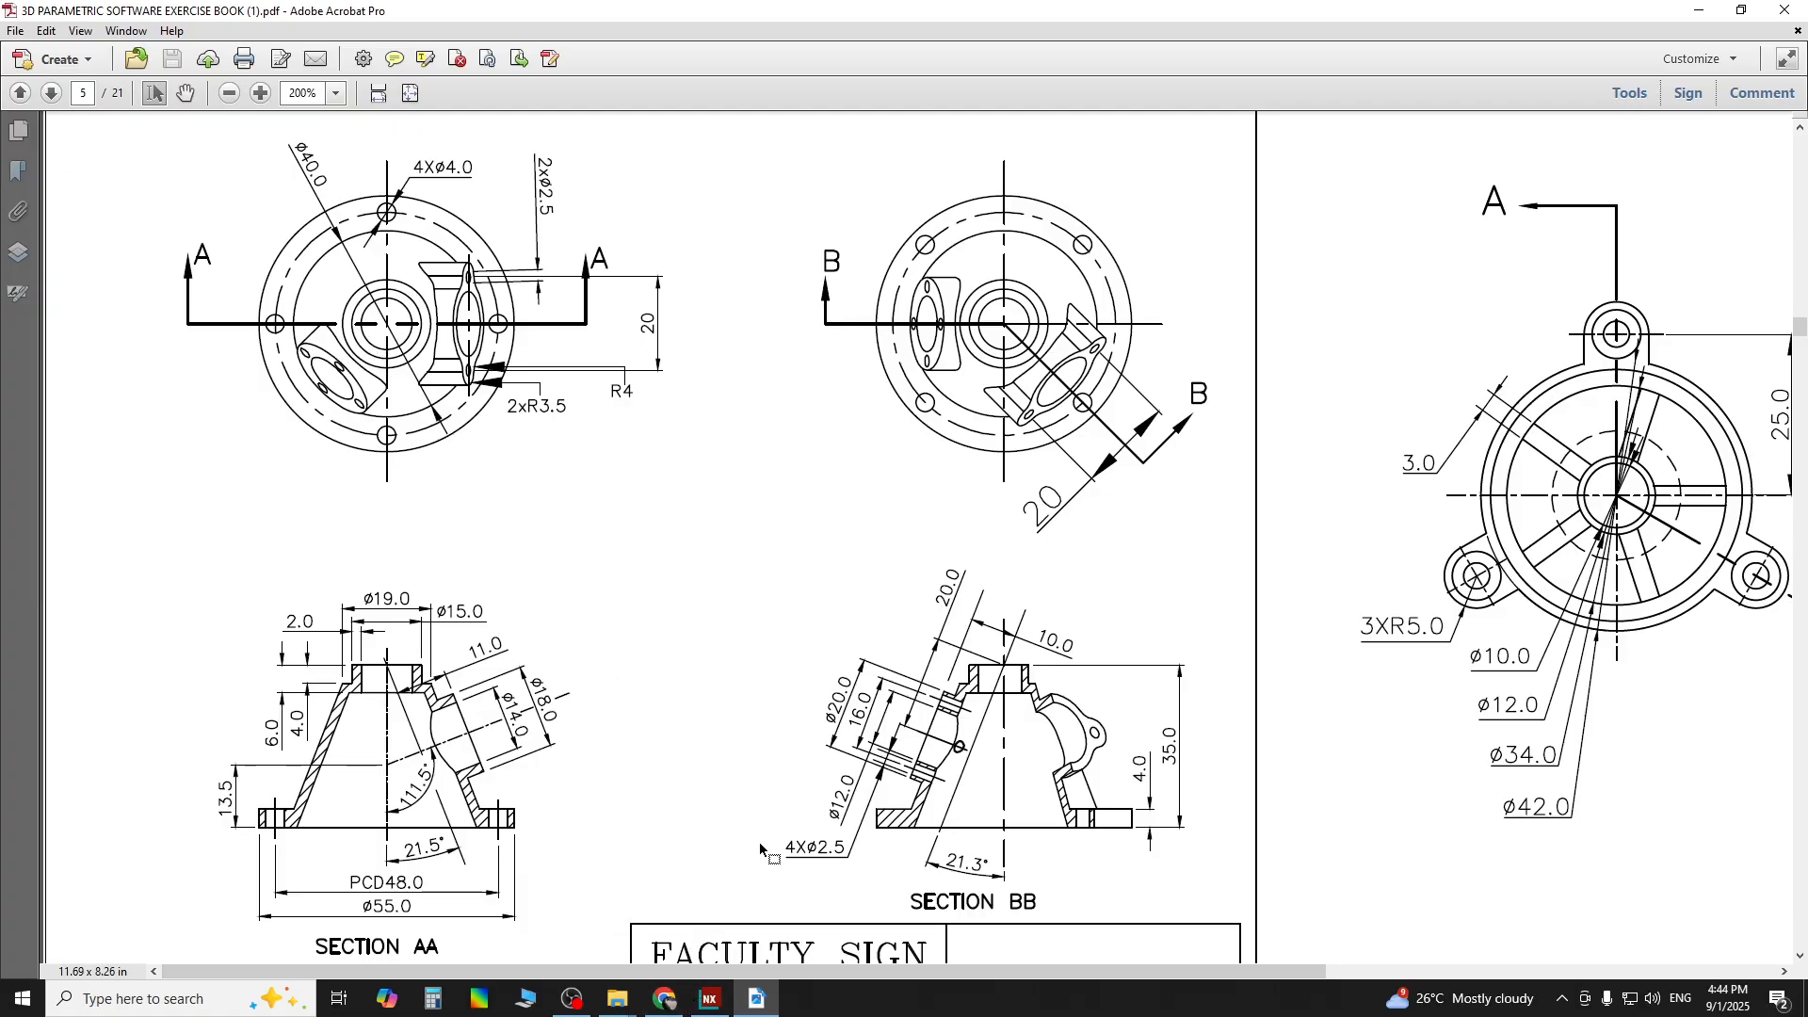
left_click(712, 999)
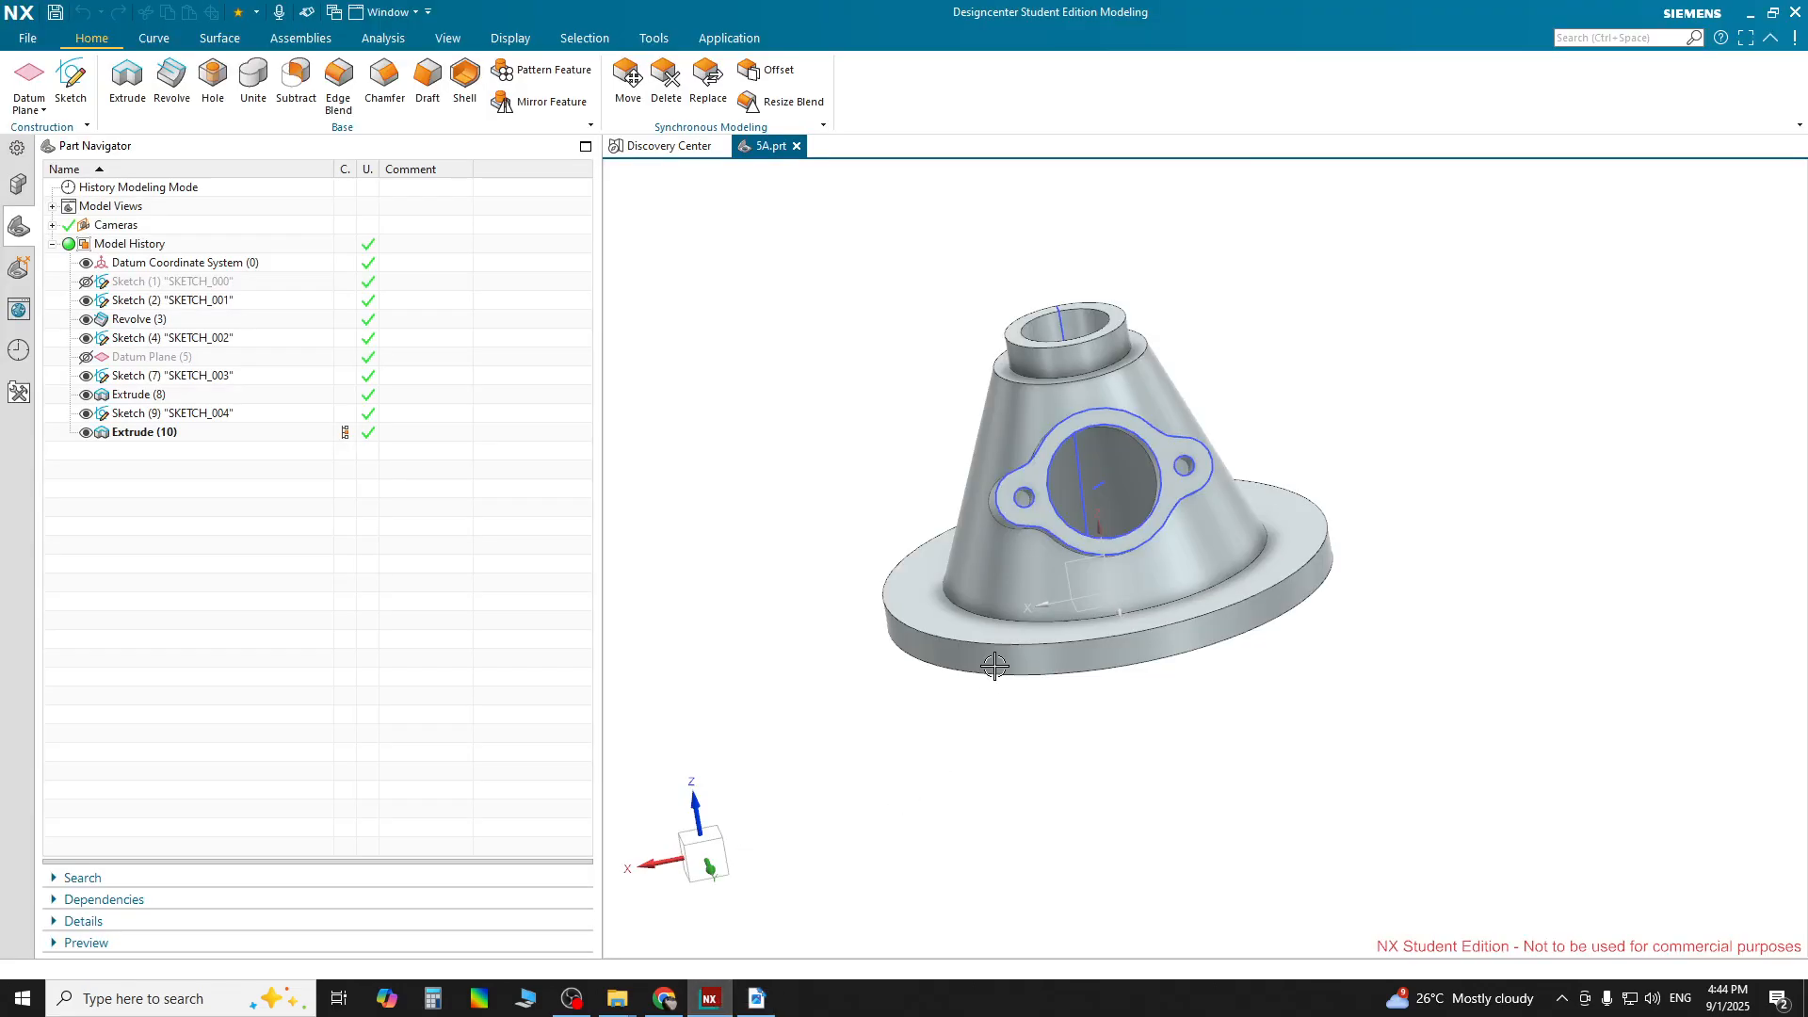
Inspect the conical body and its side flange from several directions and align the view to look straight down on the part
middle_click_drag(908, 614, 959, 628)
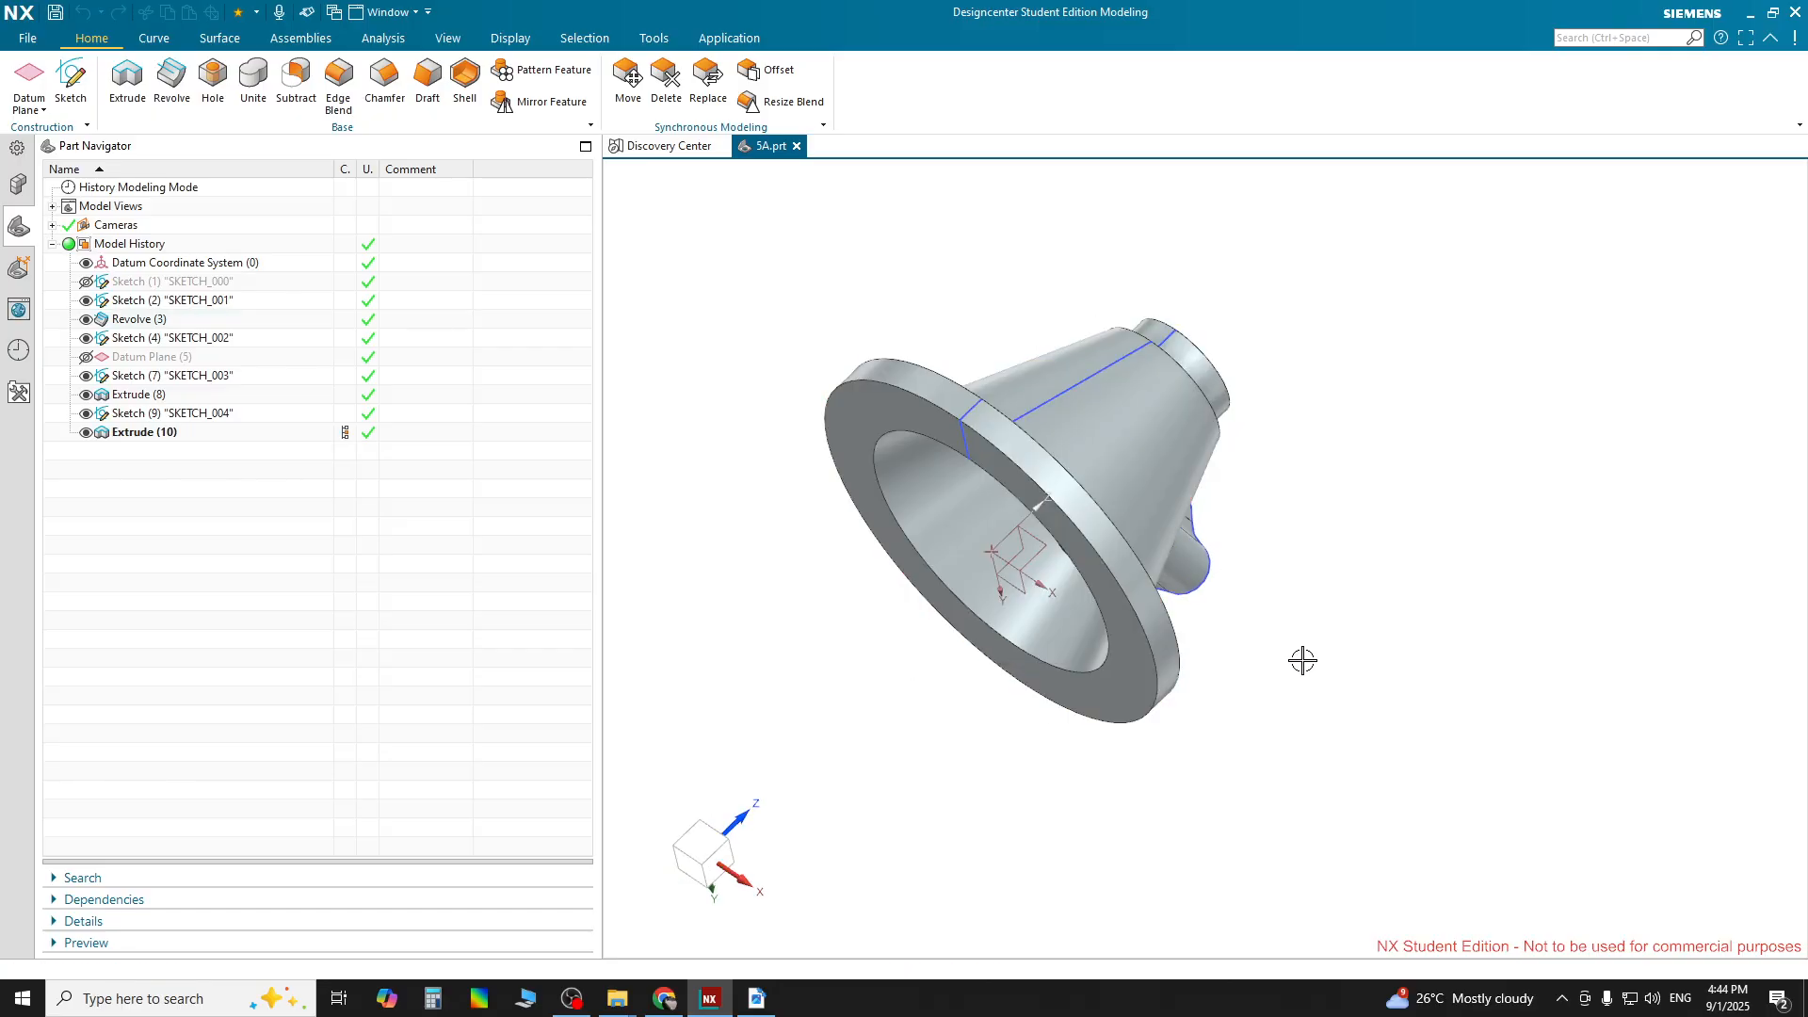
middle_click_drag(1284, 662, 1151, 589)
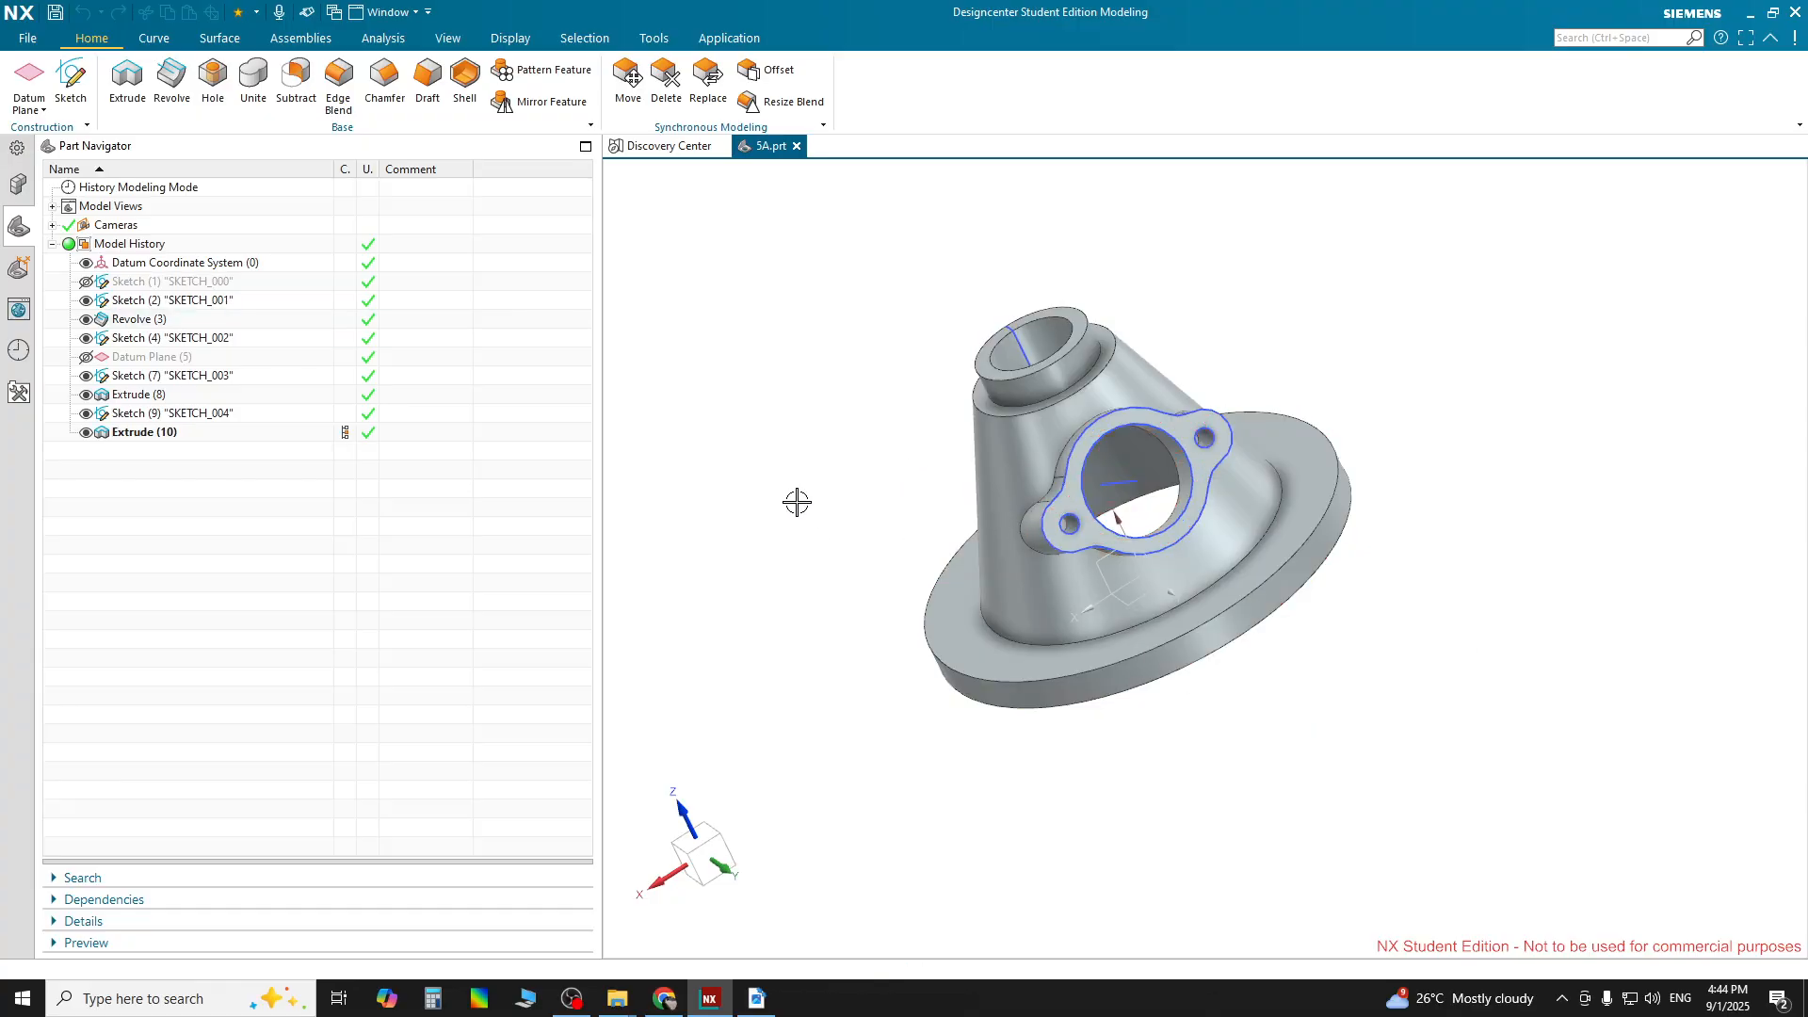
middle_click_drag(811, 505, 906, 558)
middle_click_drag(906, 559, 908, 569)
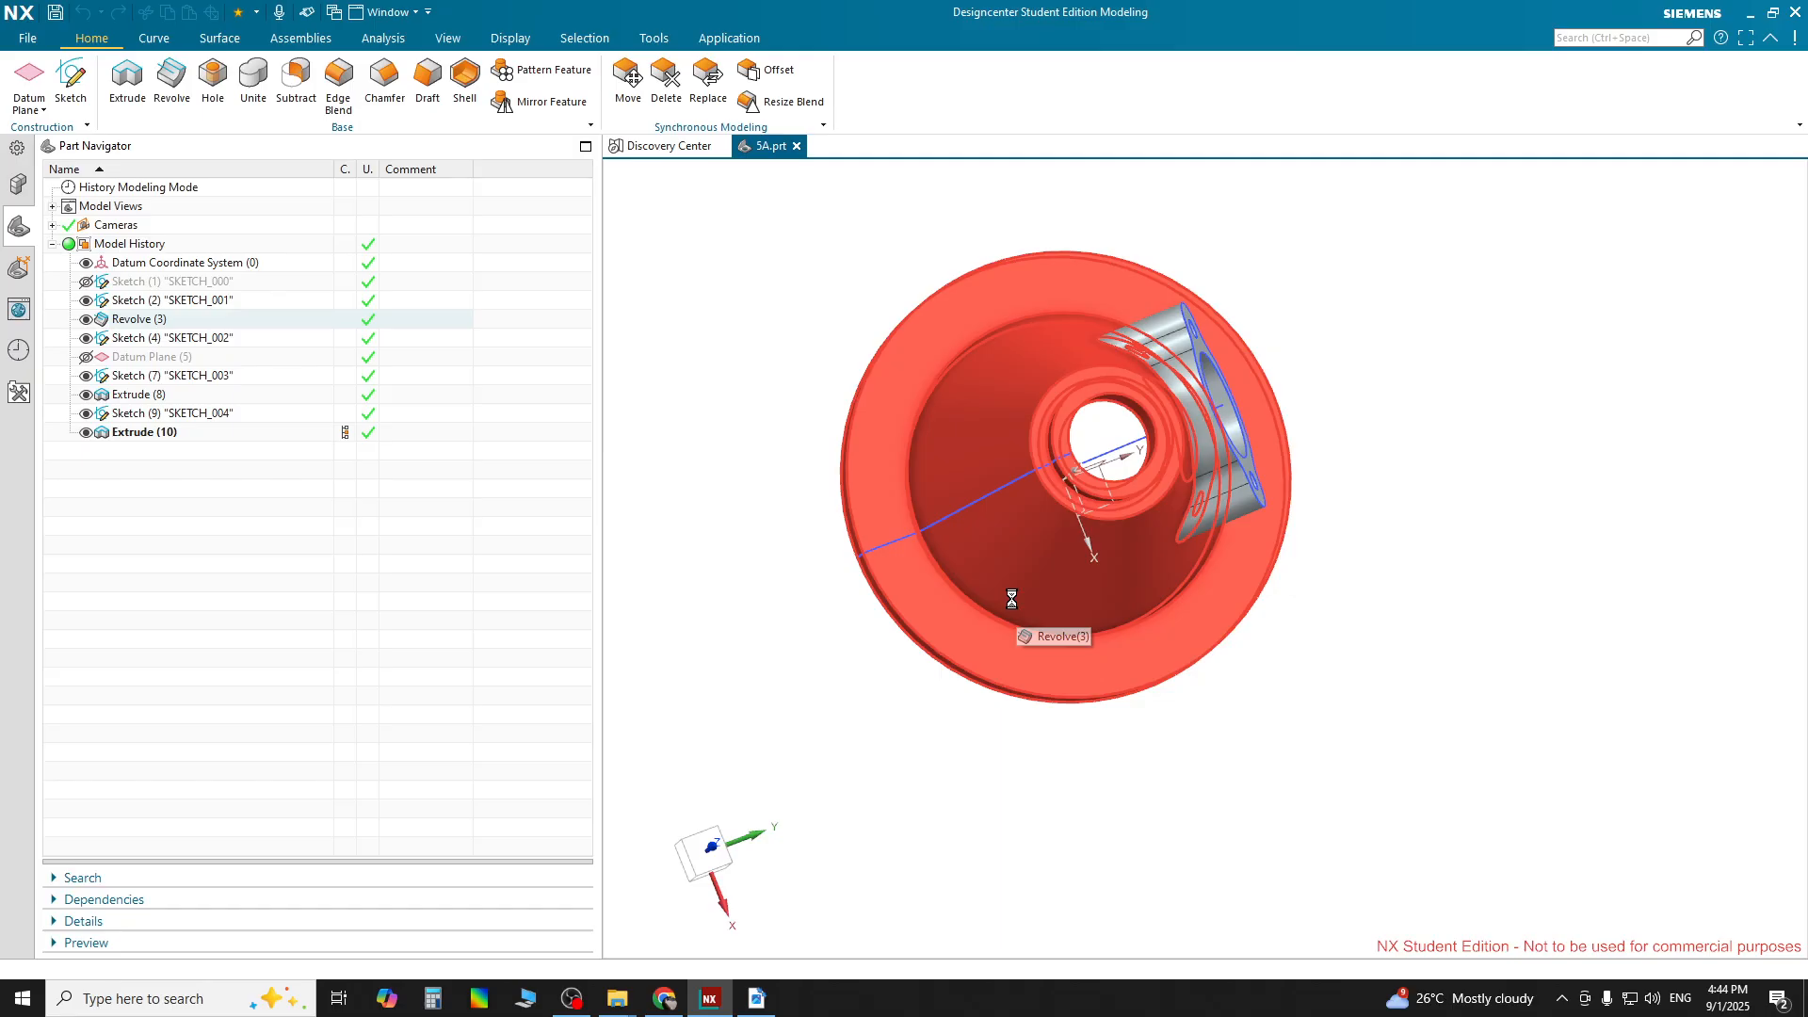
key("F8")
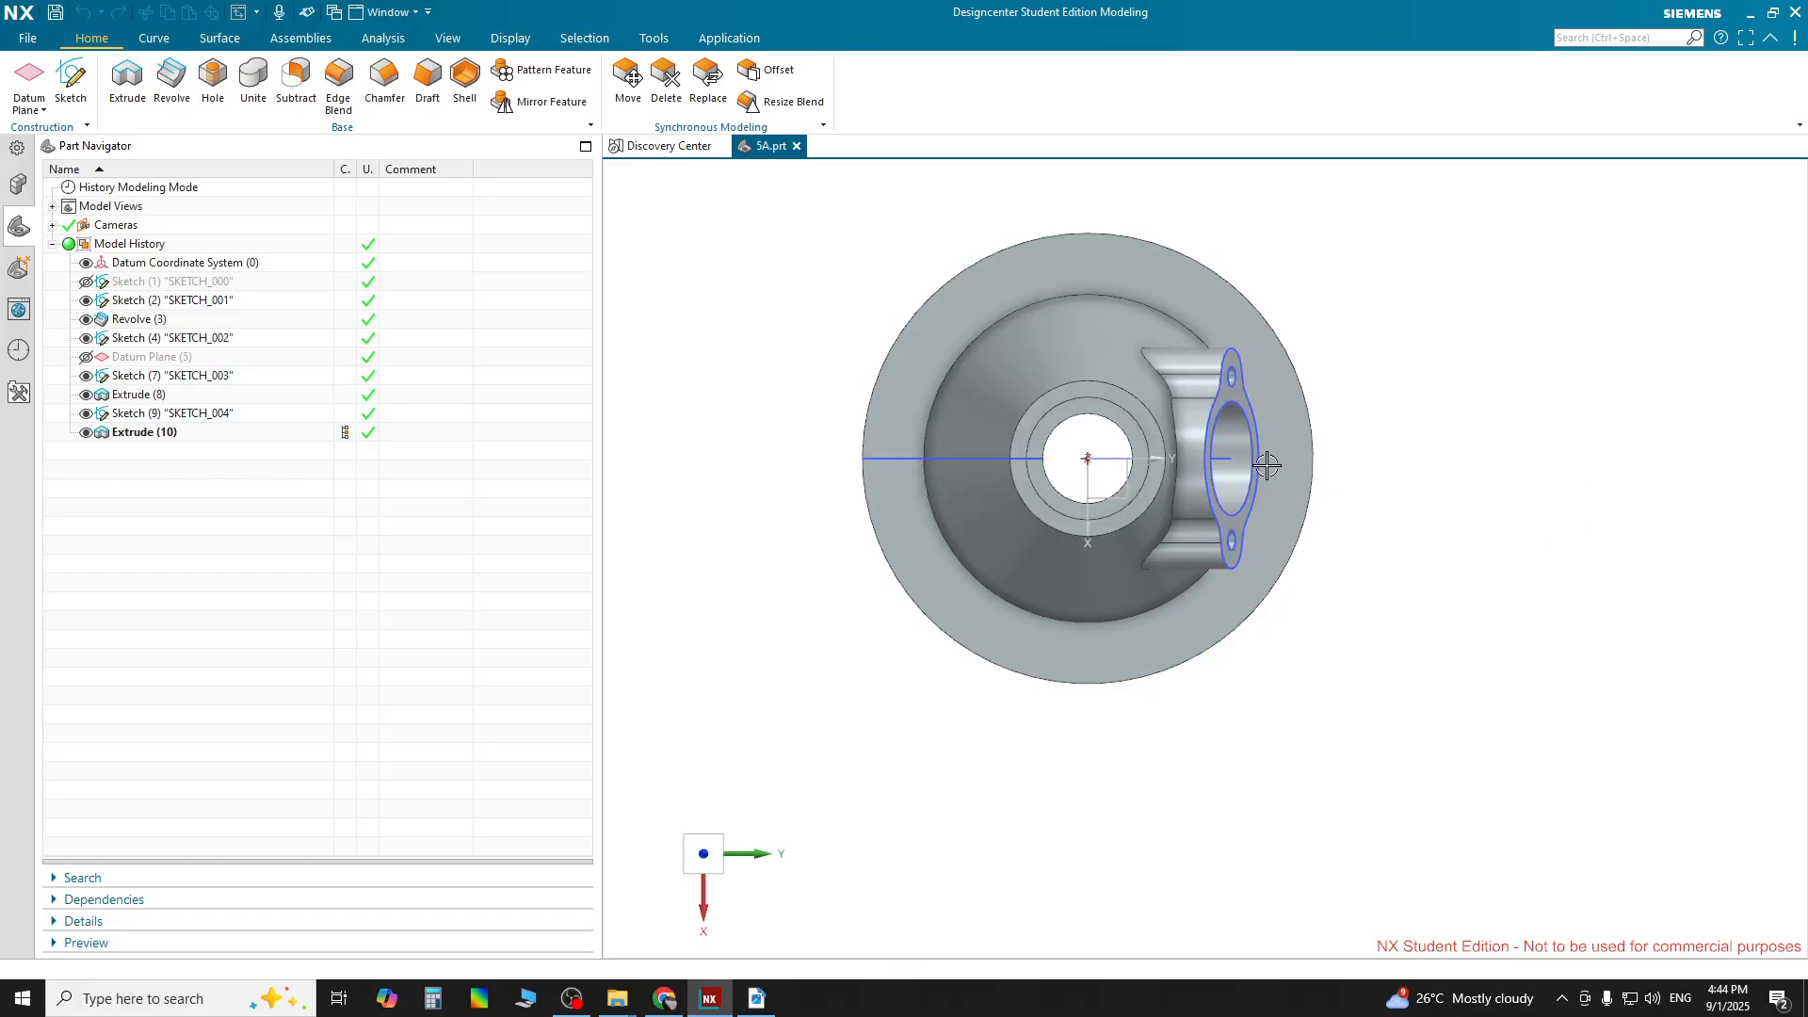
Switch to Google Meet in Chrome, choose to stay in the call, and return to the 5A part in NX
left_click(675, 1008)
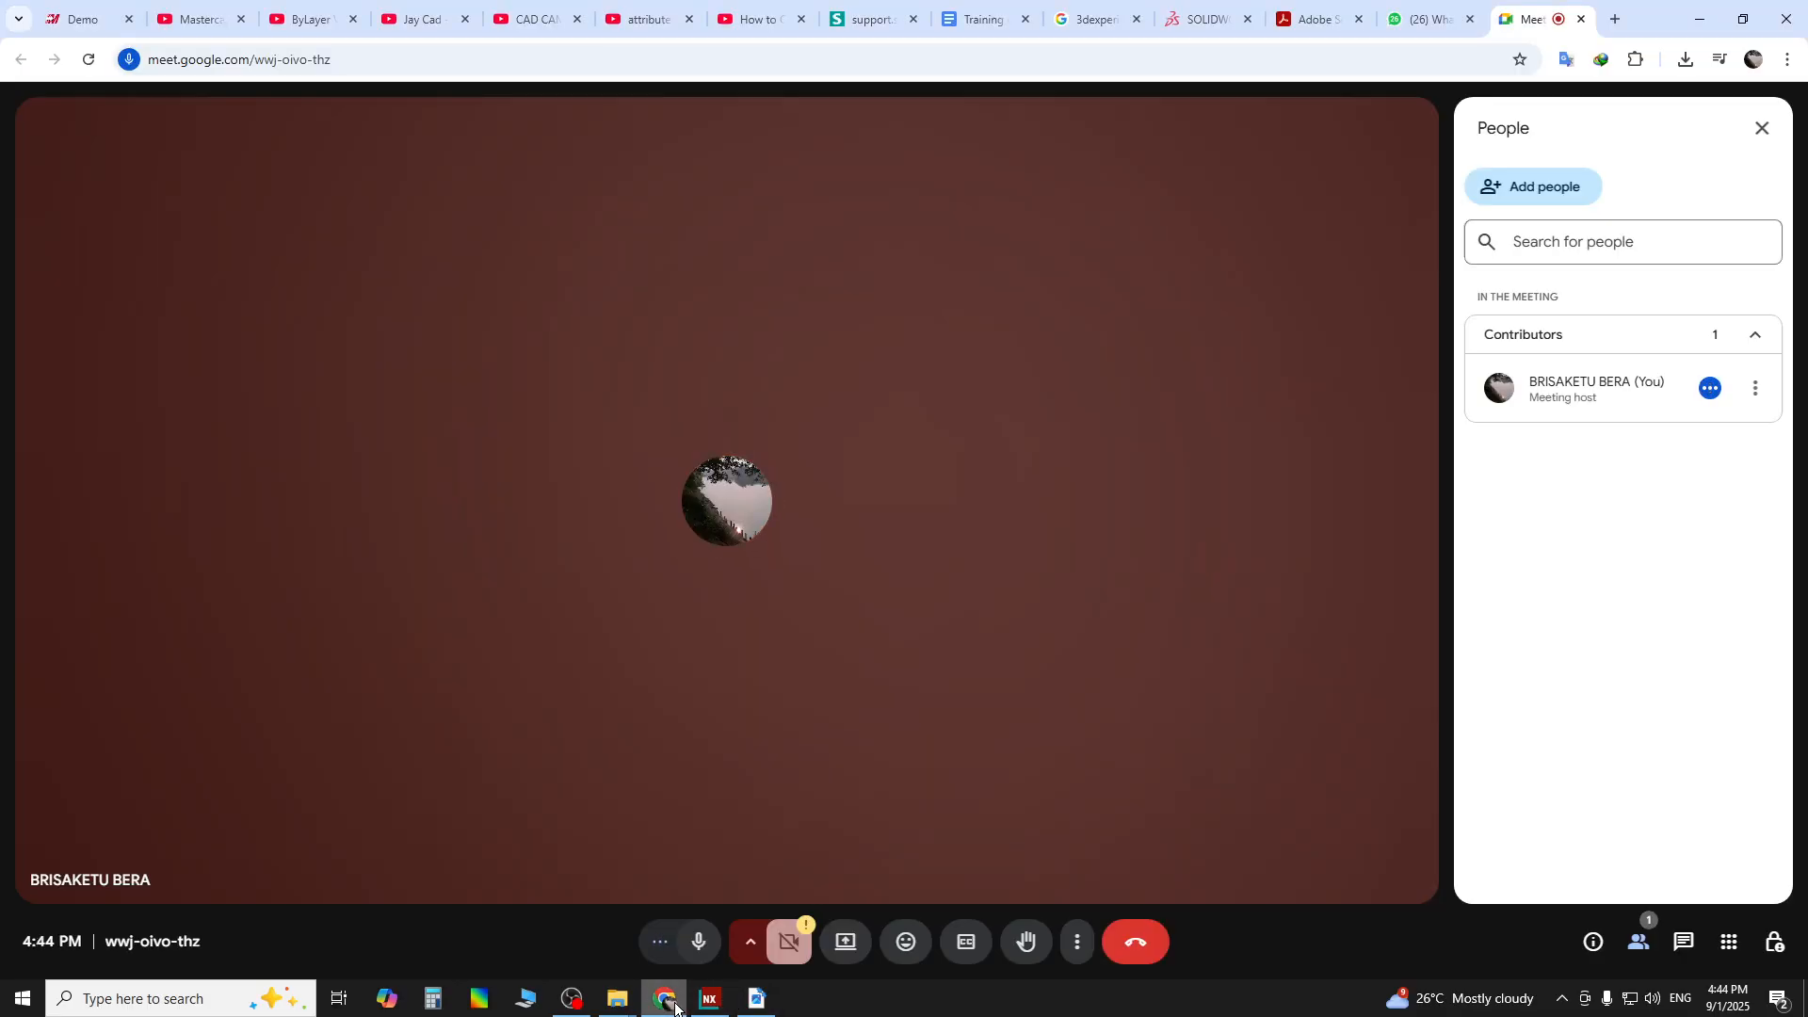
left_click(675, 1008)
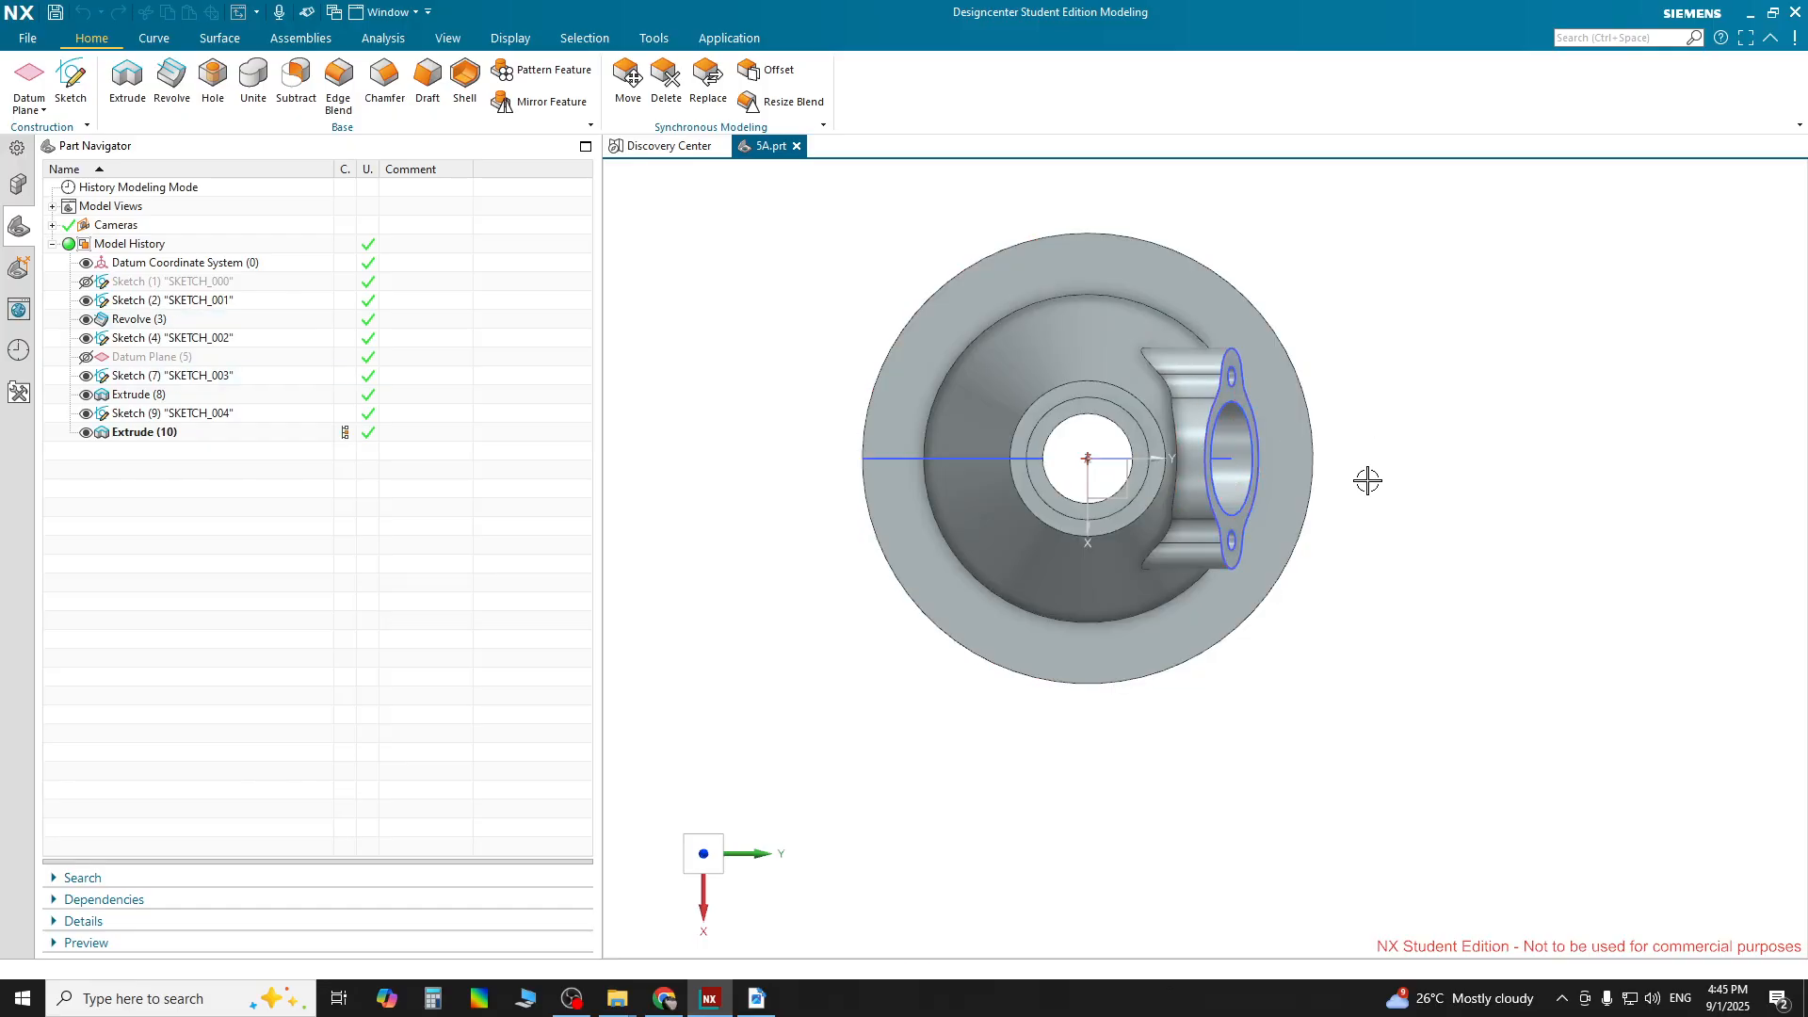
left_click(664, 1002)
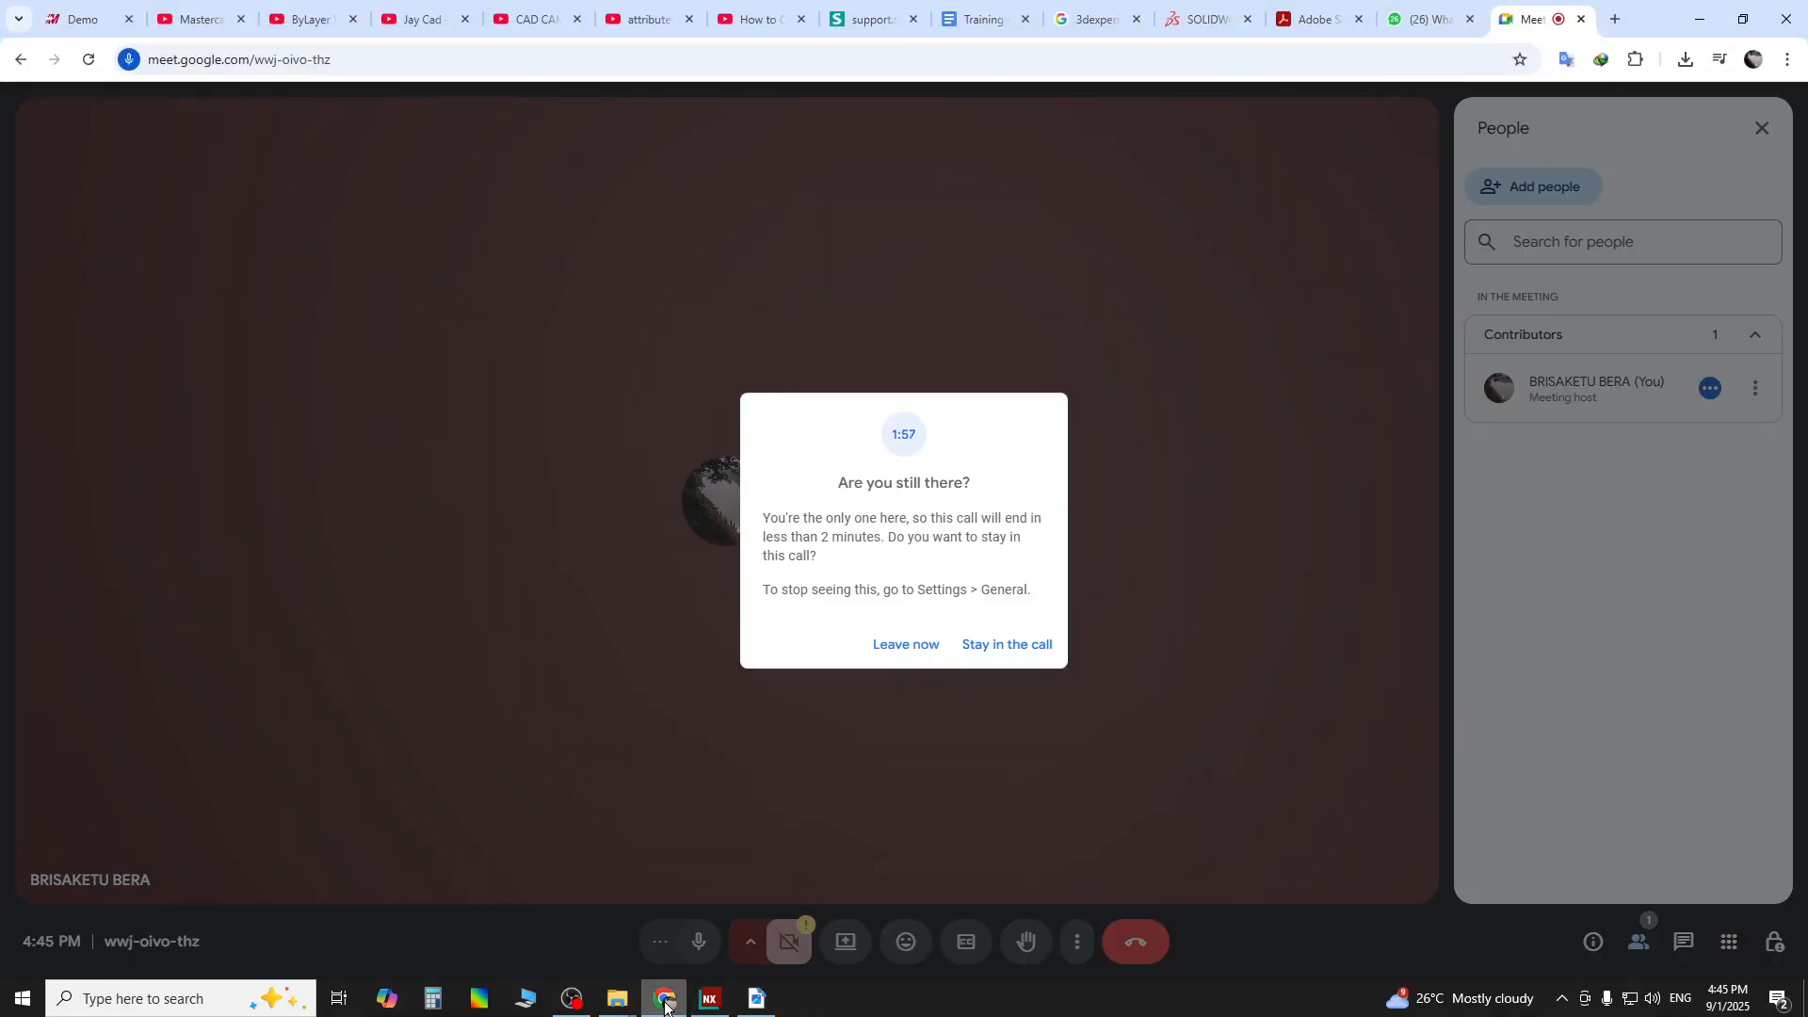
left_click(987, 645)
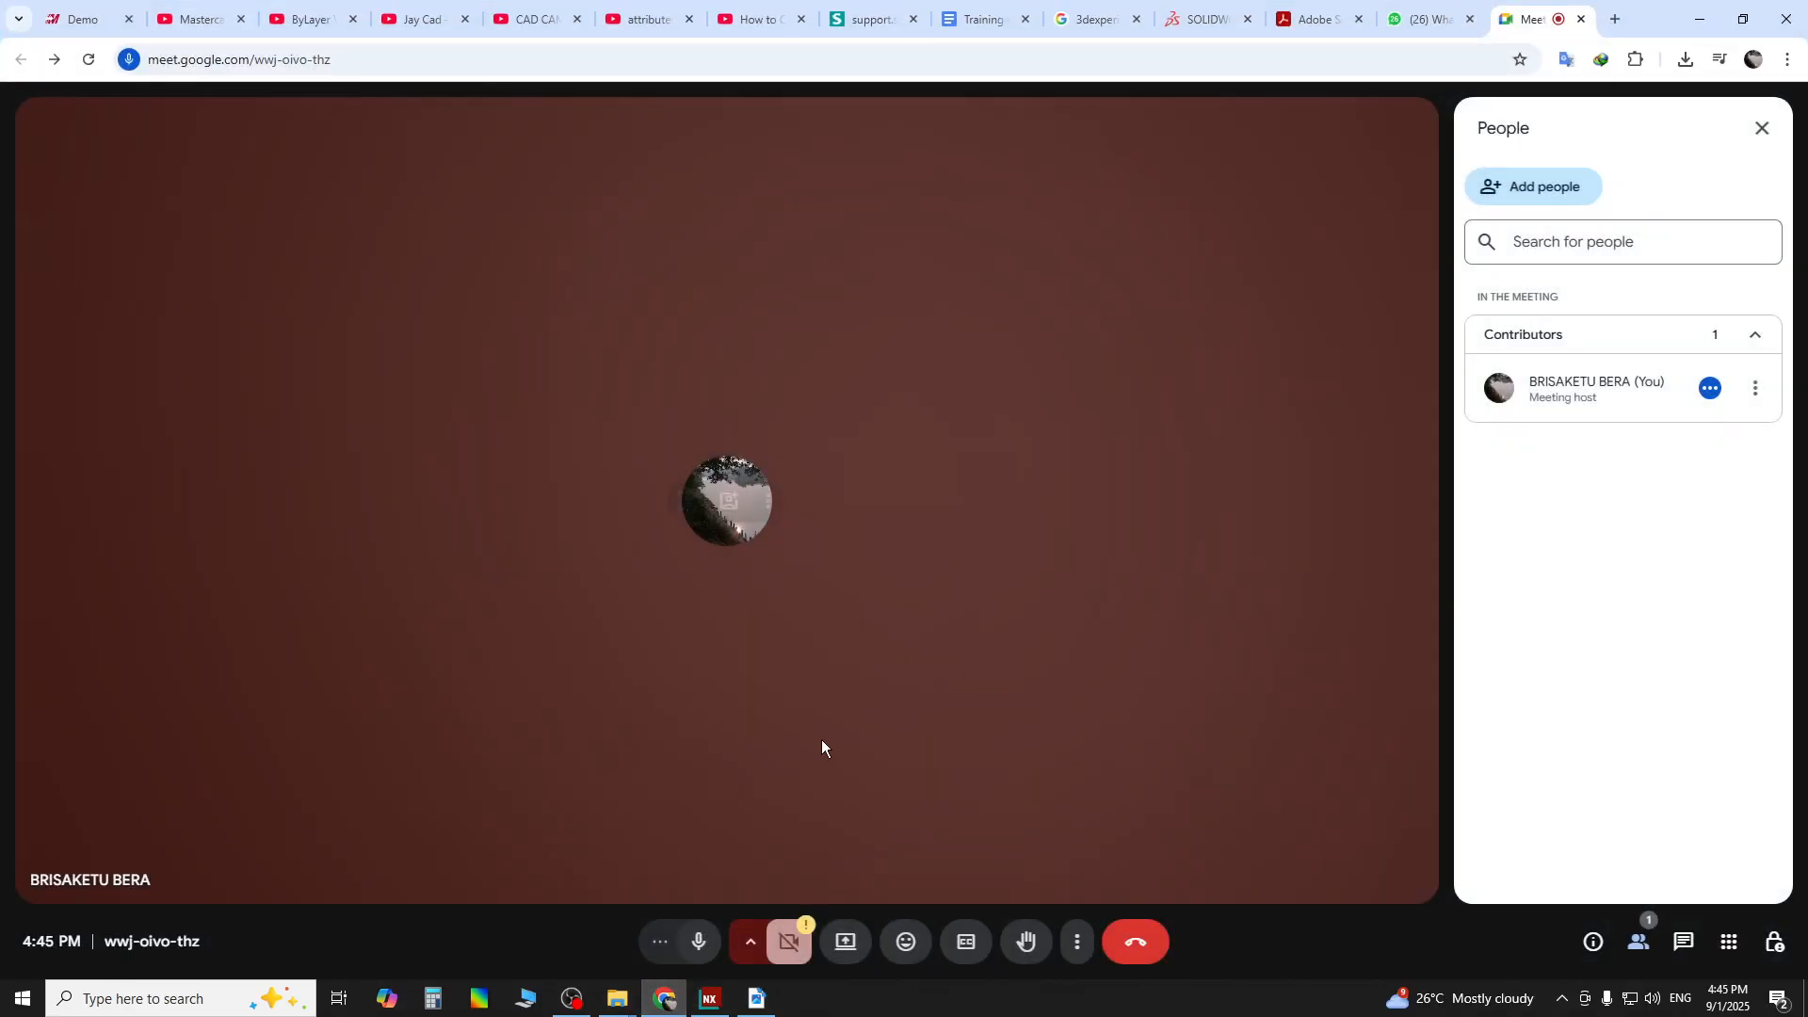
left_click(664, 1002)
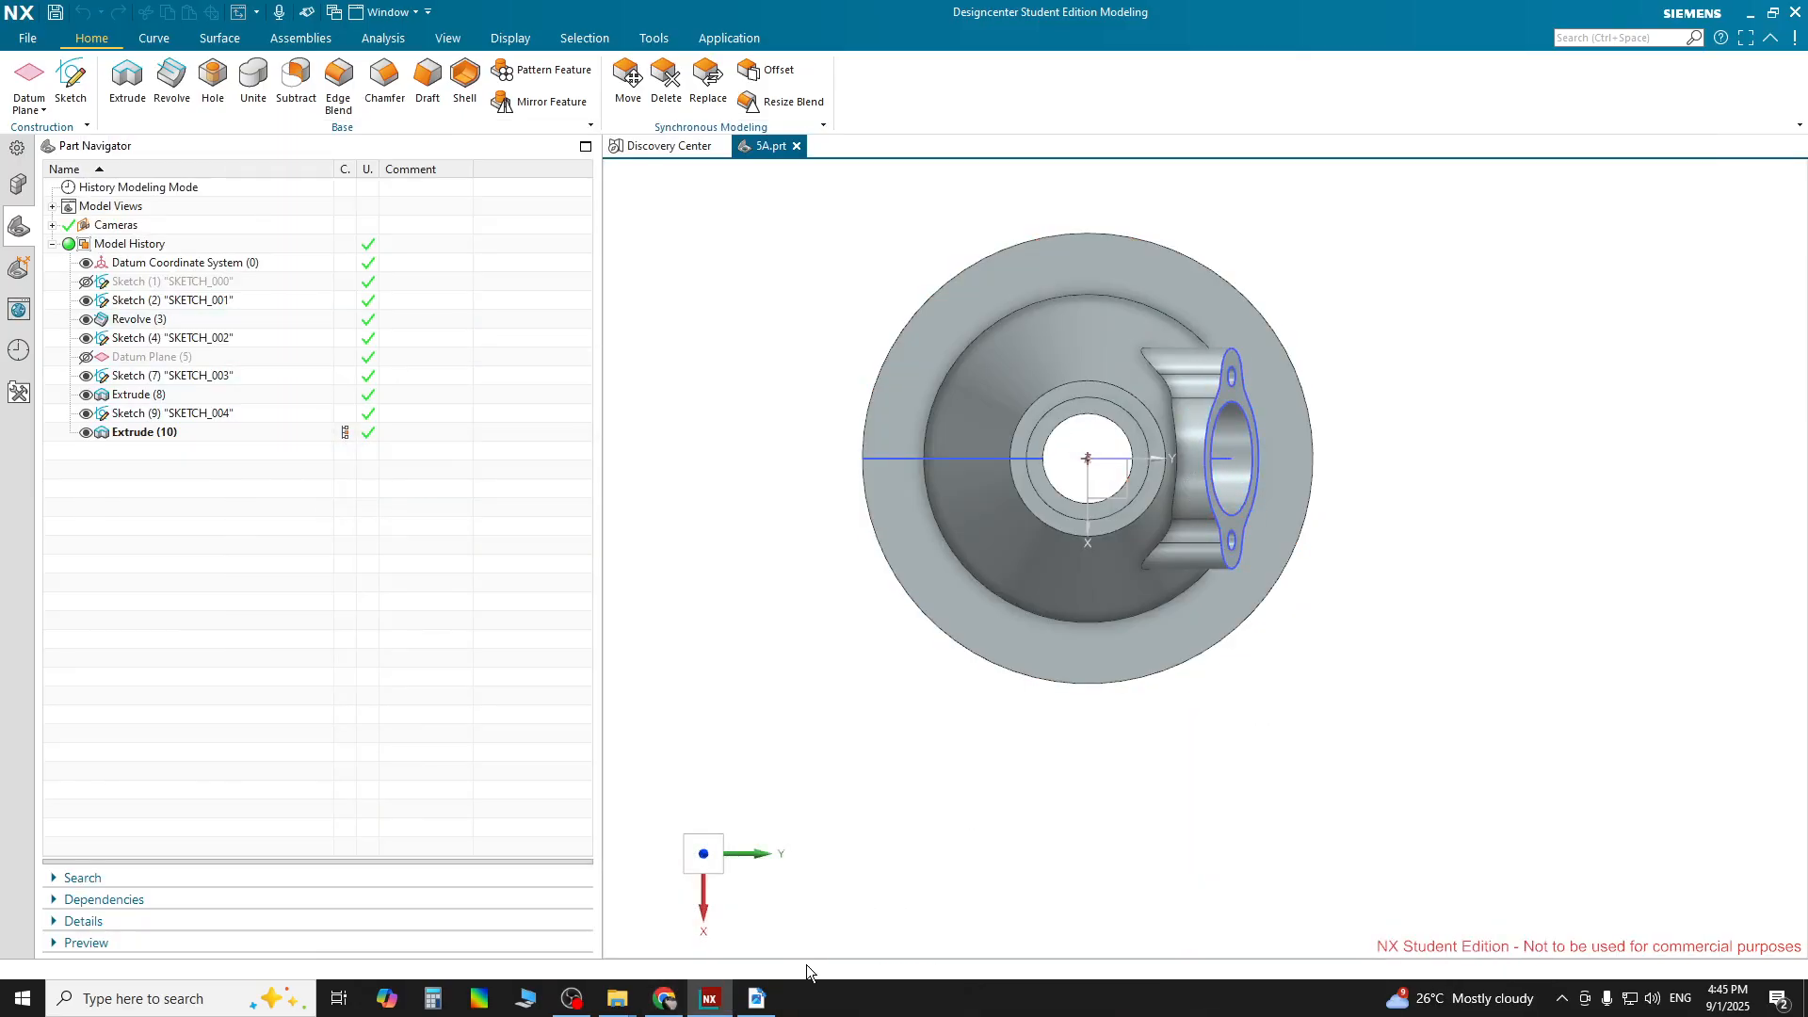
Compare the part's top view with the top and section views of the exercise drawing in Acrobat
left_click(756, 998)
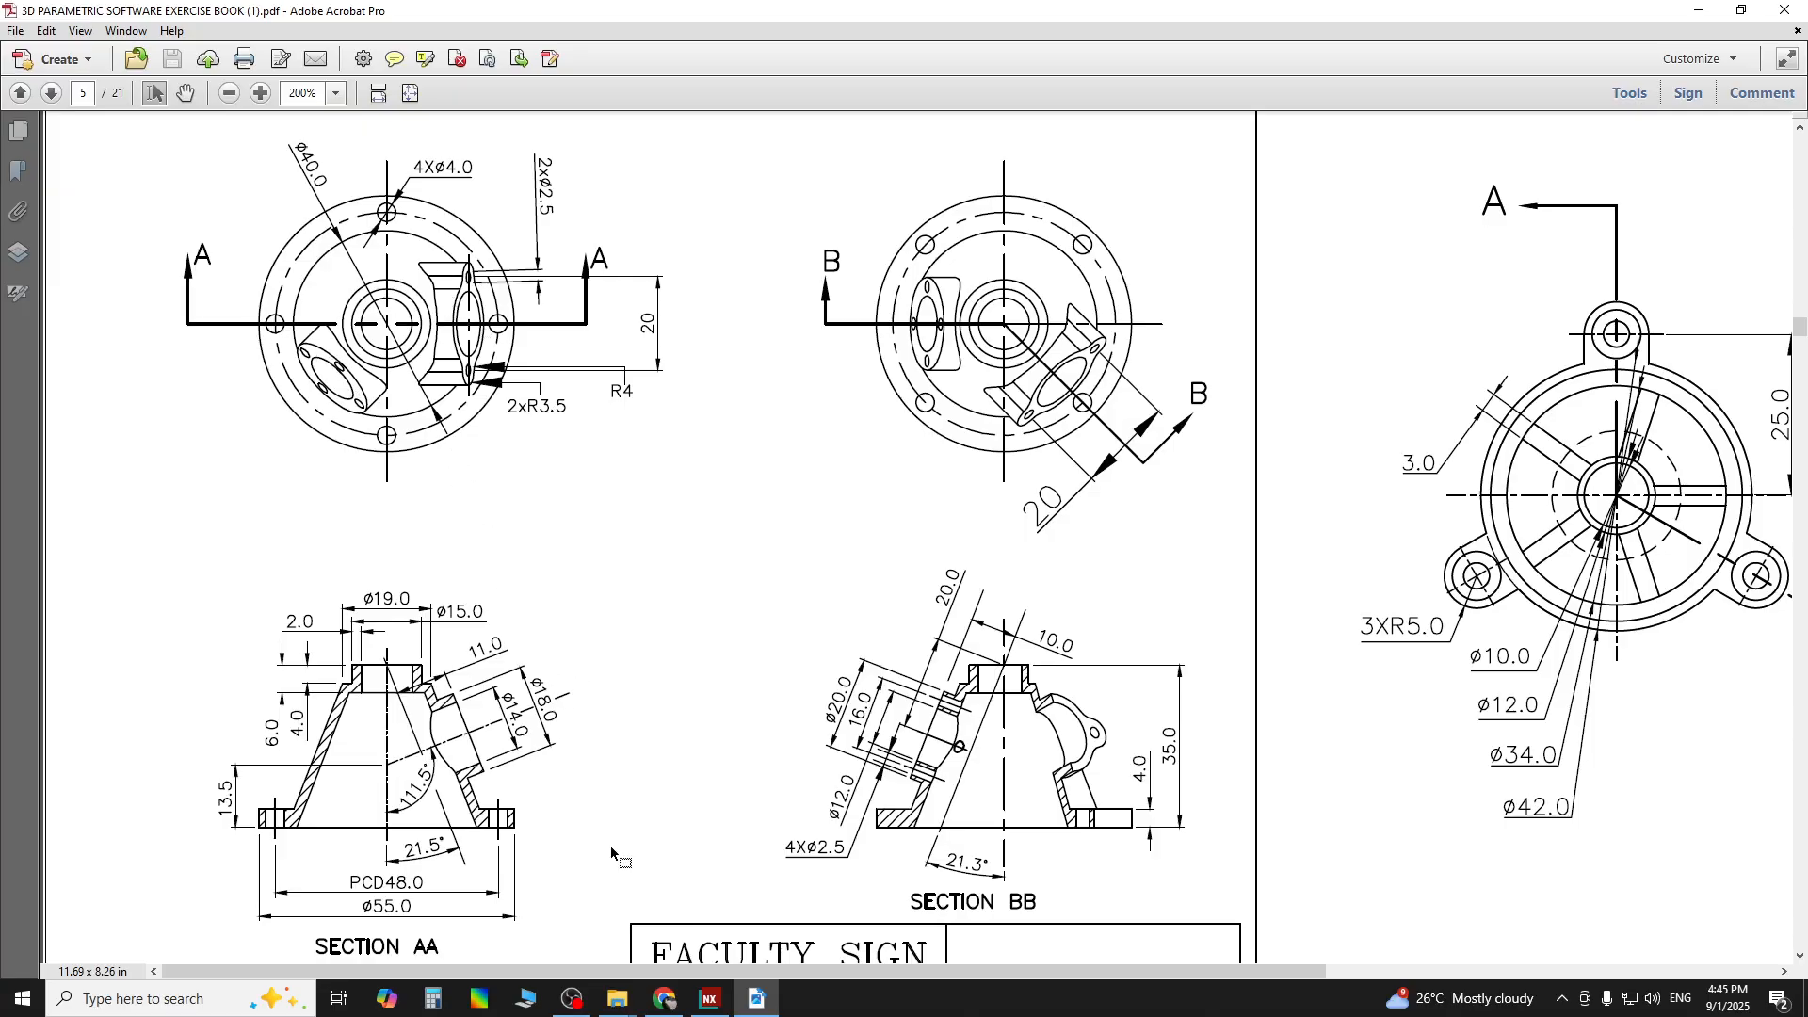
left_click(710, 998)
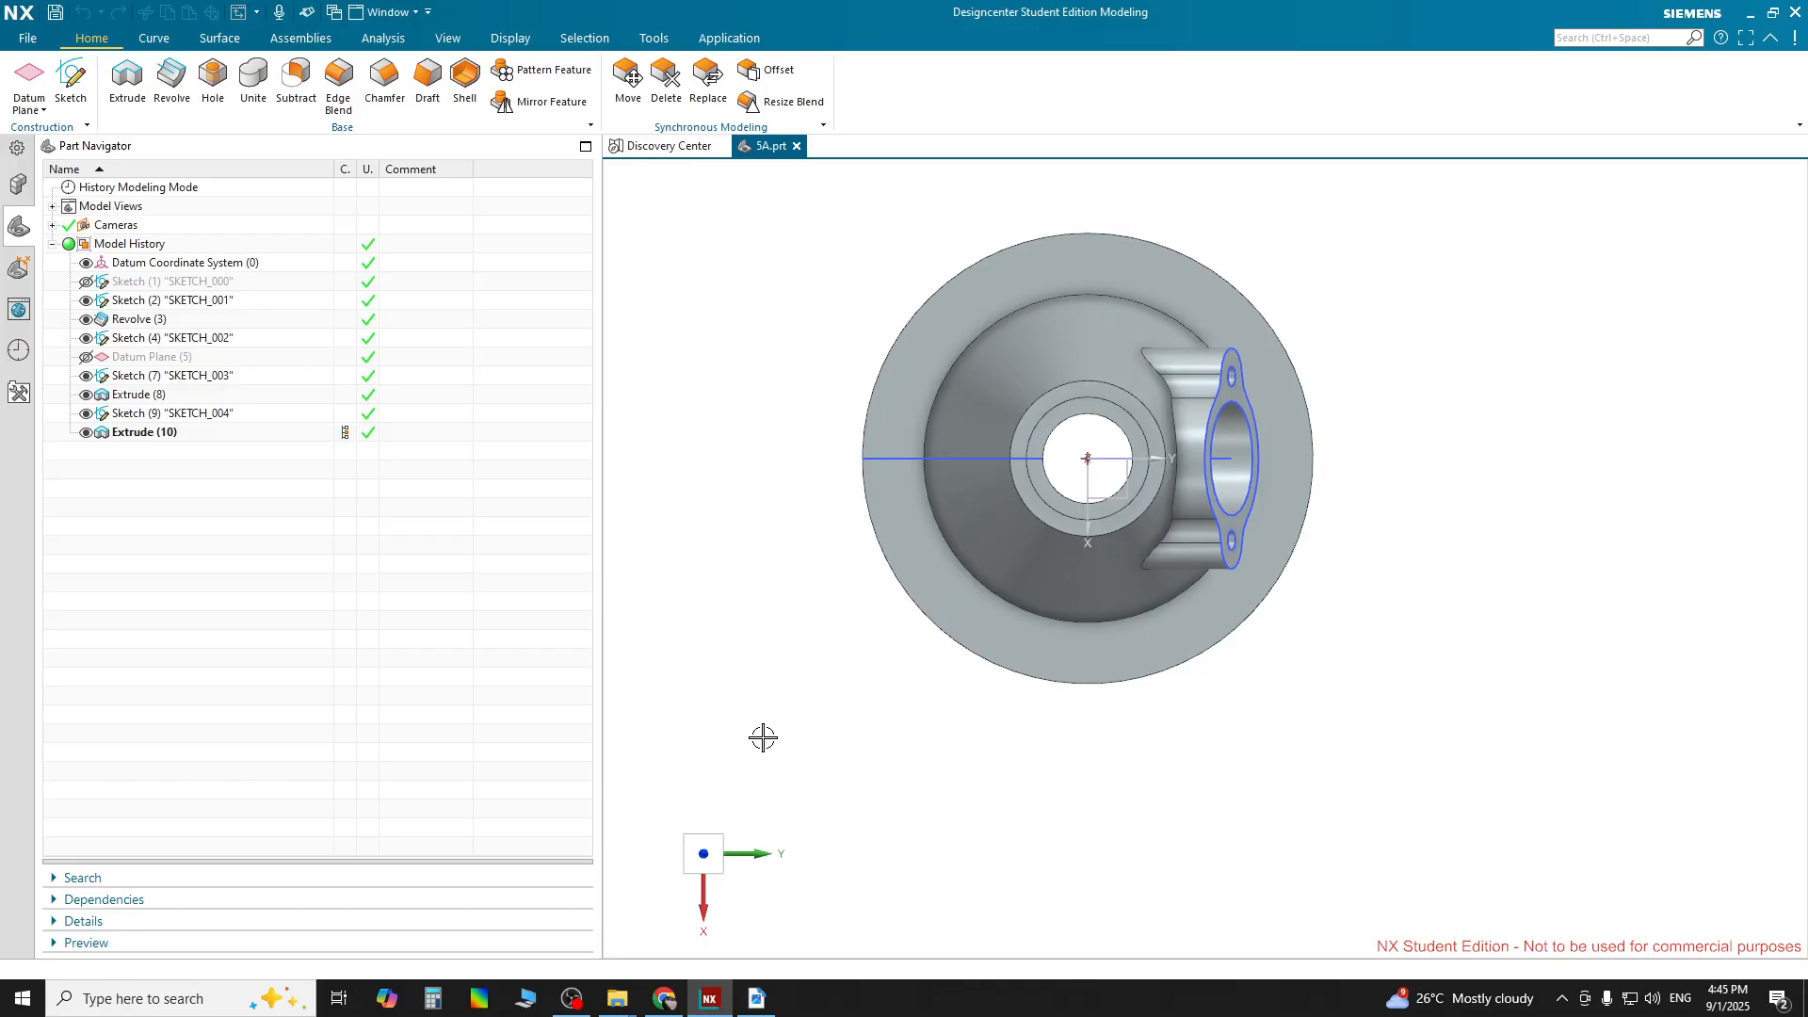
left_click(756, 998)
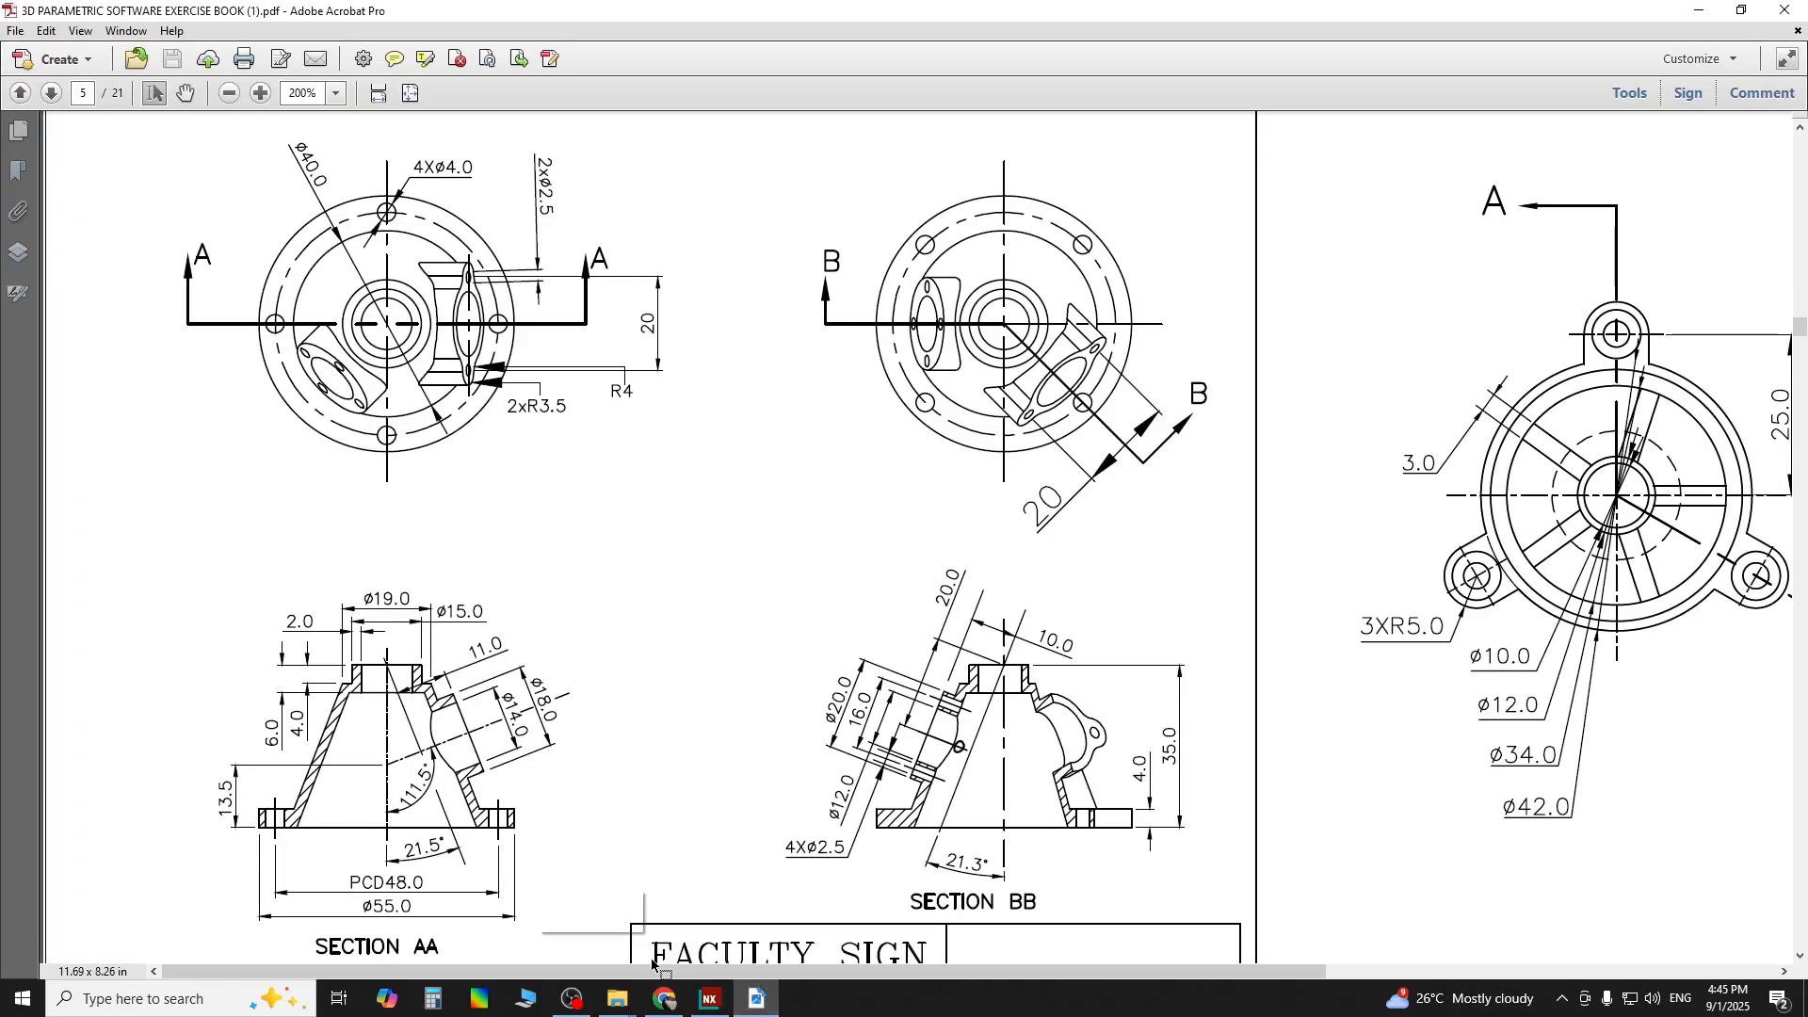
left_click(710, 998)
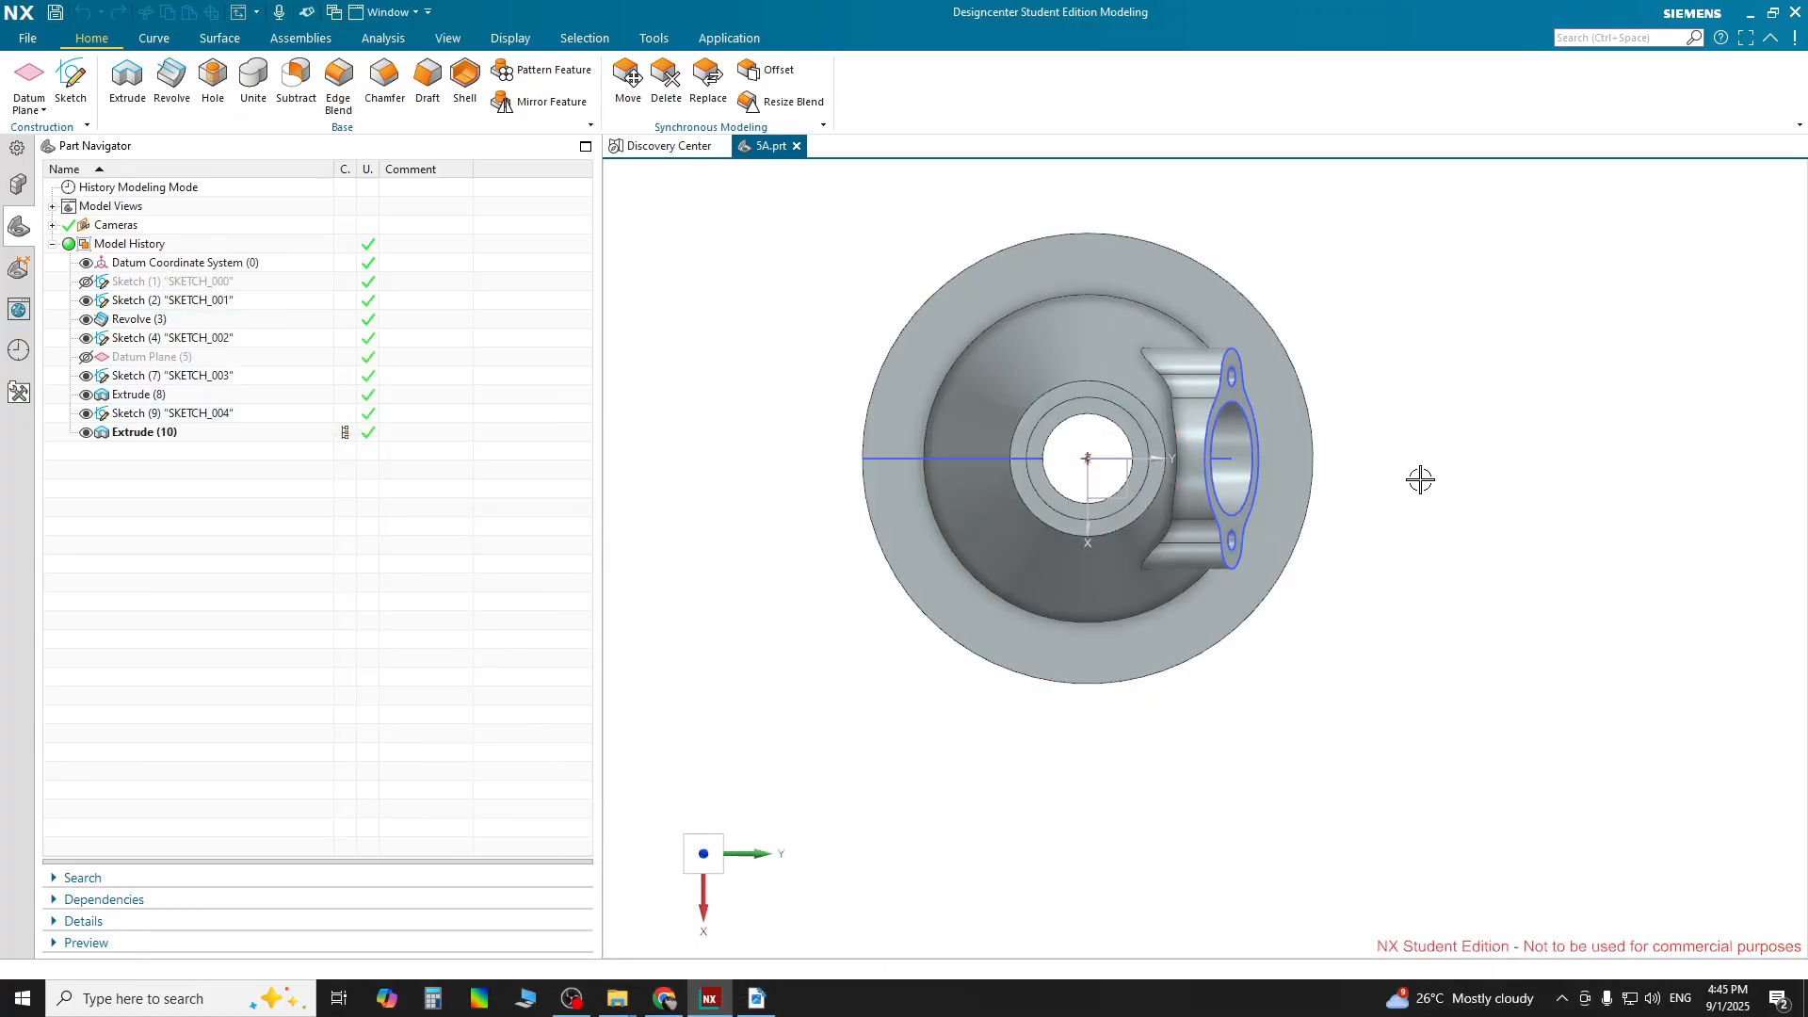
left_click(1230, 458)
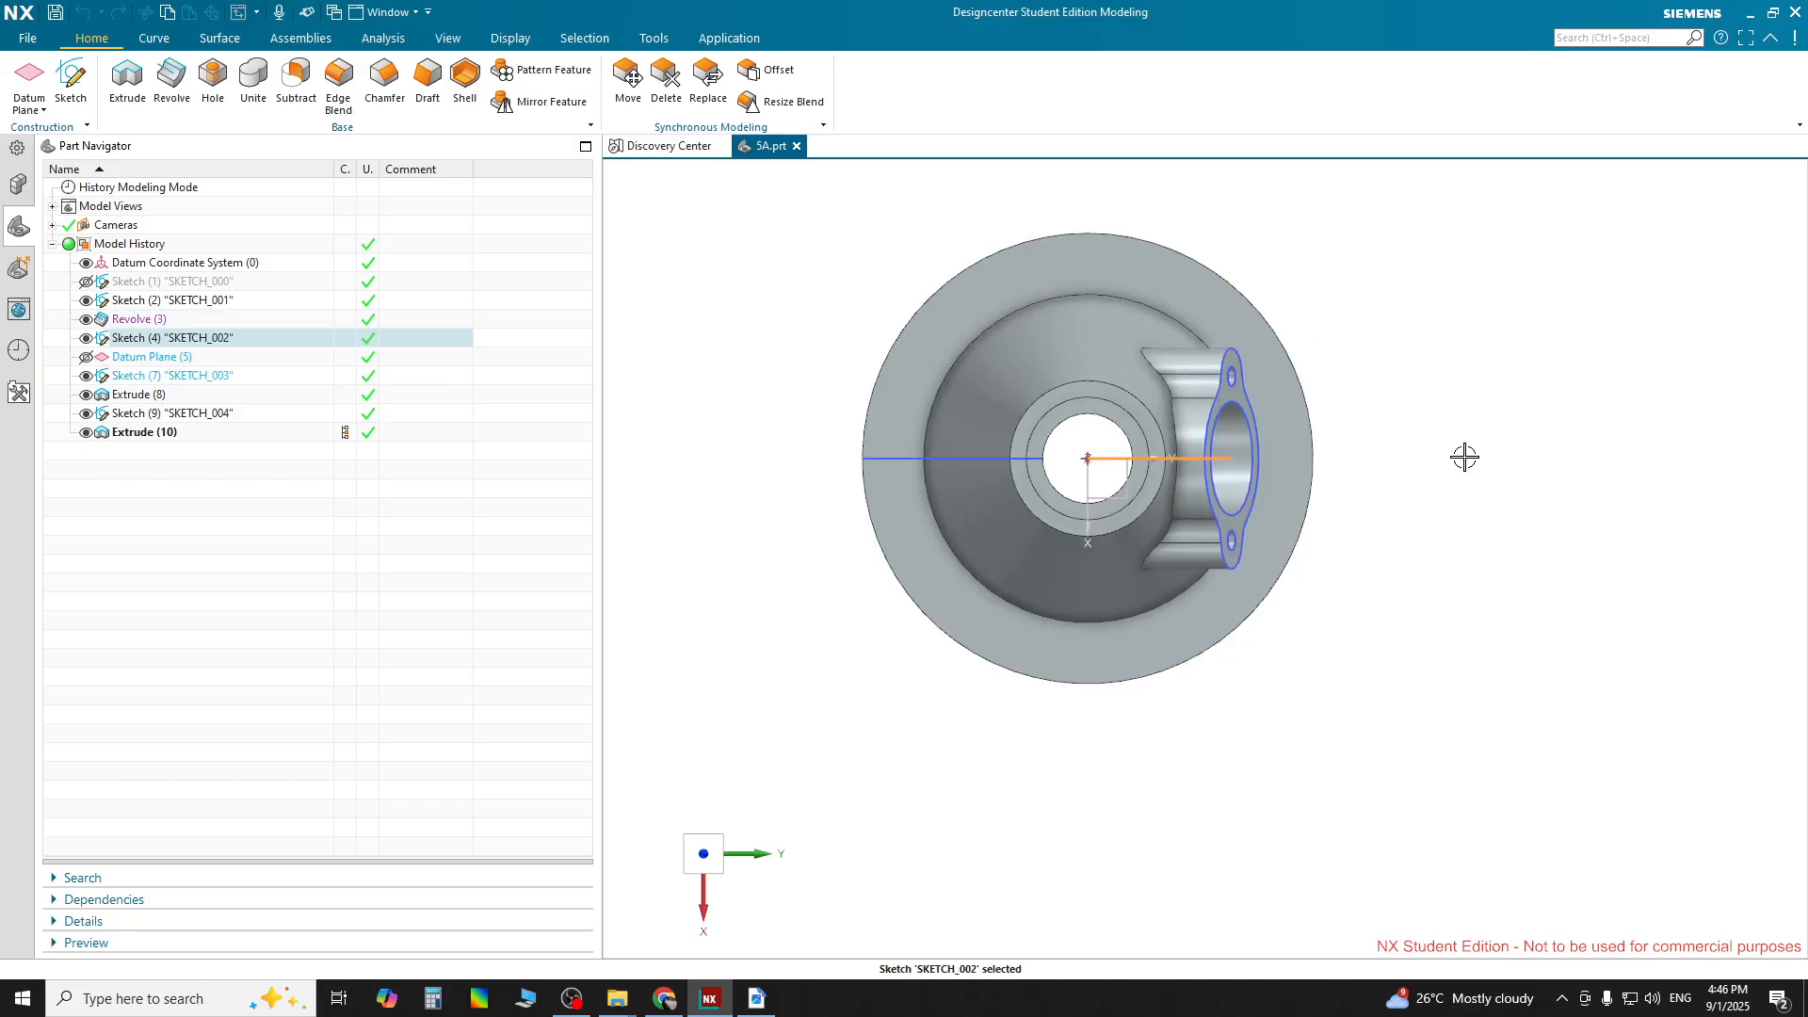
key("Escape")
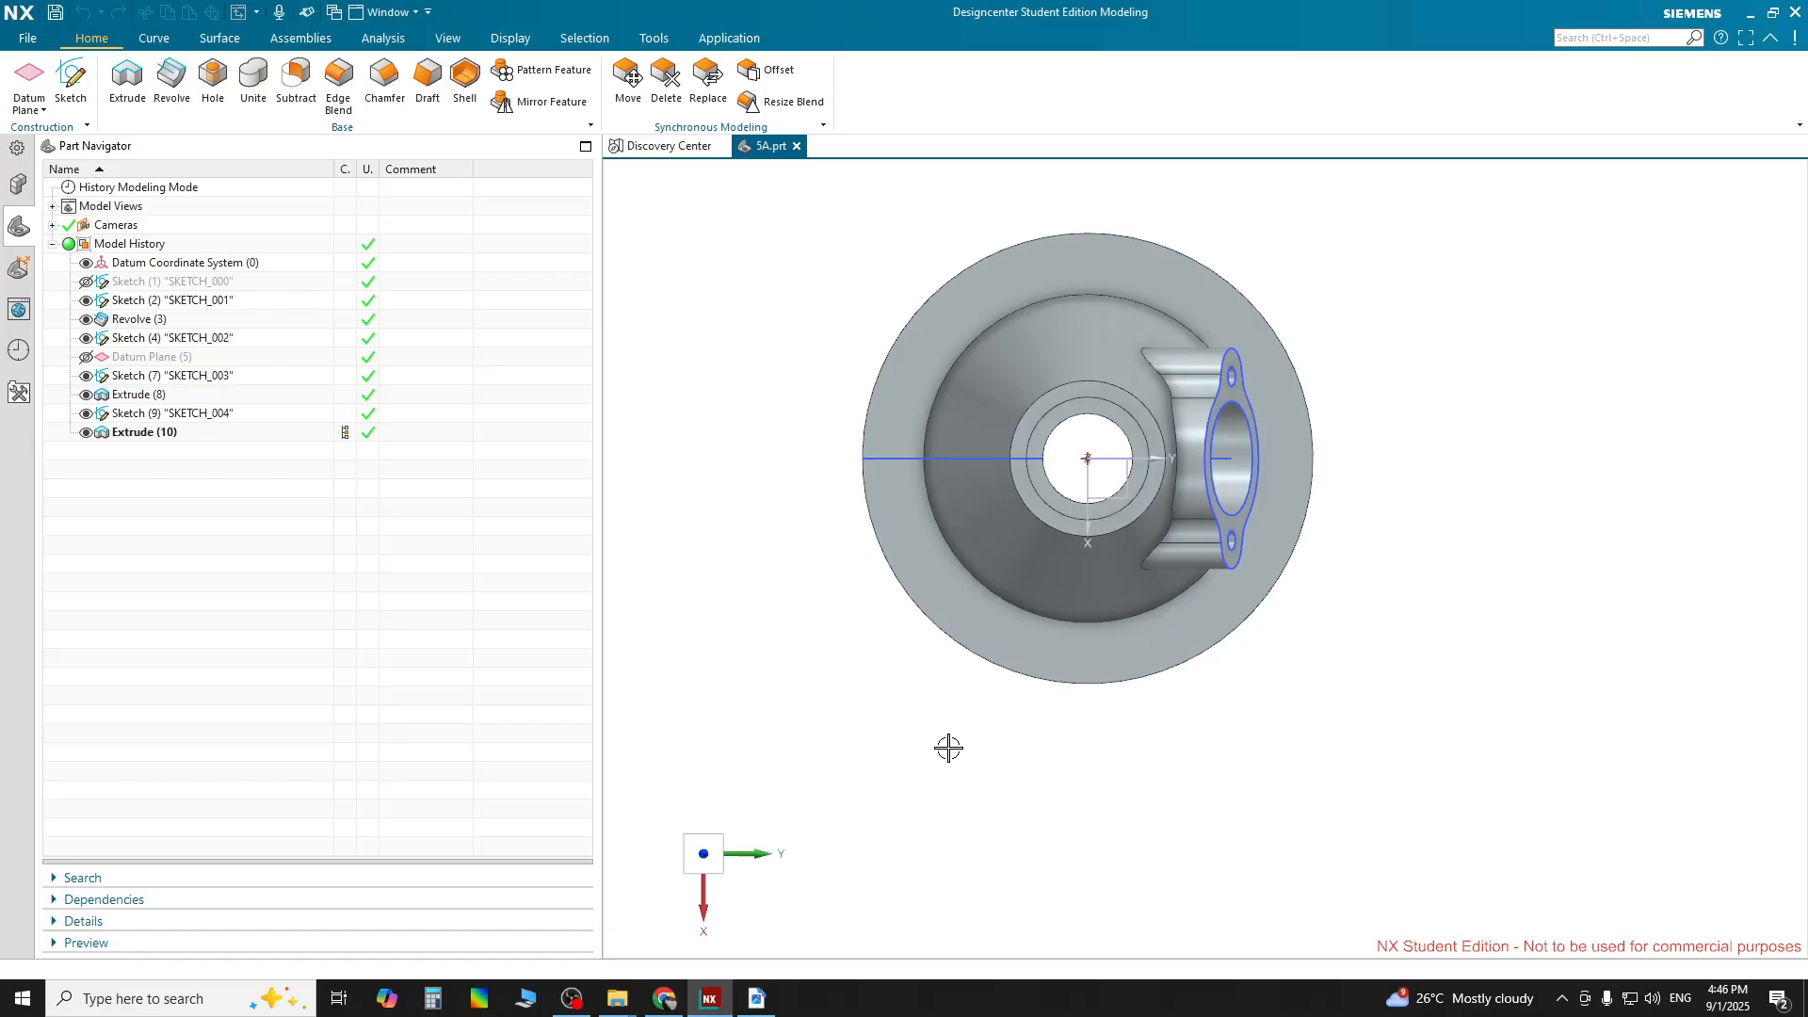
left_click(1212, 813)
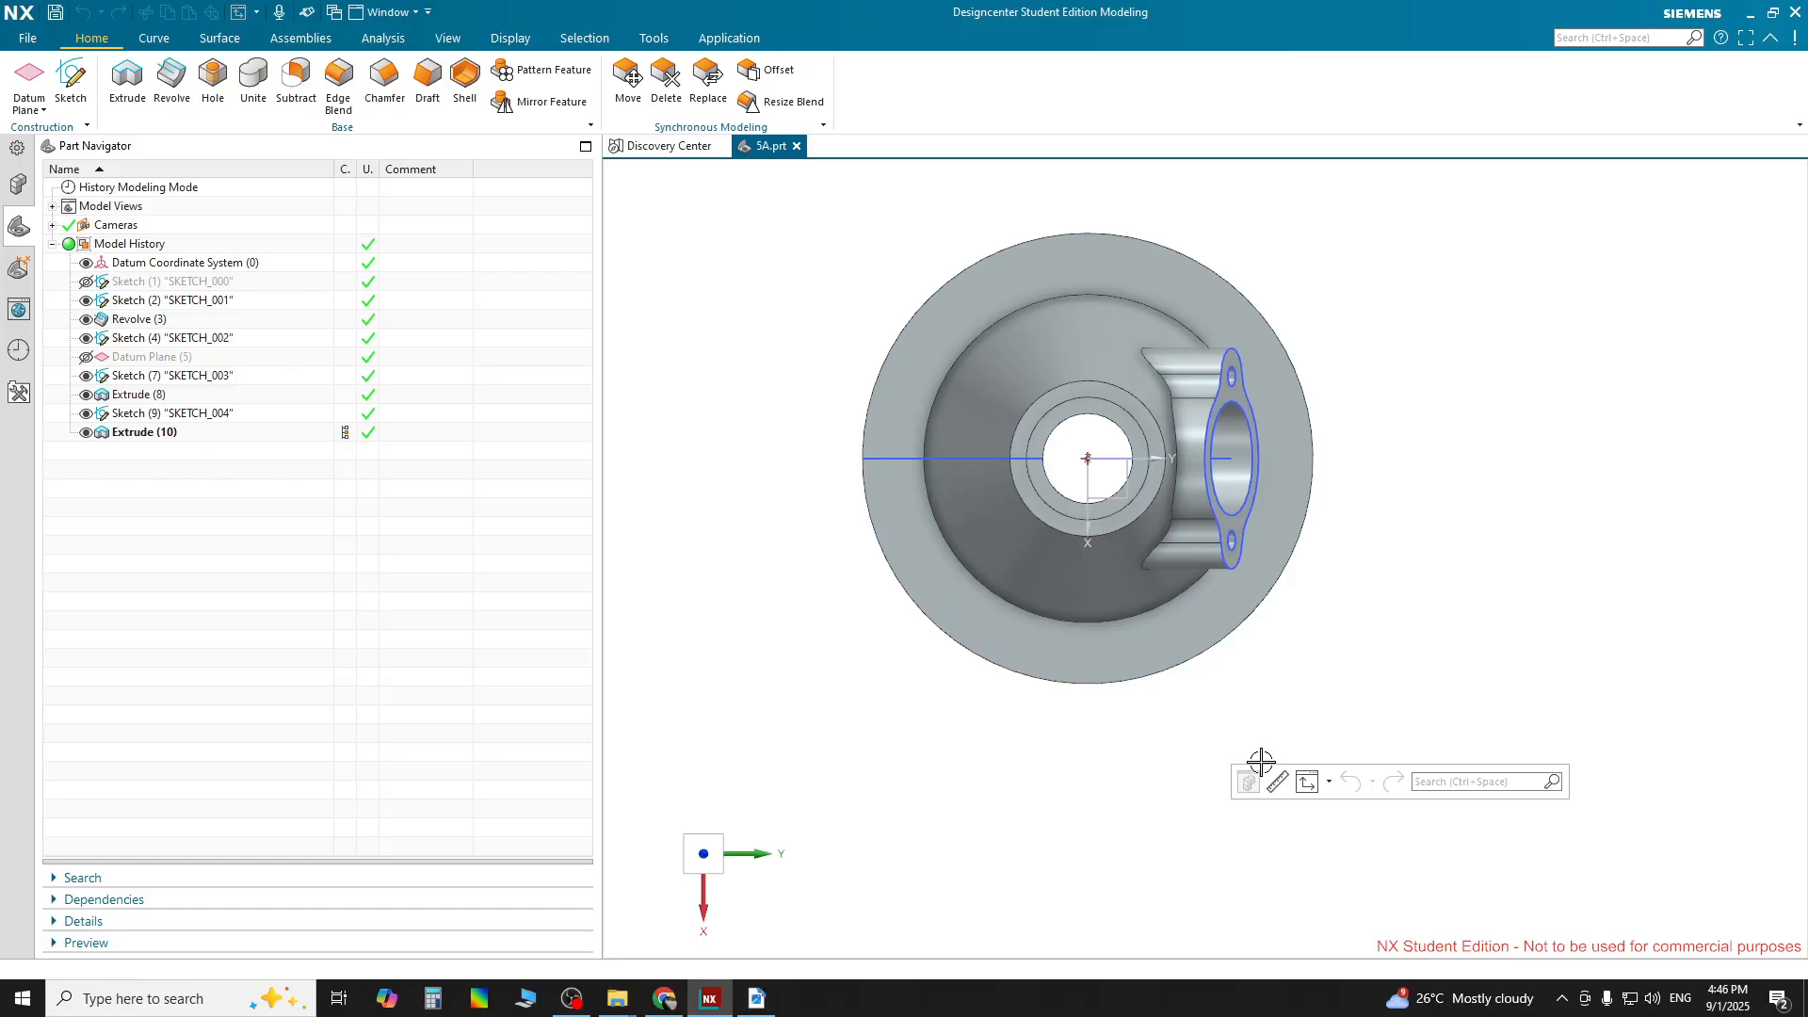
Start an inferred datum plane and pick the XZ plane of the datum coordinate system as its first reference
left_click(33, 83)
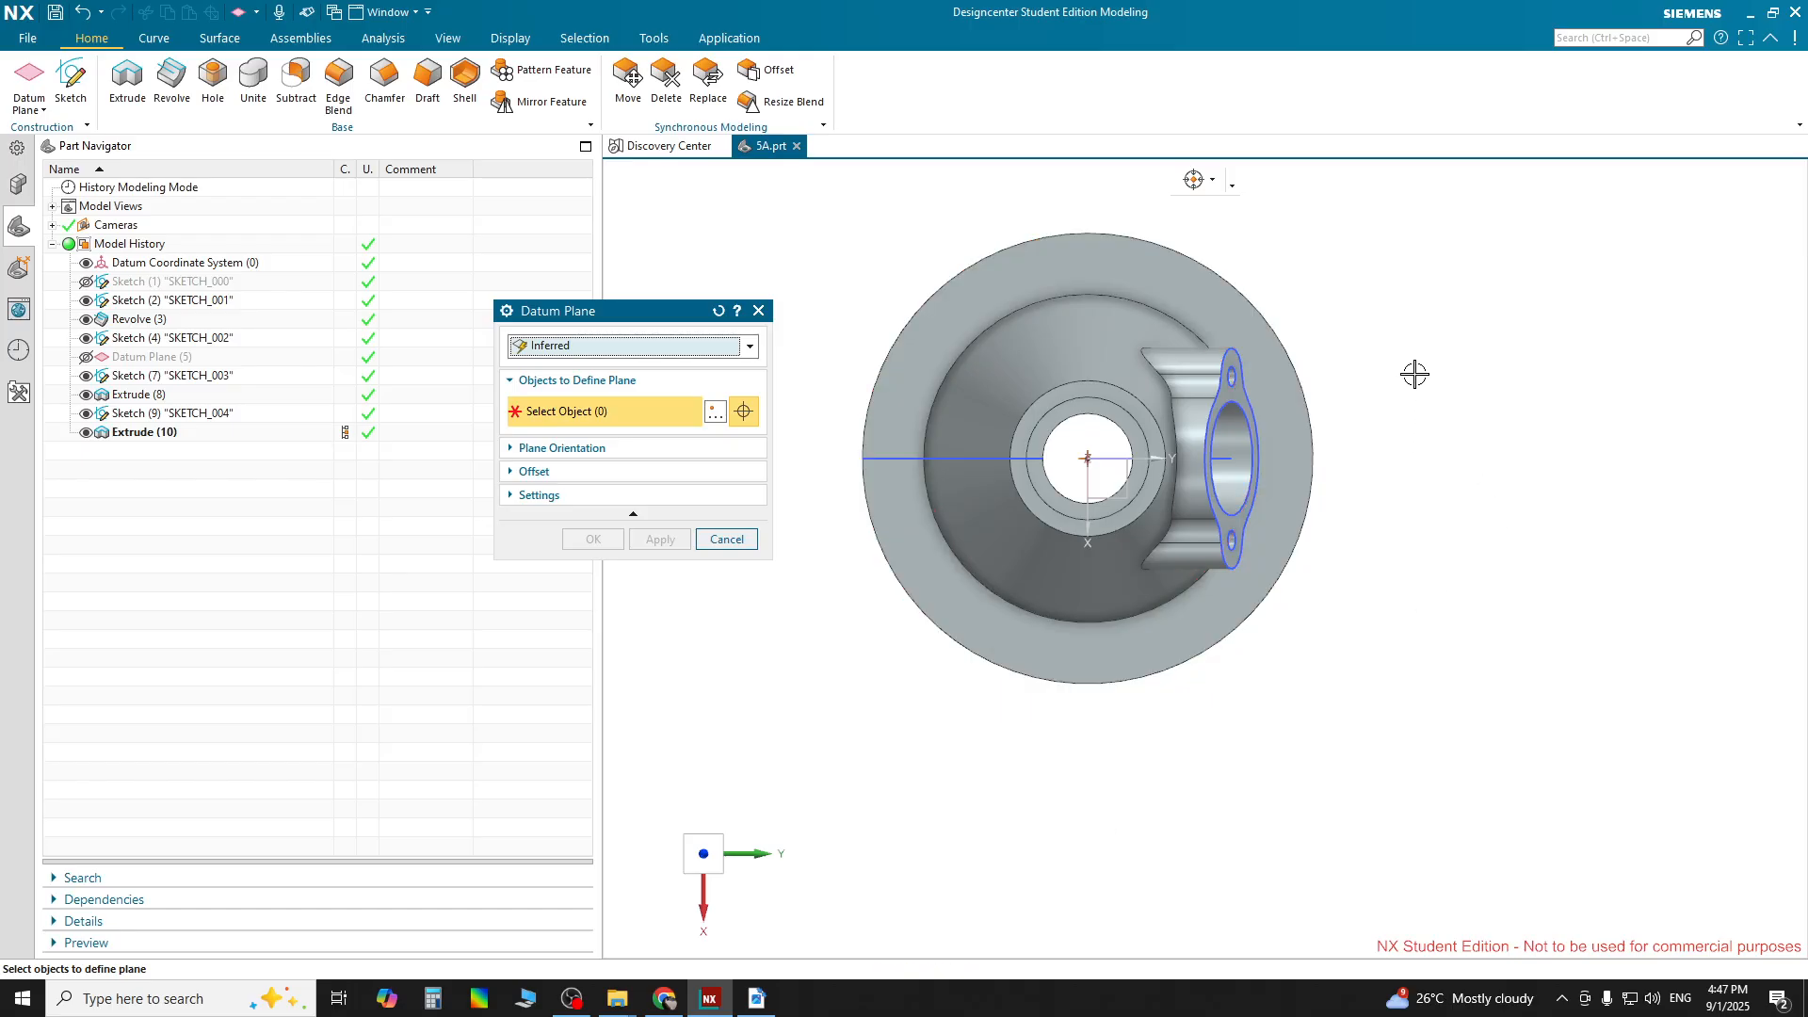
middle_click_drag(1409, 365, 1409, 319)
middle_click_drag(1401, 445, 1397, 452)
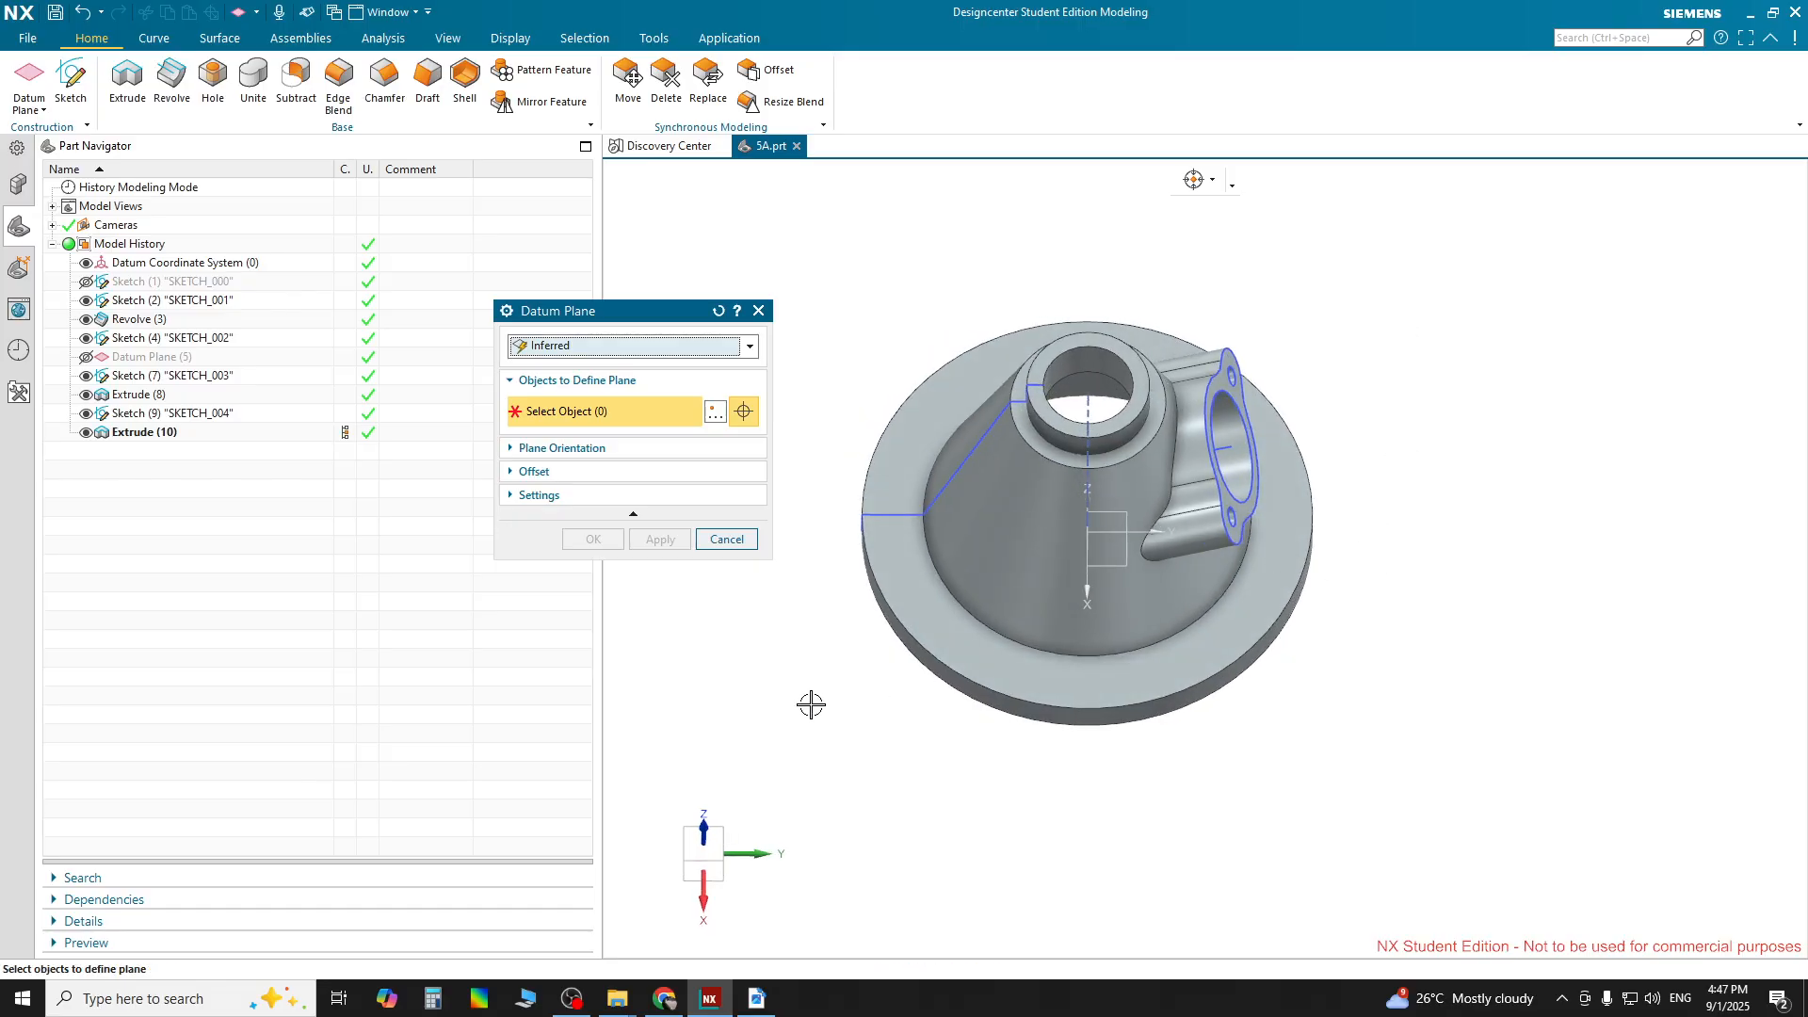
middle_click_drag(818, 706, 842, 713)
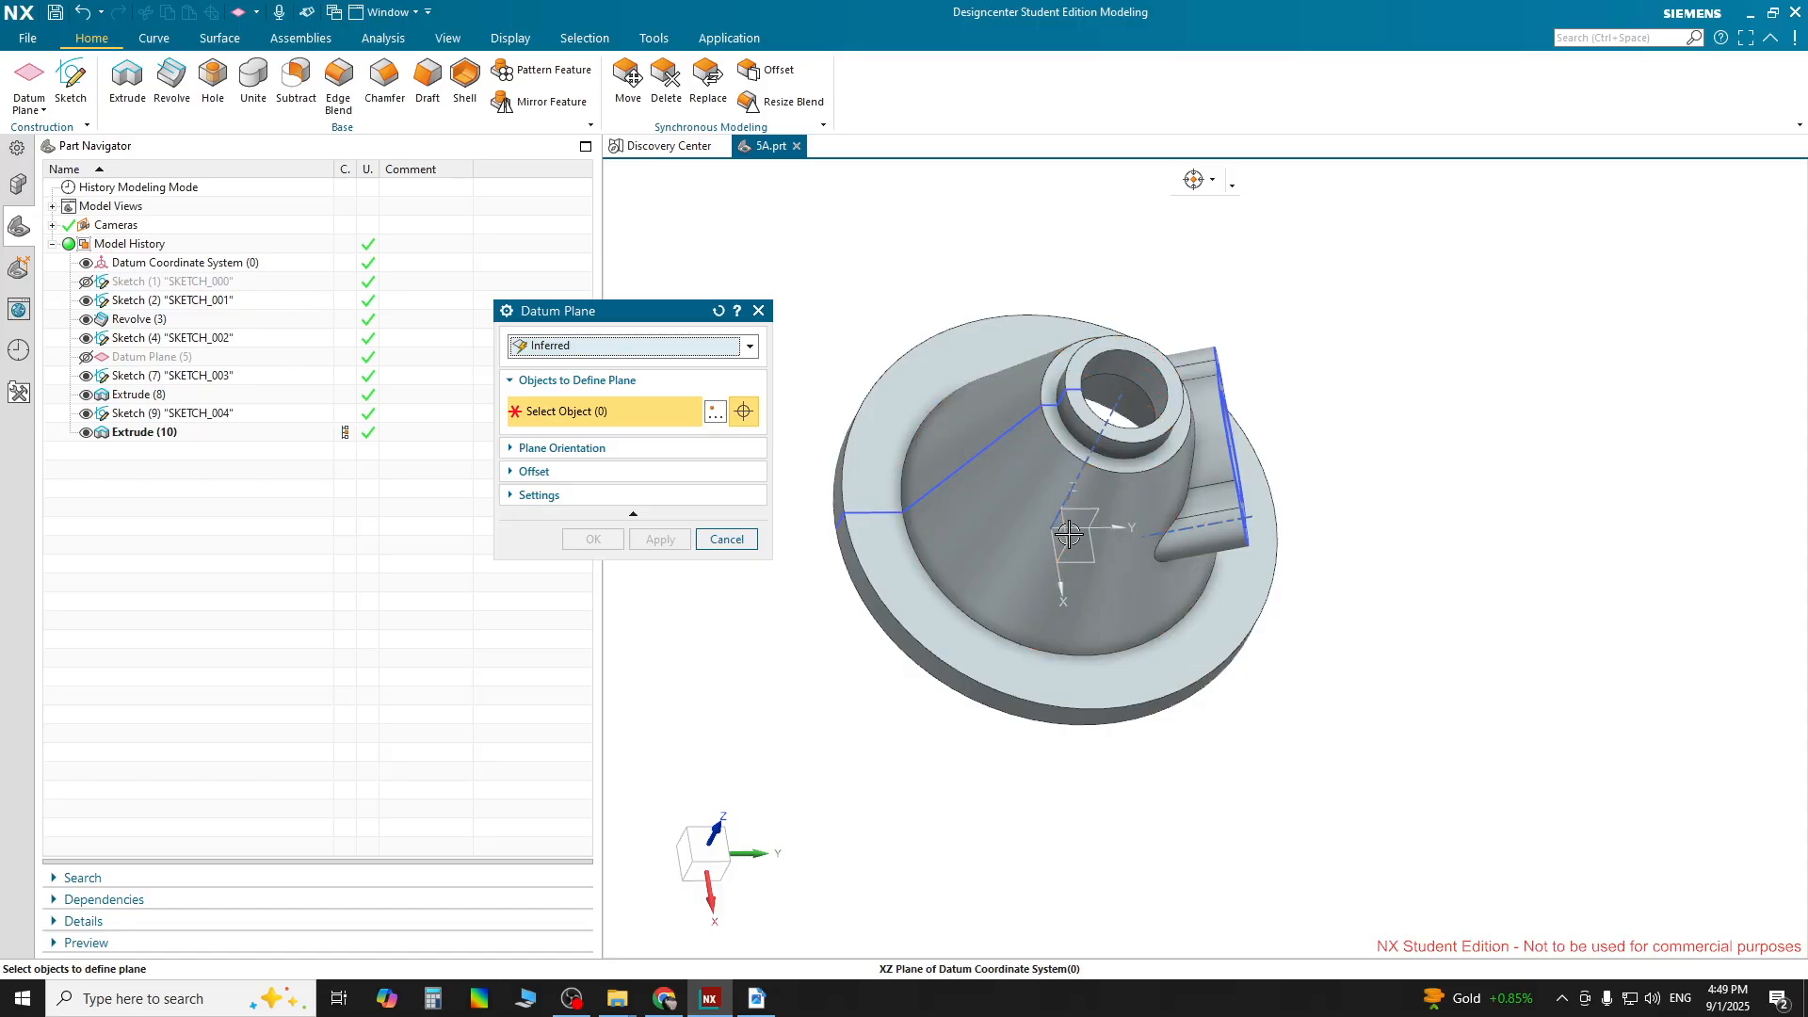
scroll(1060, 534, "up", 1)
scroll(1063, 531, "up", 1)
scroll(1063, 530, "up", 1)
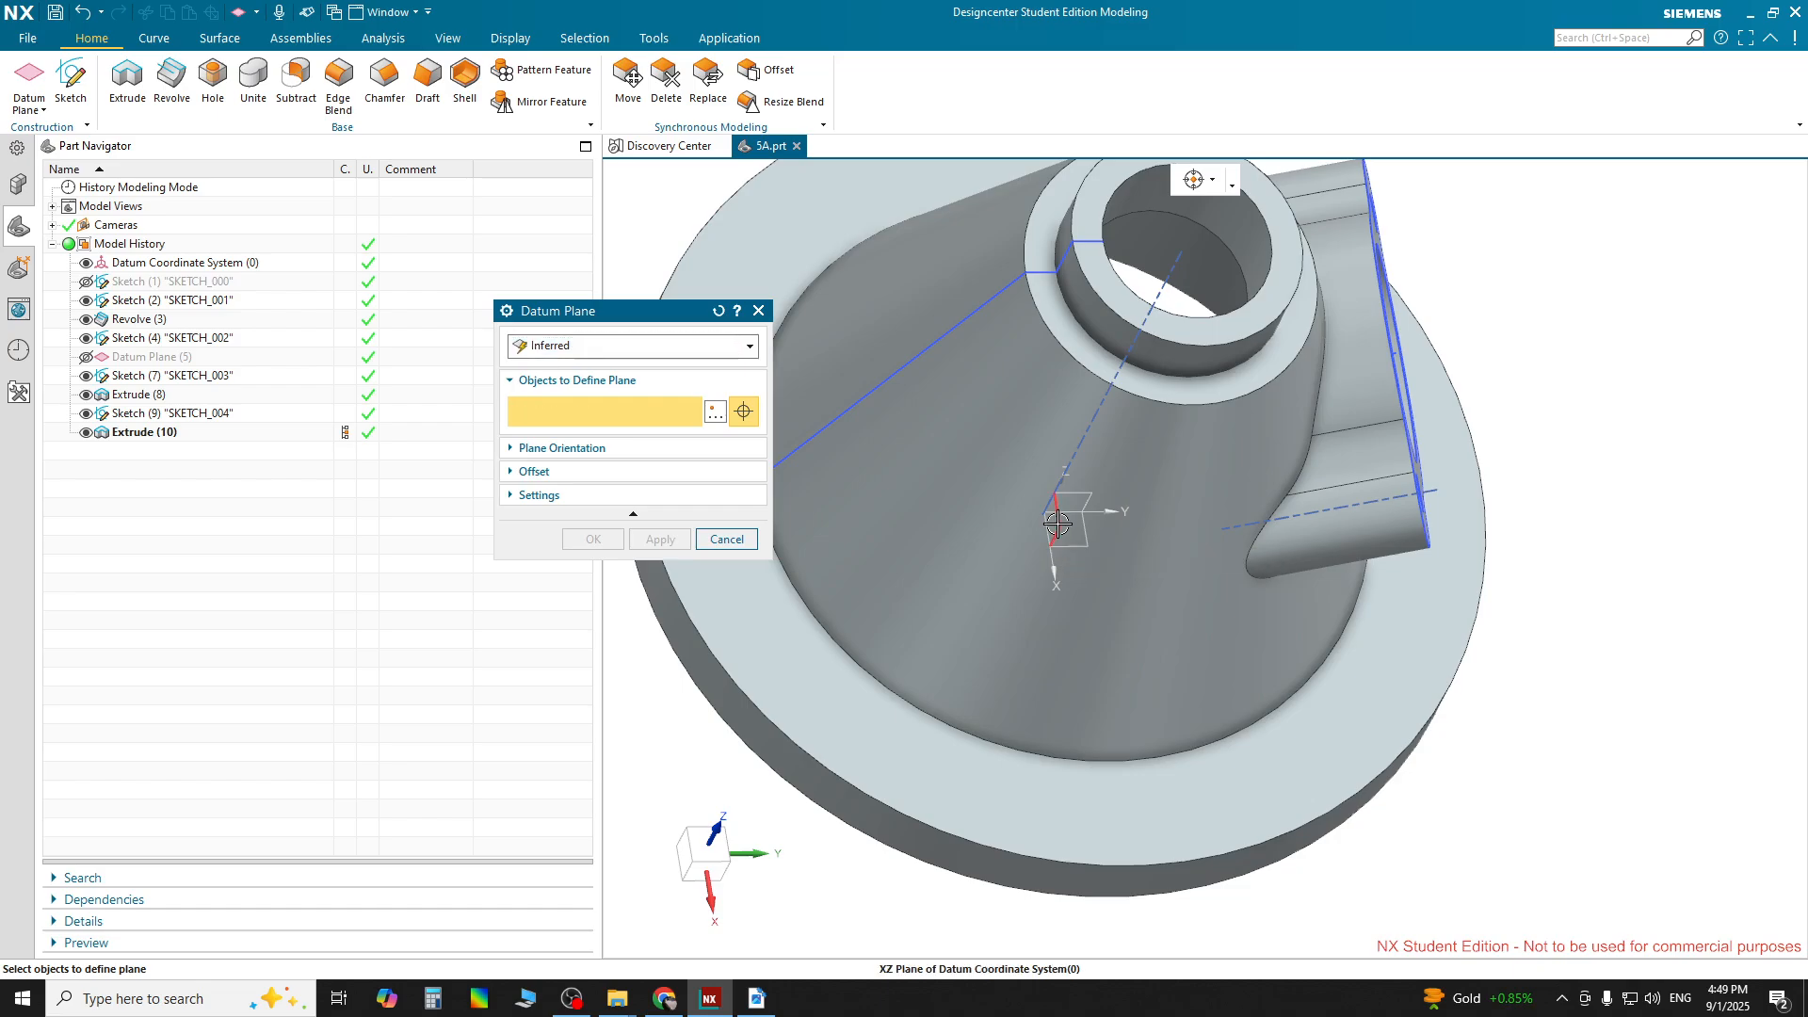
left_click(1057, 524)
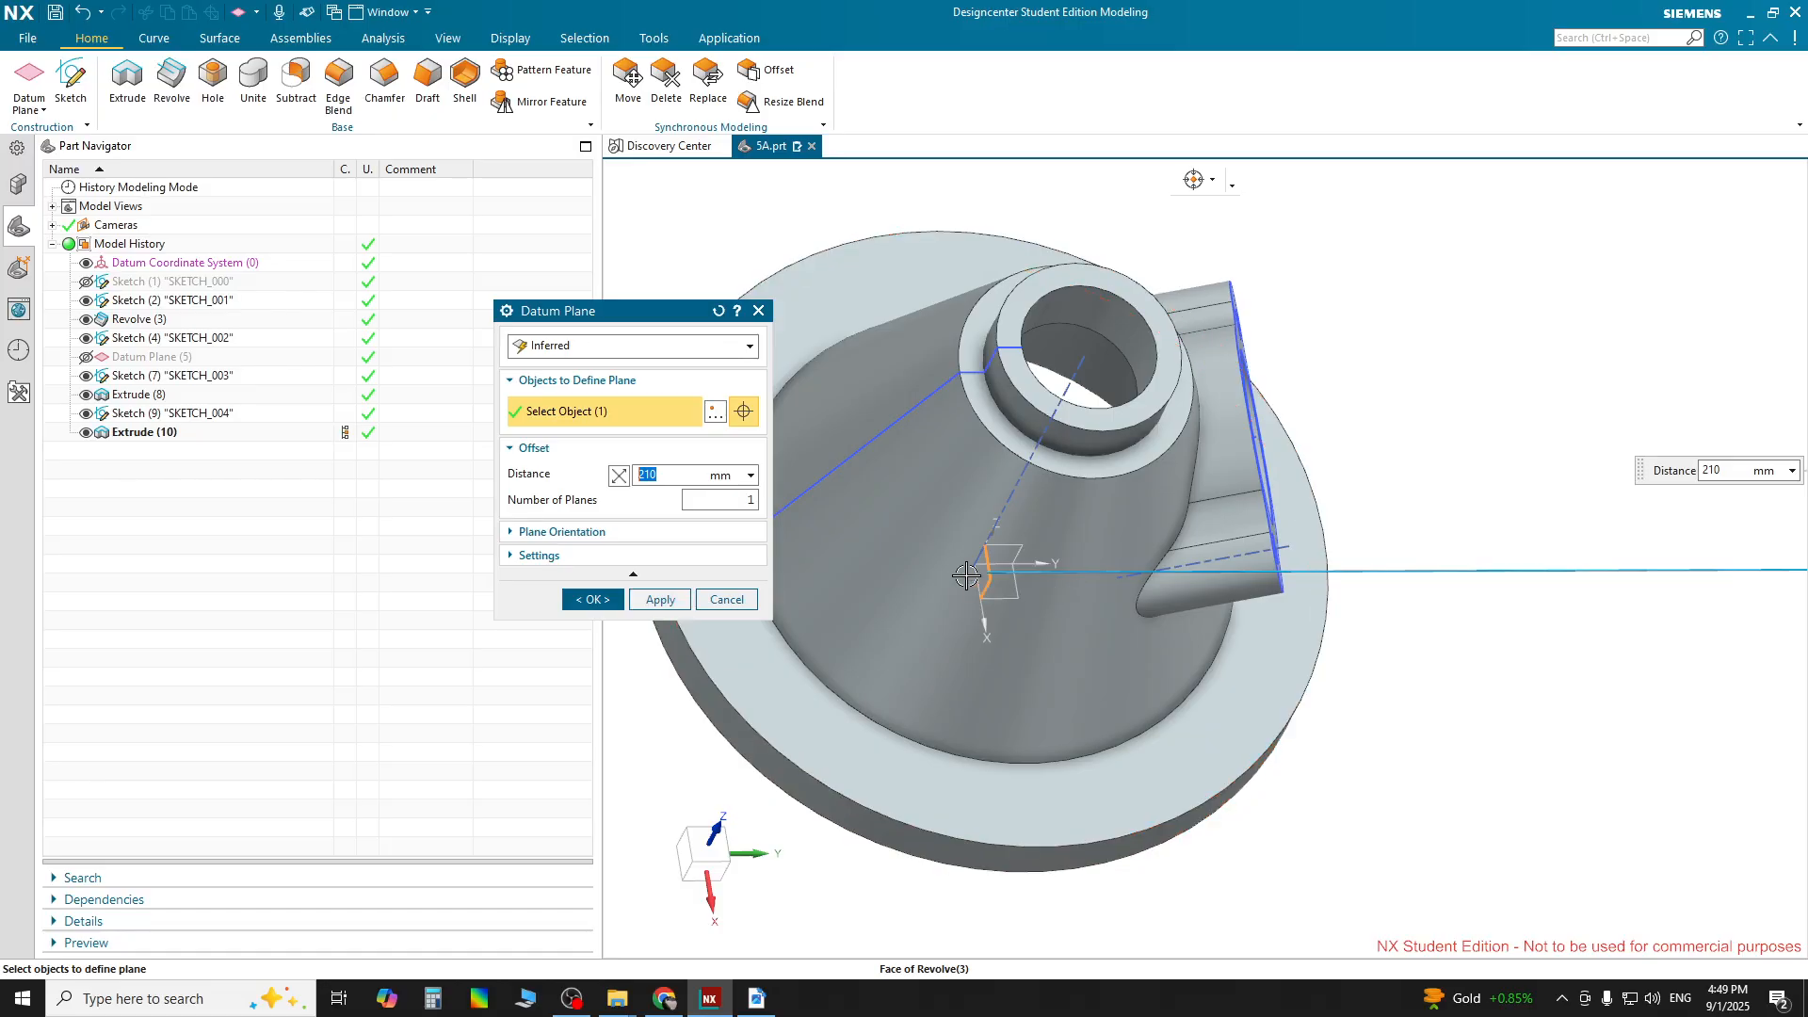
Add the Z axis of the datum coordinate system as the second reference to define the datum plane by angle
scroll(977, 569, "up", 2)
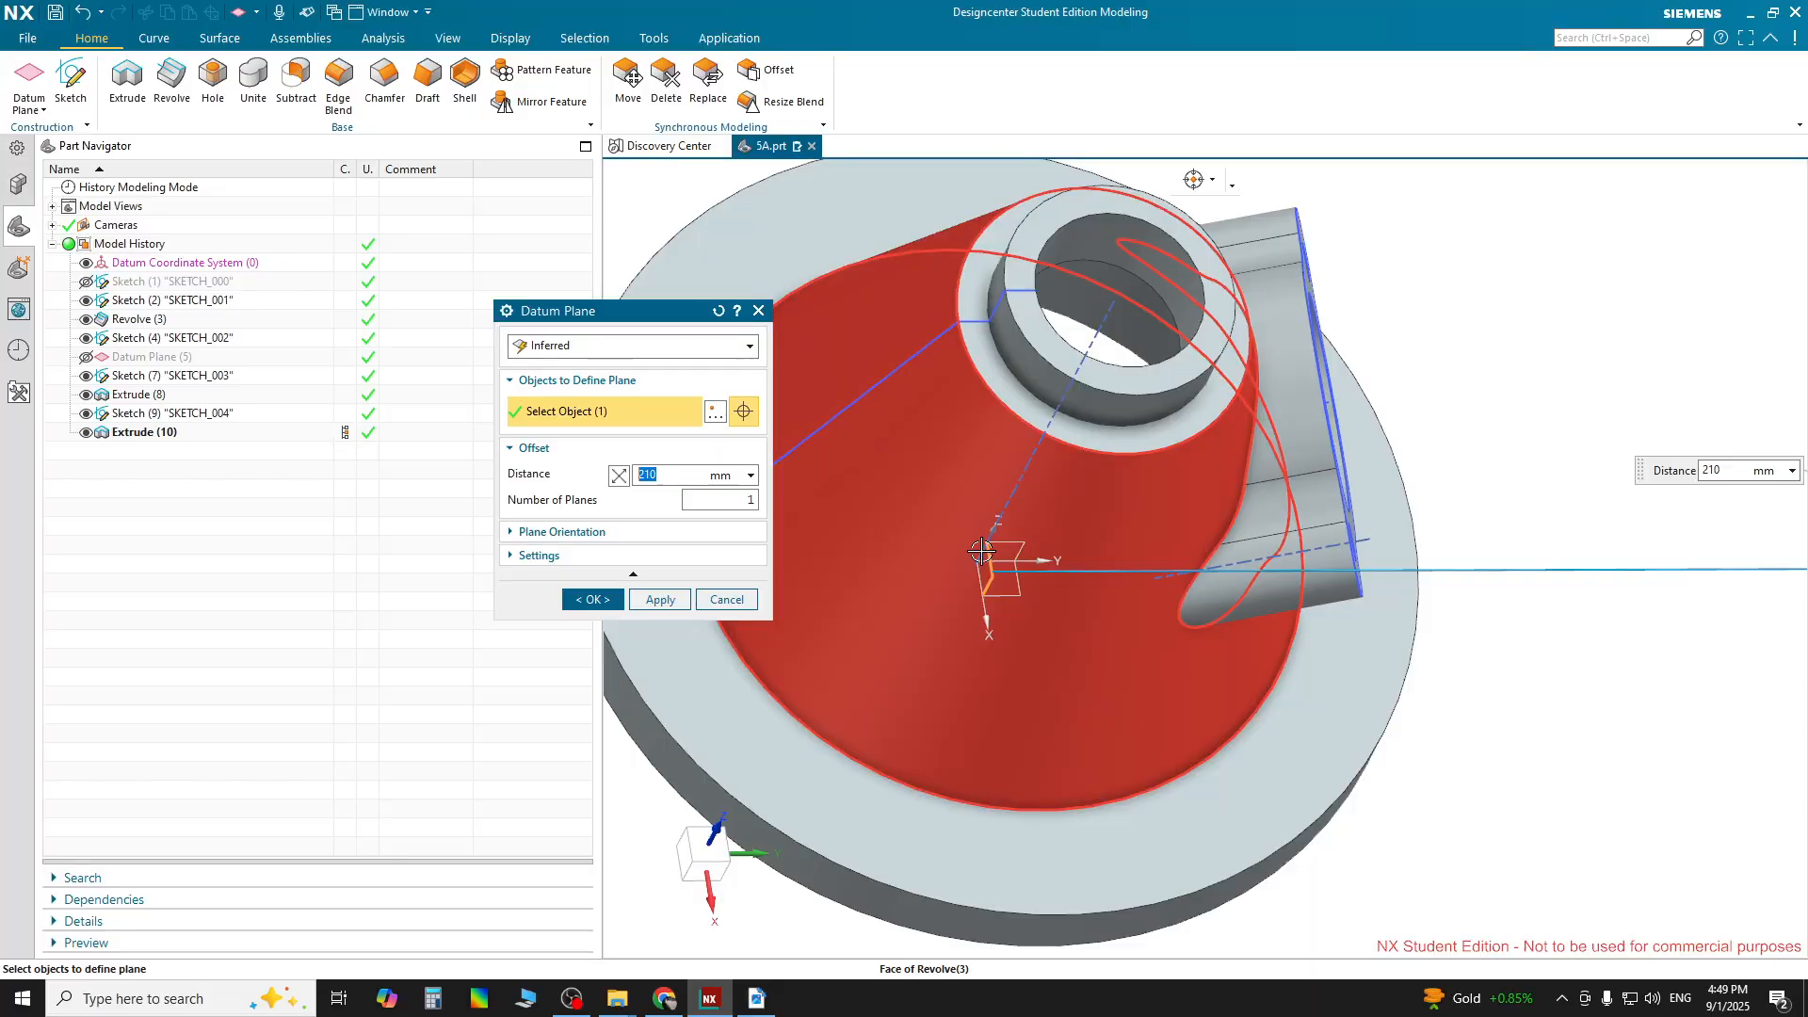
scroll(983, 556, "up", 1)
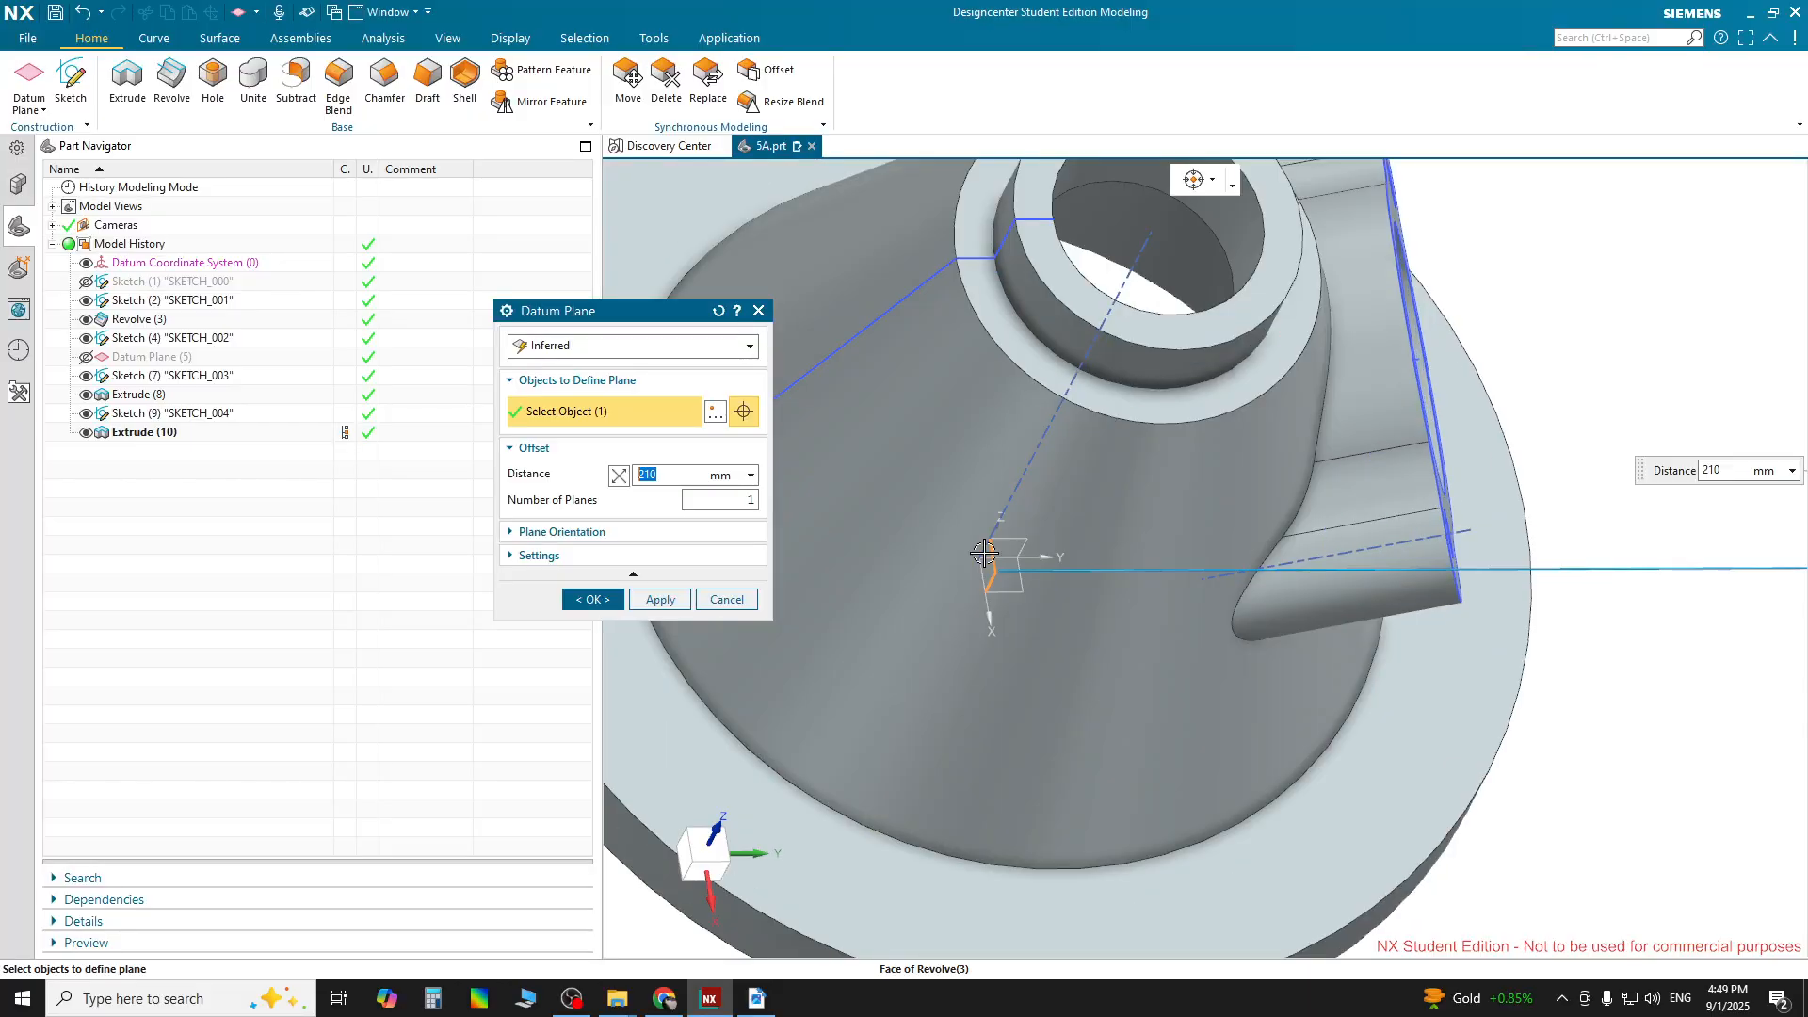
scroll(986, 554, "up", 1)
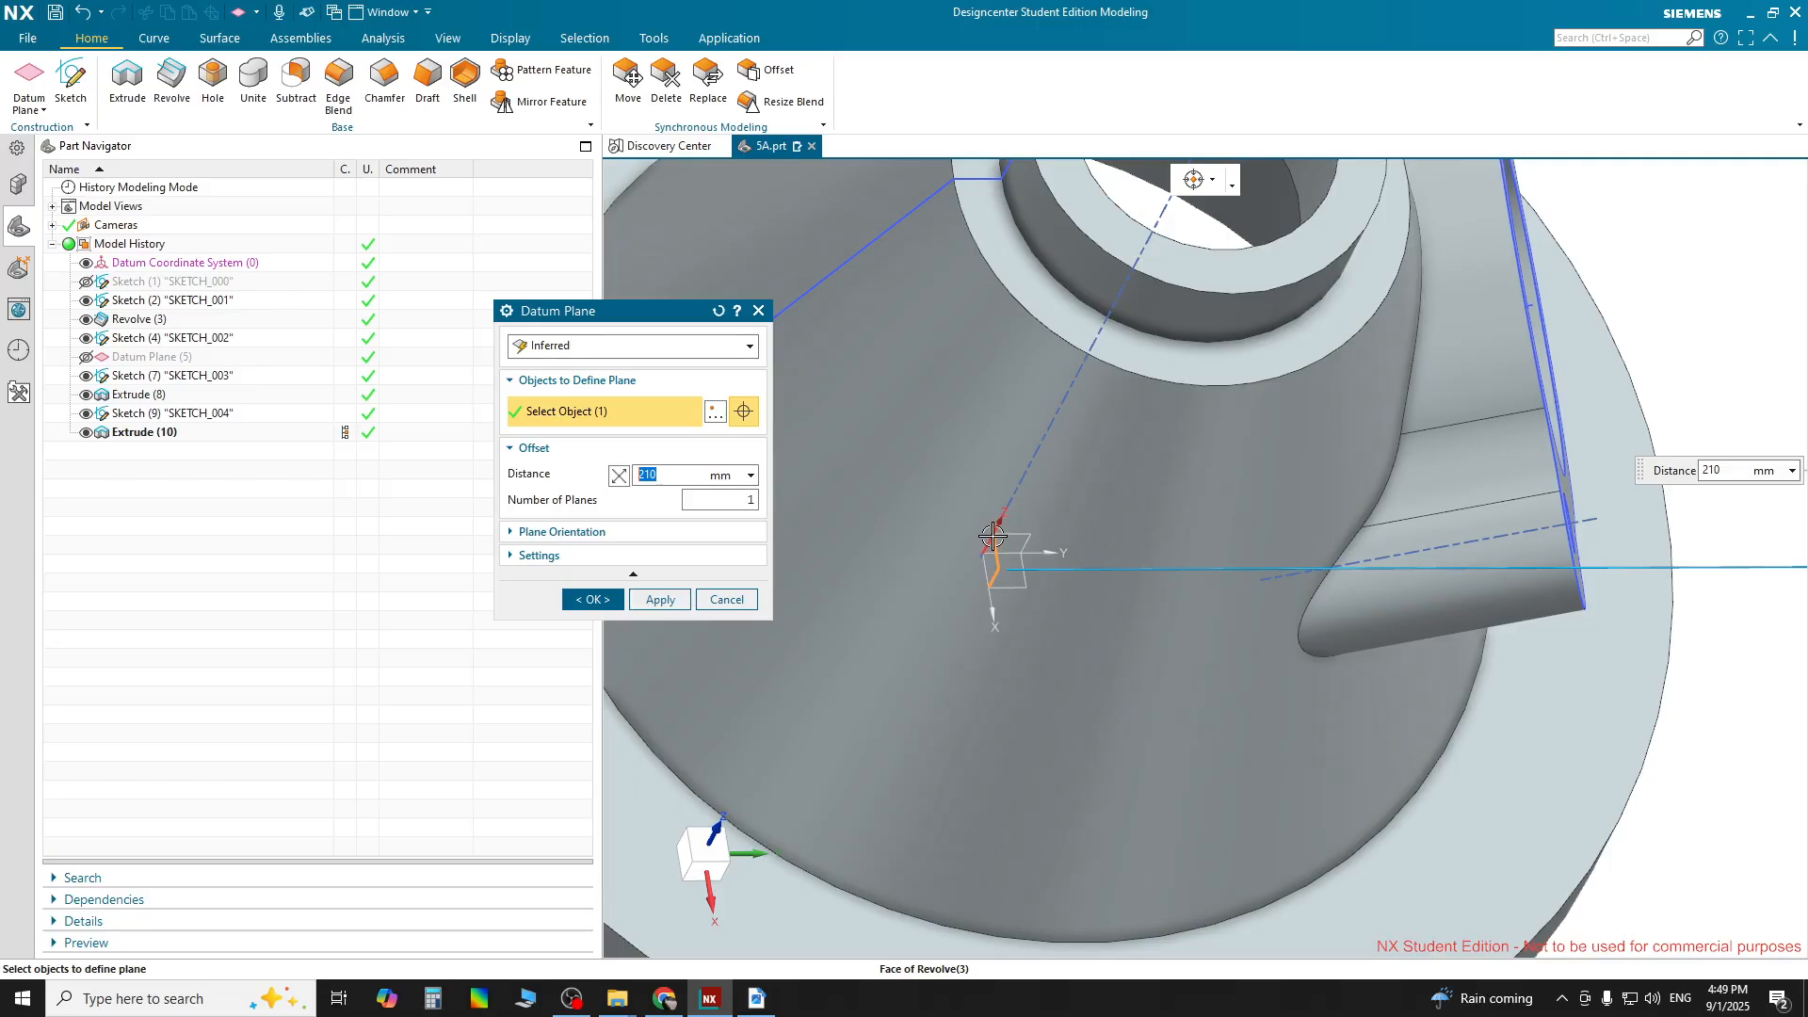
scroll(991, 537, "down", 1)
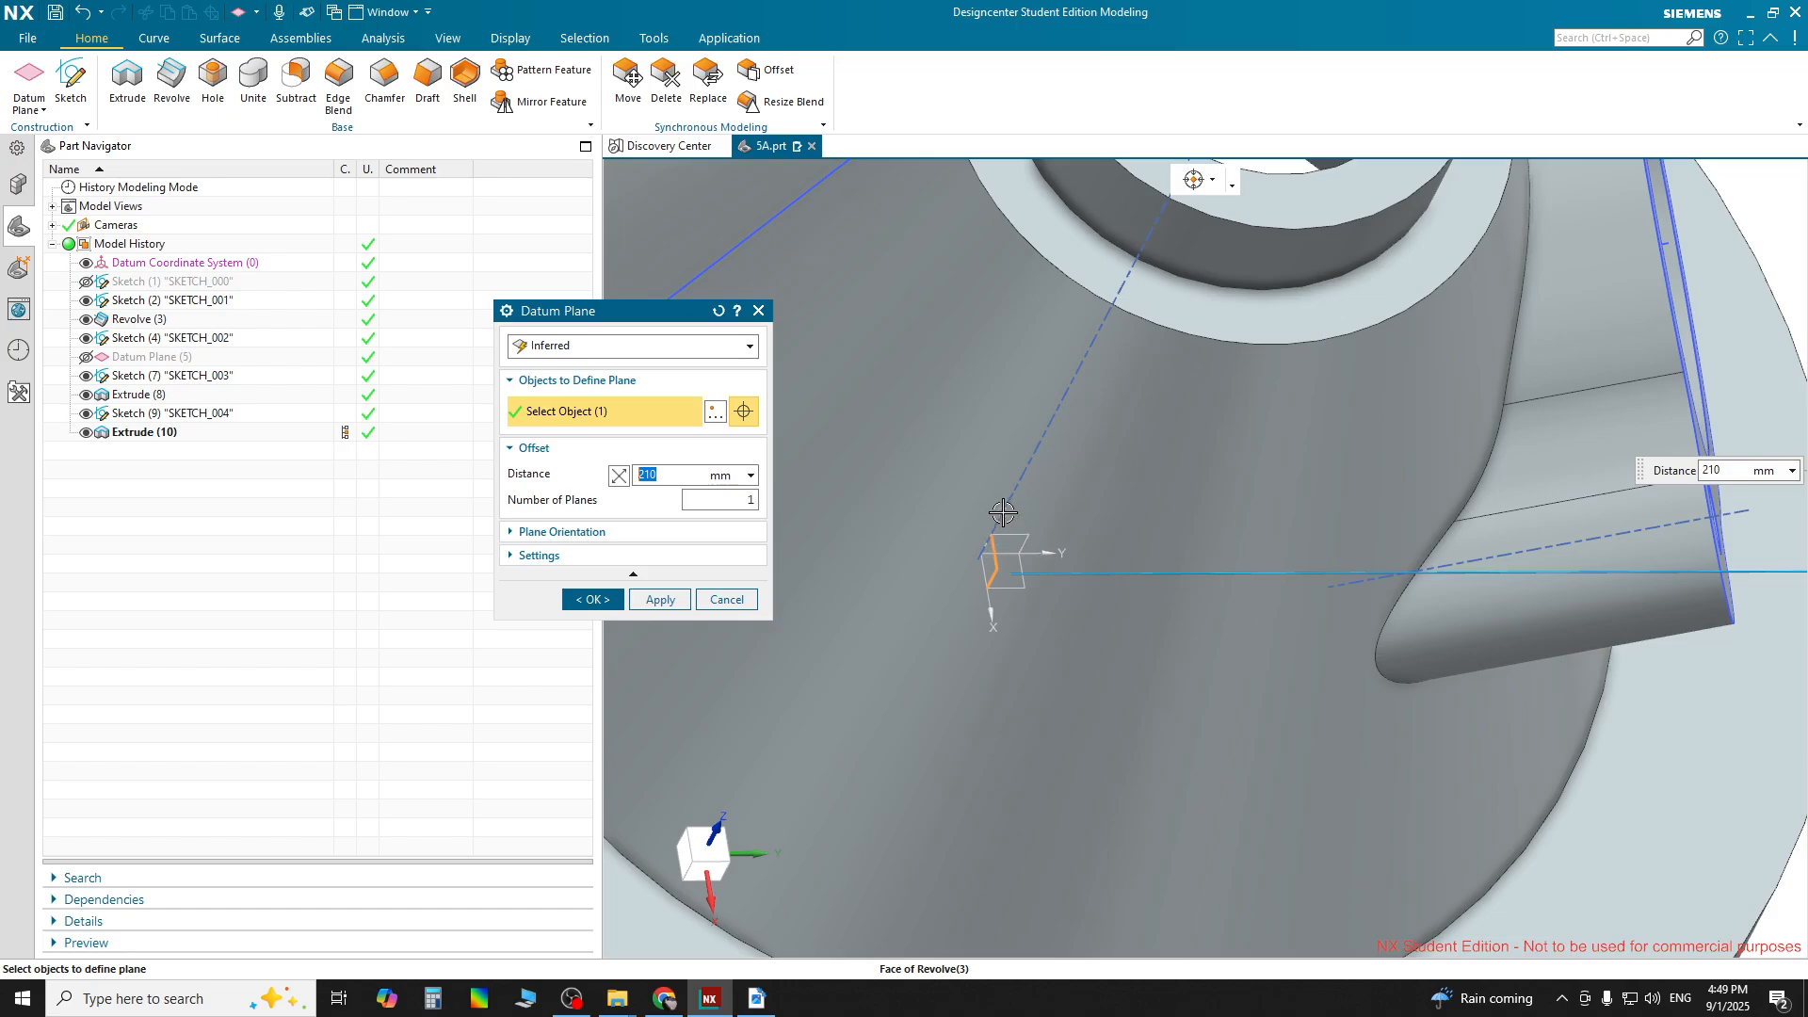
scroll(997, 525, "down", 1)
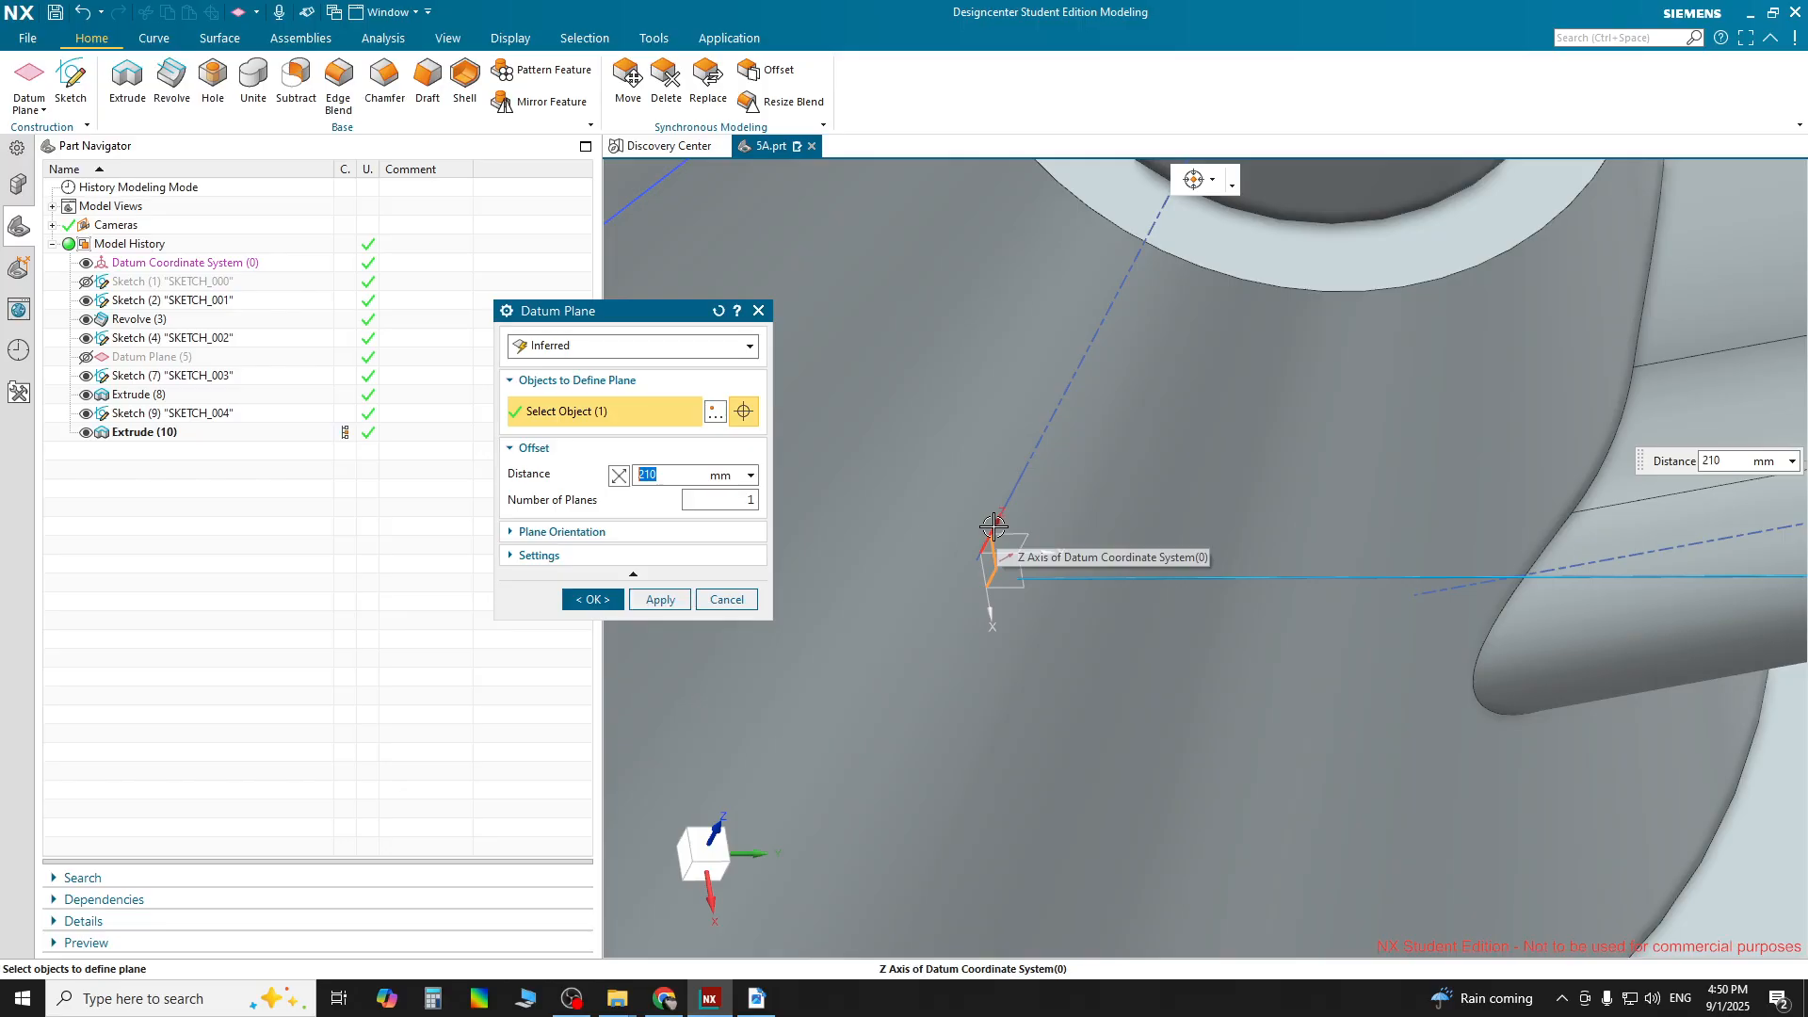
left_click(993, 526)
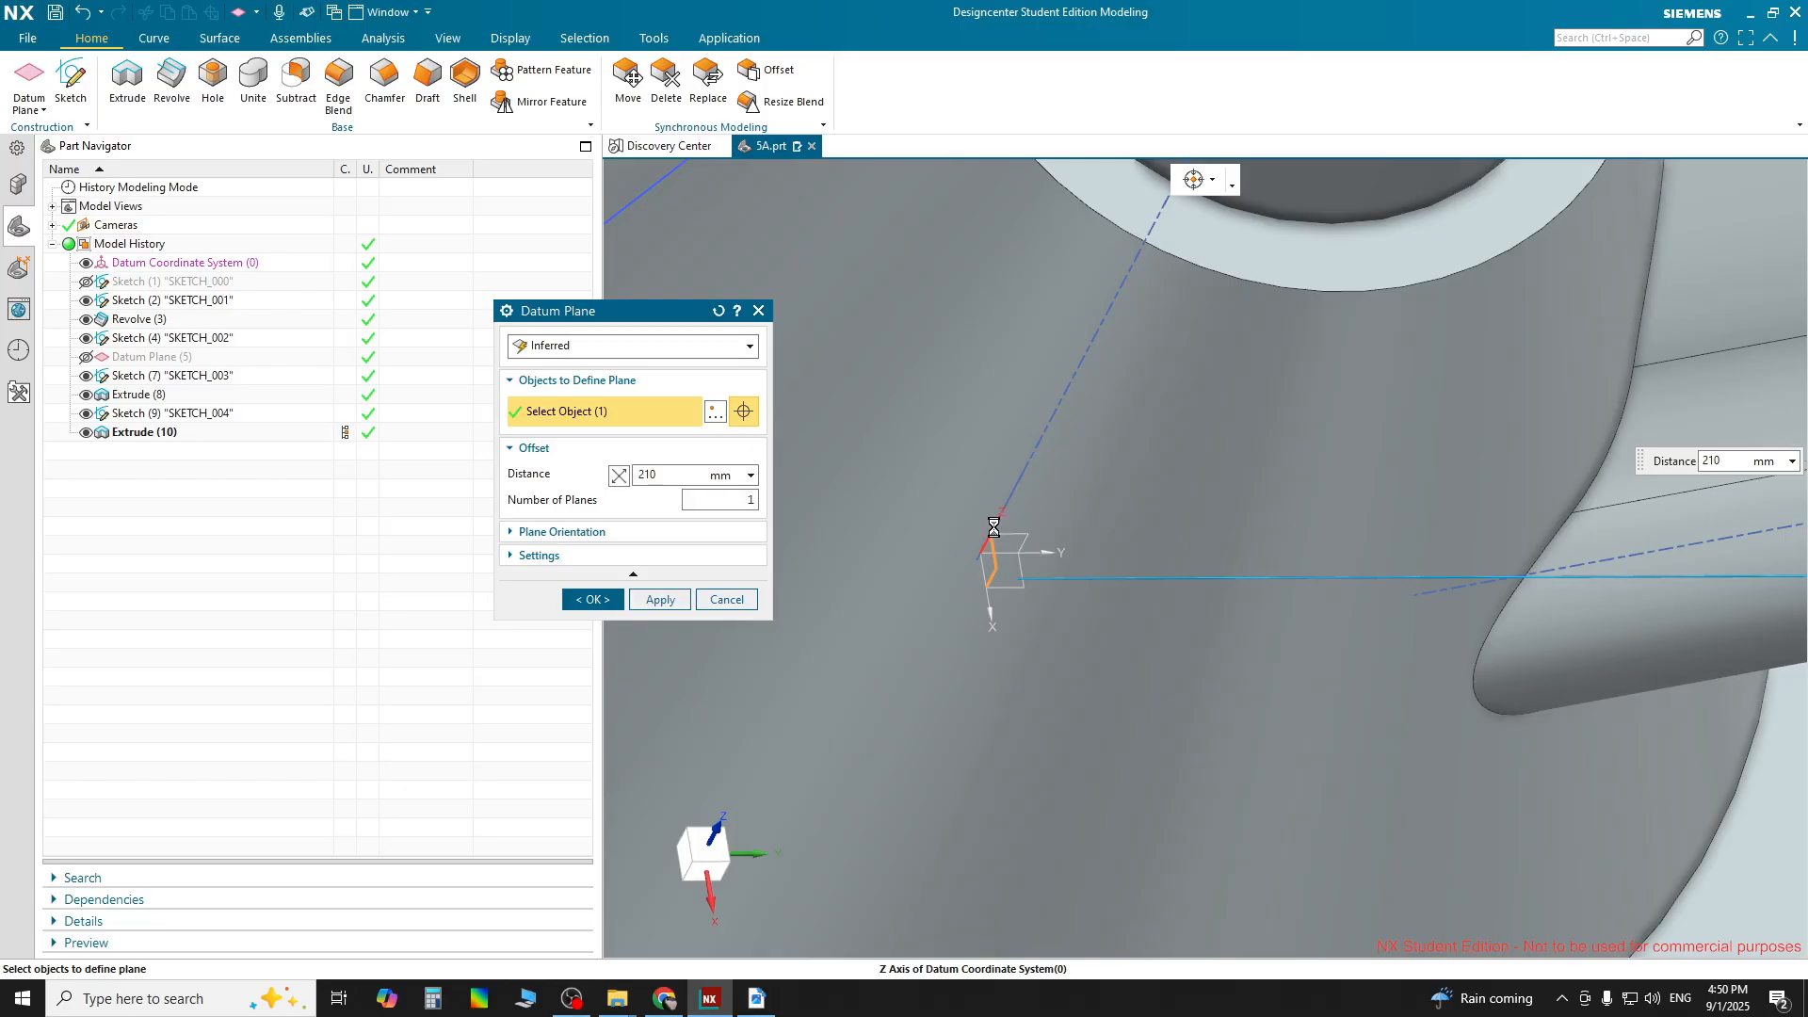
left_click(993, 526)
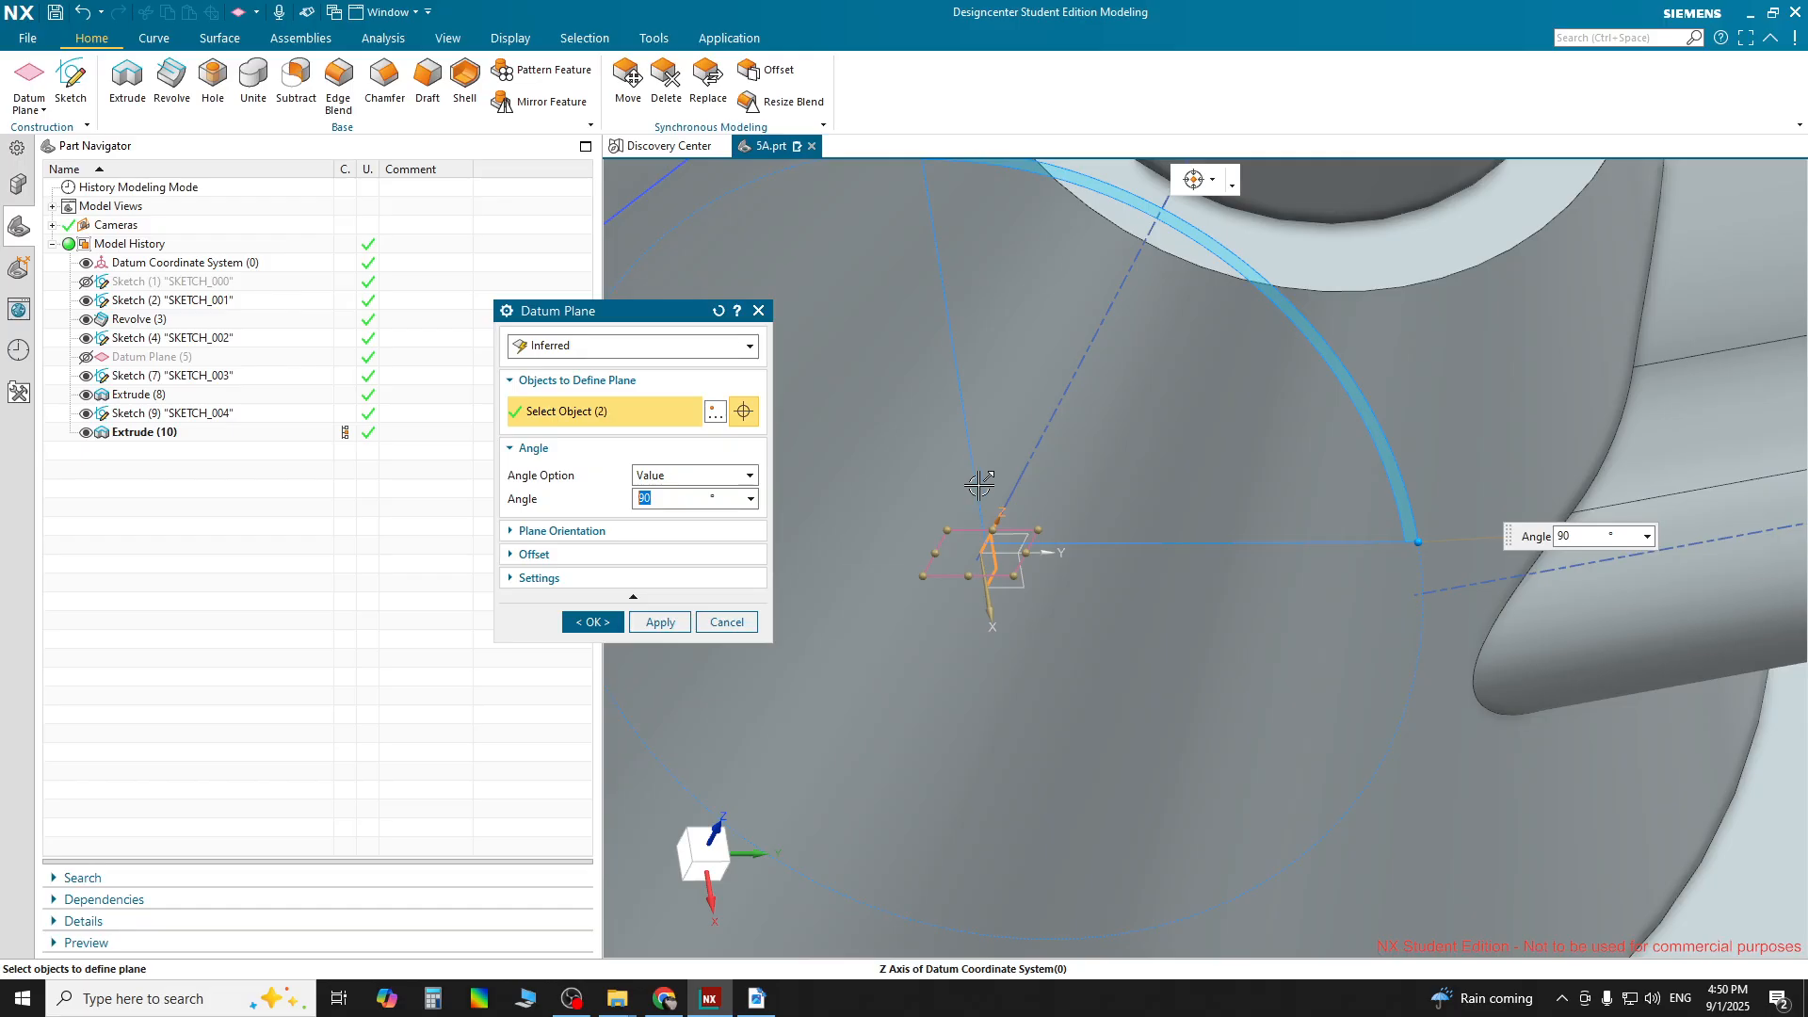
left_click(998, 549)
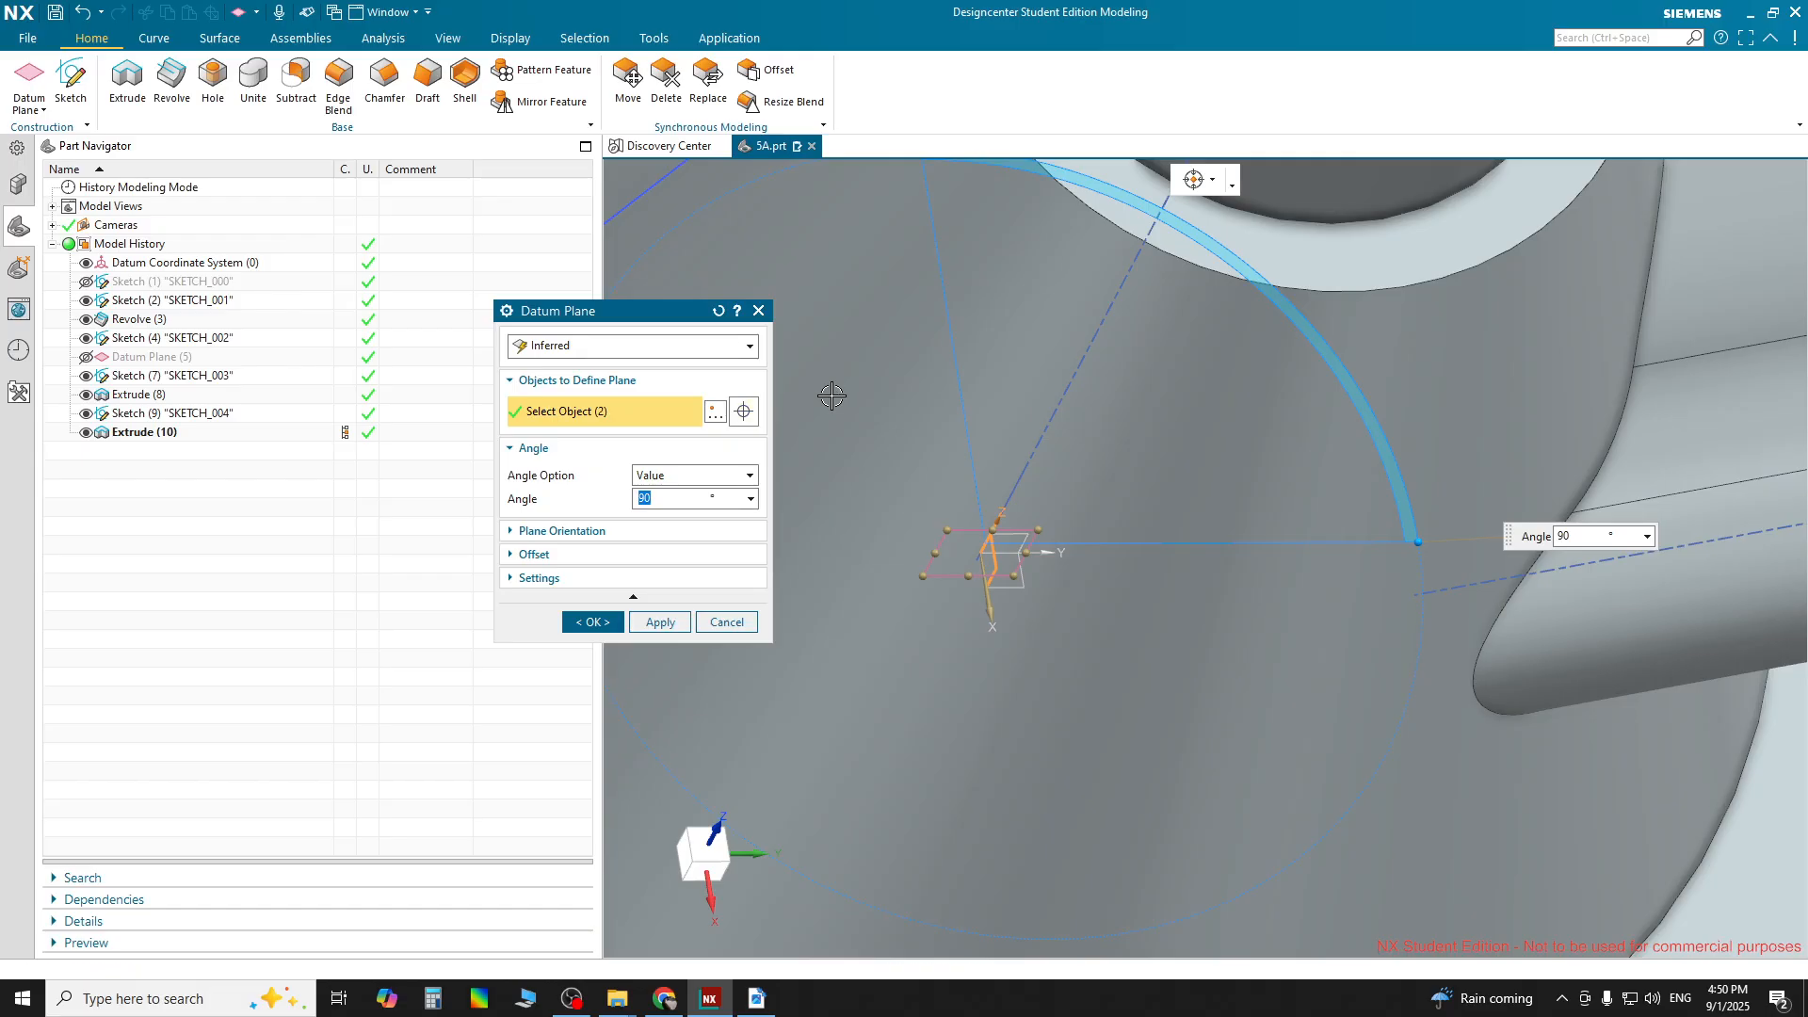
key("Tab")
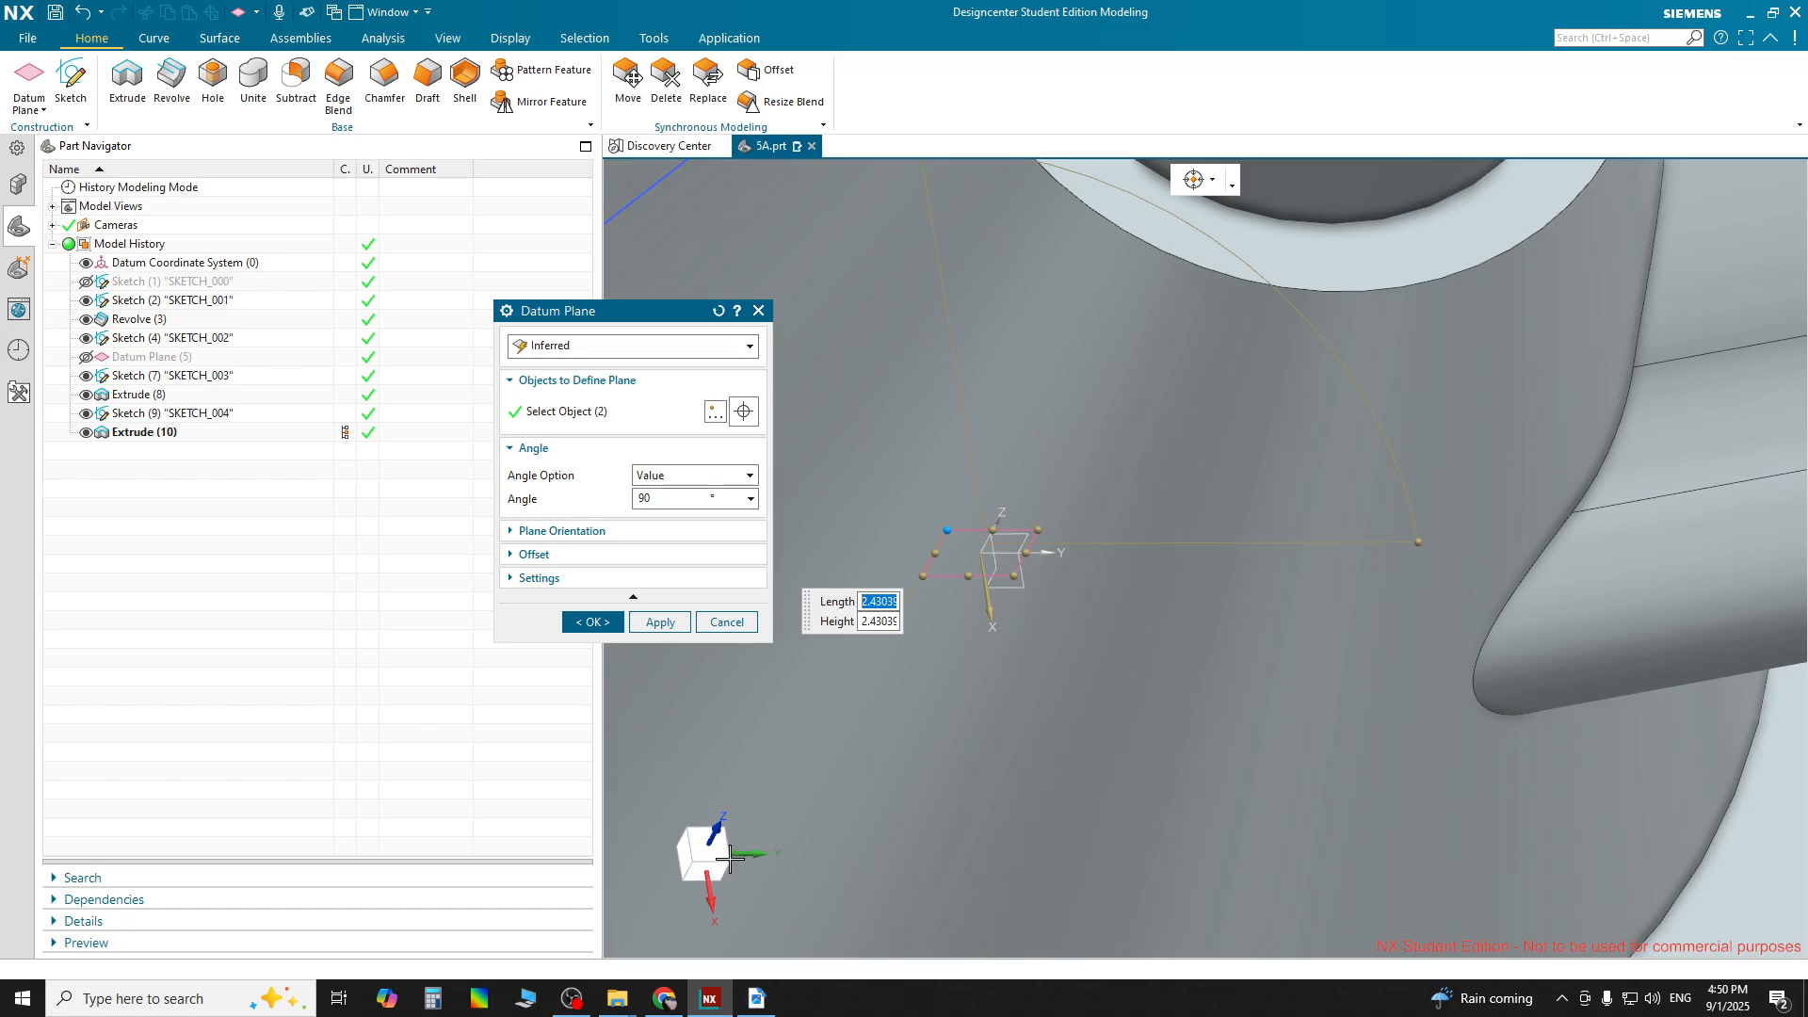
Consult the top and section views of the exercise drawing in Acrobat and return to the 5A part in NX
mouse_move(665, 998)
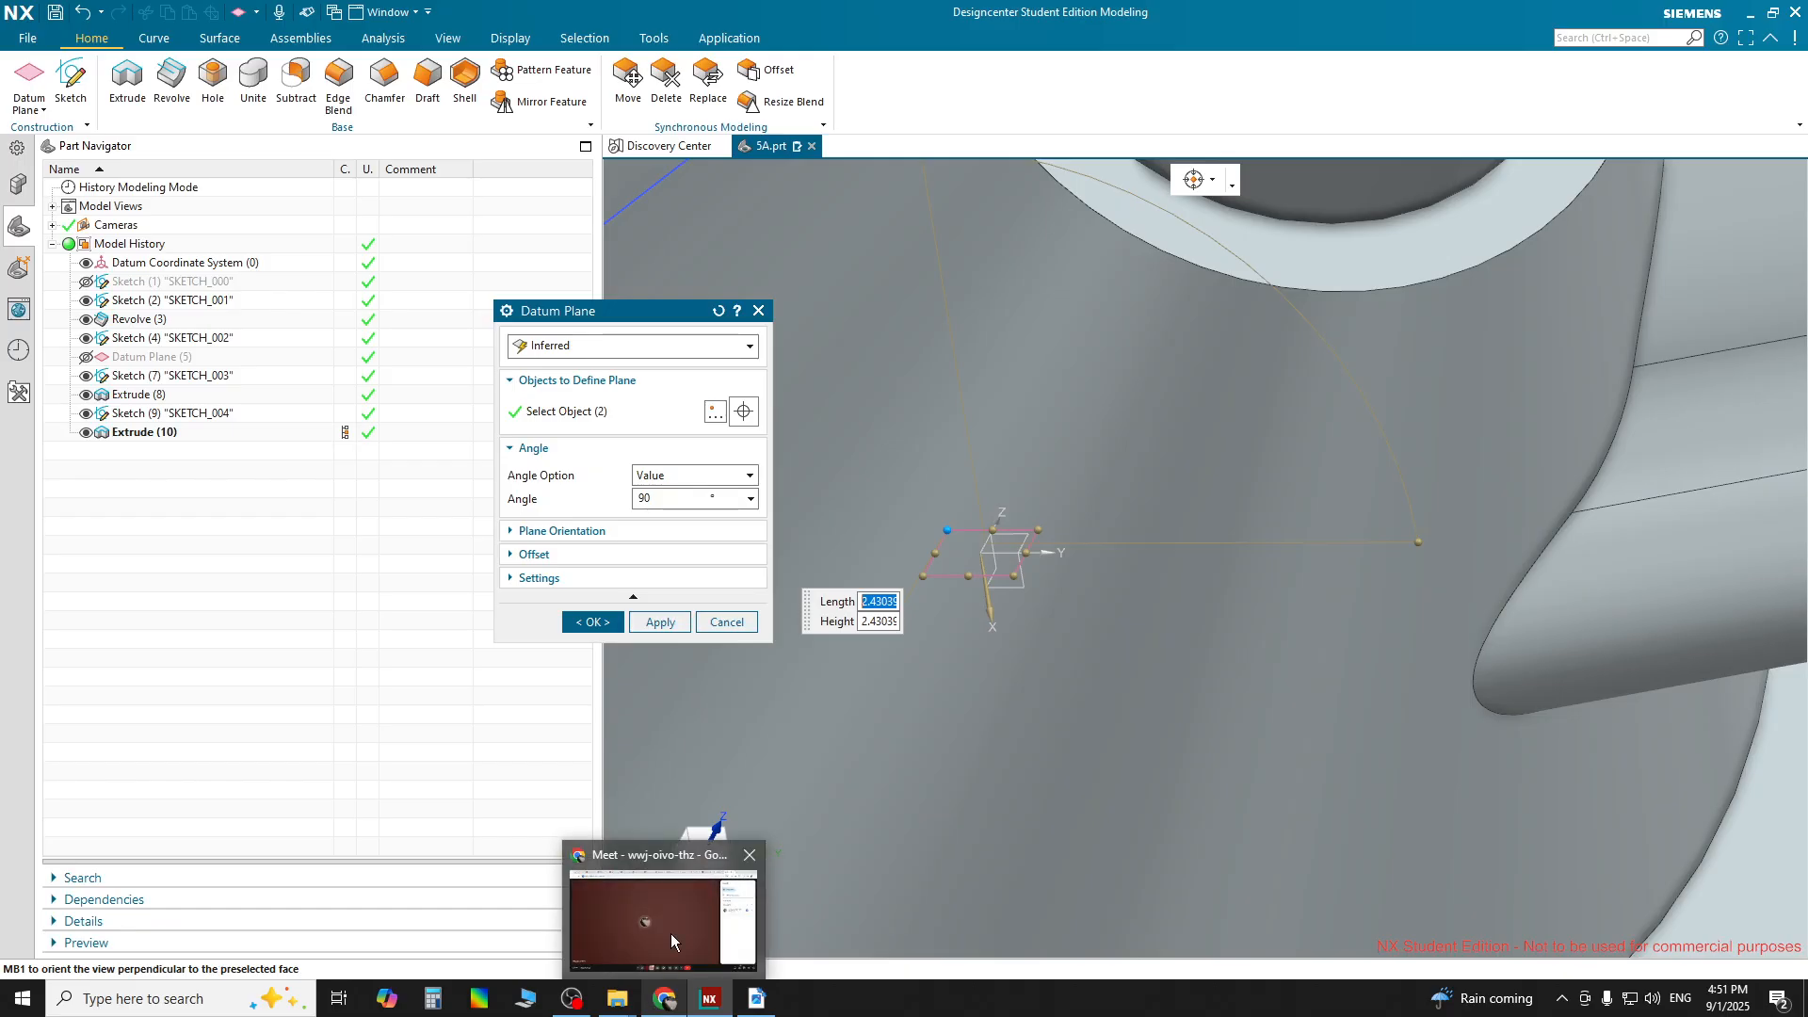
mouse_move(671, 934)
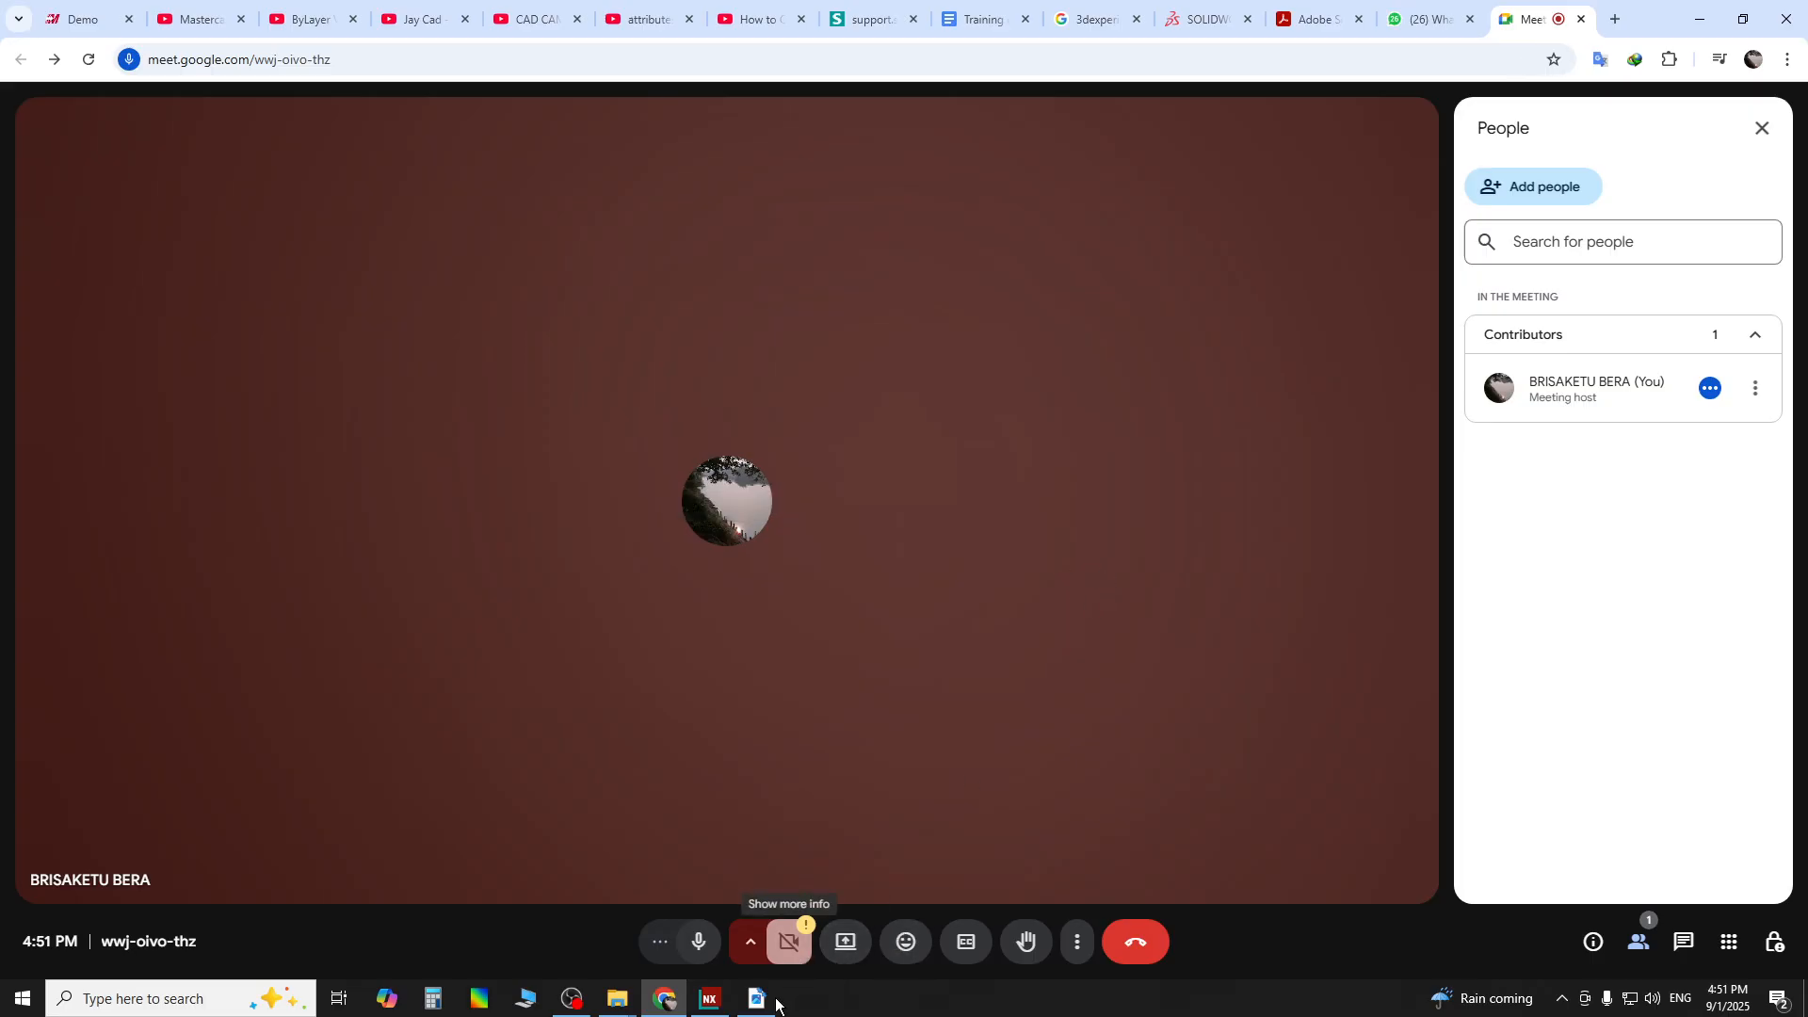
left_click(711, 1004)
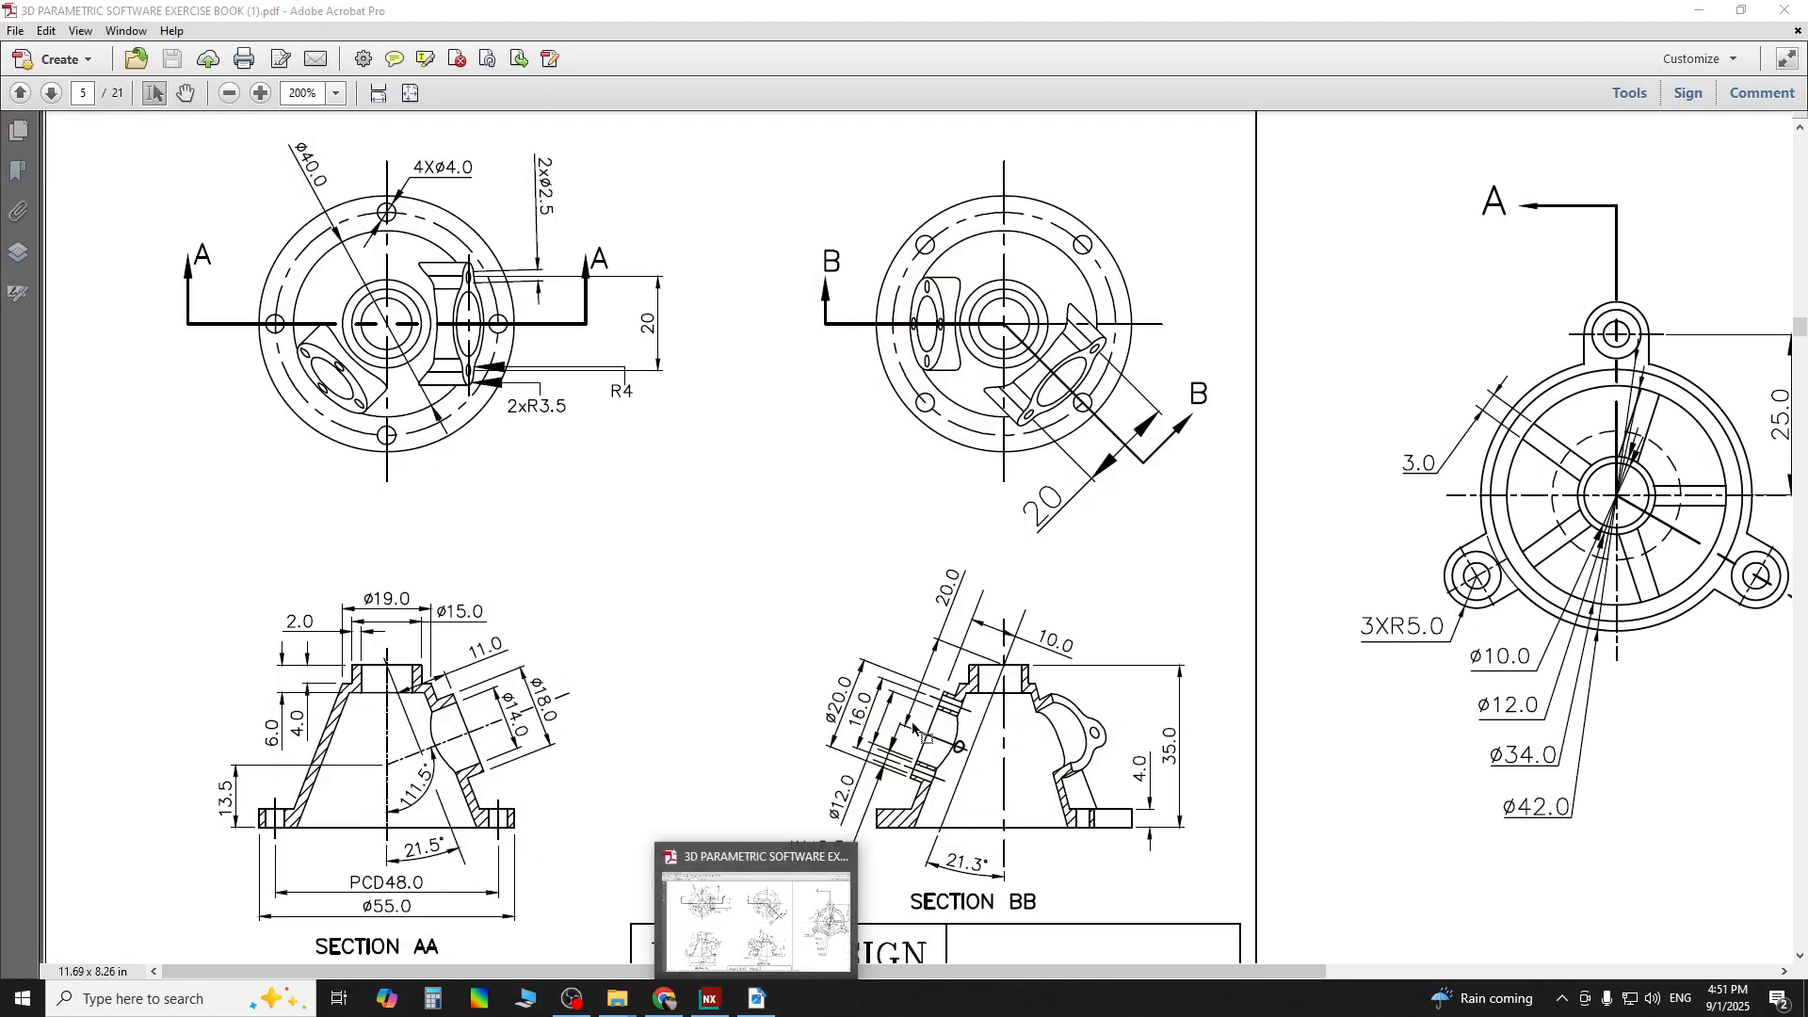
left_click(711, 1002)
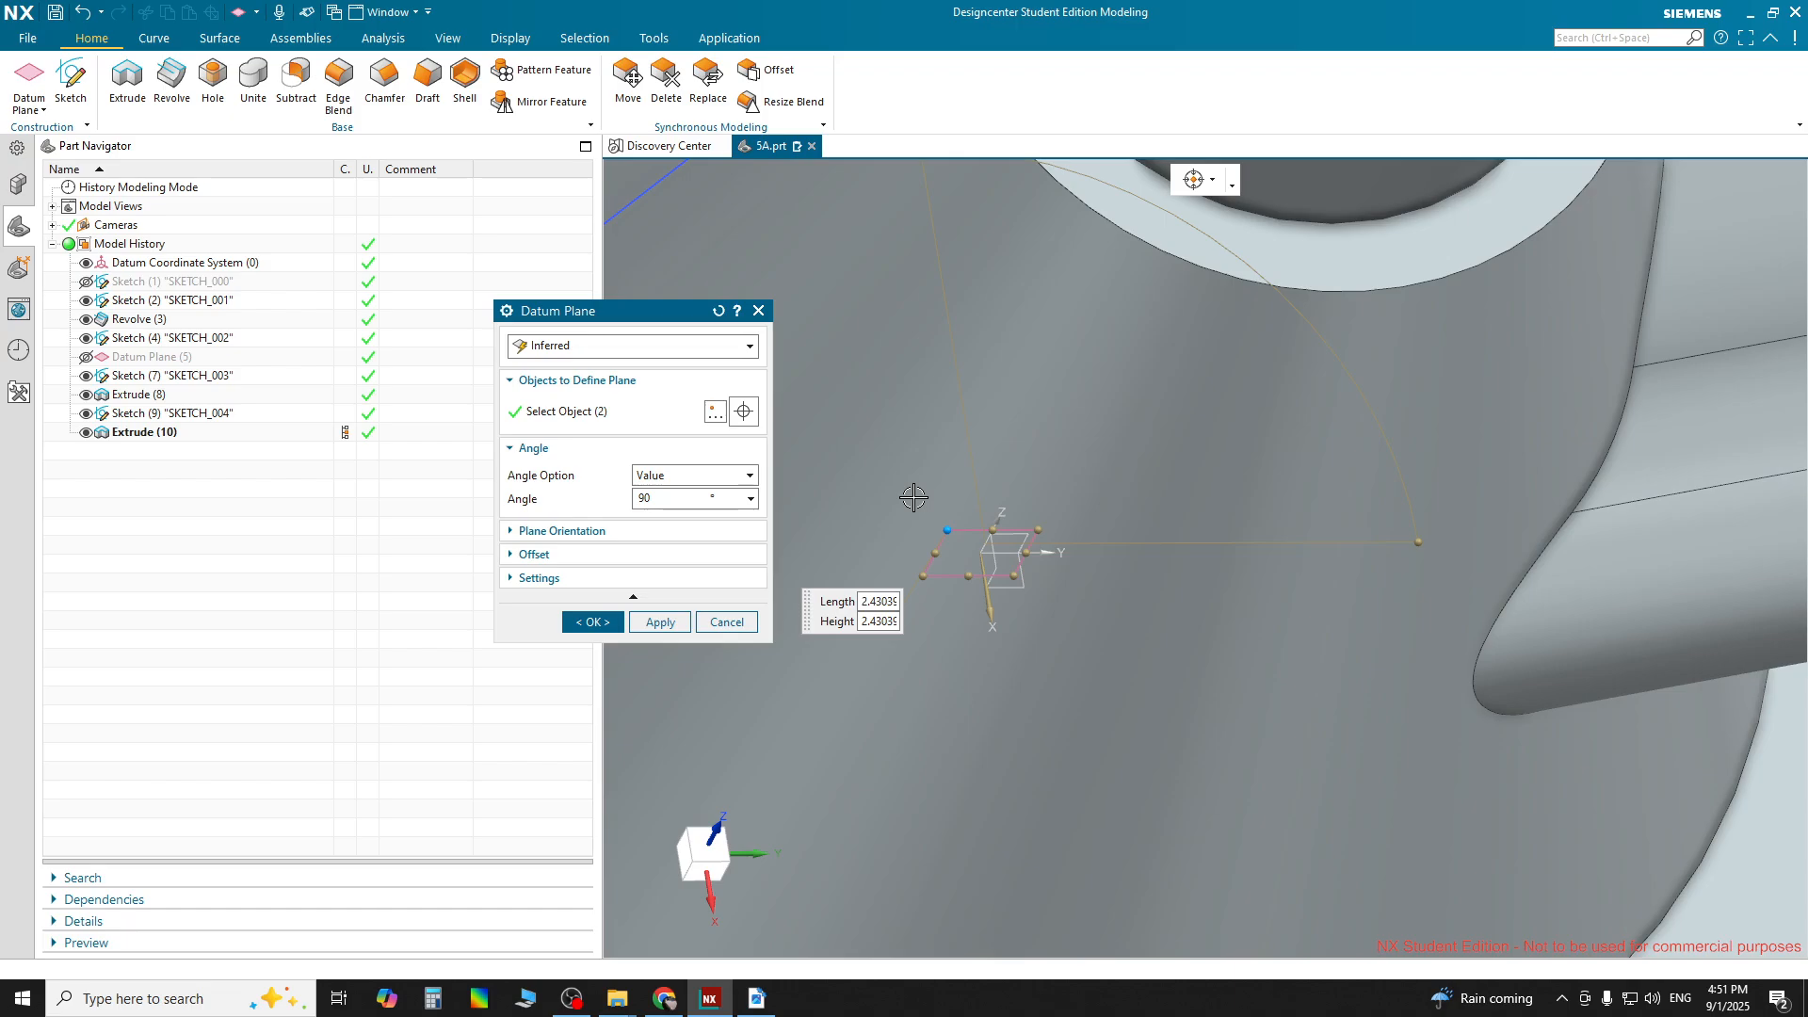
Set the angle between the new datum plane and the XZ plane to 45°
scroll(914, 496, "up", 1)
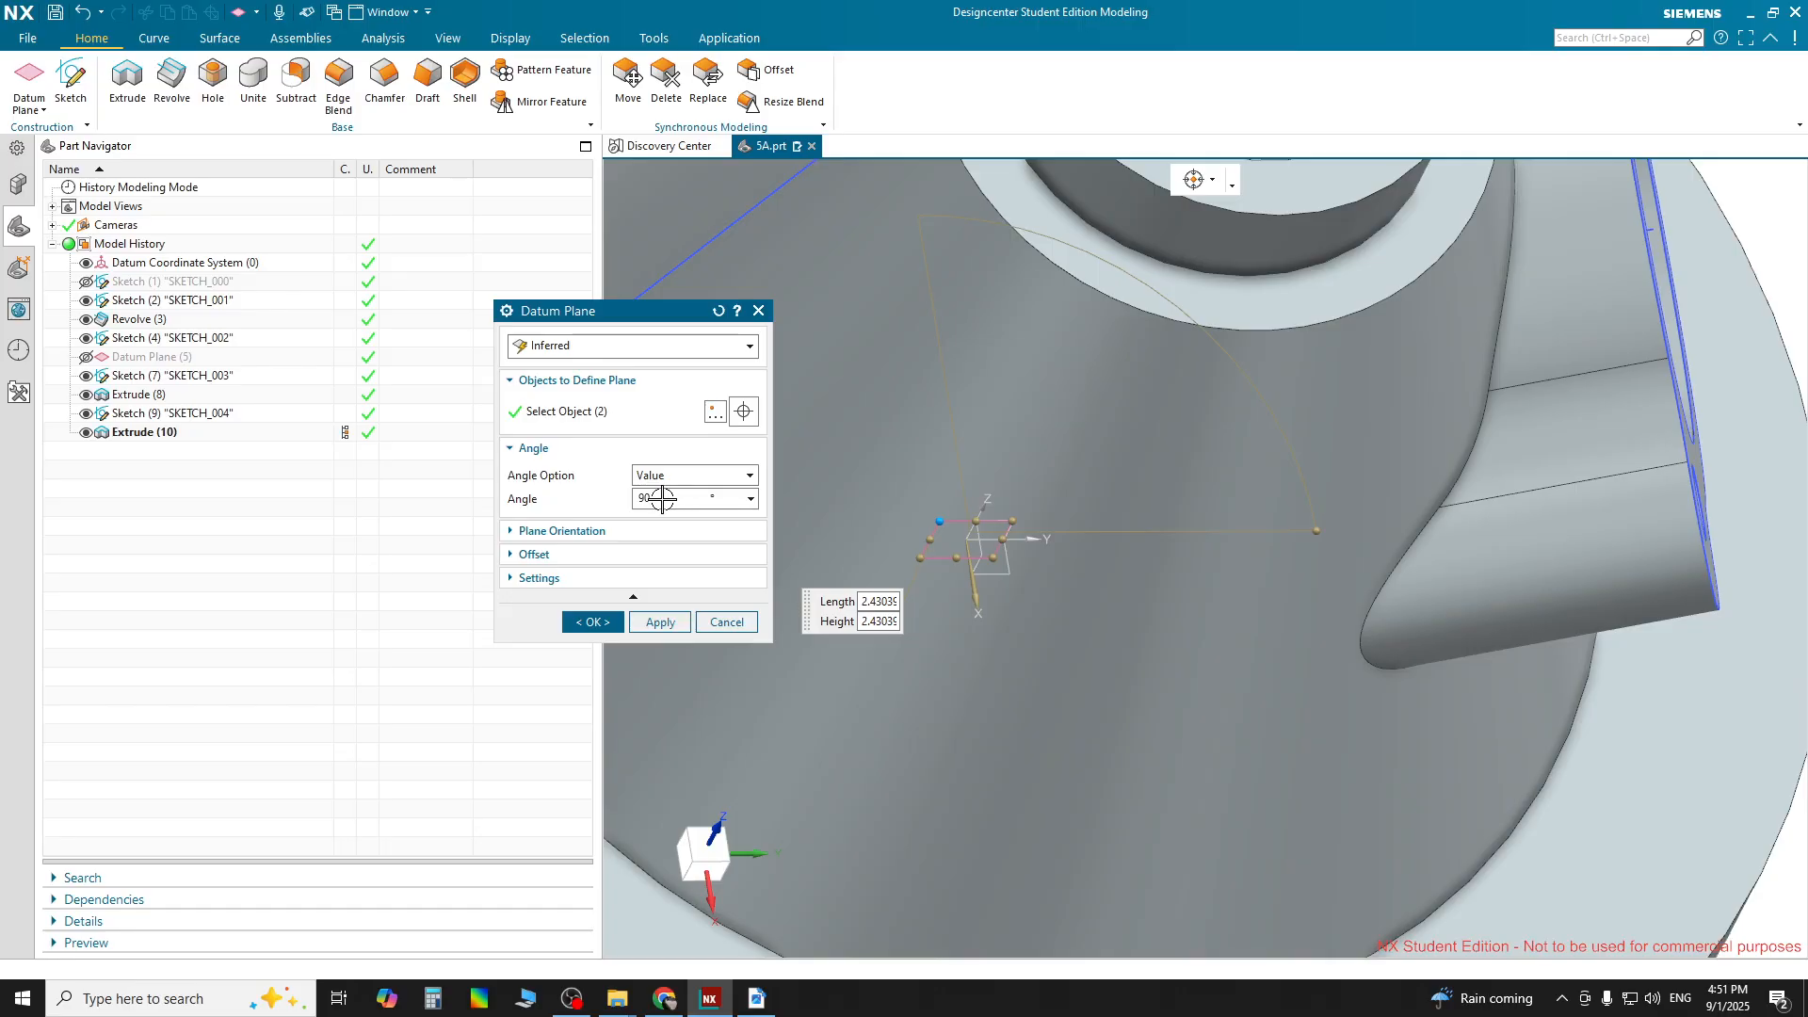
scroll(659, 492, "down", 1)
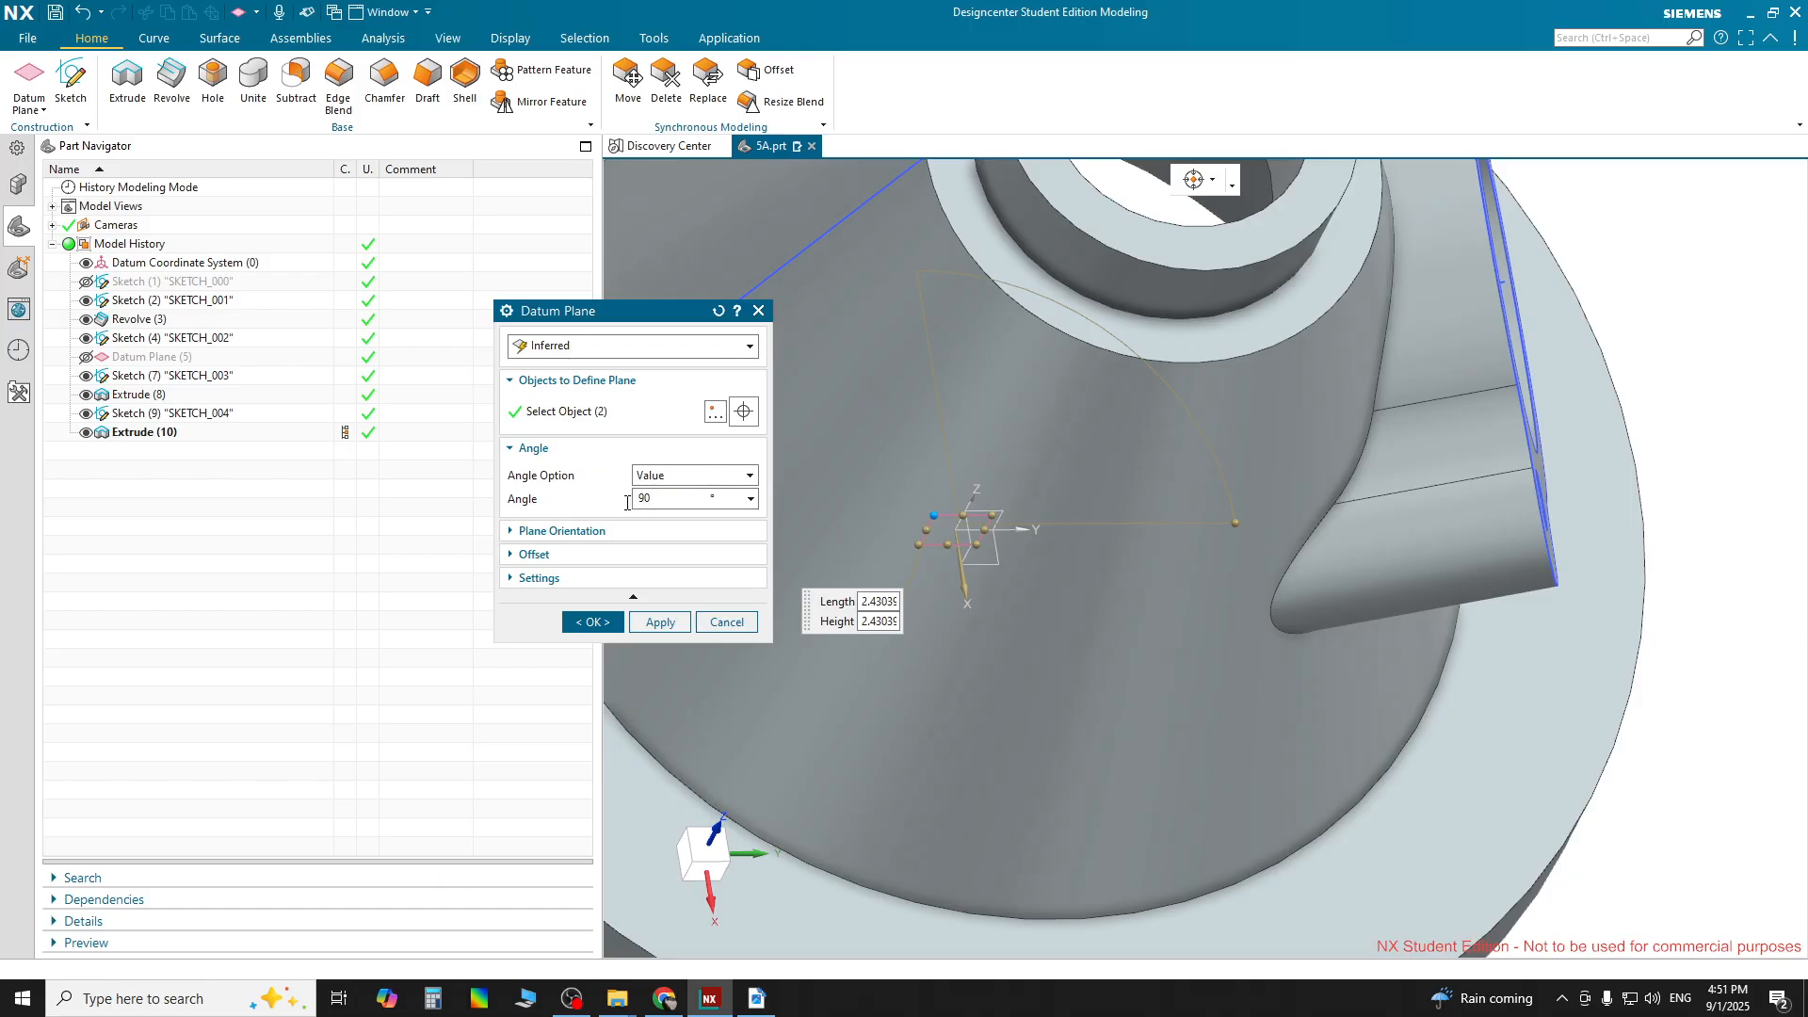
scroll(627, 503, "down", 1)
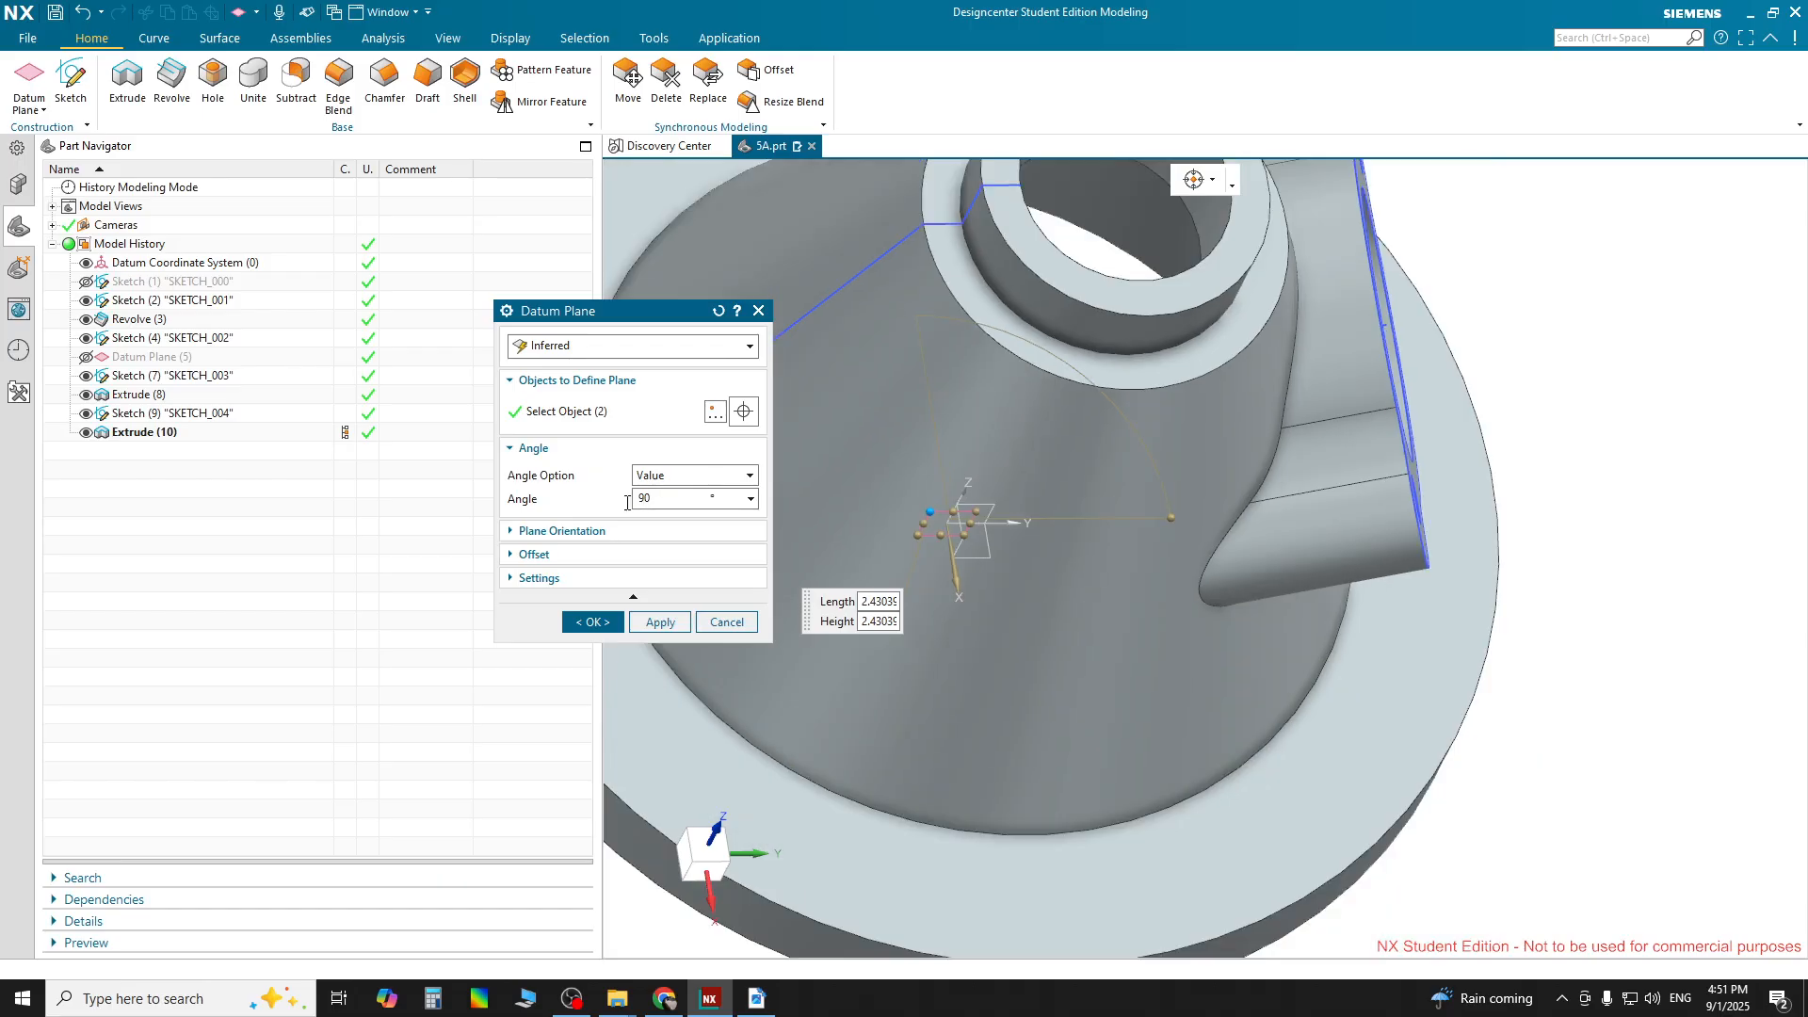
left_click_drag(659, 494, 627, 503)
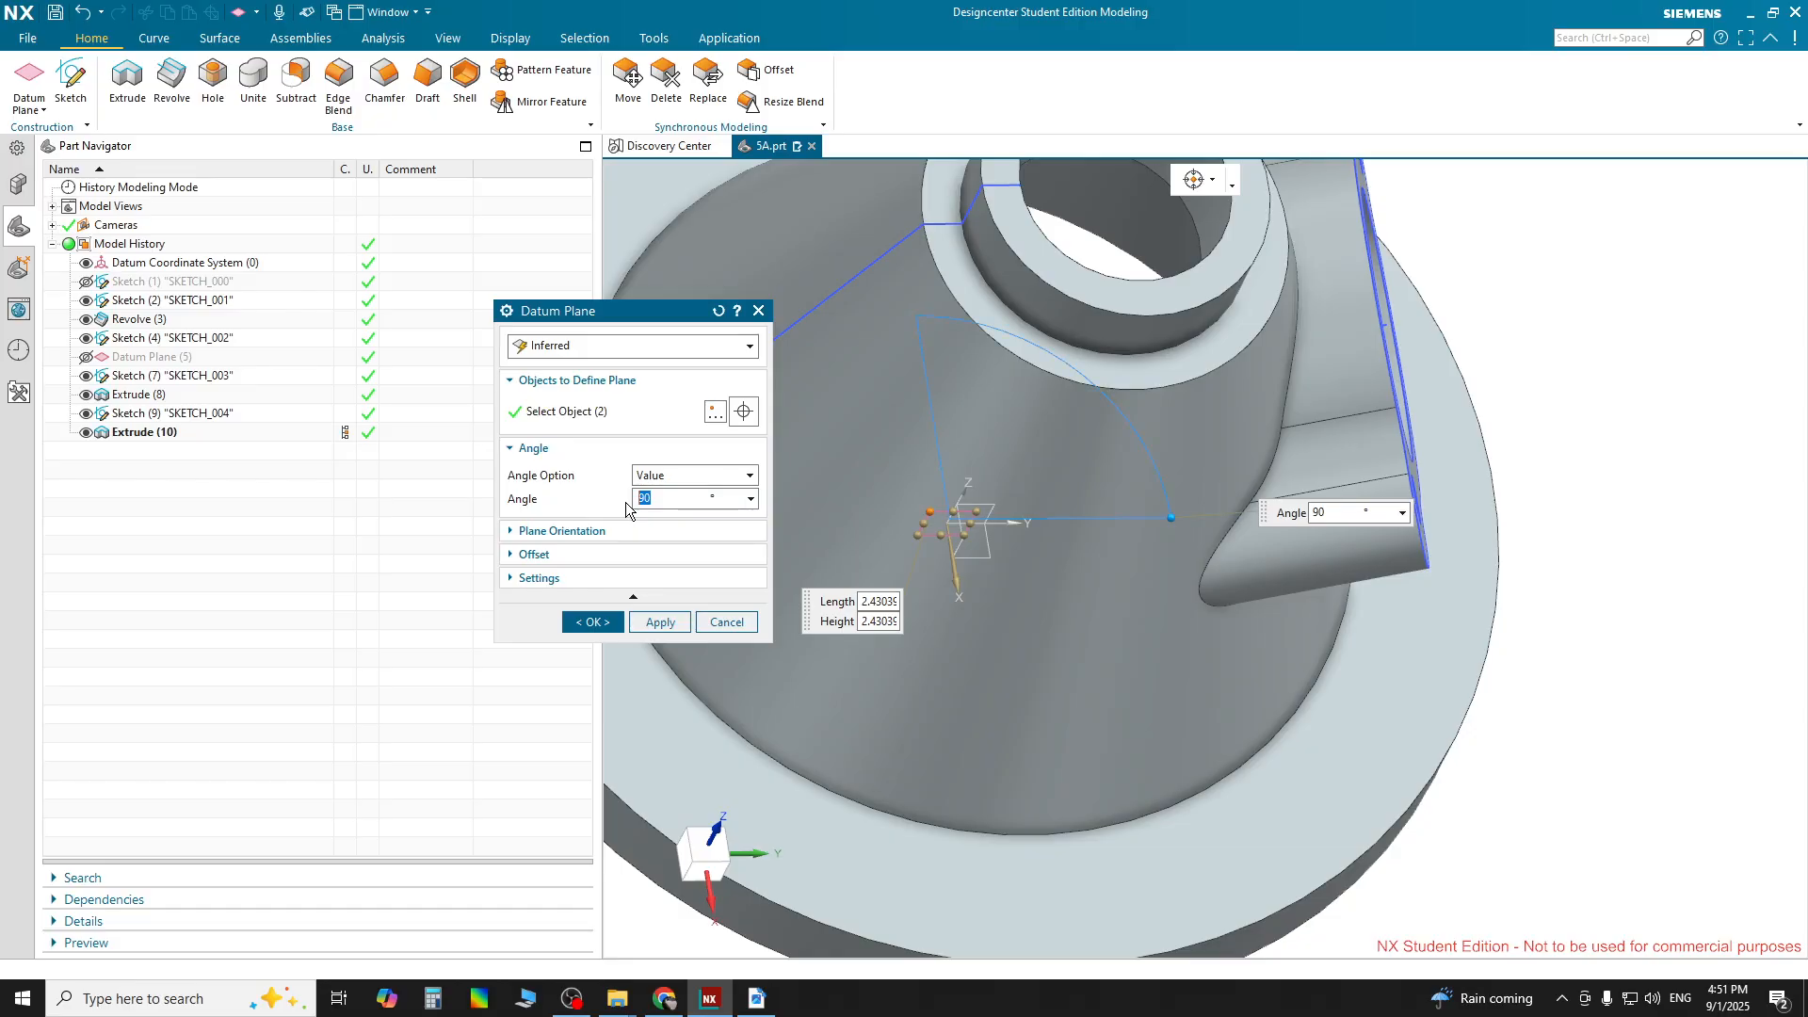
type("45")
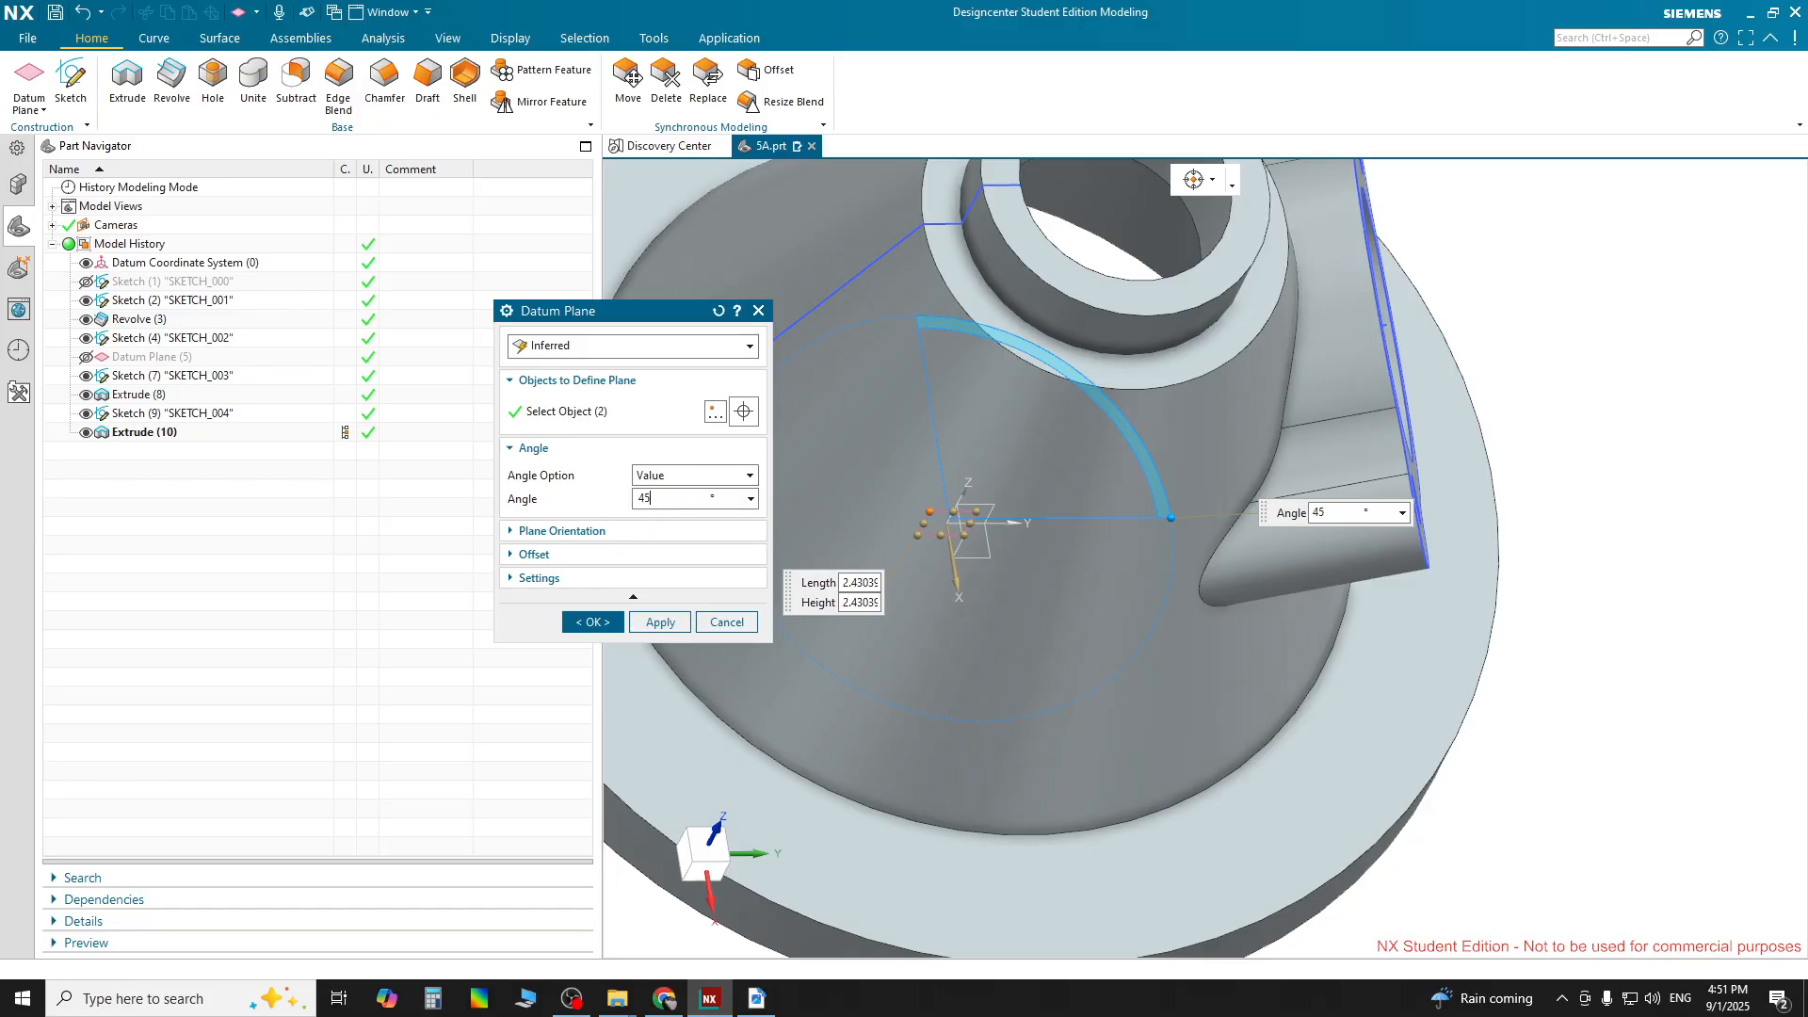
key("Return")
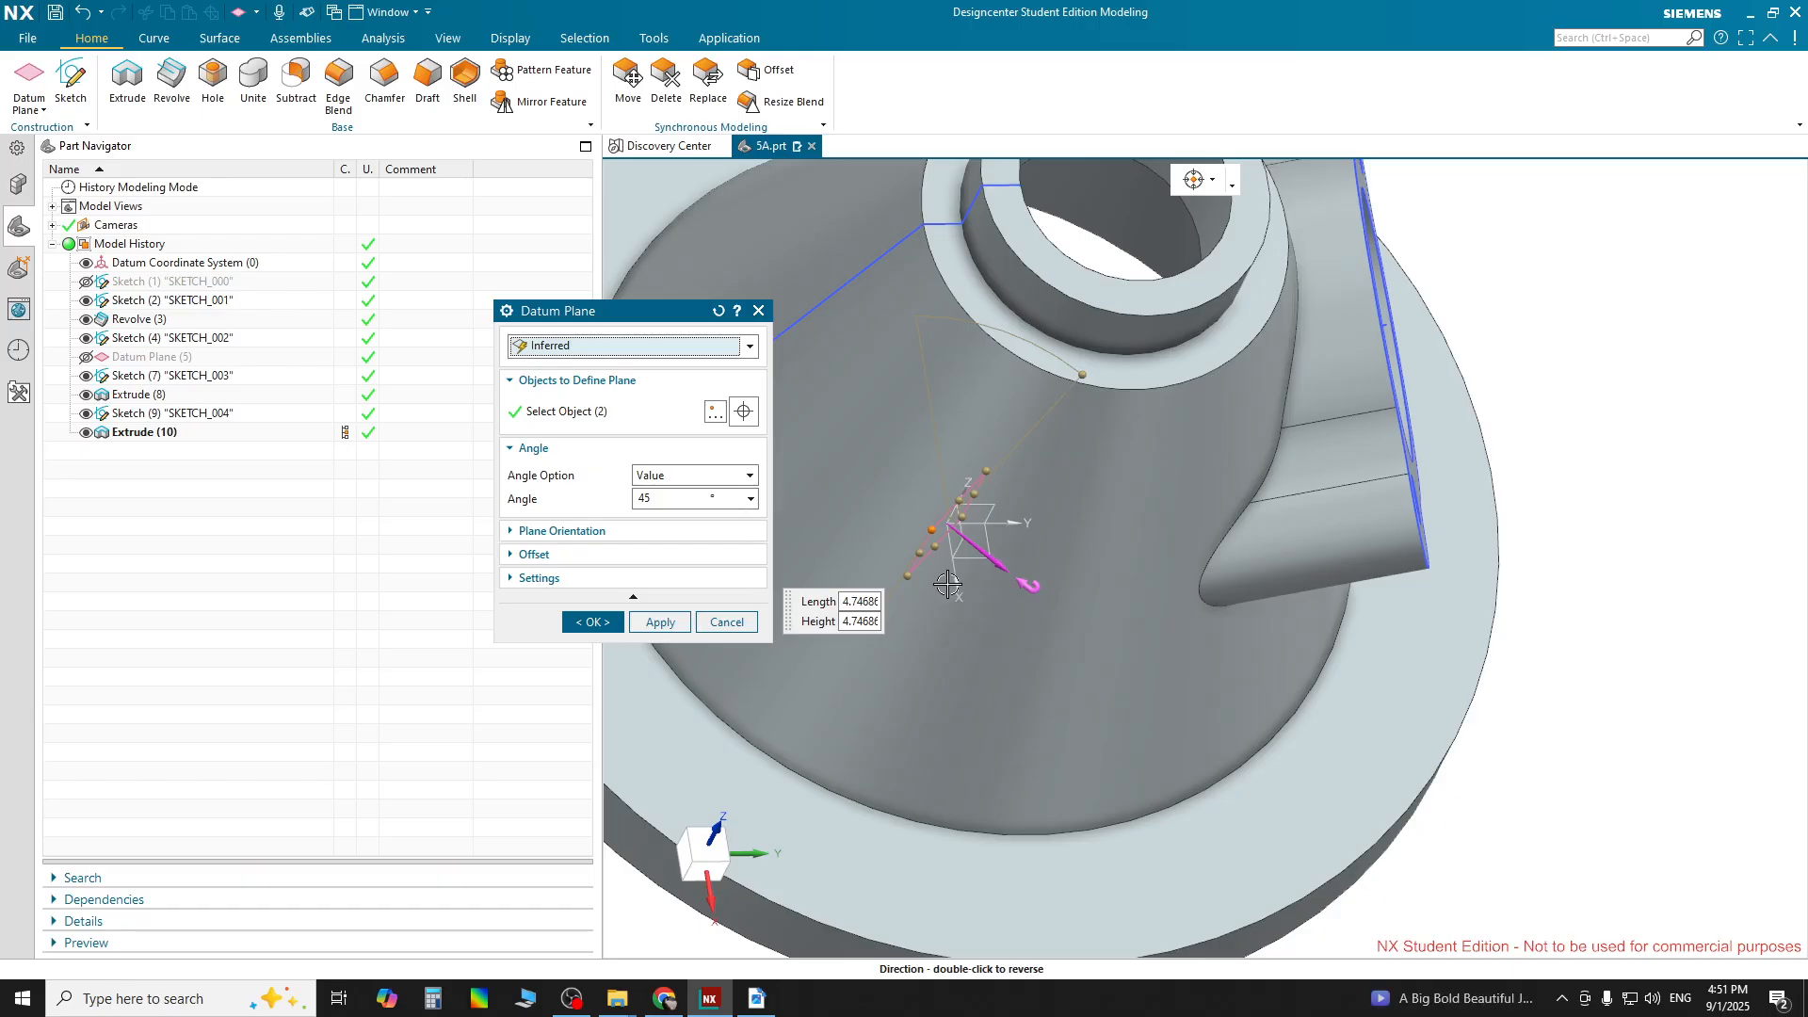
Try an angle of -45° for the new datum plane
scroll(947, 584, "up", 1)
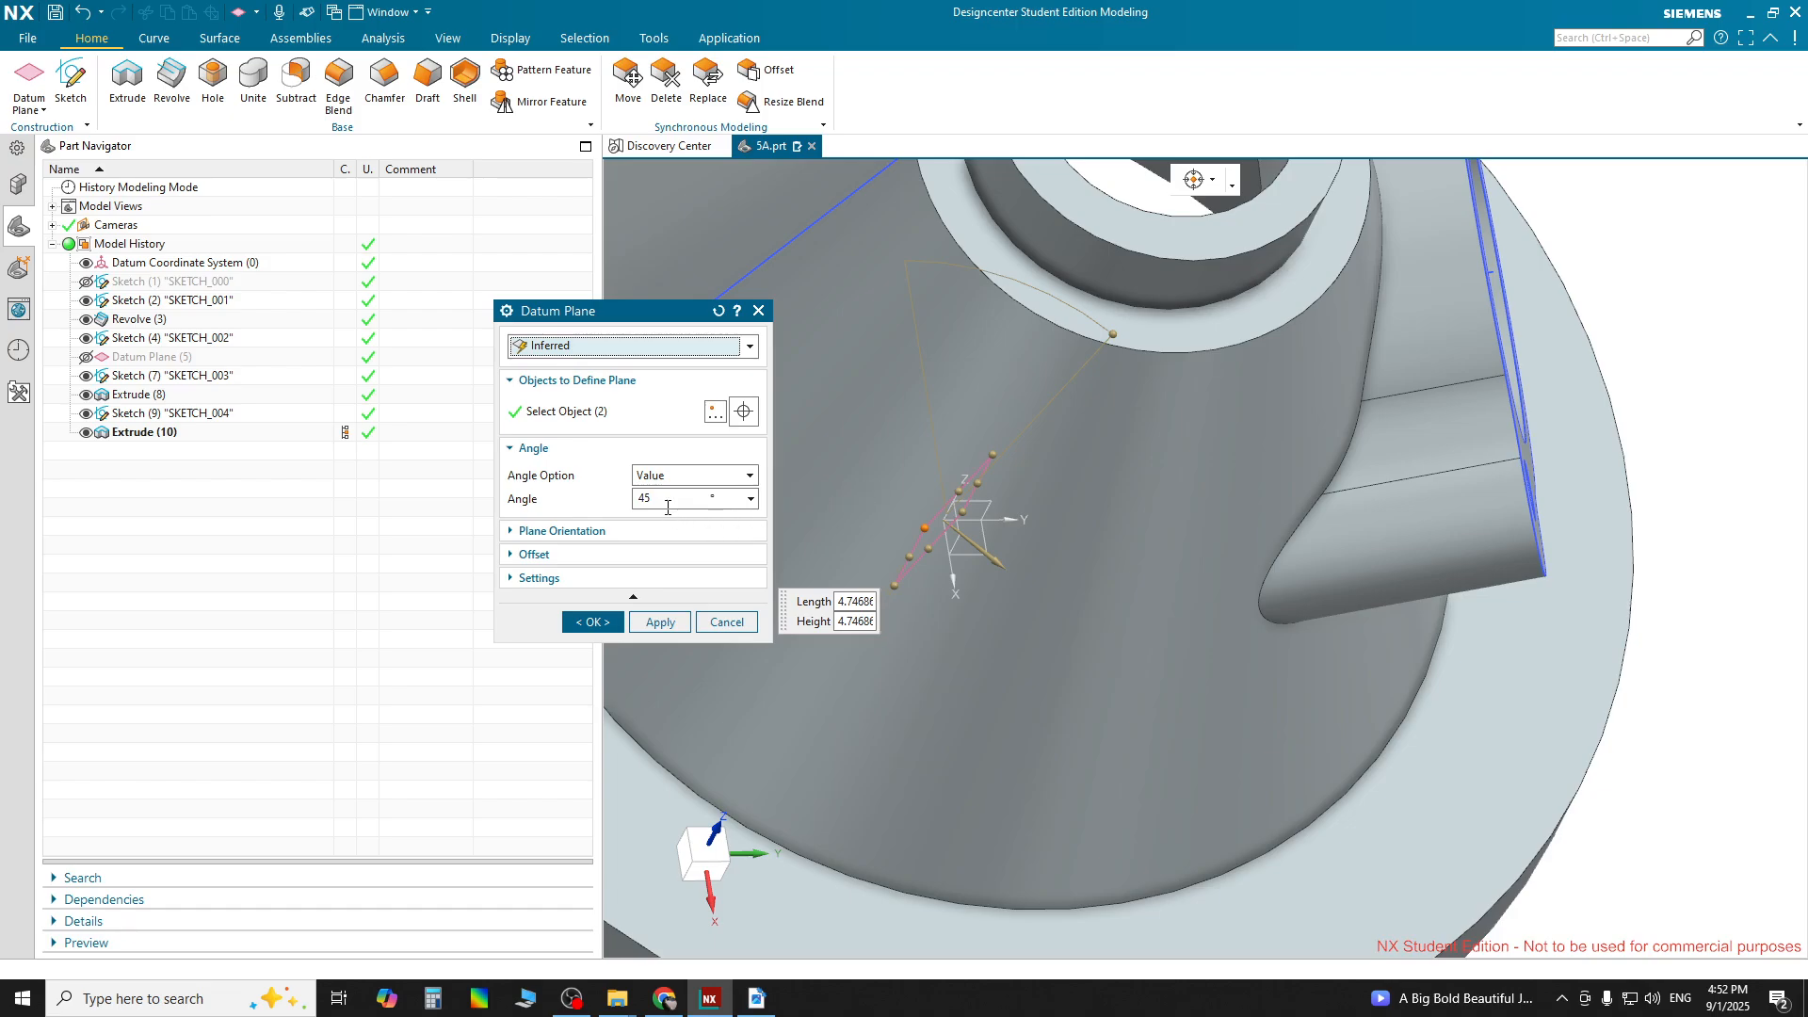
left_click(637, 498)
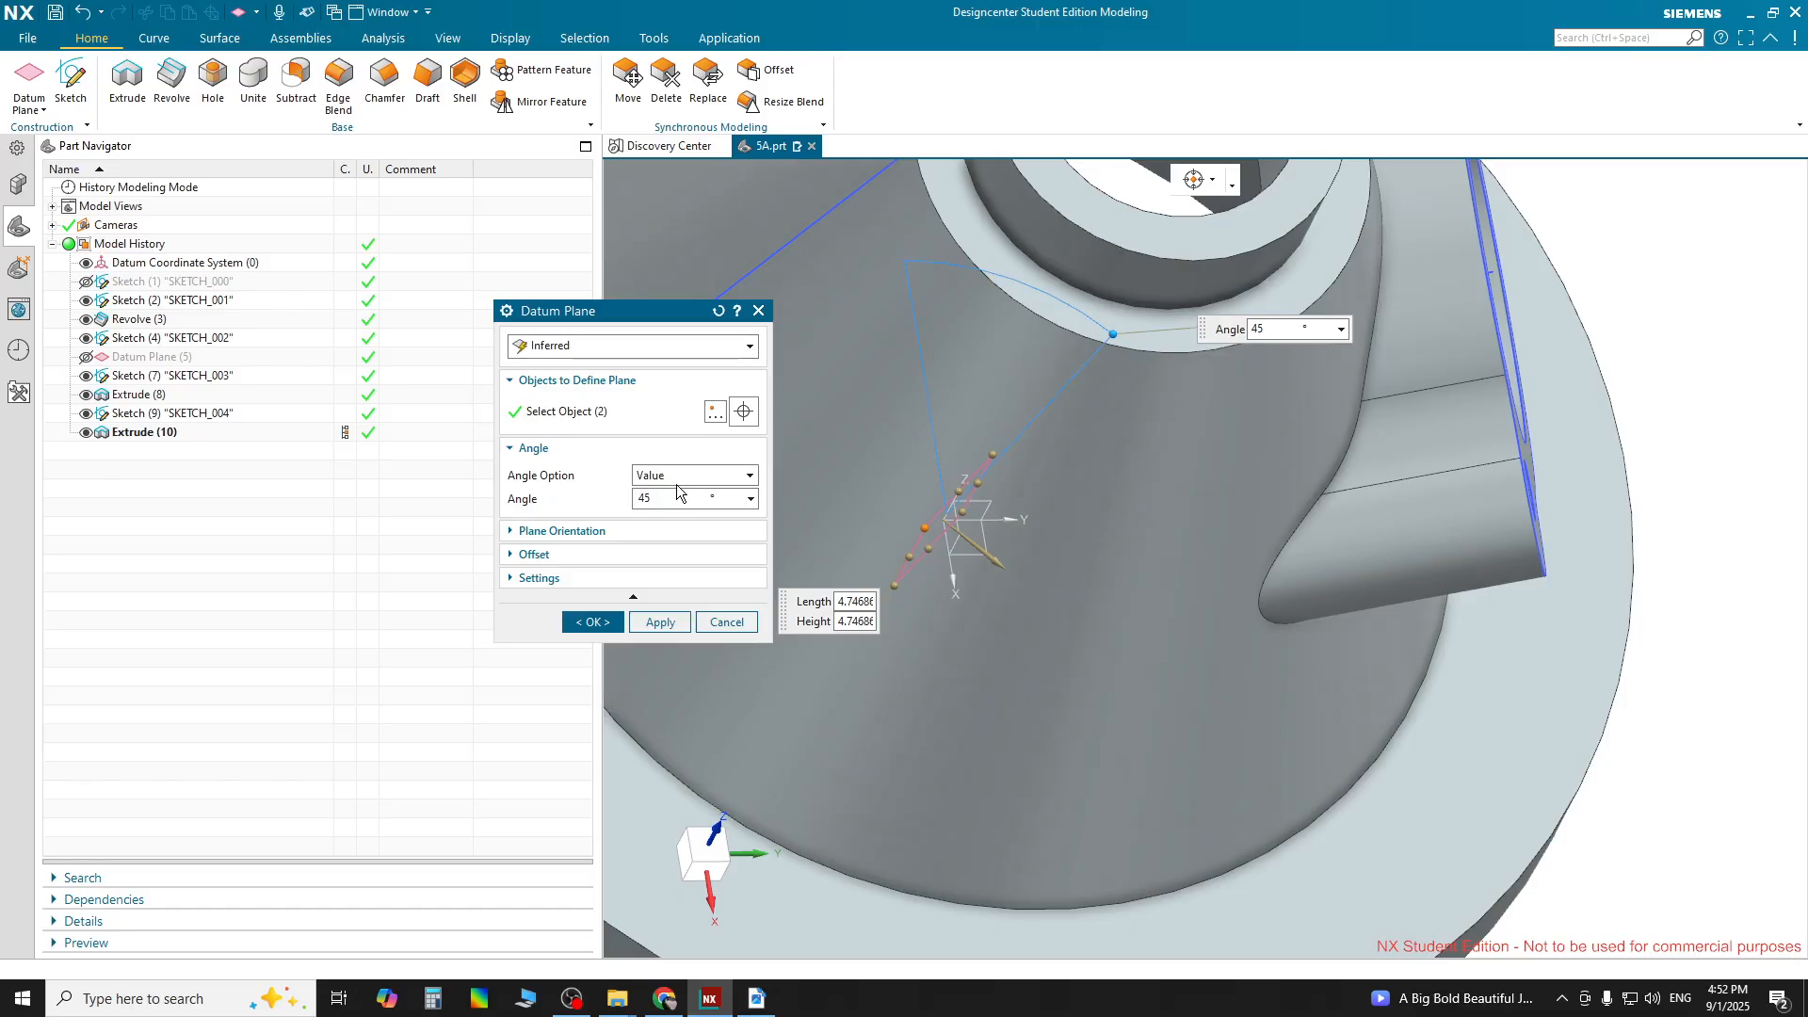
type("-")
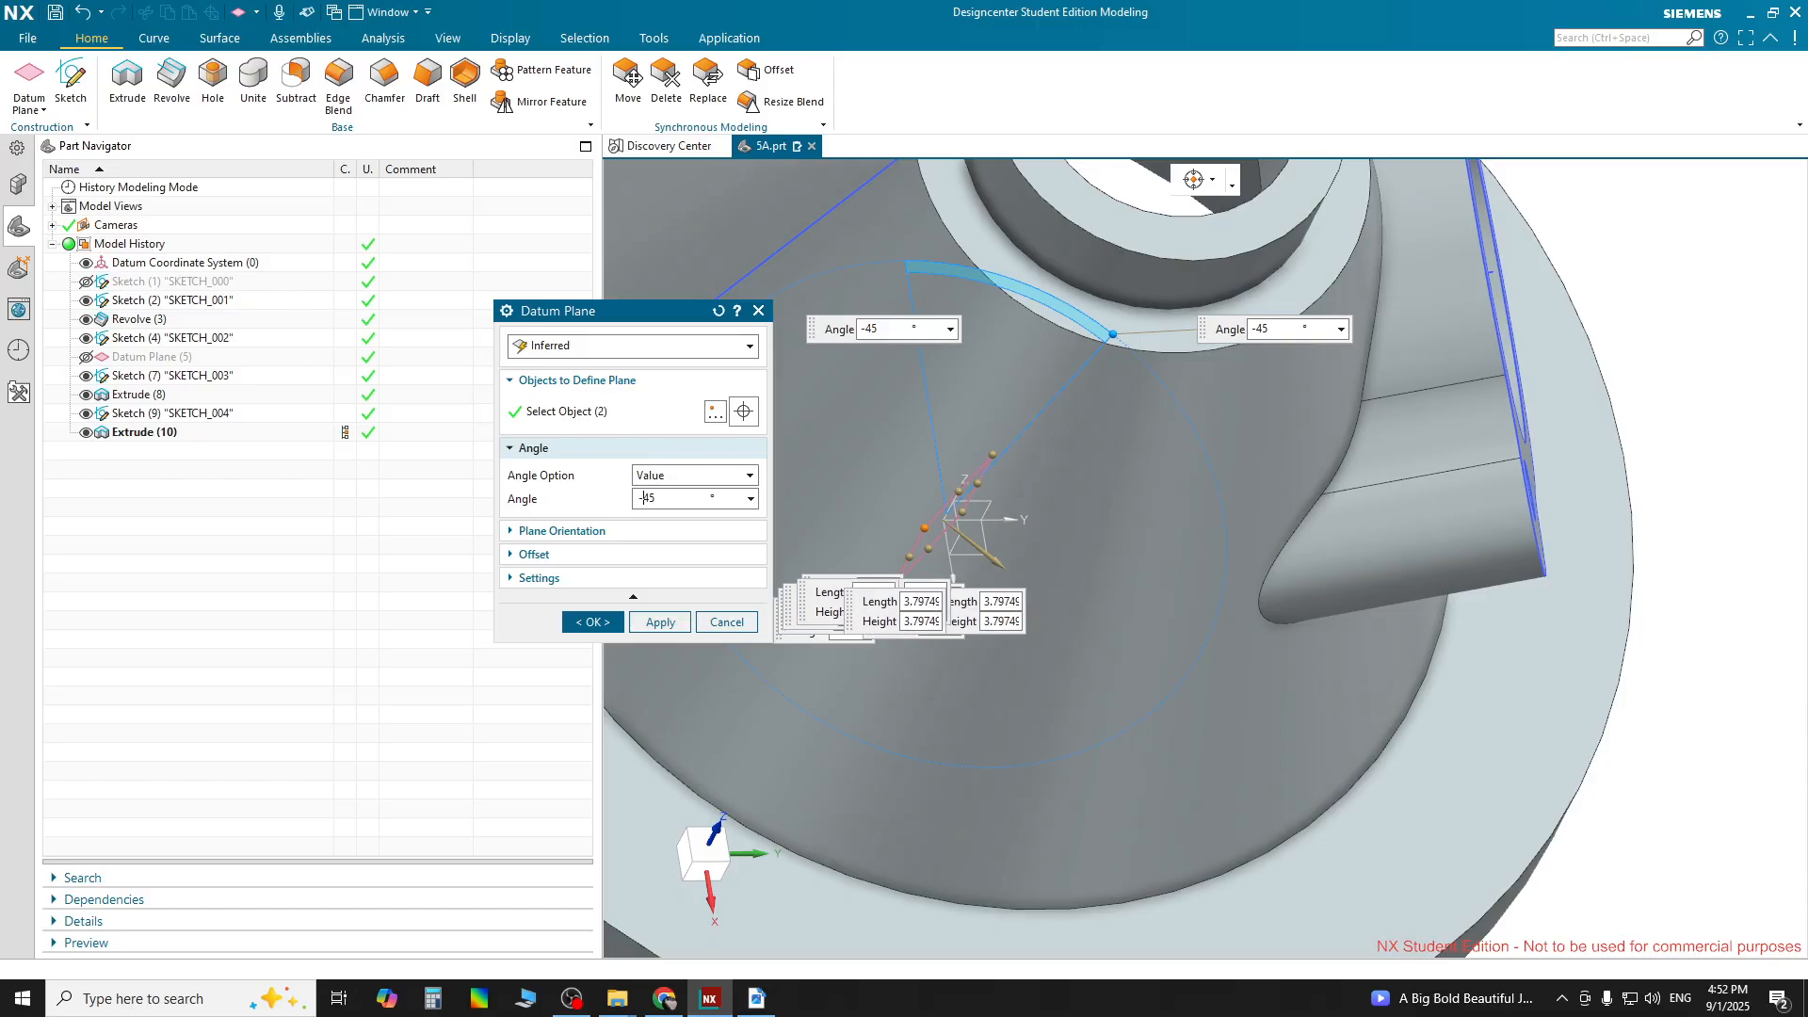
key("Return")
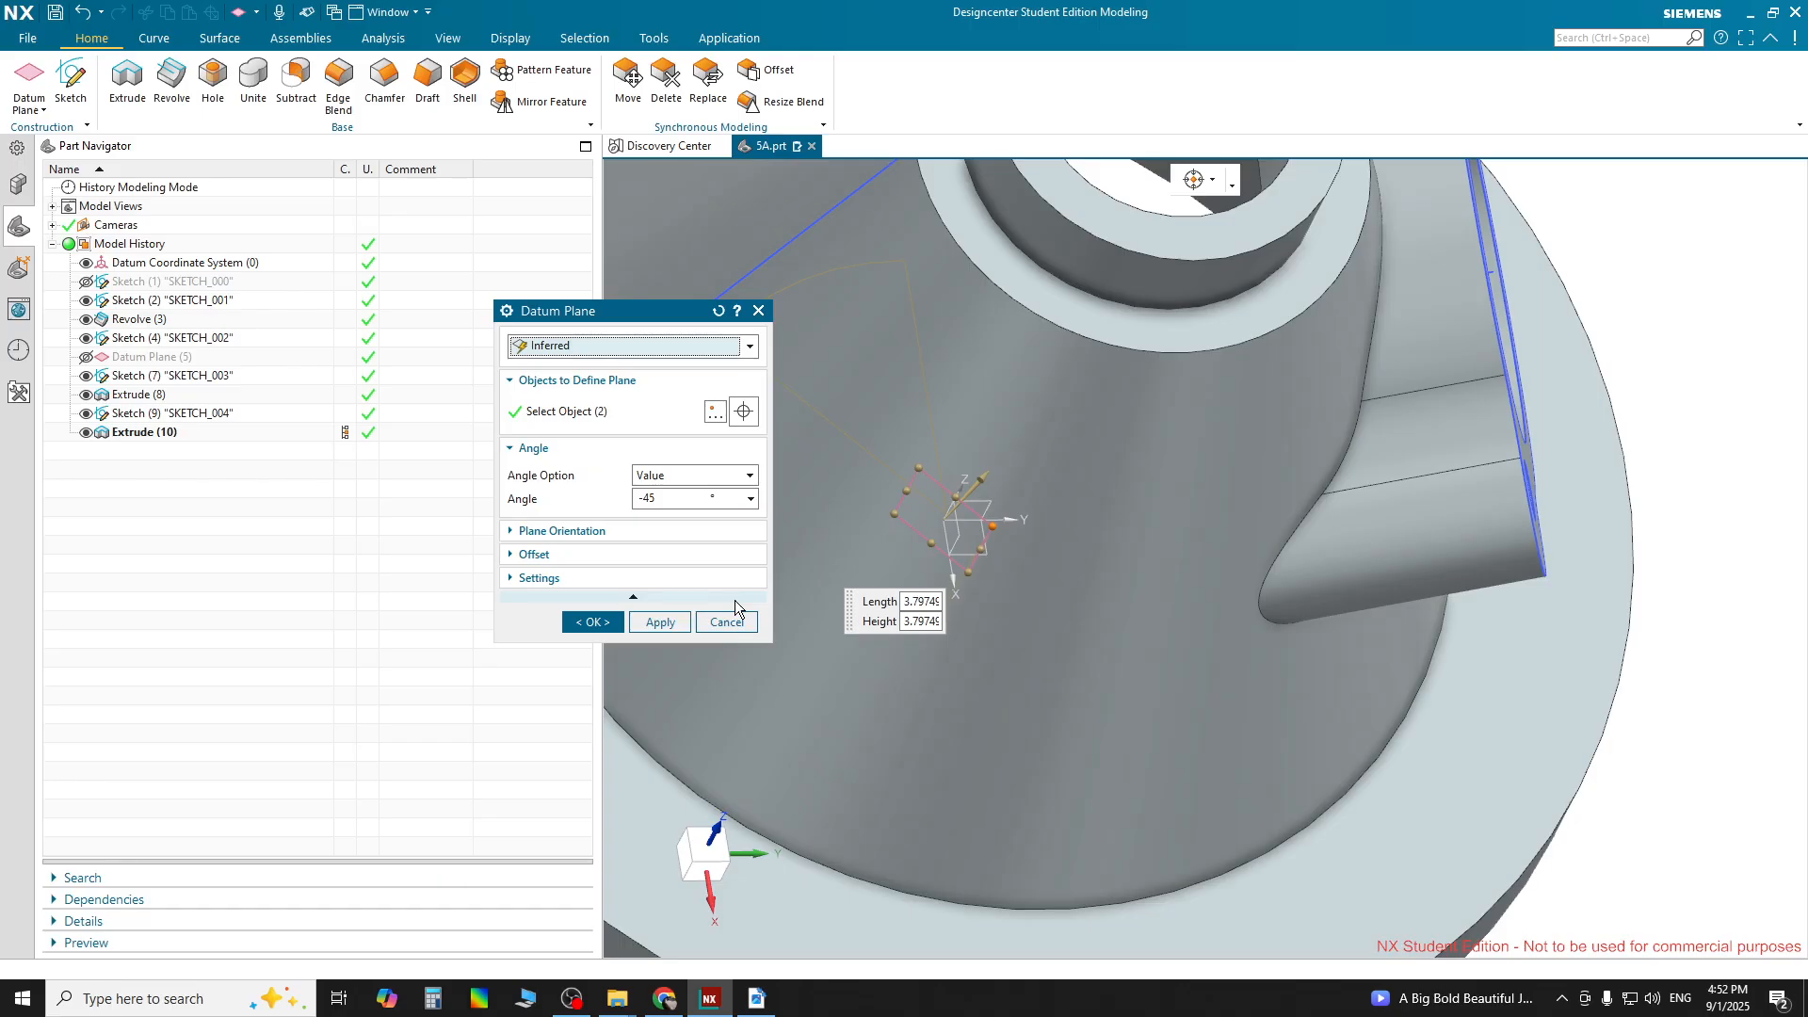
Reverse the sign of the datum plane's angle to make it 45° and create the plane
left_click(645, 499)
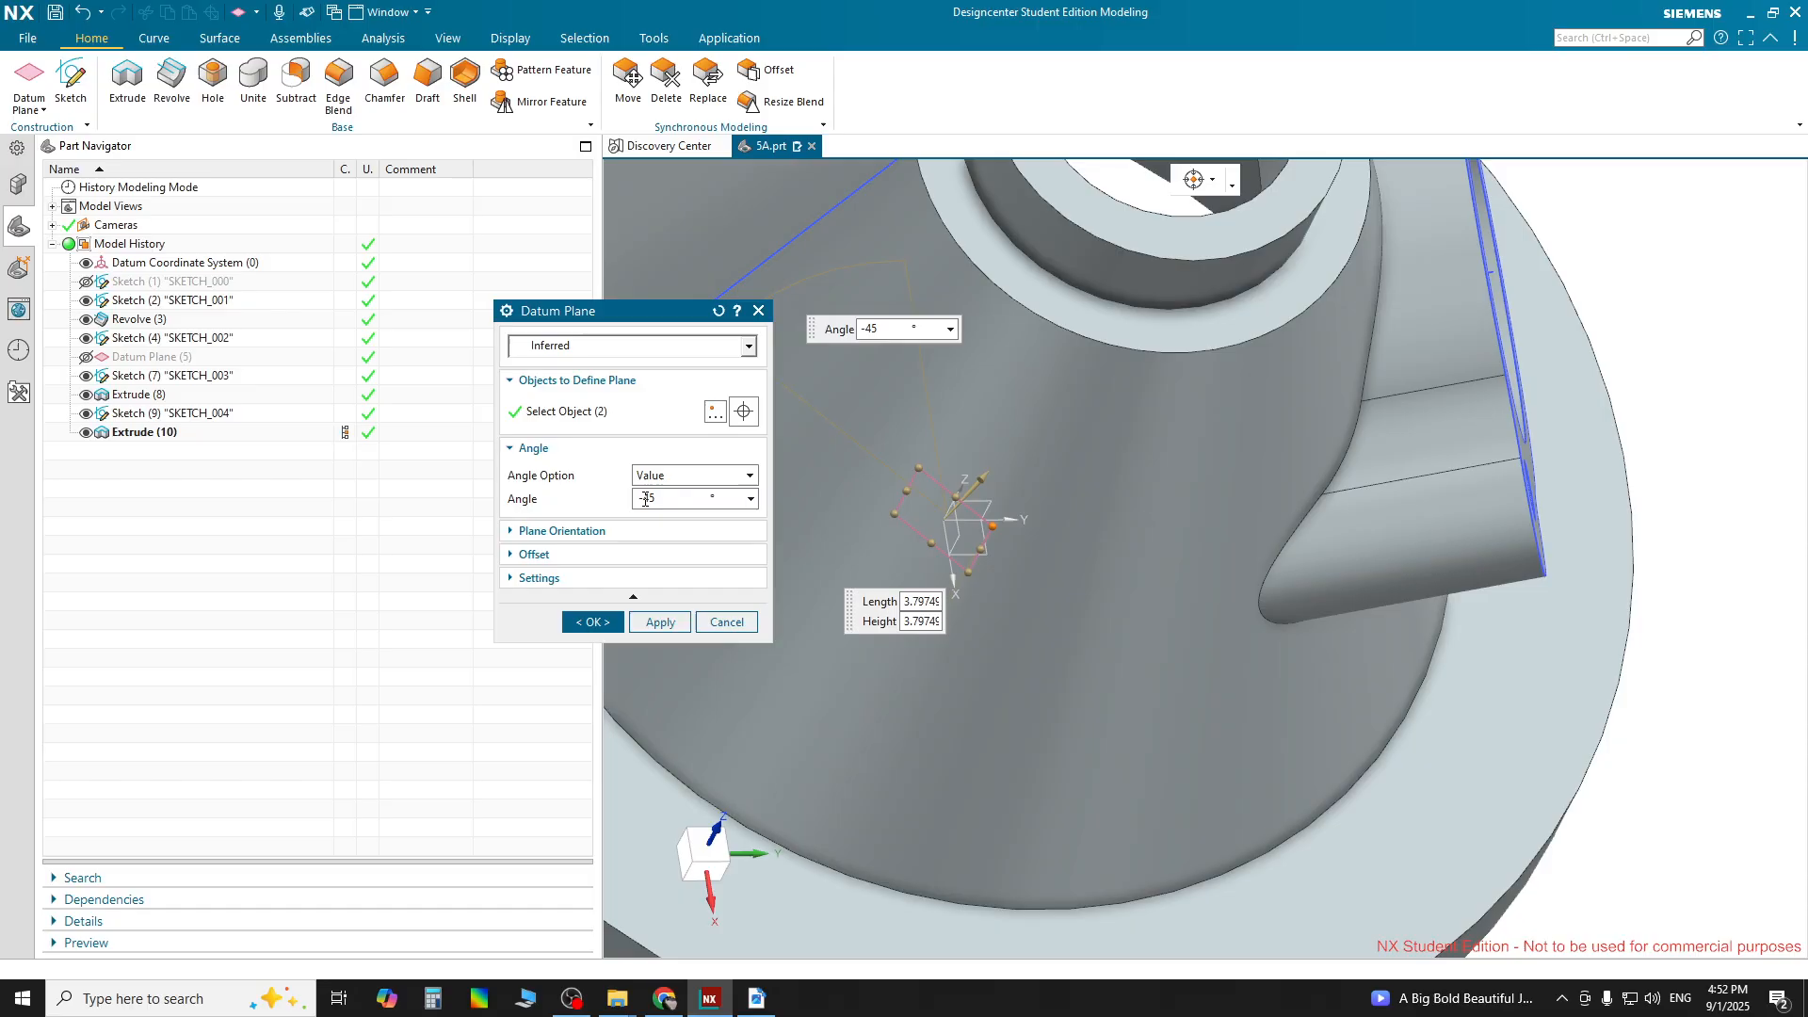
left_click_drag(645, 499, 639, 499)
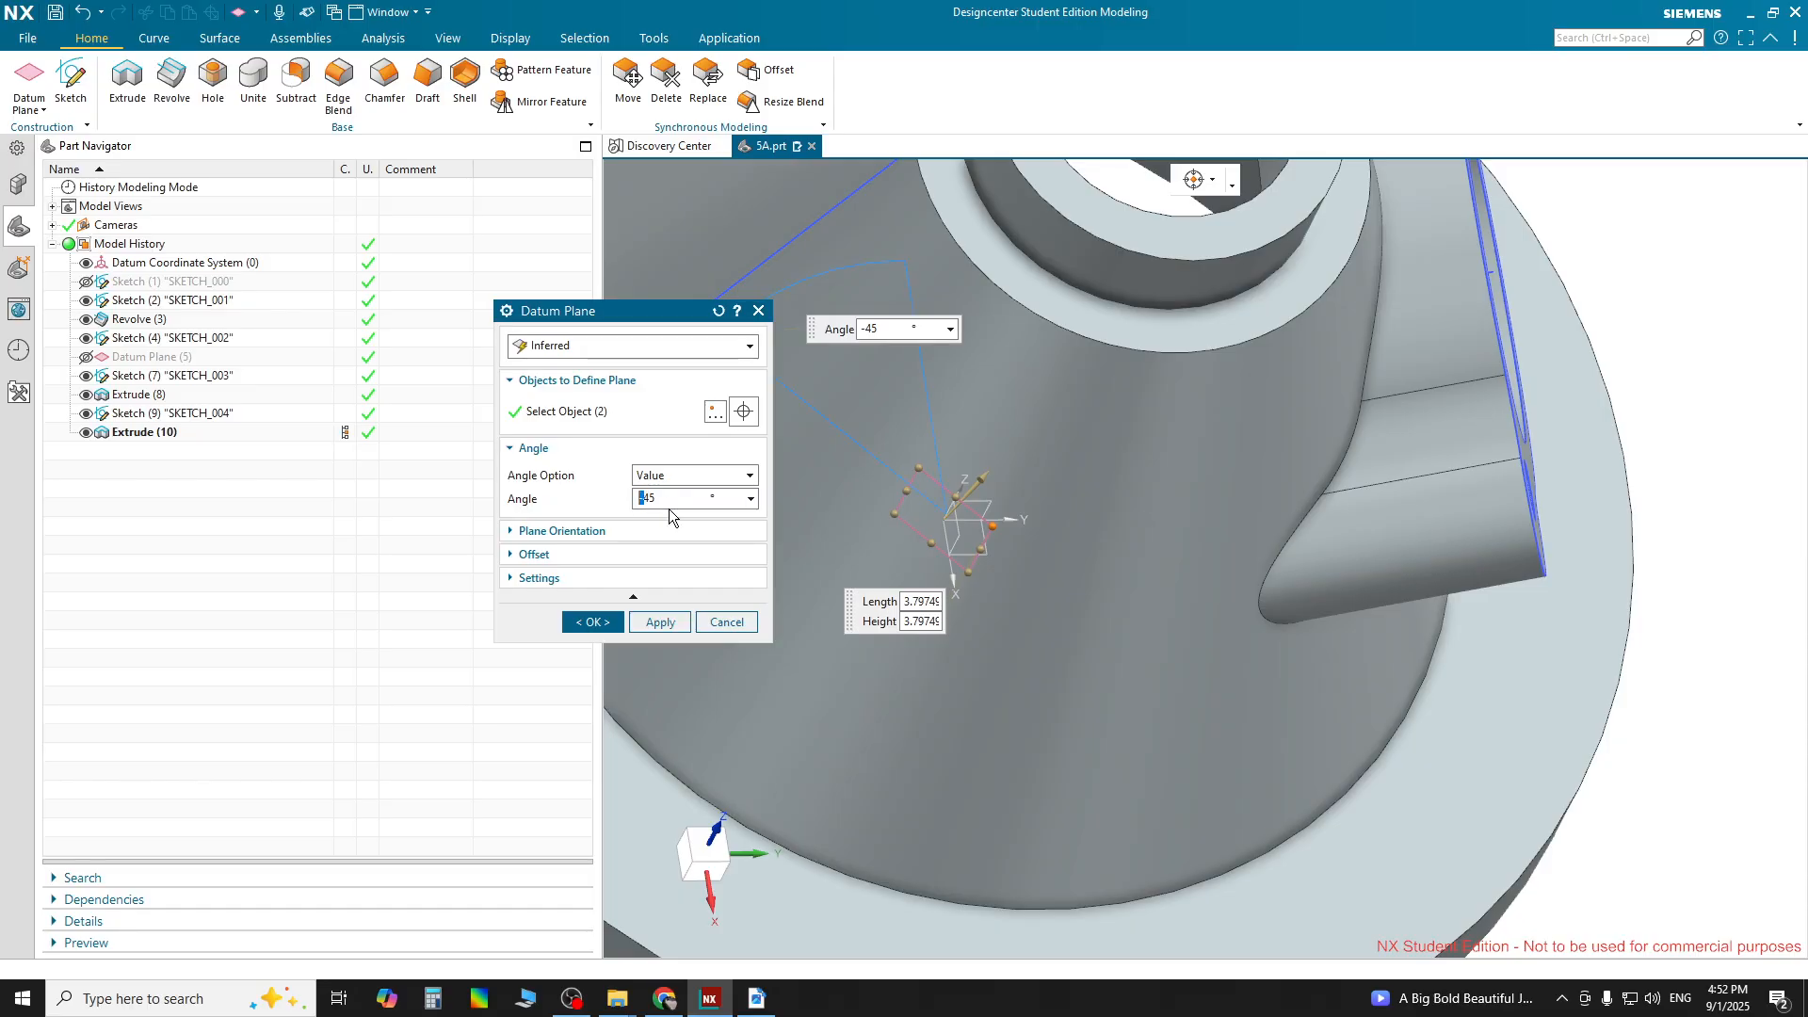
key("BackSpace")
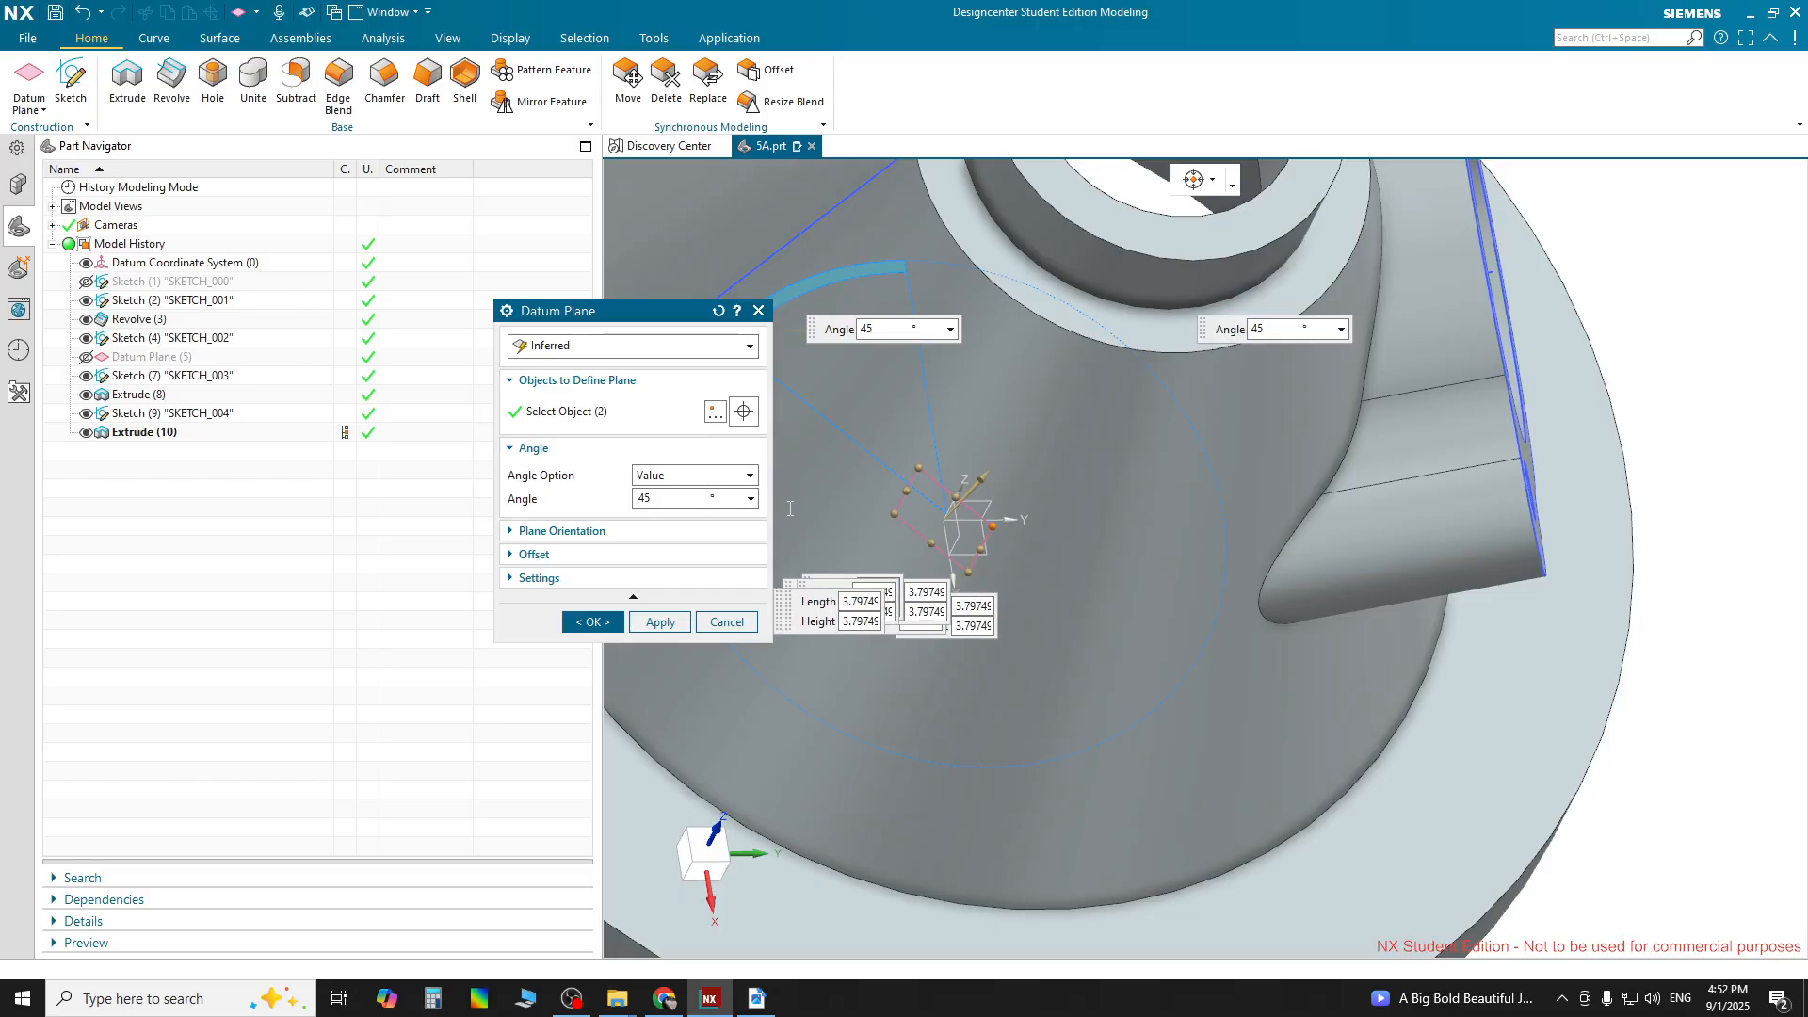
middle_click(1032, 499)
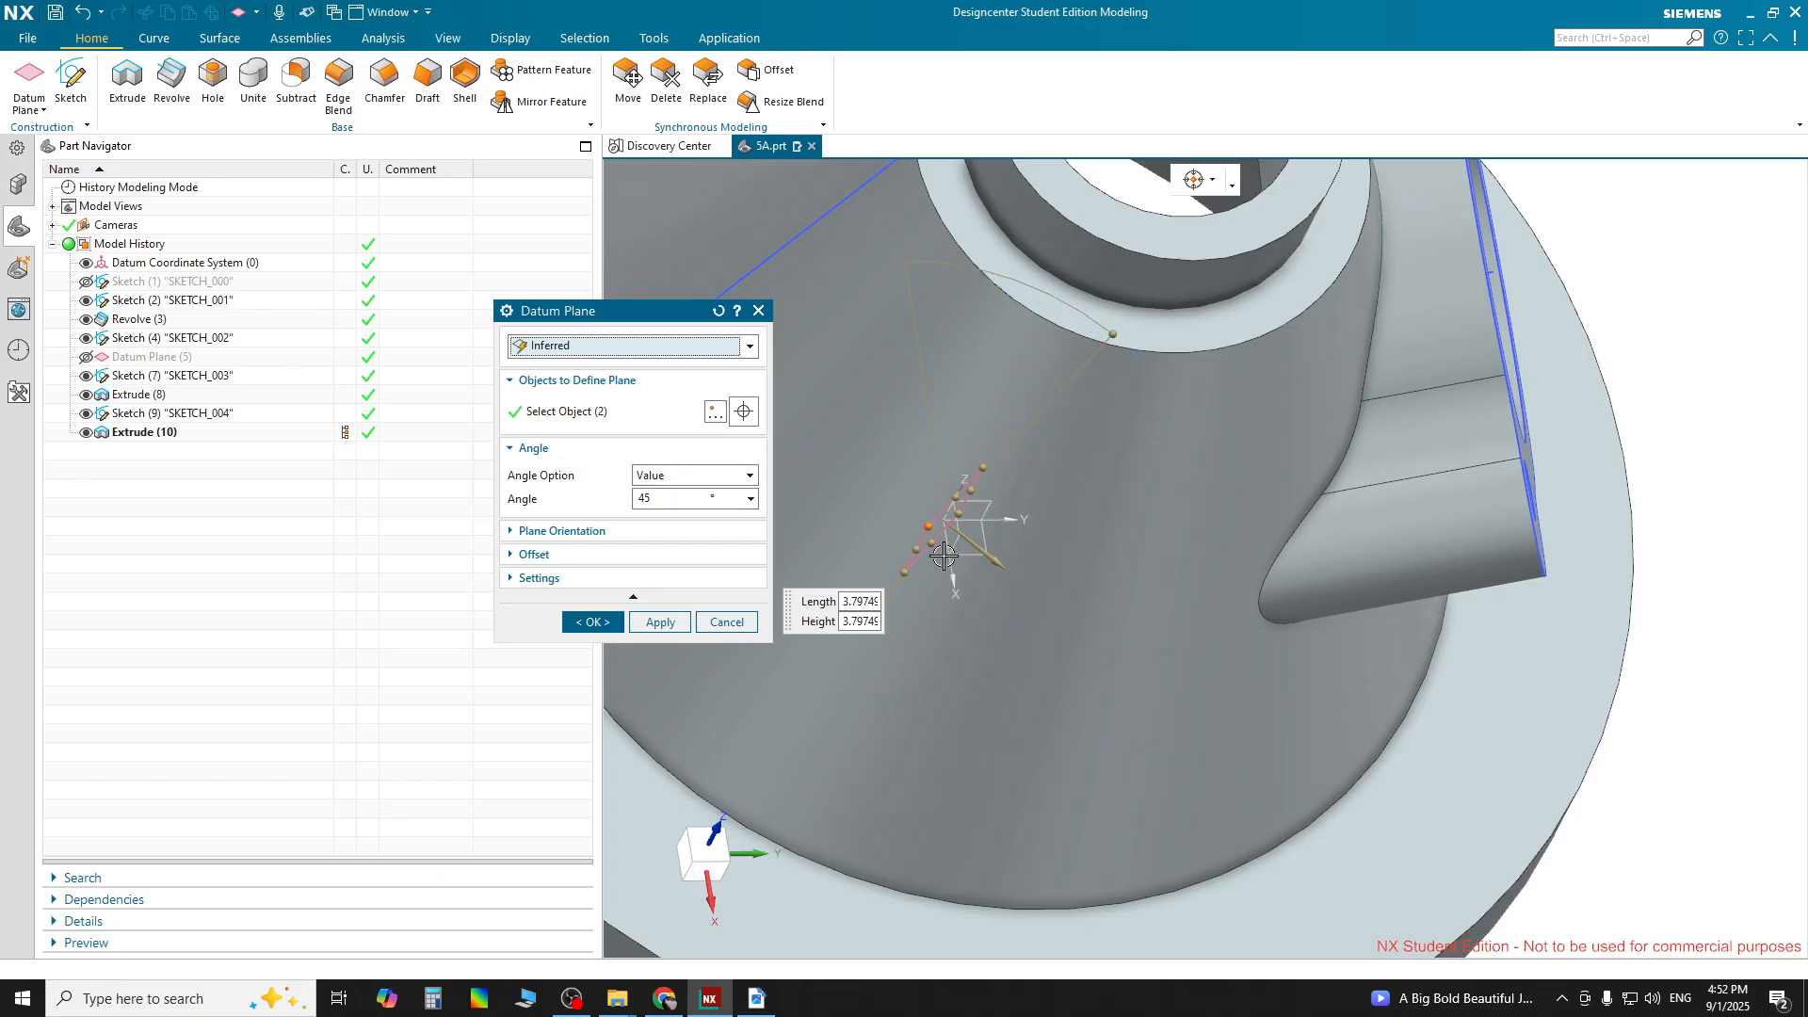
left_click(594, 623)
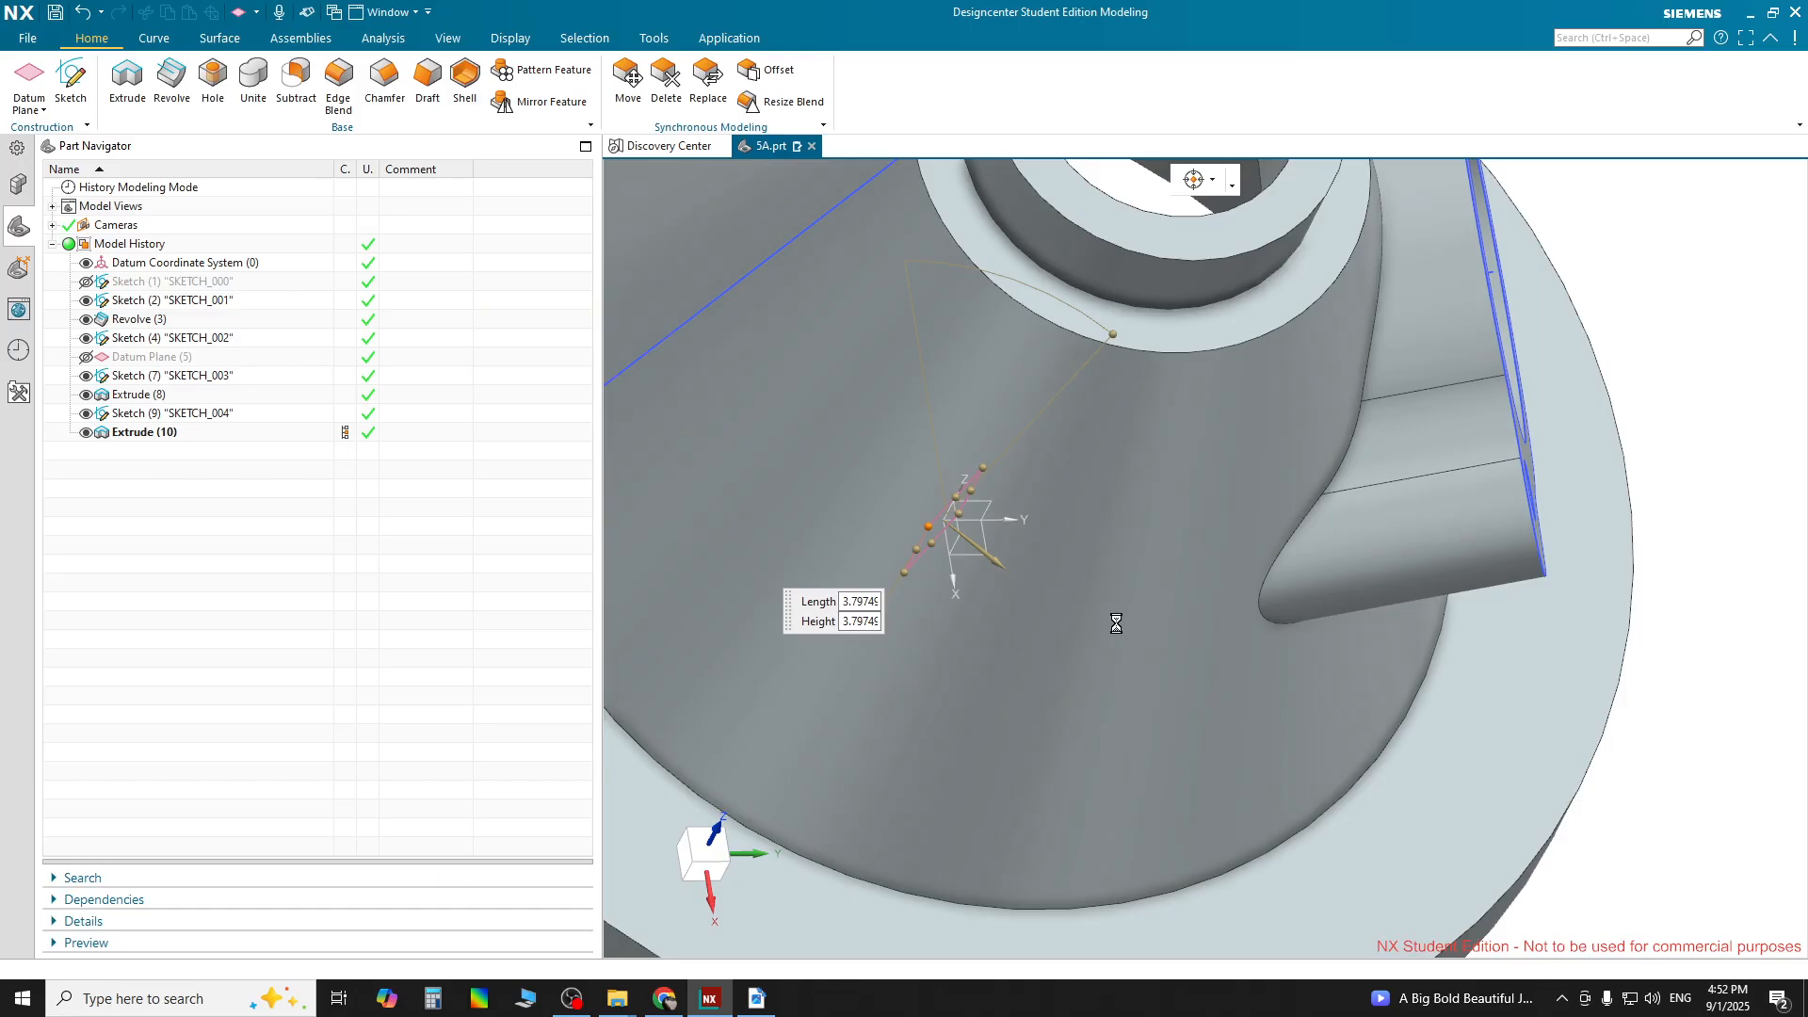
left_click(889, 816)
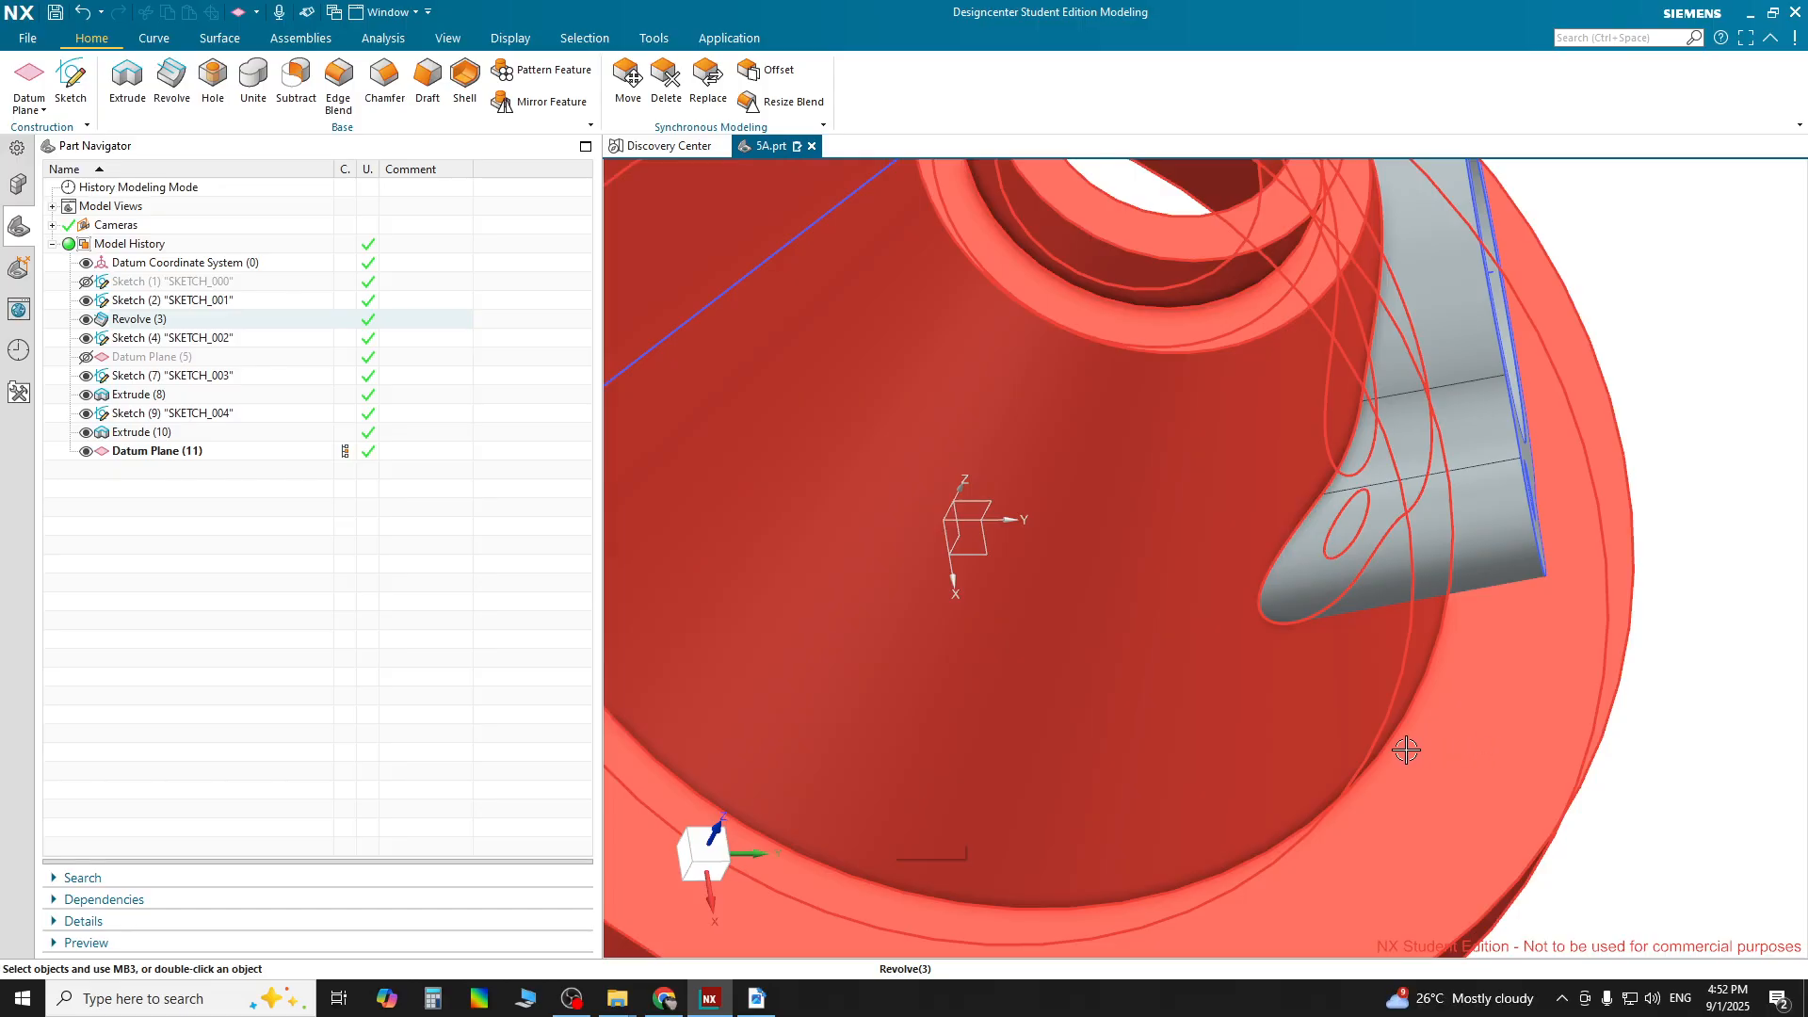
left_click(1692, 666)
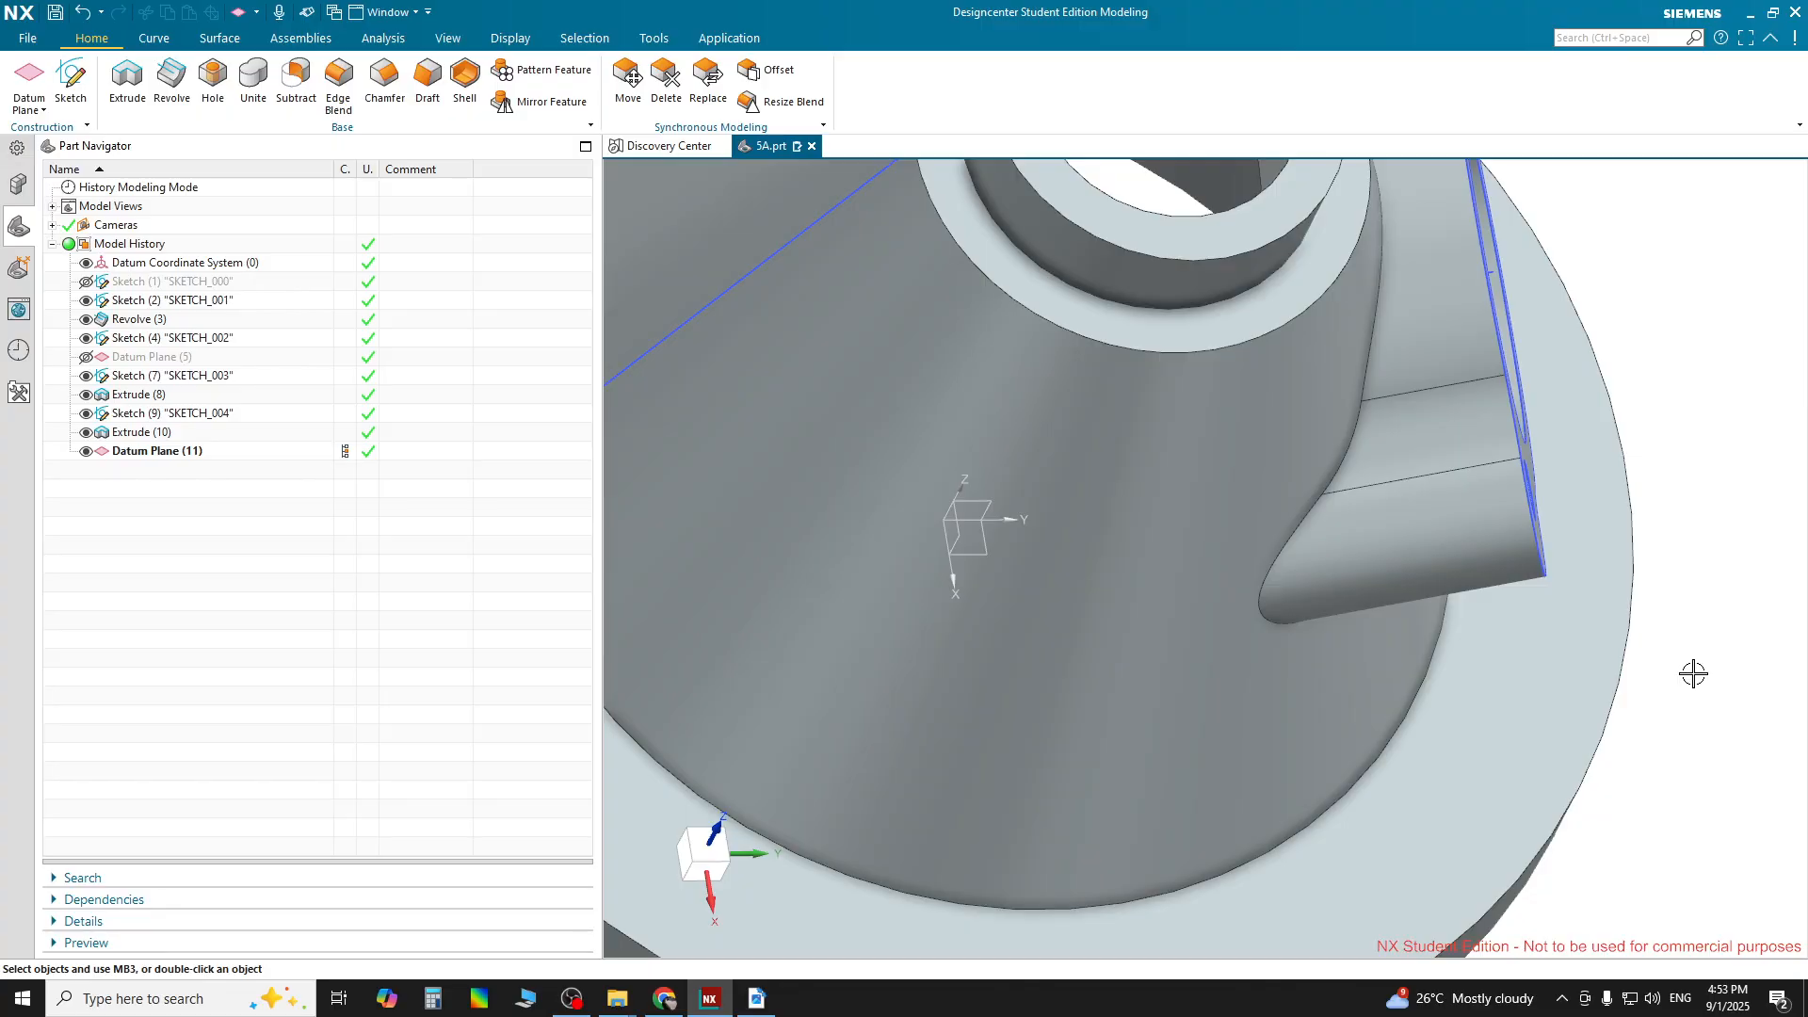
Consult the flange views in the exercise drawing in Acrobat, then return to NX and start a sketch on the new 45° datum plane
scroll(1692, 673, "up", 1)
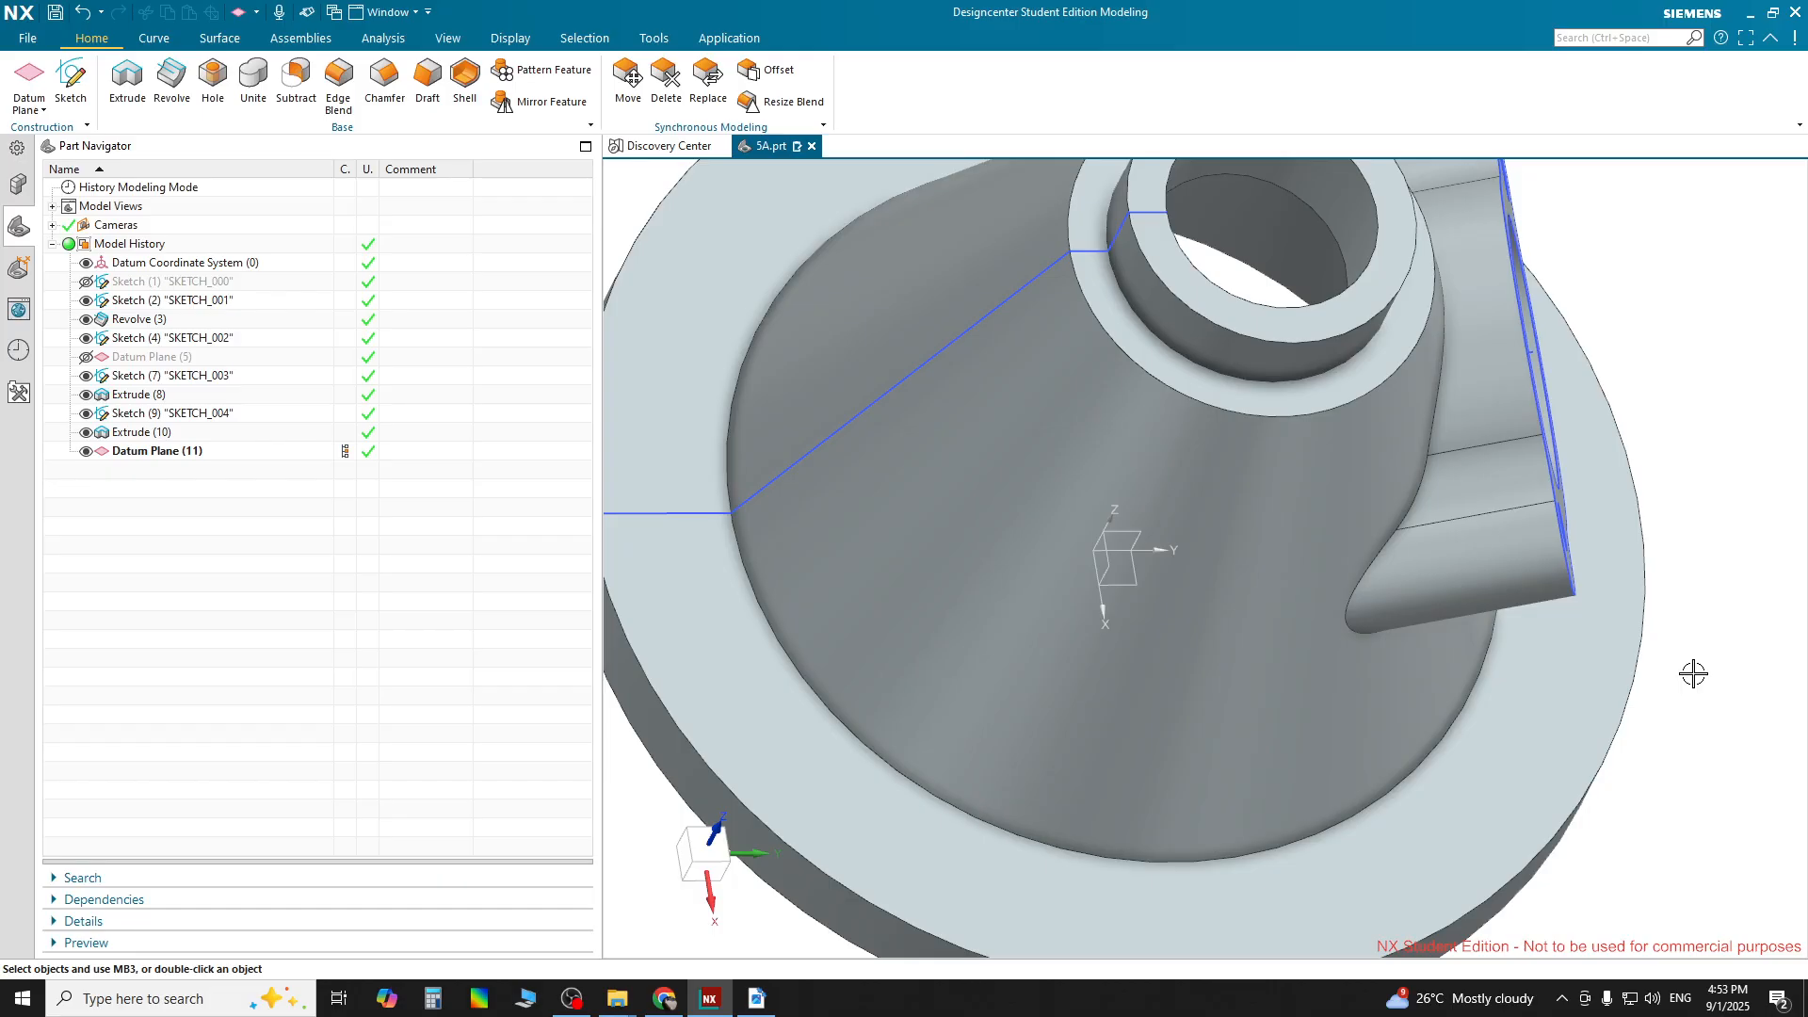
scroll(1692, 673, "up", 1)
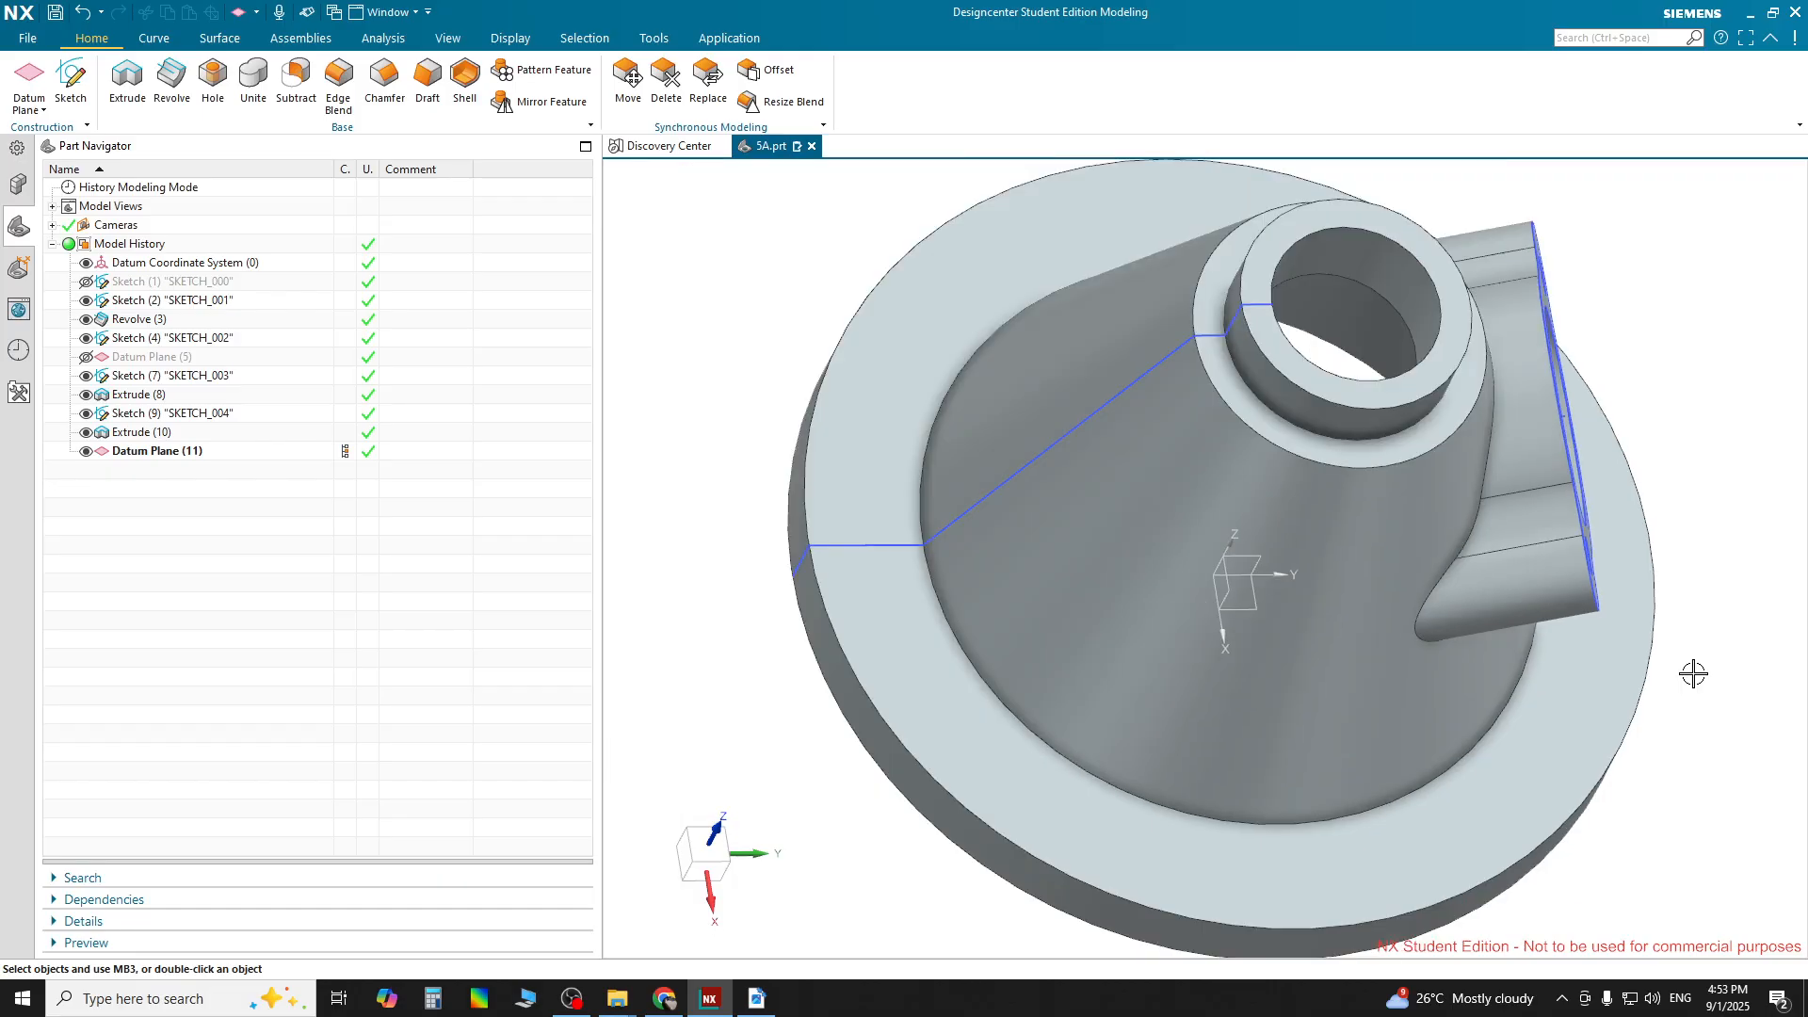
scroll(1692, 672, "up", 1)
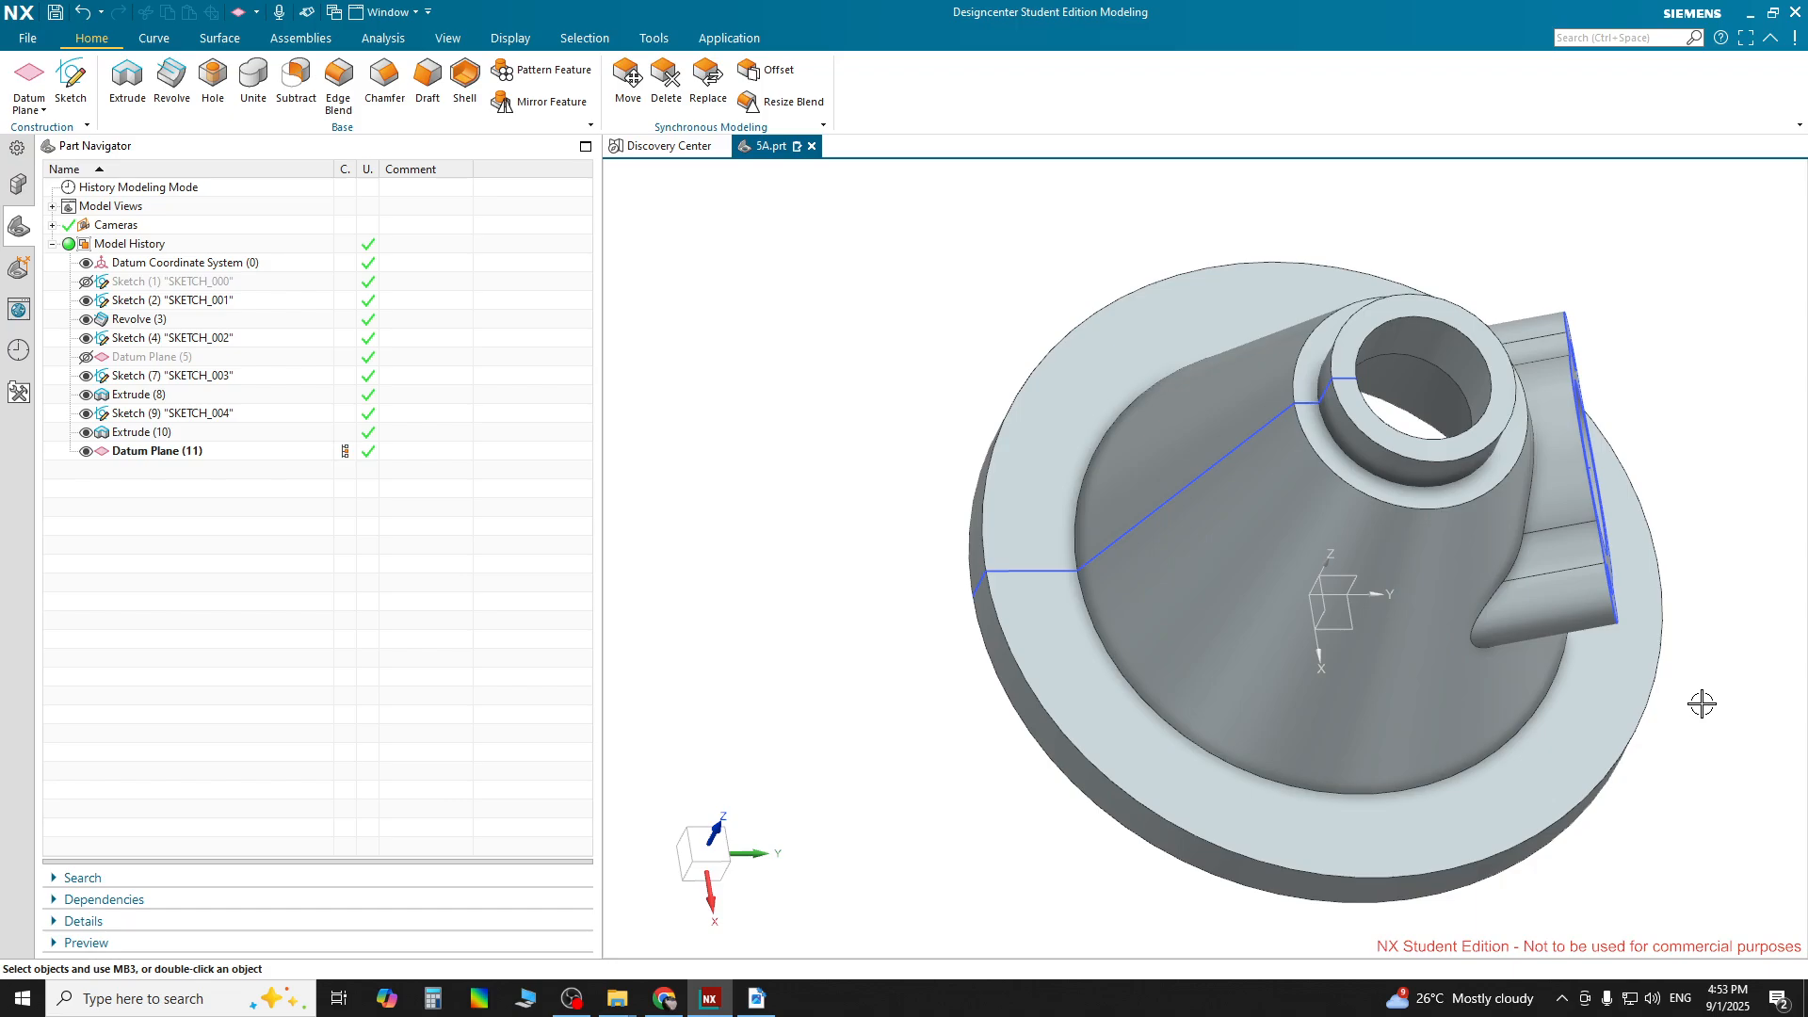
left_click(177, 457)
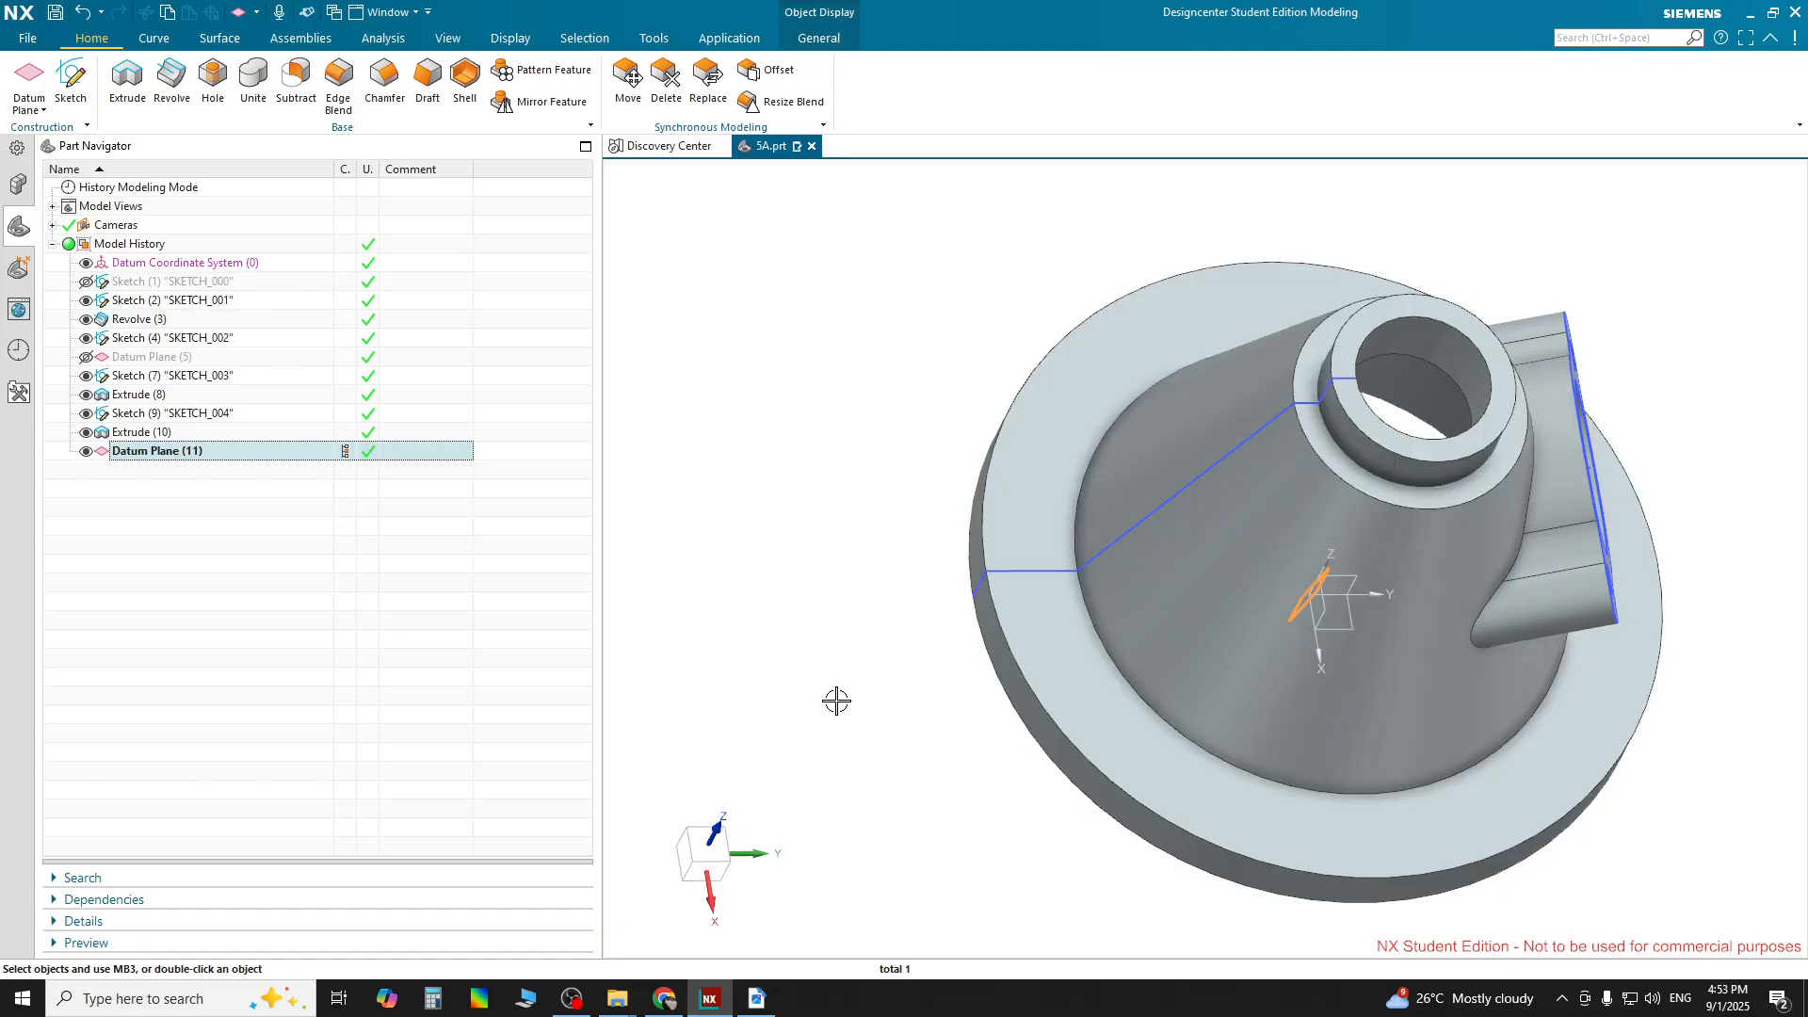
left_click(750, 1008)
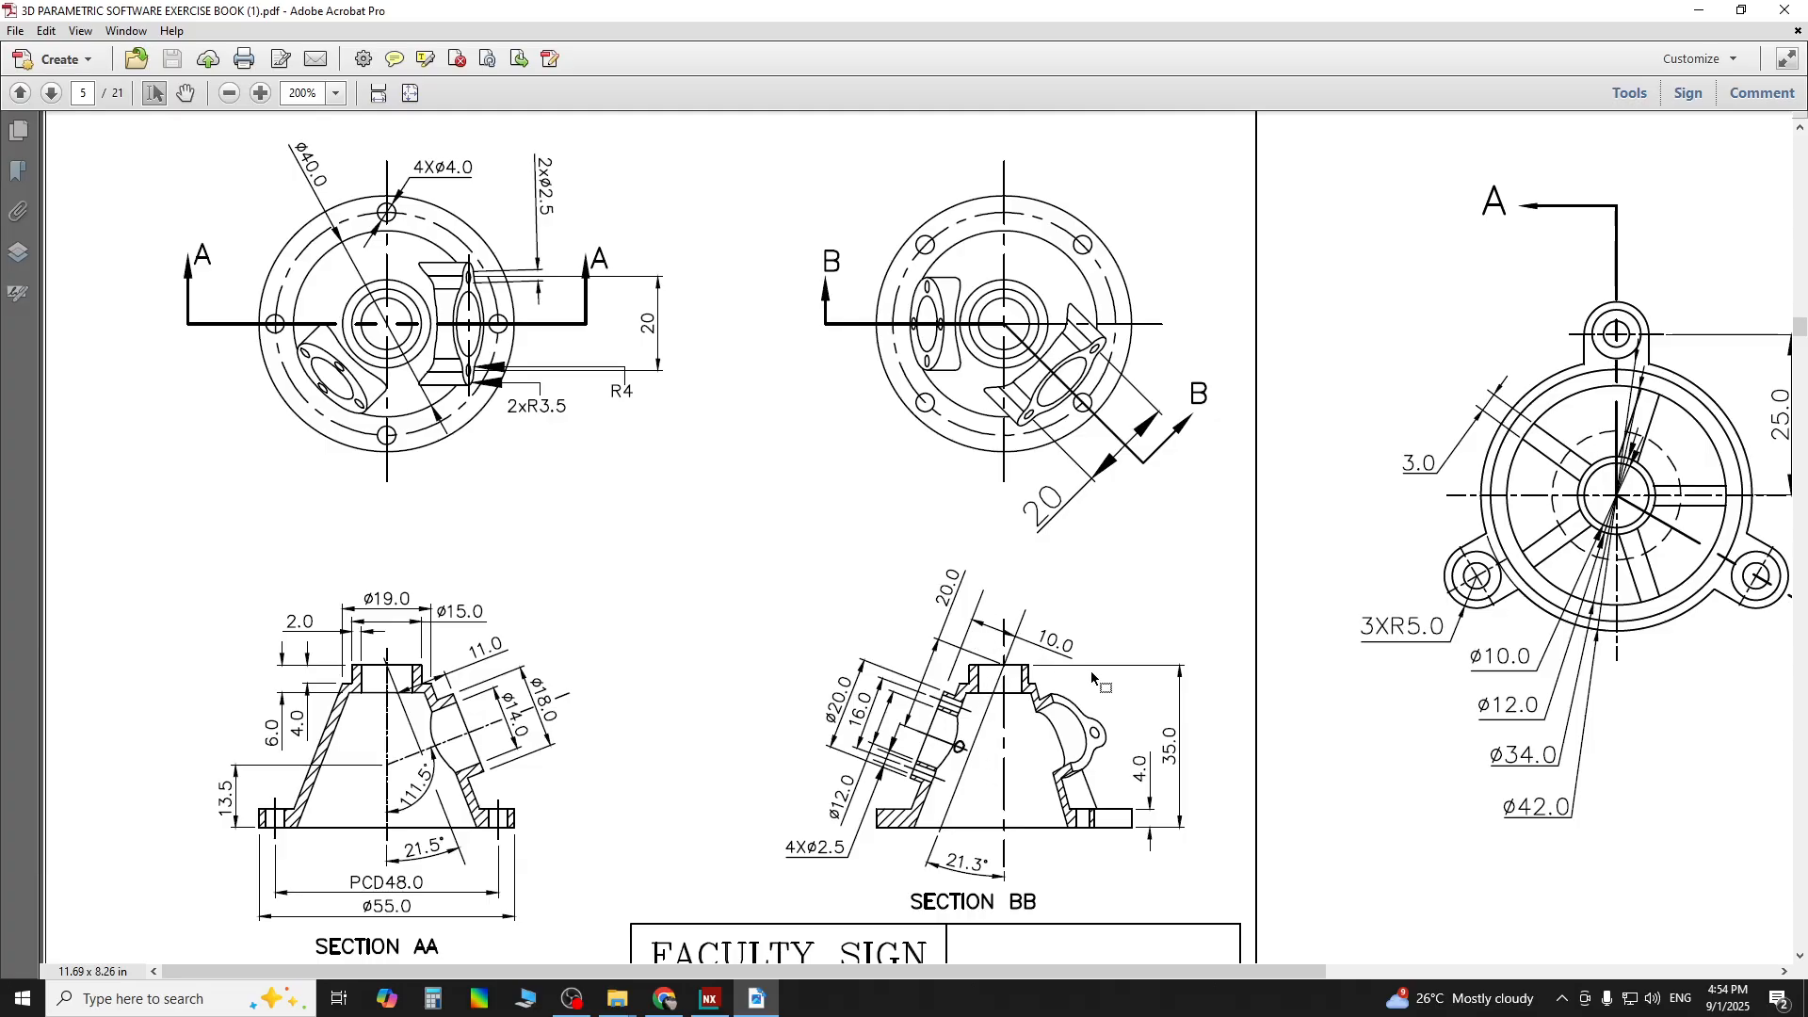
left_click(712, 1001)
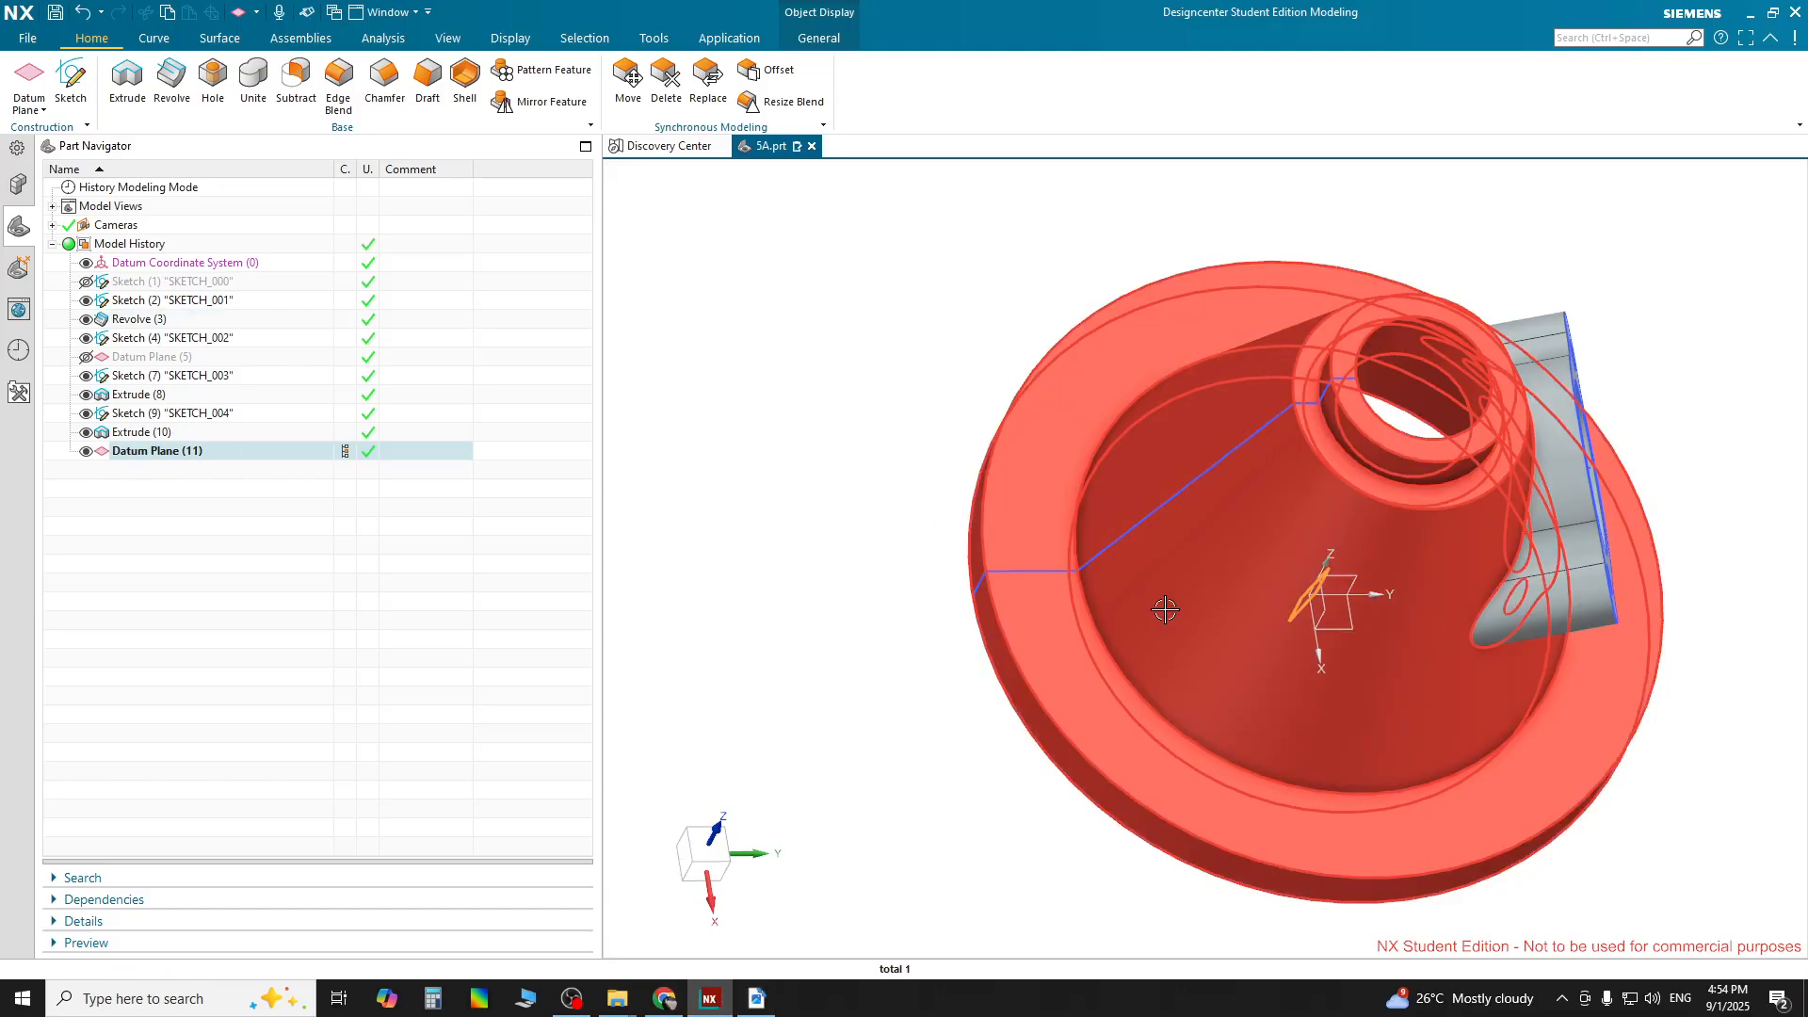
left_click(72, 76)
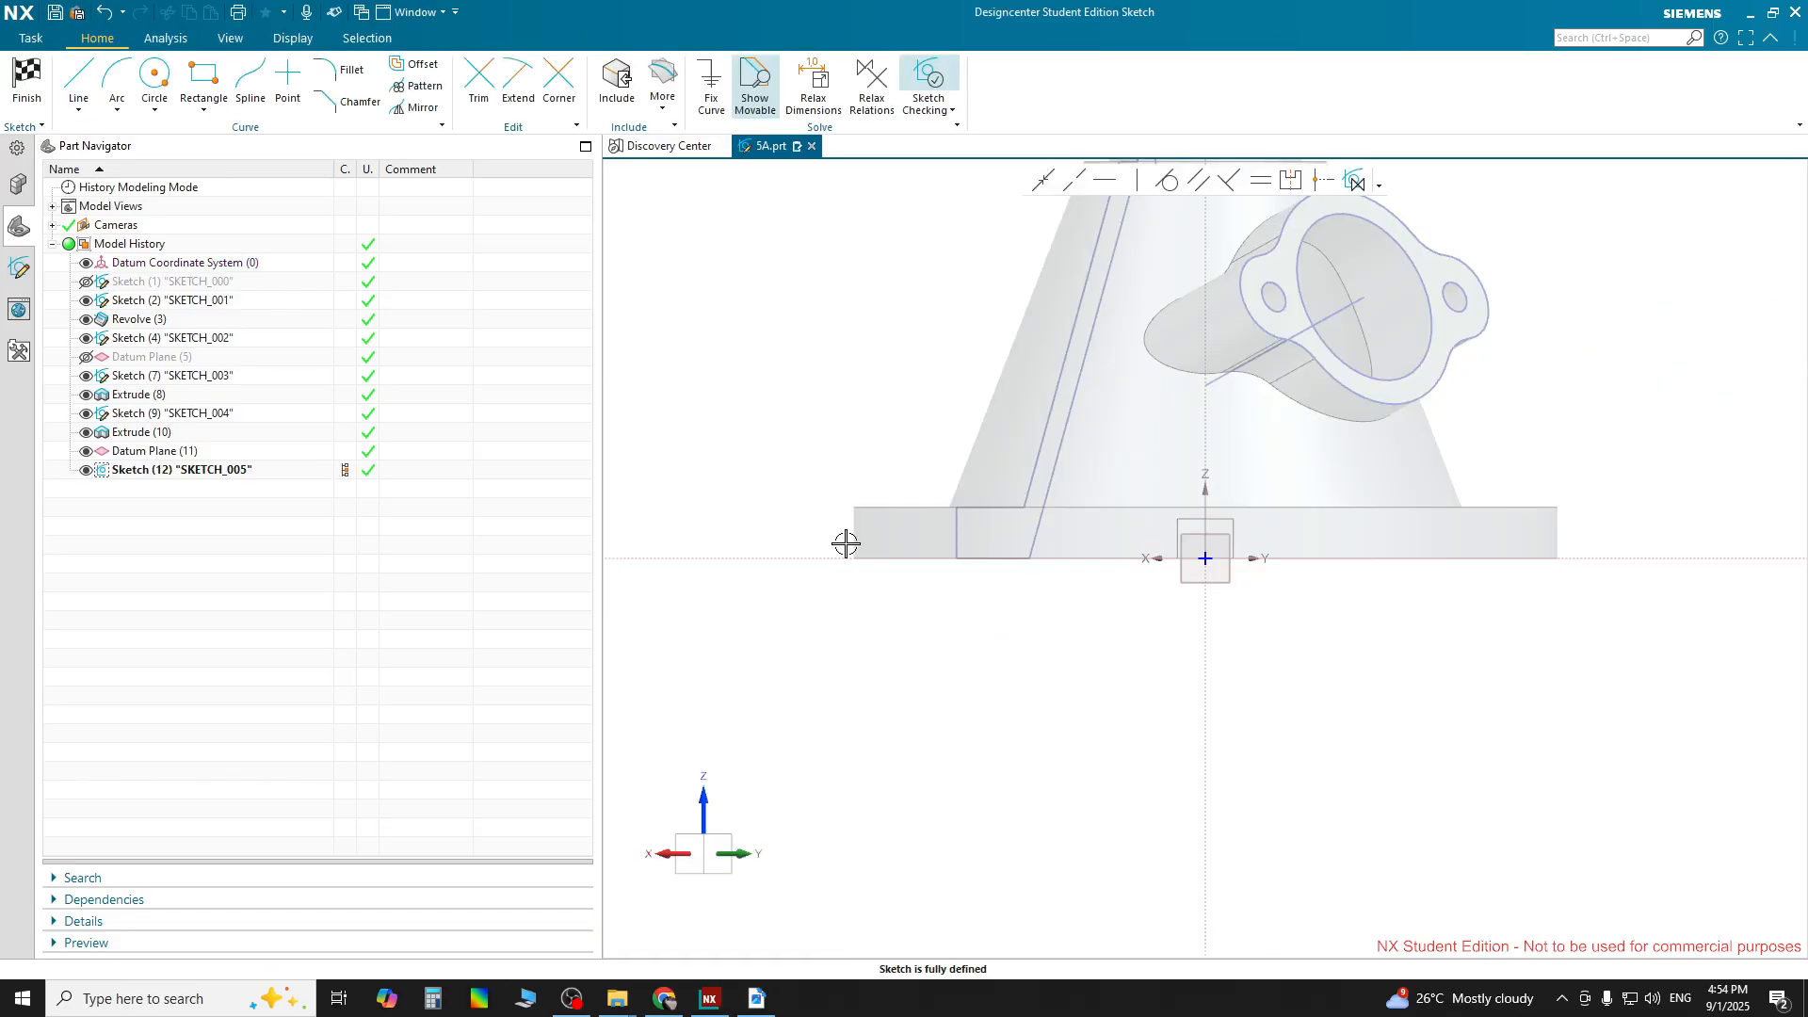
Sketch a slanted line from just above the cone's top on the vertical axis down past the base, roughly parallel to the cone wall
scroll(845, 543, "down", 3)
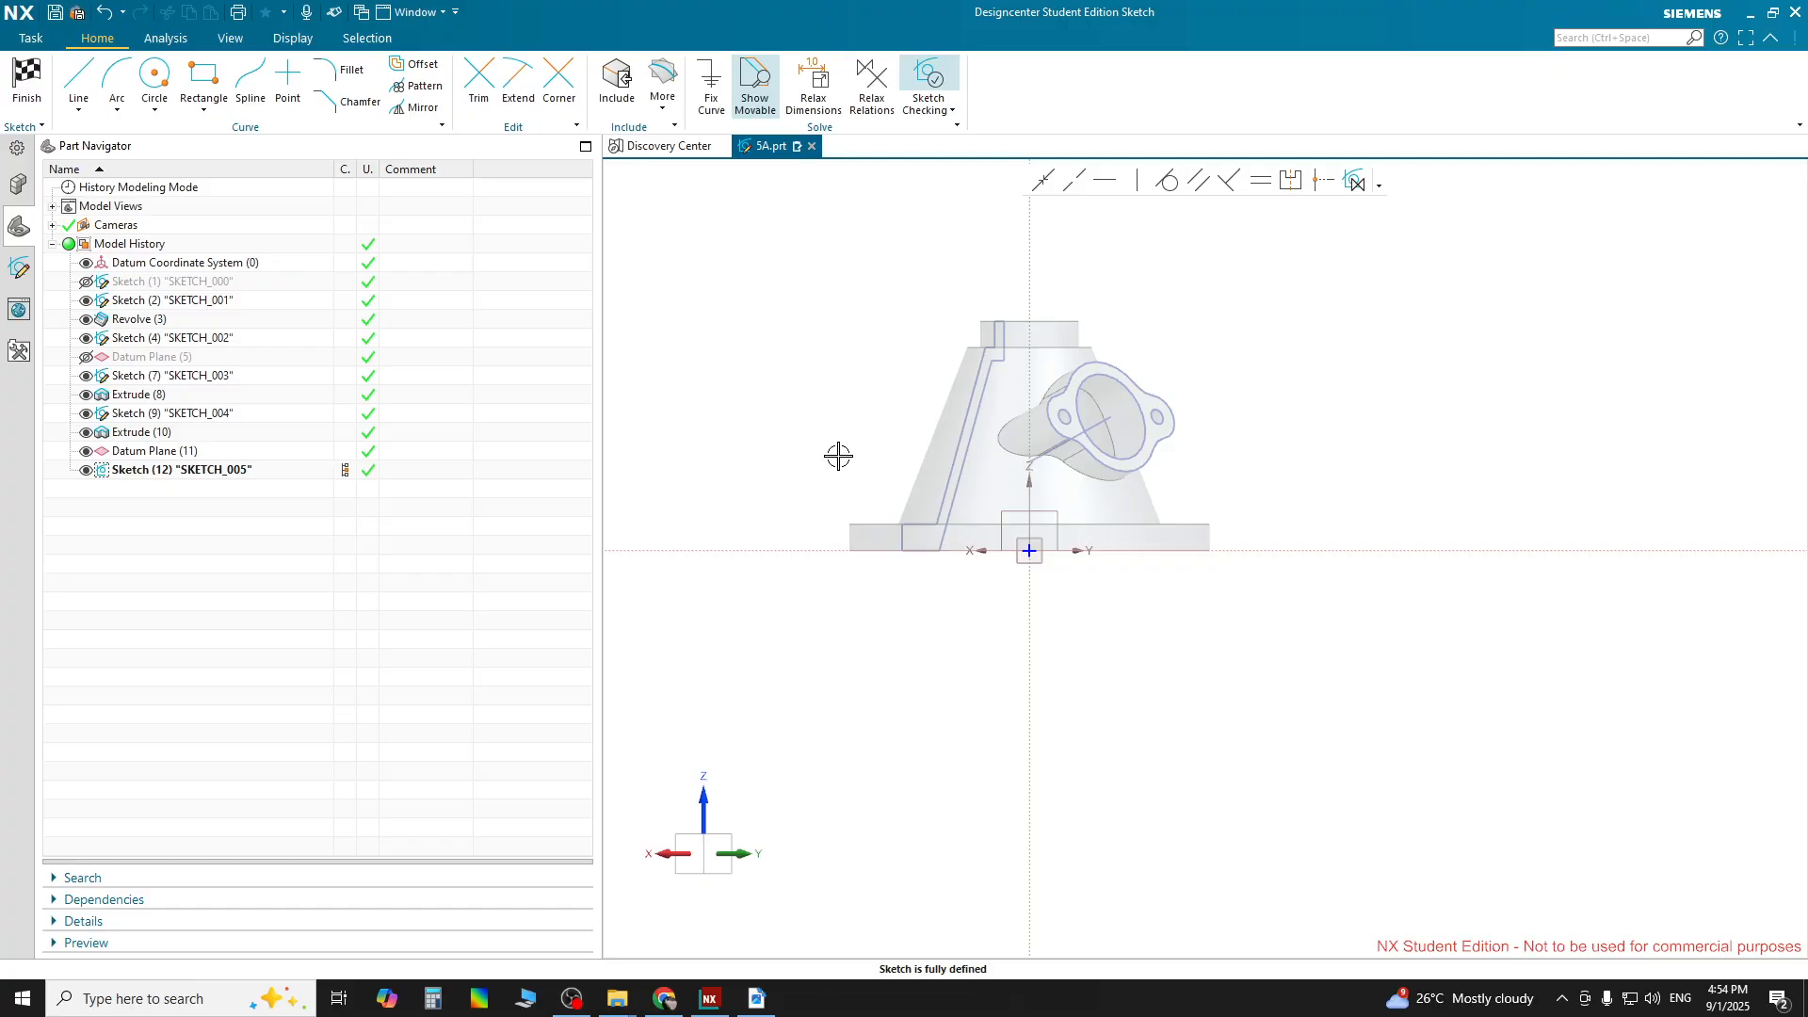
mouse_move(839, 458)
middle_mouse_down()
mouse_move(839, 626)
mouse_move(823, 593)
mouse_move(838, 534)
middle_mouse_up()
mouse_move(905, 546)
middle_mouse_down()
mouse_move(913, 560)
mouse_move(834, 503)
mouse_move(831, 454)
mouse_move(829, 534)
mouse_move(904, 569)
mouse_move(888, 577)
middle_mouse_up()
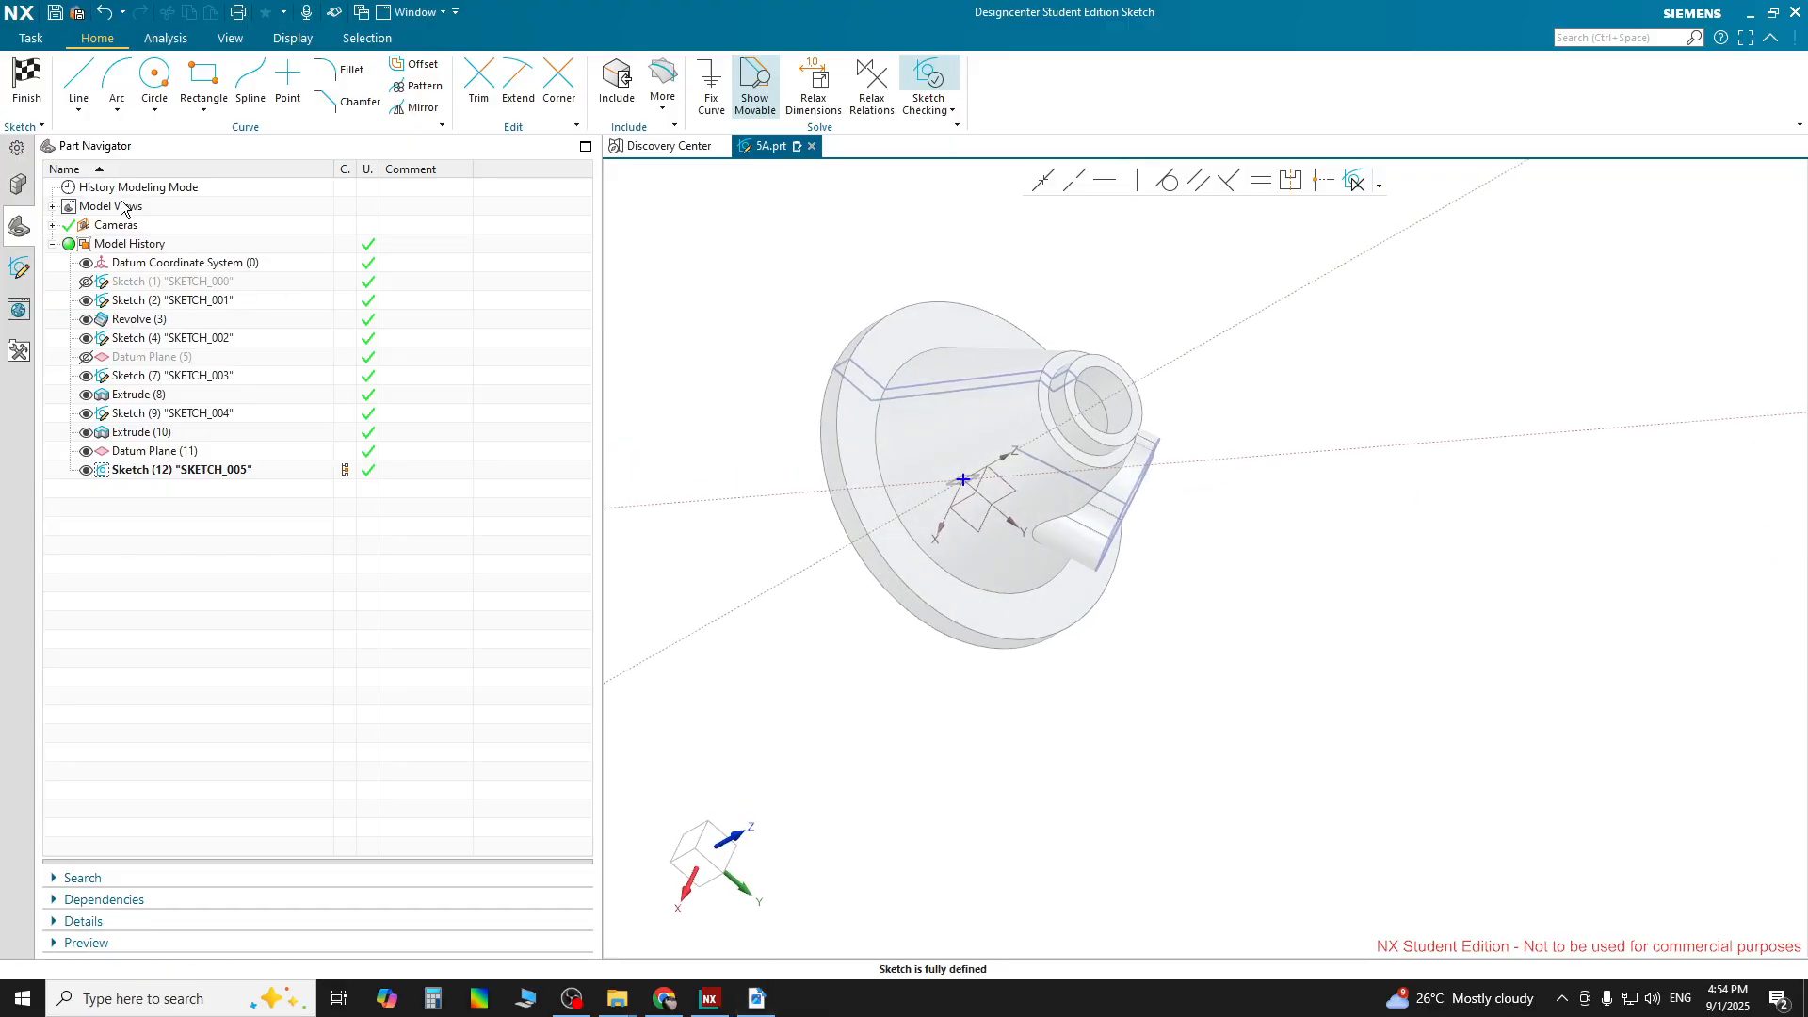
left_click(78, 80)
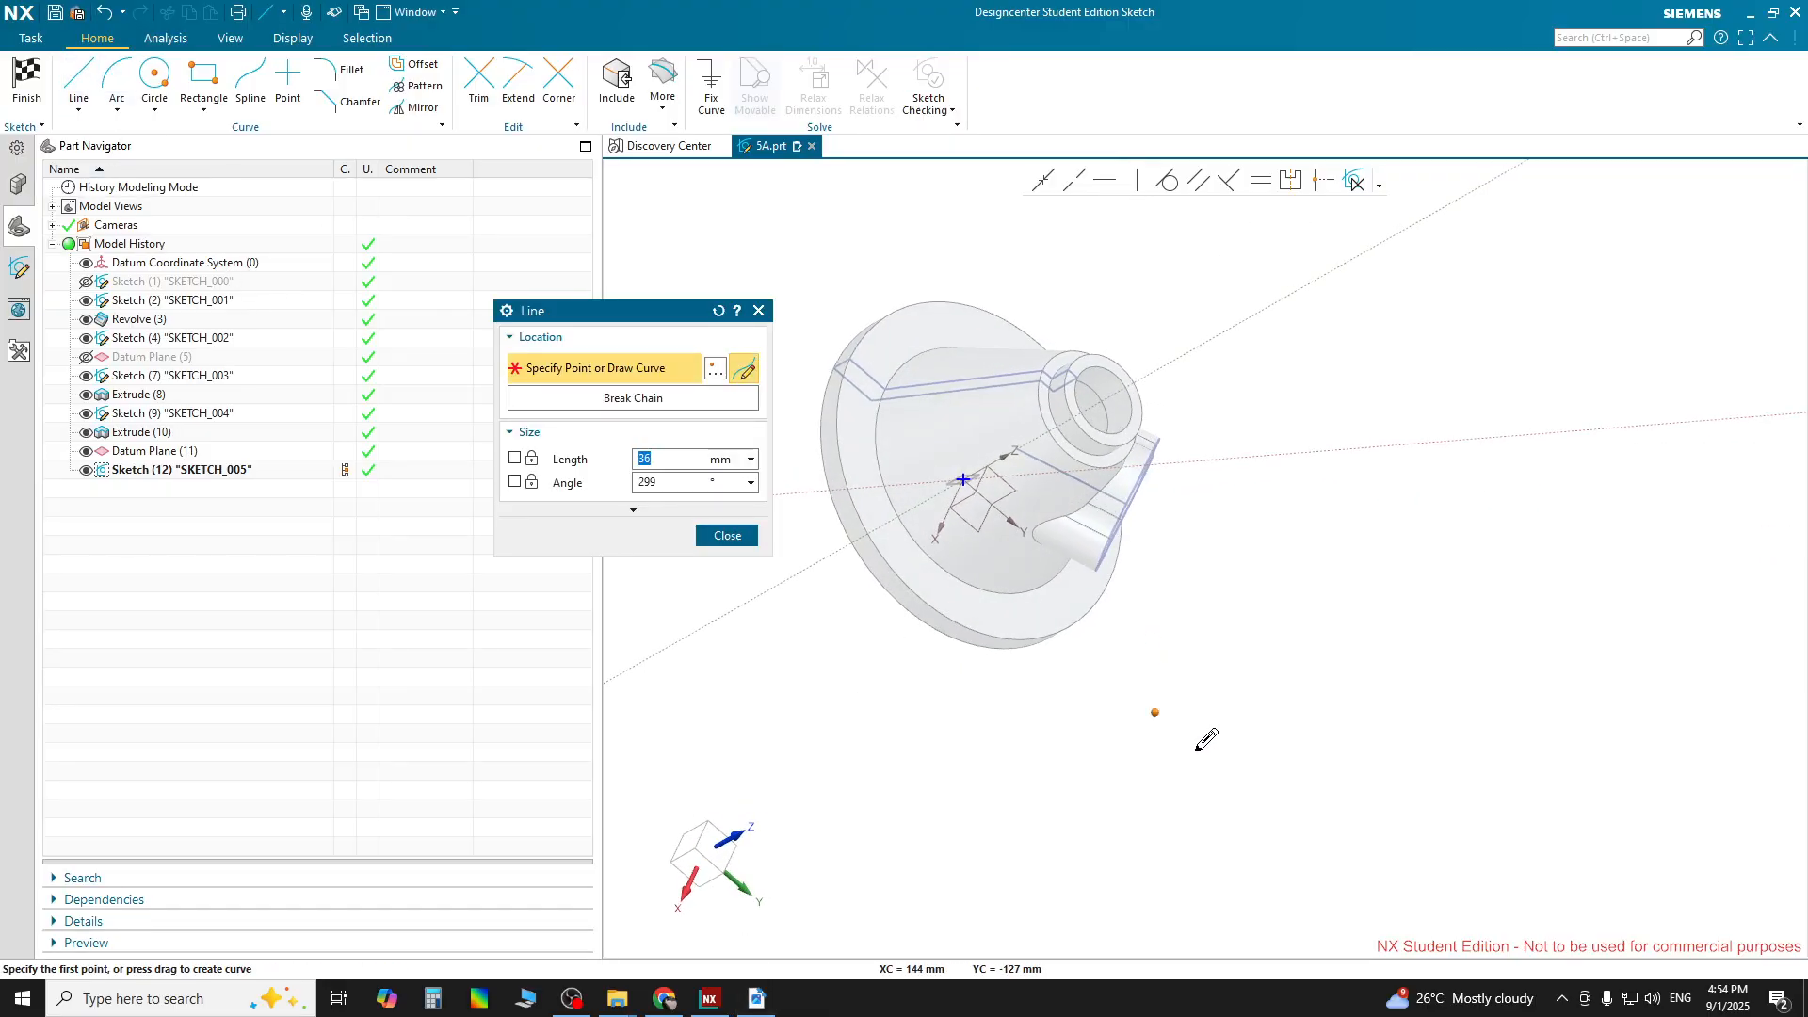
mouse_move(1198, 710)
middle_mouse_down()
mouse_move(1162, 634)
mouse_move(1172, 613)
mouse_move(1147, 645)
mouse_move(1222, 702)
middle_mouse_up()
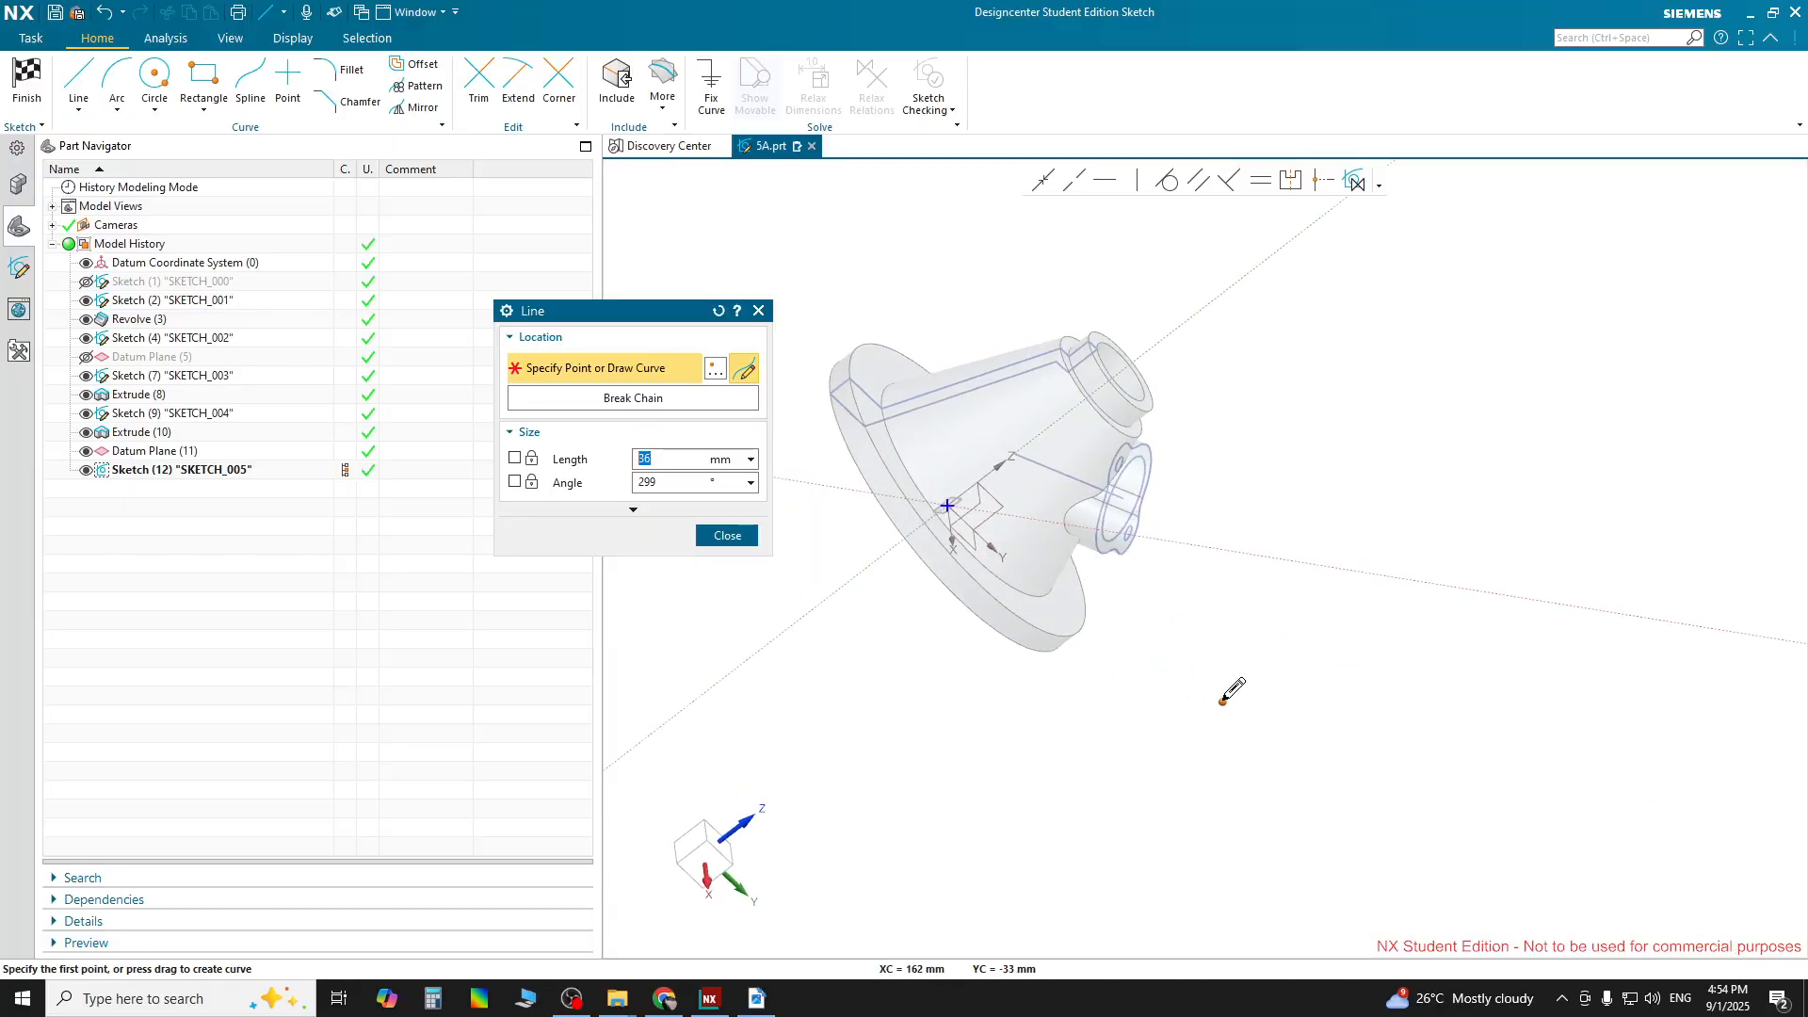
key("F8")
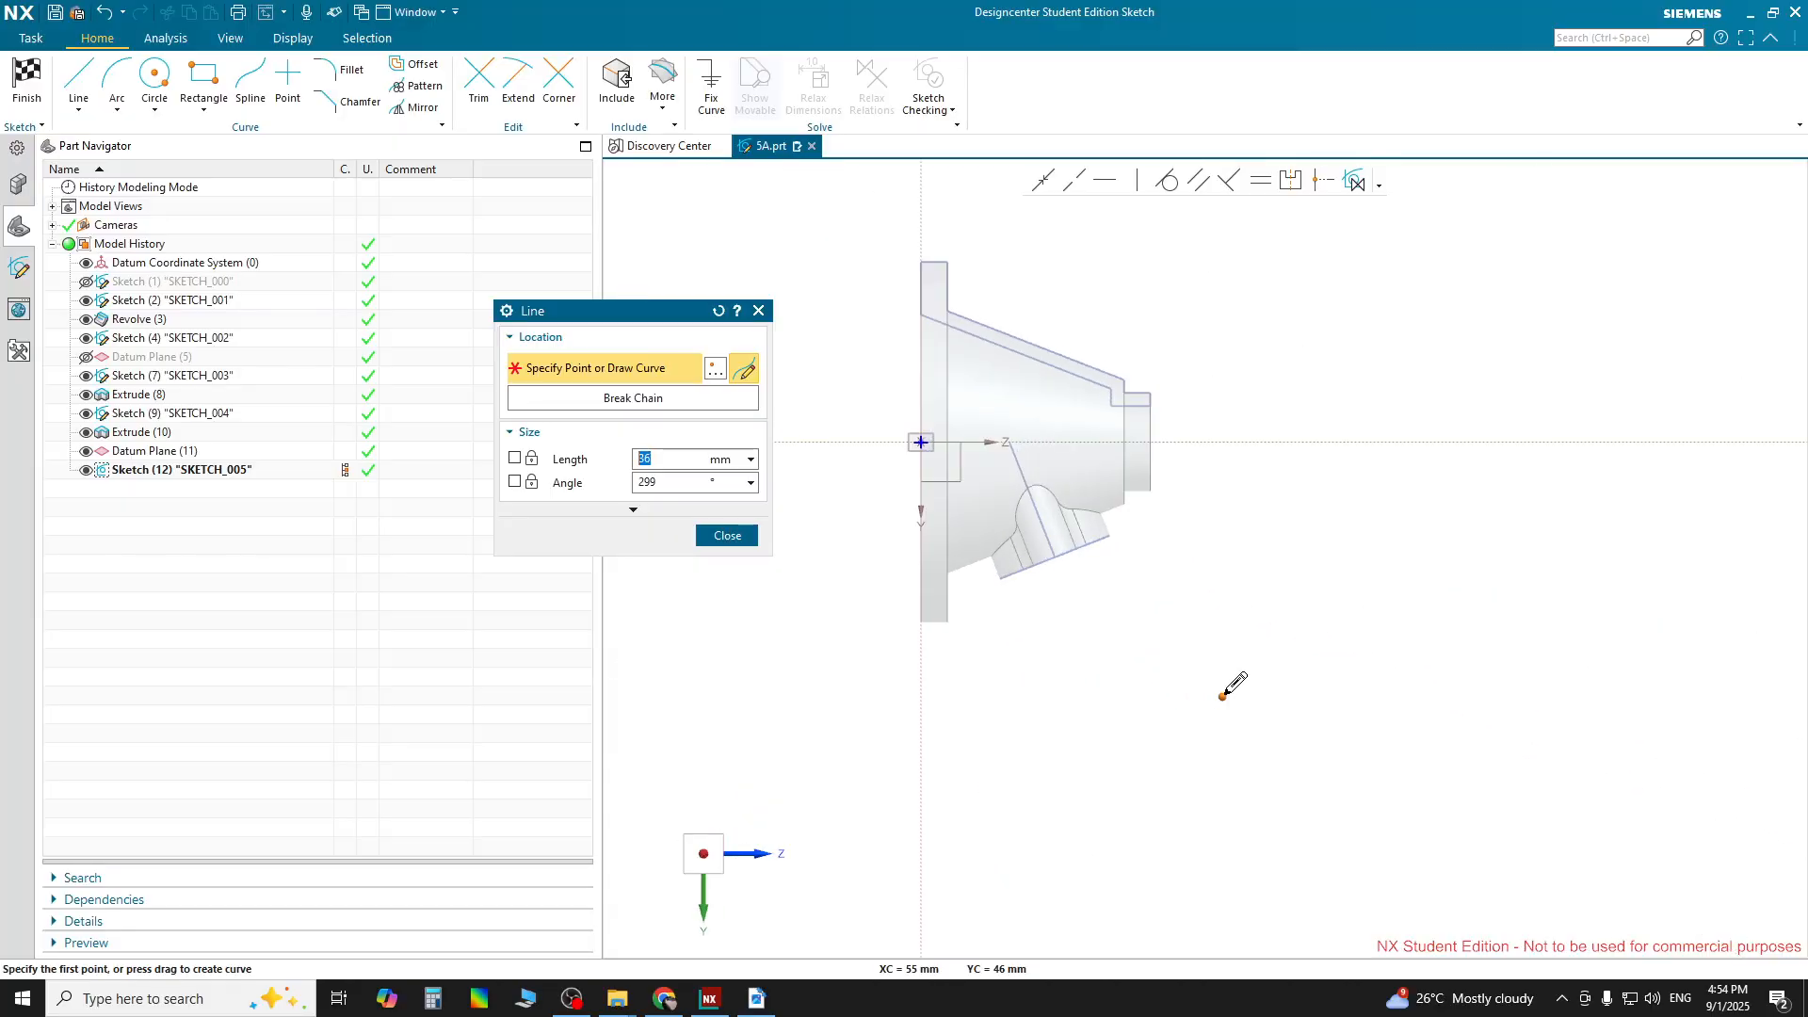
middle_click_drag(1134, 713, 1082, 904)
middle_click_drag(1488, 468, 1239, 611)
key("F8")
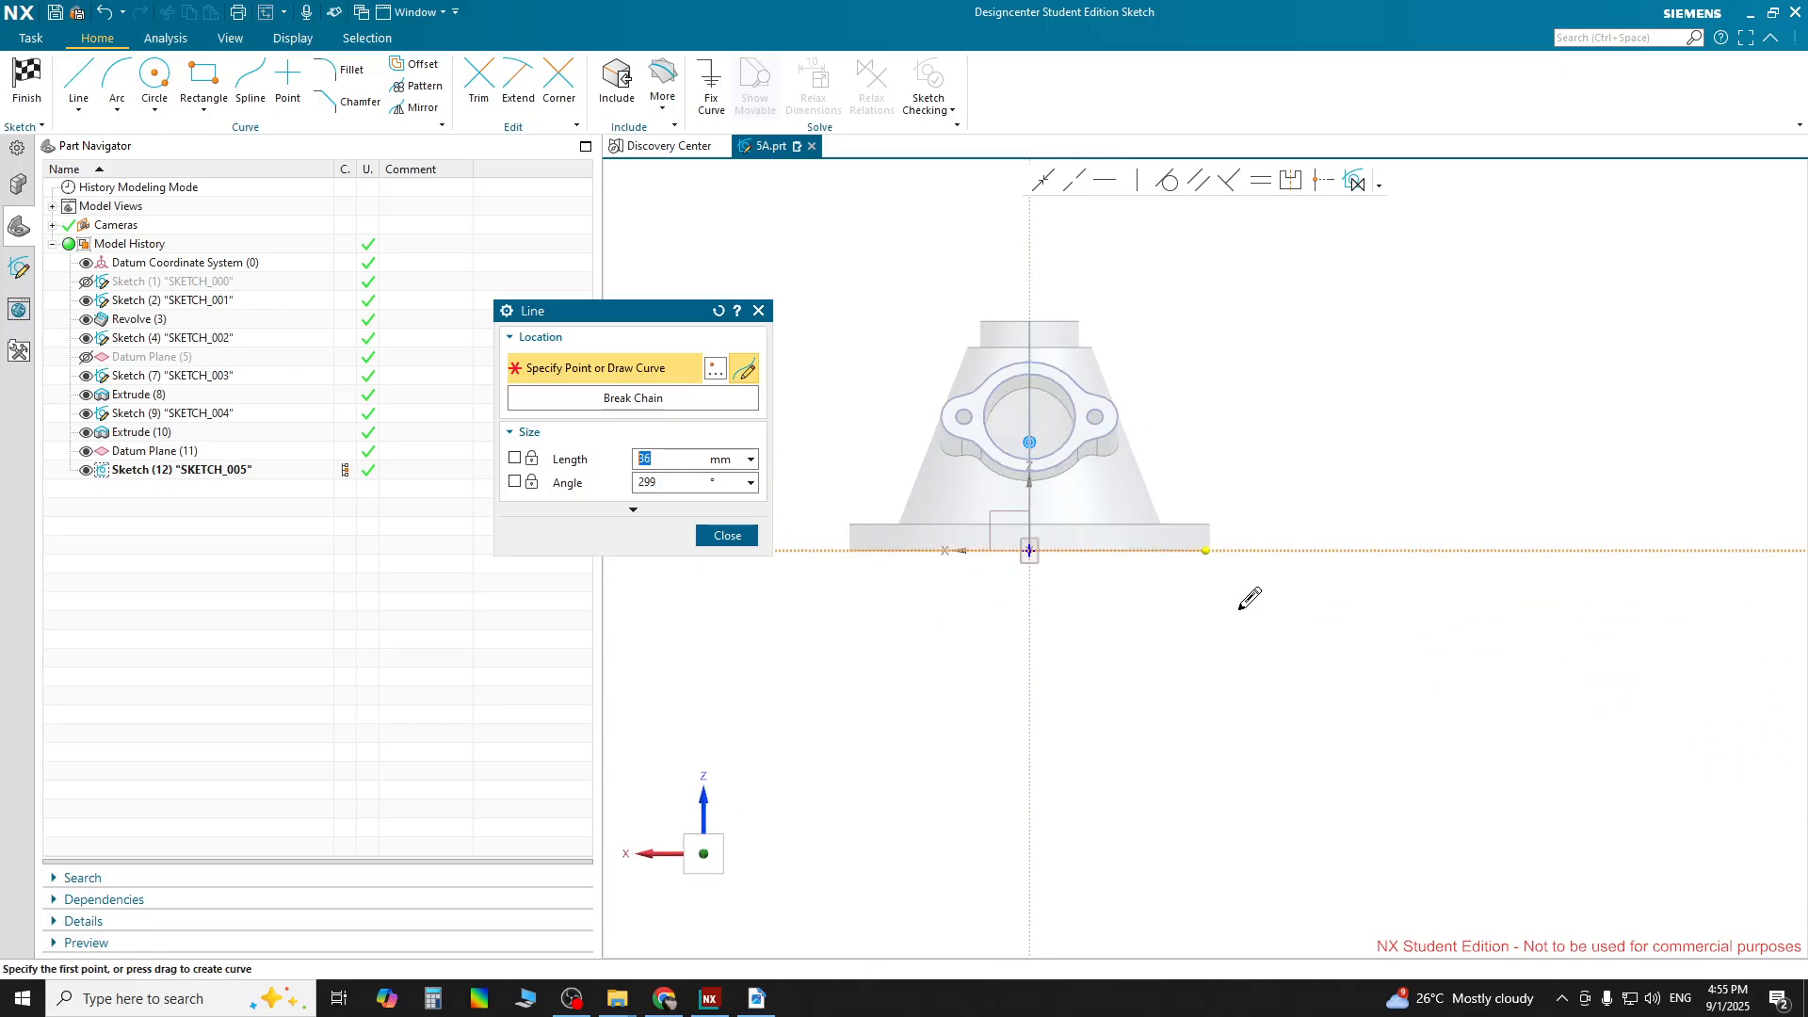
middle_click_drag(952, 569, 1056, 608)
key("F8")
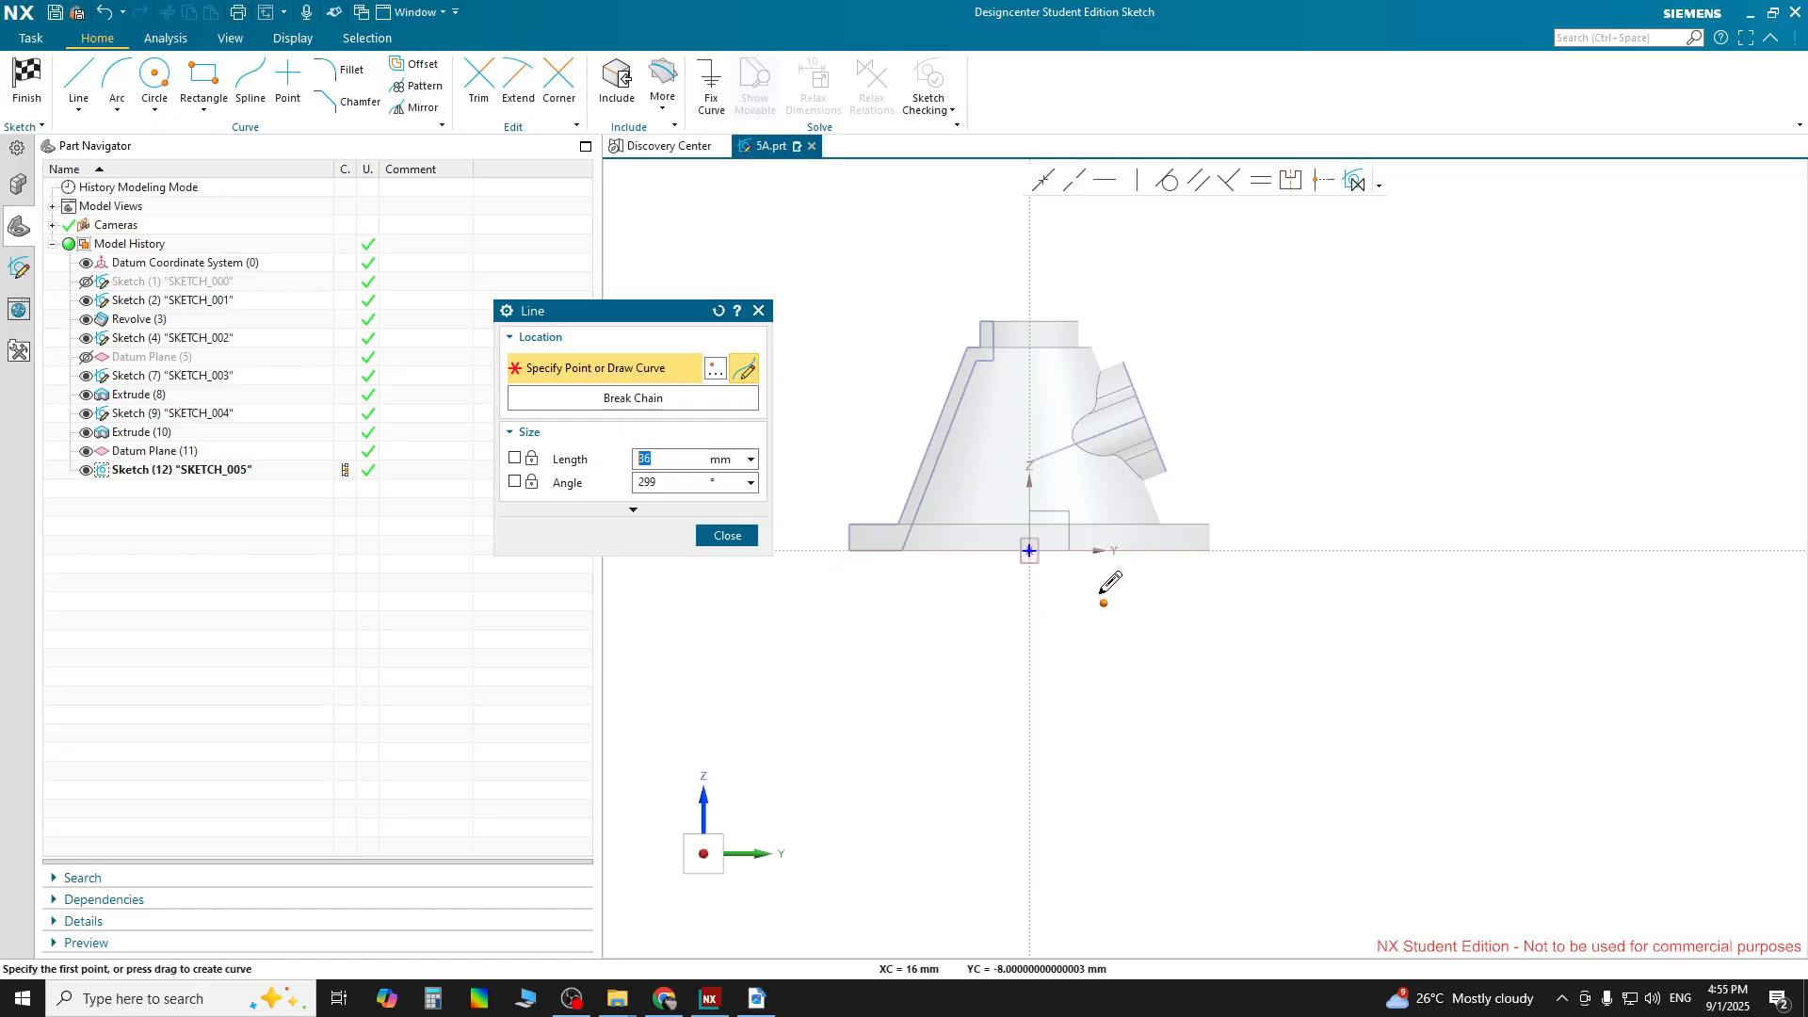
left_click(1031, 309)
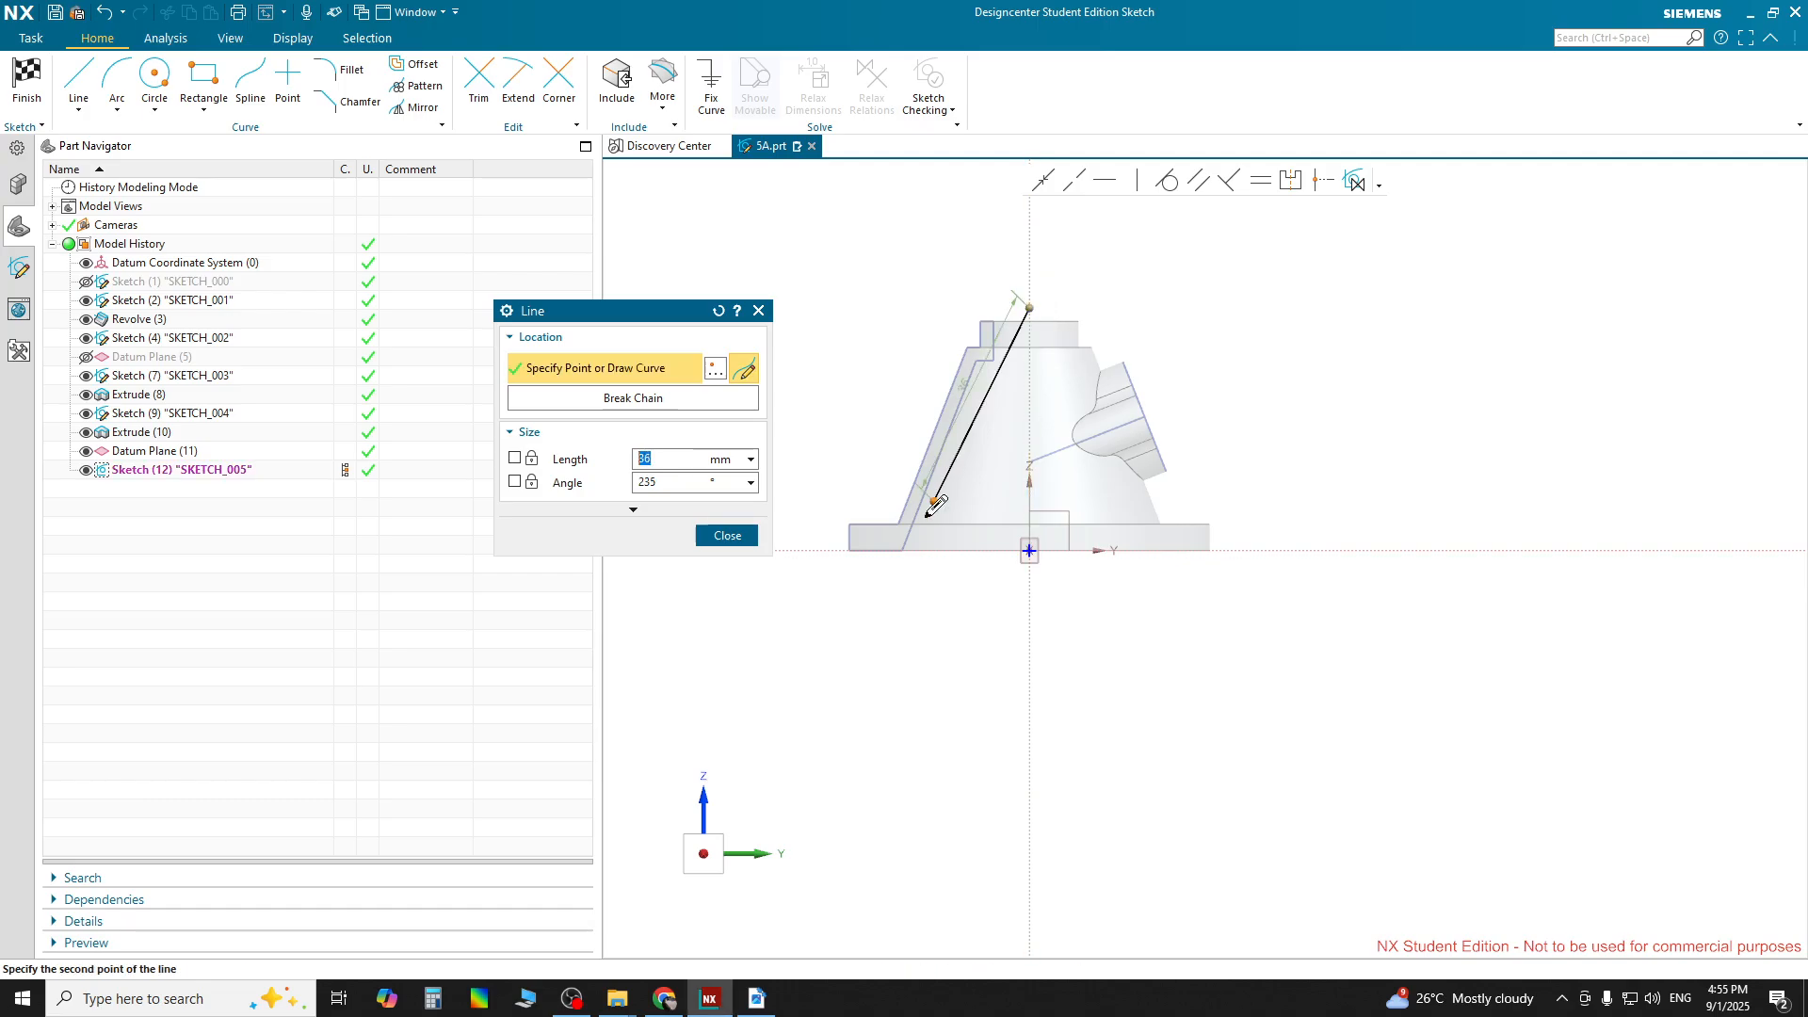
left_click(876, 702)
key("Escape")
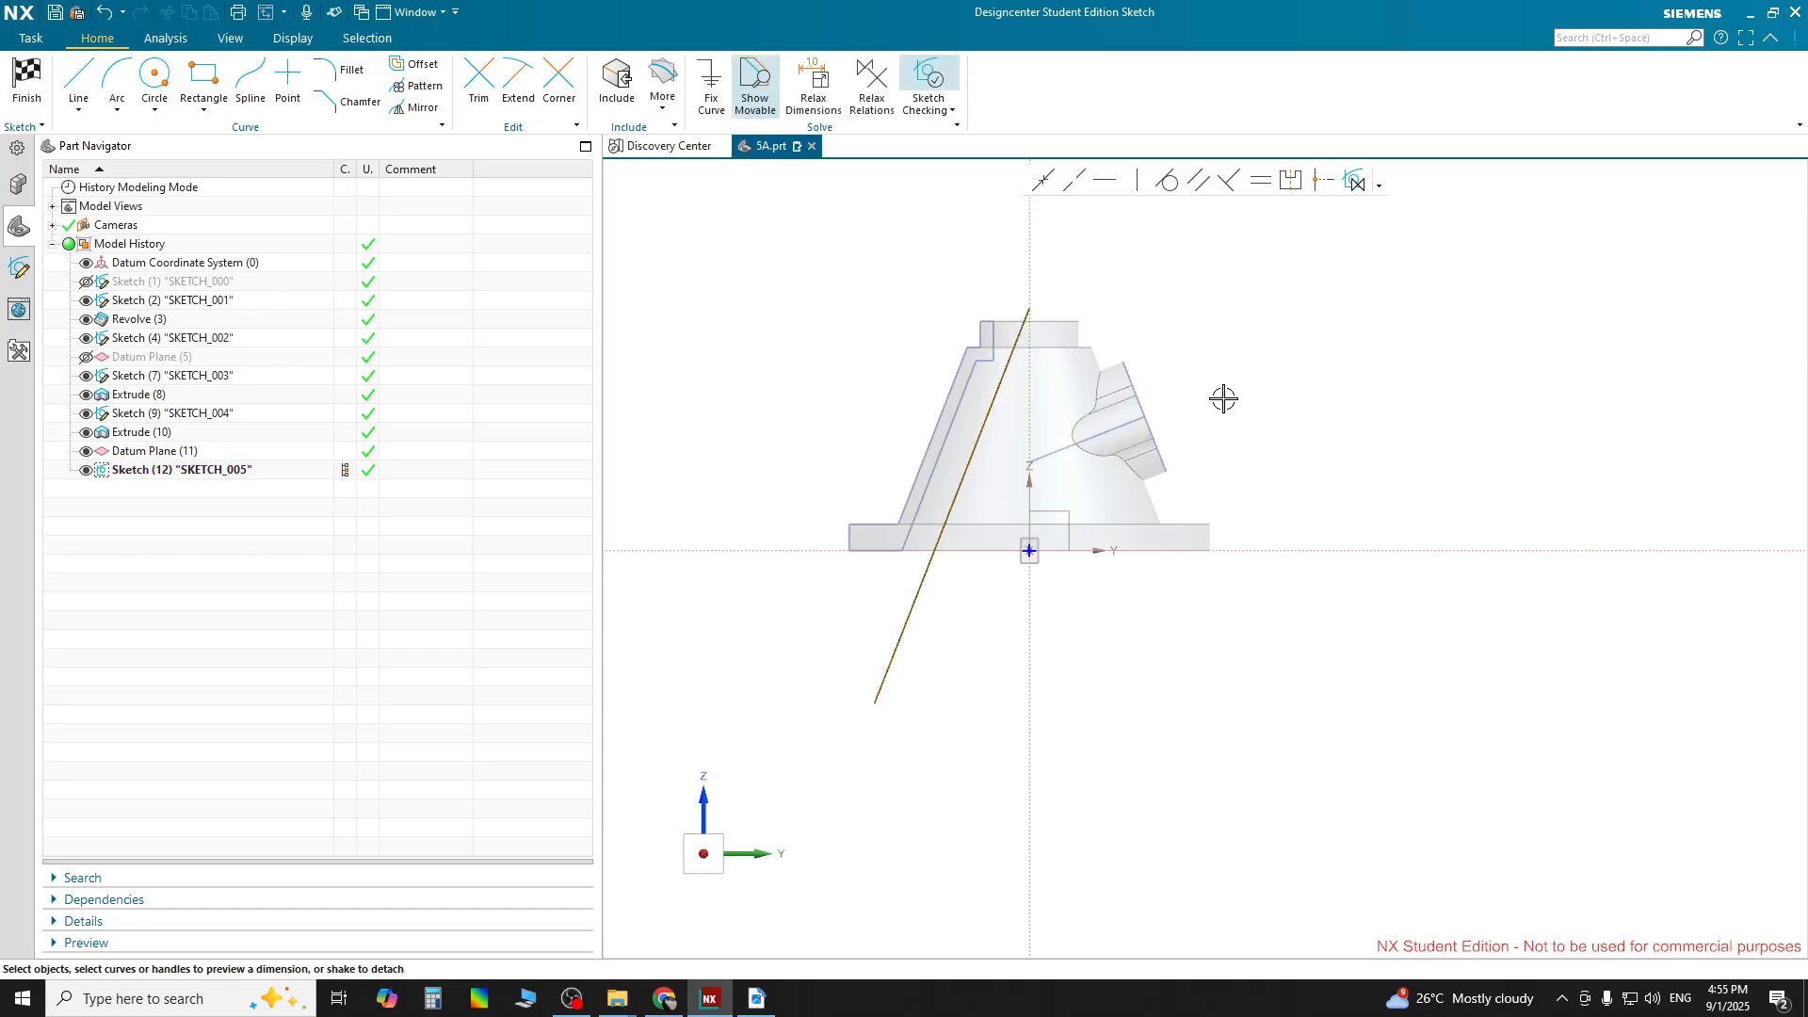
scroll(1047, 320, "up", 5)
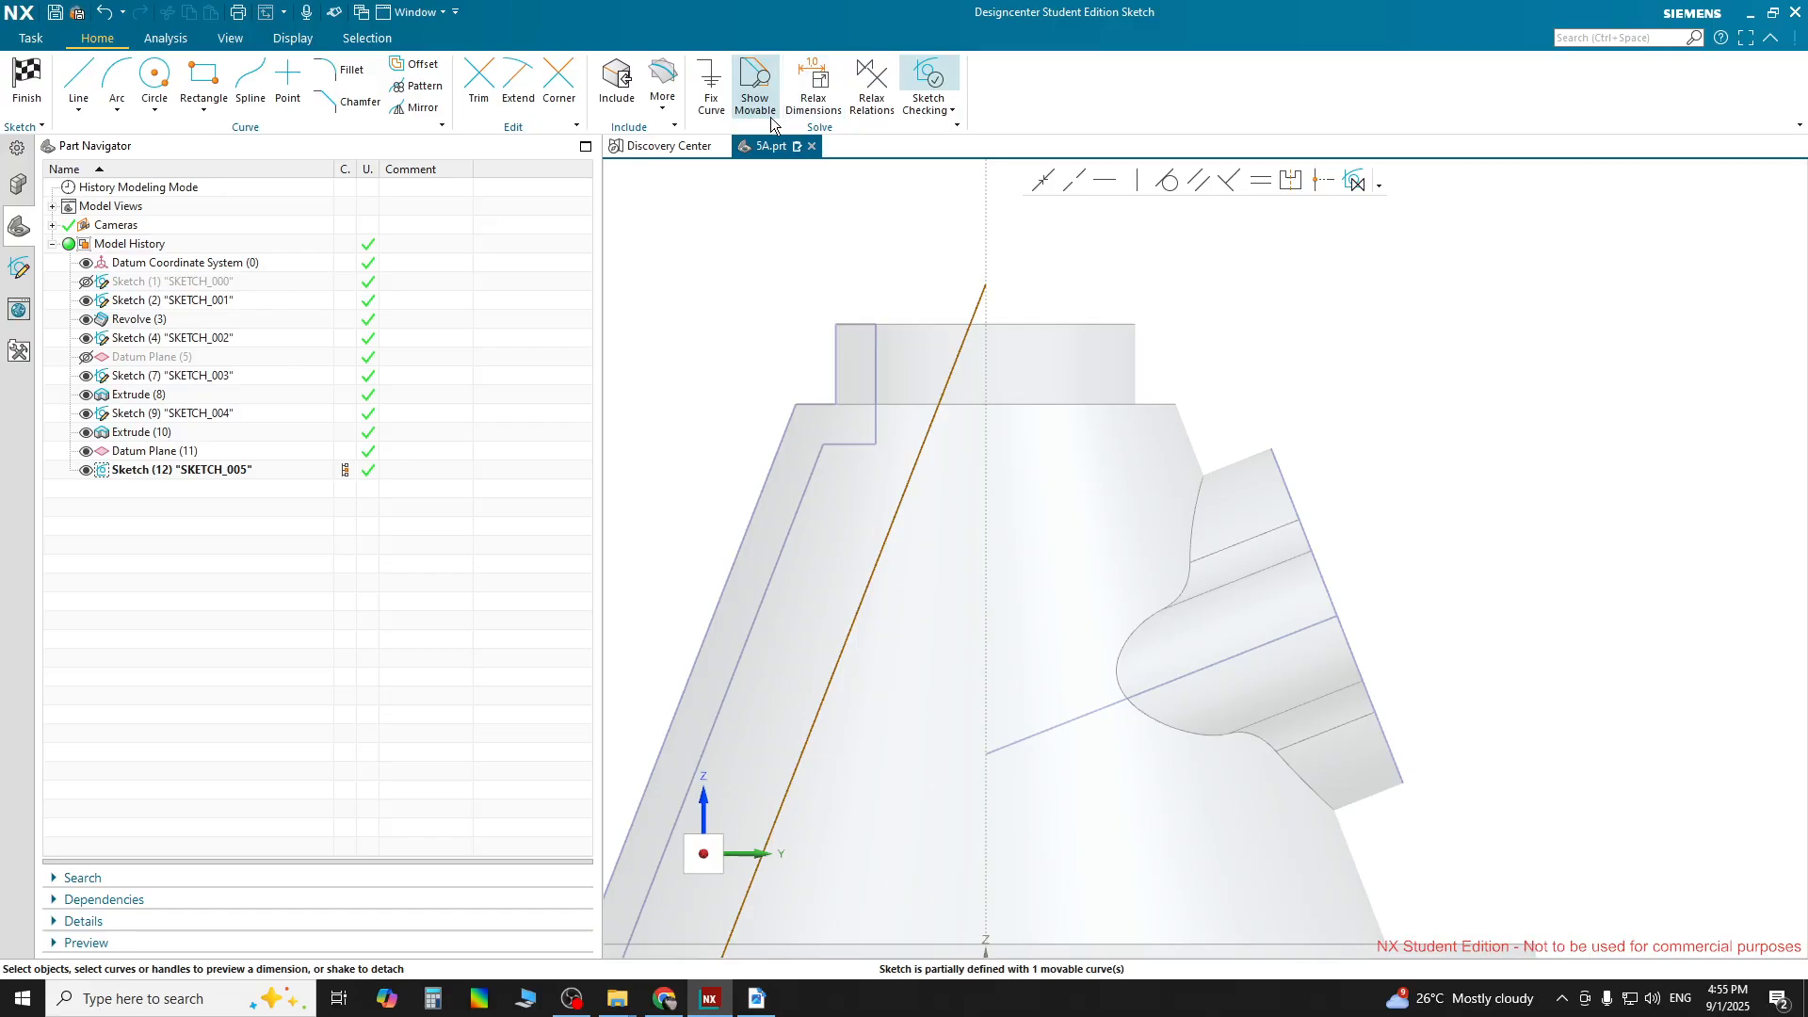
left_click(664, 94)
left_click(716, 151)
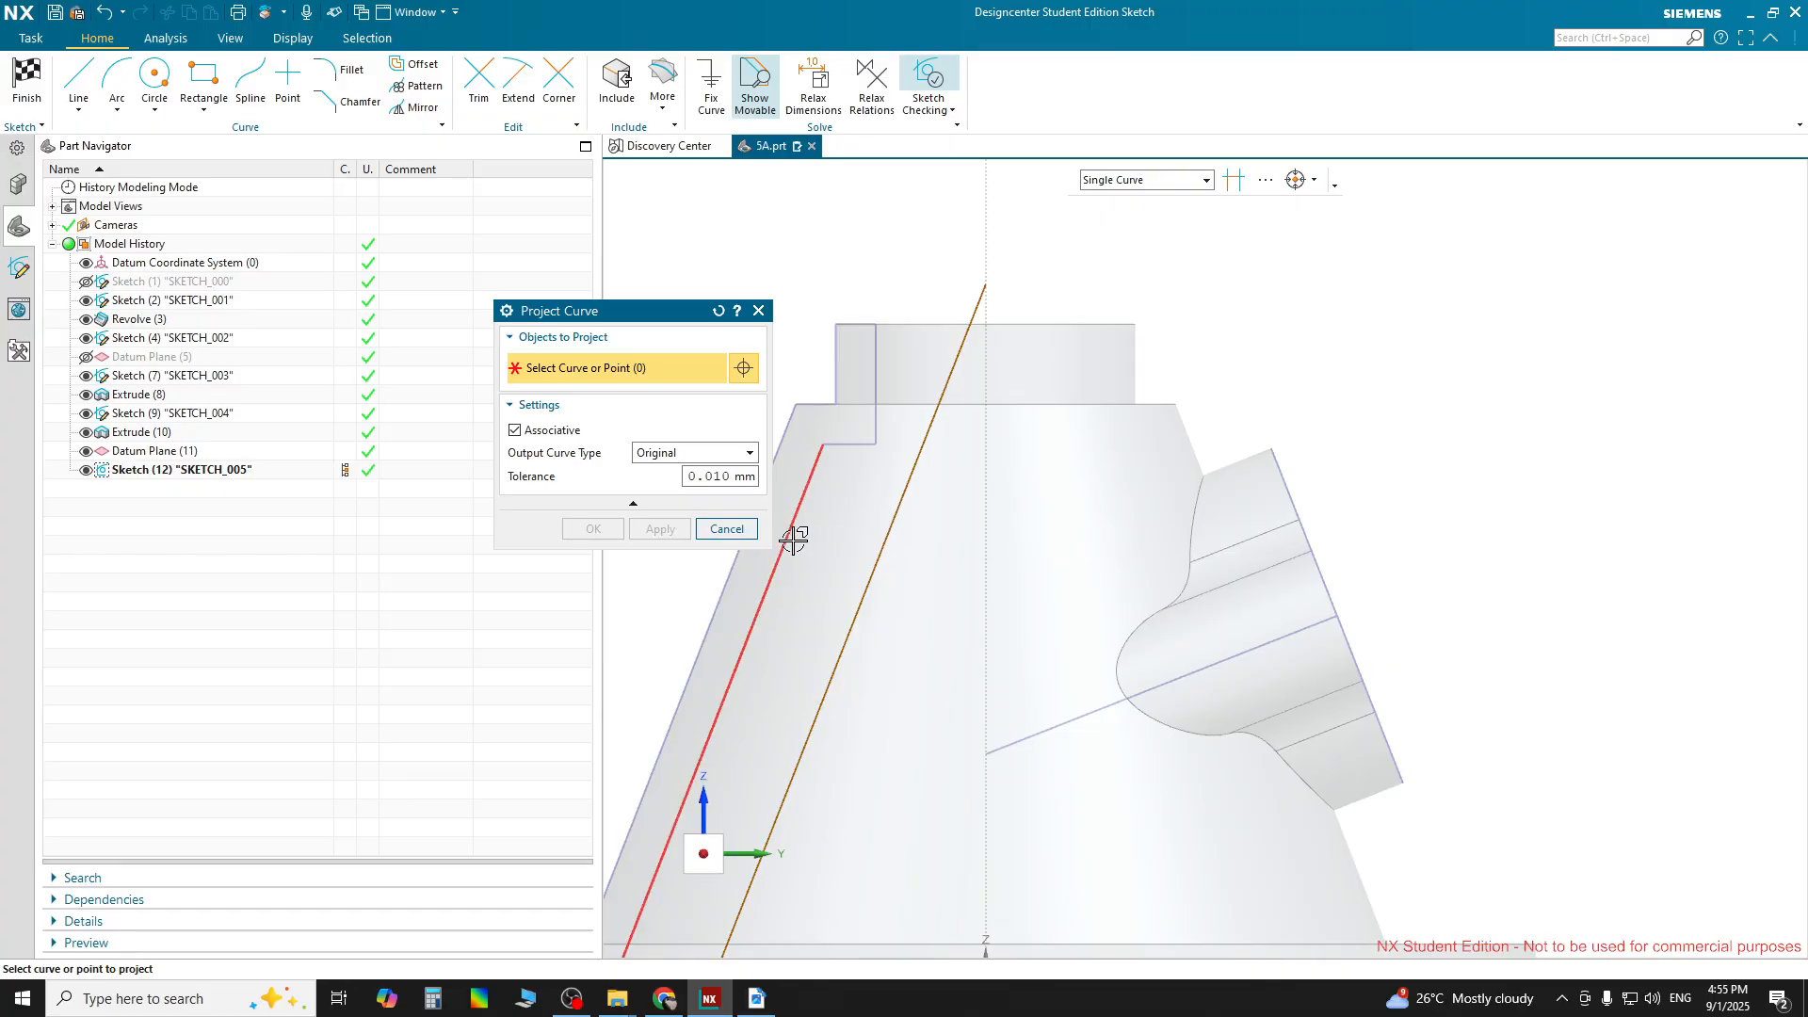
key("Escape")
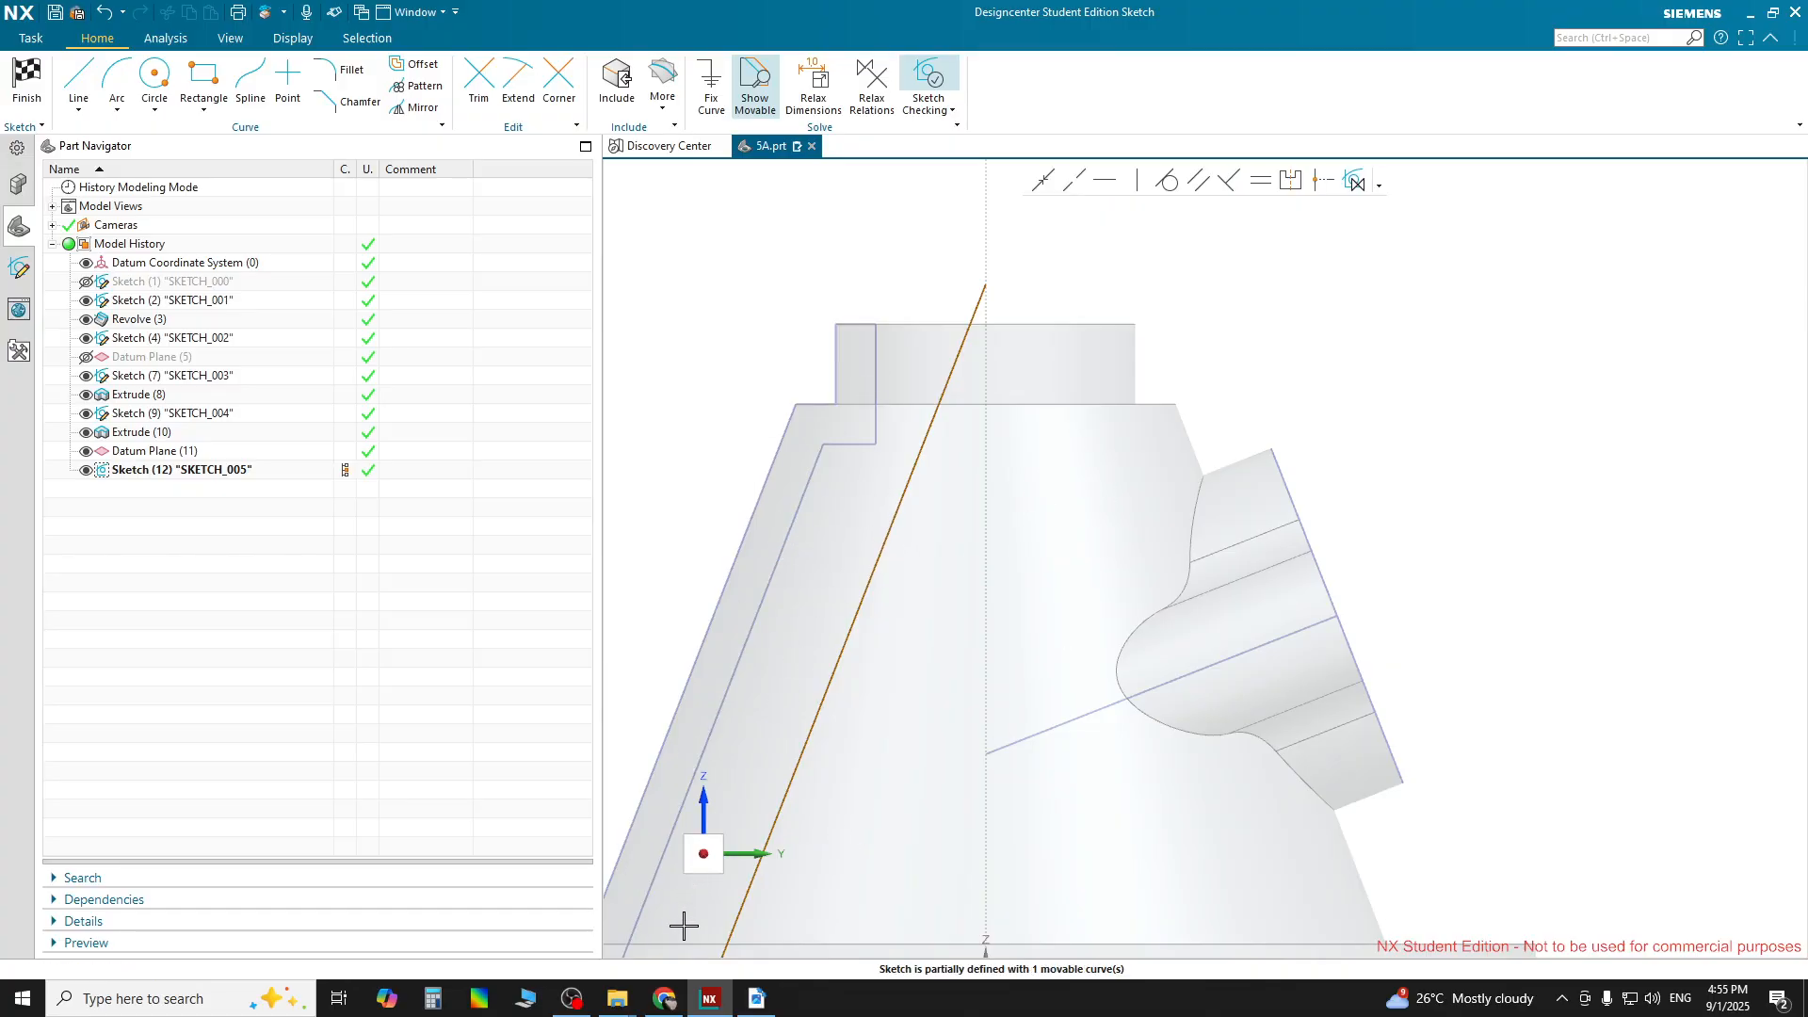
left_click(572, 998)
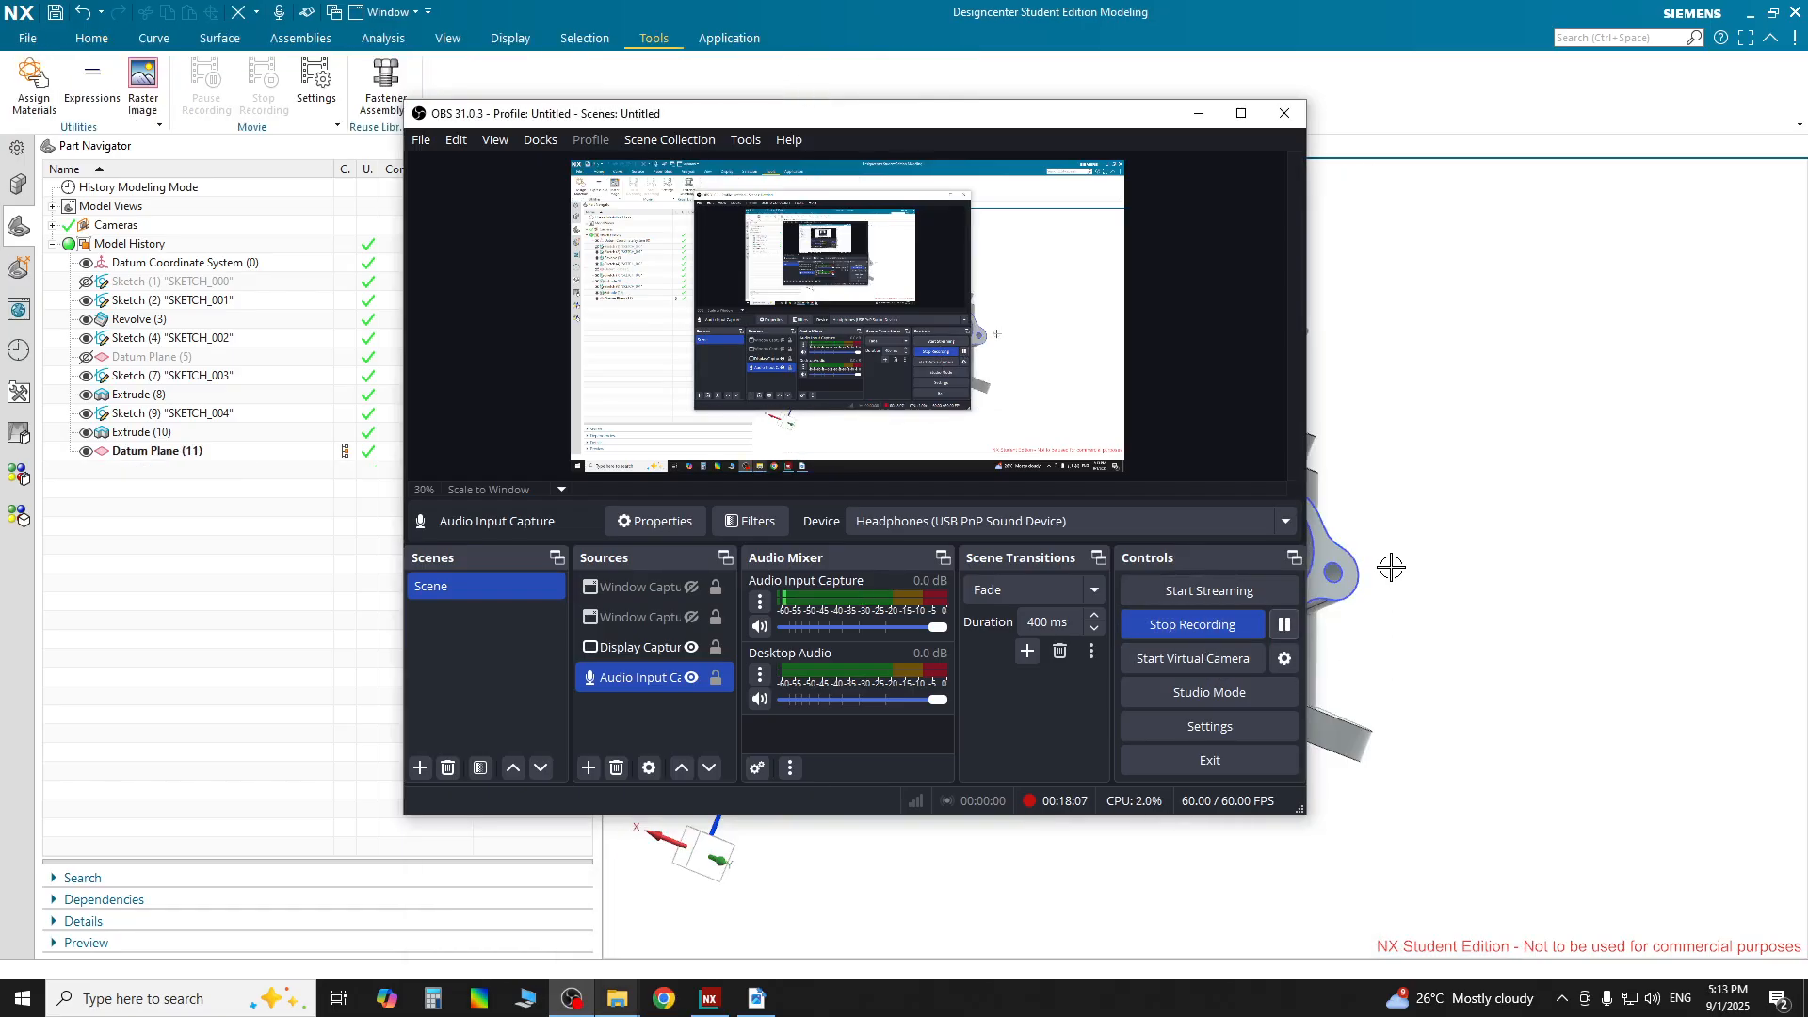
left_click(1198, 113)
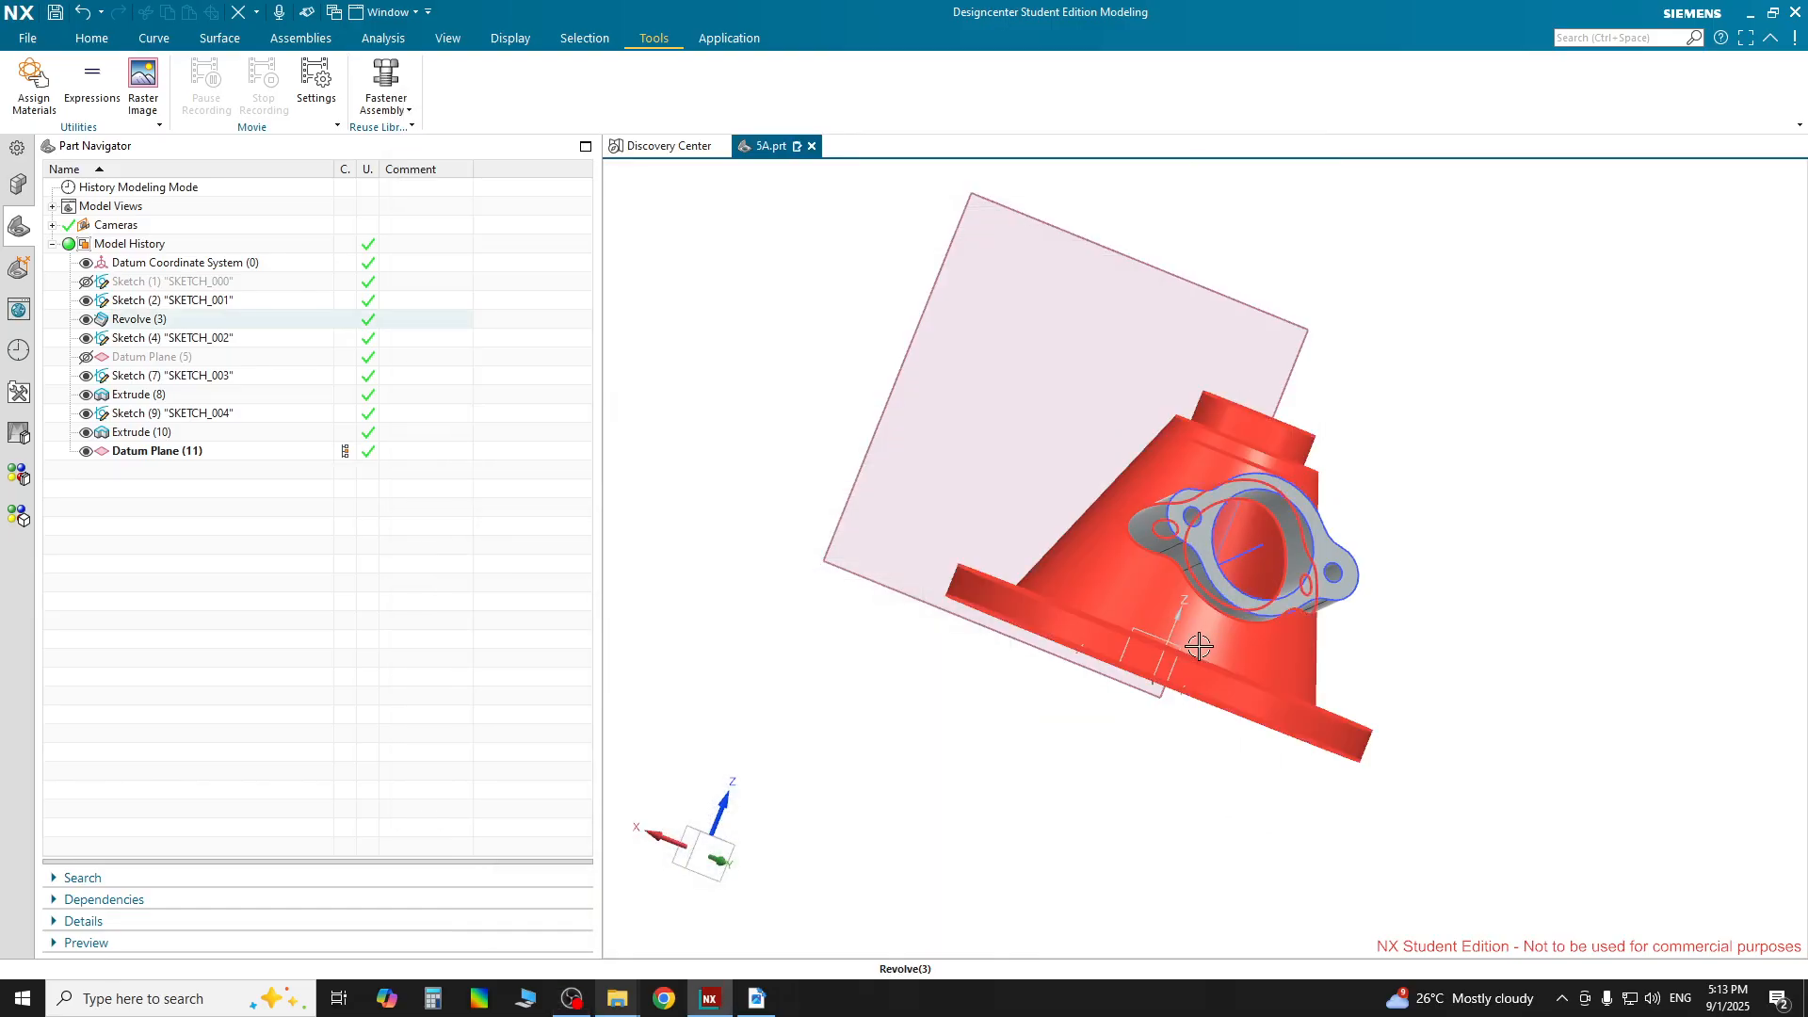
Check the second flange's direction against the drawing in Acrobat, then create a sketch in NX on the 45° datum plane
middle_click_drag(935, 594, 907, 697)
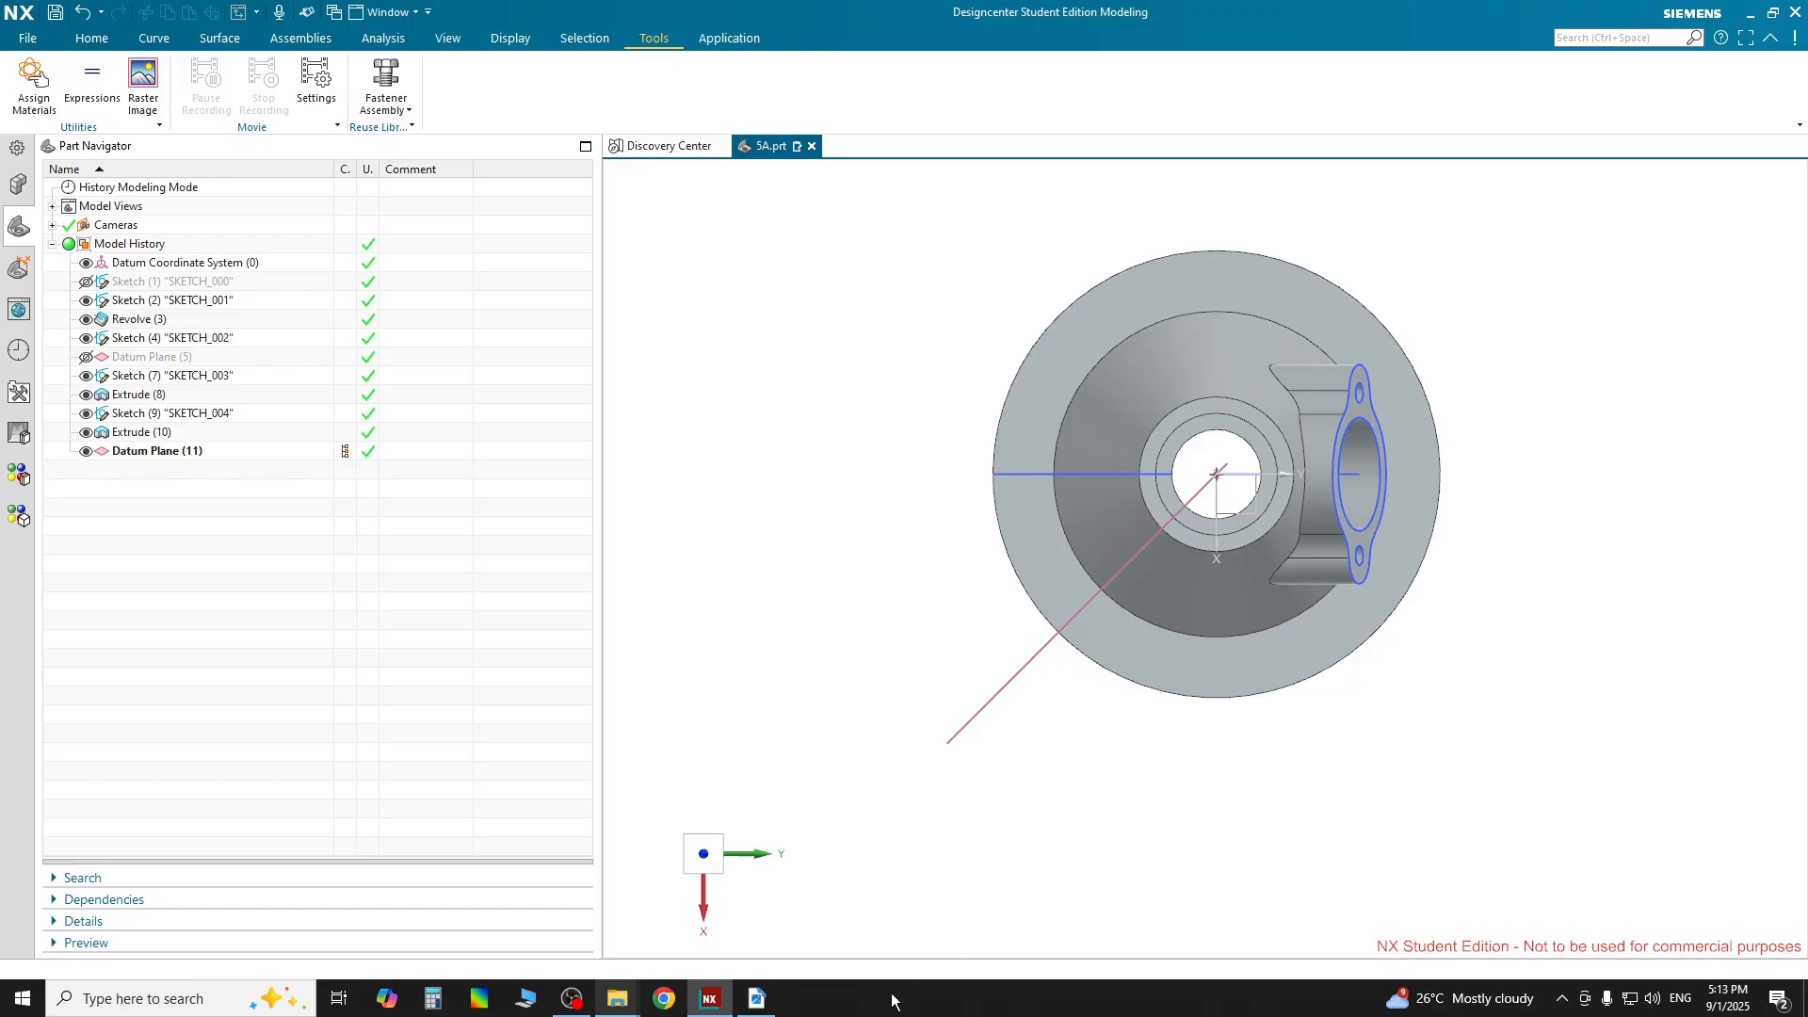
middle_click_drag(1151, 781, 1119, 721)
left_click(802, 955)
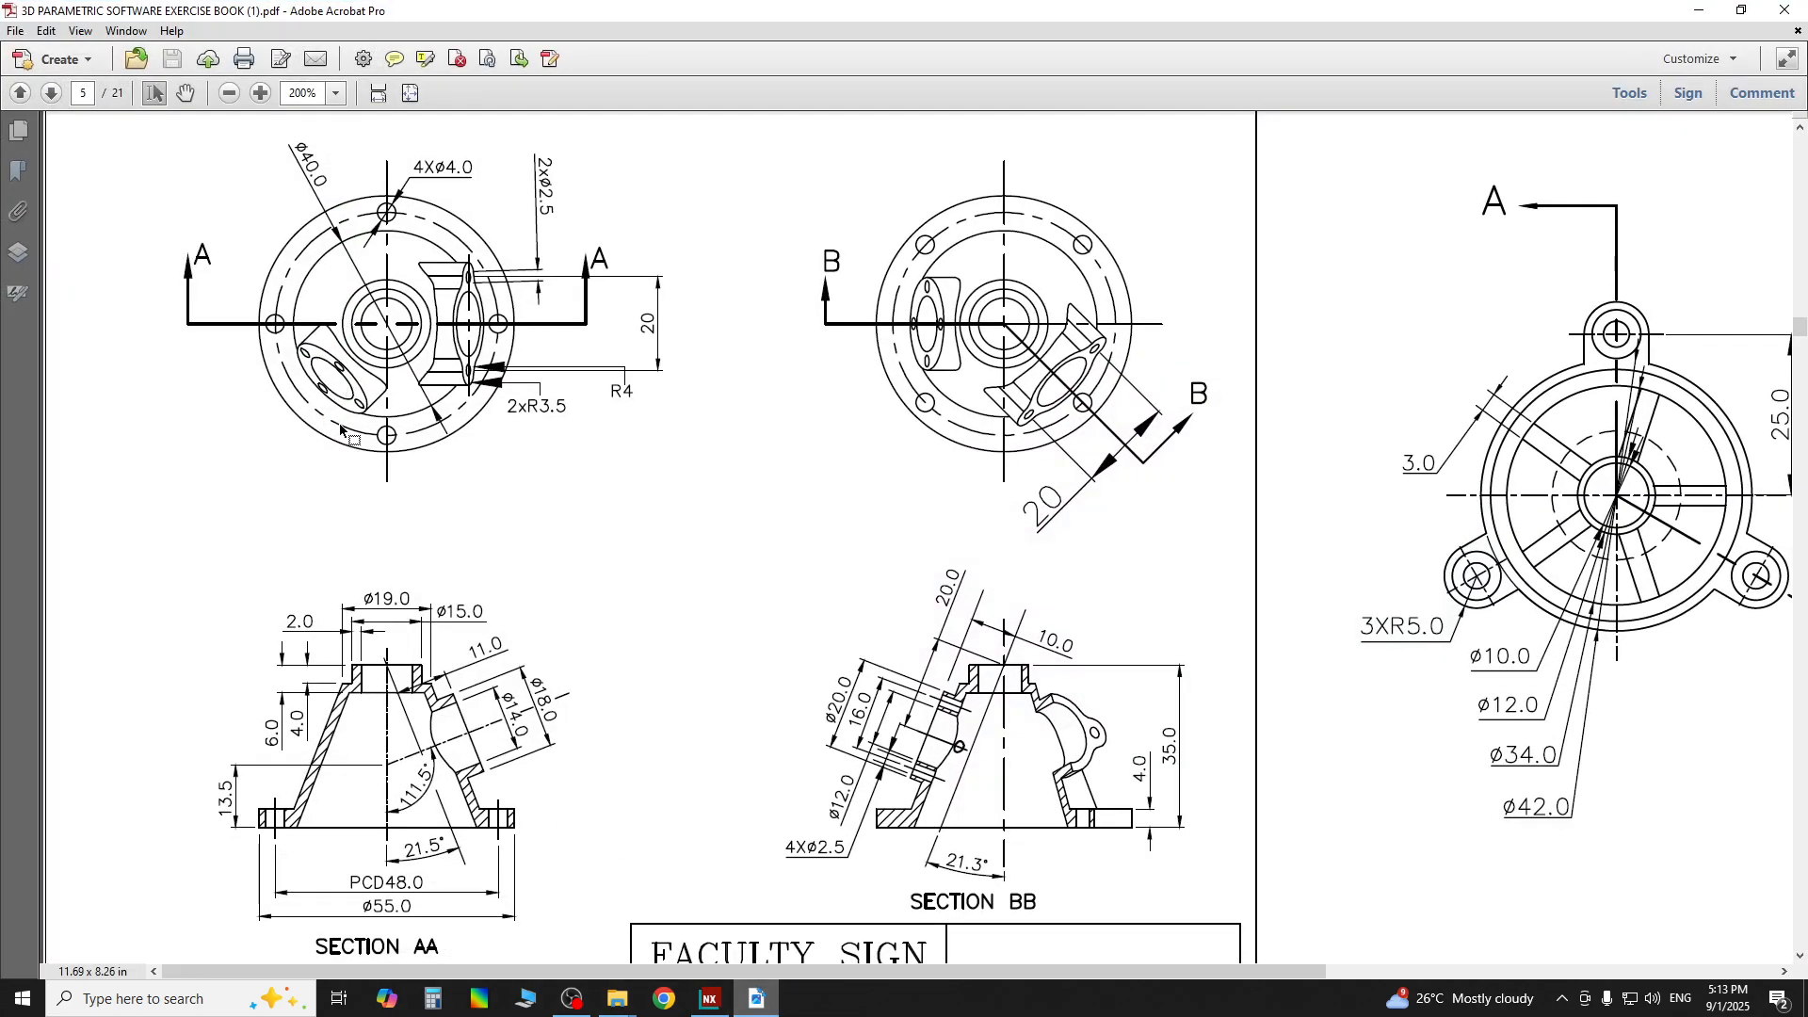
key("alt+Tab")
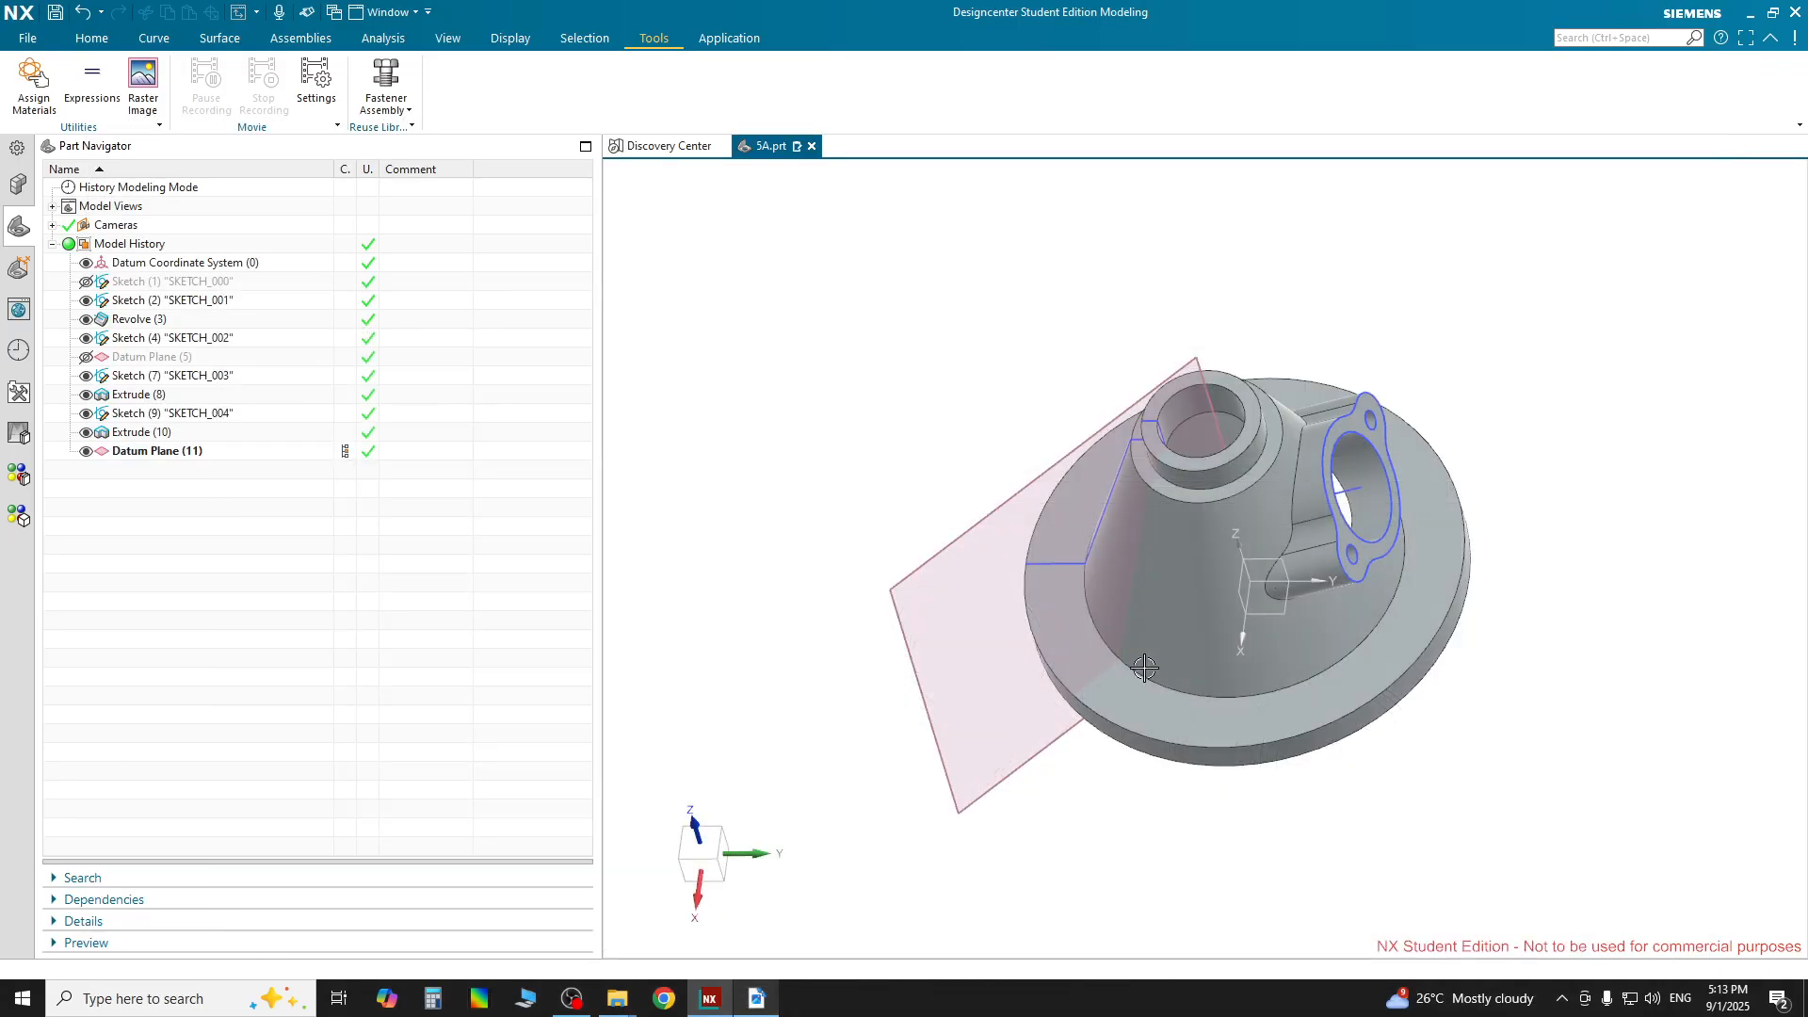
left_click(937, 561)
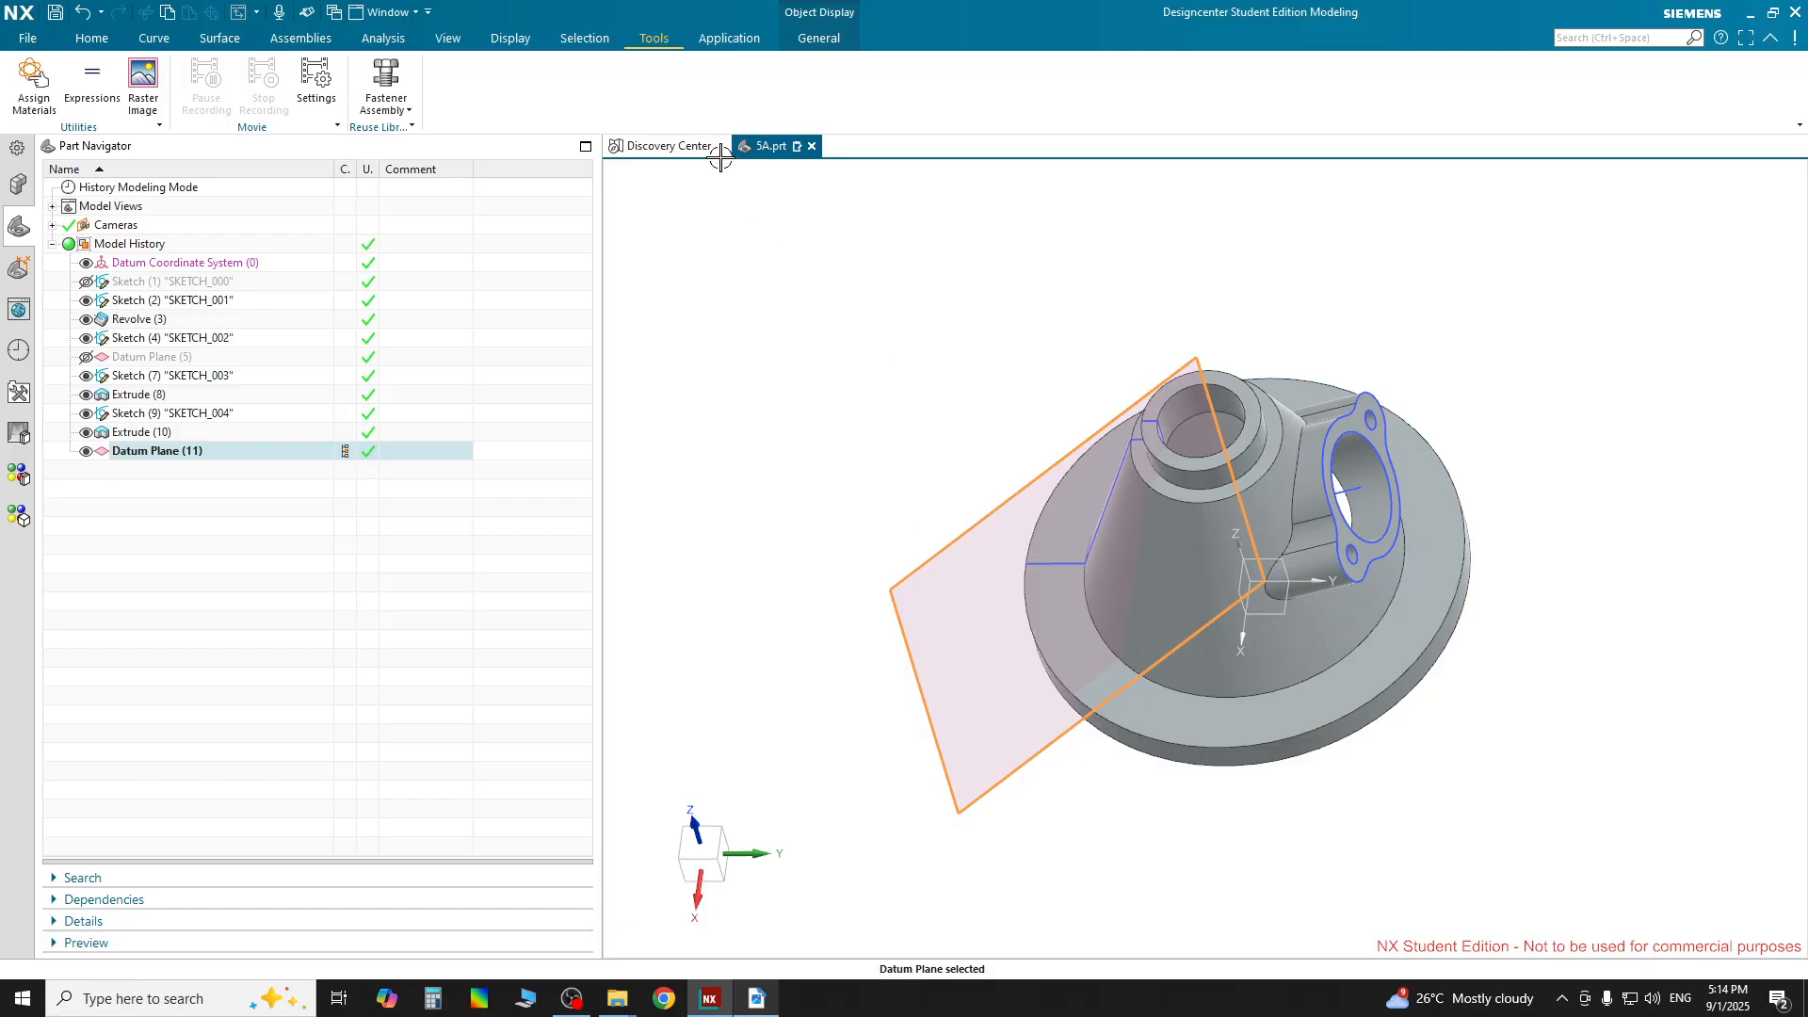
key("Escape")
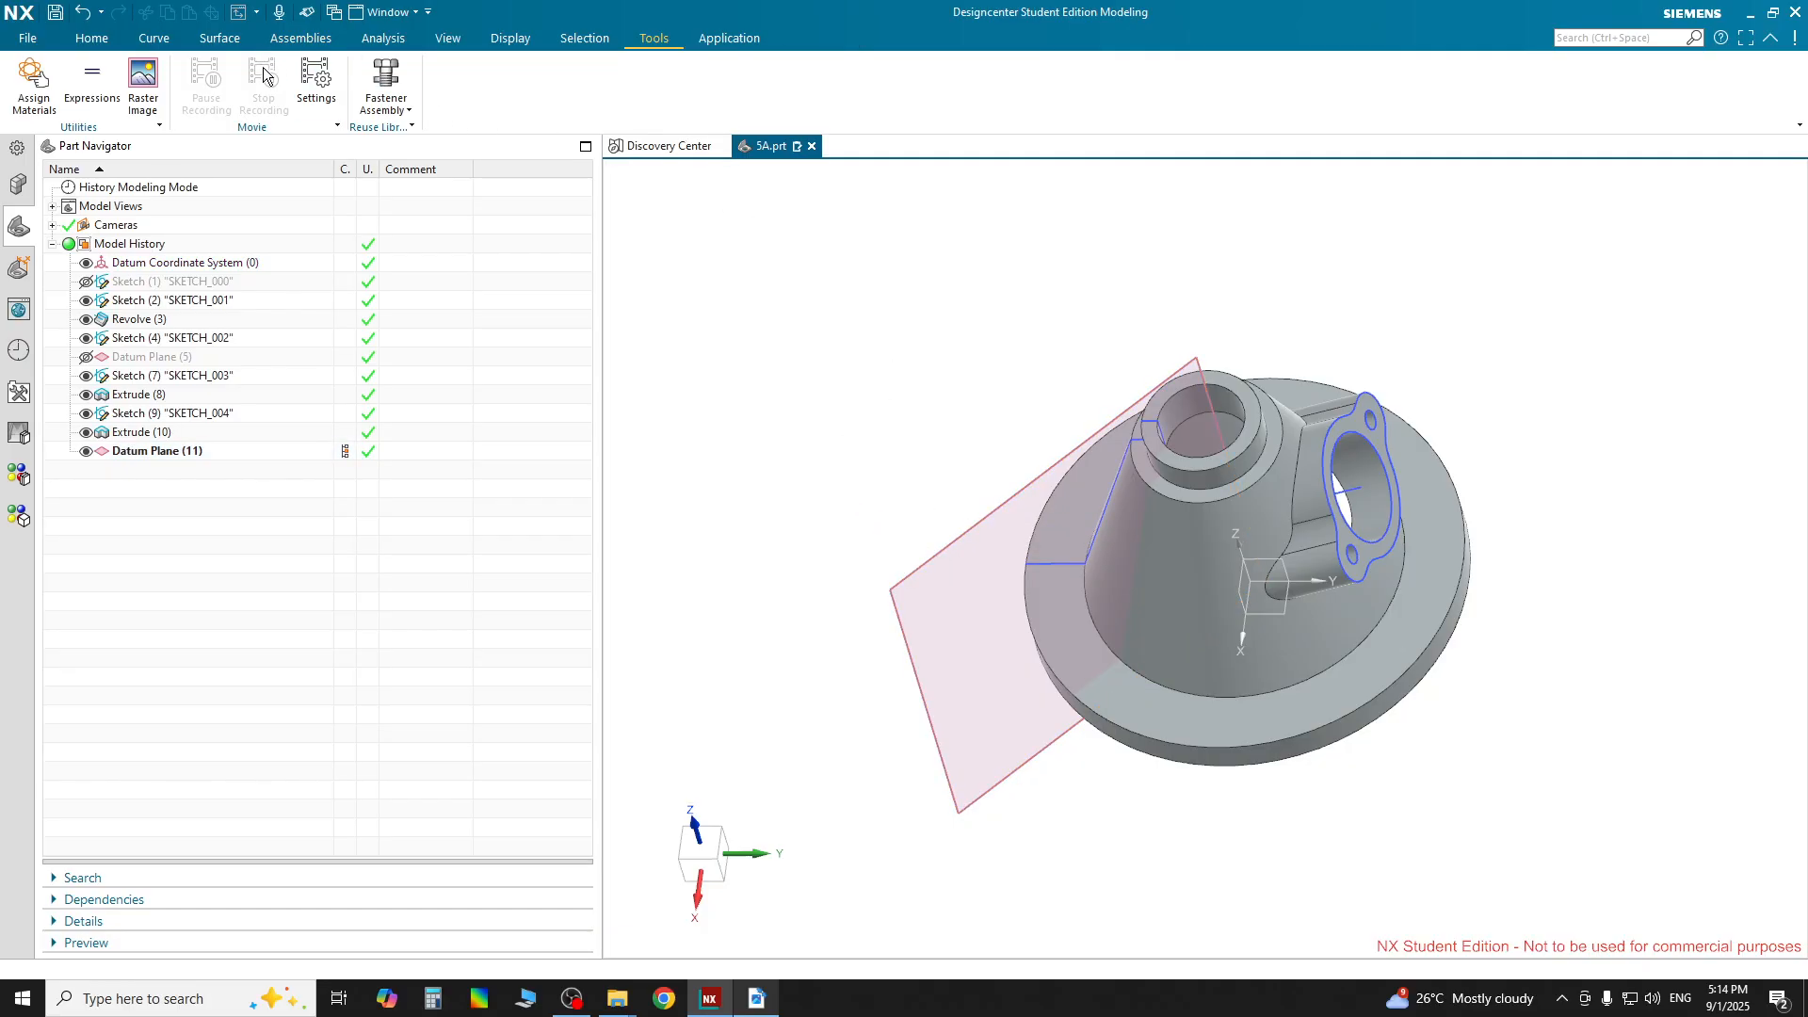
left_click(94, 38)
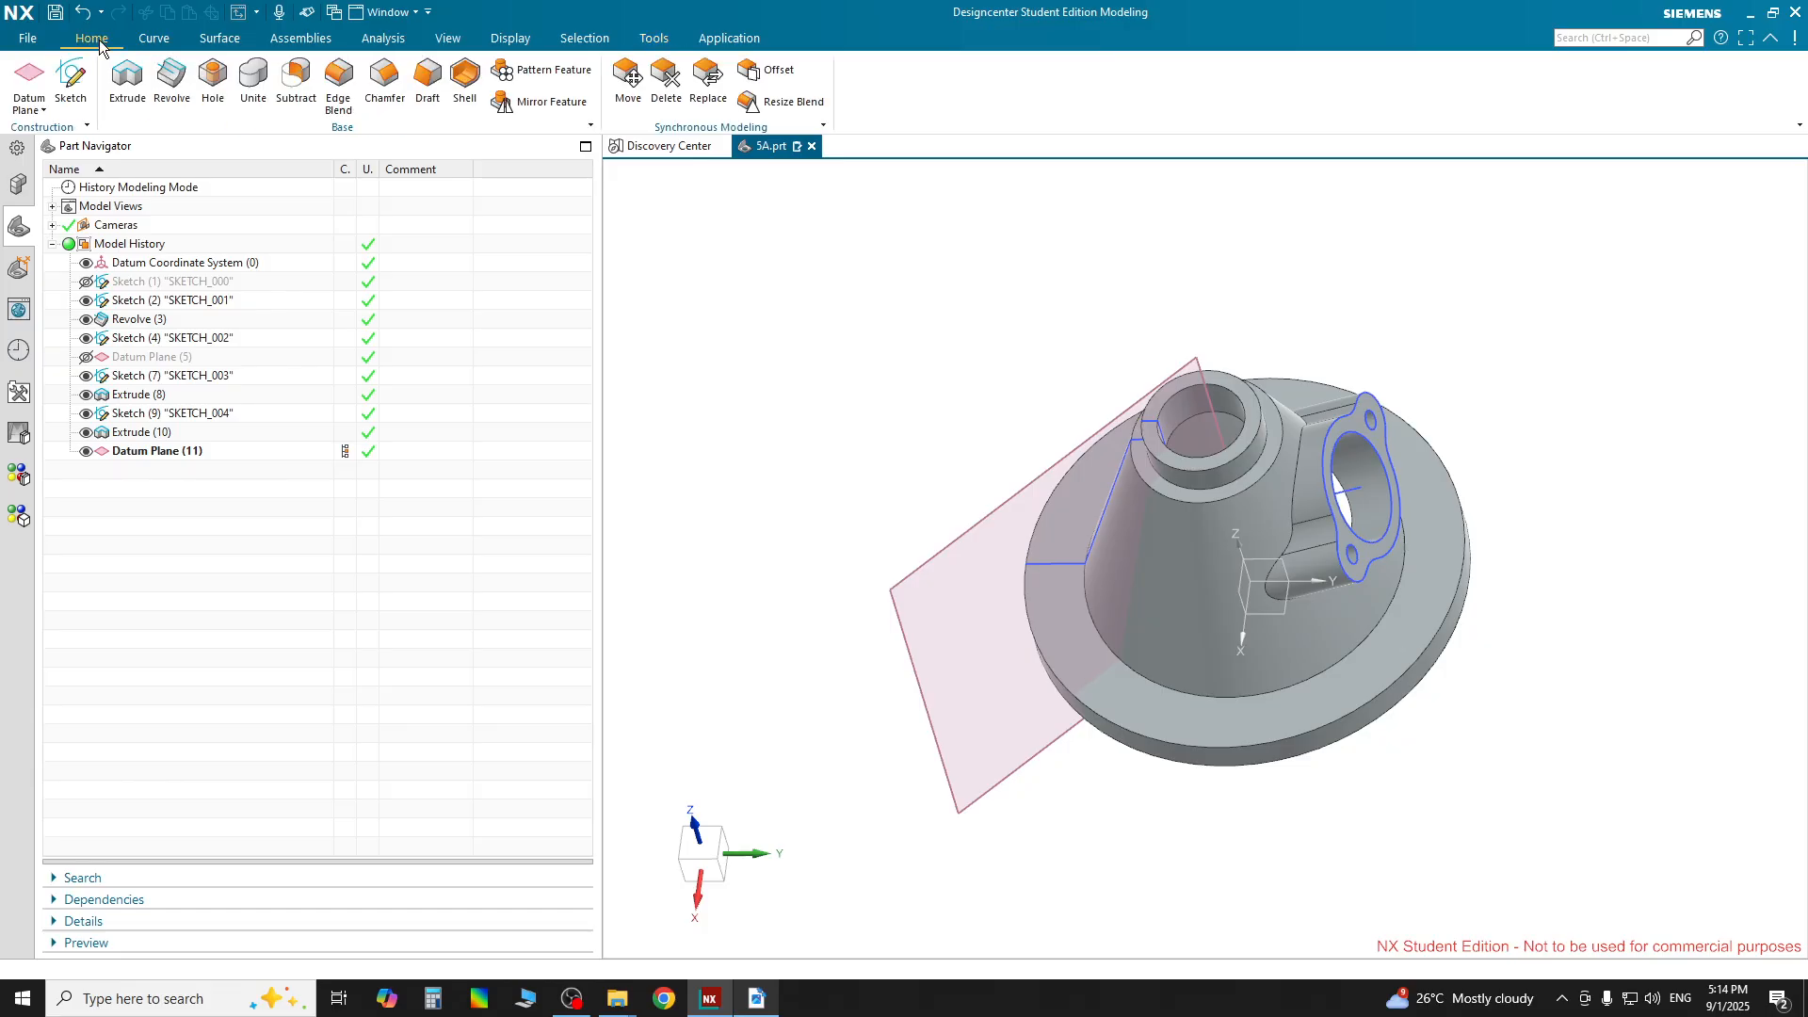
left_click(960, 536)
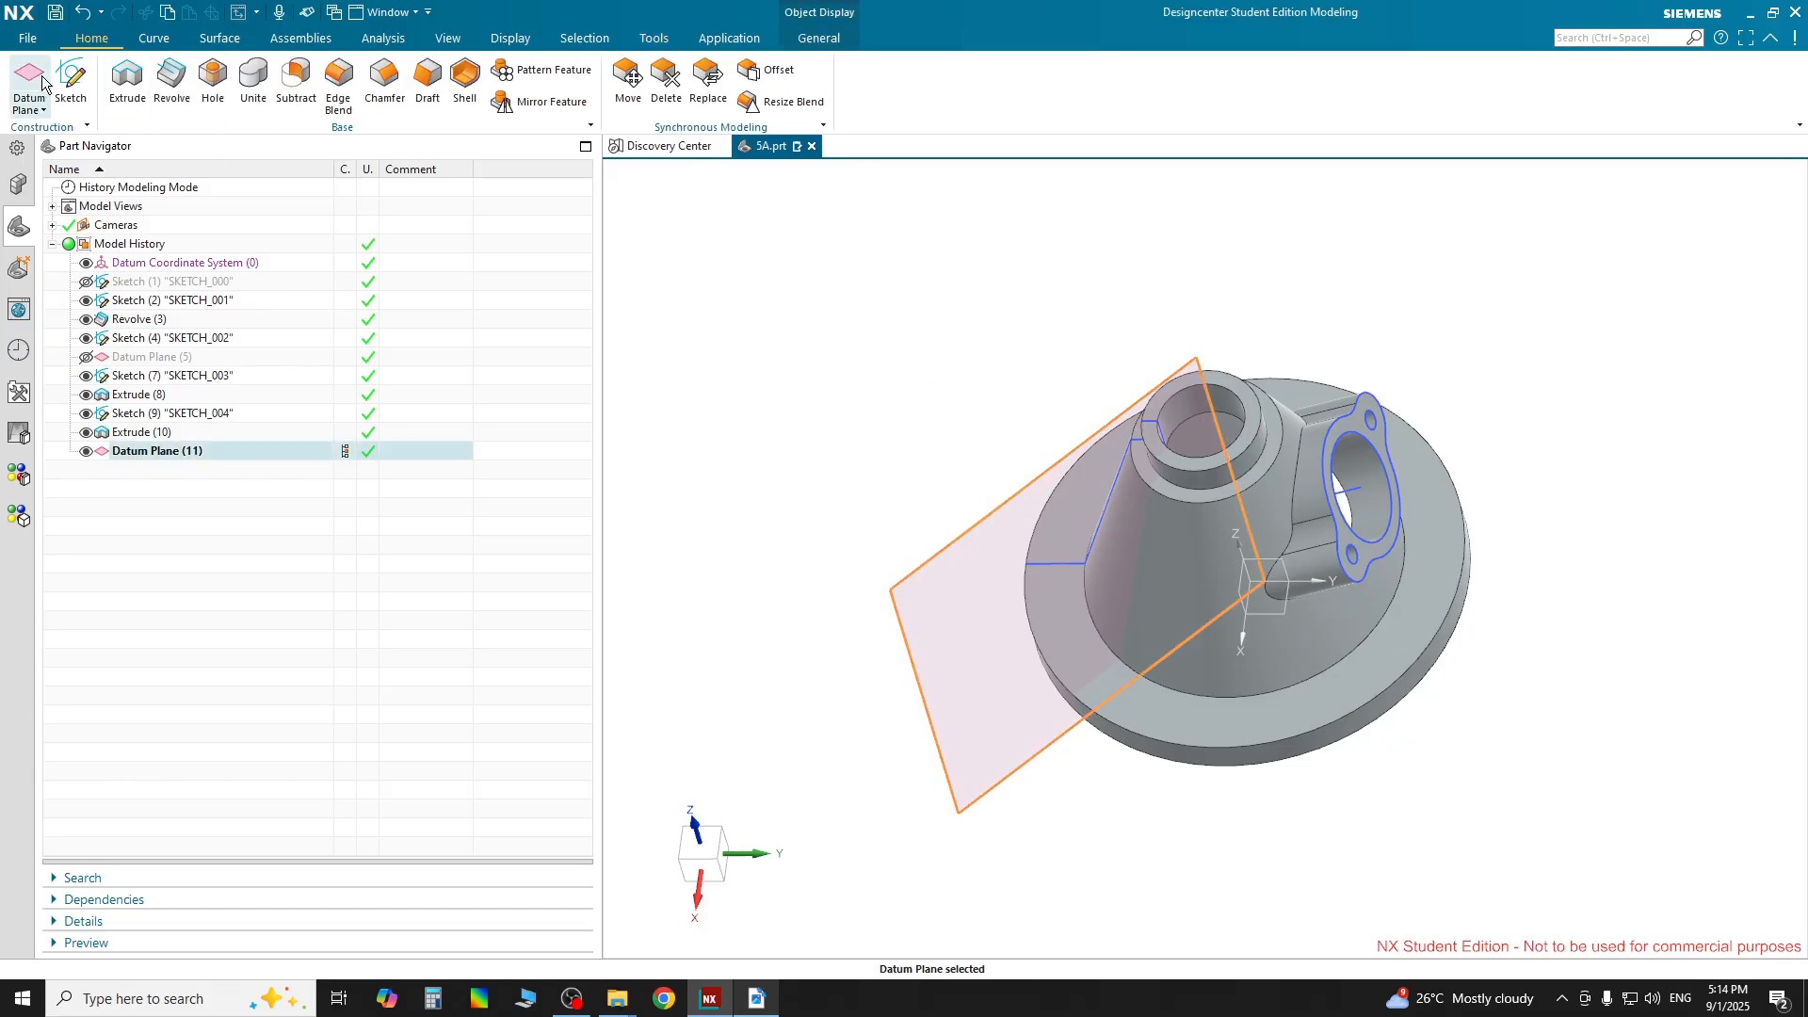
left_click(71, 80)
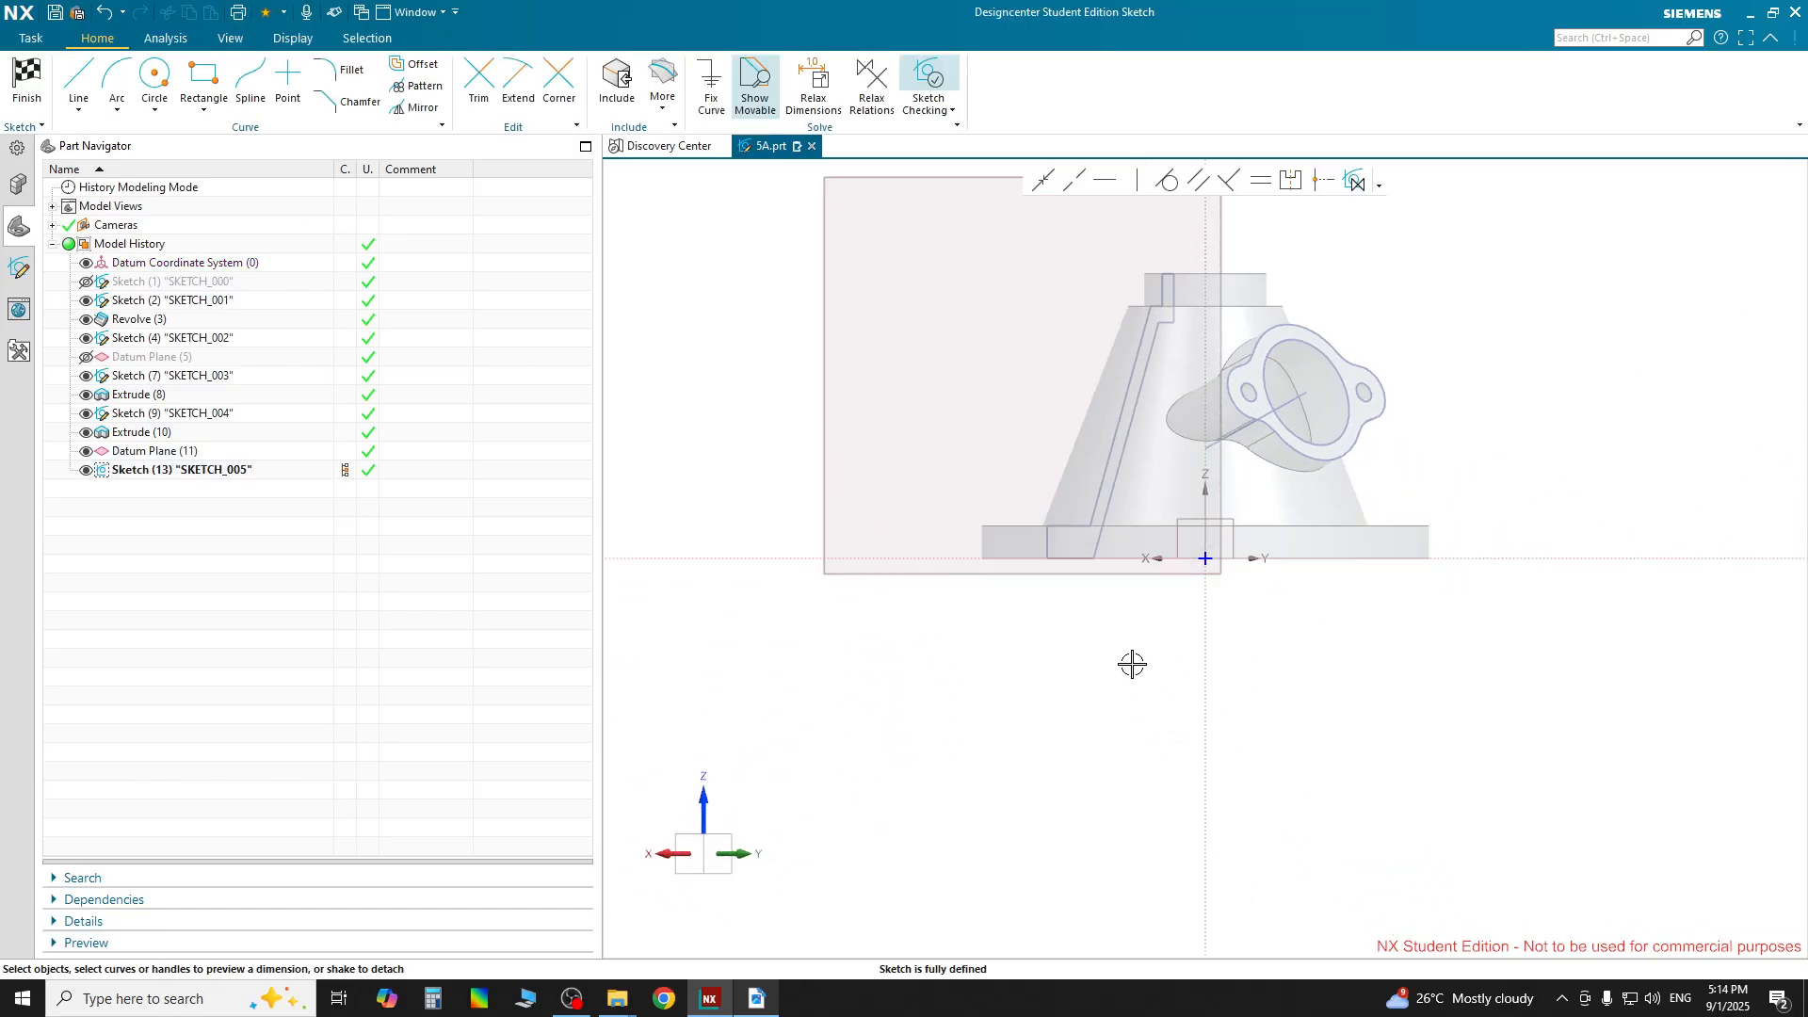
Check section BB of the exercise drawing, then sketch a slanted line about 72 mm long from above the cone's top to below the base
mouse_move(1126, 662)
middle_mouse_down("shift")
mouse_move(1158, 819)
mouse_move(1219, 839)
middle_mouse_up("shift")
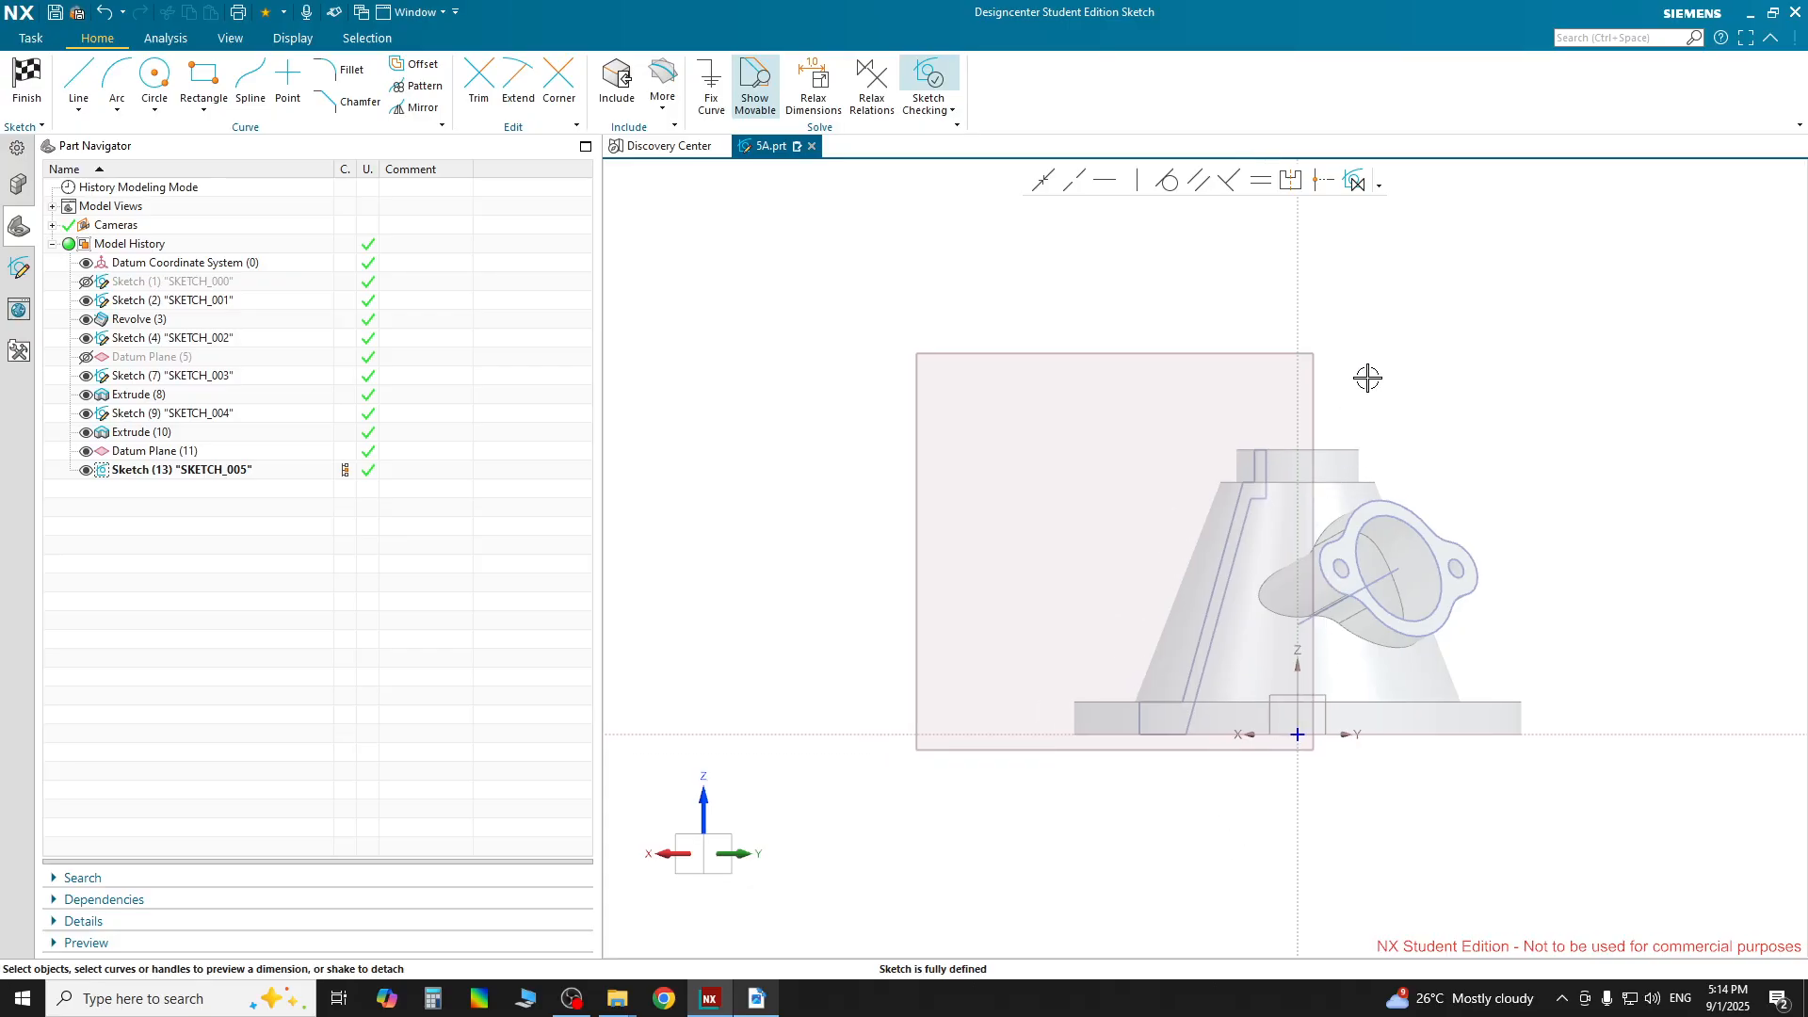
left_click(757, 998)
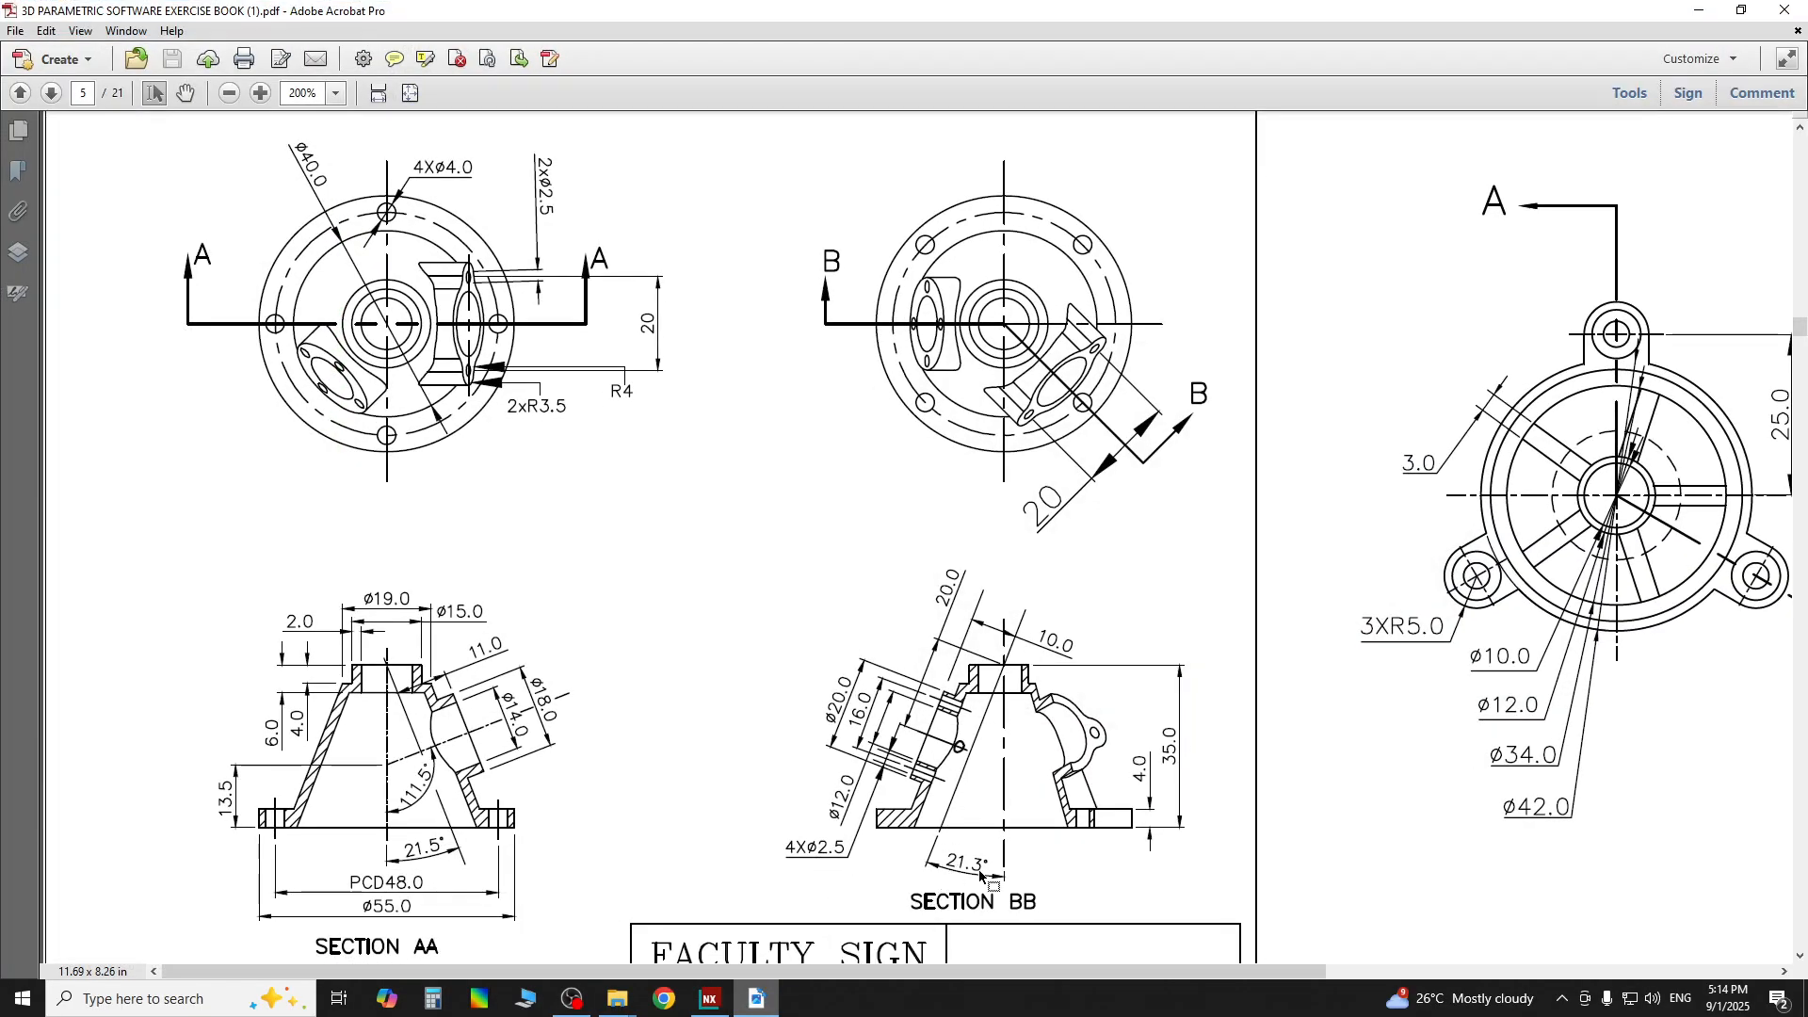
key("alt+Tab")
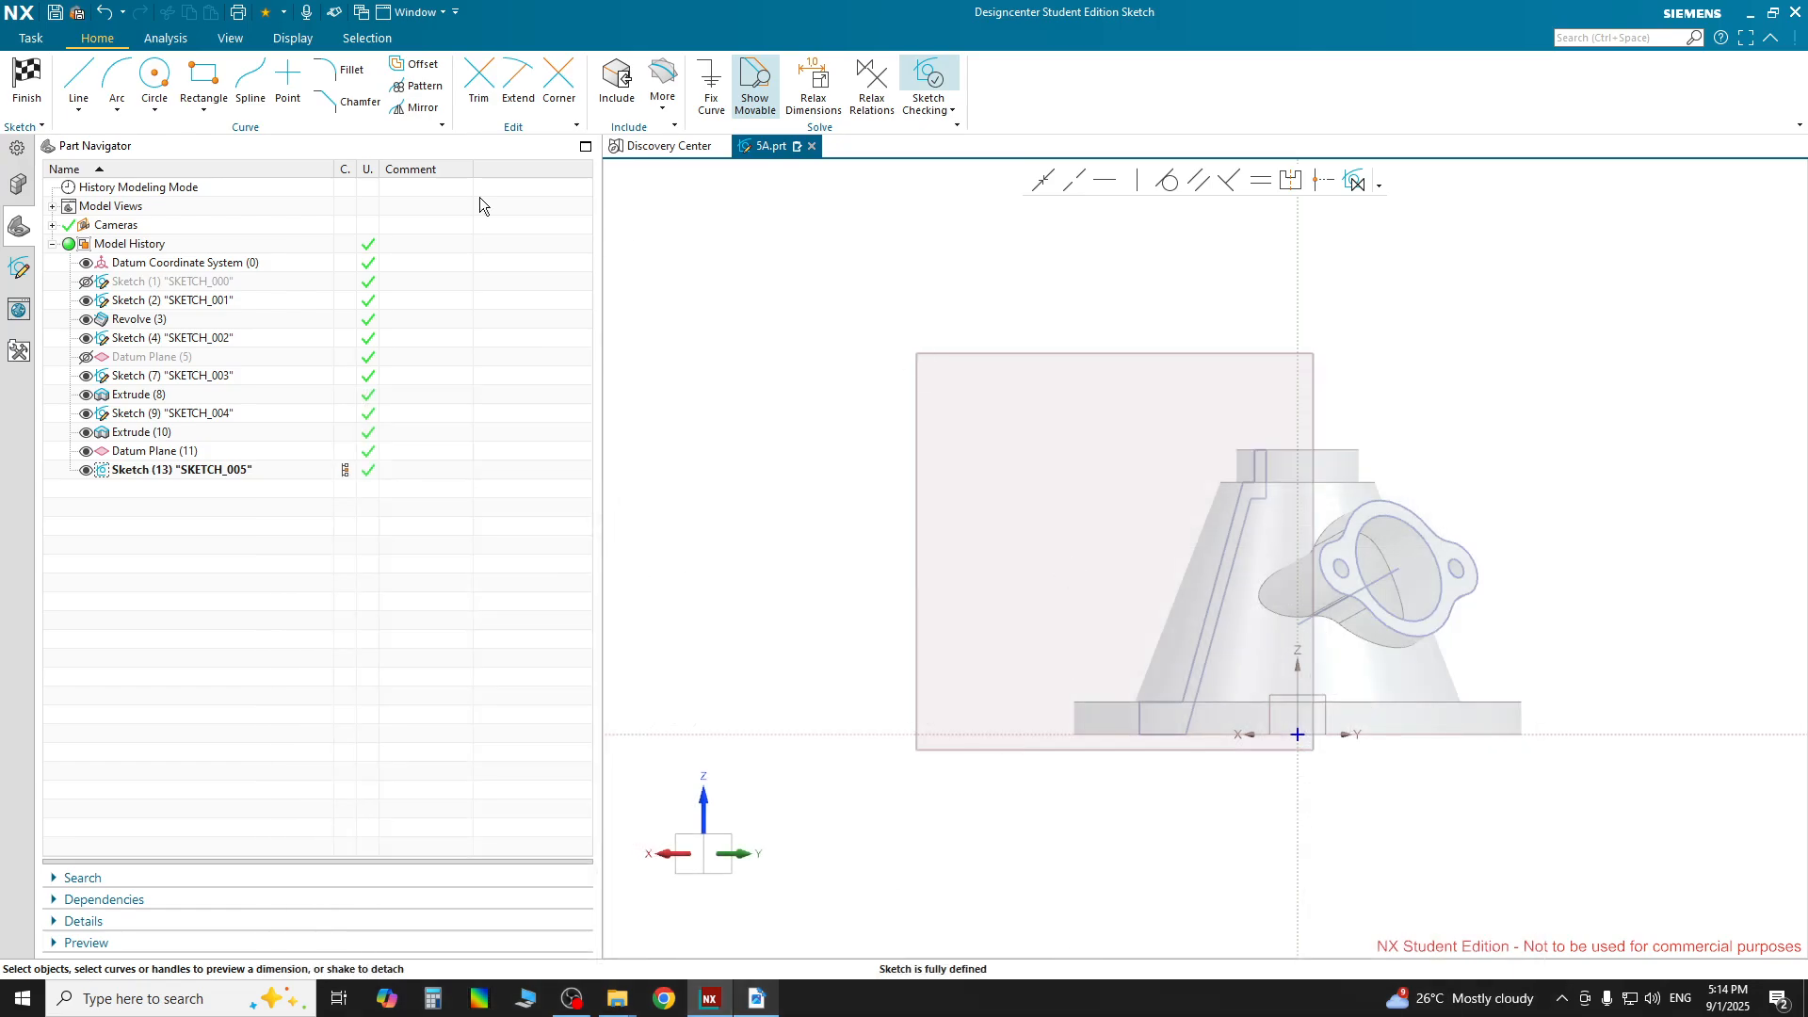
left_click(78, 80)
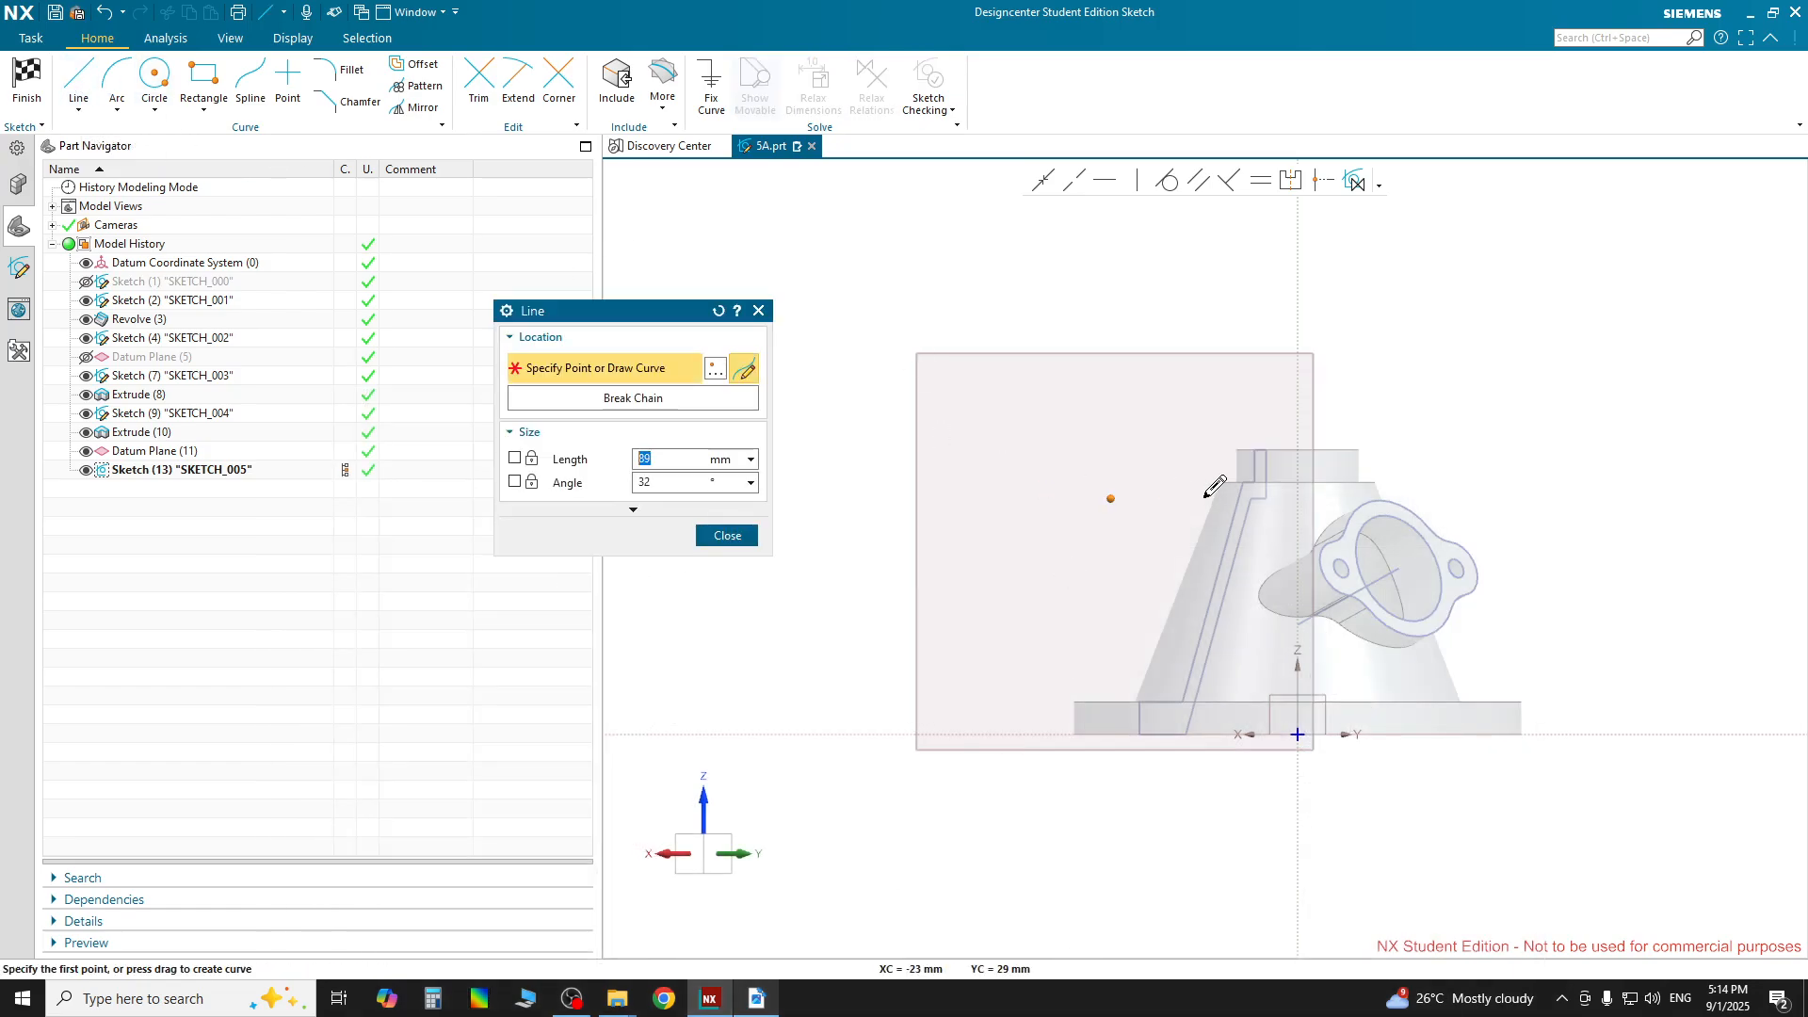
left_click(1319, 354)
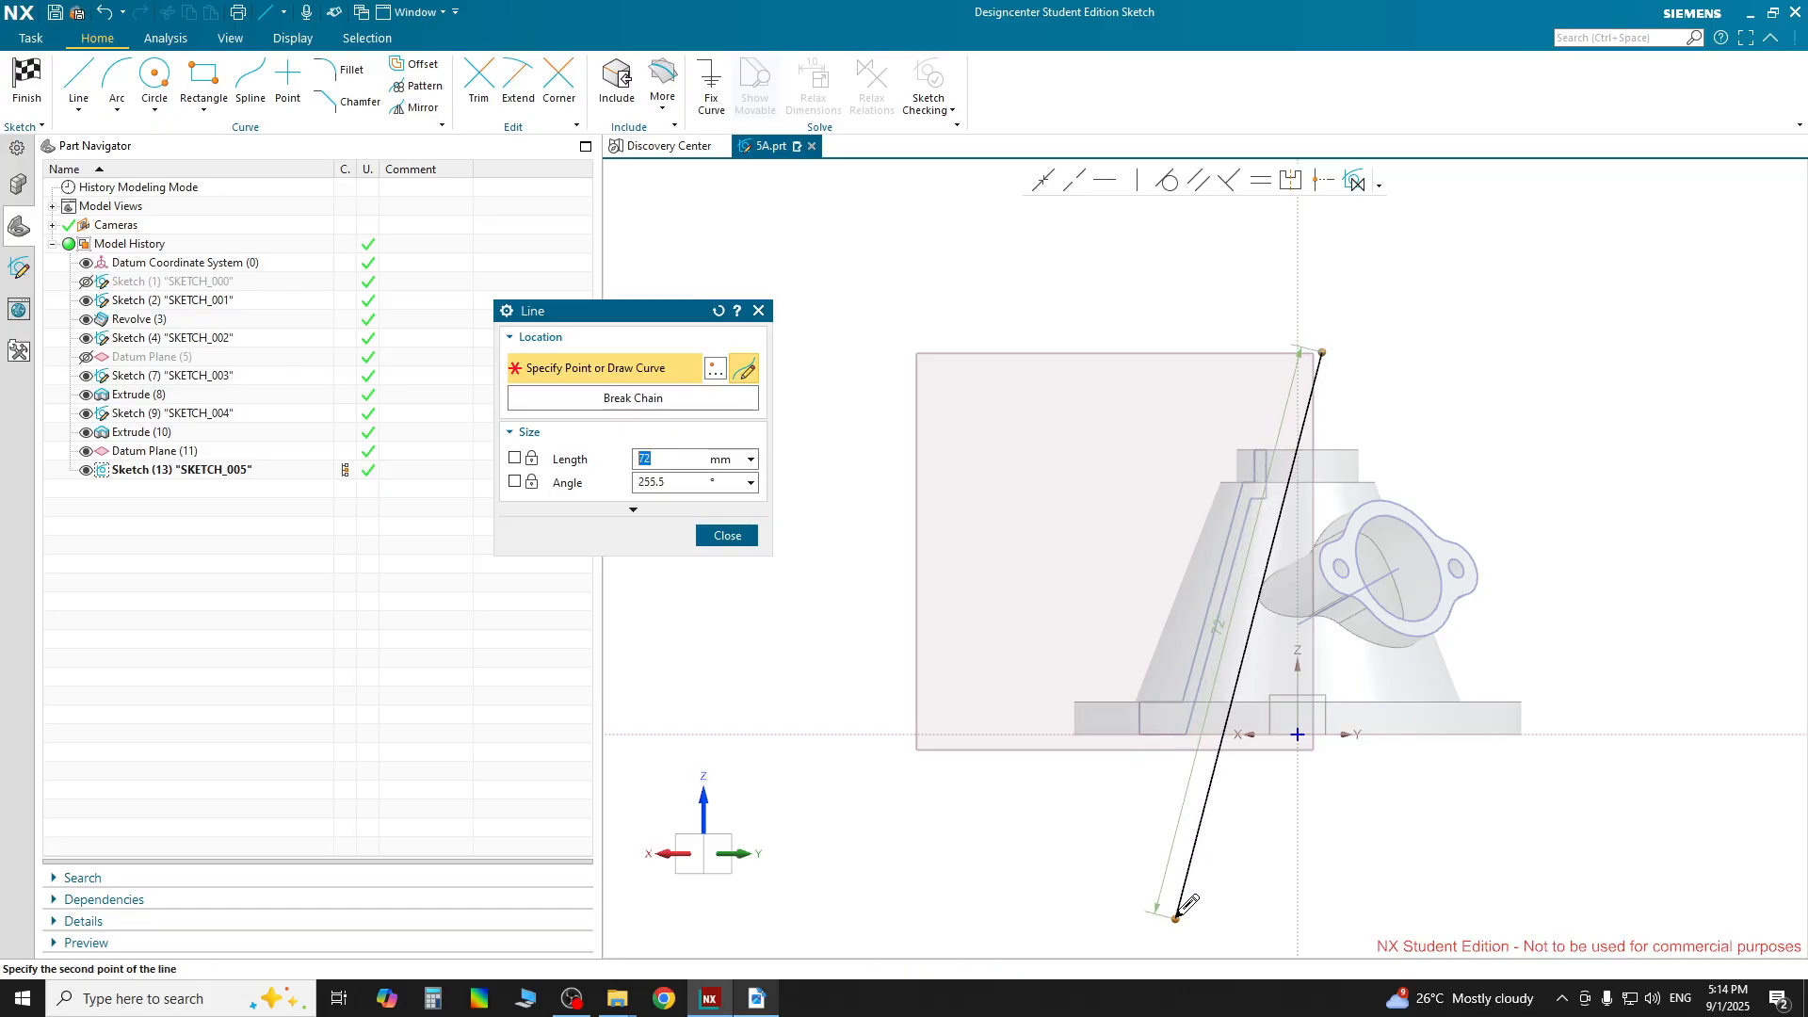
left_click(1175, 918)
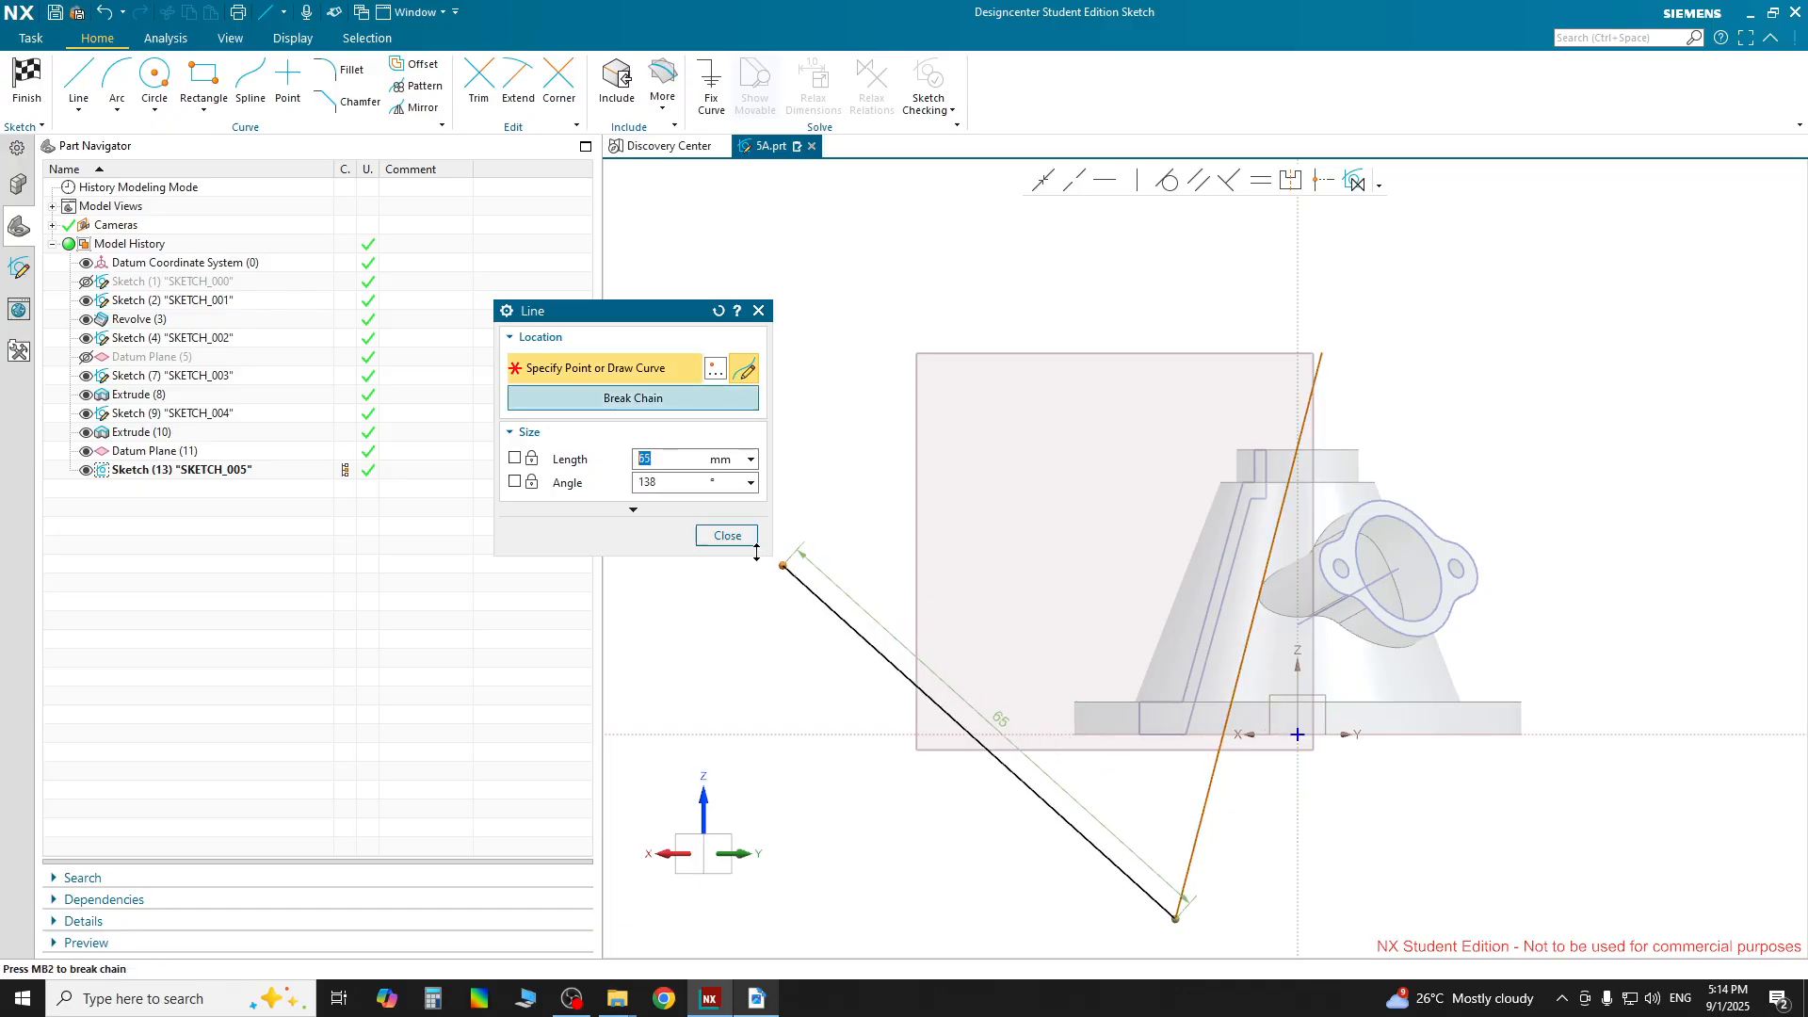
End the Line command, check the exercise drawing in Acrobat, and back in NX make the slanted line's upper endpoint coincident with the vertical axis
left_click(727, 535)
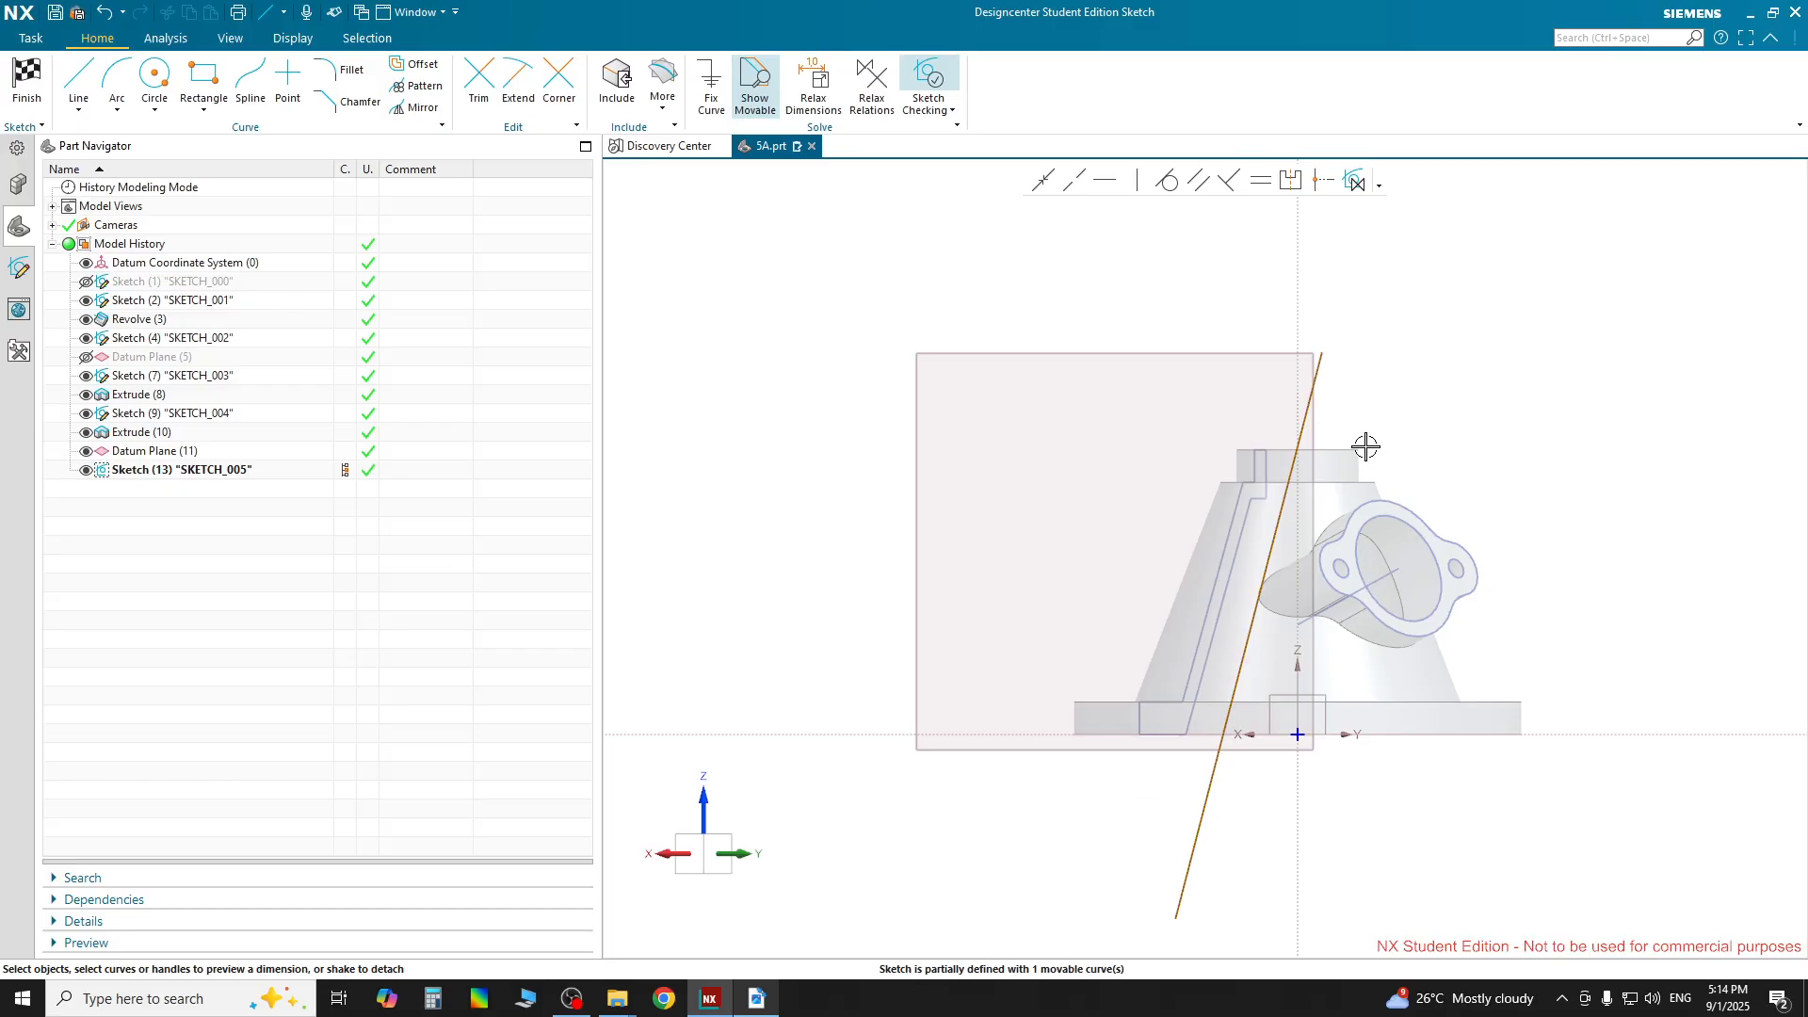
left_click(1281, 509)
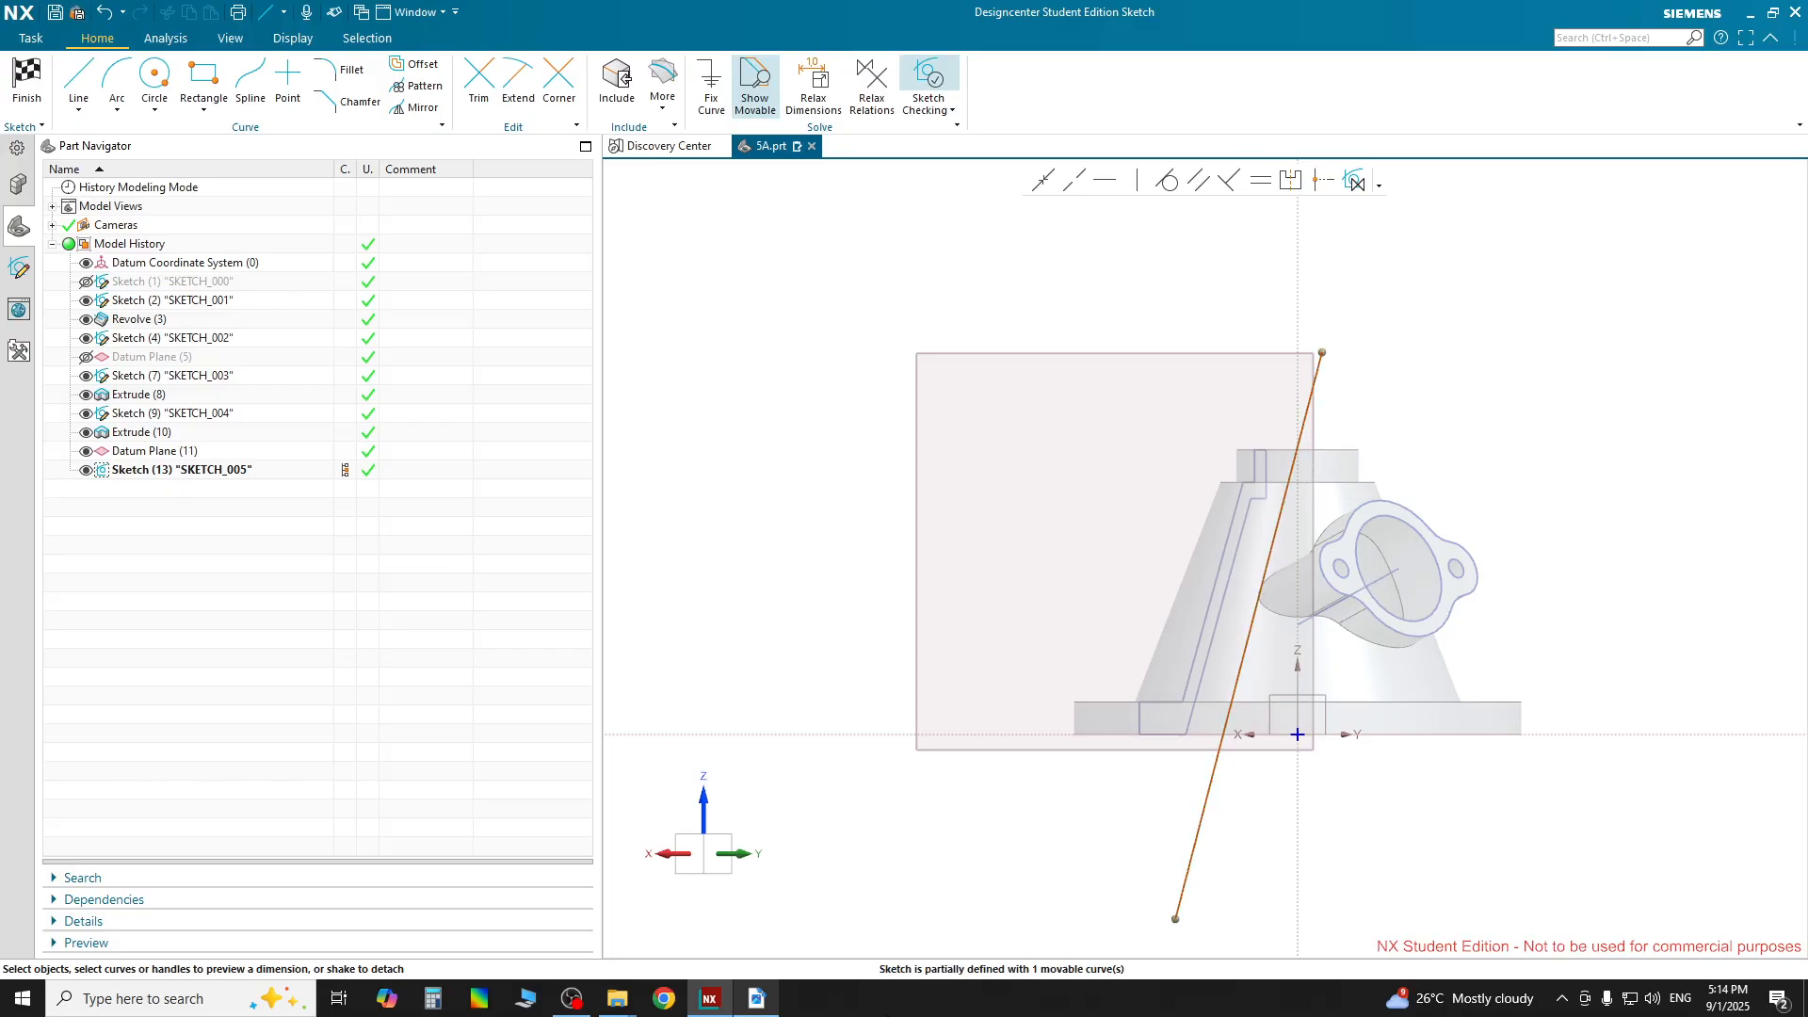
left_click(758, 998)
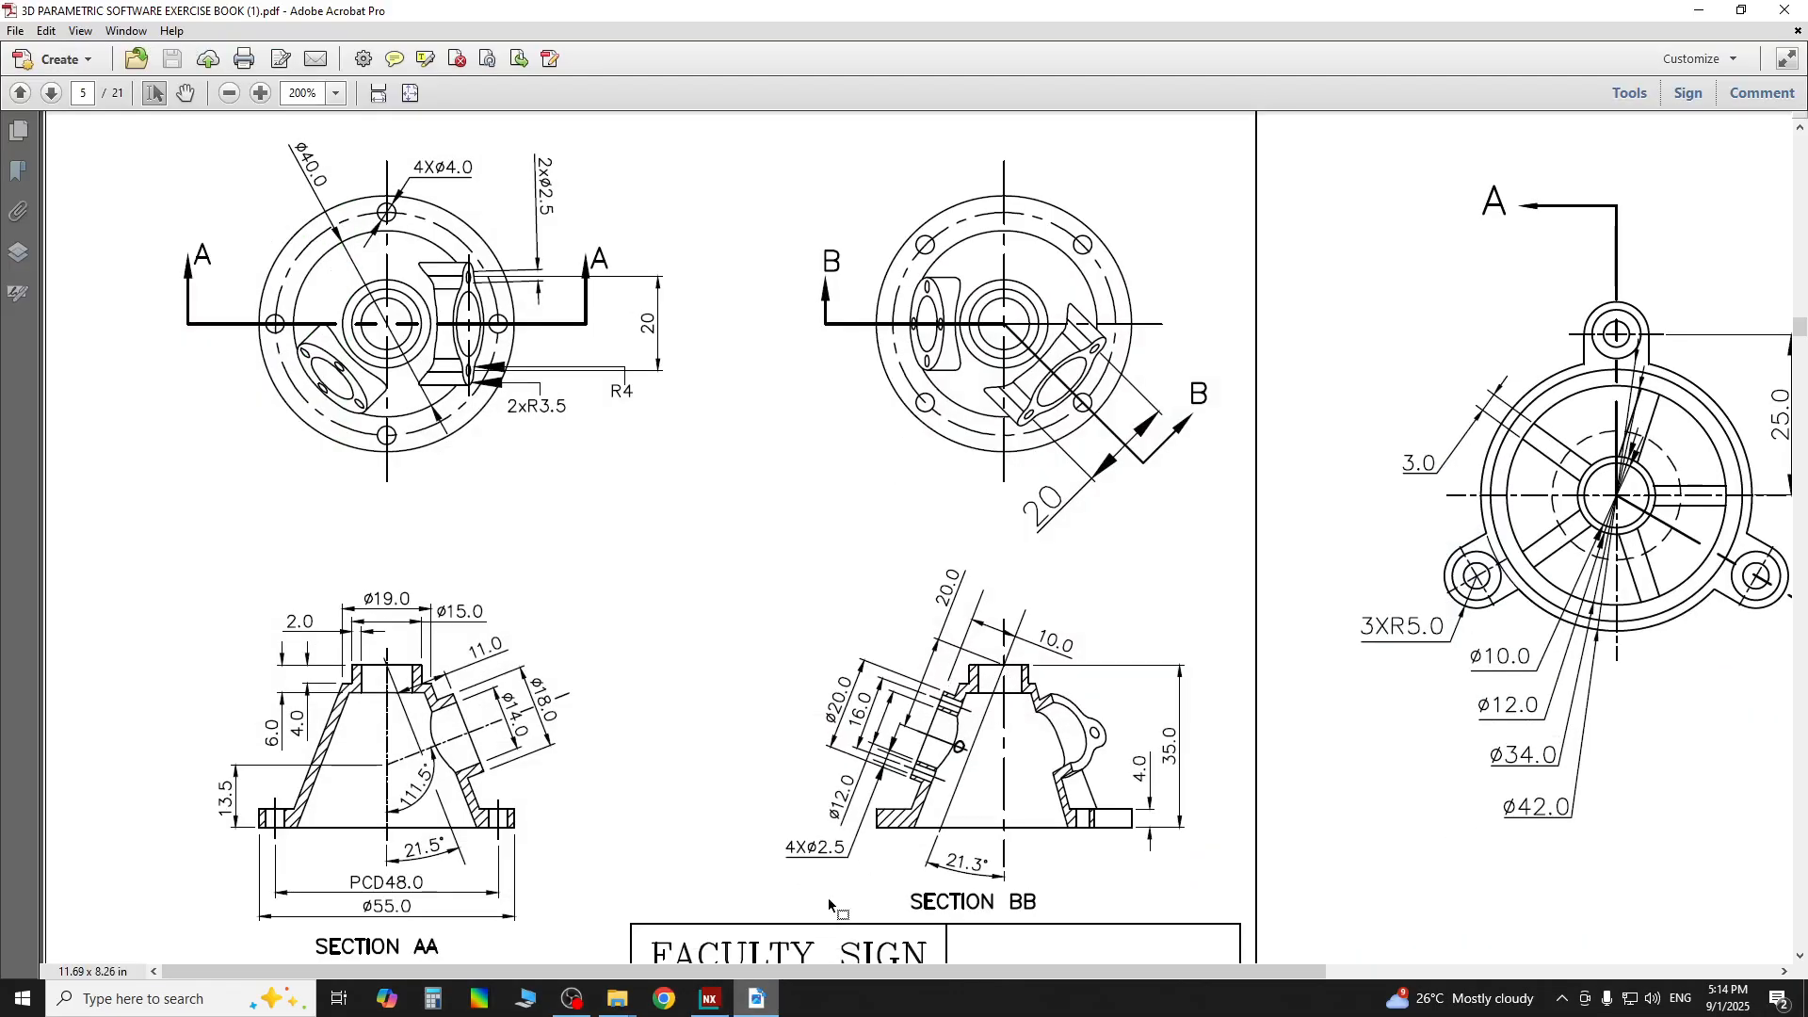
left_click(710, 998)
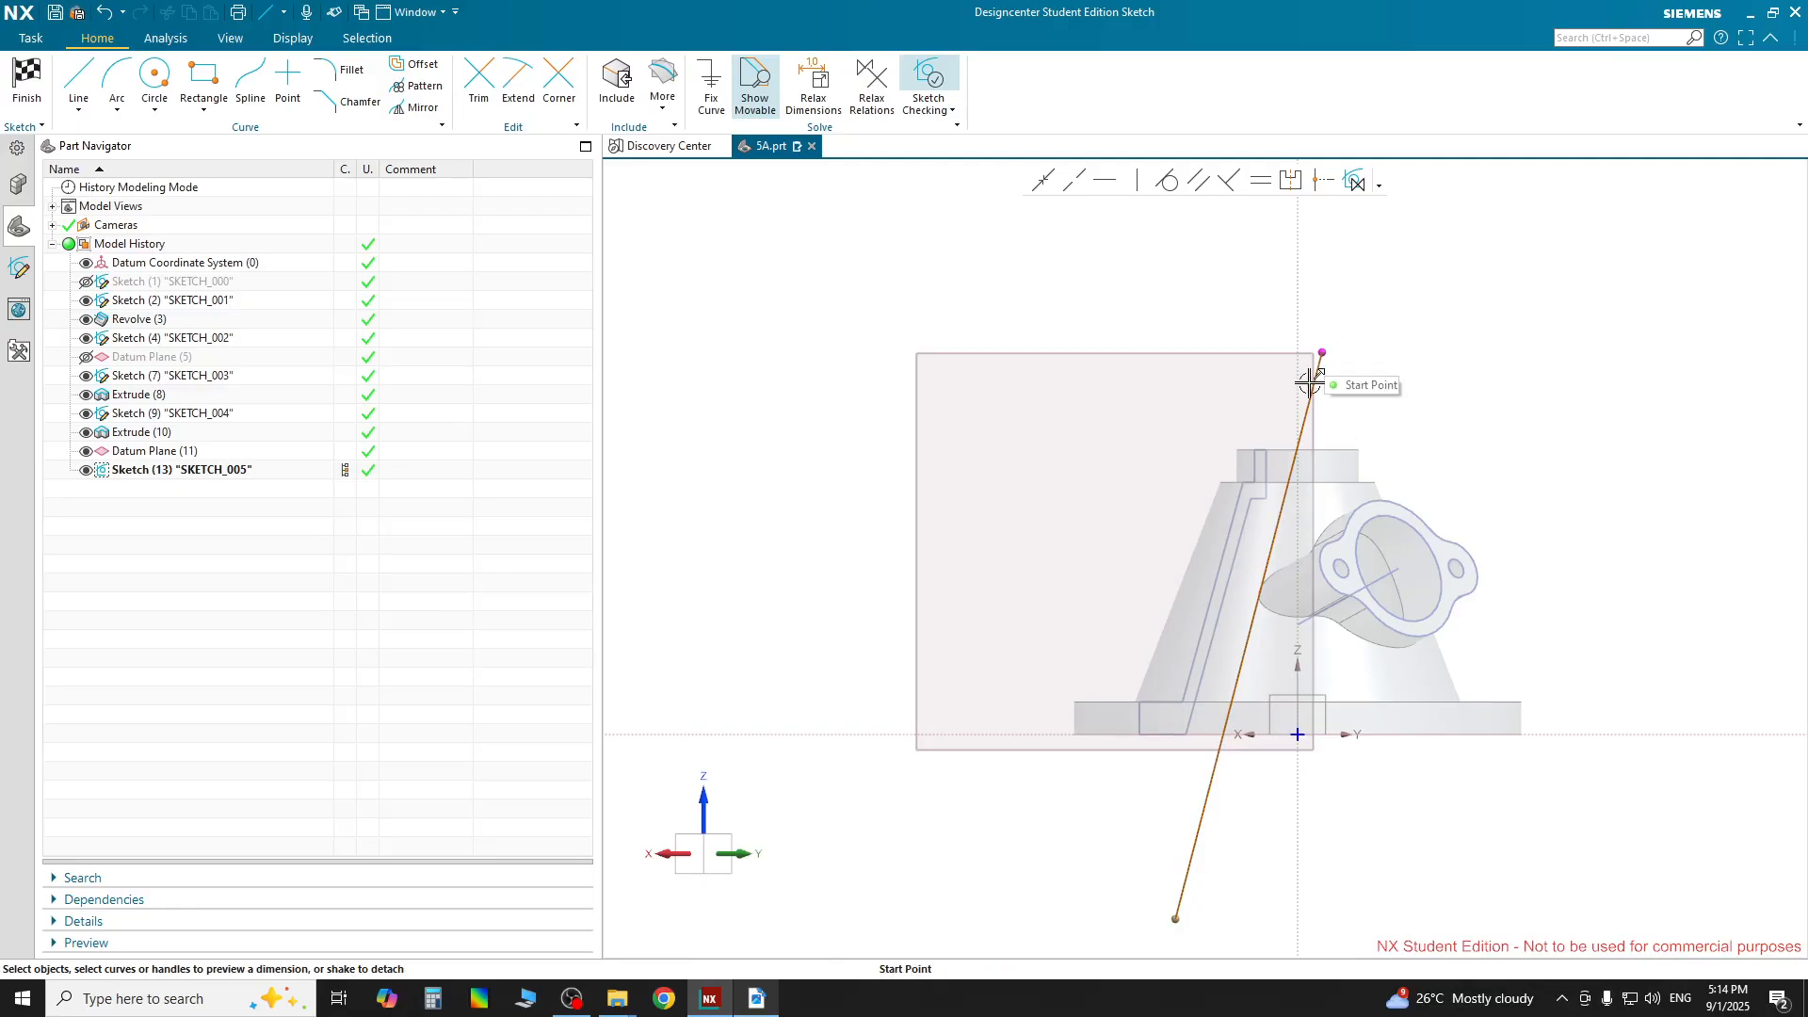
left_click(1322, 354)
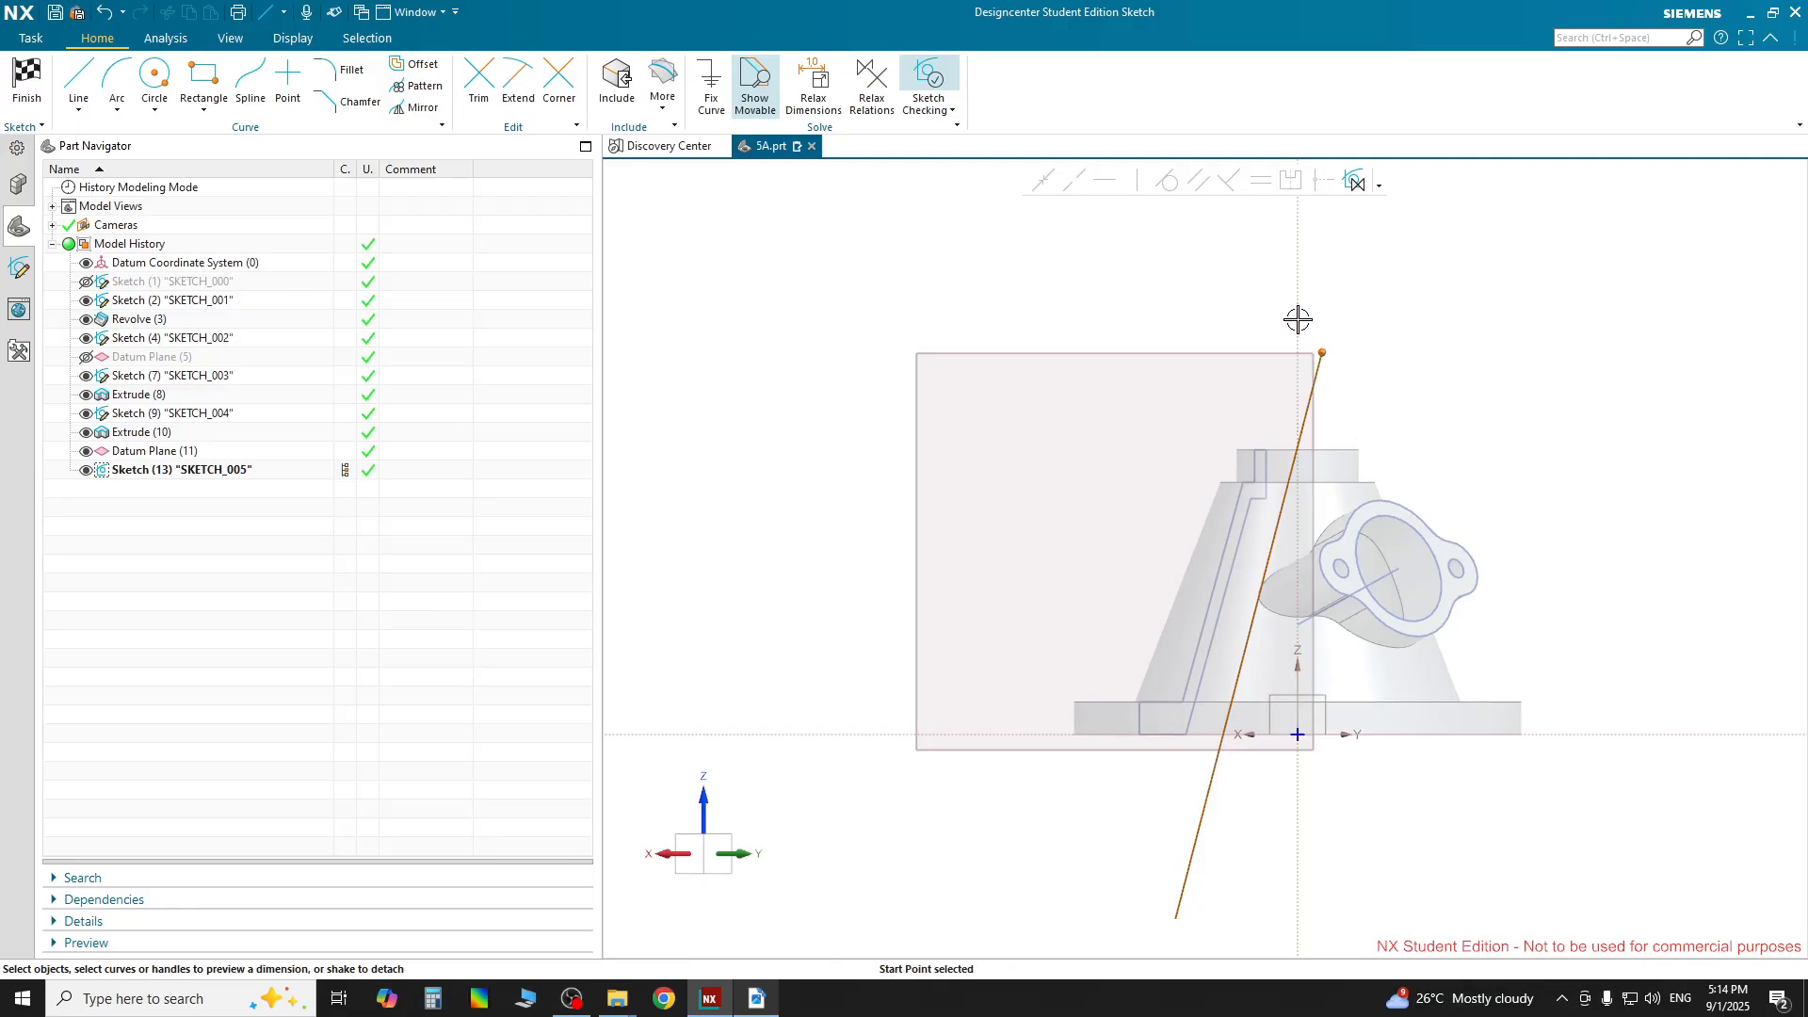
left_click(1299, 317)
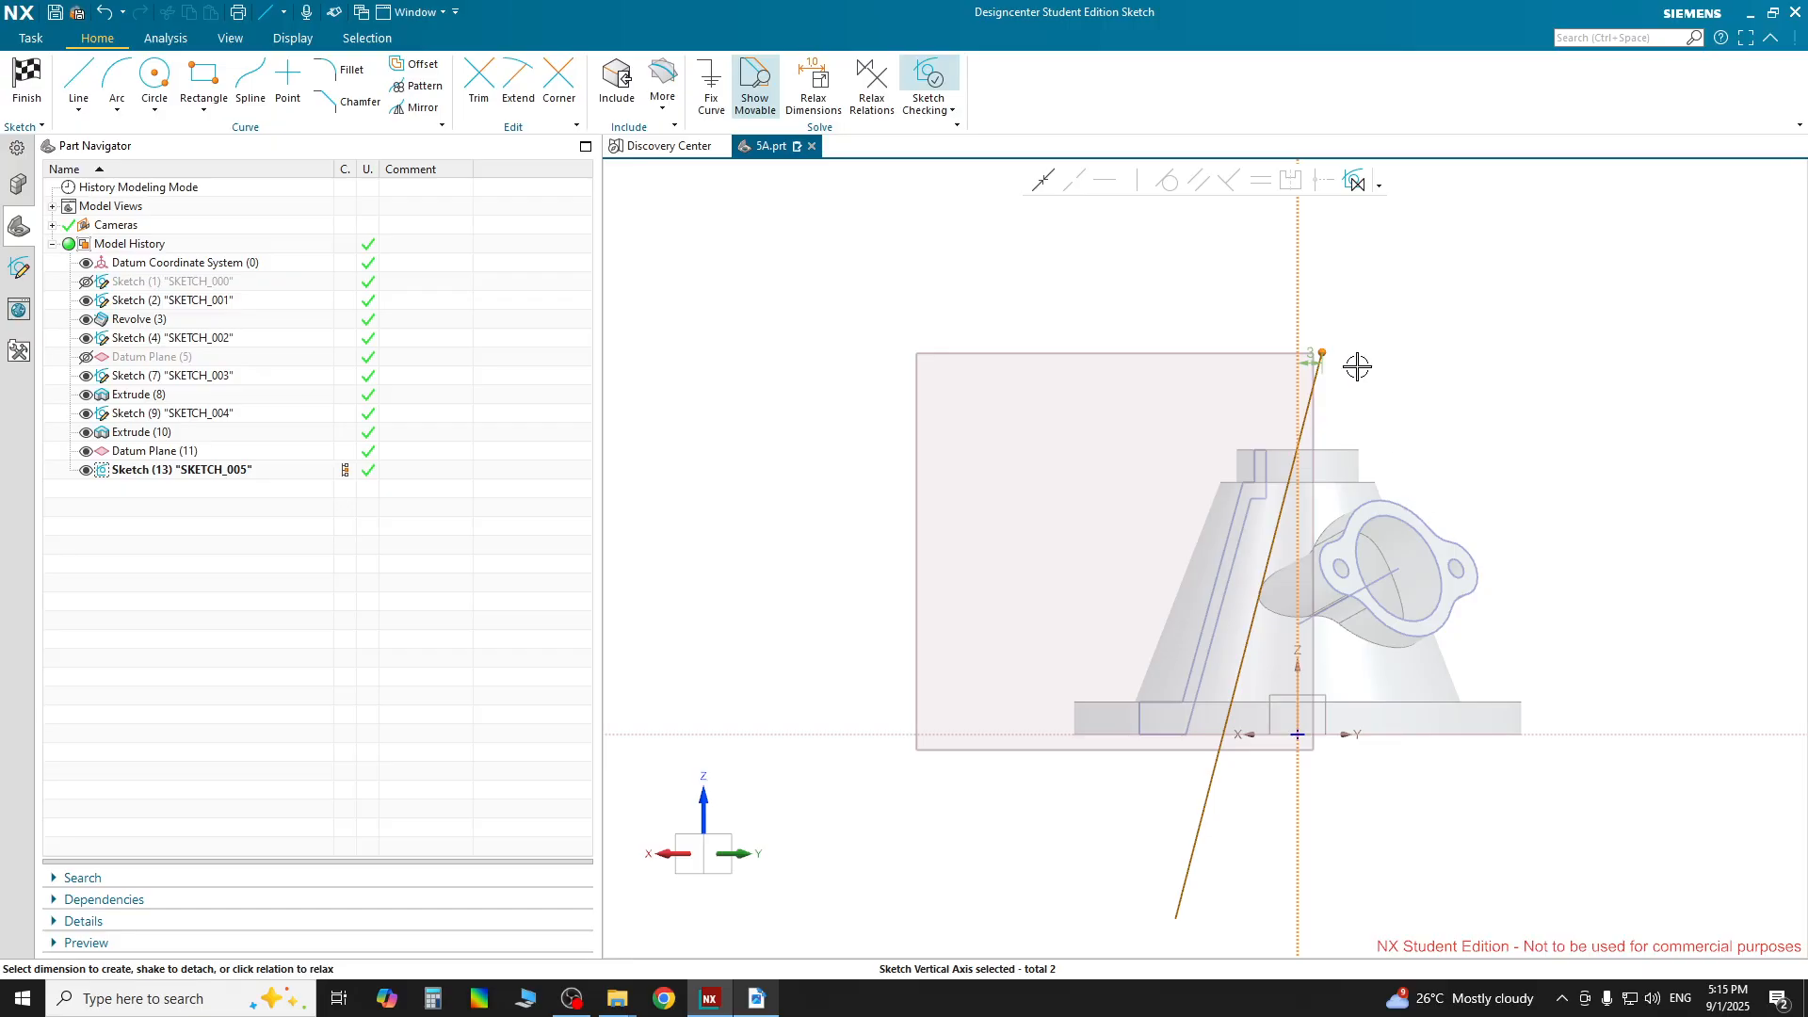
left_click(1044, 192)
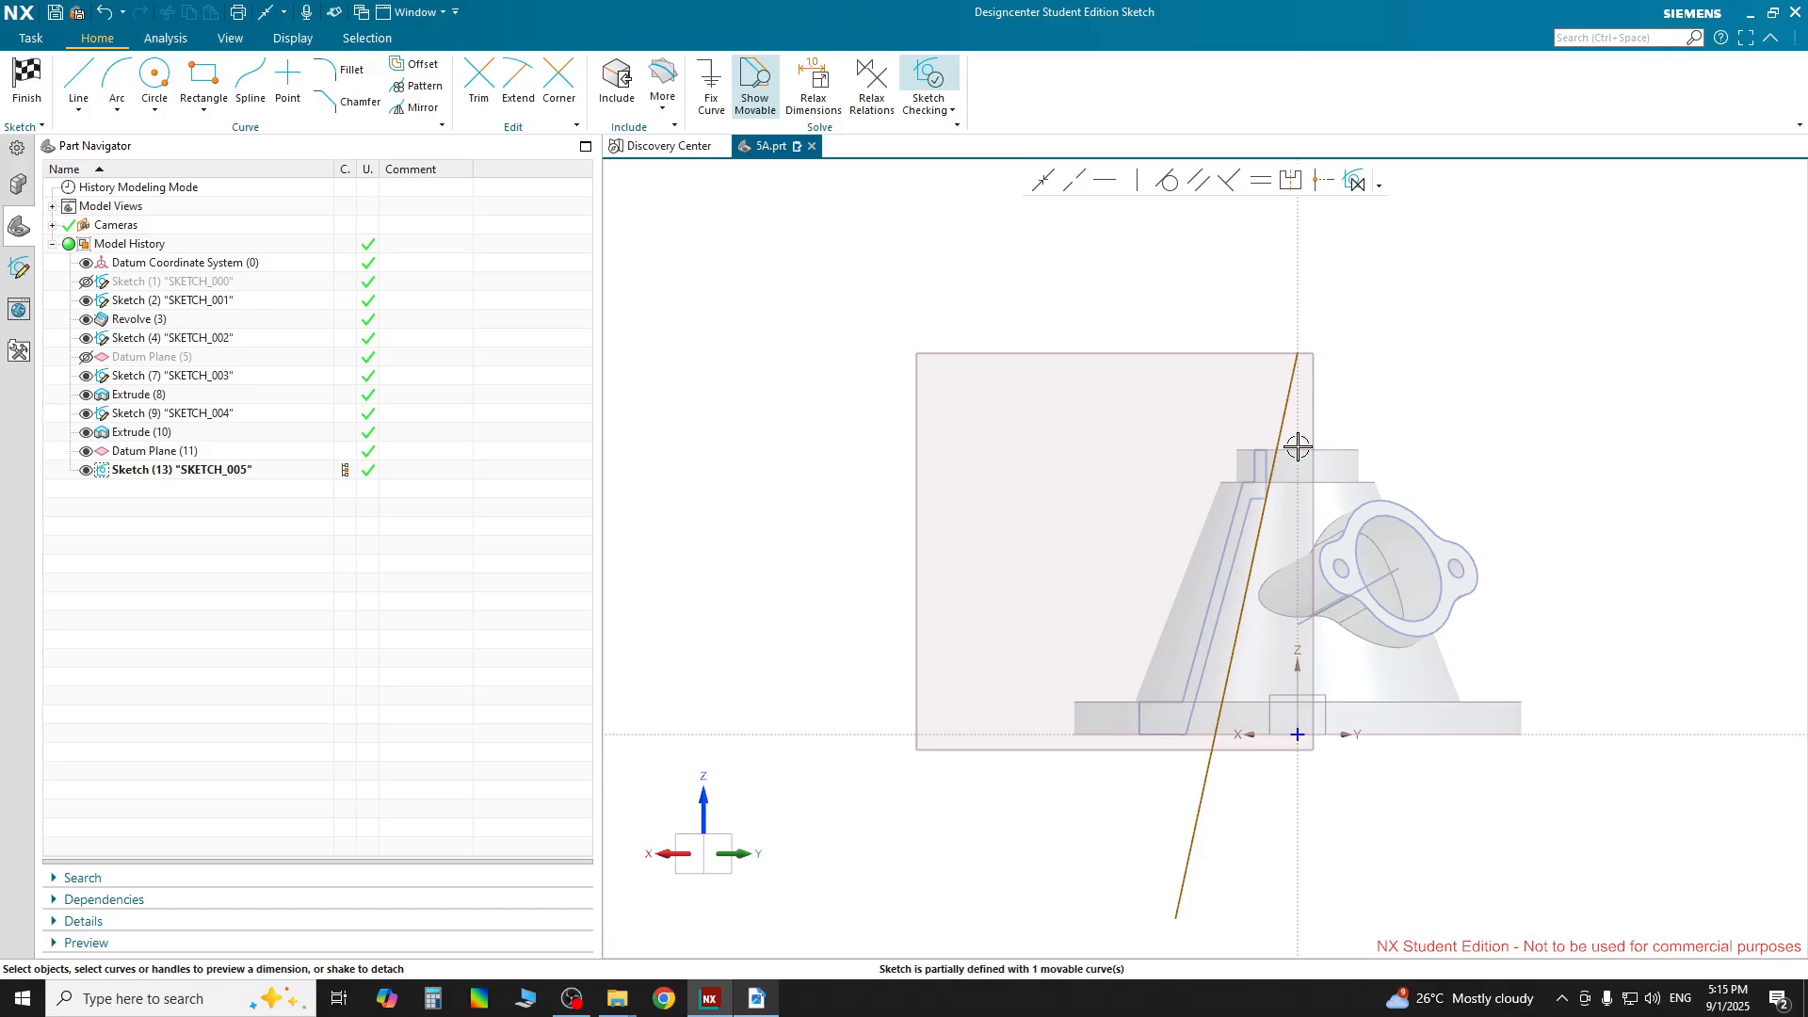
Try to project the top edges of the cone's collar into the sketch with Project Curve, and undo the projection
scroll(1309, 454, "up", 5)
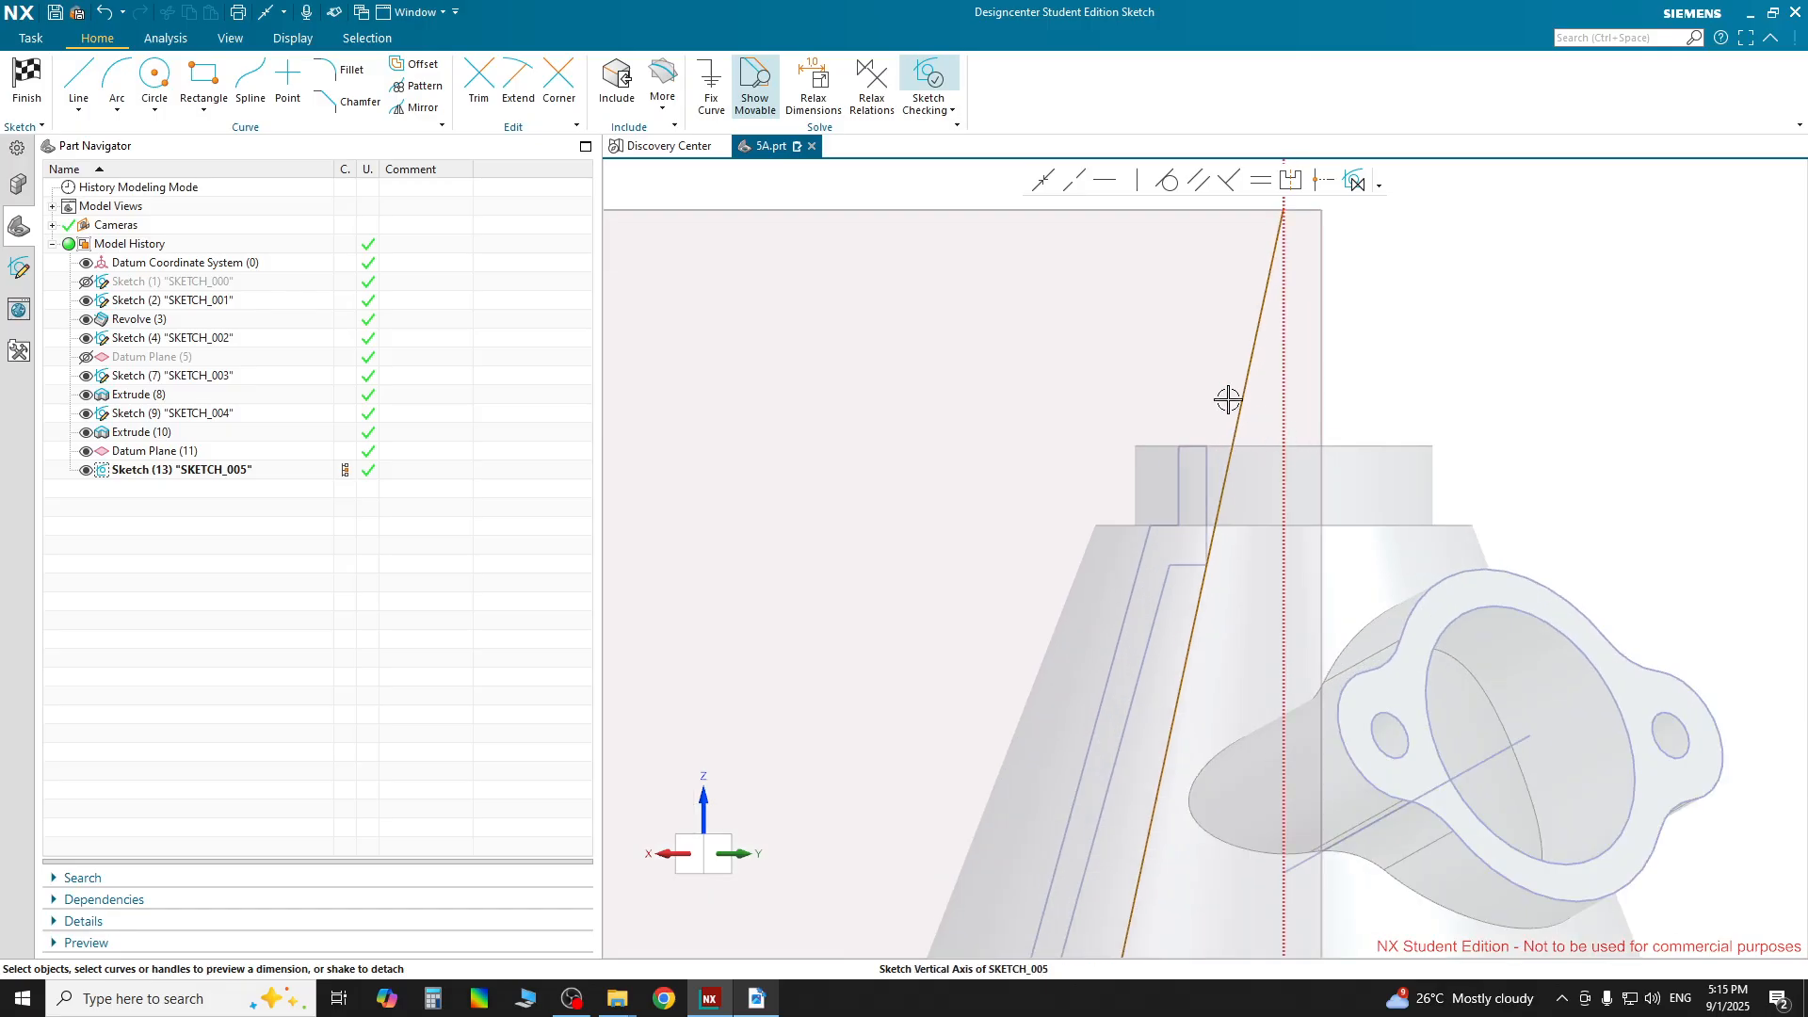
left_click(665, 94)
left_click(692, 148)
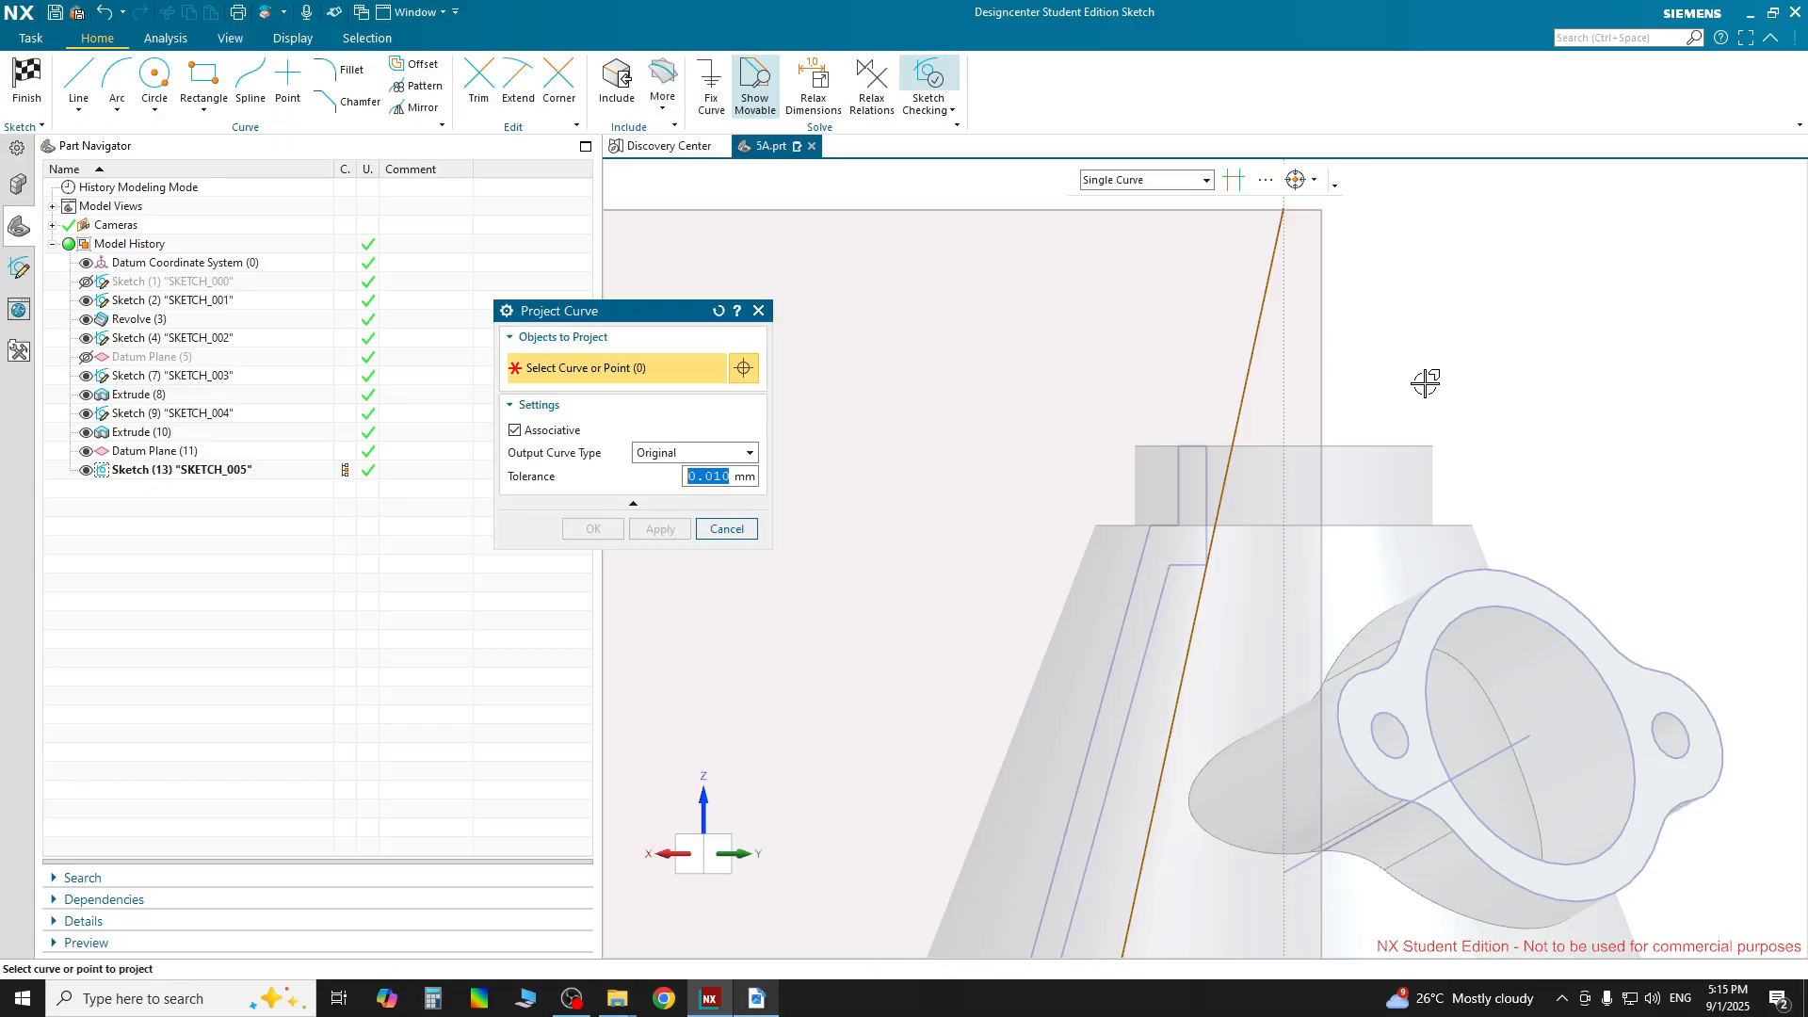
left_click_drag(1520, 468, 1522, 469)
left_click(664, 529)
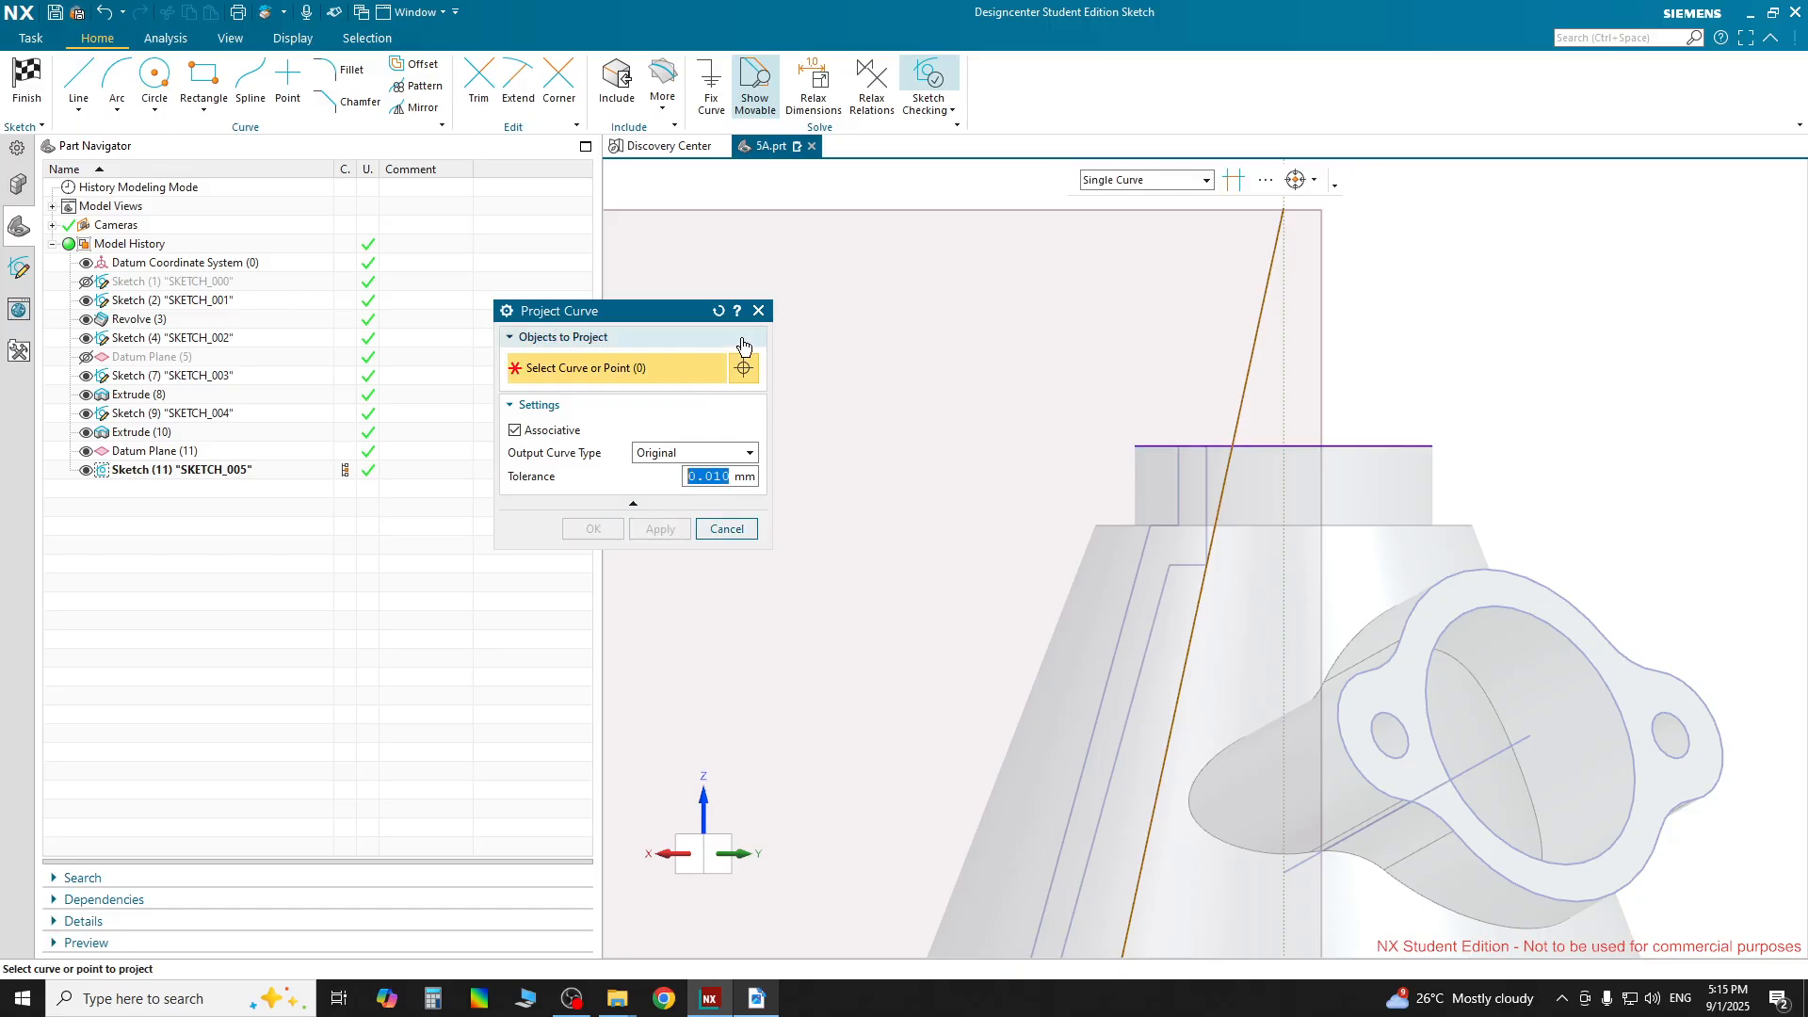
key("Escape")
key("ctrl+z")
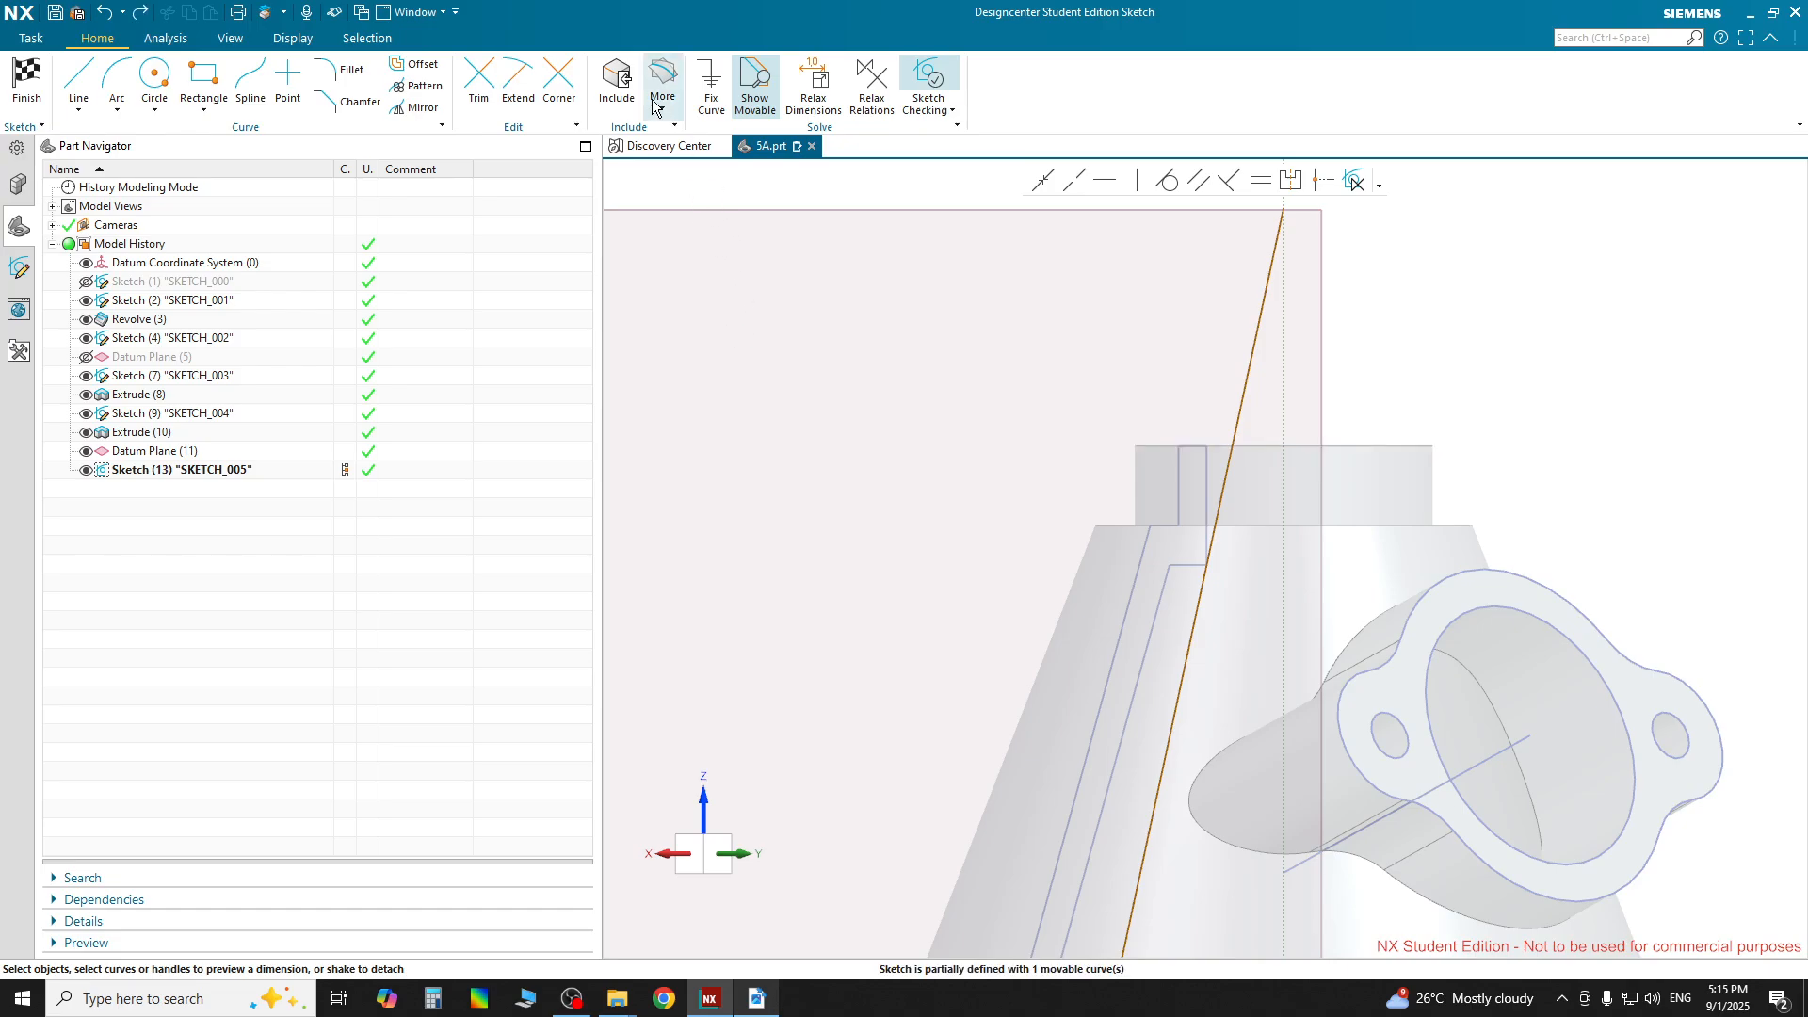
Project the top edges of the cone's collar into the sketch as associative curves, keeping the Original output curve type
left_click(663, 99)
left_click(696, 154)
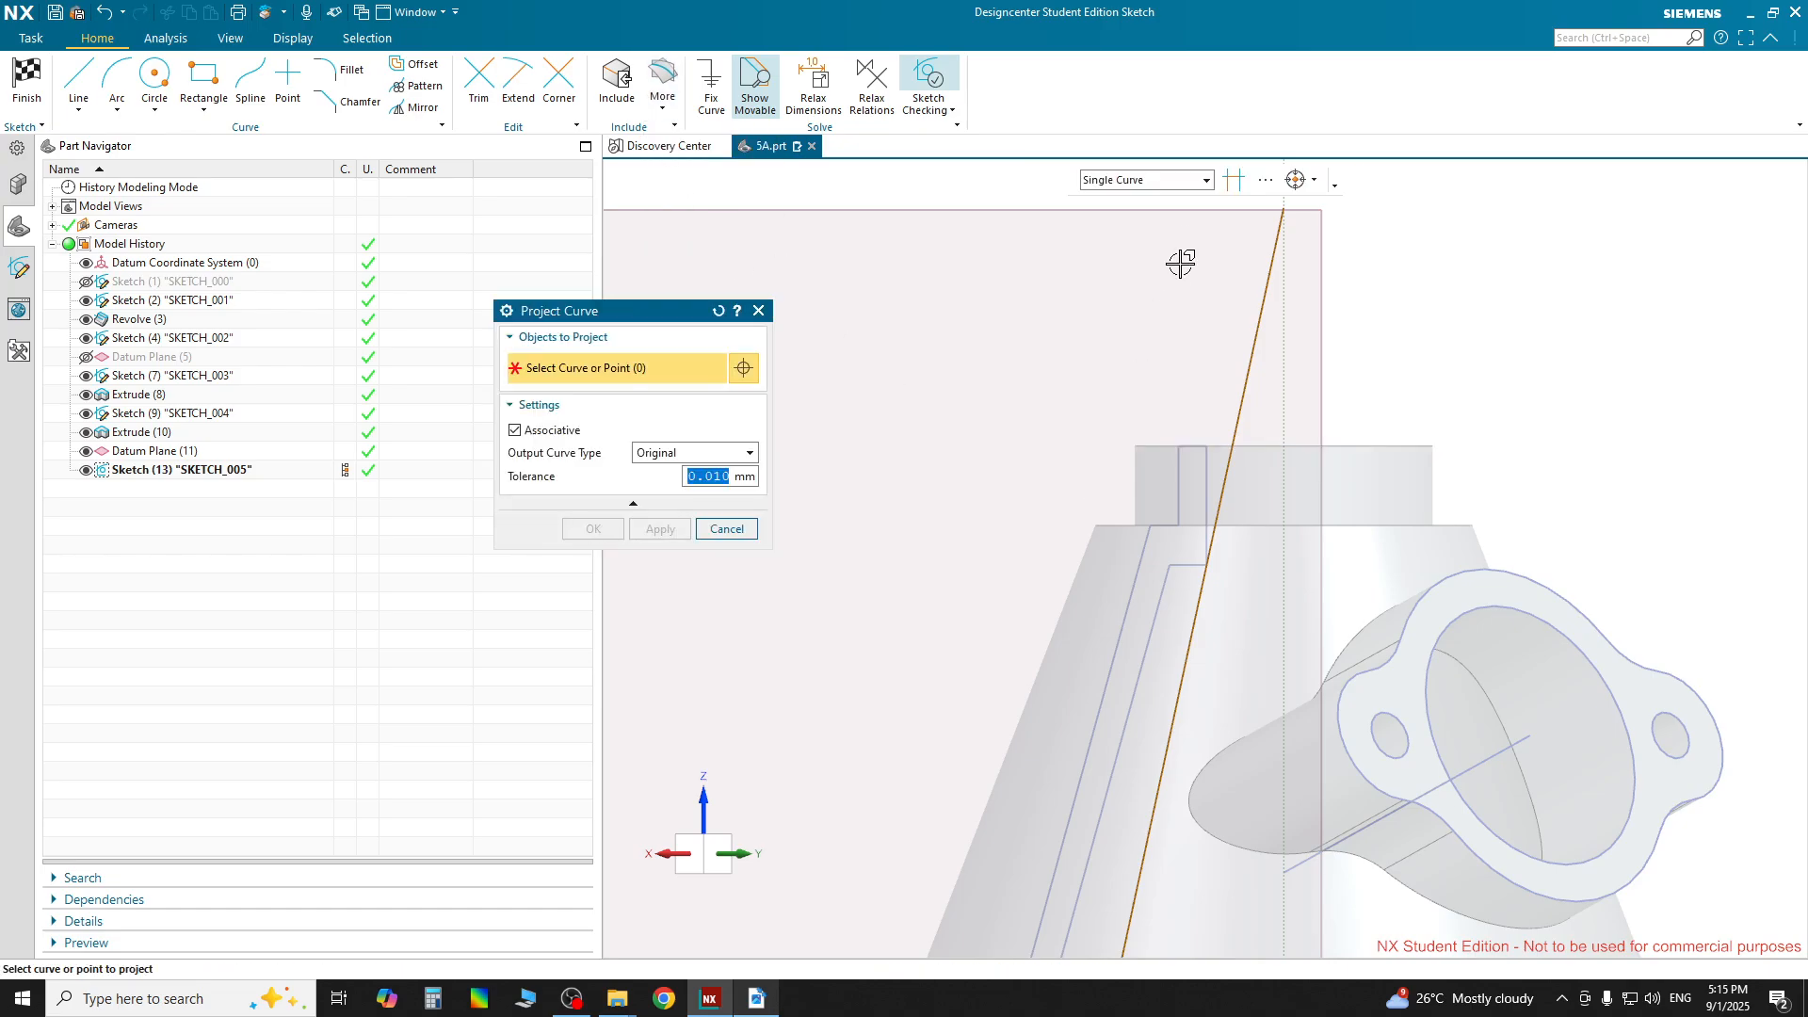
left_click(1322, 185)
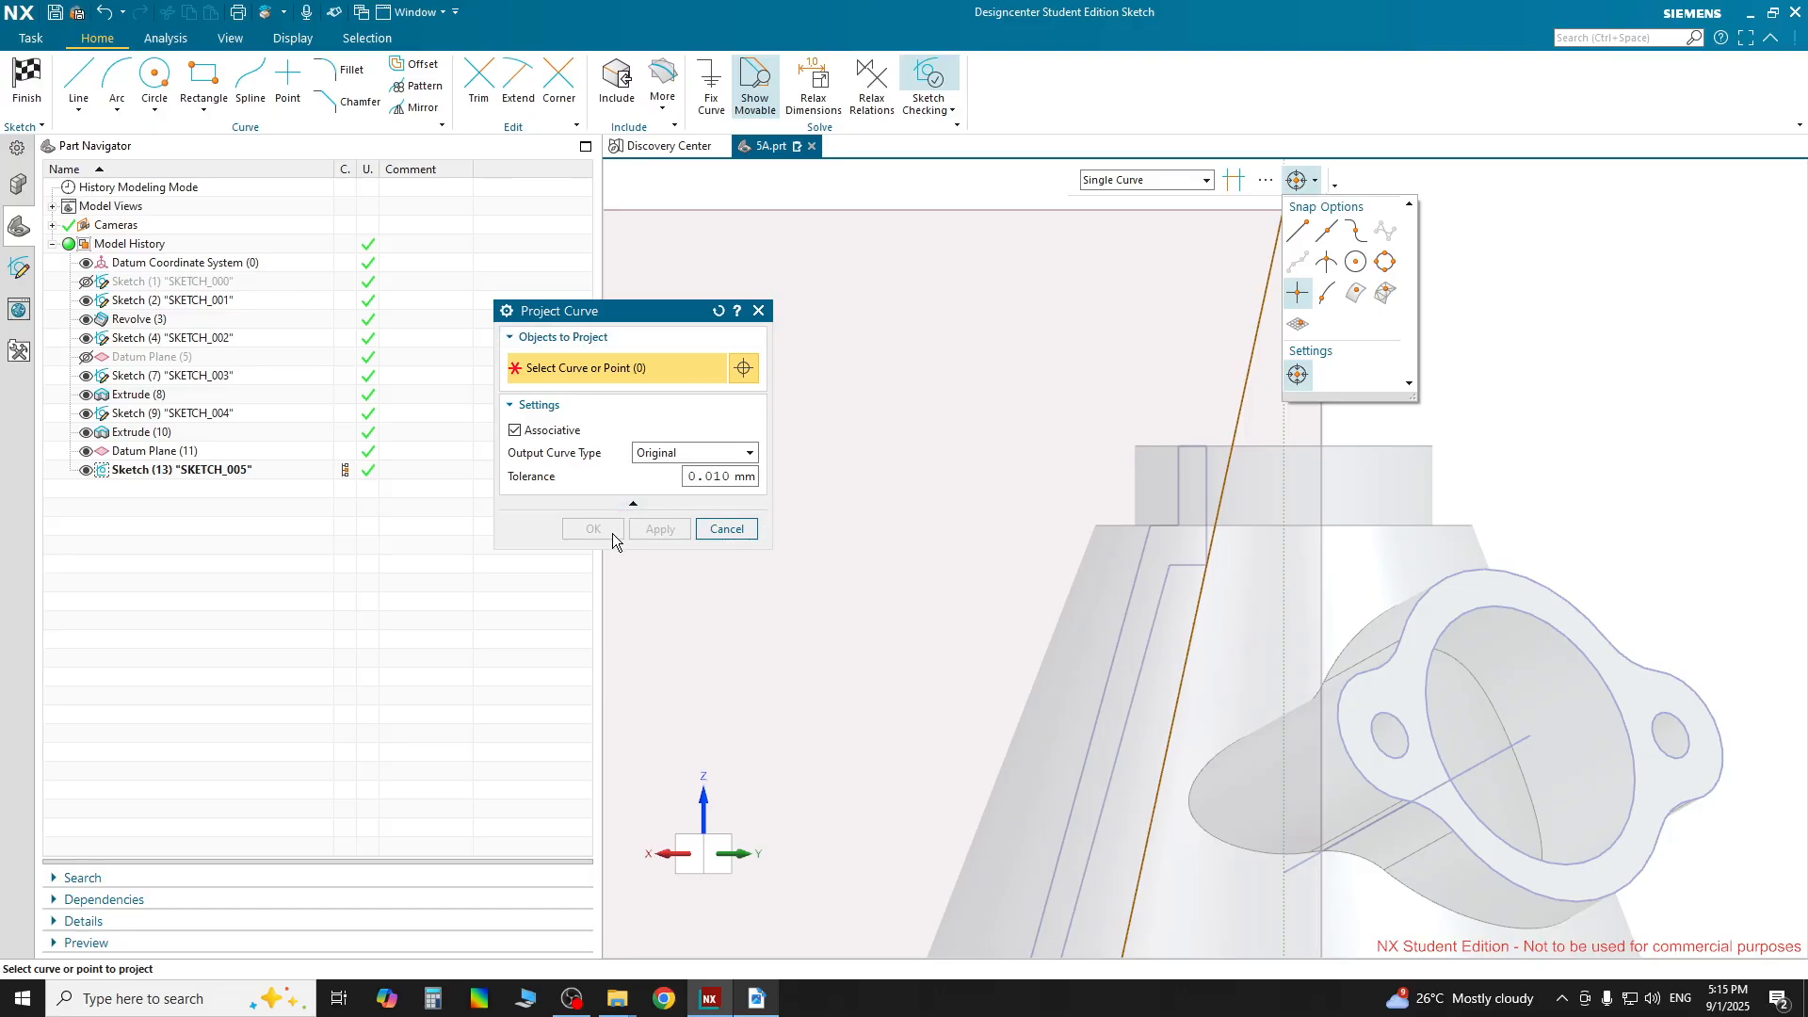
left_click_drag(623, 549, 676, 721)
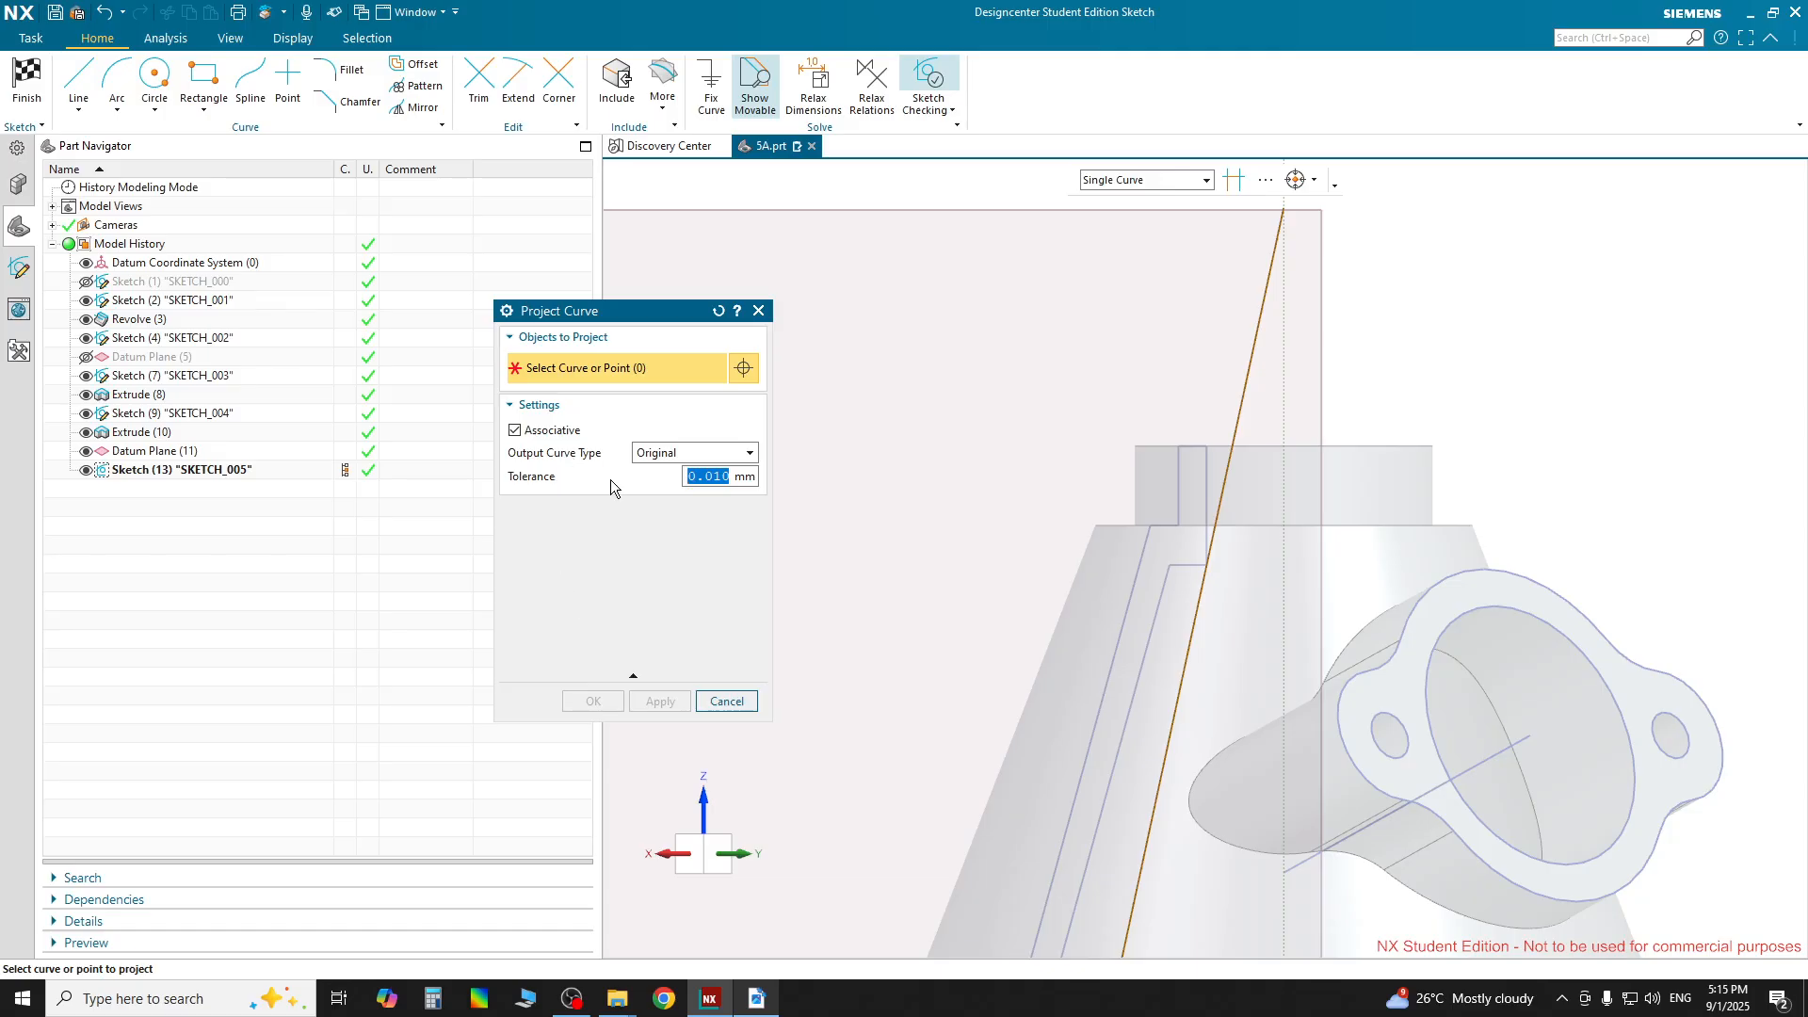
left_click(678, 414)
left_click(678, 415)
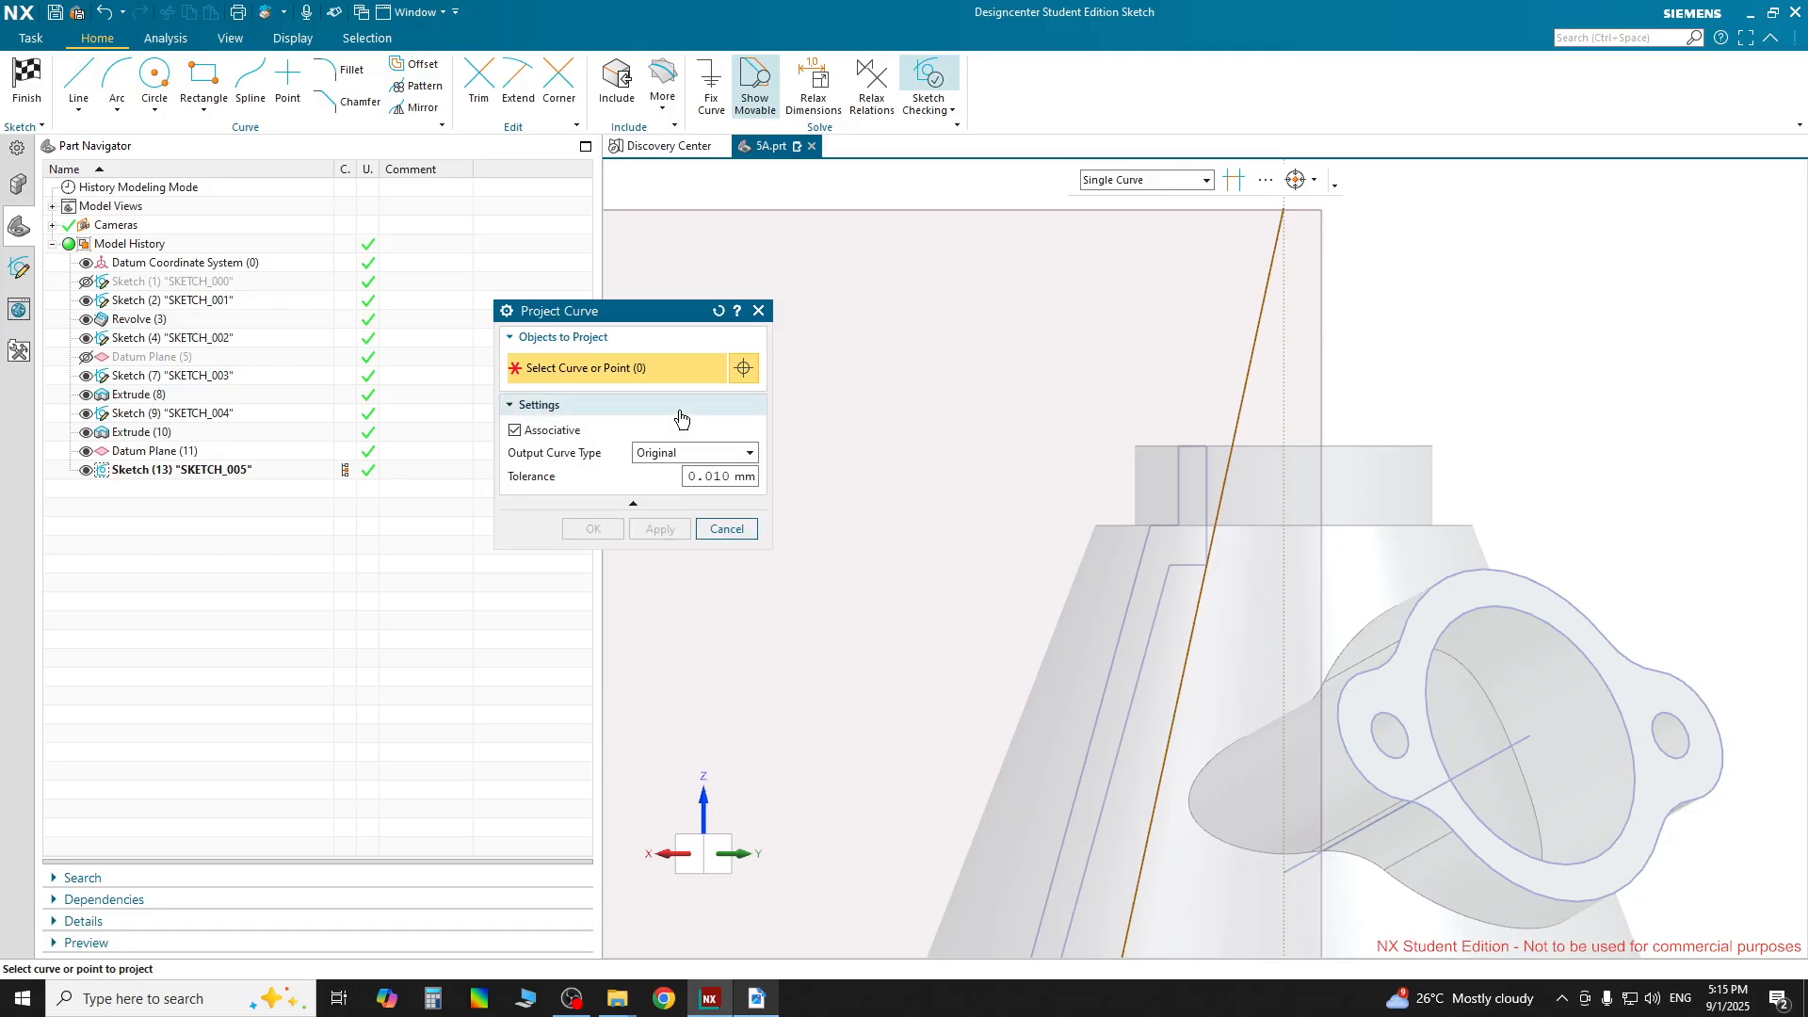
left_click(725, 453)
left_click(730, 451)
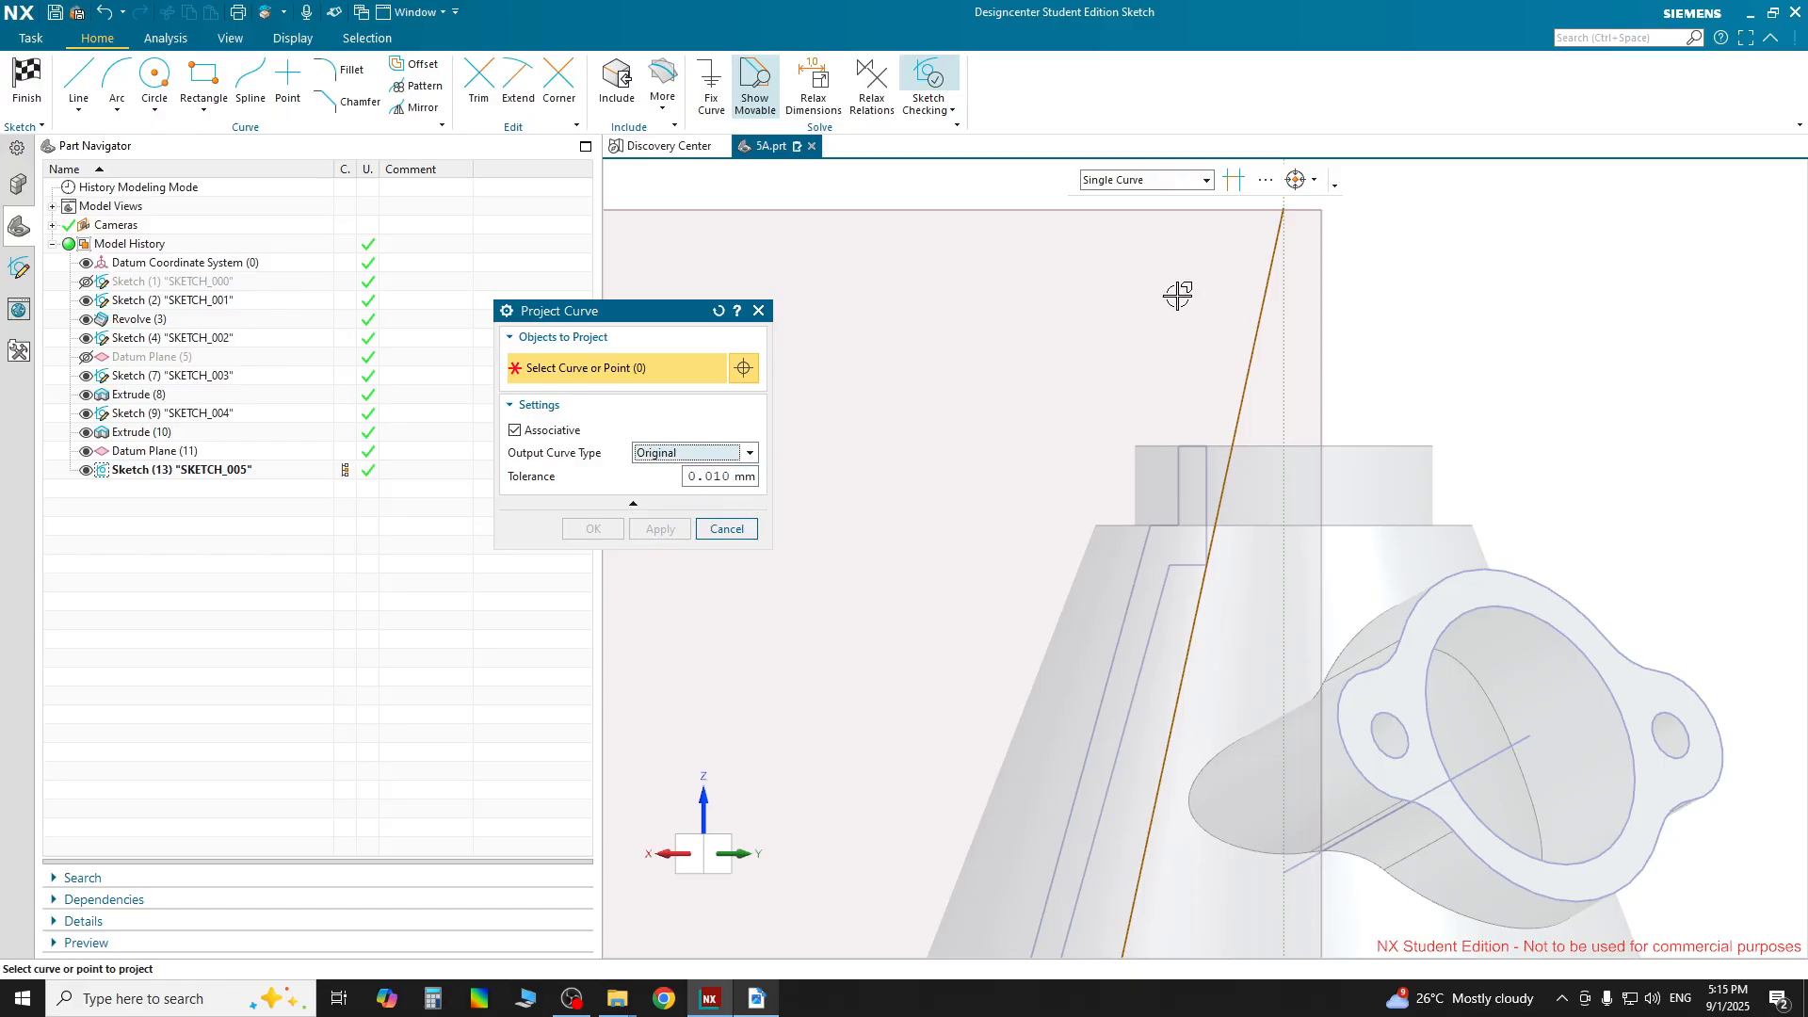
left_click_drag(1075, 397, 1511, 471)
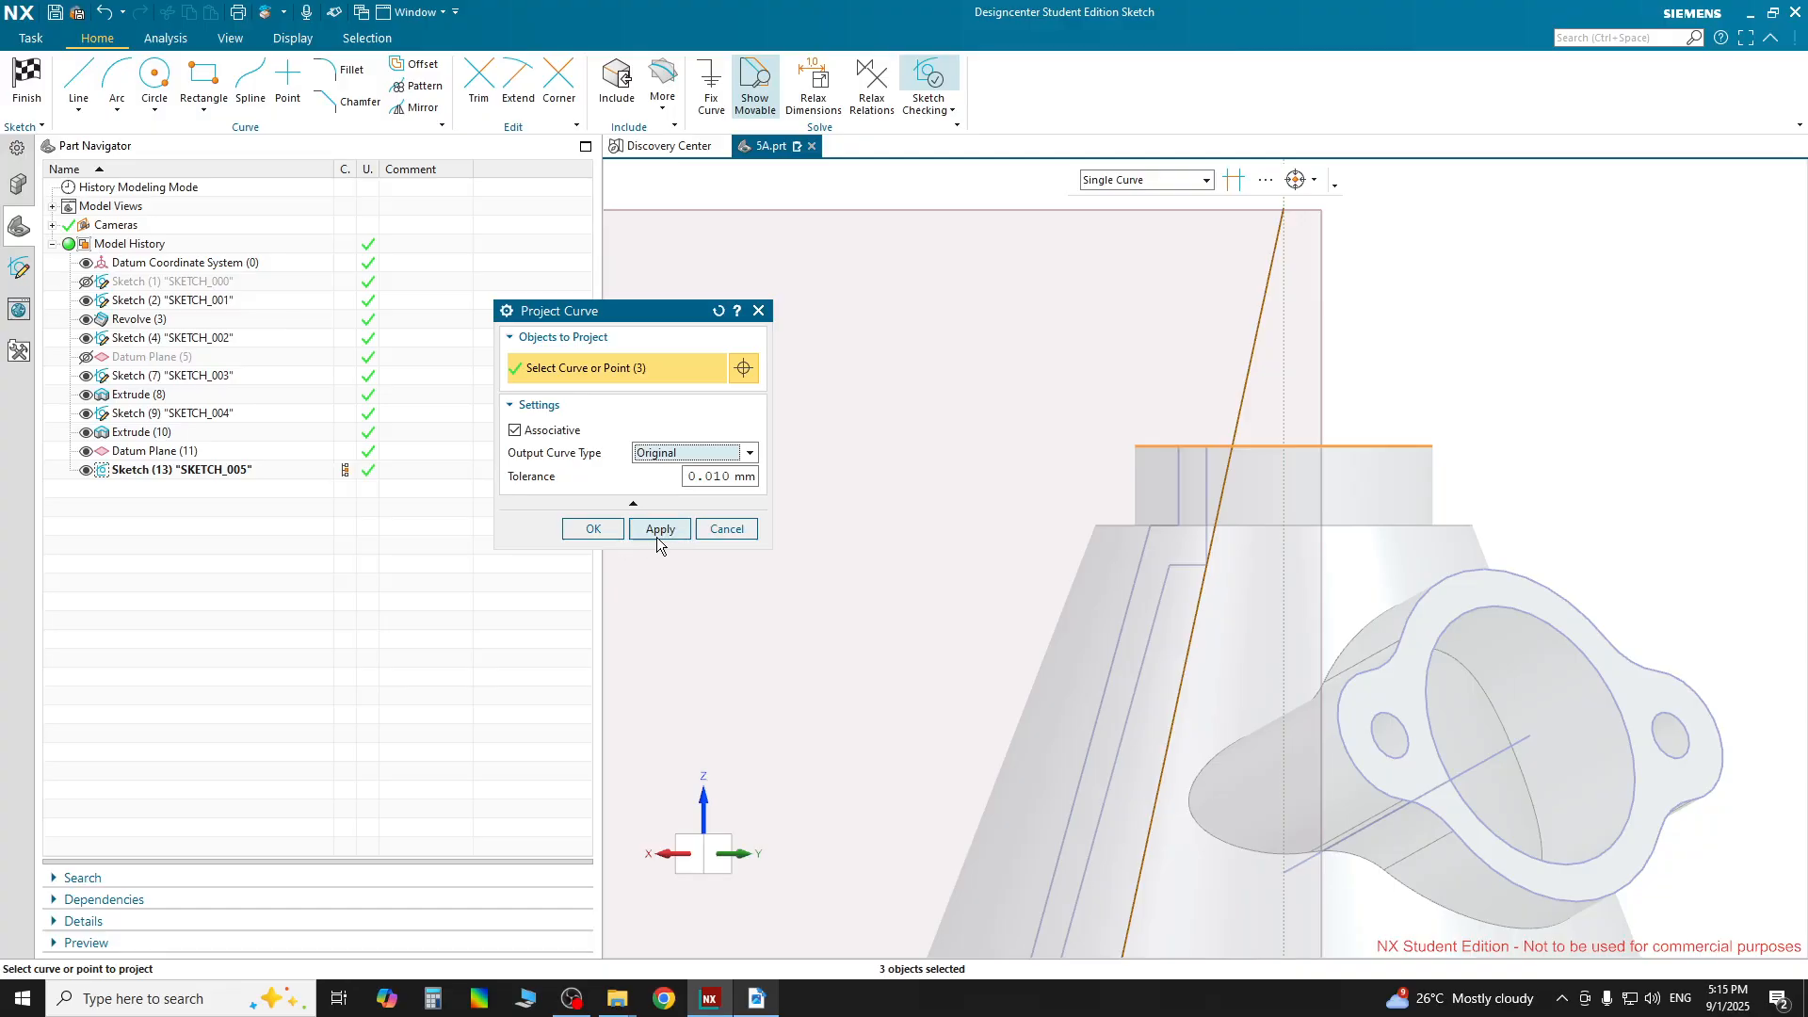
left_click(596, 533)
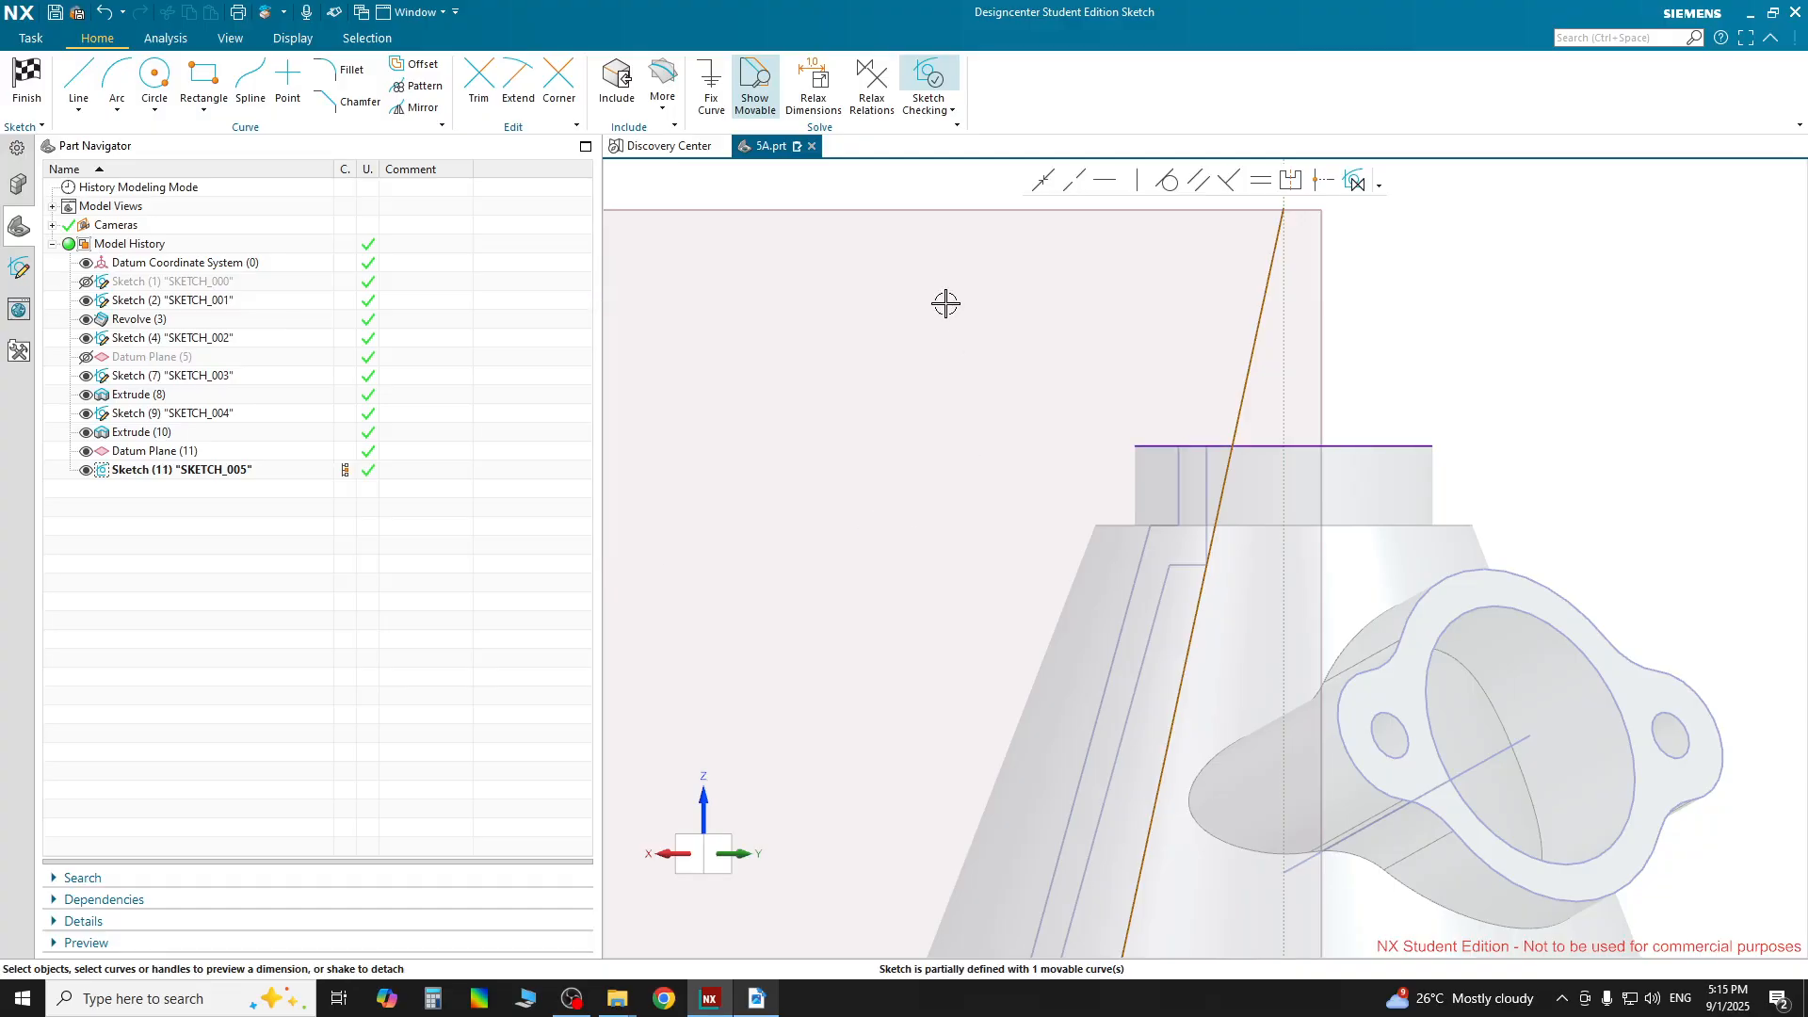
Convert the curves projected from the collar's top edges to reference geometry
left_click_drag(1074, 390, 1523, 454)
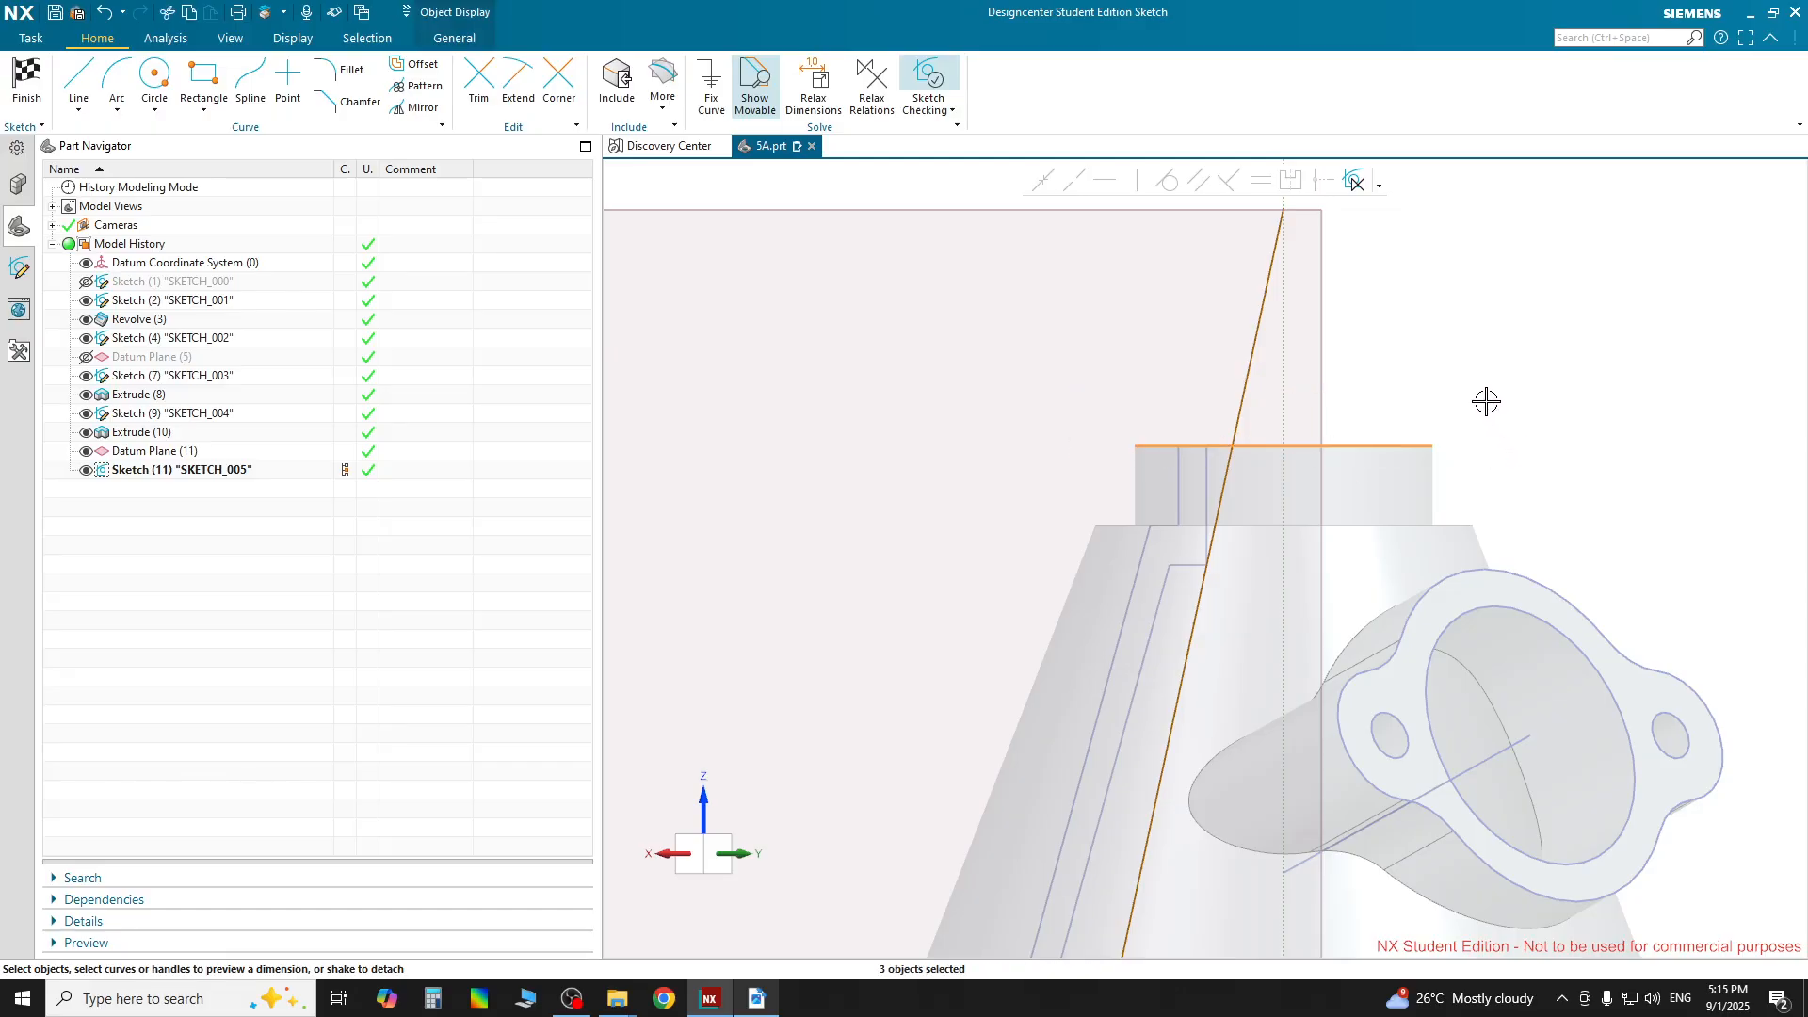
right_click(1508, 380)
mouse_move(1516, 791)
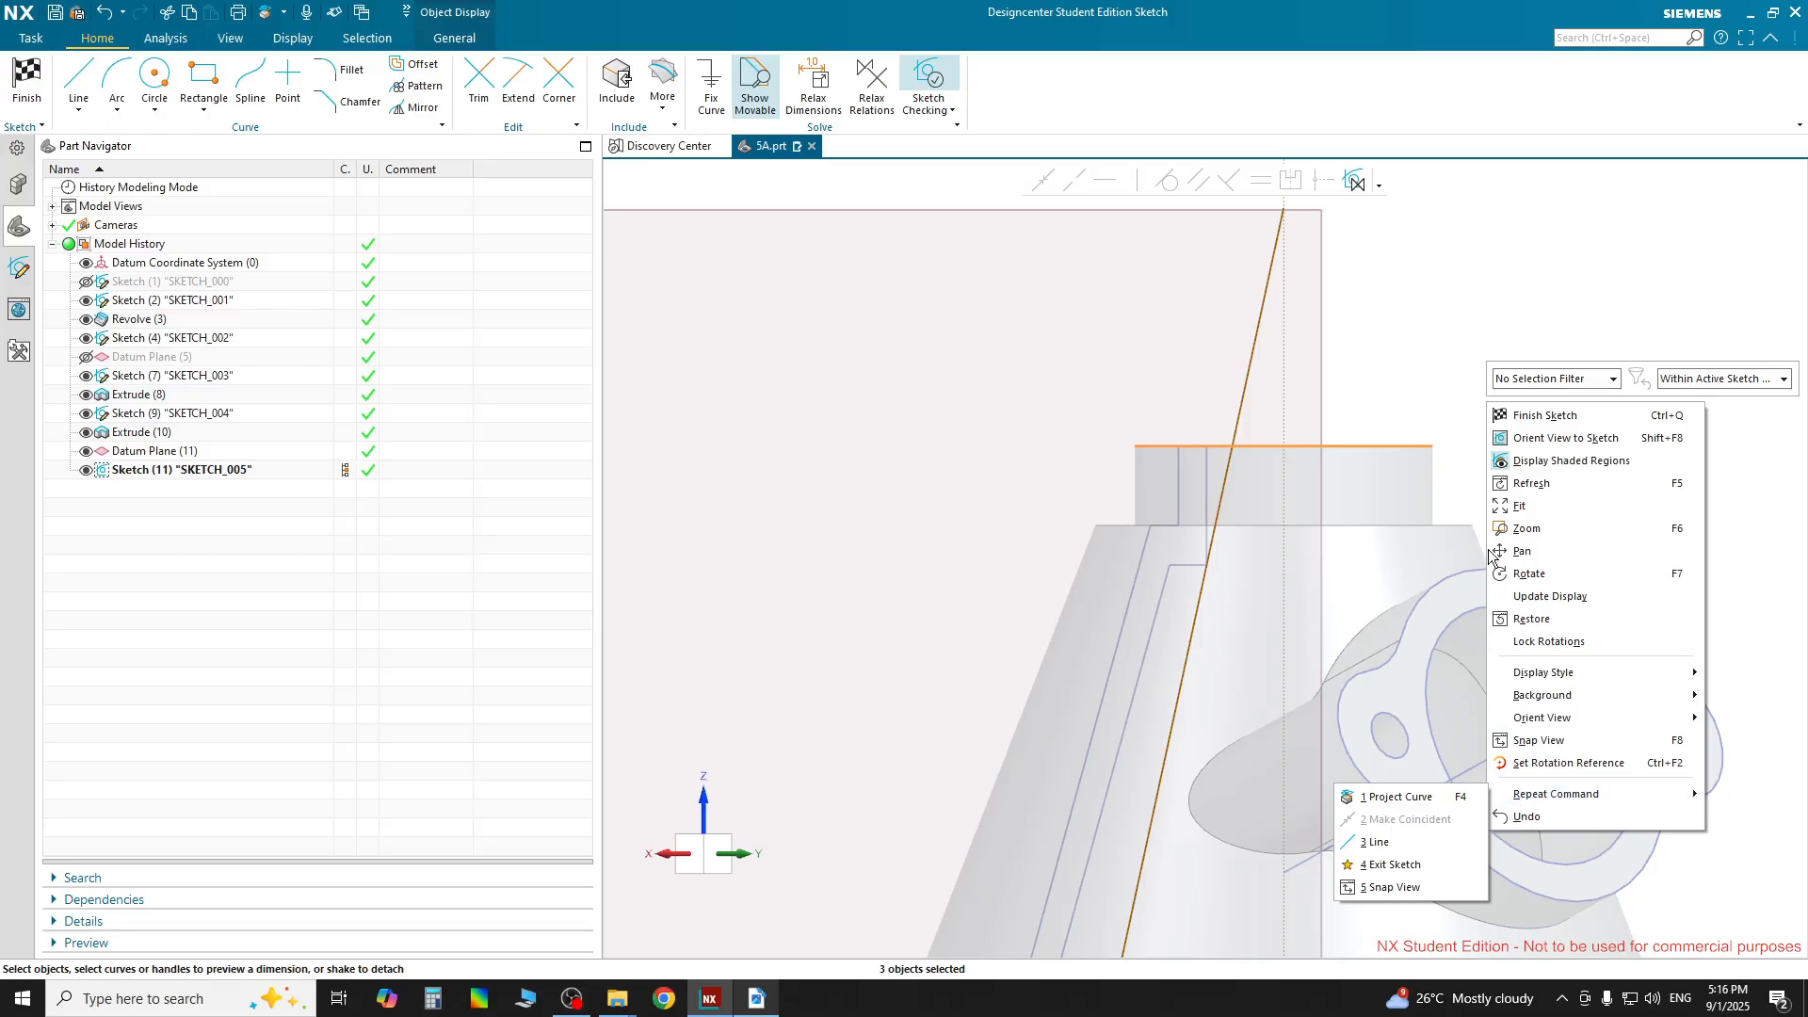
left_click(1373, 445)
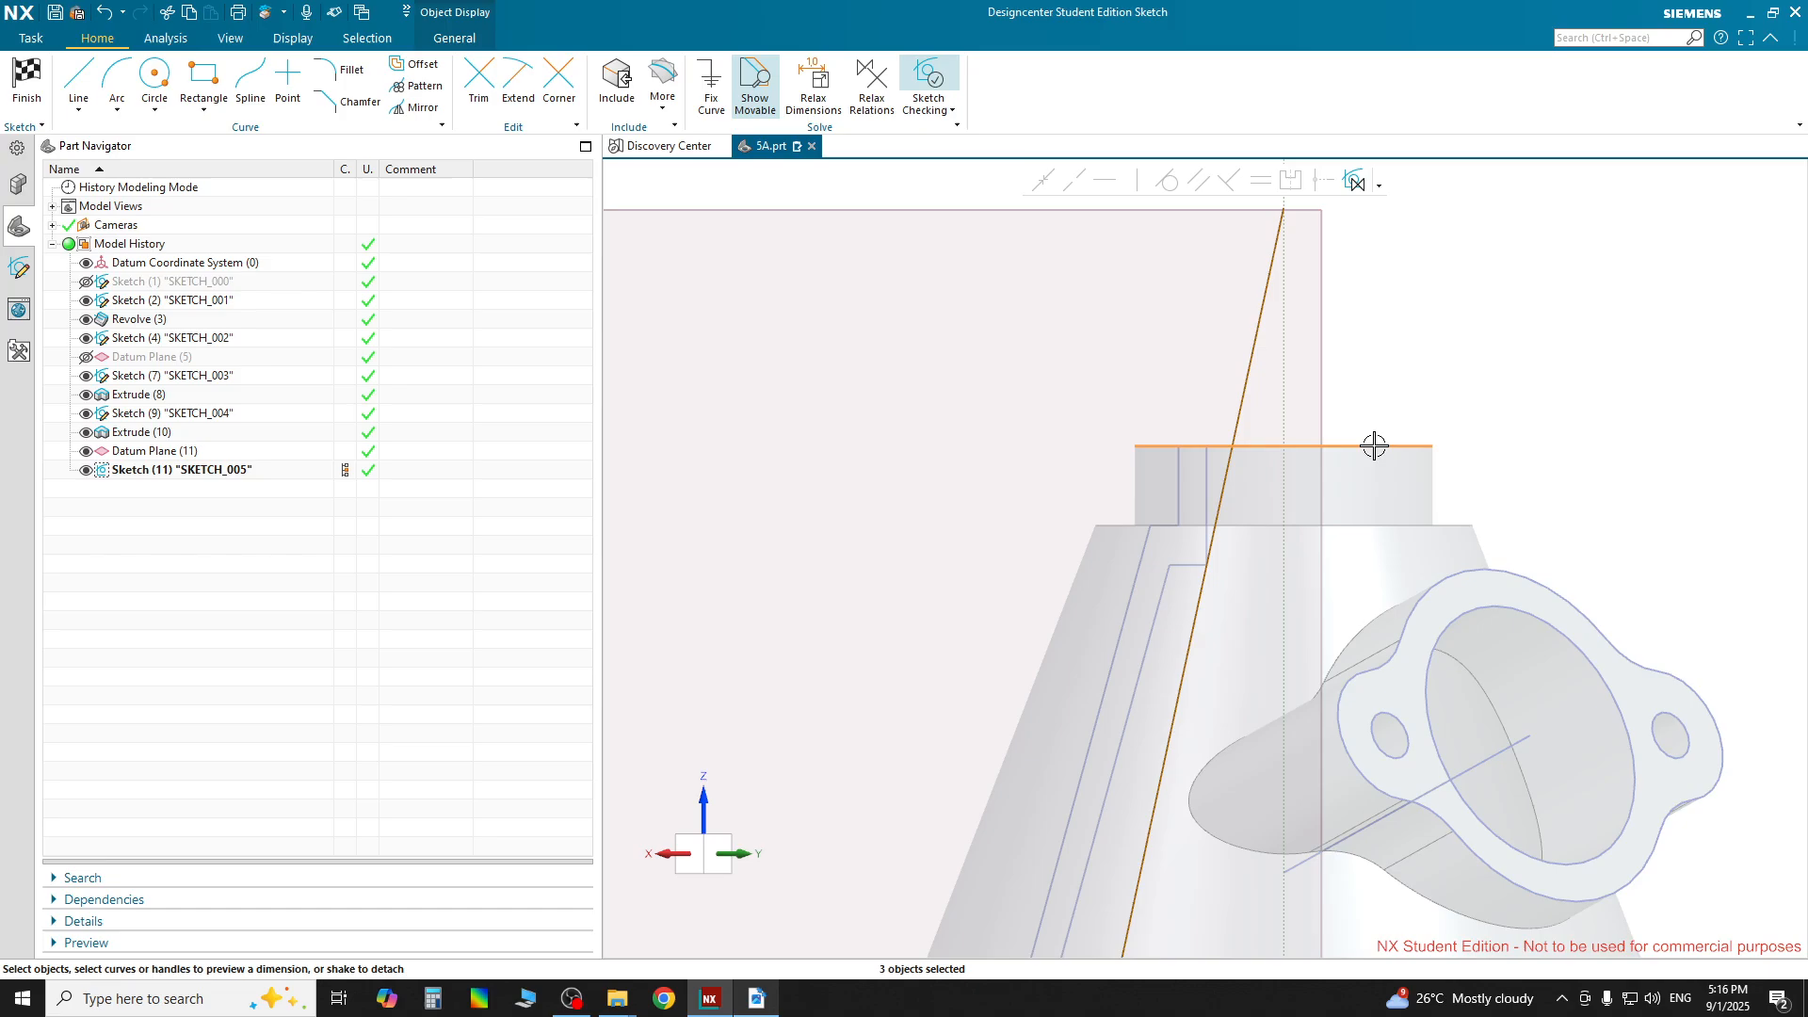
right_click(1373, 446)
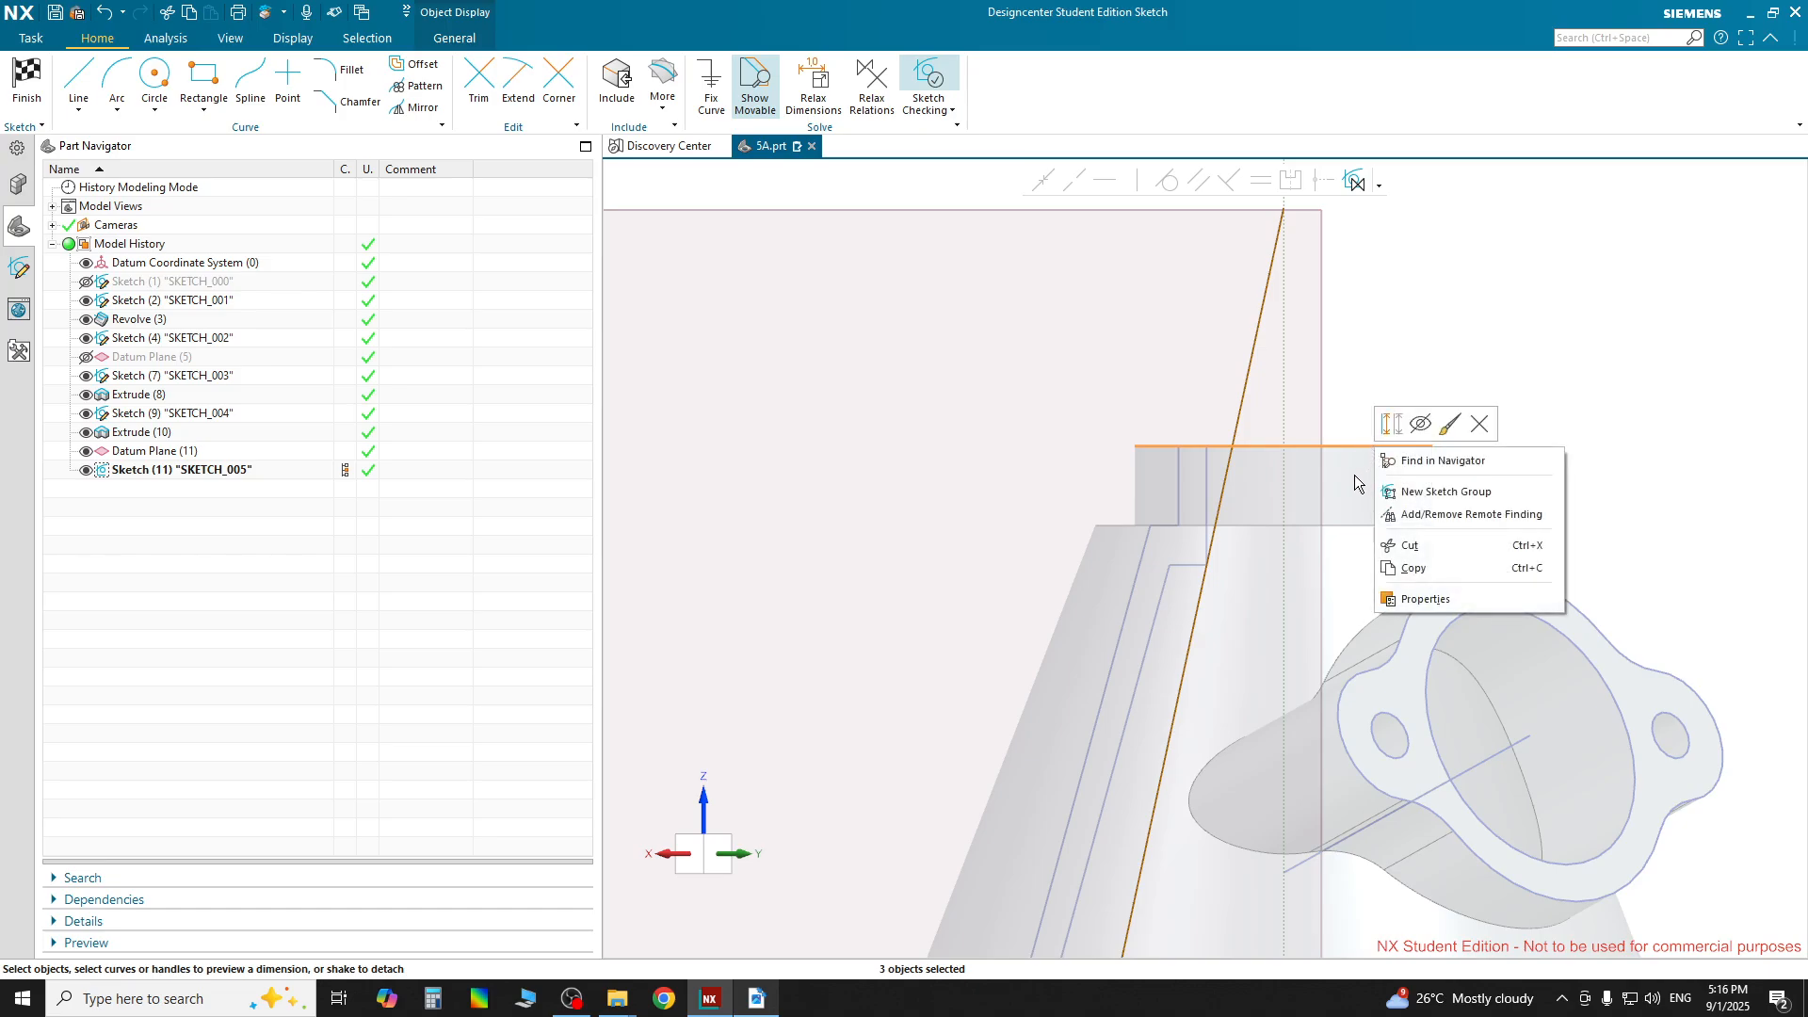
left_click(1392, 431)
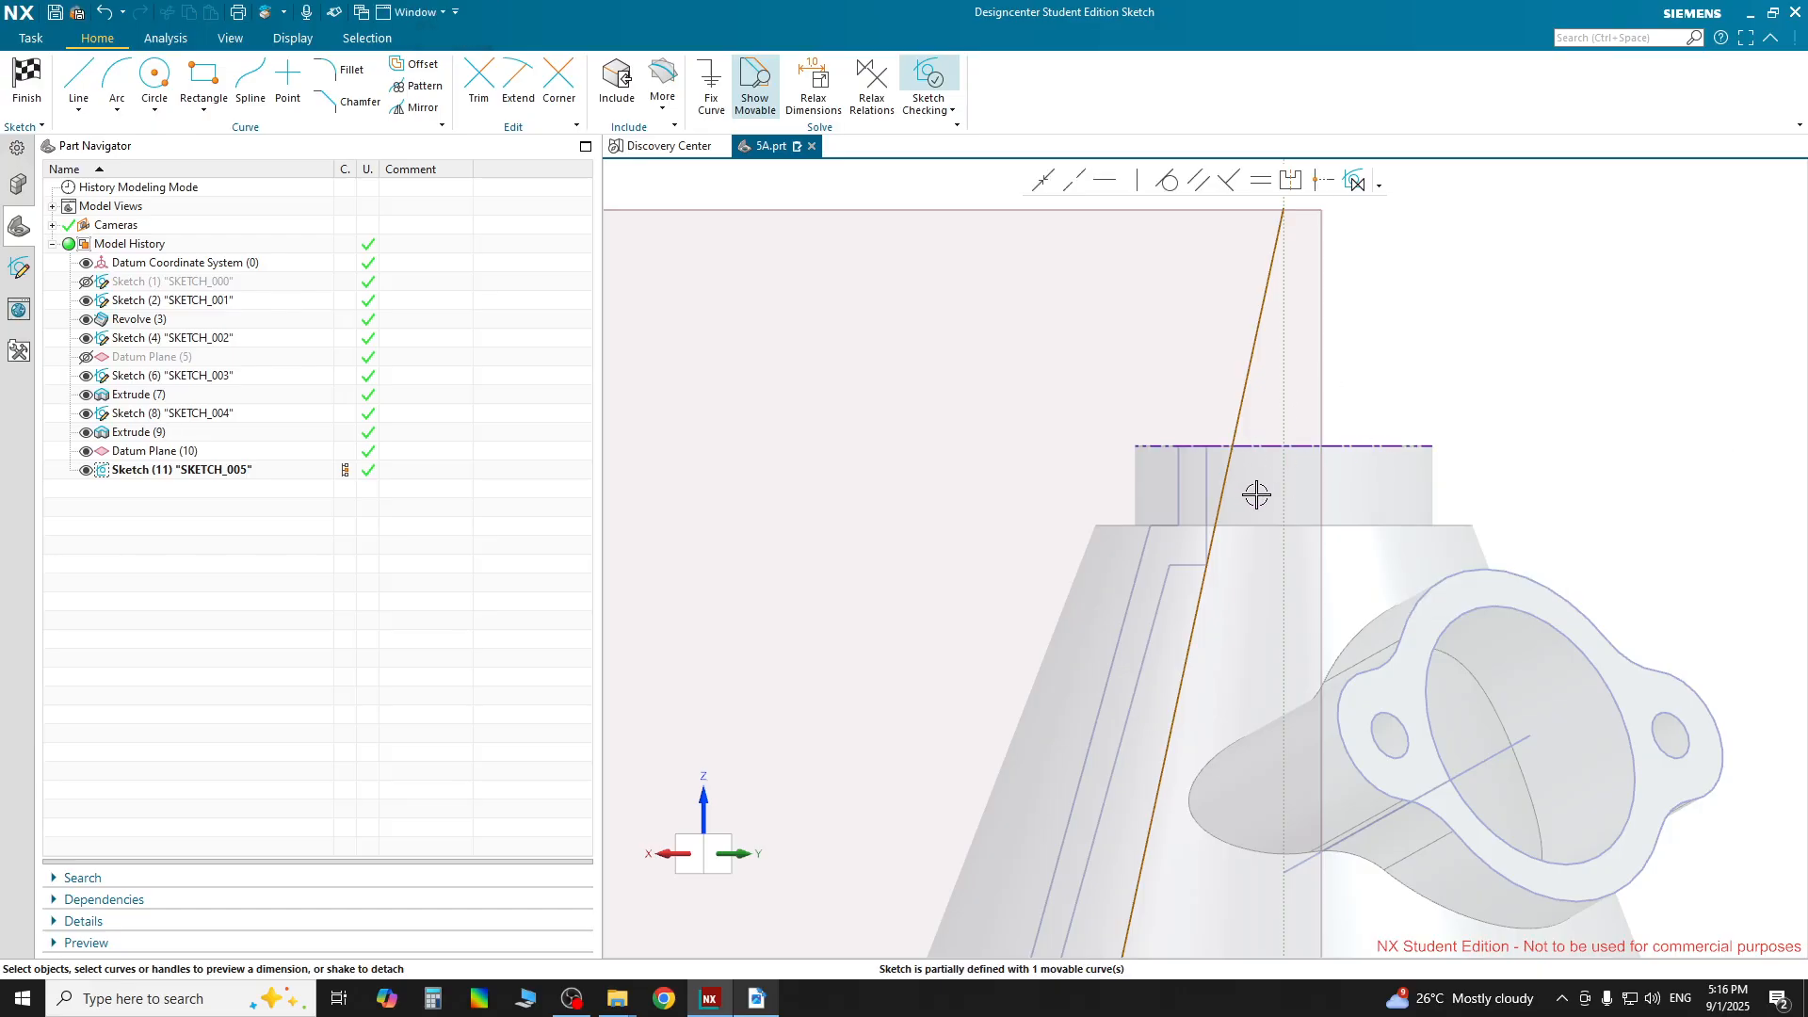
Make the slanted line's upper endpoint coincident with the projected reference line on the collar's top
middle_click_drag(1385, 303, 1391, 496, "shift")
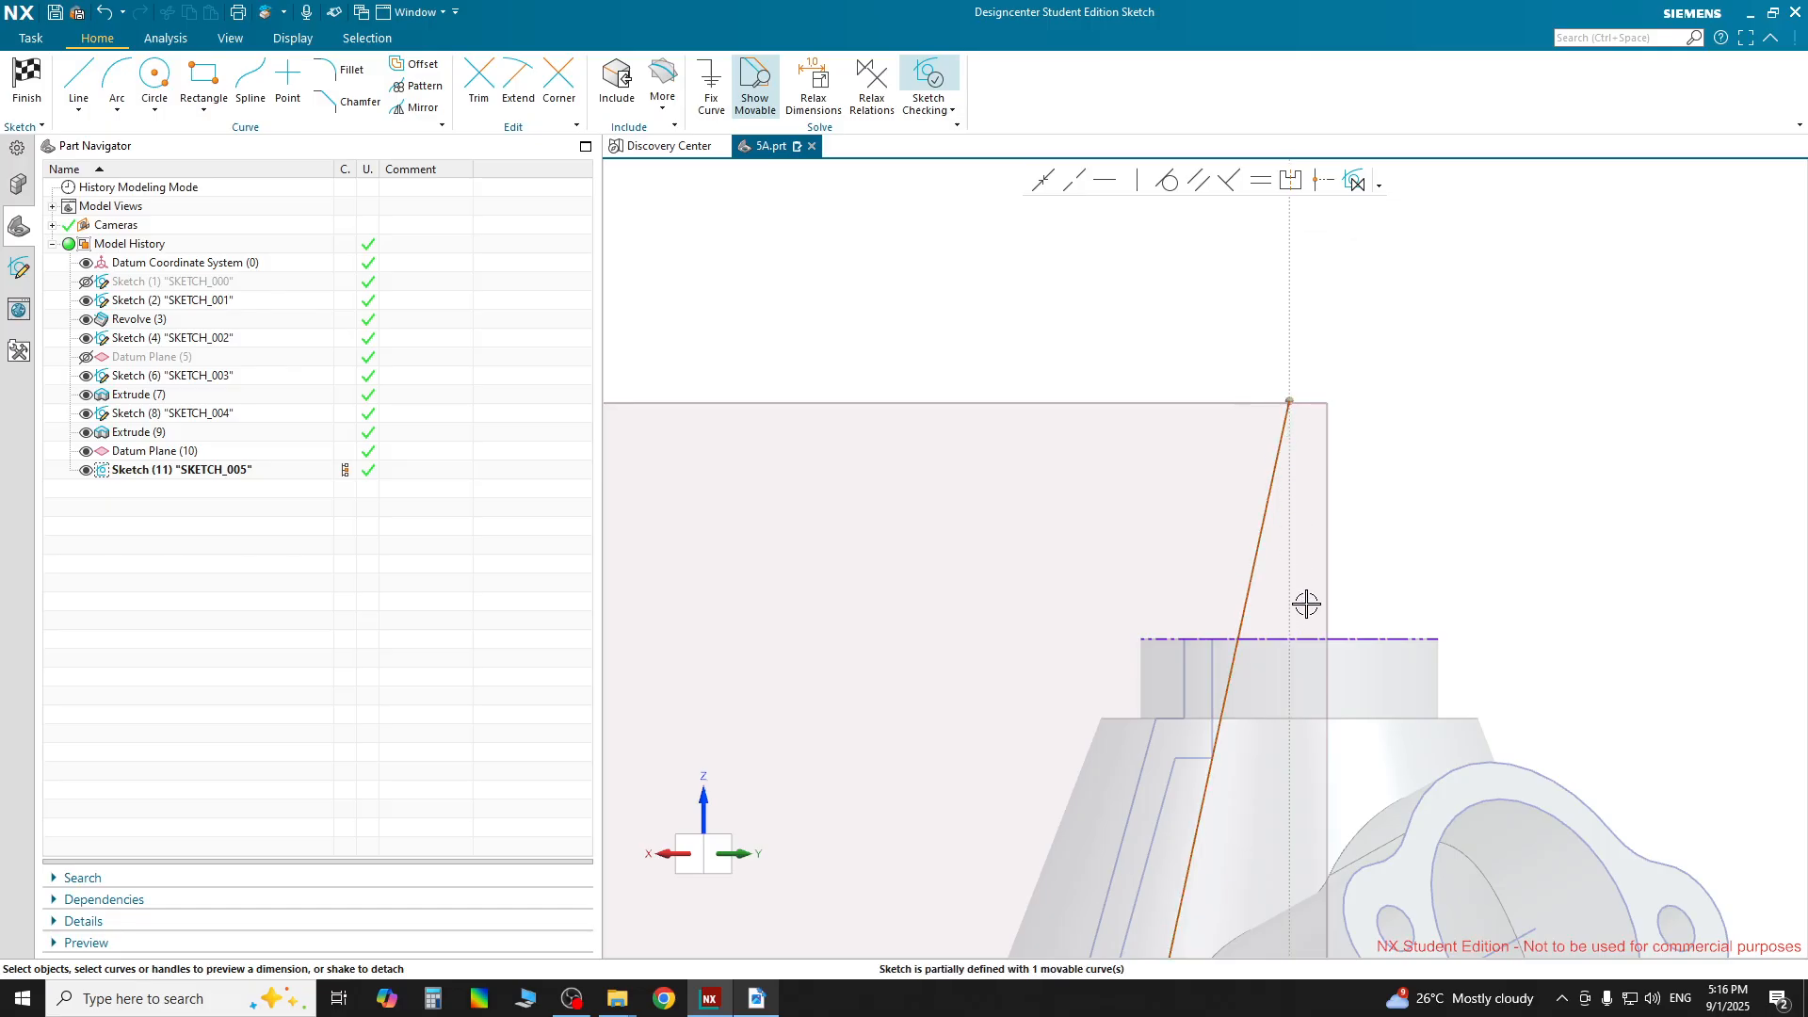
left_click(1289, 401)
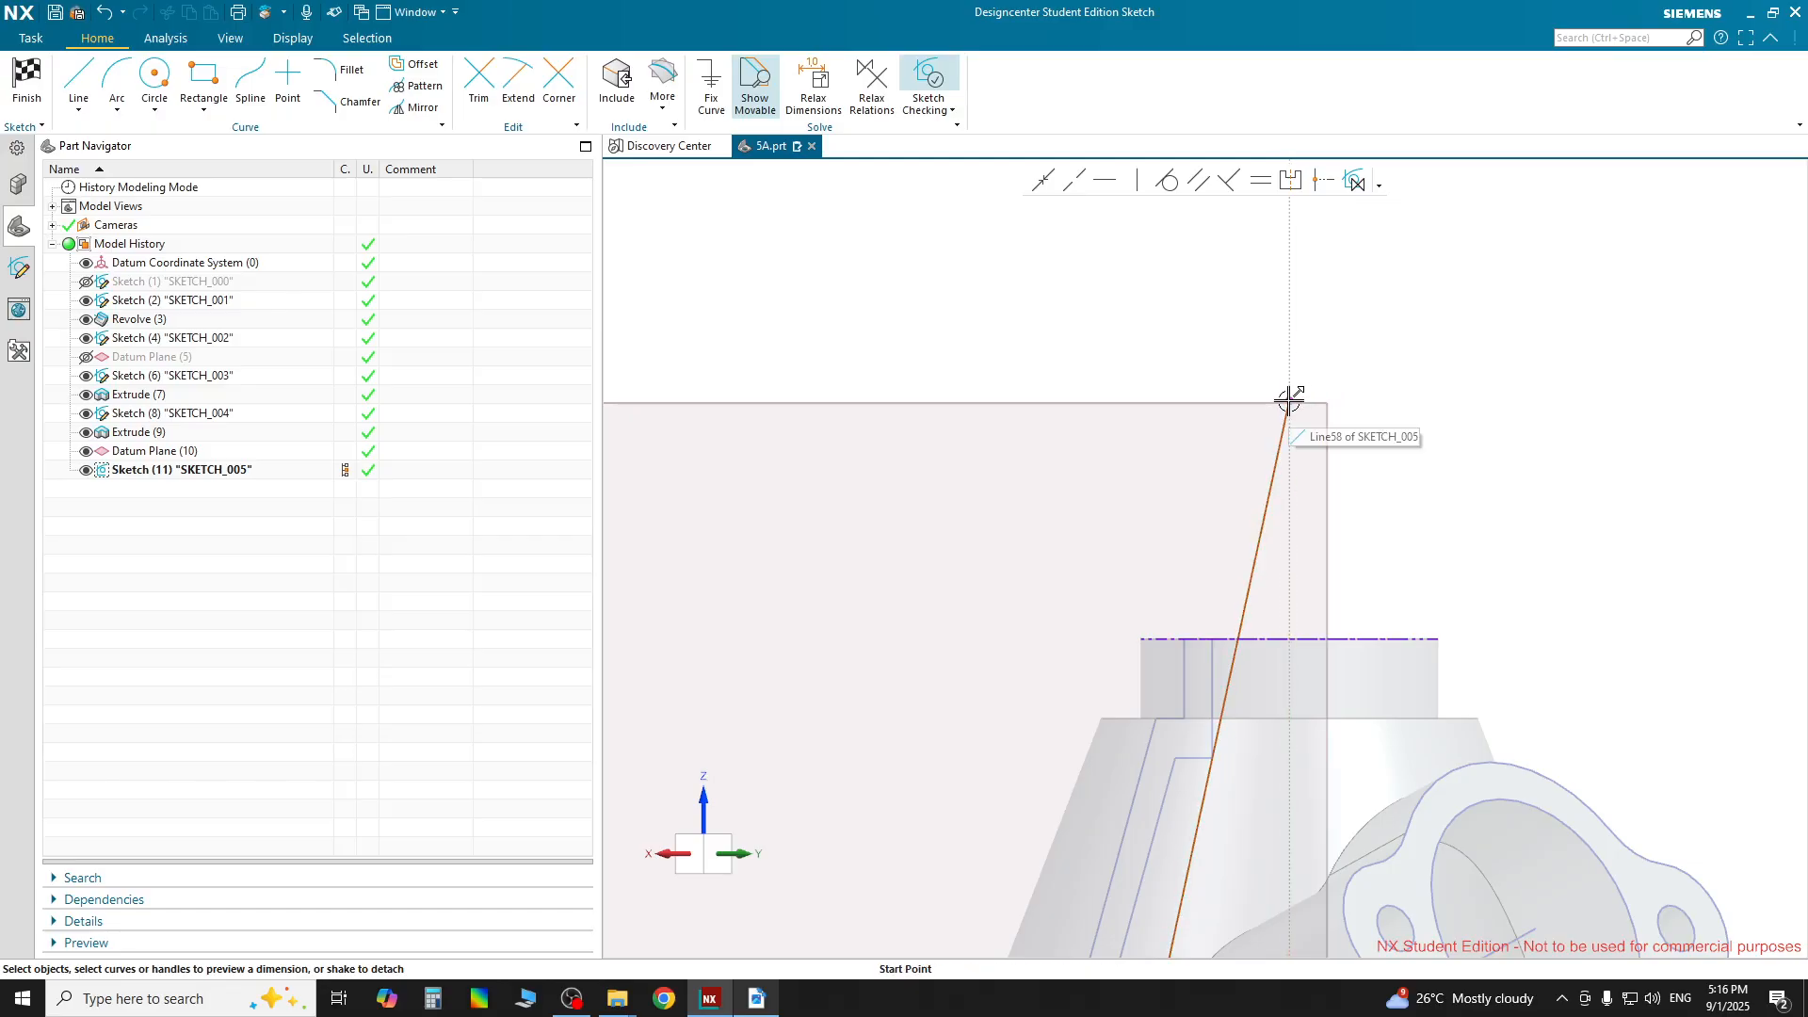
left_click(1367, 639)
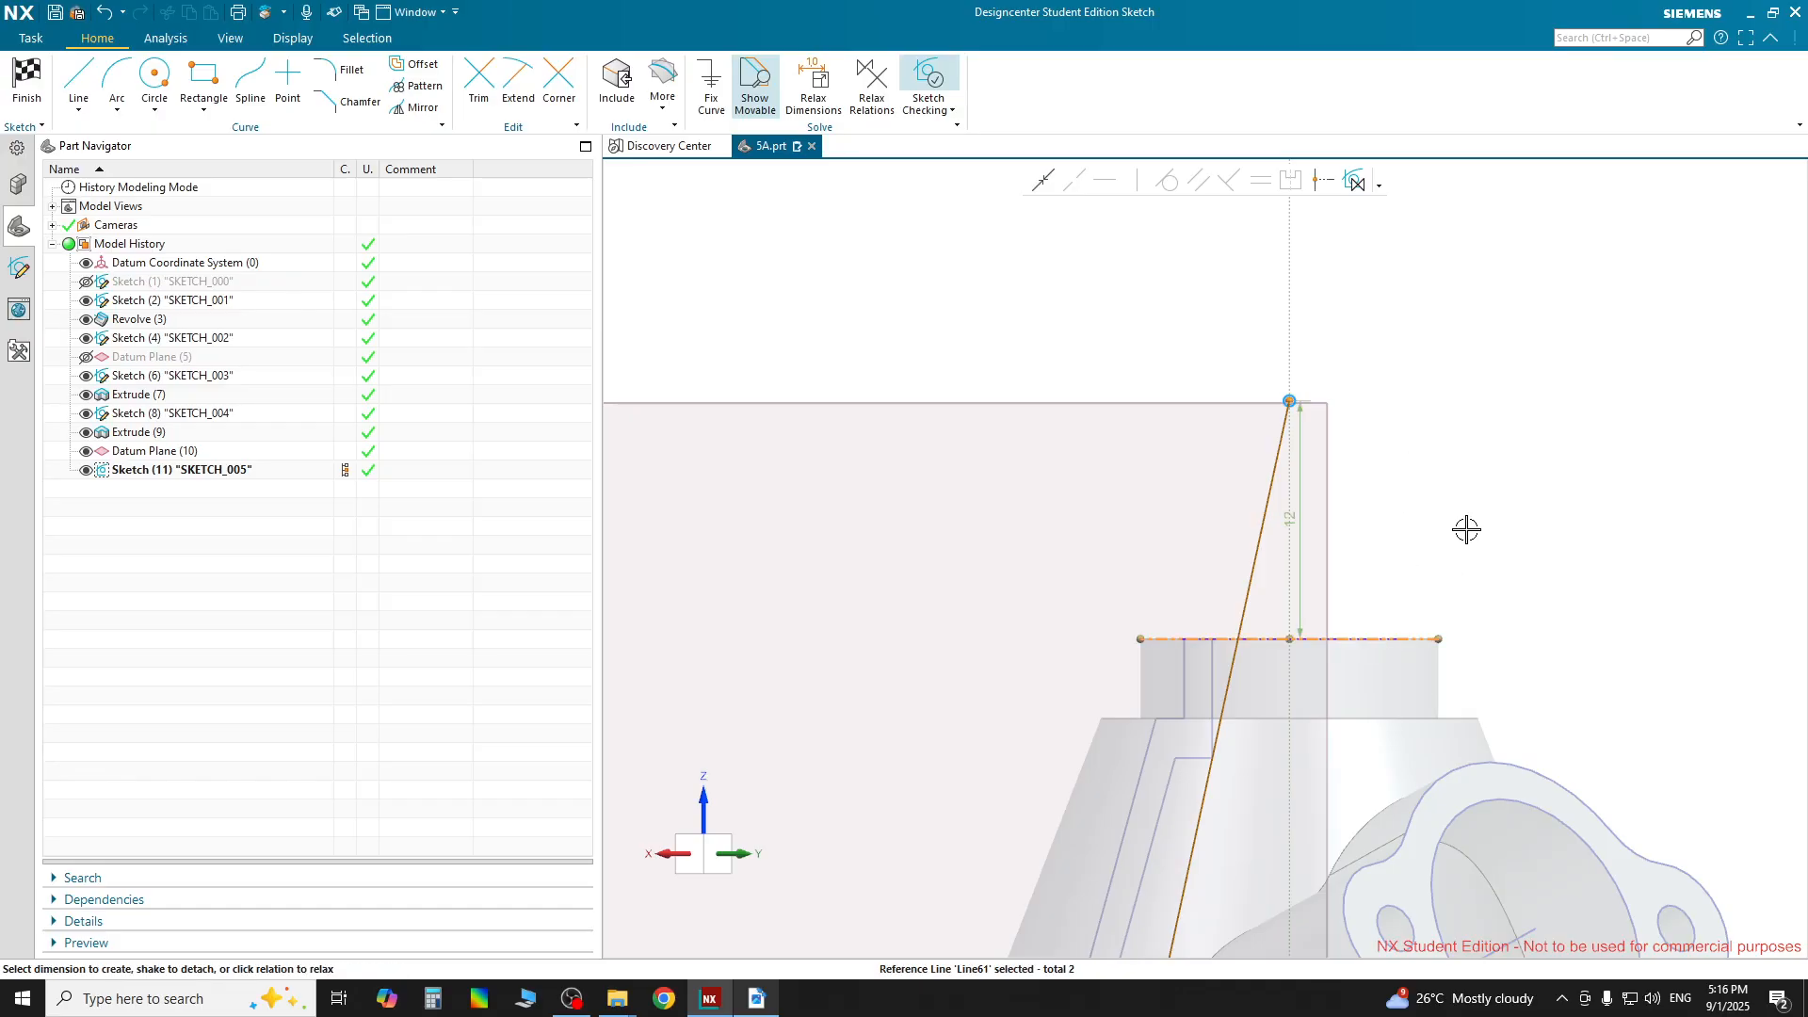
left_click(1045, 182)
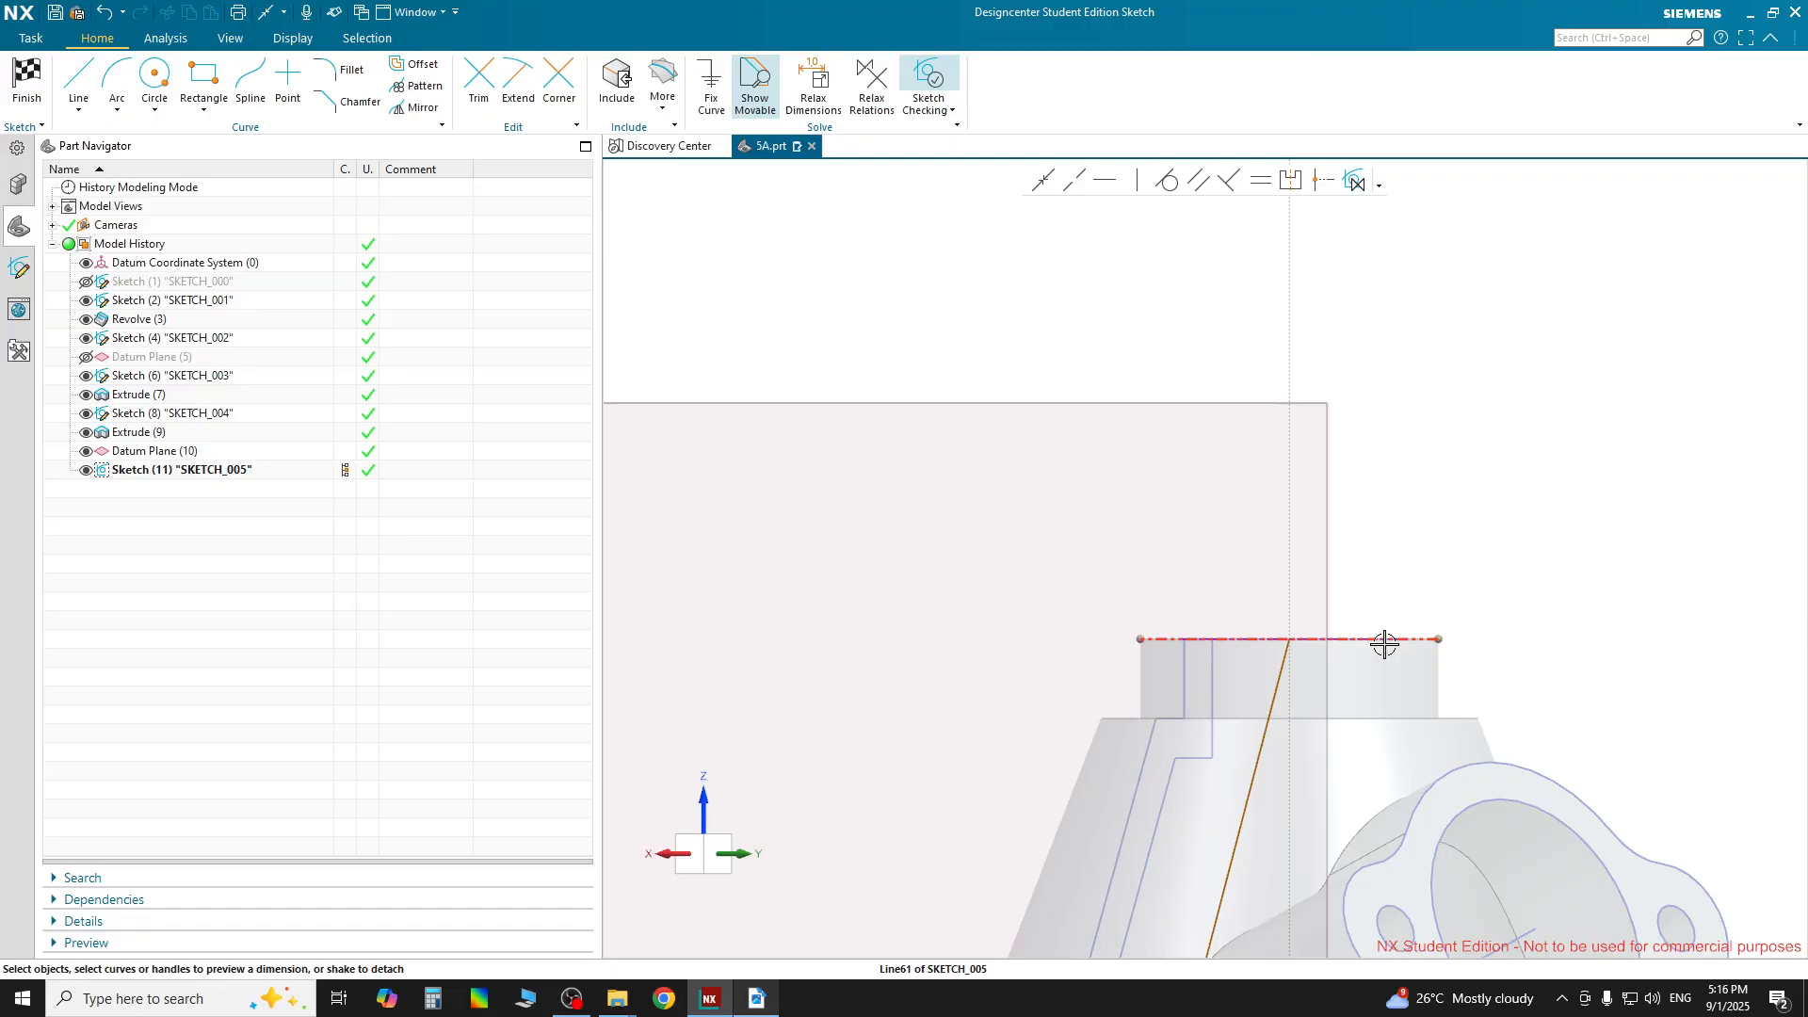
Dimension the angle between the slanted line and the sketch's vertical axis, and set it to 21.3°
scroll(1384, 638, "down", 5)
middle_click_drag(1408, 668, 1211, 375, "shift")
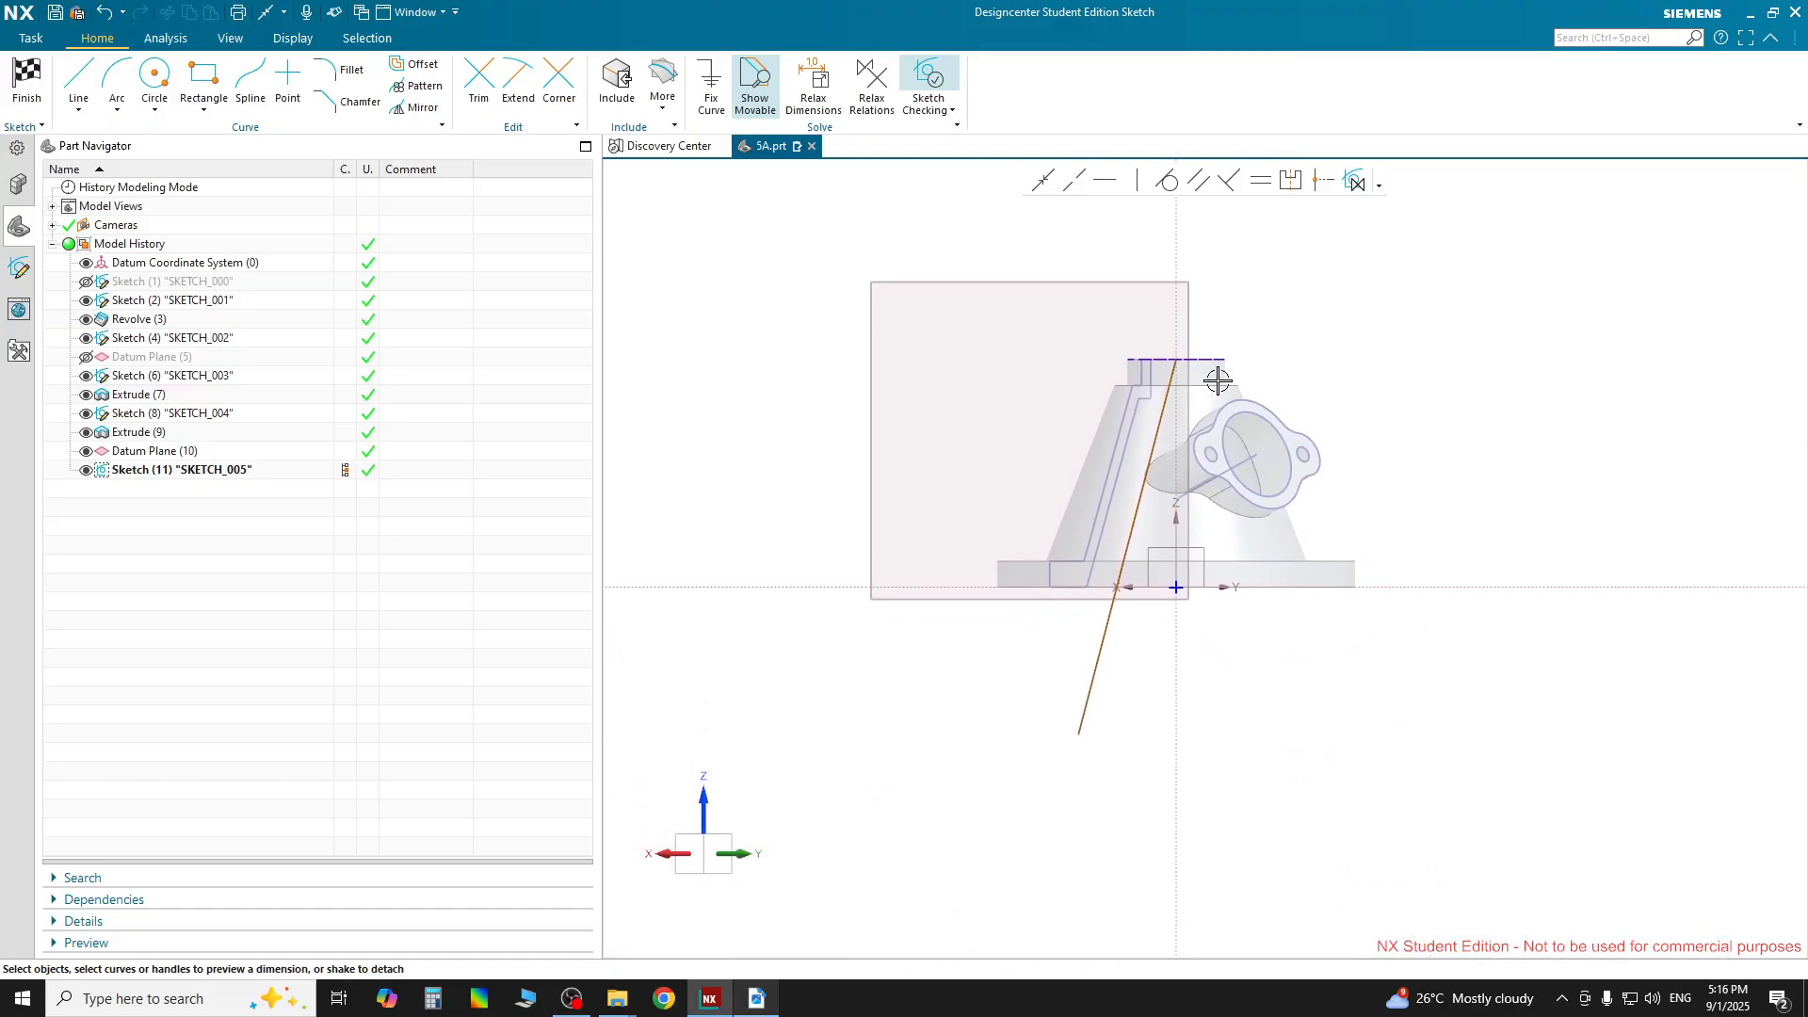
scroll(1159, 565, "up", 2)
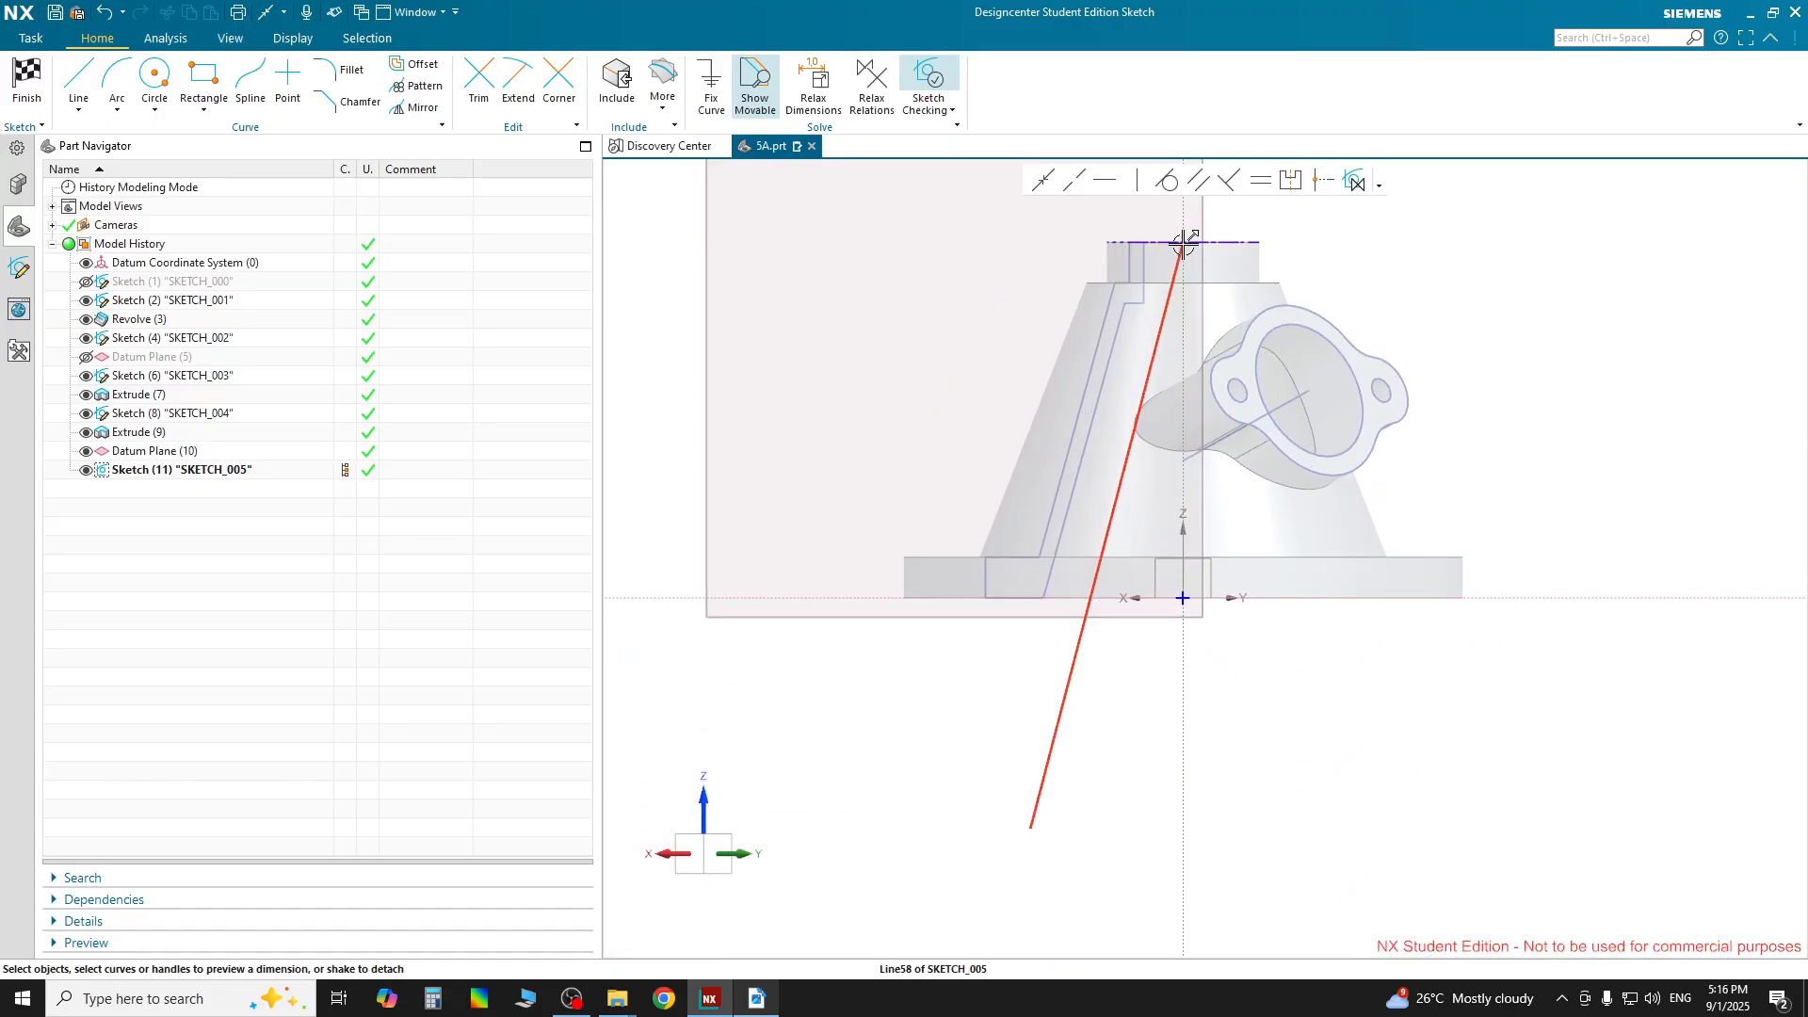
left_click(758, 996)
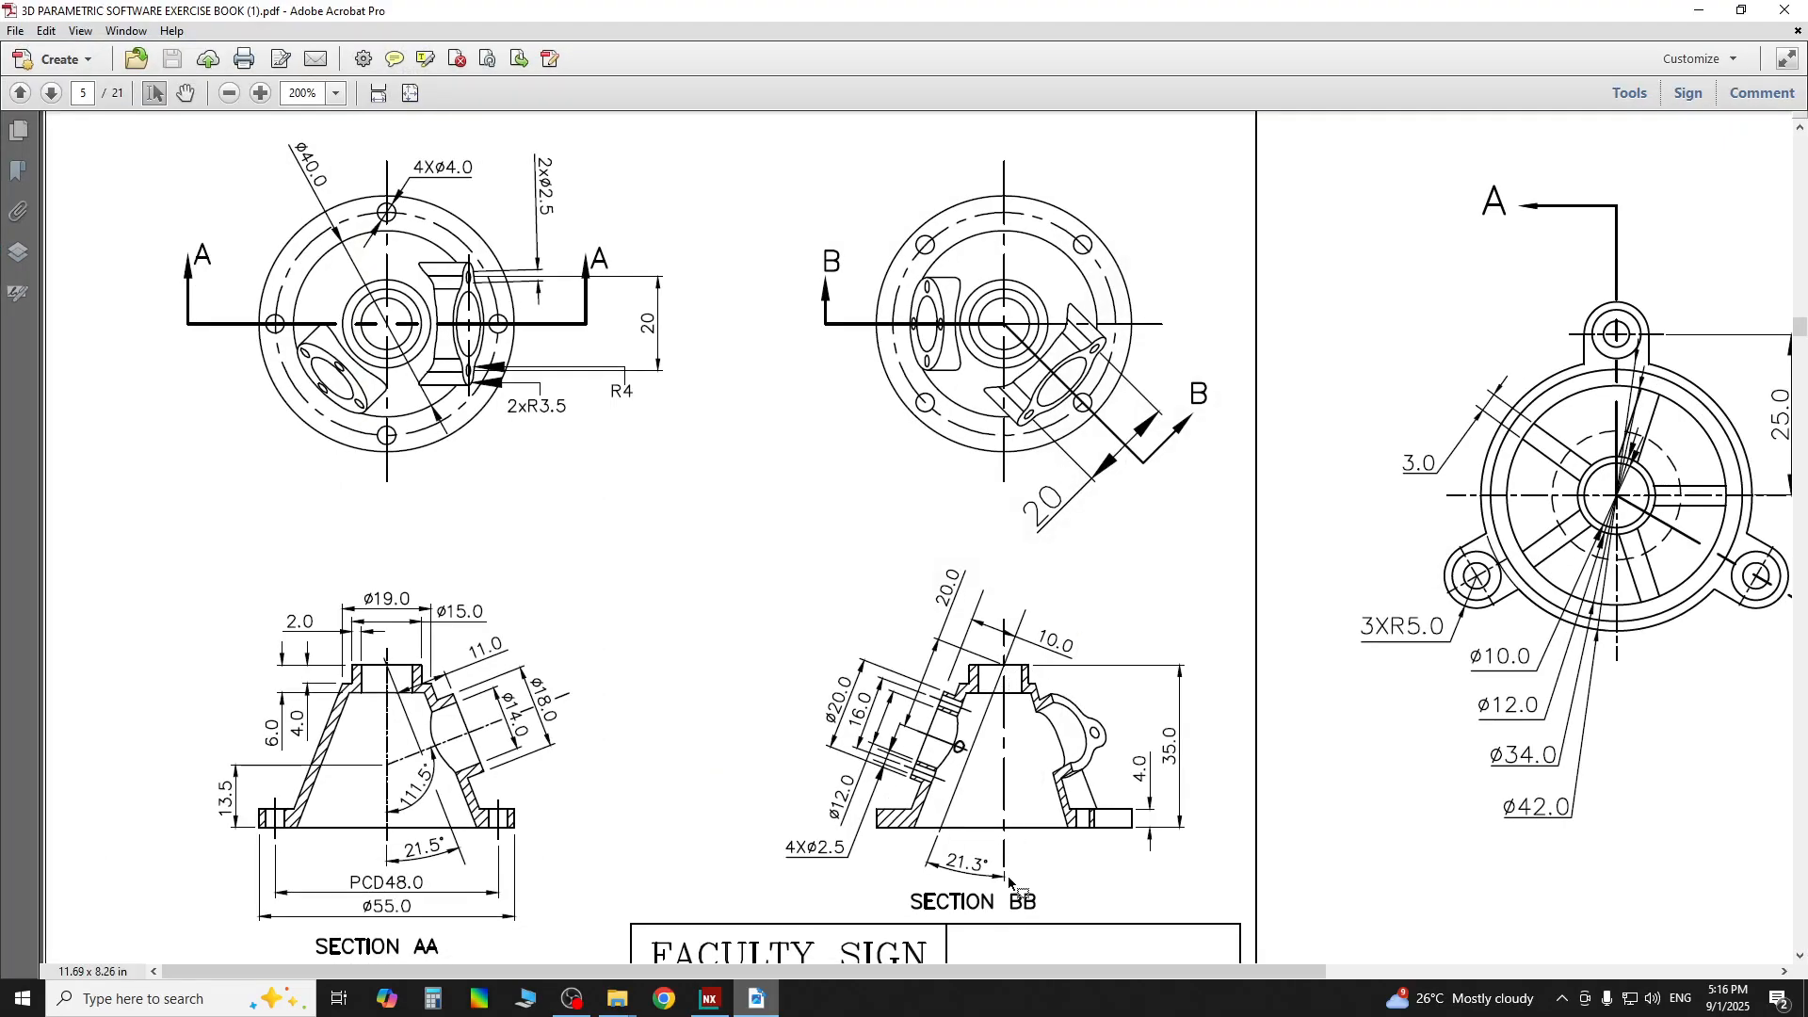
key("alt+Tab")
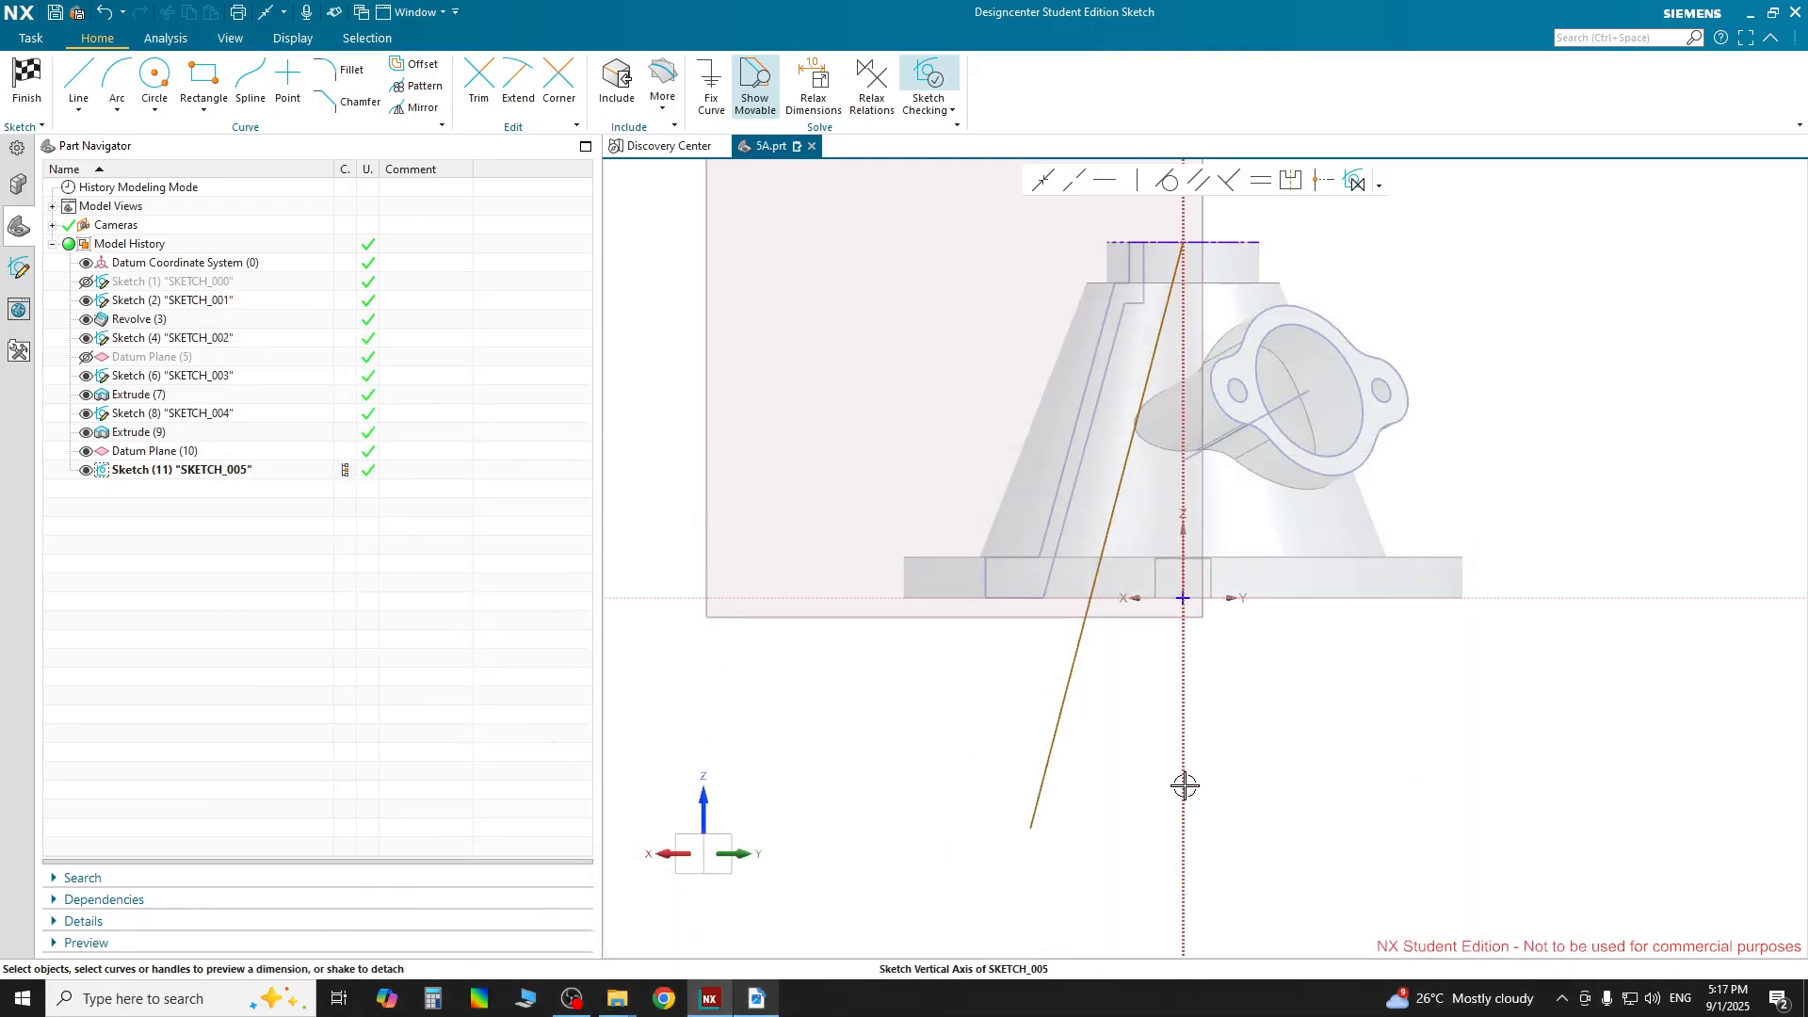
left_click(1052, 751)
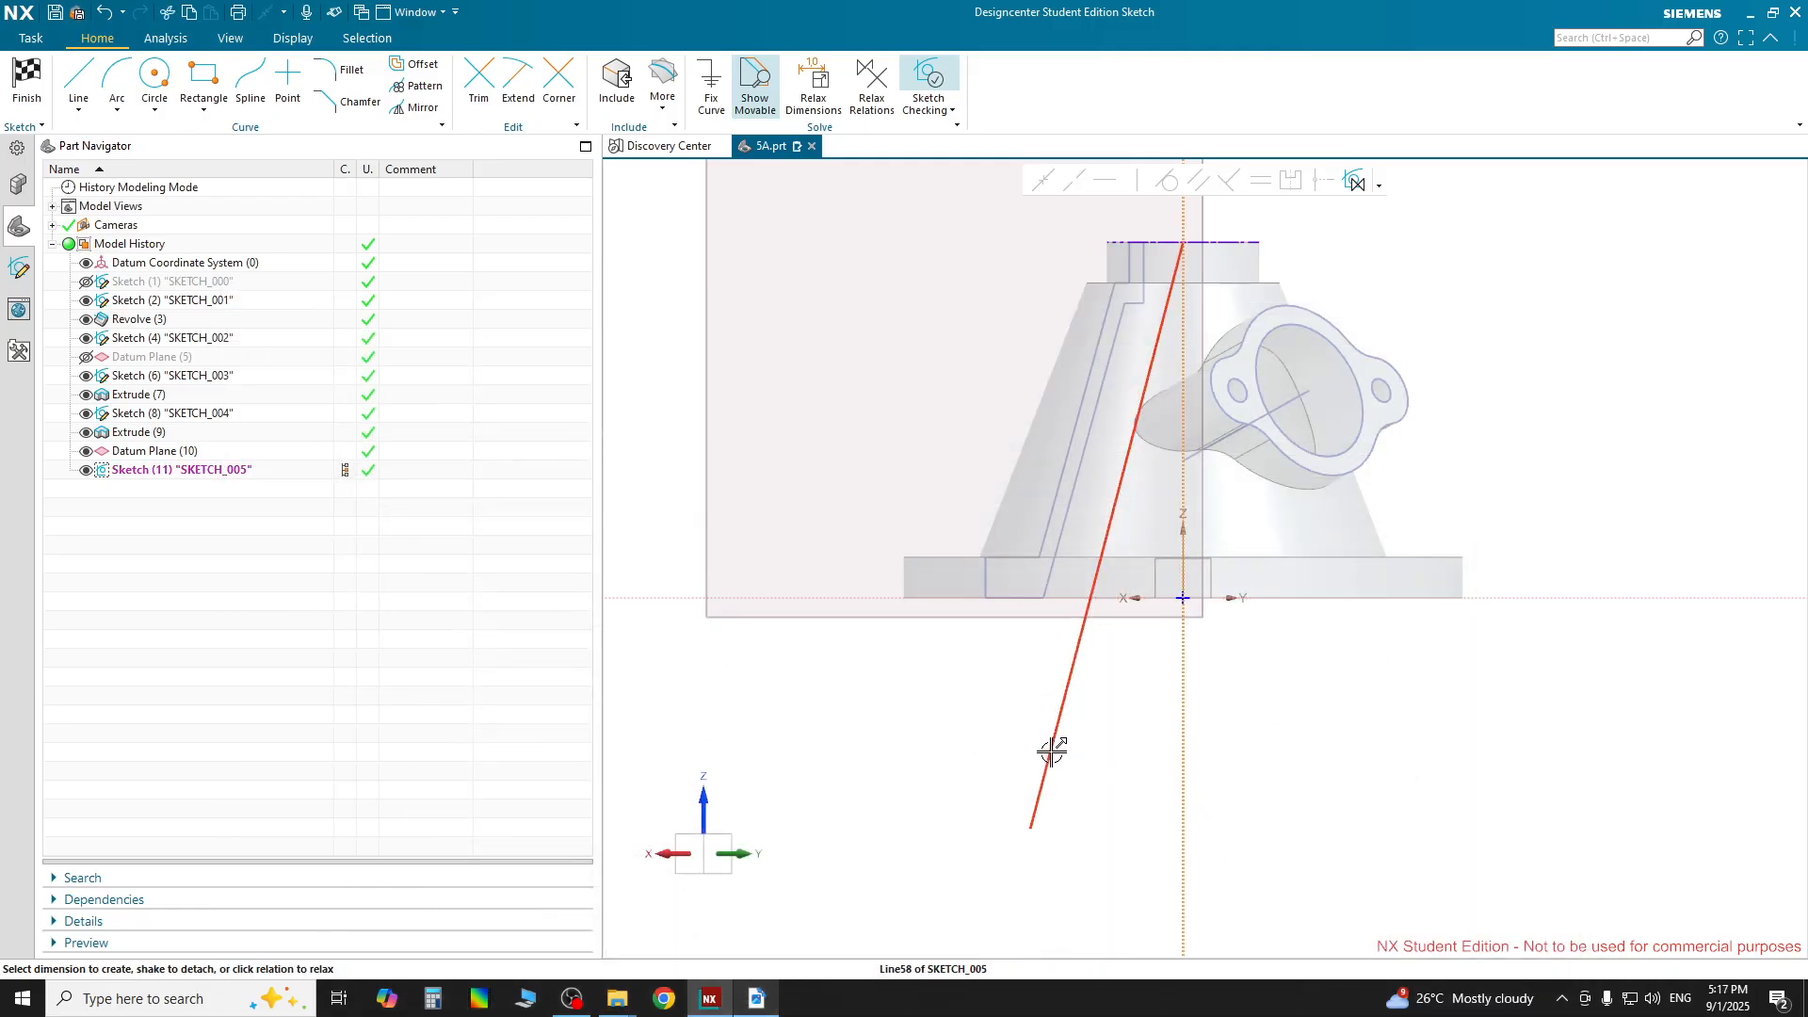
left_click(1051, 750)
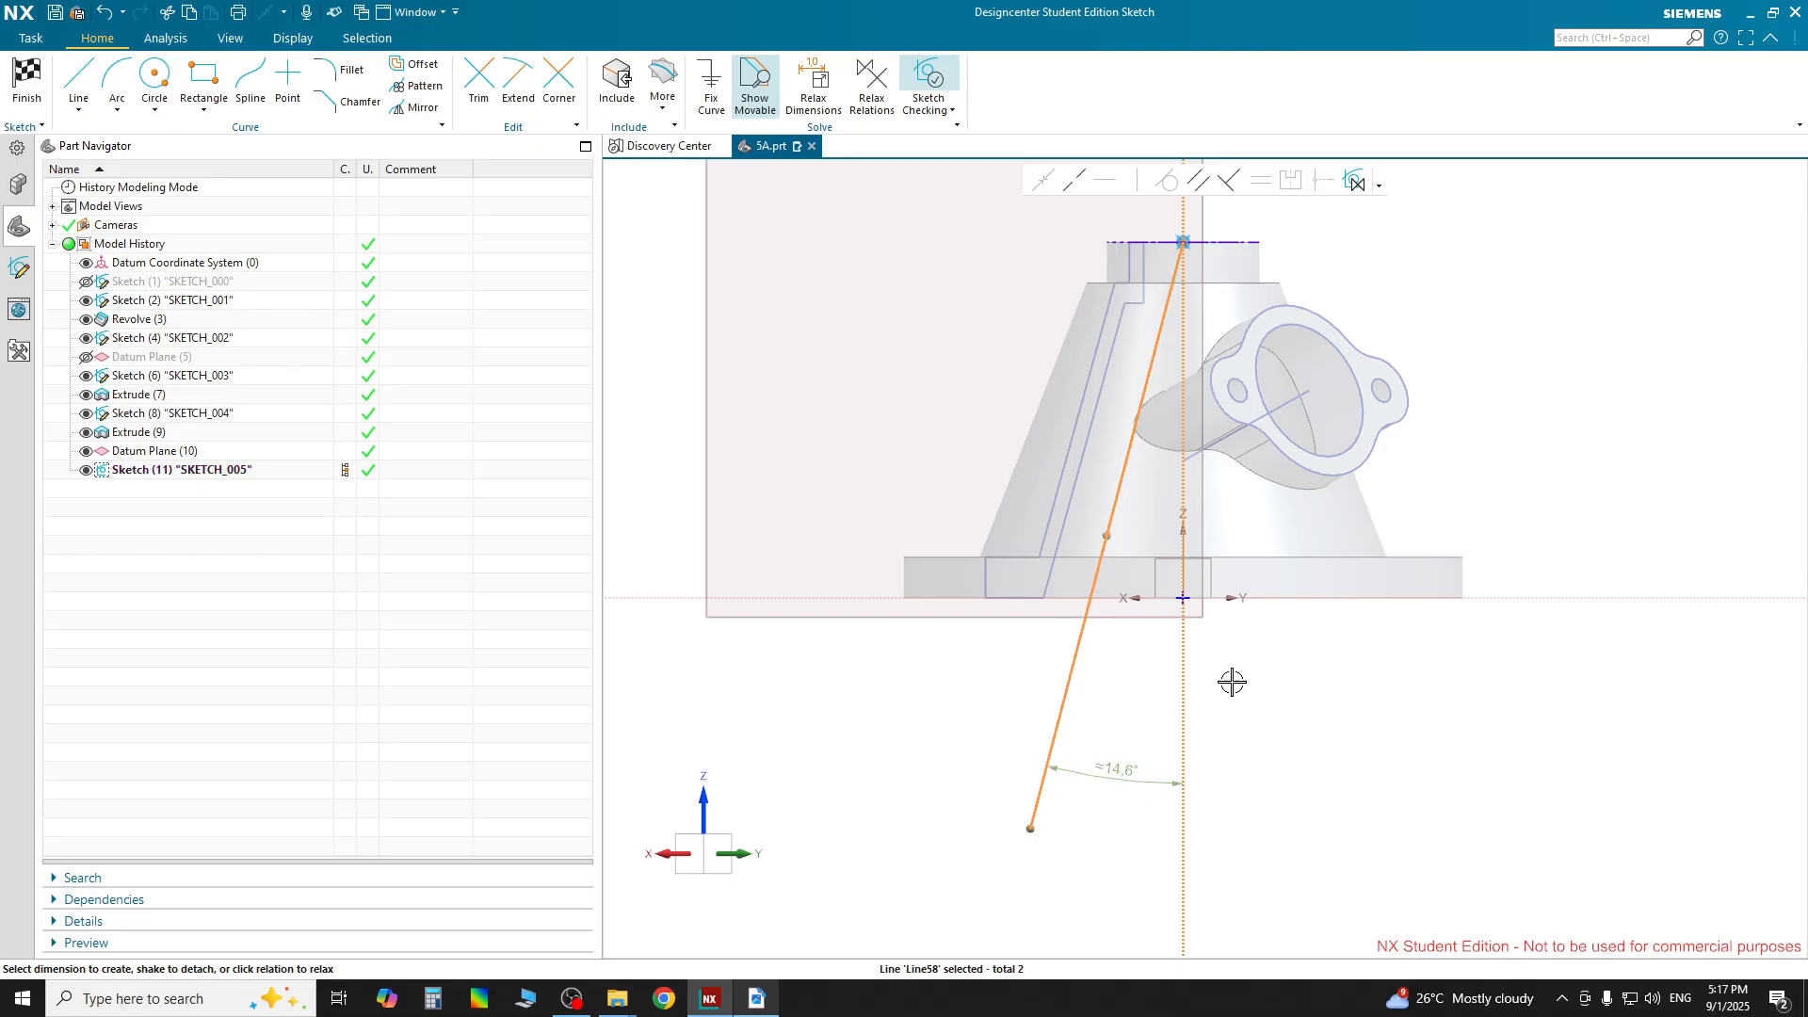
left_click(1194, 776)
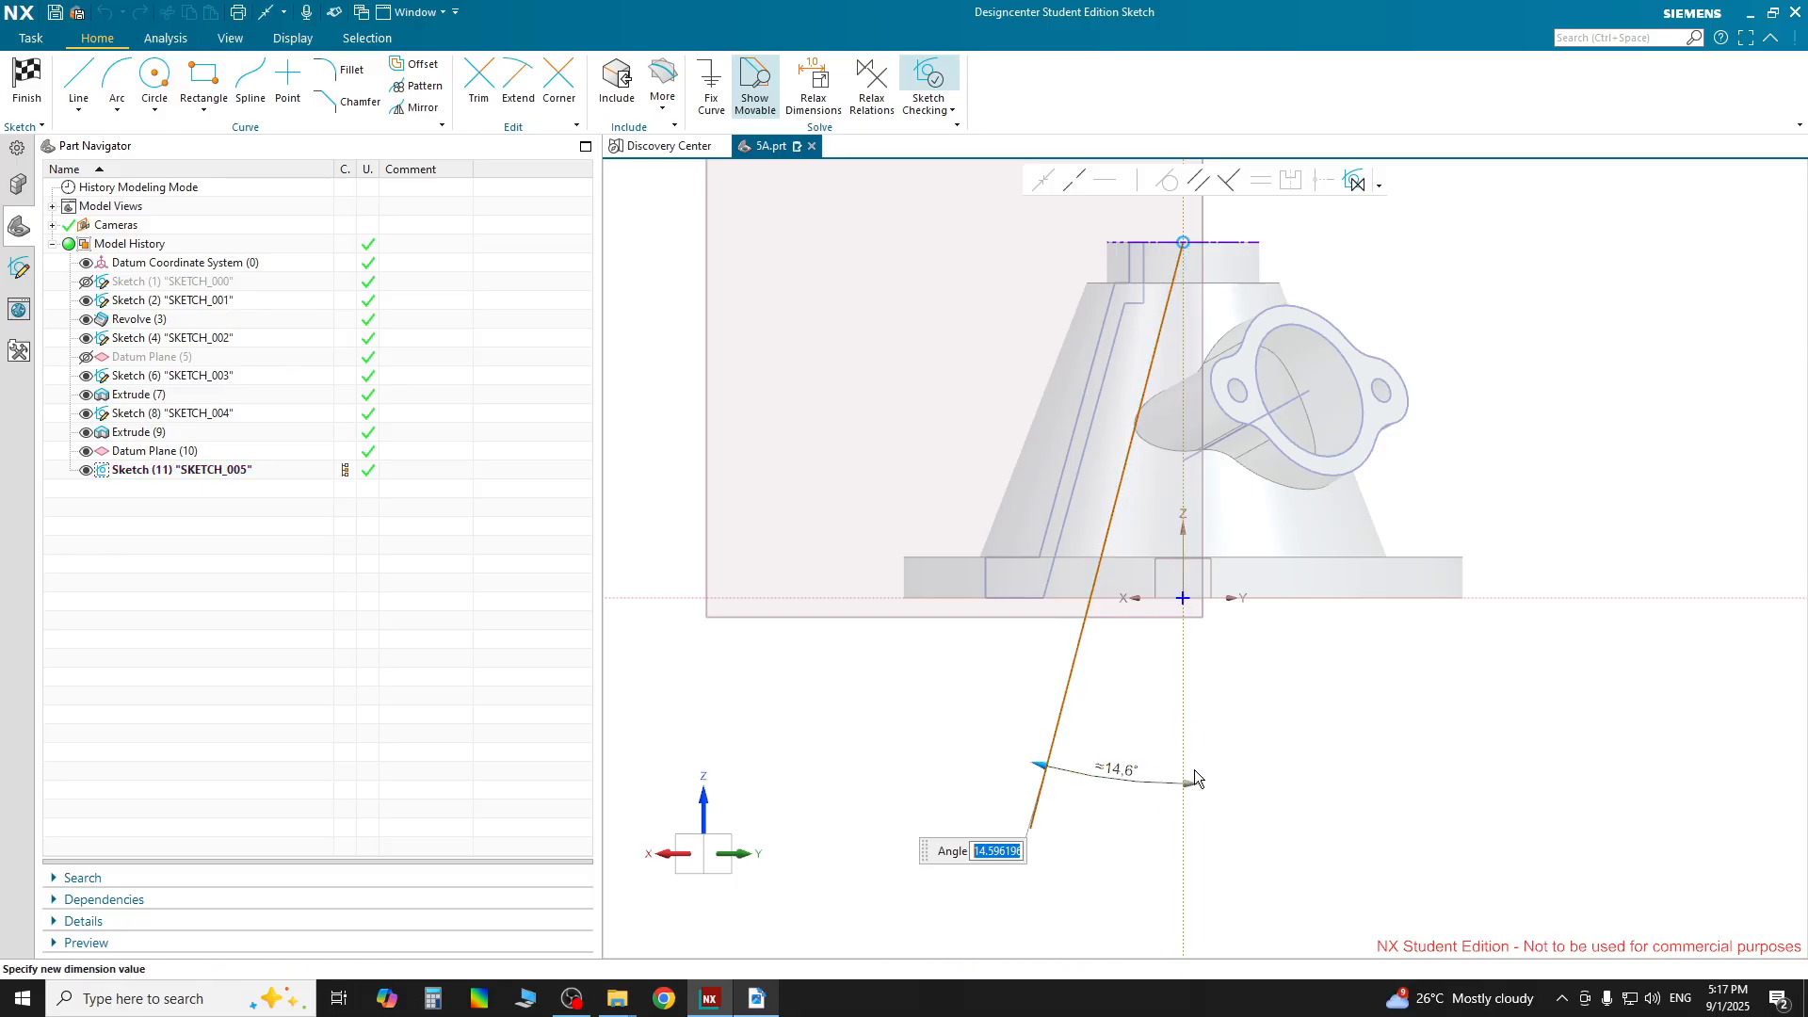
type("21.3")
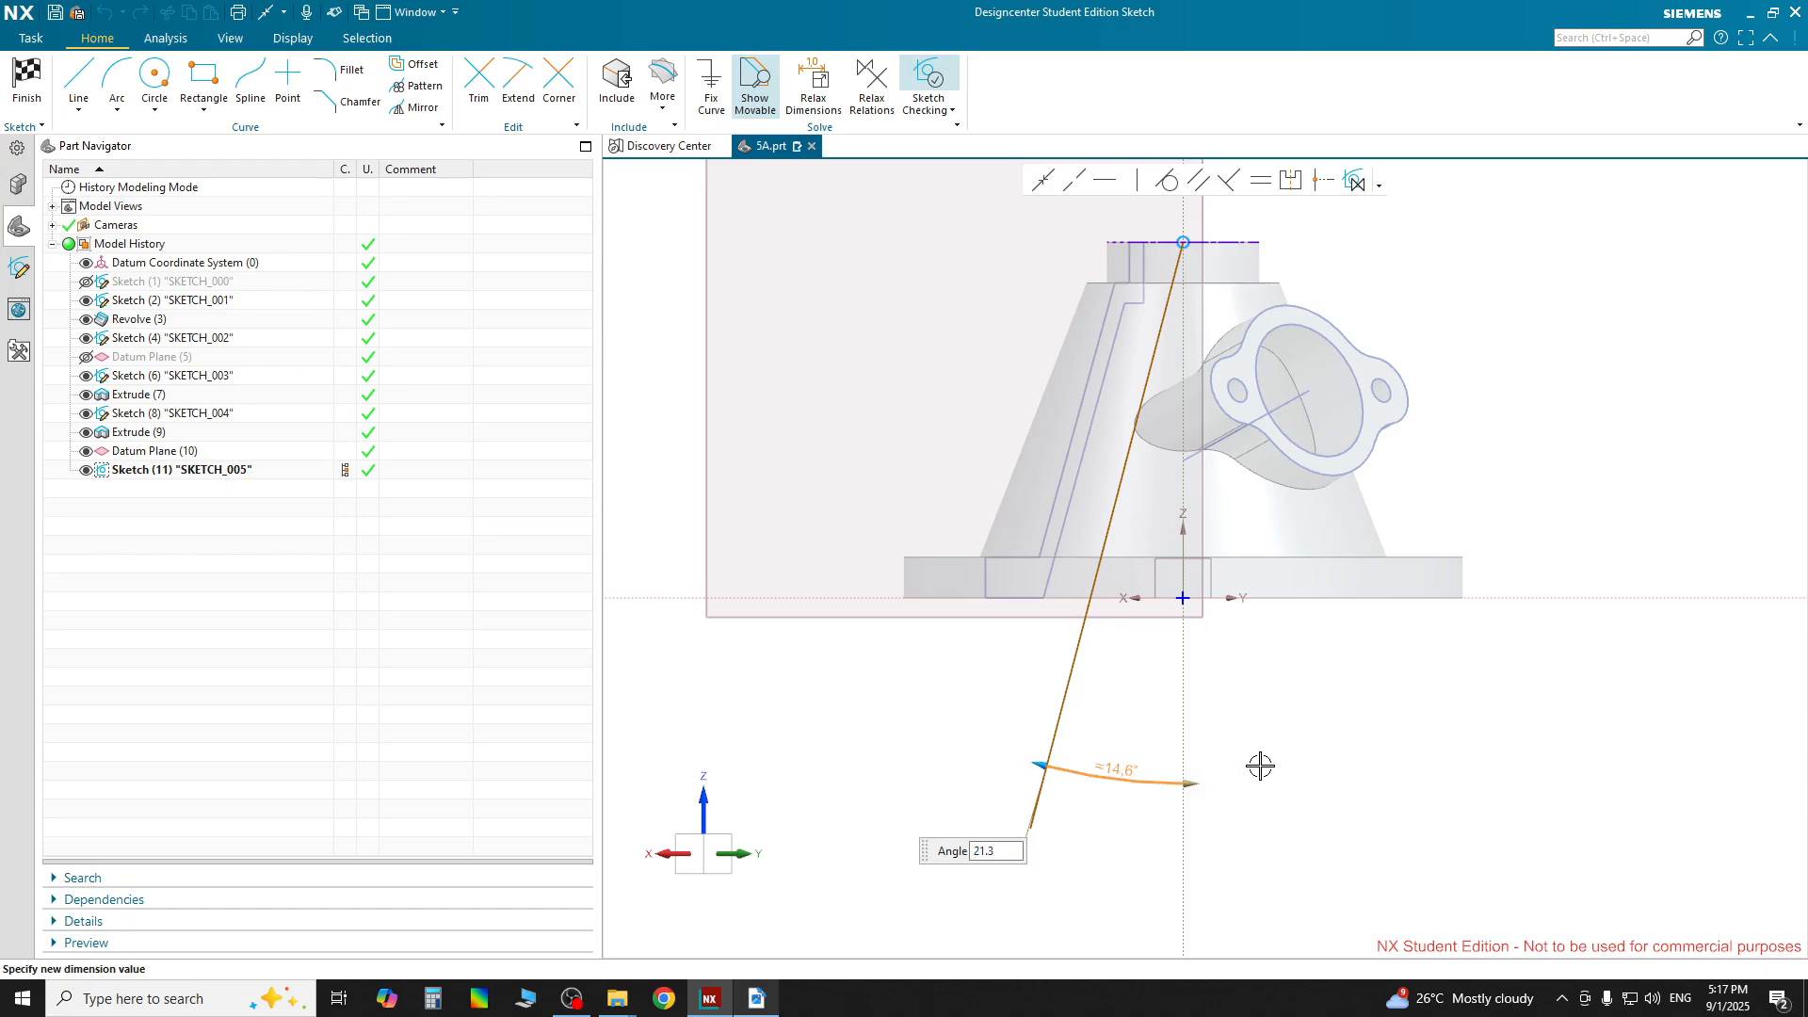
key("Return")
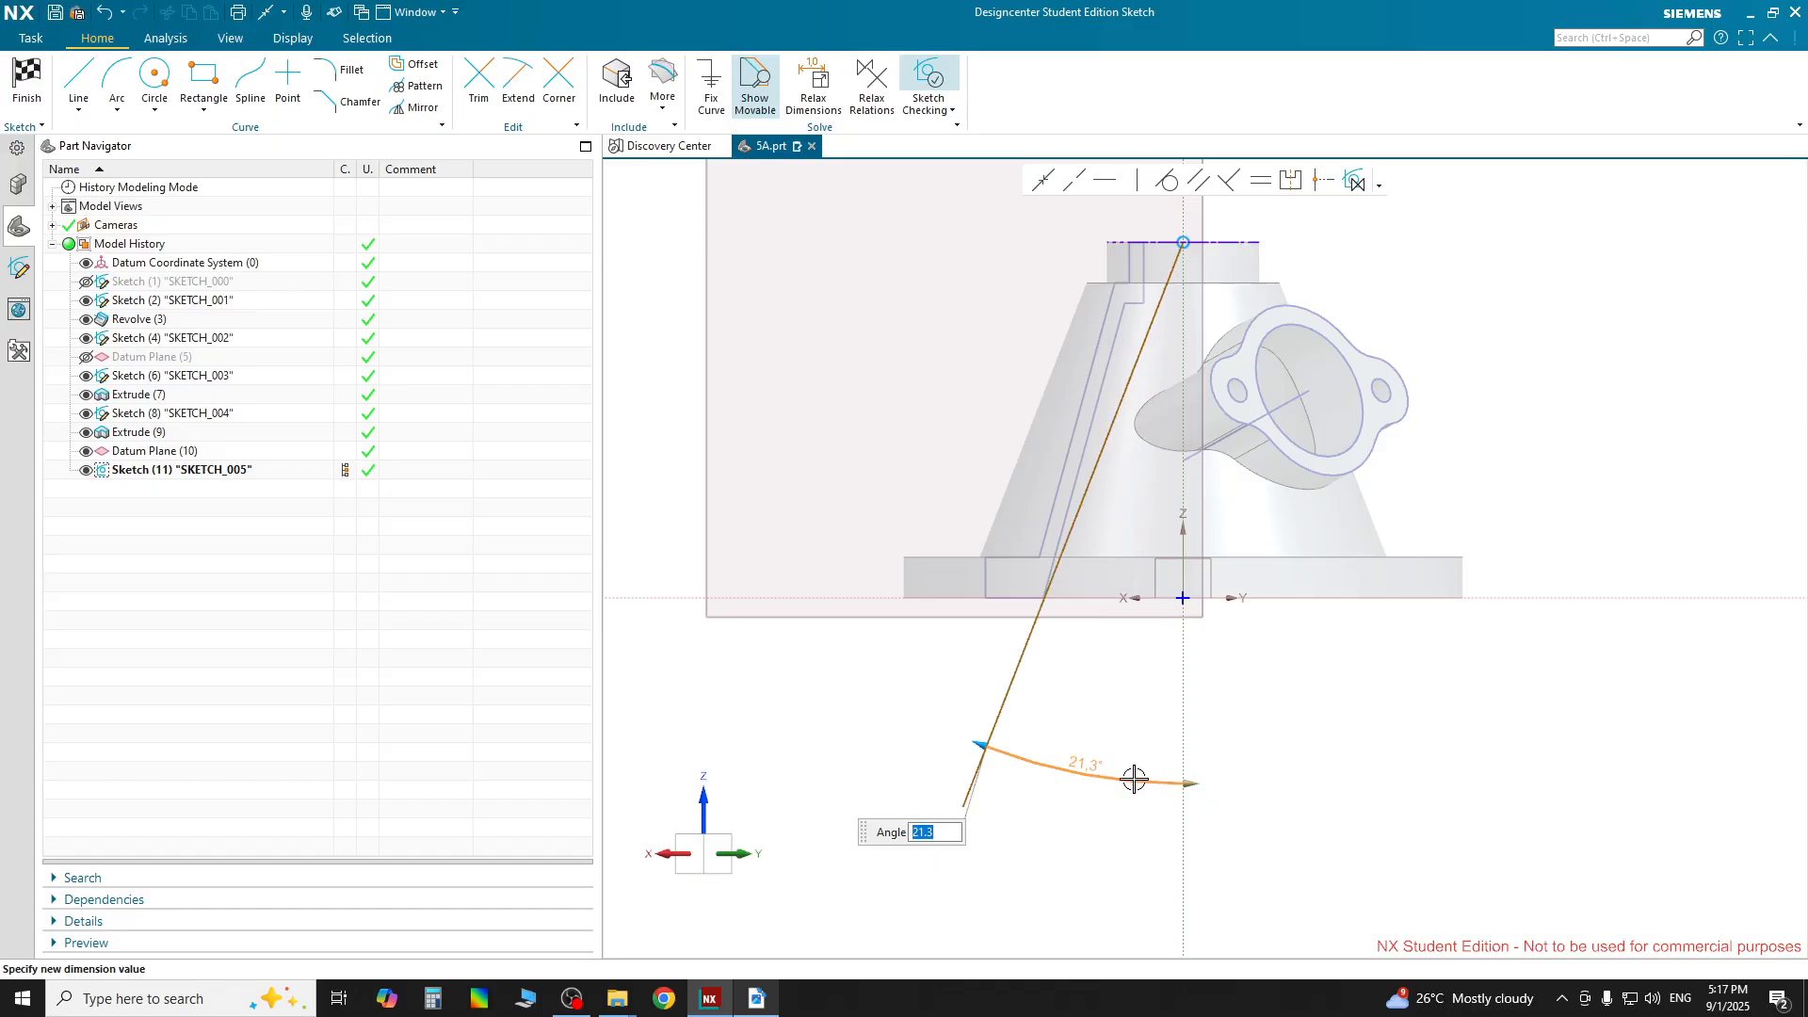
left_click(1083, 773)
left_click(1240, 835)
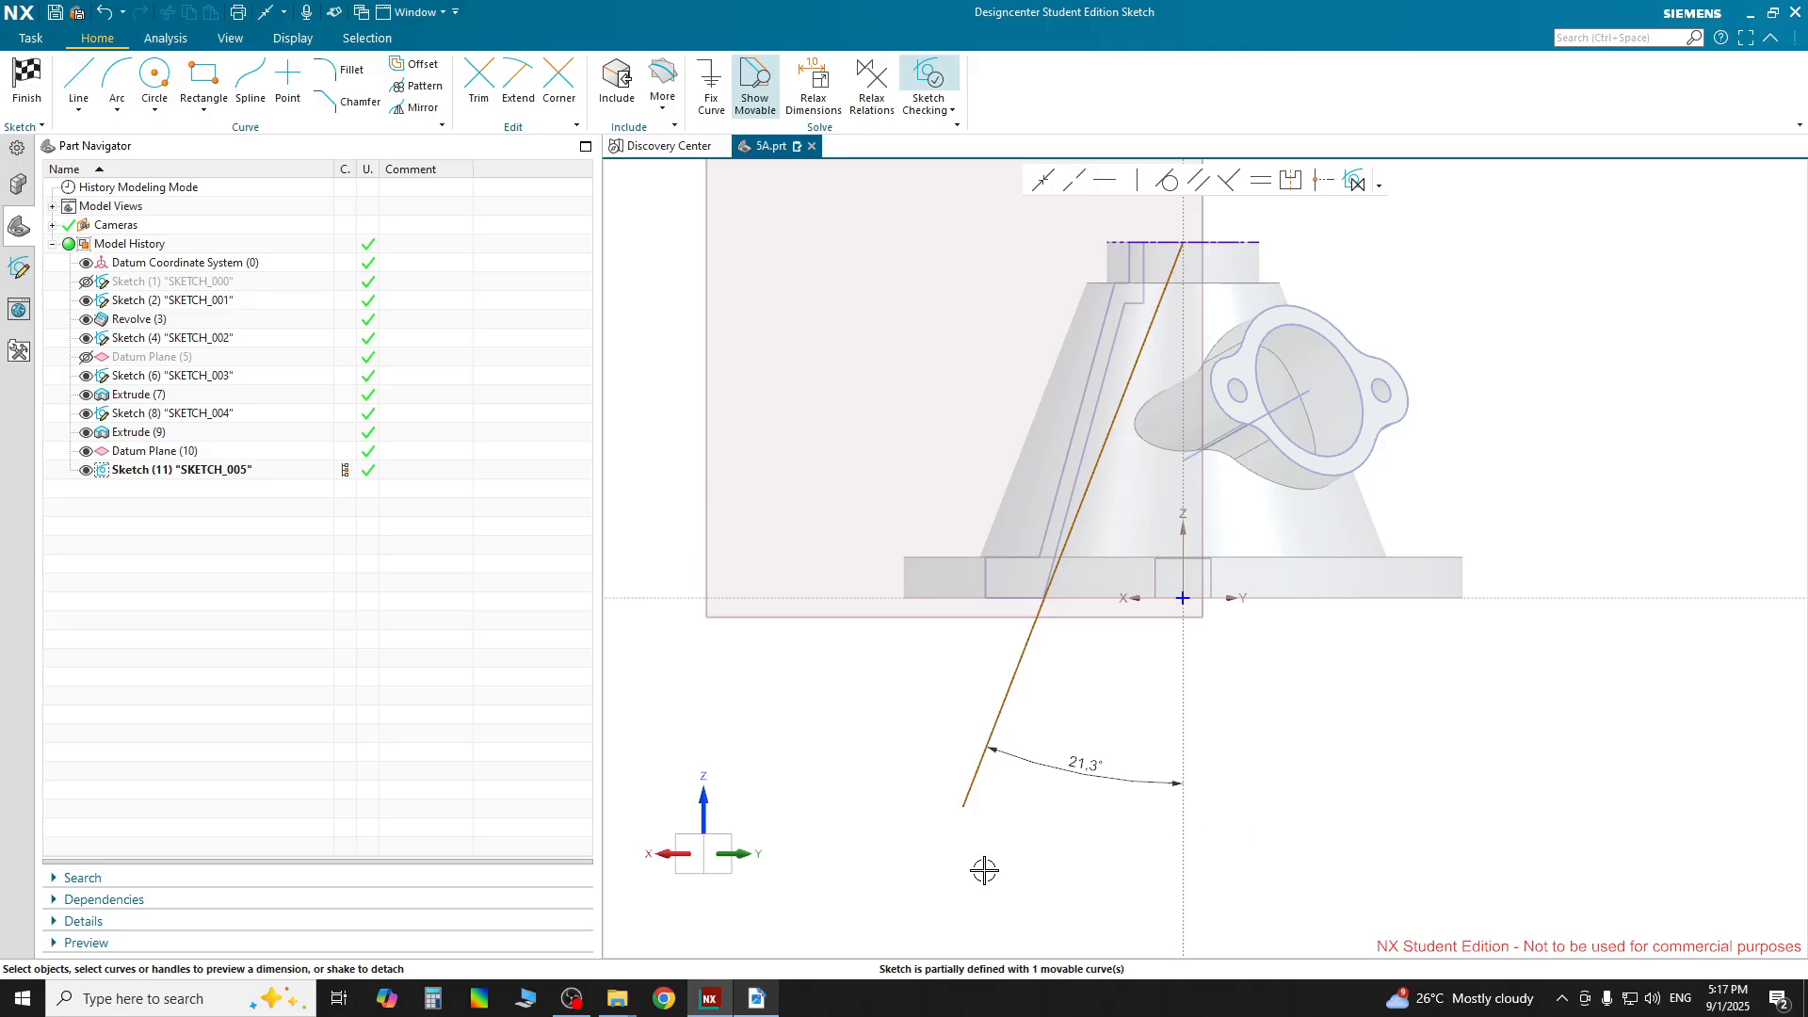
Draw a line about 13 mm long from the slanted line's upper endpoint, perpendicular to it and pointing outward above the collar
left_click(756, 998)
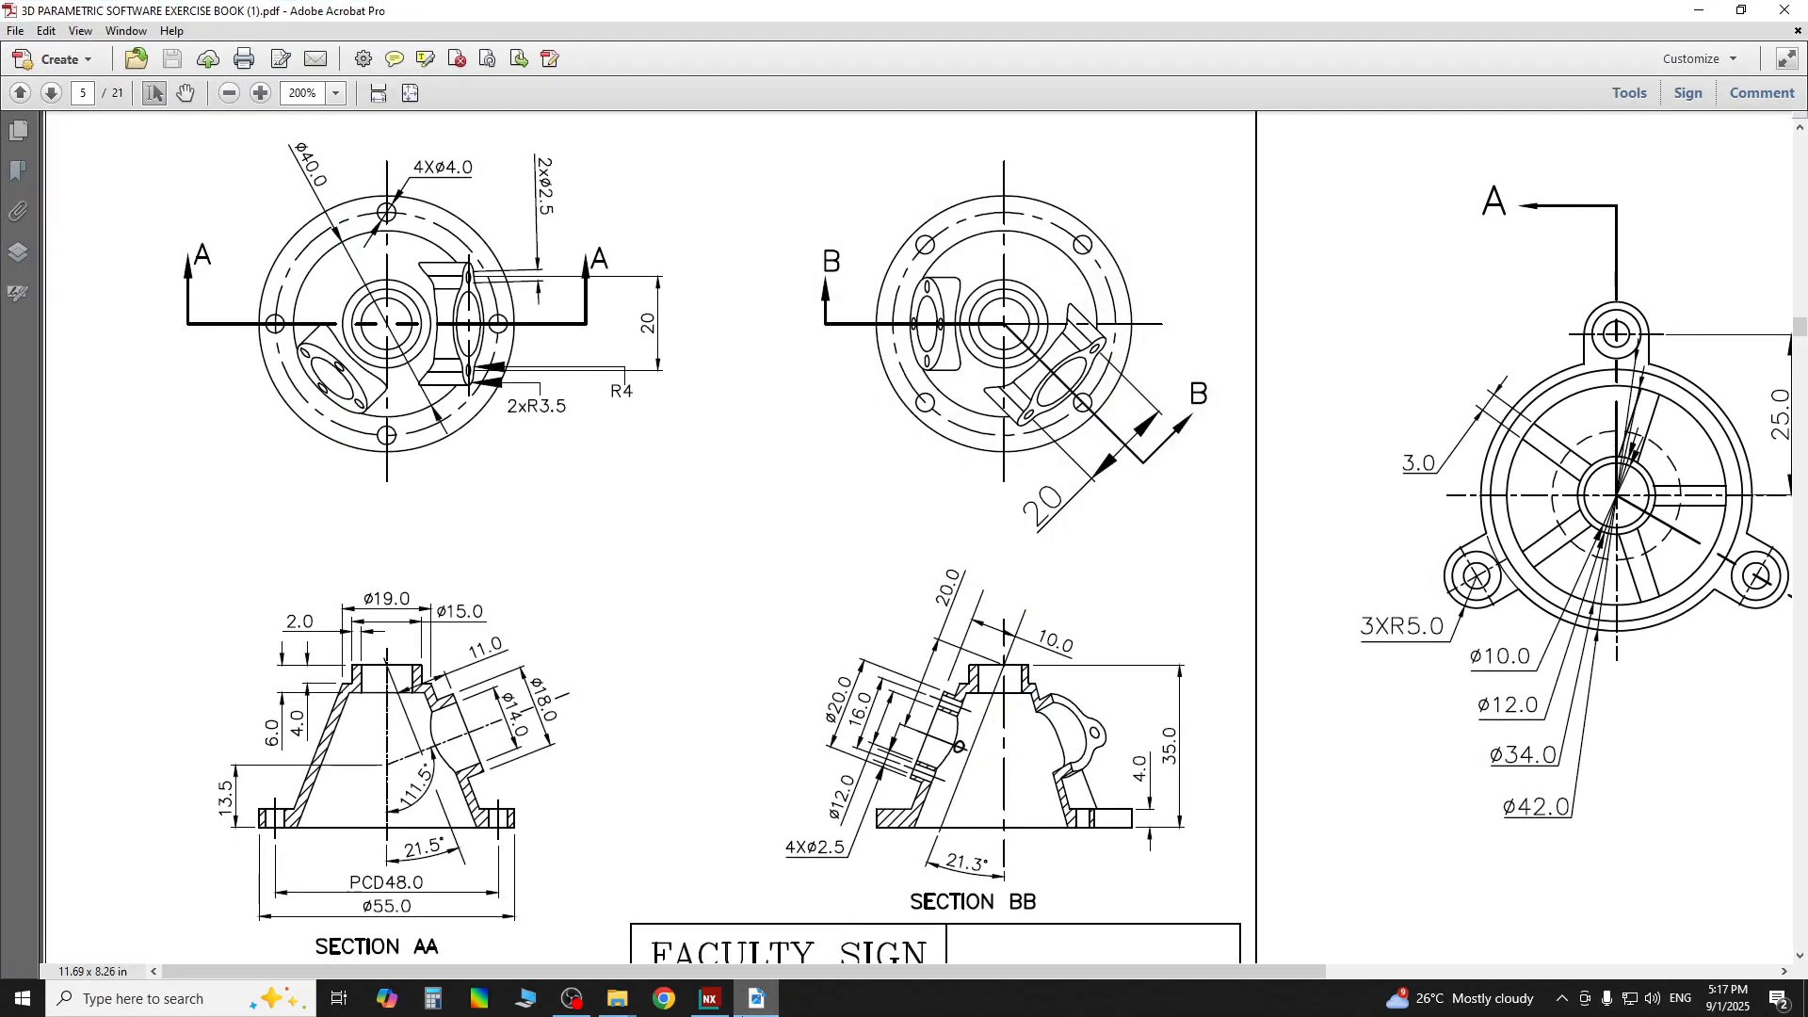
left_click(710, 998)
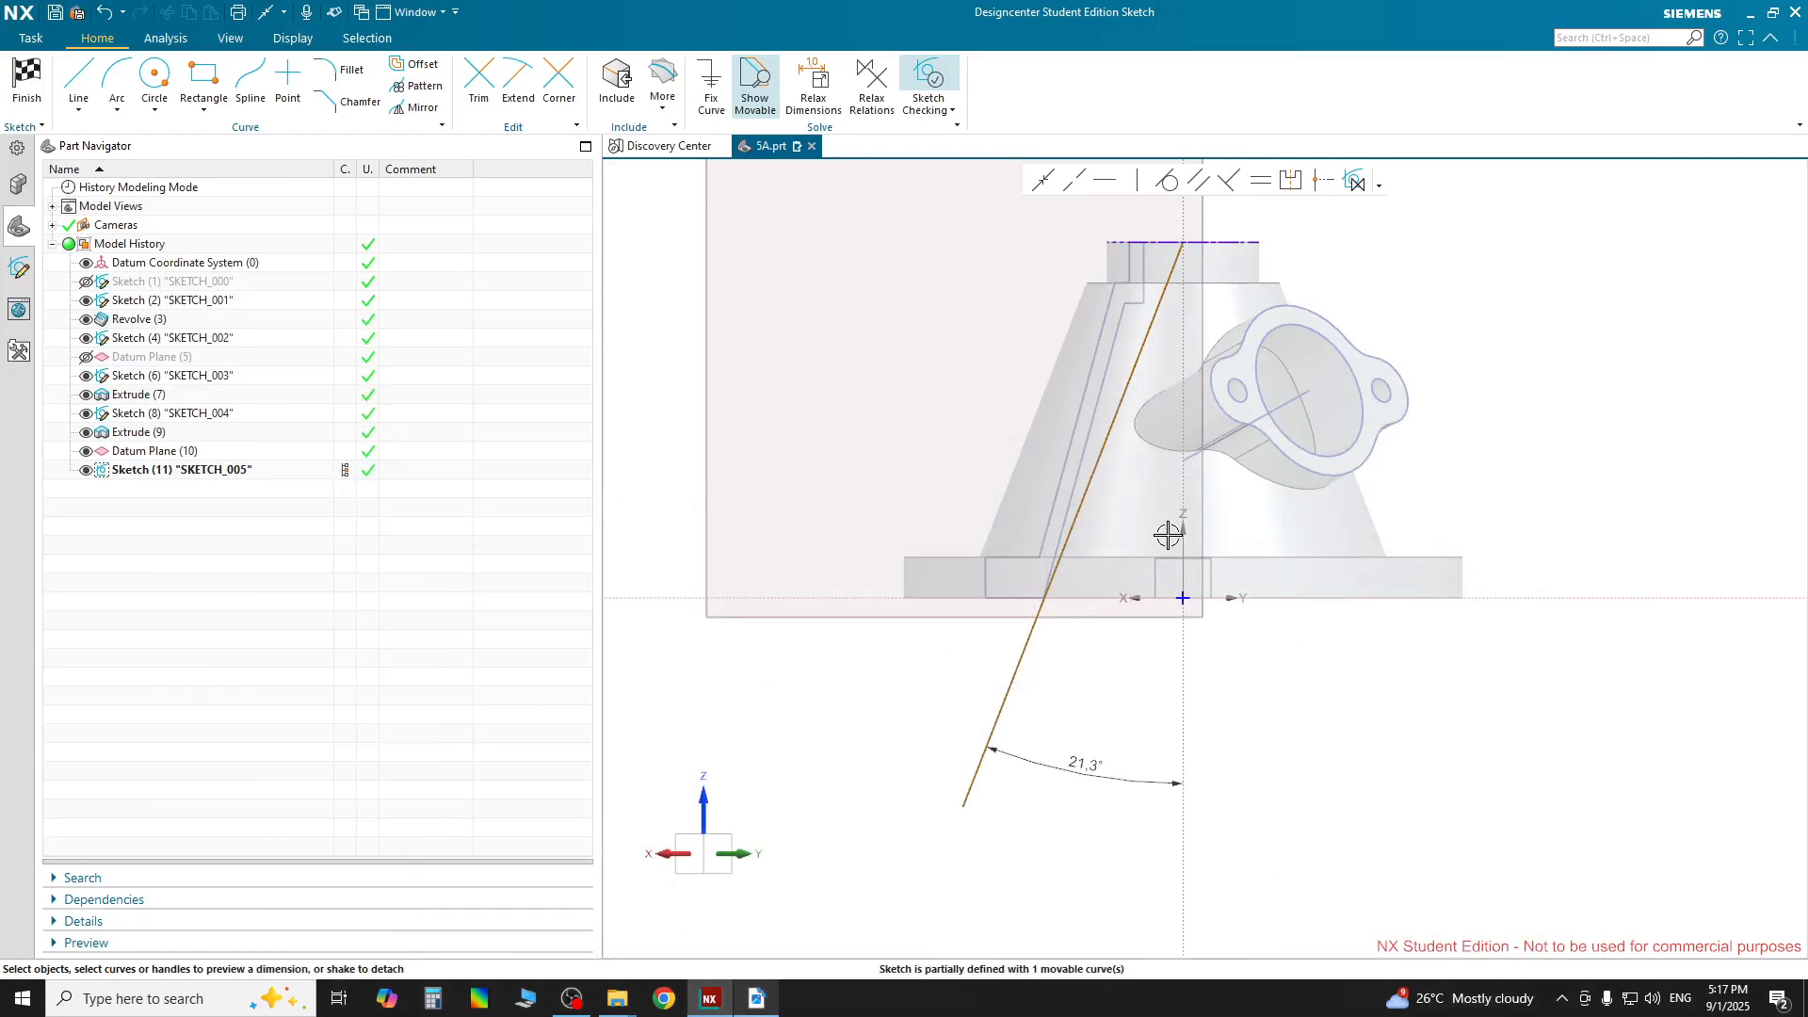
left_click(757, 1000)
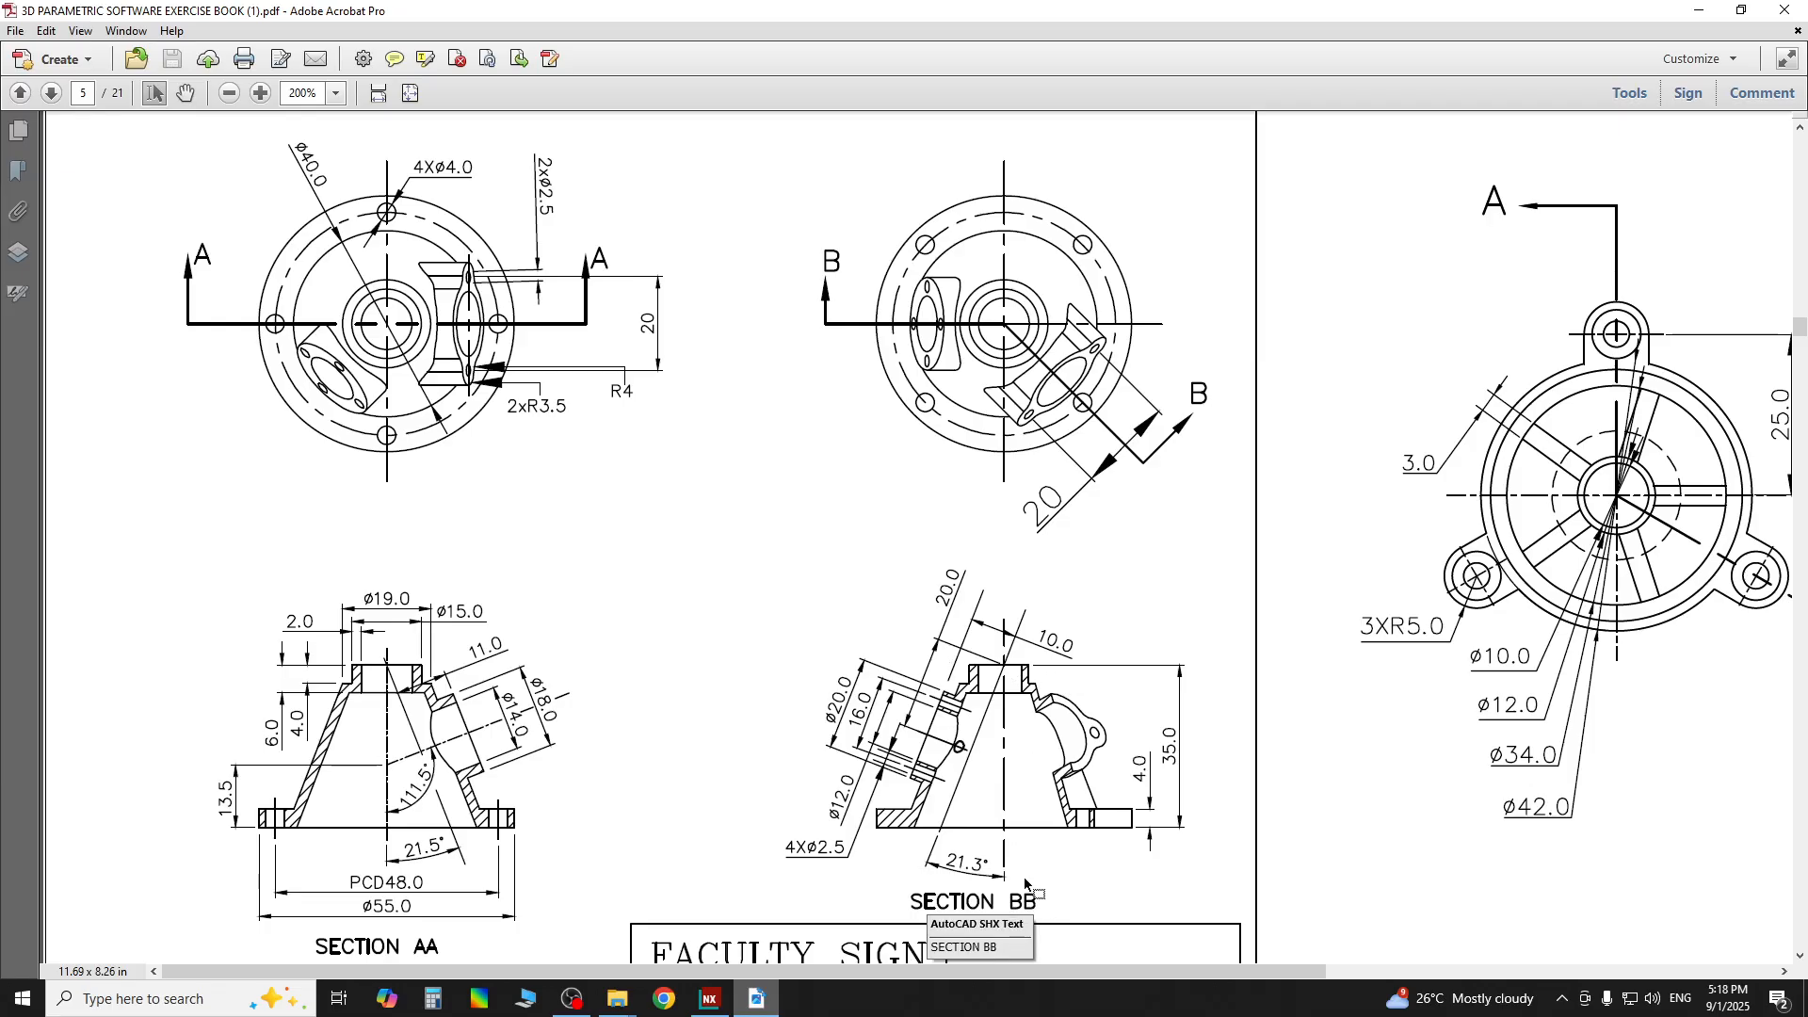
left_click(710, 998)
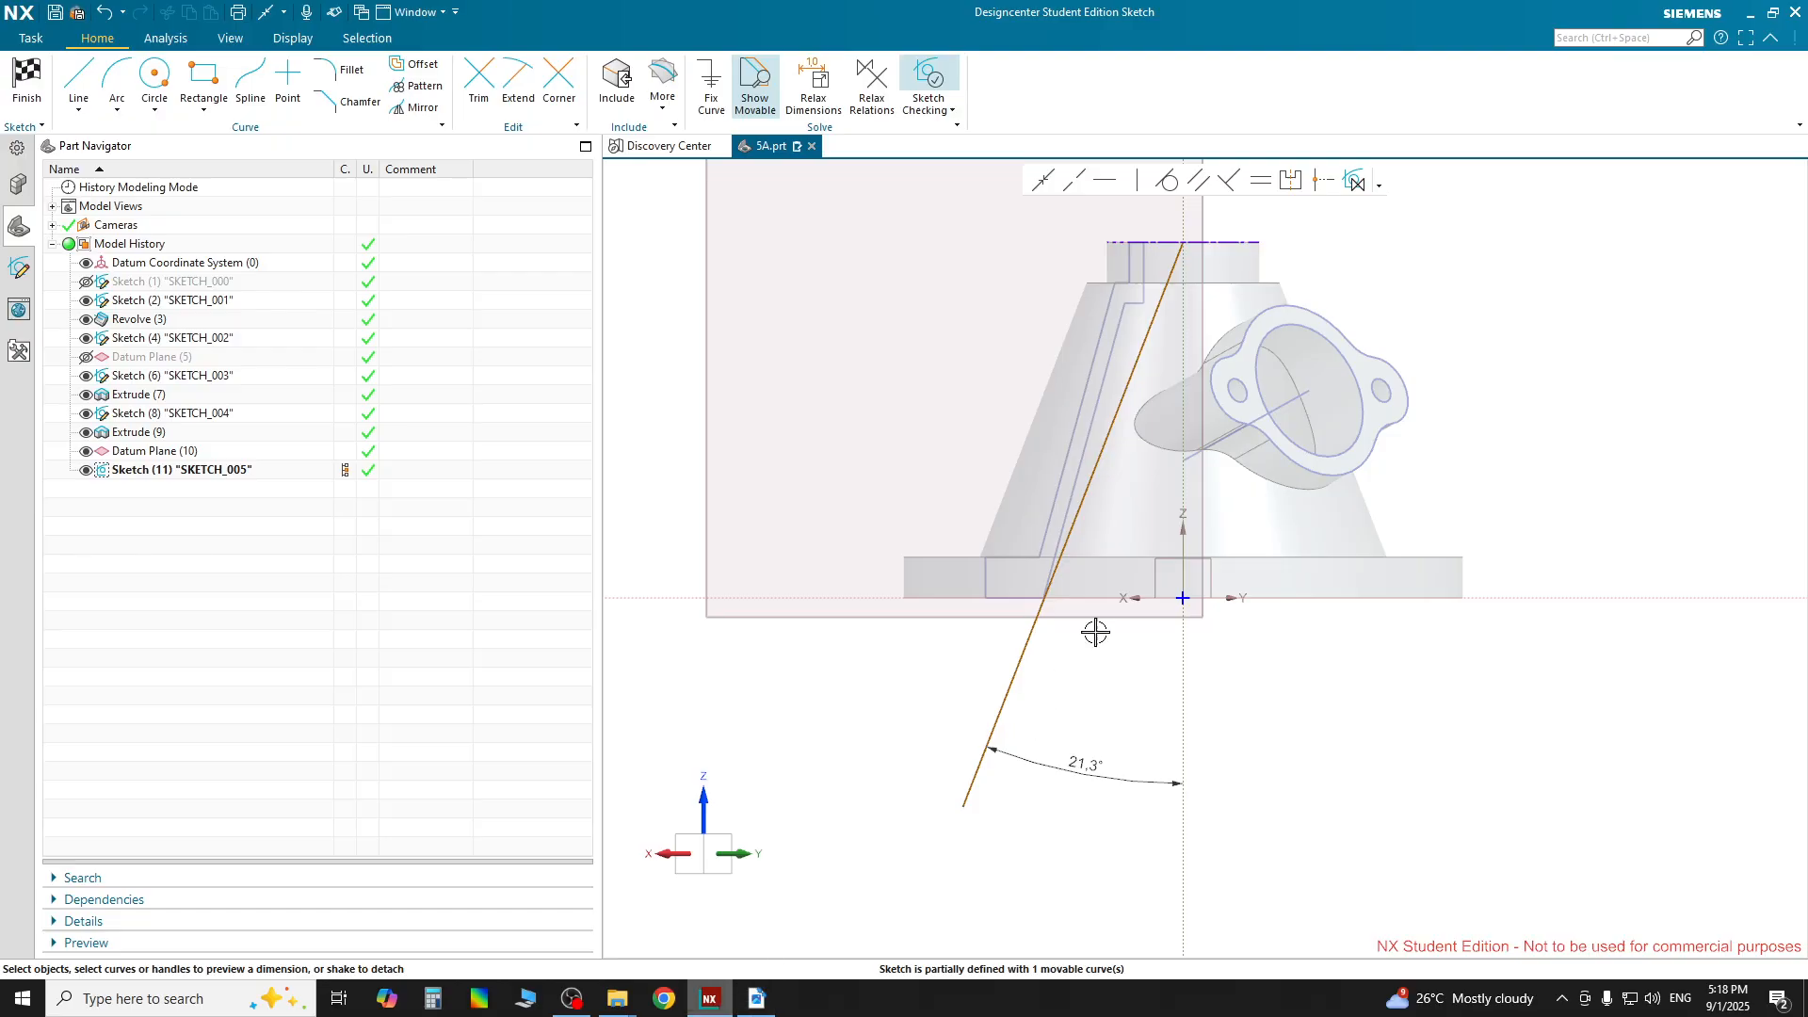
left_click(94, 78)
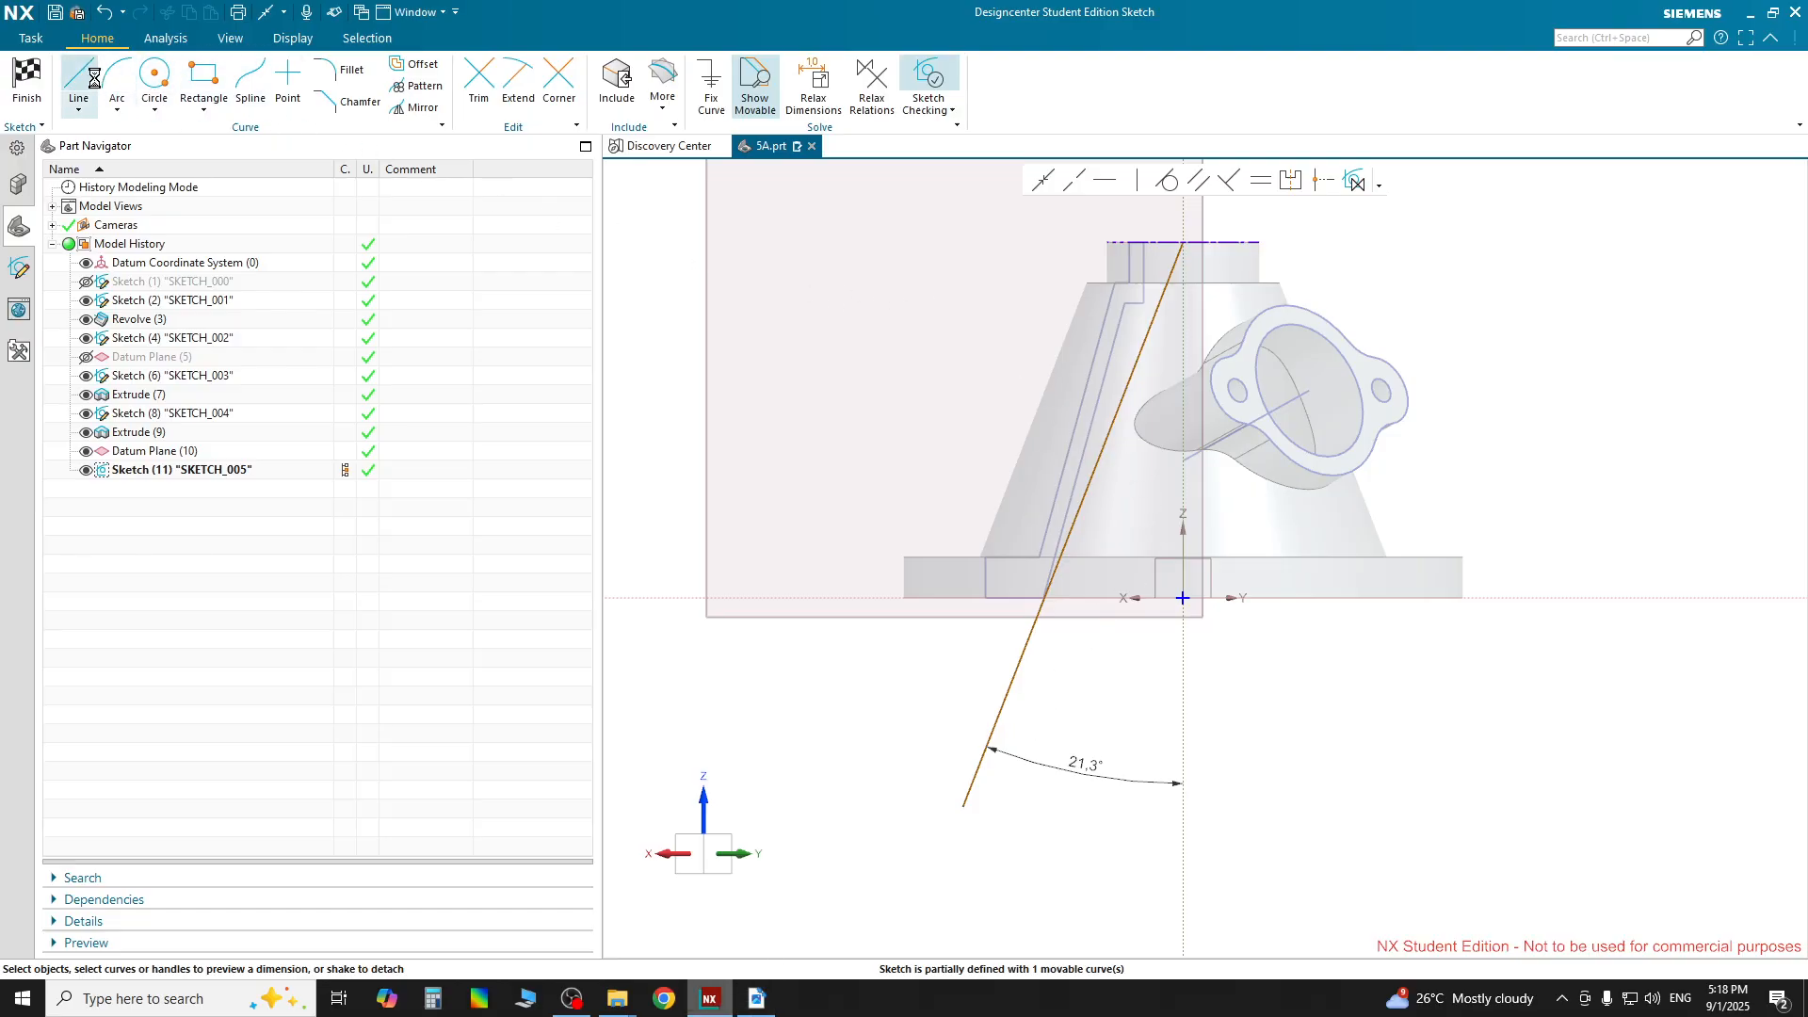
left_click(1185, 241)
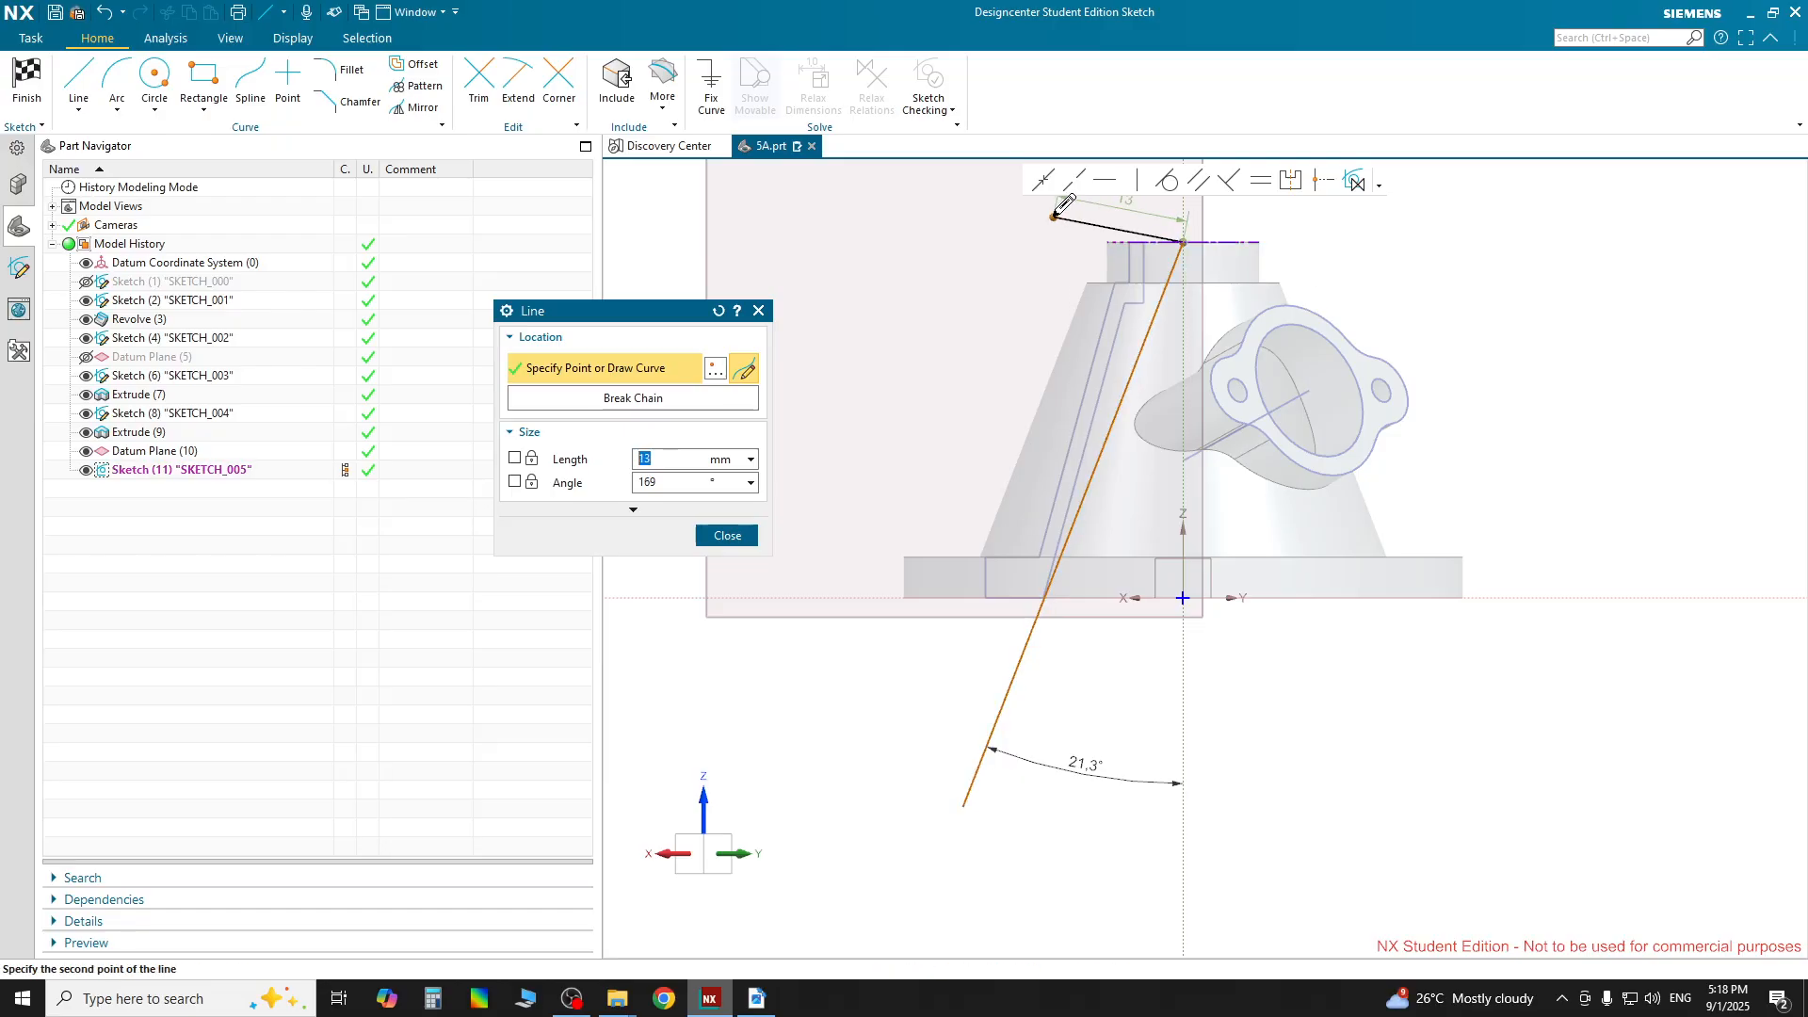
middle_click_drag(1057, 212, 1045, 450, "shift")
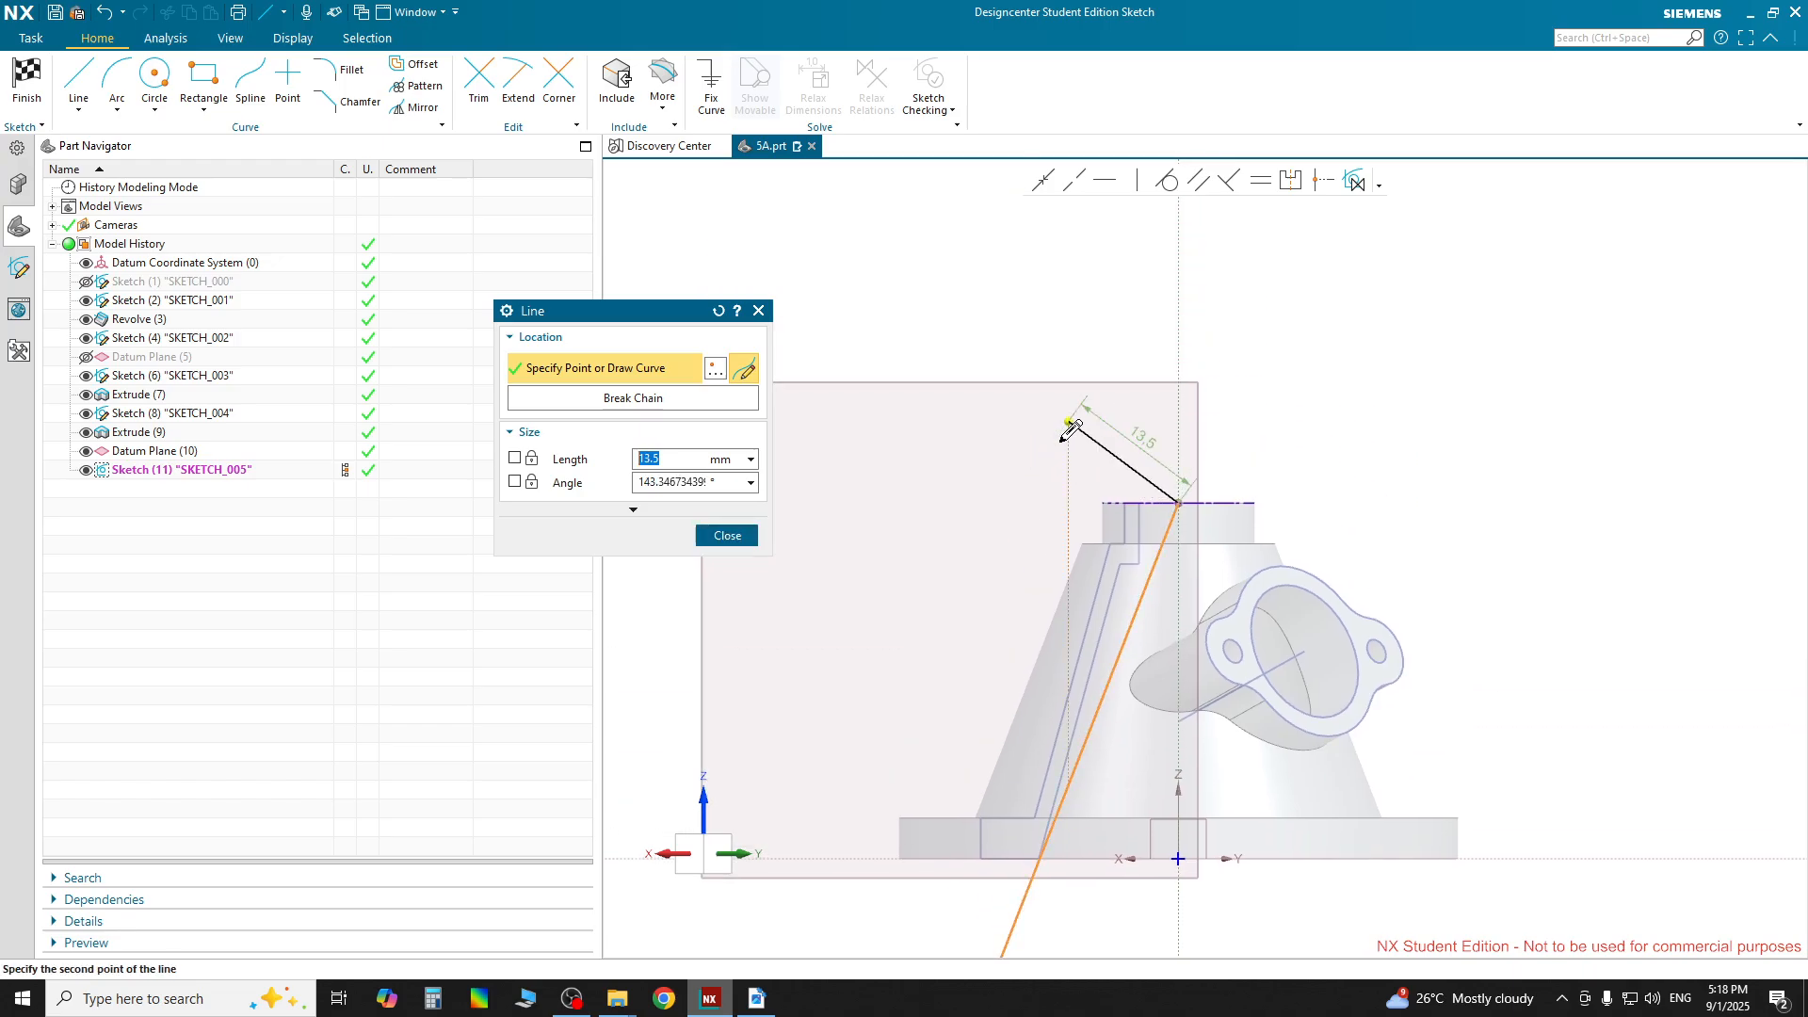
left_click(1057, 455)
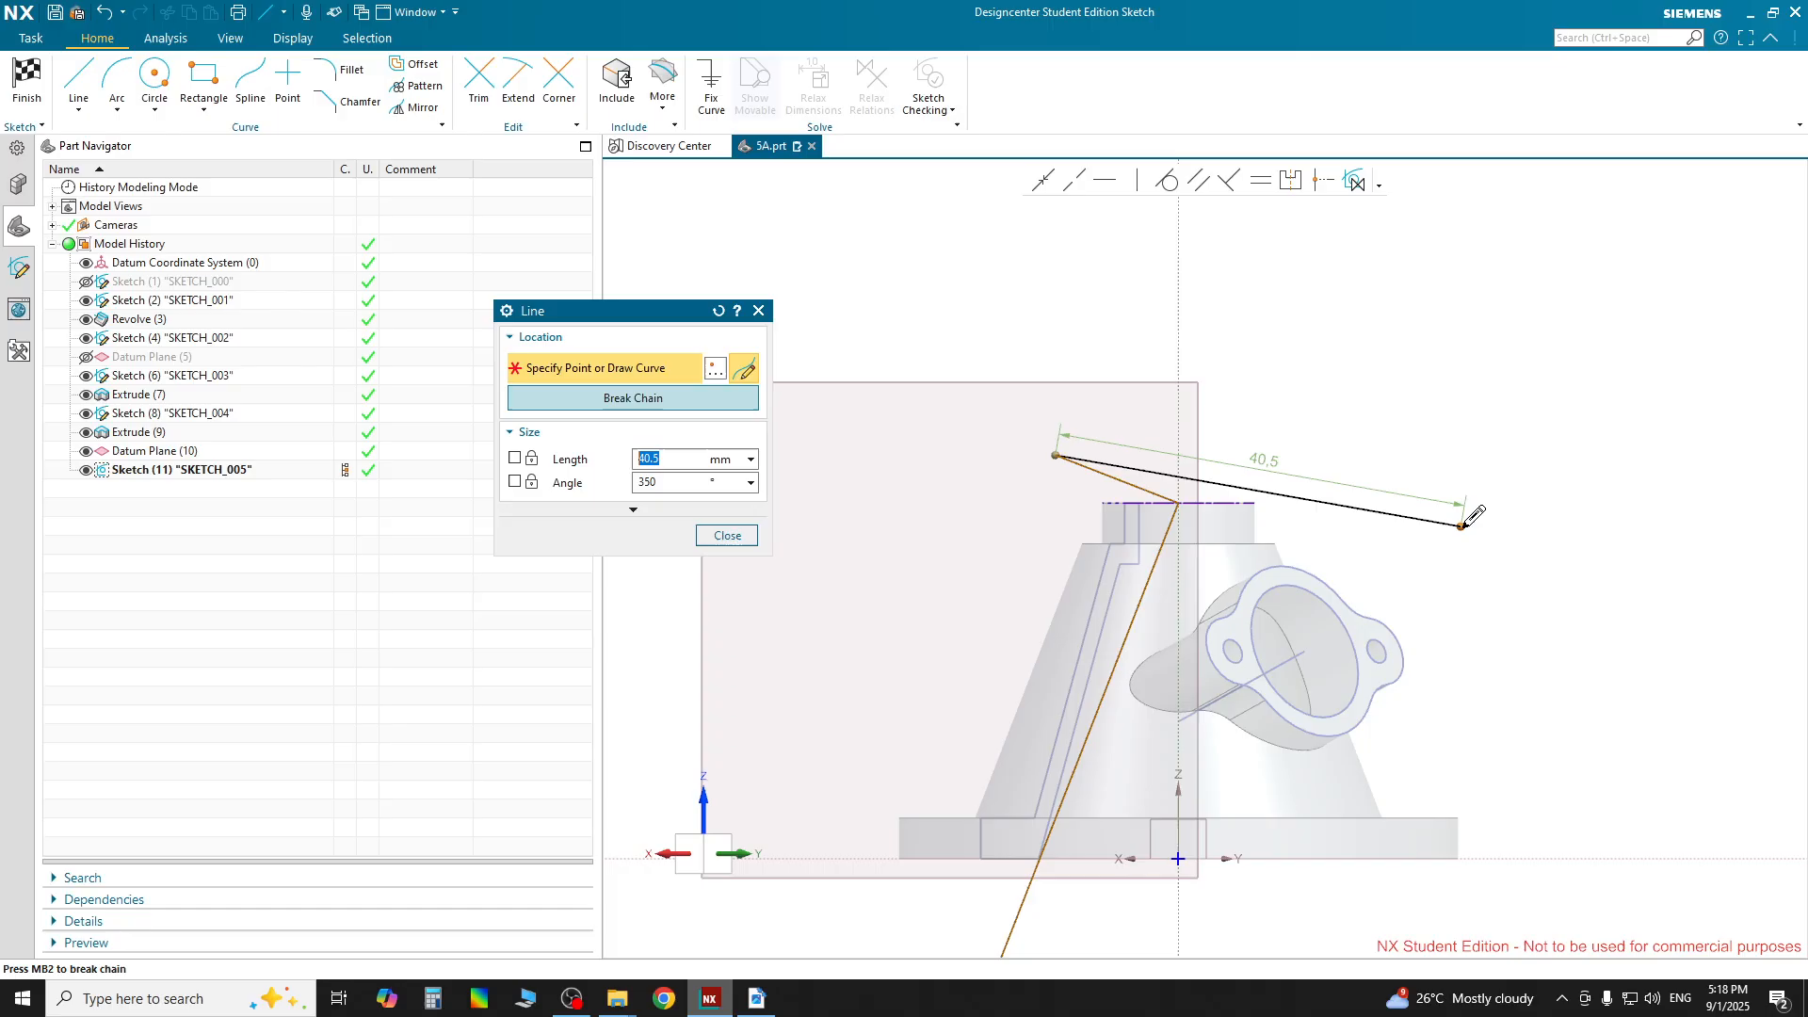
key("Escape")
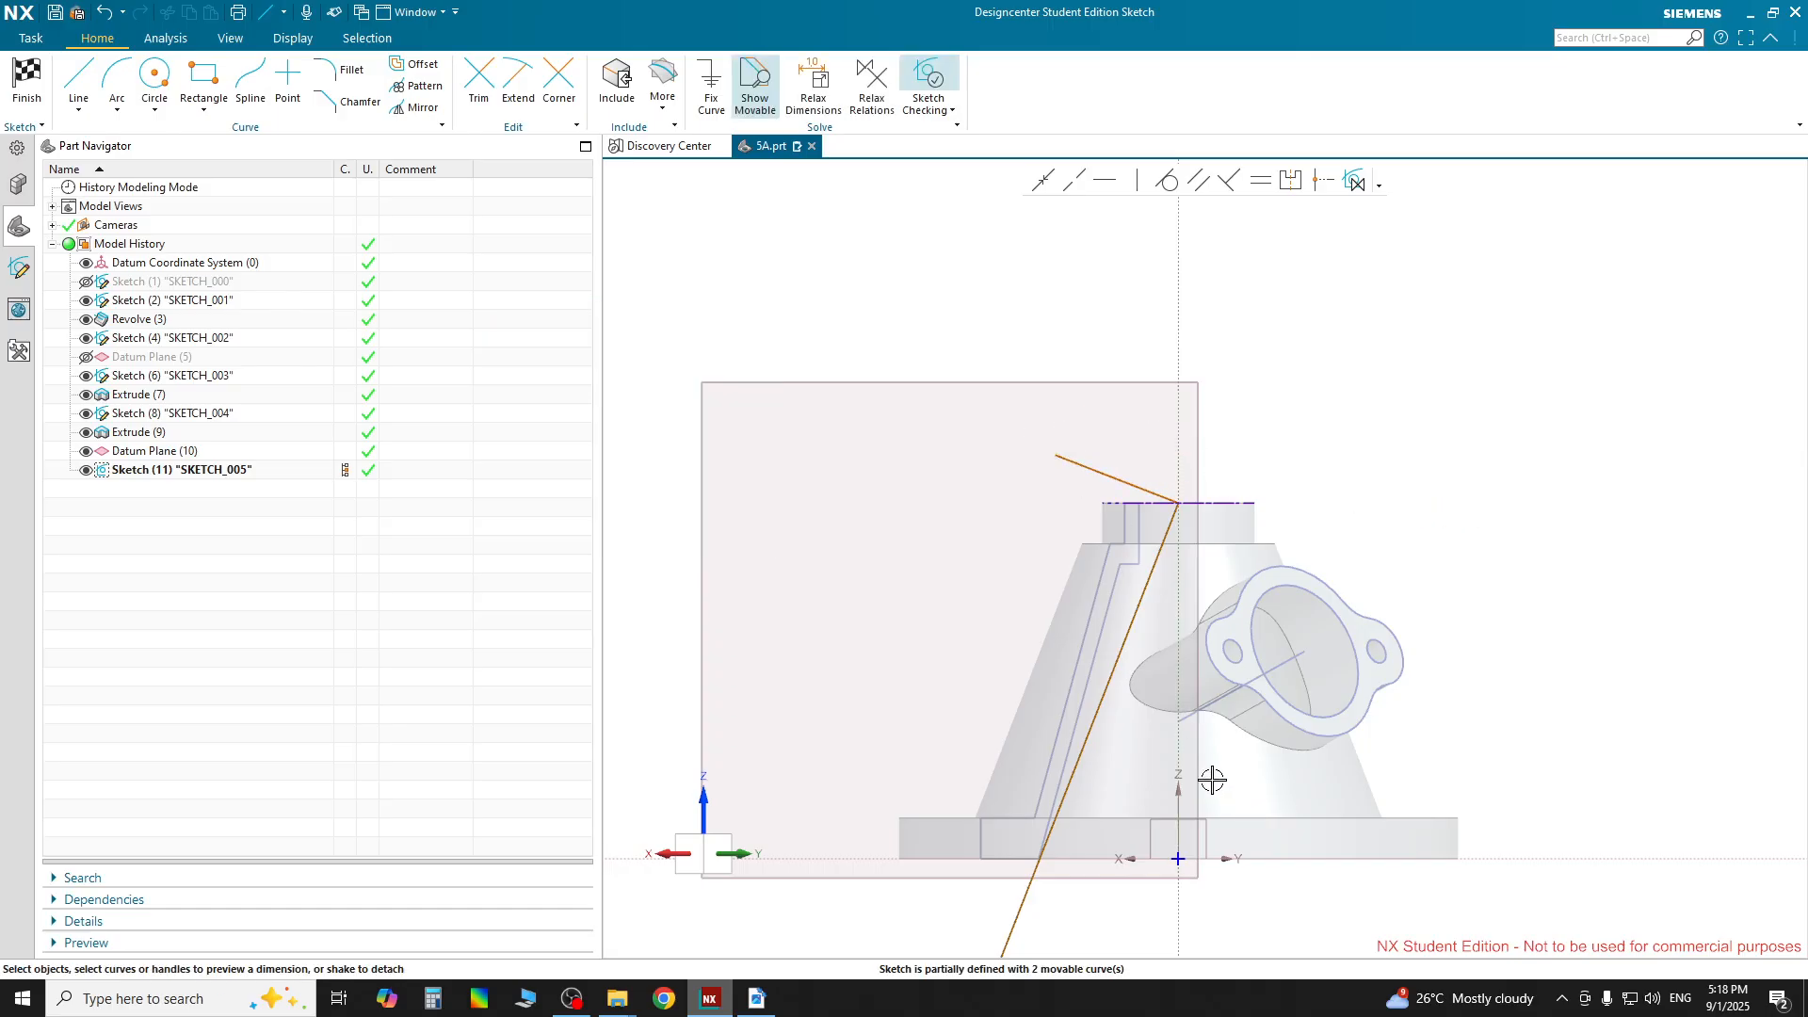
Offset the short perpendicular line 20 mm down along the slanted line with Offset Curve, keeping Create Dimension enabled
left_click(1122, 480)
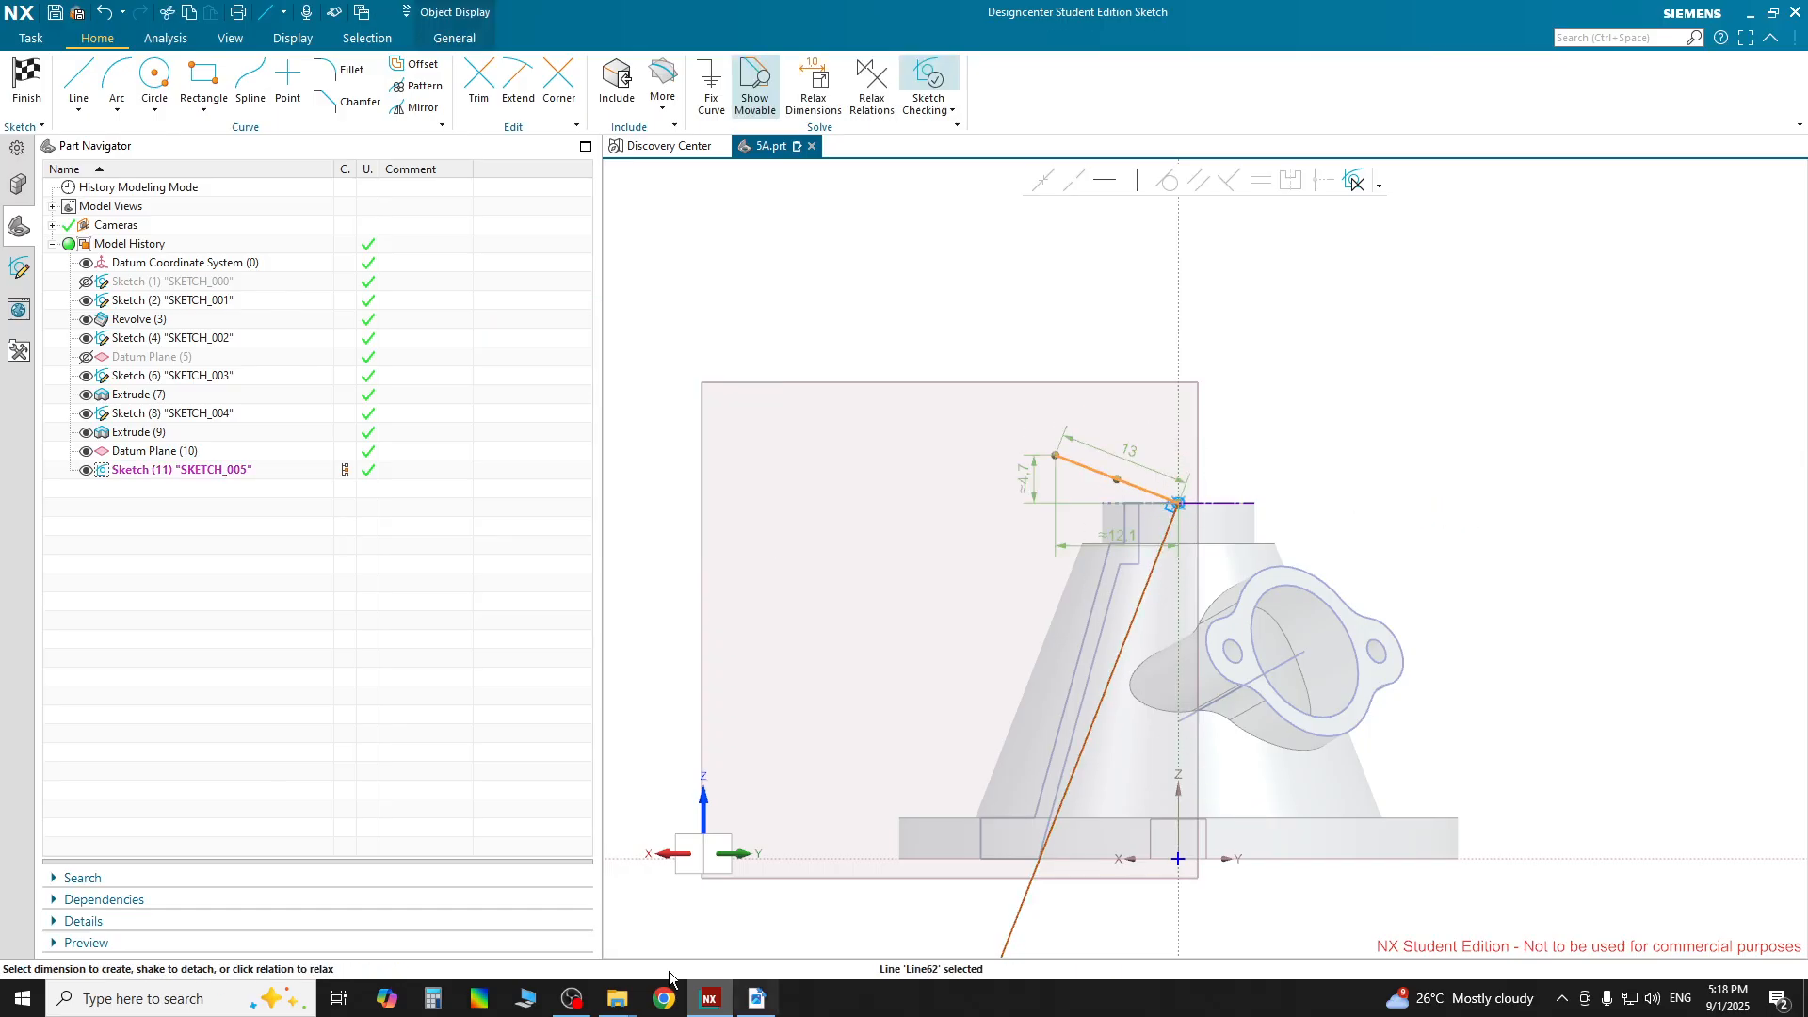
left_click(757, 1000)
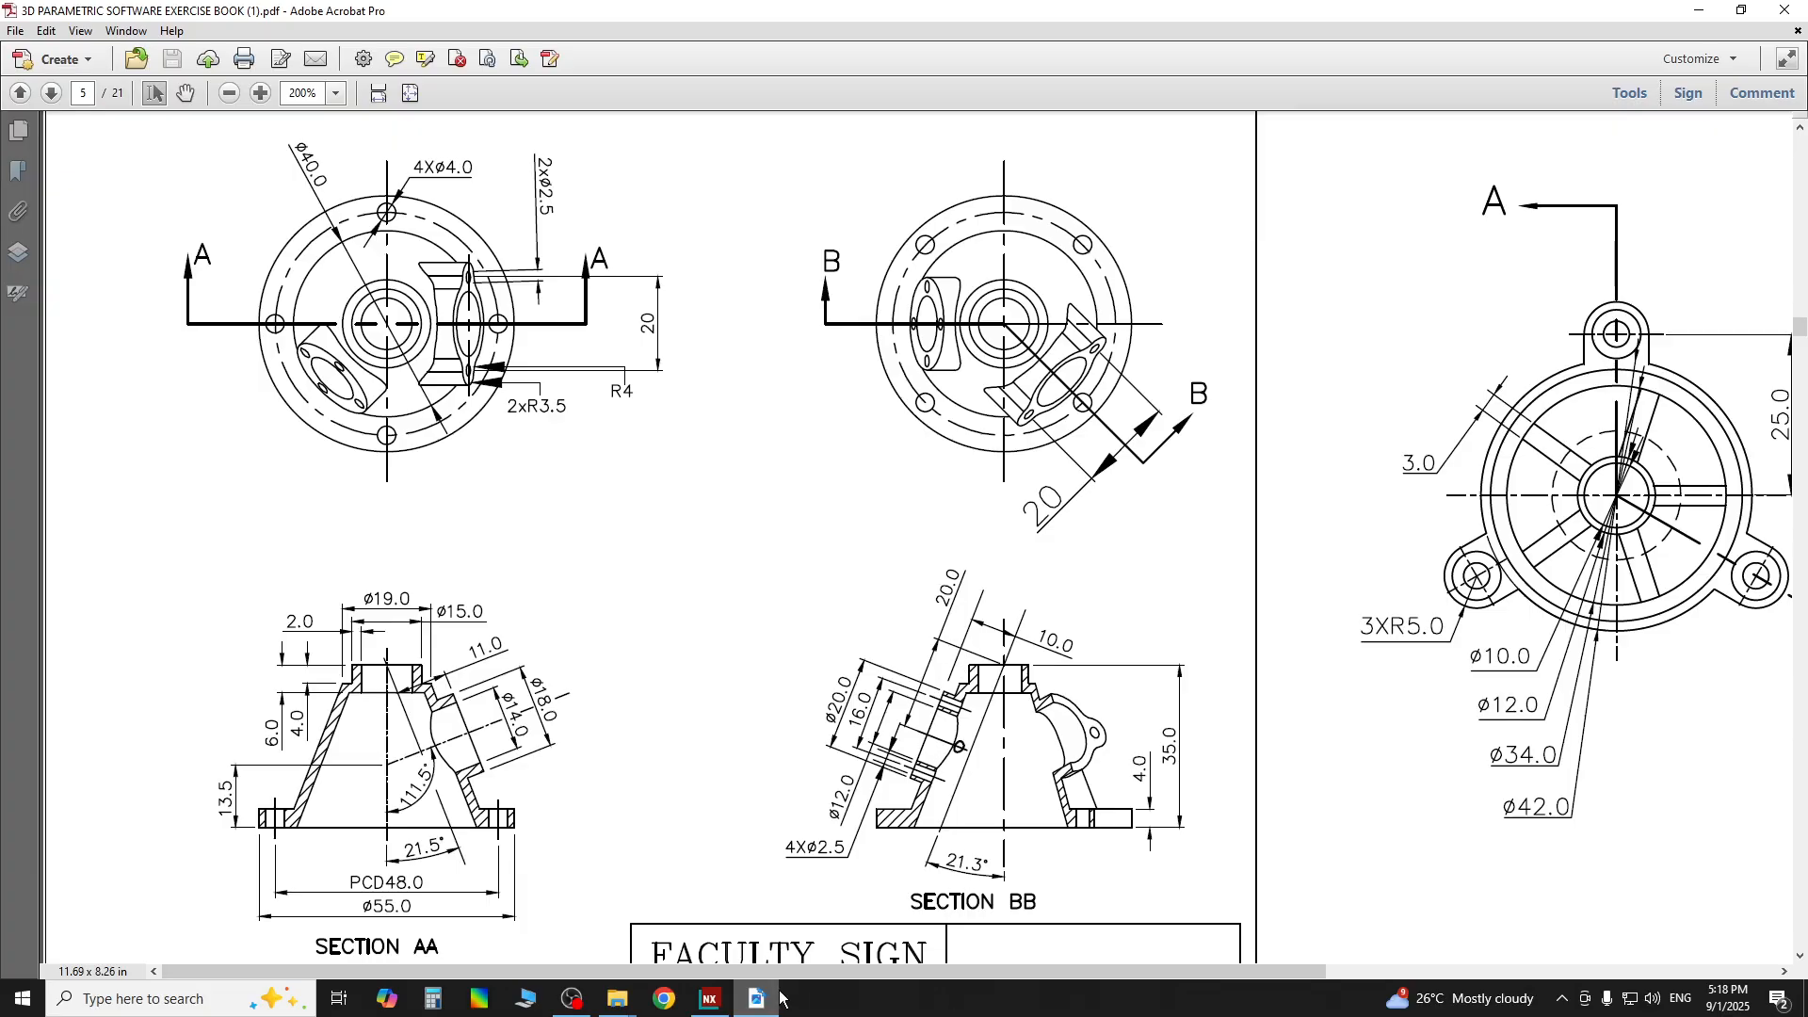
left_click(710, 999)
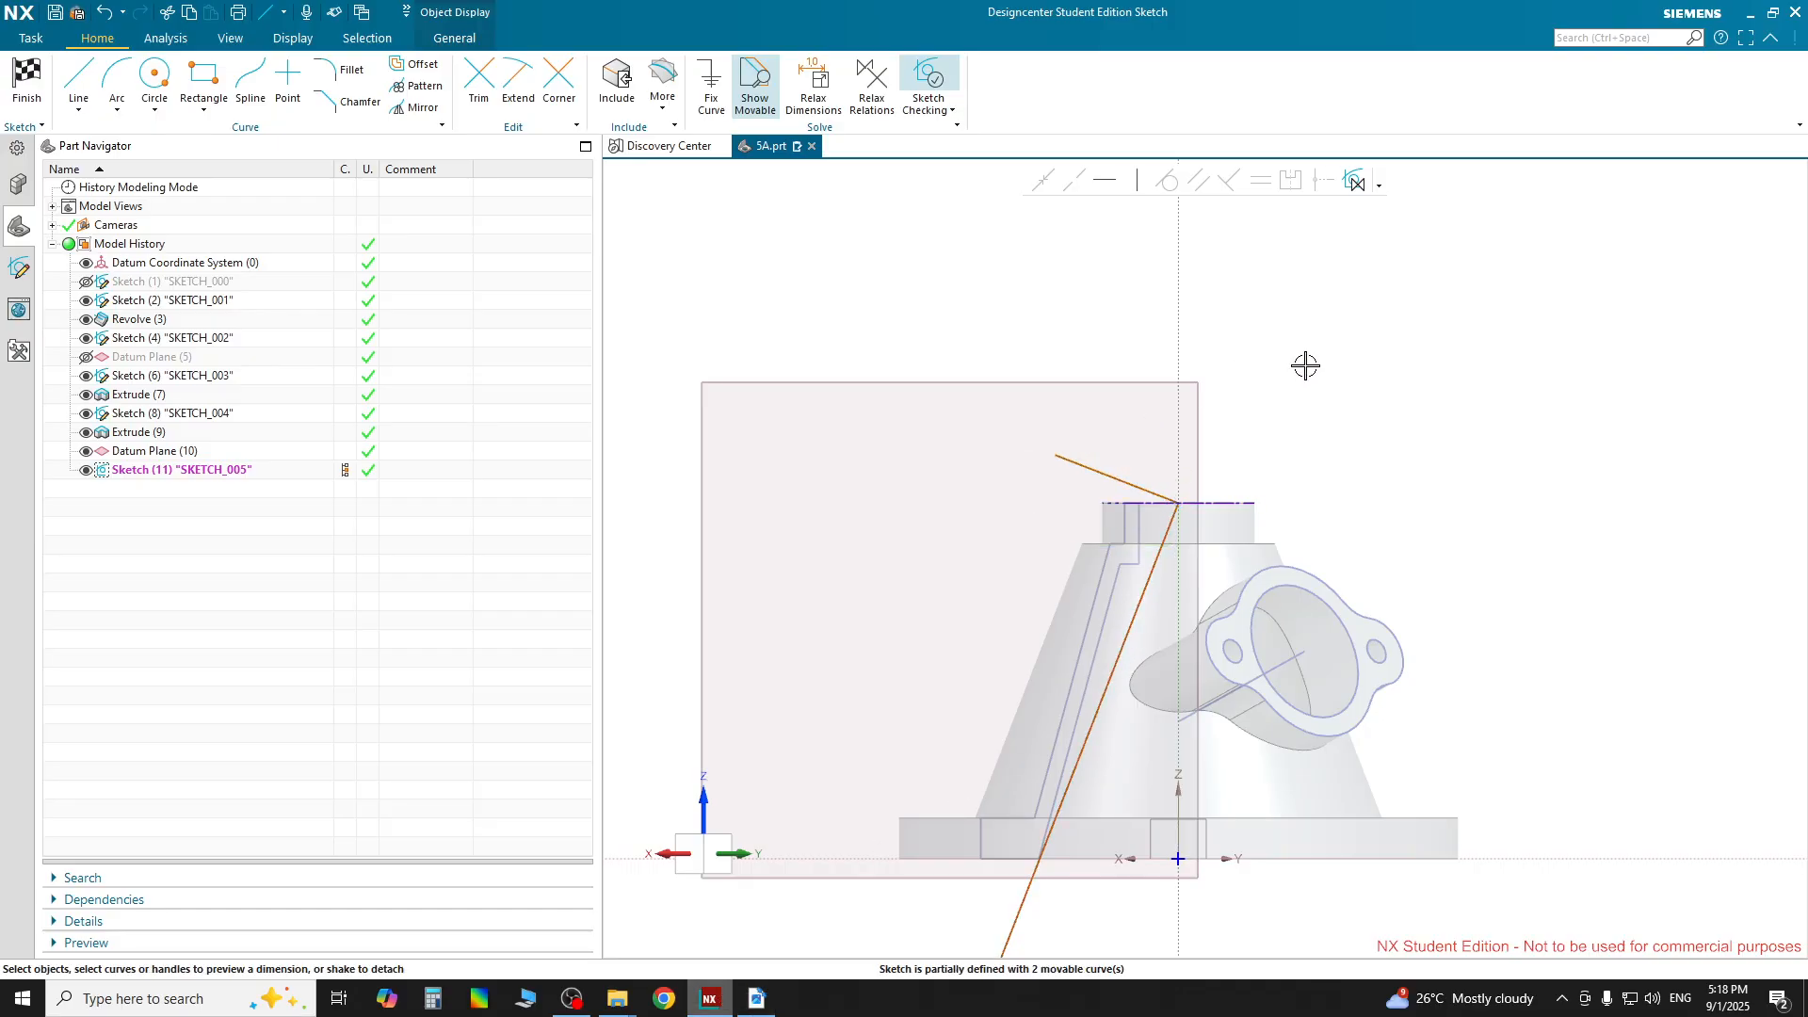
left_click(1098, 469)
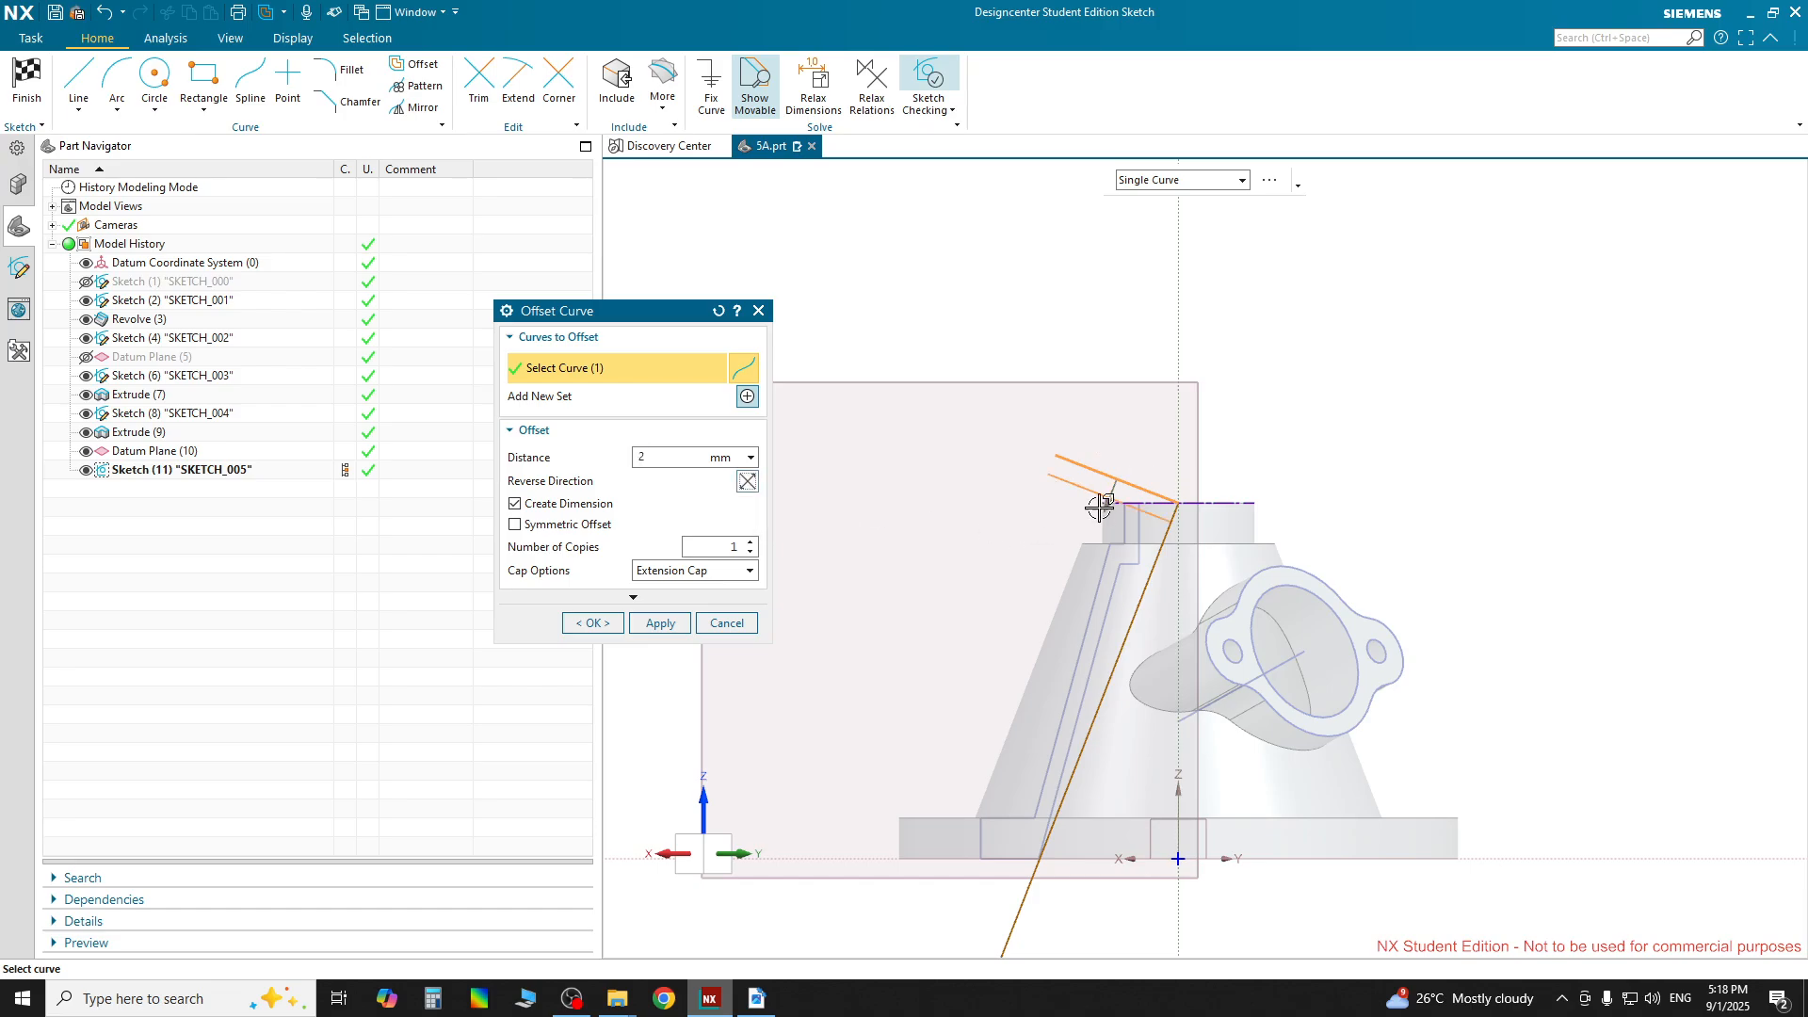
left_click_drag(1105, 506, 1037, 675)
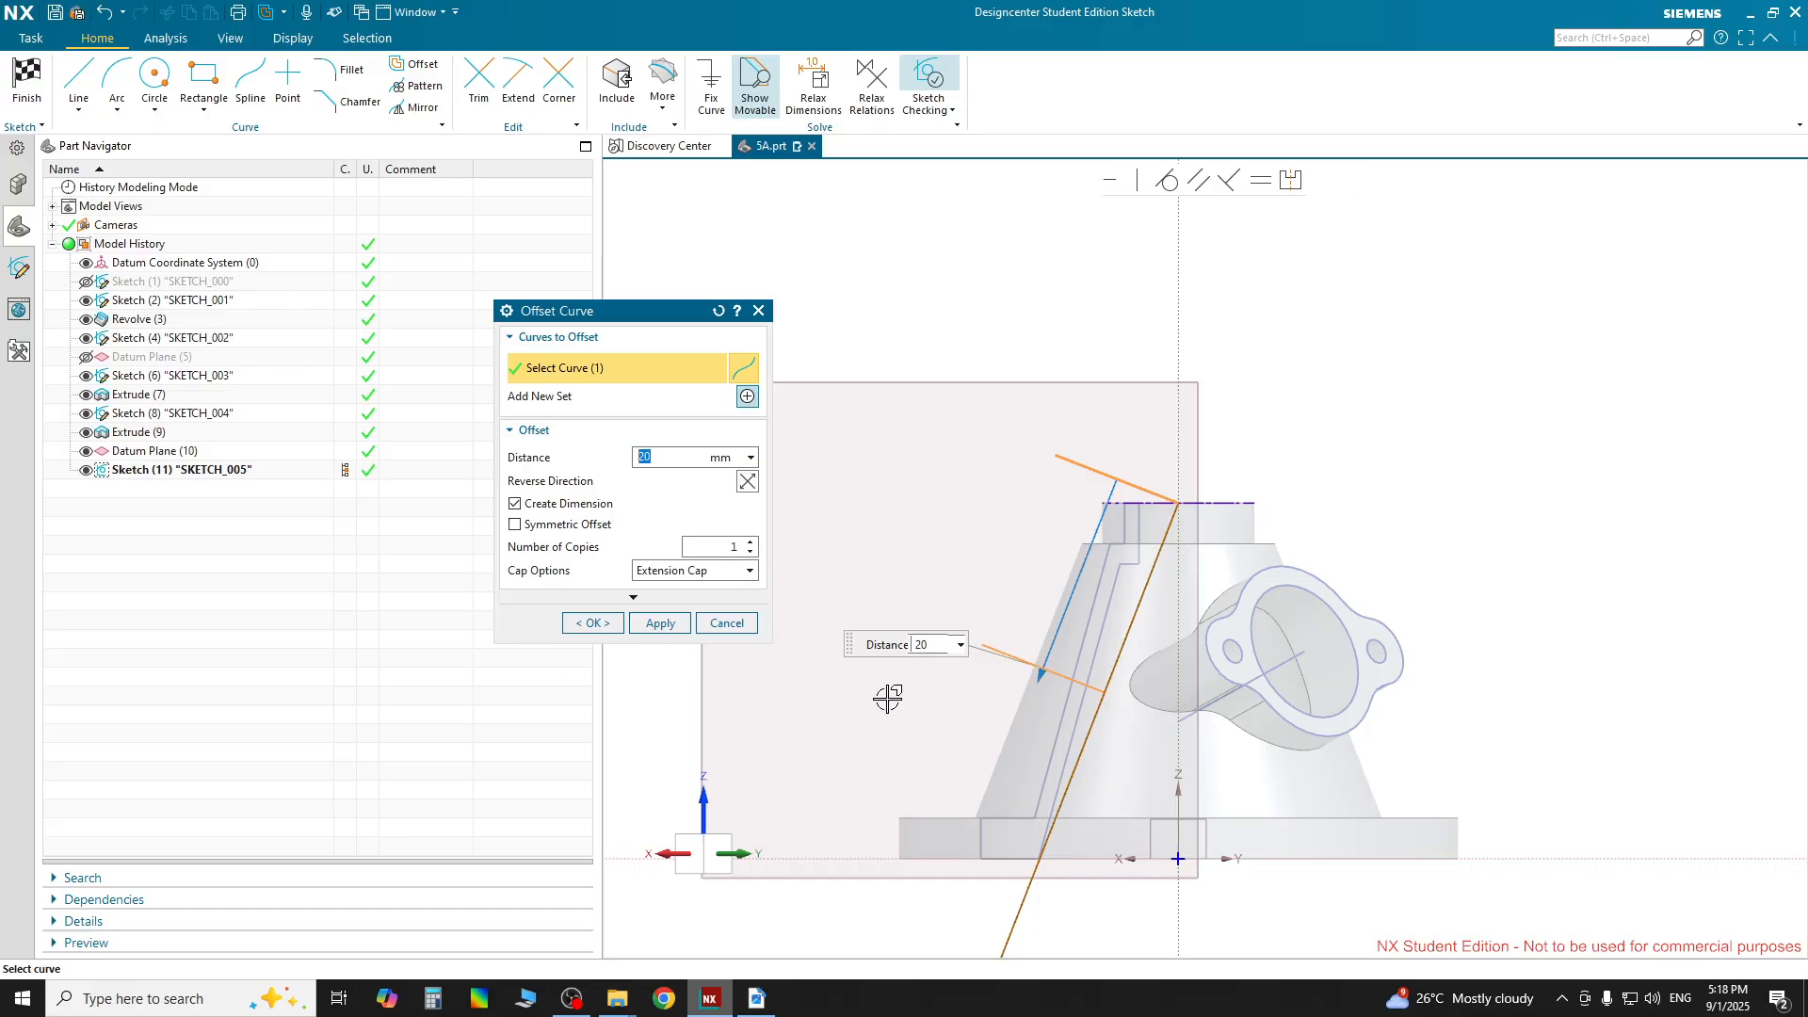
left_click(592, 624)
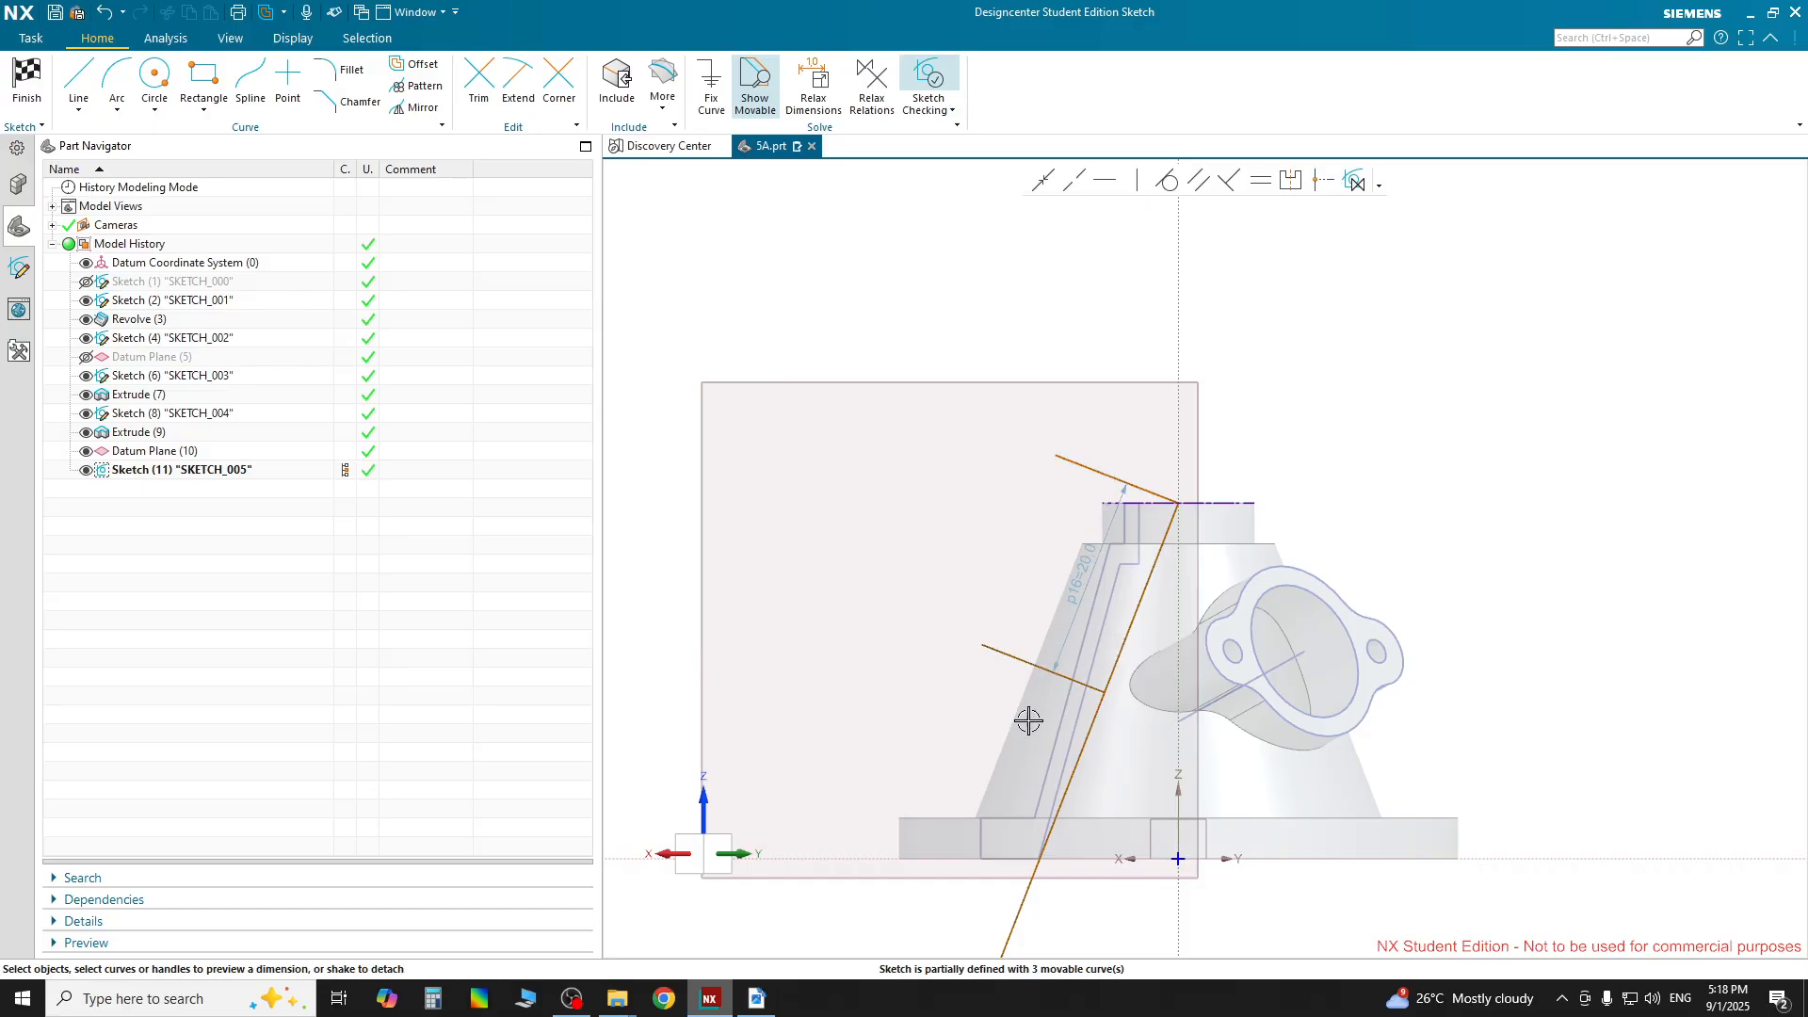
Dimension the length of the offset line crossing the cone's wall, and set it to 10 mm
left_click(756, 998)
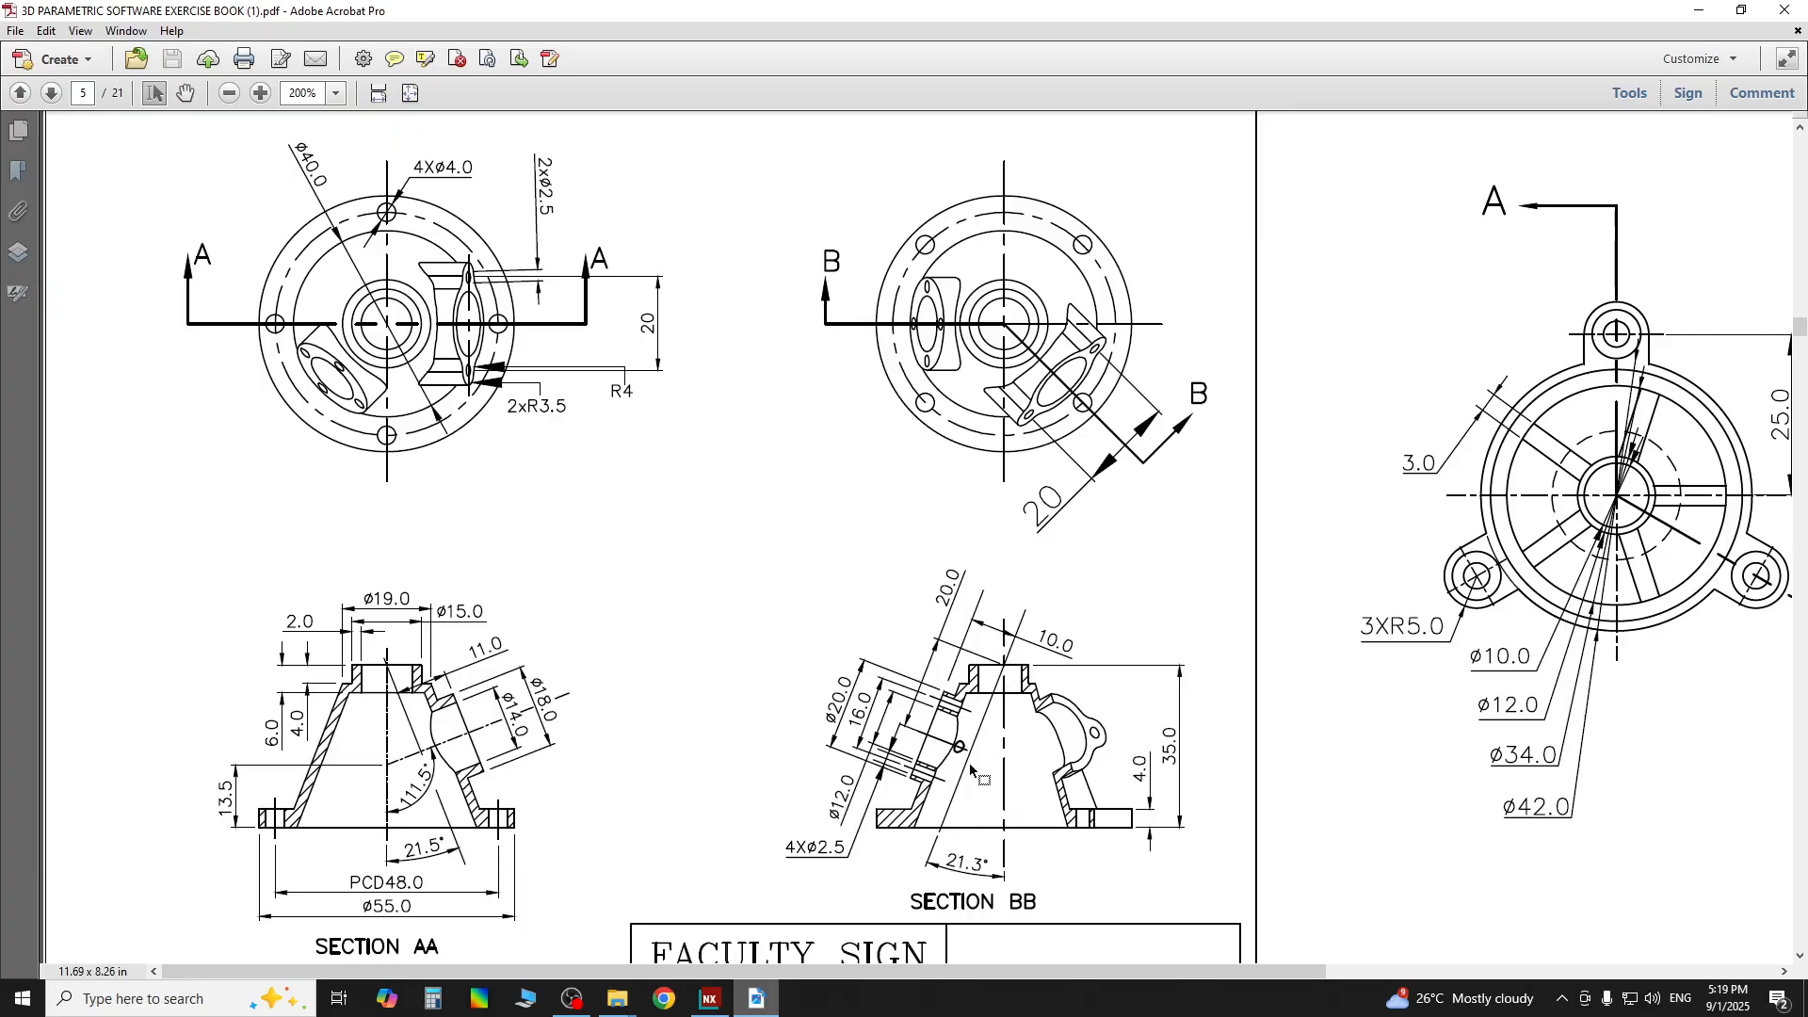
left_click(709, 998)
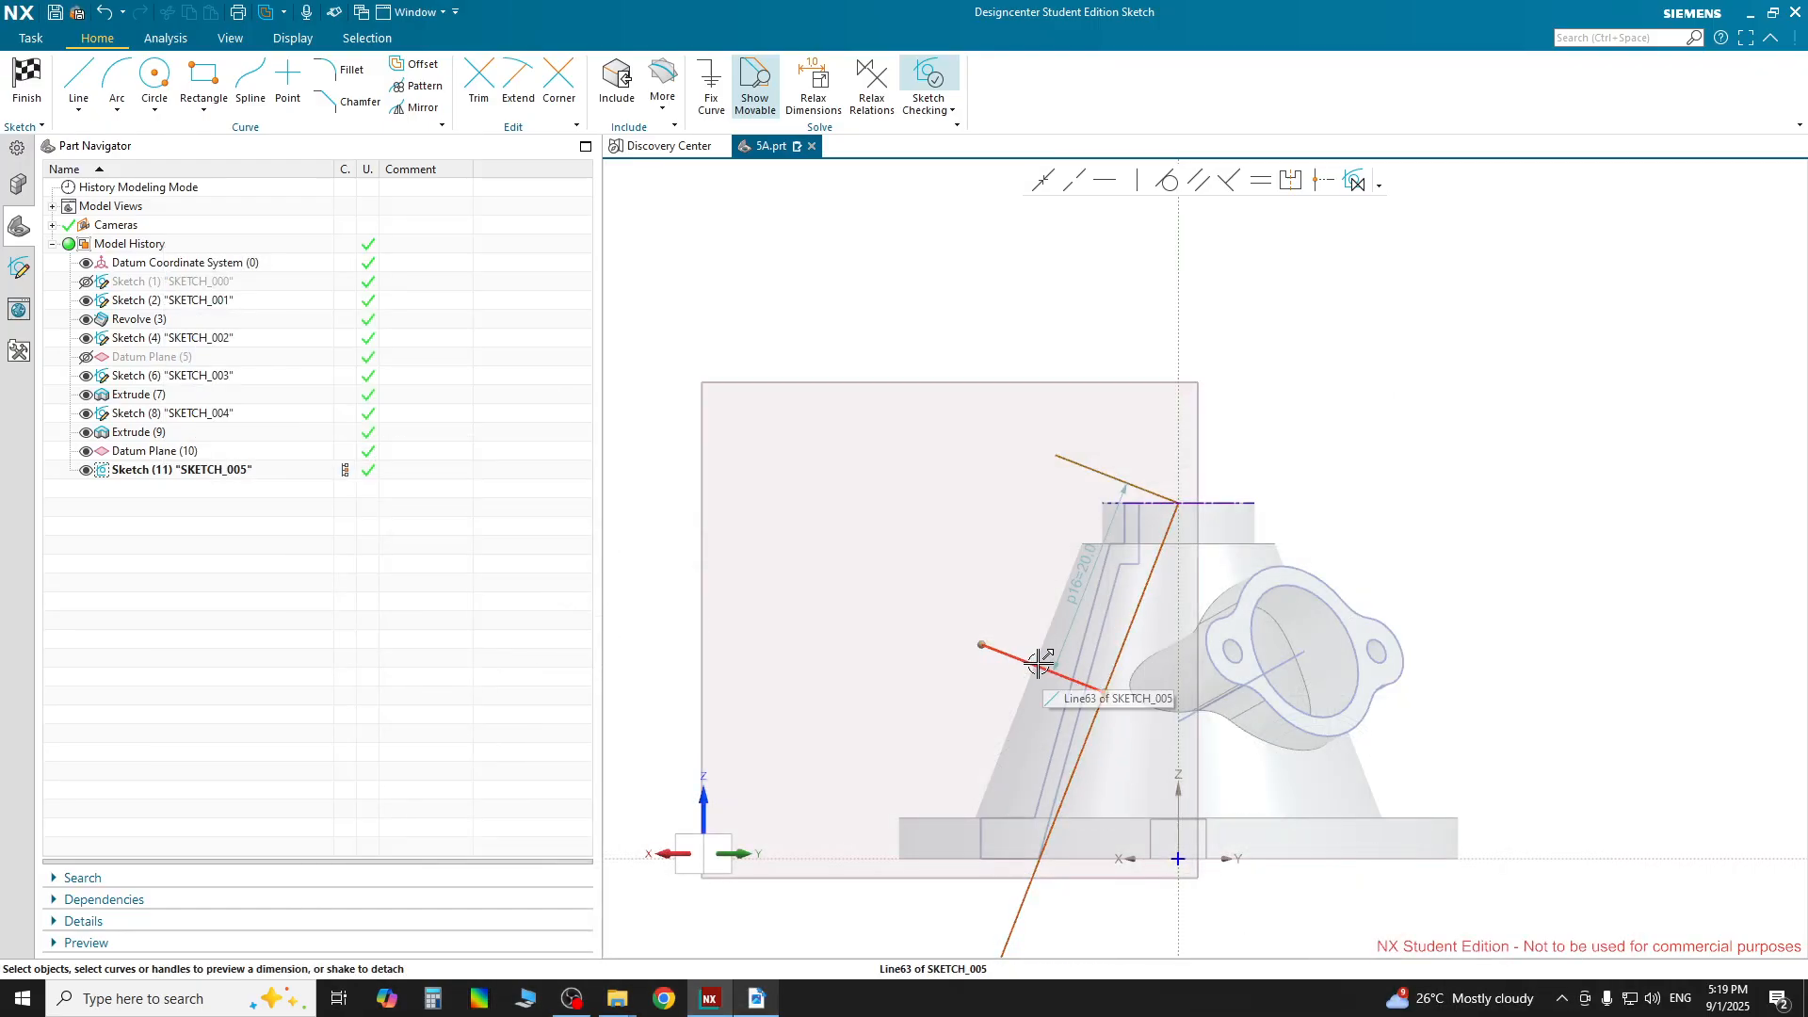
left_click(756, 998)
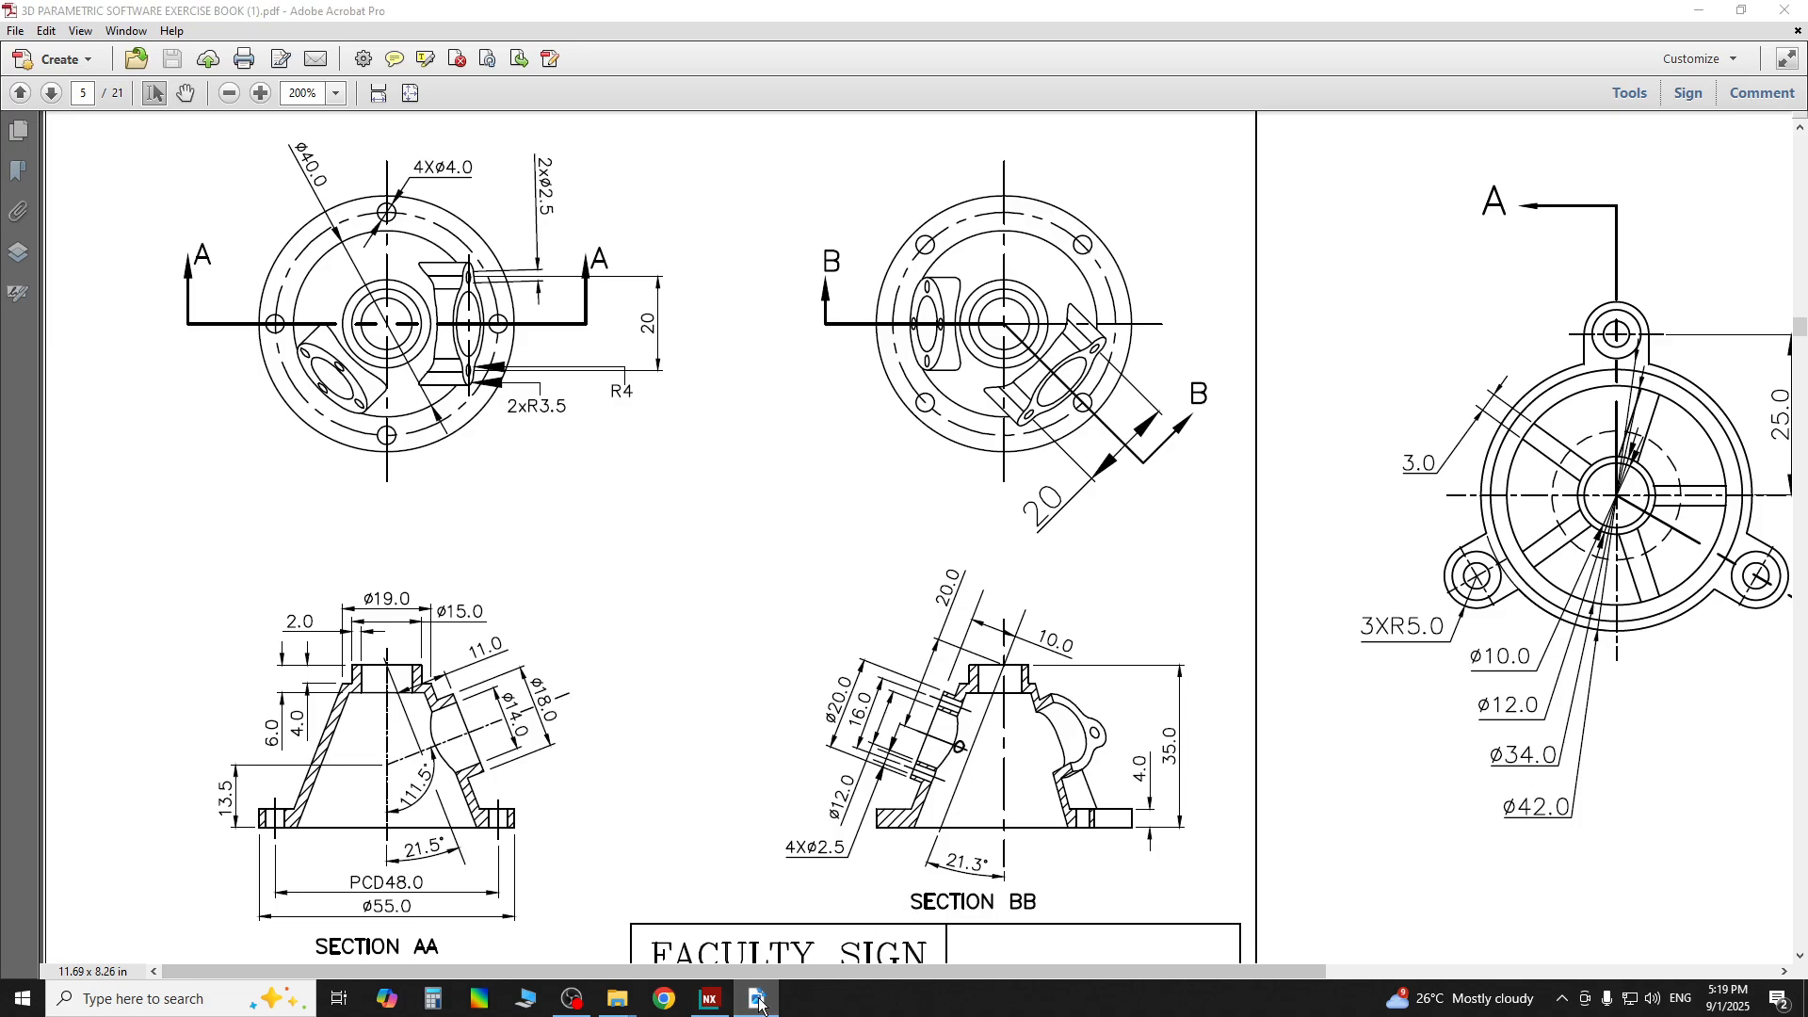
key("alt+Tab")
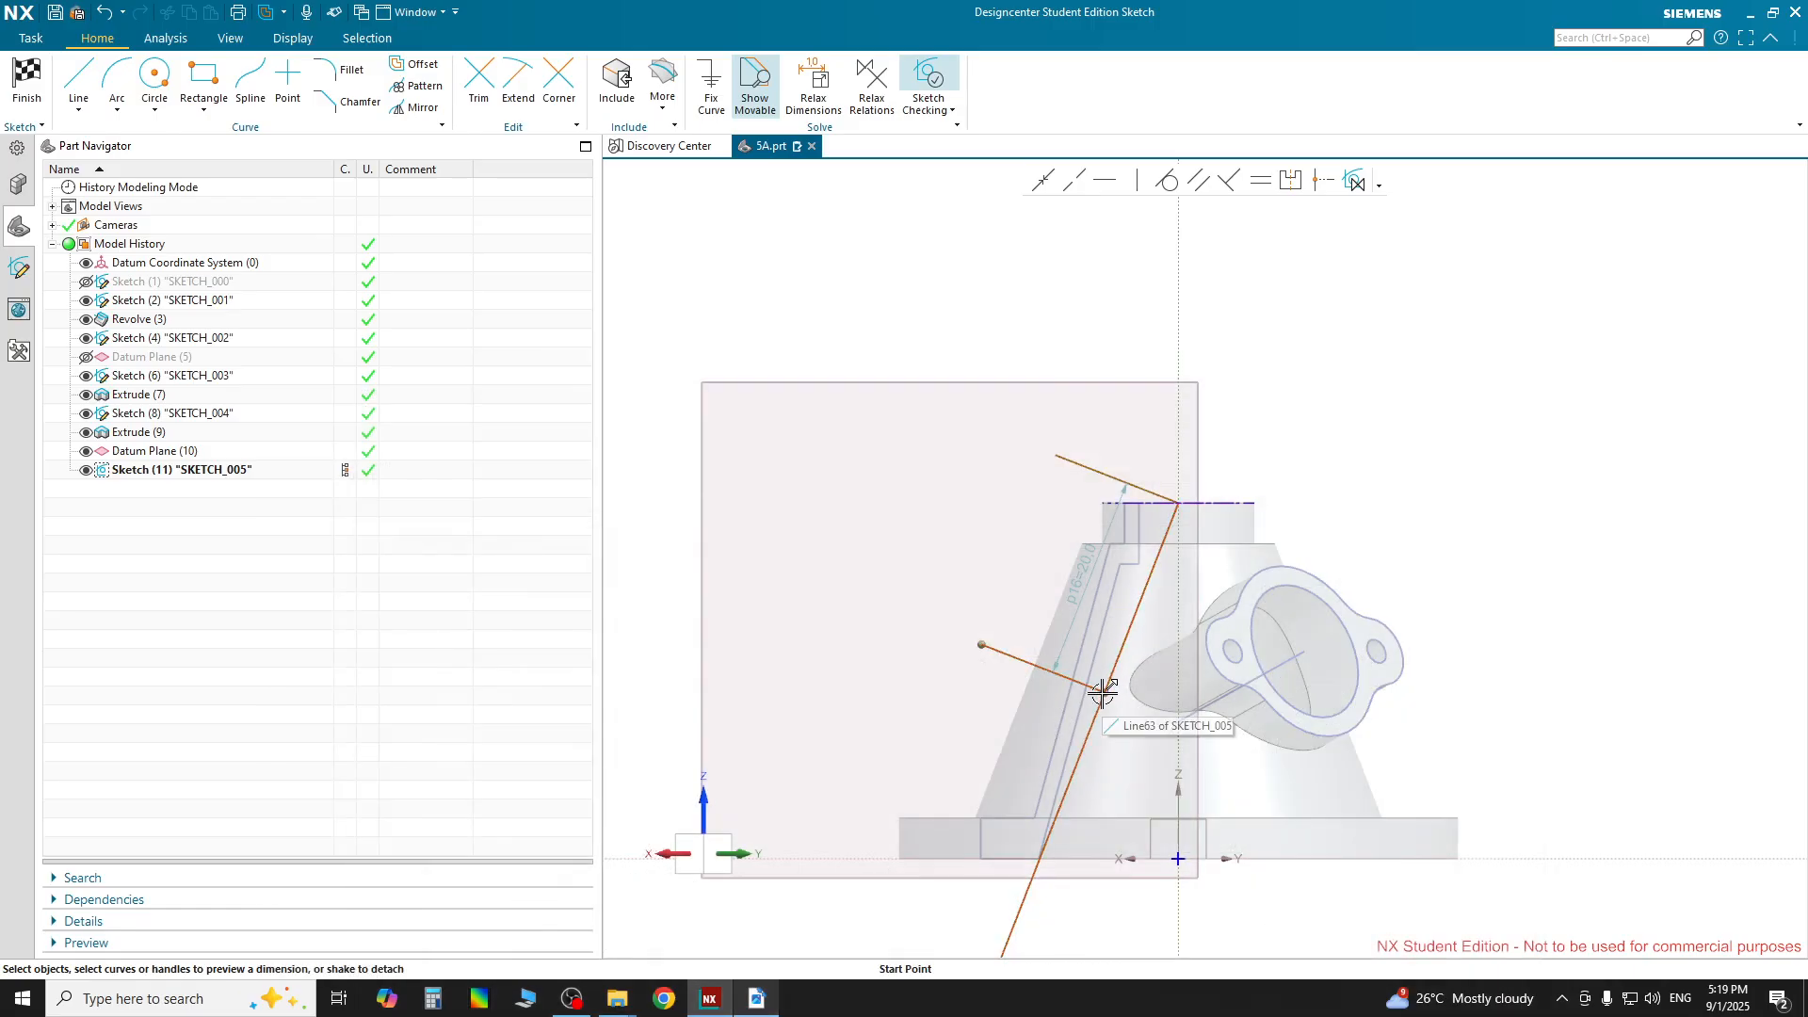
left_click(991, 649)
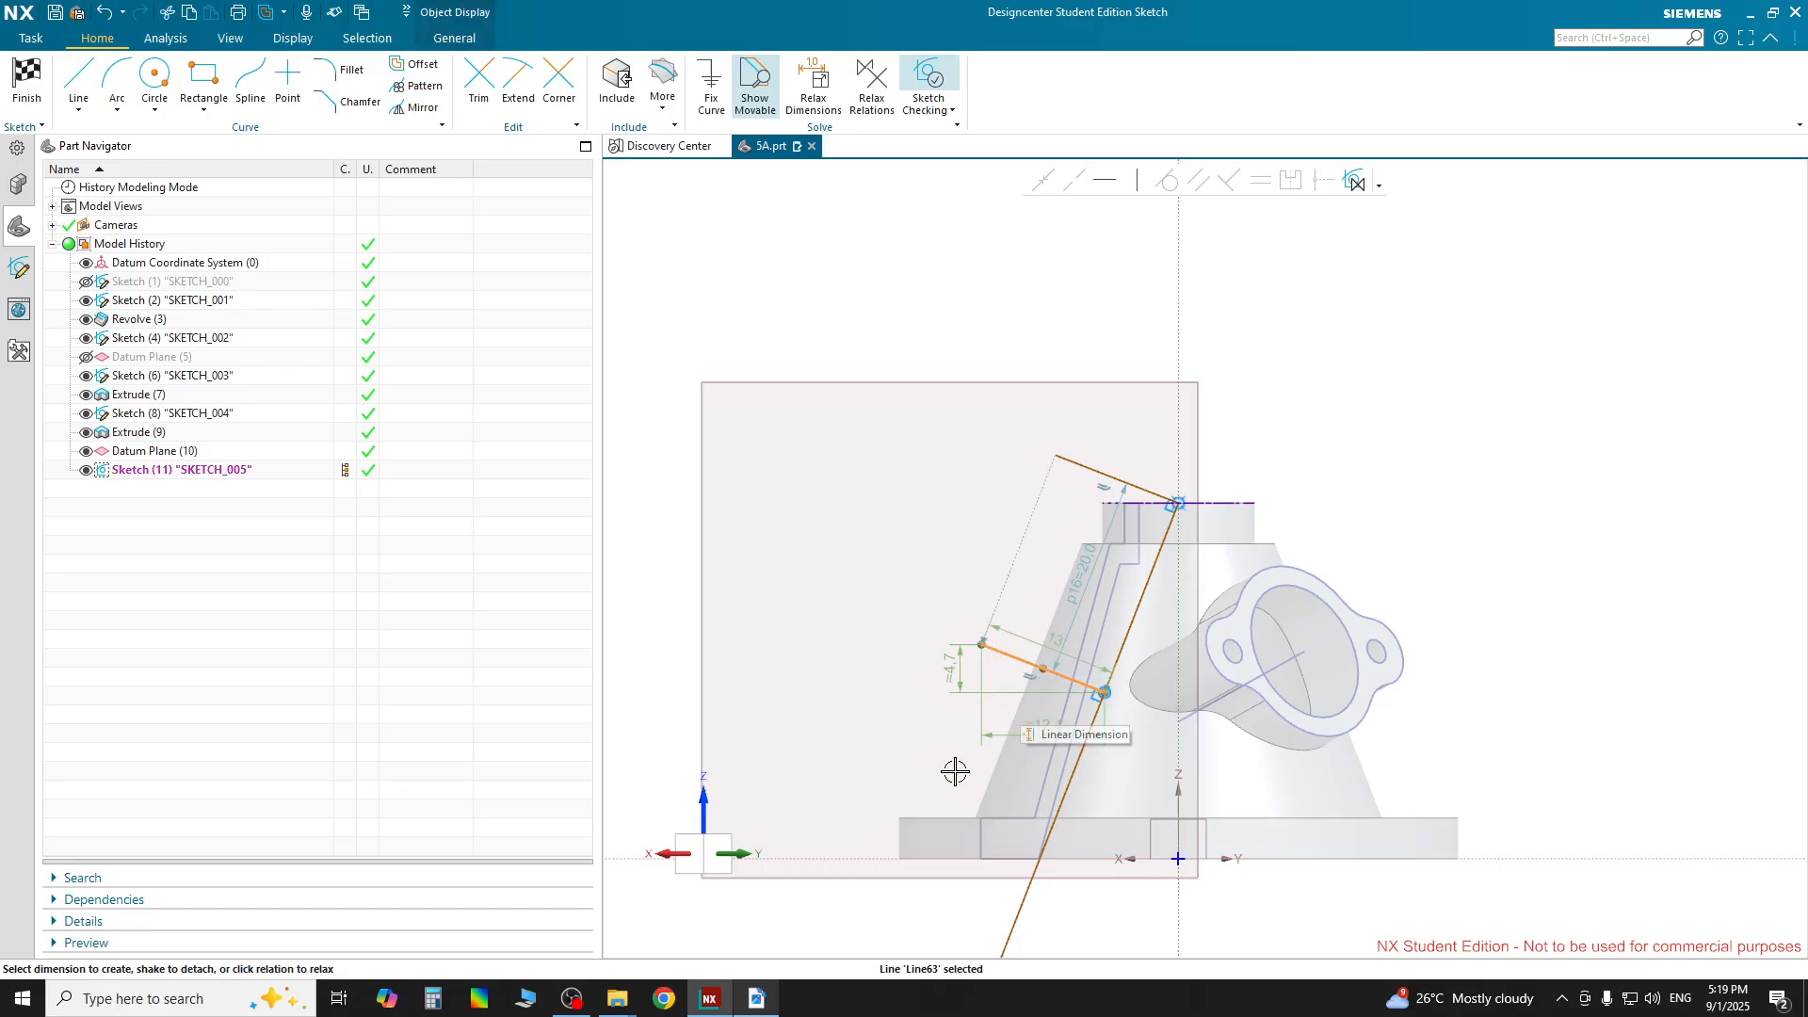
double_click(1023, 639)
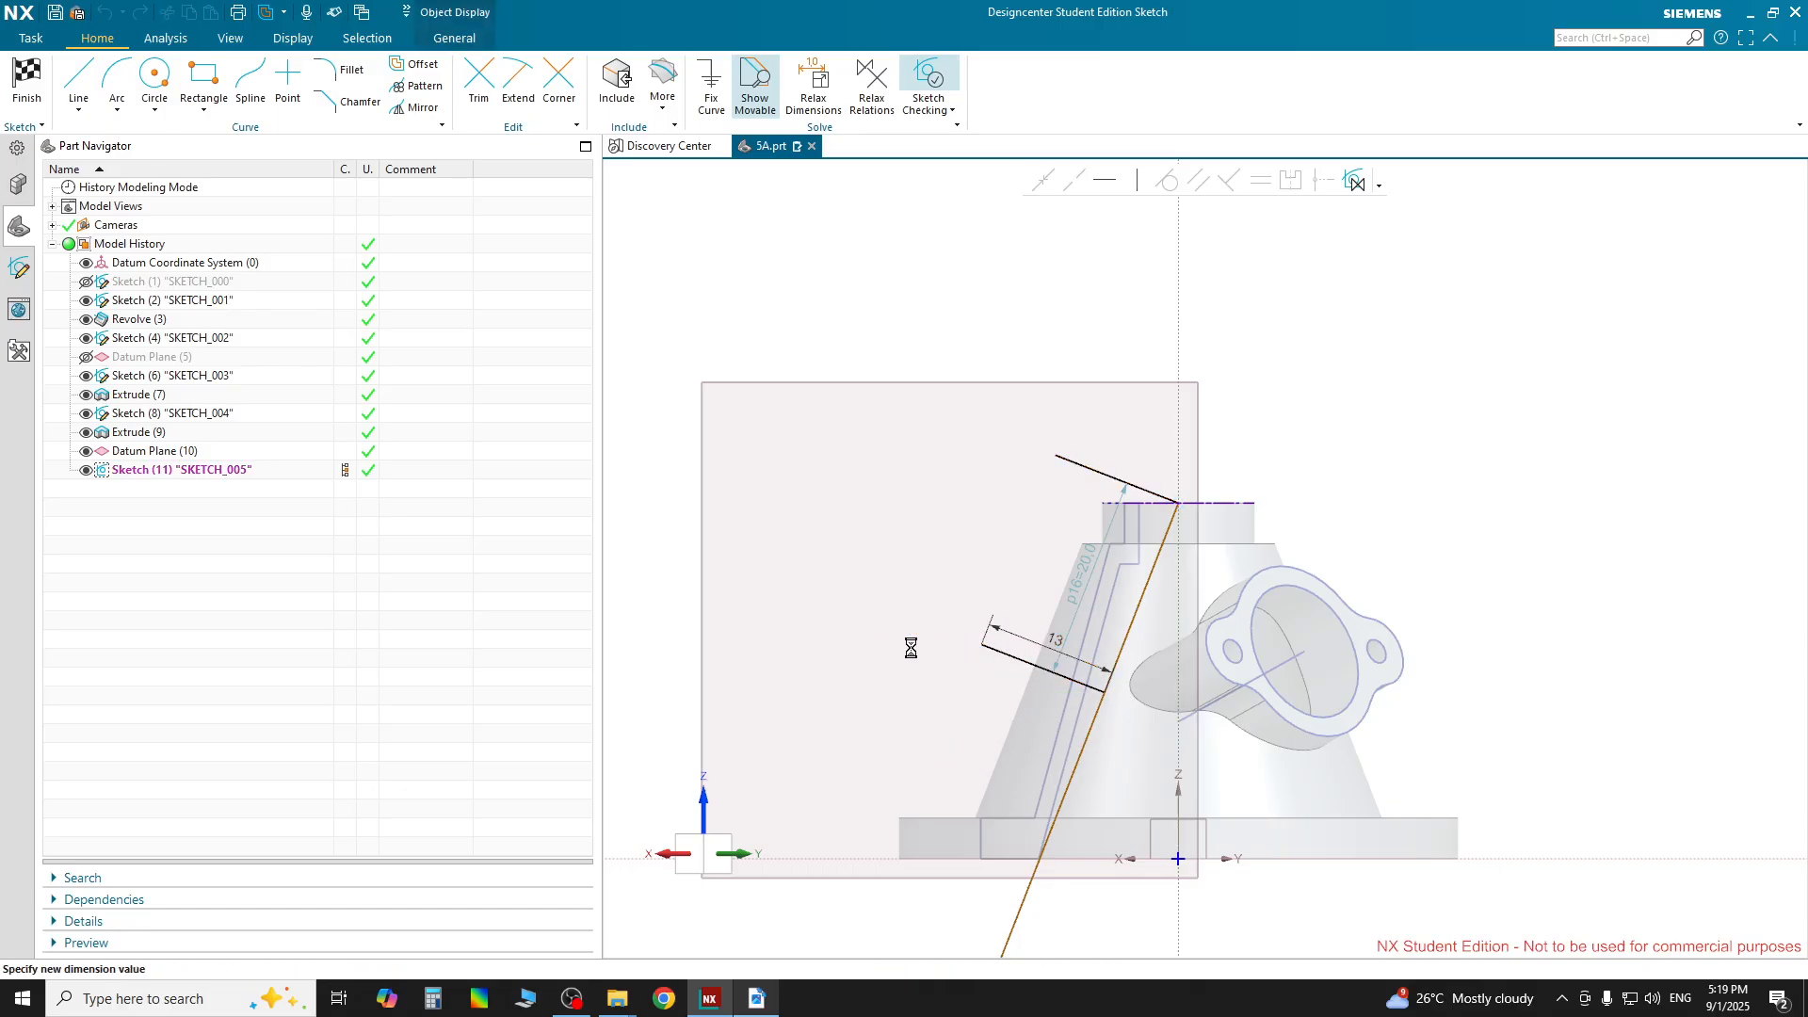
type("10")
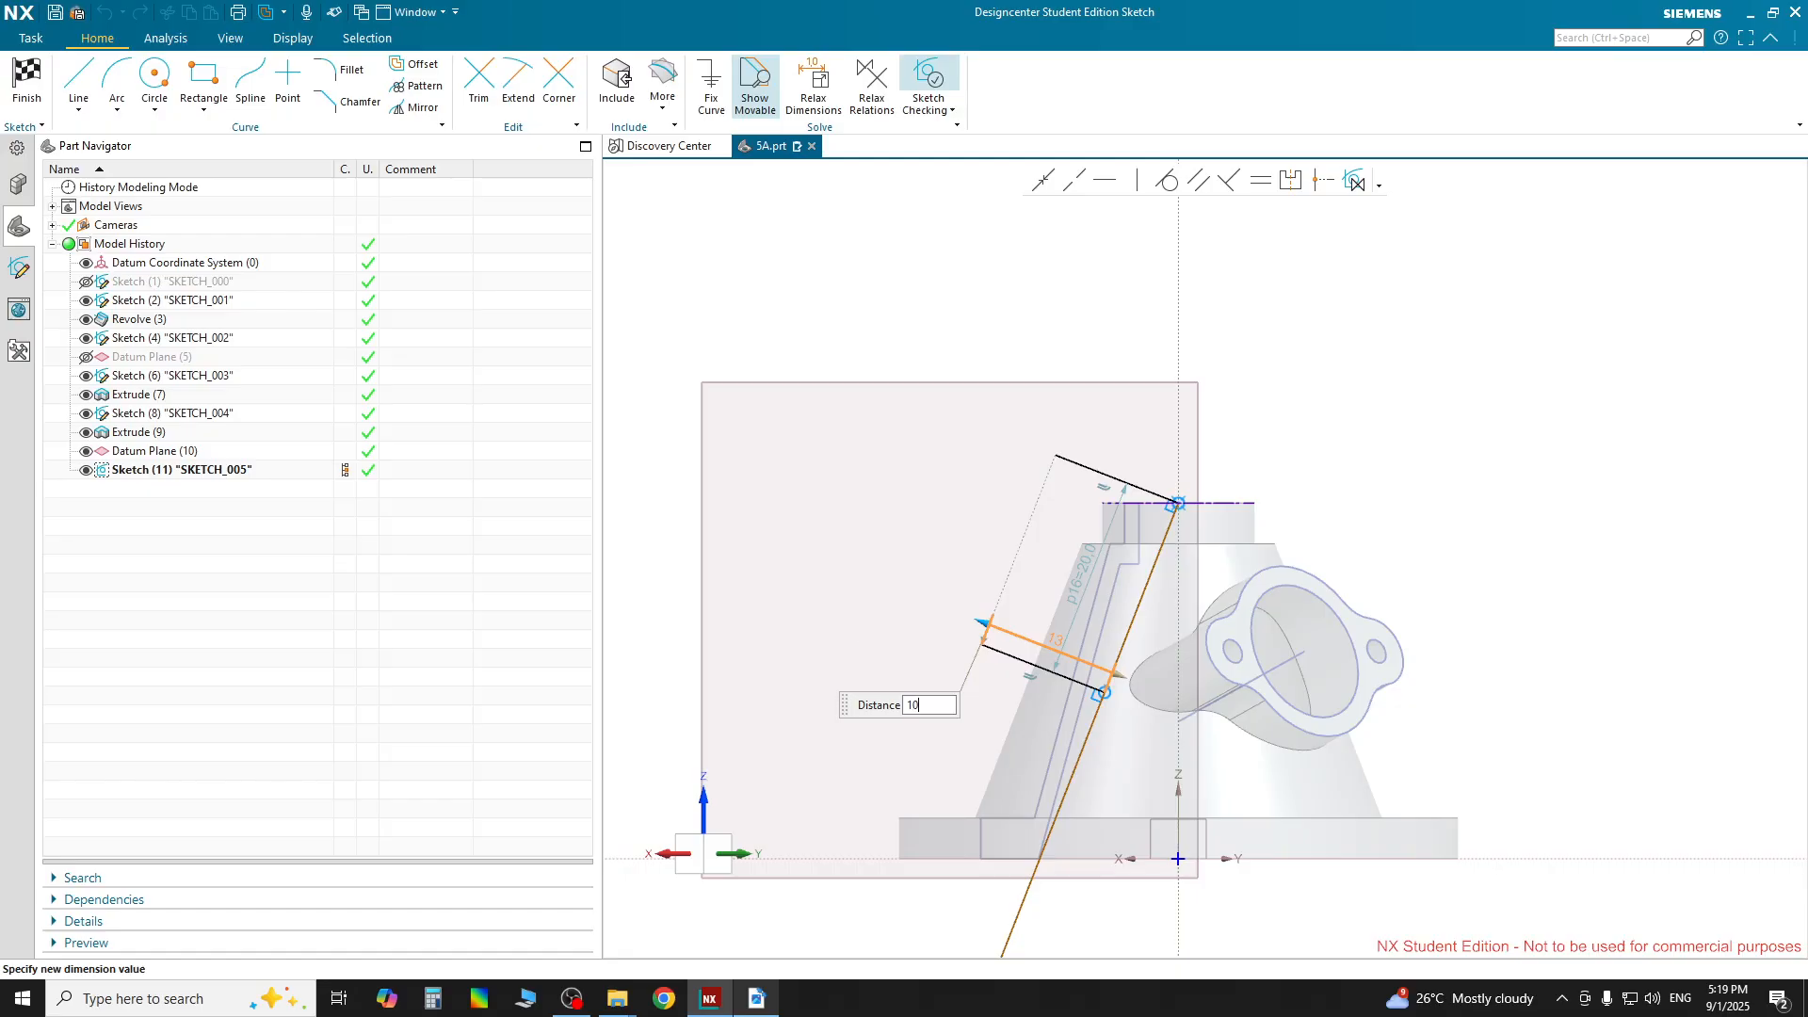
key("Return")
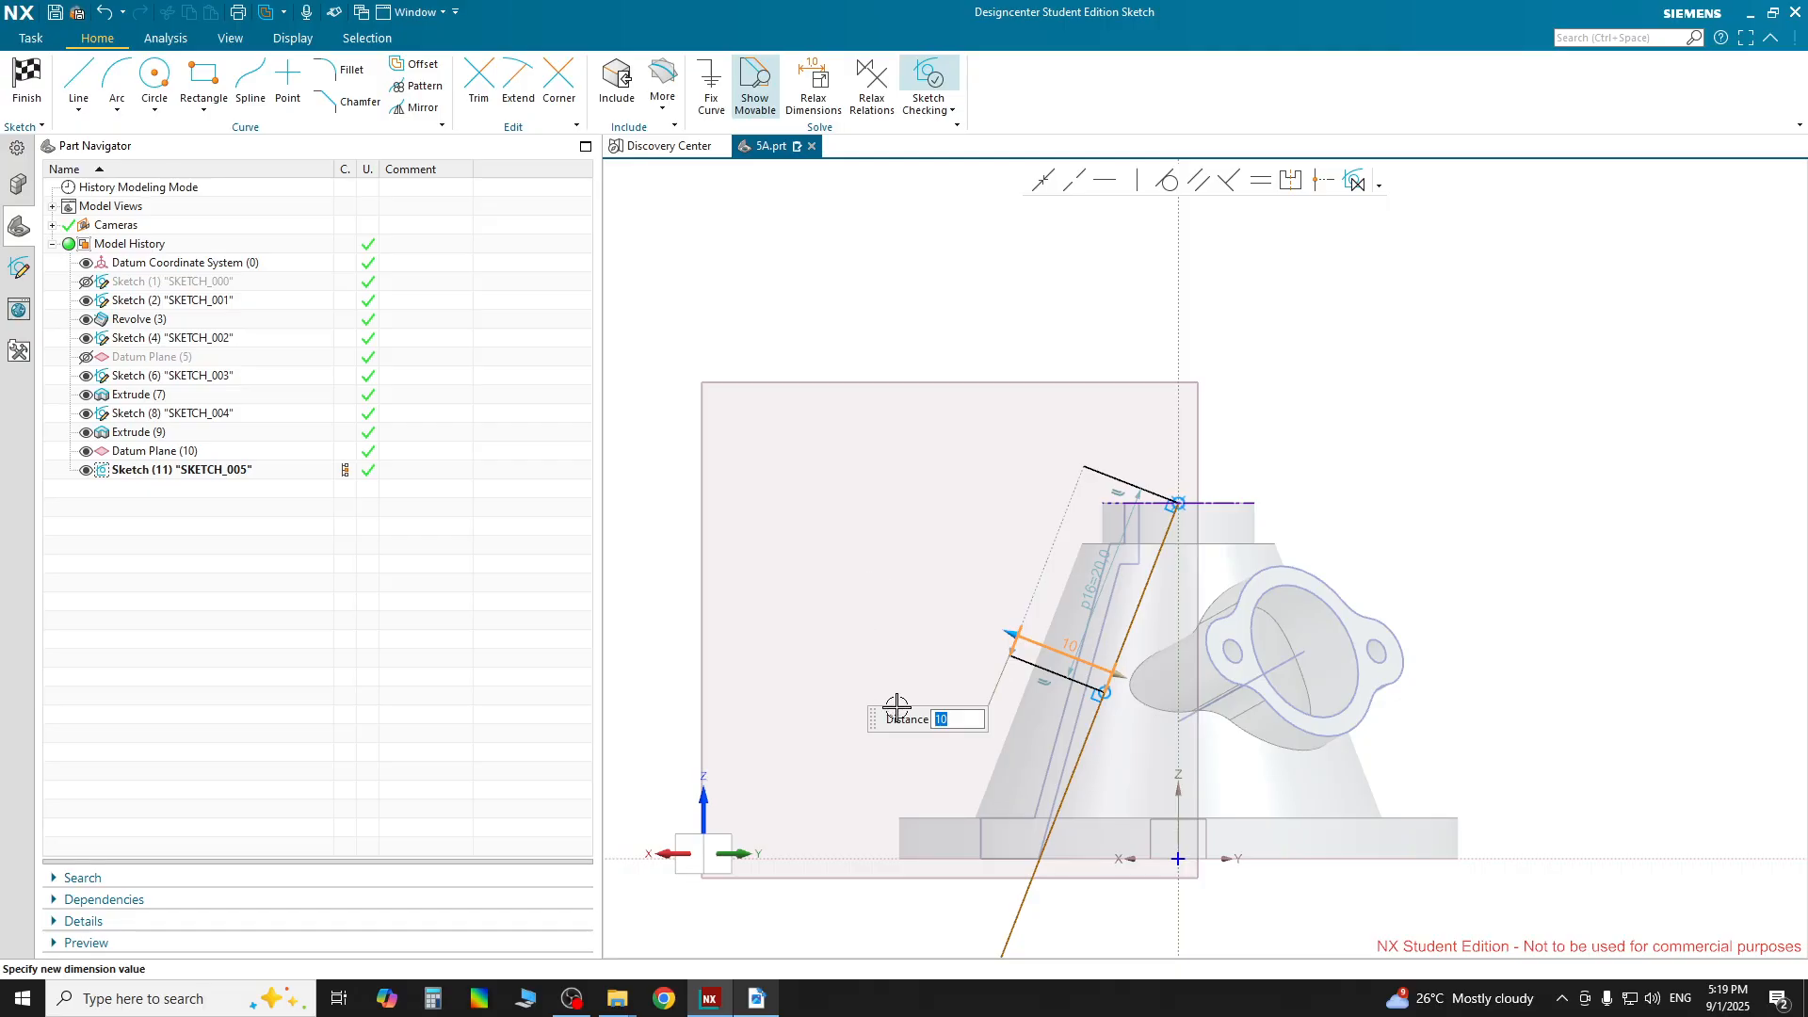
middle_click(1061, 651)
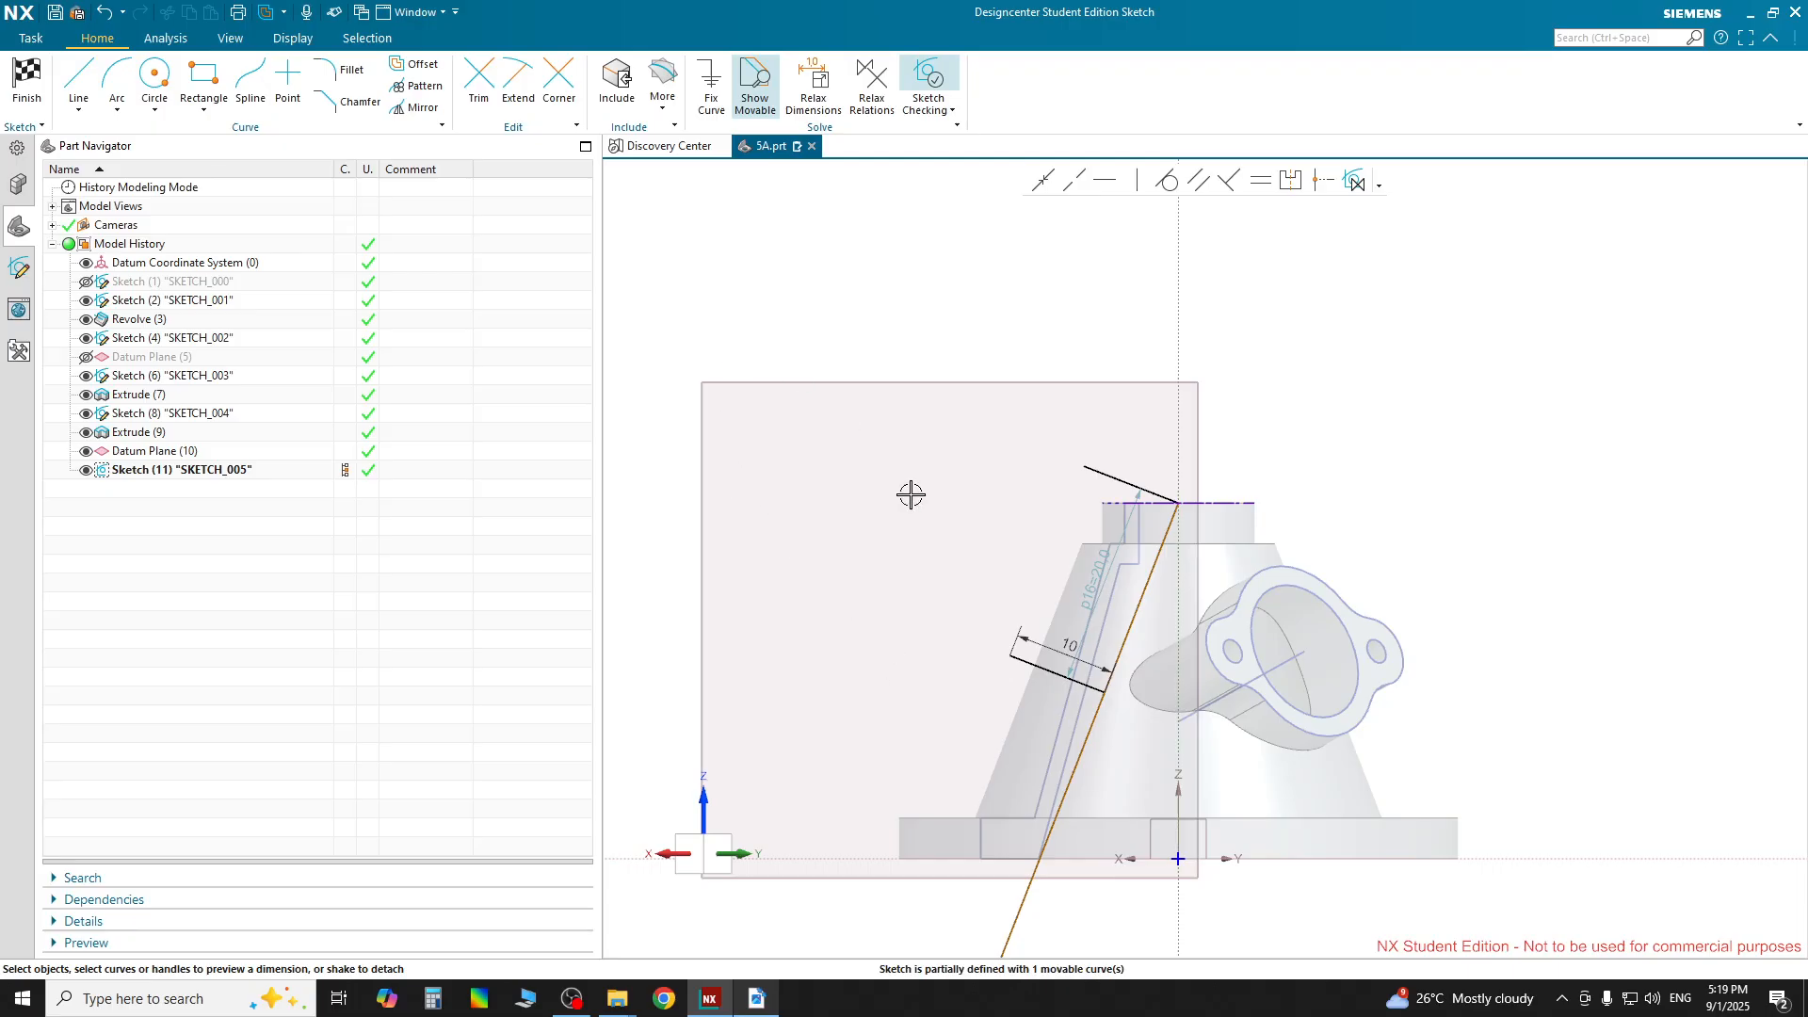
scroll(1071, 795, "down", 3)
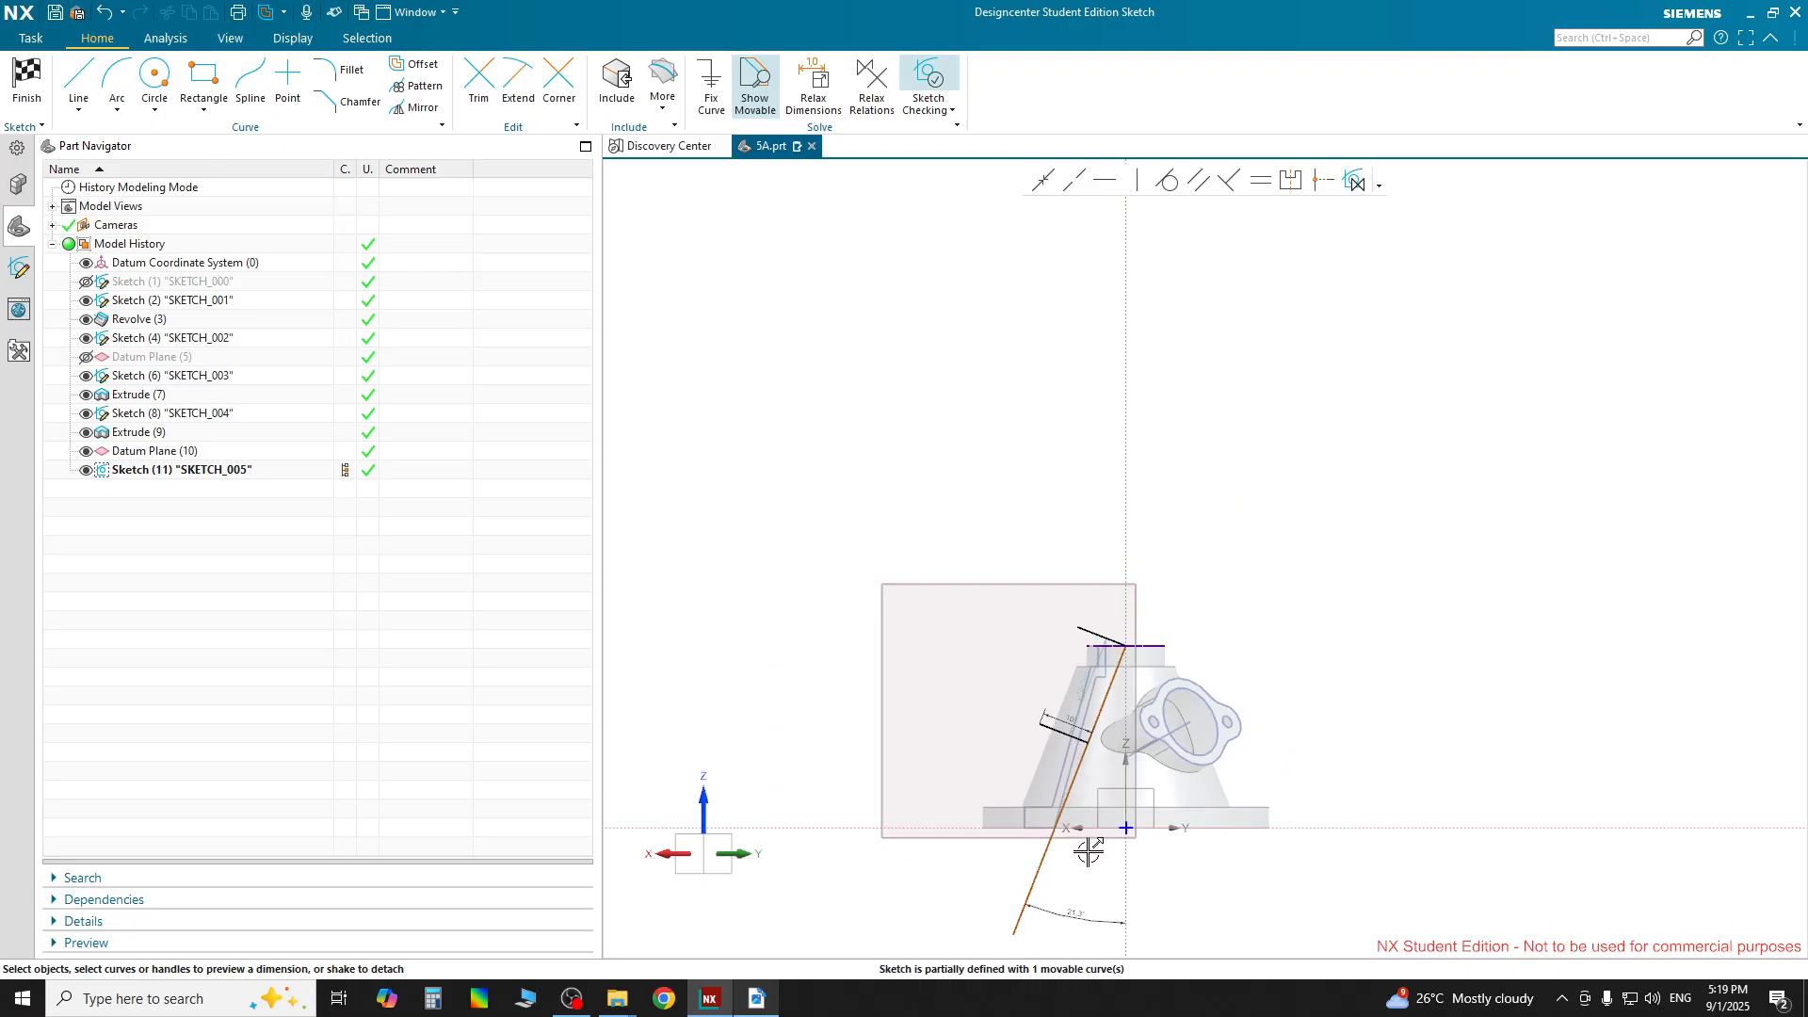
Move the 20 mm offset dimension outside the cone's slope and the 10 mm length dimension above the collar, clear of the sketch lines
middle_click_drag(1098, 856, 1097, 605, "shift")
scroll(1098, 605, "up", 5)
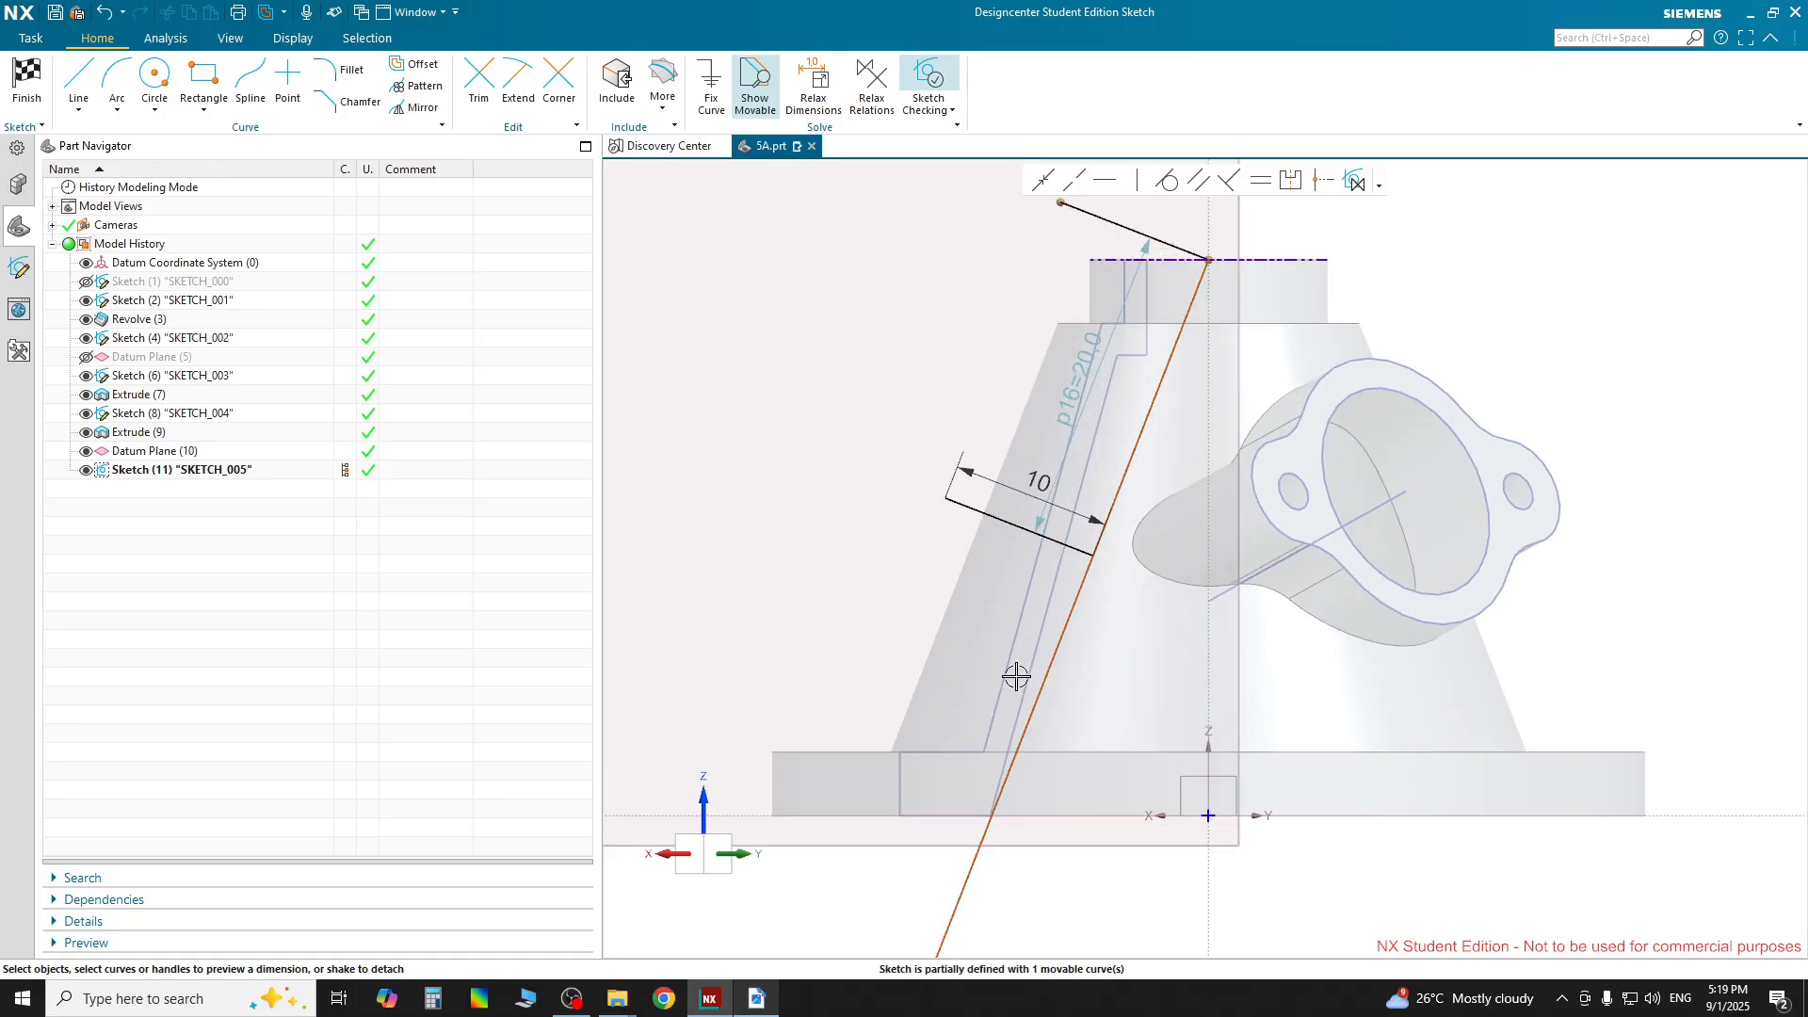
left_click(744, 1008)
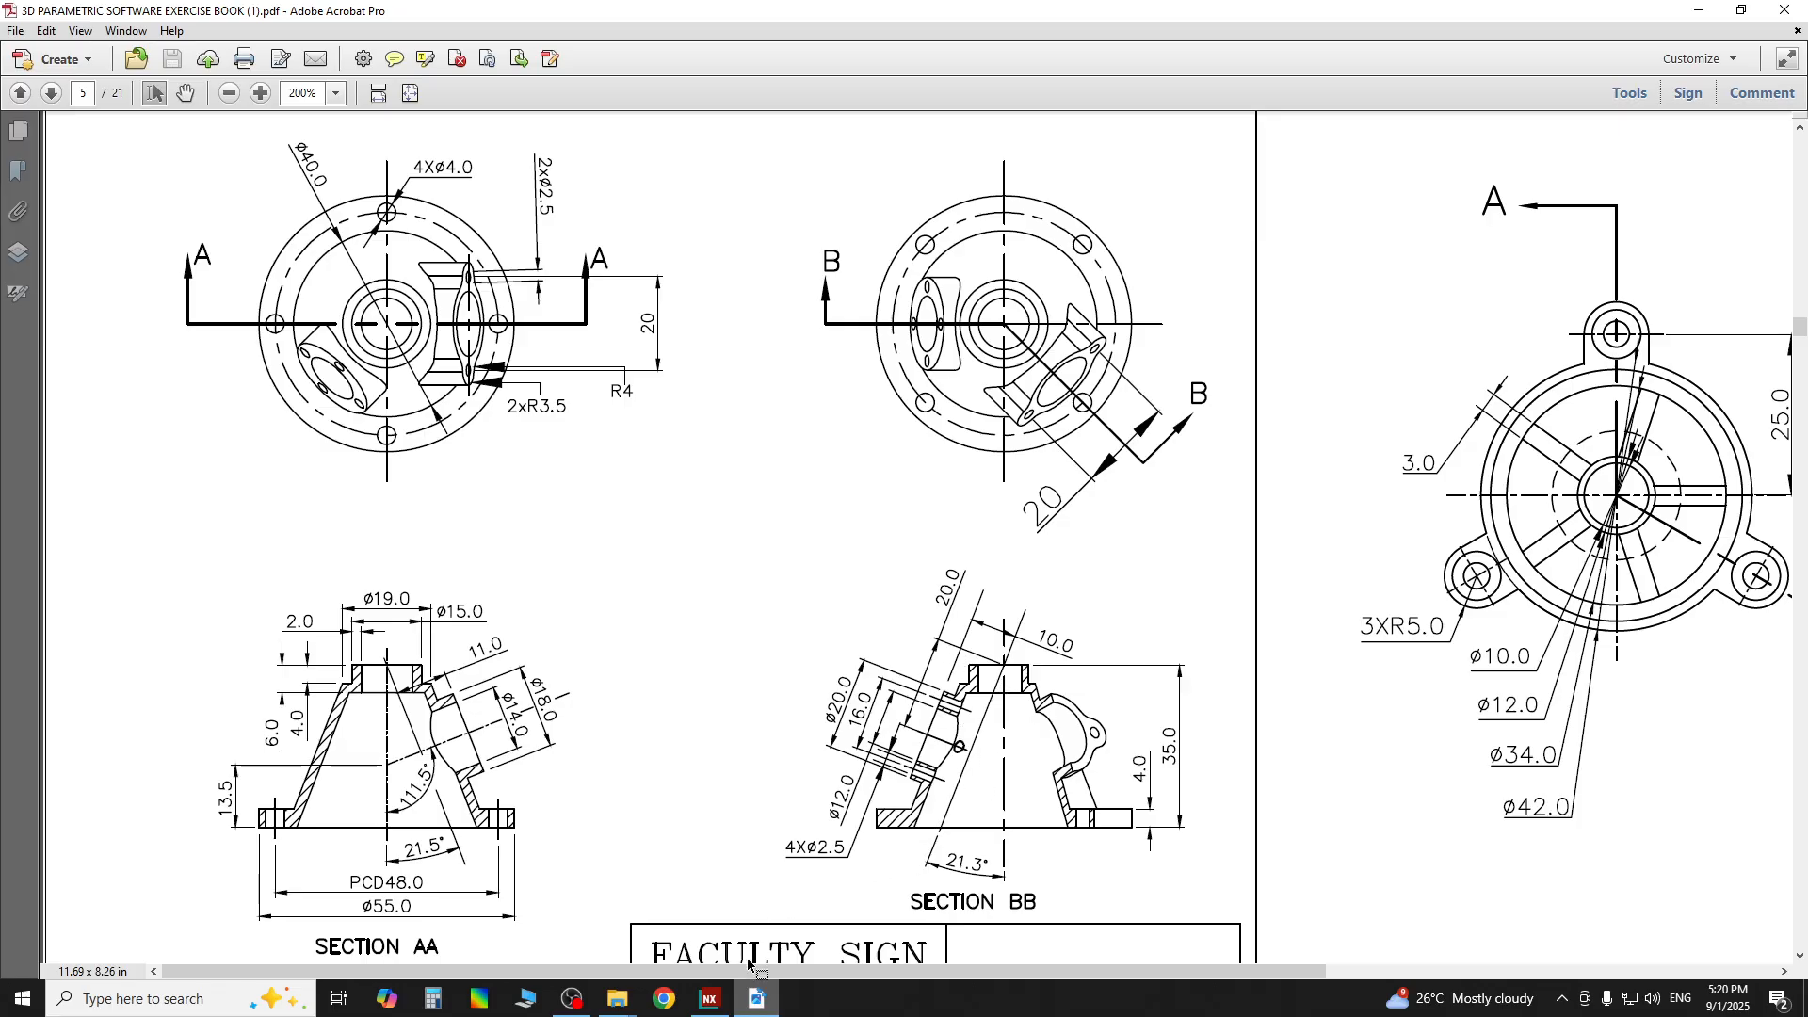
left_click(711, 1000)
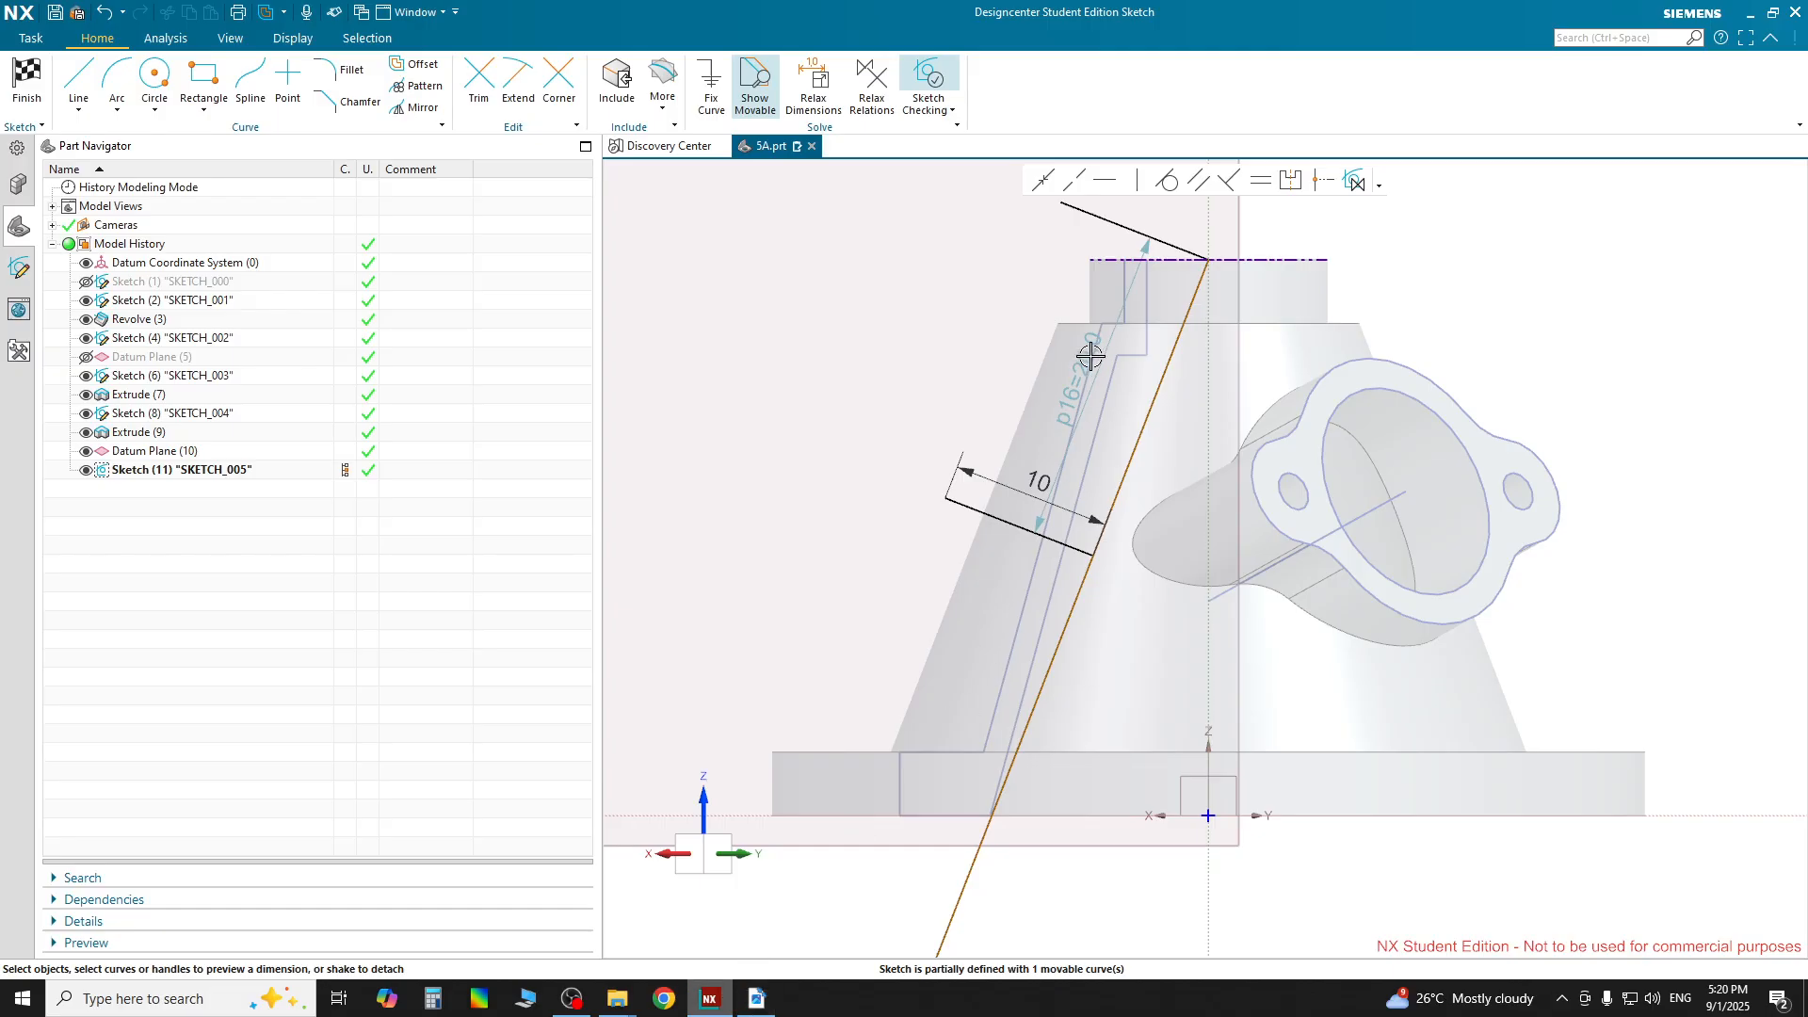
left_click_drag(1091, 356, 920, 311)
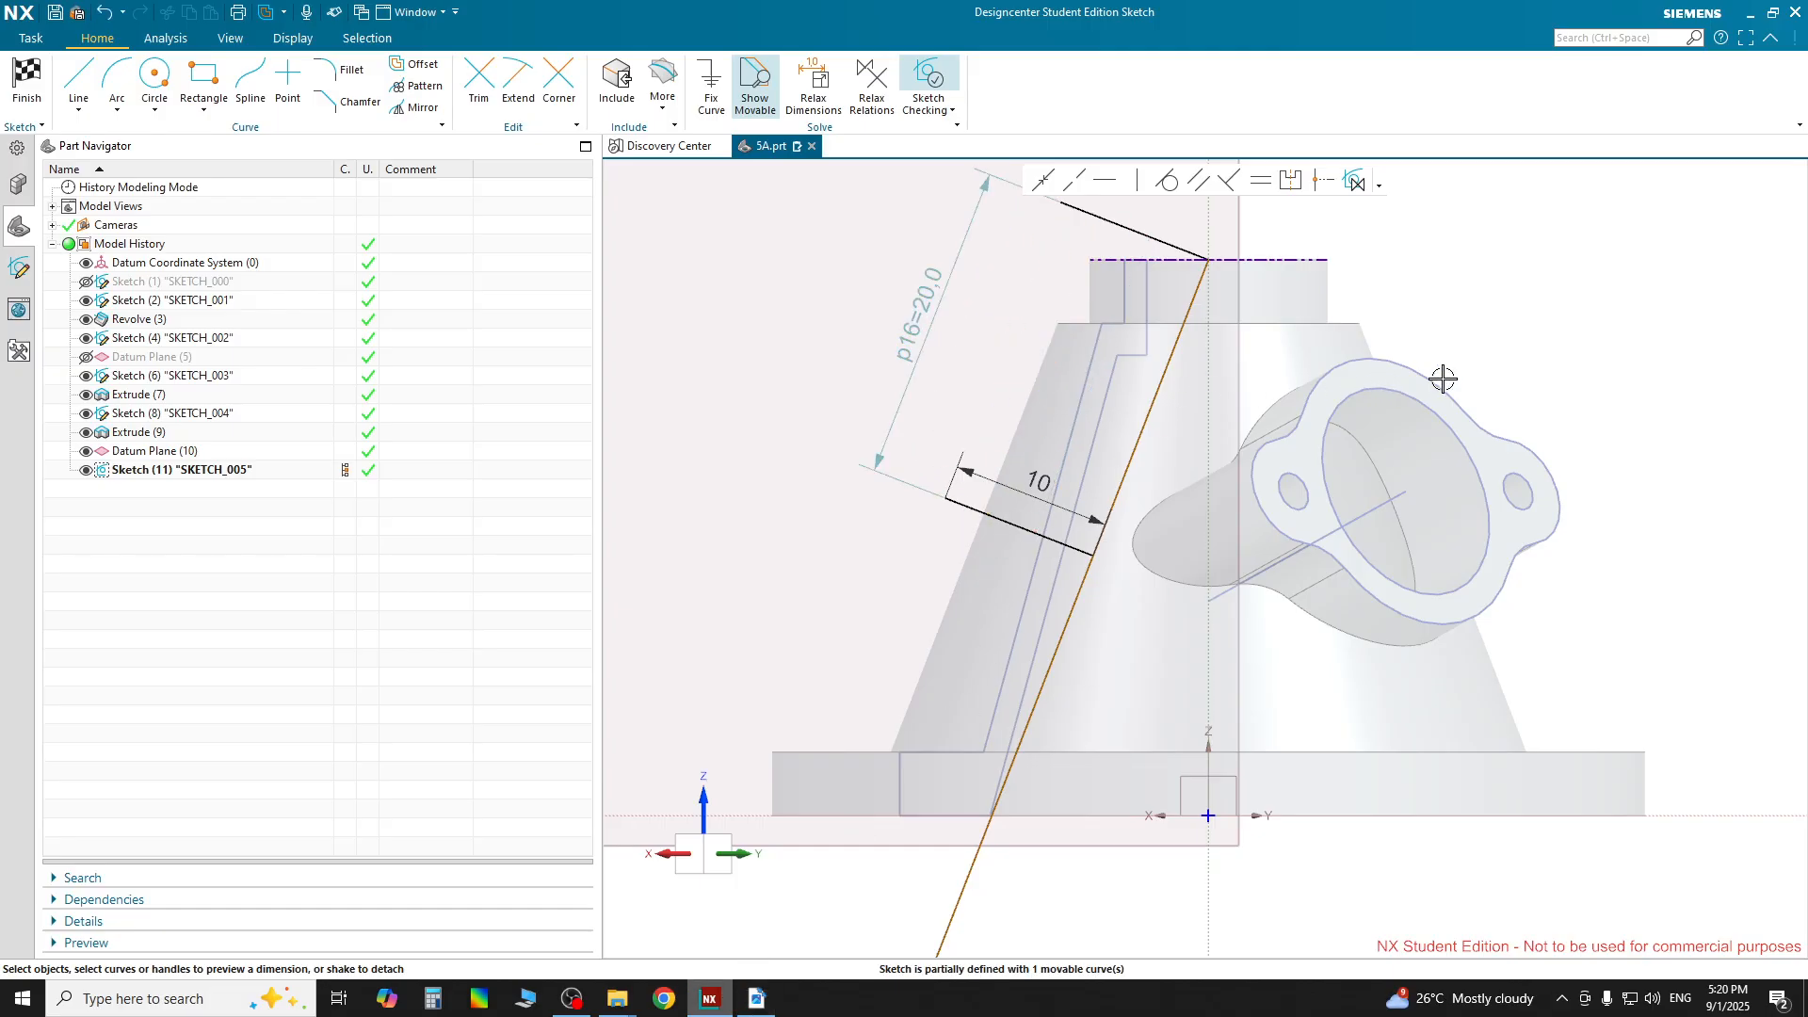
middle_click_drag(1464, 416, 1404, 633, "shift")
mouse_move(984, 705)
left_mouse_down()
mouse_move(1036, 449)
mouse_move(1127, 315)
mouse_move(1107, 358)
left_mouse_up()
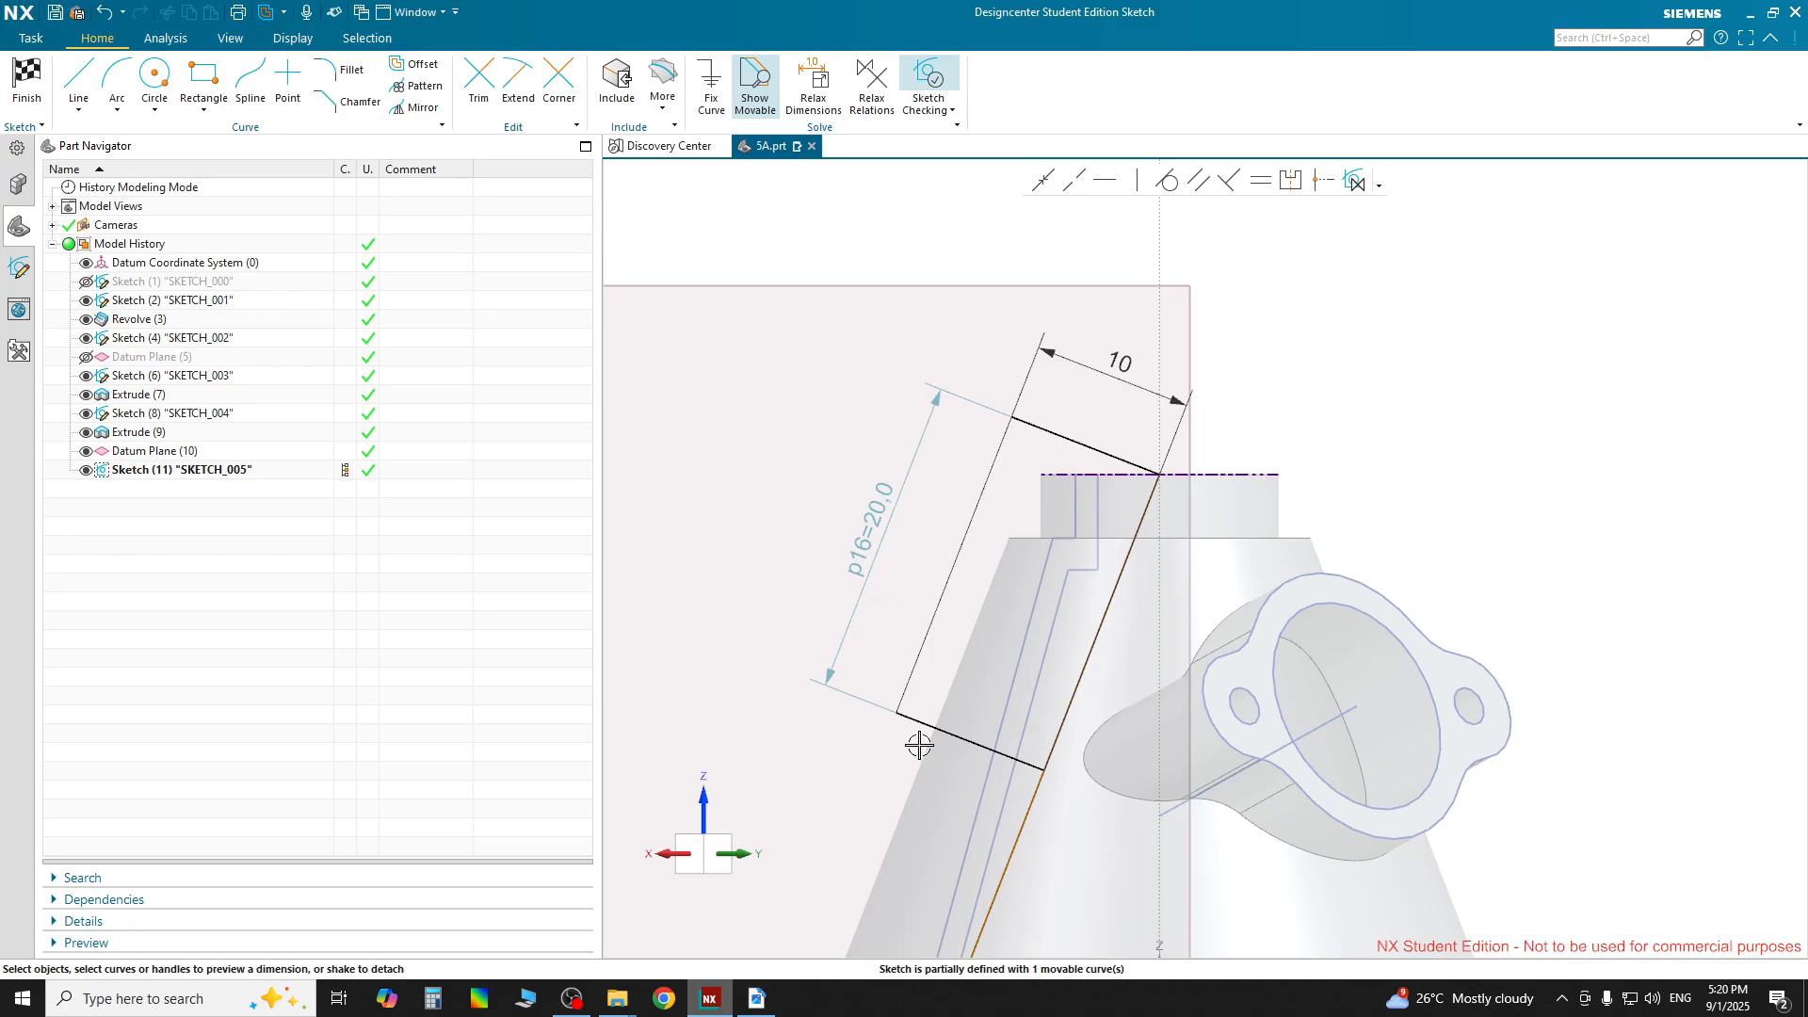
Convert the short perpendicular line at the collar and the long slanted line to reference geometry, leaving the 10 mm line active
left_click(1062, 438)
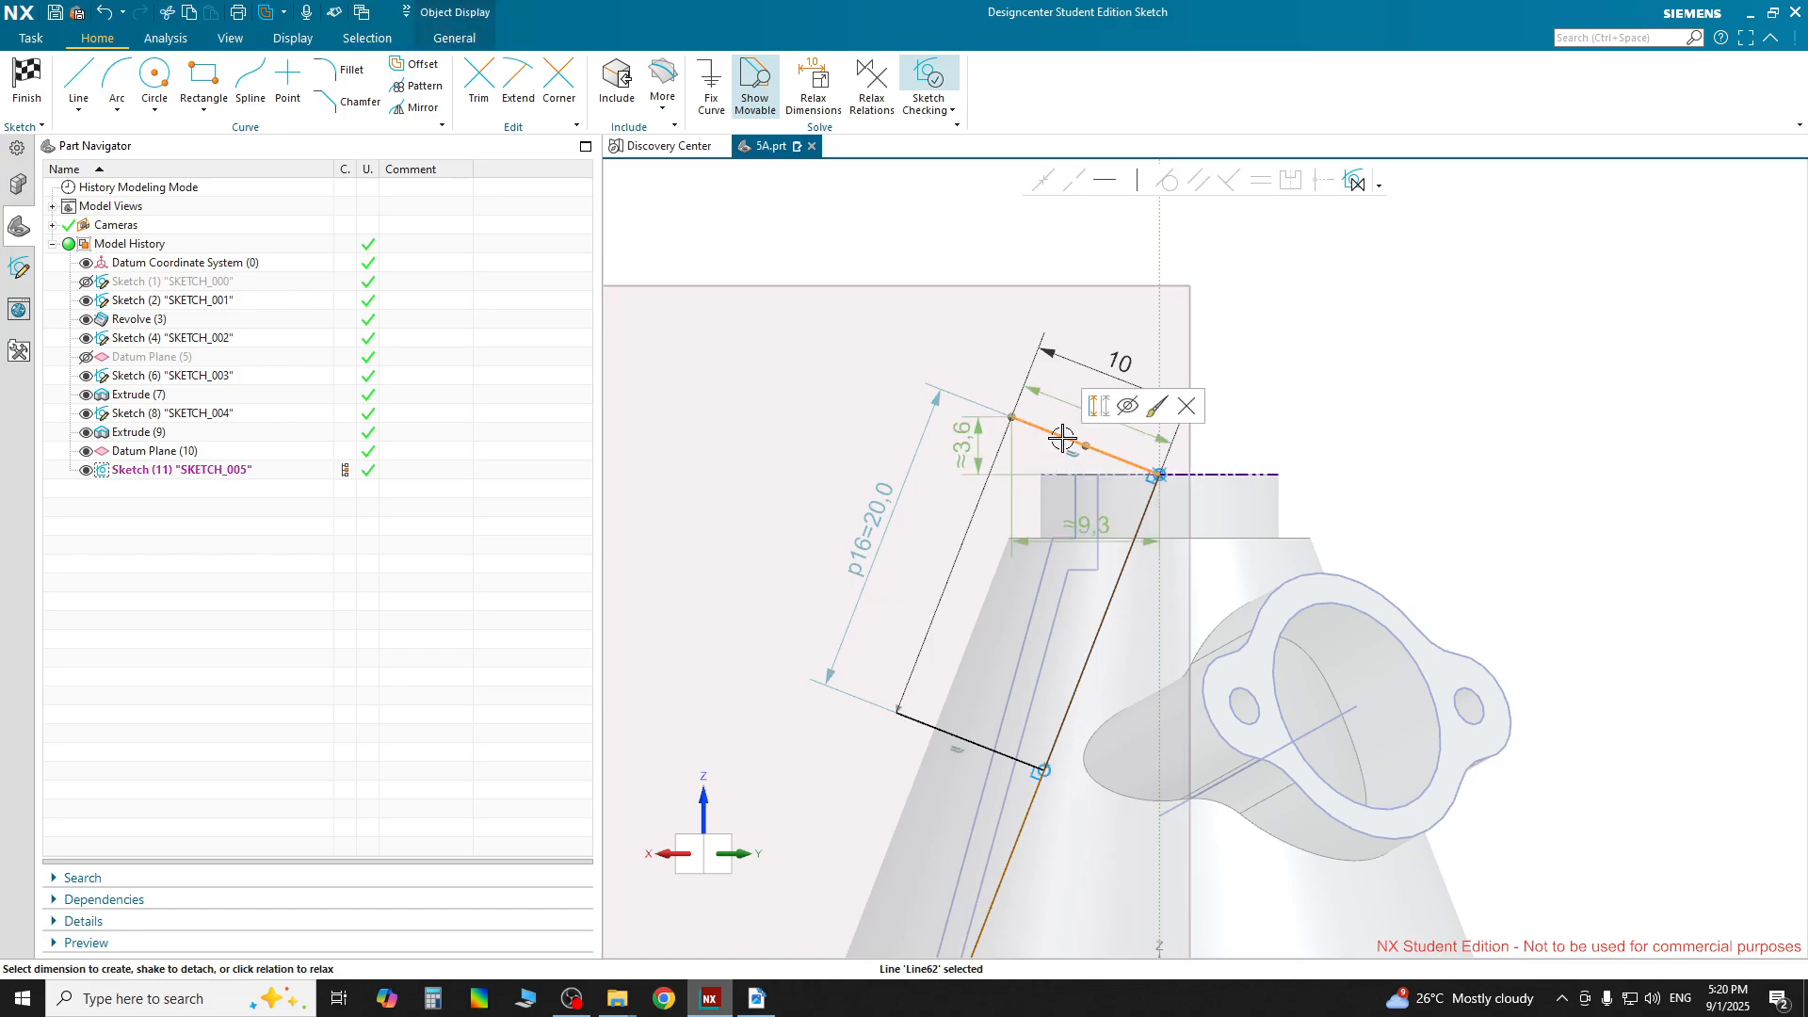
left_click(1100, 410)
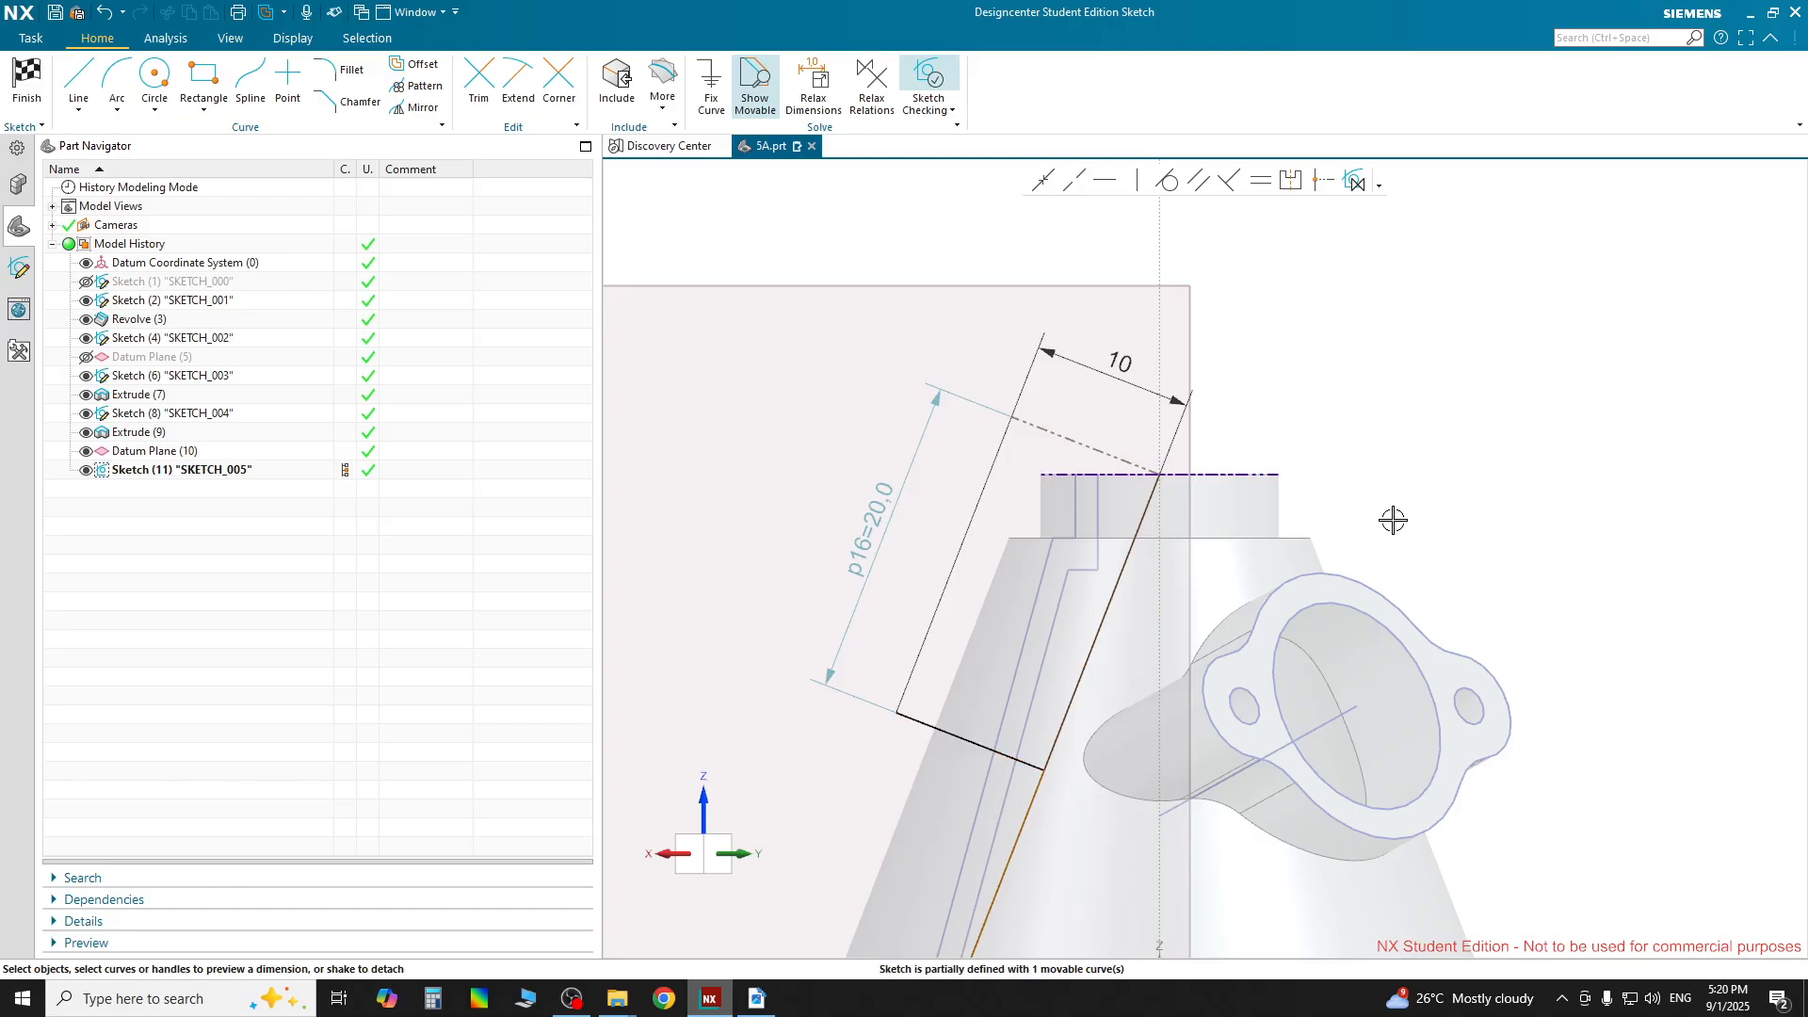
middle_click_drag(1391, 517, 1441, 411, "shift")
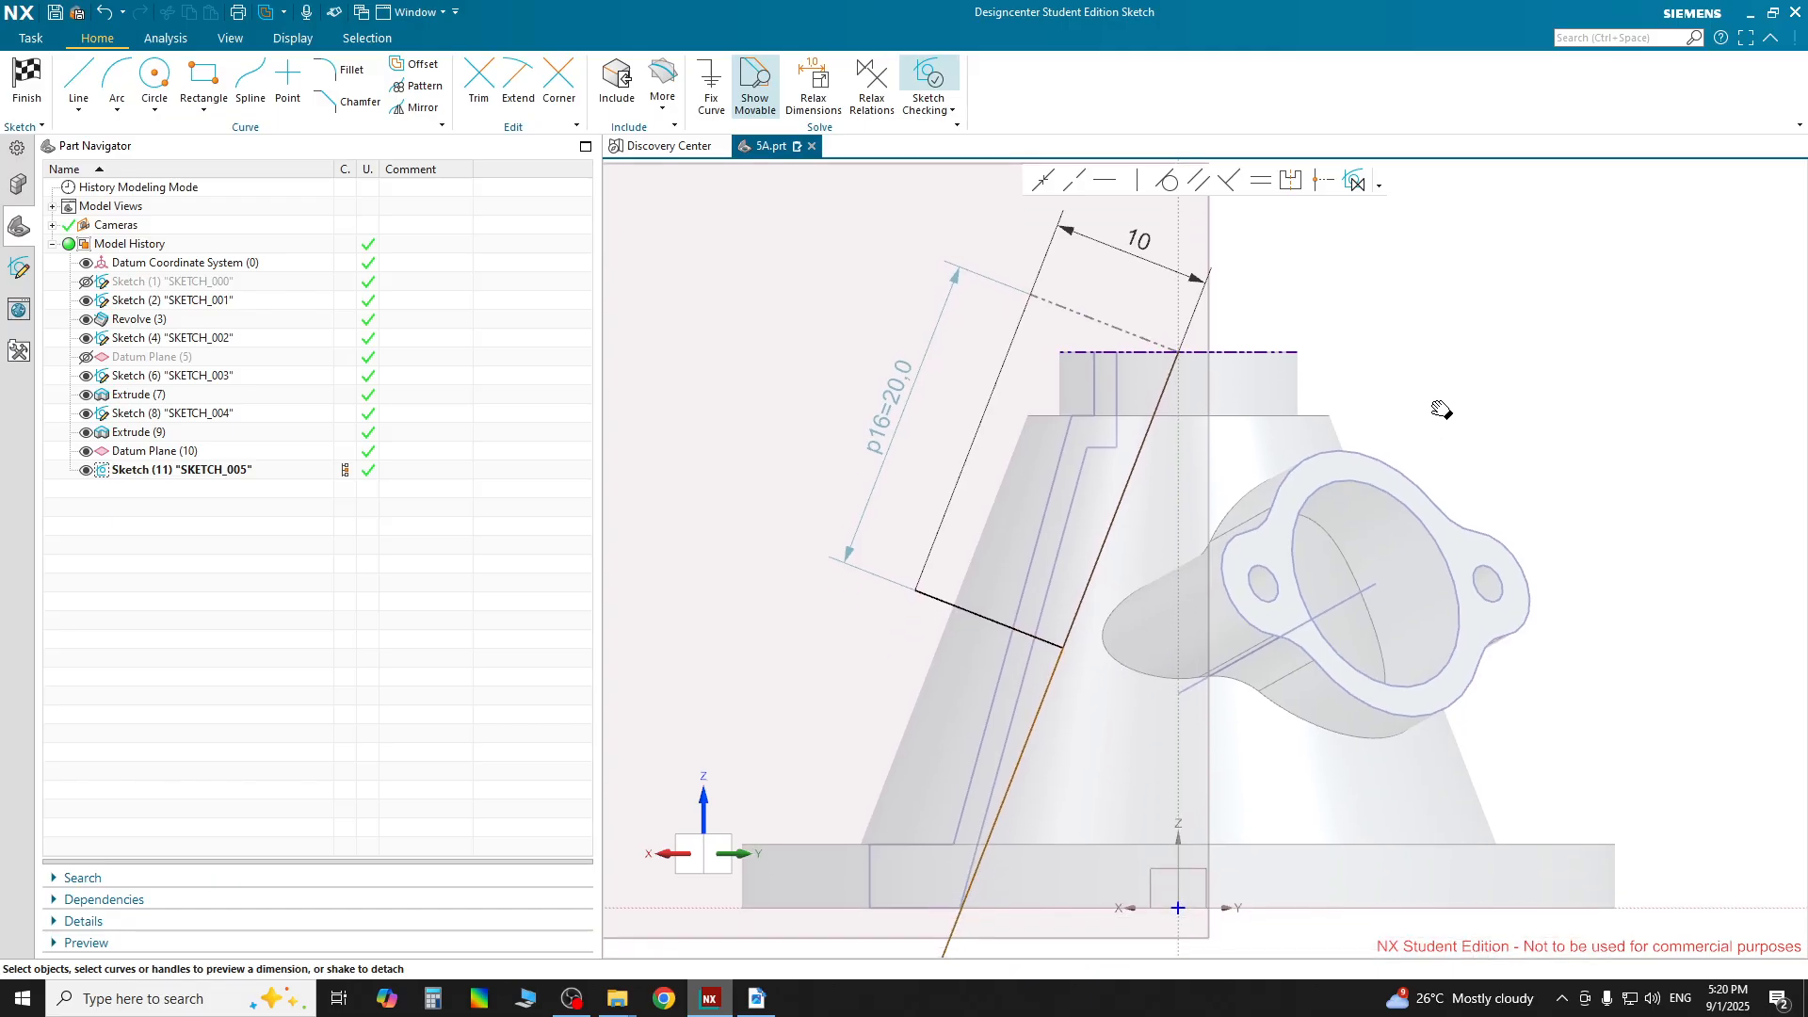
left_click(1128, 473)
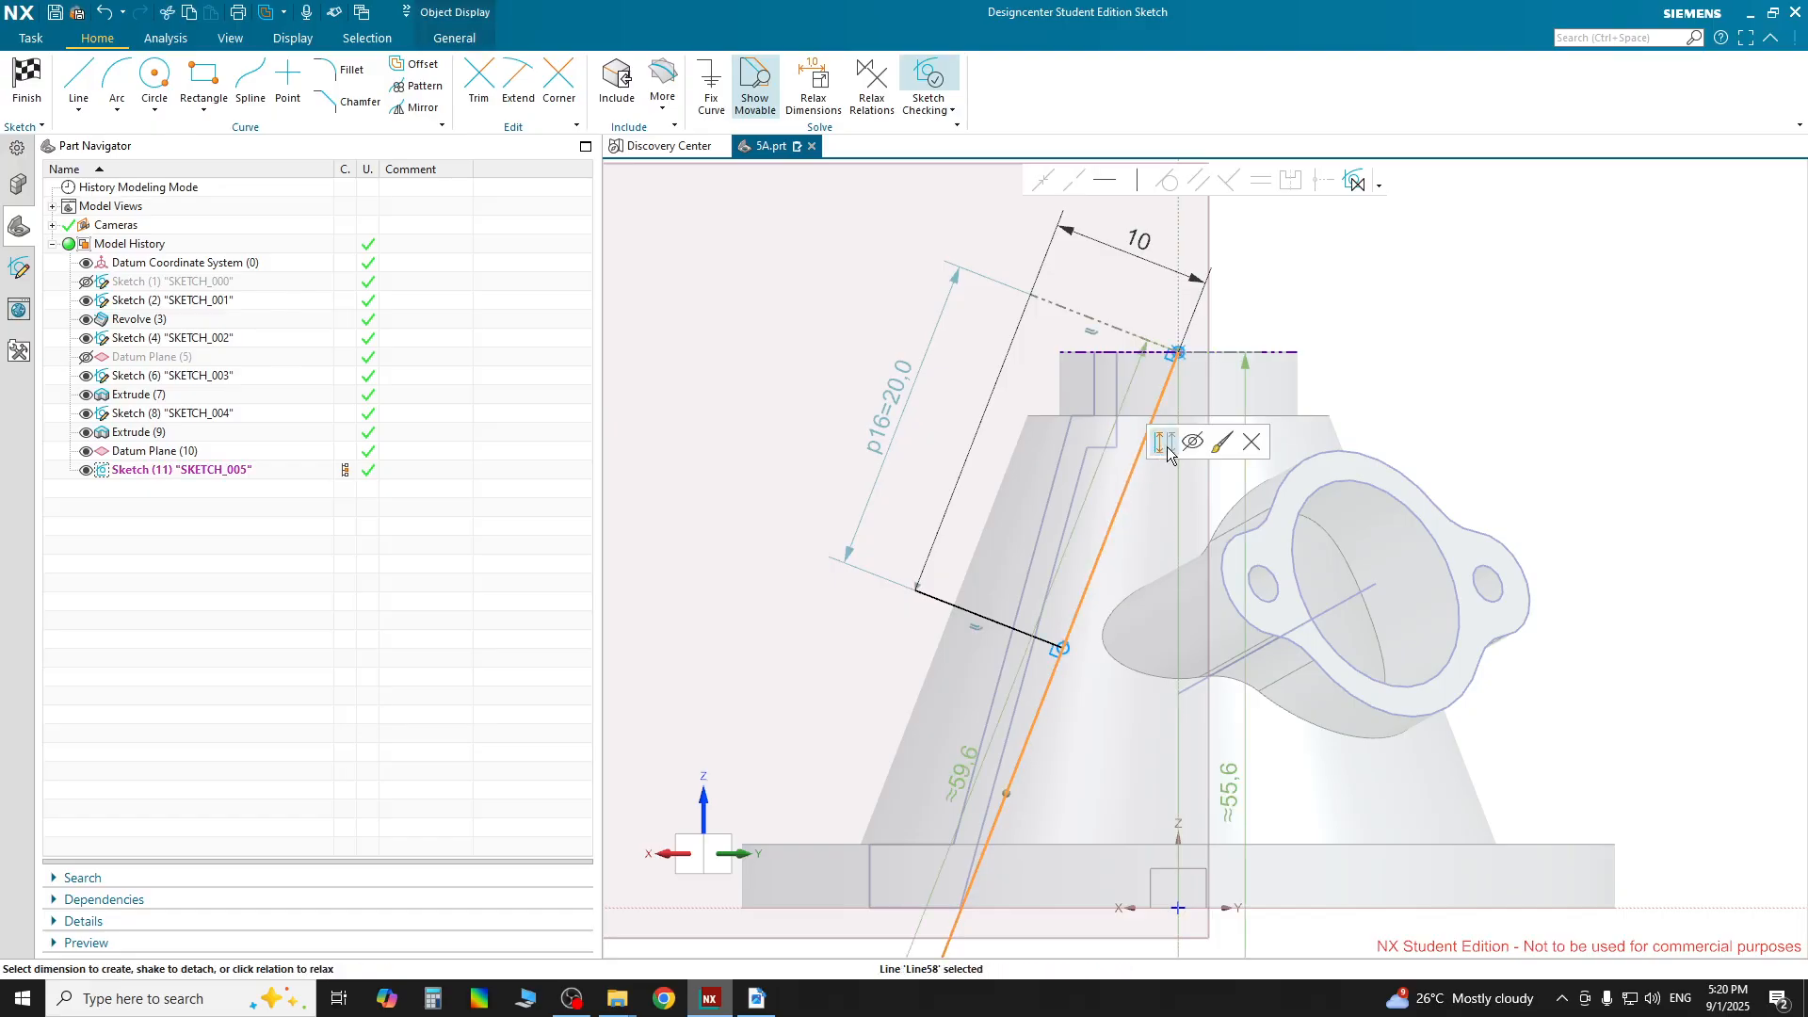
left_click(1170, 436)
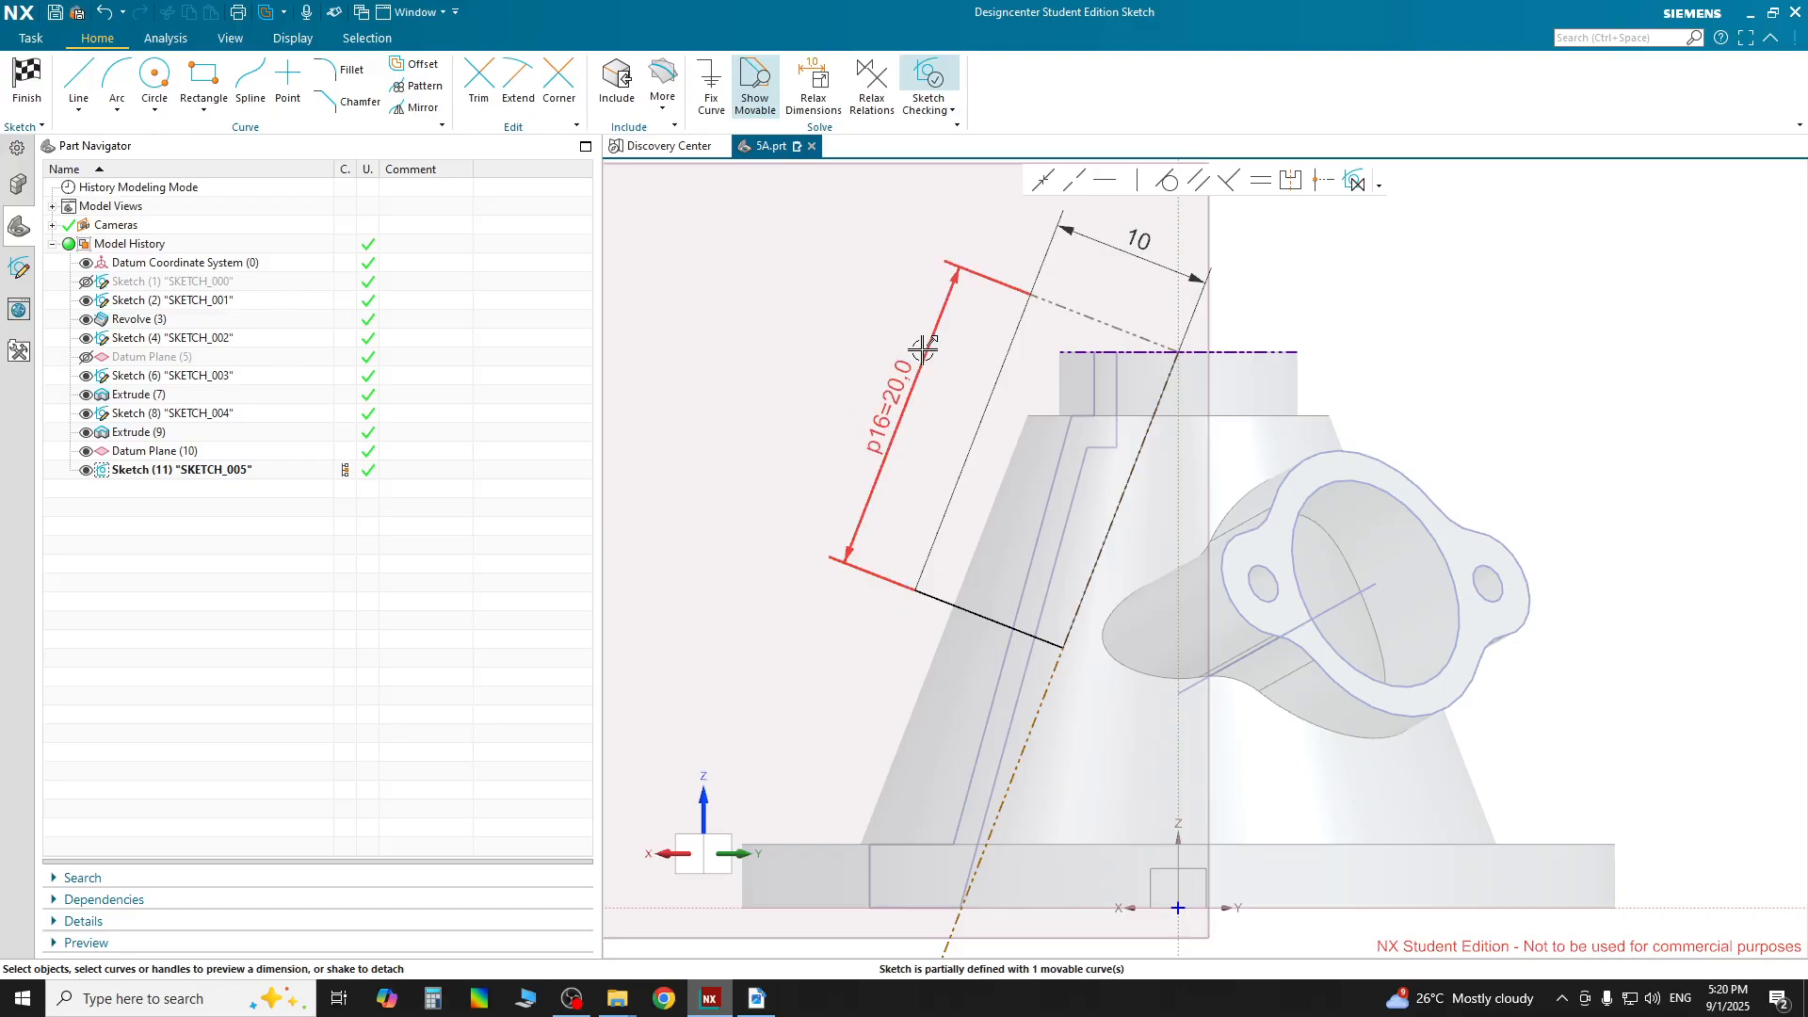
Finish the sketch after checking Section BB of the drawing, and hide the 45° datum plane
left_click(743, 989)
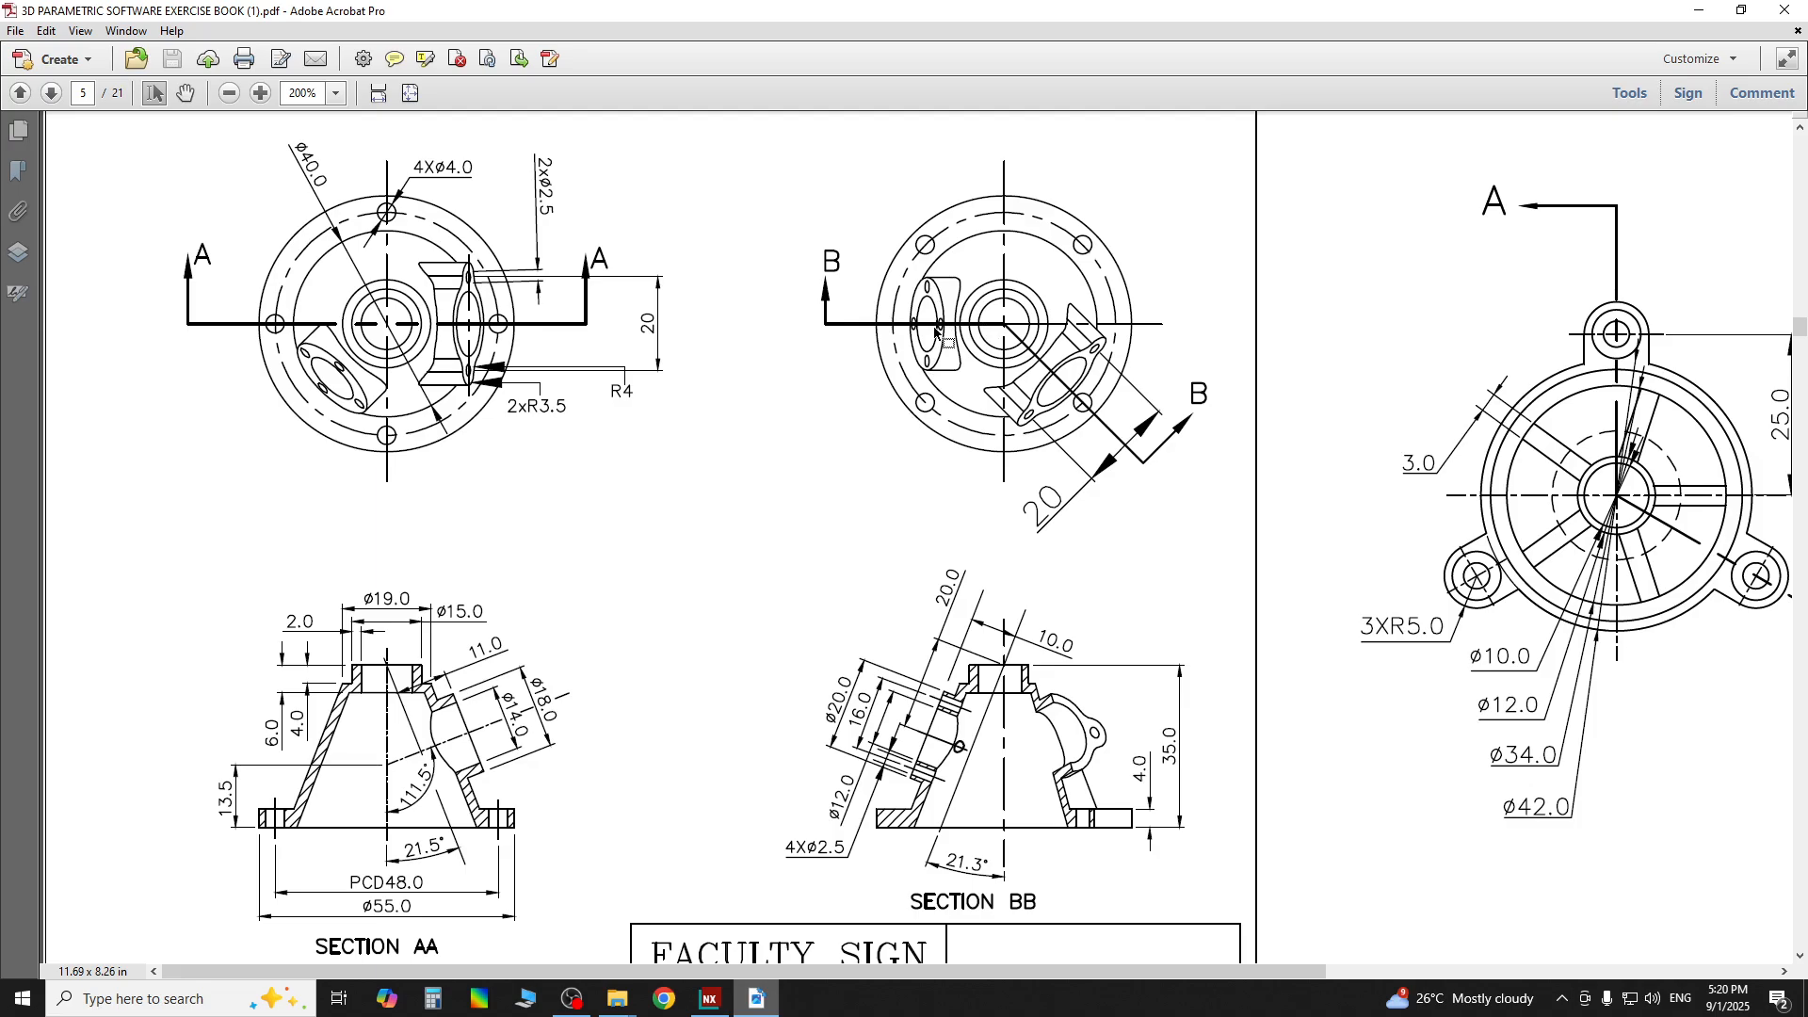
left_click(710, 998)
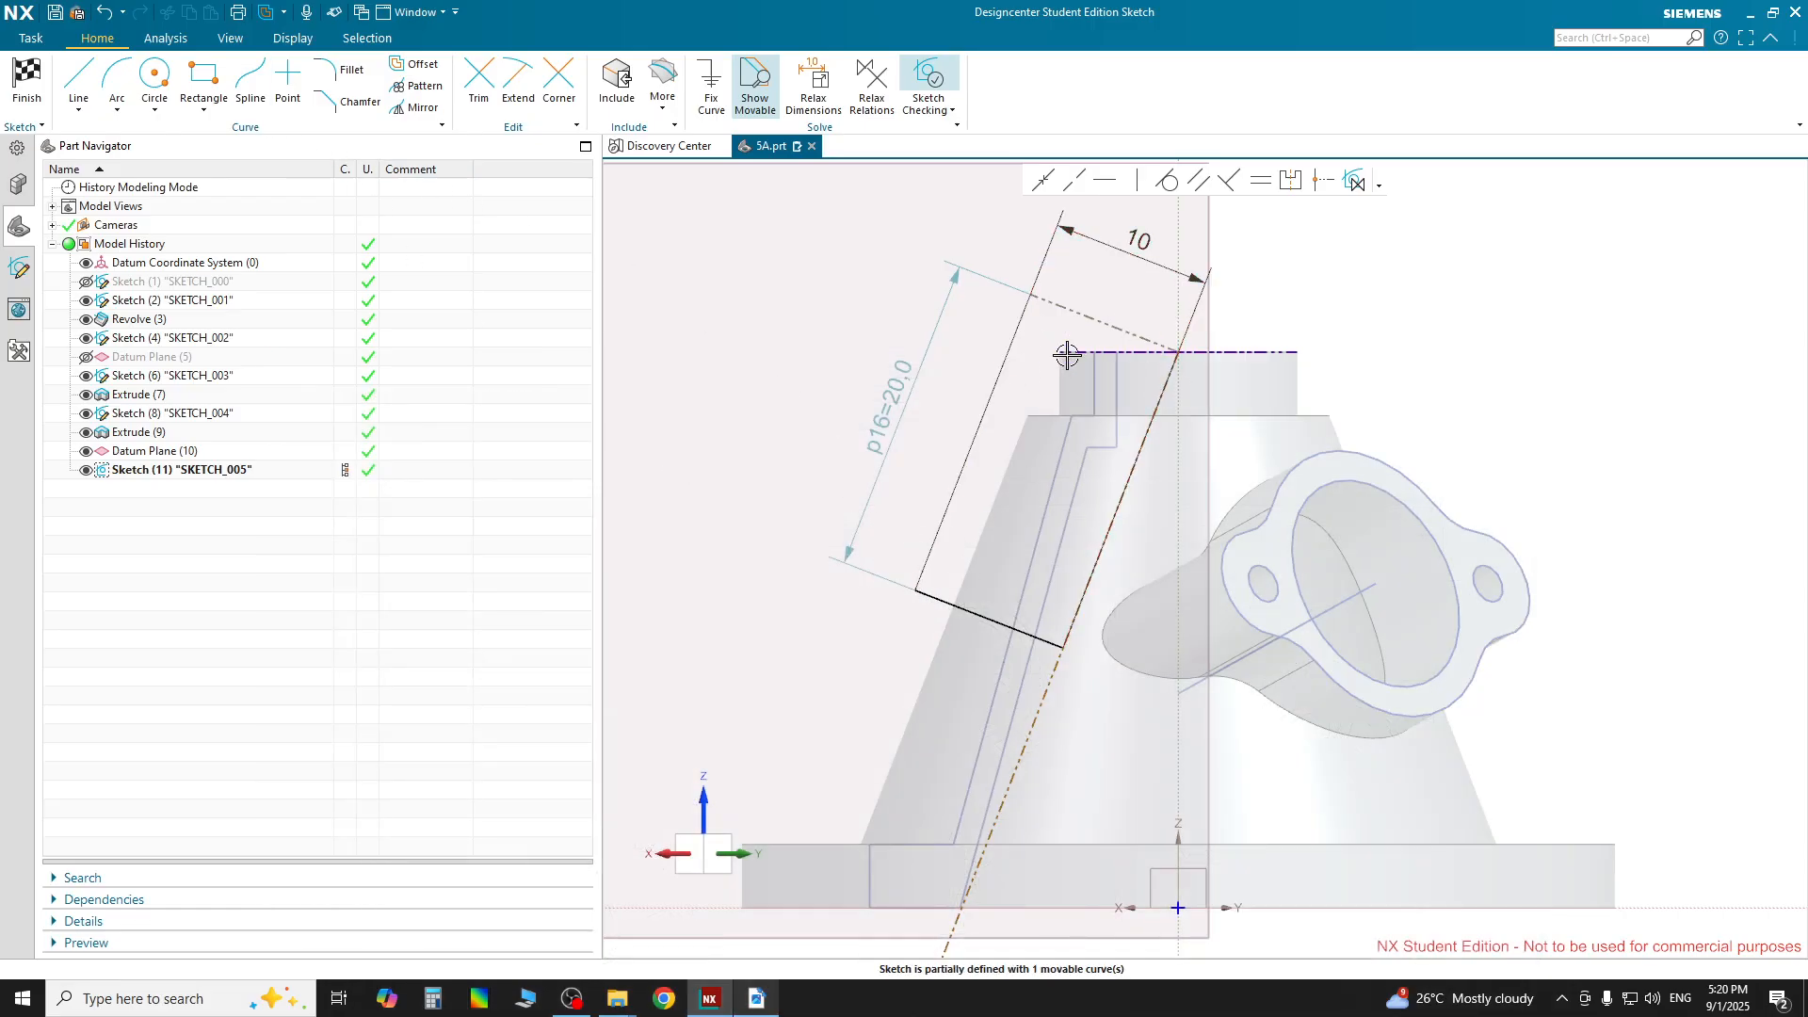
scroll(1064, 367, "down", 2)
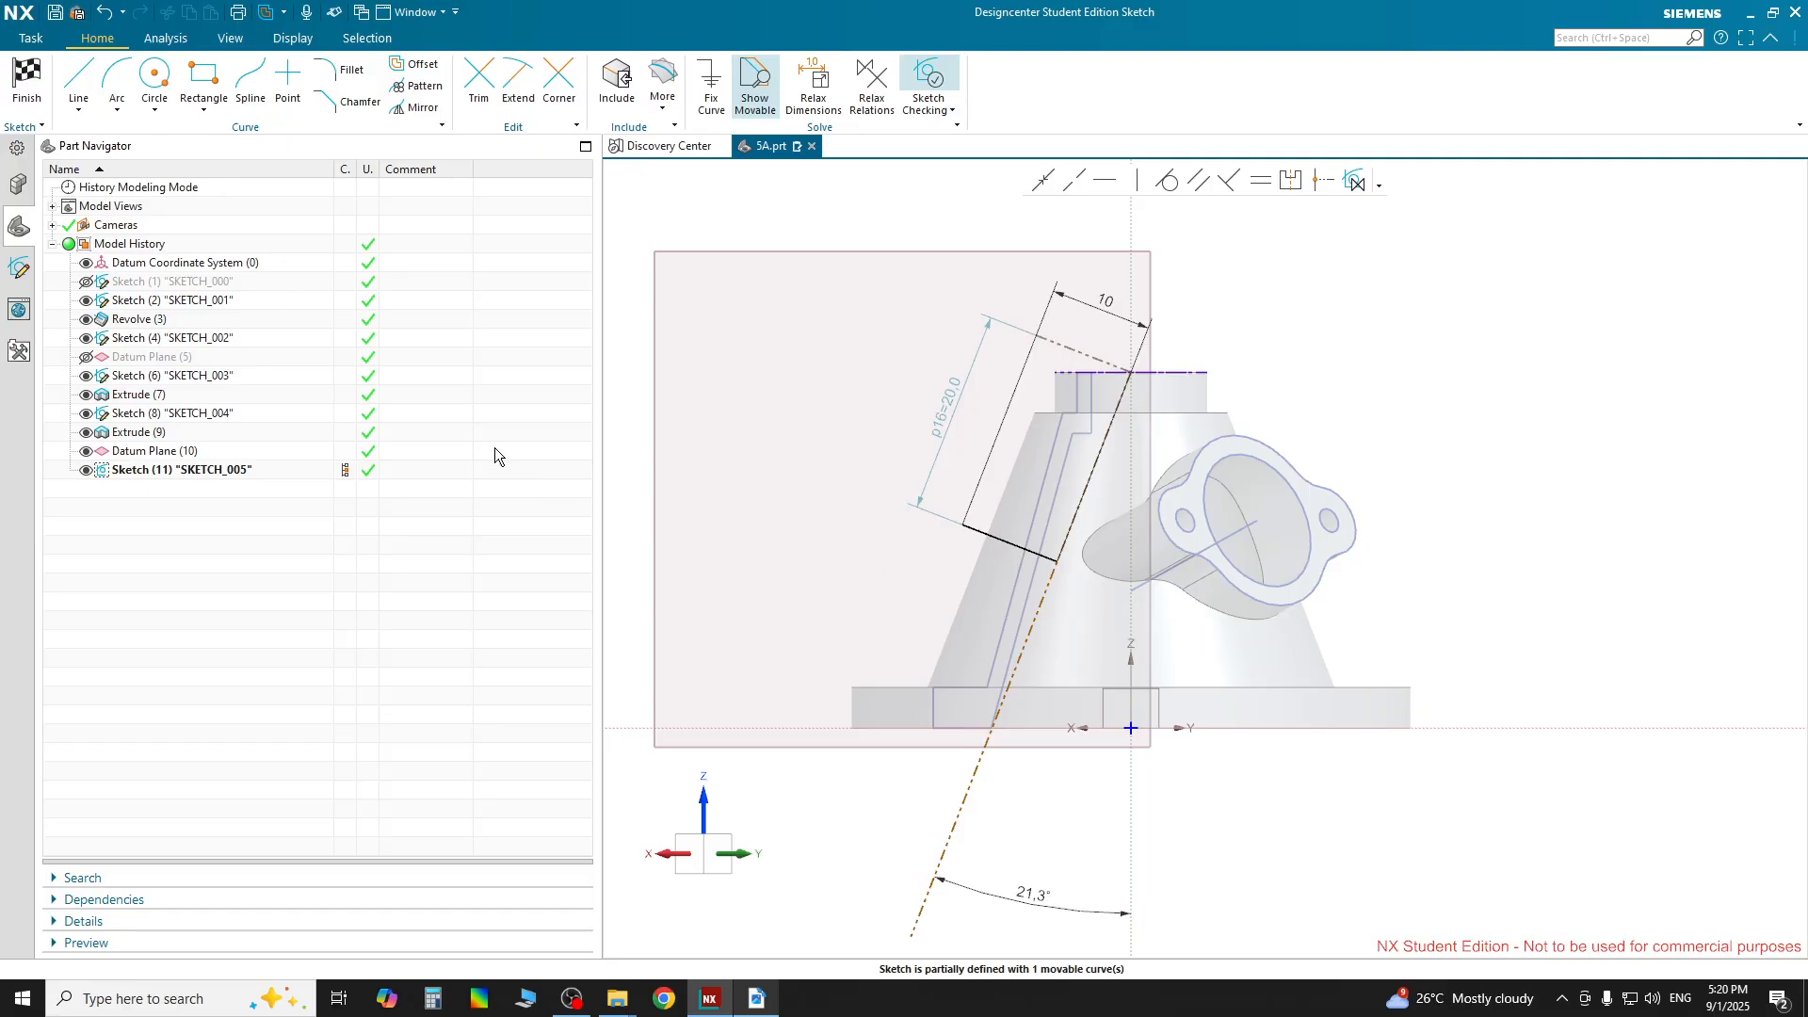
left_click(26, 80)
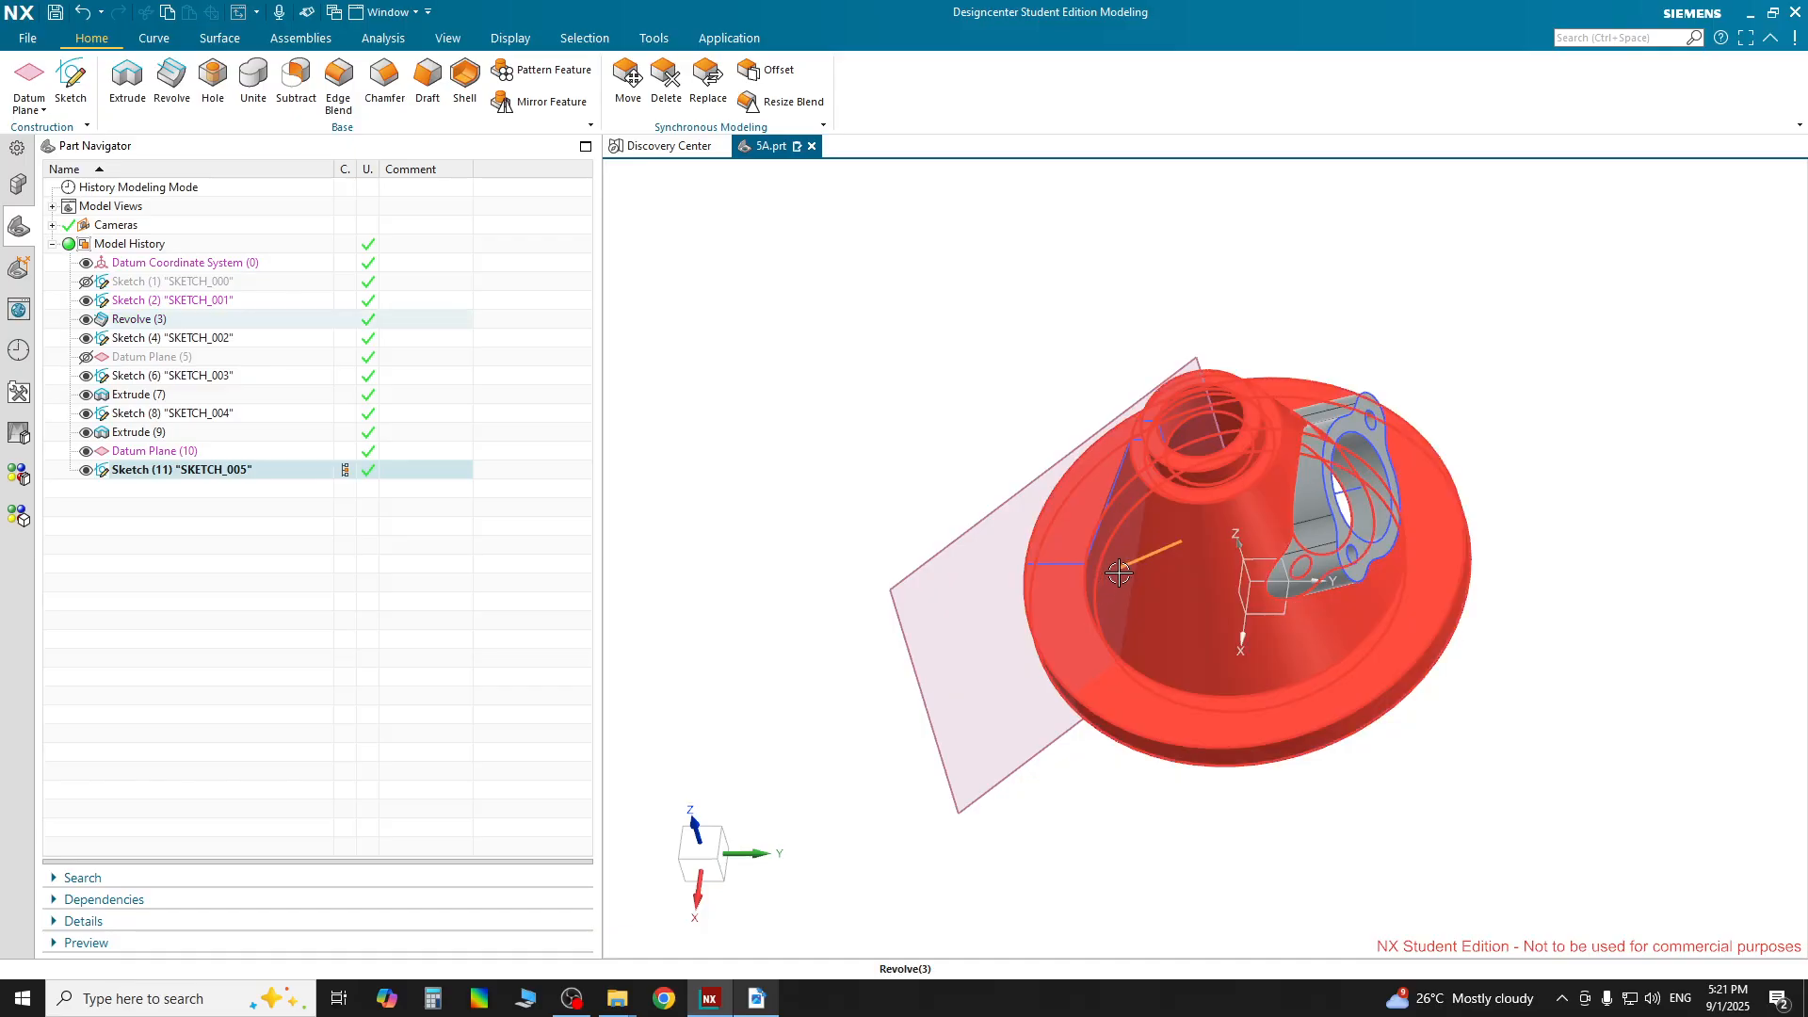
left_click(919, 385)
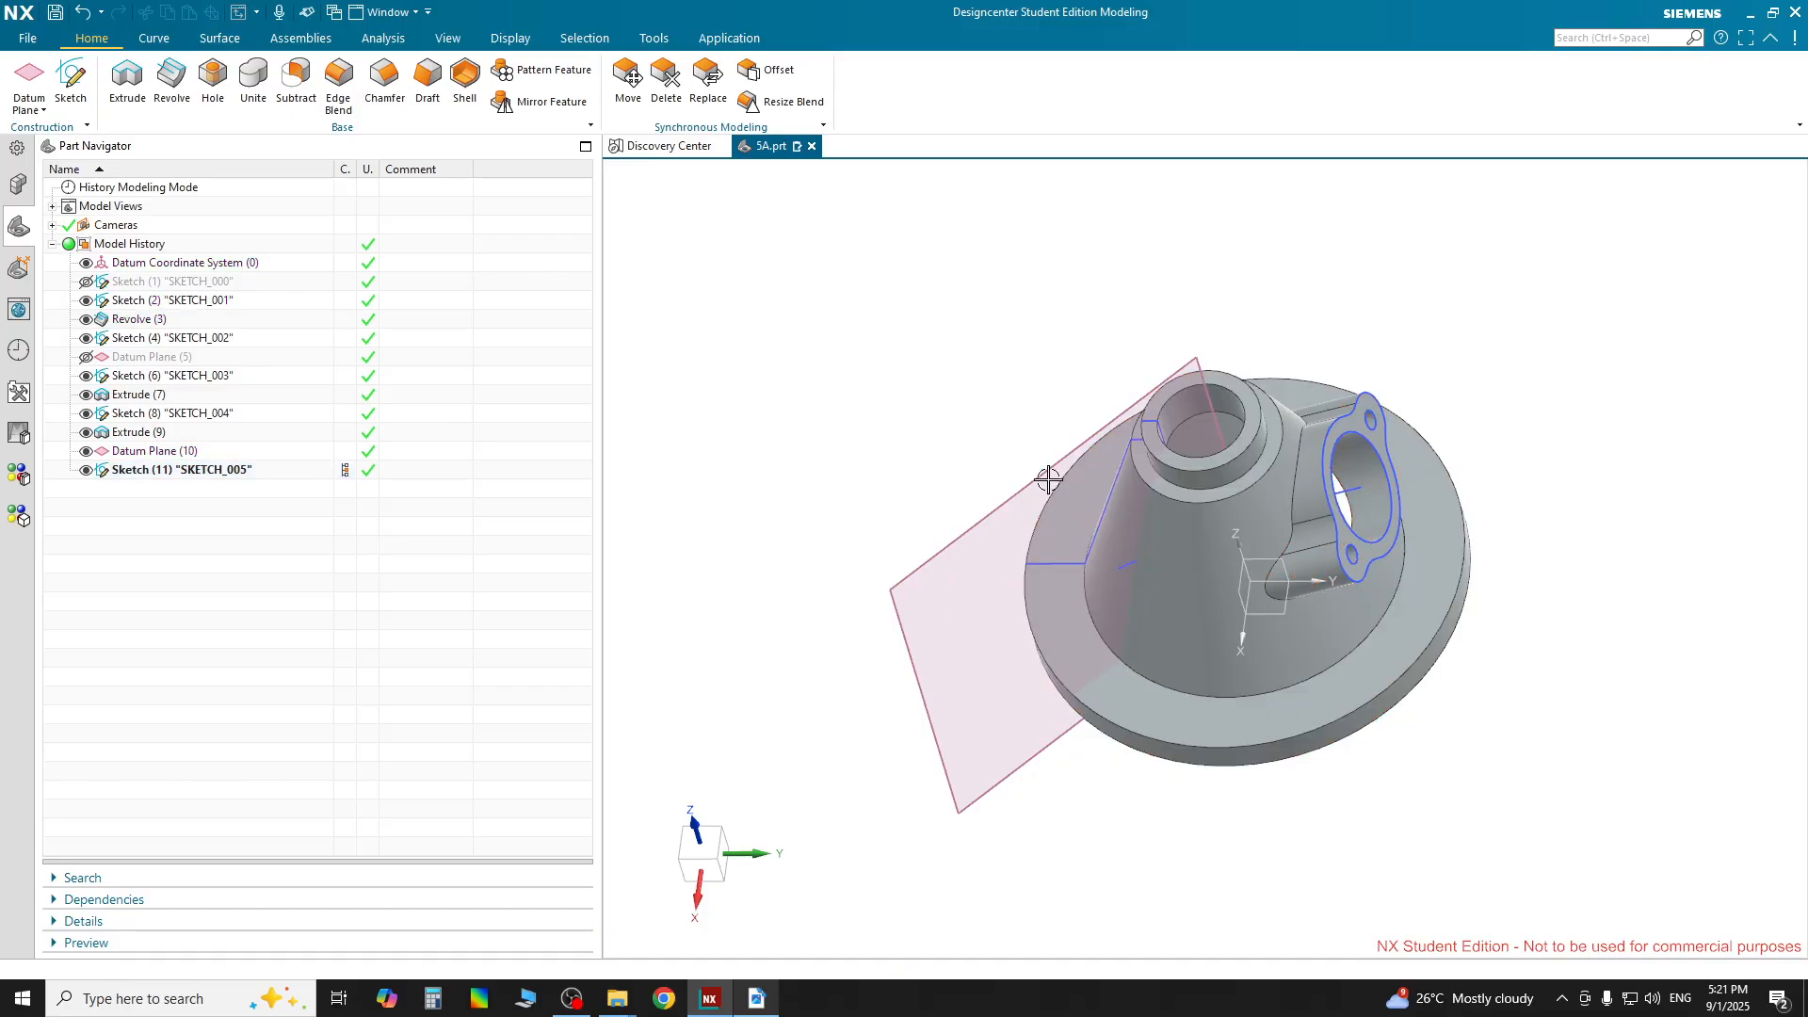
right_click(952, 539)
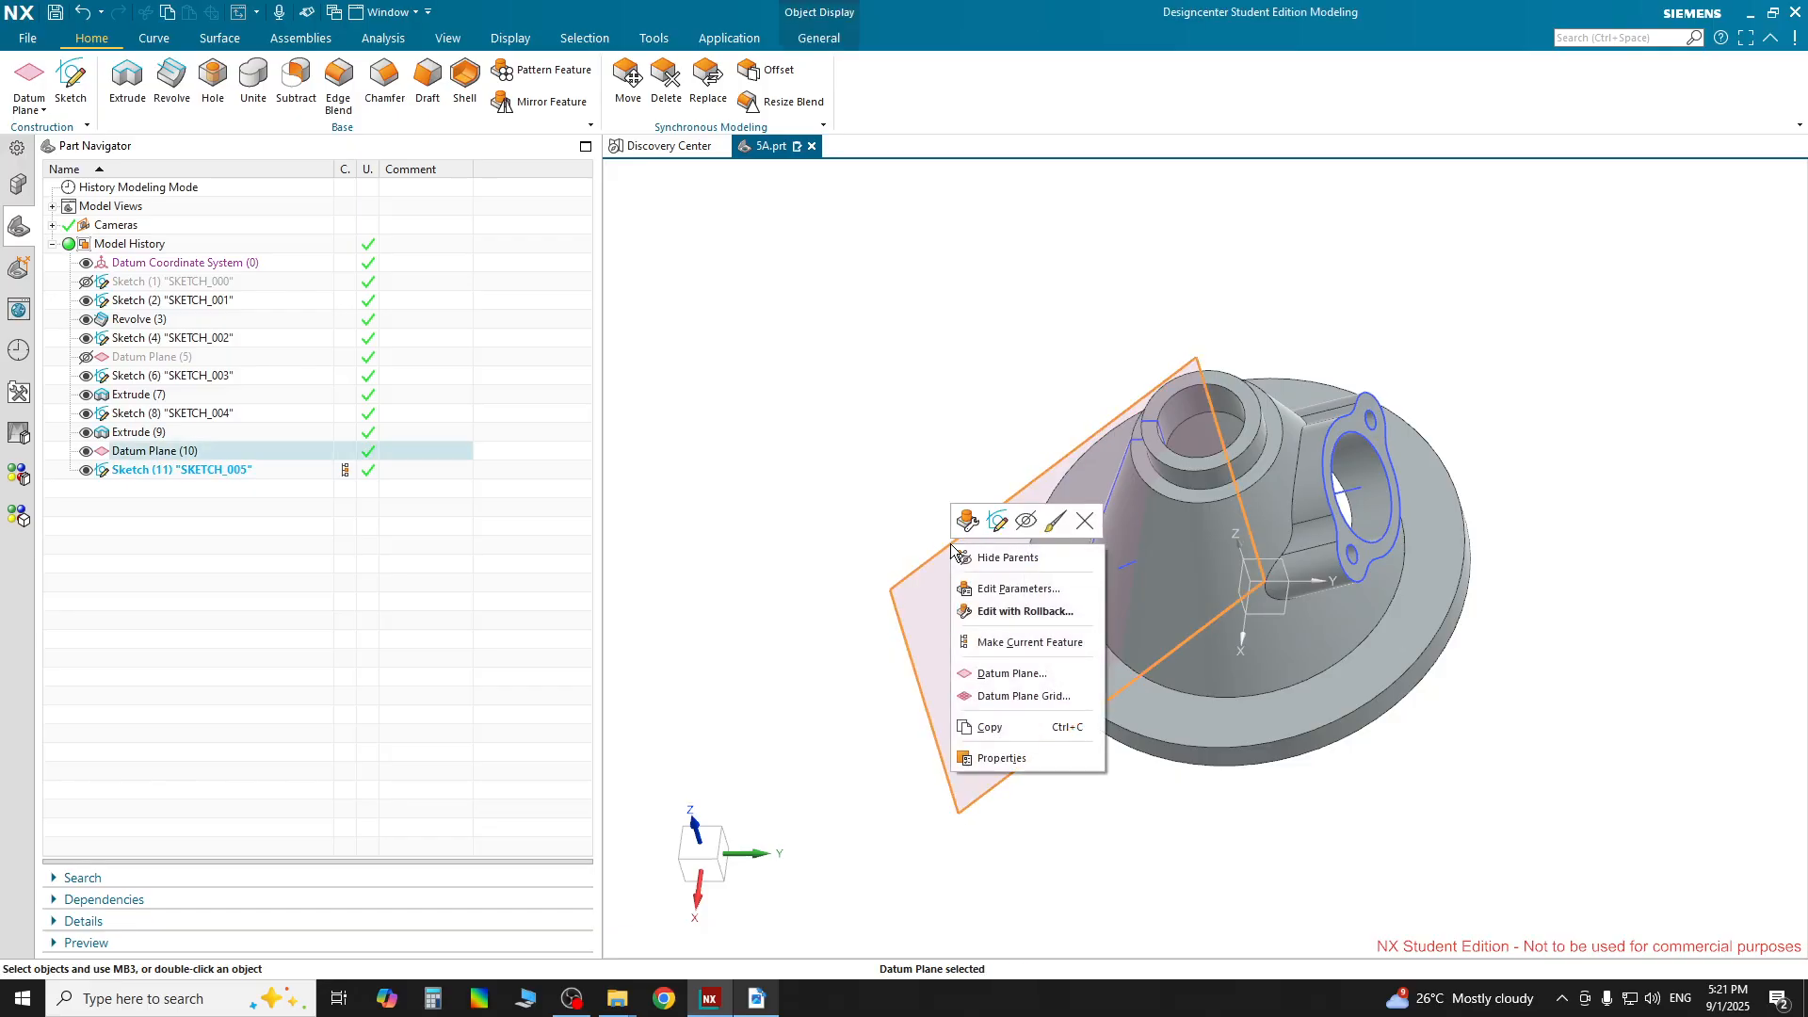
left_click(1026, 520)
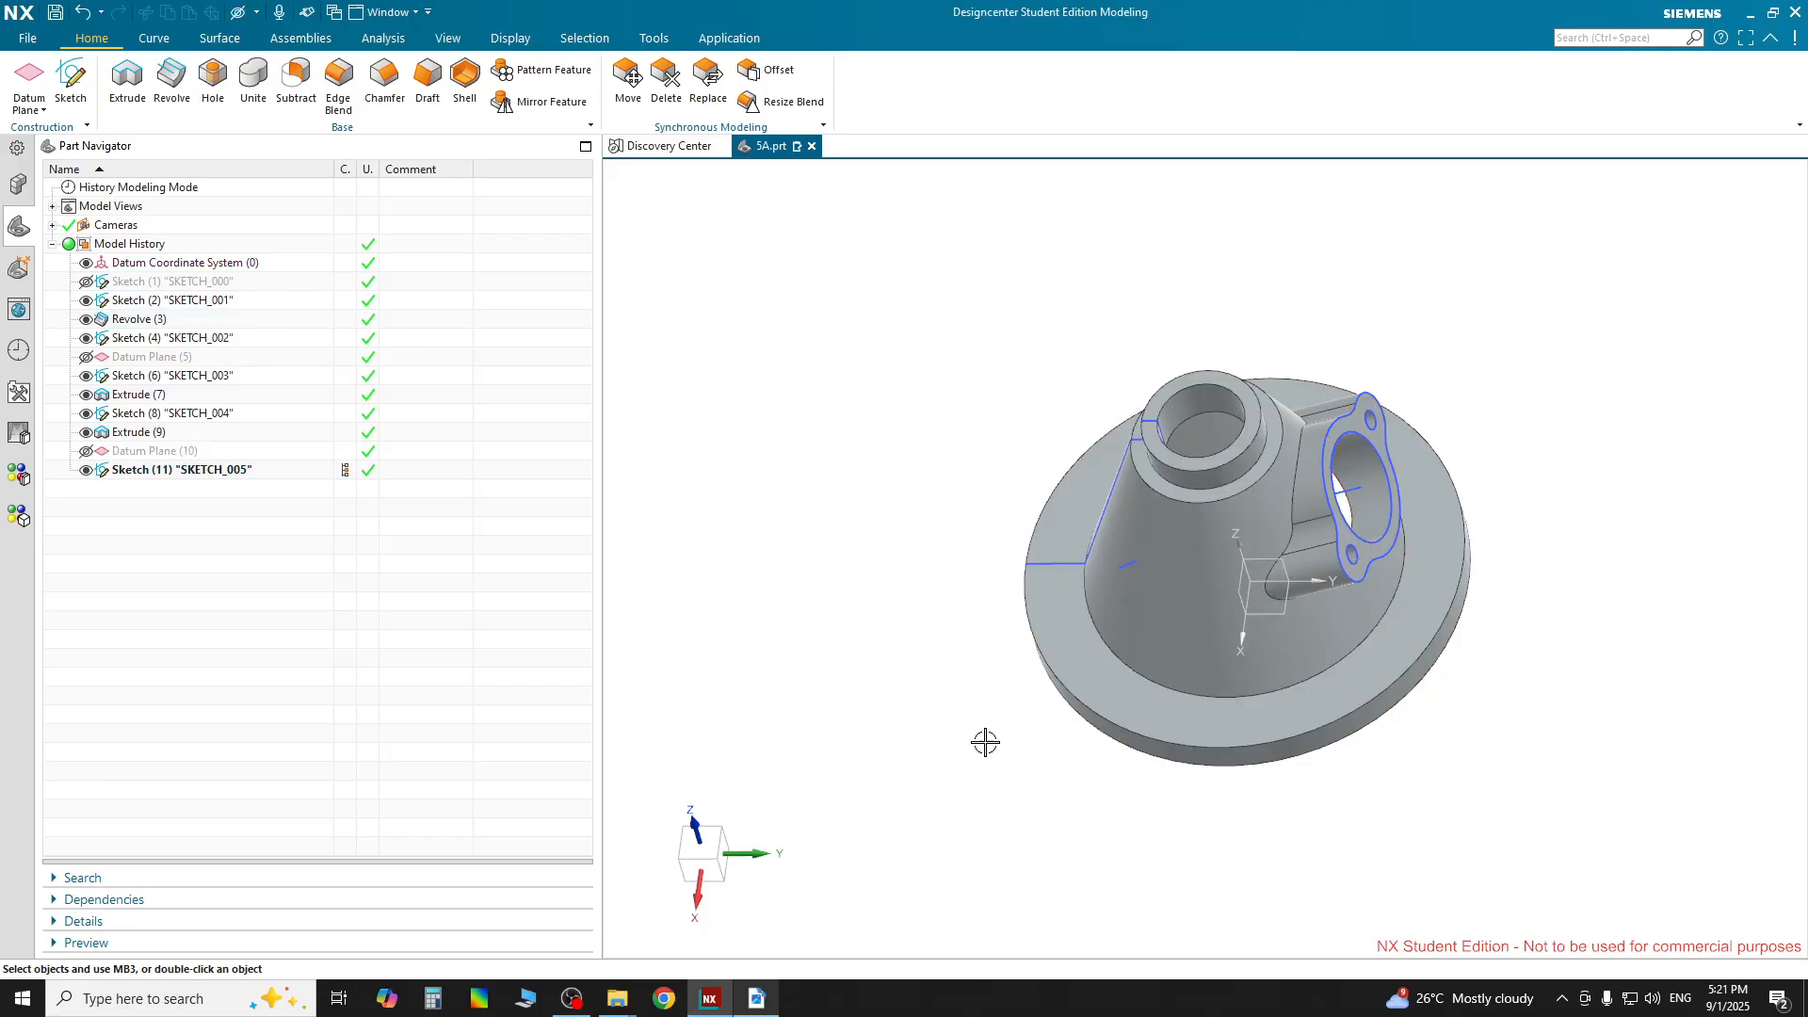
Define an Inferred datum plane perpendicular to the 10 mm sketch line at its outer endpoint, checking Section BB for the flange position
left_click(770, 1010)
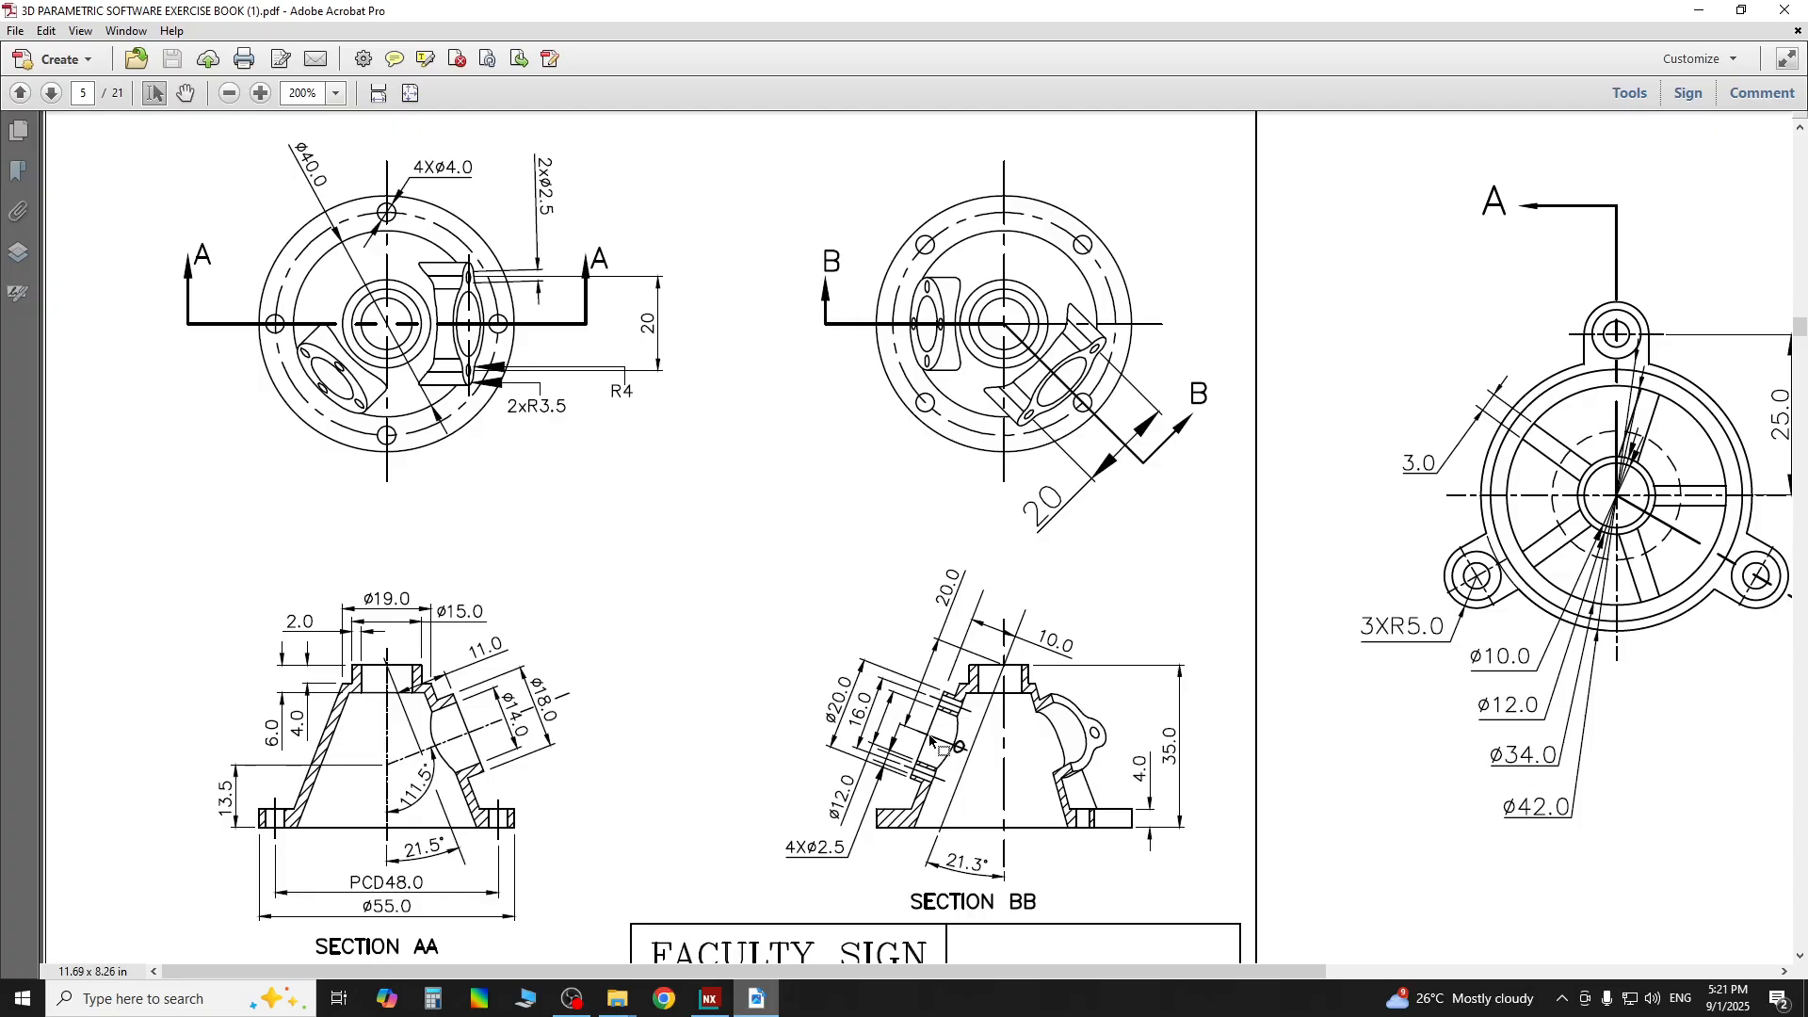
key("alt+Tab")
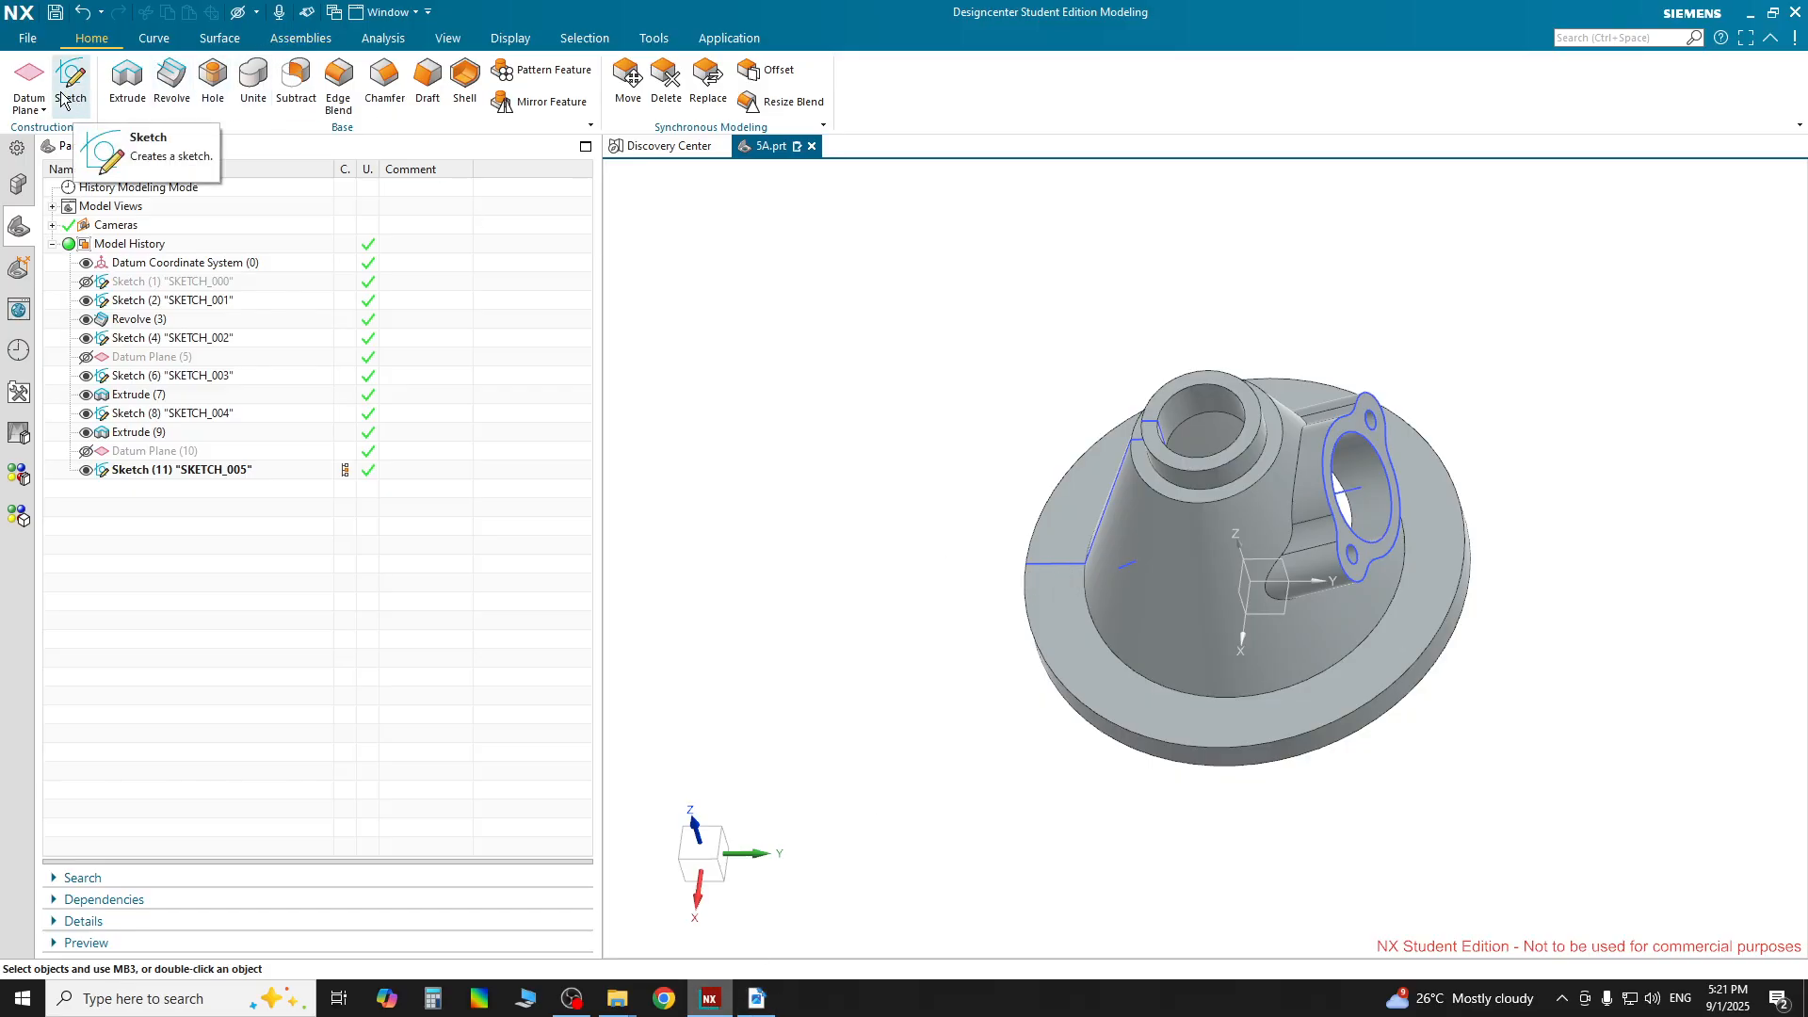
left_click(29, 76)
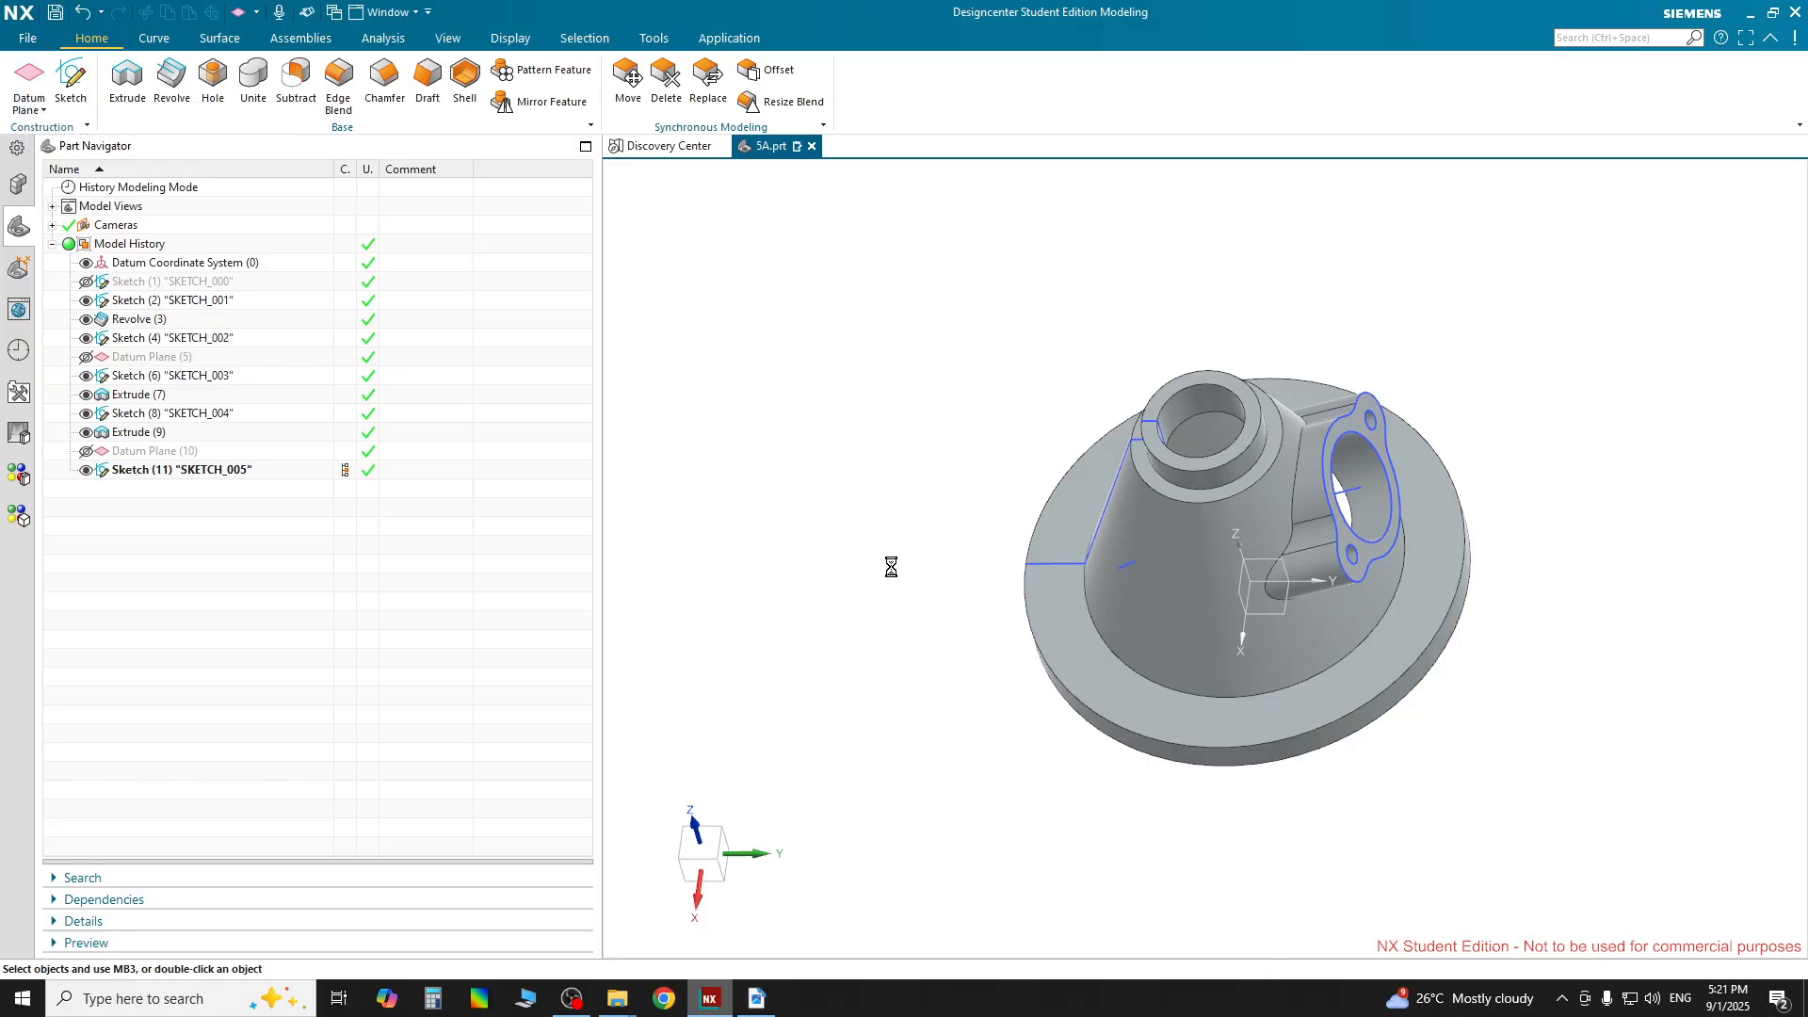
middle_click_drag(956, 666, 1070, 517)
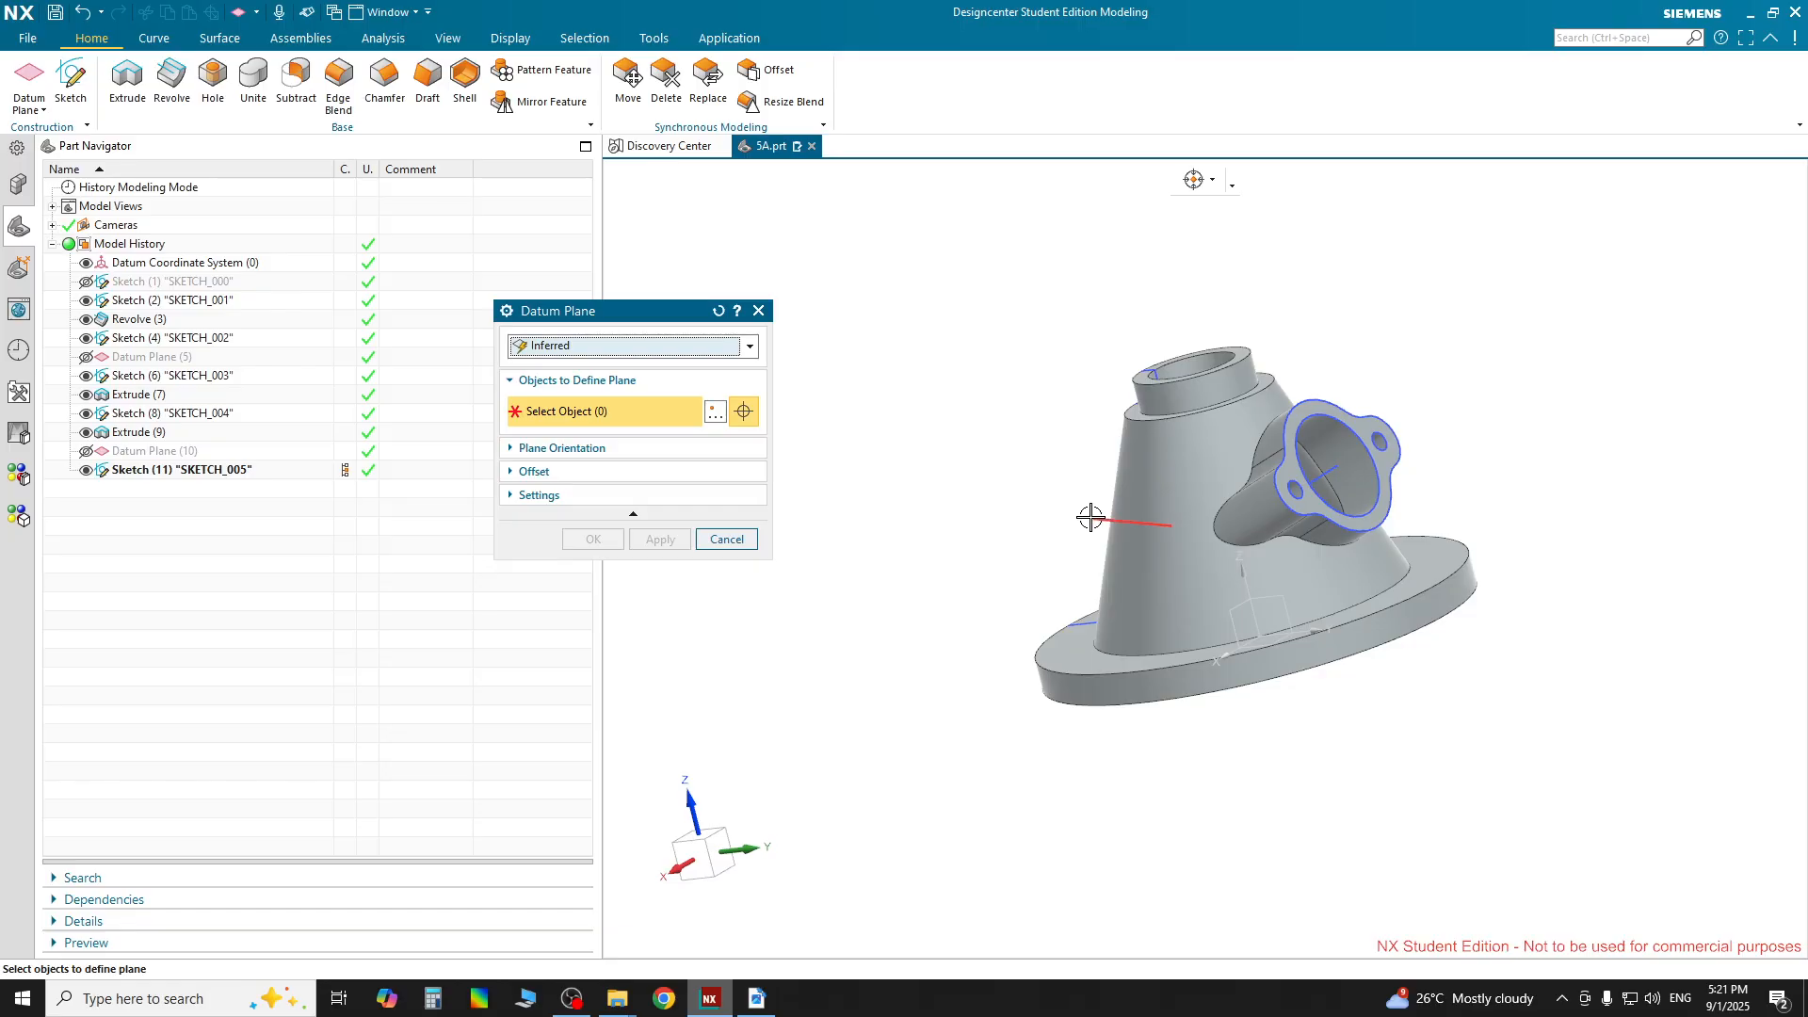
left_click(1091, 517)
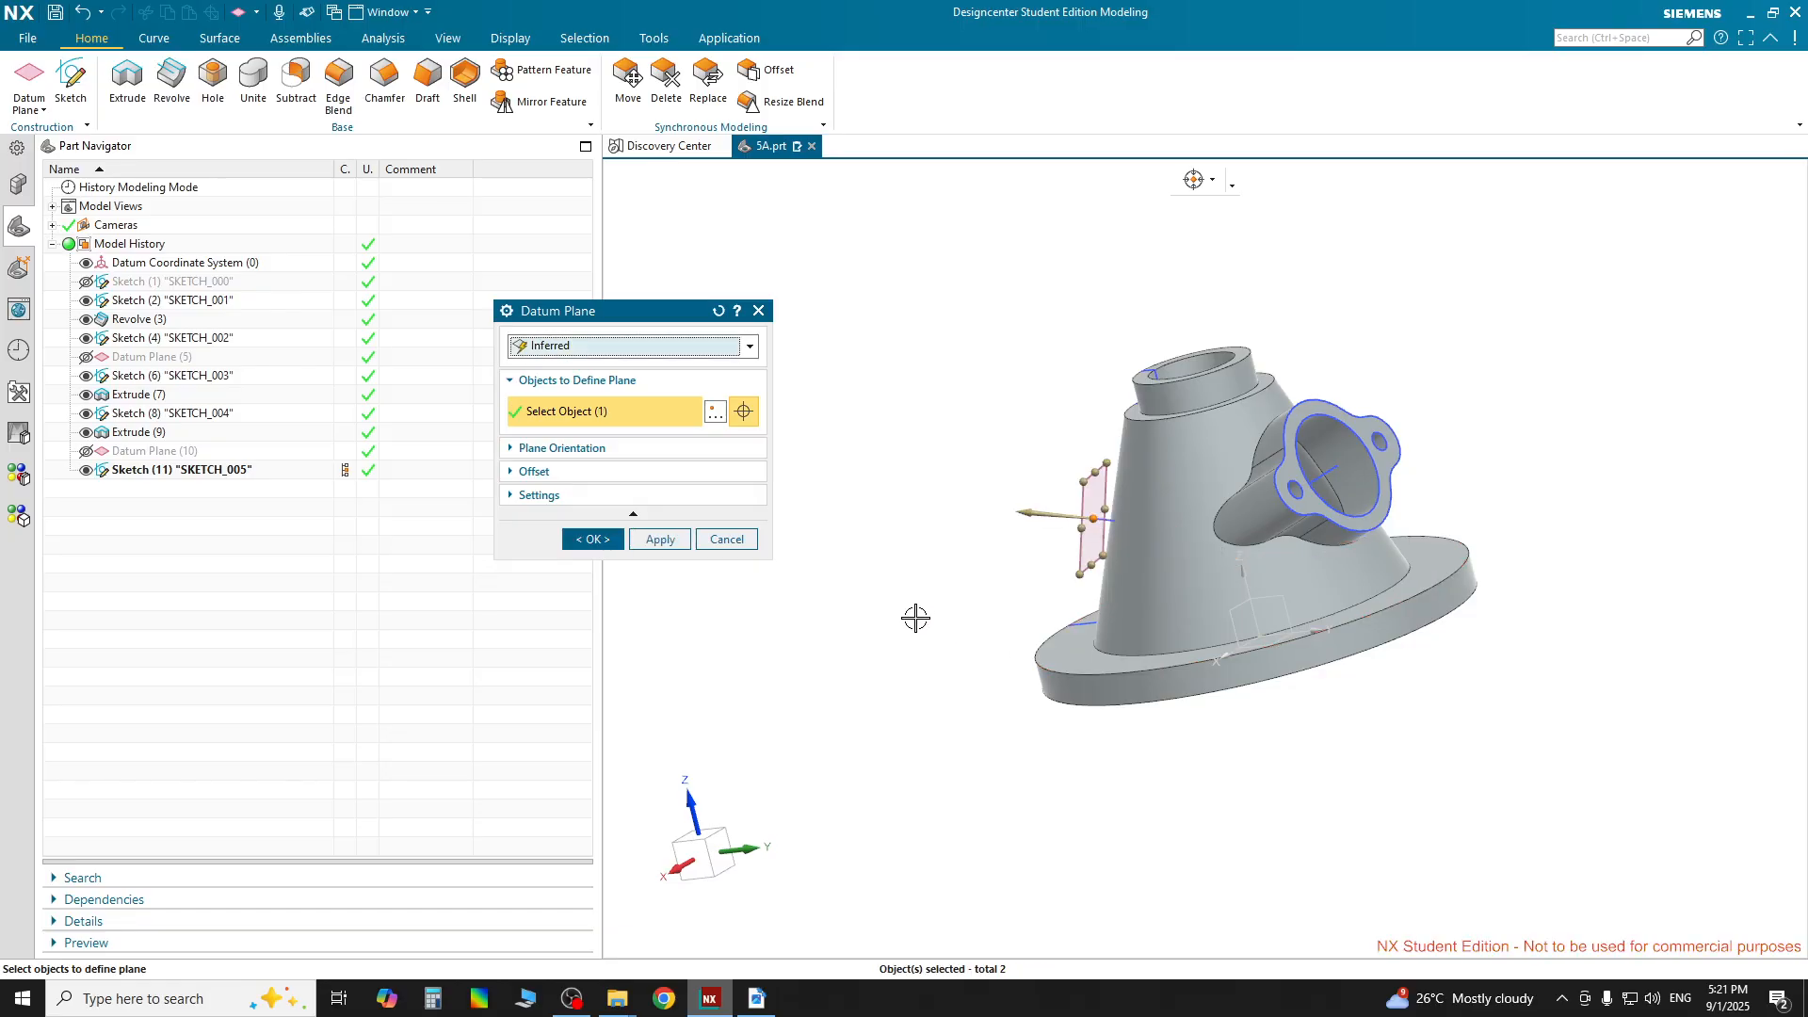
Resize the datum plane to about 48.8 mm in length and height so it spans the cone, and create it
middle_click_drag(915, 618, 973, 613)
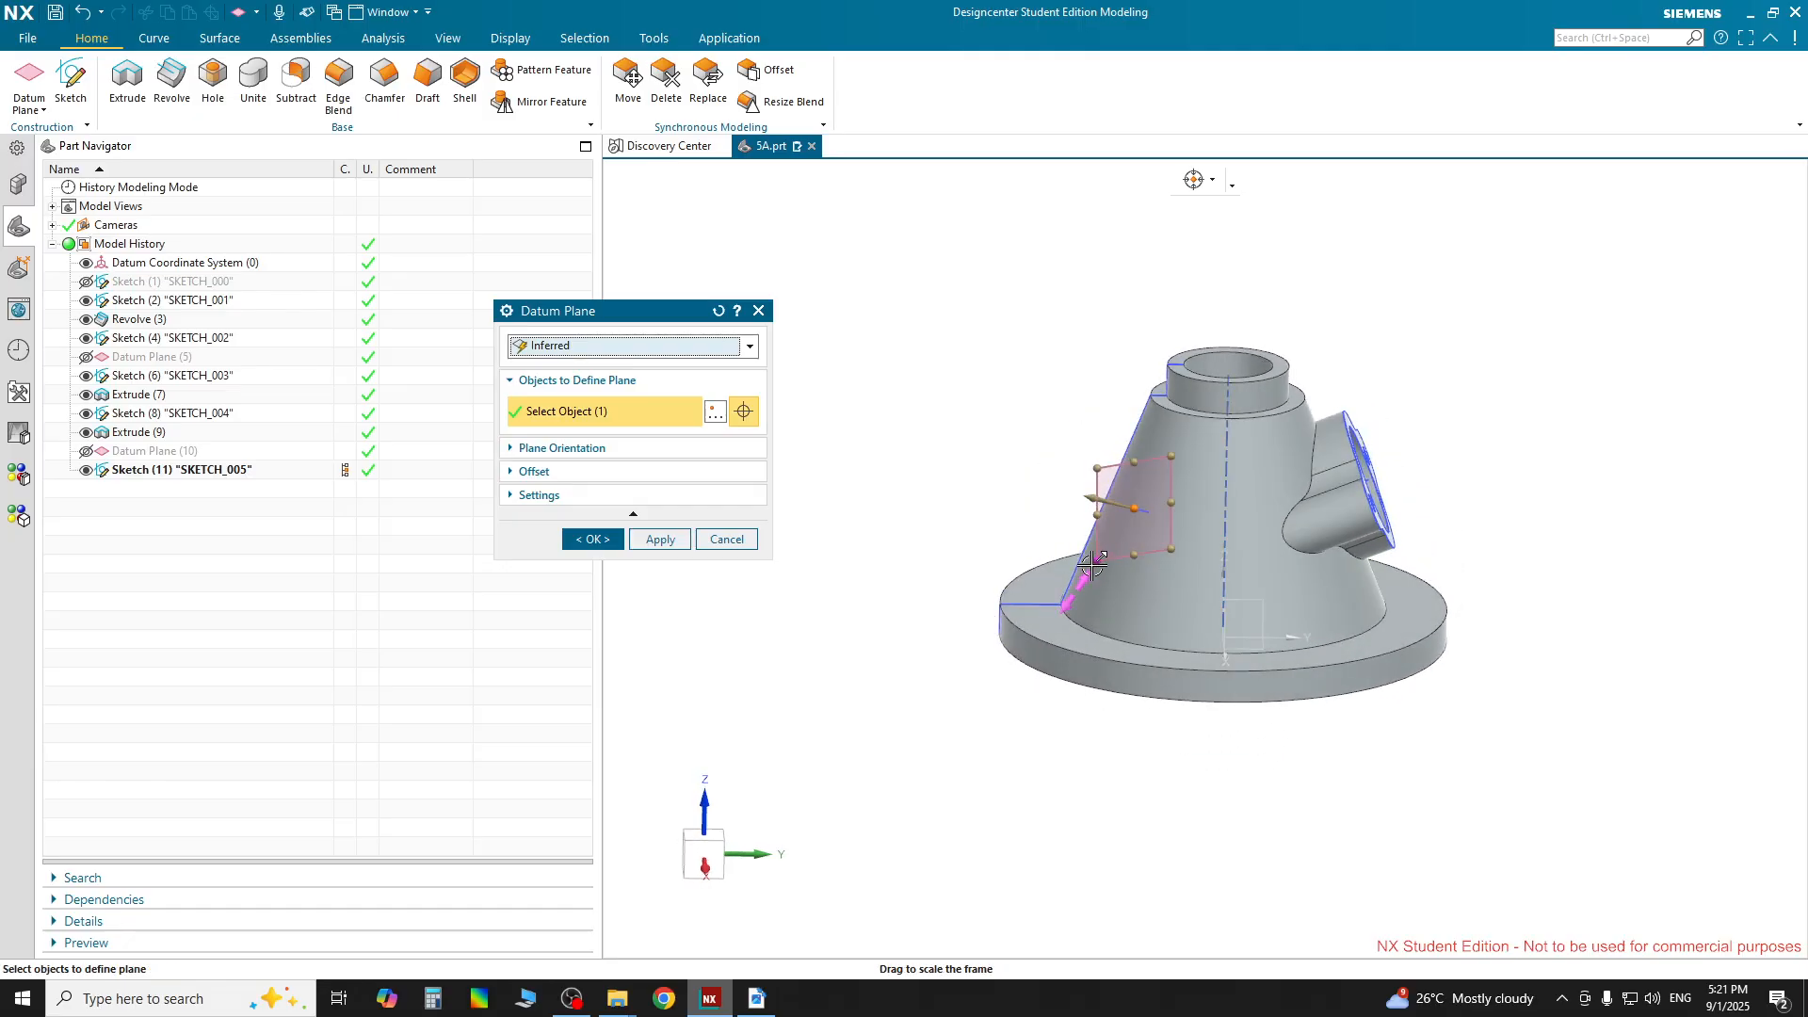
left_click_drag(1093, 563, 916, 818)
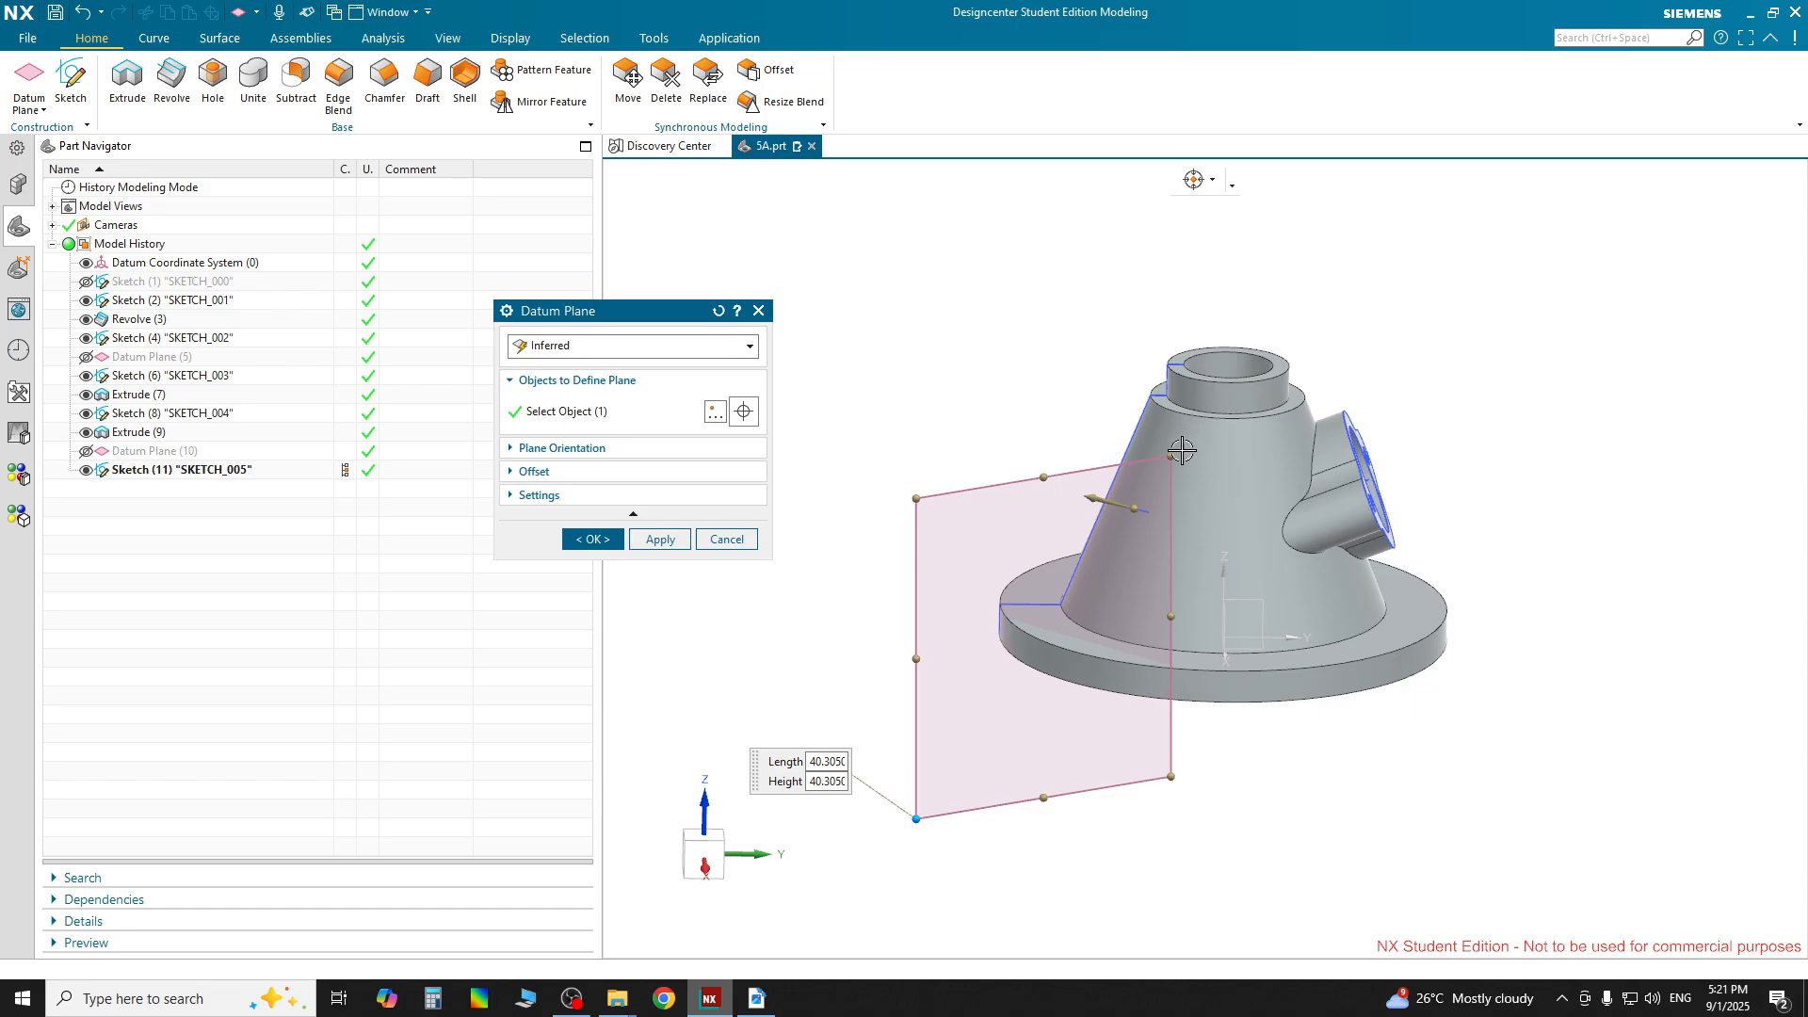
left_click_drag(1182, 451, 1318, 293)
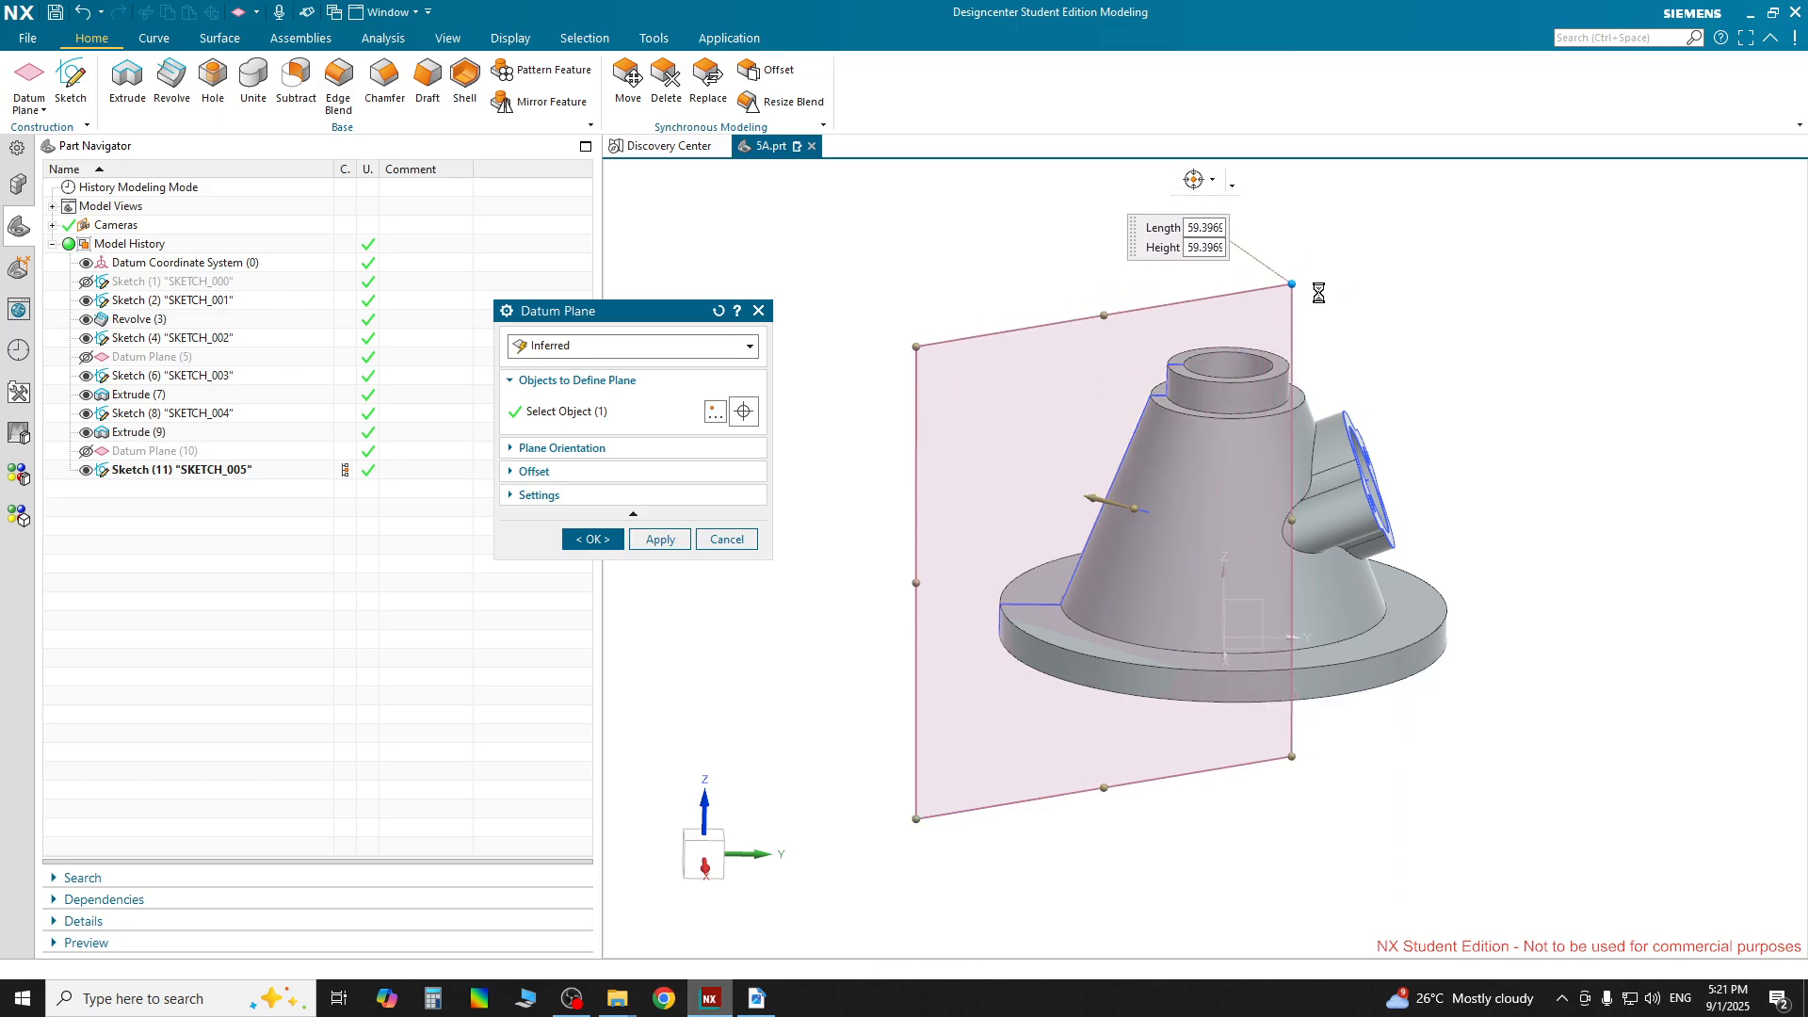
left_click_drag(916, 818, 983, 723)
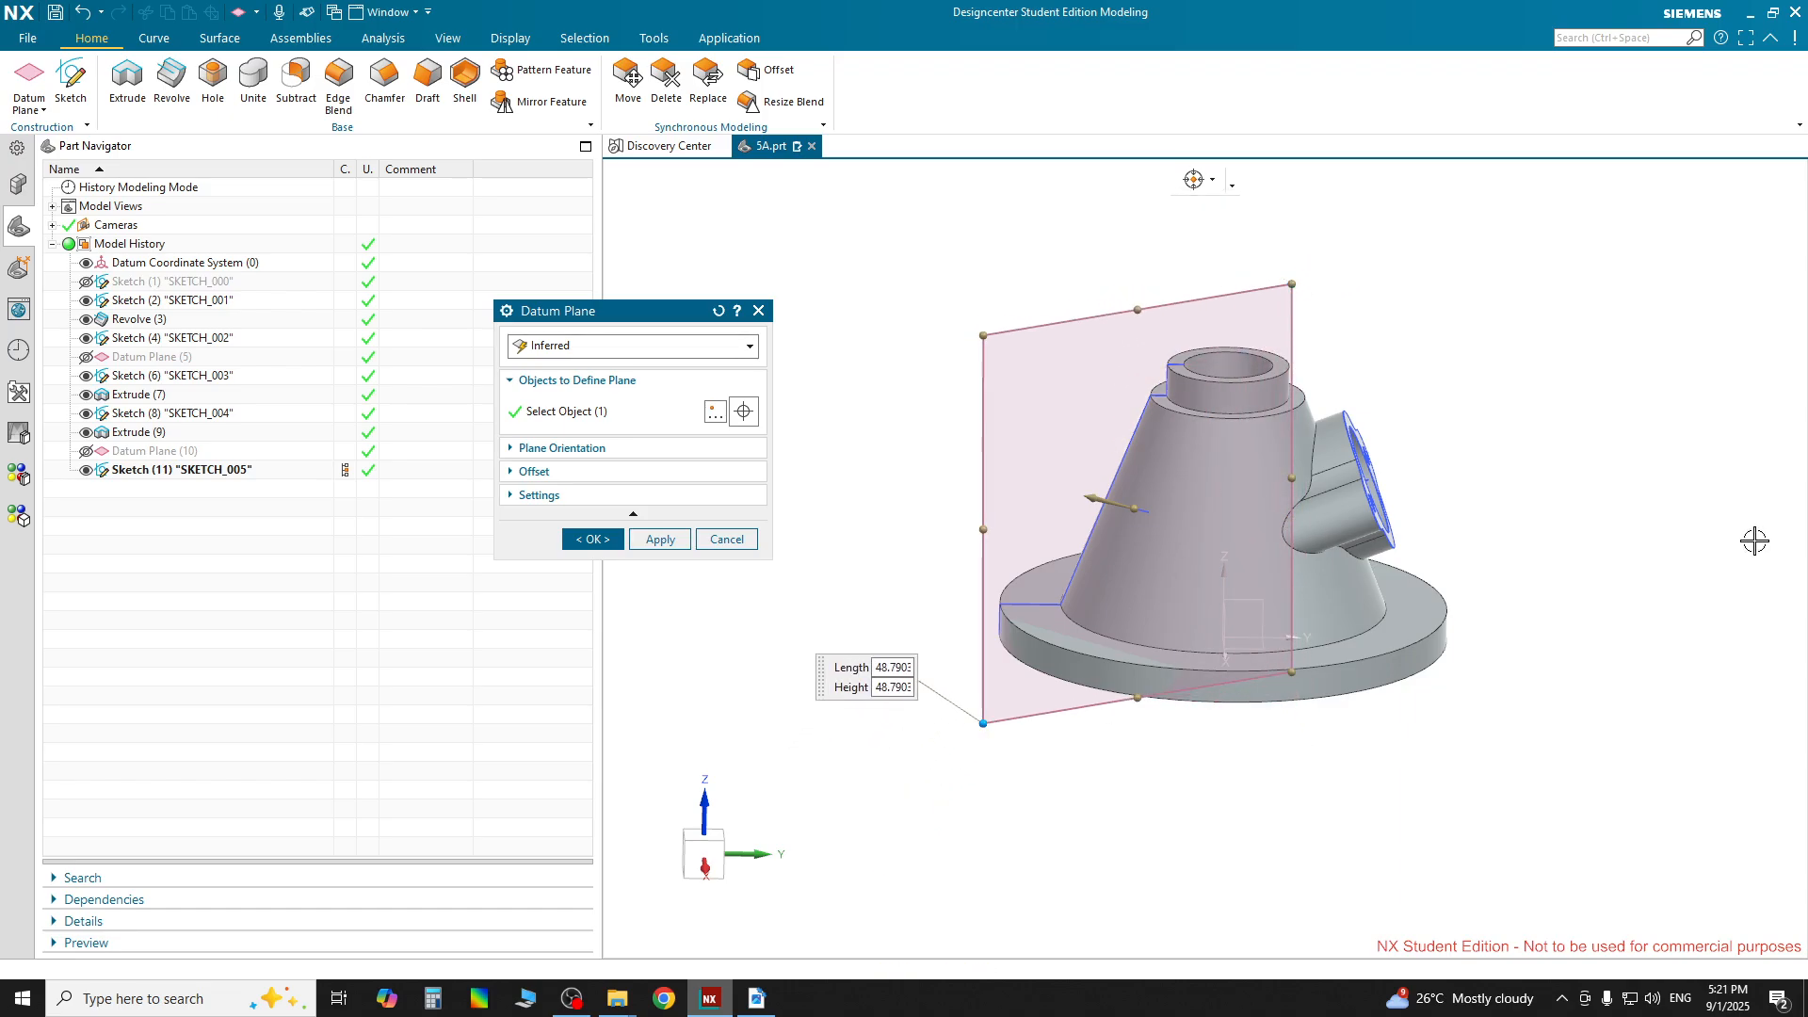
middle_click(1754, 540)
middle_click_drag(1704, 570, 1643, 659)
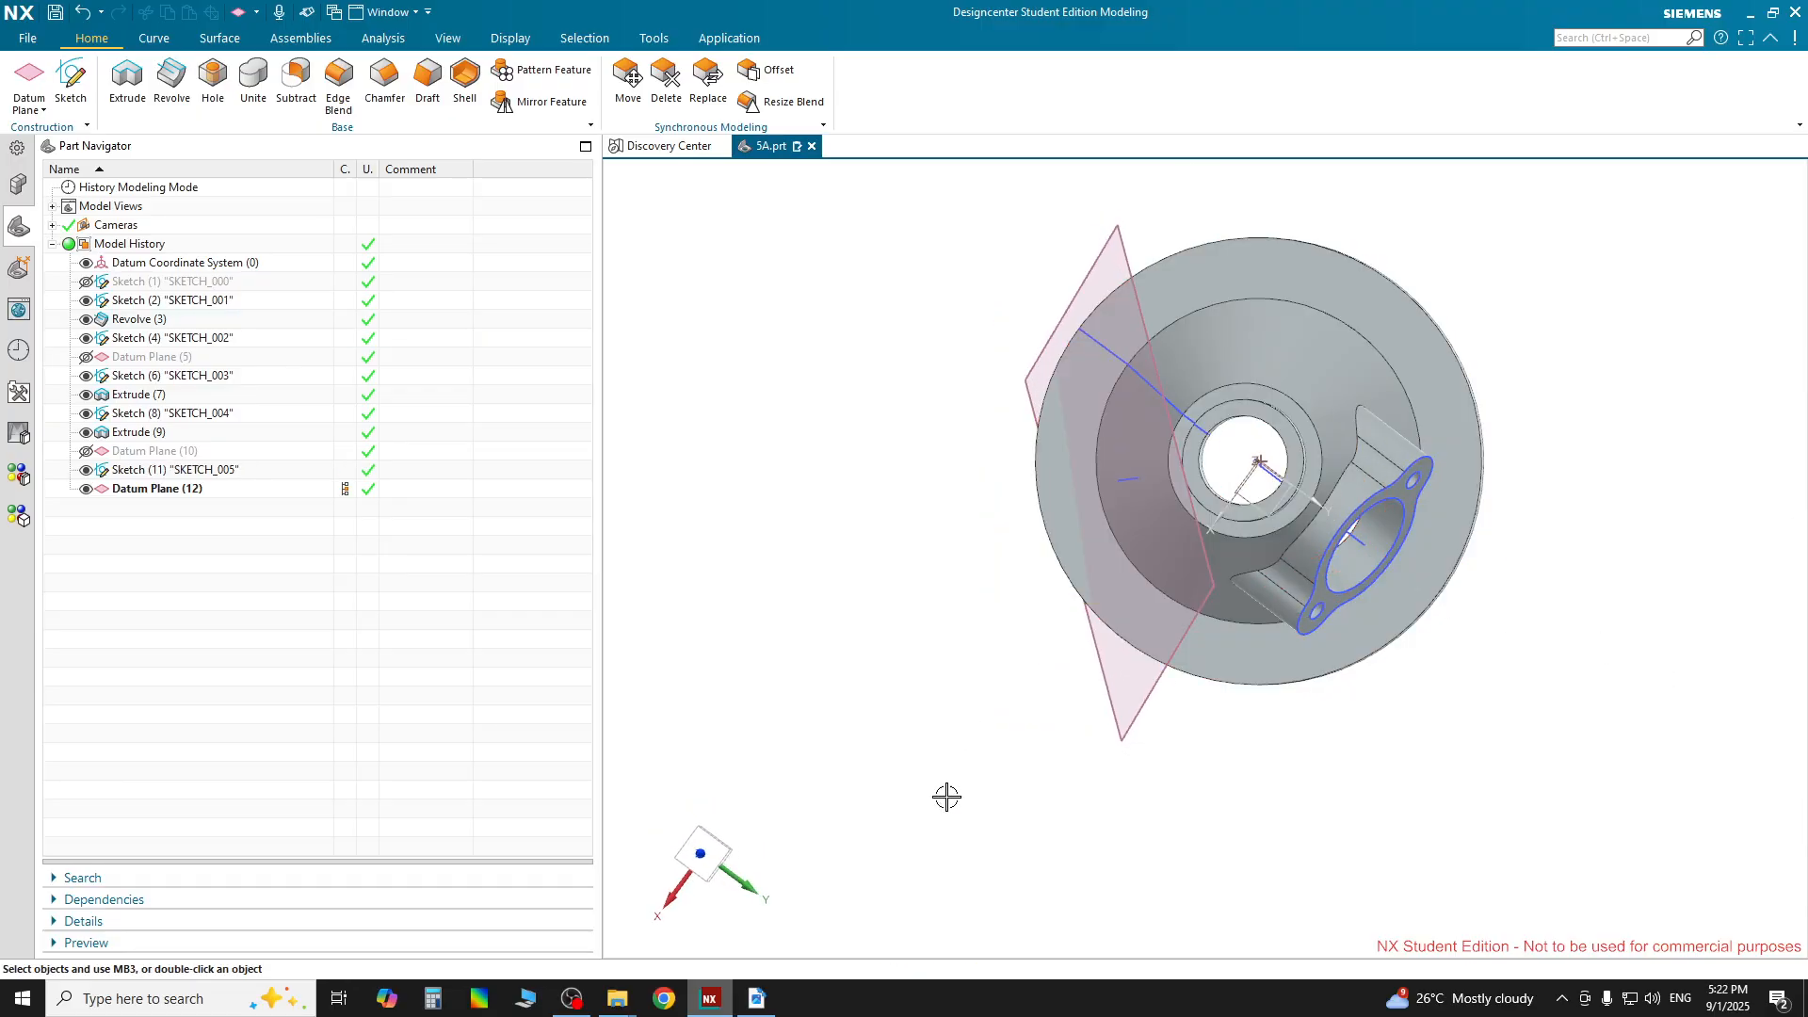
Start a new sketch on the datum plane at the 10 mm line's outer end, checking the drawing for the second flange
left_click(746, 1002)
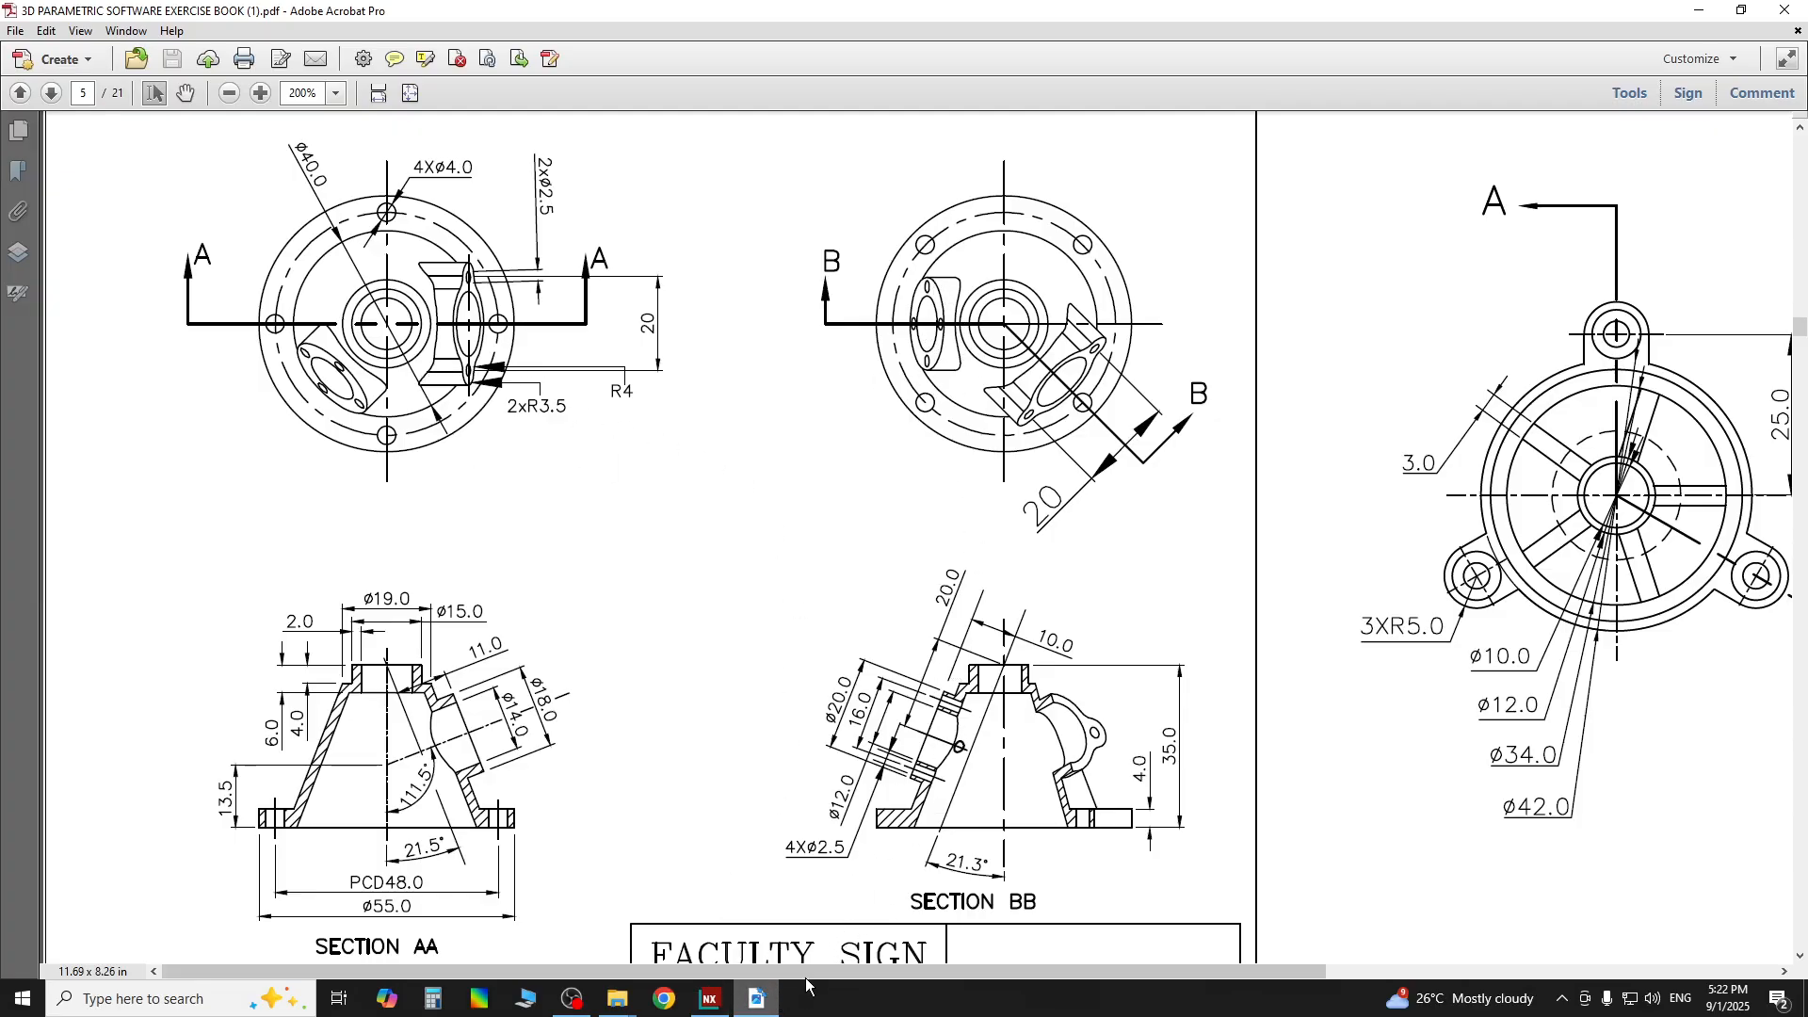
left_click(710, 998)
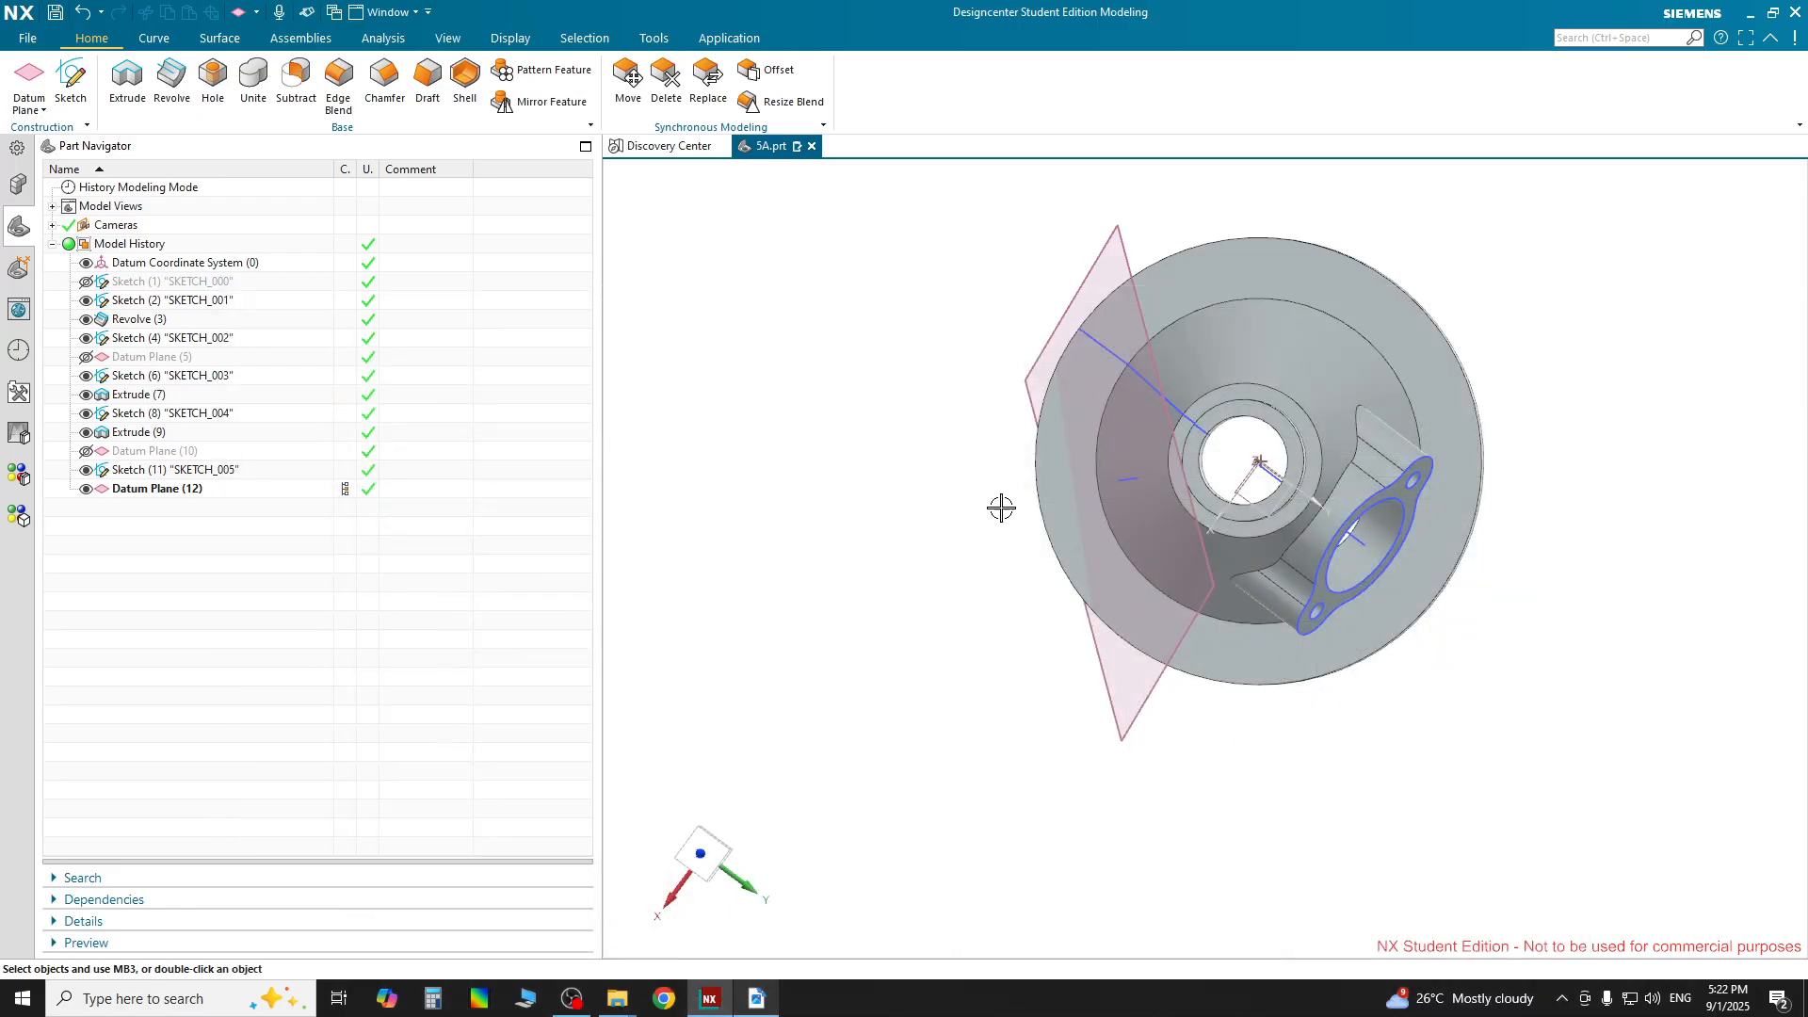
left_click(1129, 258)
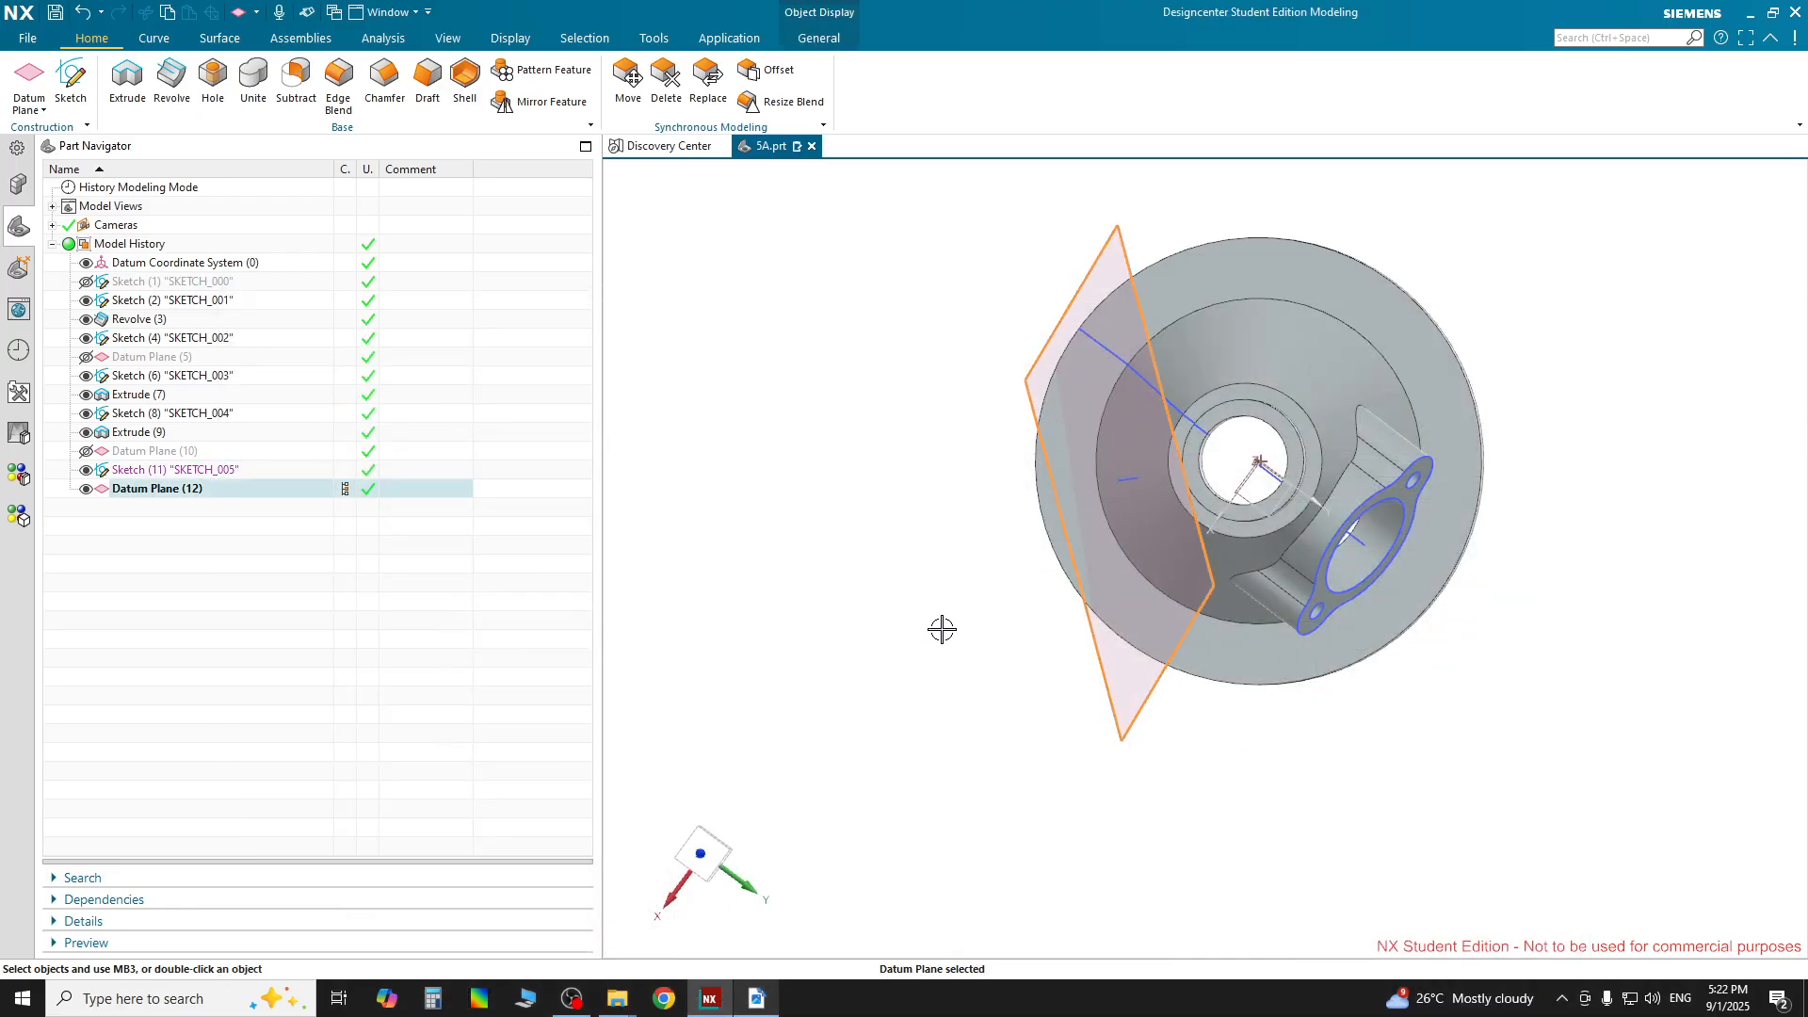
middle_click_drag(942, 629, 1129, 327)
key("Escape")
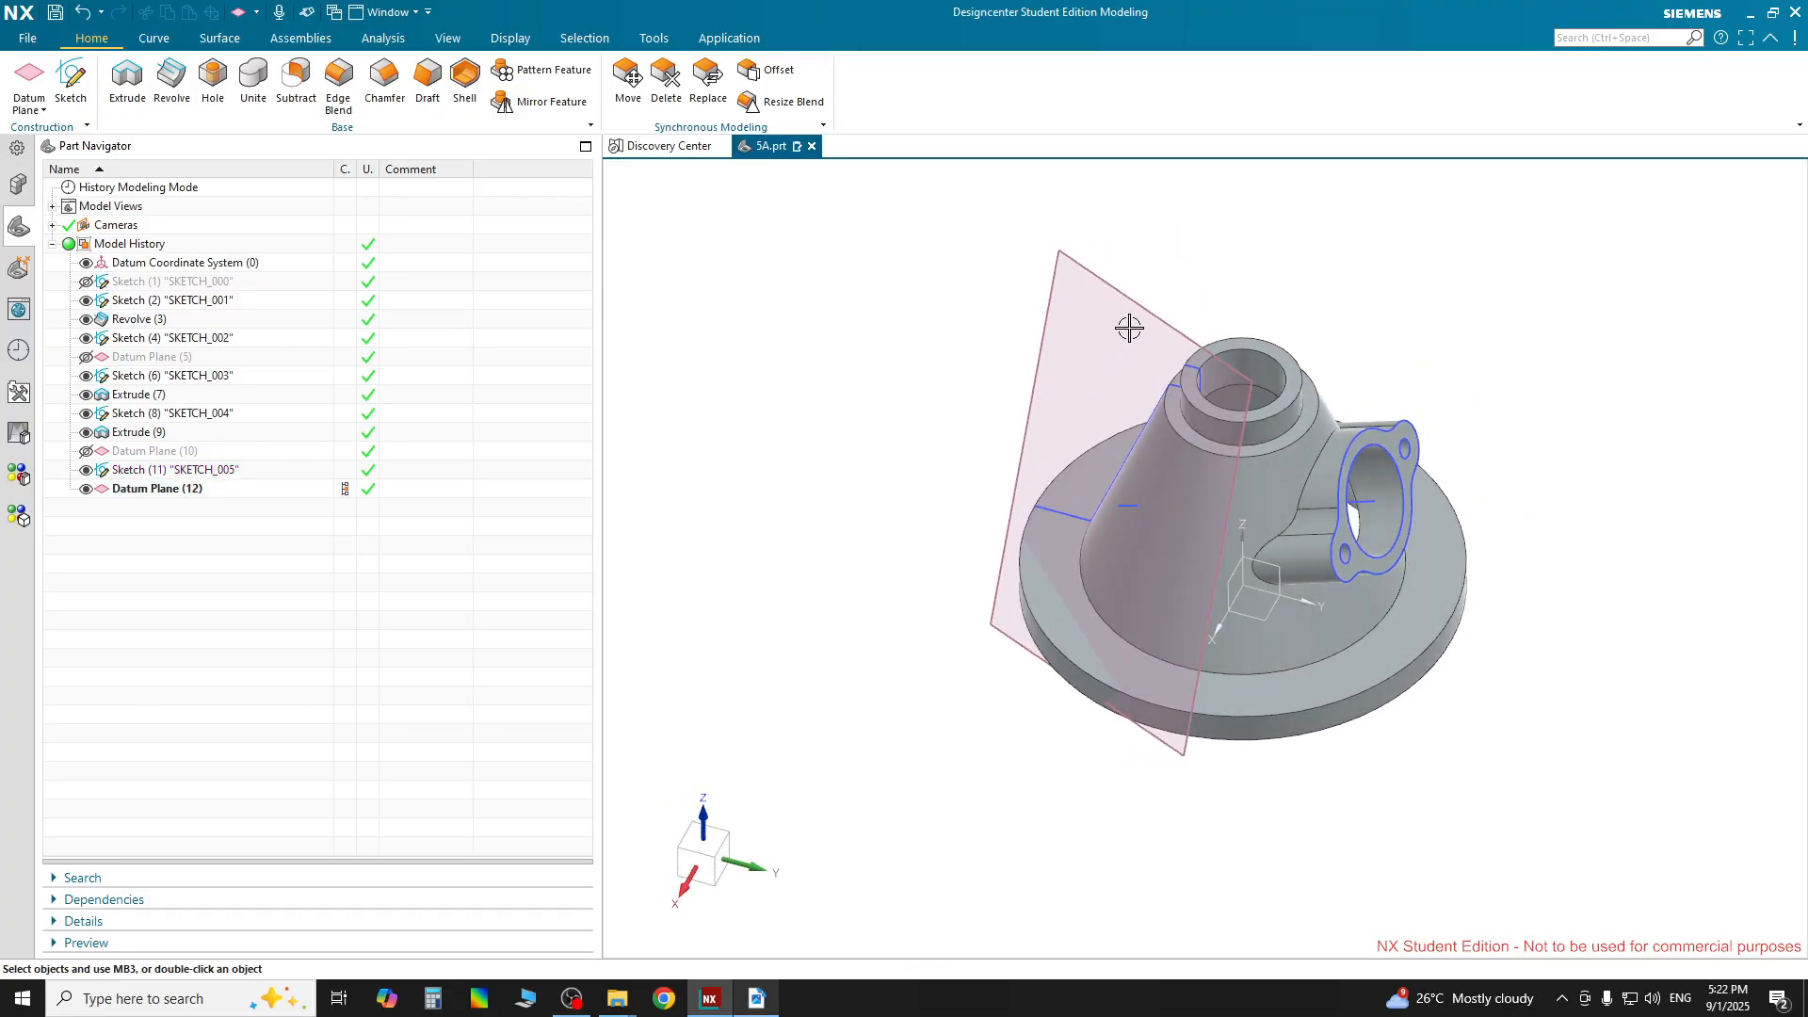
left_click(1042, 306)
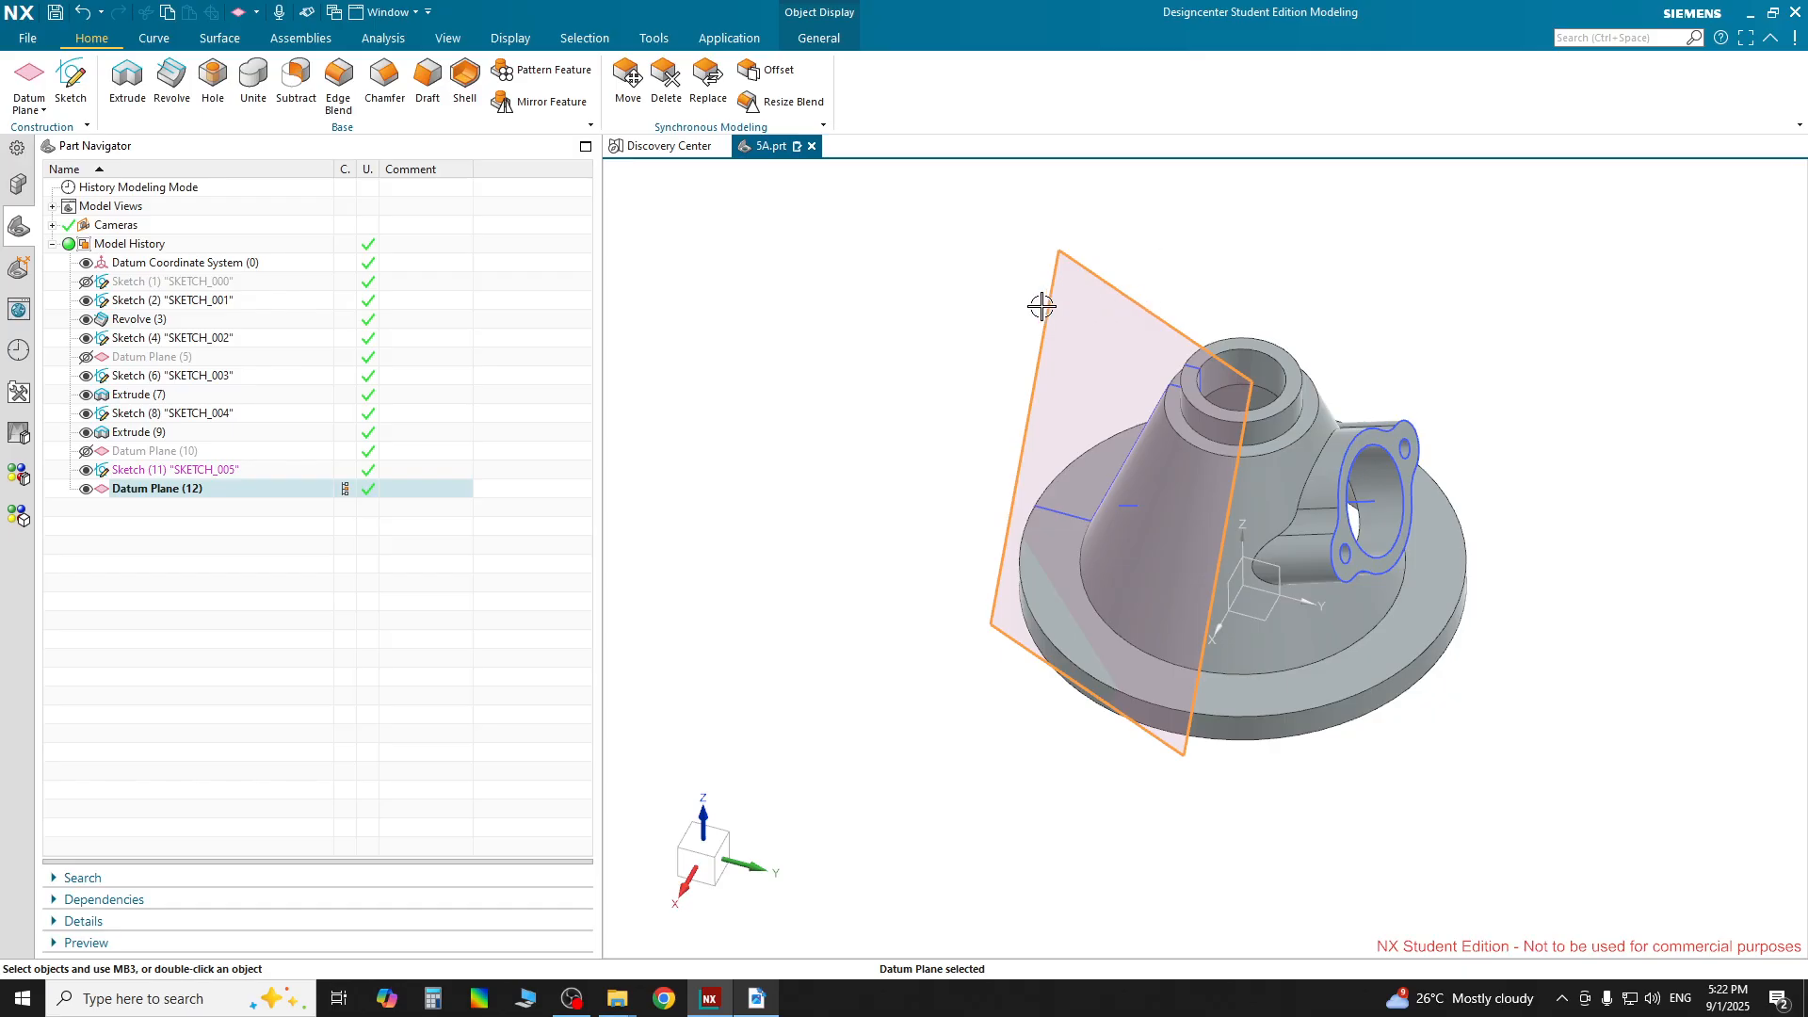
left_click(70, 80)
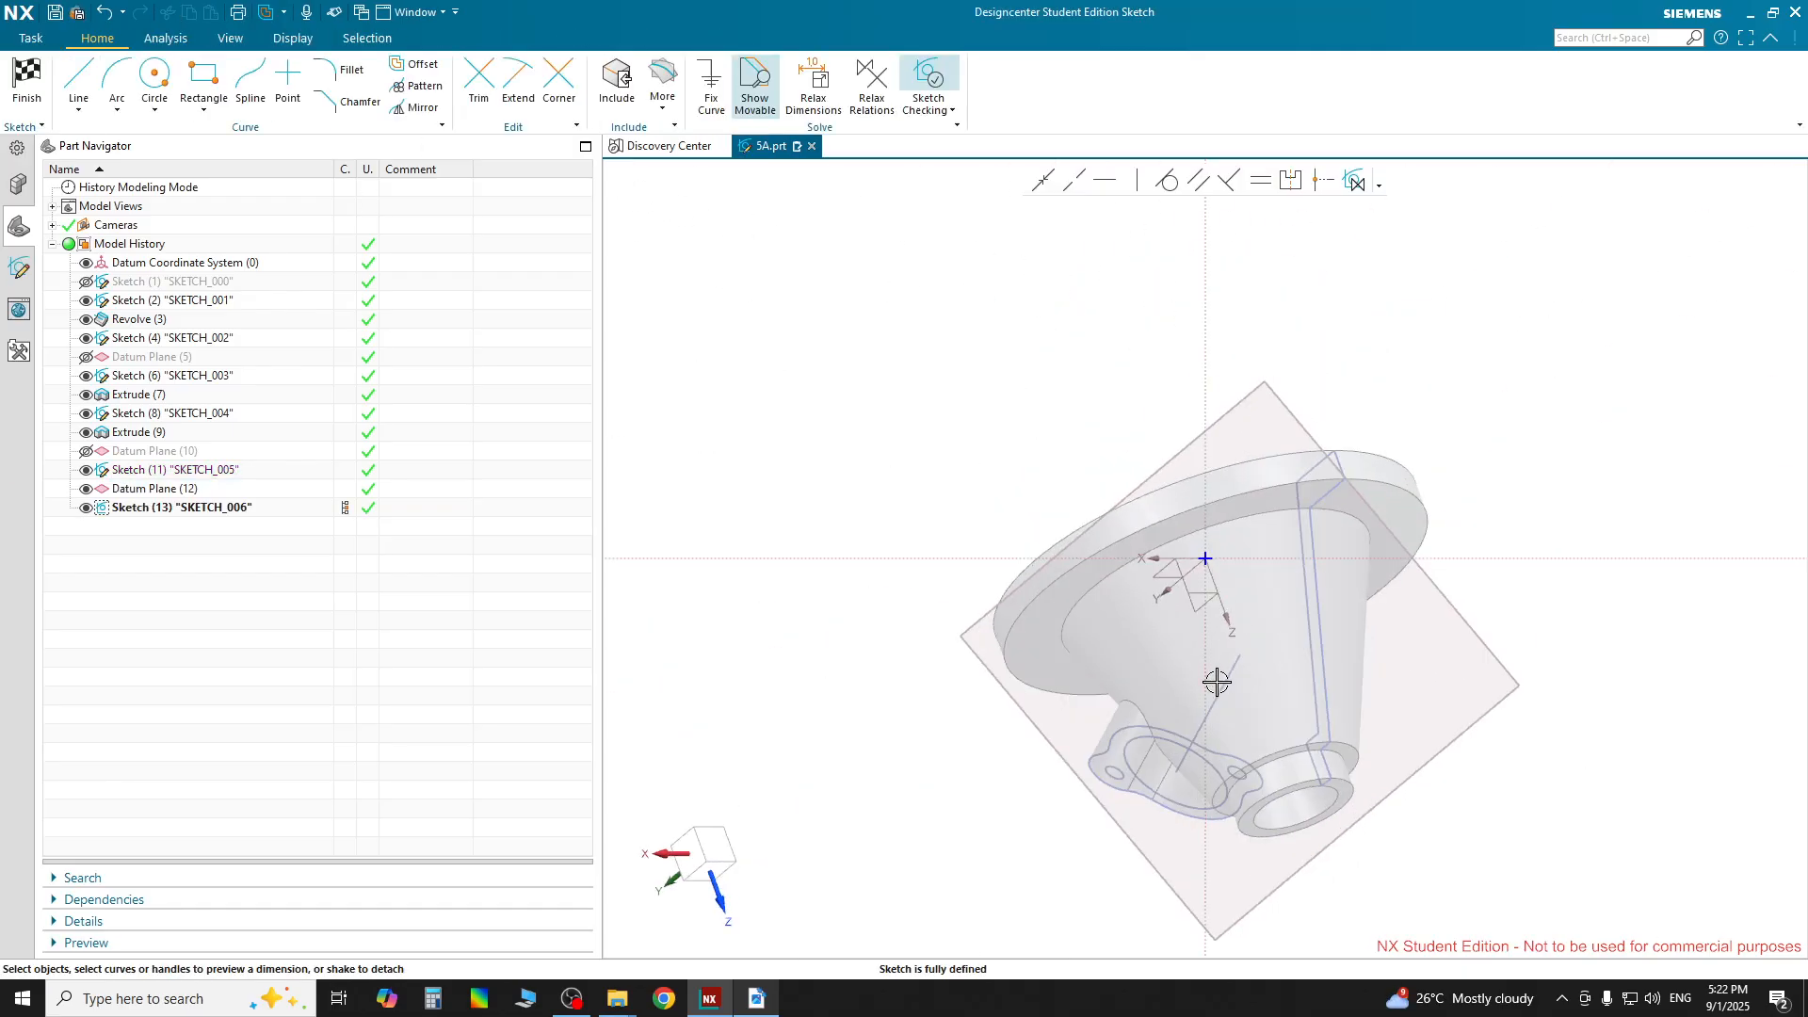
Check the new flange sketch's orientation, its editable parameters and its available options without changing anything
mouse_move(1493, 844)
middle_mouse_down()
mouse_move(1448, 712)
mouse_move(1485, 703)
mouse_move(1622, 734)
mouse_move(1695, 868)
mouse_move(1657, 884)
mouse_move(1591, 844)
mouse_move(1618, 815)
mouse_move(1626, 835)
middle_mouse_up()
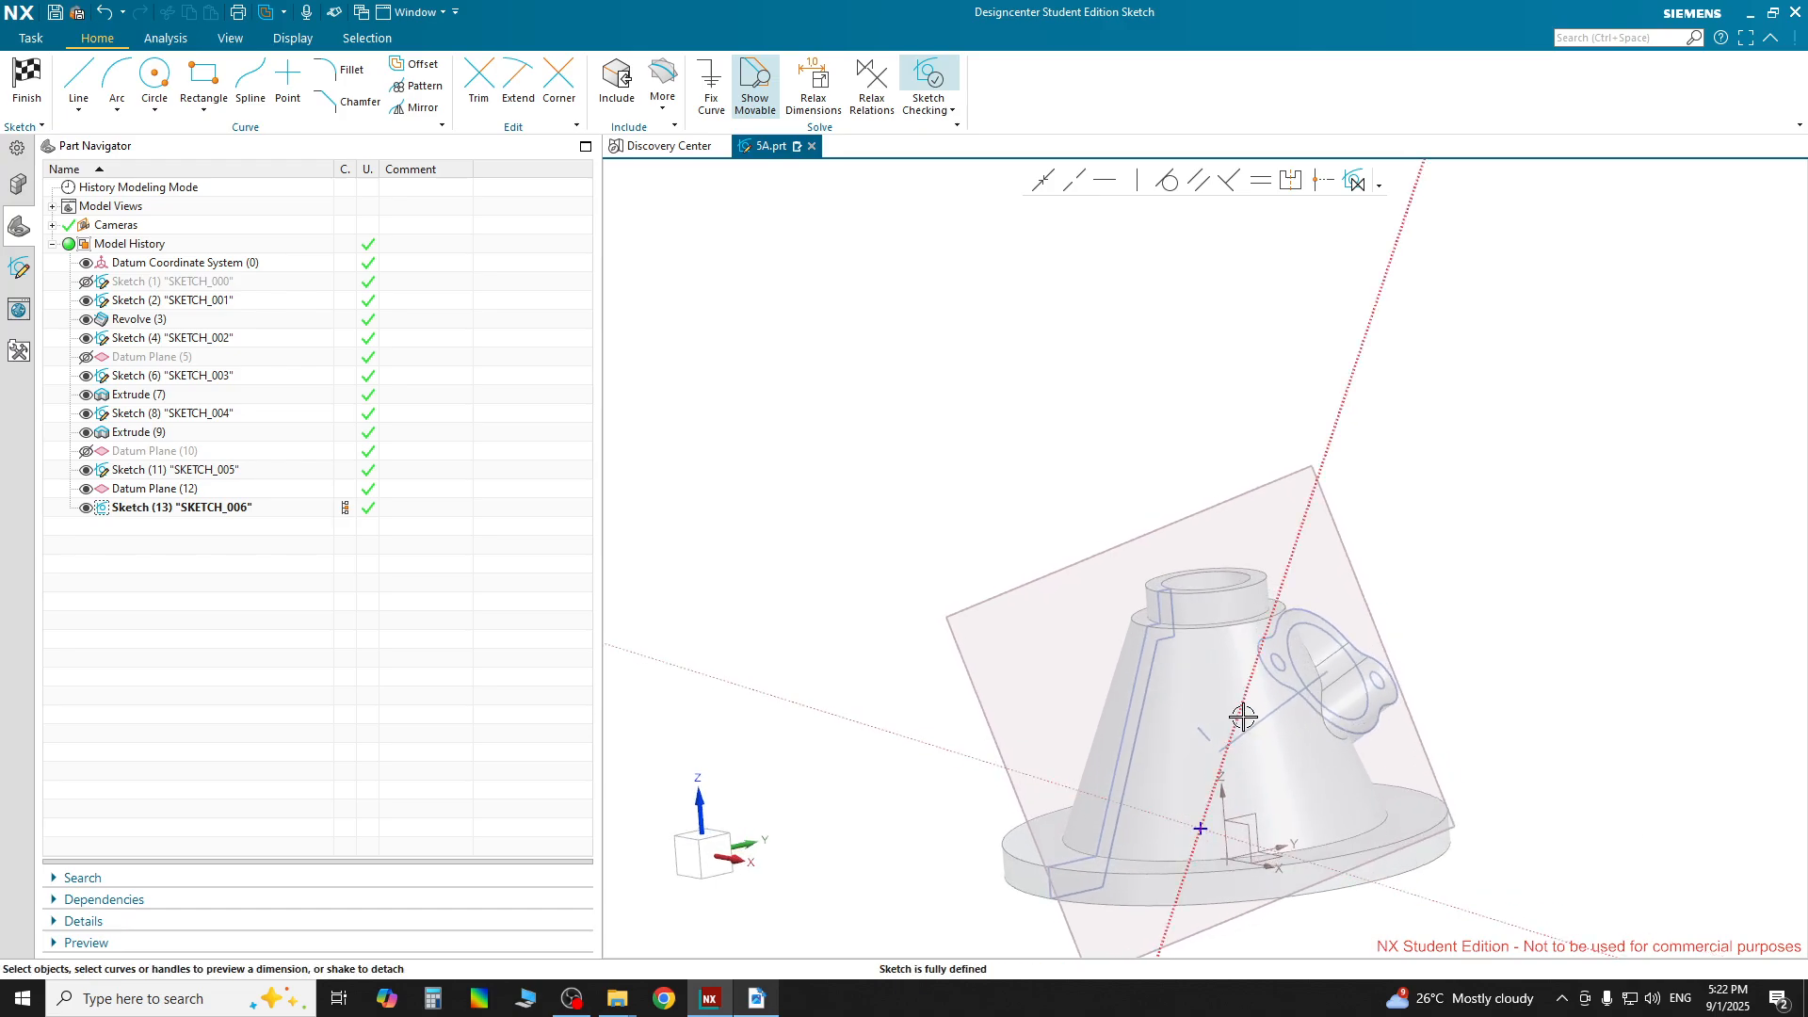
double_click(189, 508)
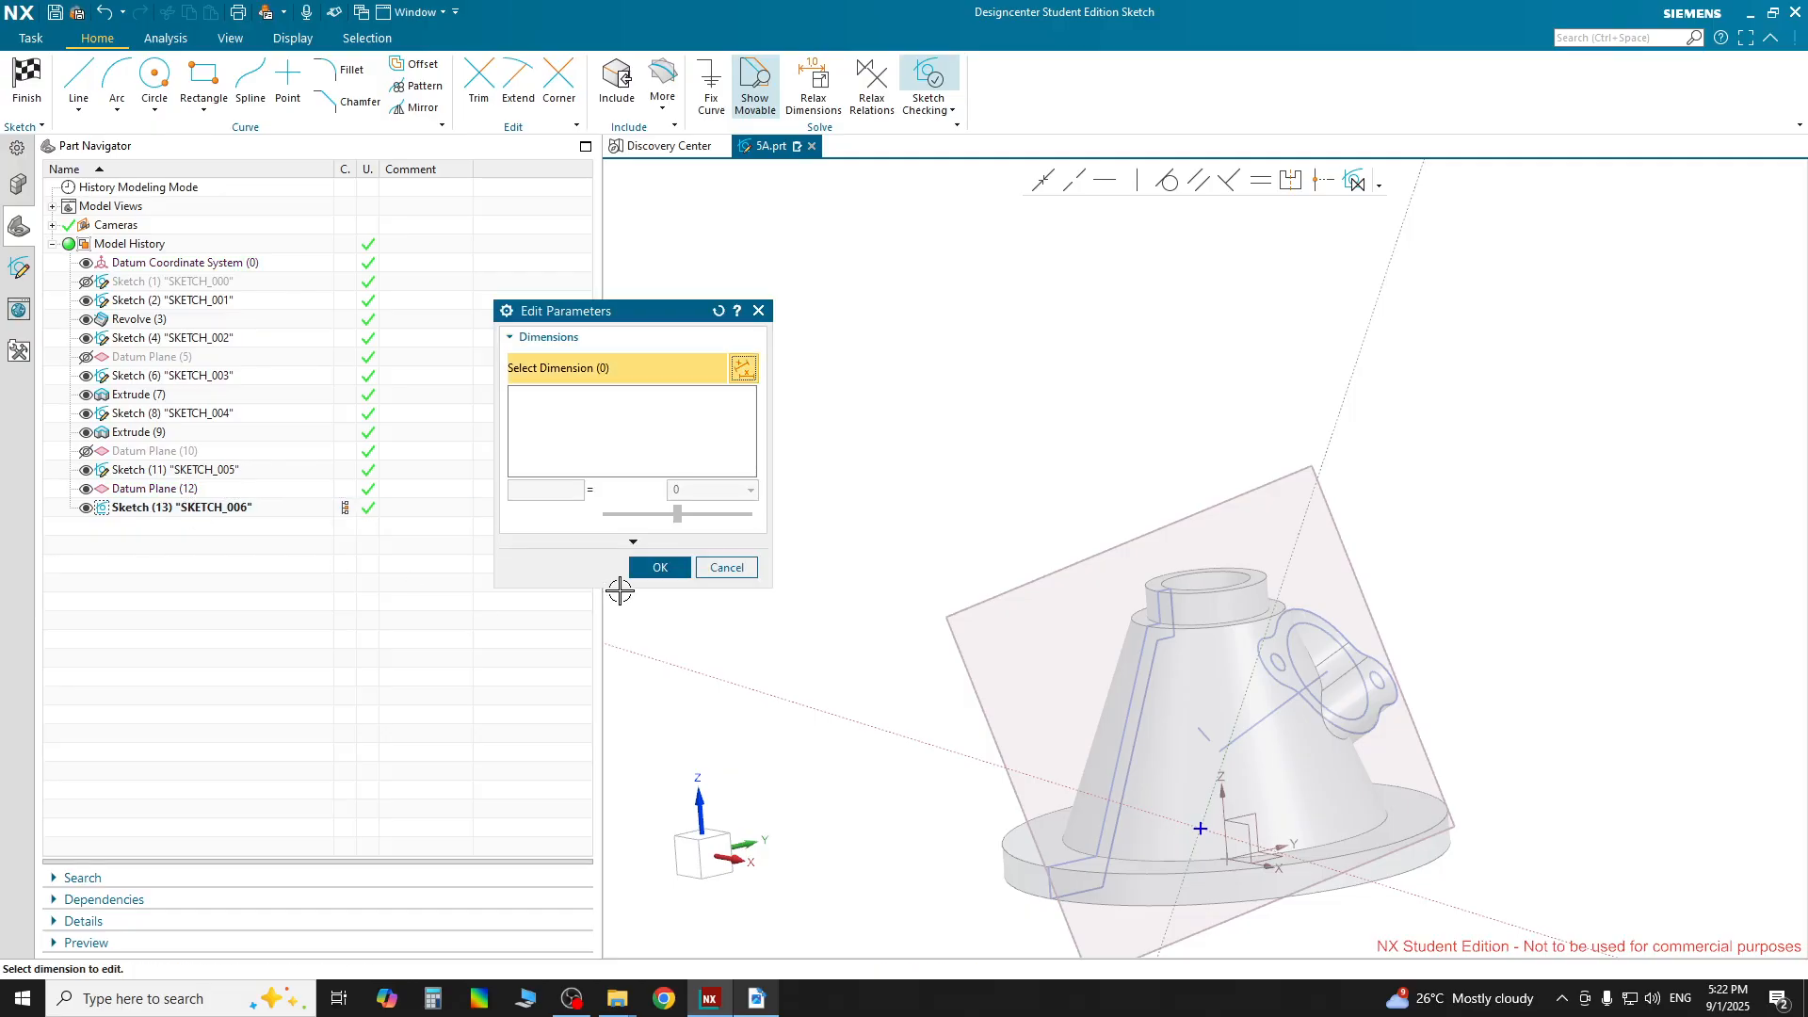
left_click(623, 568)
mouse_move(1450, 769)
middle_mouse_down()
mouse_move(1372, 741)
mouse_move(1309, 787)
middle_mouse_up()
left_click(162, 511)
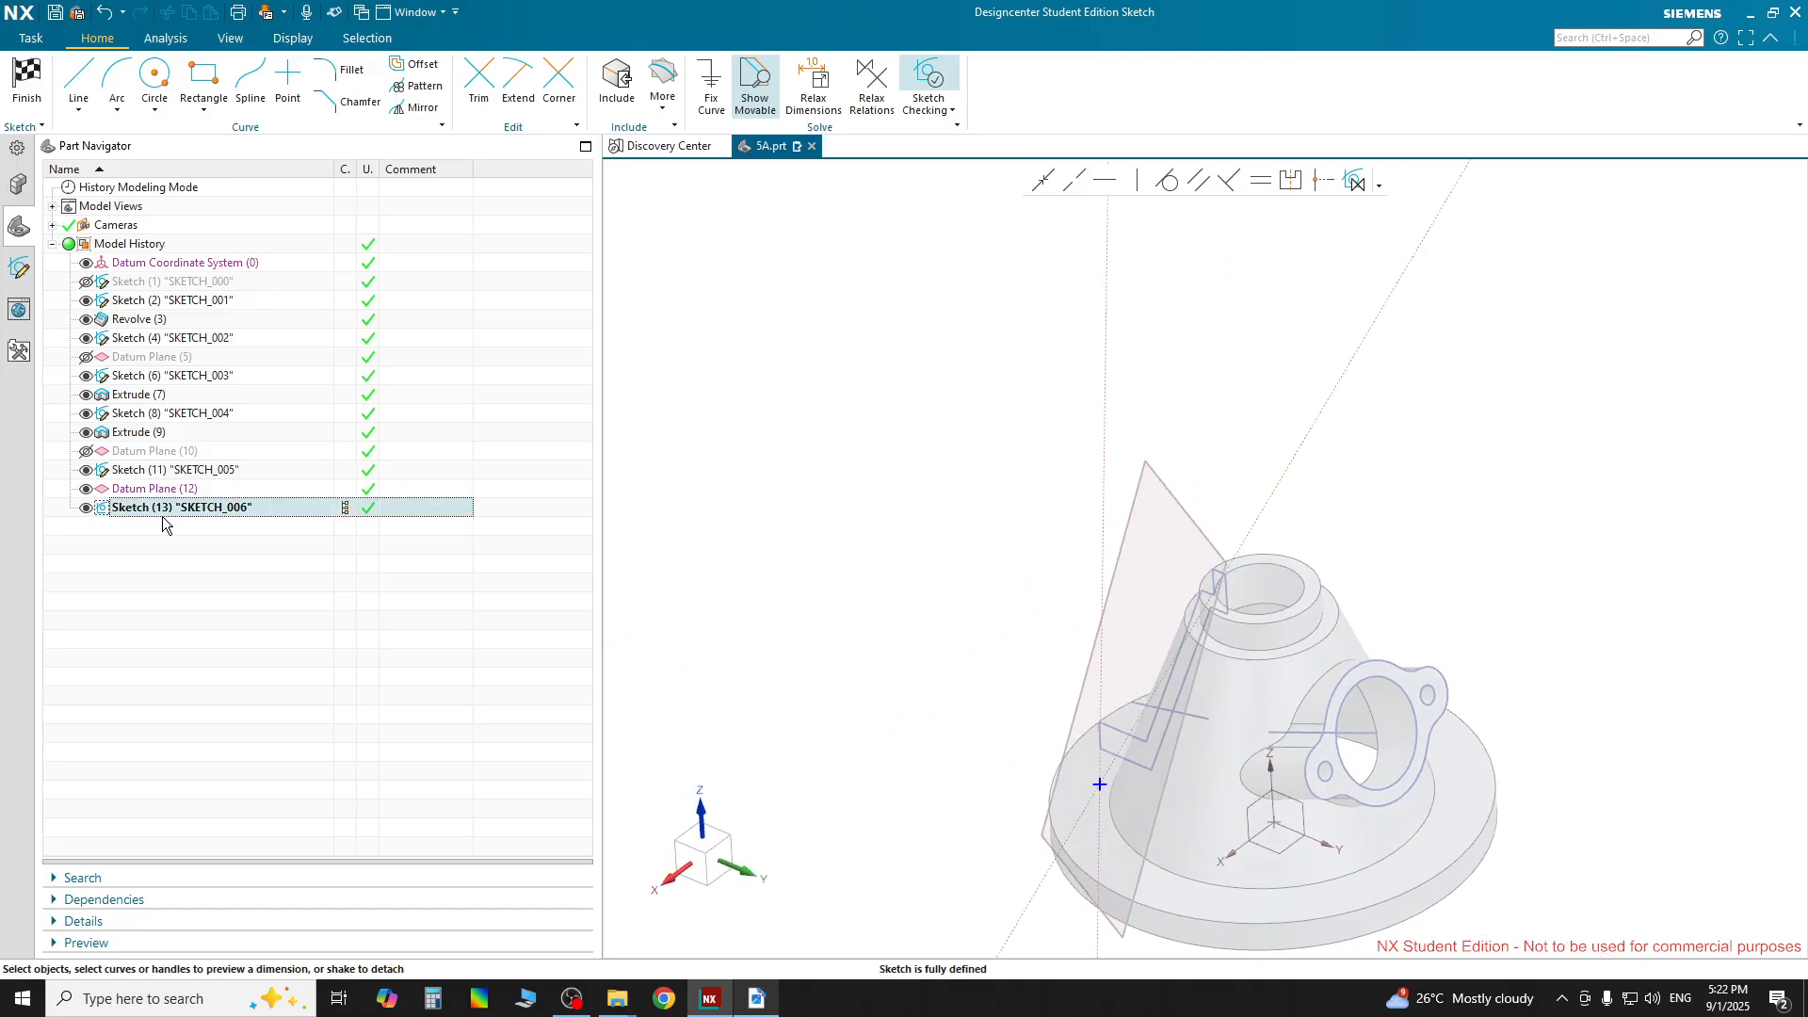
right_click(160, 511)
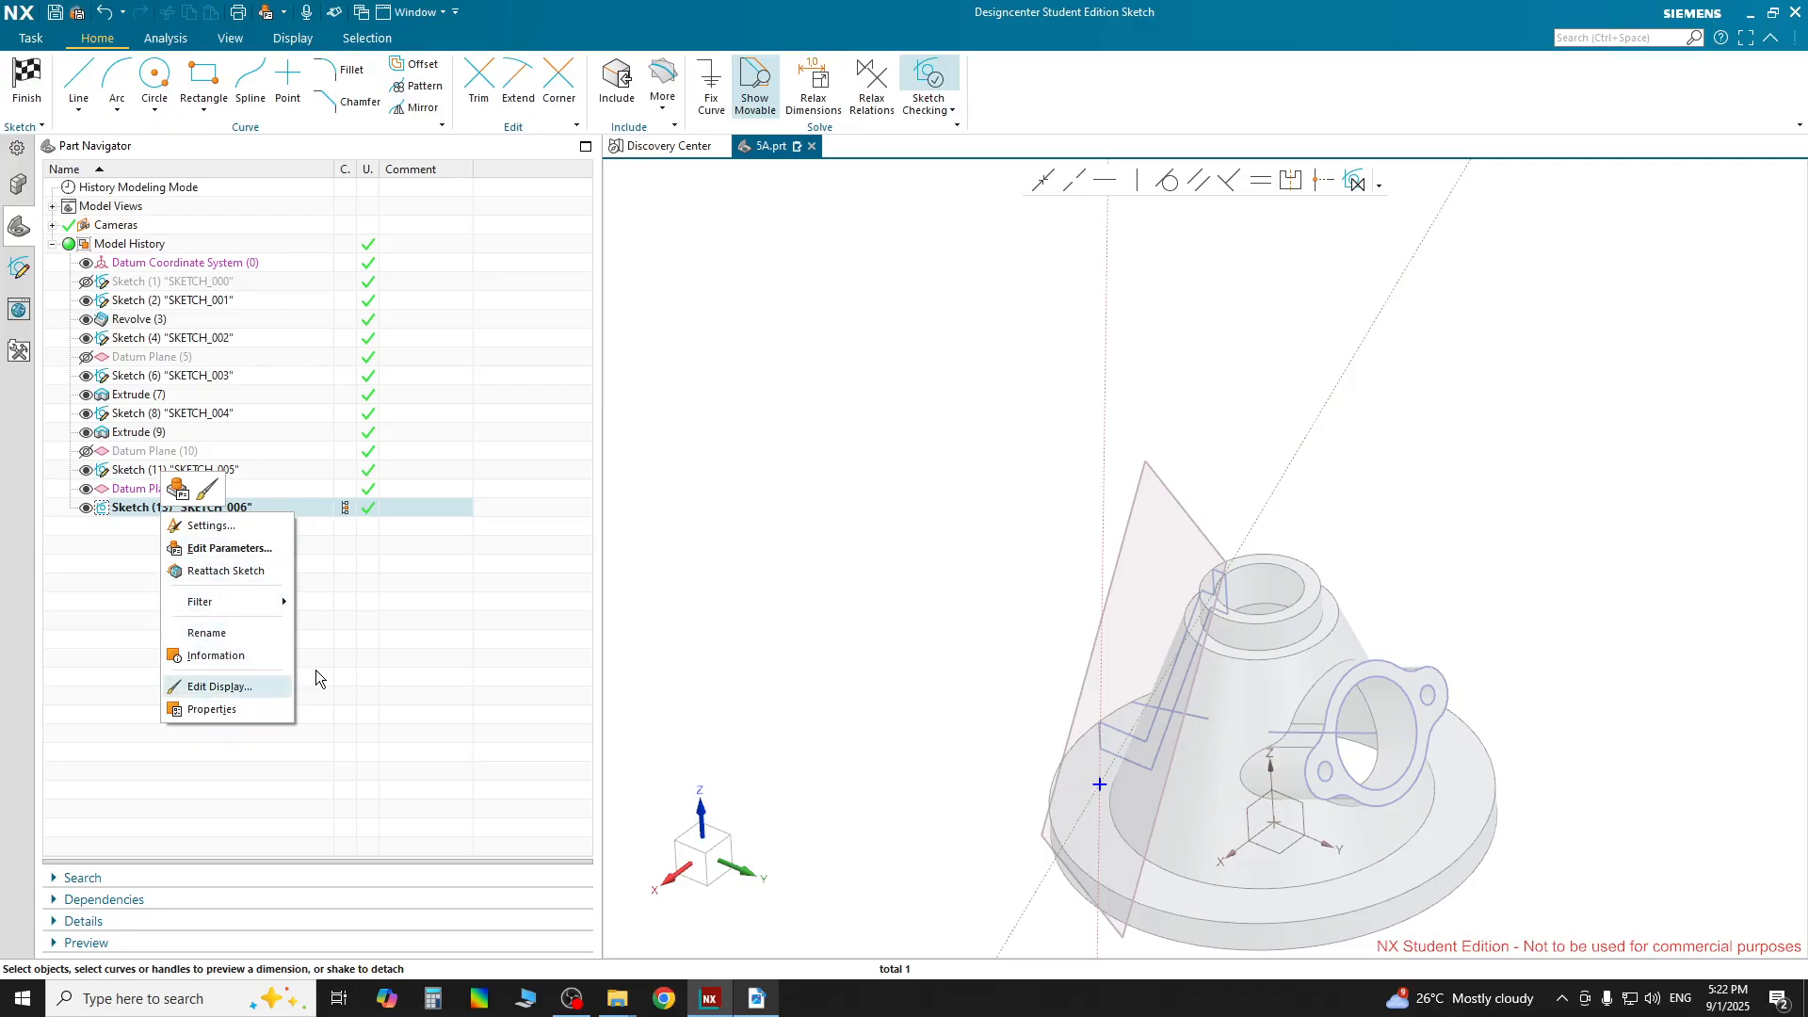
left_click(621, 463)
Finish the empty sketch on the datum plane at the 10 mm line's end and delete it
left_click(26, 85)
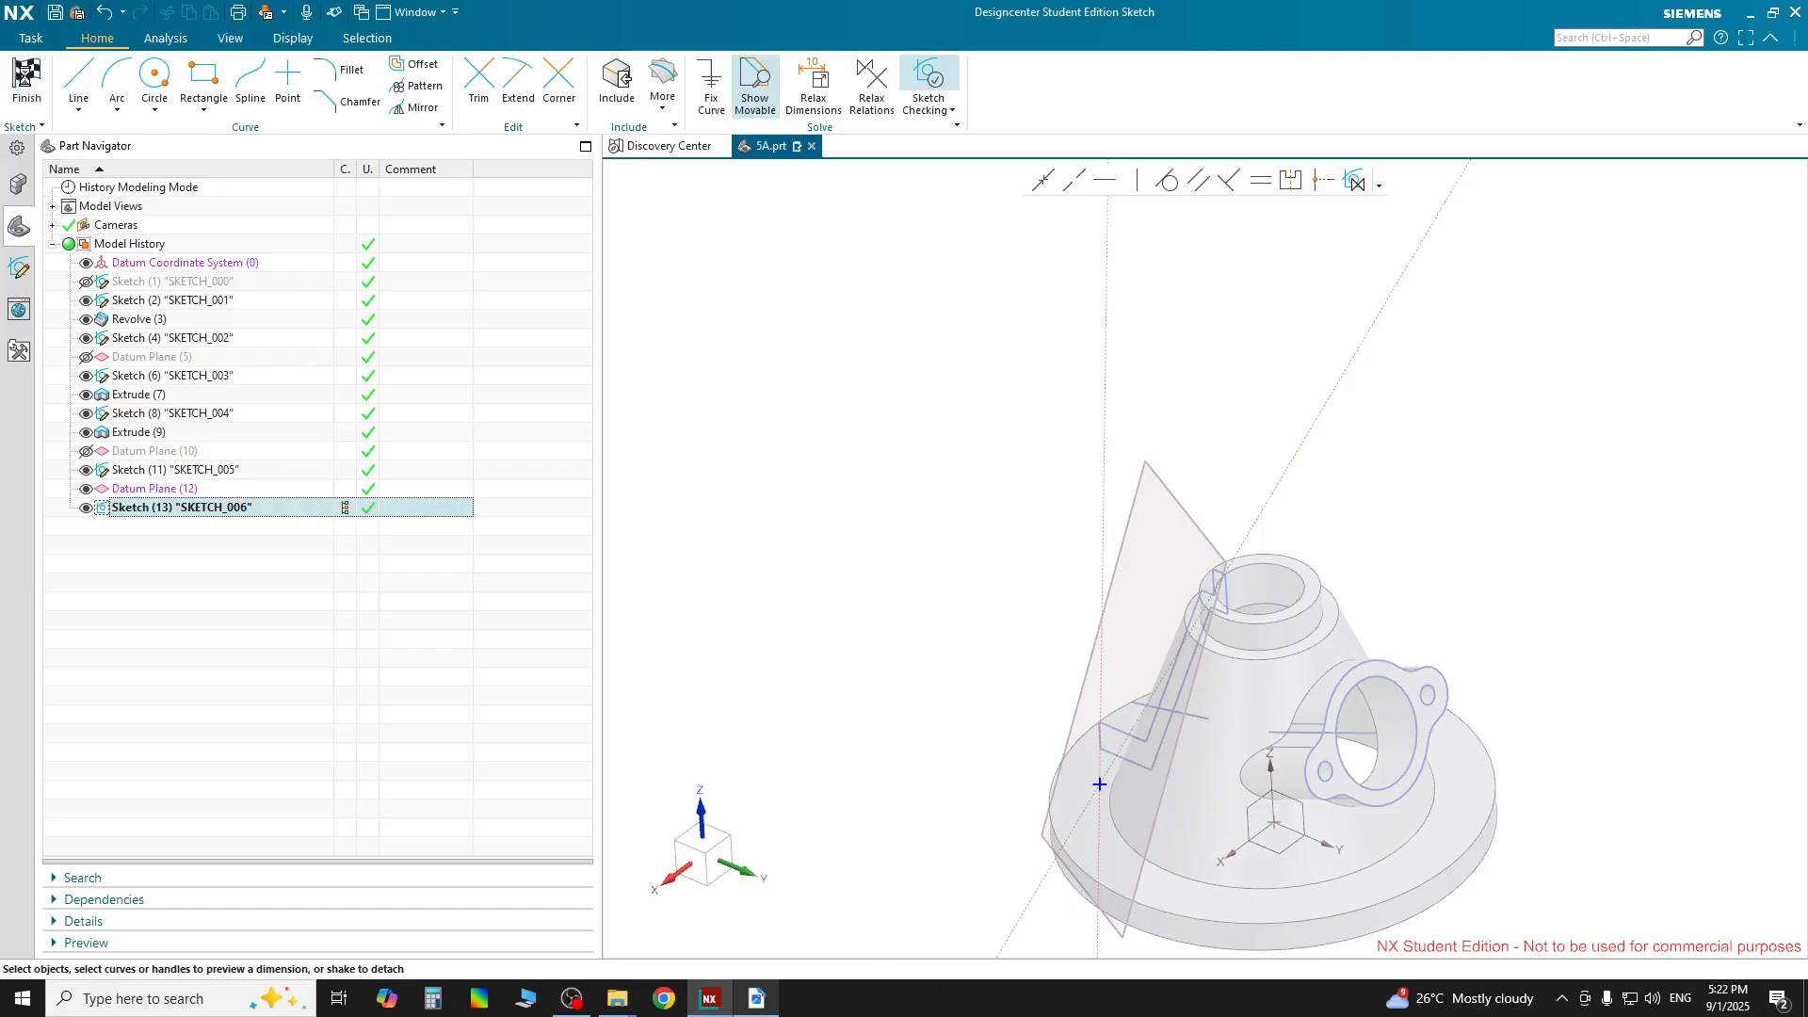
right_click(189, 511)
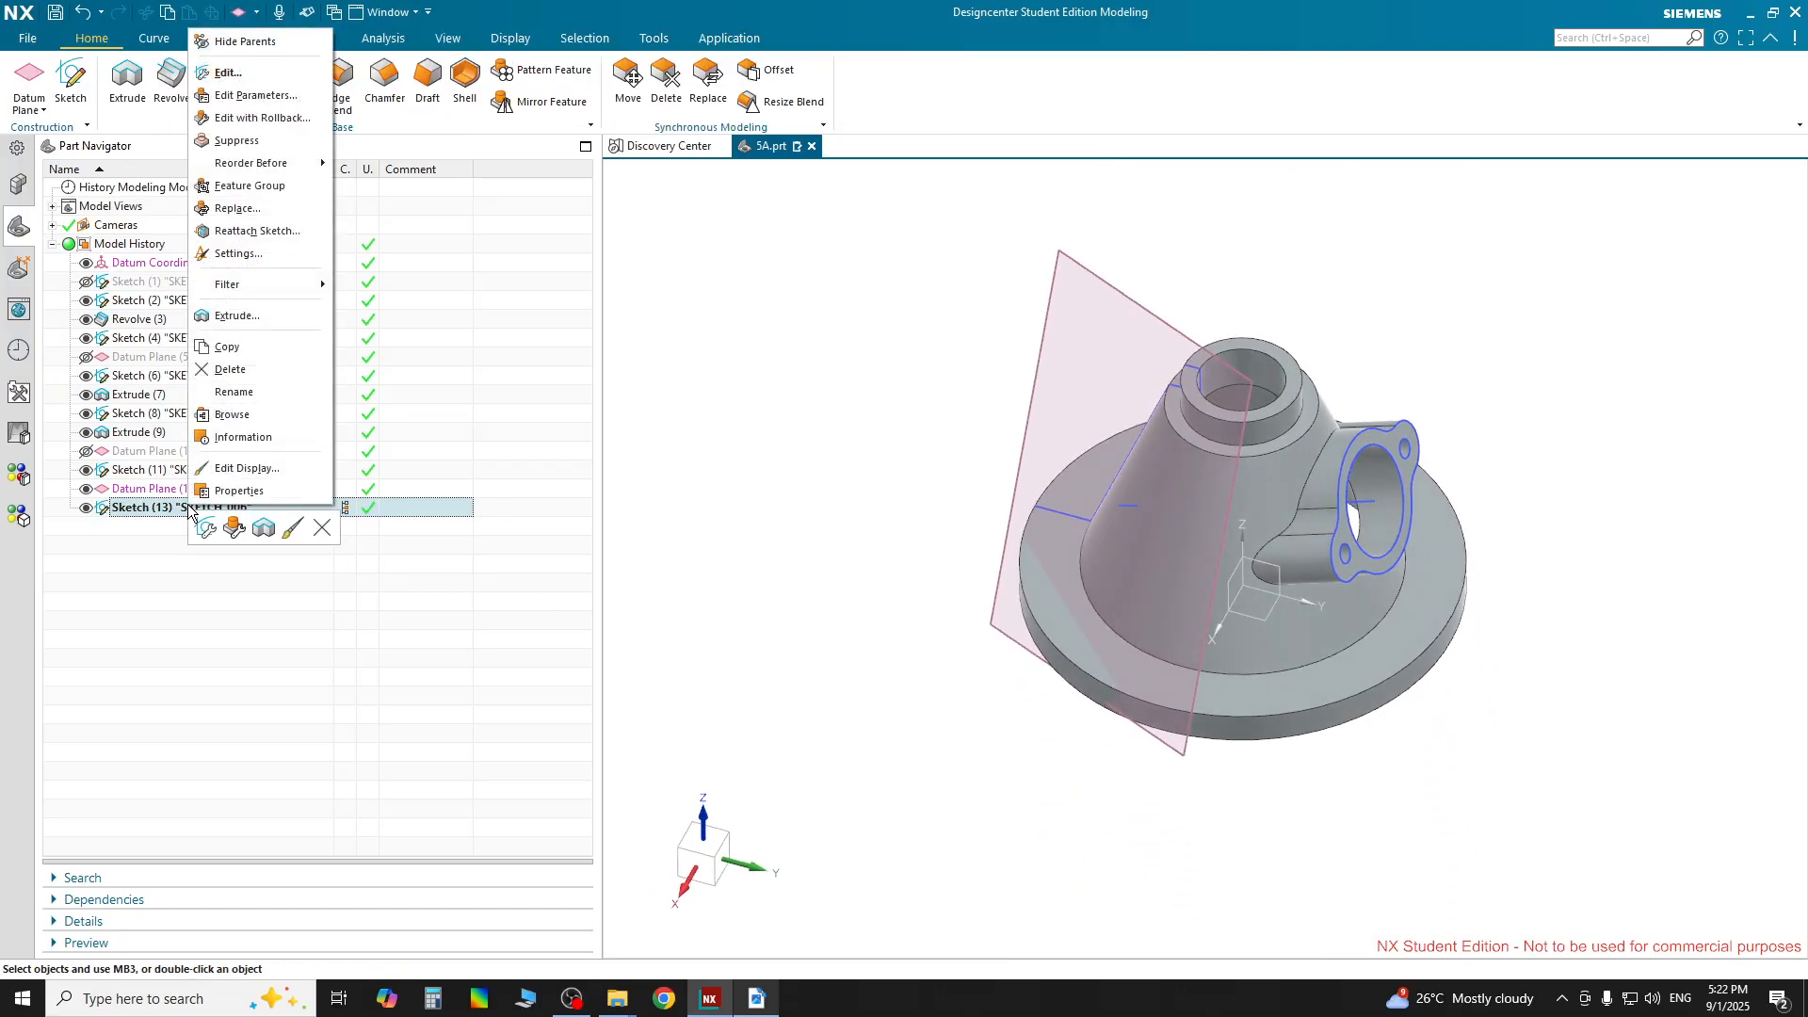
left_click(321, 529)
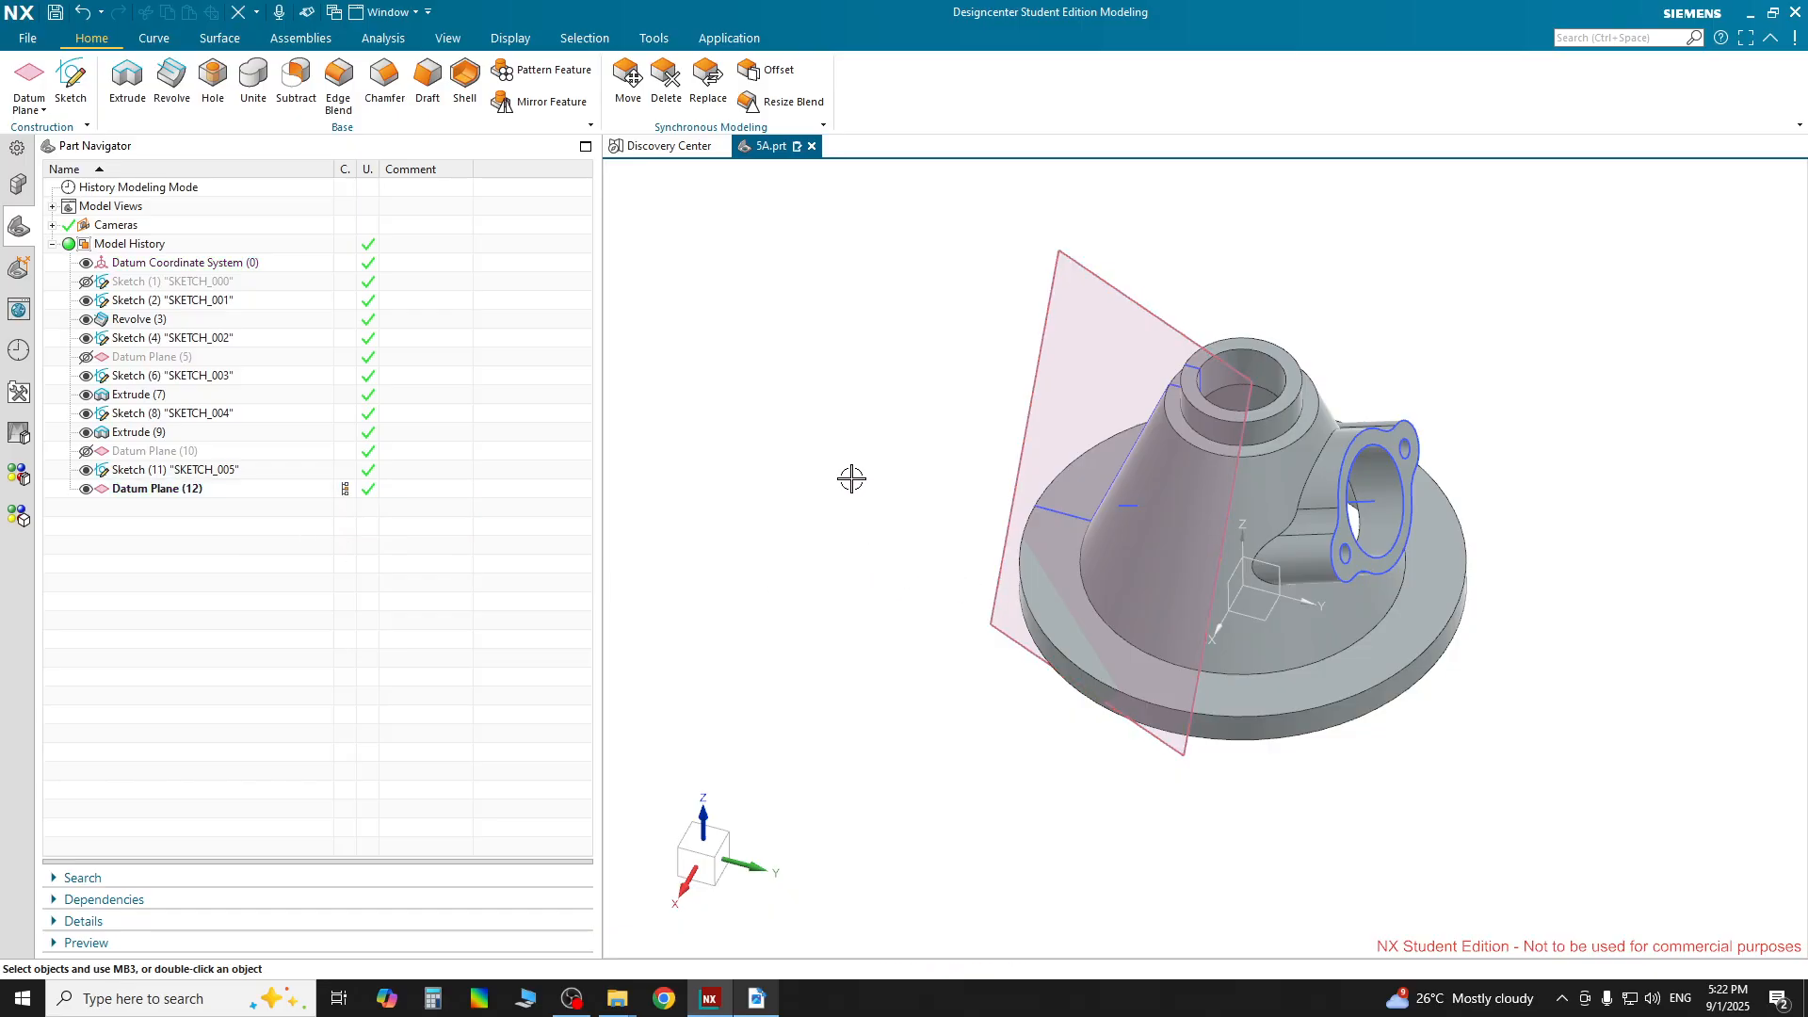
Review the datum plane's Curves and Points definition, including its subtype, orientation, offset and associative settings, keeping One Point
double_click(1034, 411)
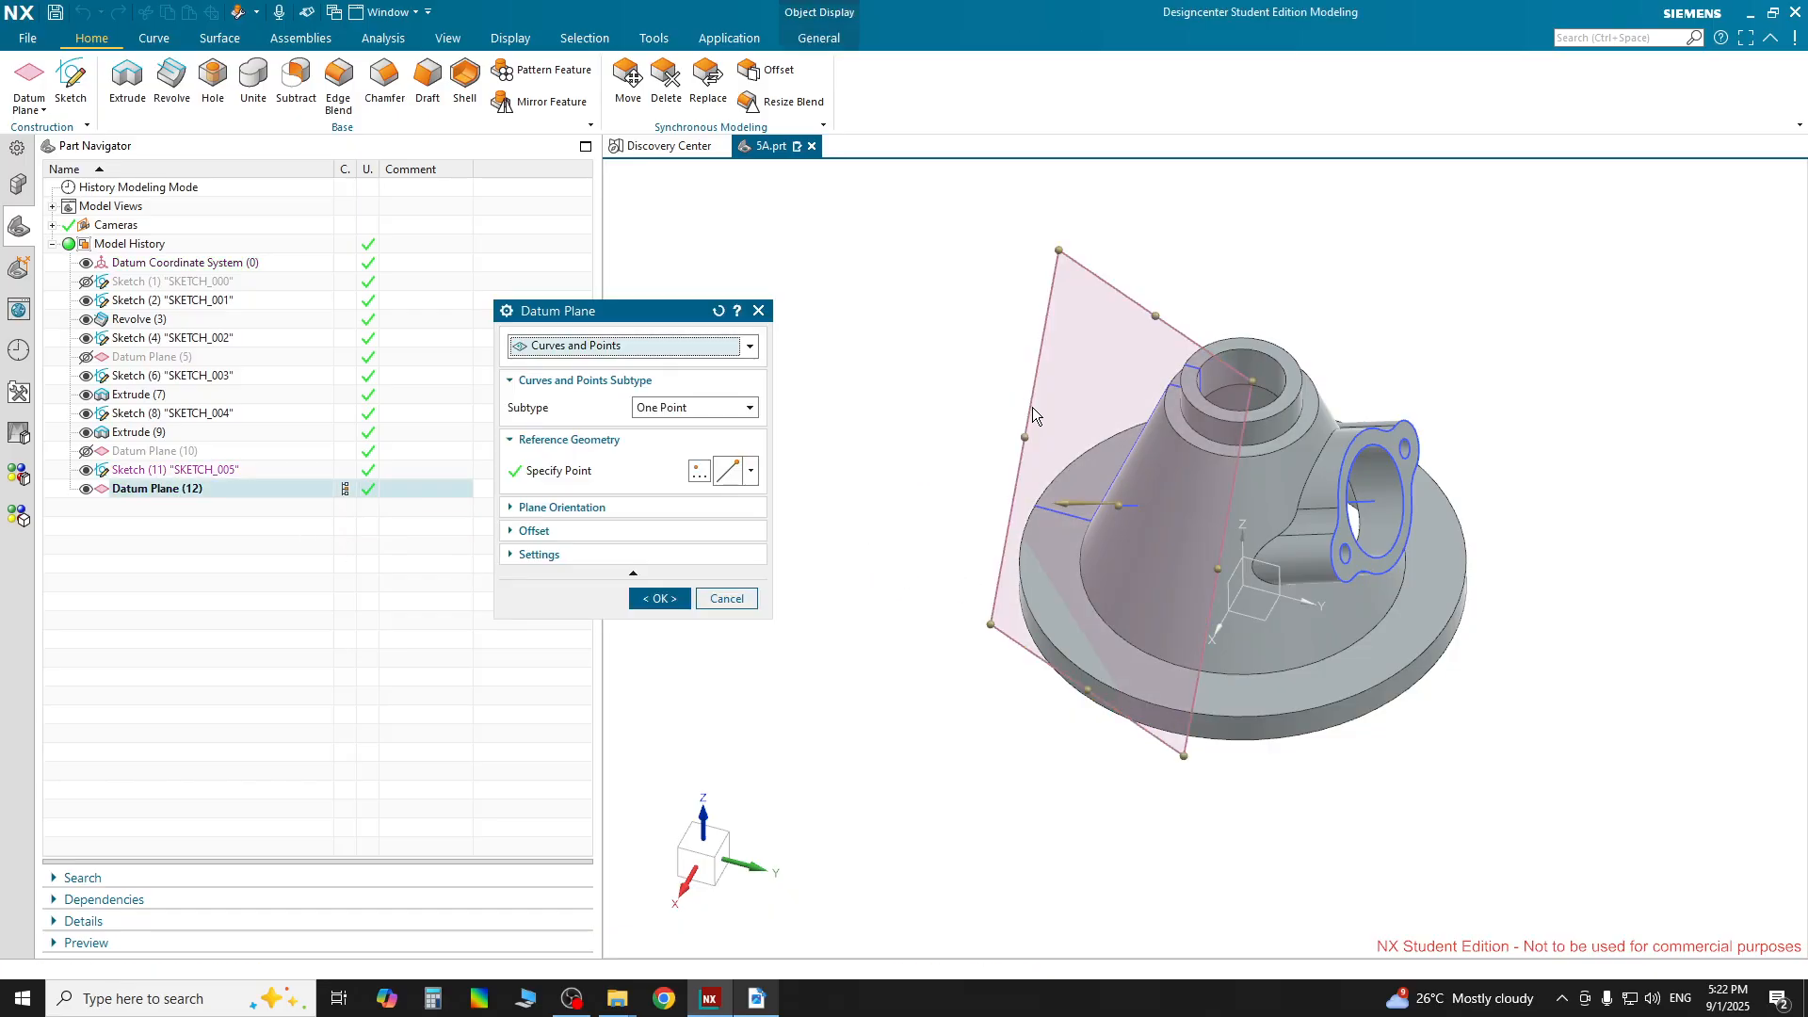
mouse_move(923, 732)
middle_mouse_down()
mouse_move(836, 763)
mouse_move(913, 738)
mouse_move(897, 724)
middle_mouse_up()
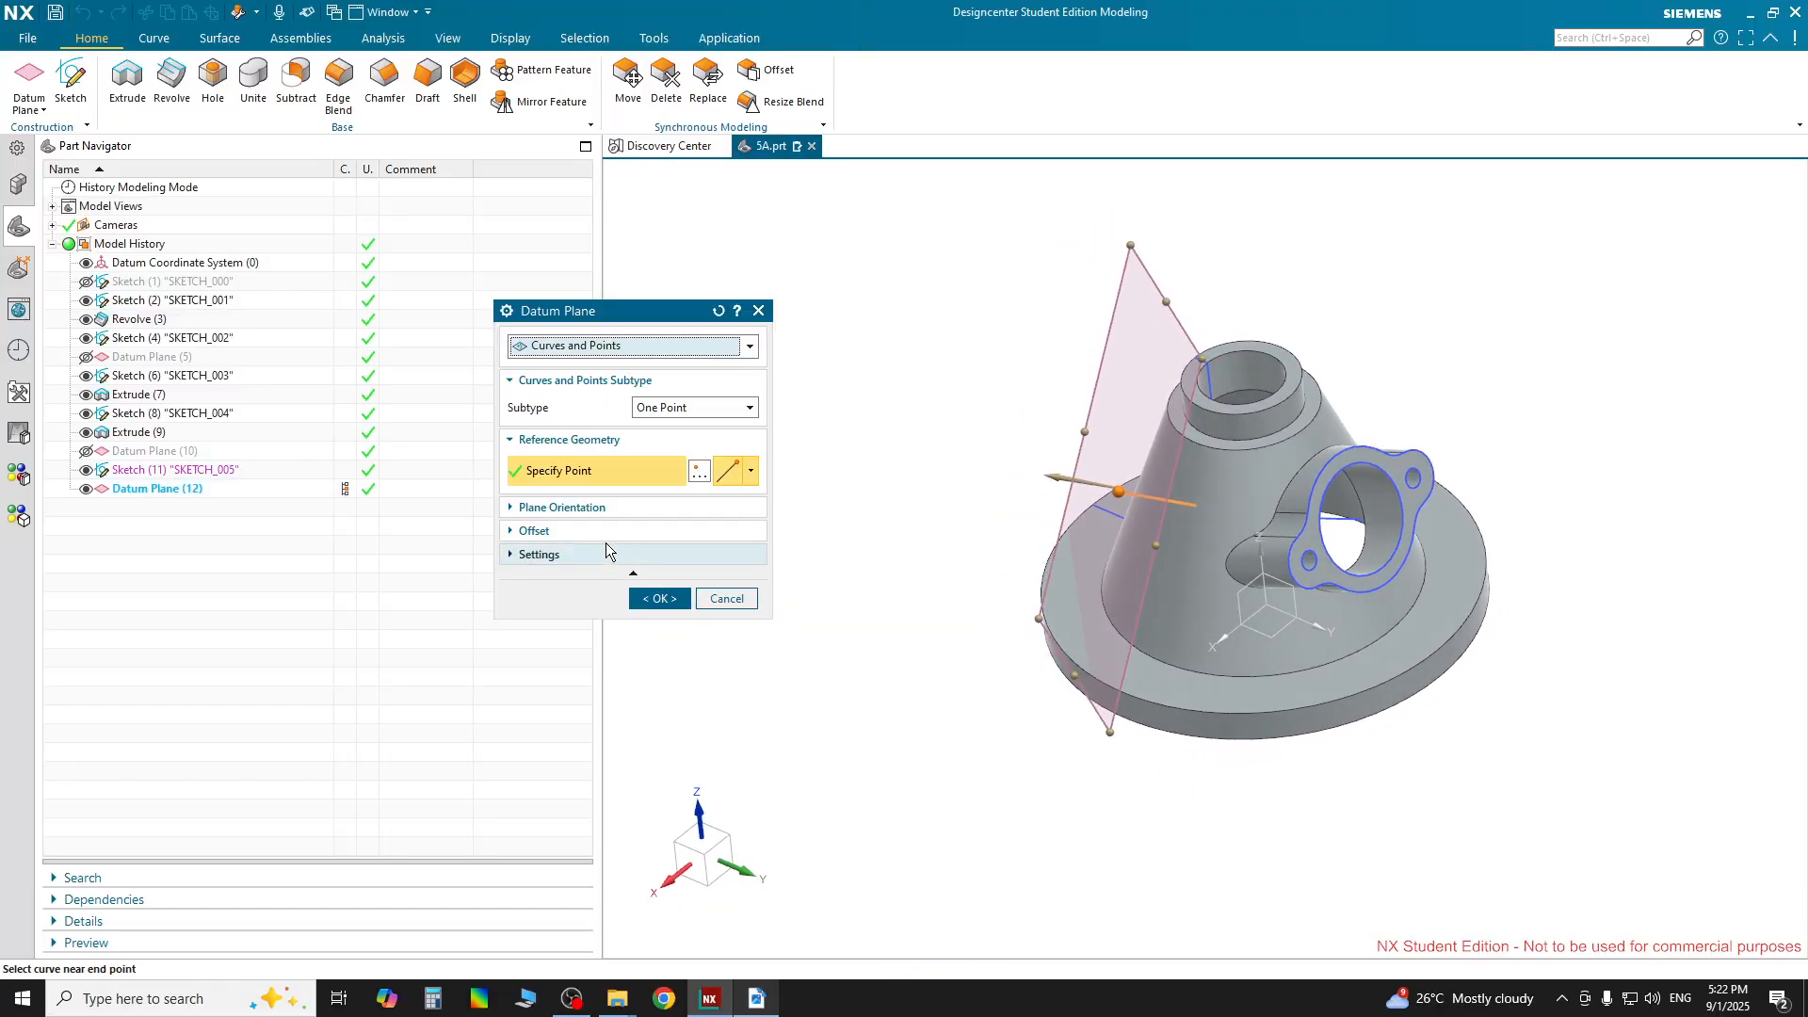
left_click(513, 509)
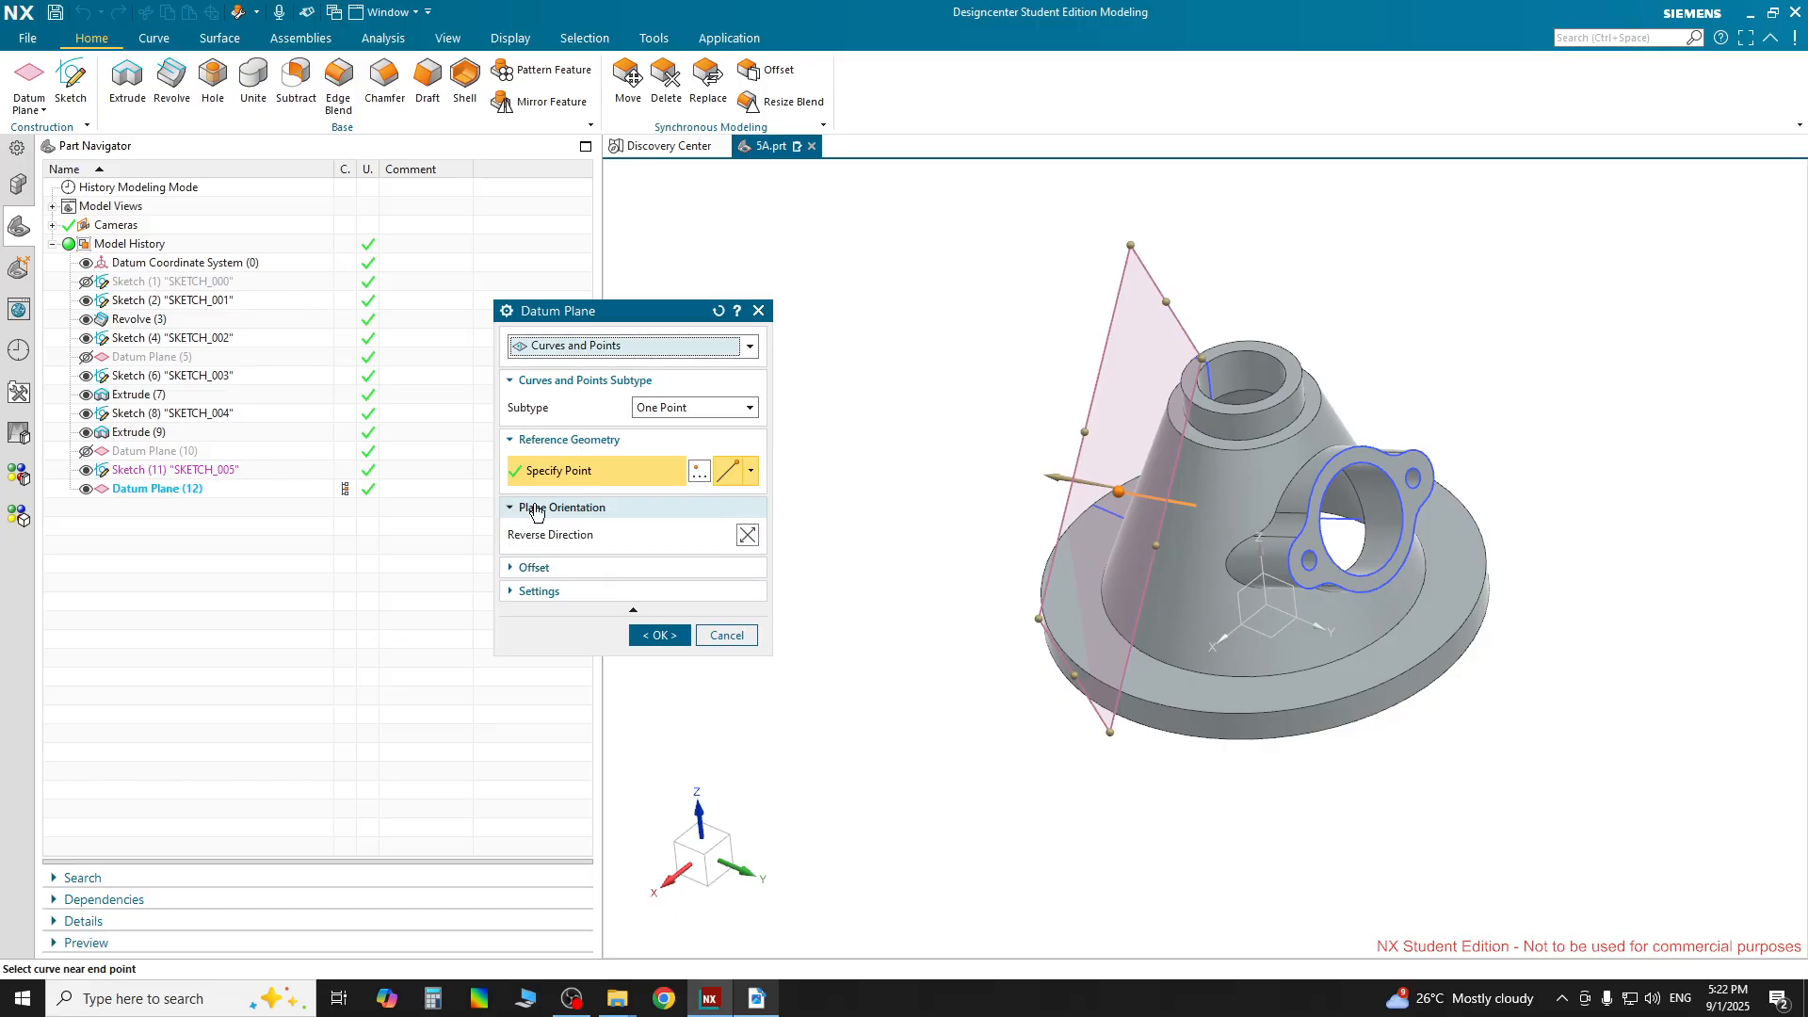
left_click(513, 571)
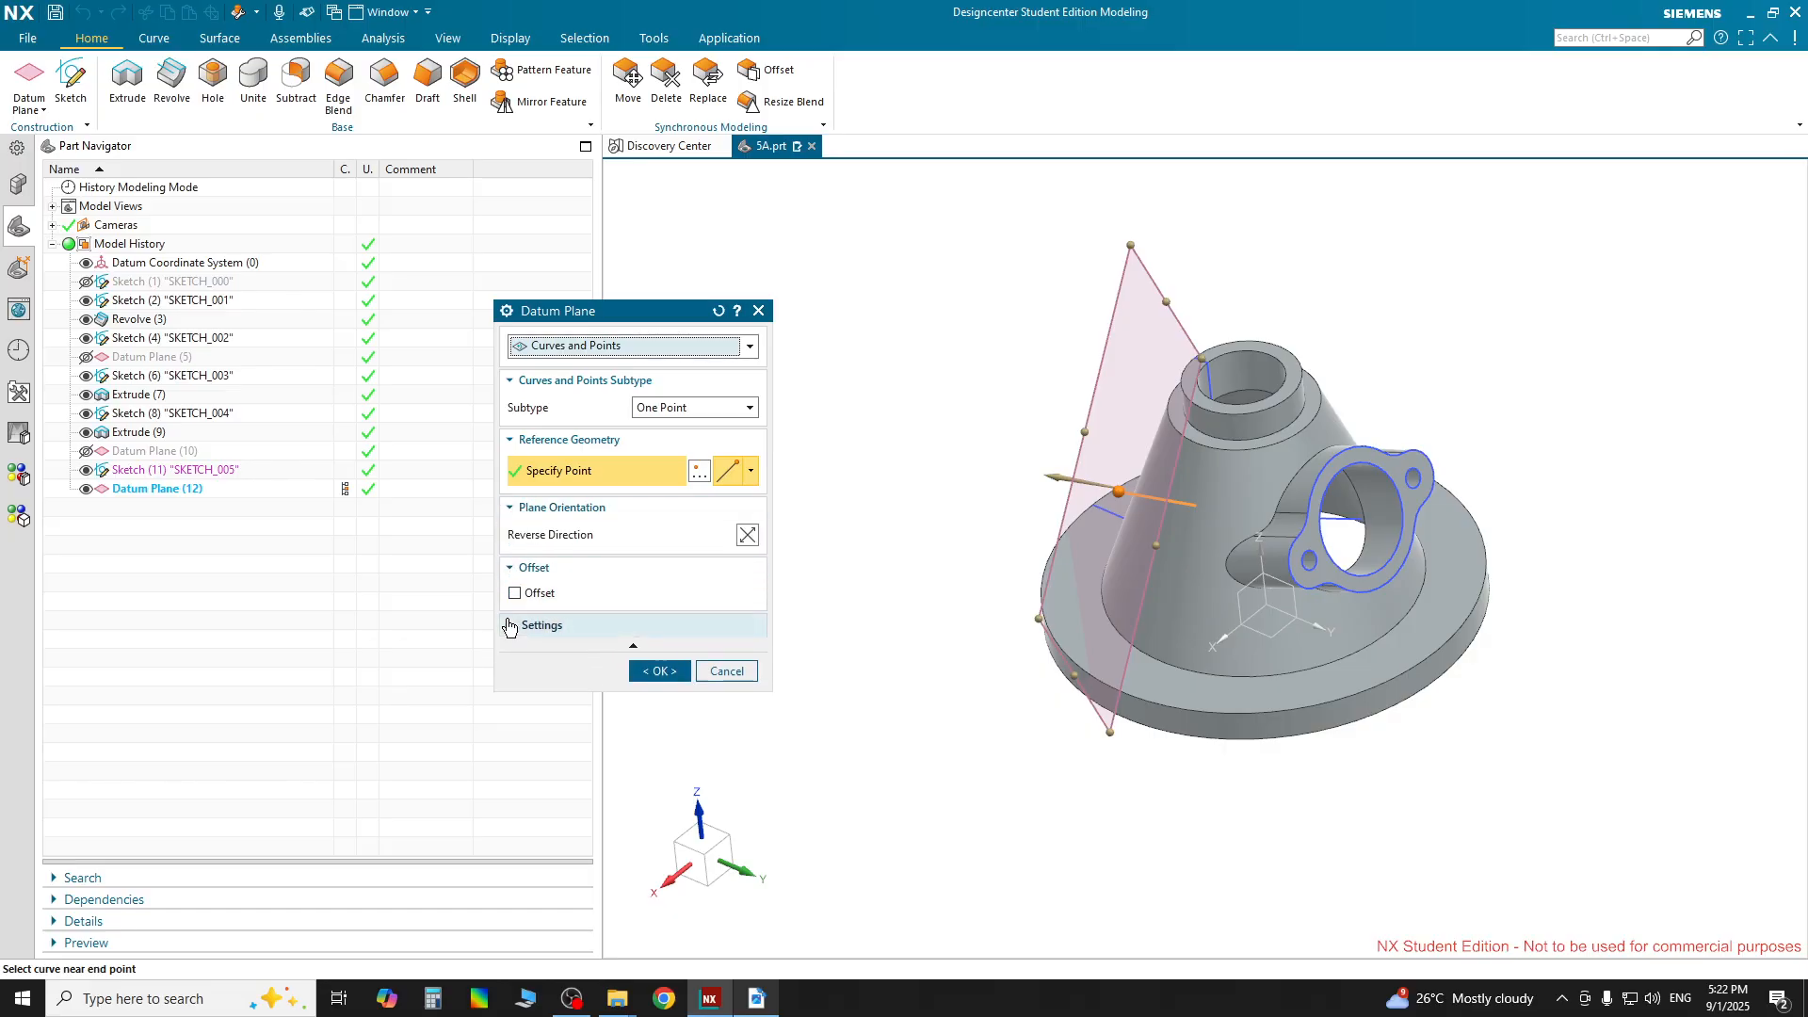
left_click(510, 625)
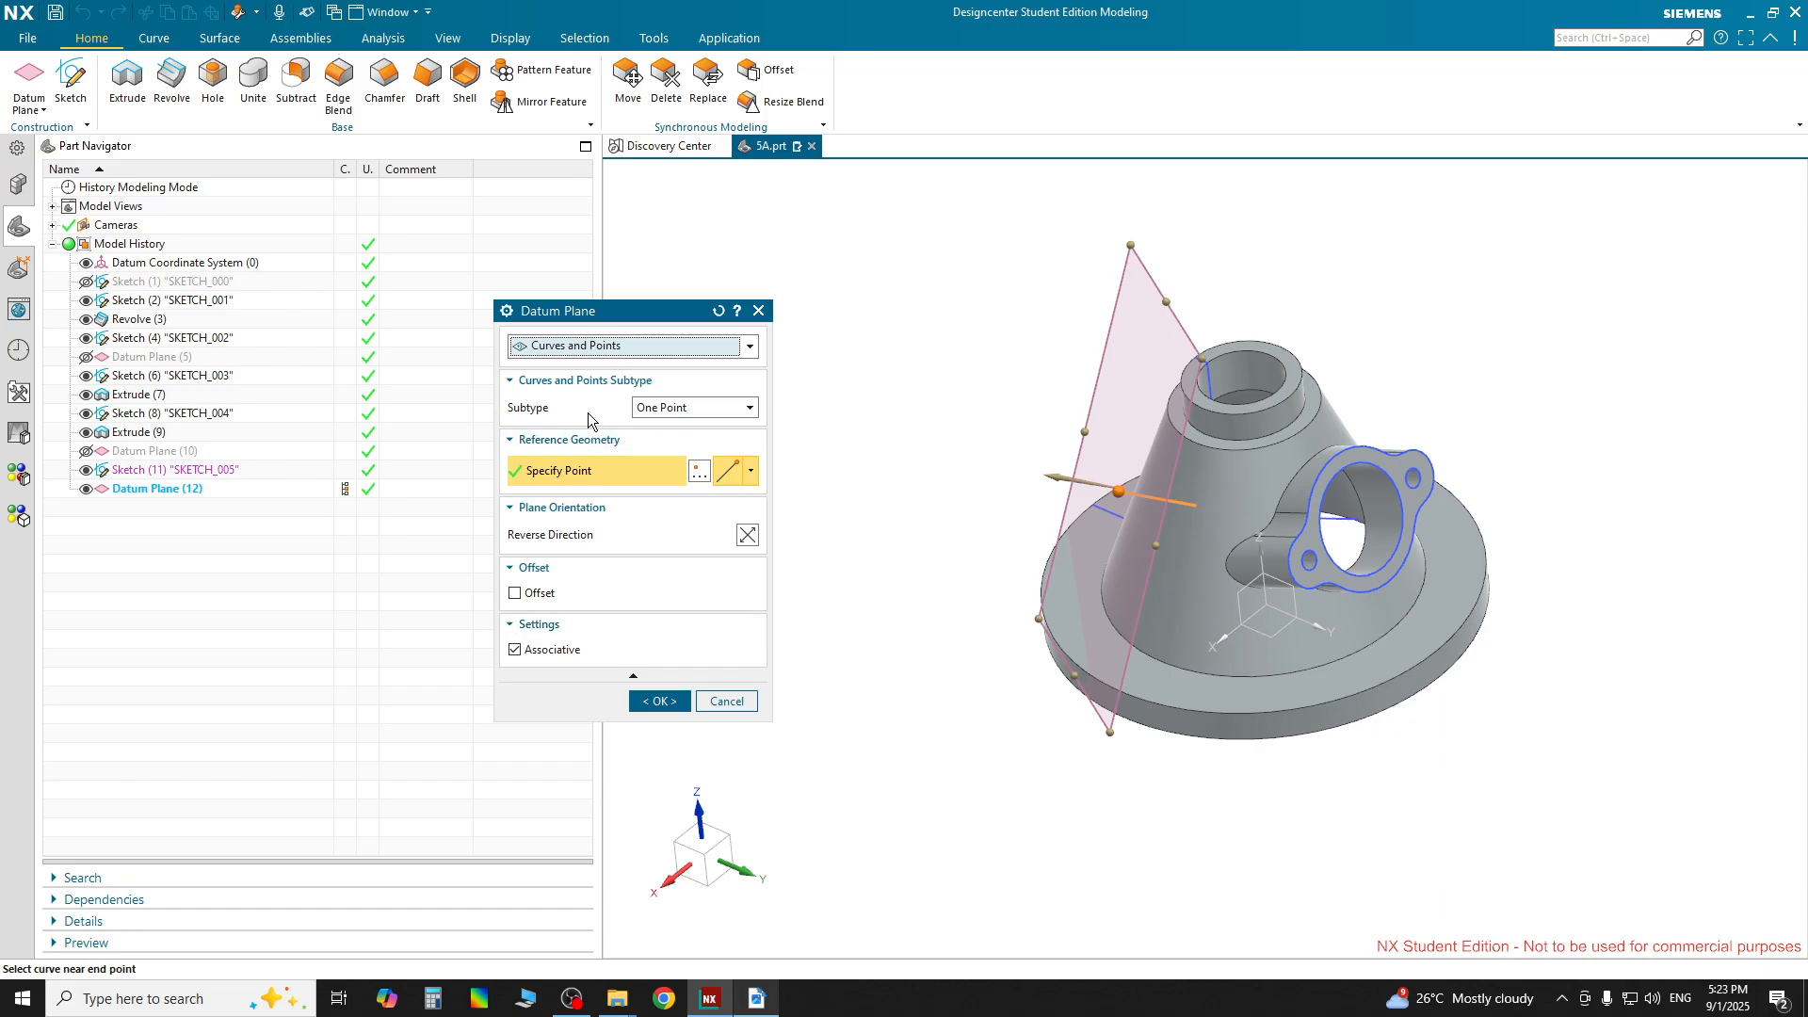
left_click(751, 408)
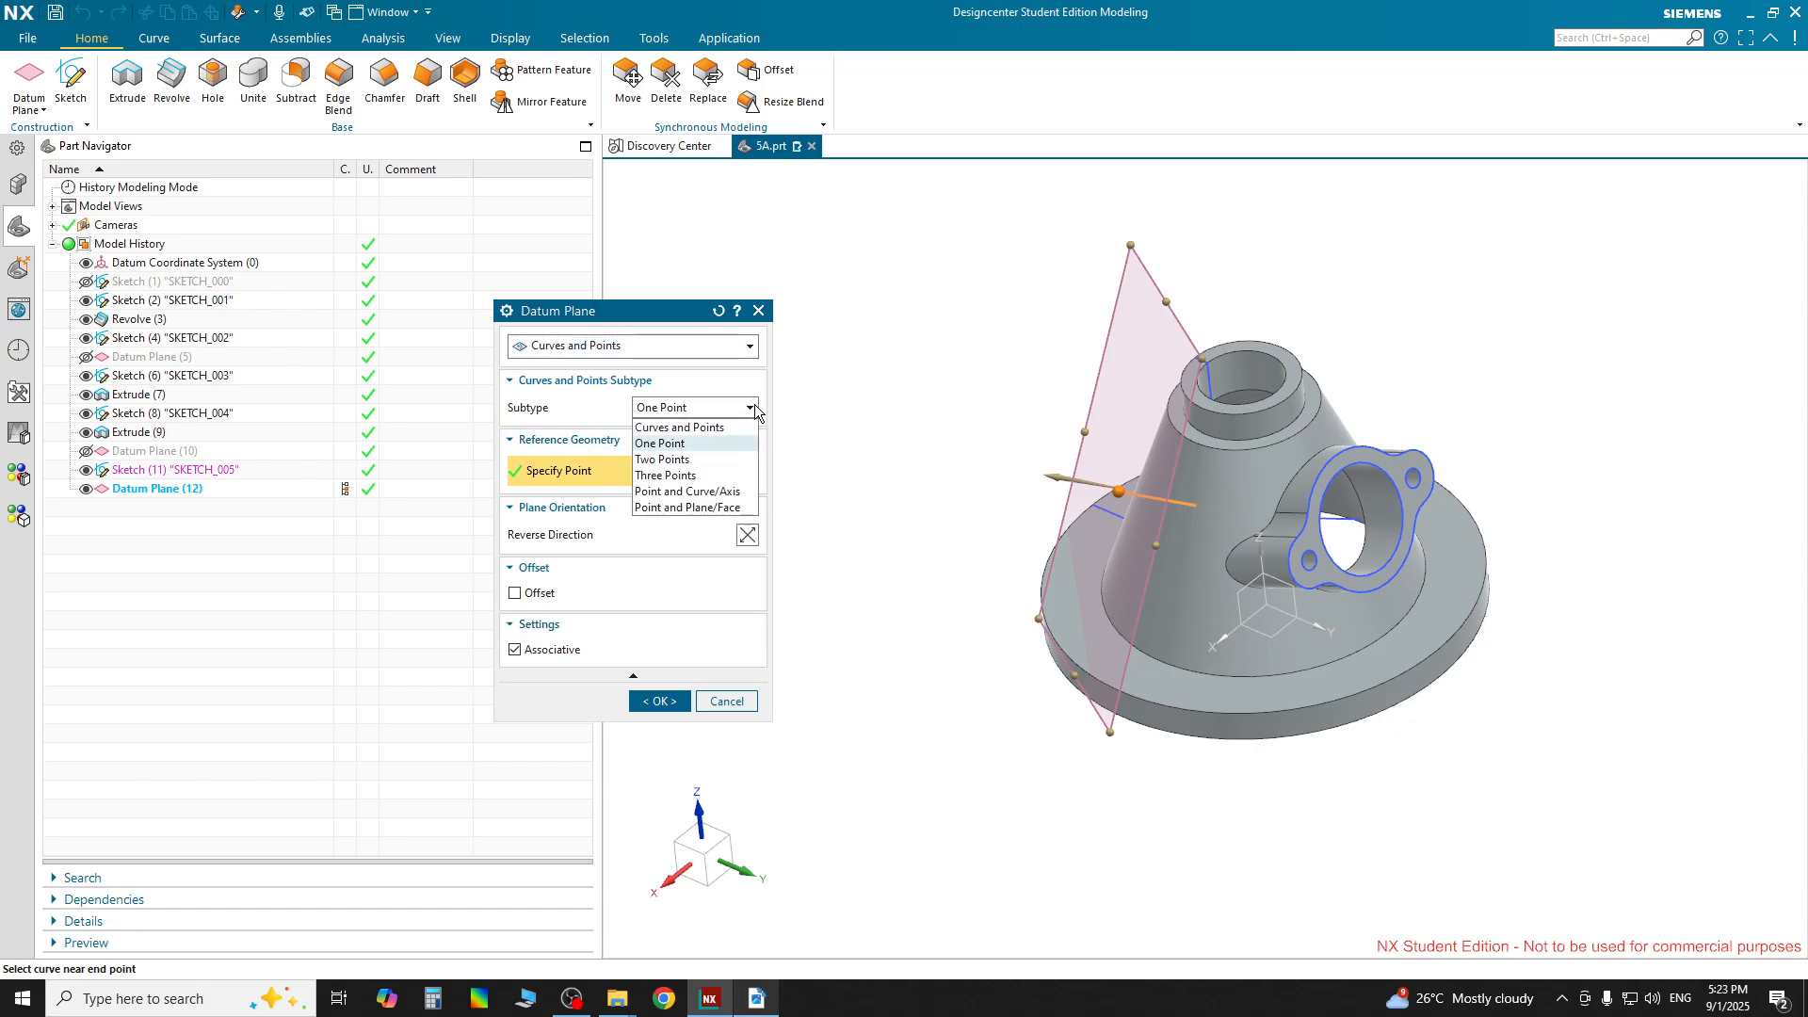
left_click(754, 407)
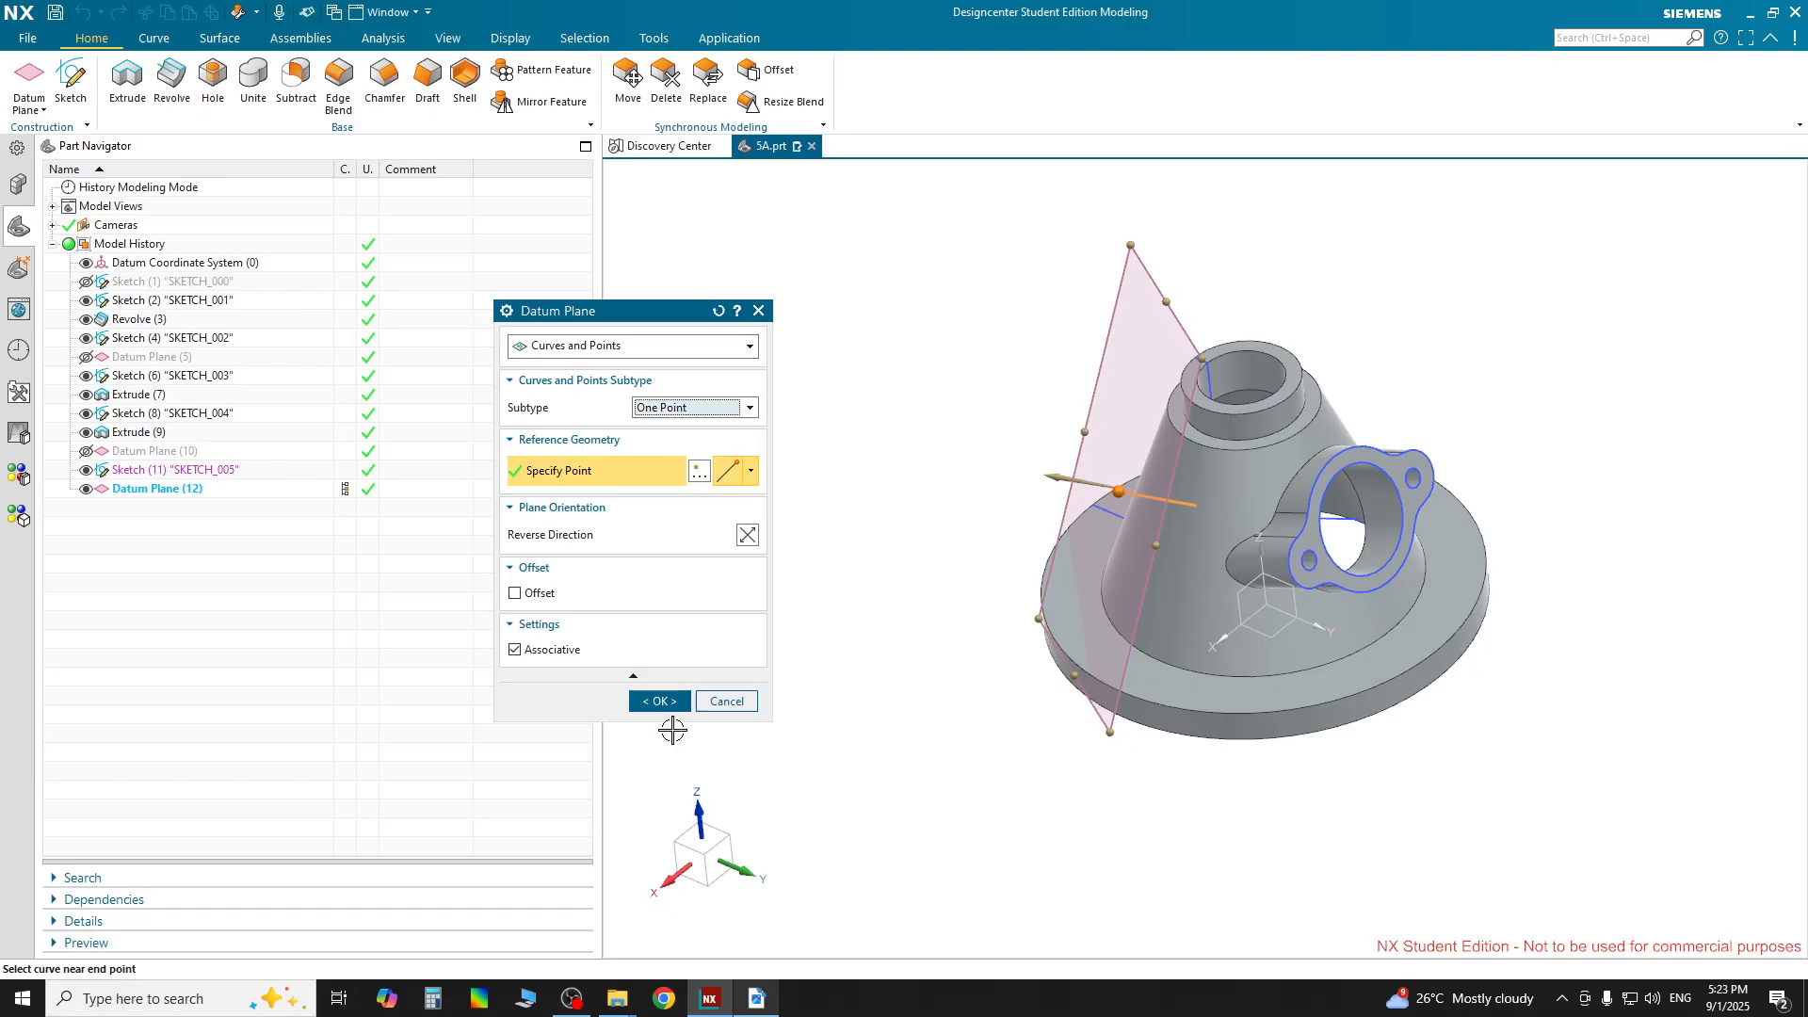
left_click(659, 700)
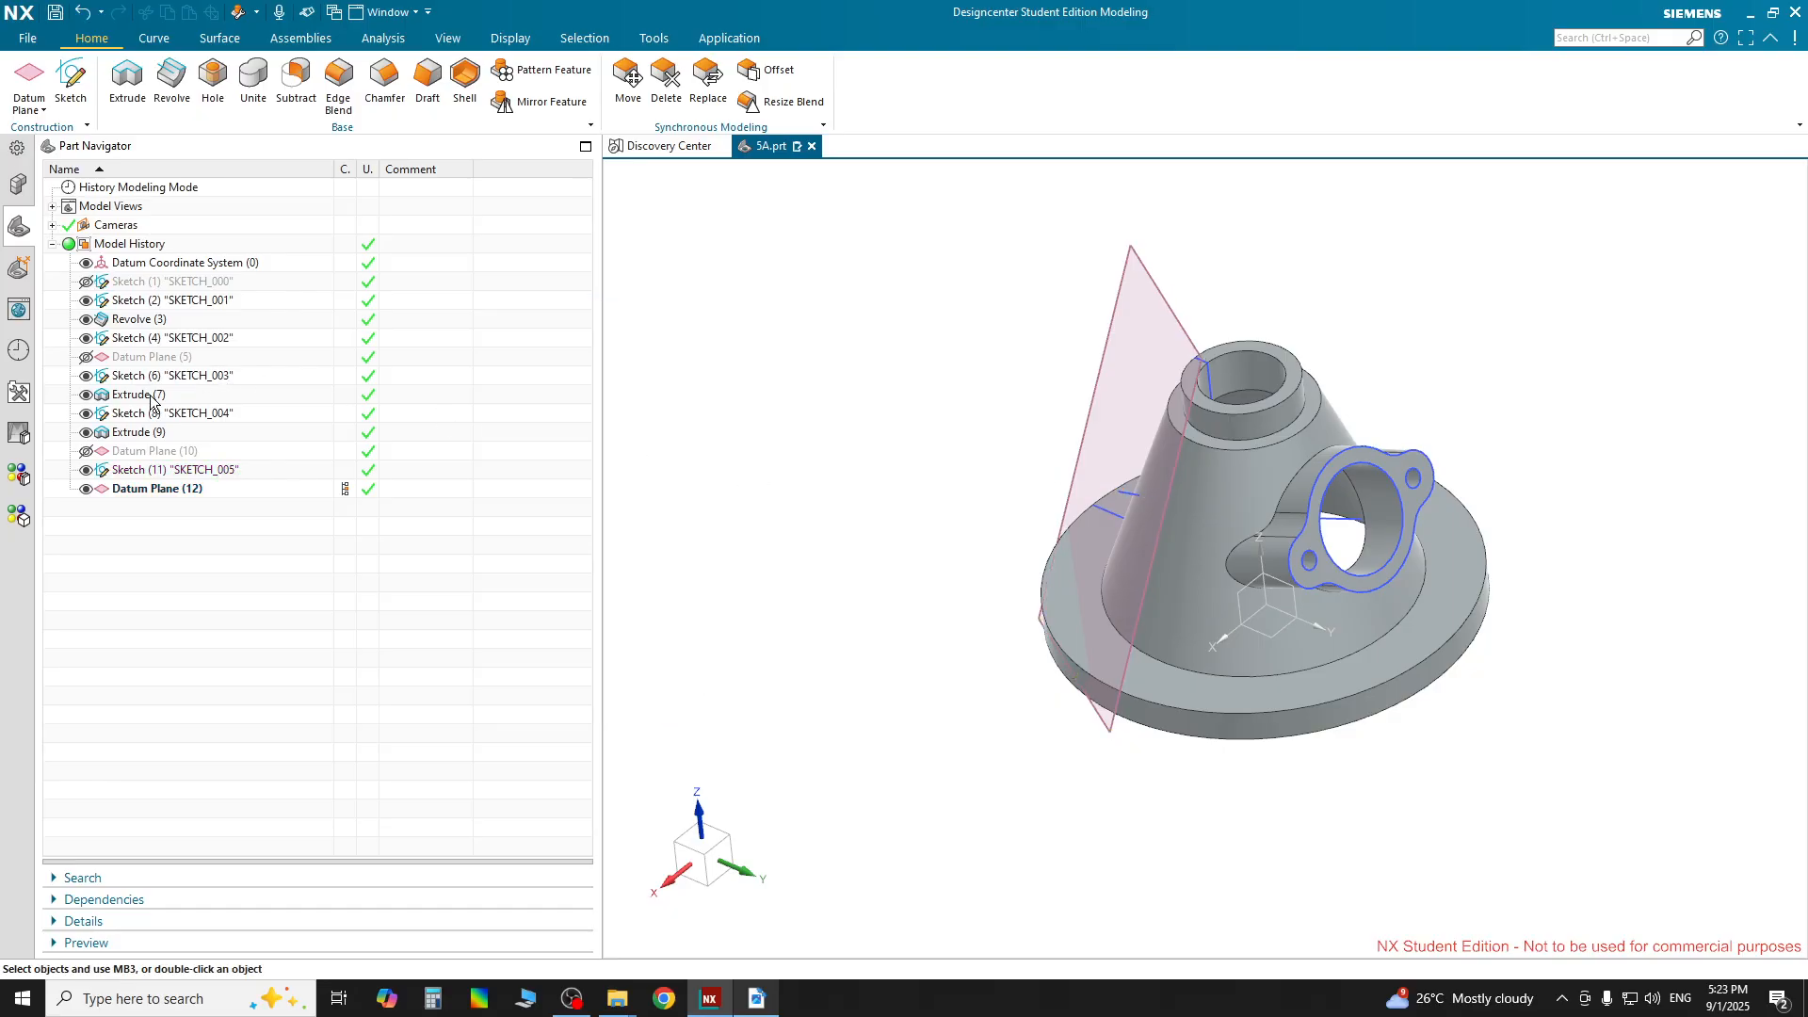
left_click(196, 494)
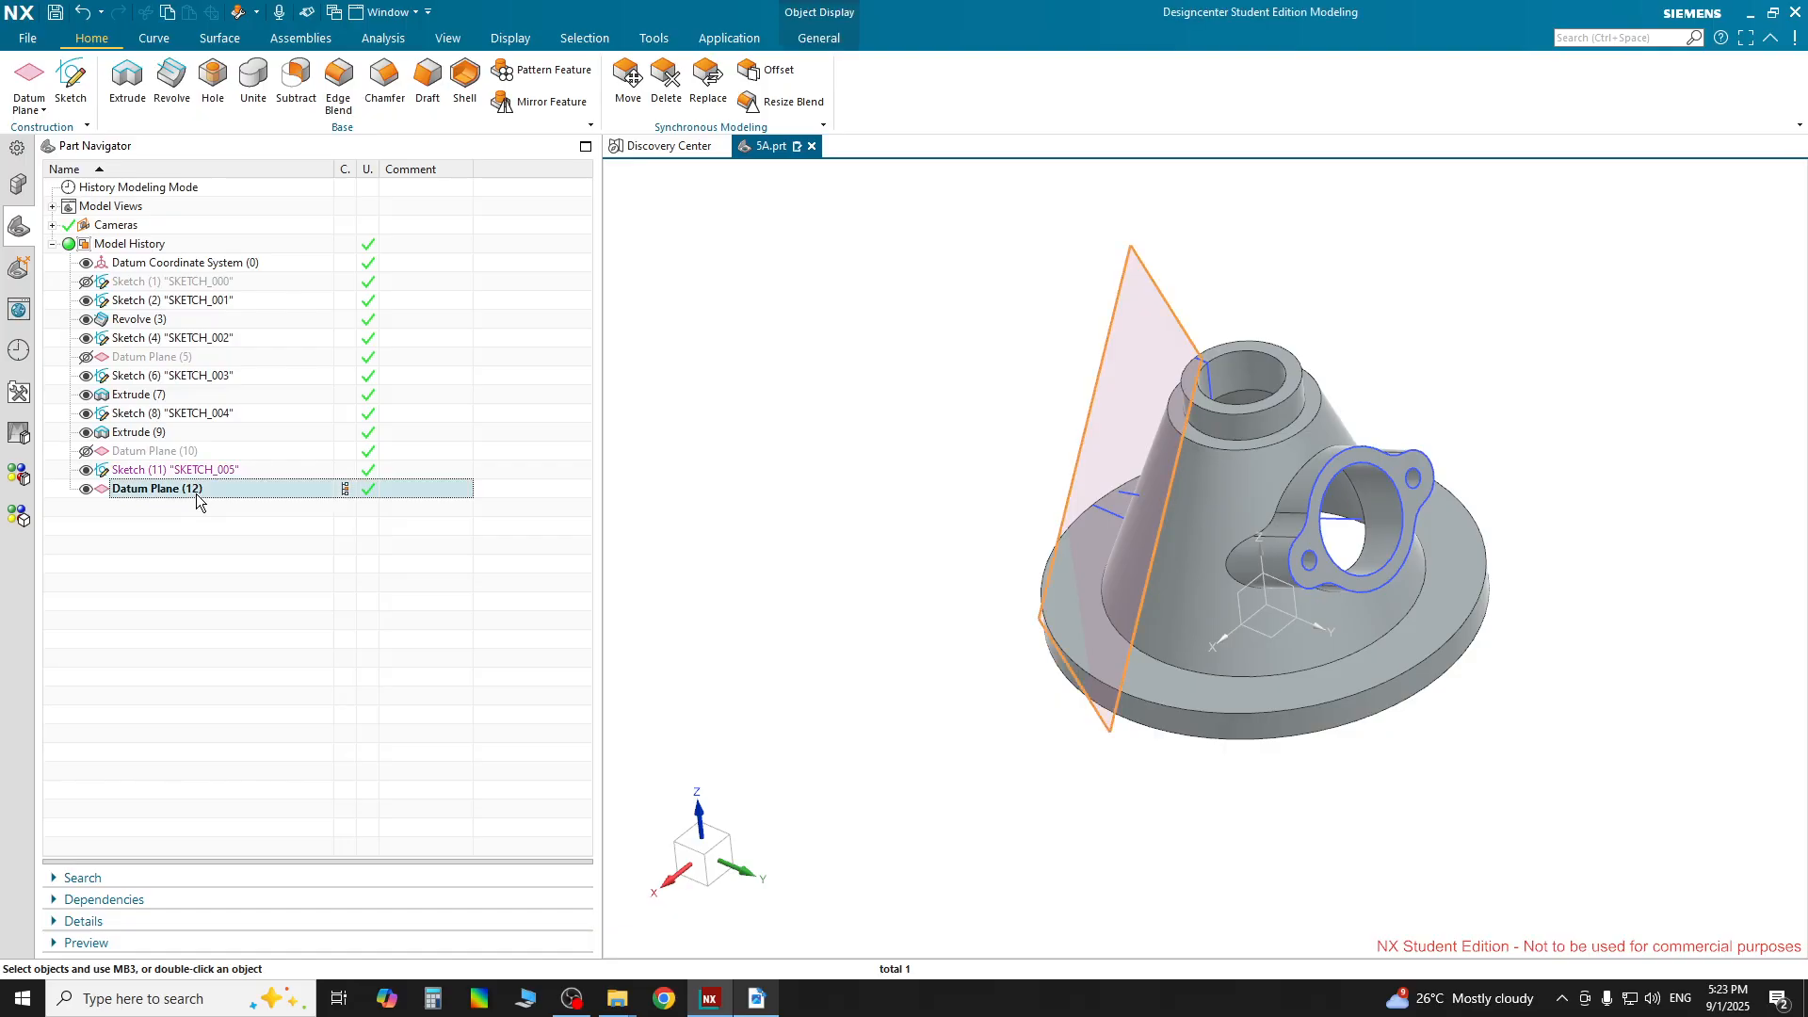
left_click(102, 105)
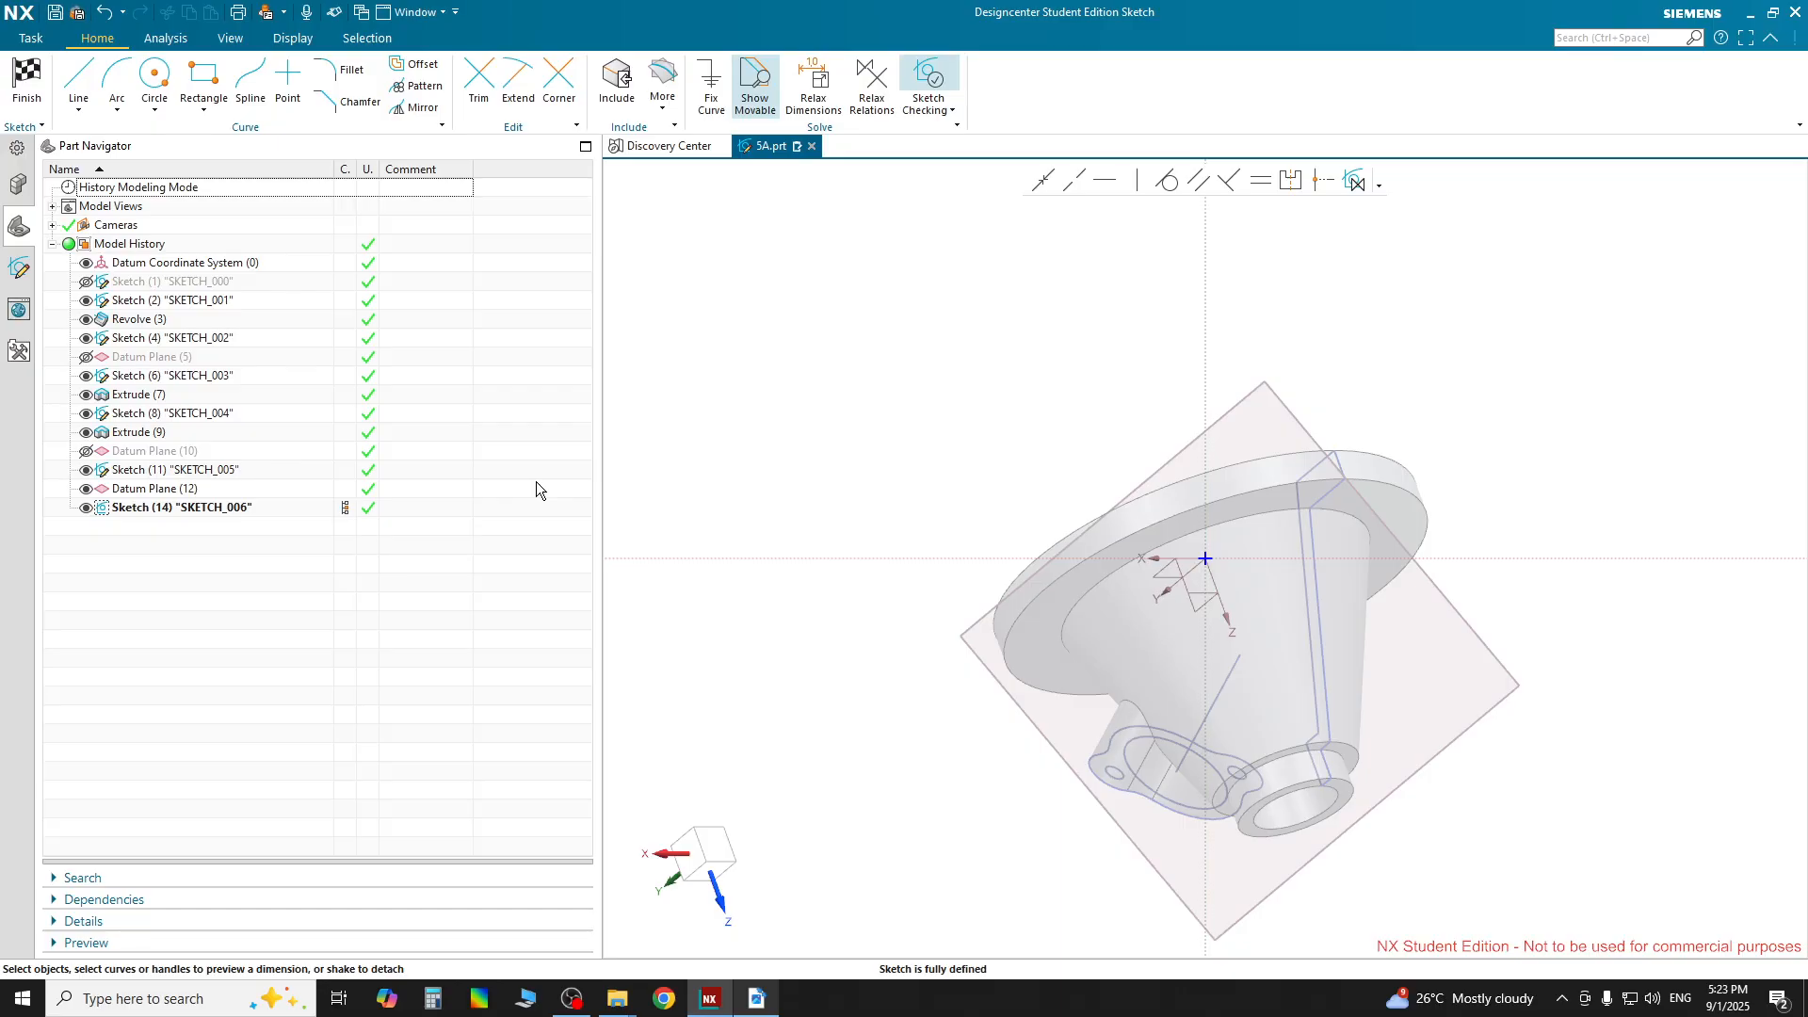
left_click(144, 509)
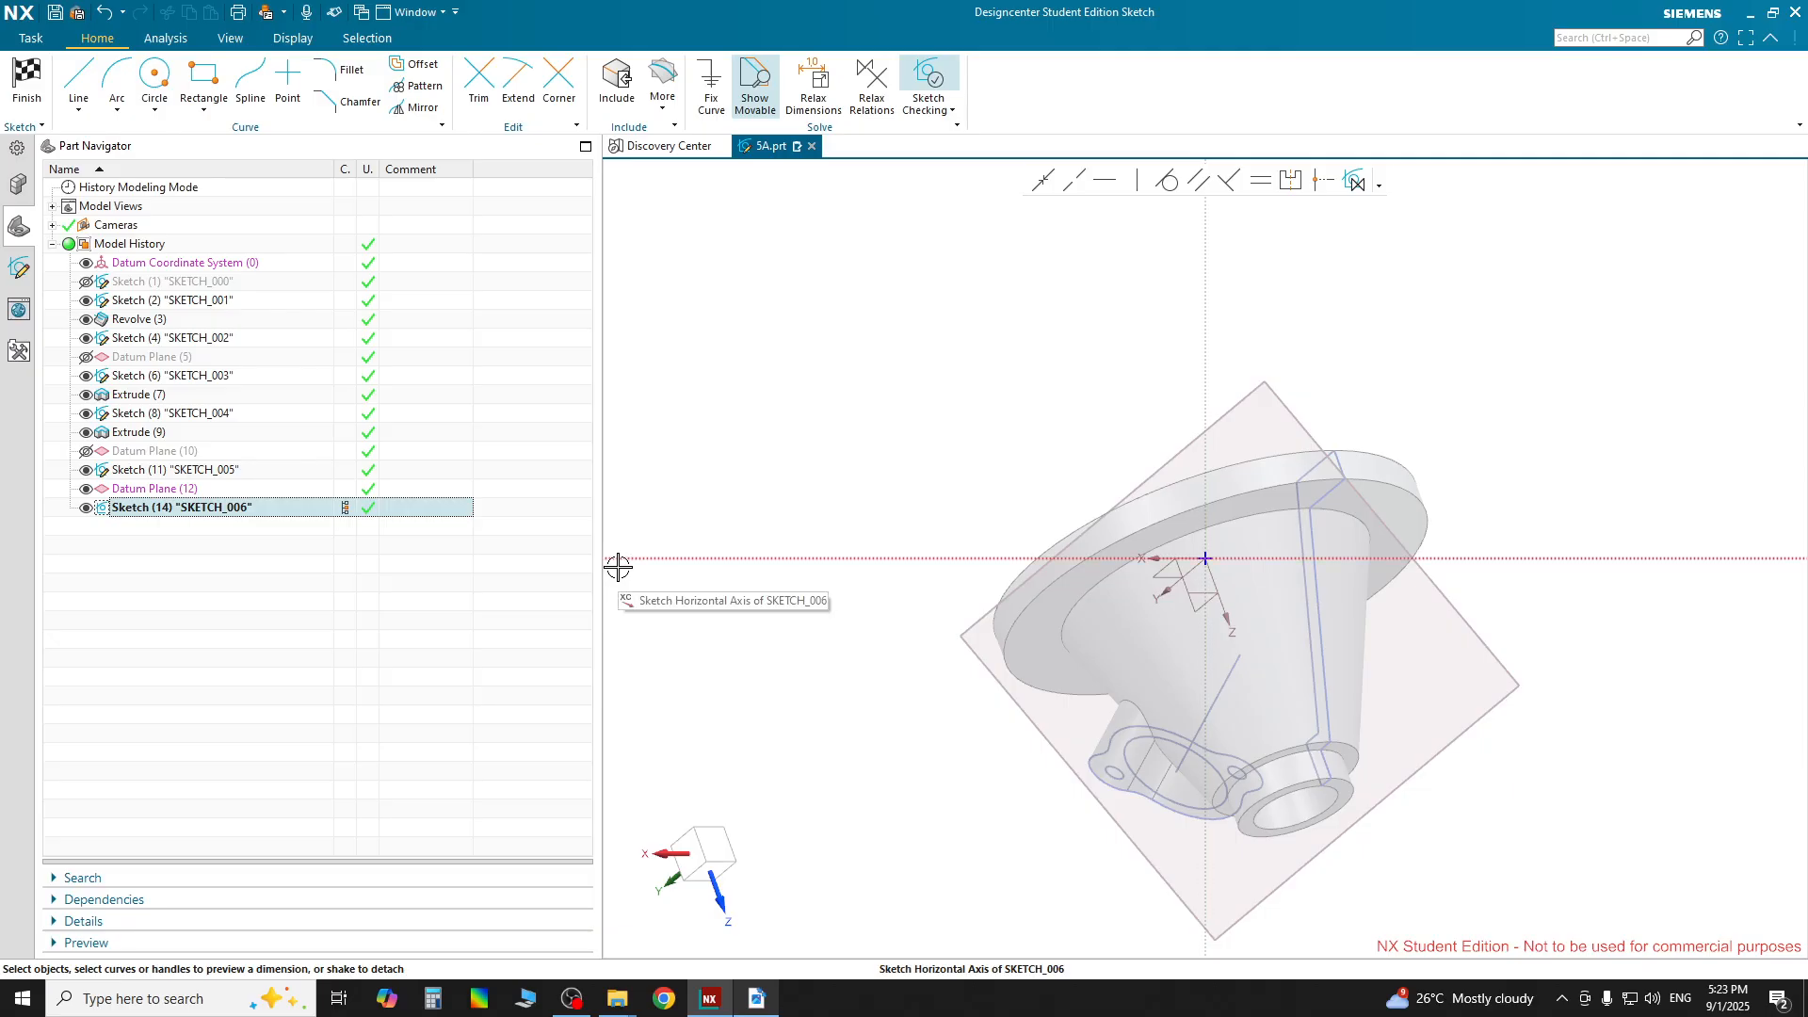
right_click(174, 511)
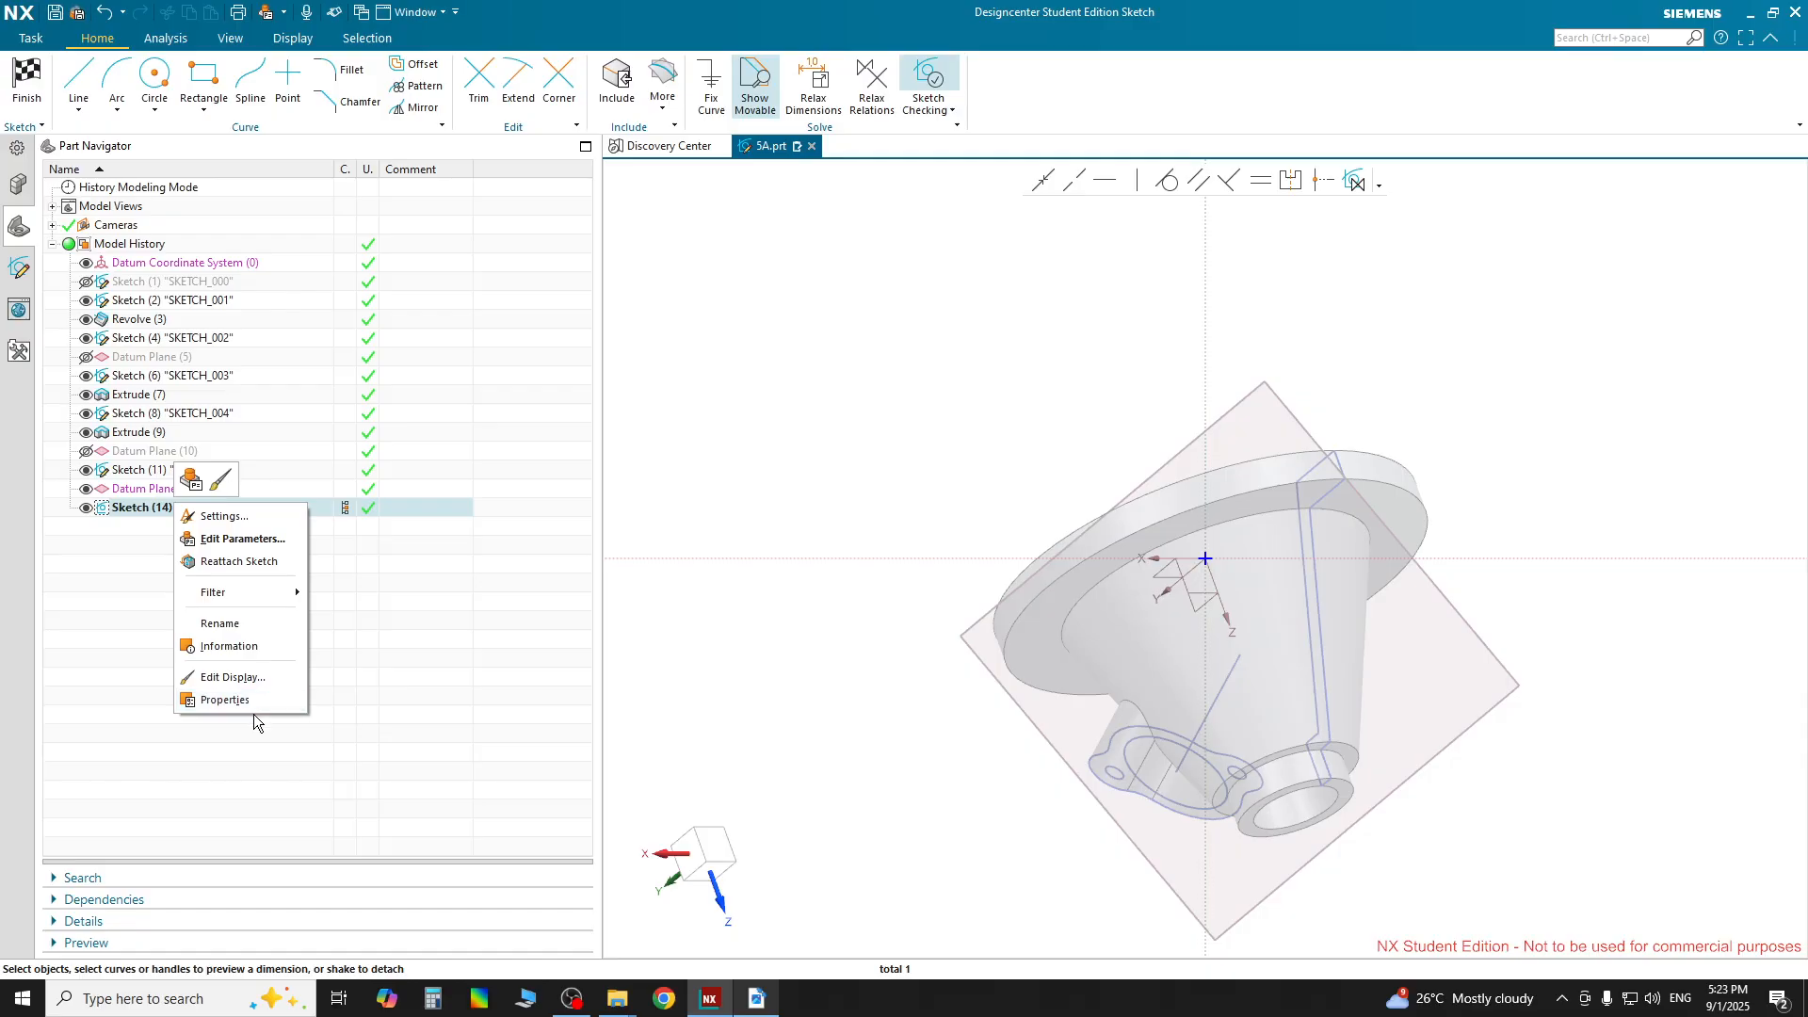
left_click(228, 544)
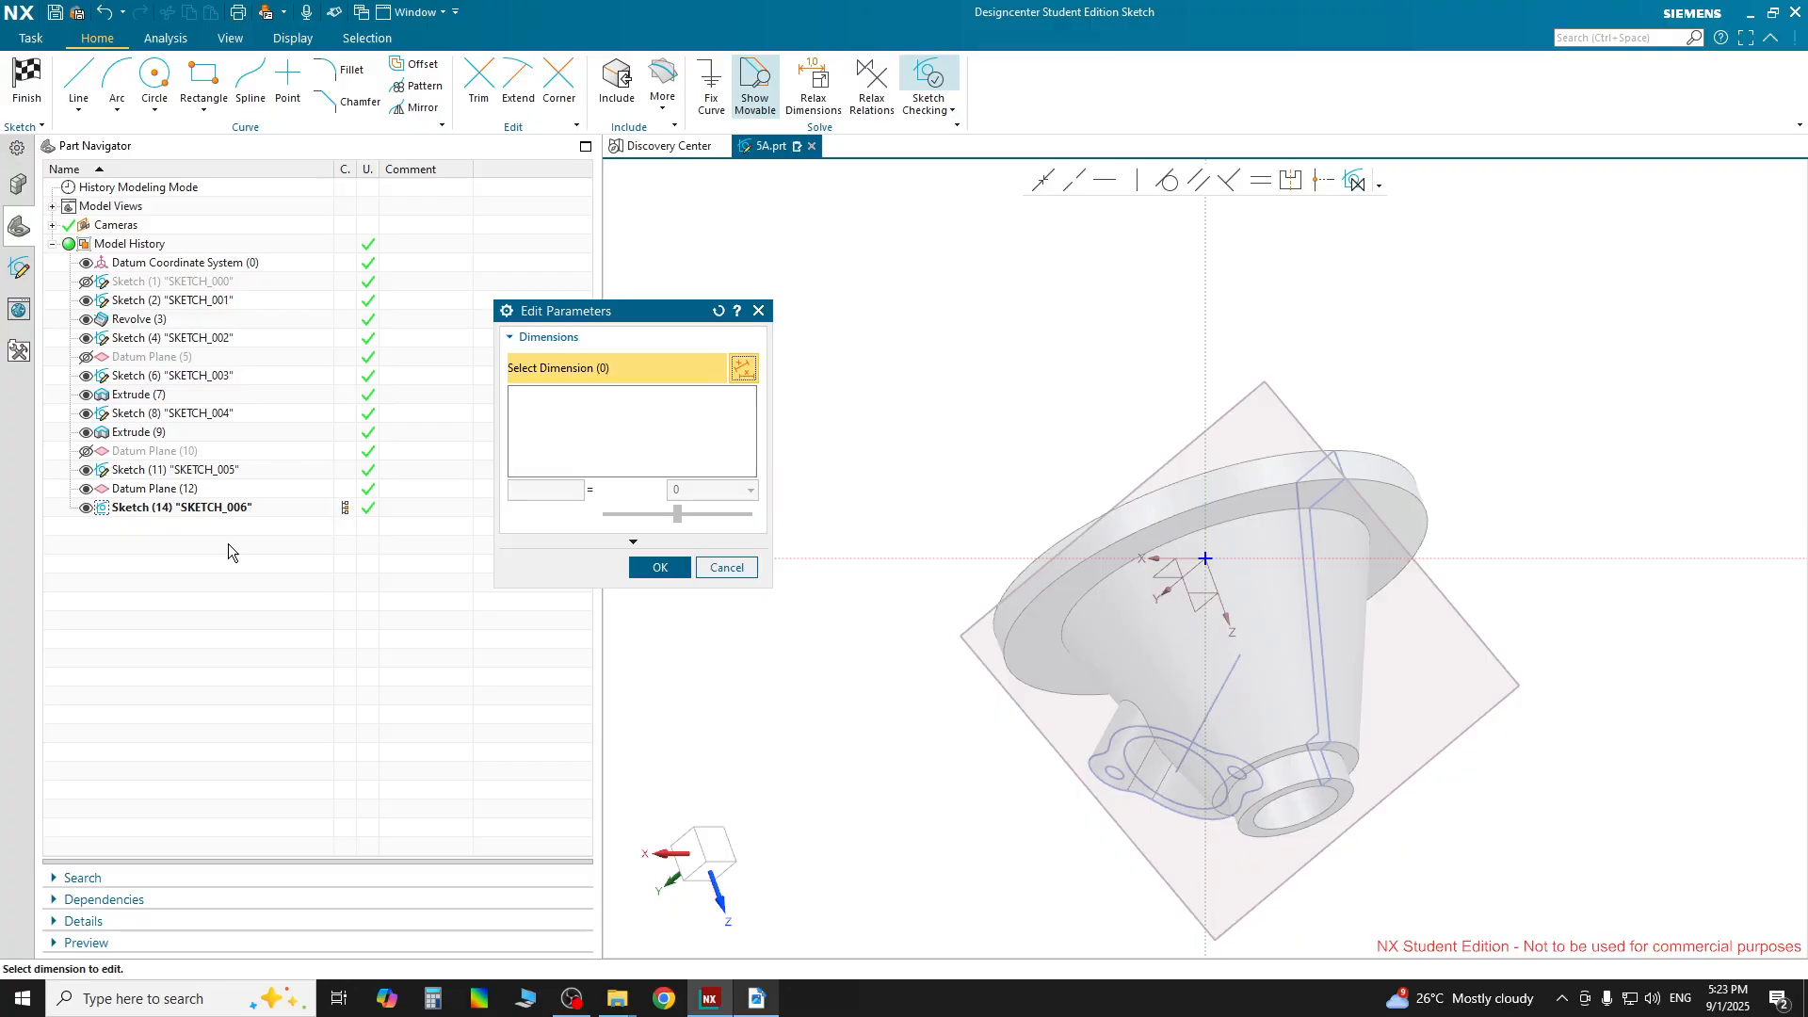
left_click(660, 567)
left_click(26, 83)
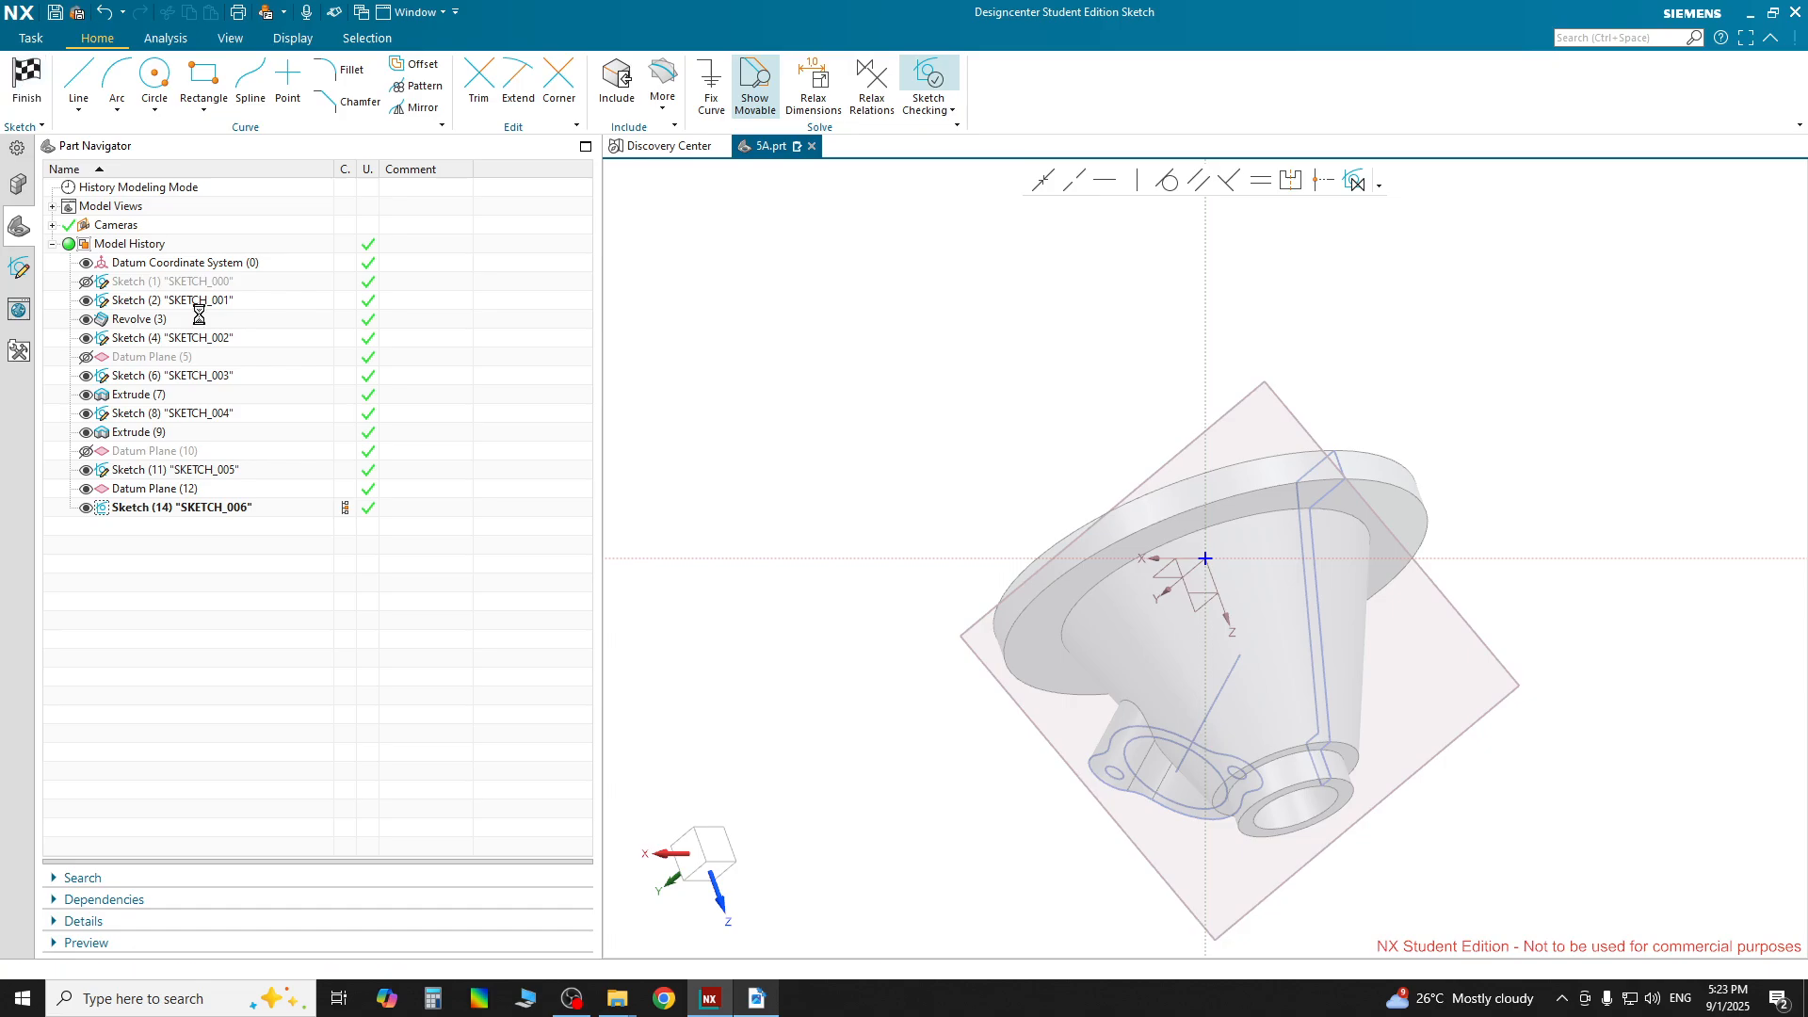
right_click(201, 513)
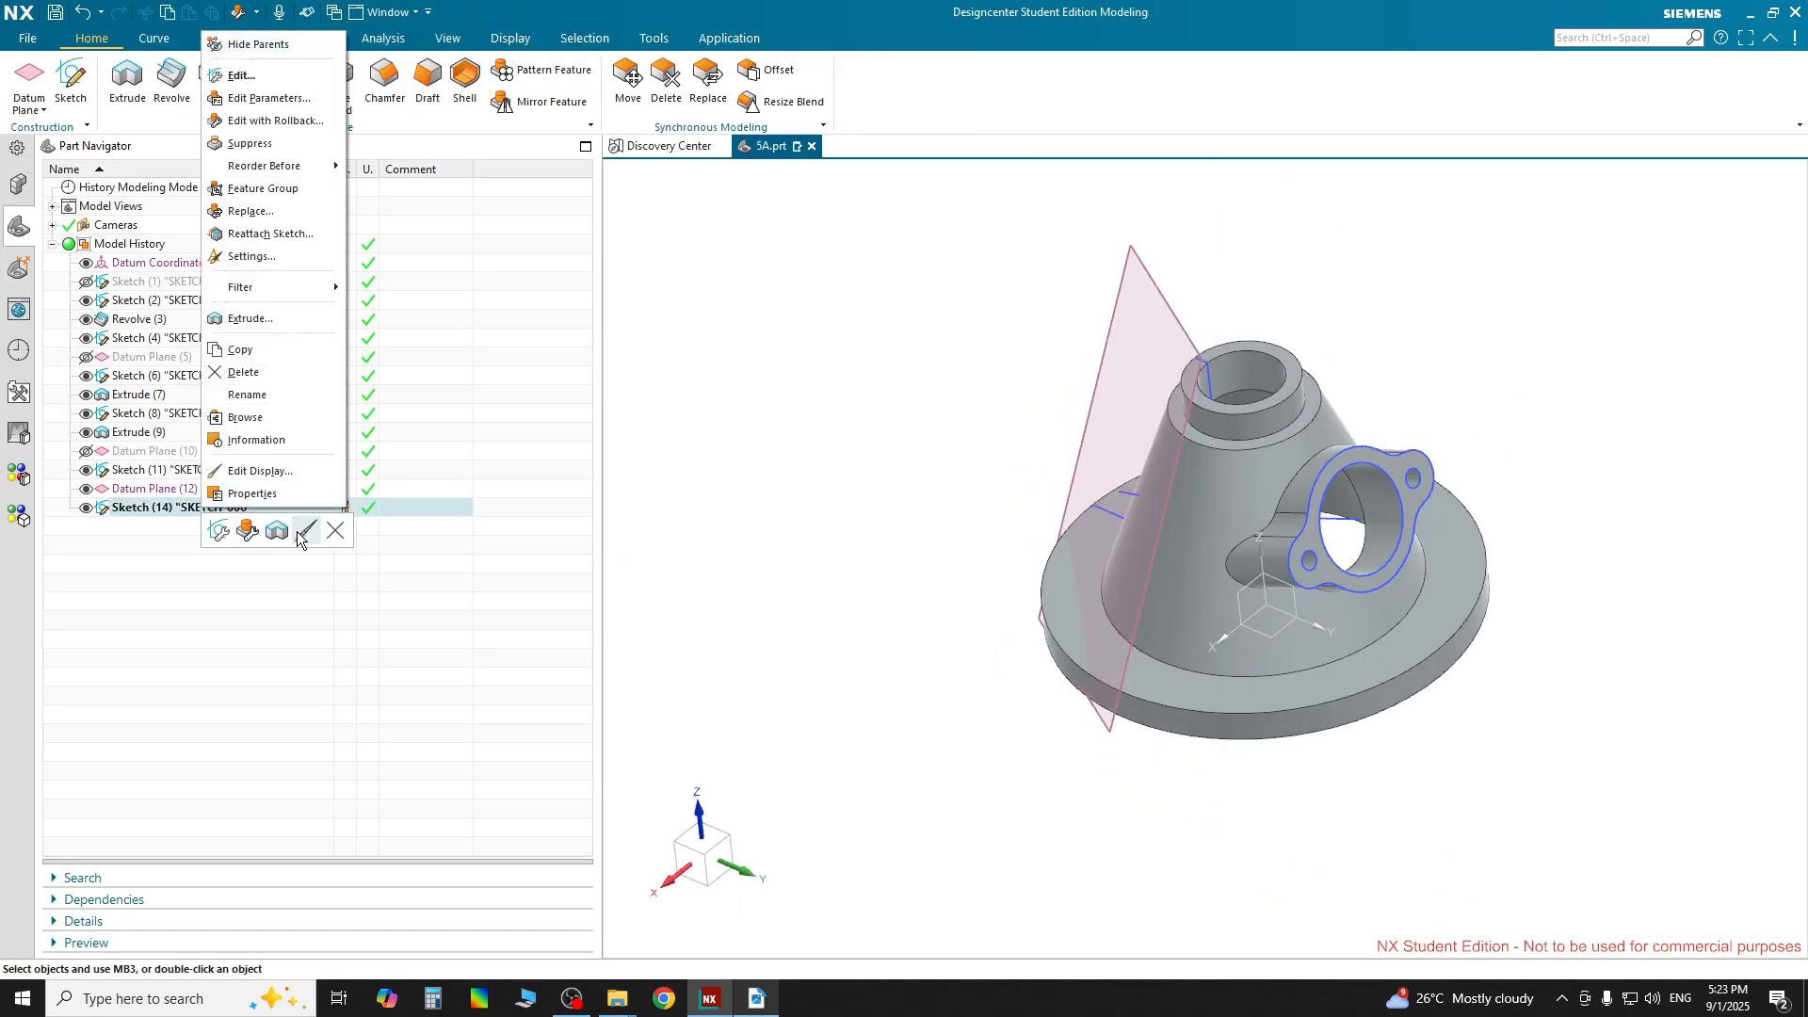
left_click(323, 546)
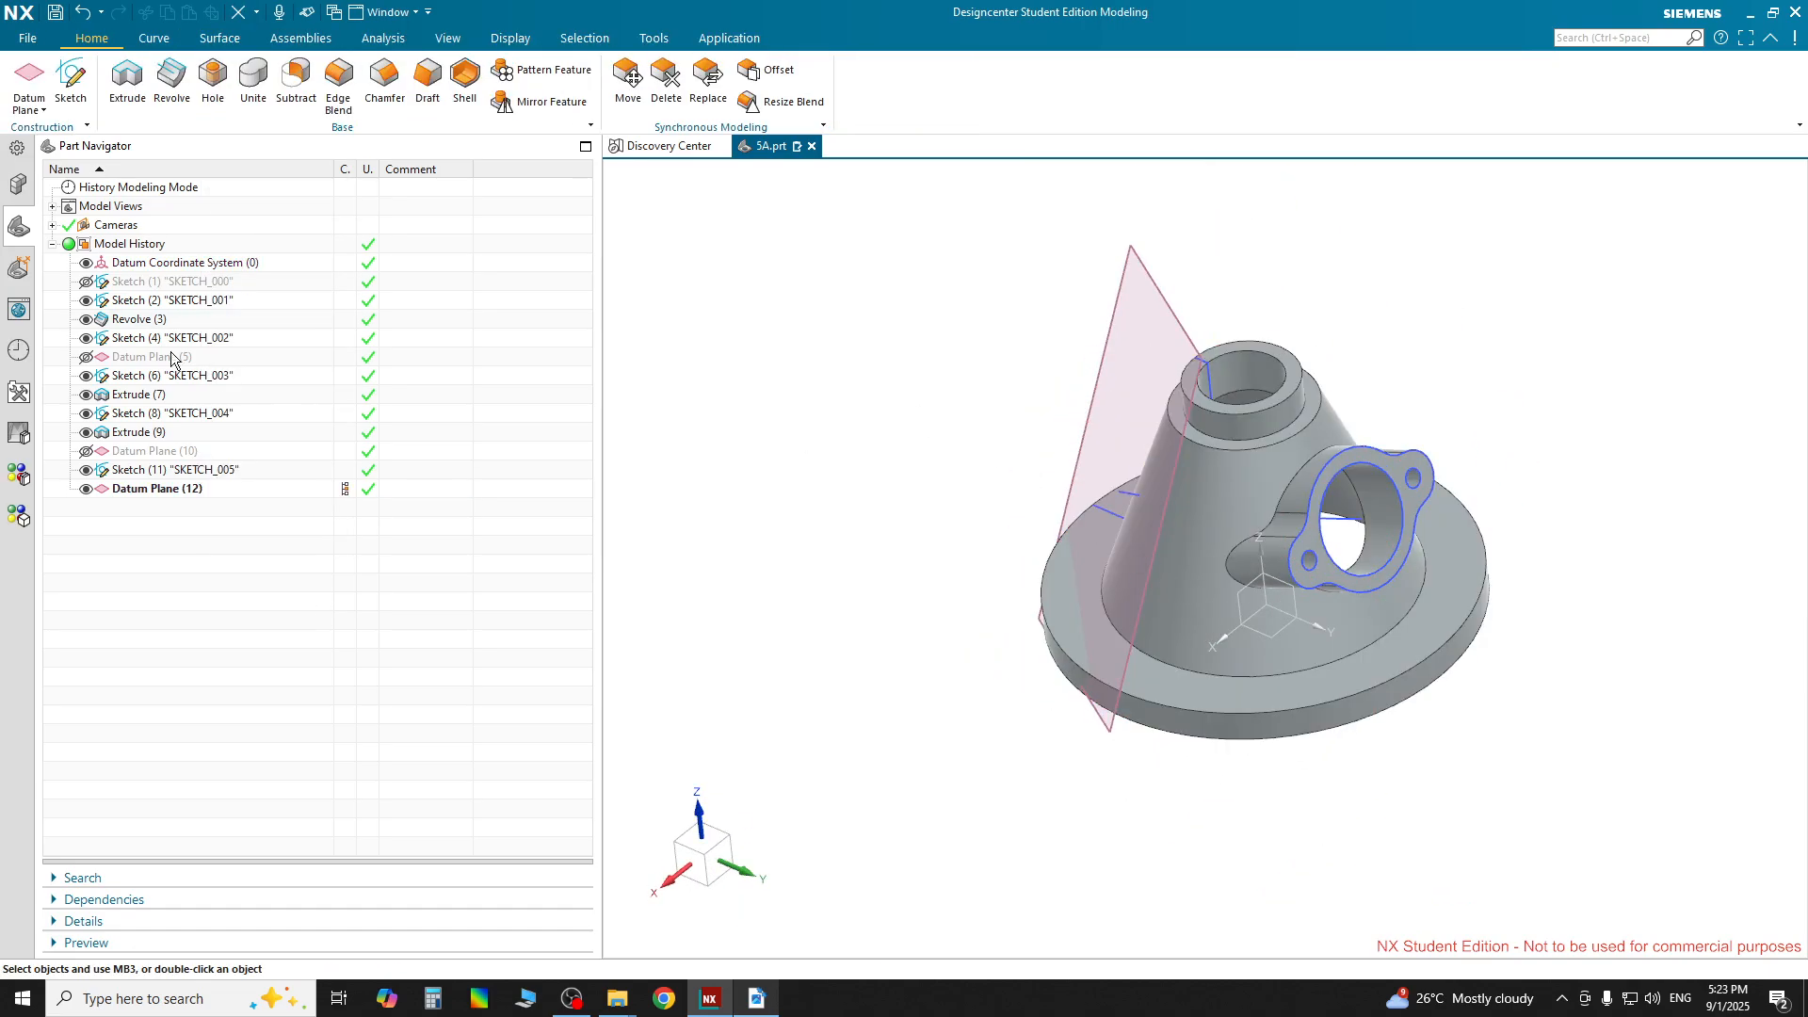
Set up a new sketch on the datum plane at the 10 mm line's end, showing the orientation options and keeping Infer Origin
left_click(76, 78)
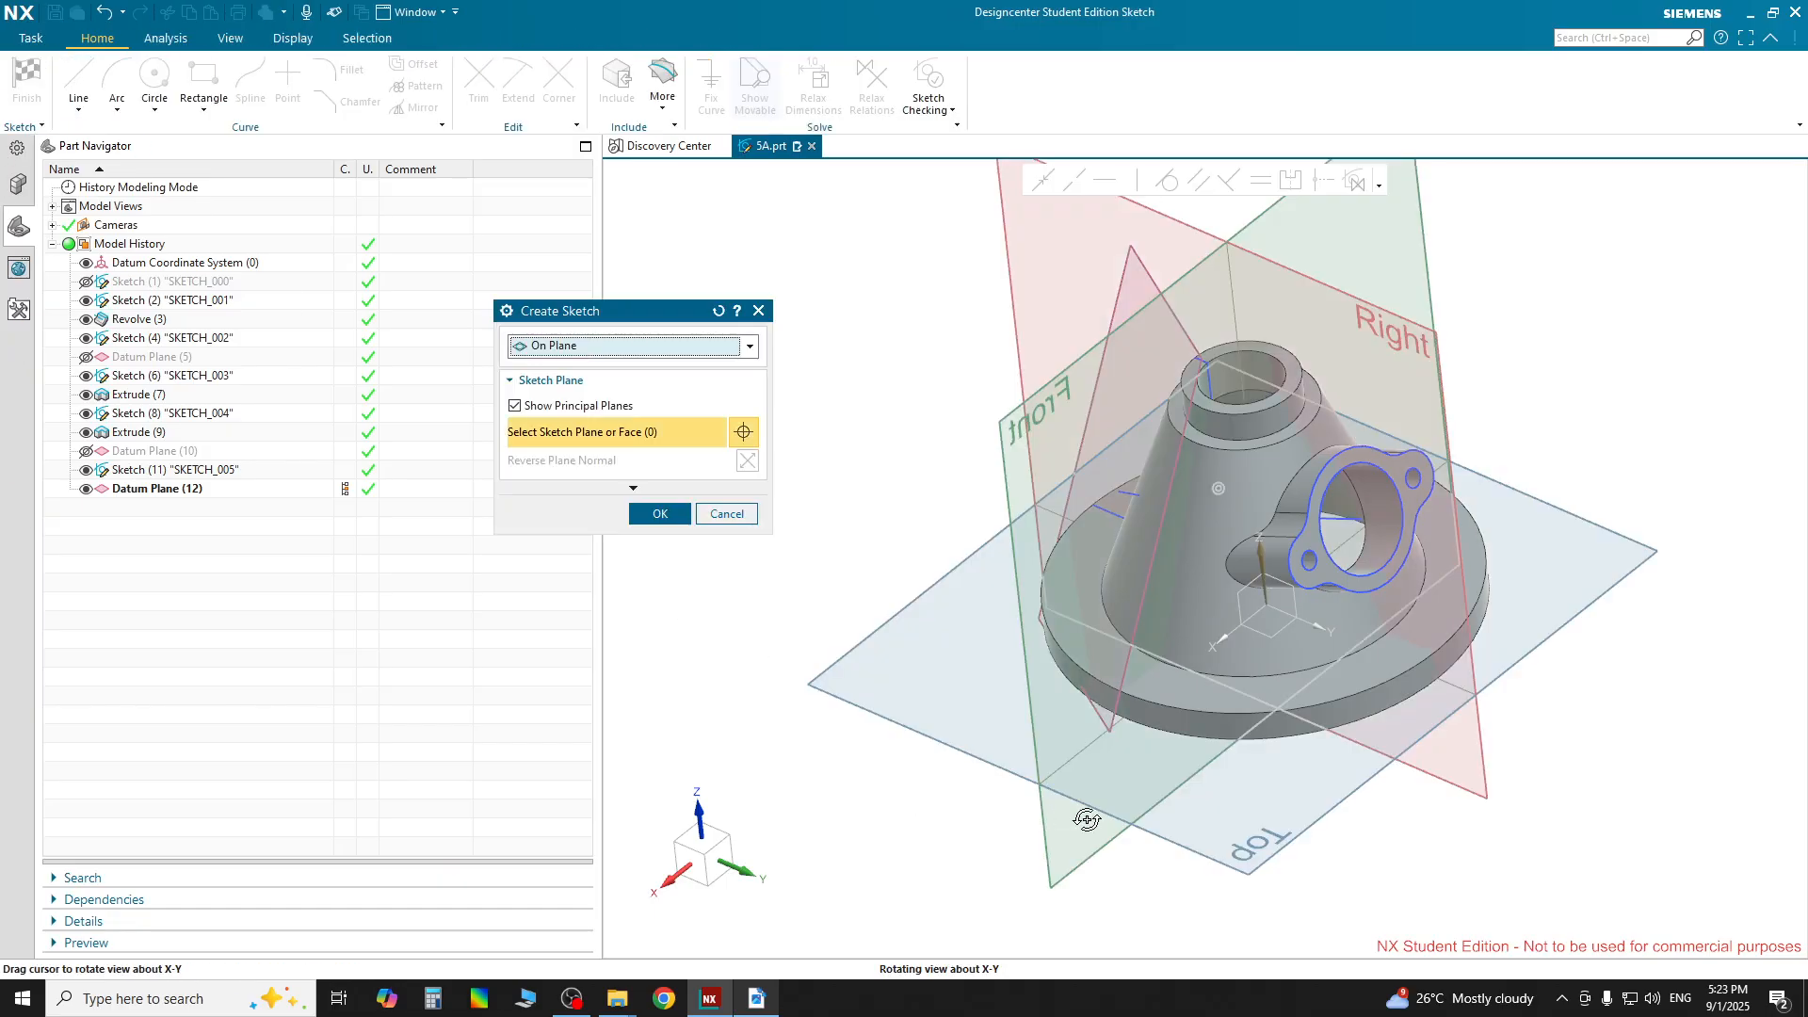
mouse_move(844, 774)
middle_mouse_down()
mouse_move(942, 838)
mouse_move(1033, 860)
mouse_move(976, 861)
mouse_move(944, 901)
mouse_move(692, 867)
mouse_move(1005, 852)
mouse_move(950, 858)
mouse_move(1163, 606)
mouse_move(1154, 646)
middle_mouse_up()
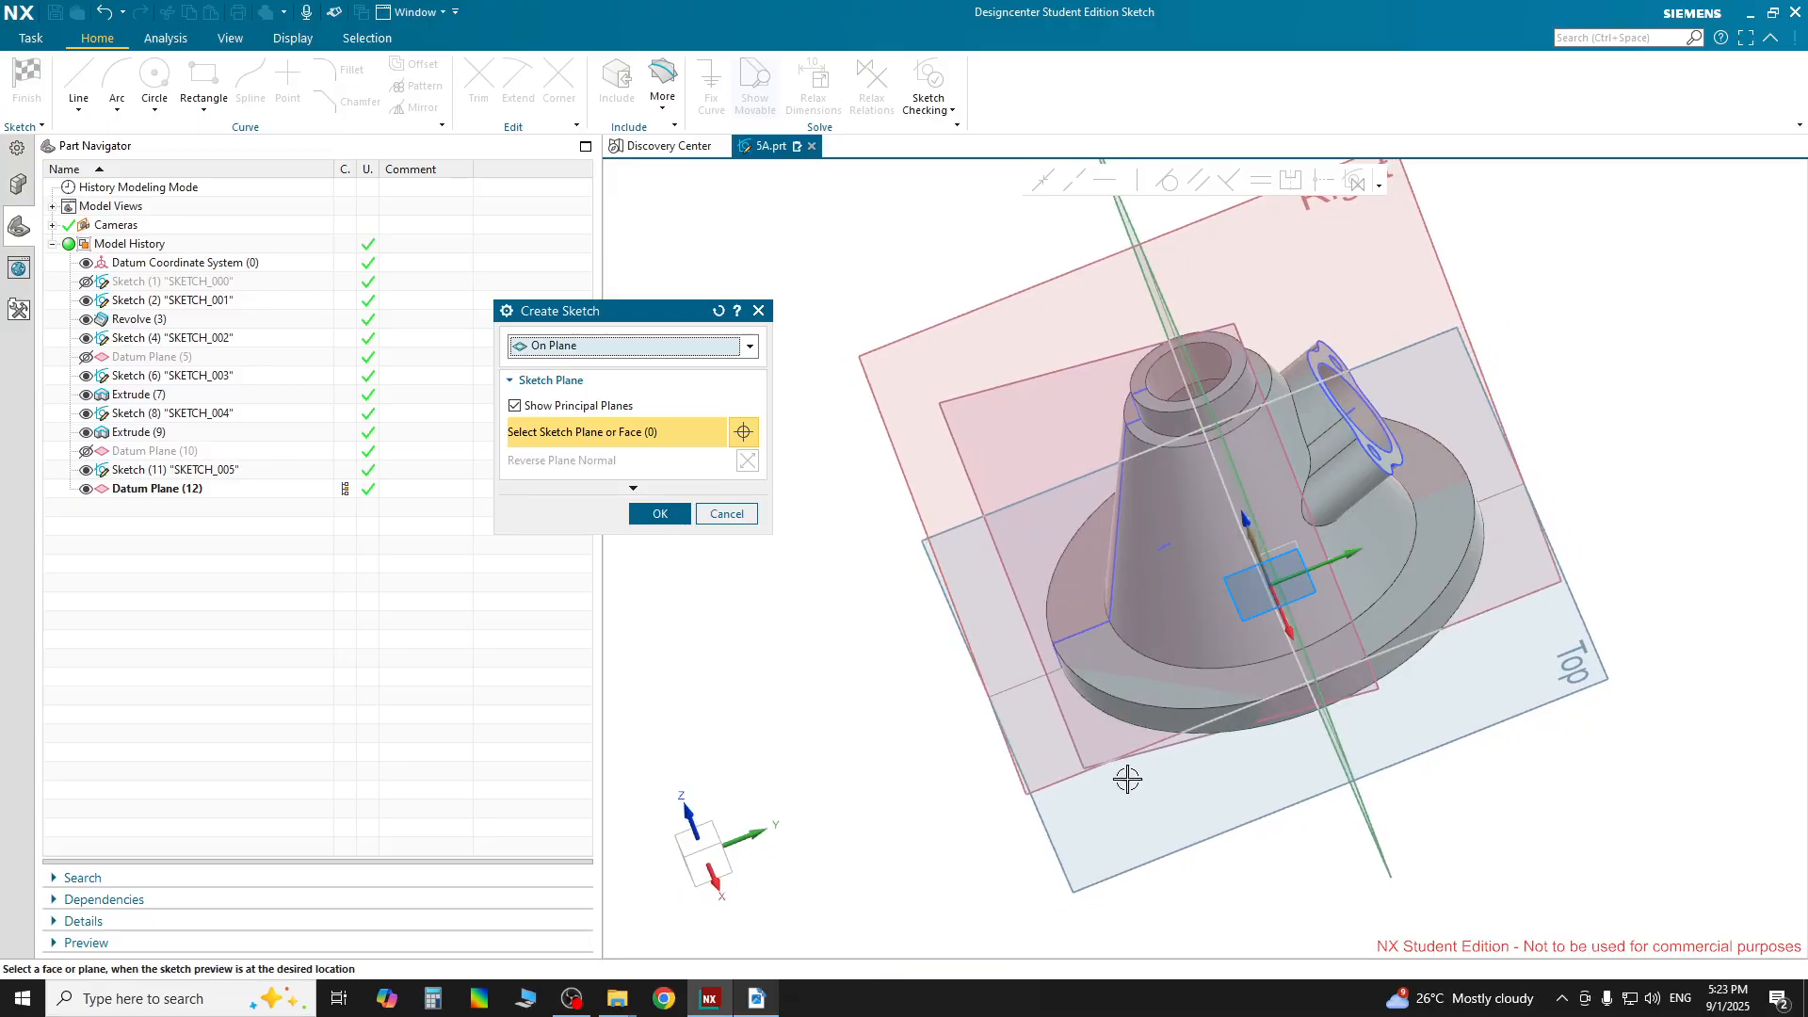
middle_click_drag(924, 787, 1086, 513)
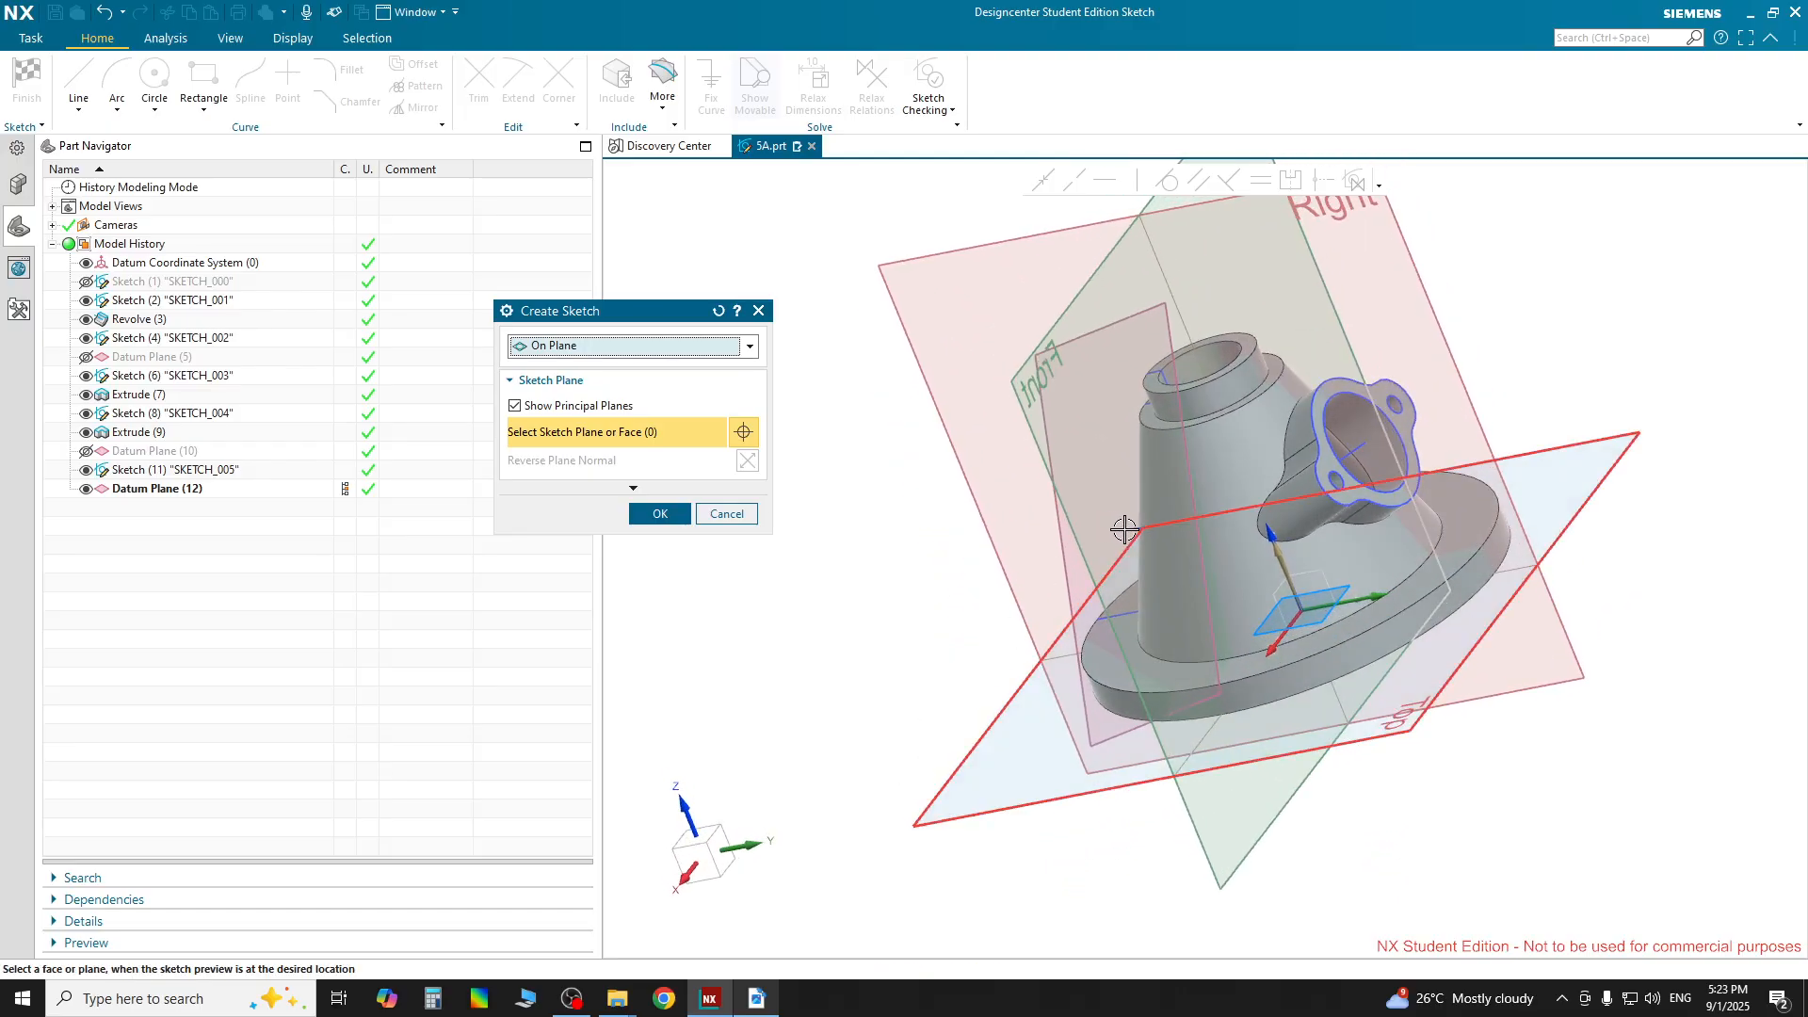
scroll(1125, 528, "up", 5)
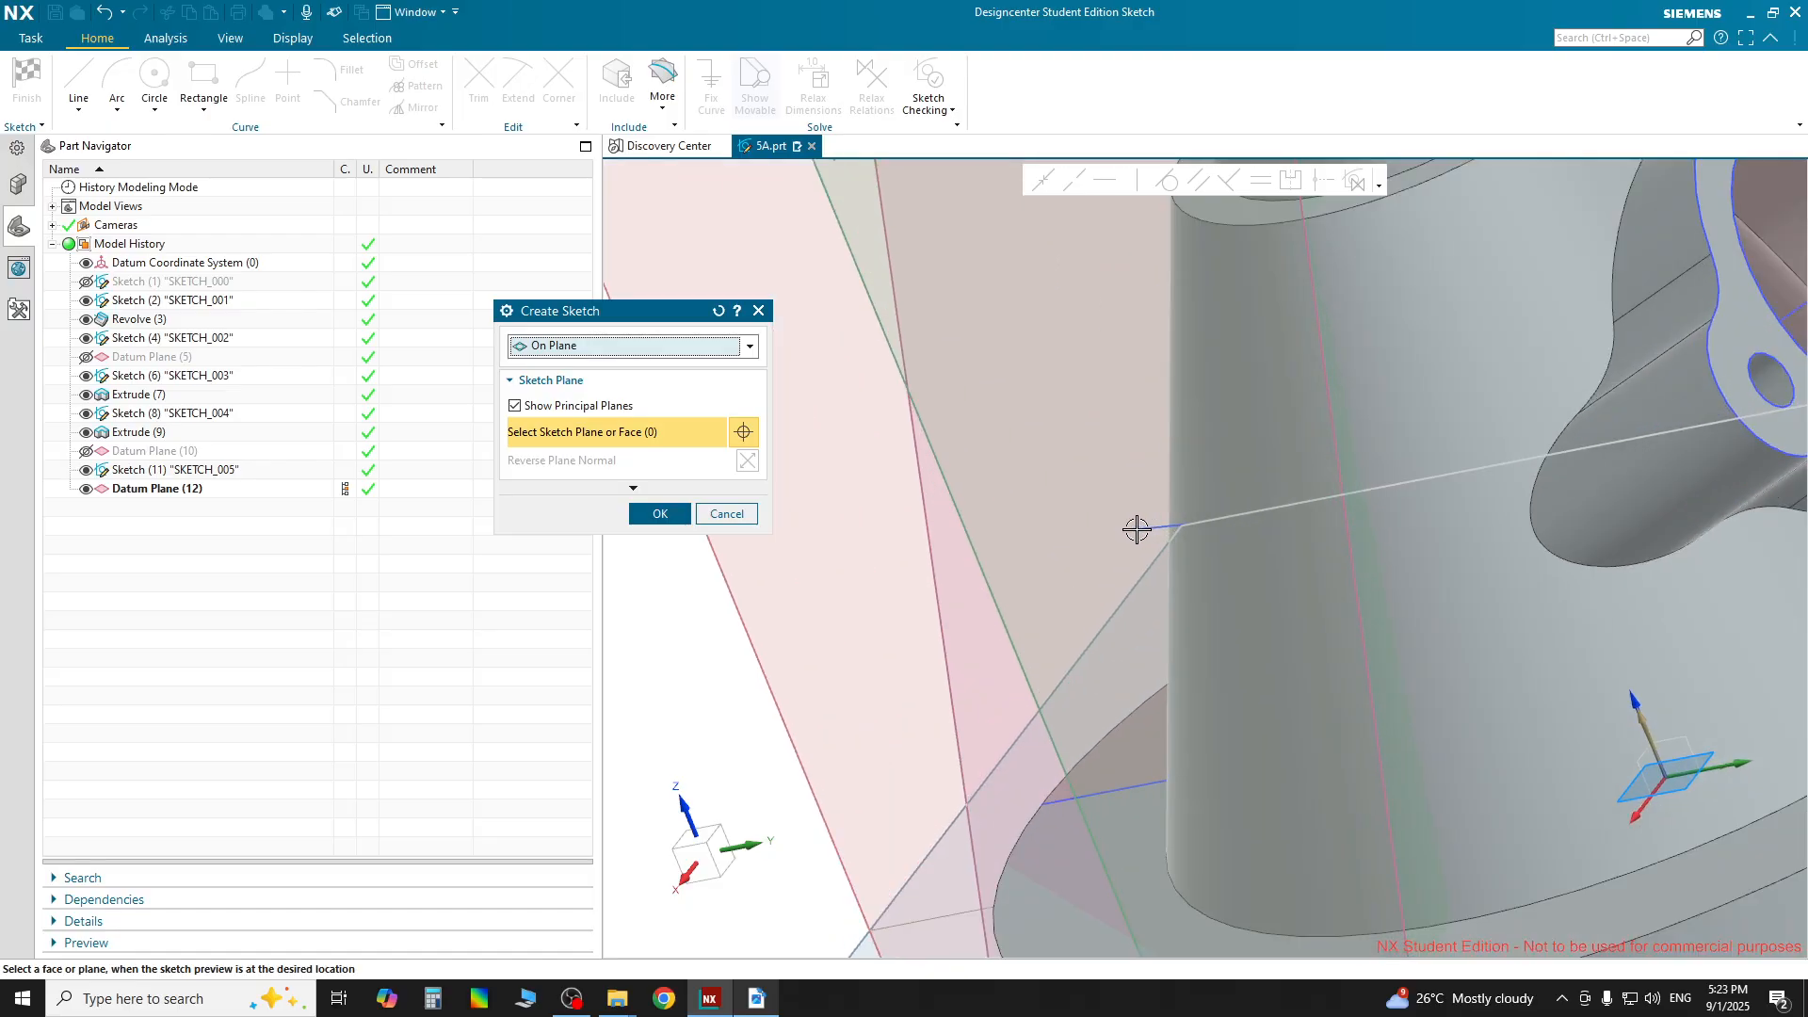
scroll(1132, 529, "down", 5)
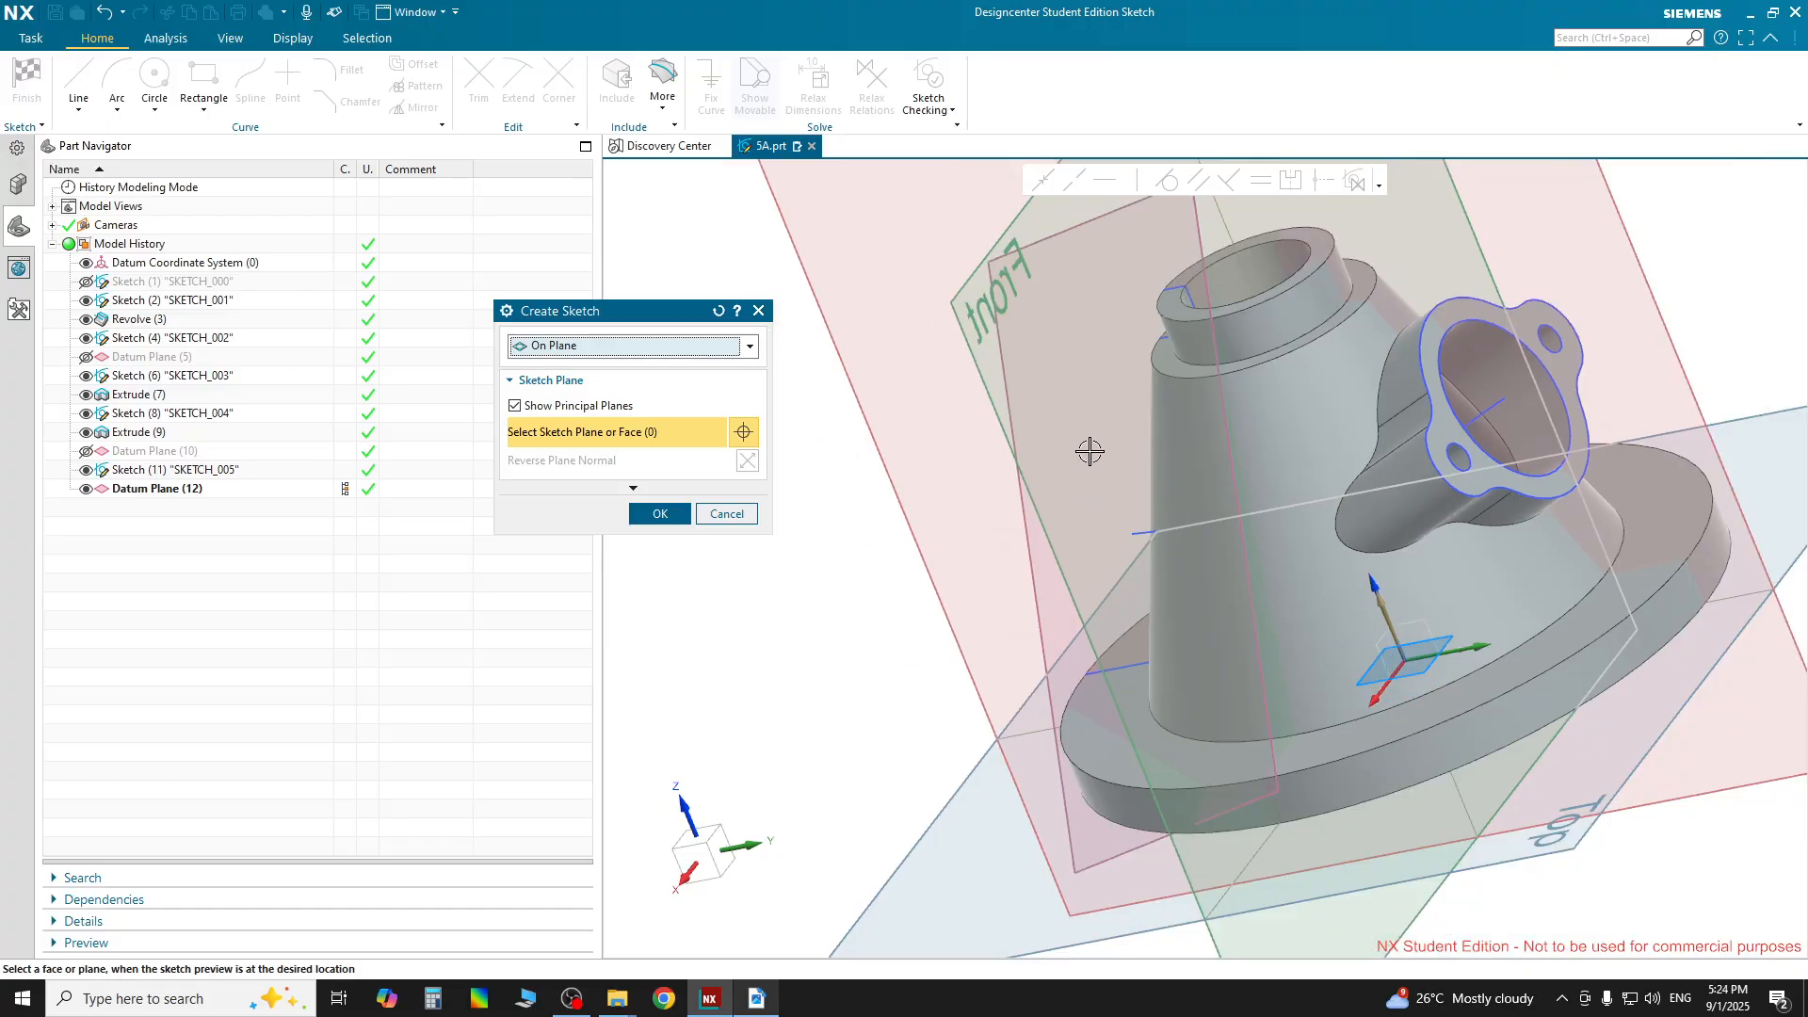
middle_click_drag(936, 582, 886, 323)
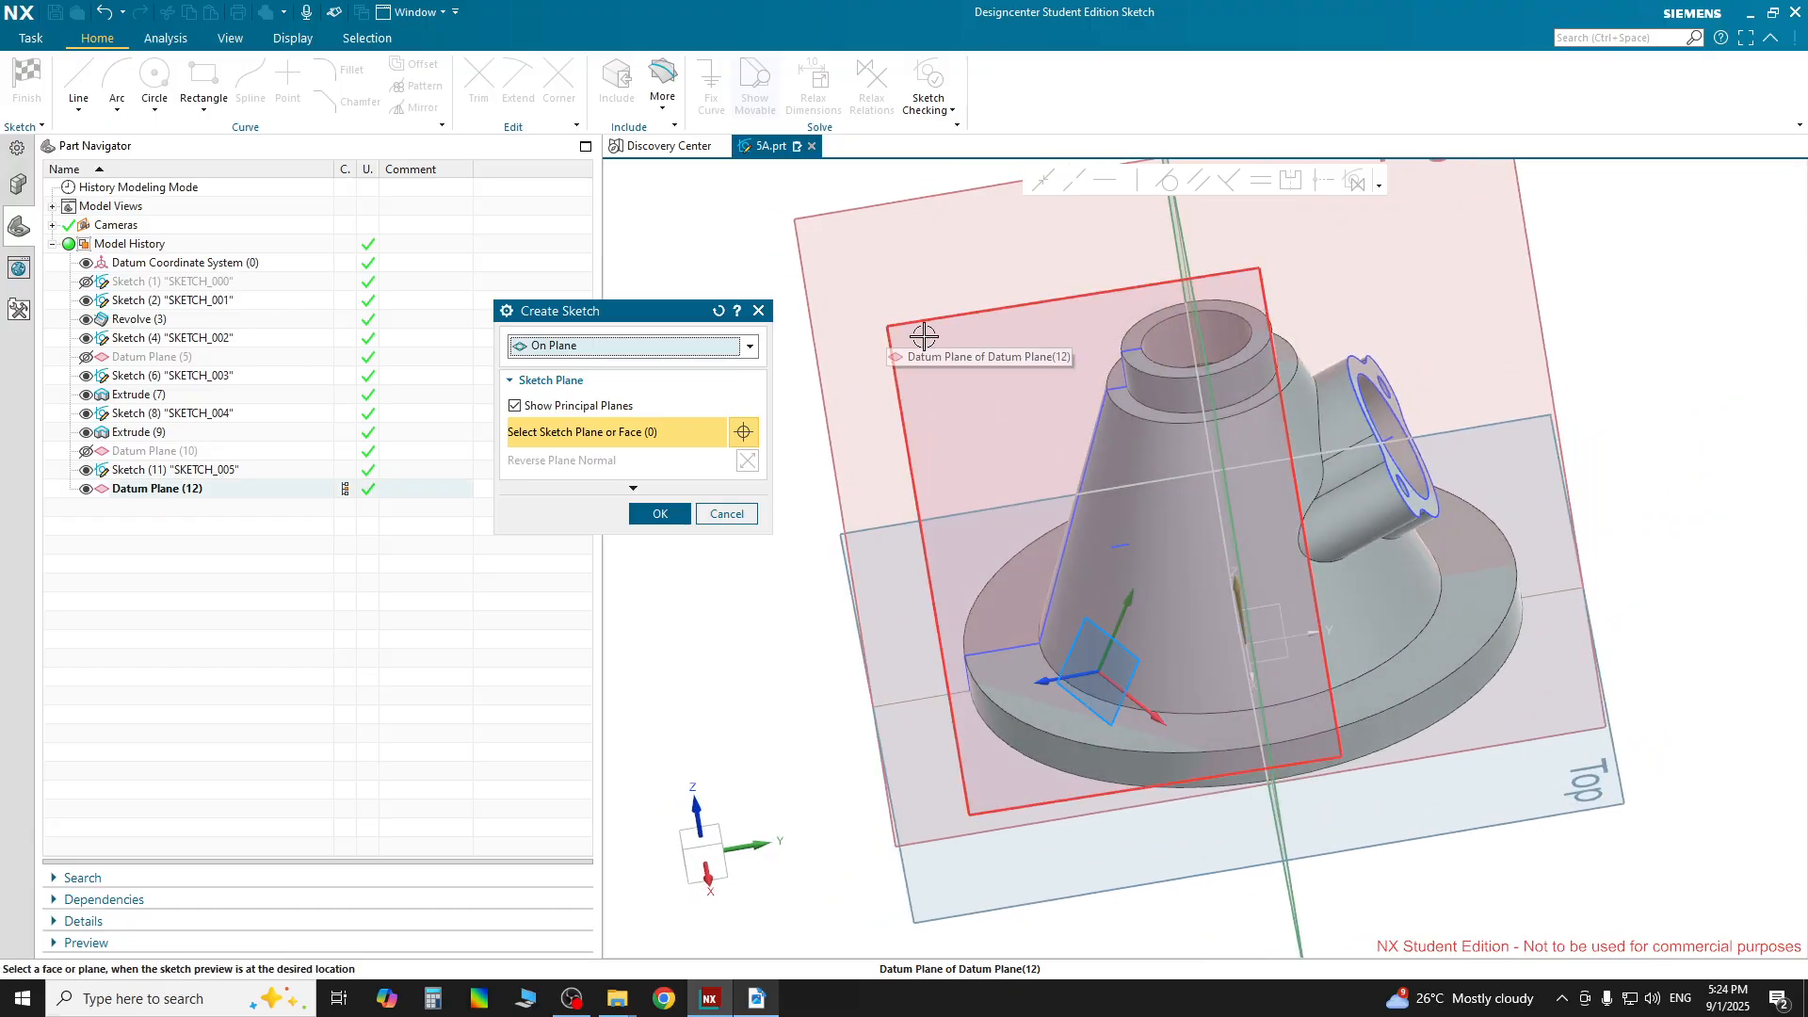
left_click(713, 490)
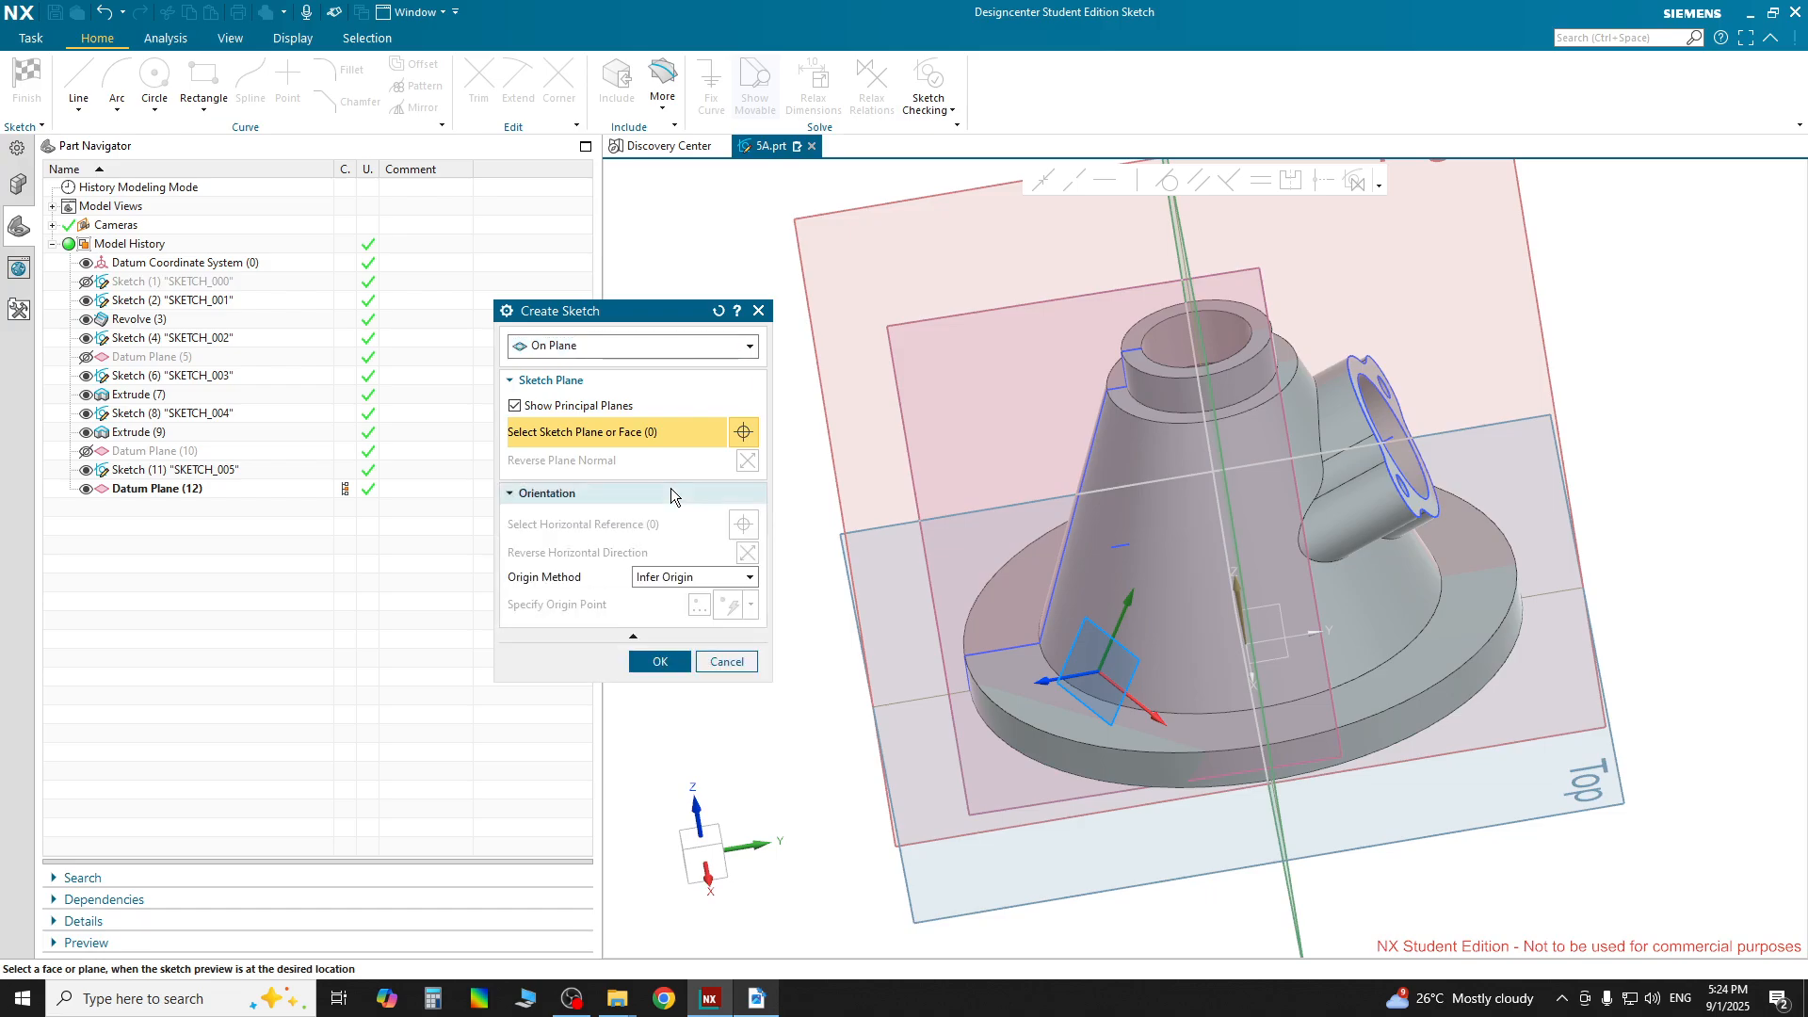
left_click(679, 576)
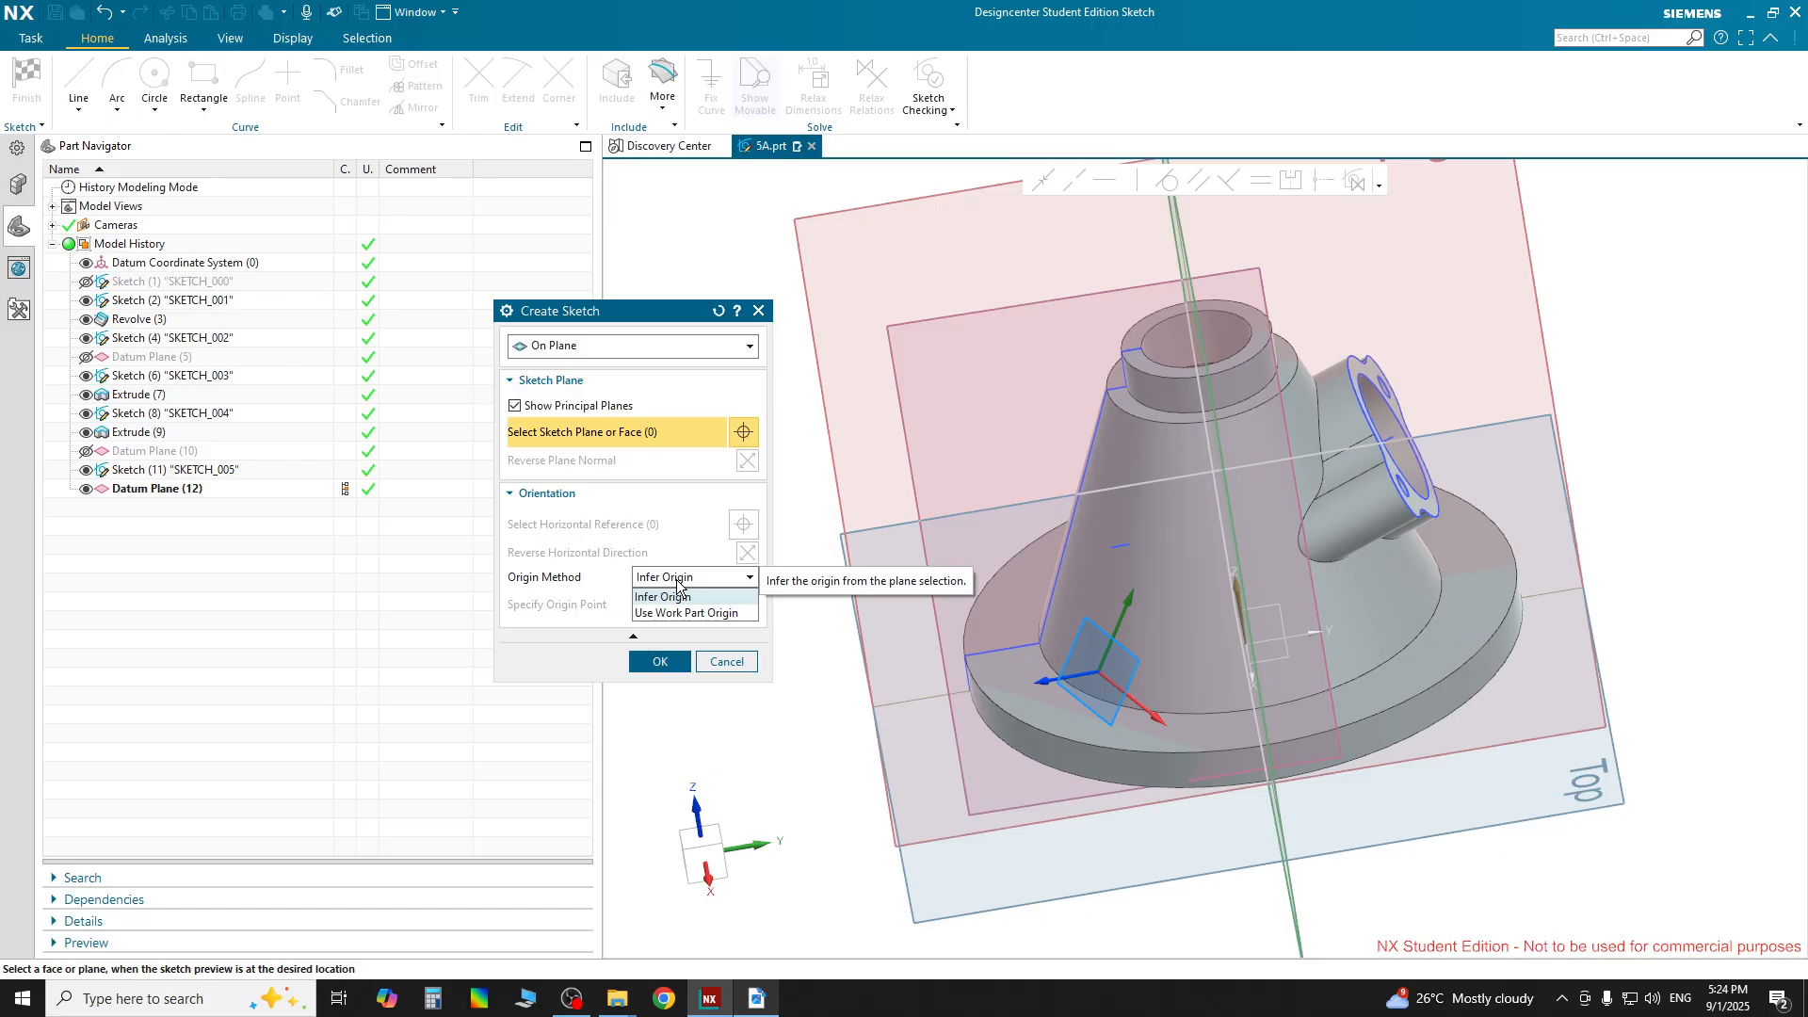
left_click(718, 576)
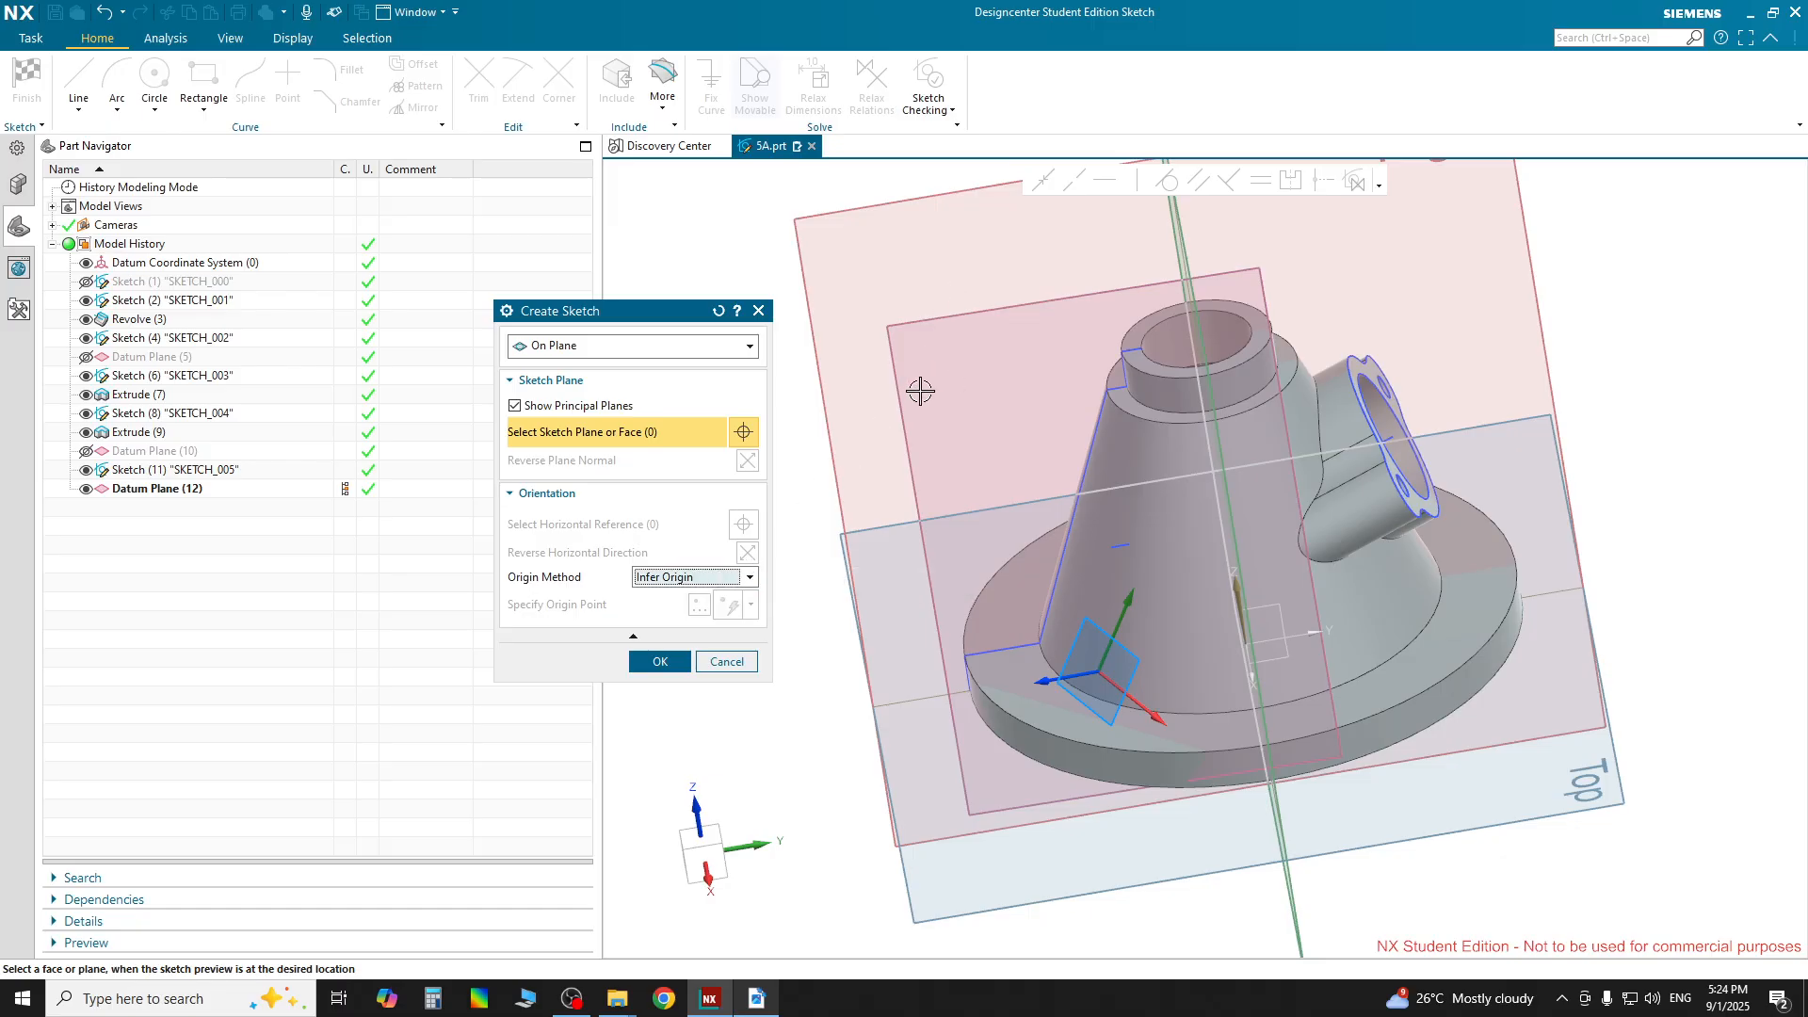
left_click(902, 325)
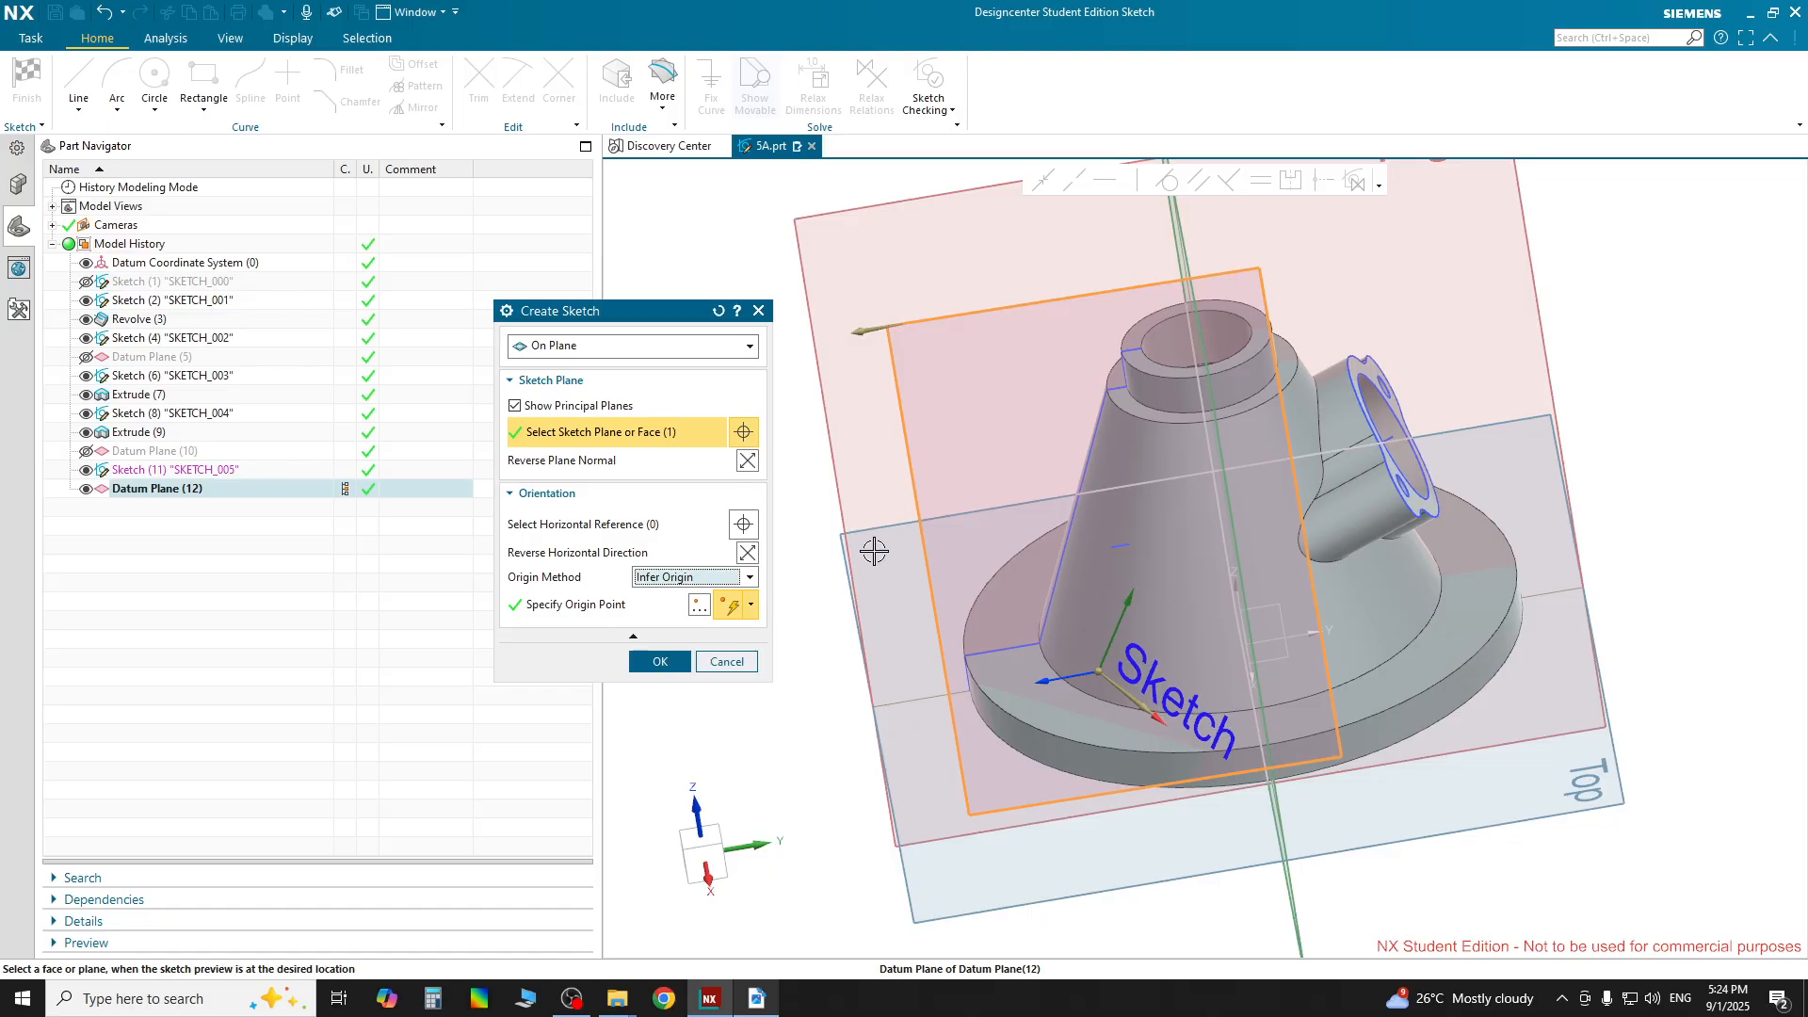
middle_click_drag(1427, 840, 1322, 736)
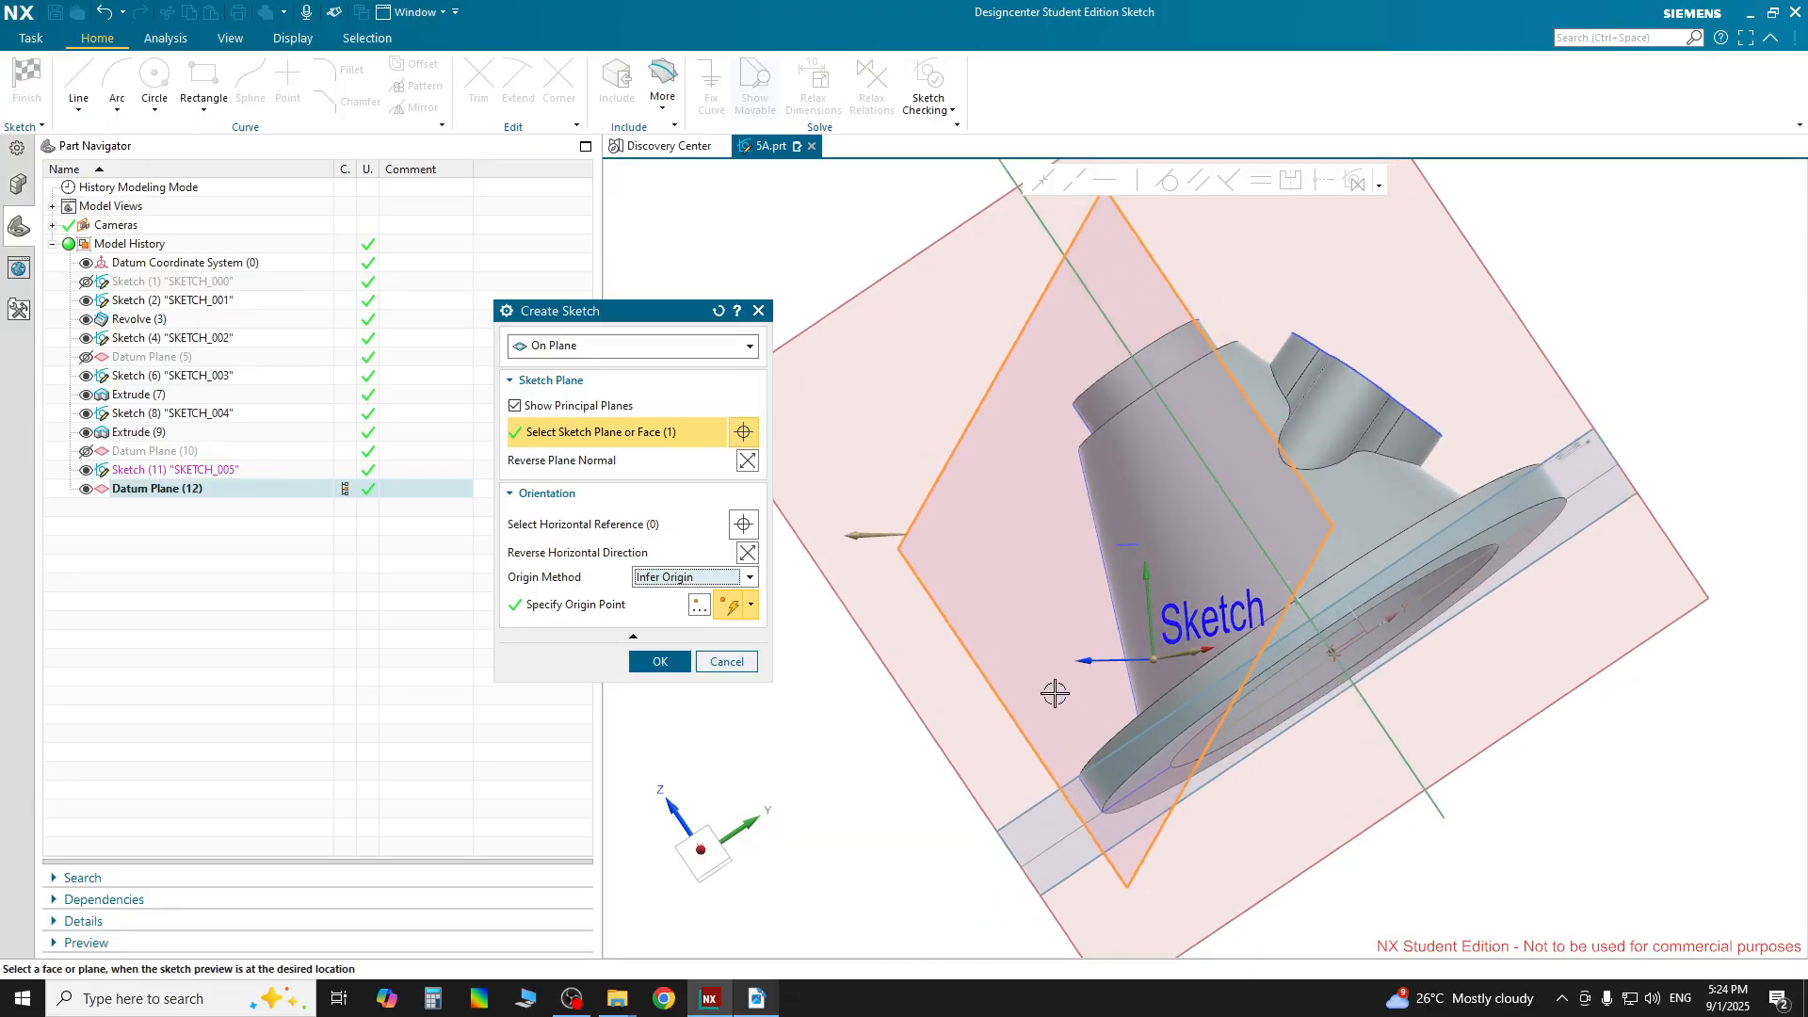
mouse_move(886, 708)
middle_mouse_down()
mouse_move(920, 726)
mouse_move(888, 726)
mouse_move(908, 732)
mouse_move(894, 709)
middle_mouse_up()
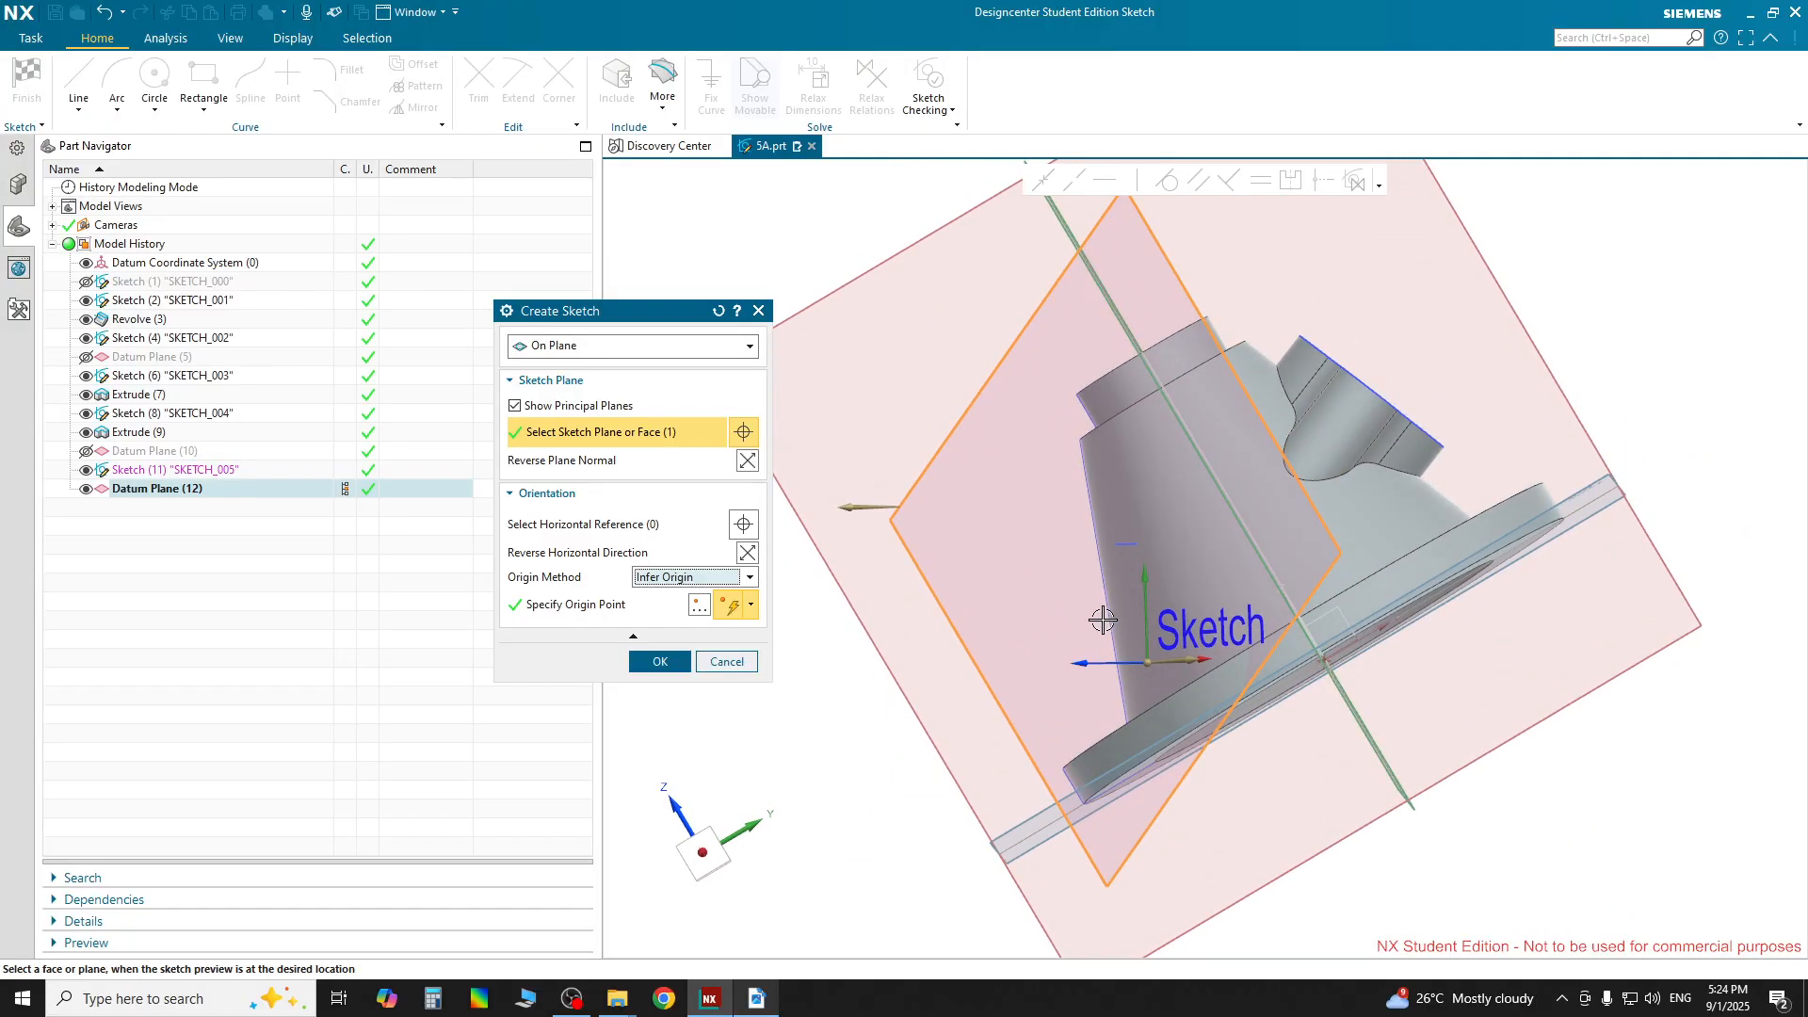
Create a sketch on the inclined Datum Plane (12), with its origin at the endpoint of the SKETCH_005 axis line
middle_click_drag(1039, 588, 1158, 659)
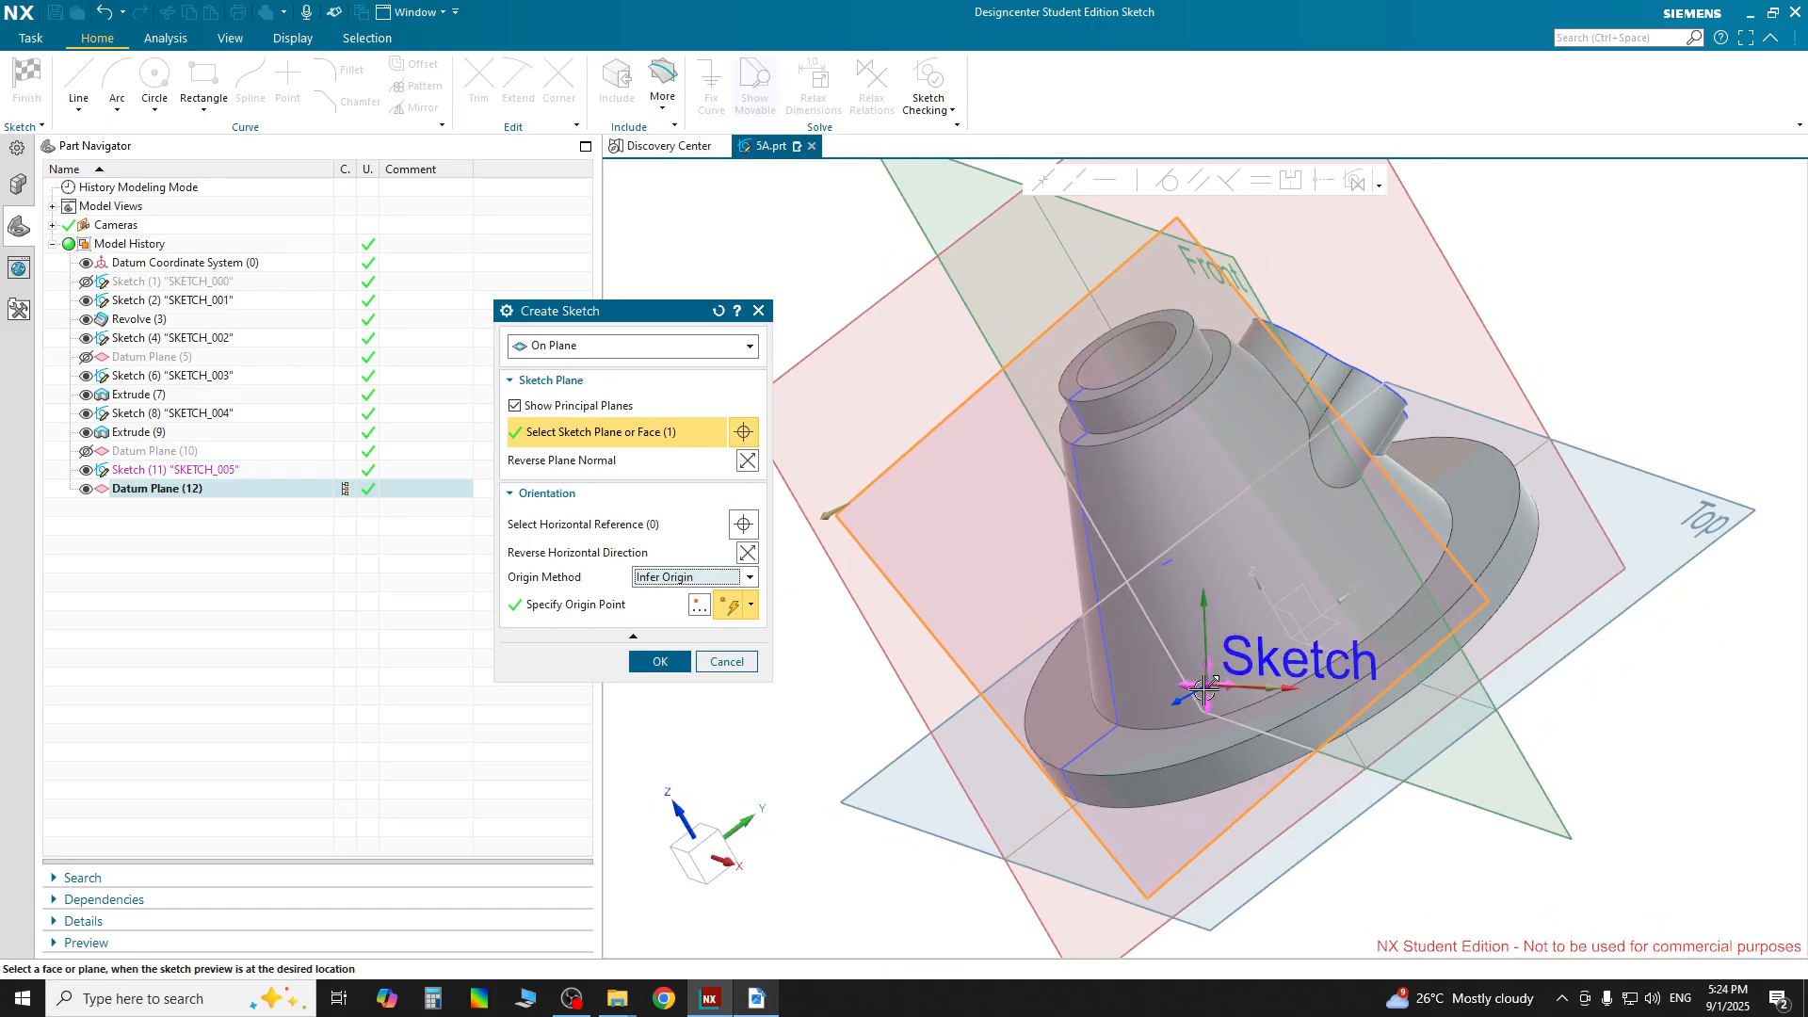
left_click_drag(1209, 688, 1195, 678)
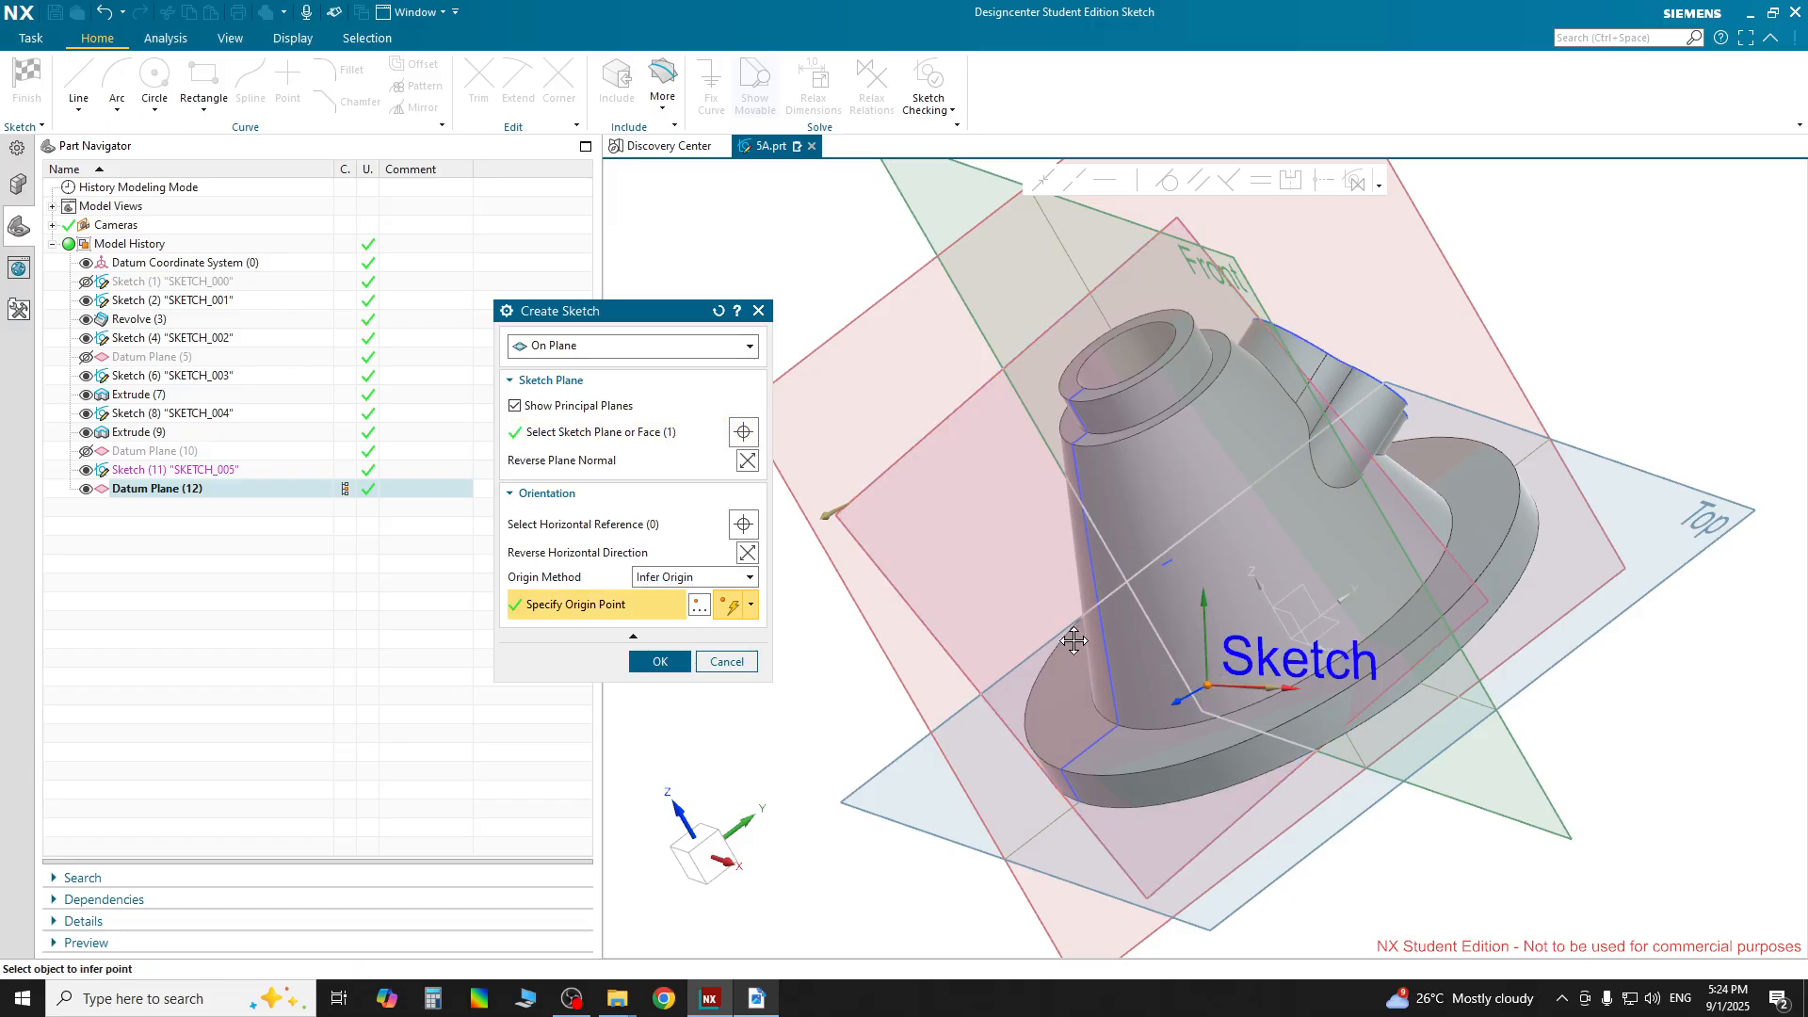
mouse_move(1073, 640)
left_mouse_down()
mouse_move(1073, 589)
mouse_move(1171, 571)
left_mouse_up()
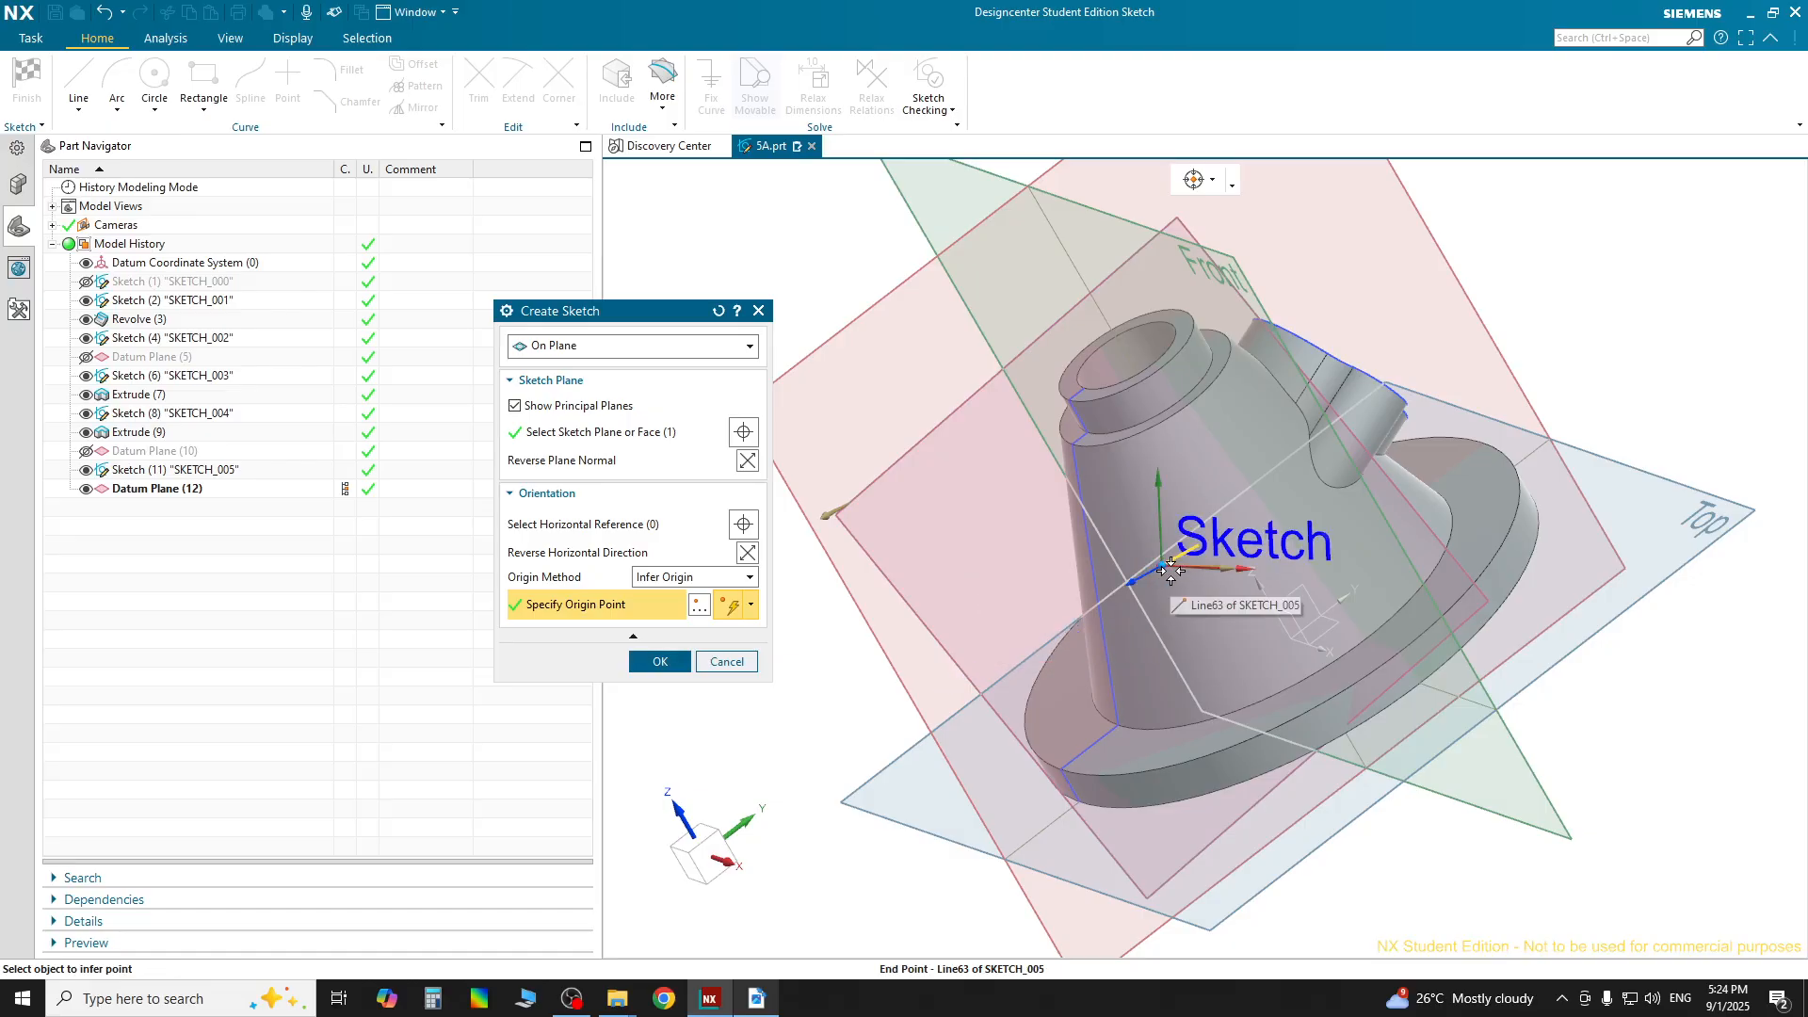
left_click_drag(1171, 571, 1171, 571)
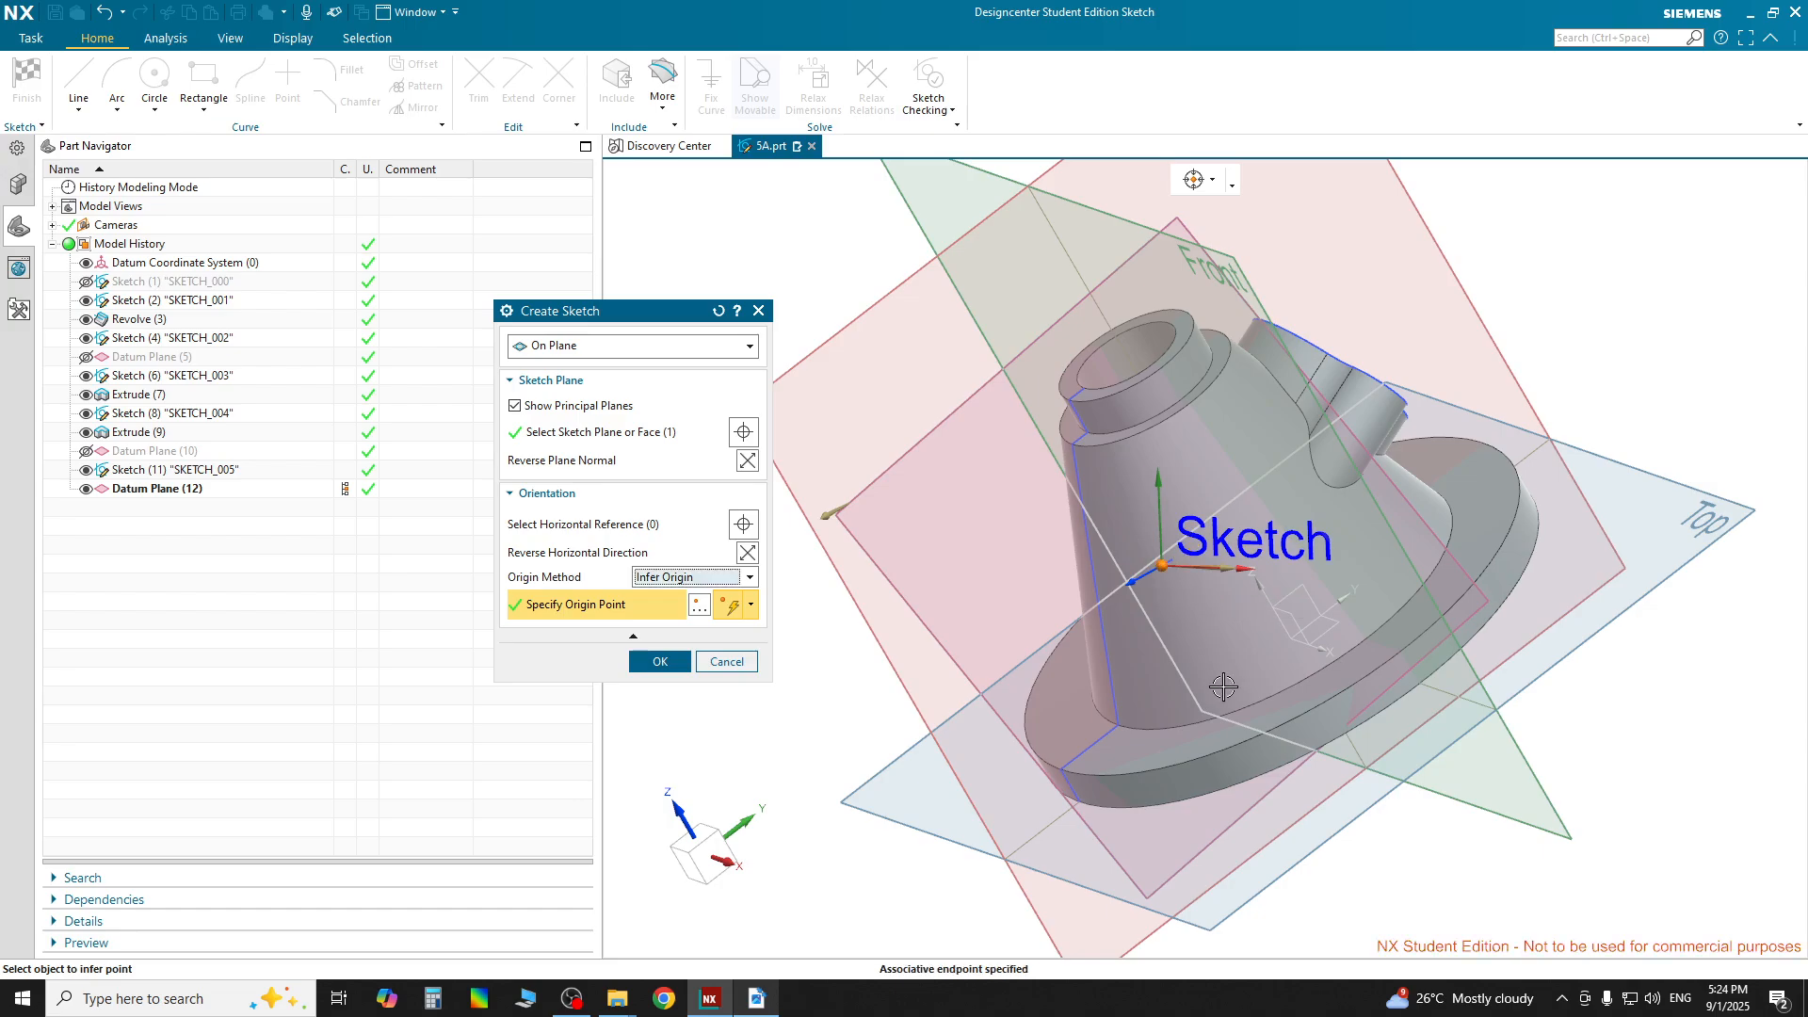
middle_click_drag(1464, 871, 694, 728)
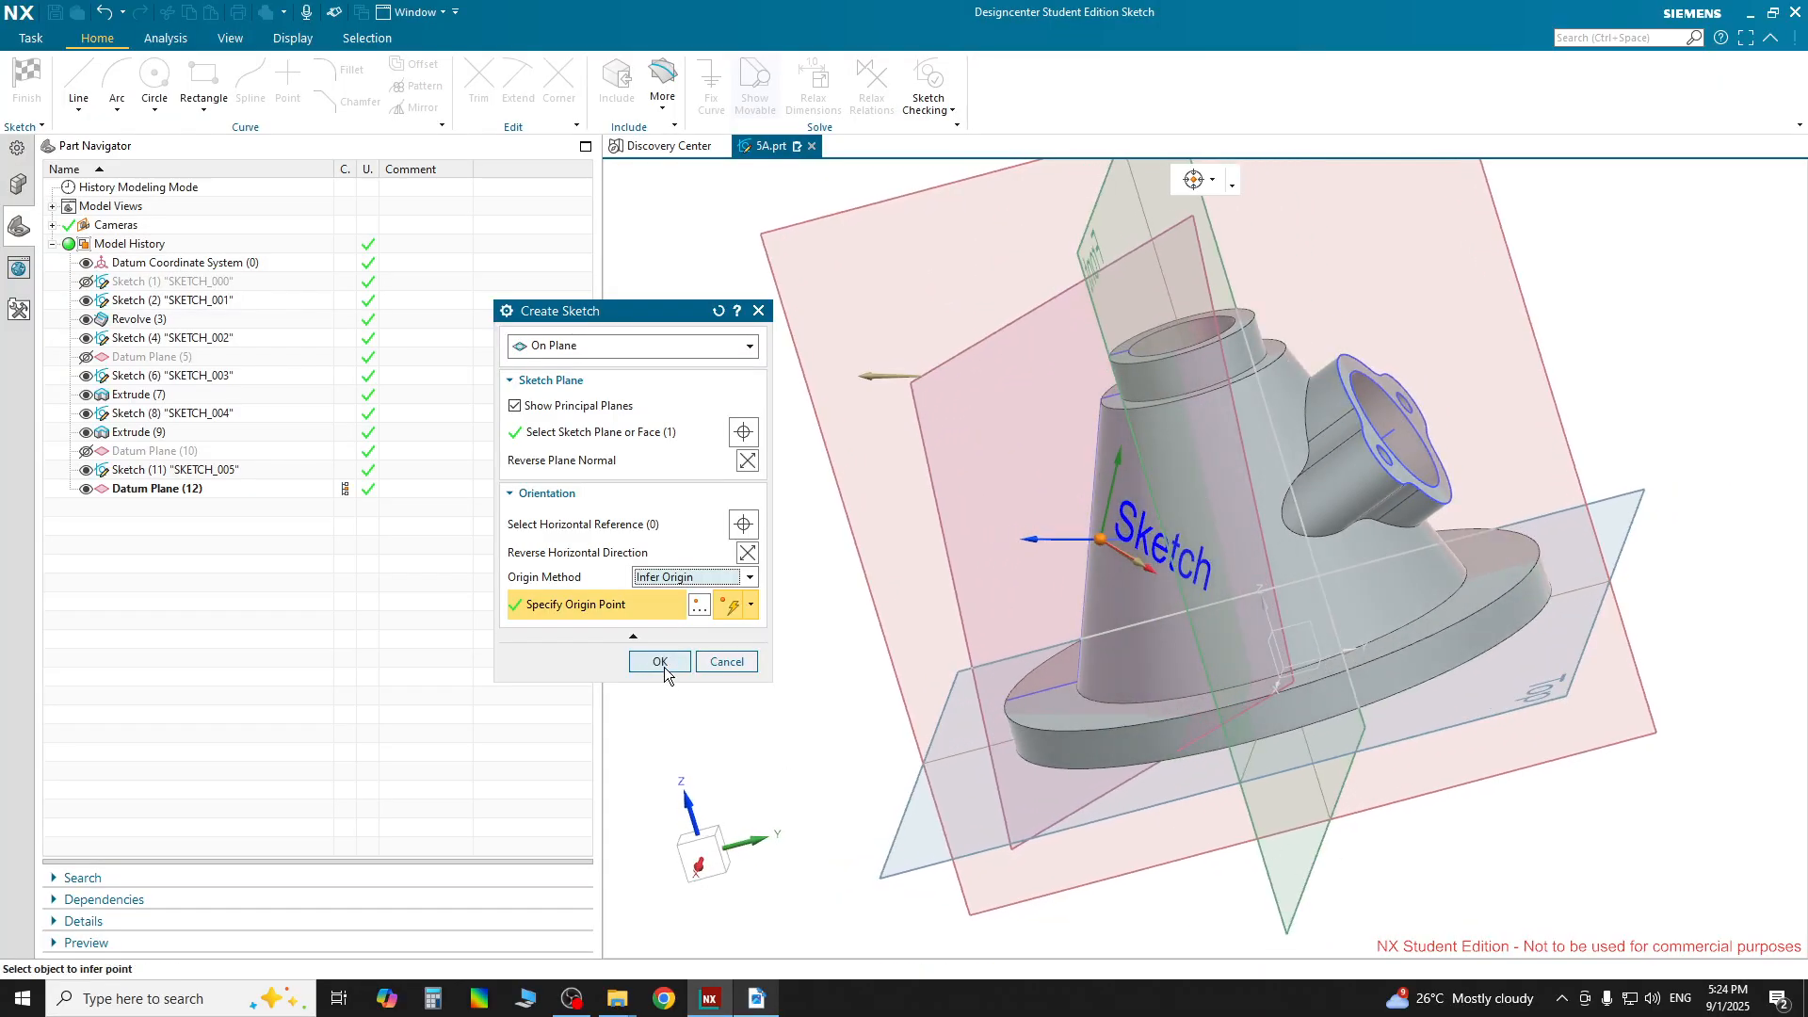
left_click(660, 662)
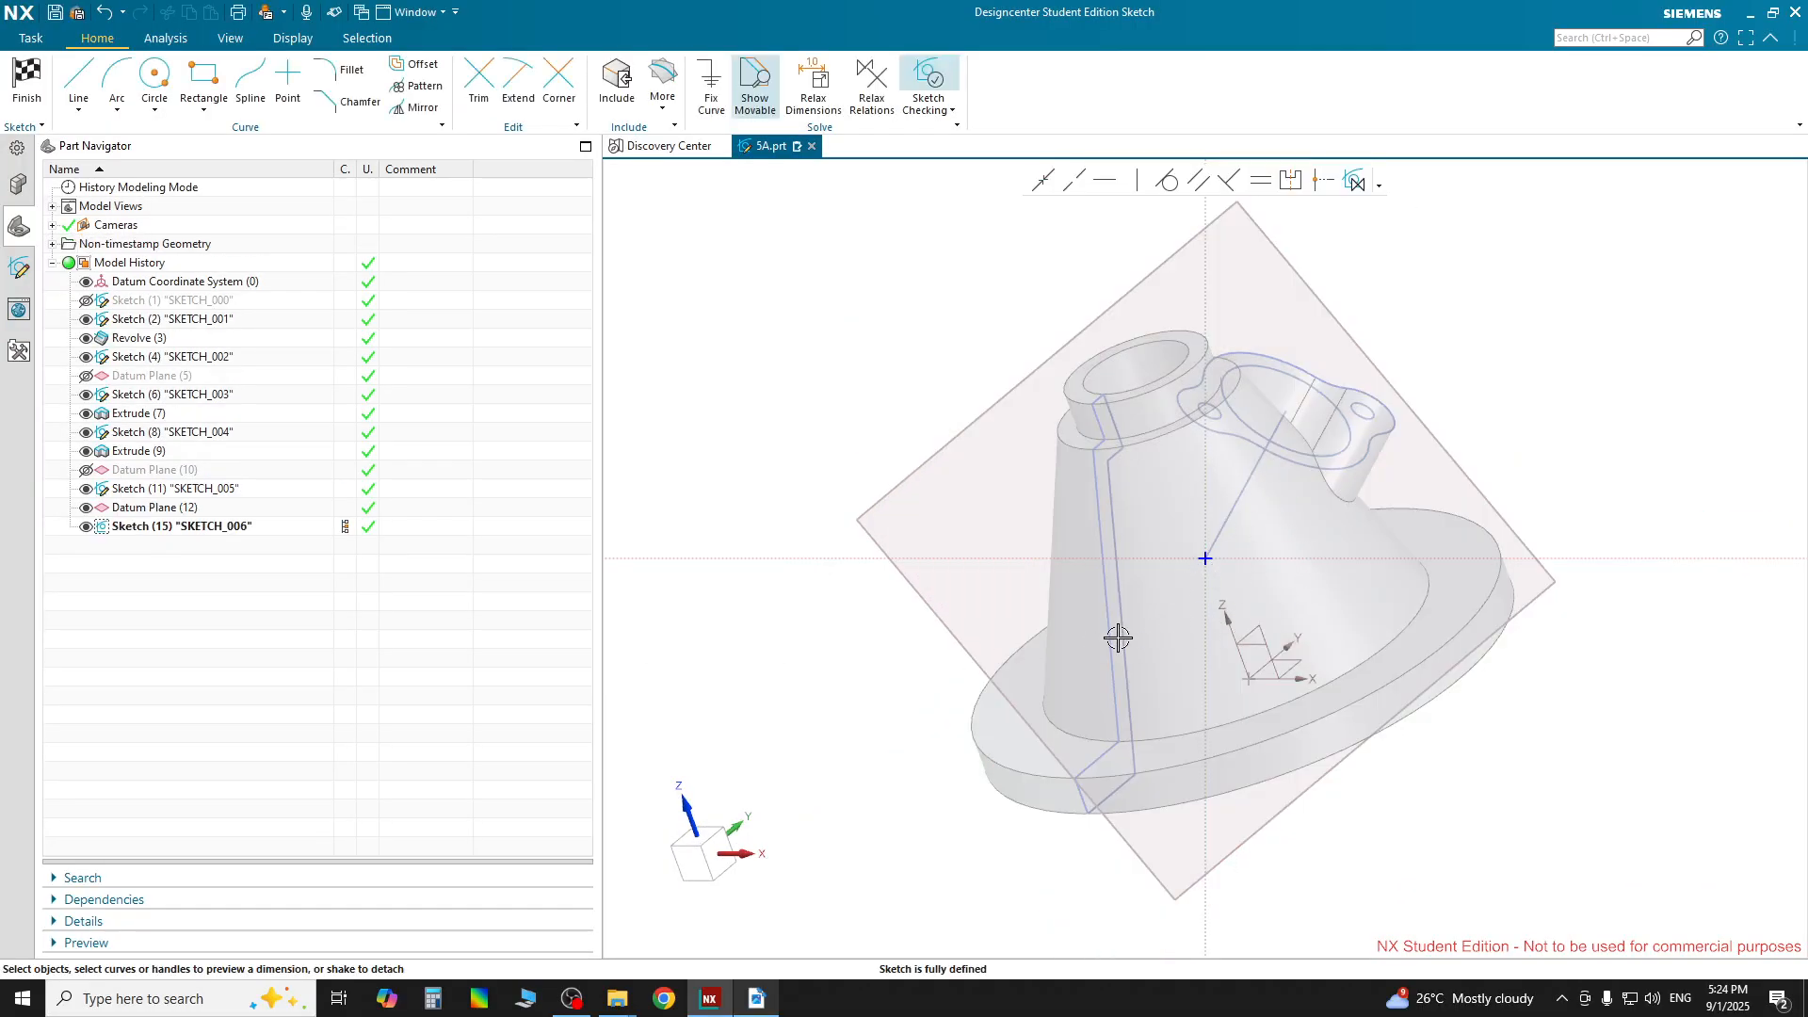
Consult the PDF exercise drawing for the boss dimensions, and draw concentric circles of 20 mm and 12 mm diameter at the sketch origin
mouse_move(1603, 679)
middle_mouse_down()
mouse_move(1428, 758)
mouse_move(1493, 804)
middle_mouse_up()
mouse_move(916, 532)
middle_mouse_down()
mouse_move(960, 537)
mouse_move(976, 585)
mouse_move(952, 630)
mouse_move(909, 643)
mouse_move(936, 545)
mouse_move(1037, 500)
mouse_move(981, 534)
mouse_move(977, 508)
mouse_move(936, 508)
mouse_move(970, 523)
middle_mouse_up()
left_click(770, 991)
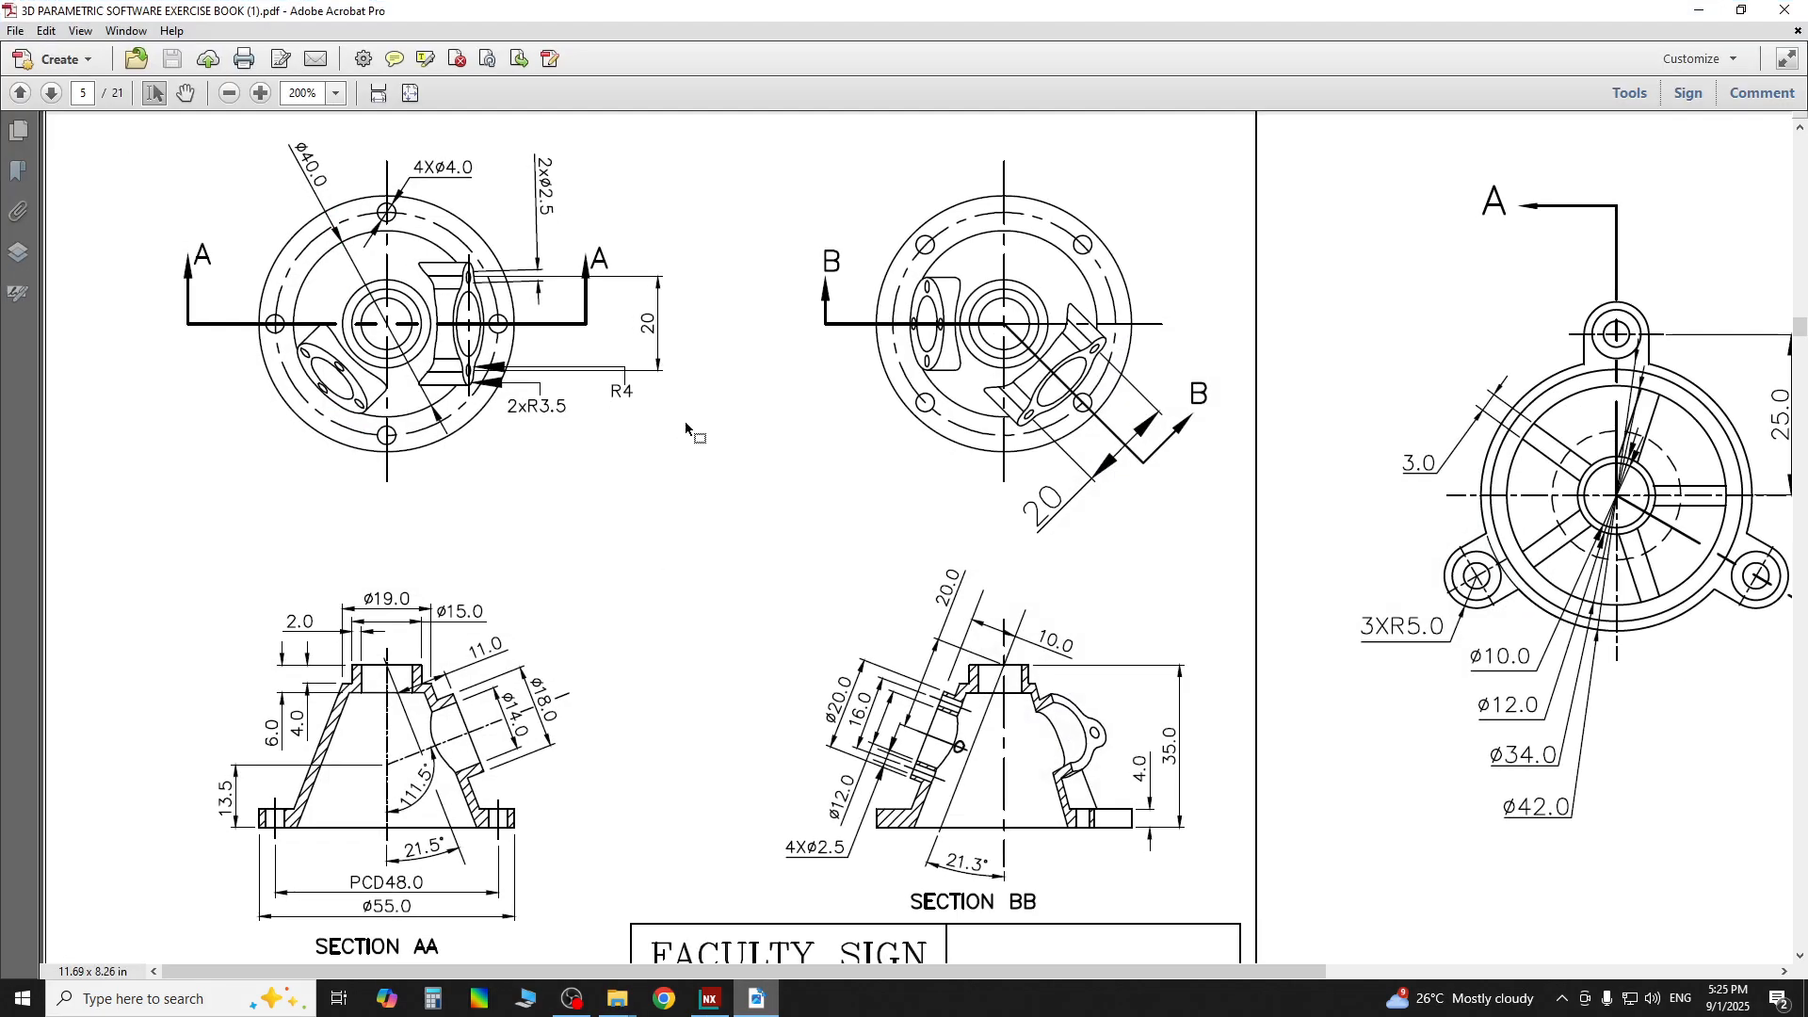
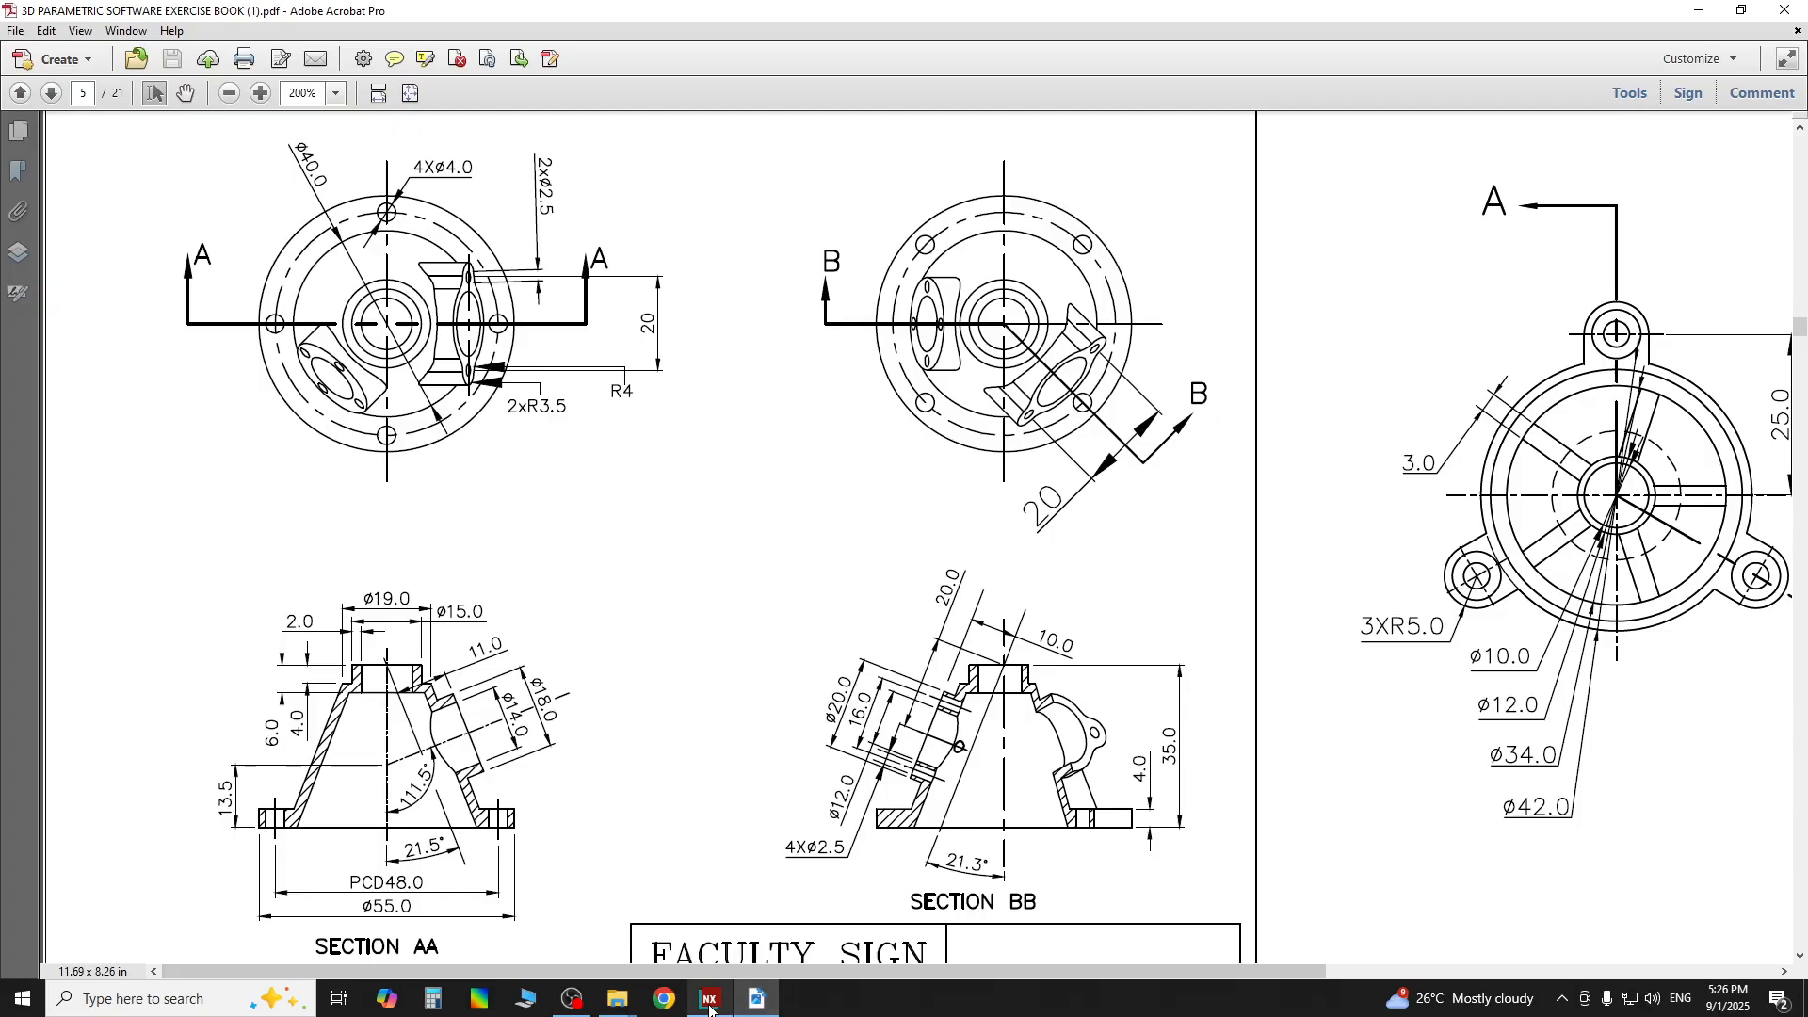
left_click(710, 998)
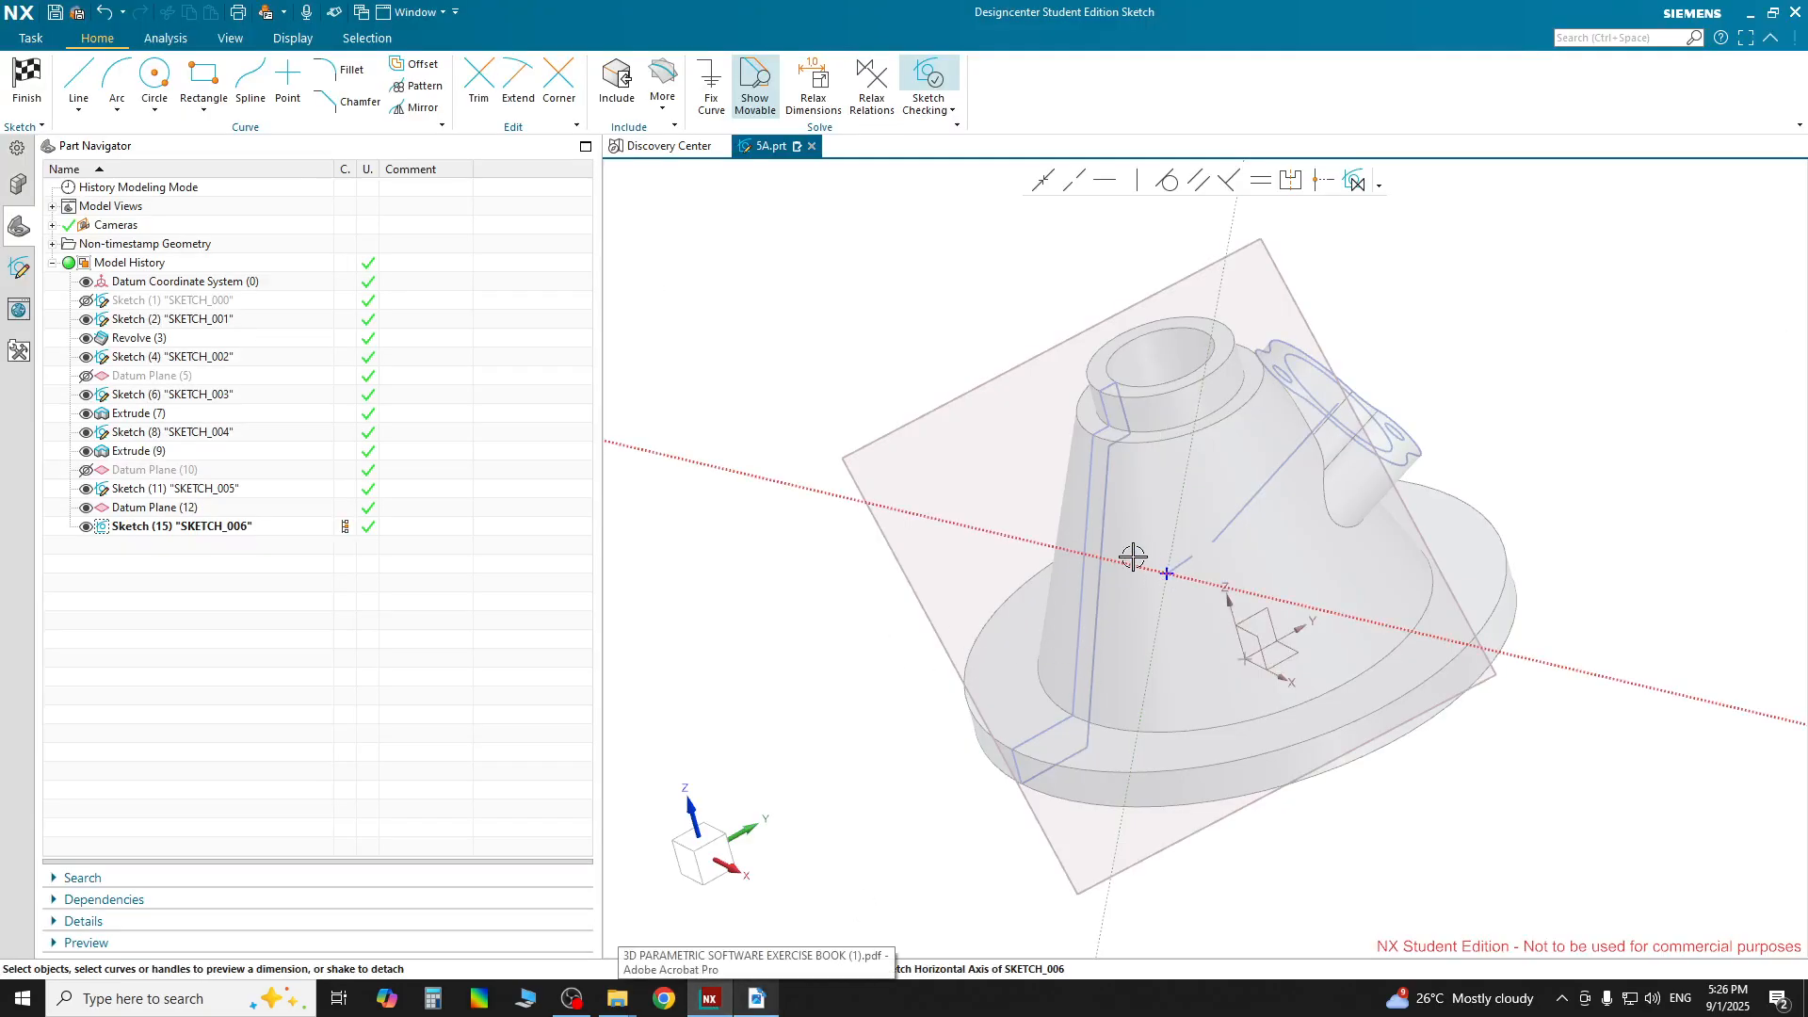
left_click(154, 77)
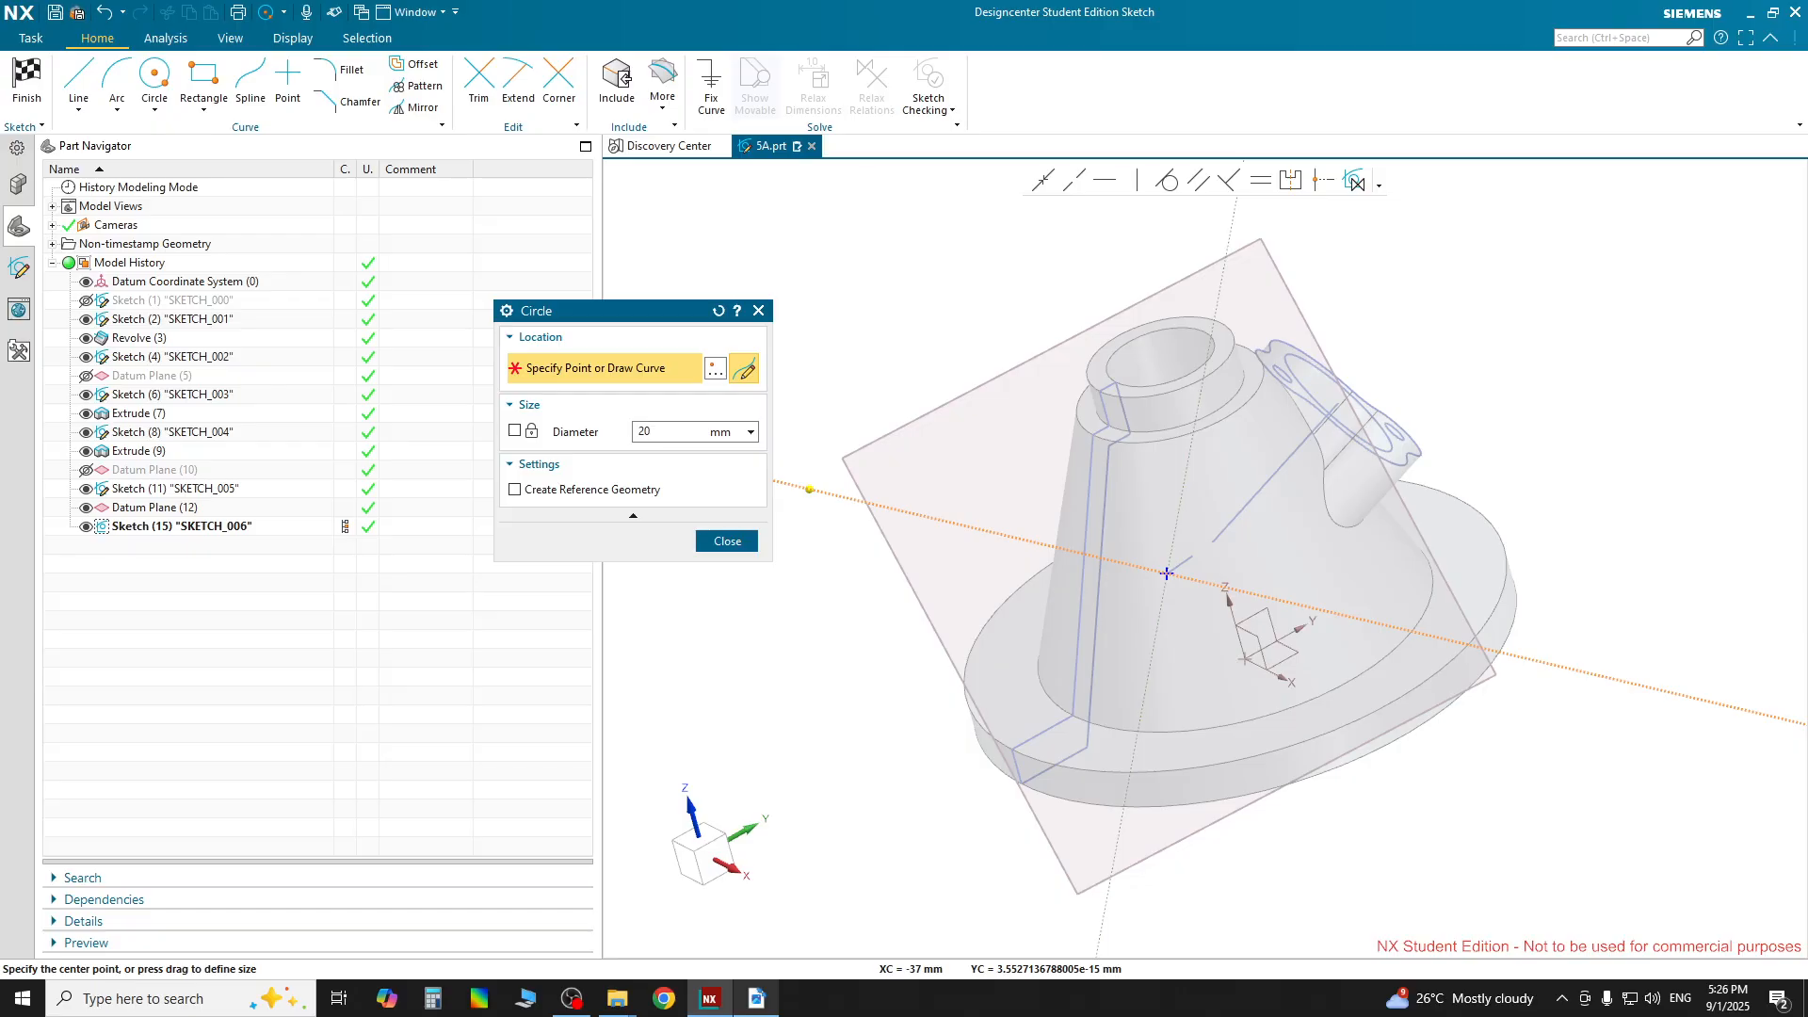
left_click(684, 435)
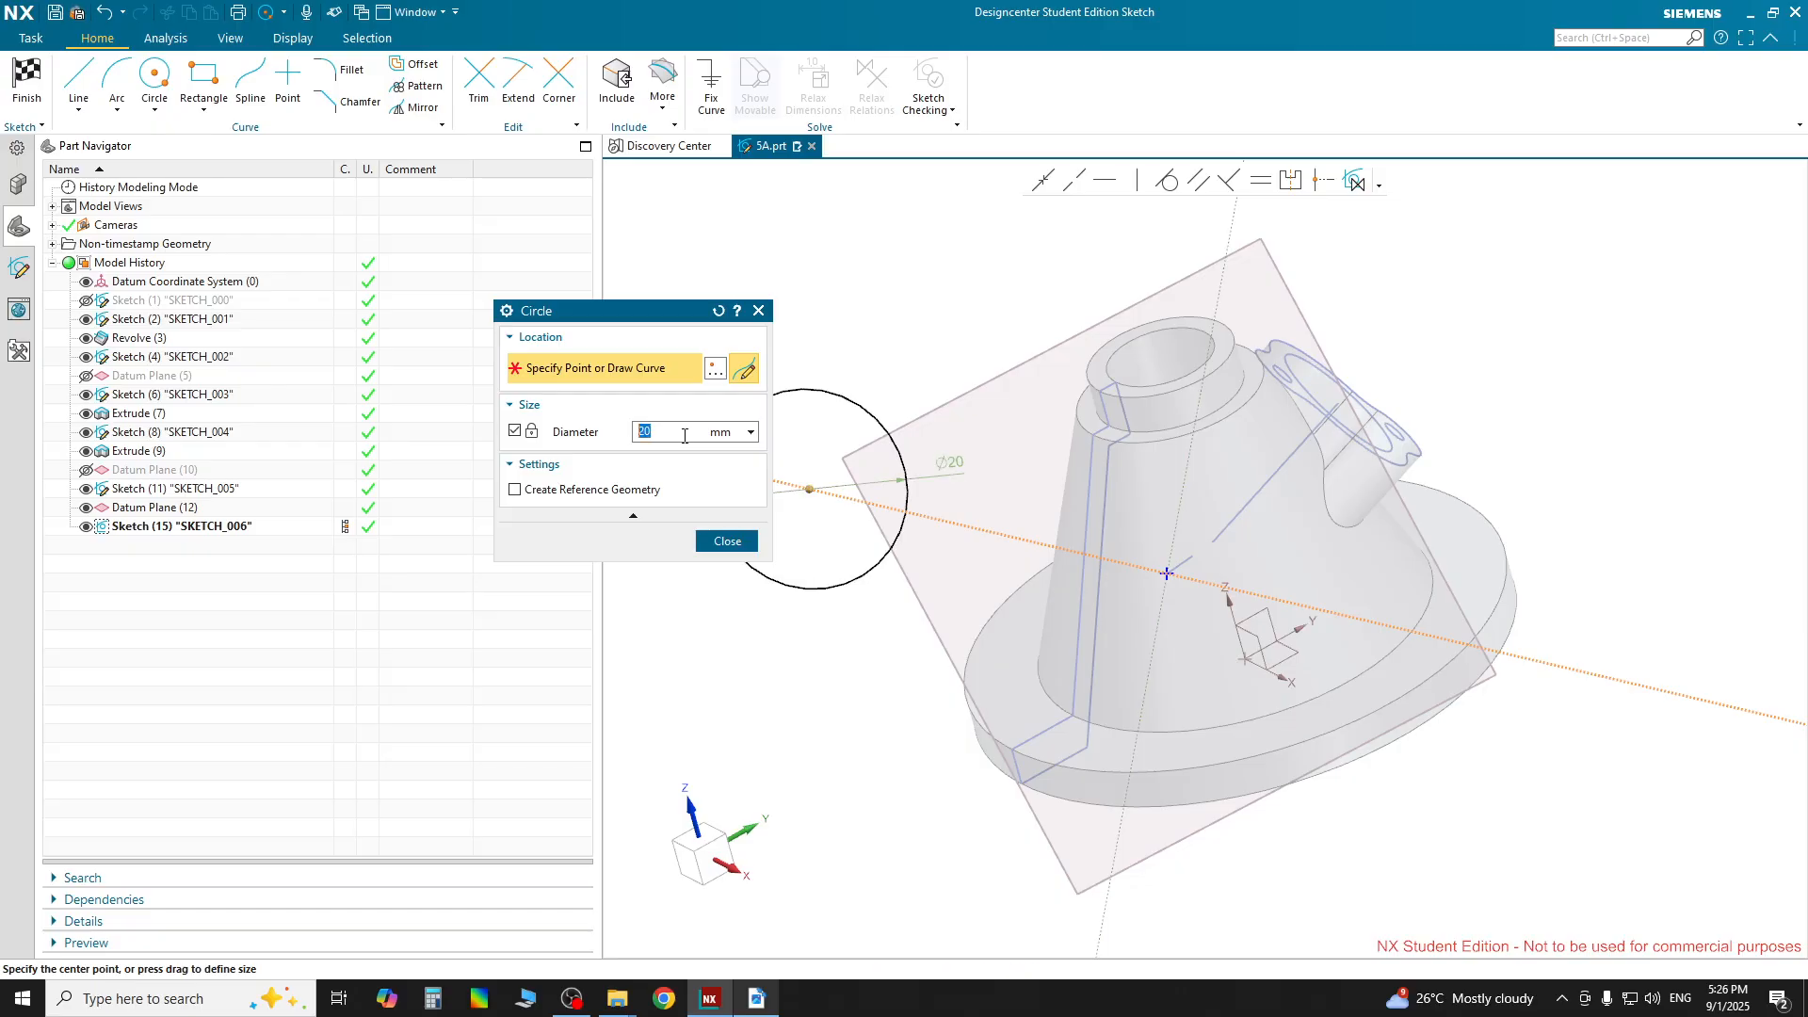
left_click(1168, 572)
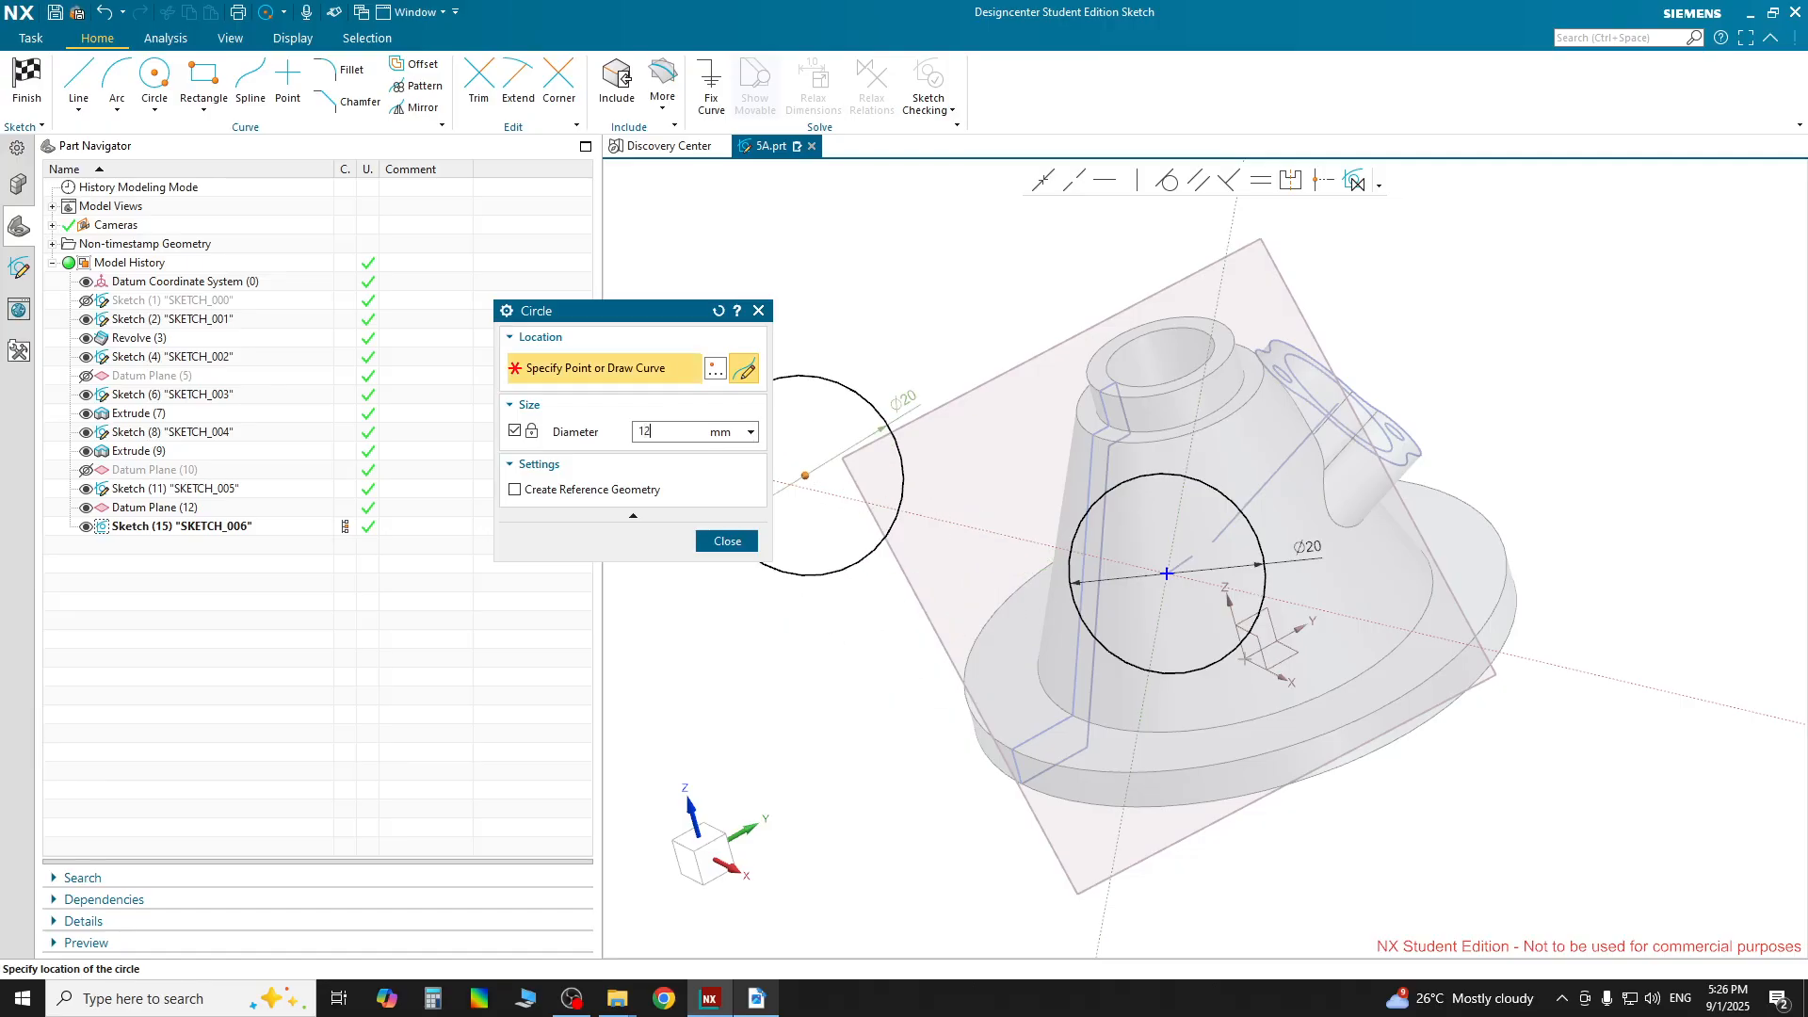
key("Return")
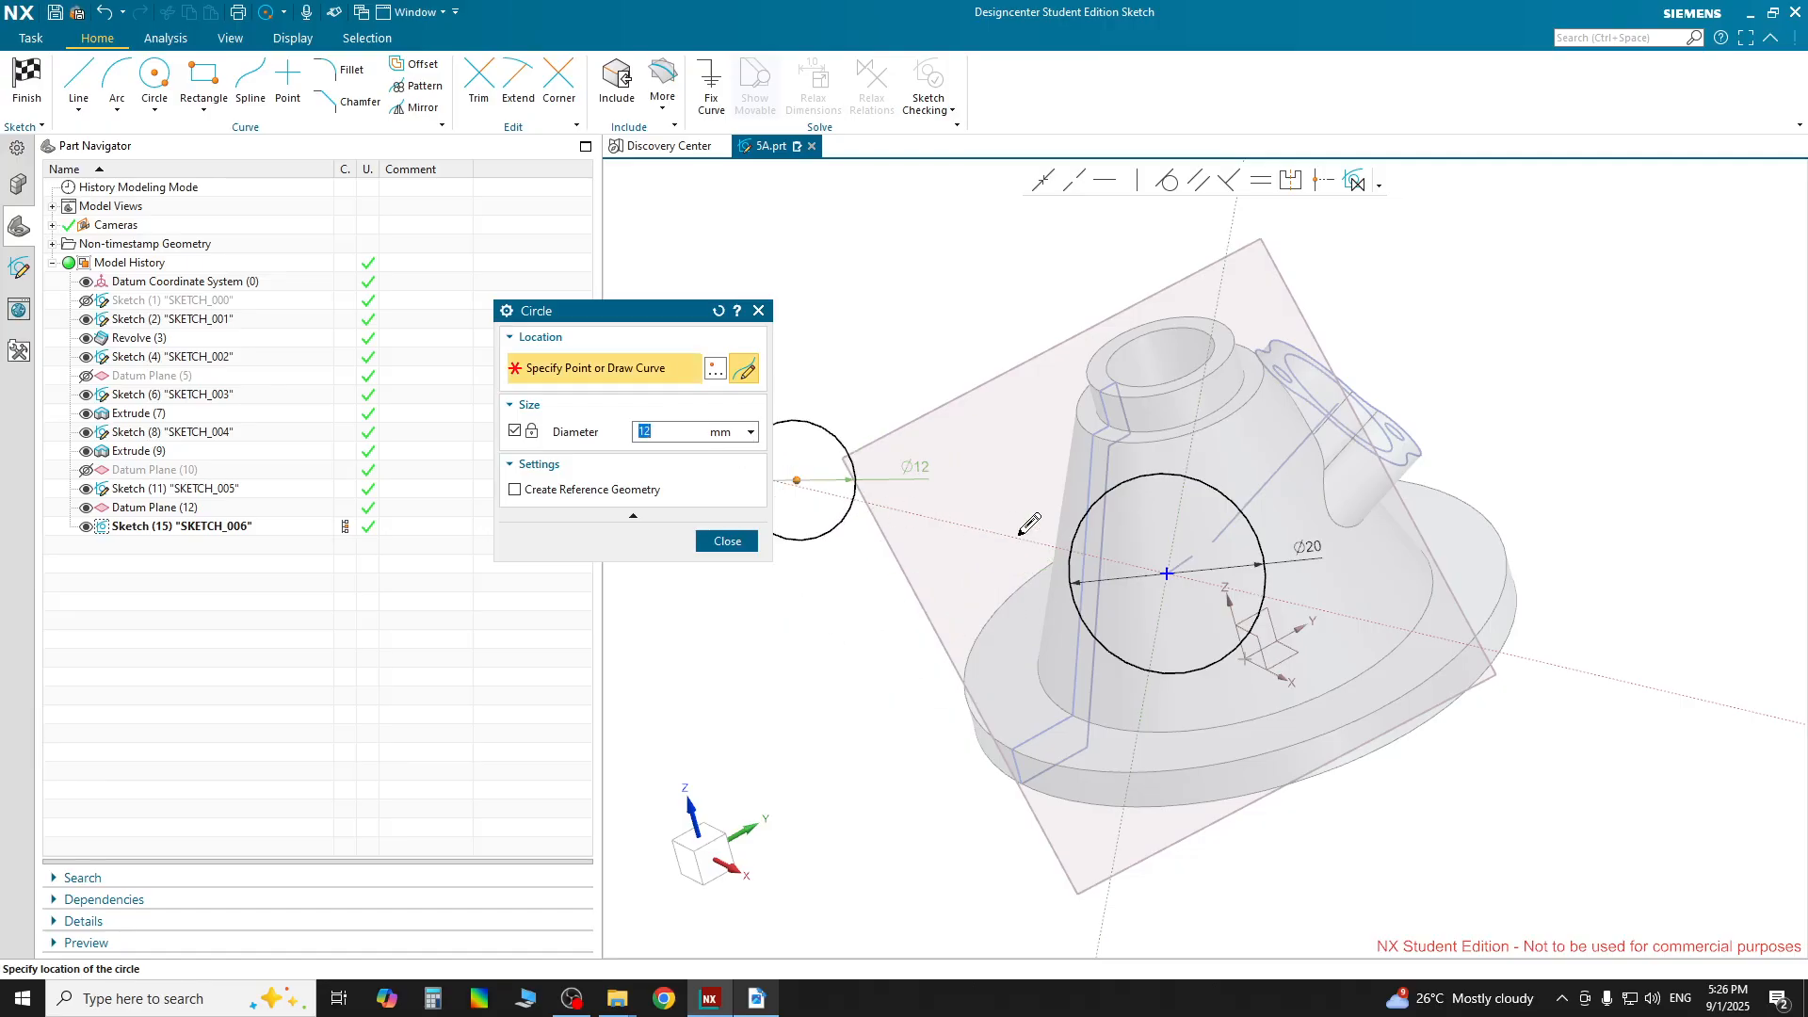
left_click(1169, 573)
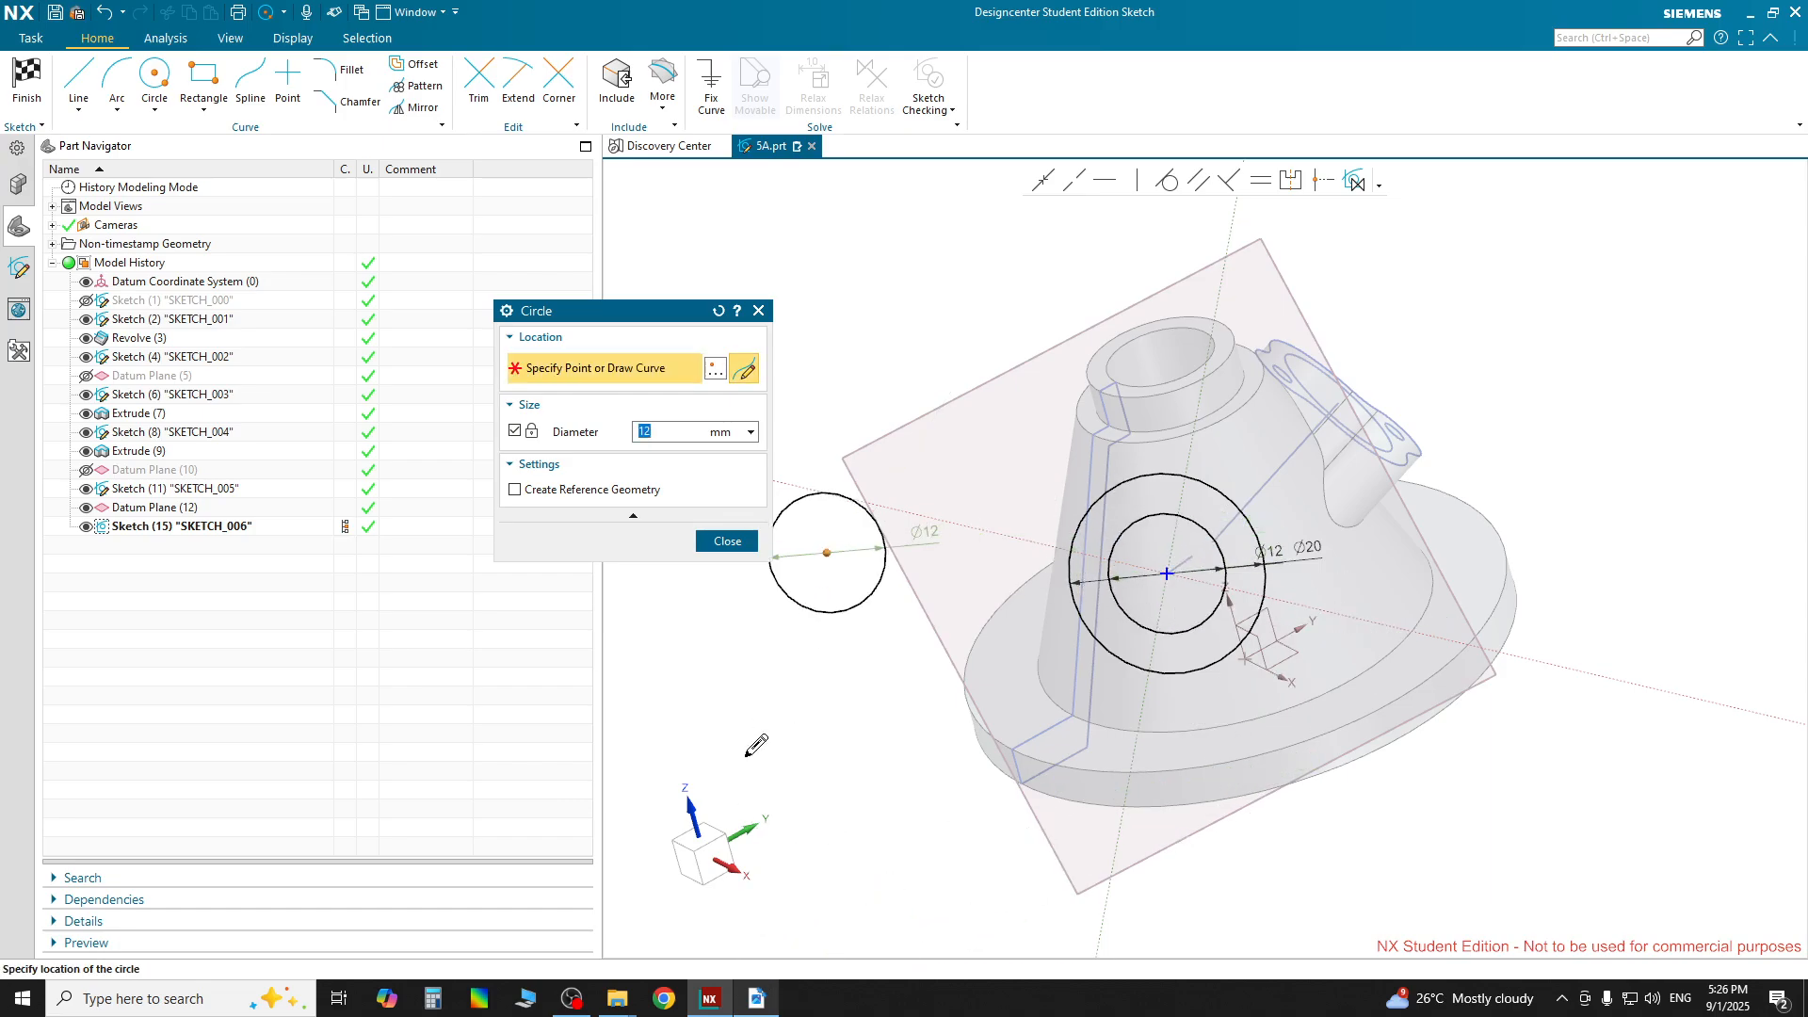
Recheck the PDF exercise drawing, close the Circle command and finish the sketch
left_click(744, 1002)
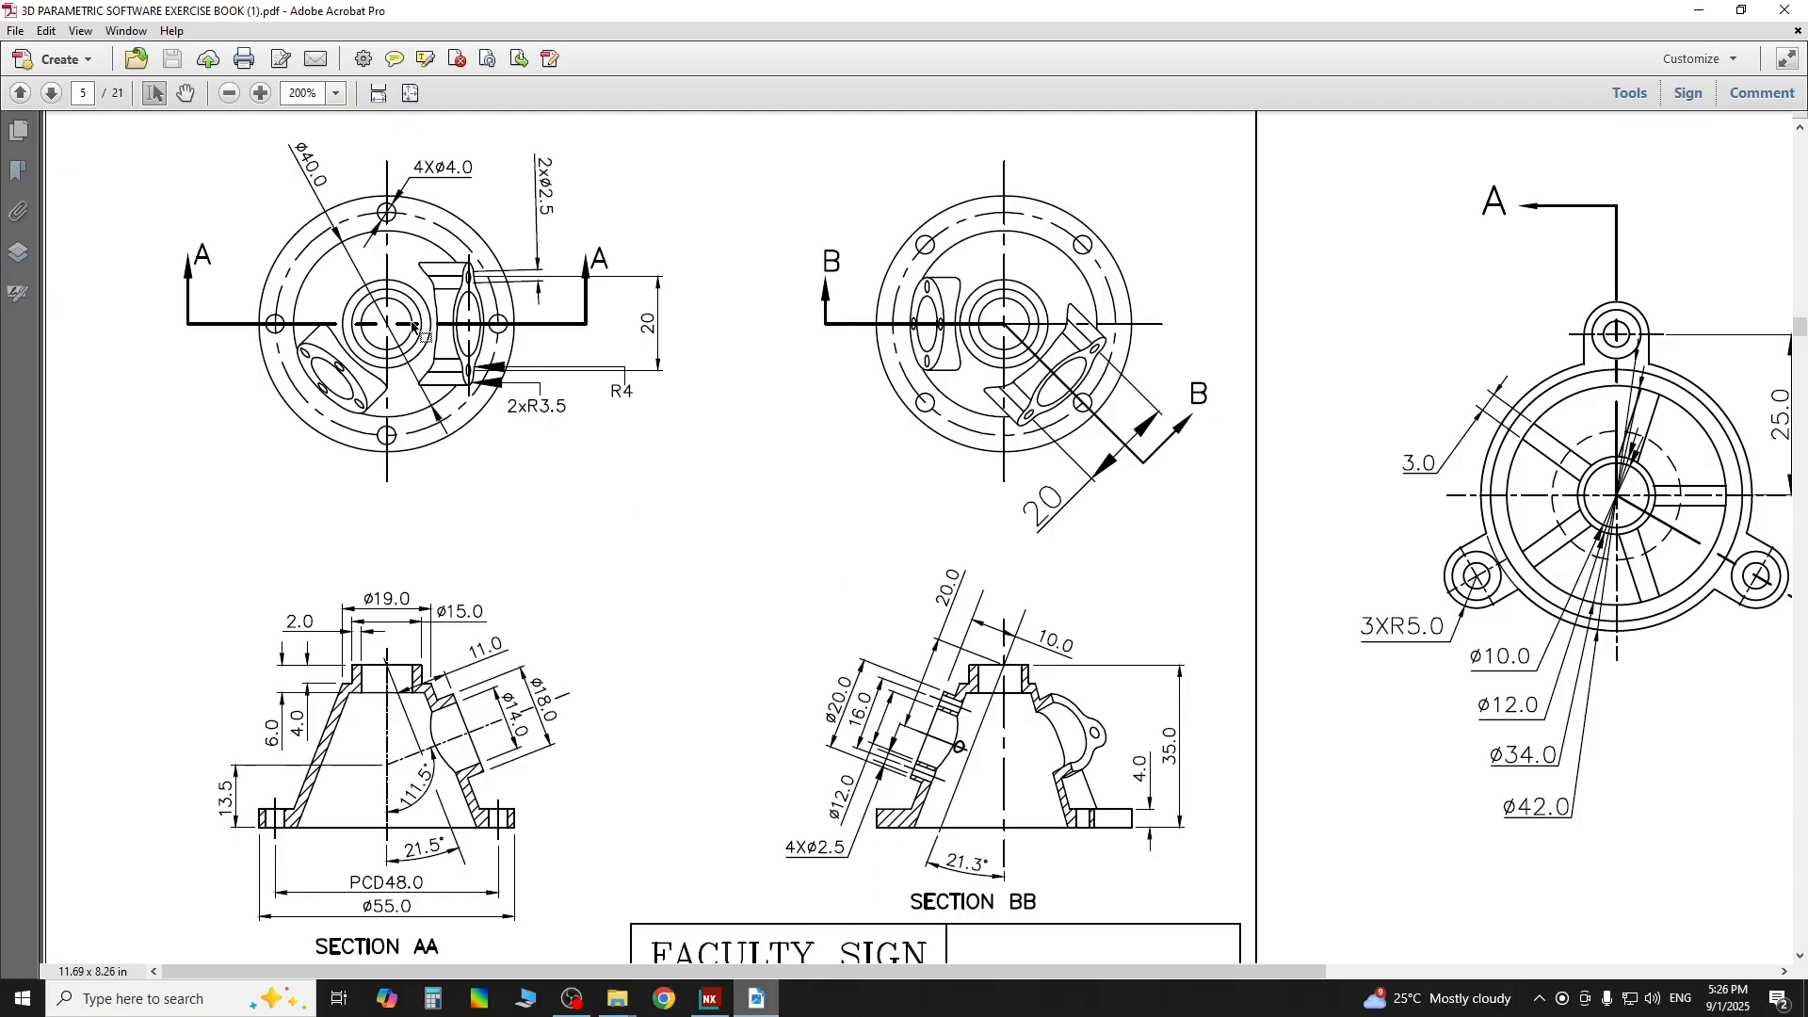
left_click(710, 999)
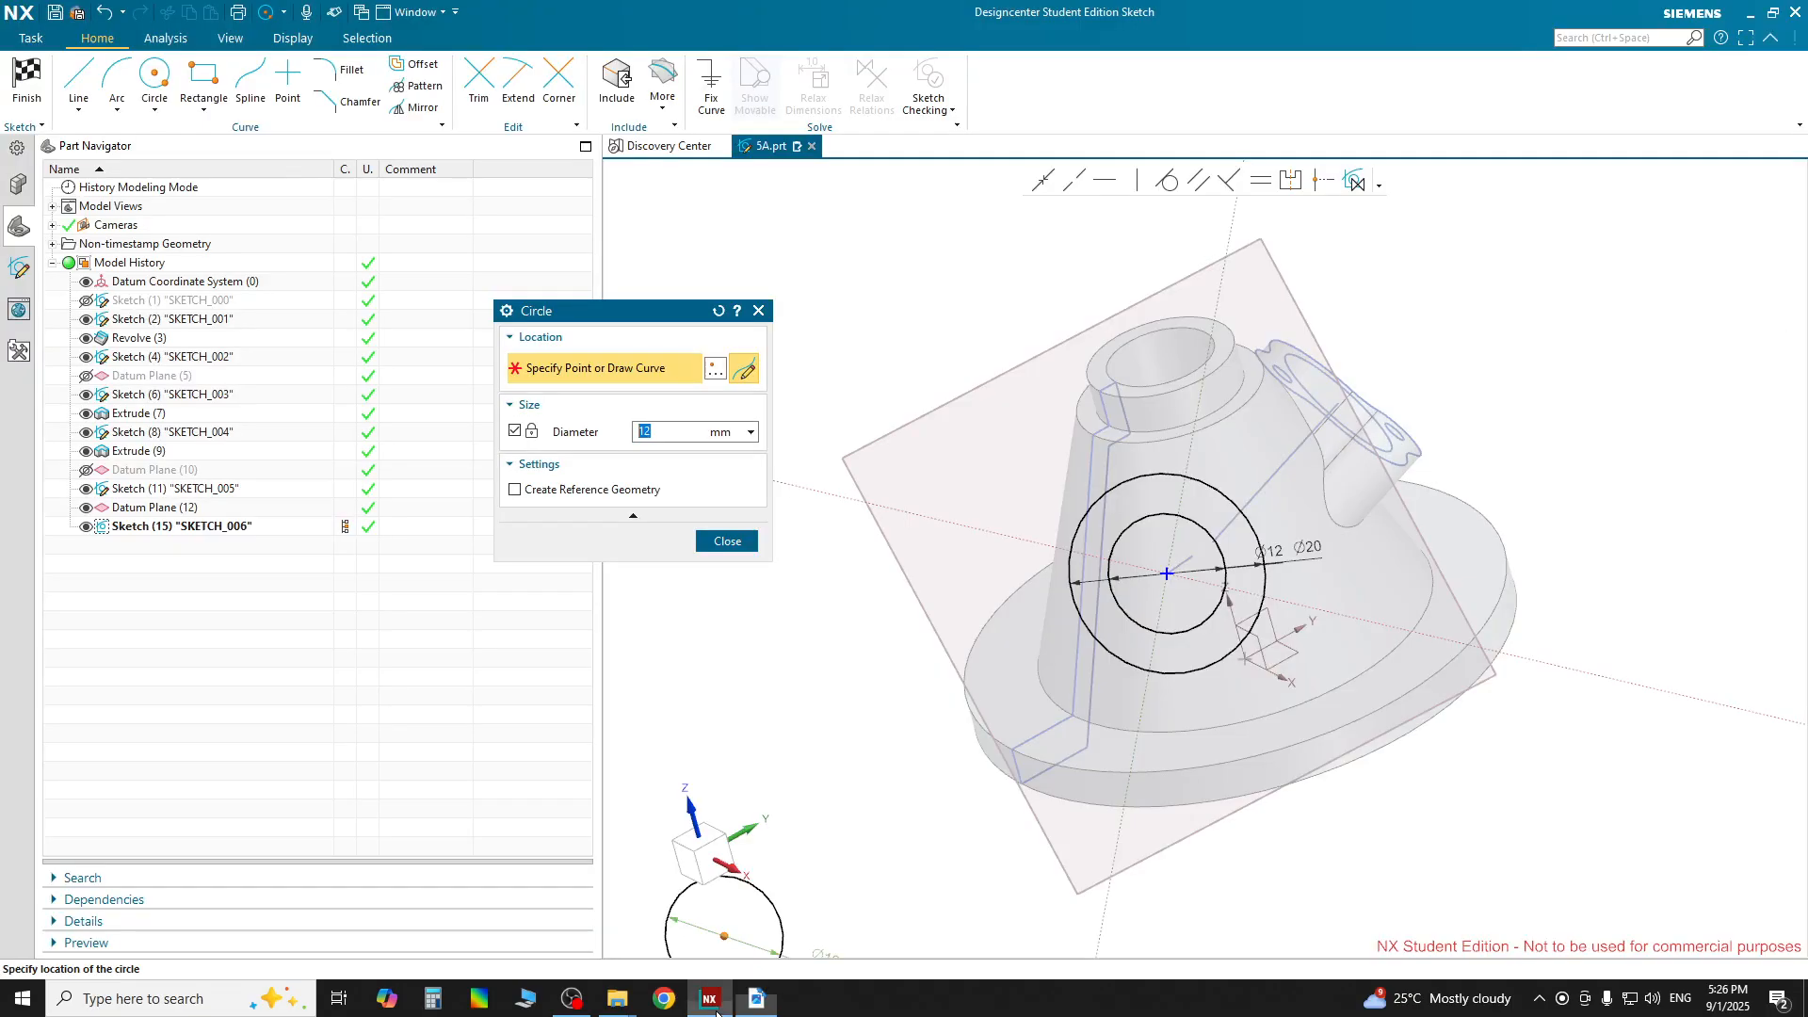
left_click(726, 541)
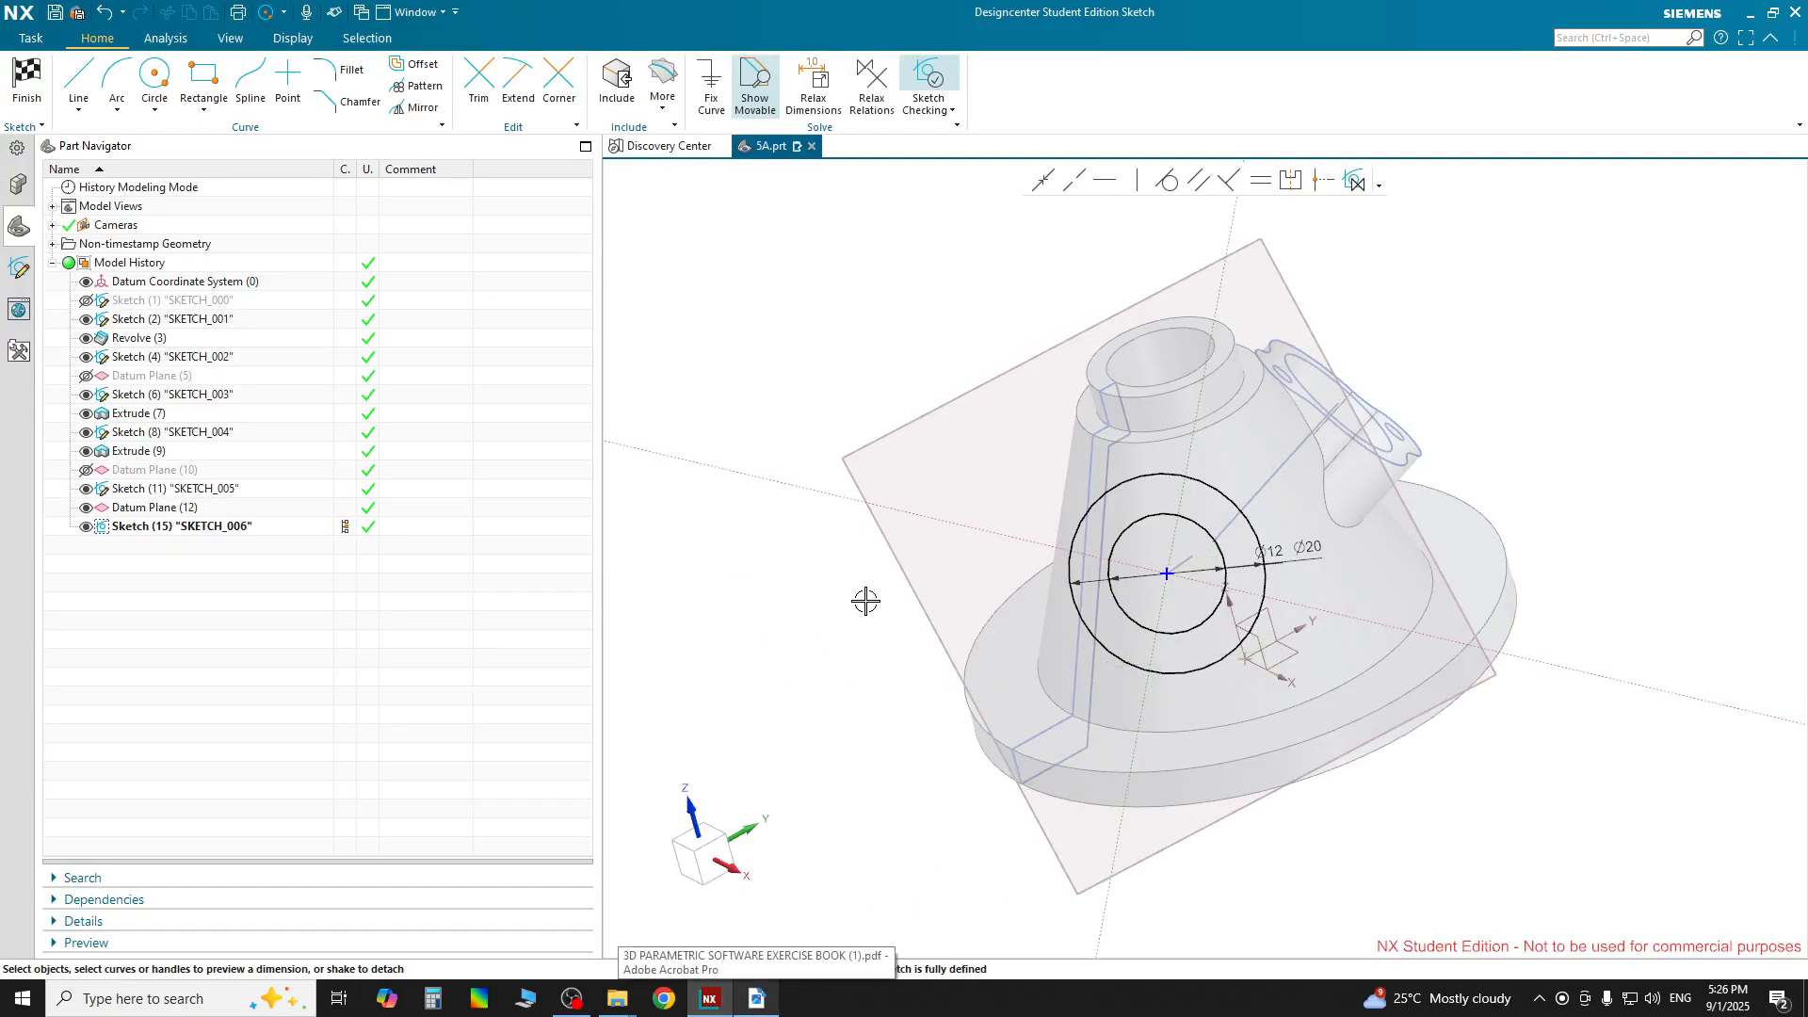
middle_click_drag(1562, 847, 1498, 863)
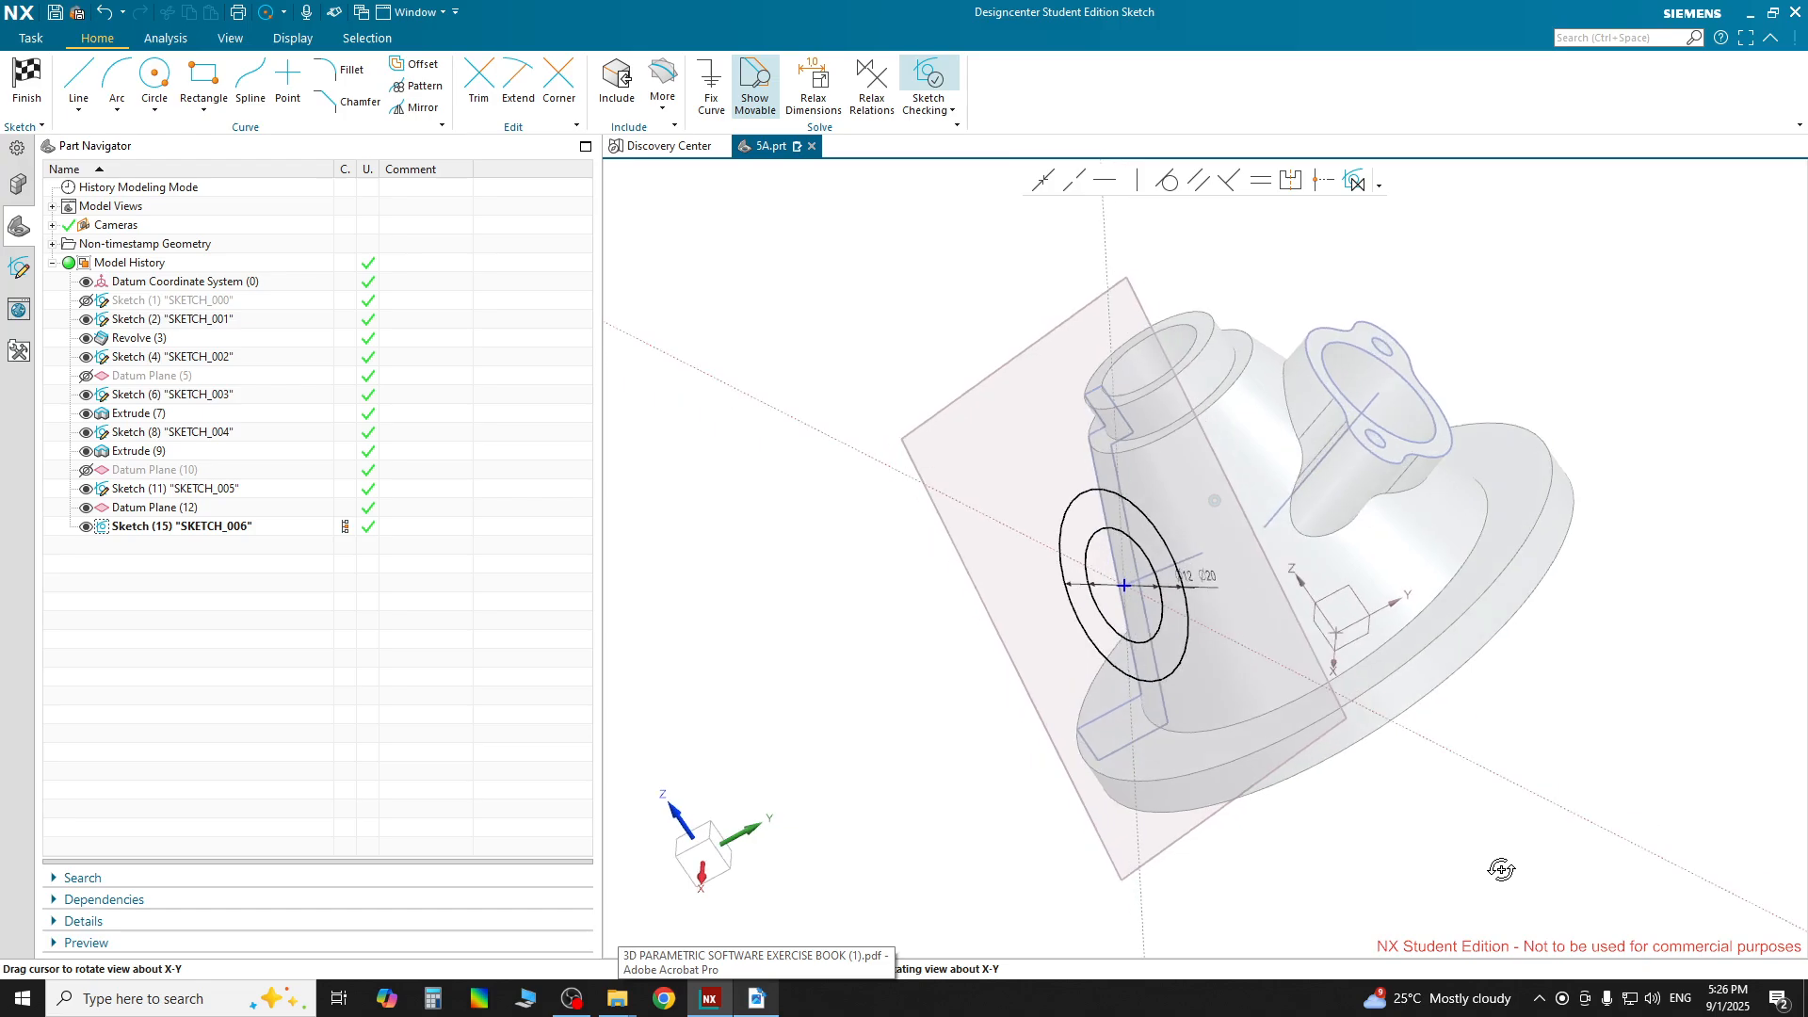
left_click(26, 82)
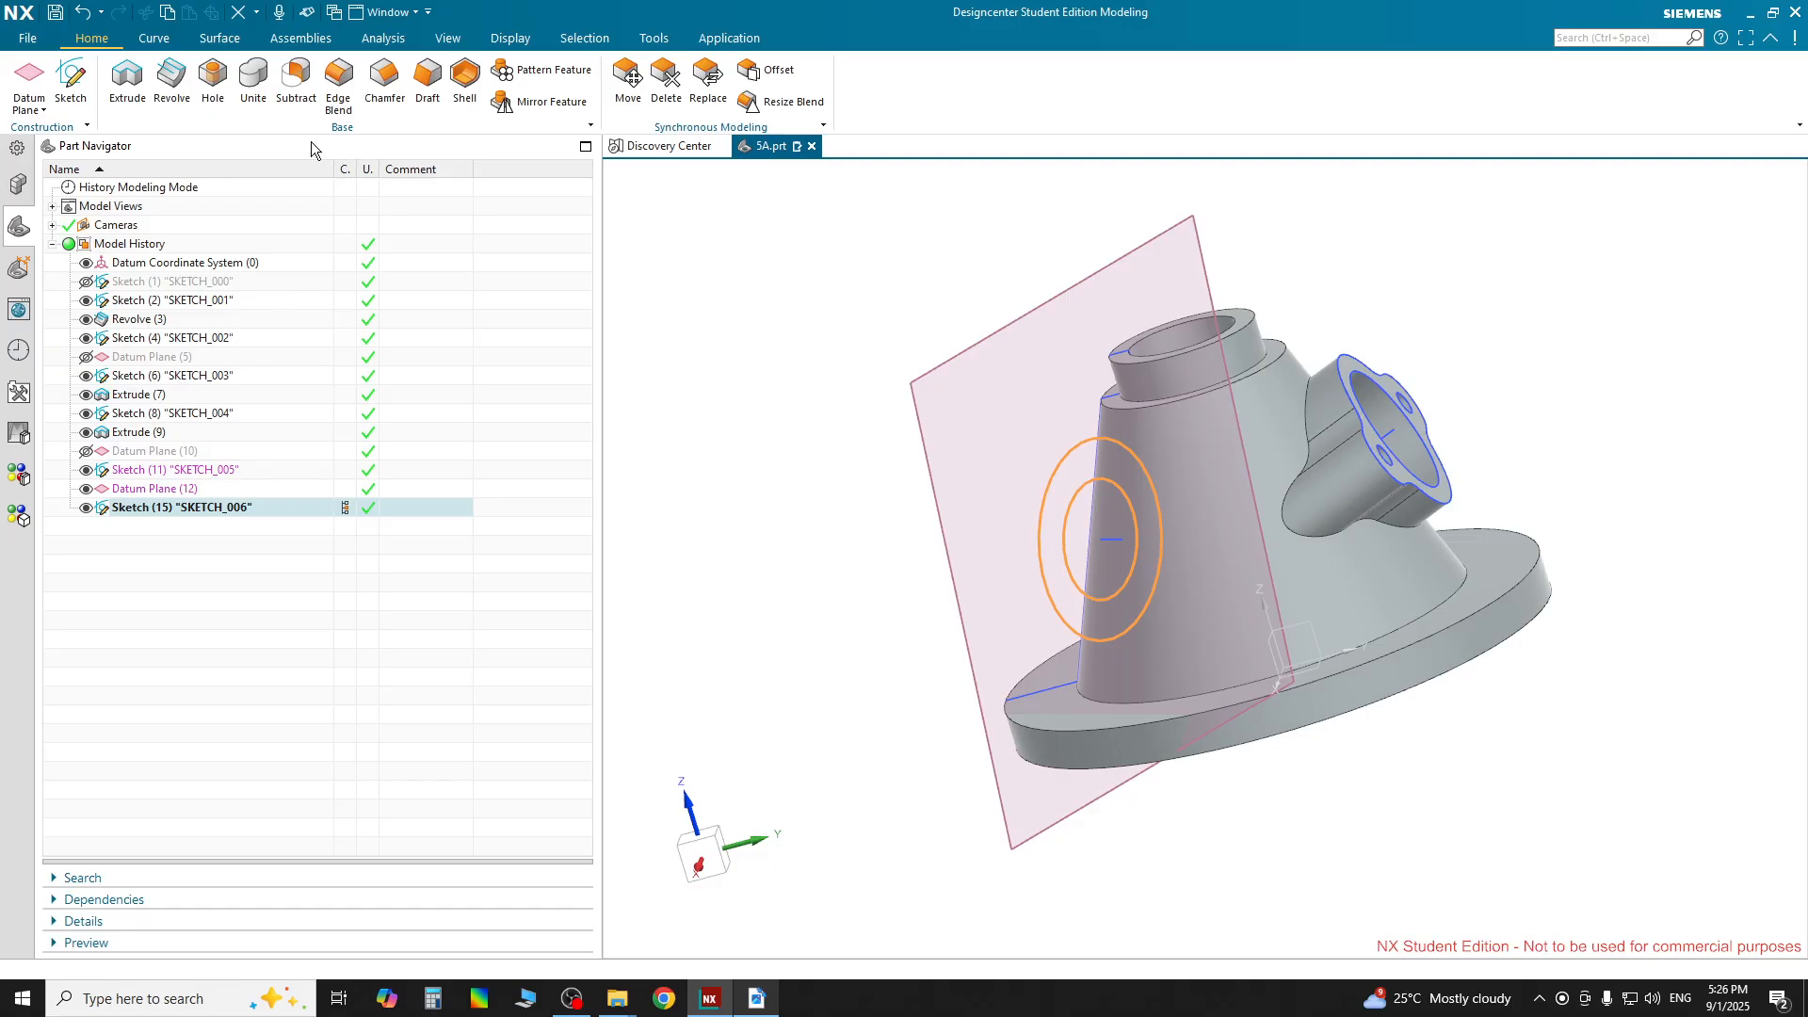
Start an Extrude of the two concentric circles and reverse its direction towards the cone
left_click(131, 95)
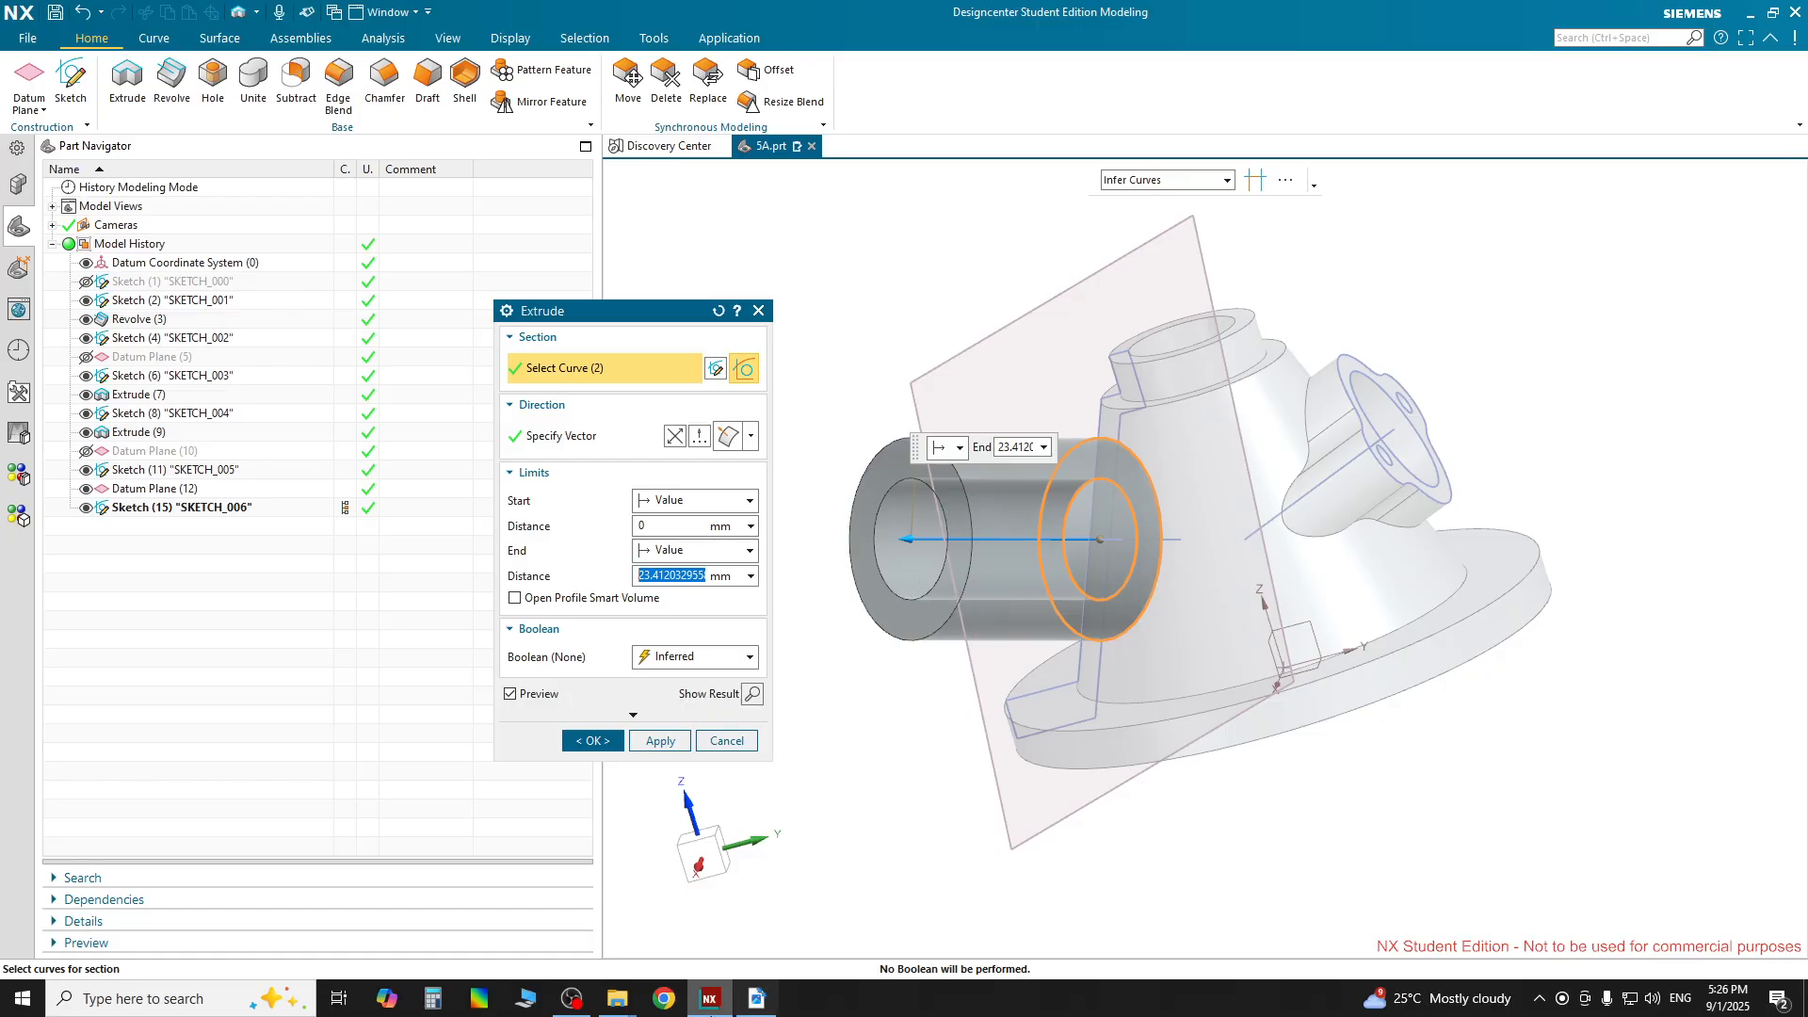
left_click(698, 435)
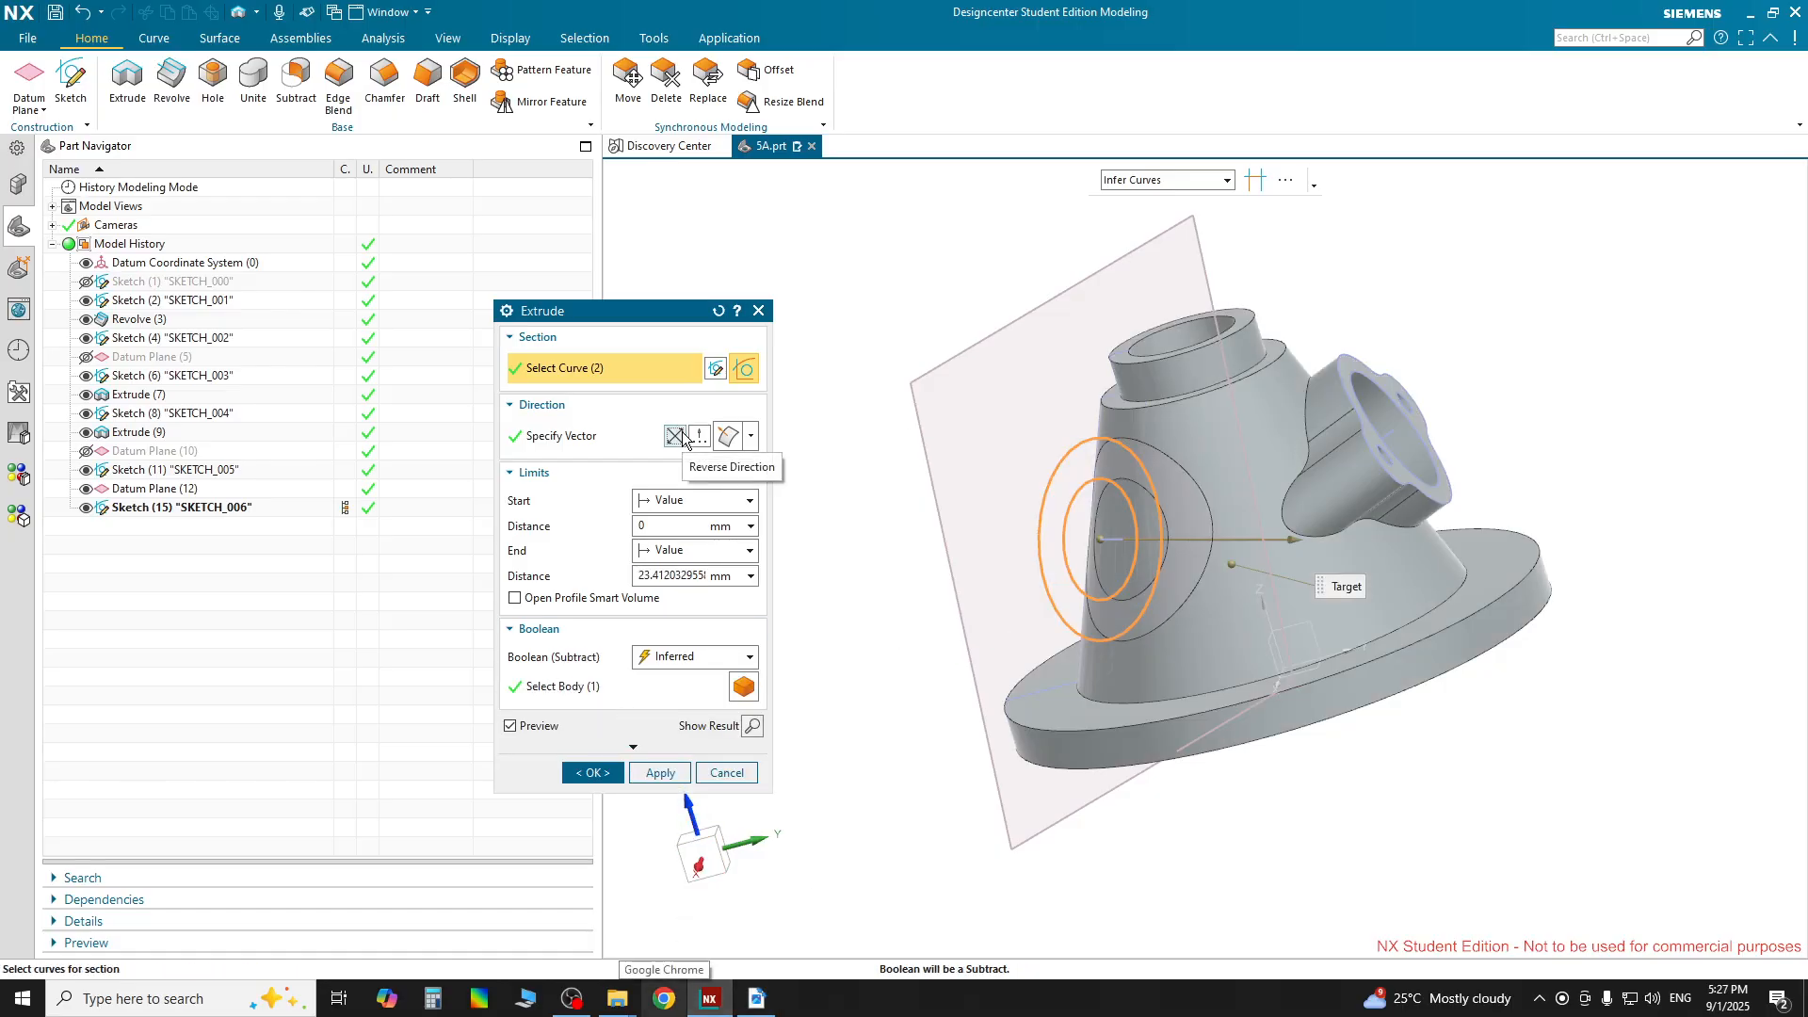
mouse_move(1400, 927)
middle_mouse_down()
mouse_move(1361, 932)
mouse_move(1330, 987)
mouse_move(1473, 855)
mouse_move(1433, 851)
mouse_move(1554, 855)
mouse_move(1526, 853)
middle_mouse_up()
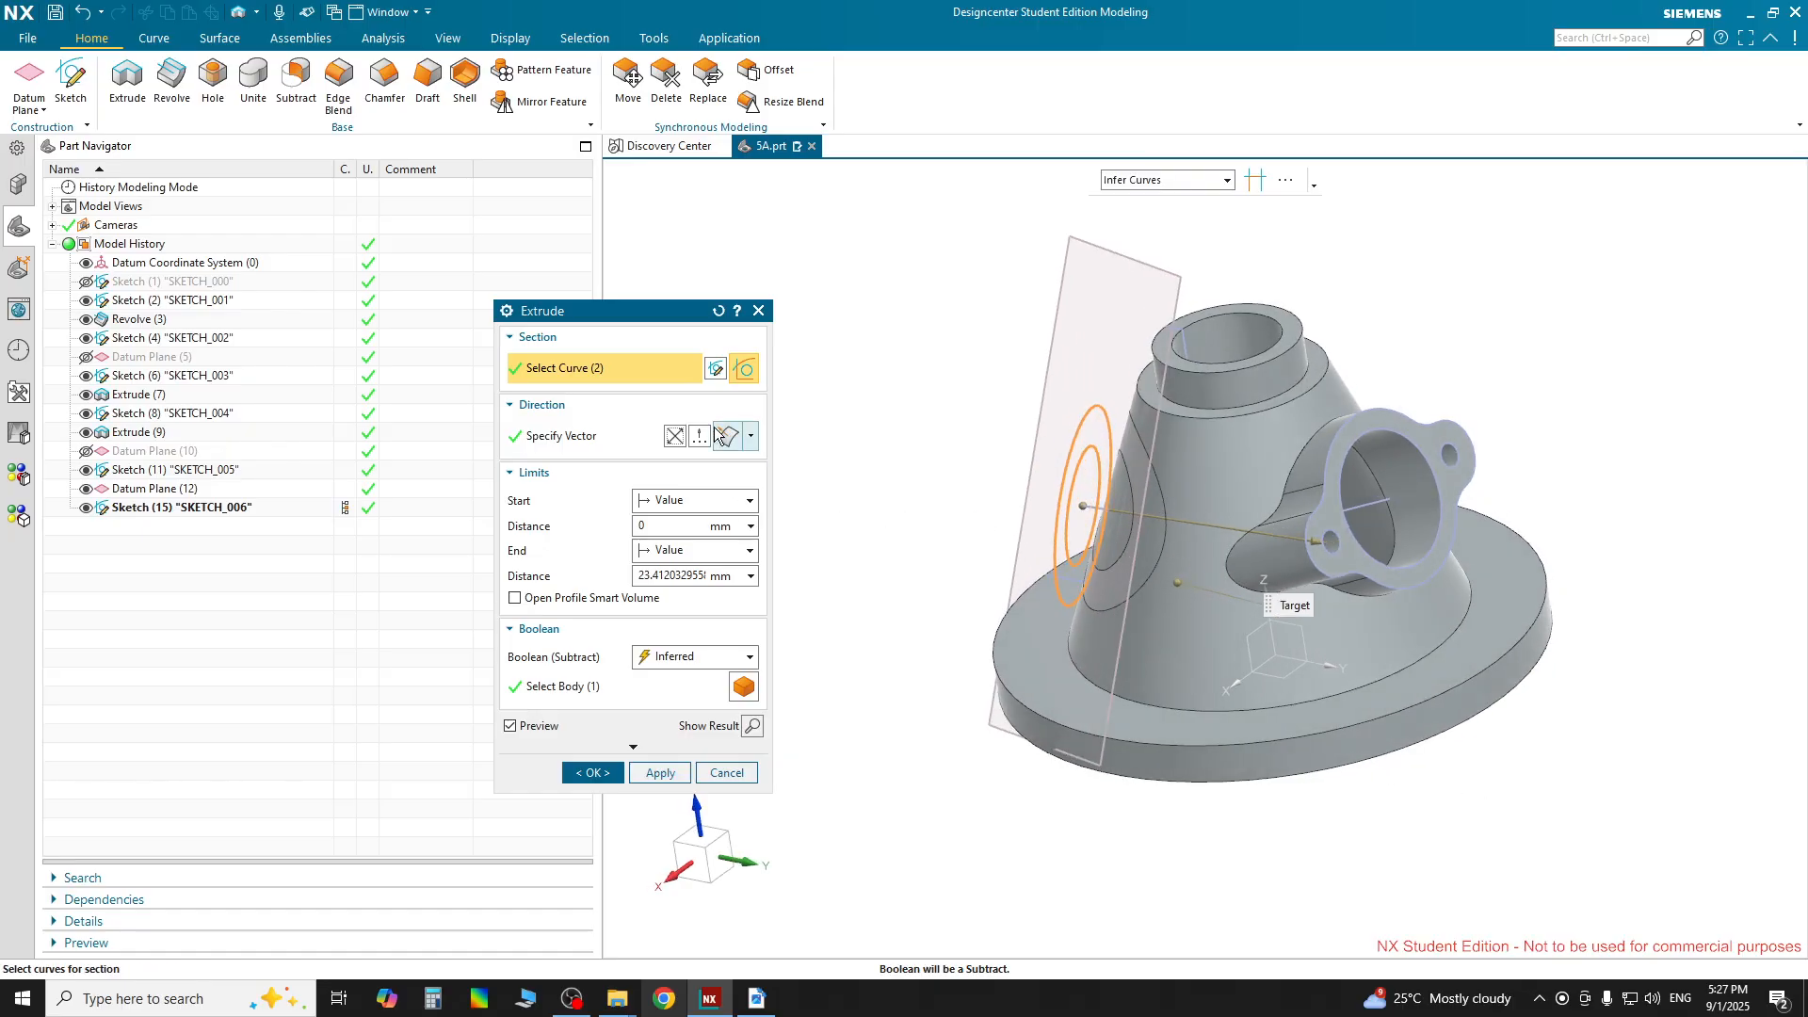
Try ending the extrusion of the circles with the Until Next limit
left_click(721, 502)
left_click(721, 500)
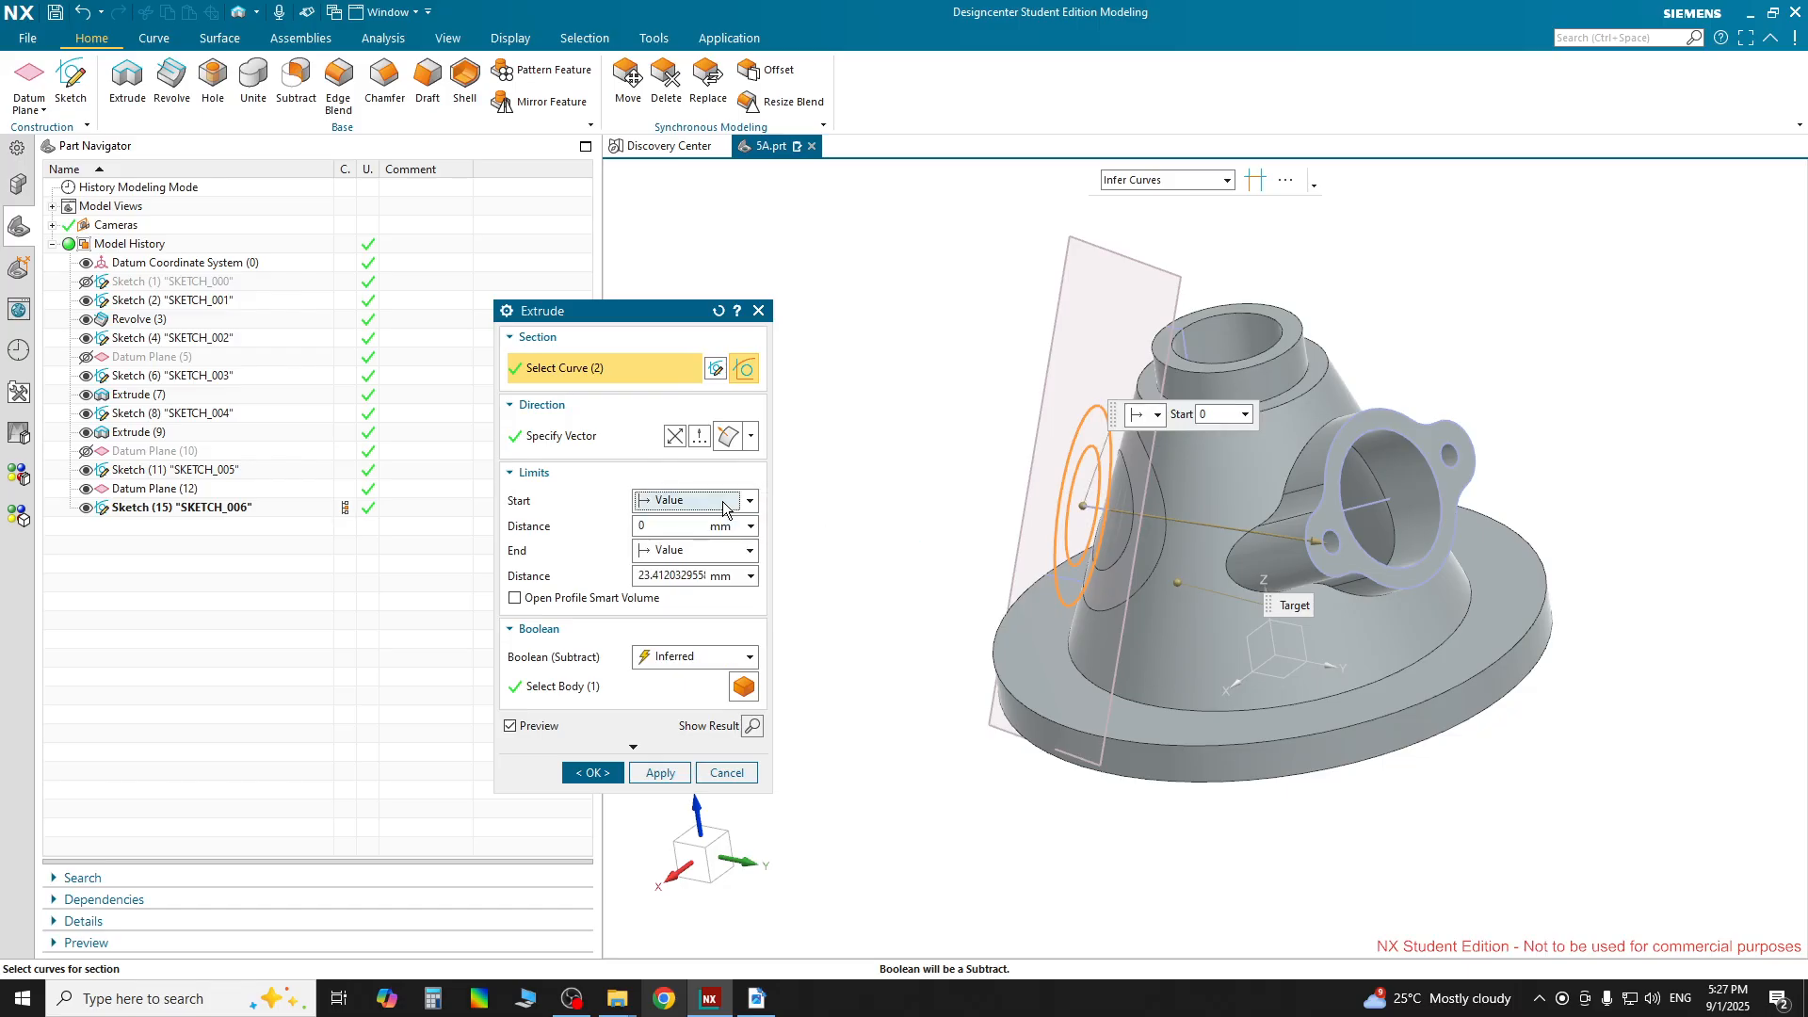
left_click(650, 551)
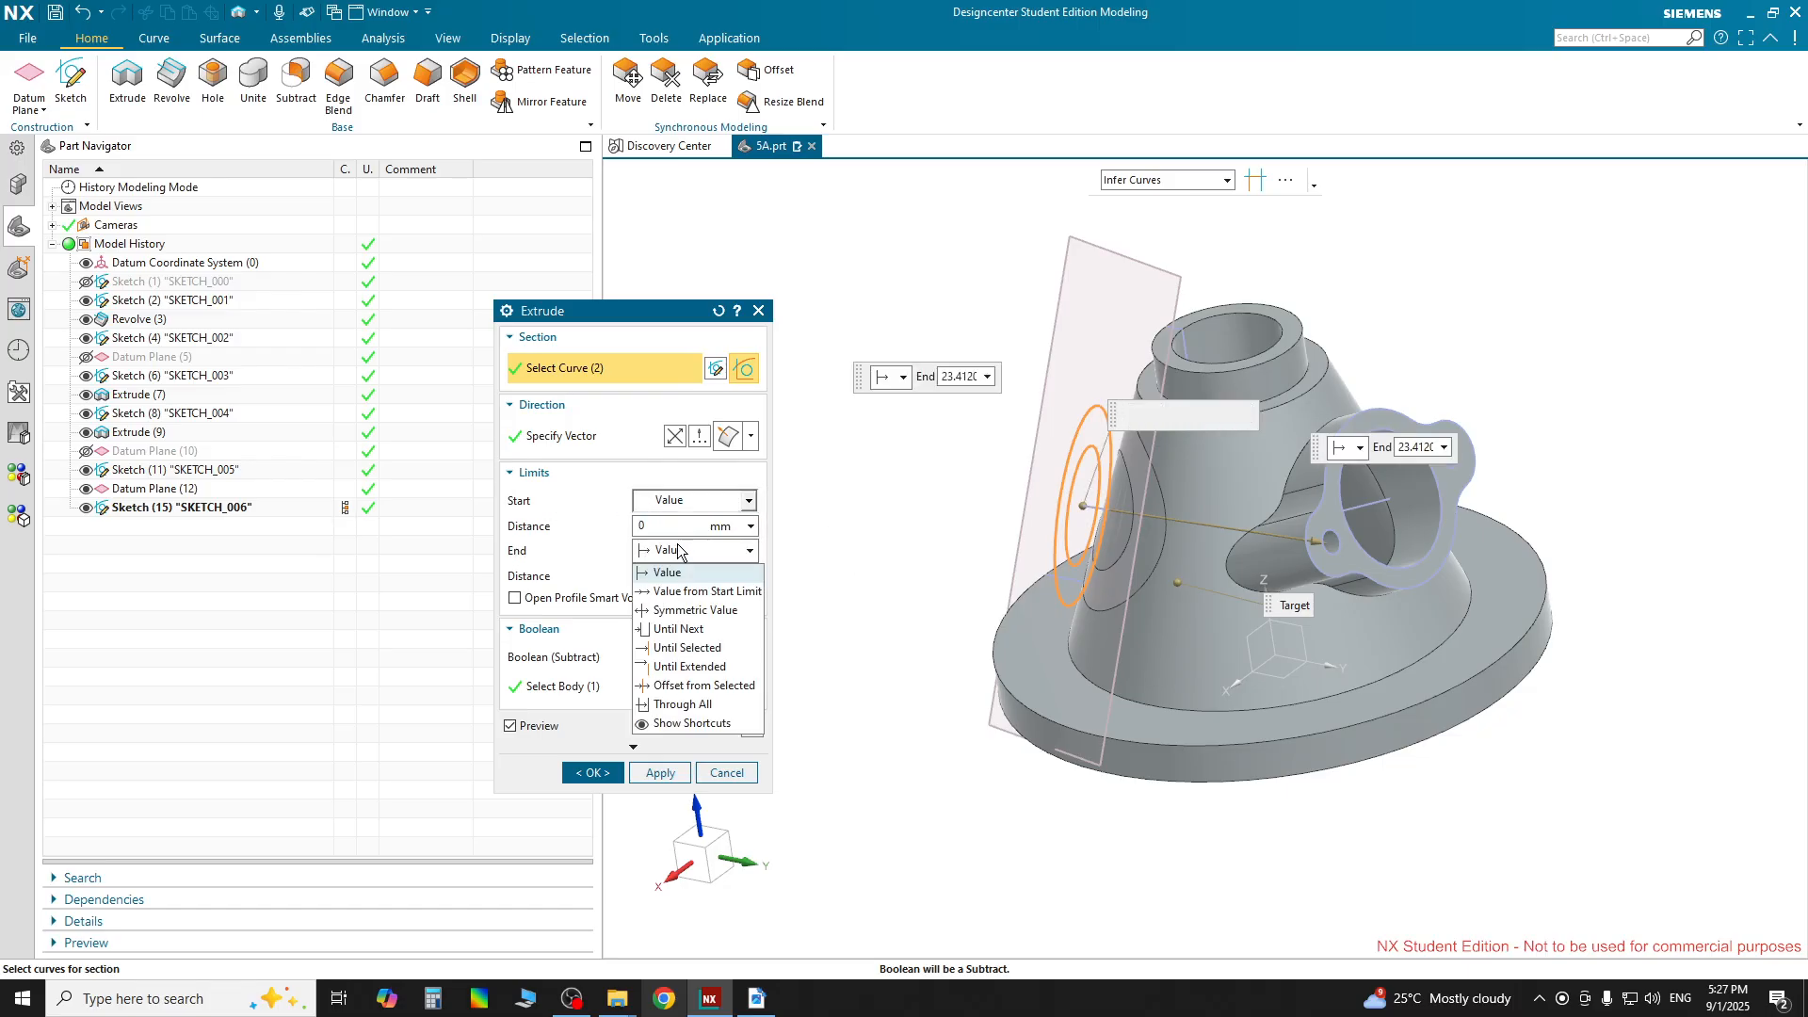
left_click(690, 630)
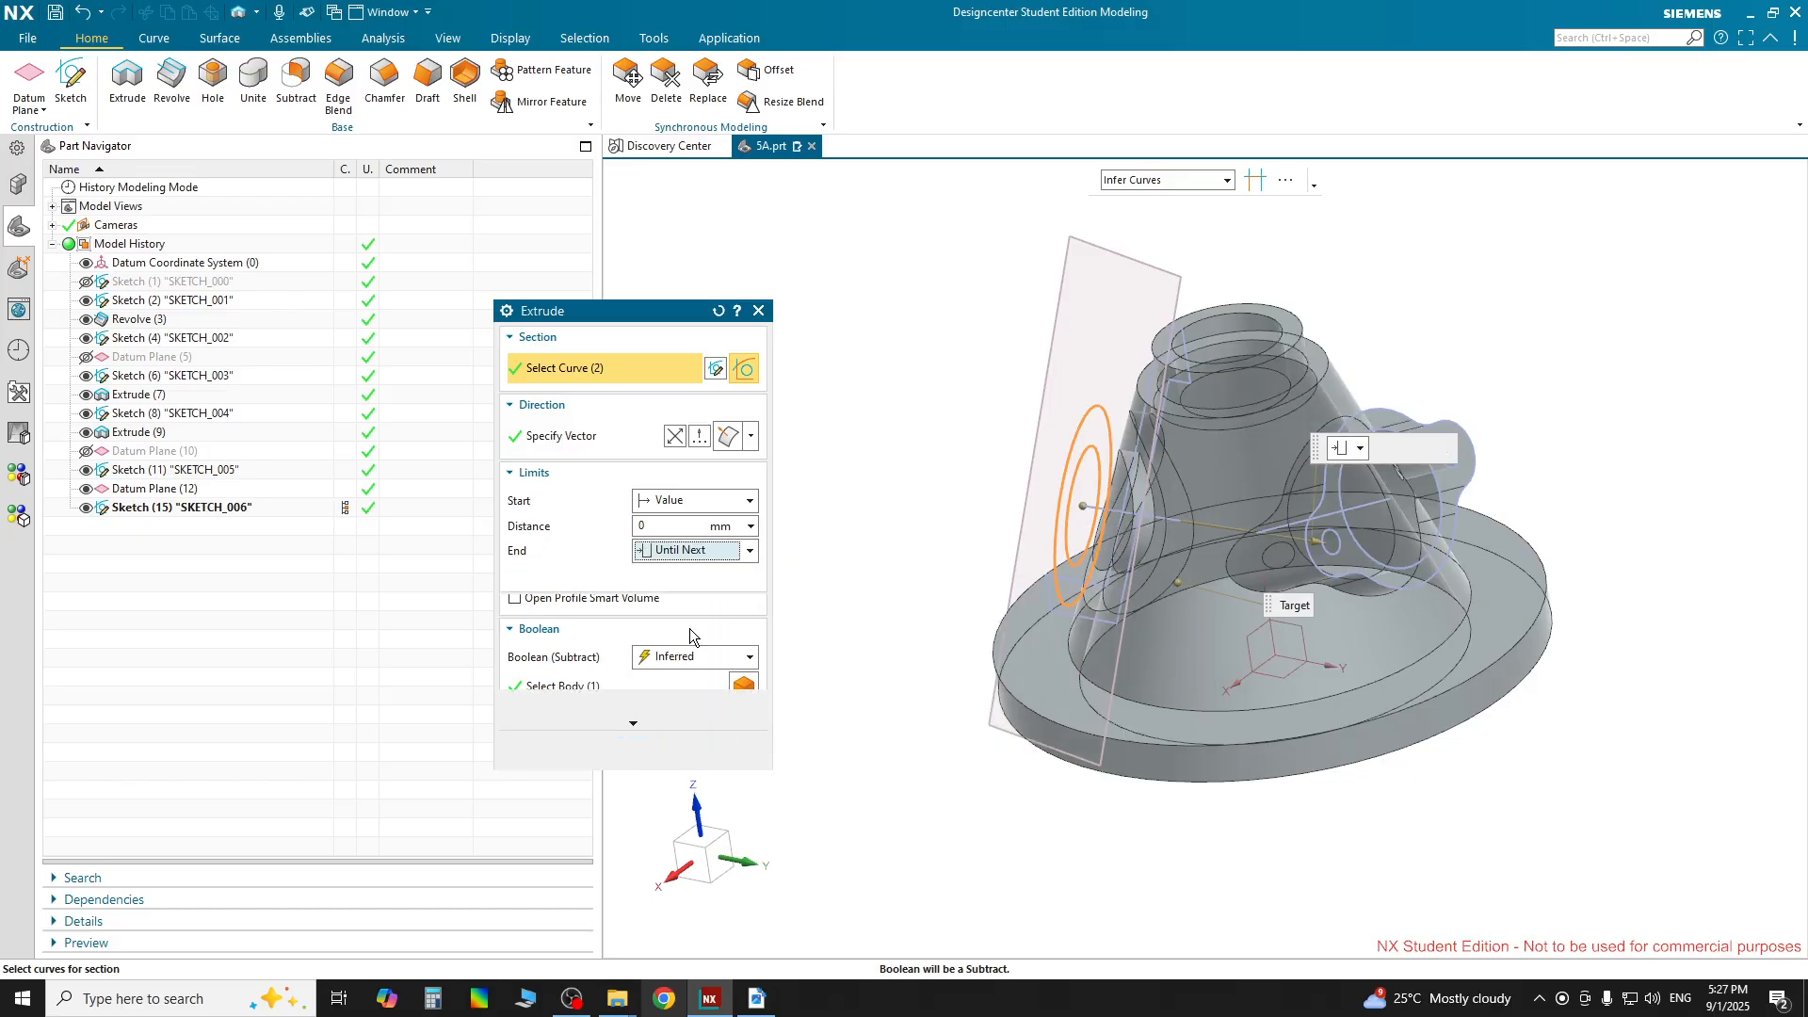
left_click(691, 631)
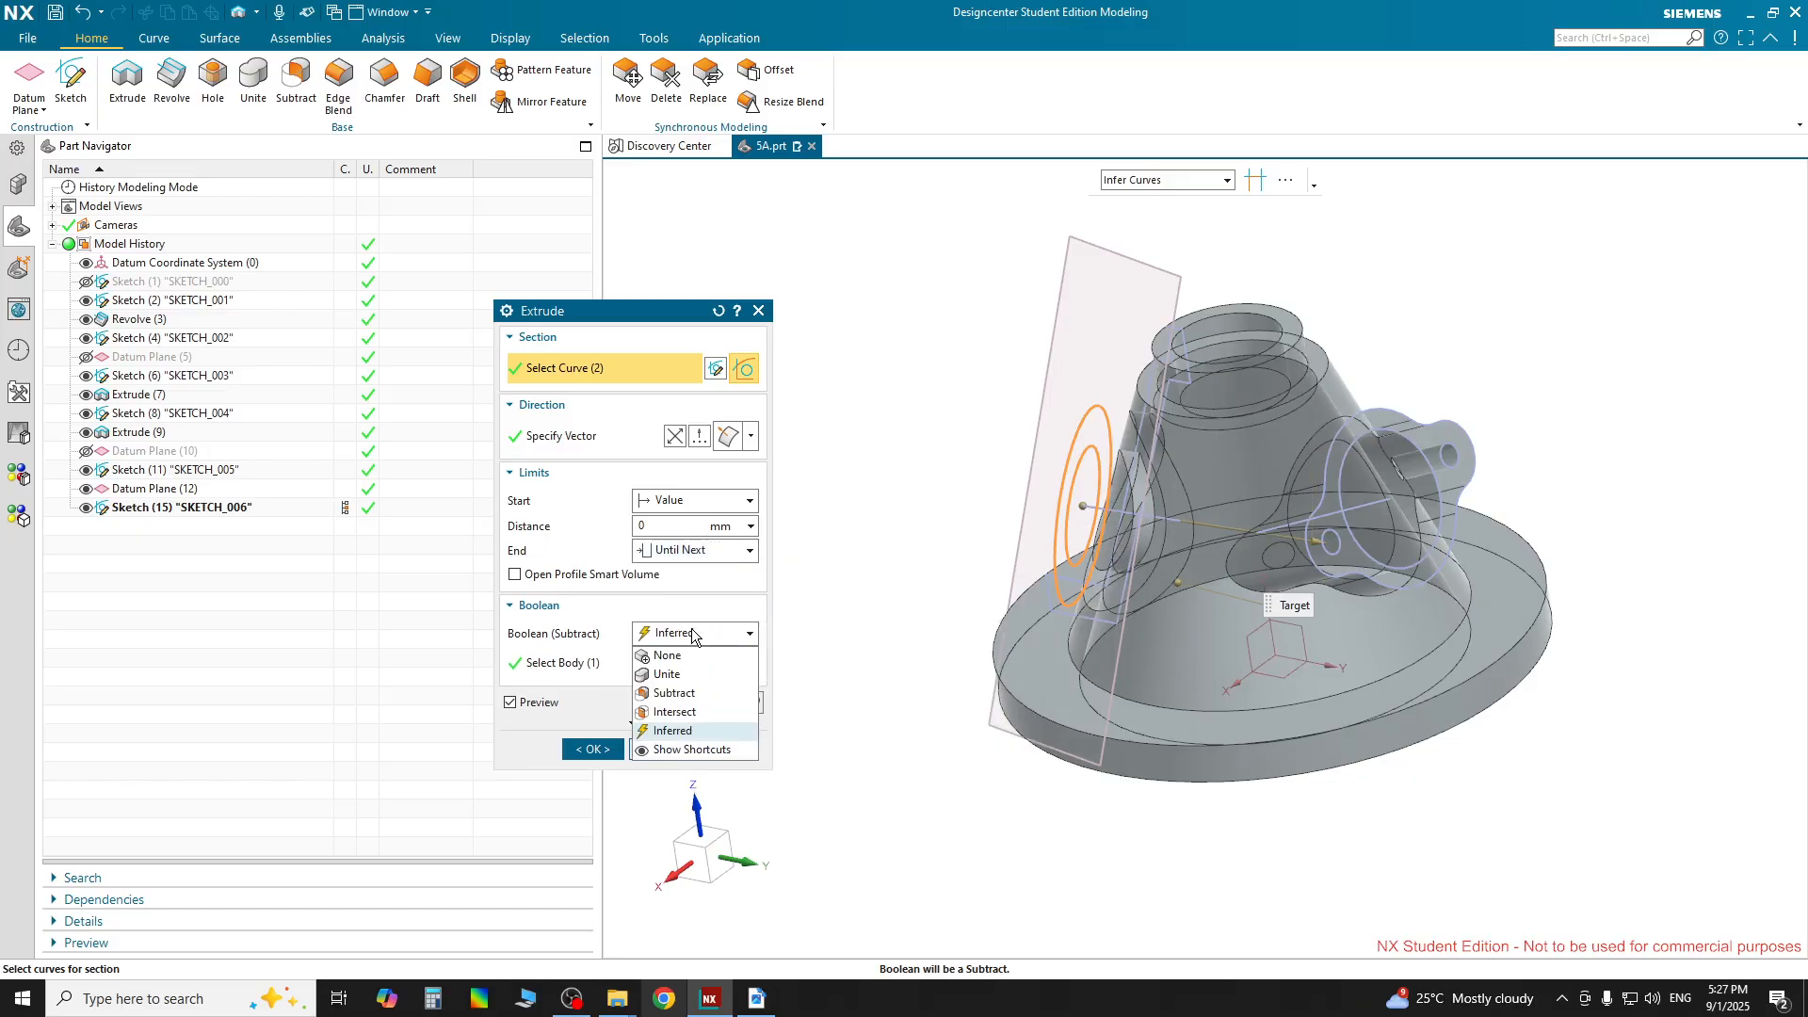
left_click(700, 556)
Set the extrusion's end limit to Until Selected and choose the cone's outer conical face as the limit
left_click(706, 553)
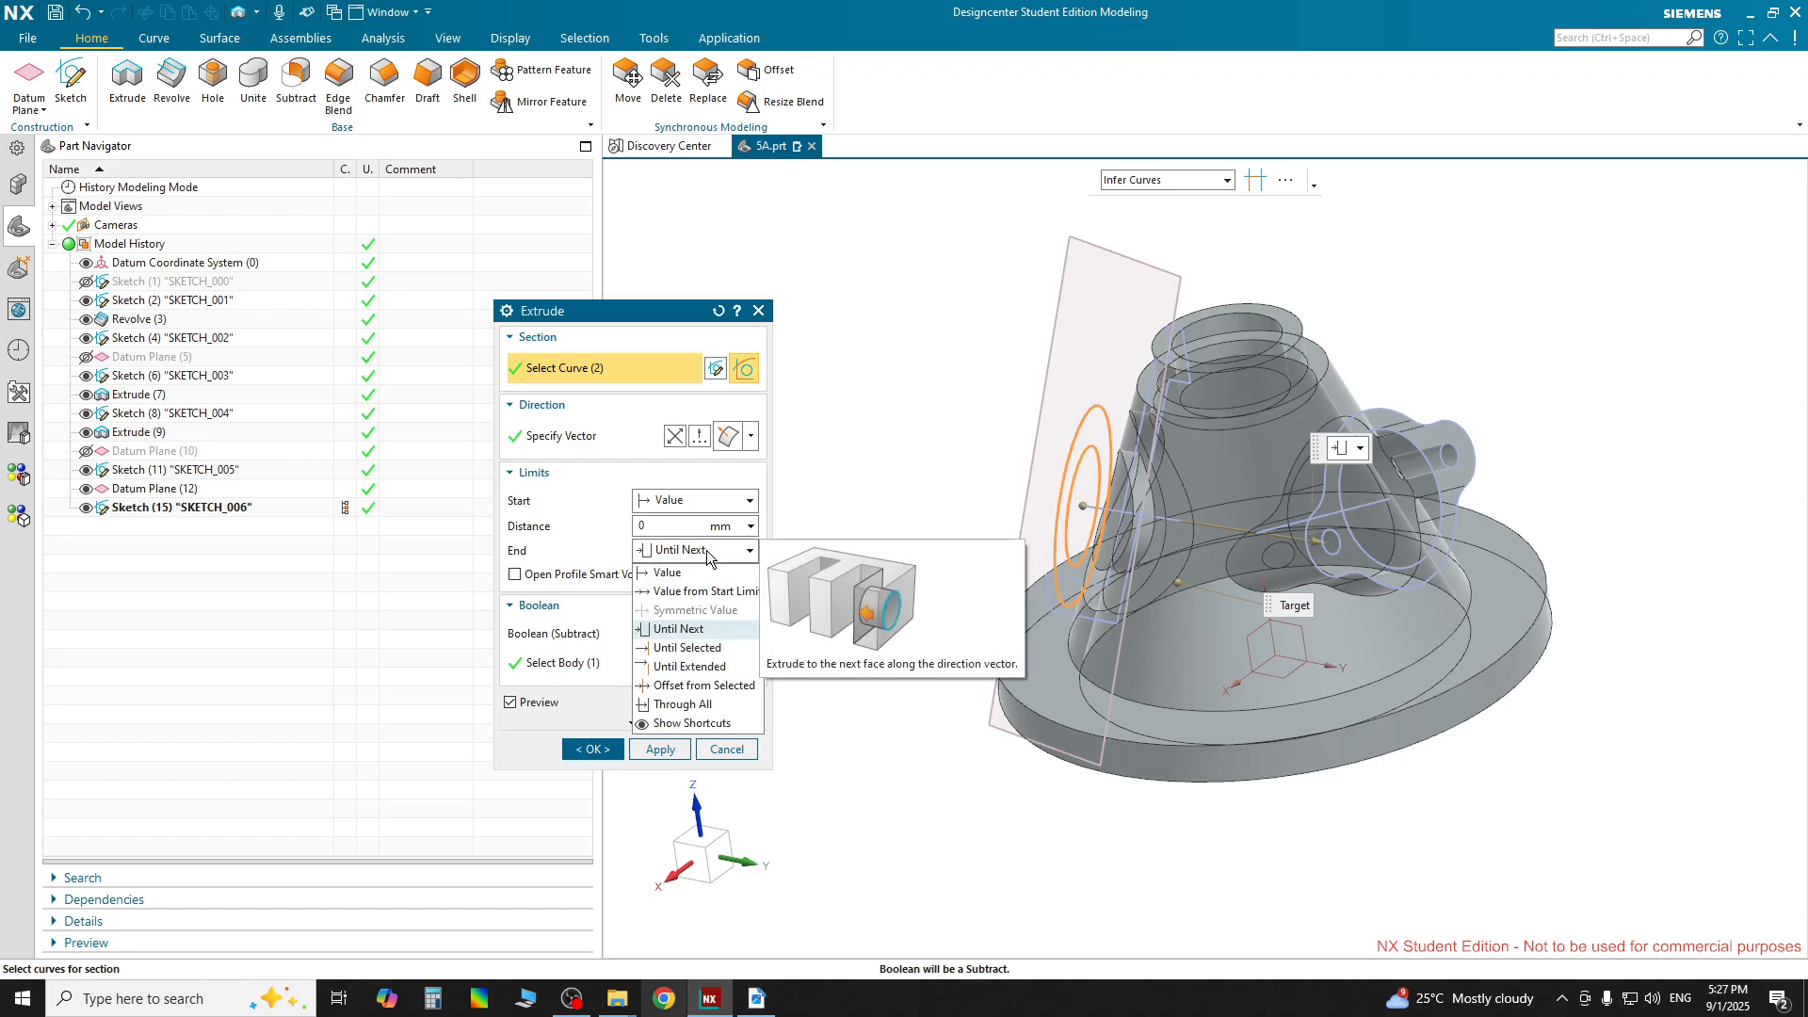
left_click(721, 647)
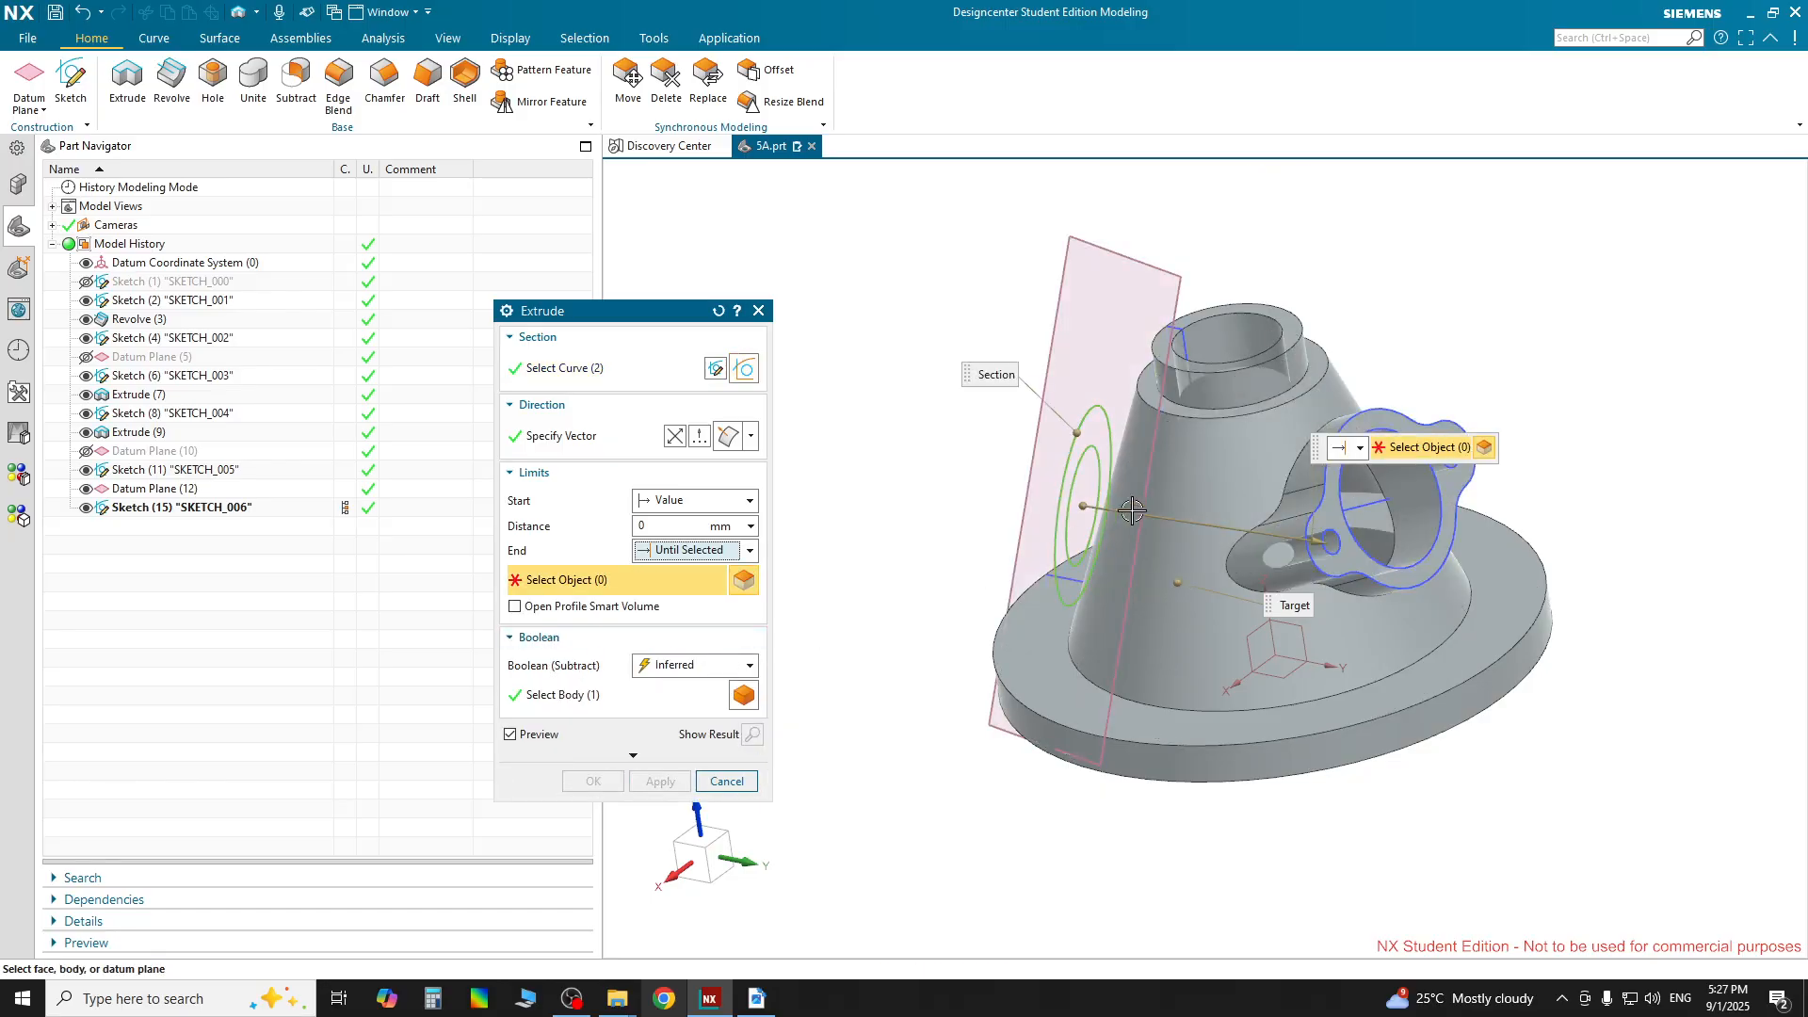
left_click(1208, 465)
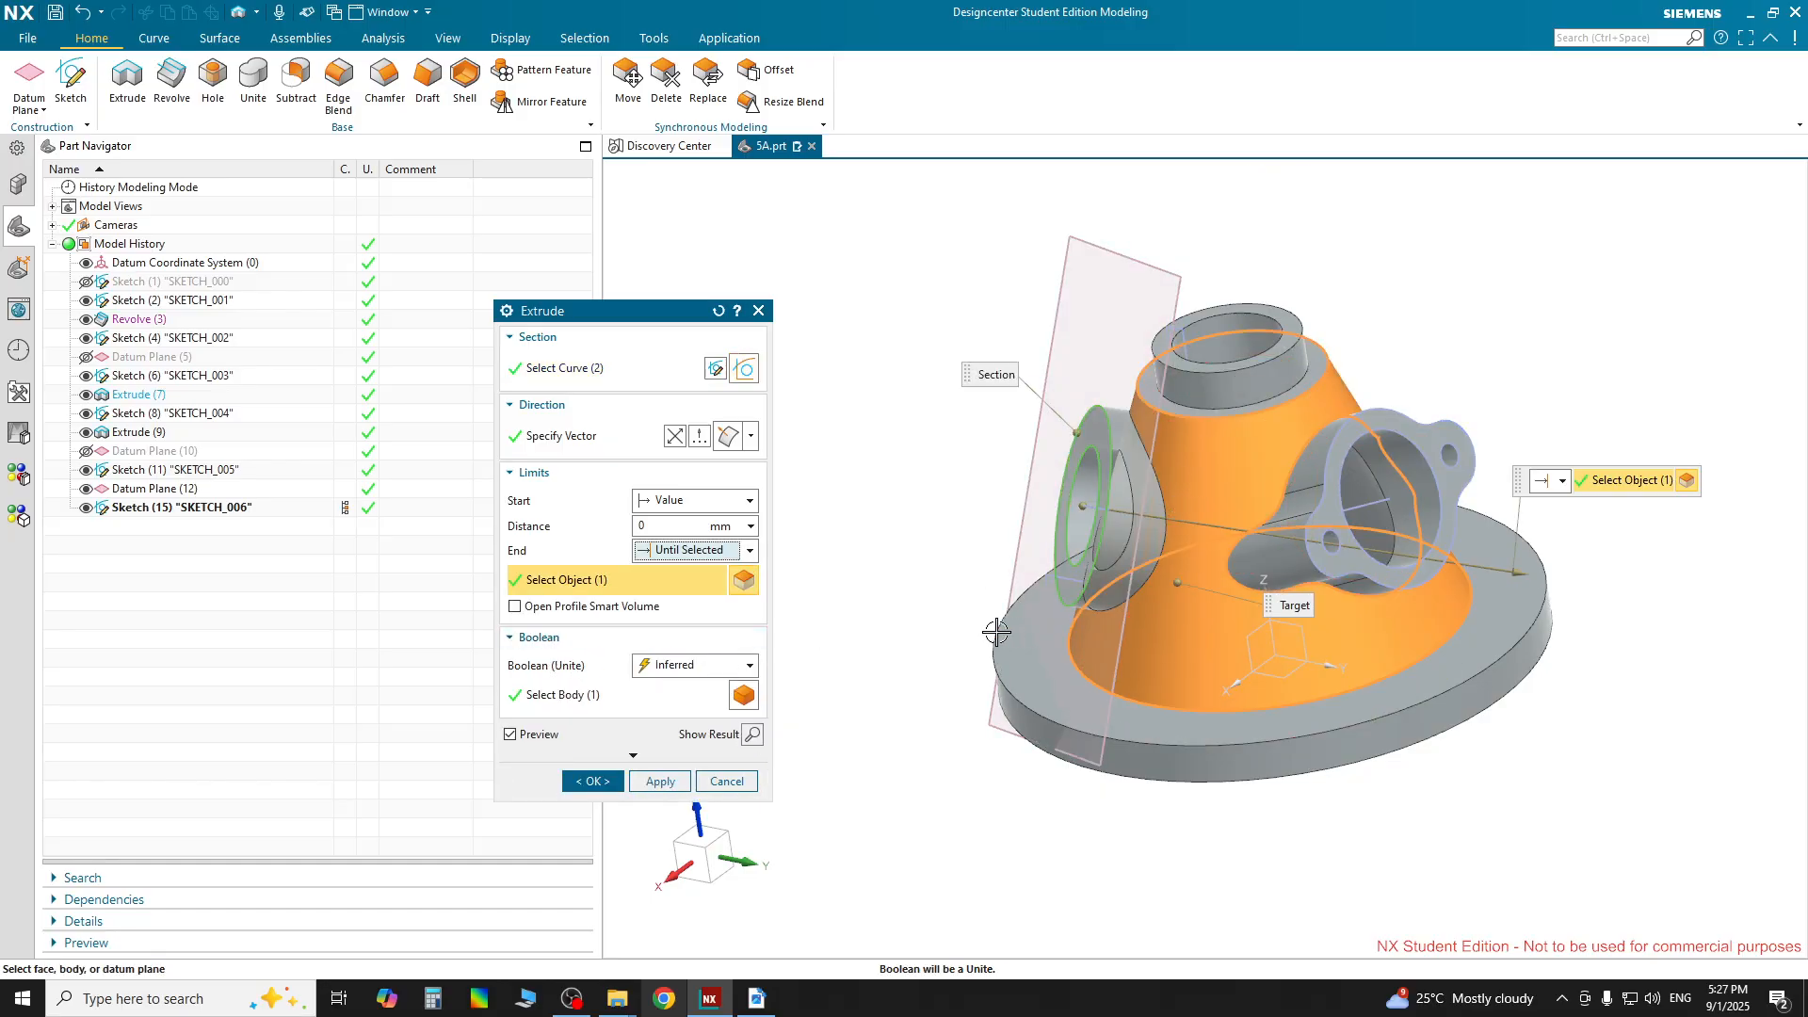
Show the full result of the boss extrusion, inspect where it meets the cone, and return to the extrusion settings
left_click(753, 734)
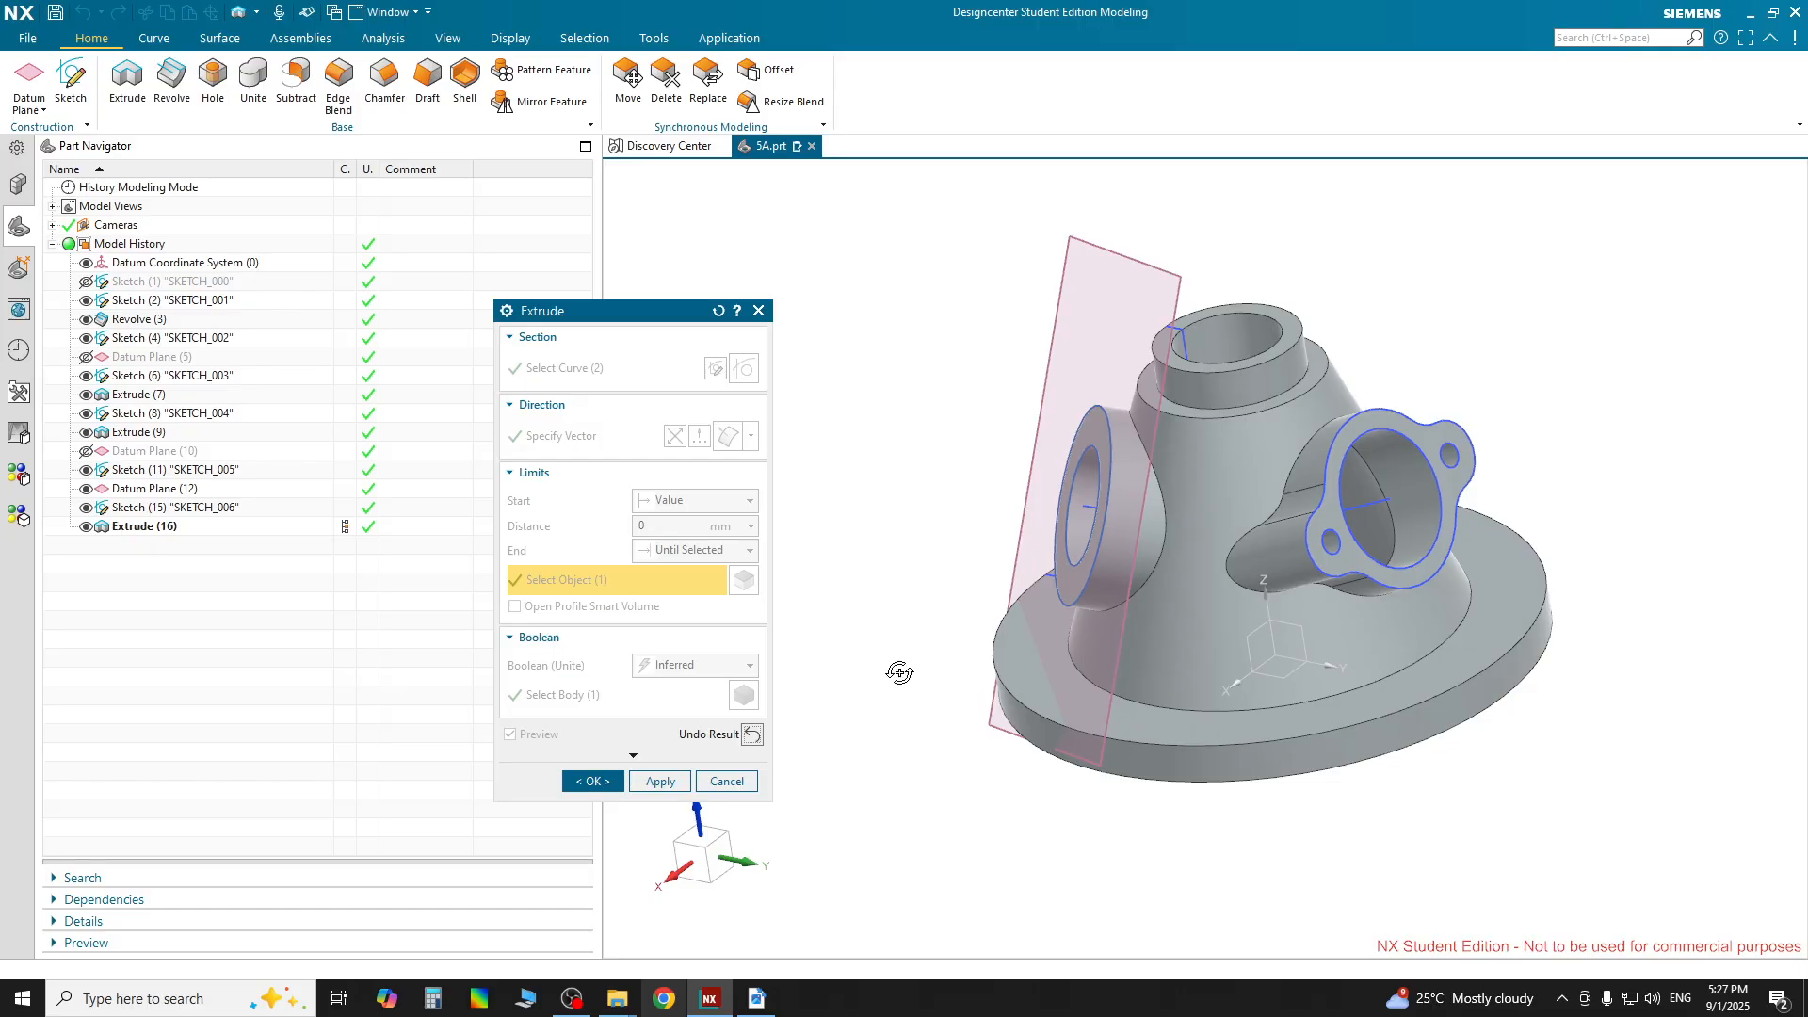
mouse_move(895, 670)
middle_mouse_down()
mouse_move(978, 683)
mouse_move(968, 653)
mouse_move(940, 713)
mouse_move(892, 722)
mouse_move(744, 613)
mouse_move(935, 657)
mouse_move(884, 654)
mouse_move(899, 657)
middle_mouse_up()
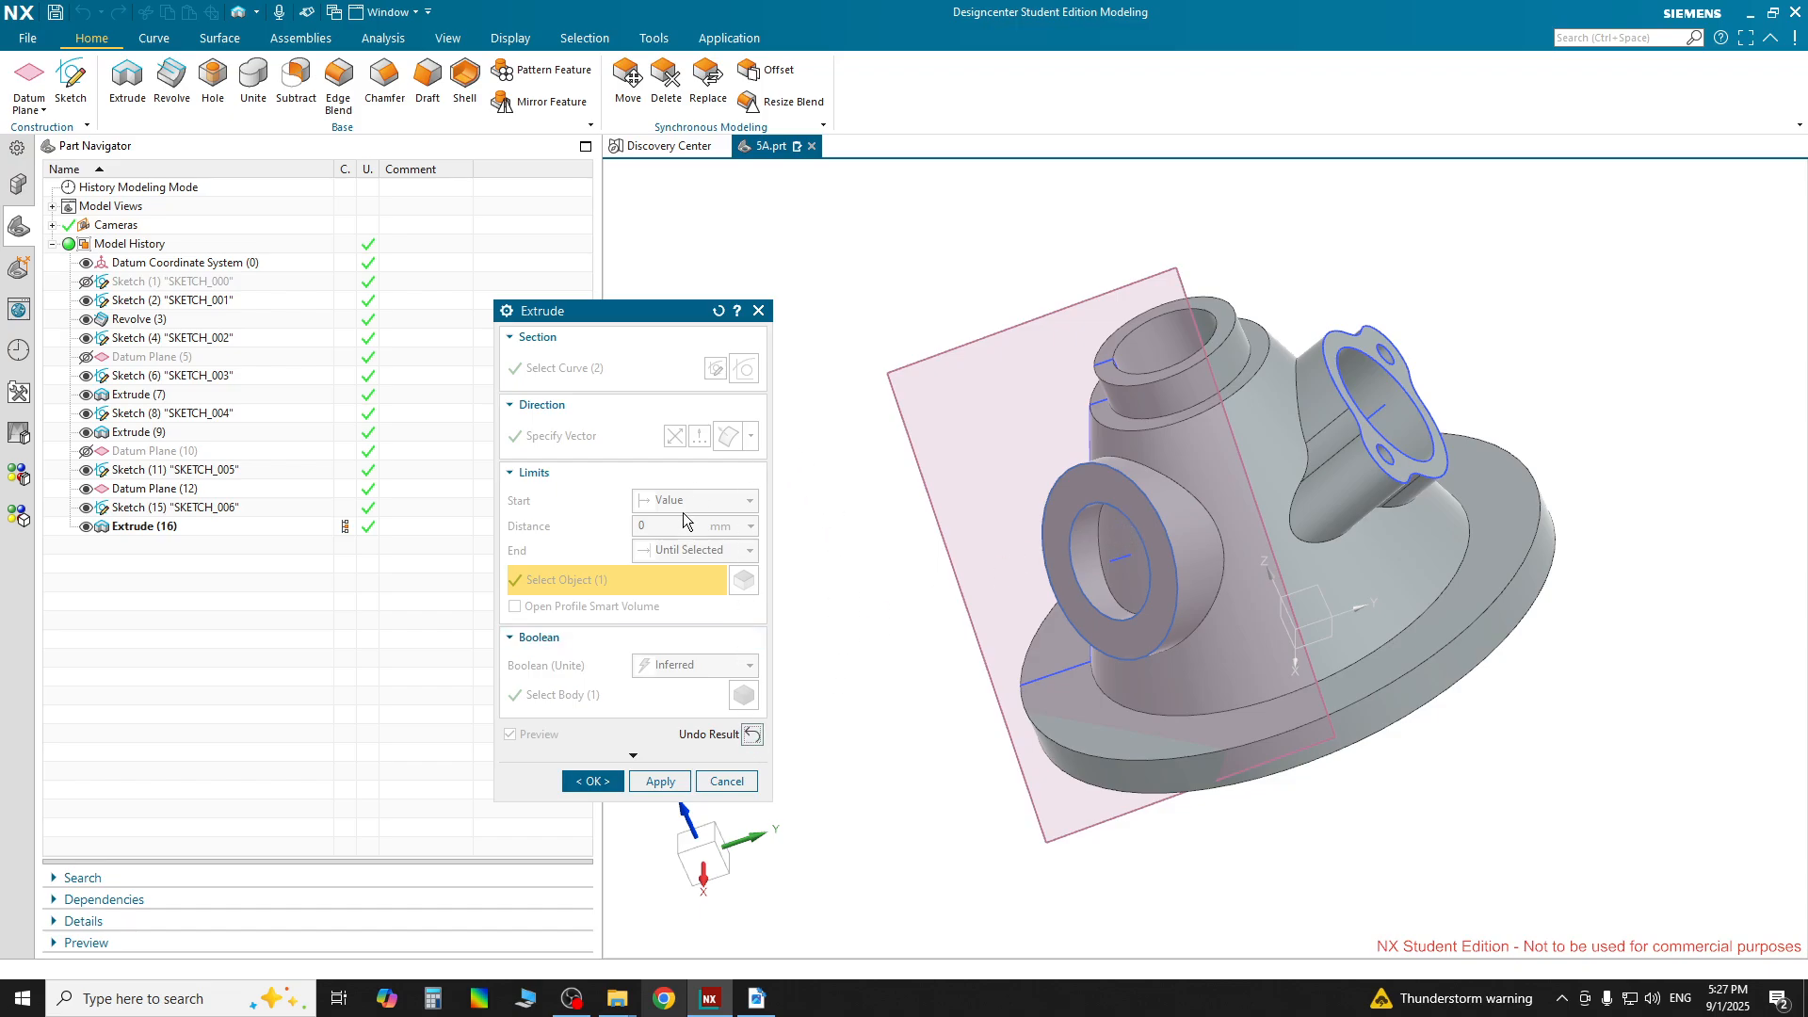
left_click(752, 734)
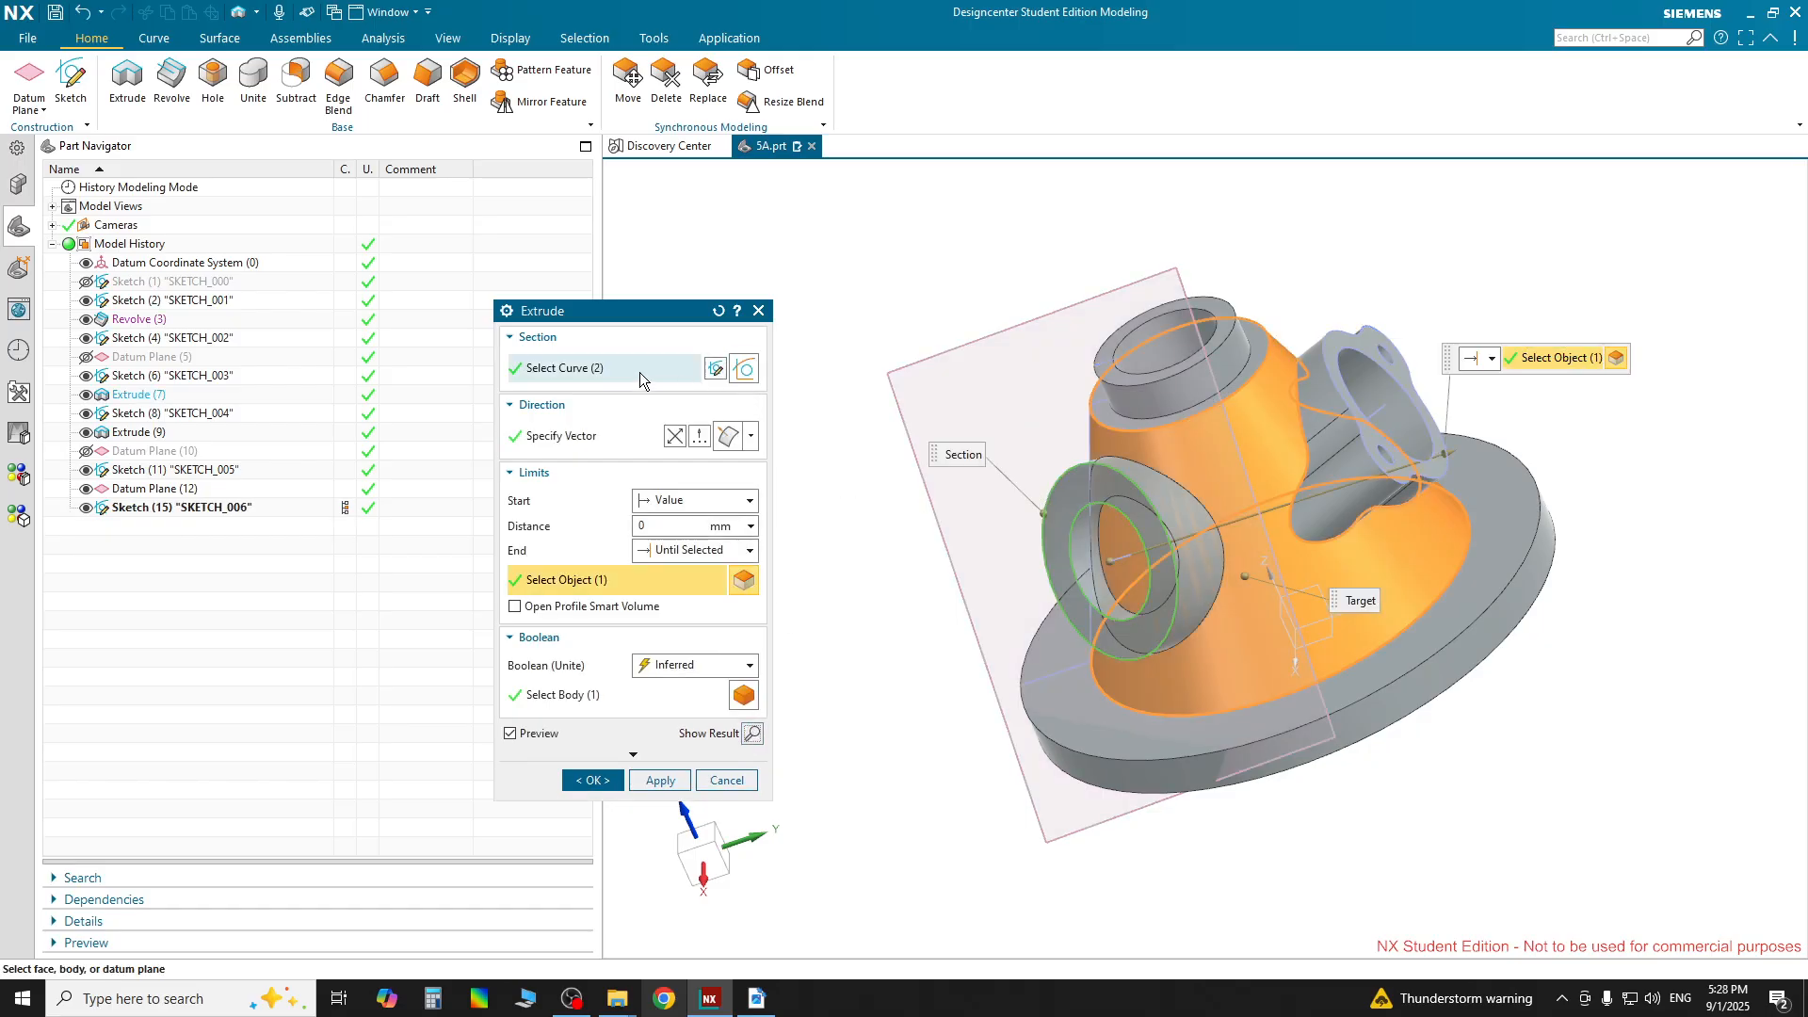
Open the extrusion's section sketch to review the two circles, and return to the Extrude settings
left_click(743, 375)
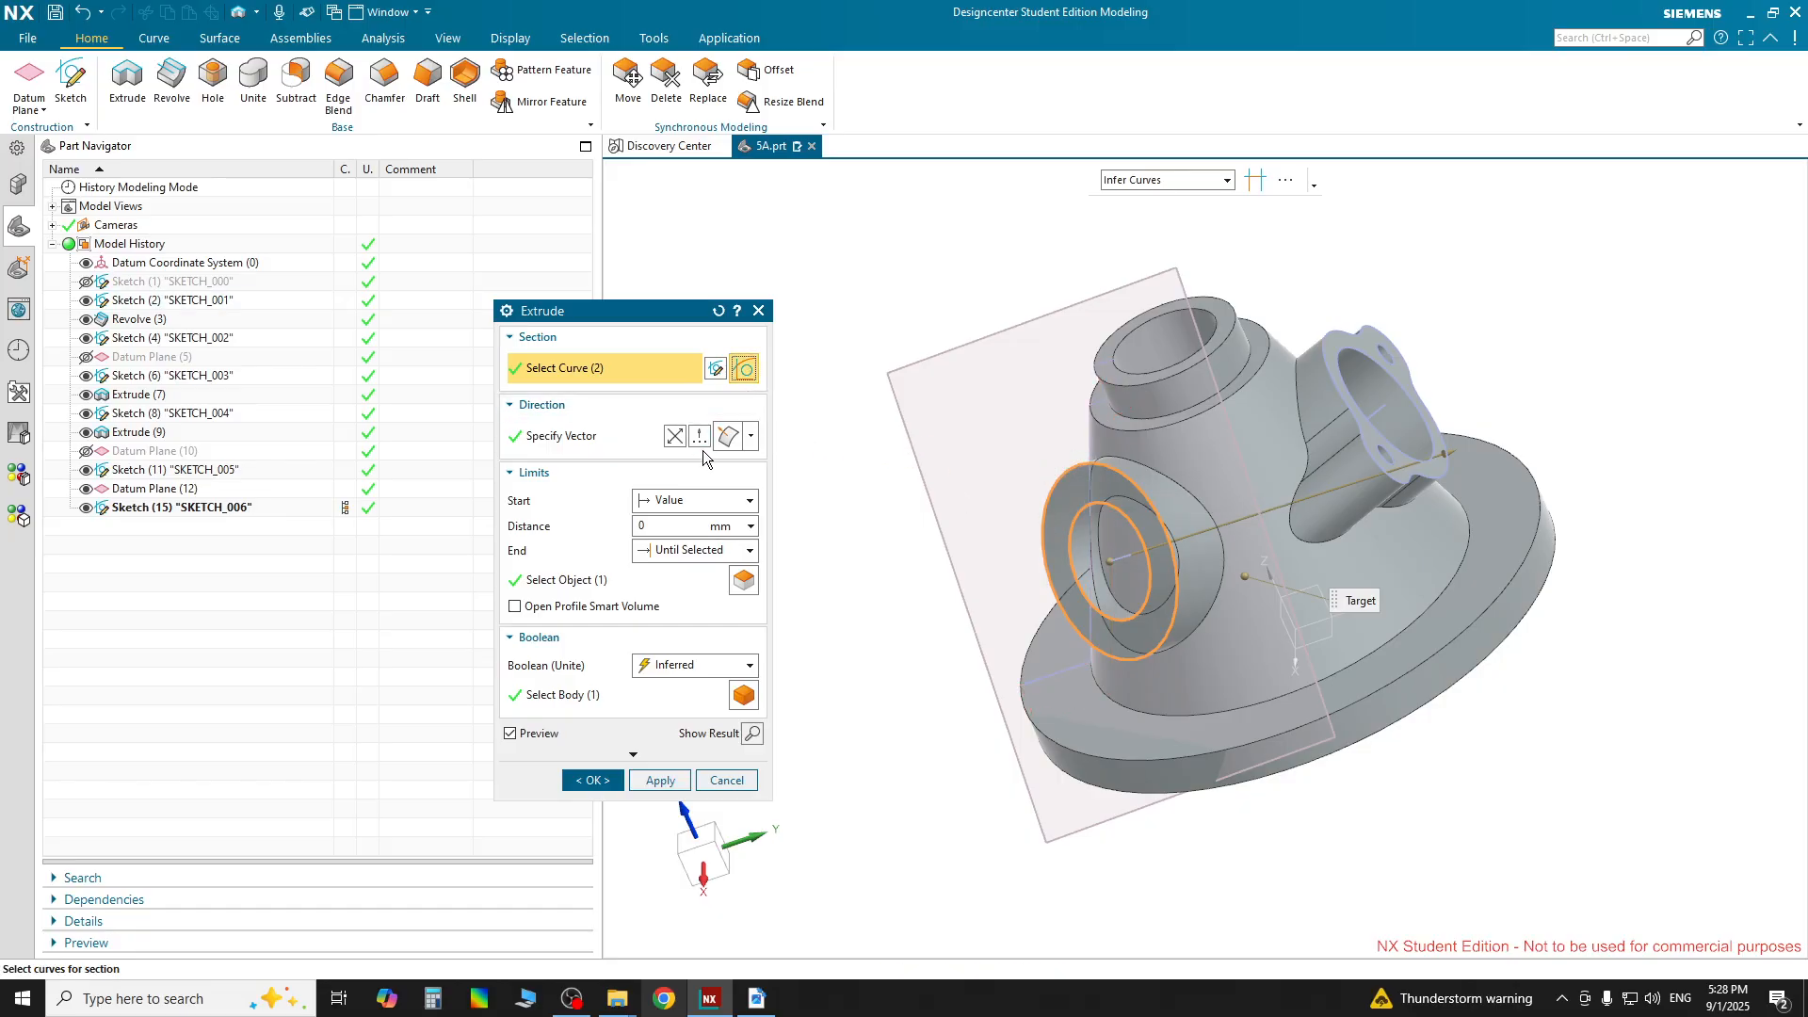
left_click(716, 368)
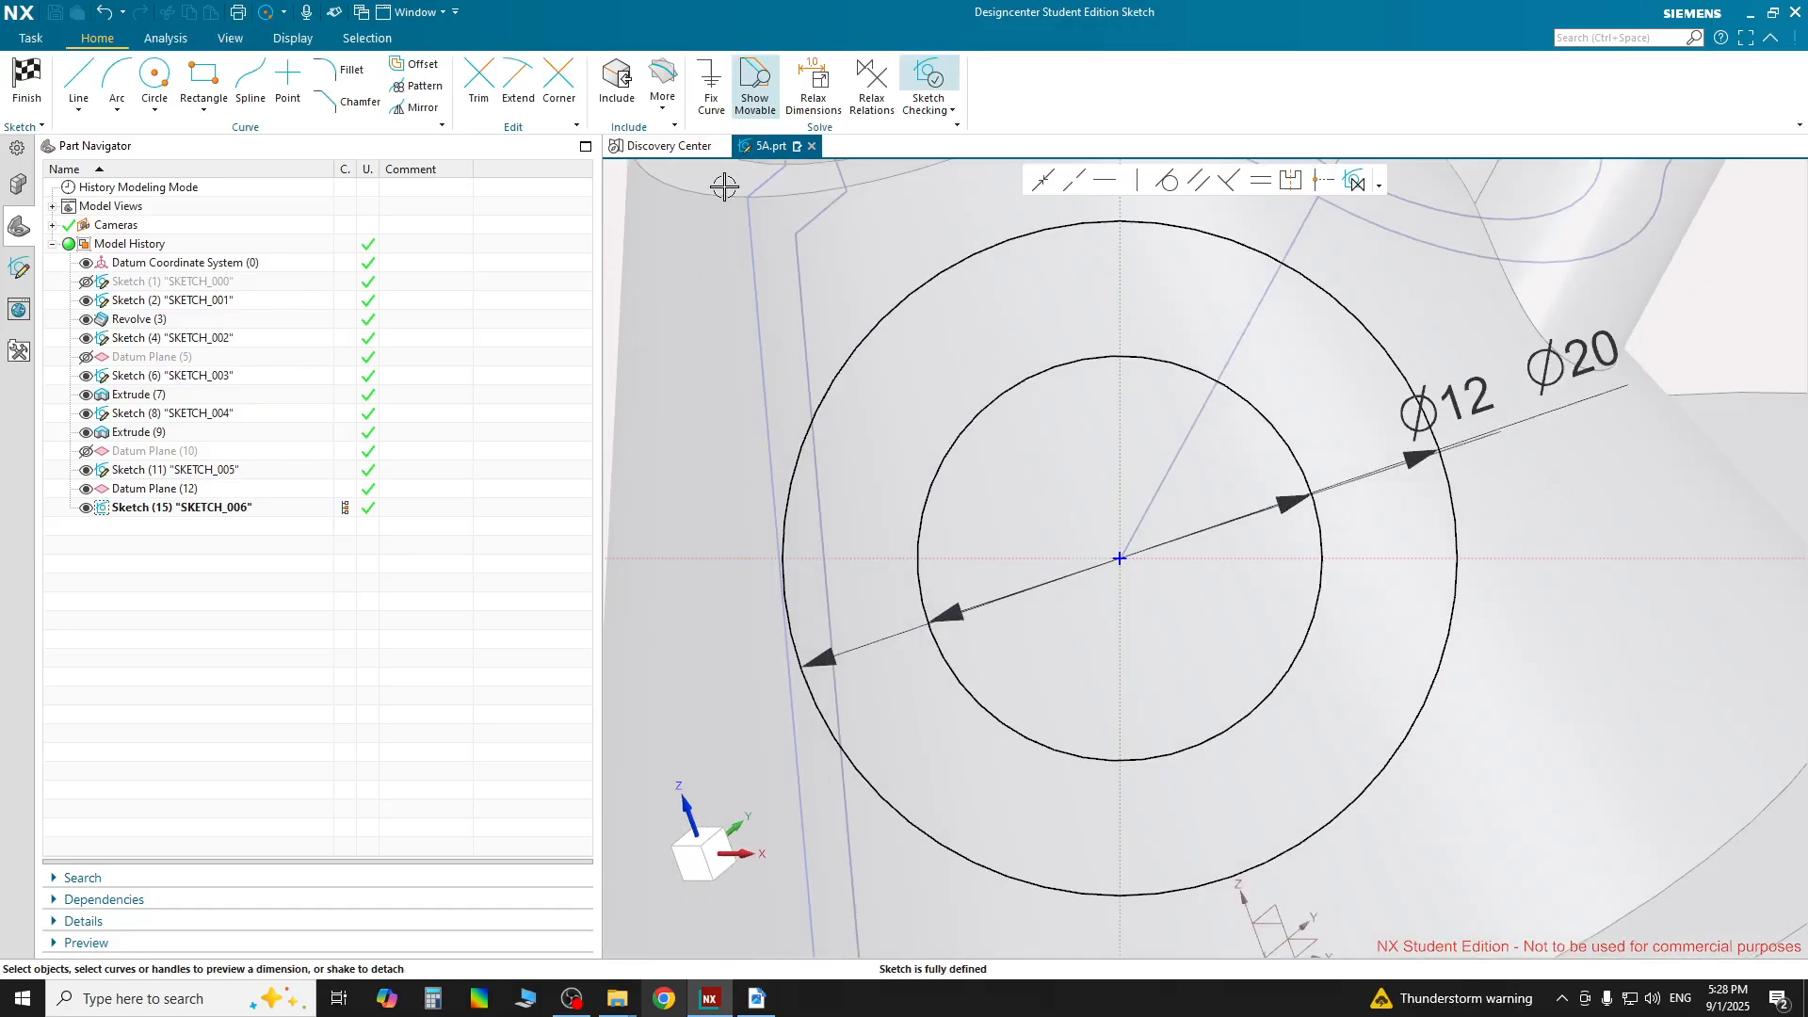
left_click(26, 80)
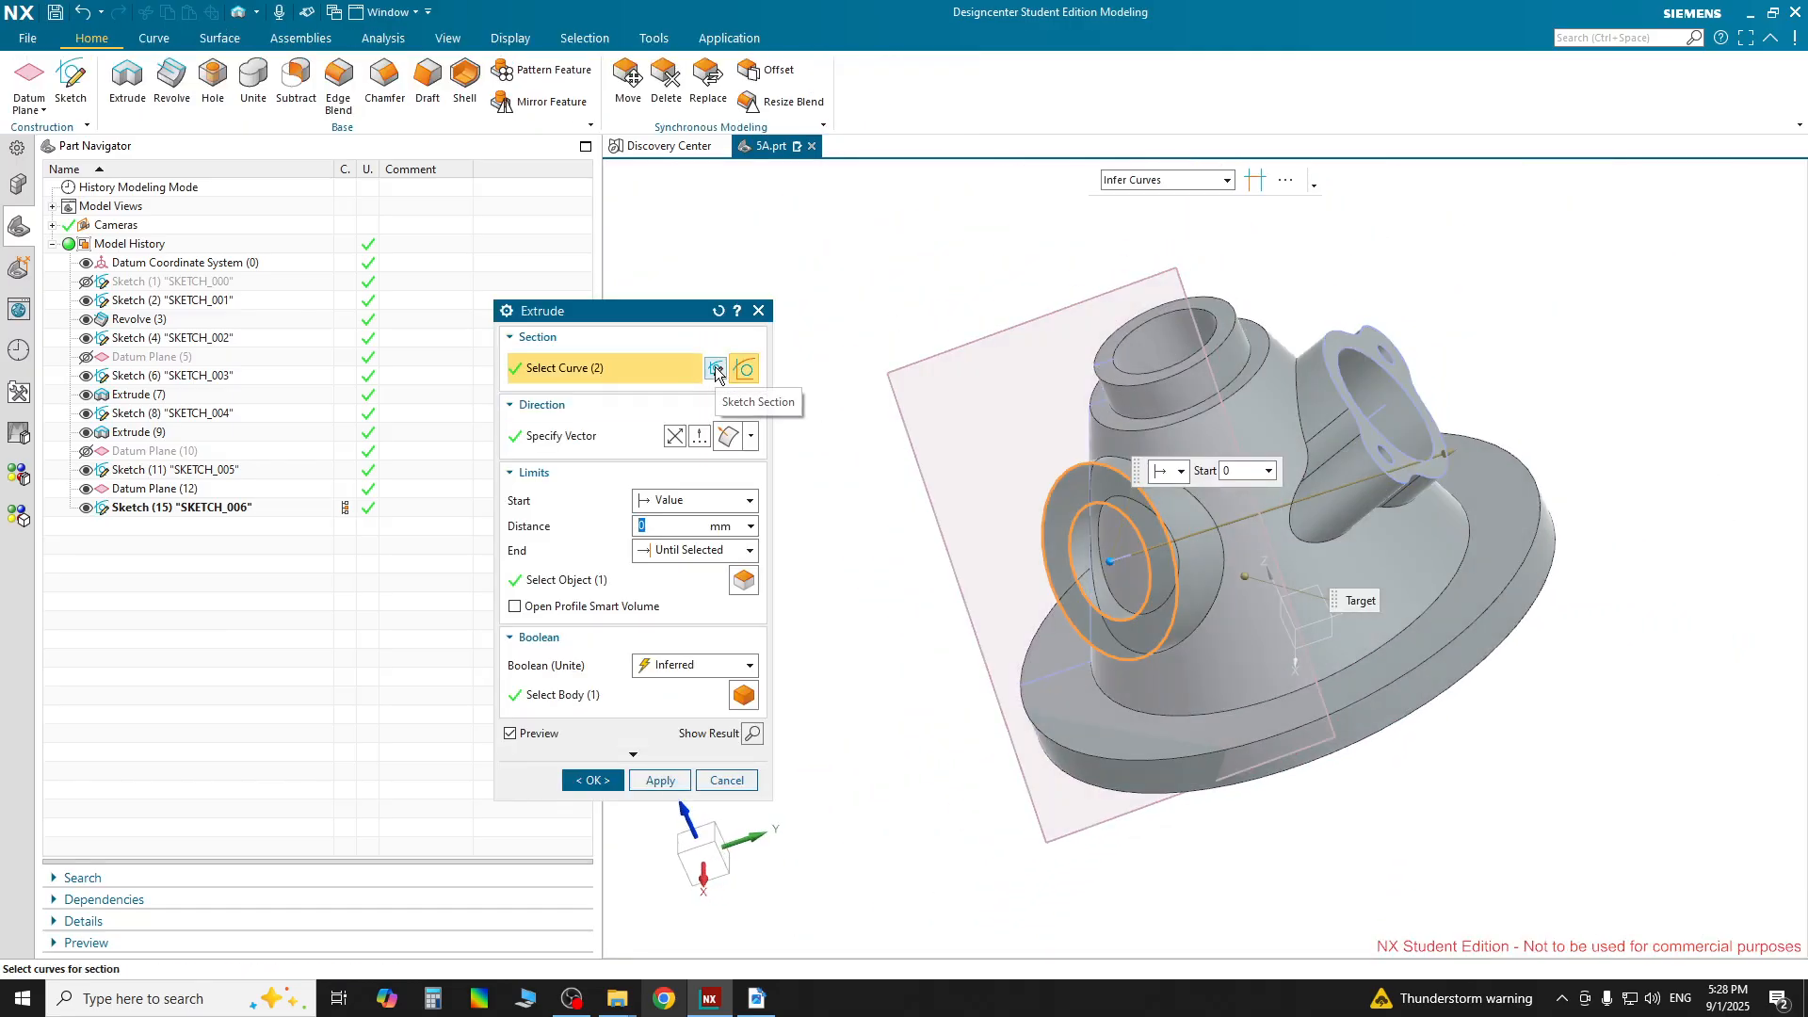
Edit the extrusion's section sketch to delete the inner 12 mm circle, keeping the 20 mm circle, and finish the sketch
left_click(715, 370)
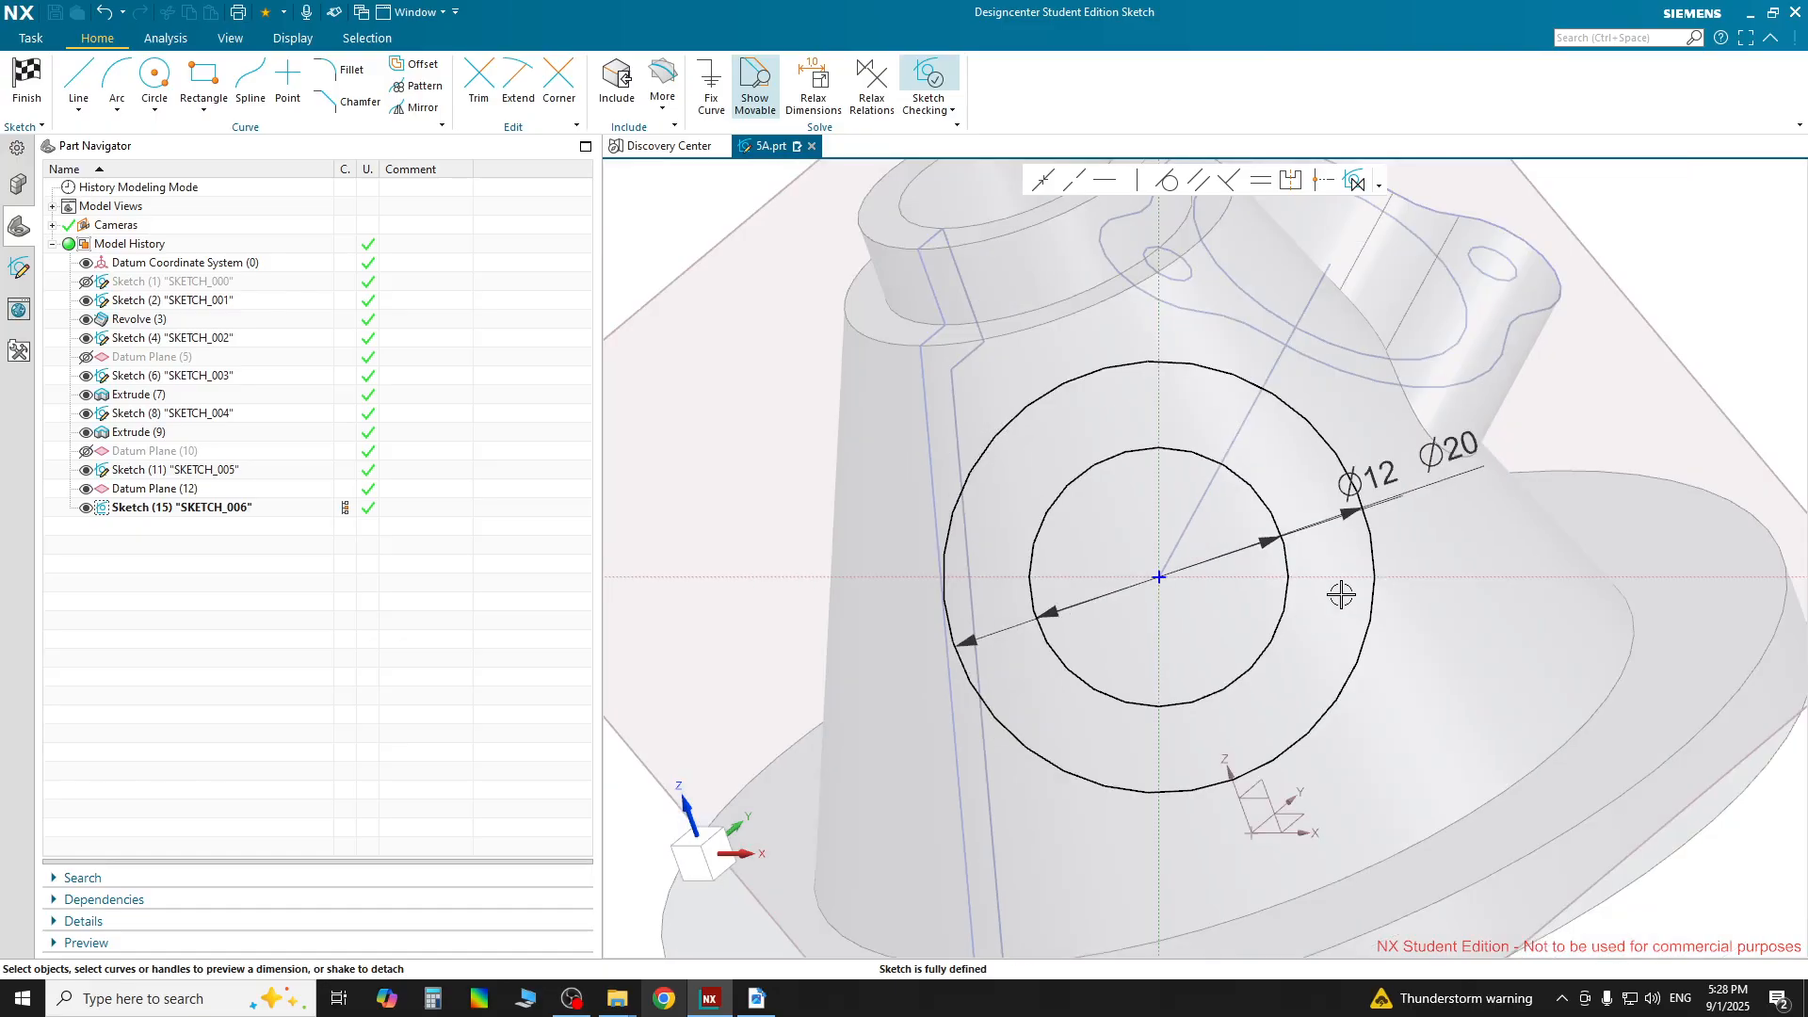
left_click(1243, 485)
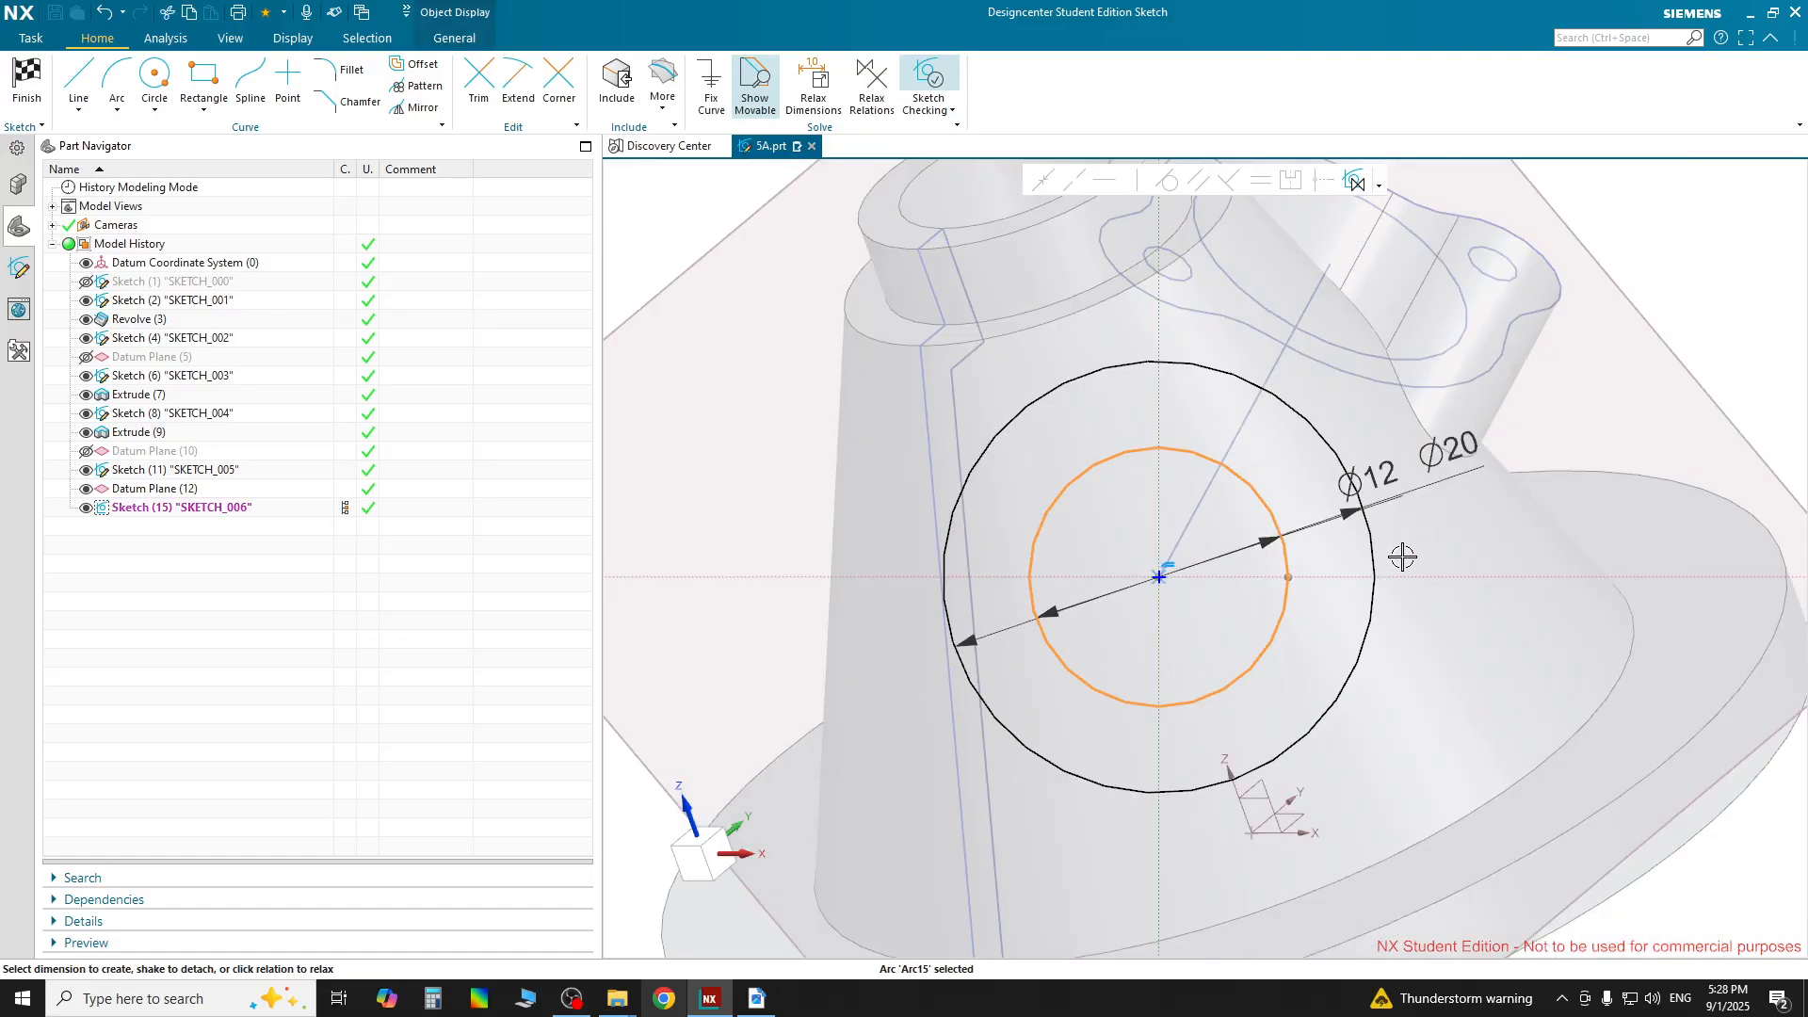
key("Delete")
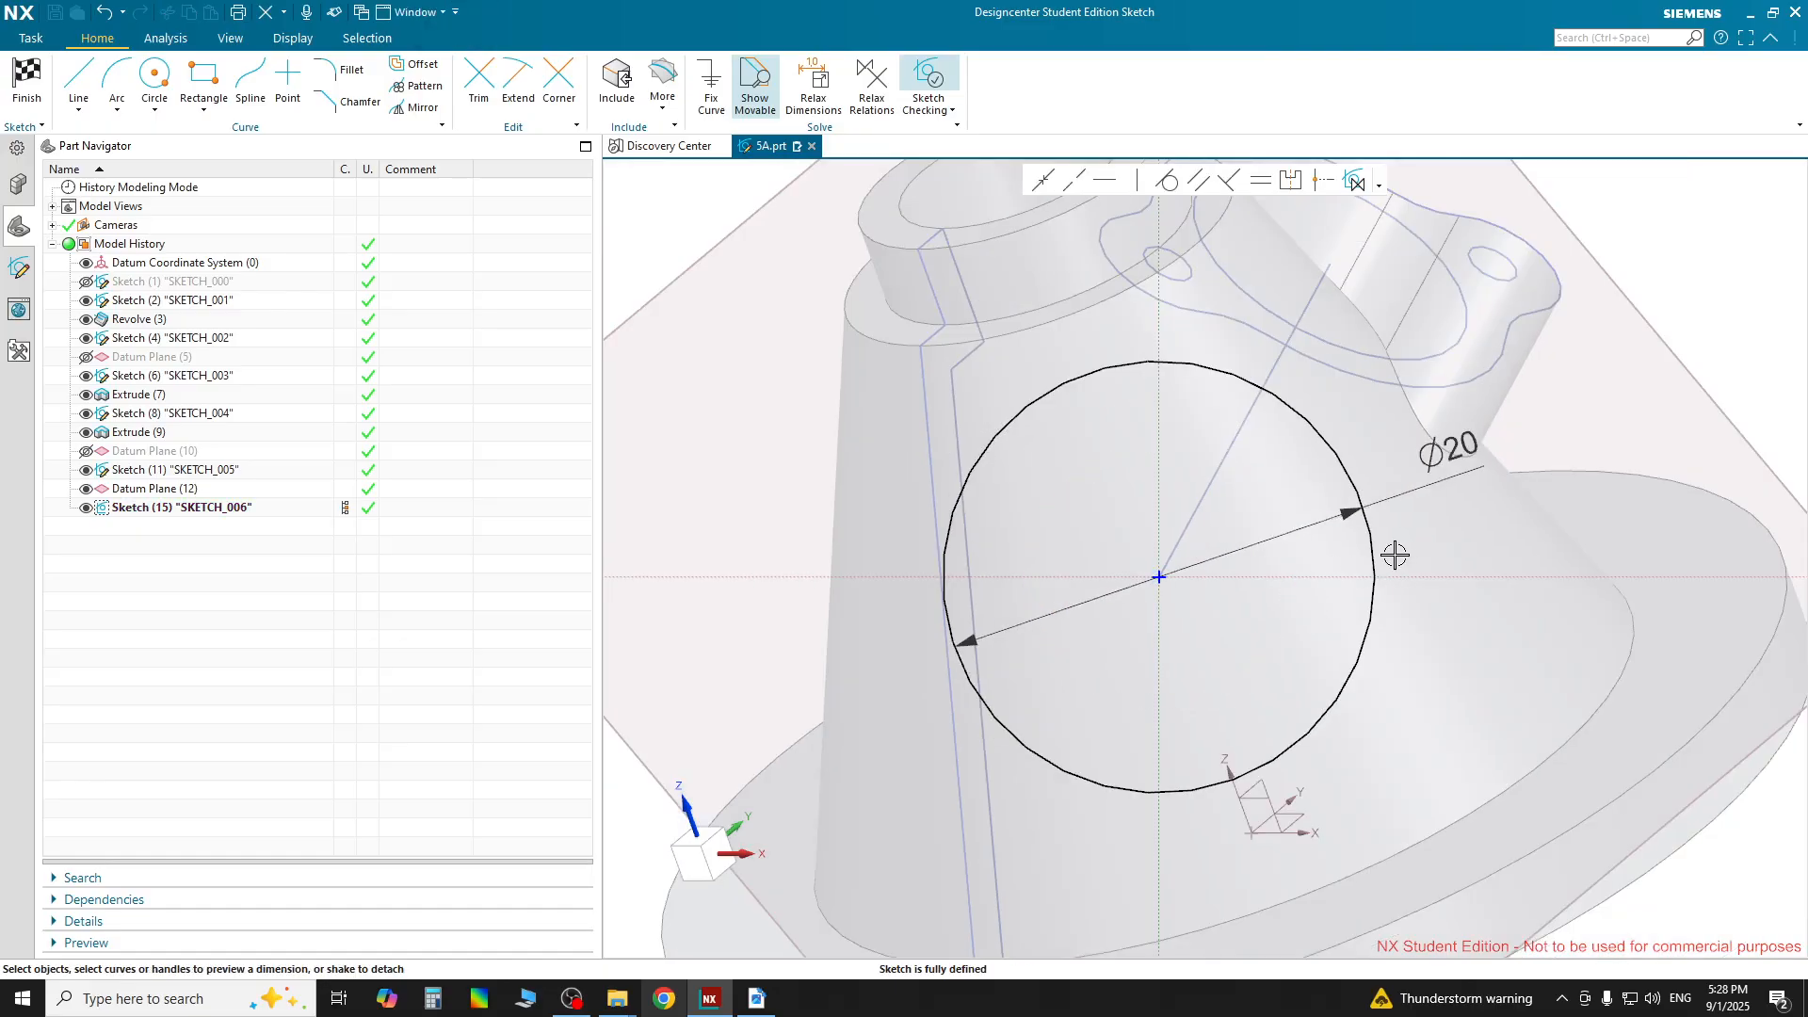
left_click(28, 86)
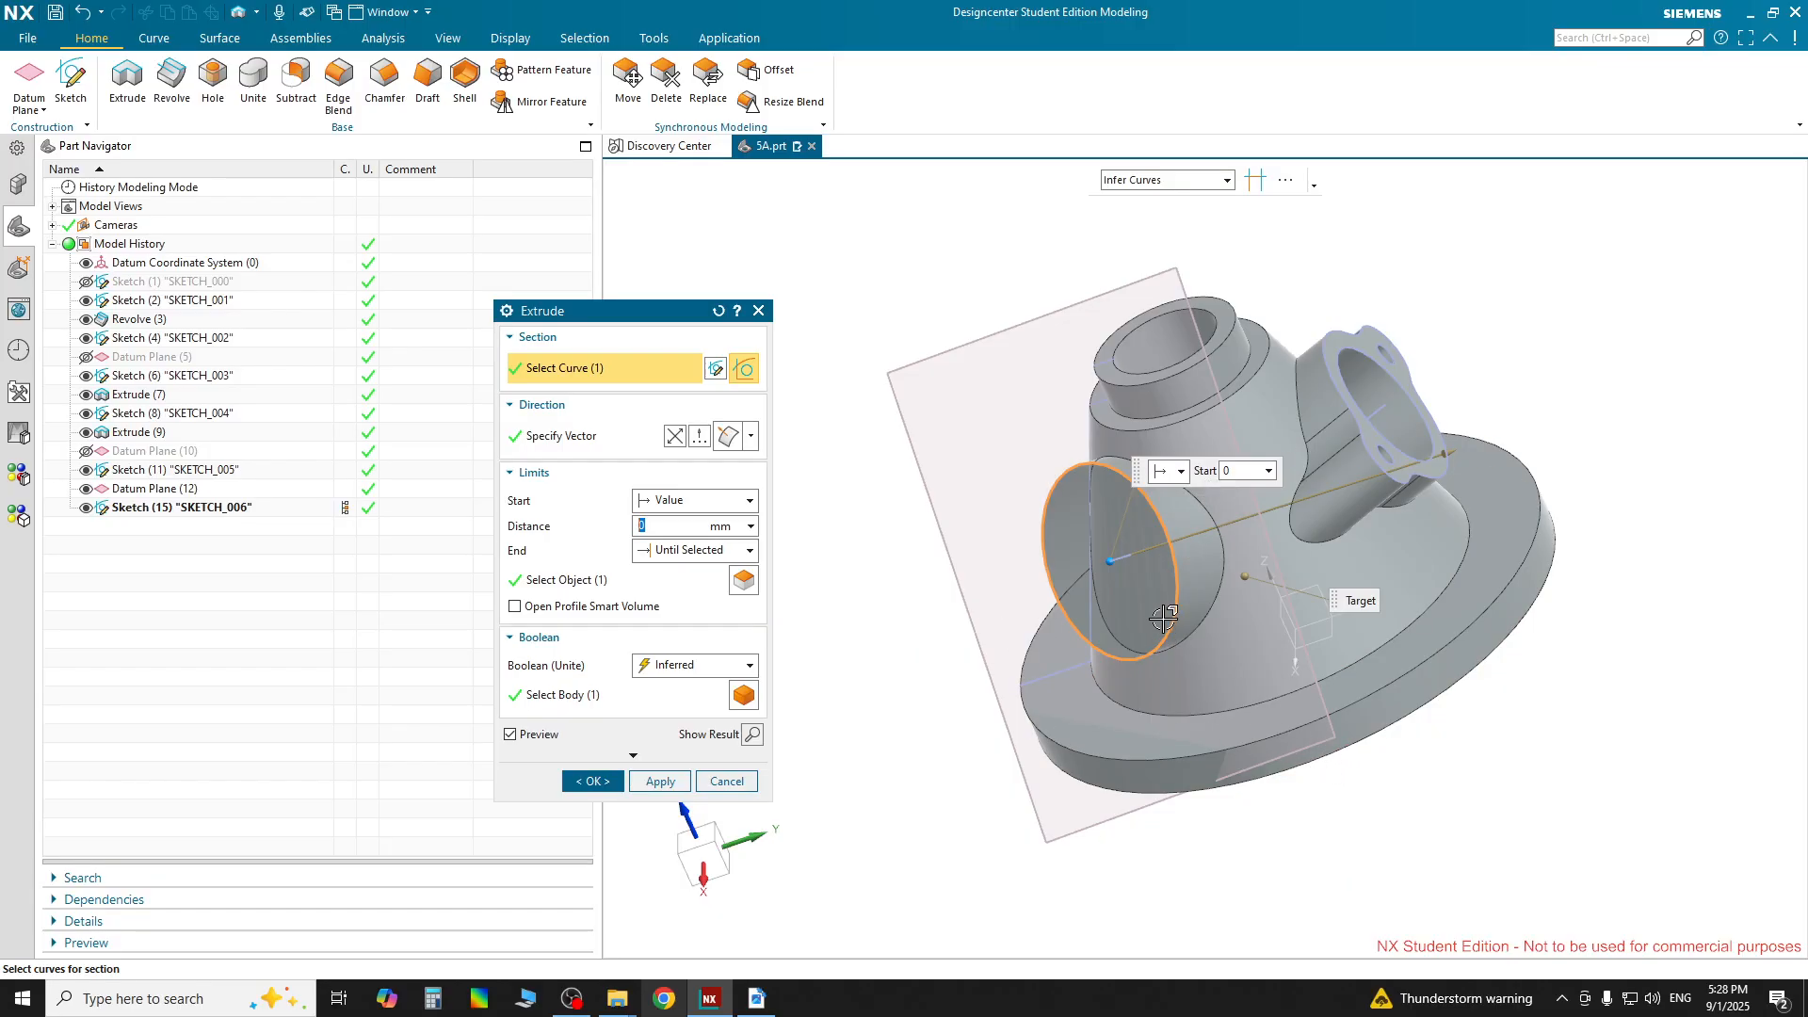
Set the boss extrusion's Boolean to Unite with the housing body and complete the feature
left_click(702, 665)
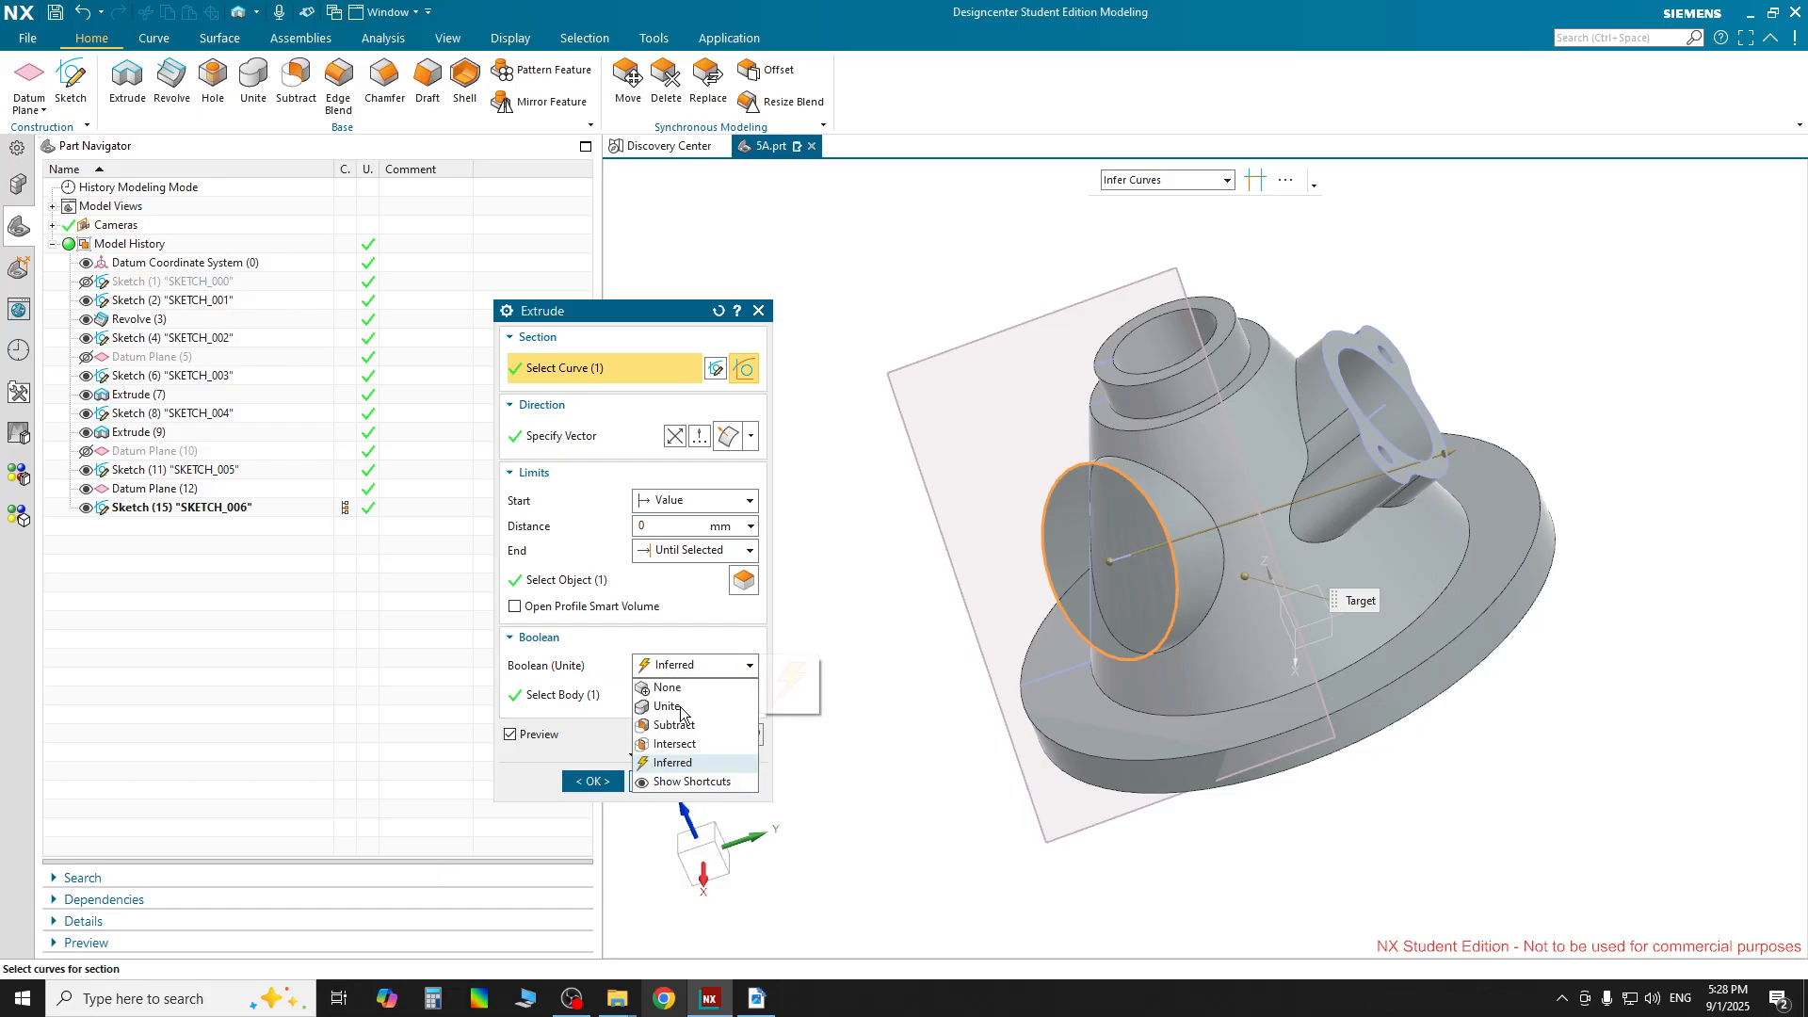
left_click(680, 710)
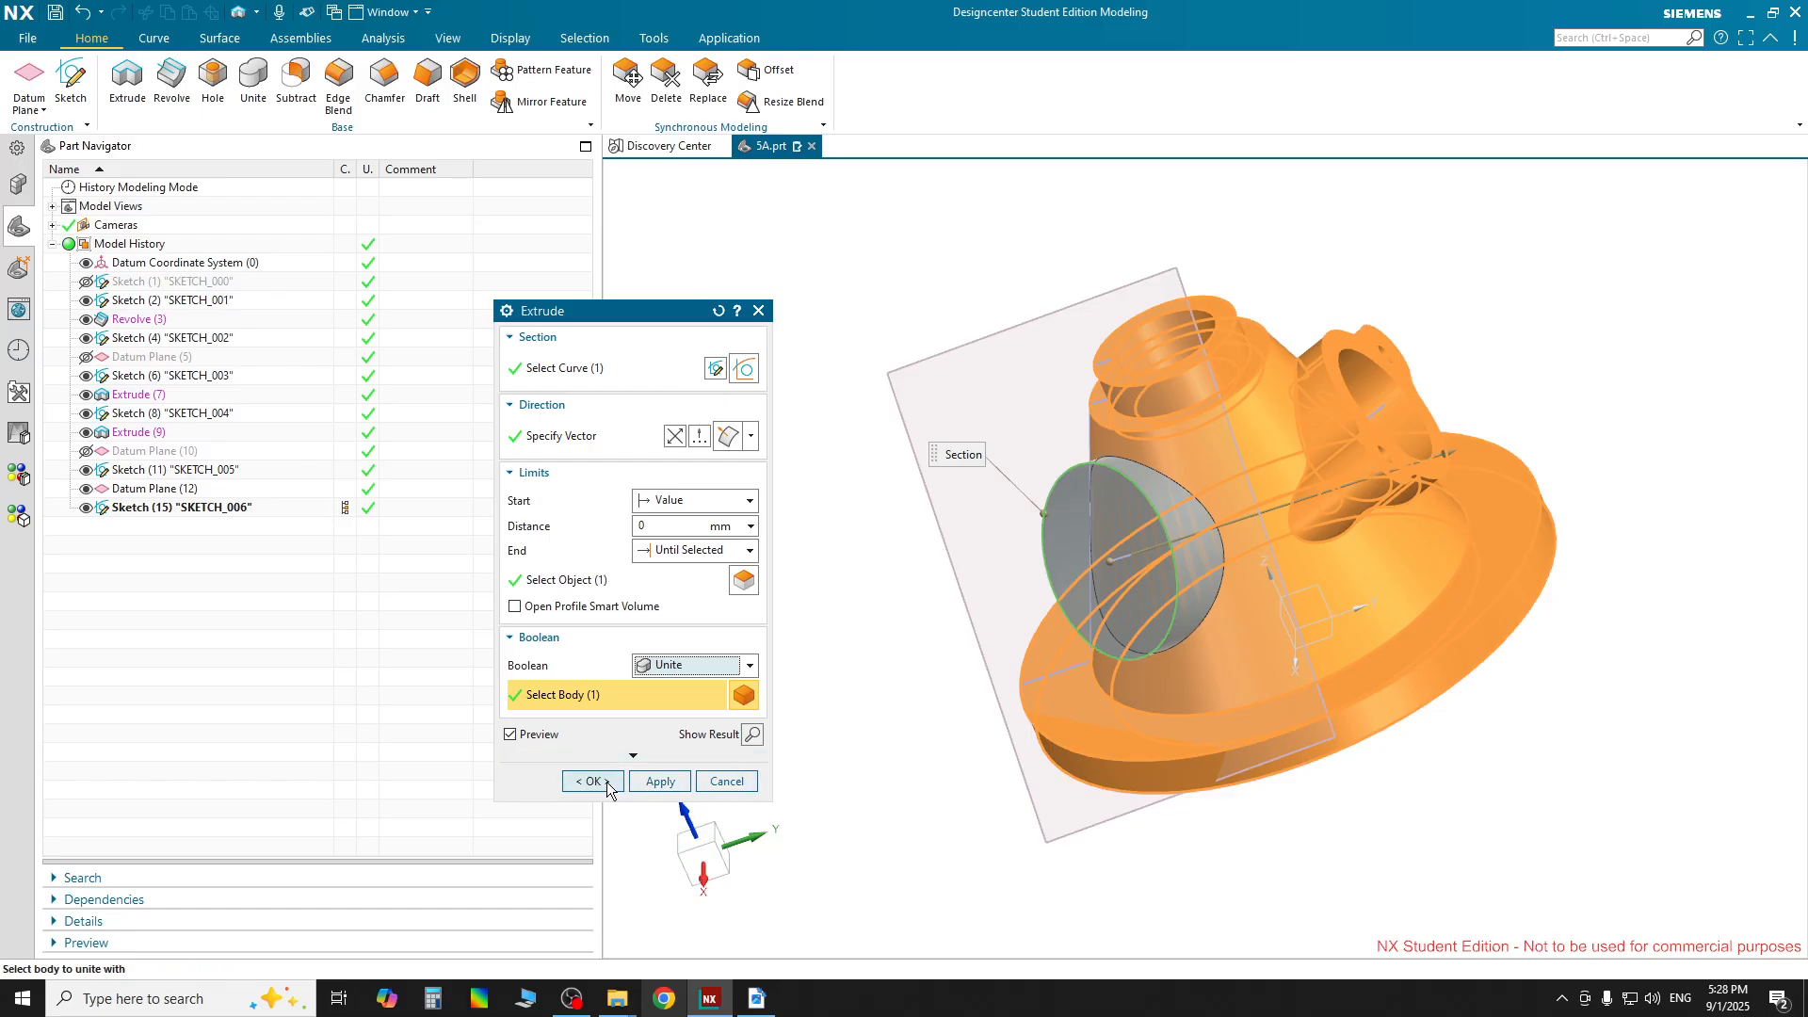
left_click(606, 785)
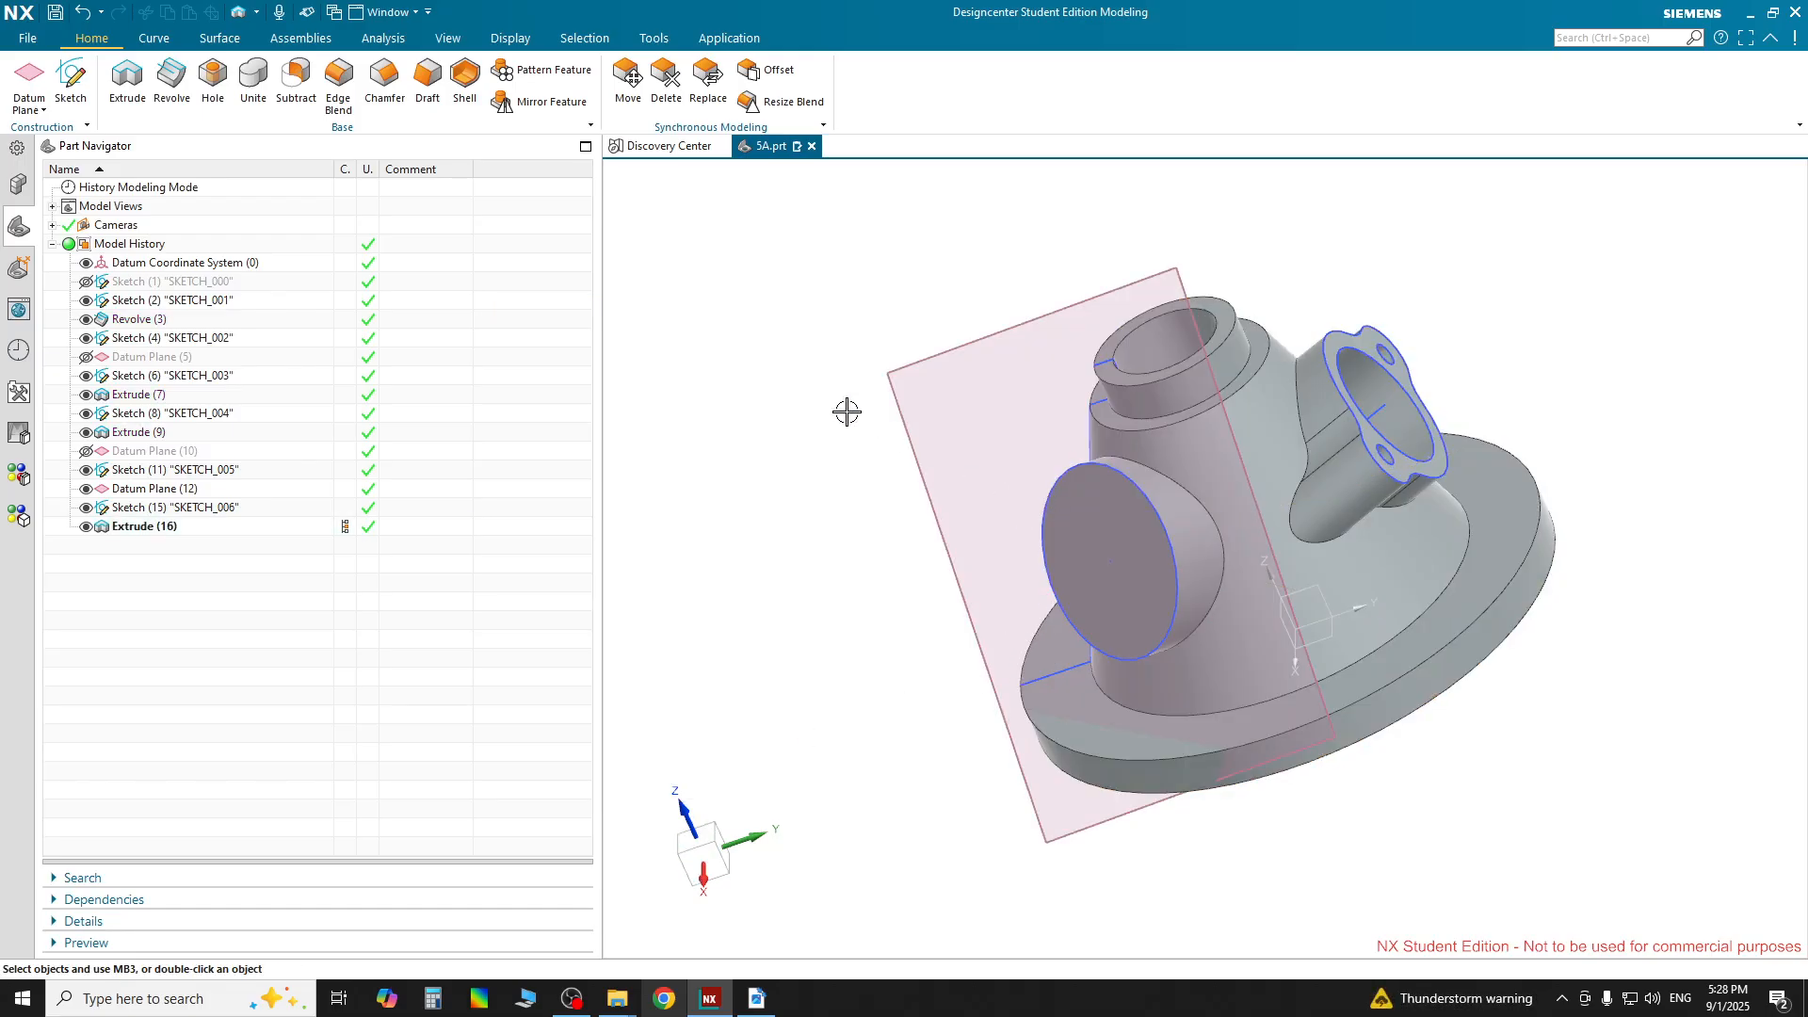
Create a sketch on the solid side boss's flat end face and draw a 12 mm circle centred on the origin
middle_click_drag(776, 585, 799, 590)
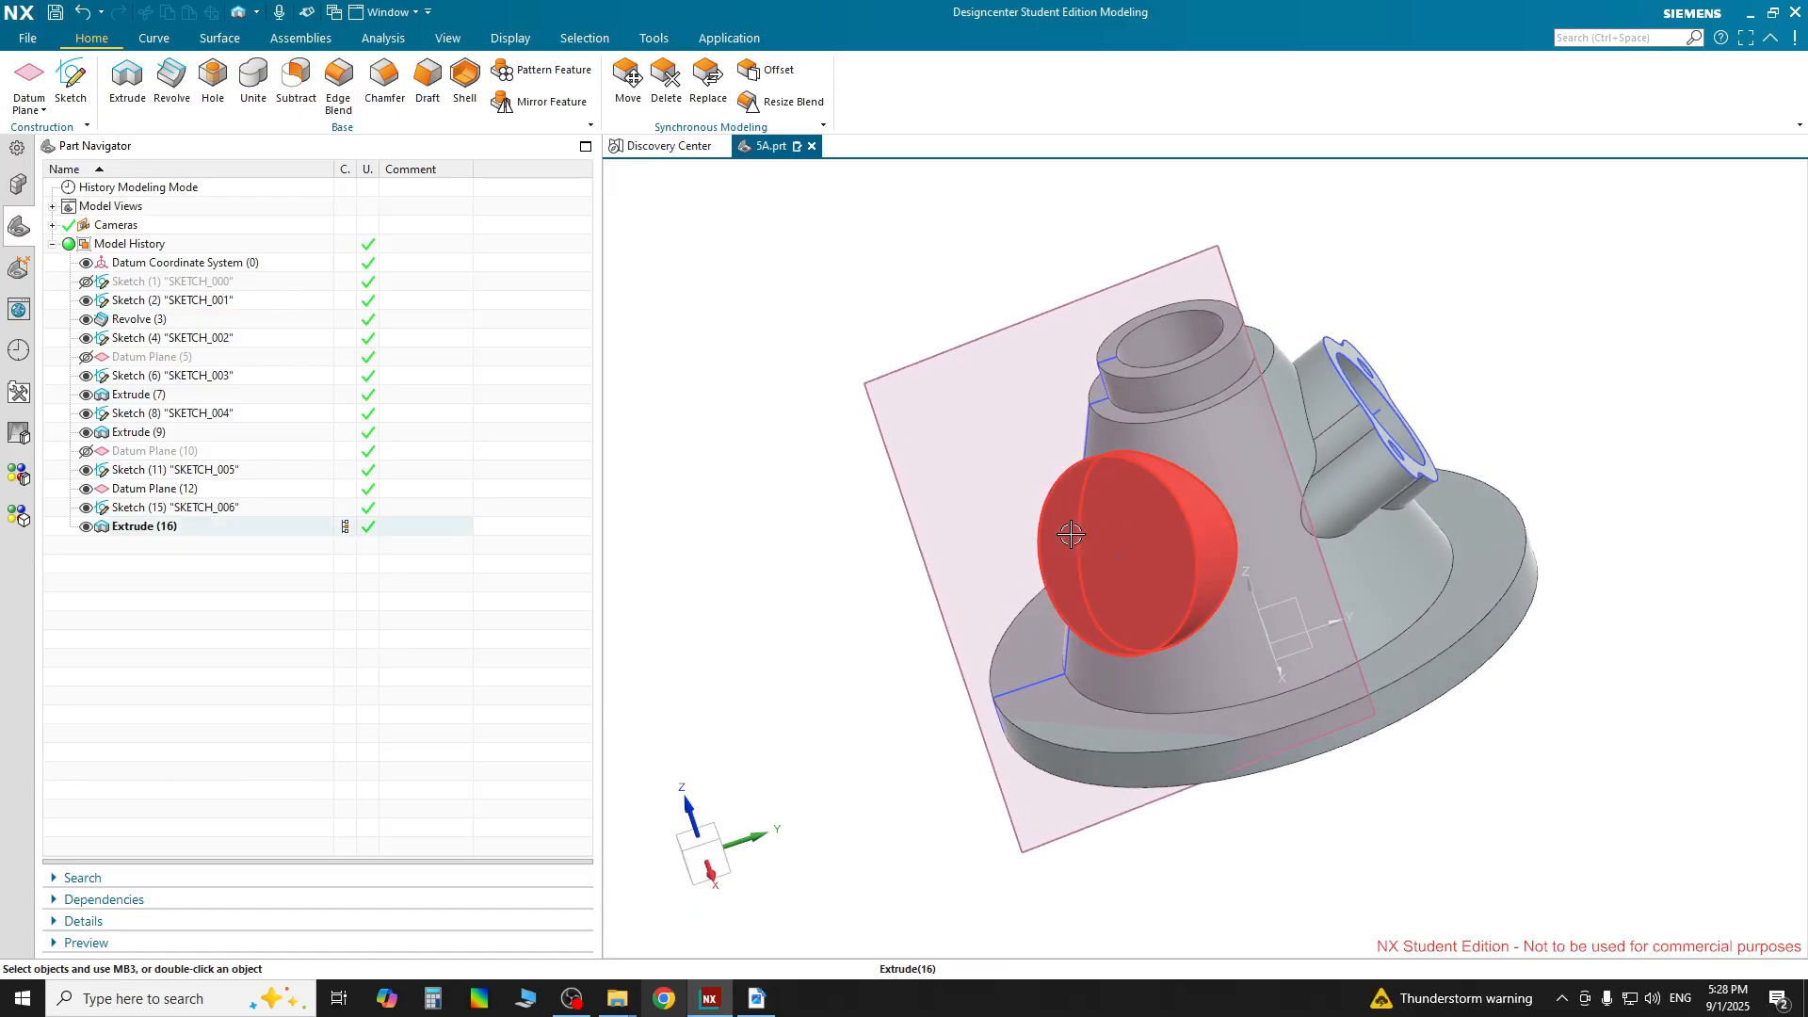
left_click(71, 77)
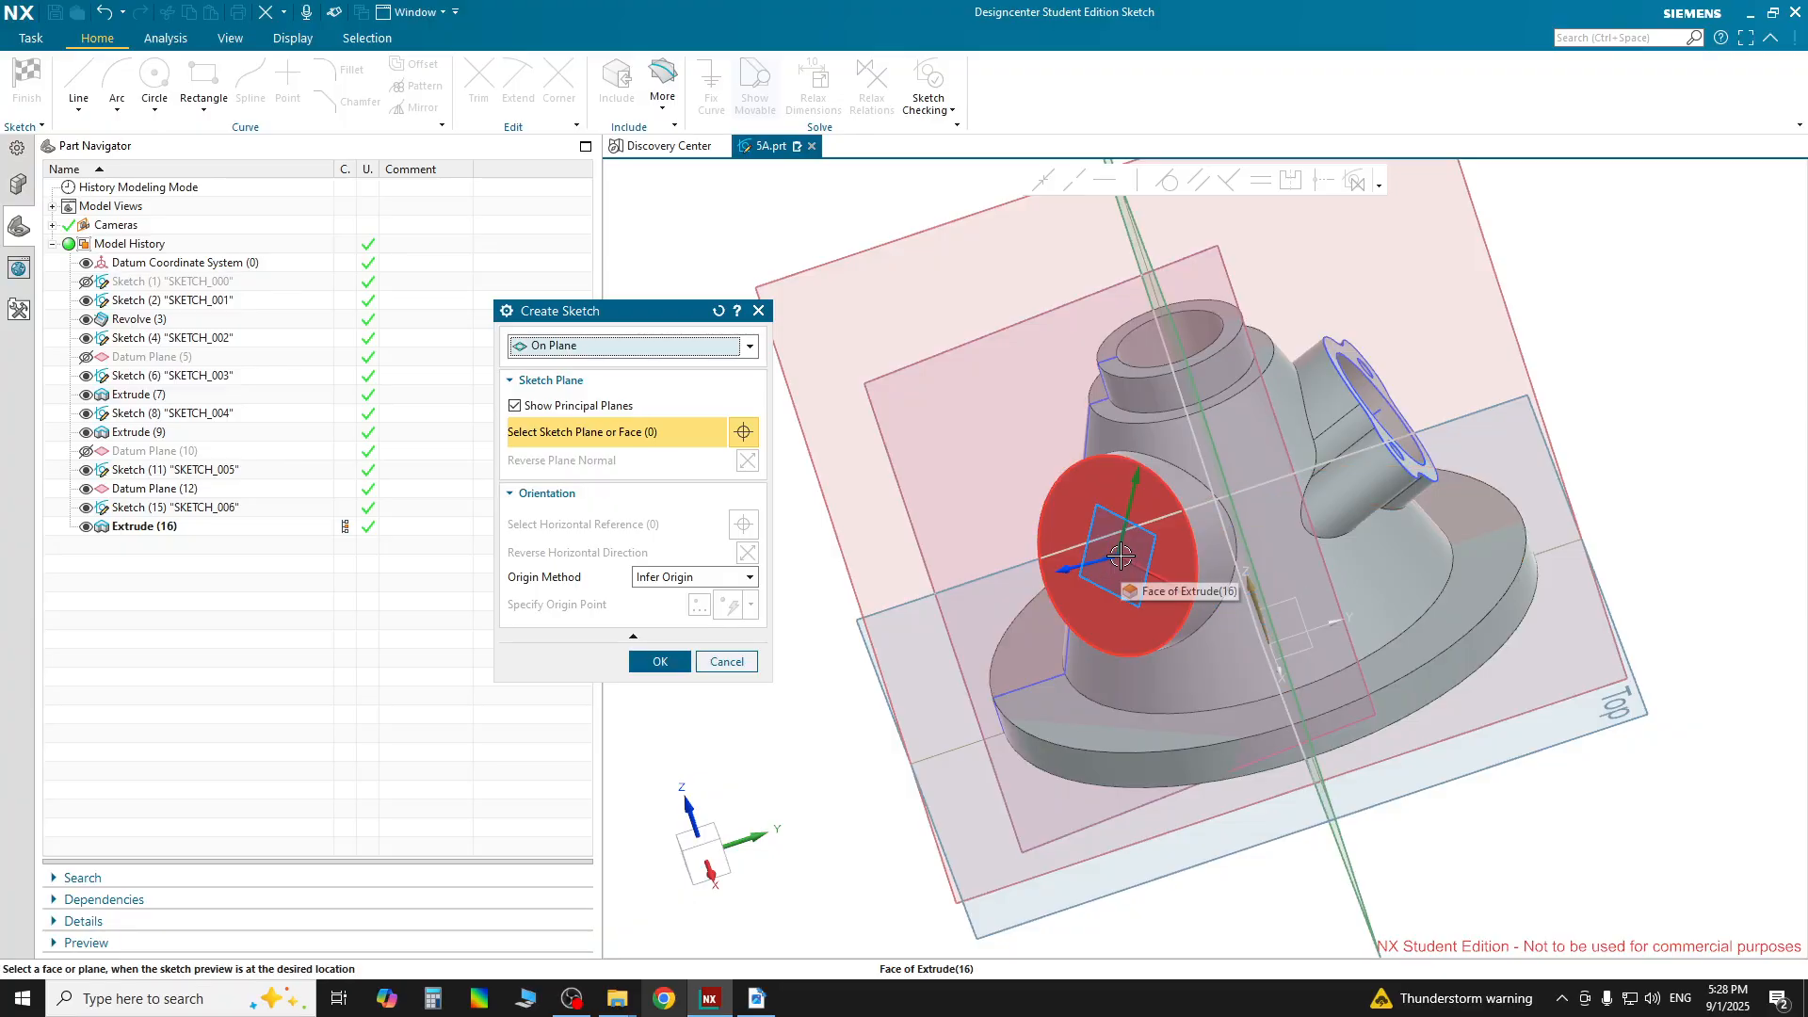
left_click(1121, 556)
left_click(676, 662)
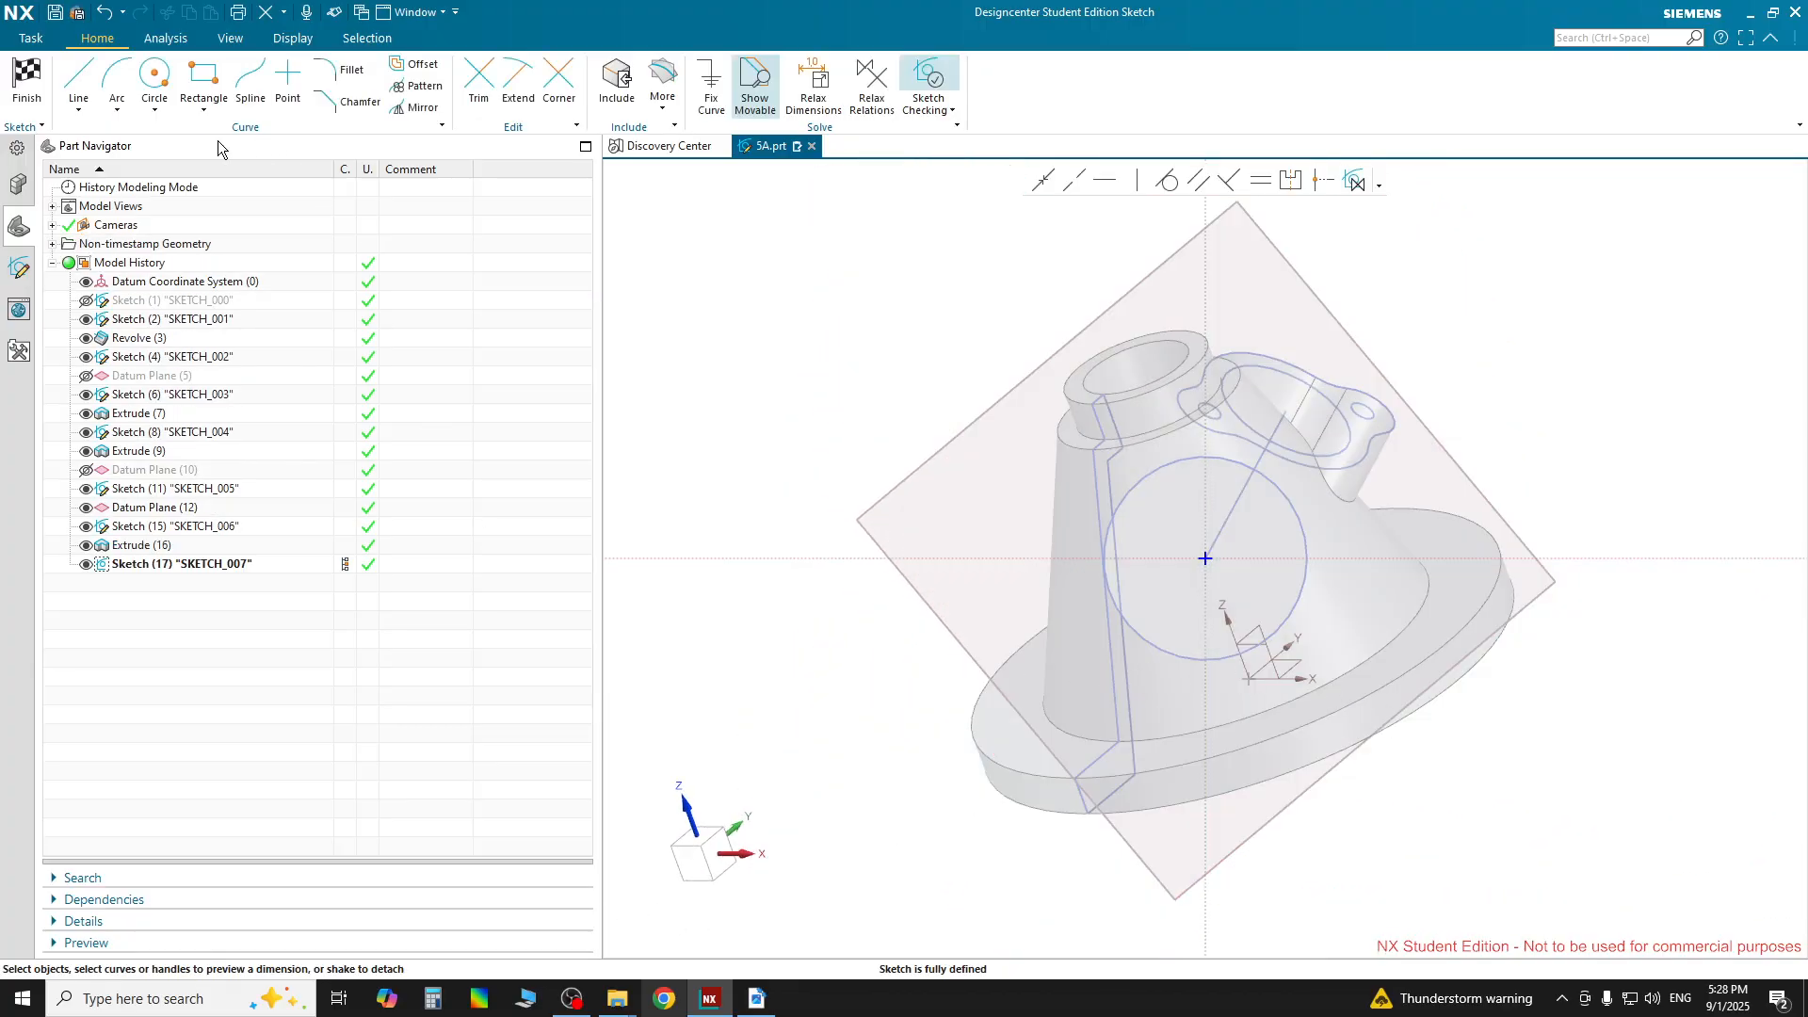
left_click(153, 81)
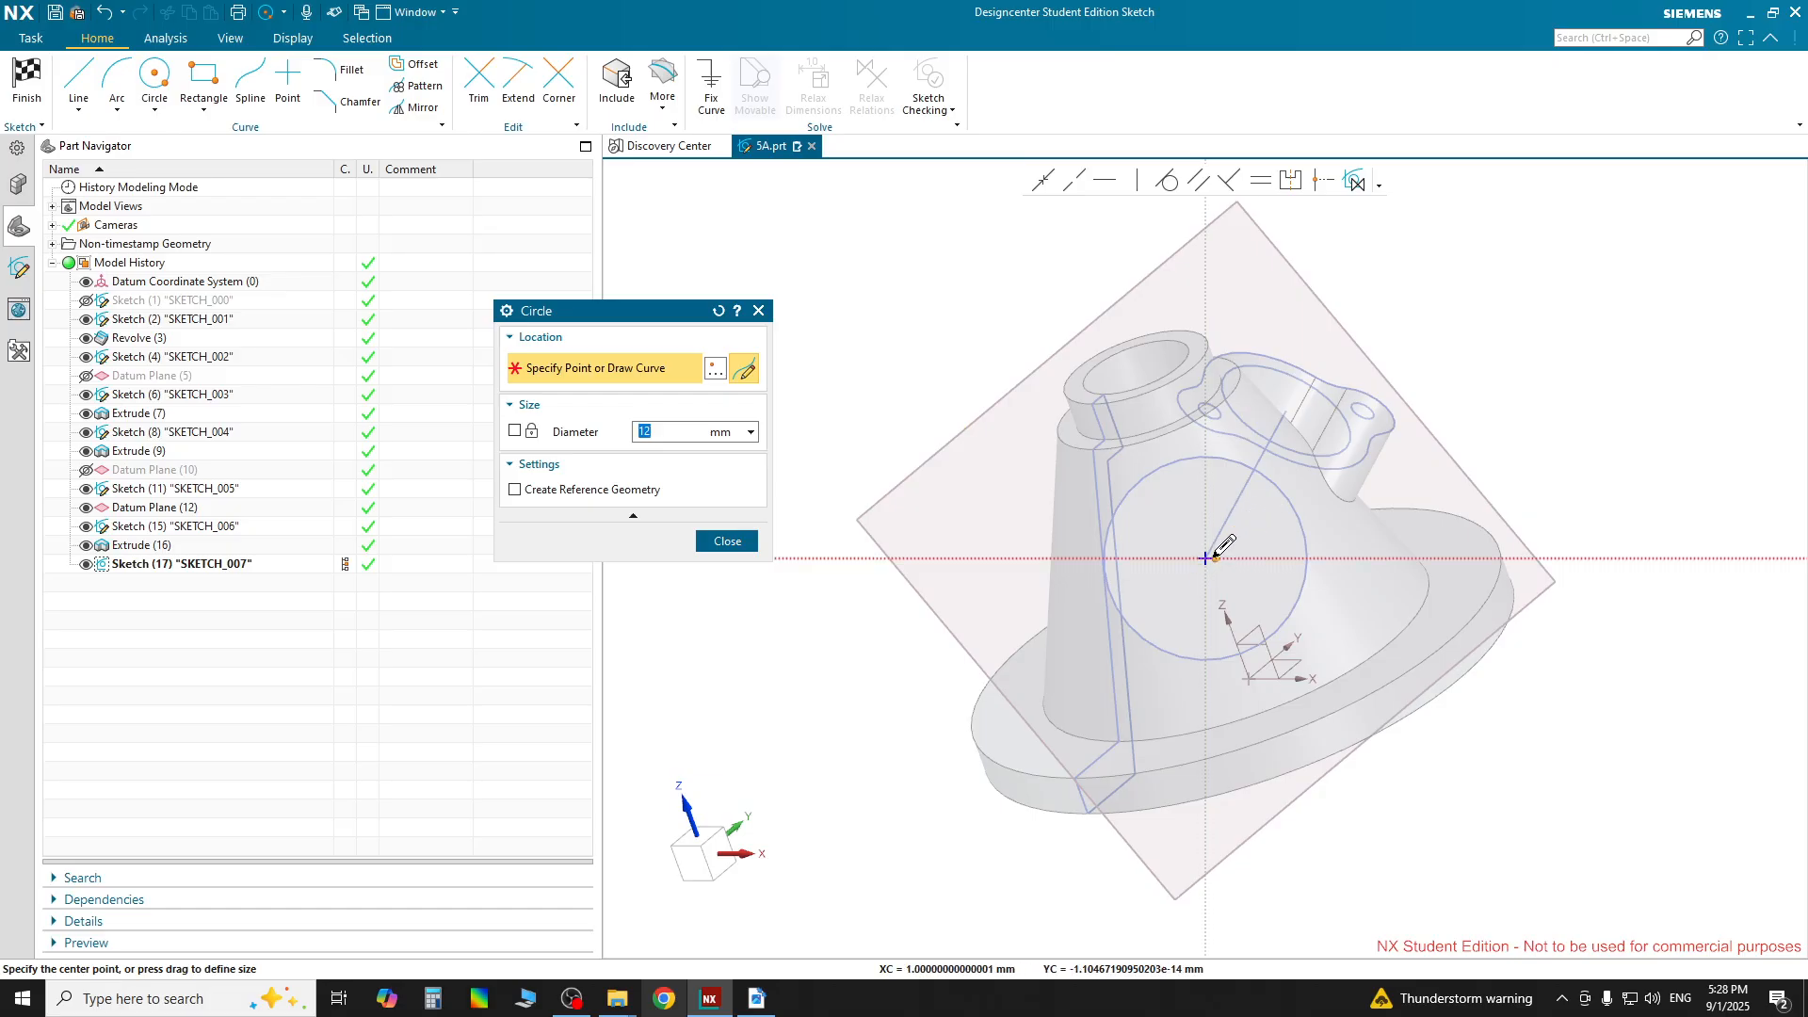
left_click(1206, 559)
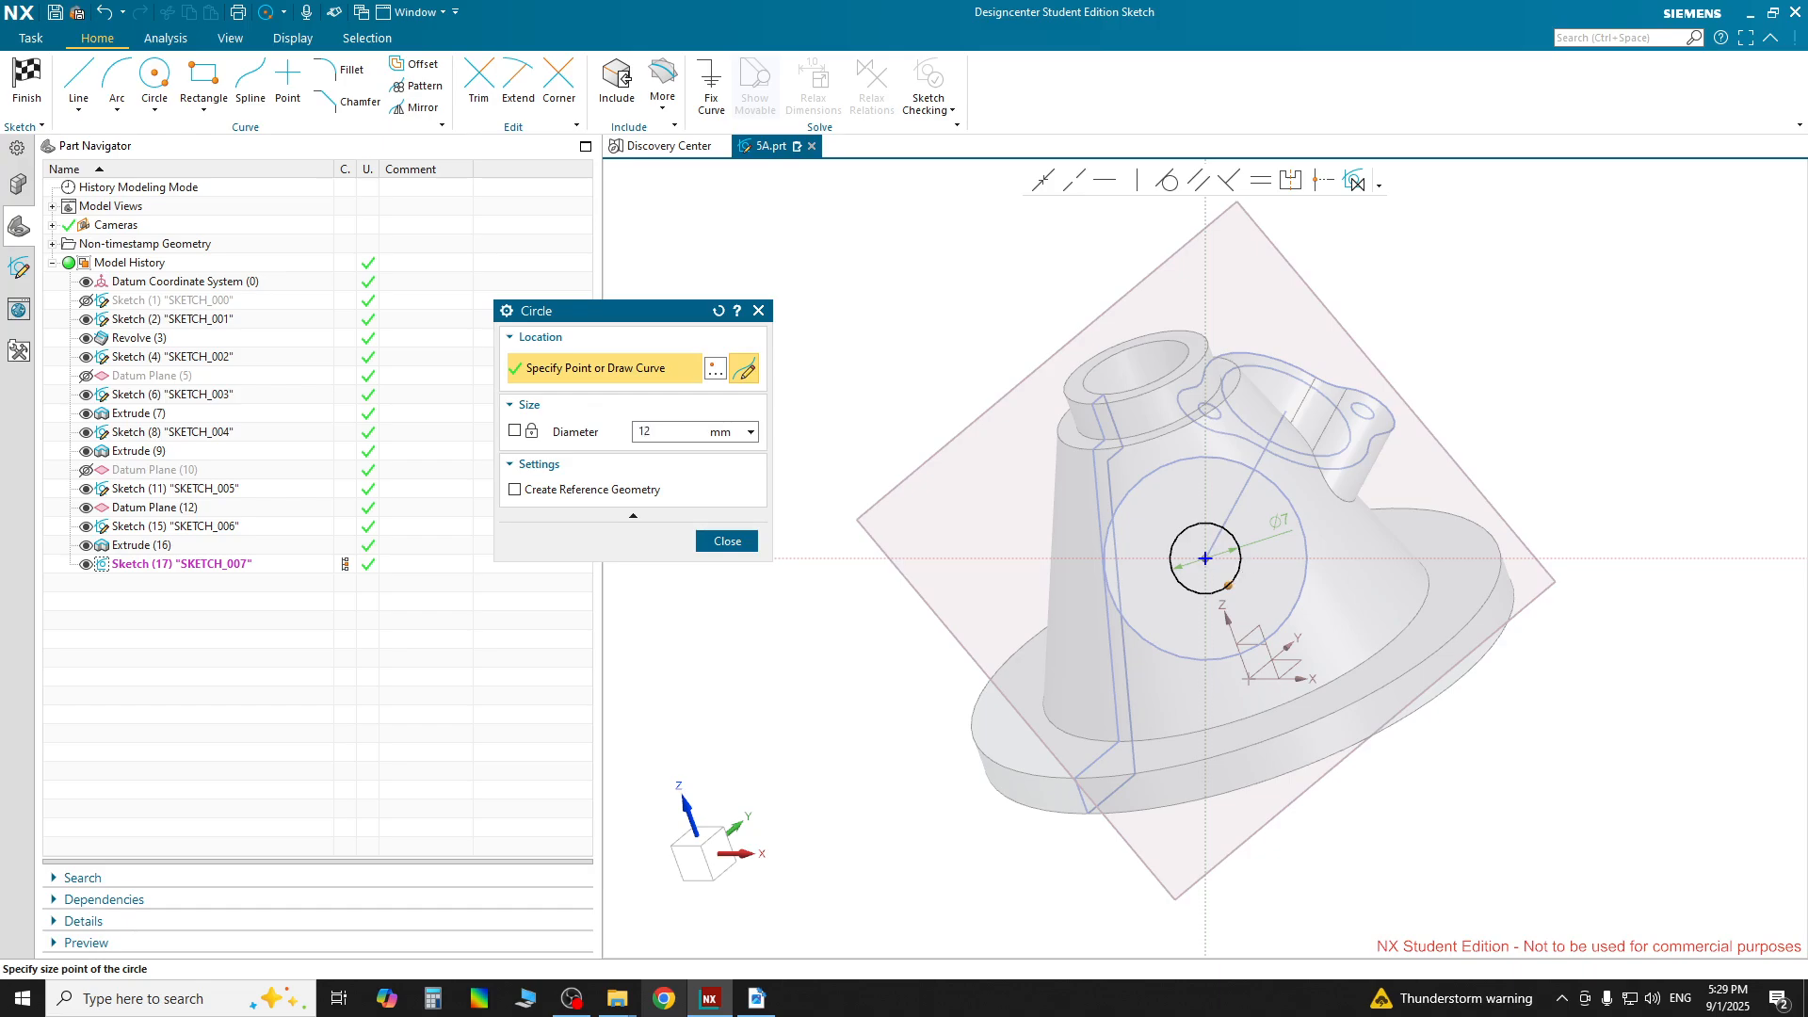
key("Return")
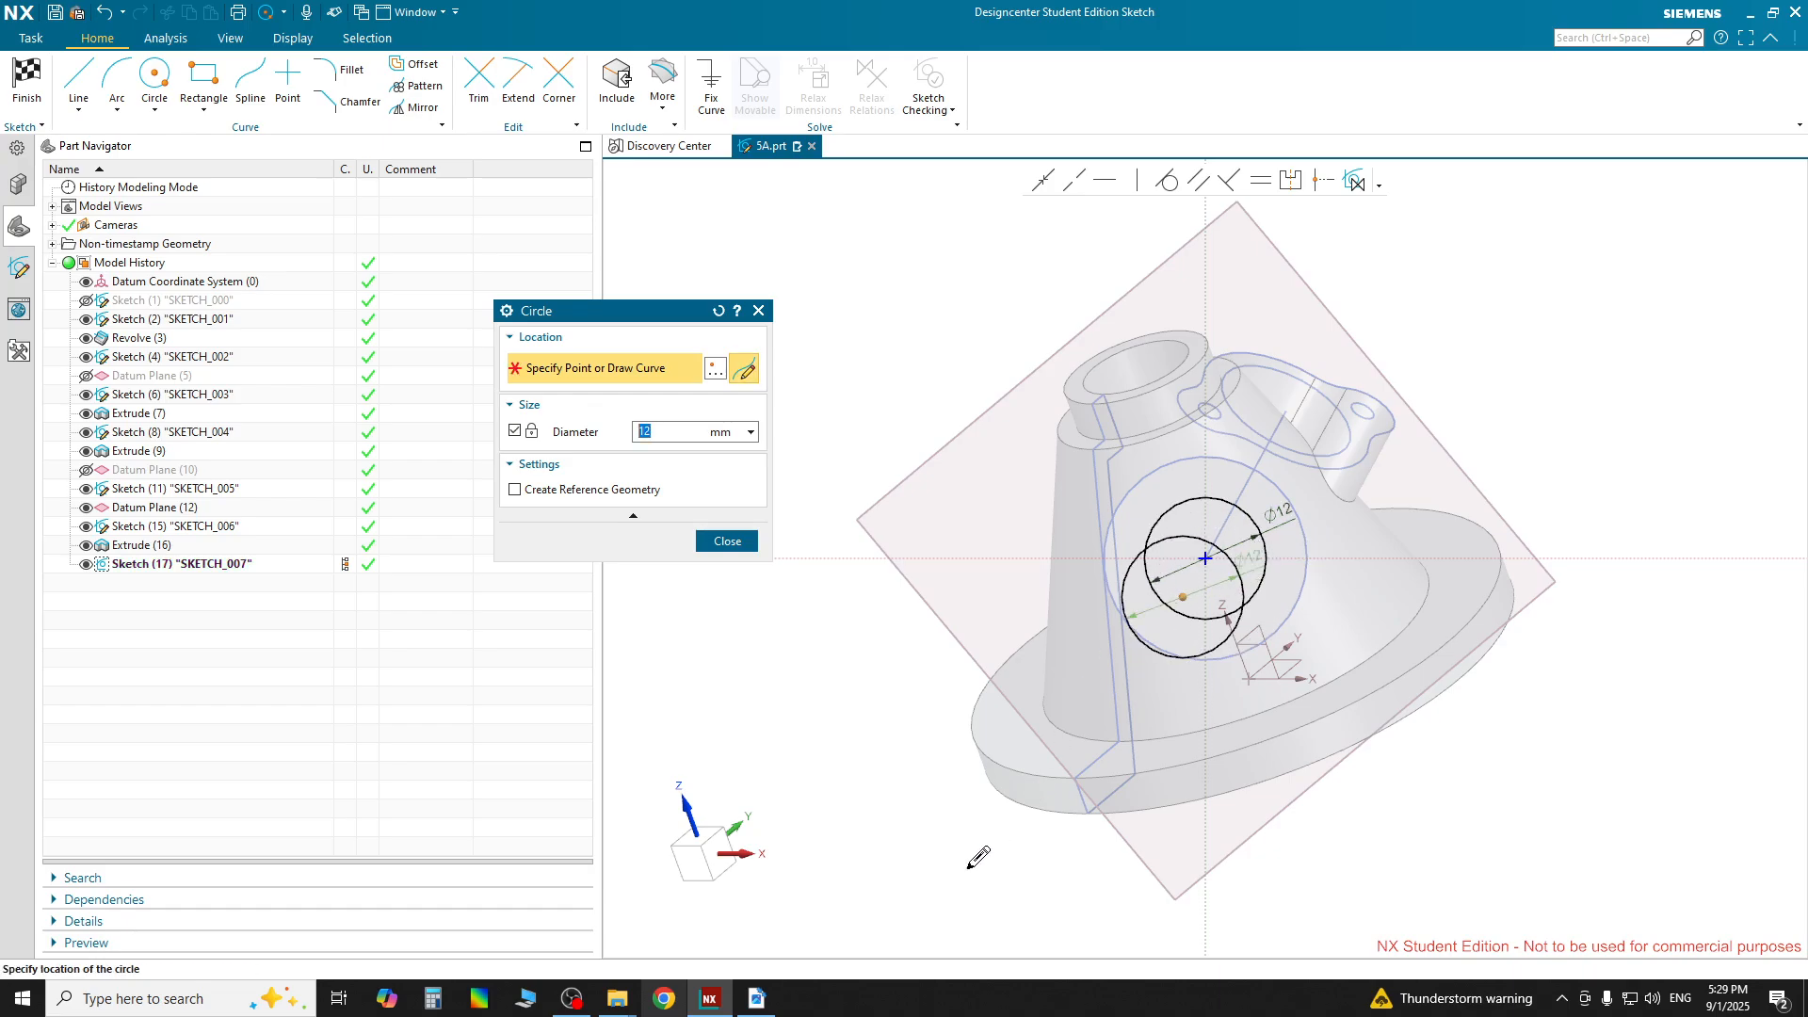
Check the PDF drawing, add a concentric 16 mm circle around the 12 mm one, and convert it to reference geometry
left_click(756, 998)
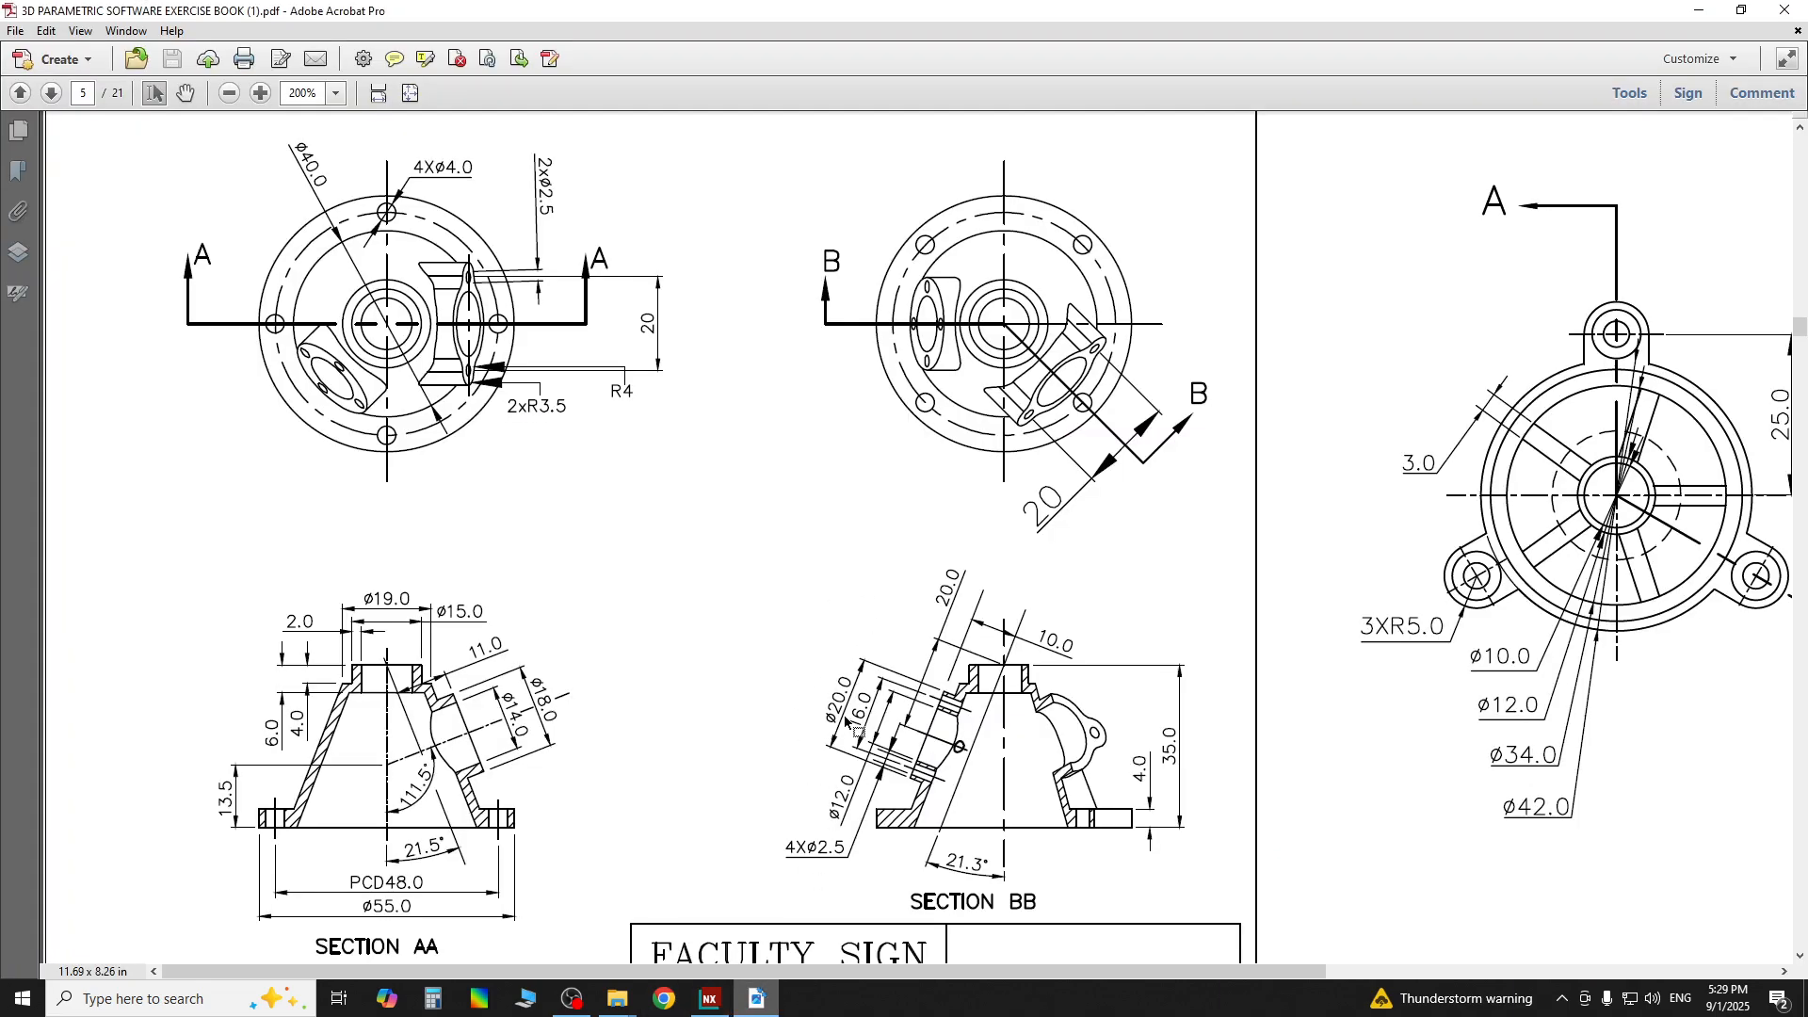
left_click(770, 1004)
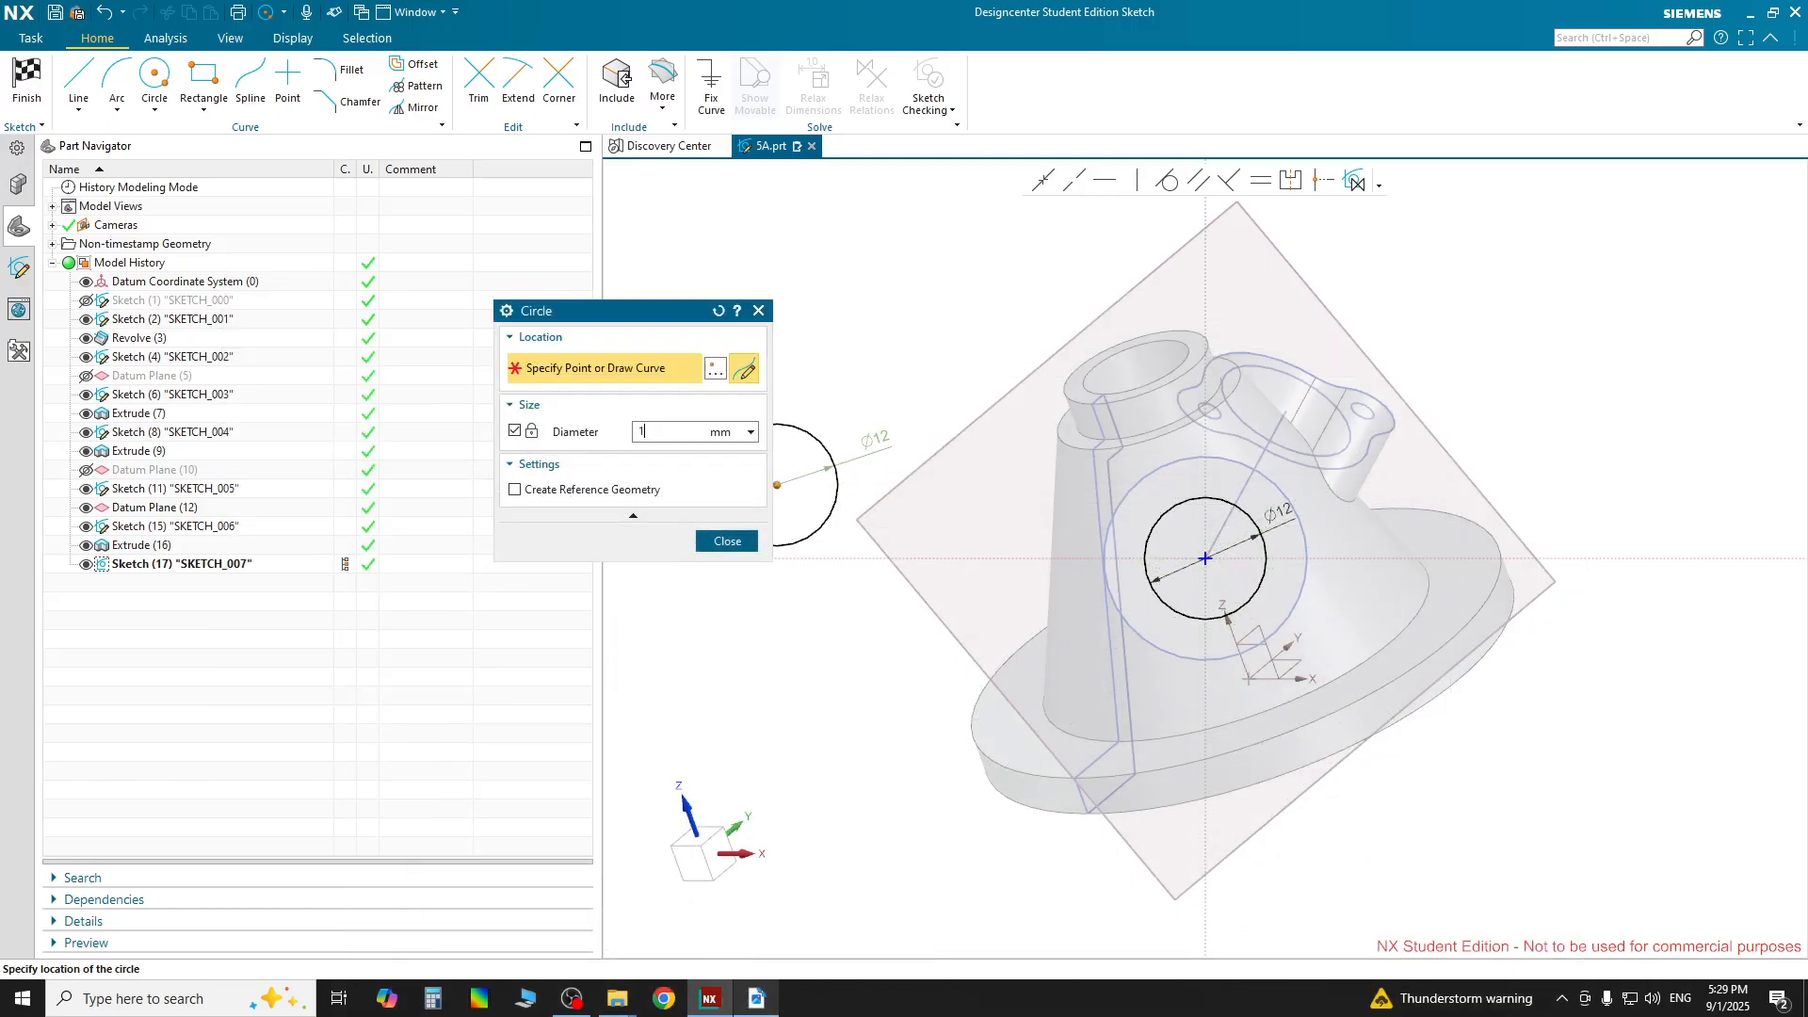
key("Return")
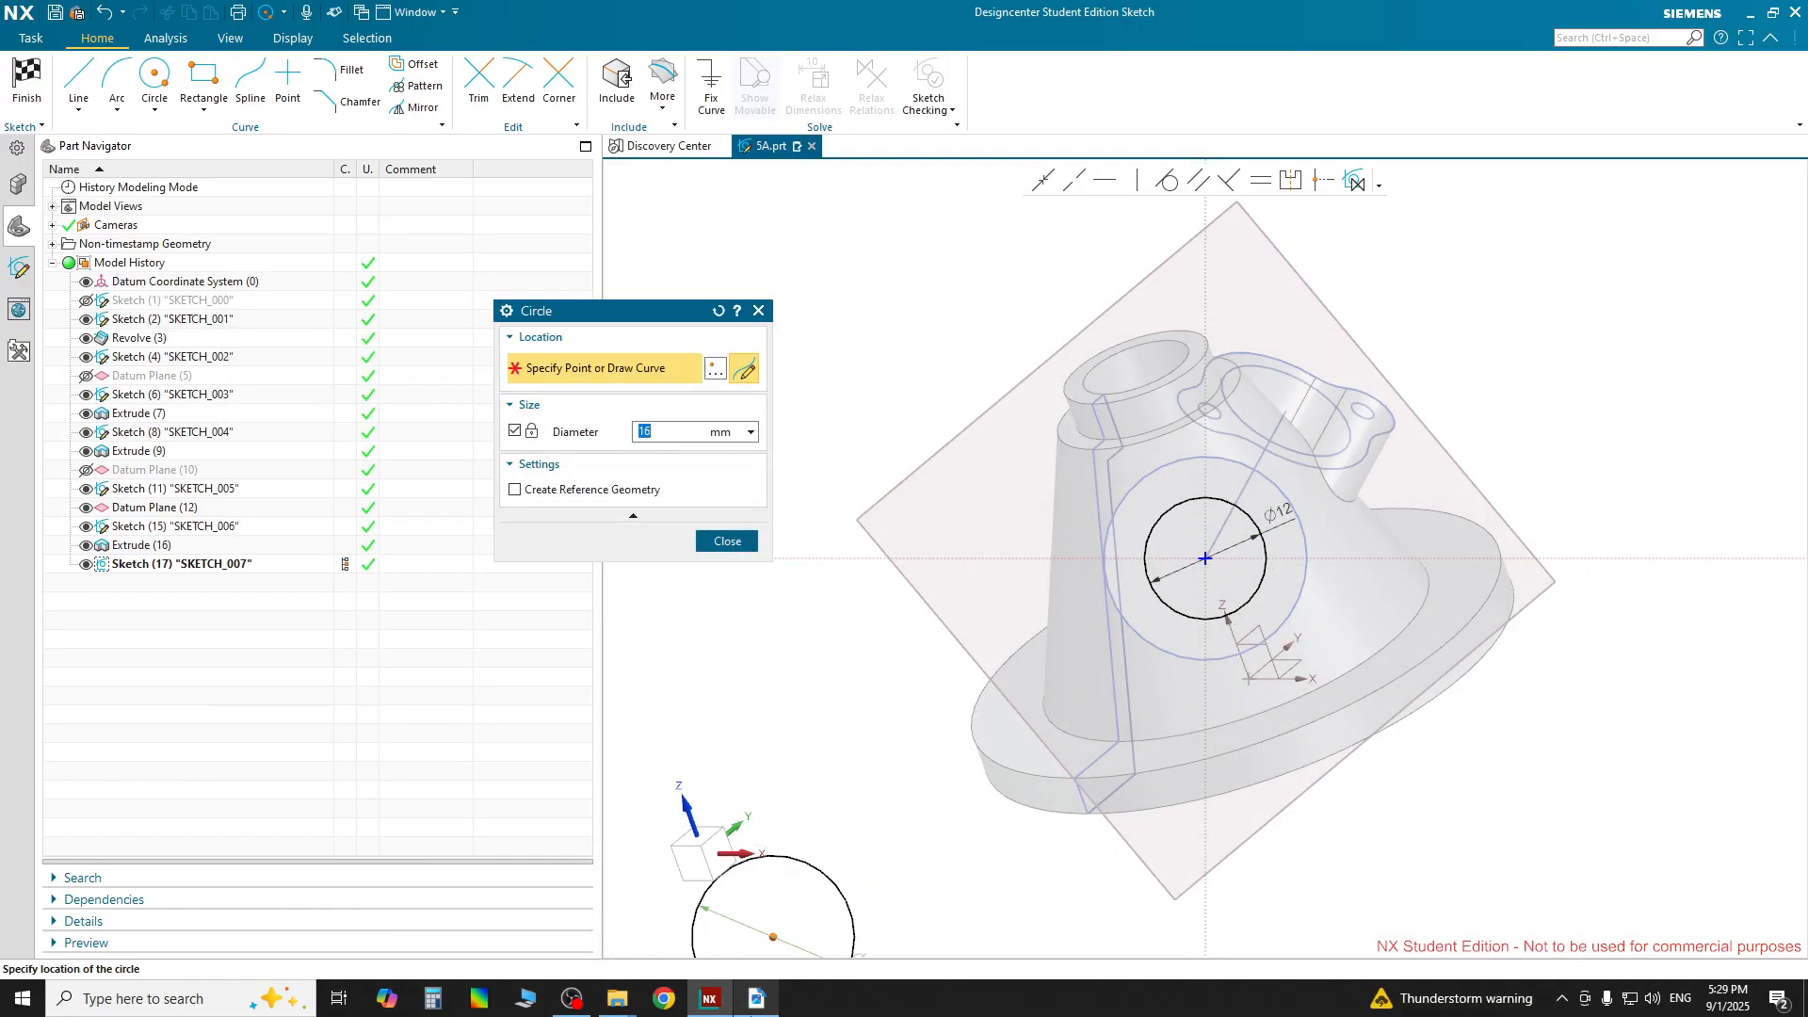
left_click(756, 1004)
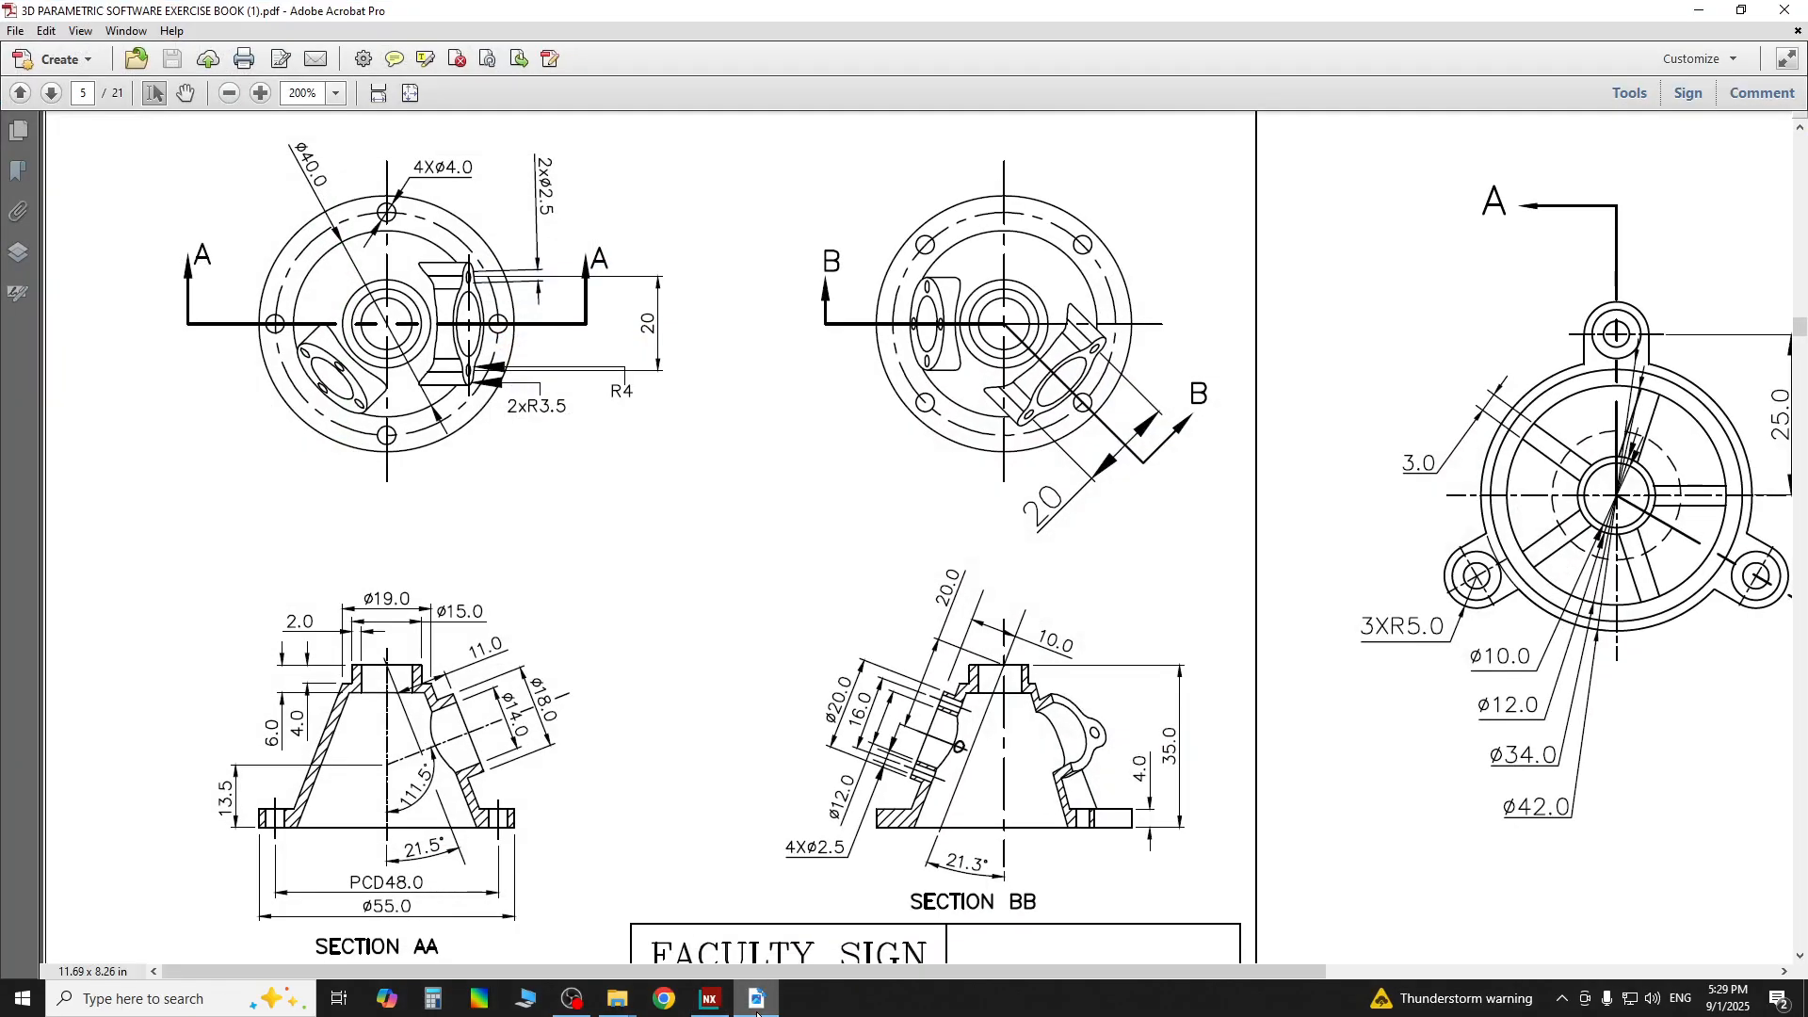
left_click(756, 1003)
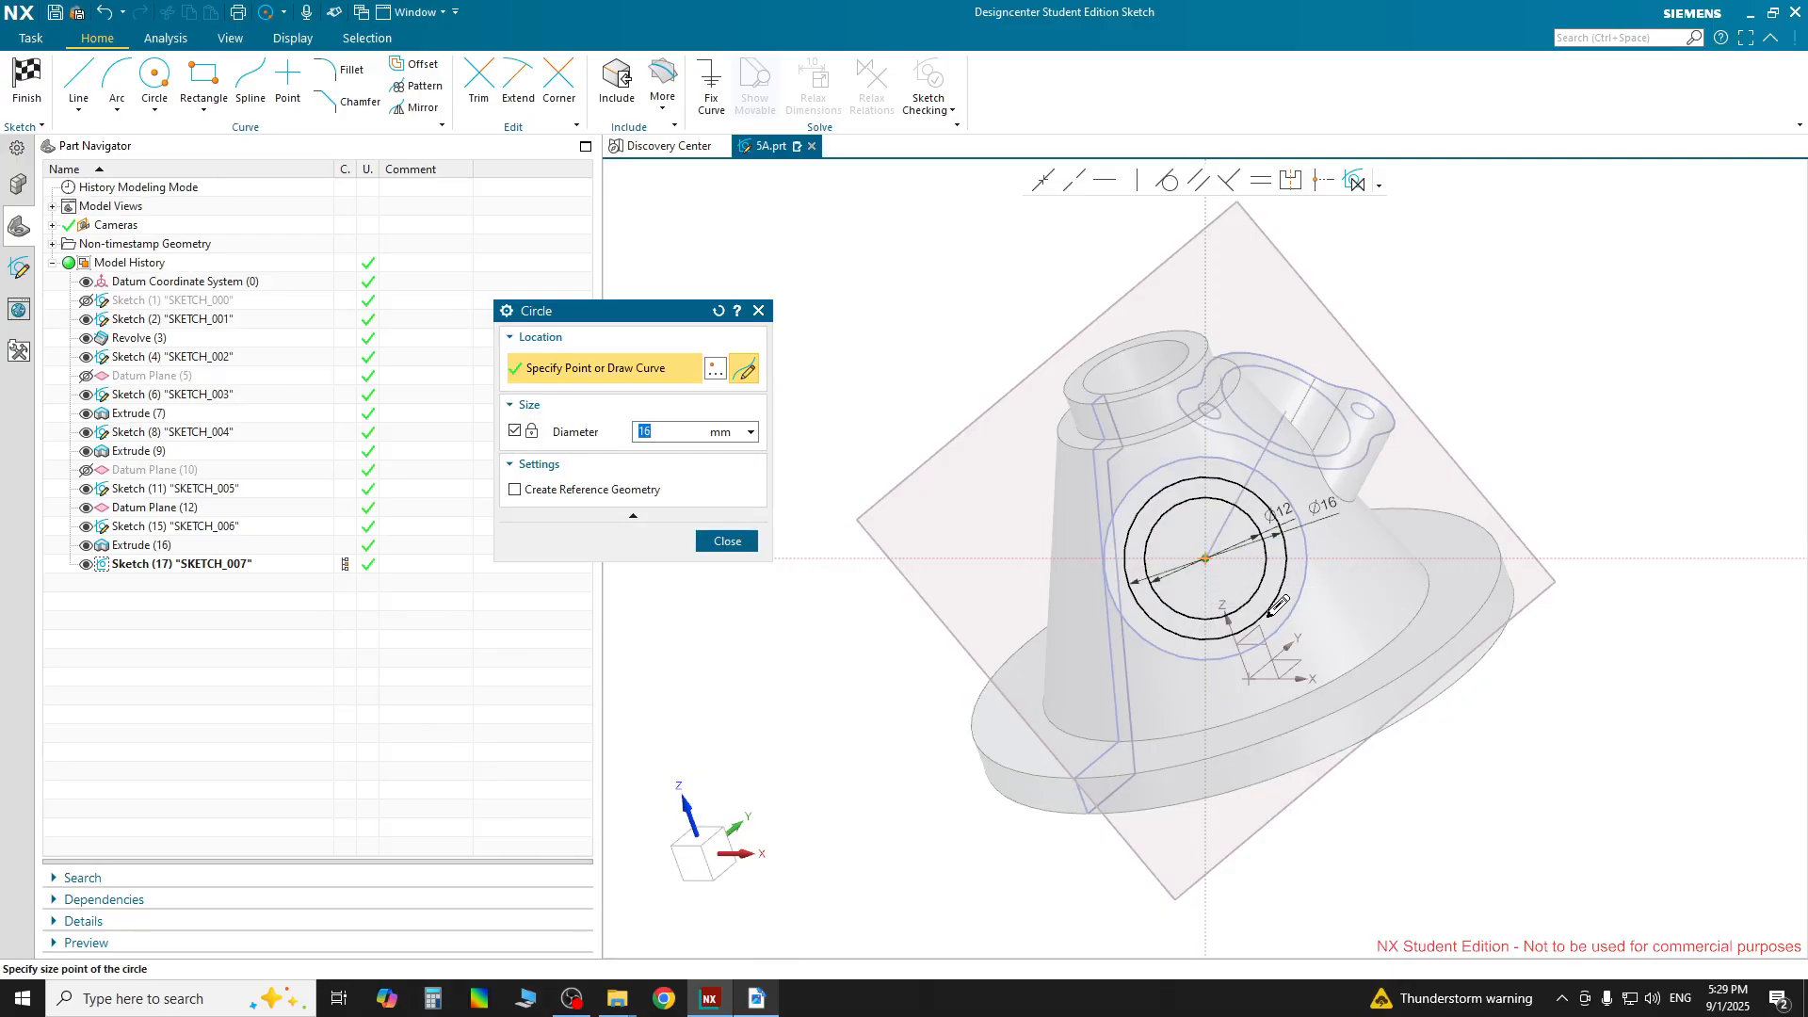
left_click(1207, 557)
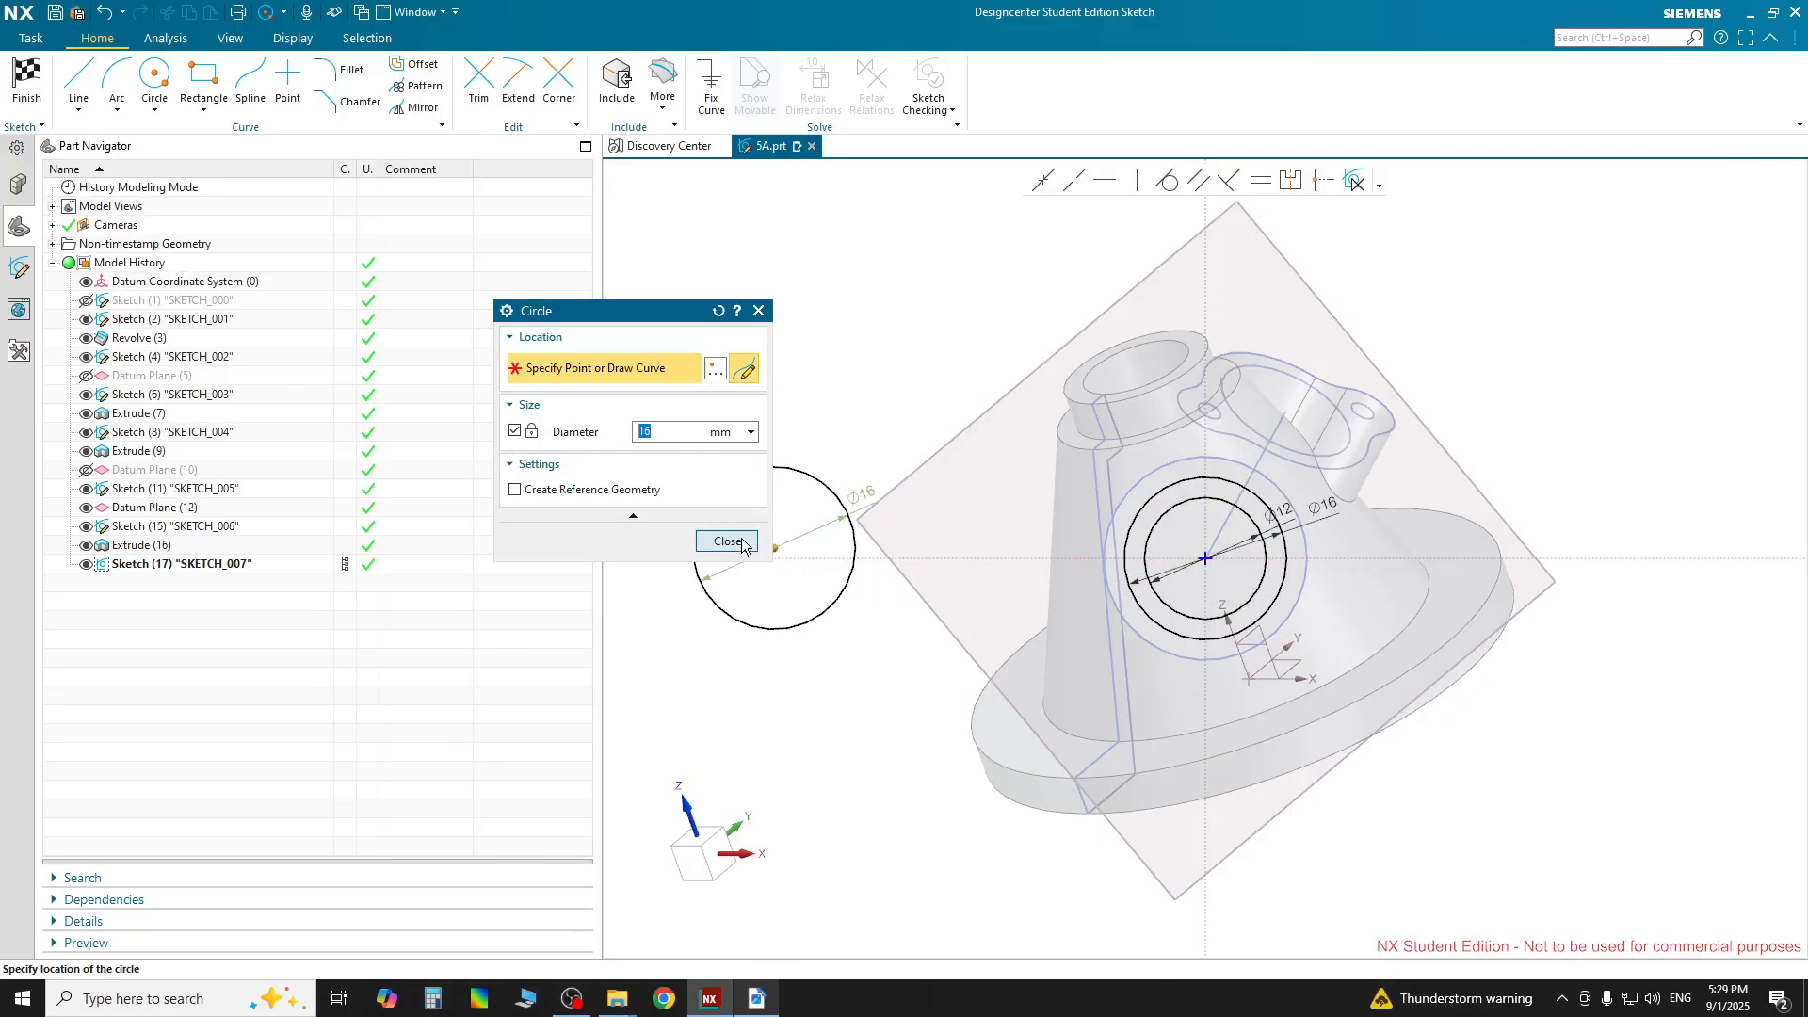
left_click(727, 542)
left_click(1188, 505)
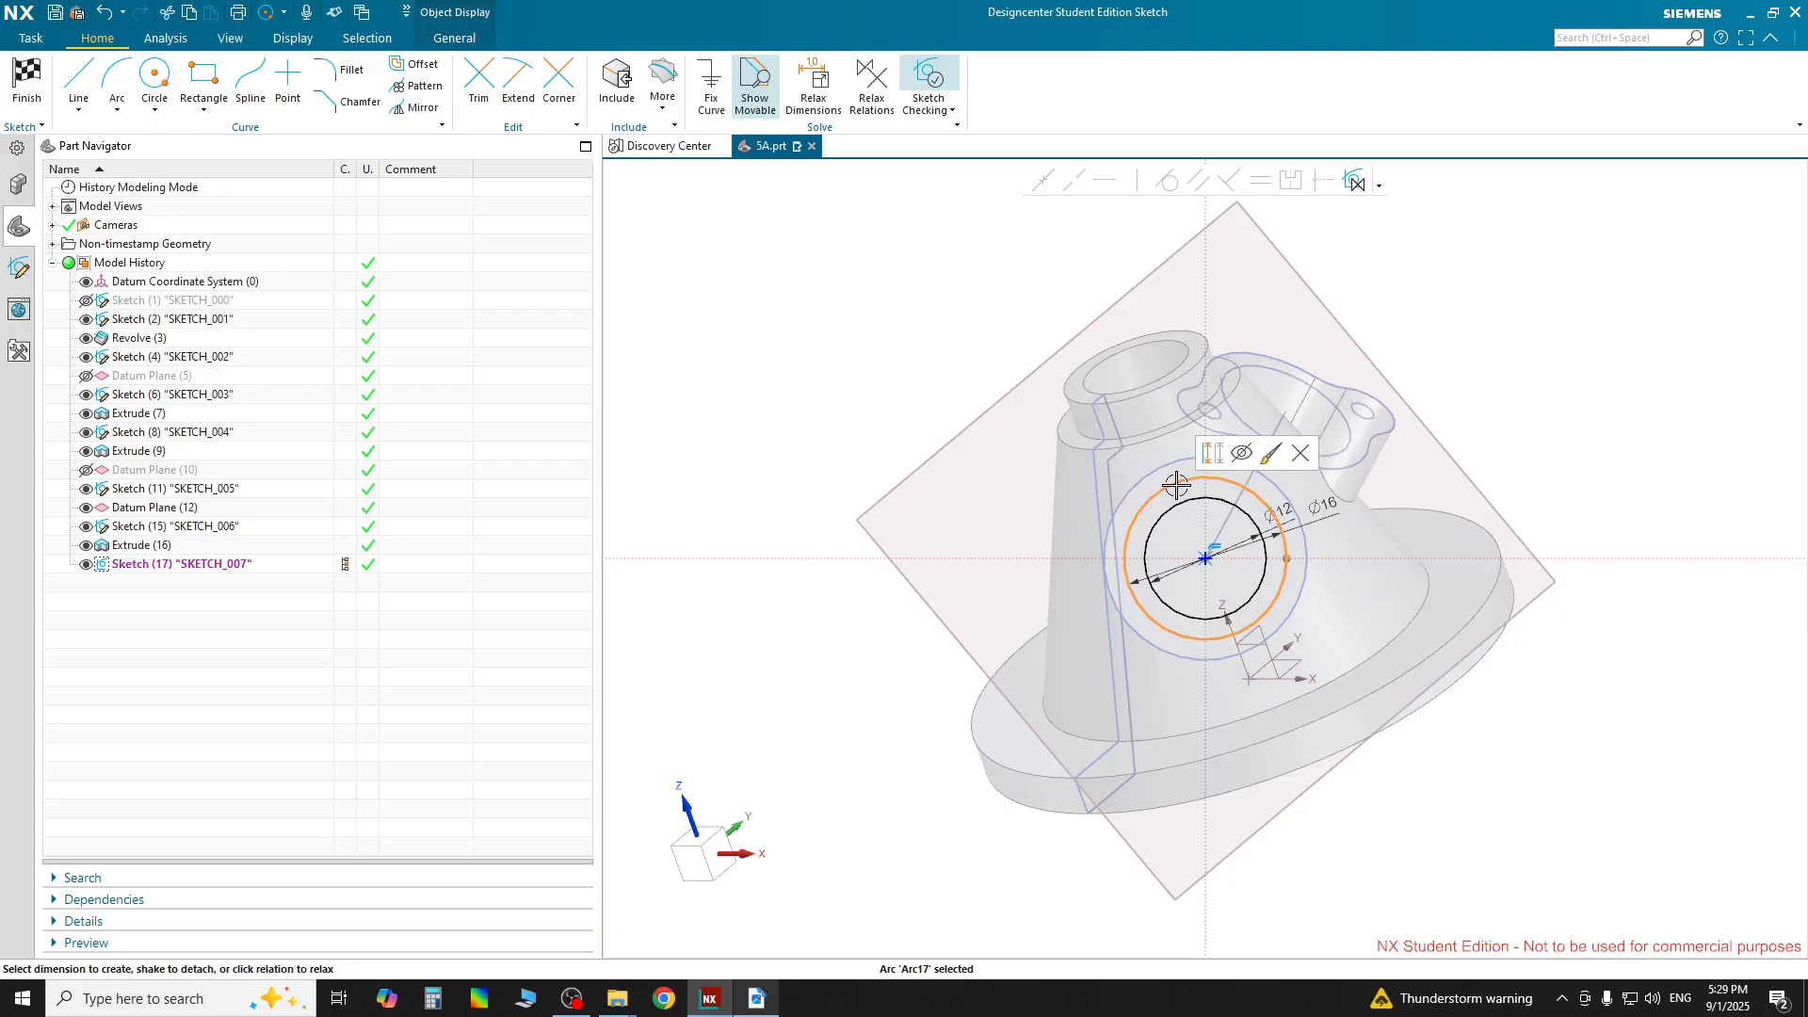
left_click(1227, 467)
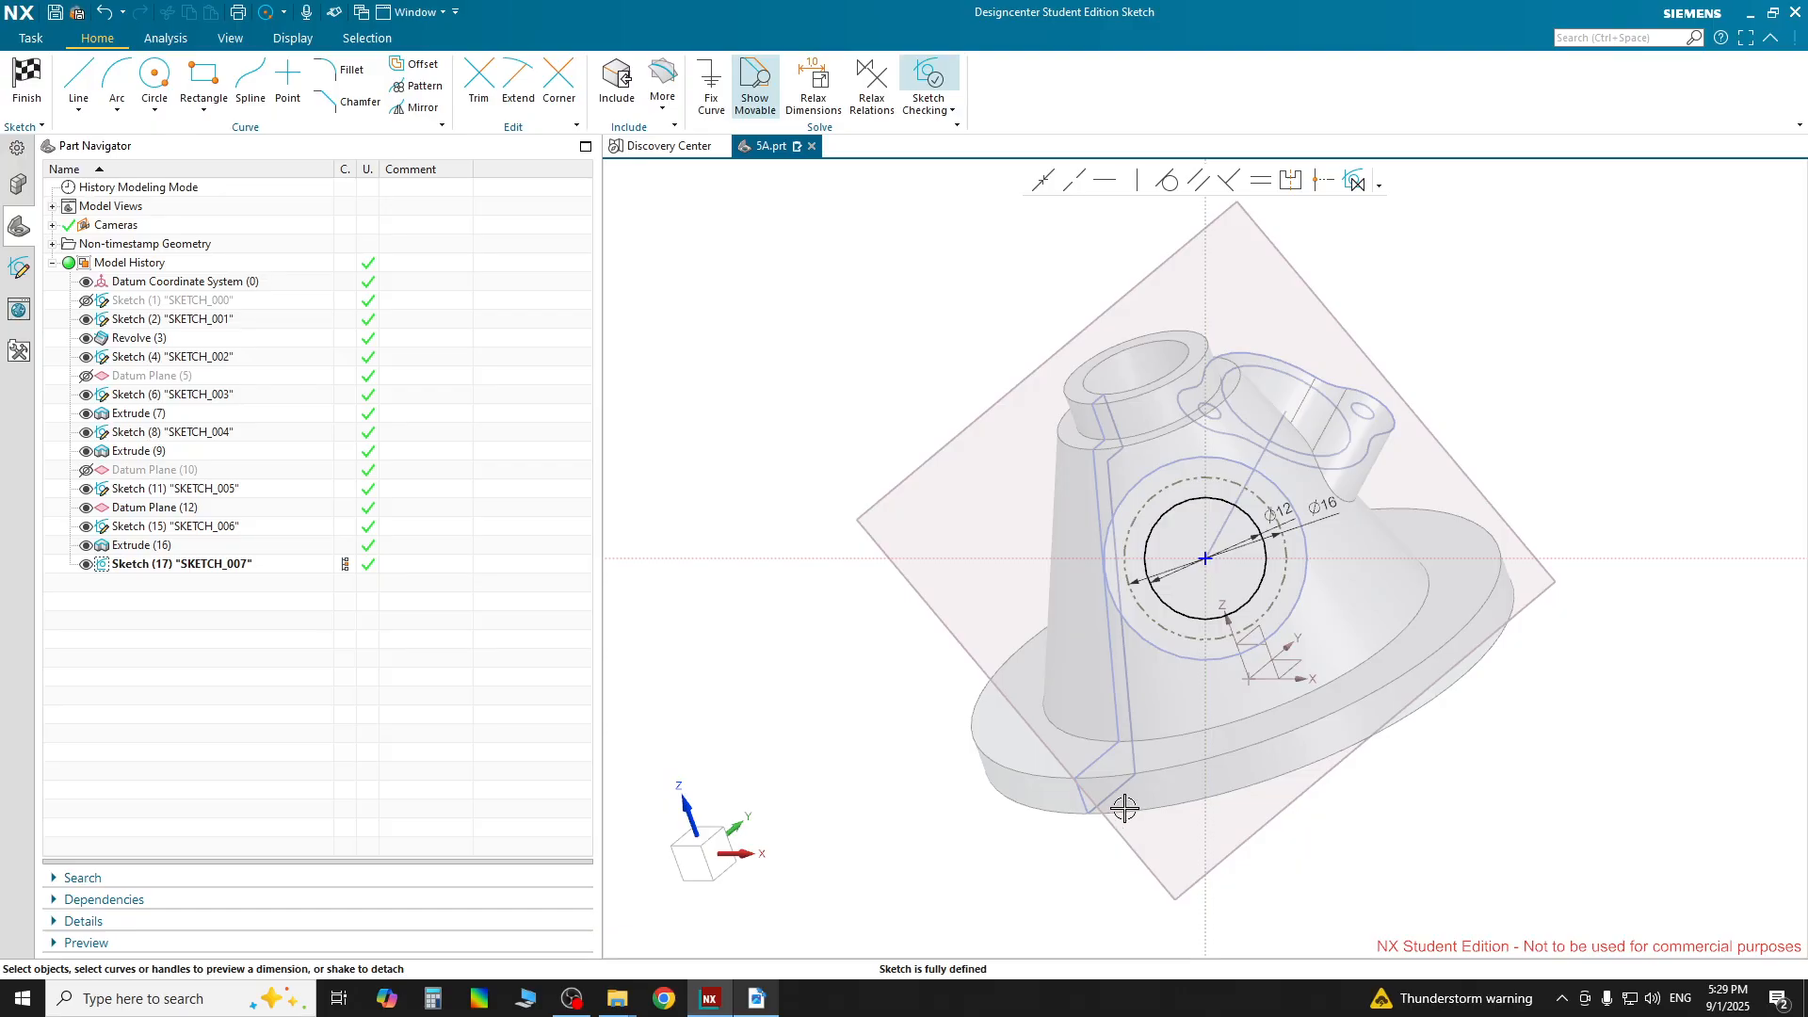
Following the PDF drawing, place four 2.5 mm circles where the 16 mm reference circle crosses the sketch axes, and finish the sketch
left_click(756, 998)
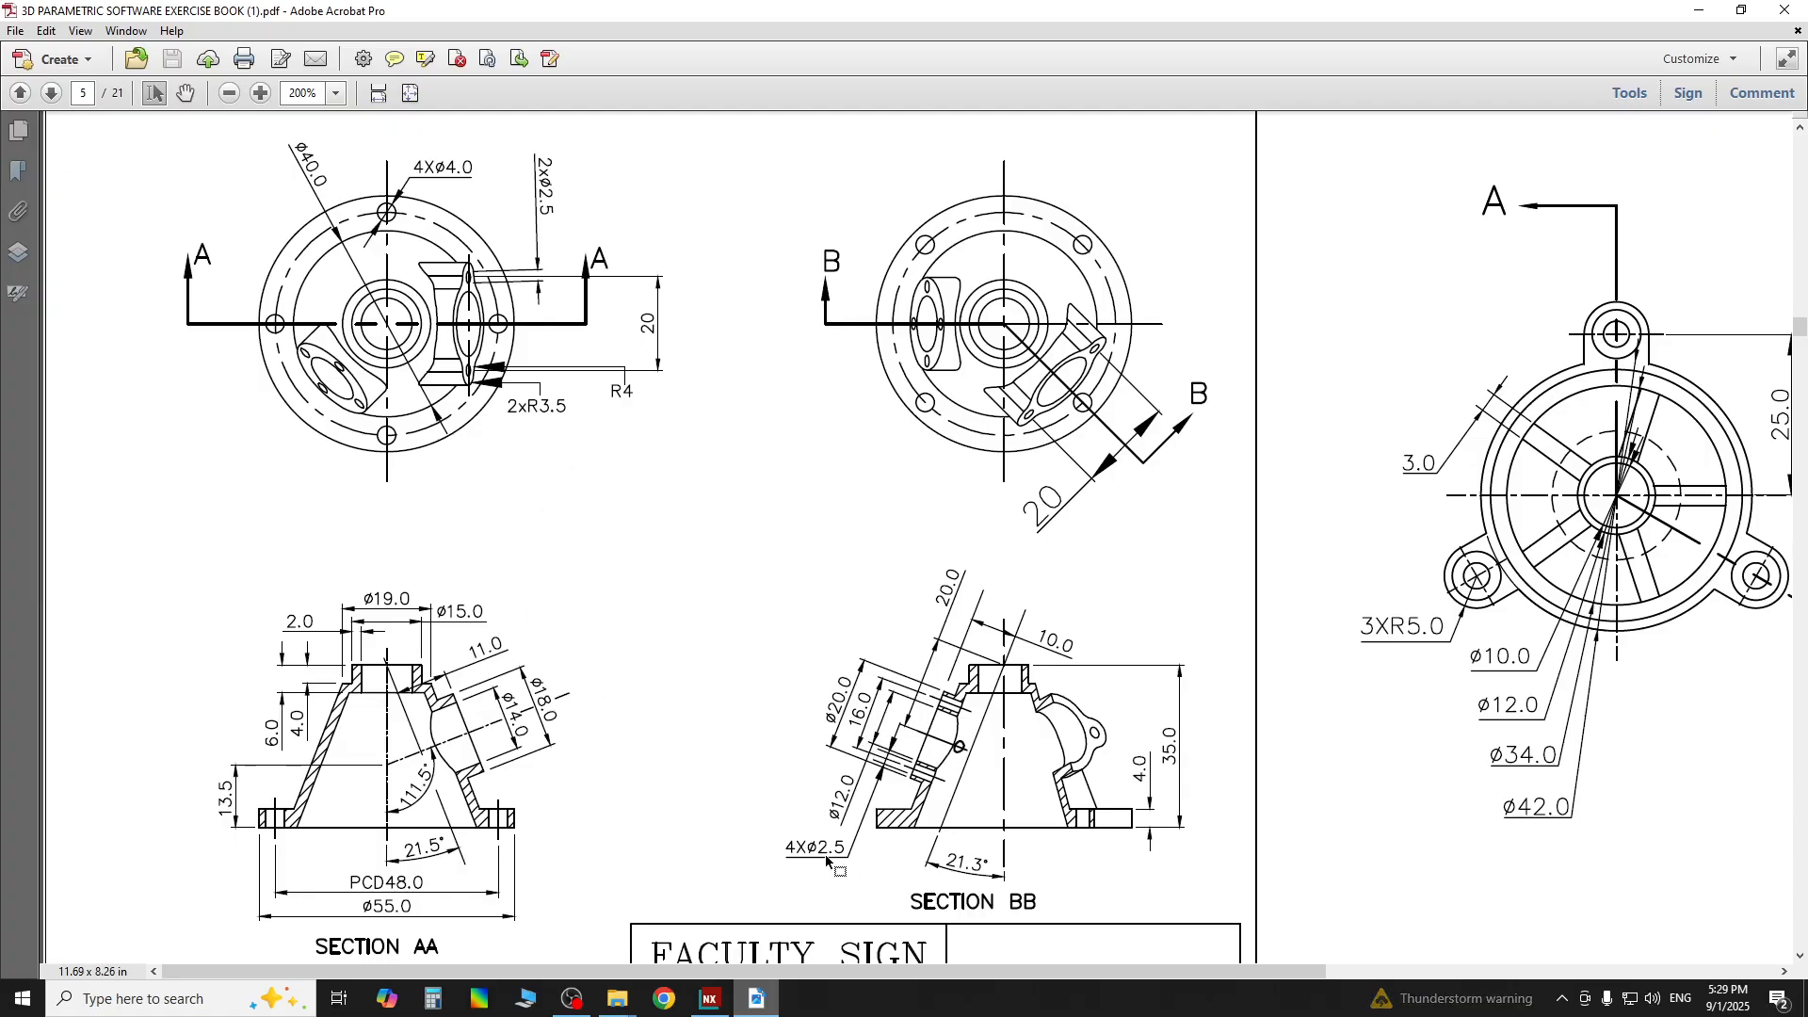
left_click(710, 998)
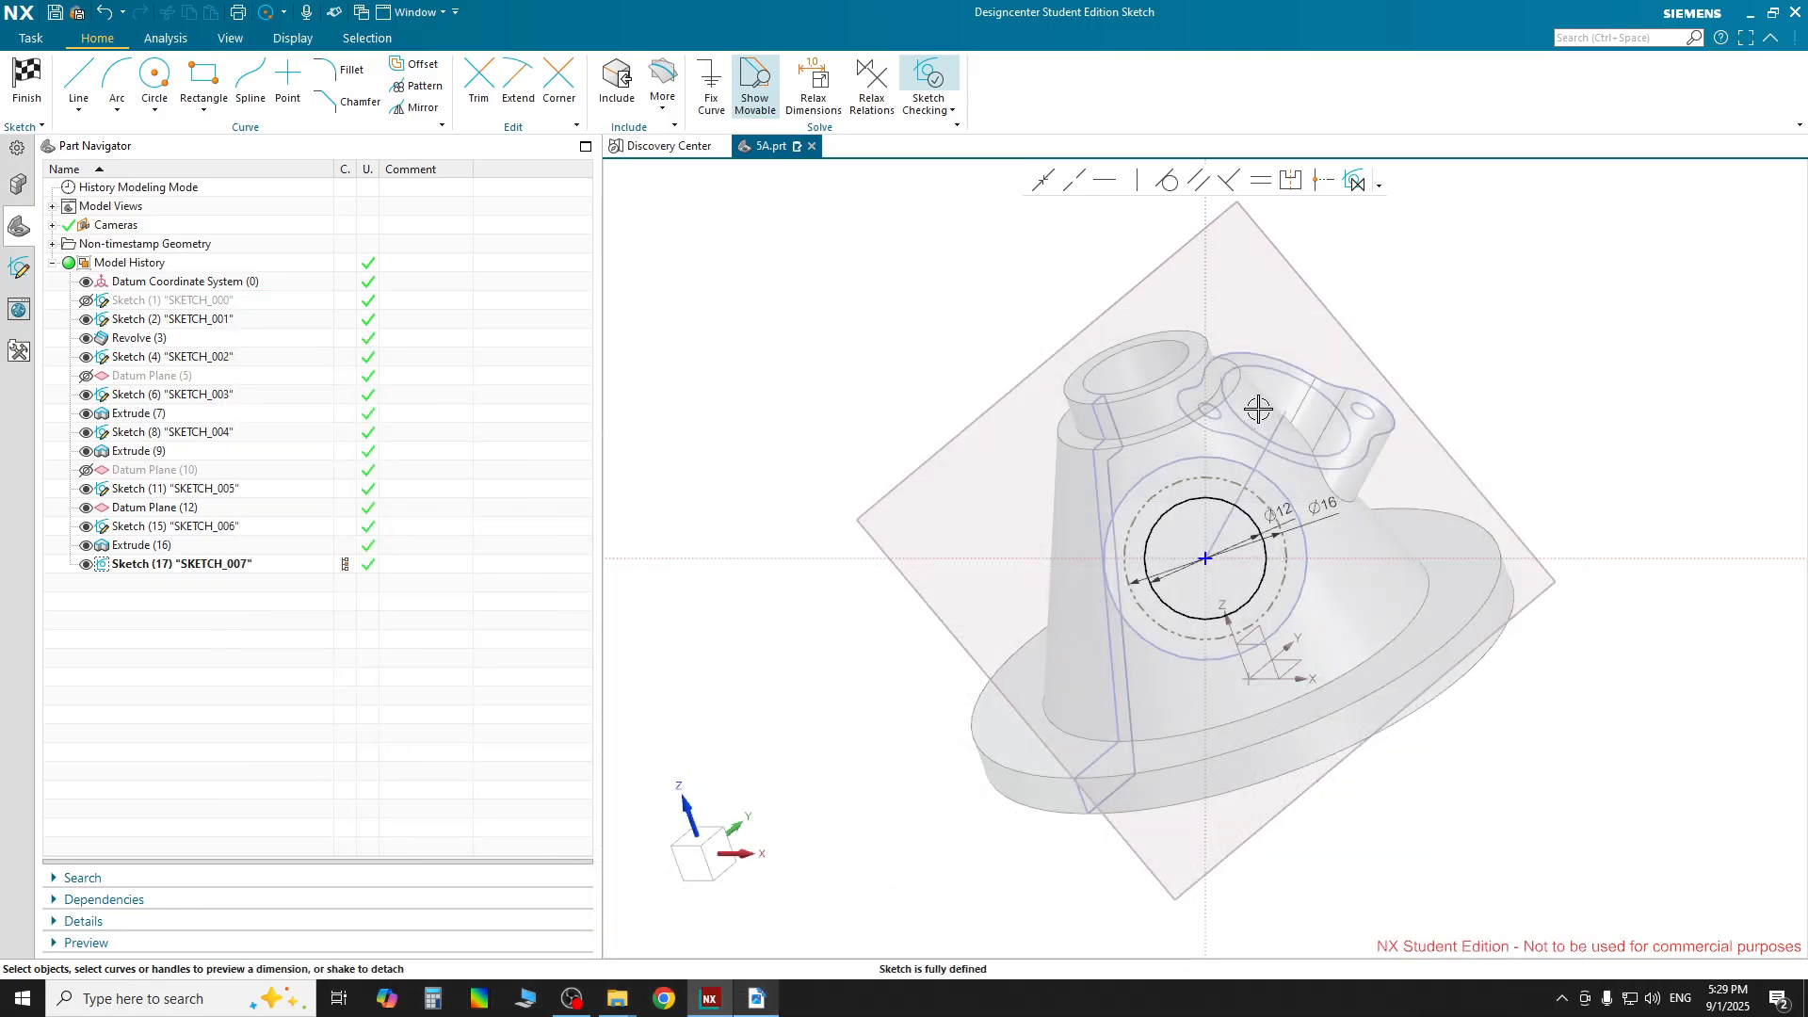
left_click(759, 1000)
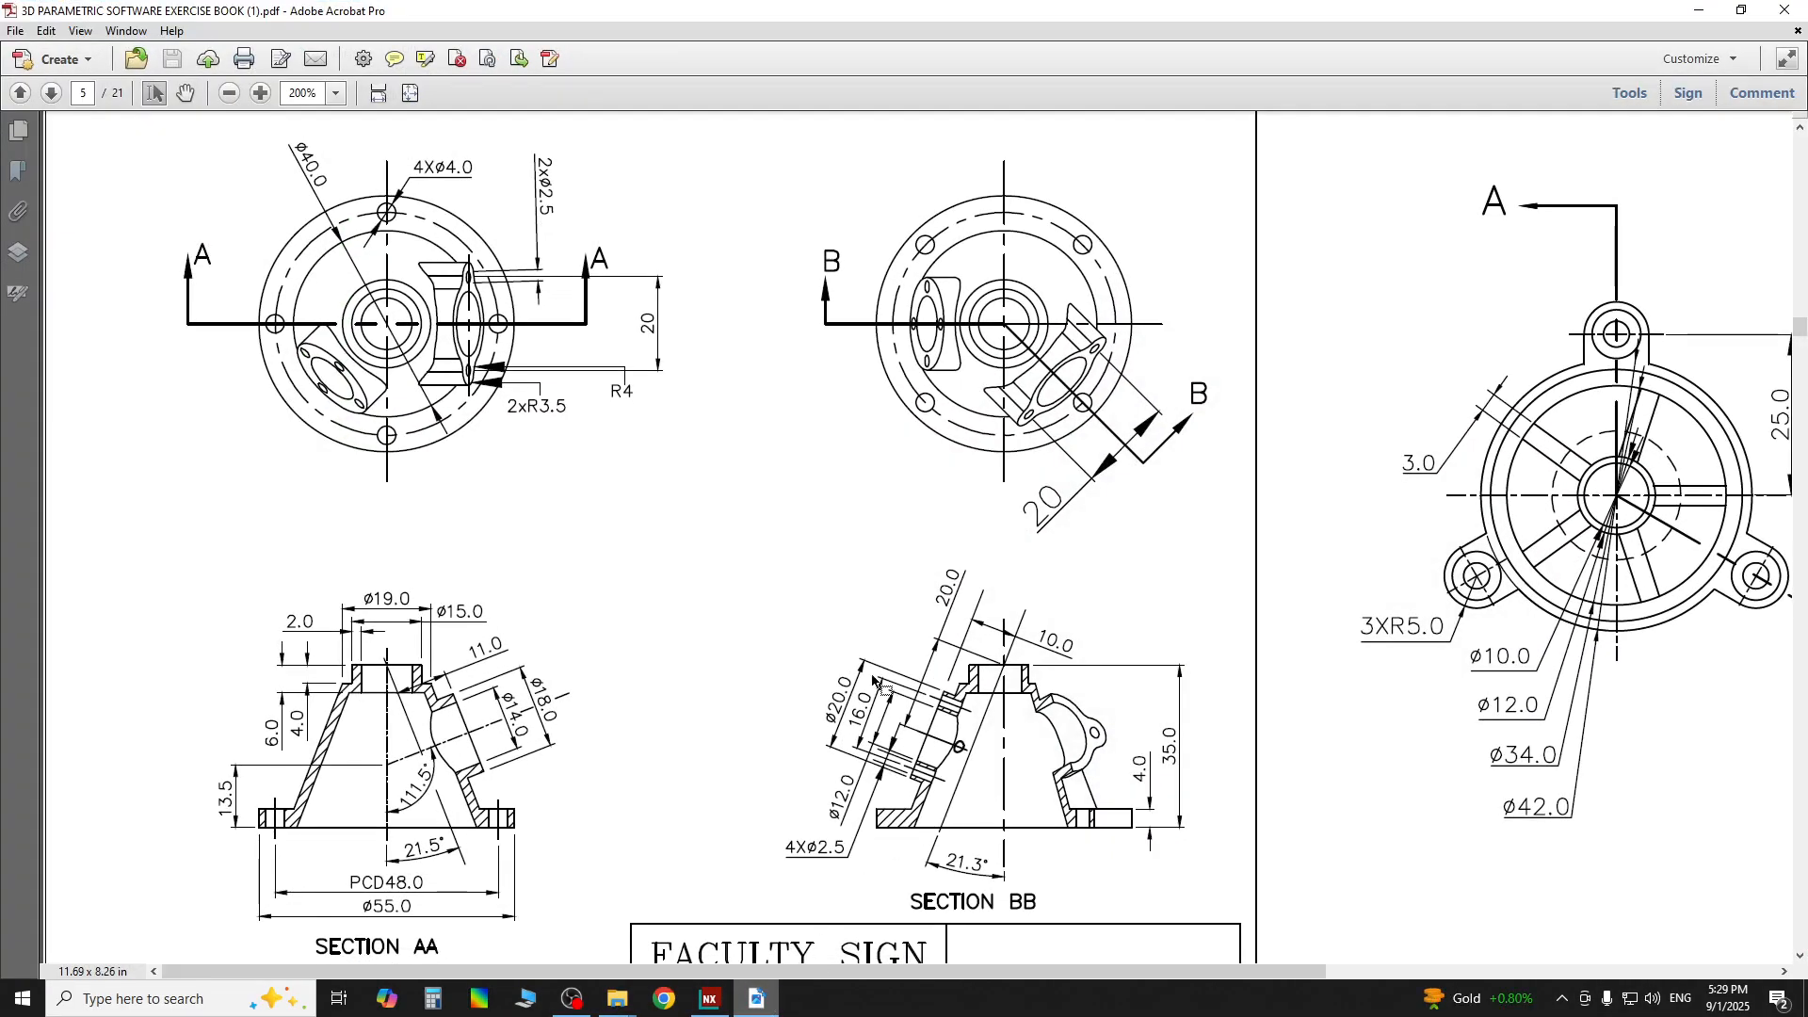
left_click(757, 999)
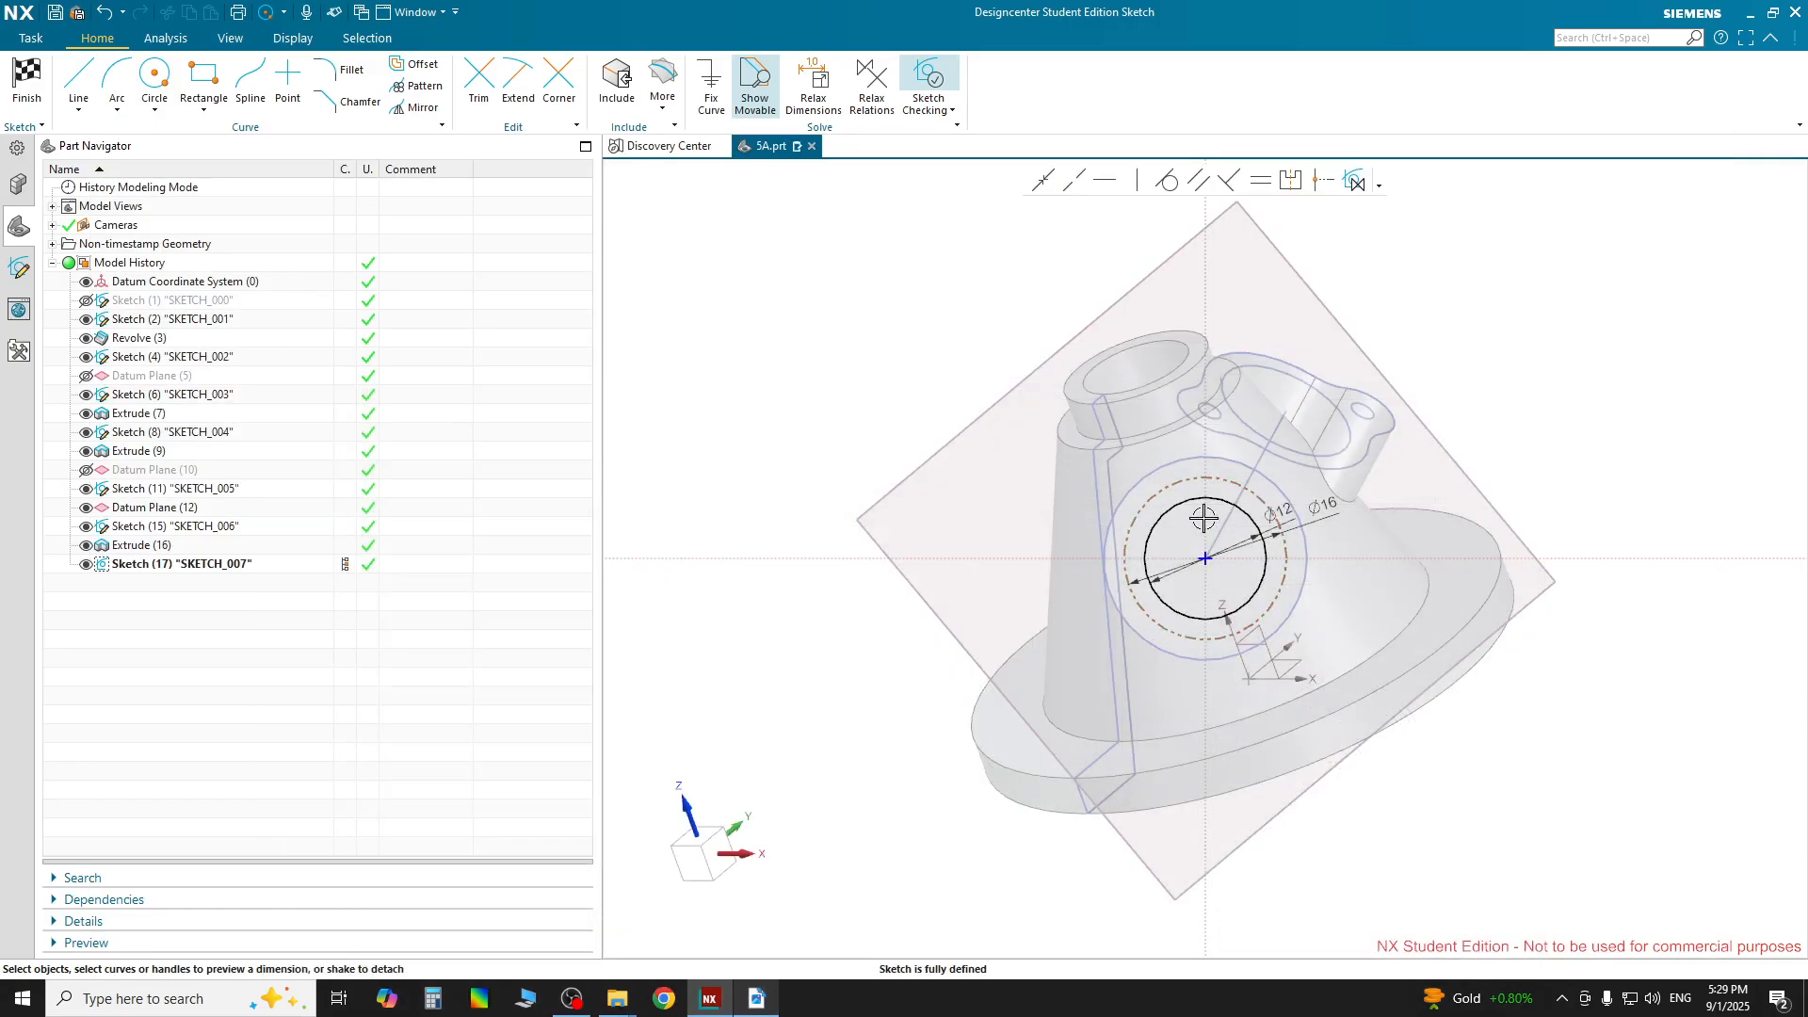
left_click(154, 78)
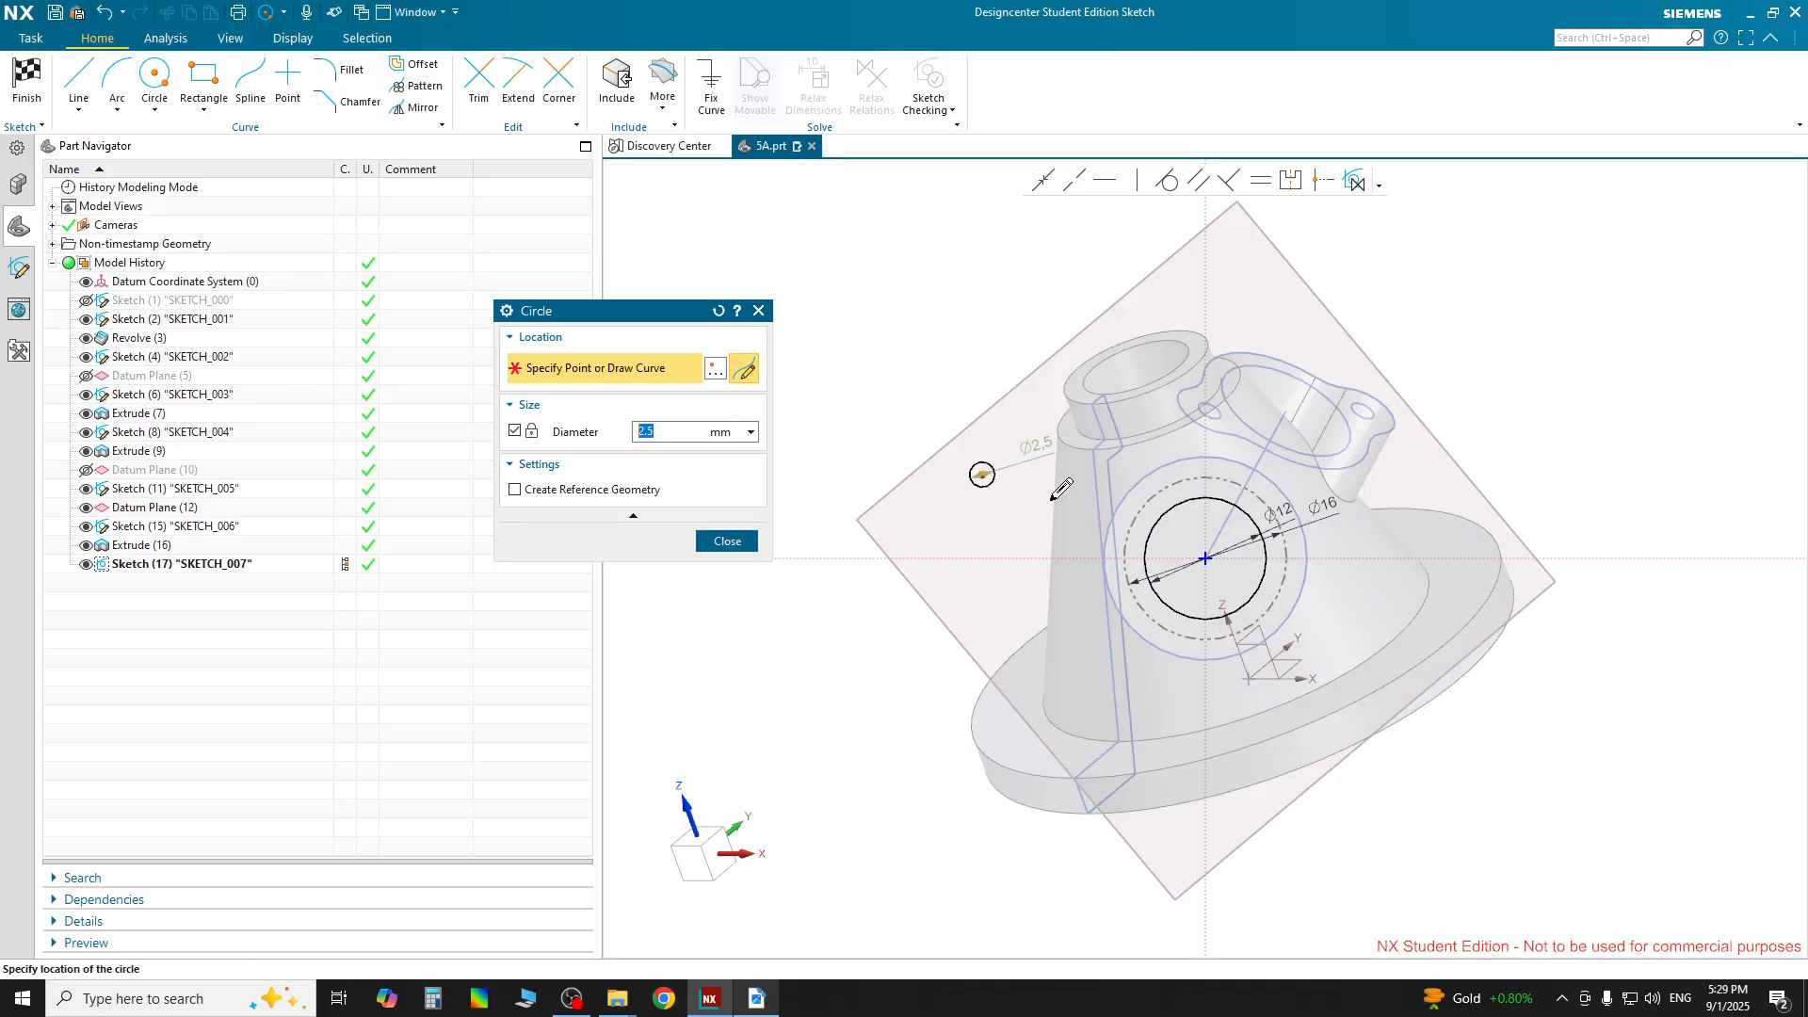
scroll(1229, 482, "up", 3)
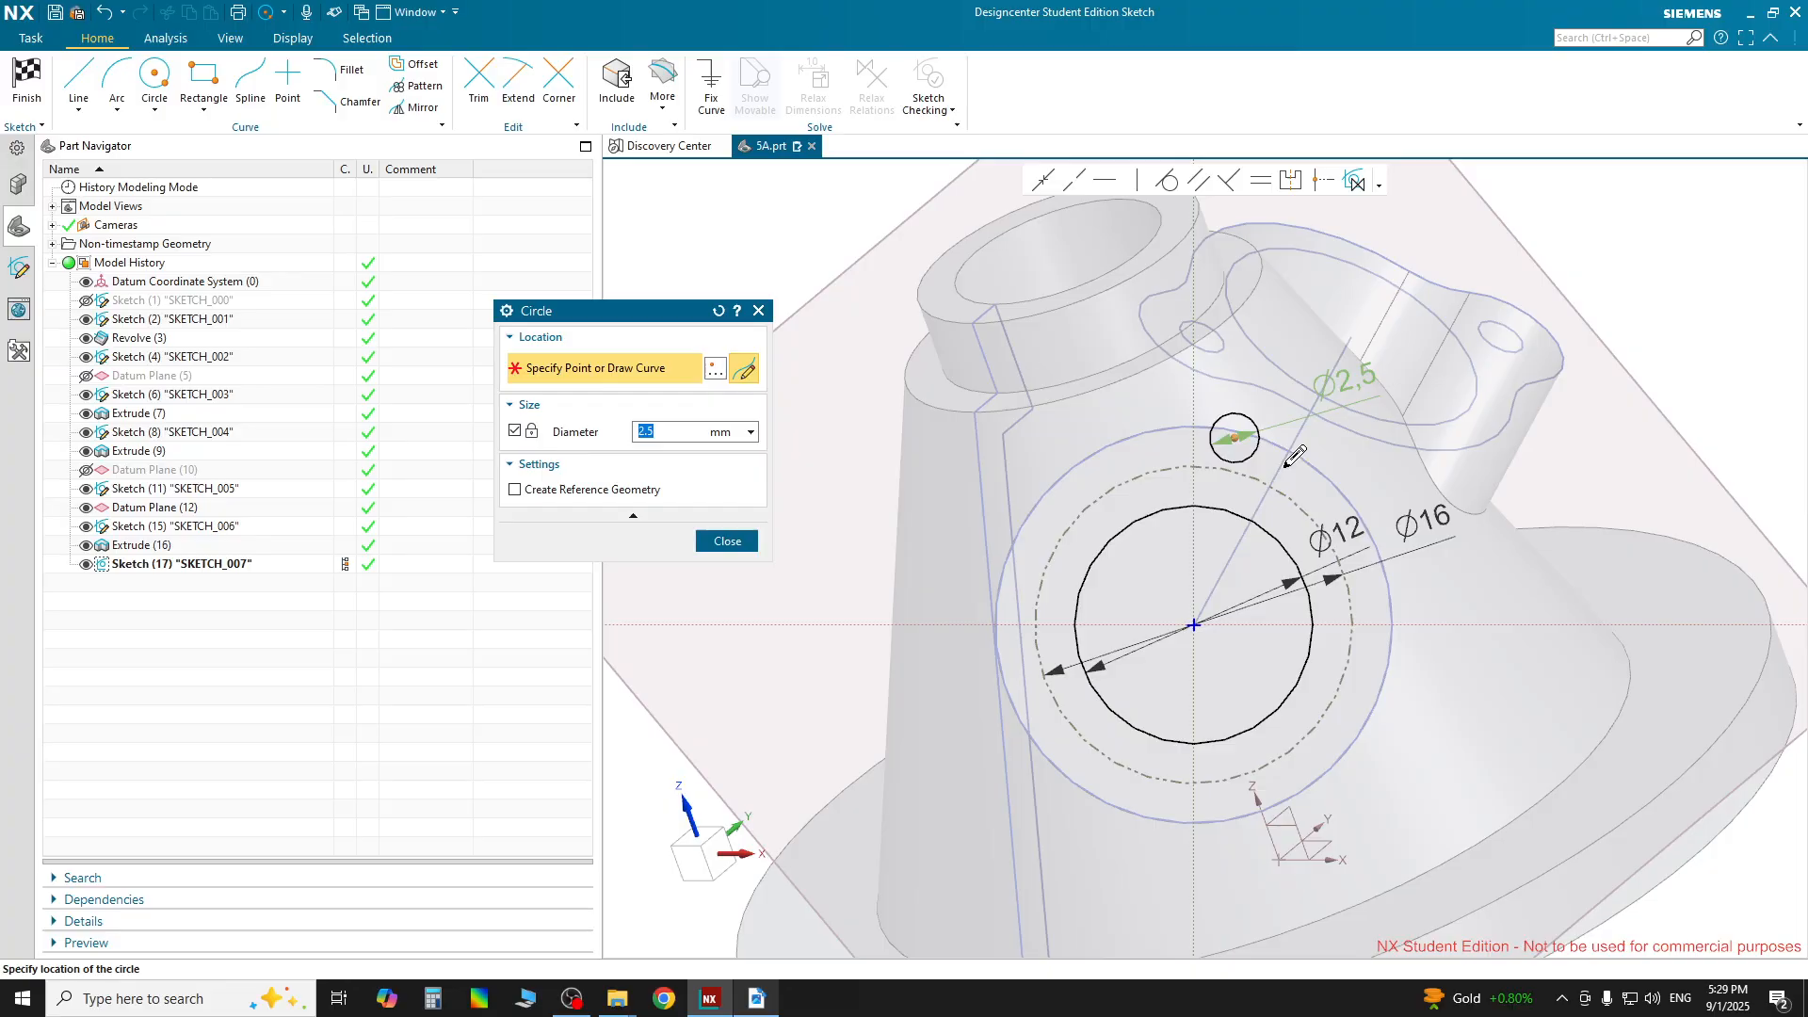
scroll(1262, 439, "down", 2)
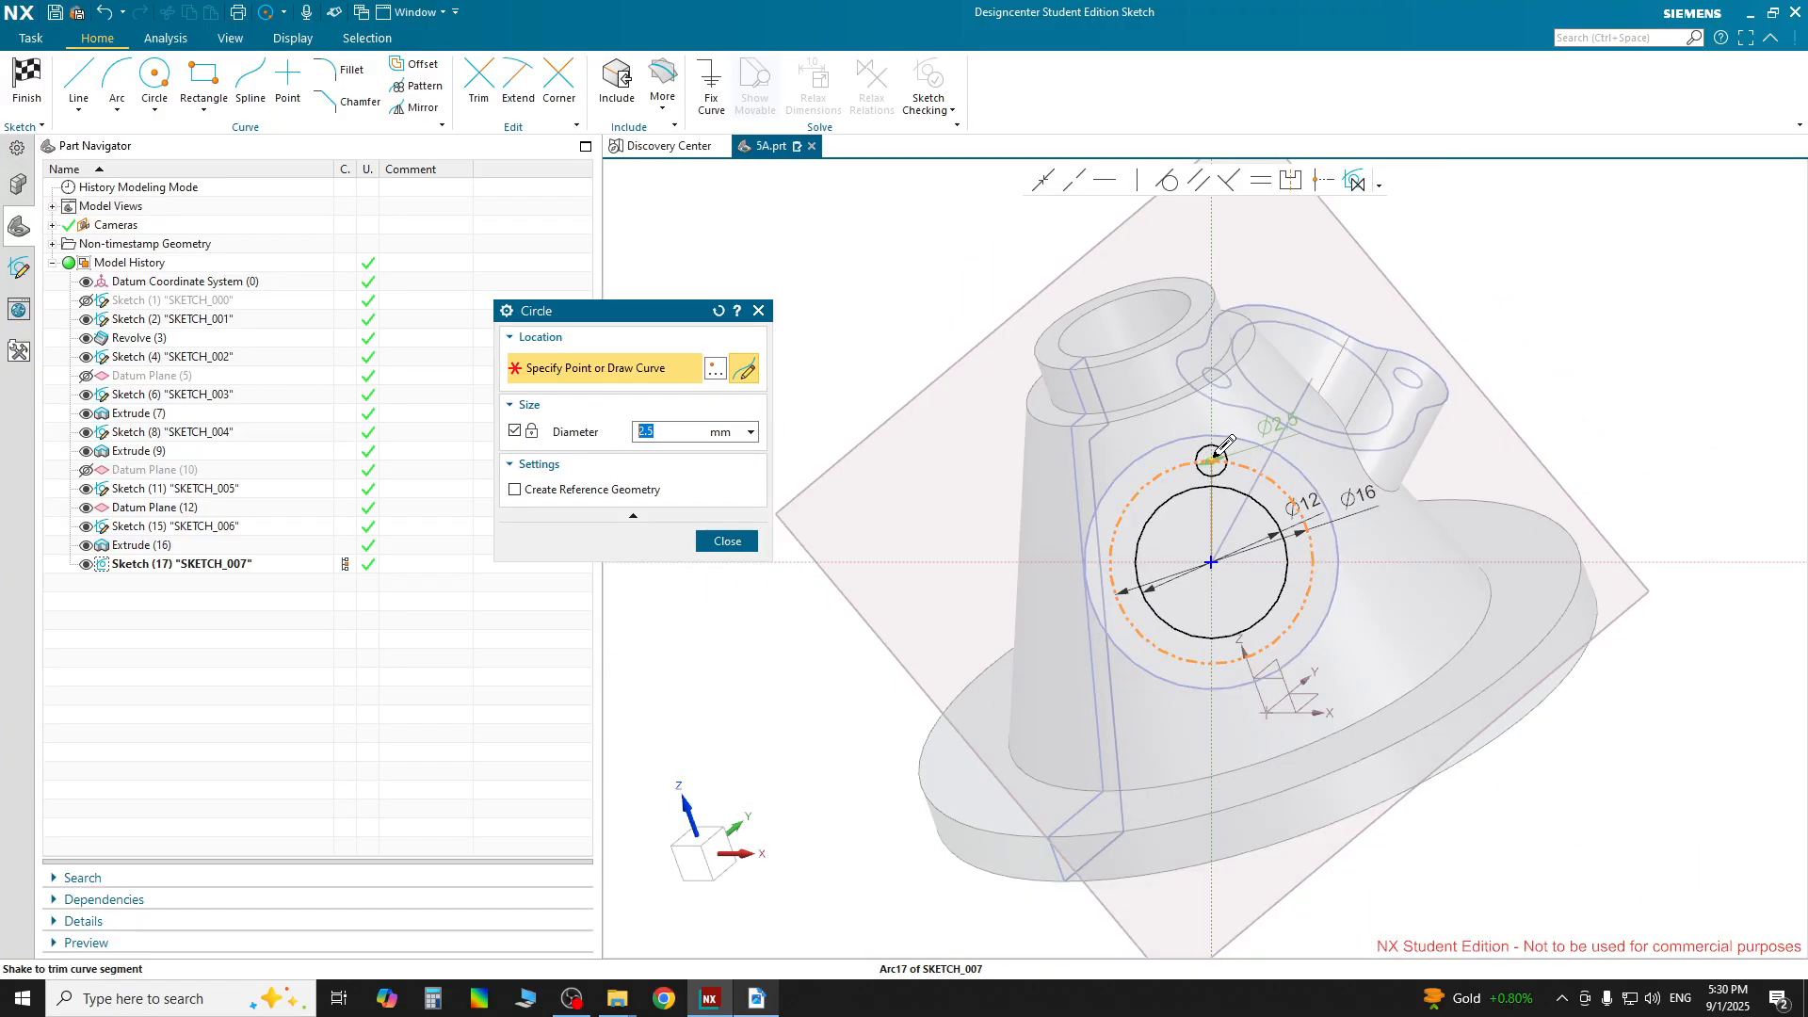
left_click(1214, 457)
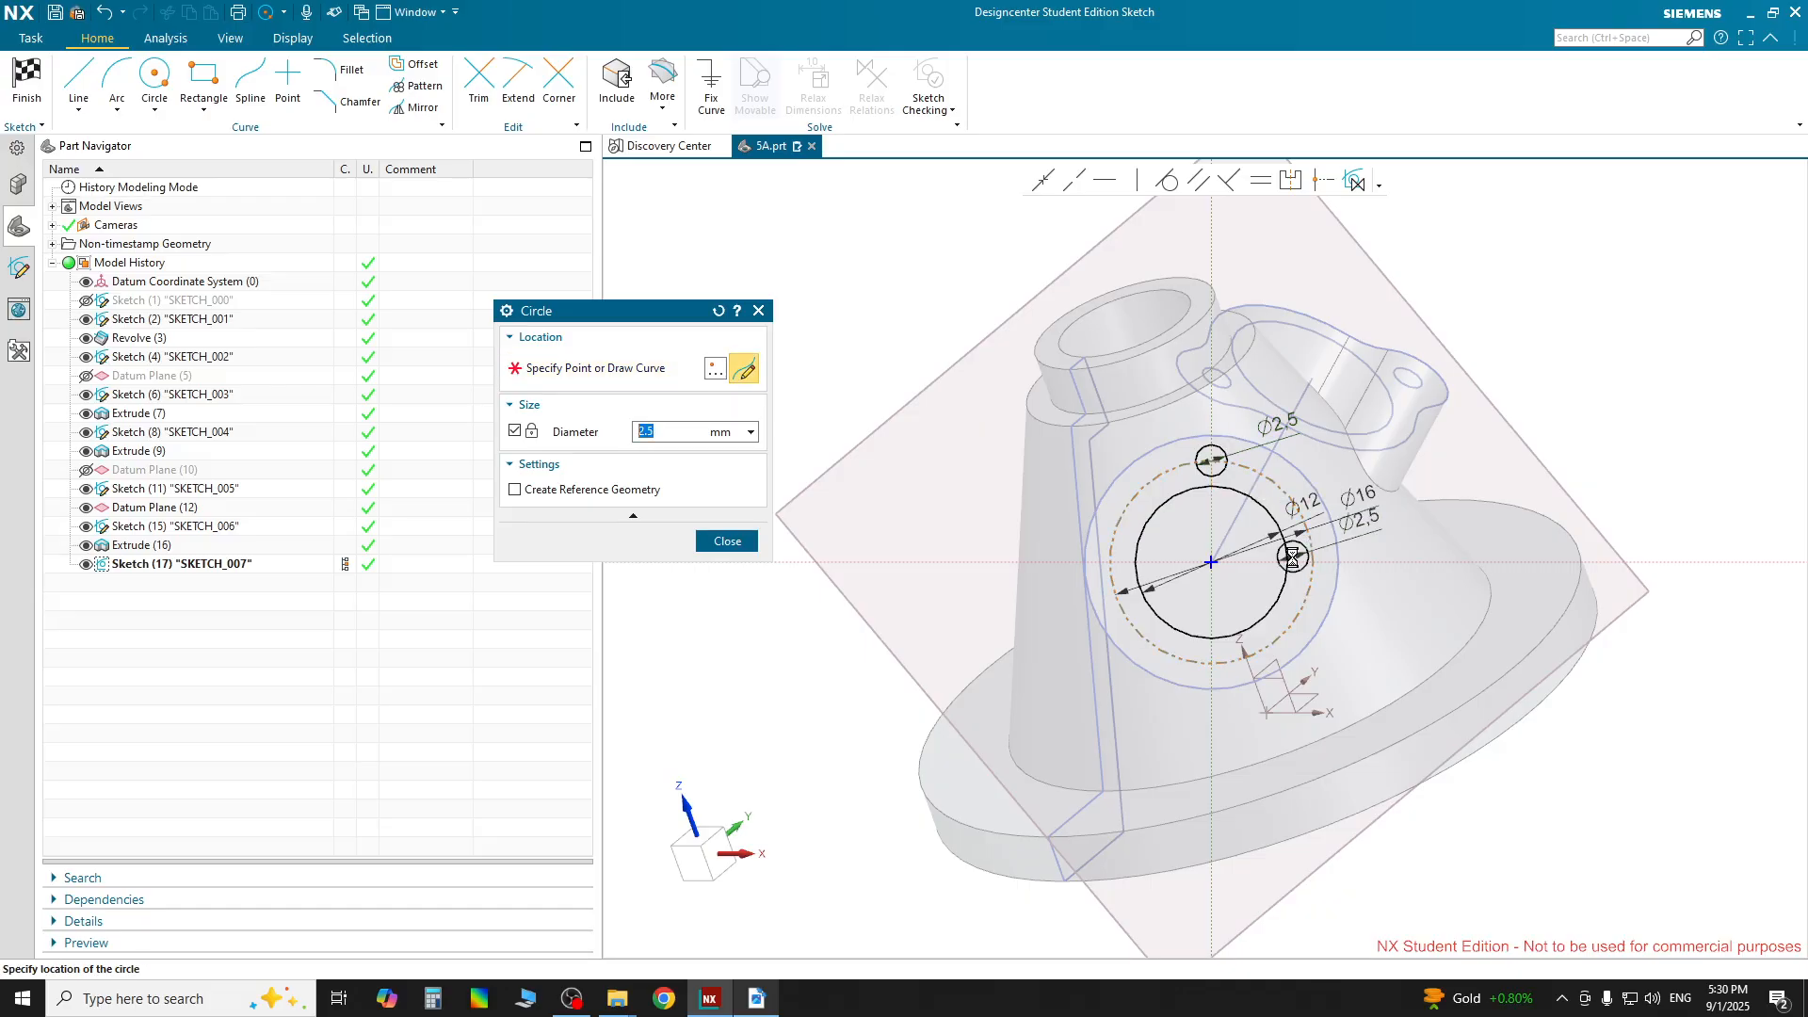
left_click(1113, 557)
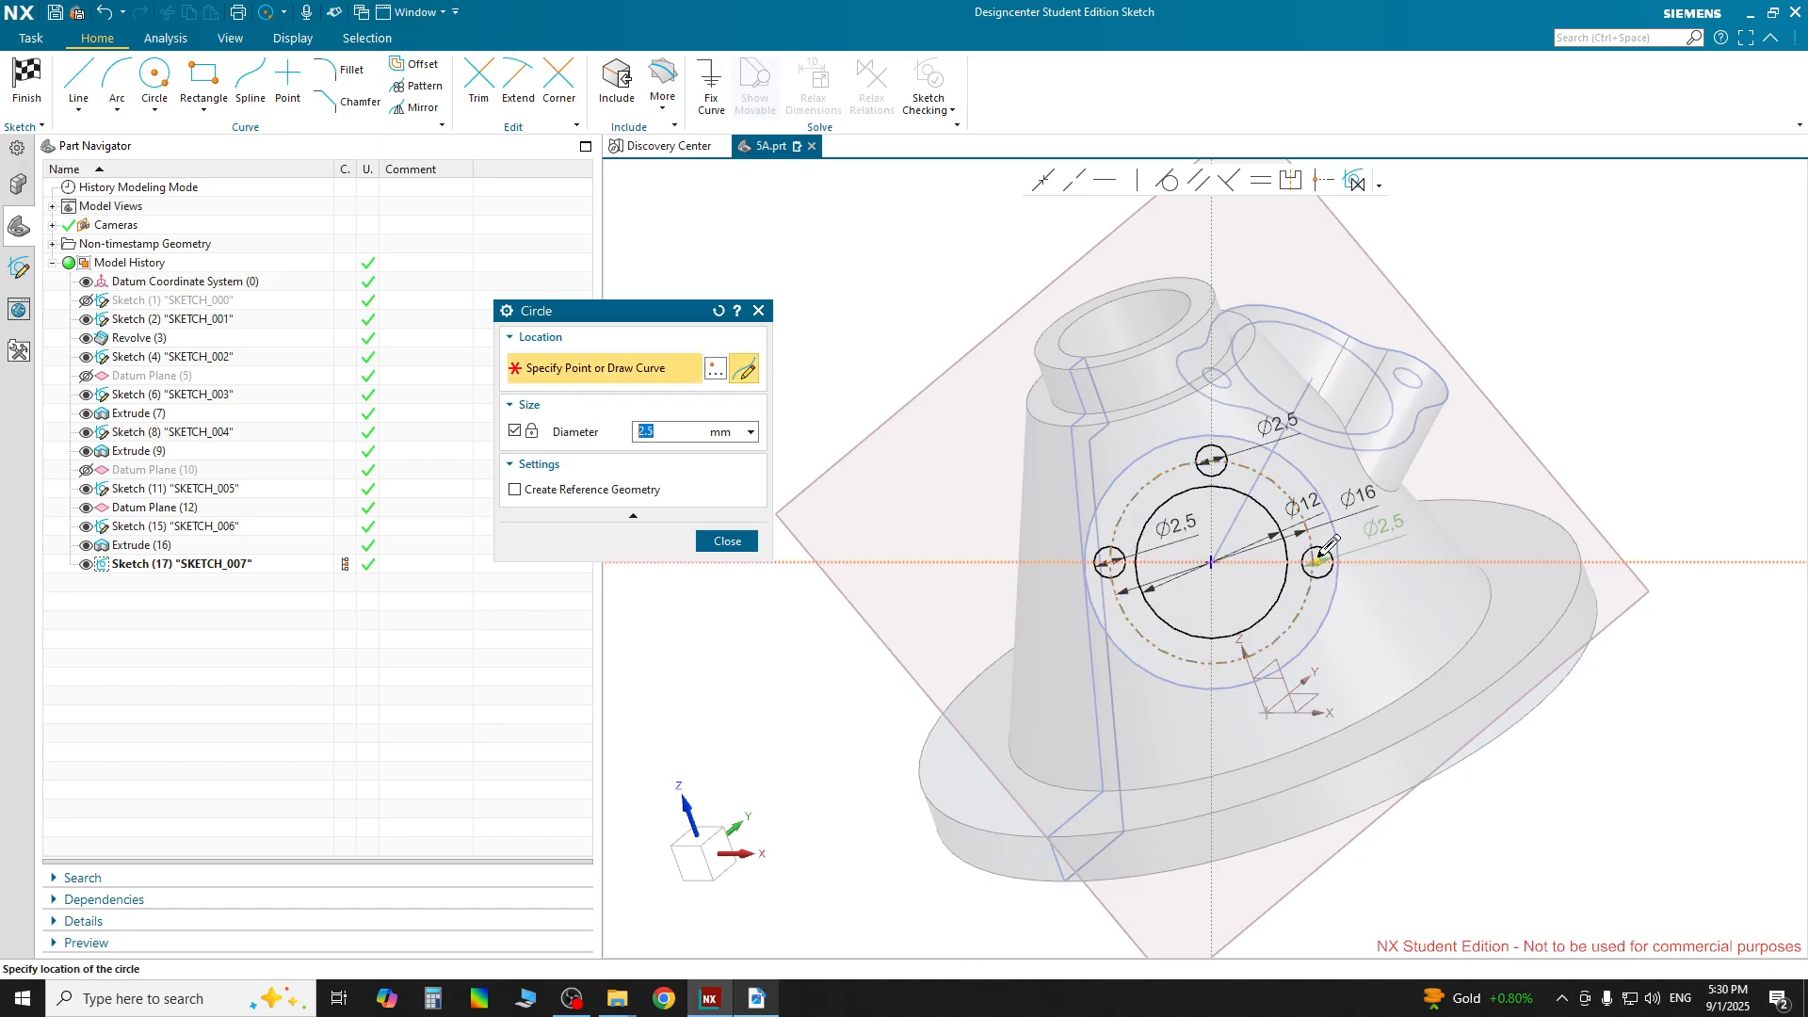
left_click(1318, 555)
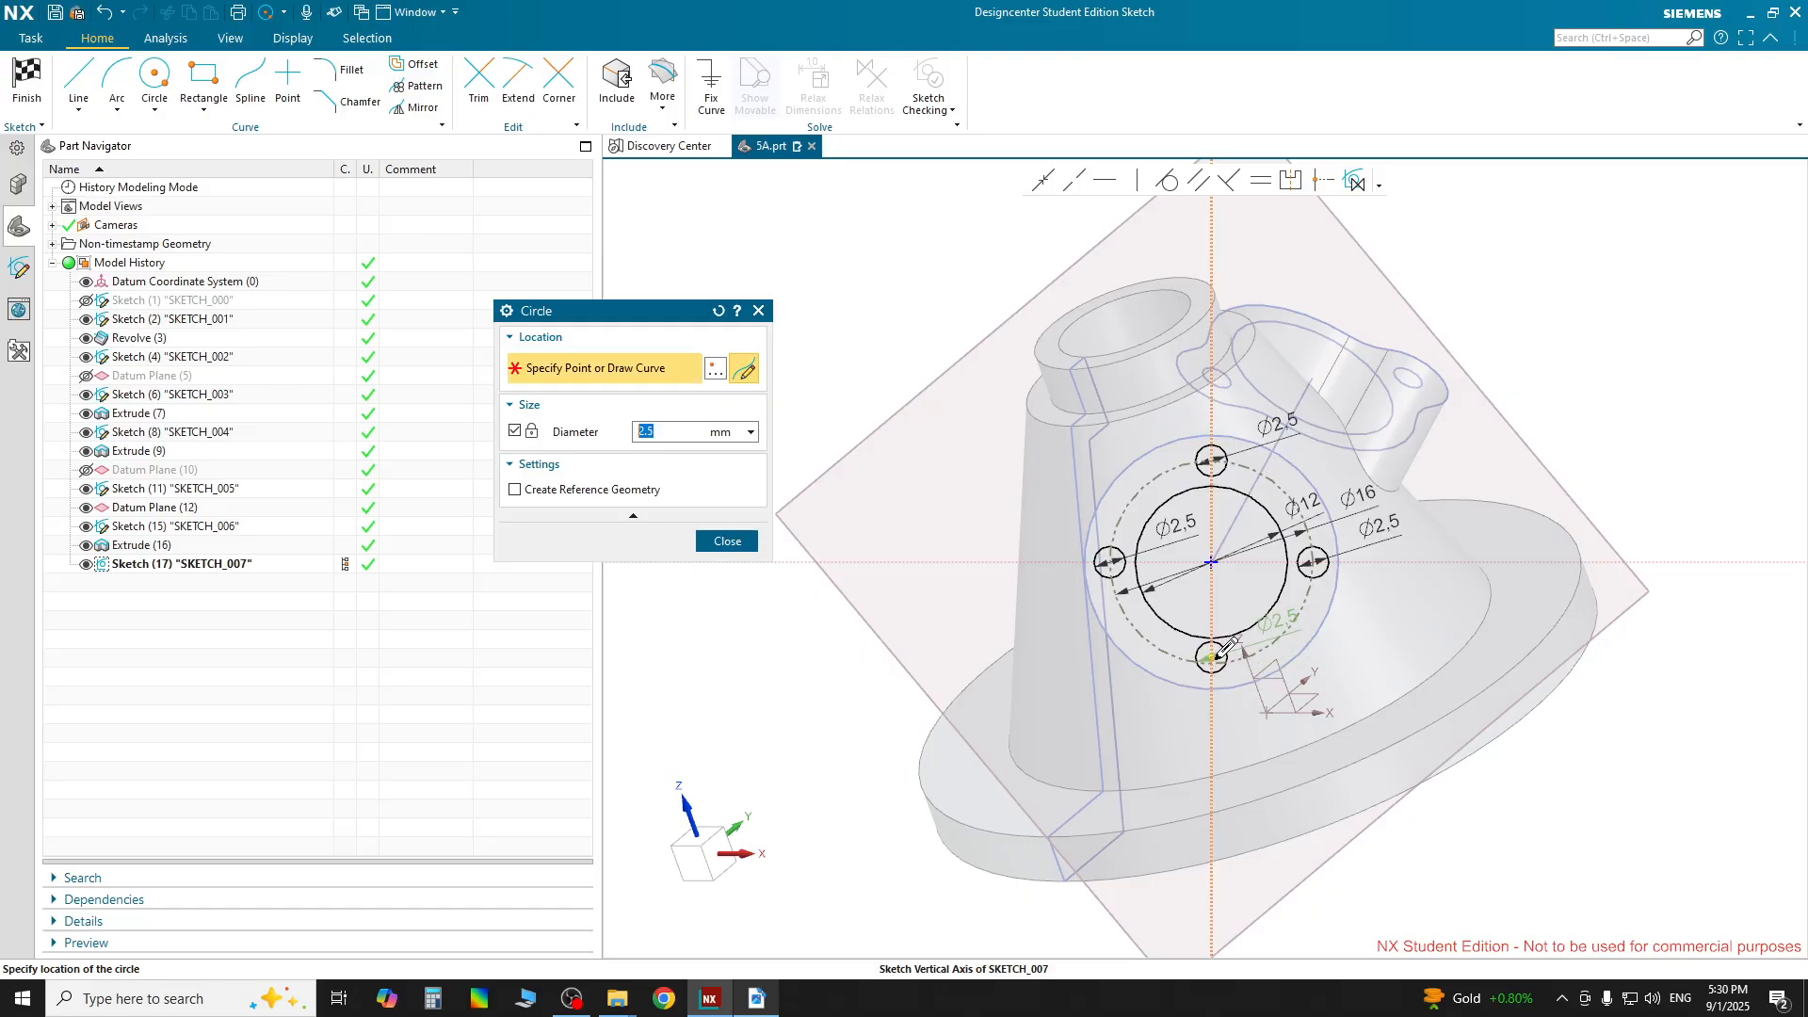
left_click(1224, 656)
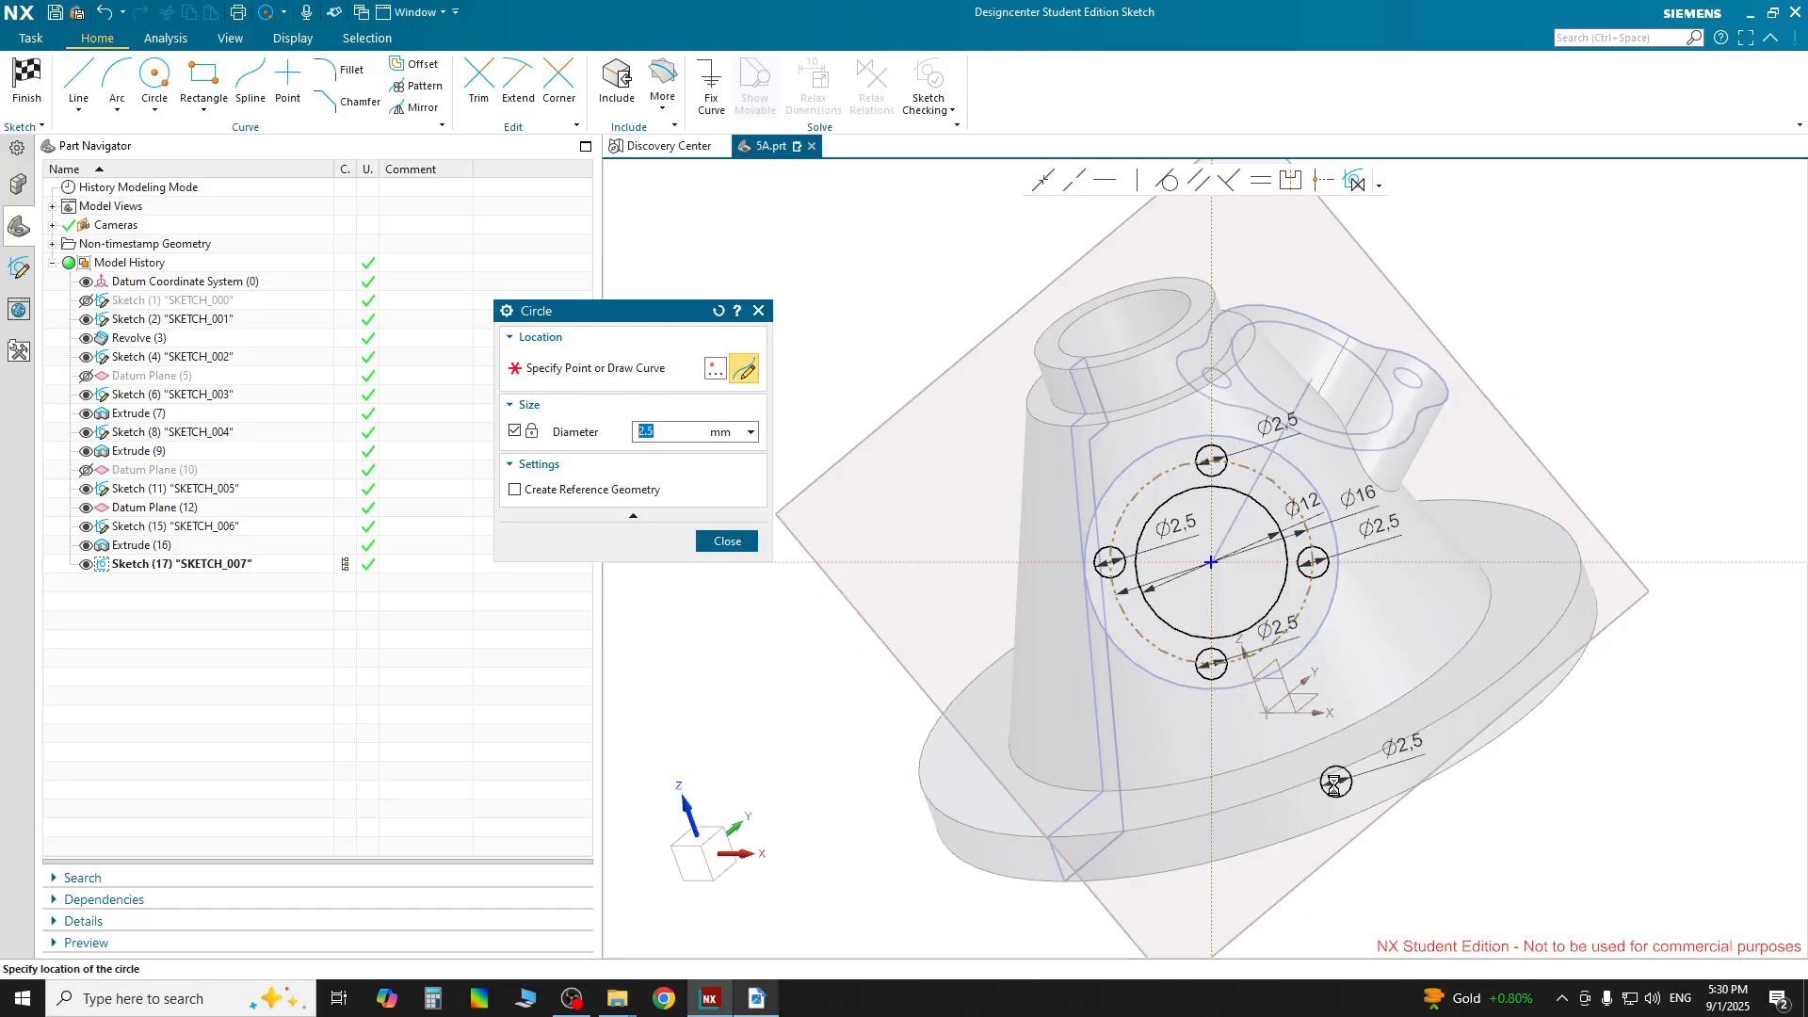
left_click(727, 542)
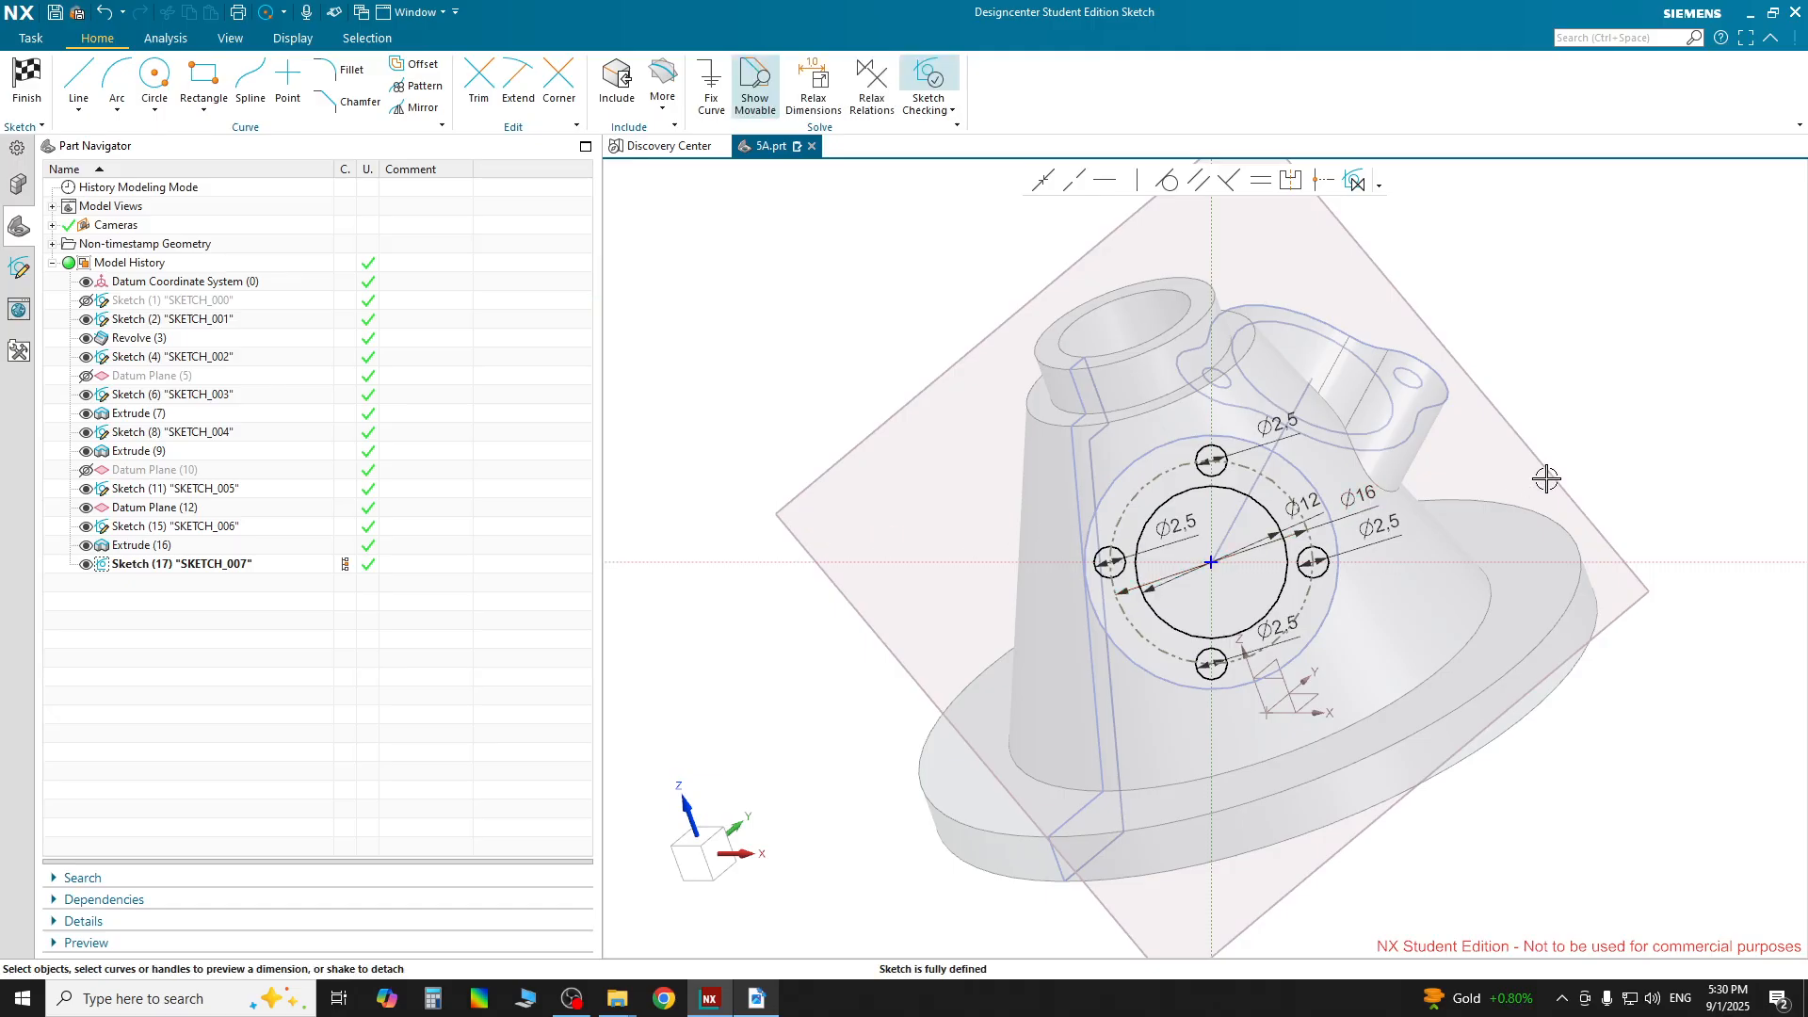
left_click(26, 80)
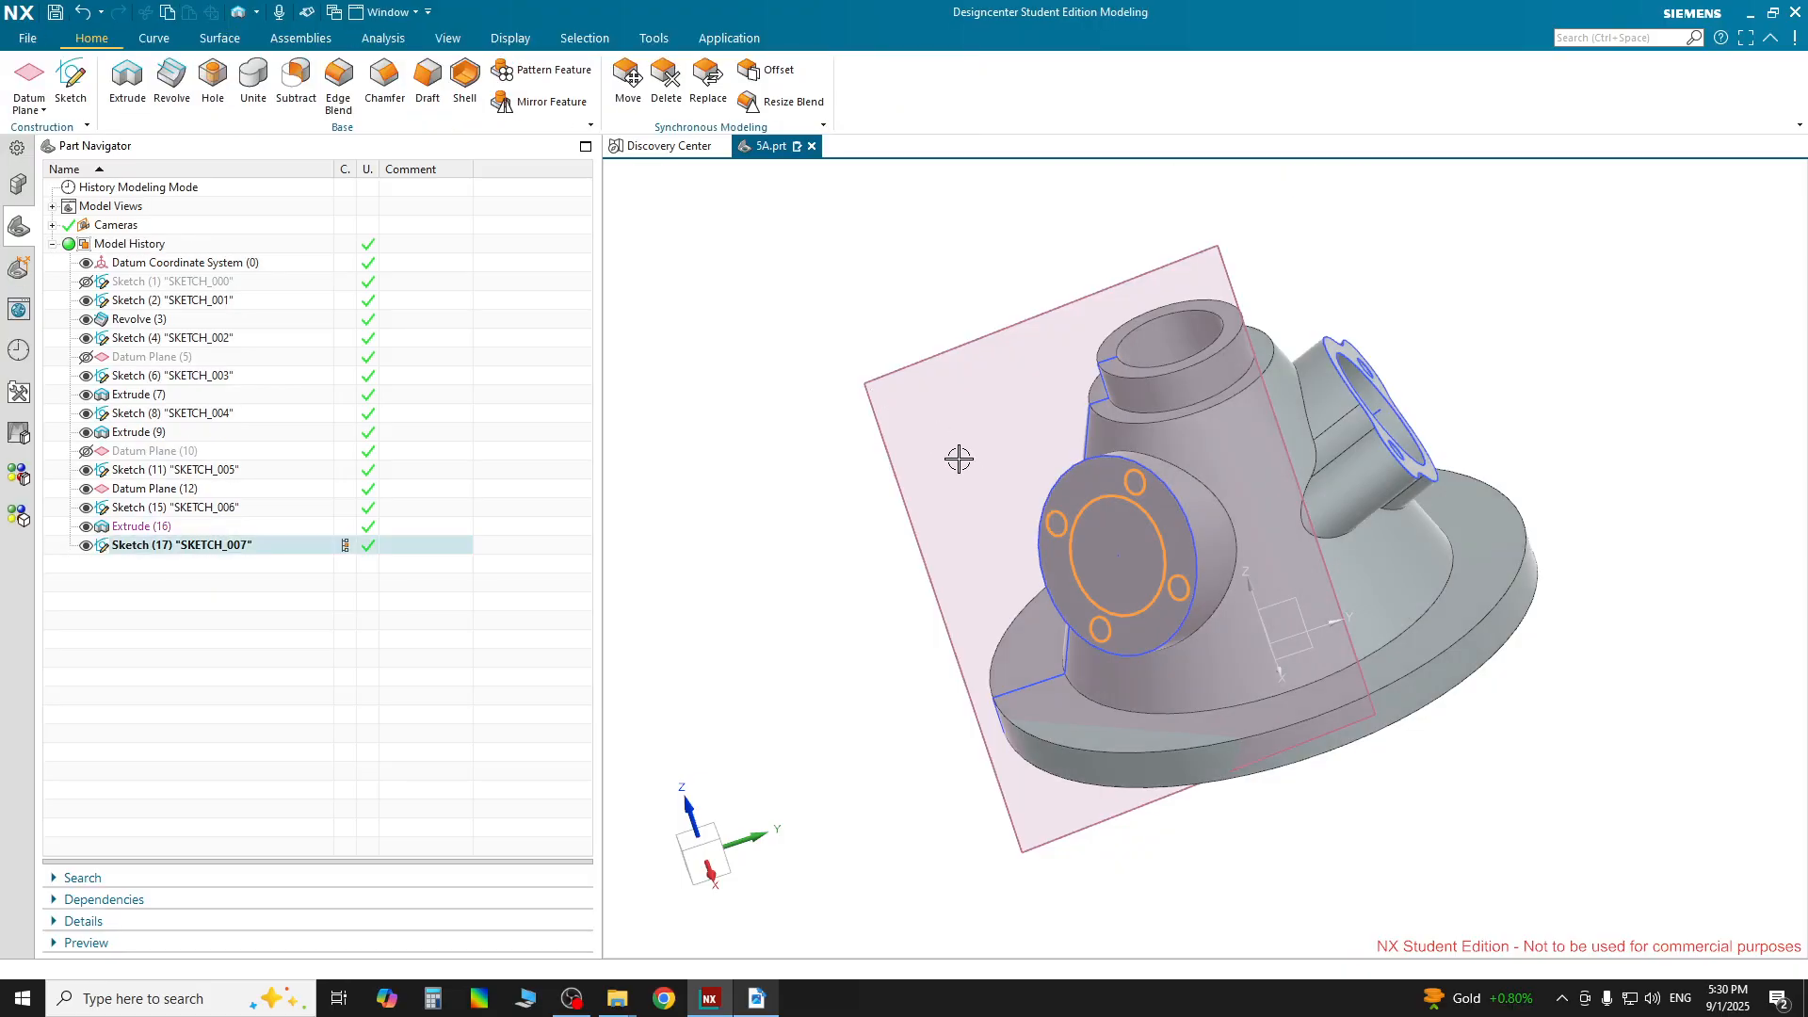
left_click(126, 76)
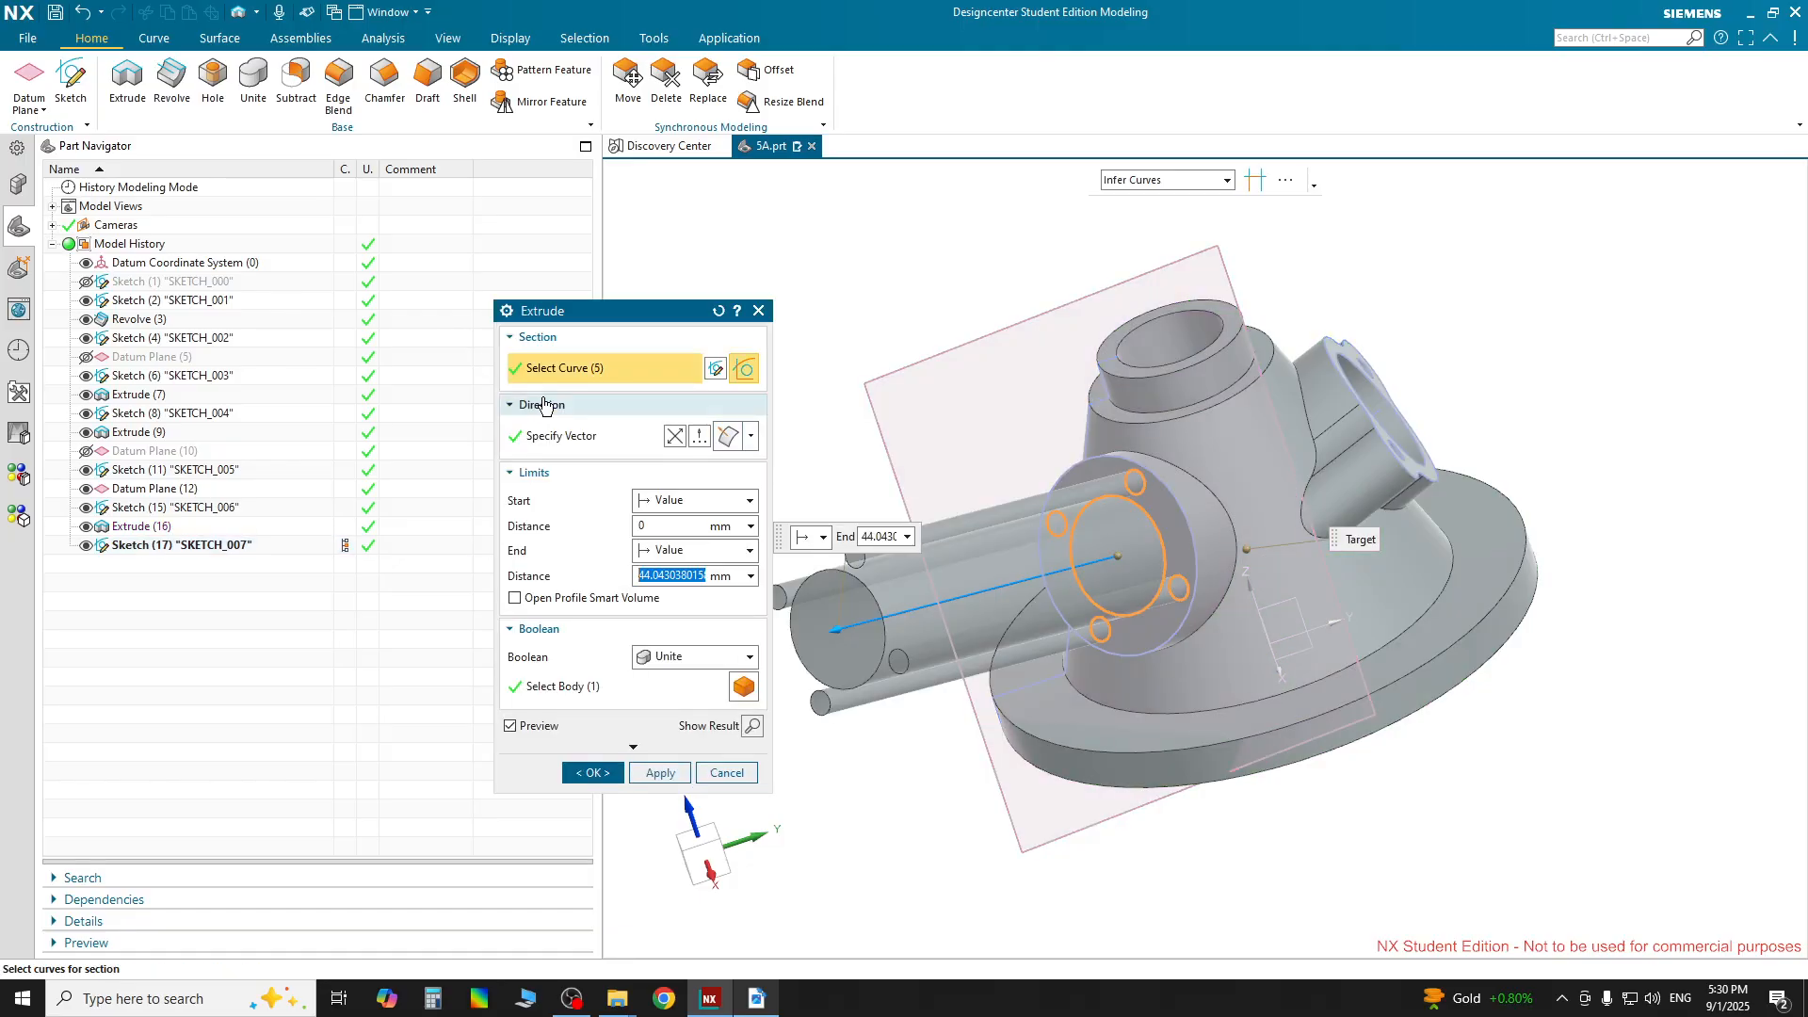
left_click(675, 435)
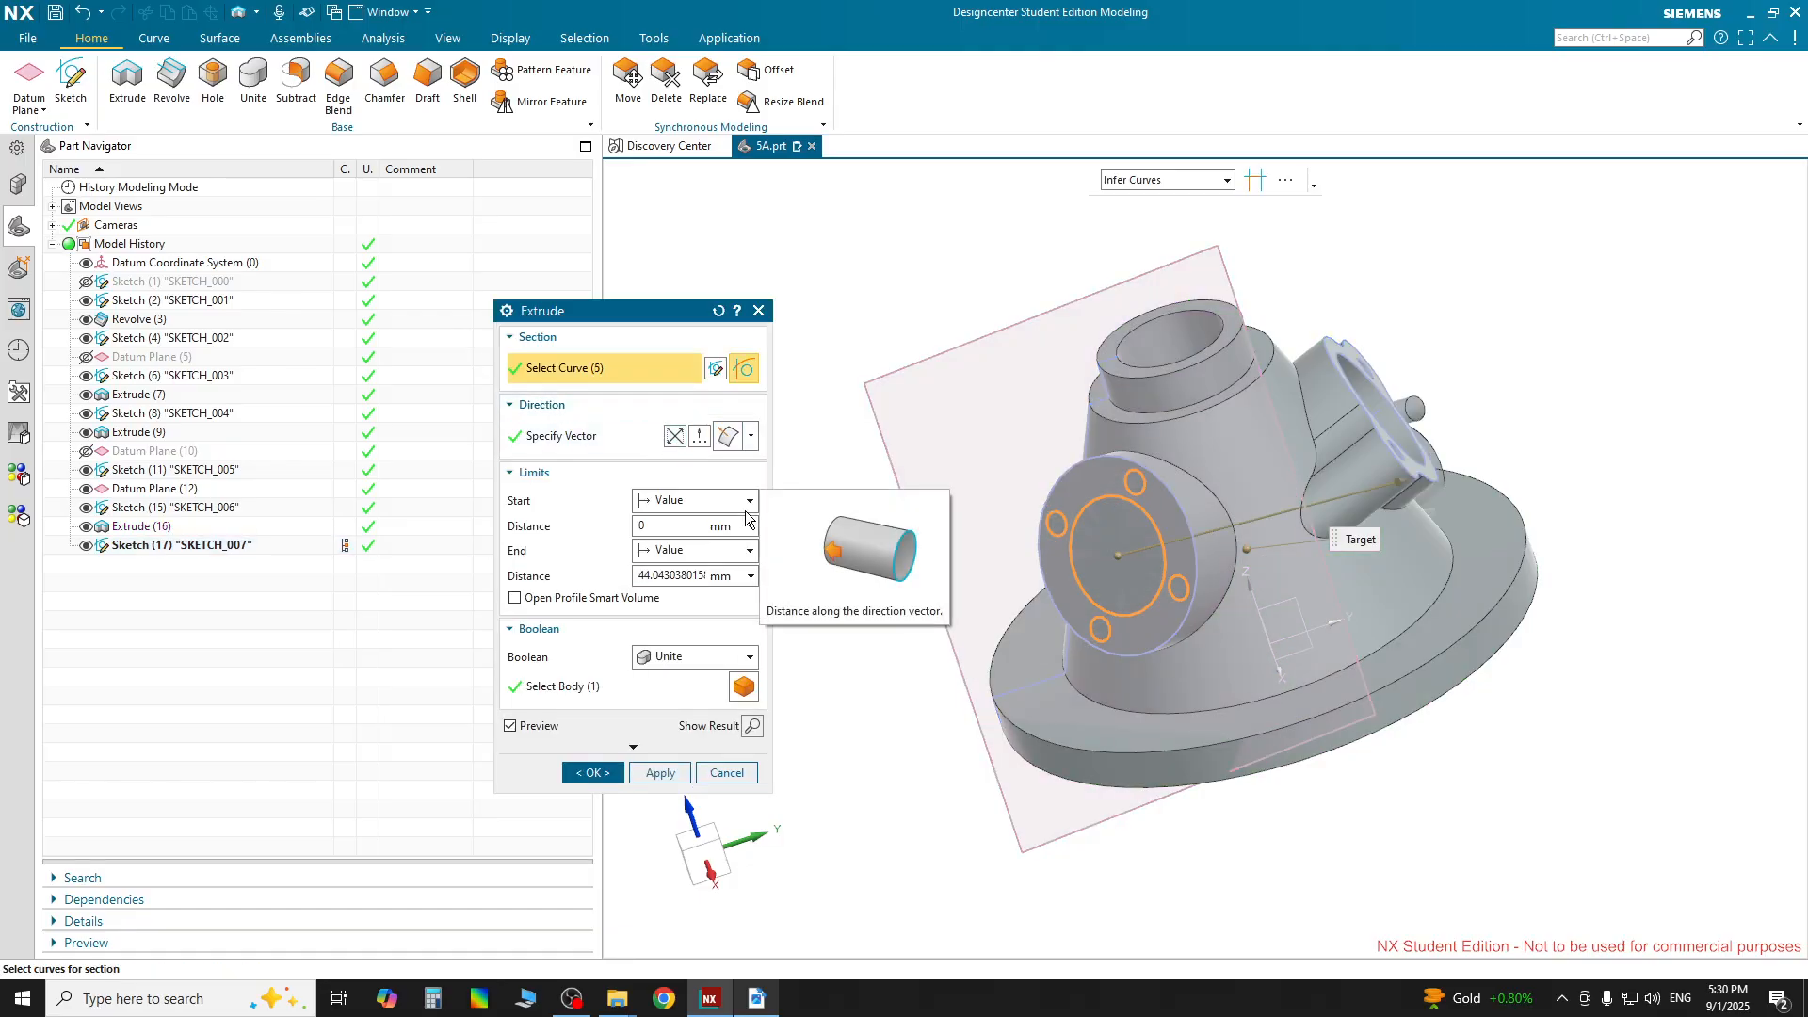
left_click(700, 551)
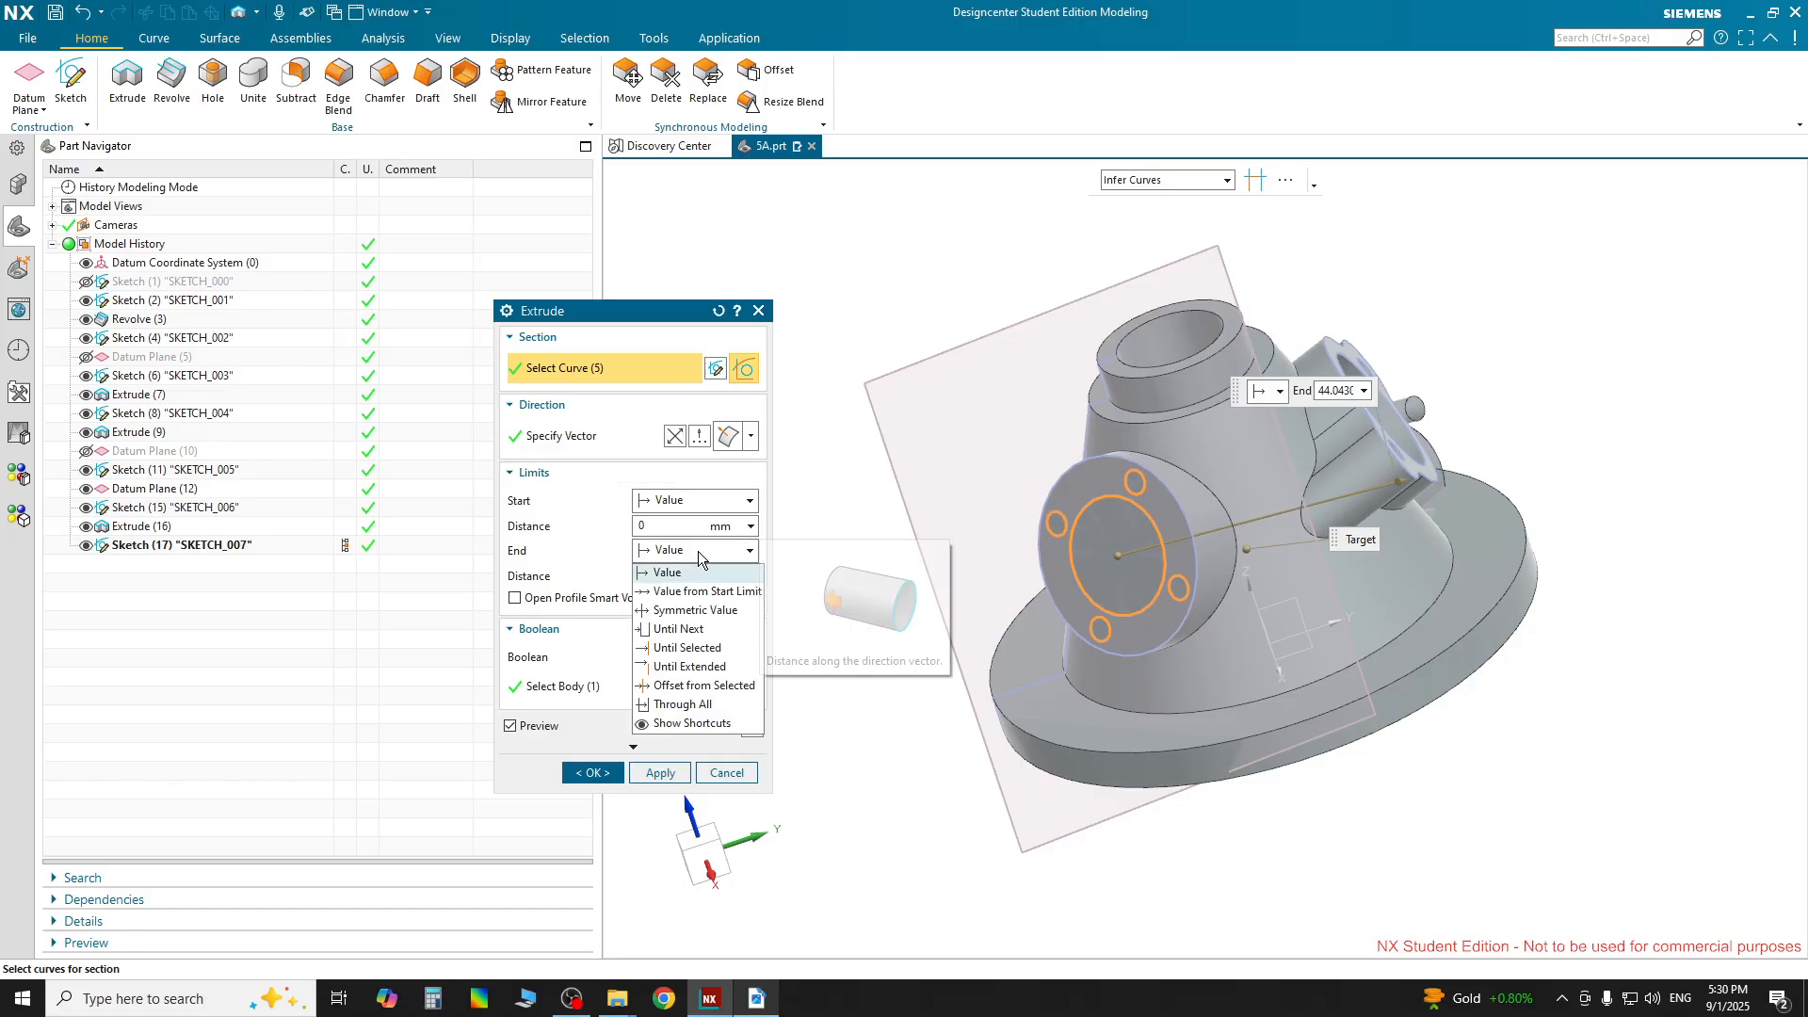
left_click(687, 648)
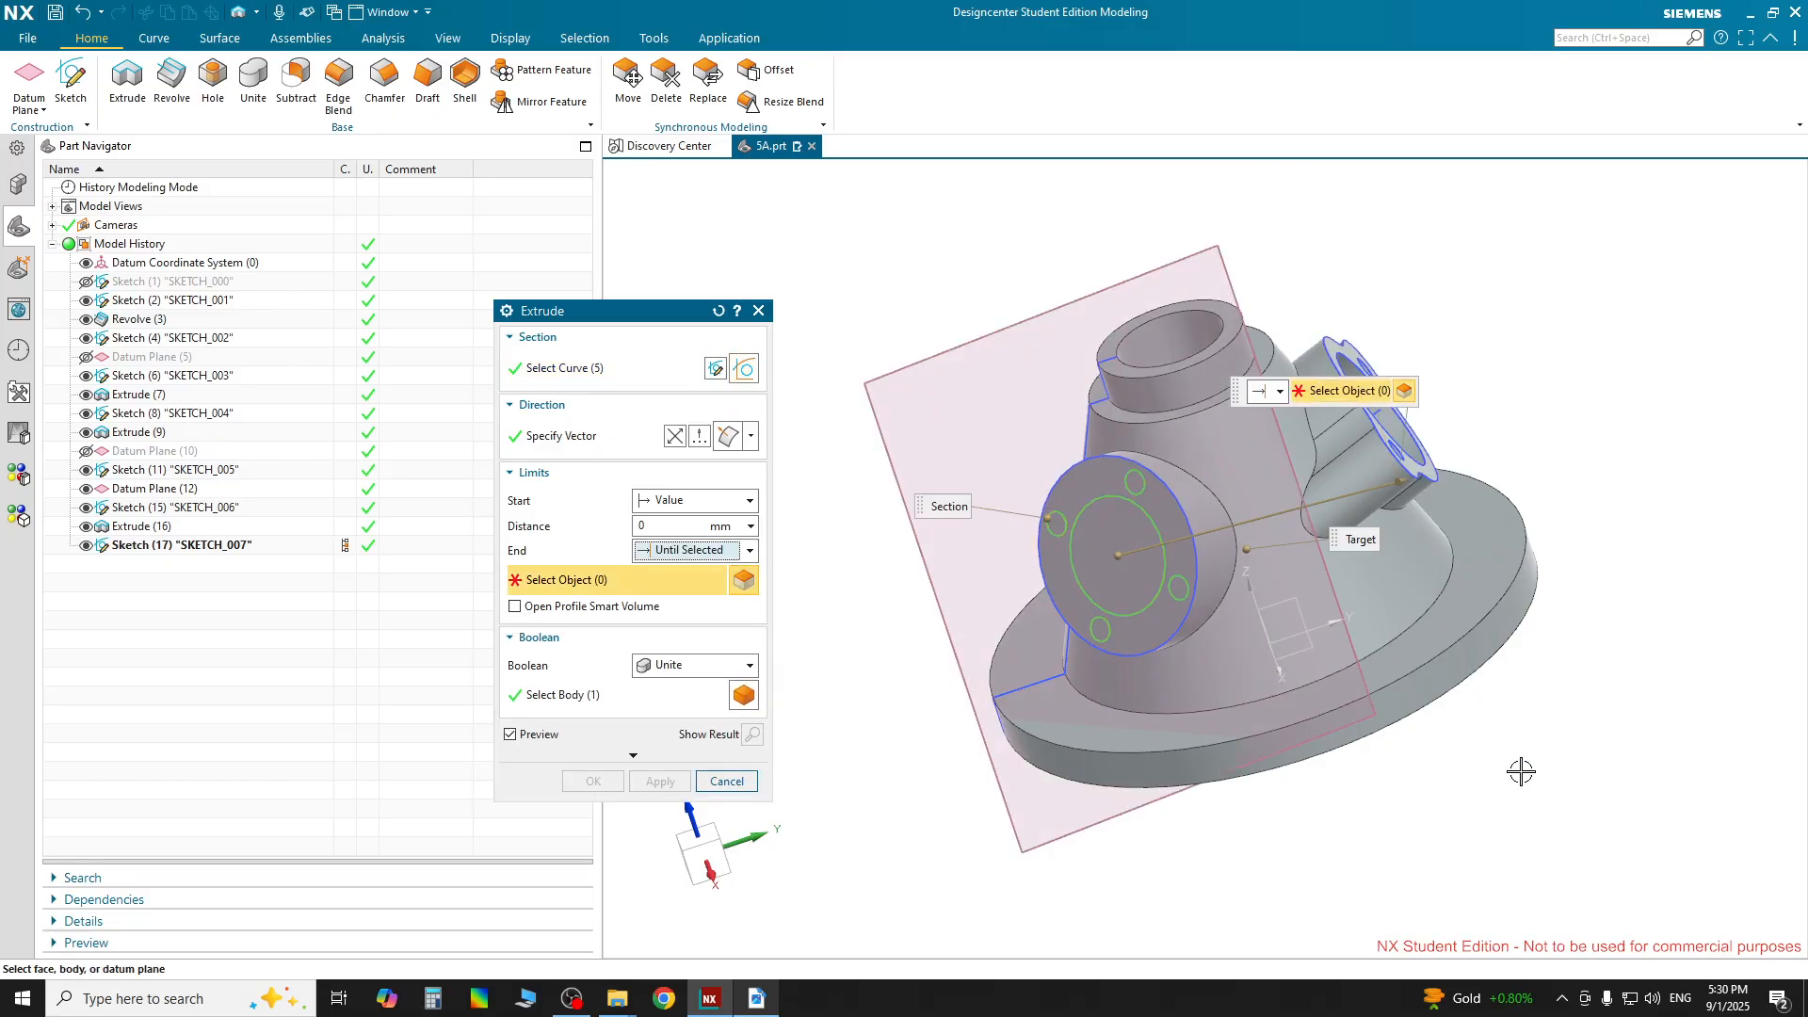
middle_click_drag(1544, 811, 1431, 796)
left_click(704, 664)
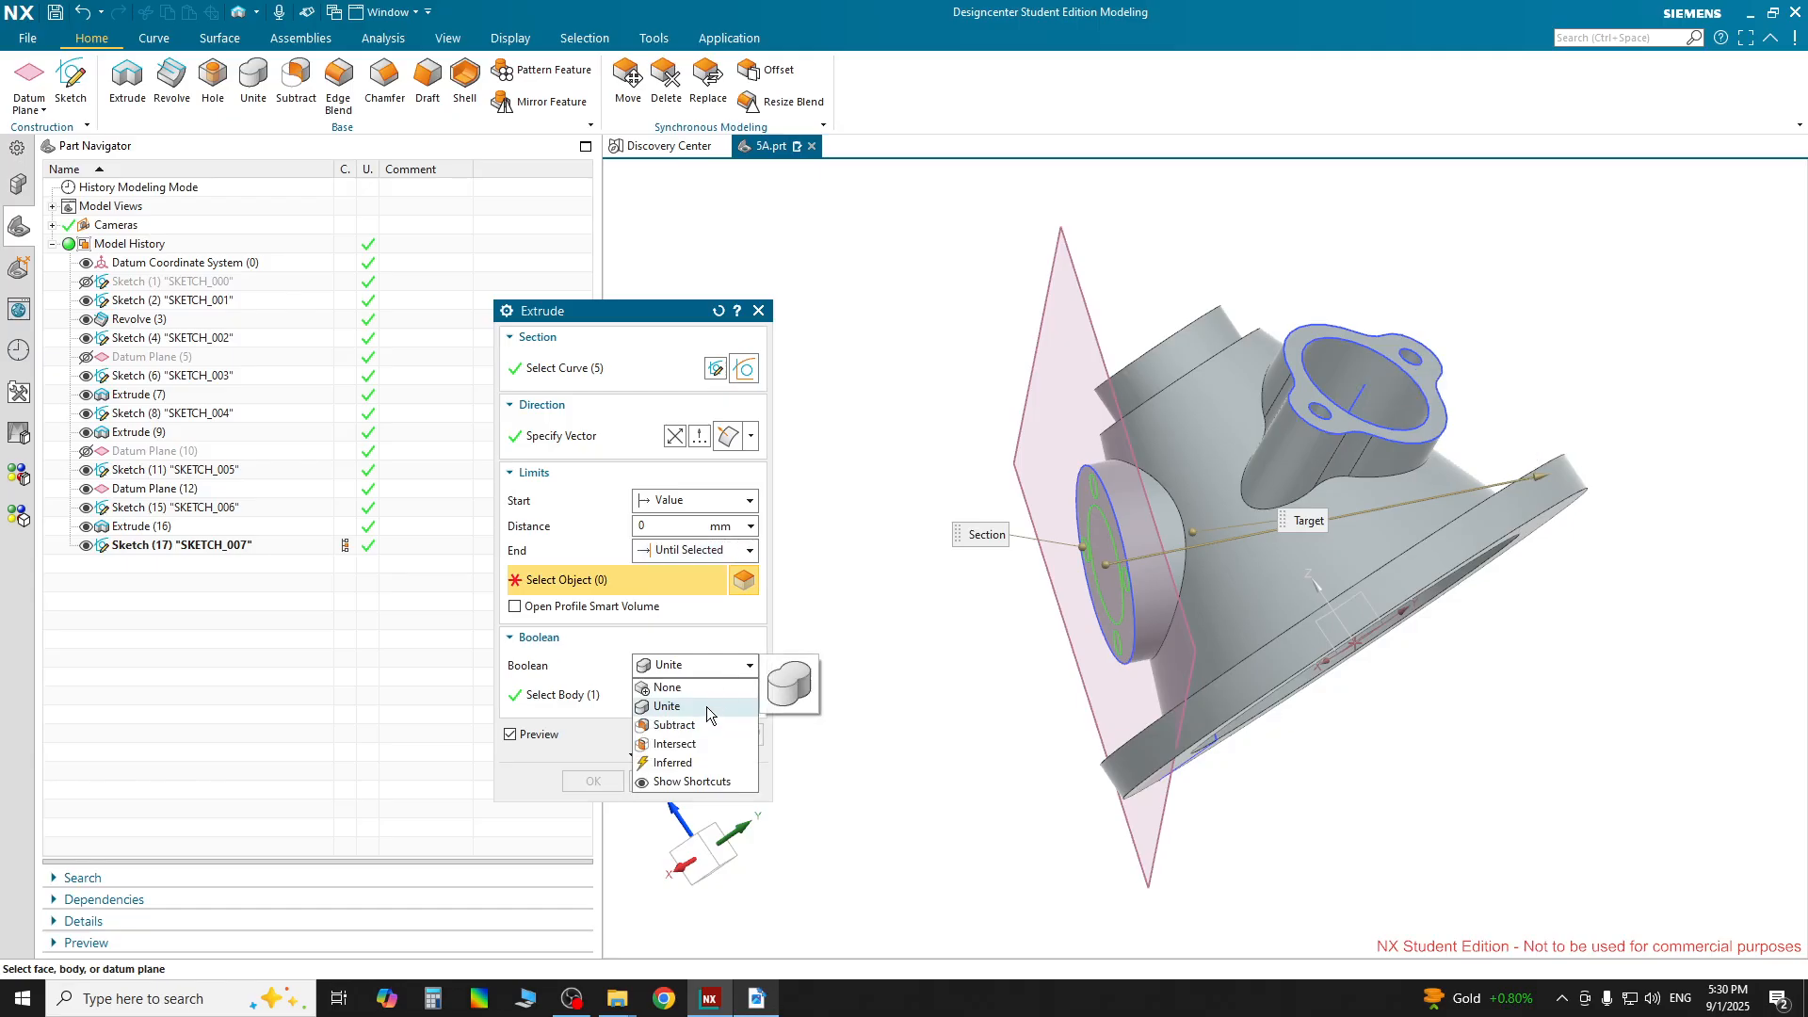
left_click(697, 725)
middle_click_drag(1462, 781, 1312, 719)
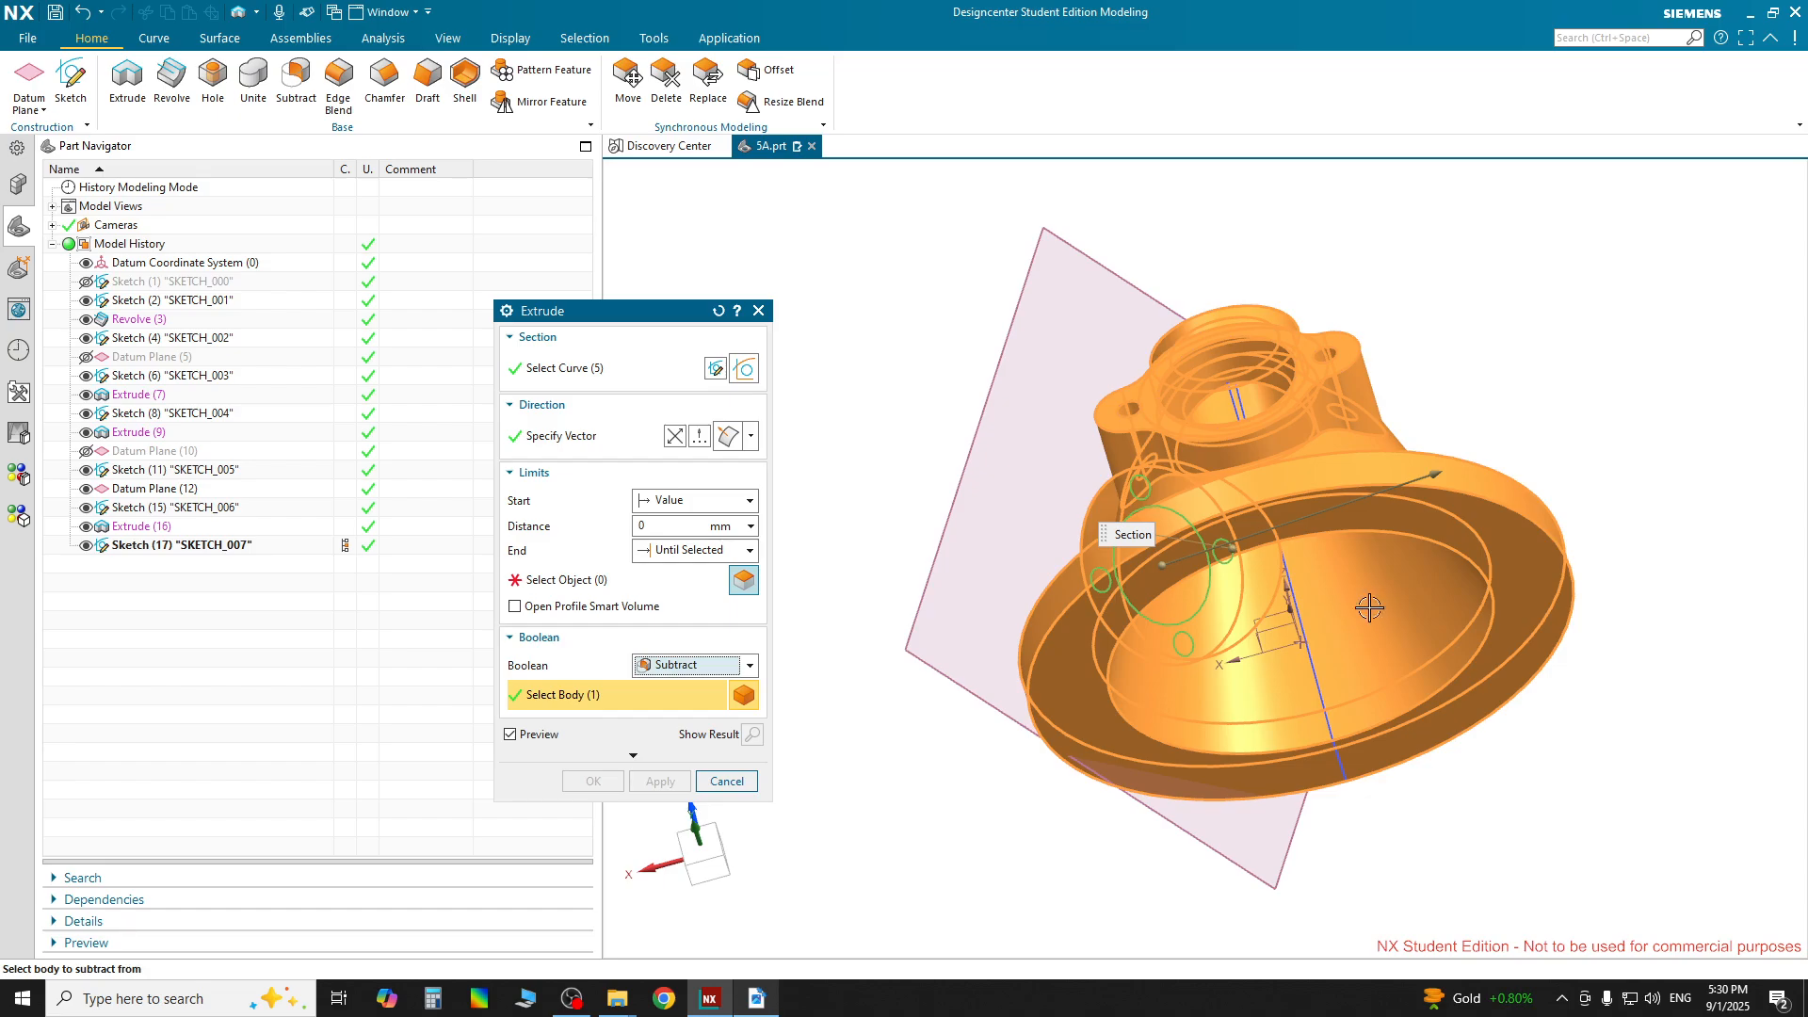
left_click(688, 665)
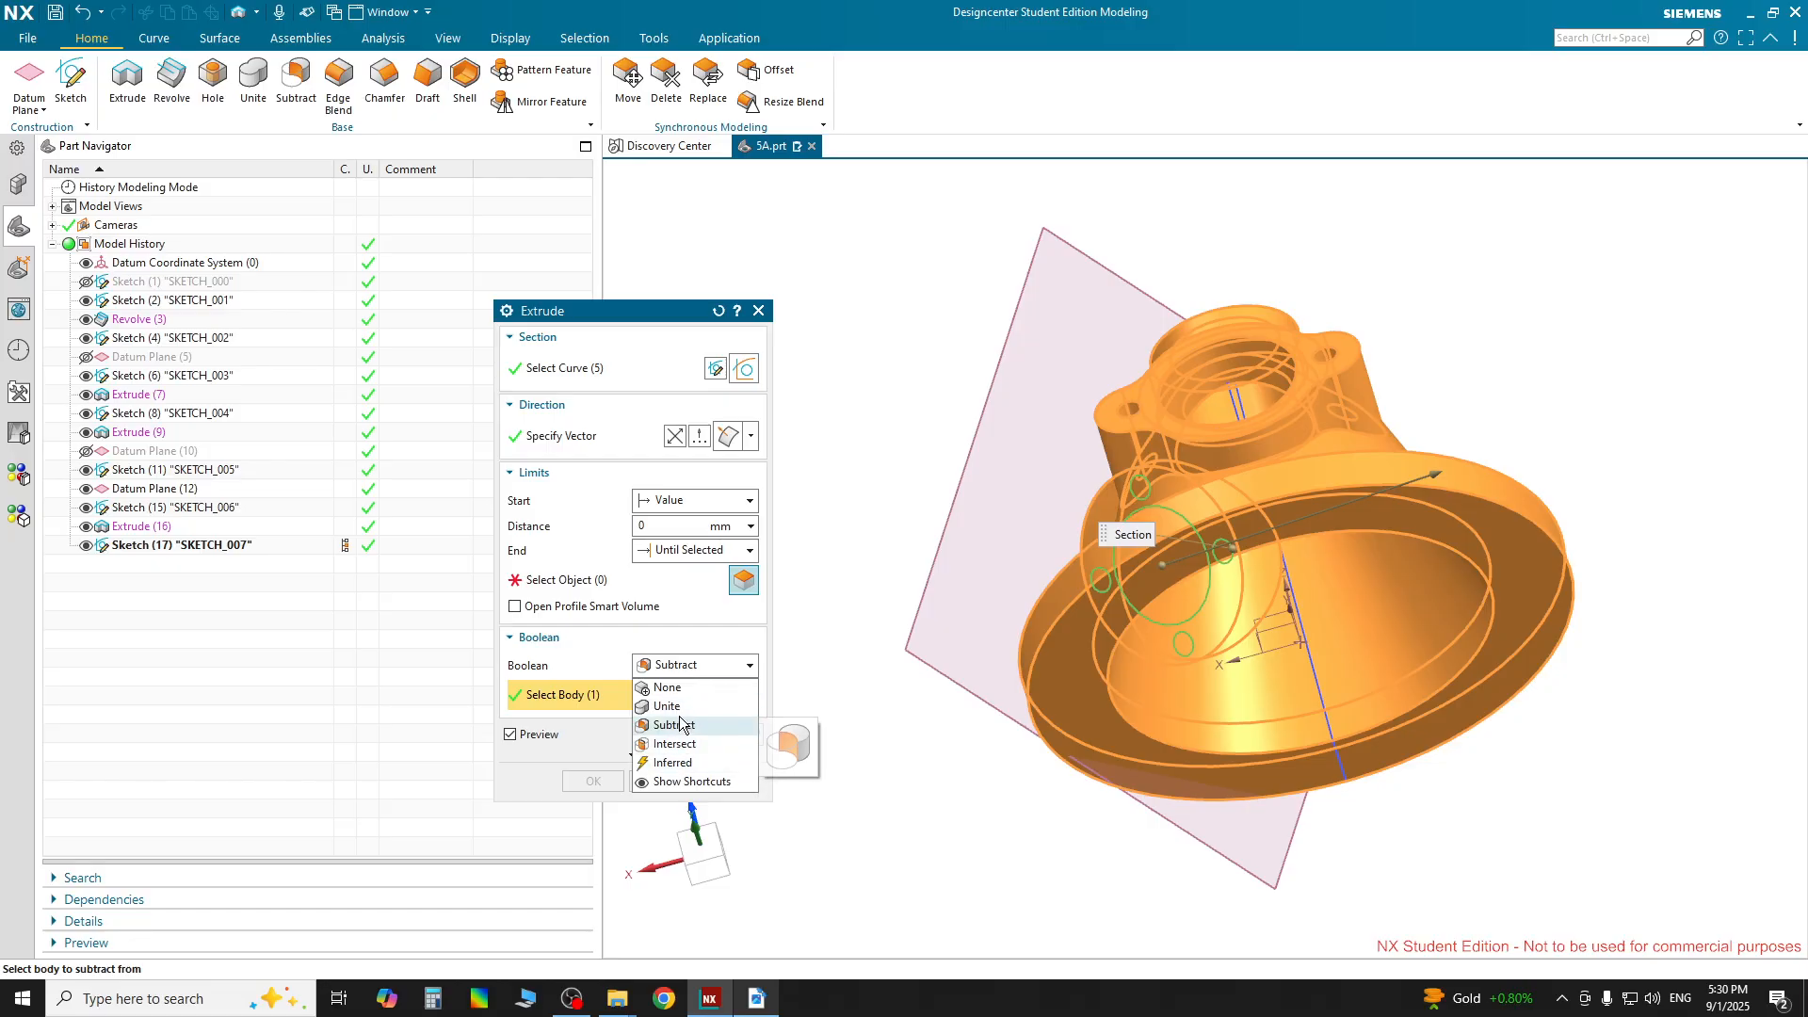
left_click(1376, 611)
left_click(737, 665)
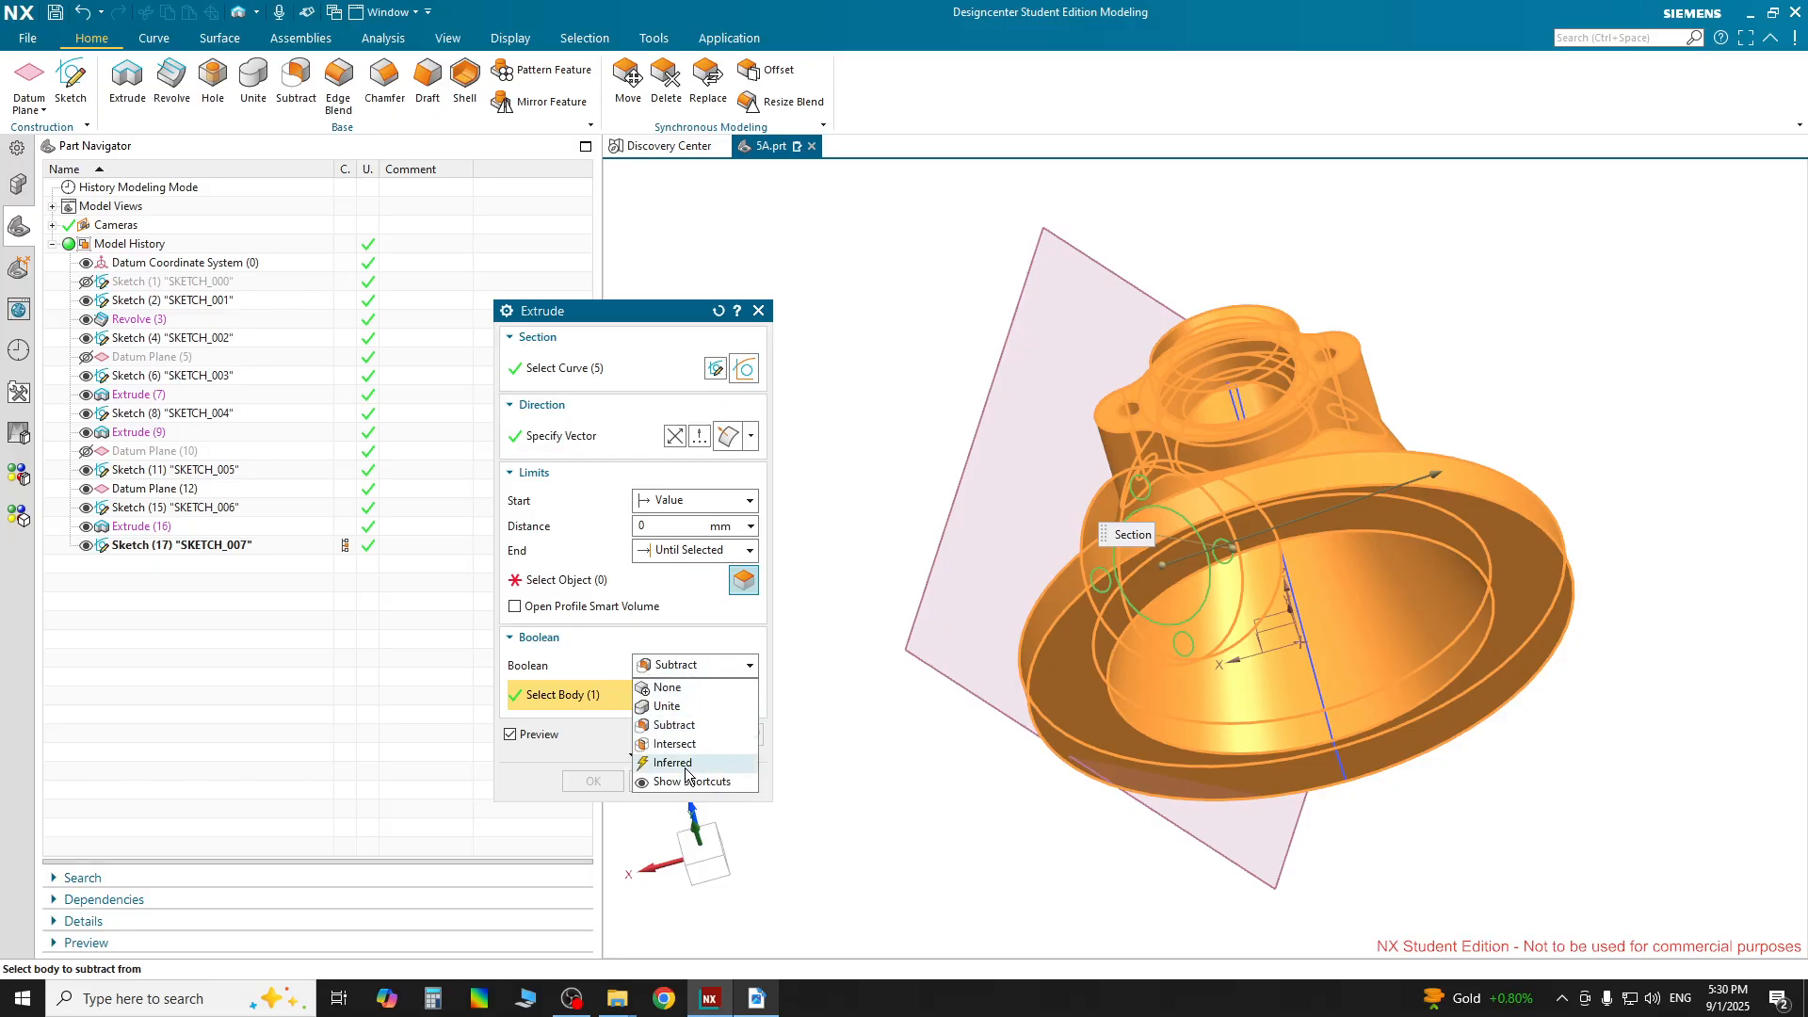
left_click(739, 774)
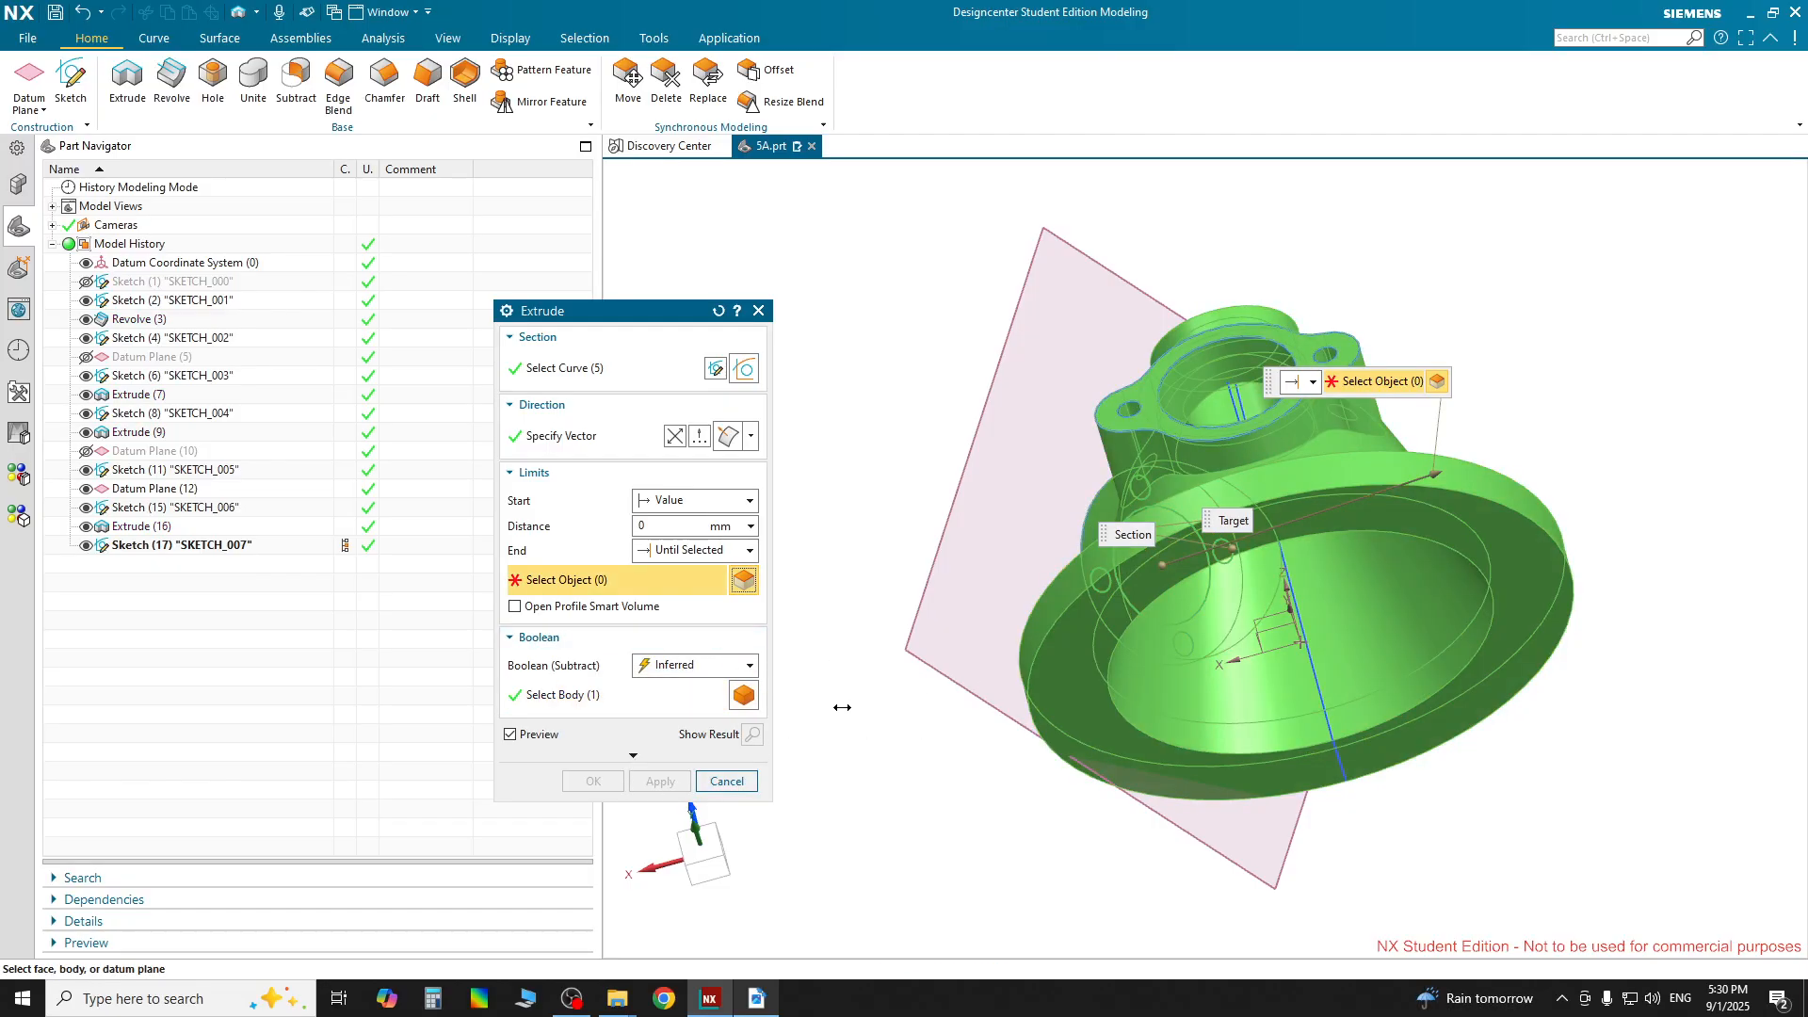
middle_click_drag(884, 710, 1332, 638)
left_click(1337, 636)
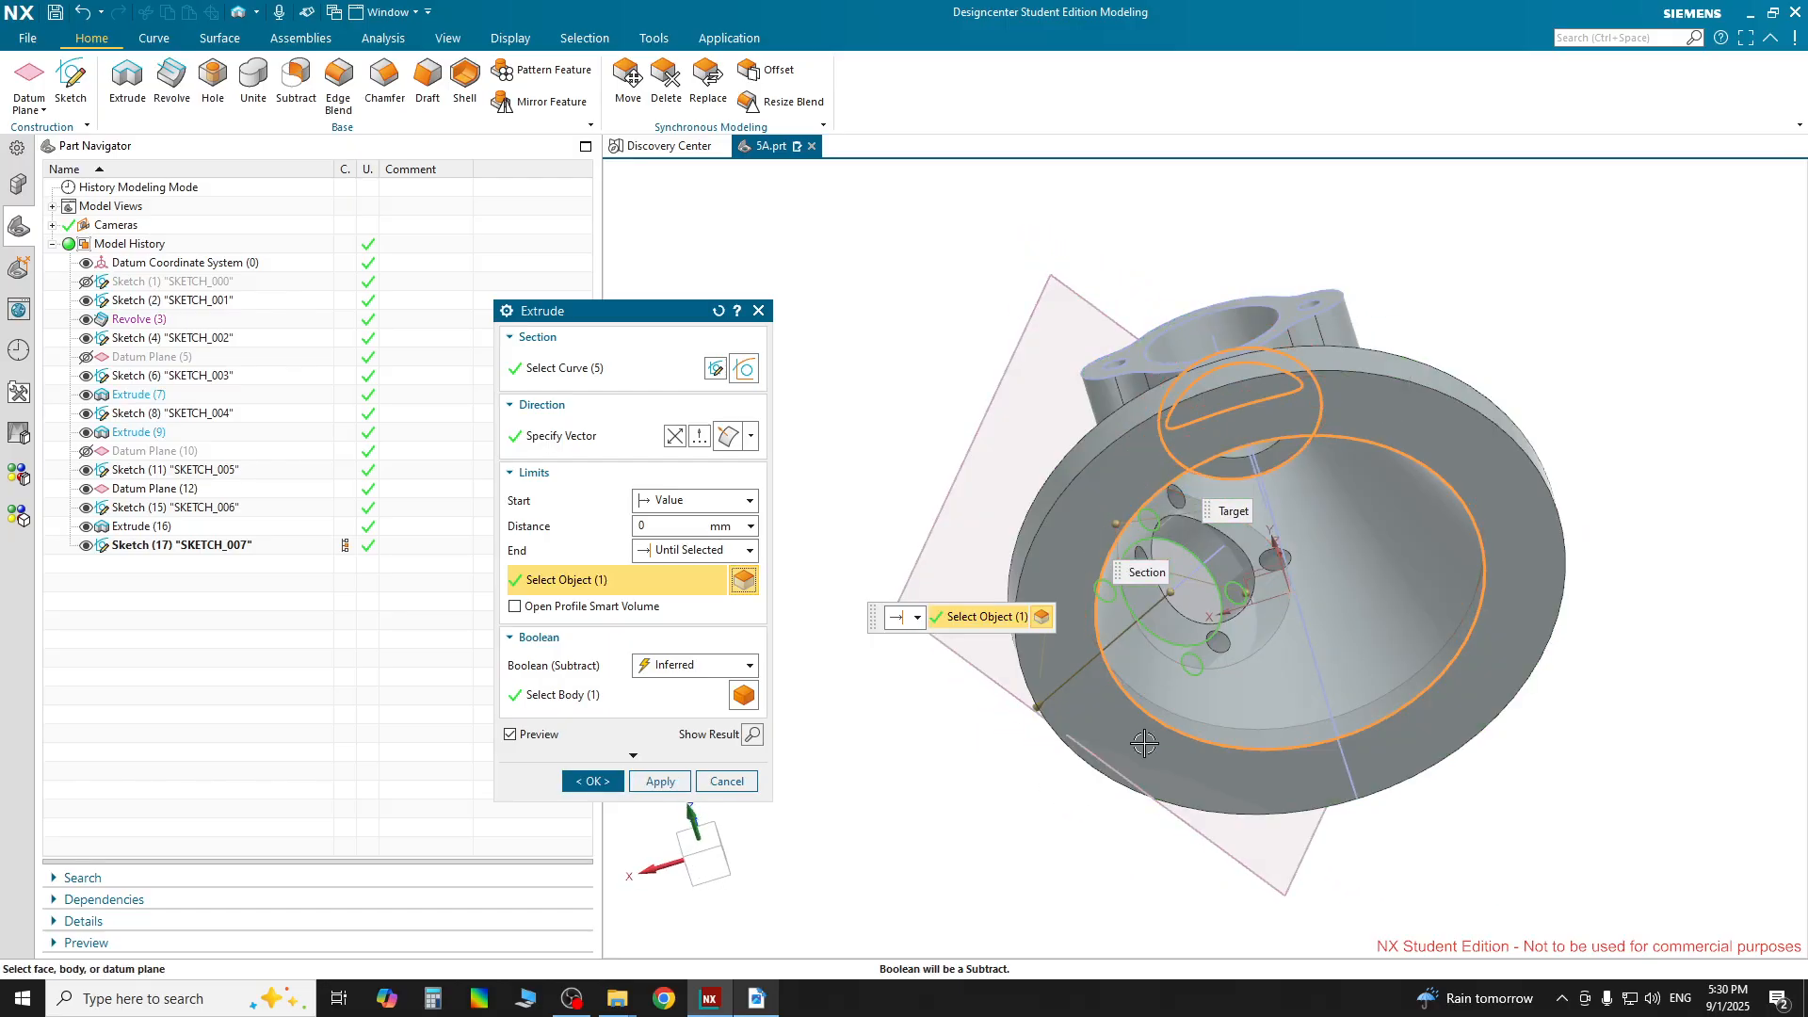
middle_click_drag(961, 753, 1054, 810)
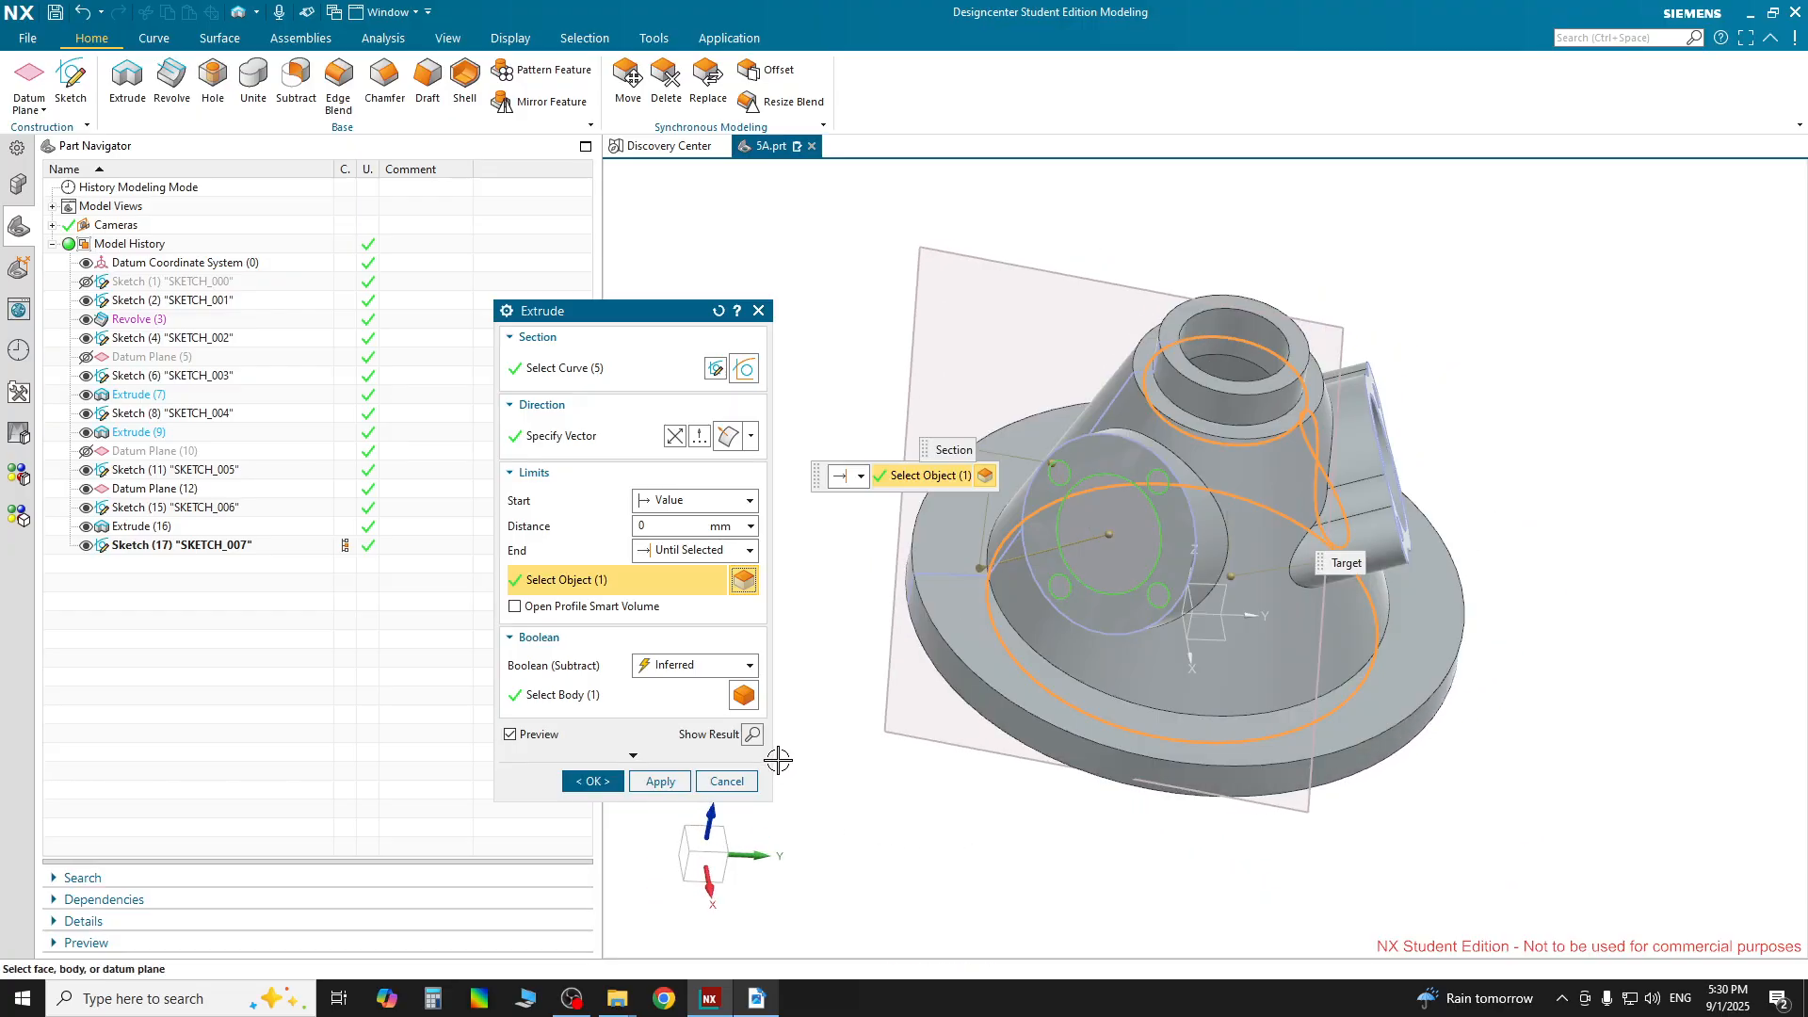
left_click(752, 736)
middle_click_drag(906, 797, 661, 627)
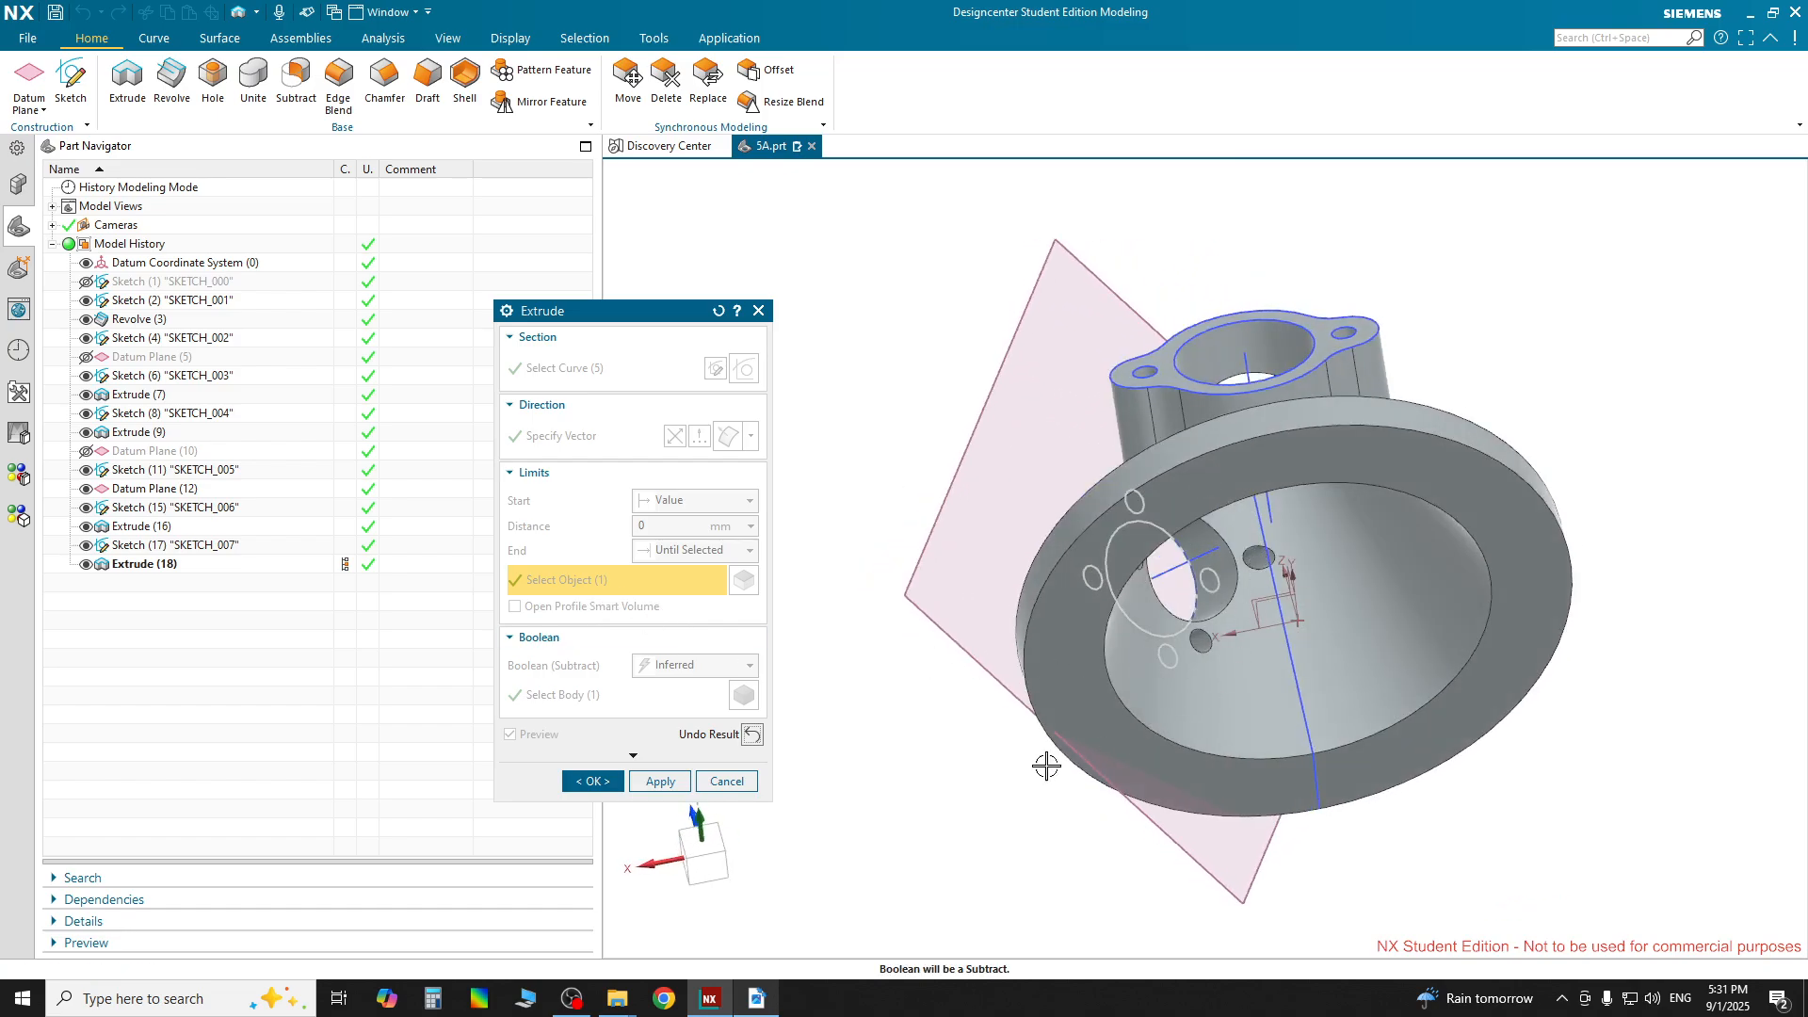
middle_click_drag(1033, 773, 1209, 702)
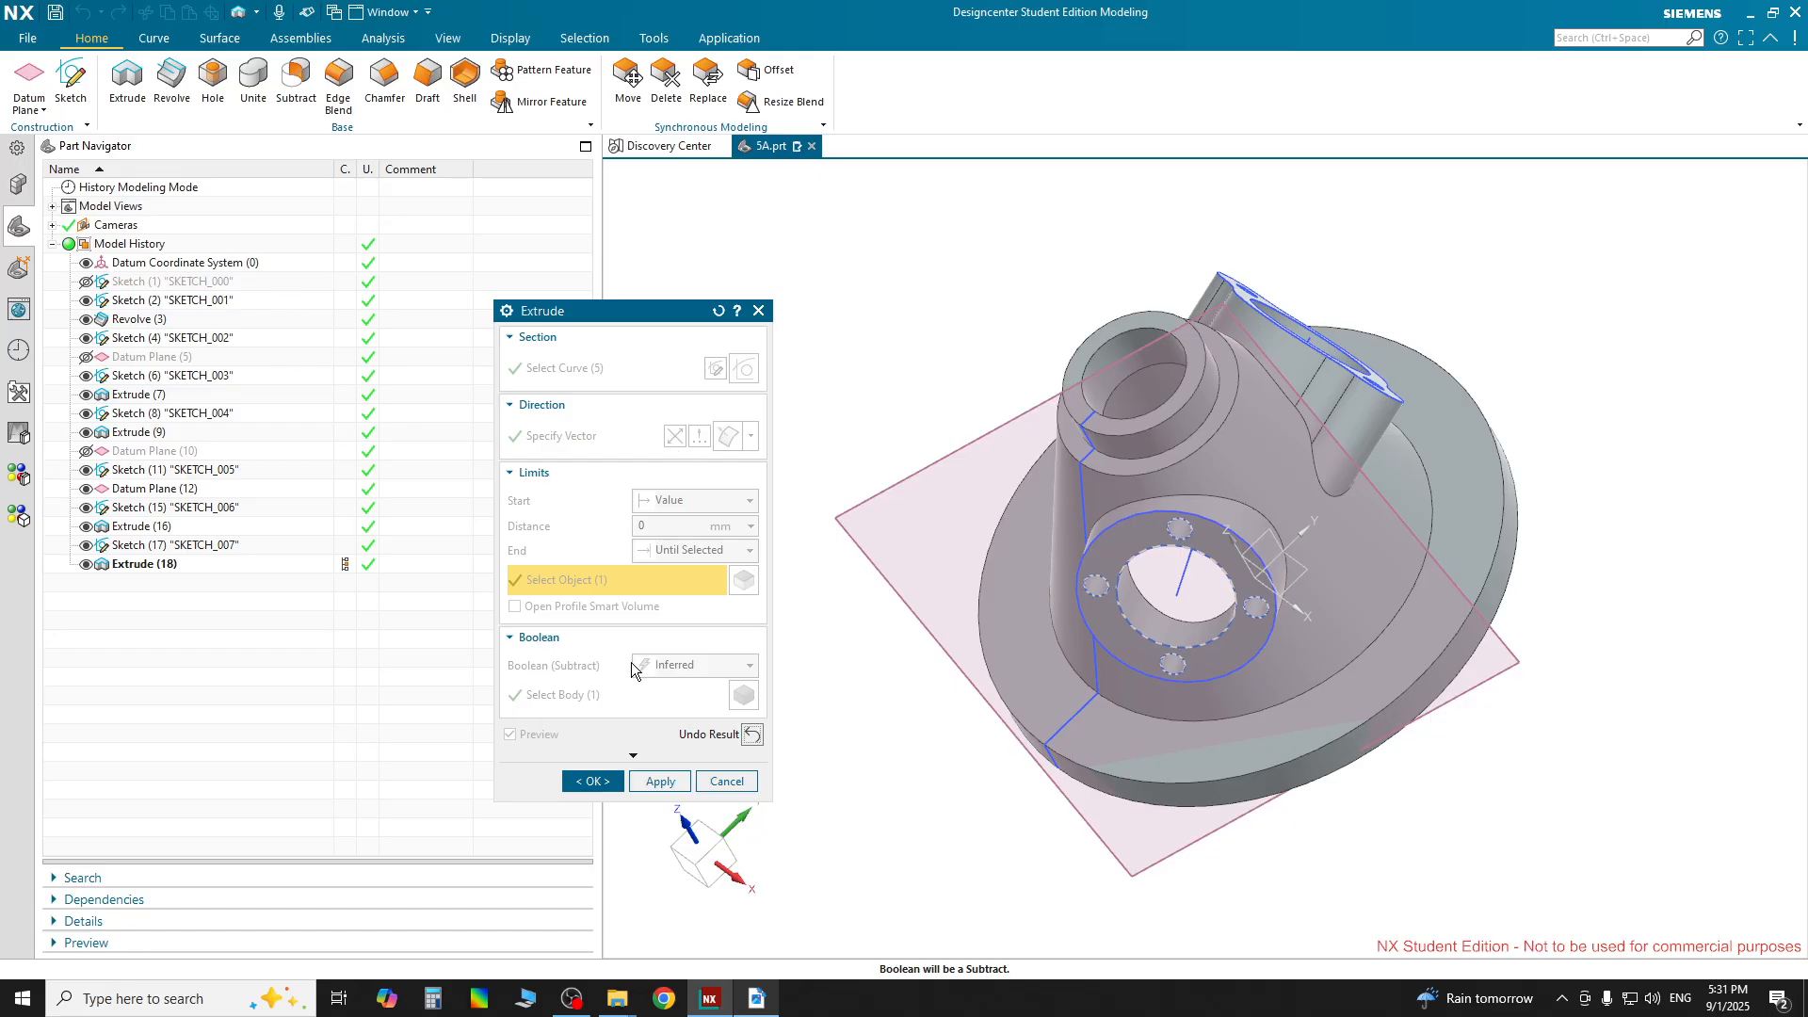
left_click(752, 735)
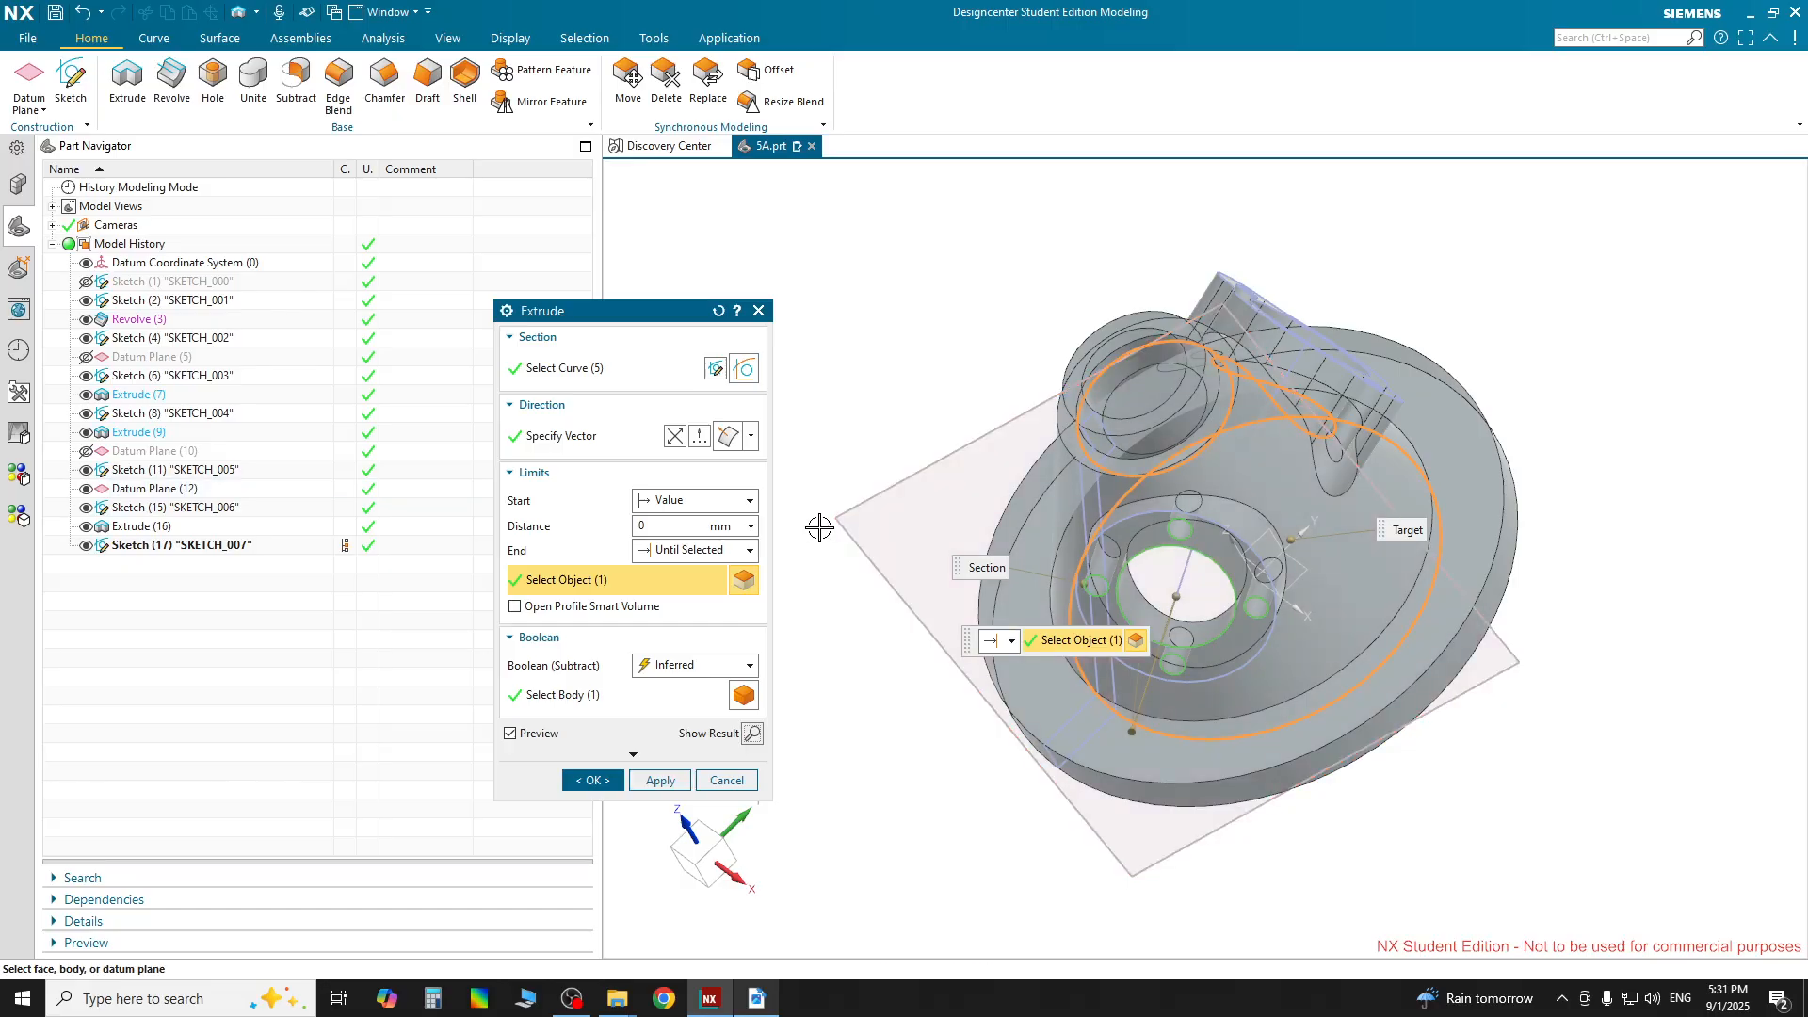
key("Escape")
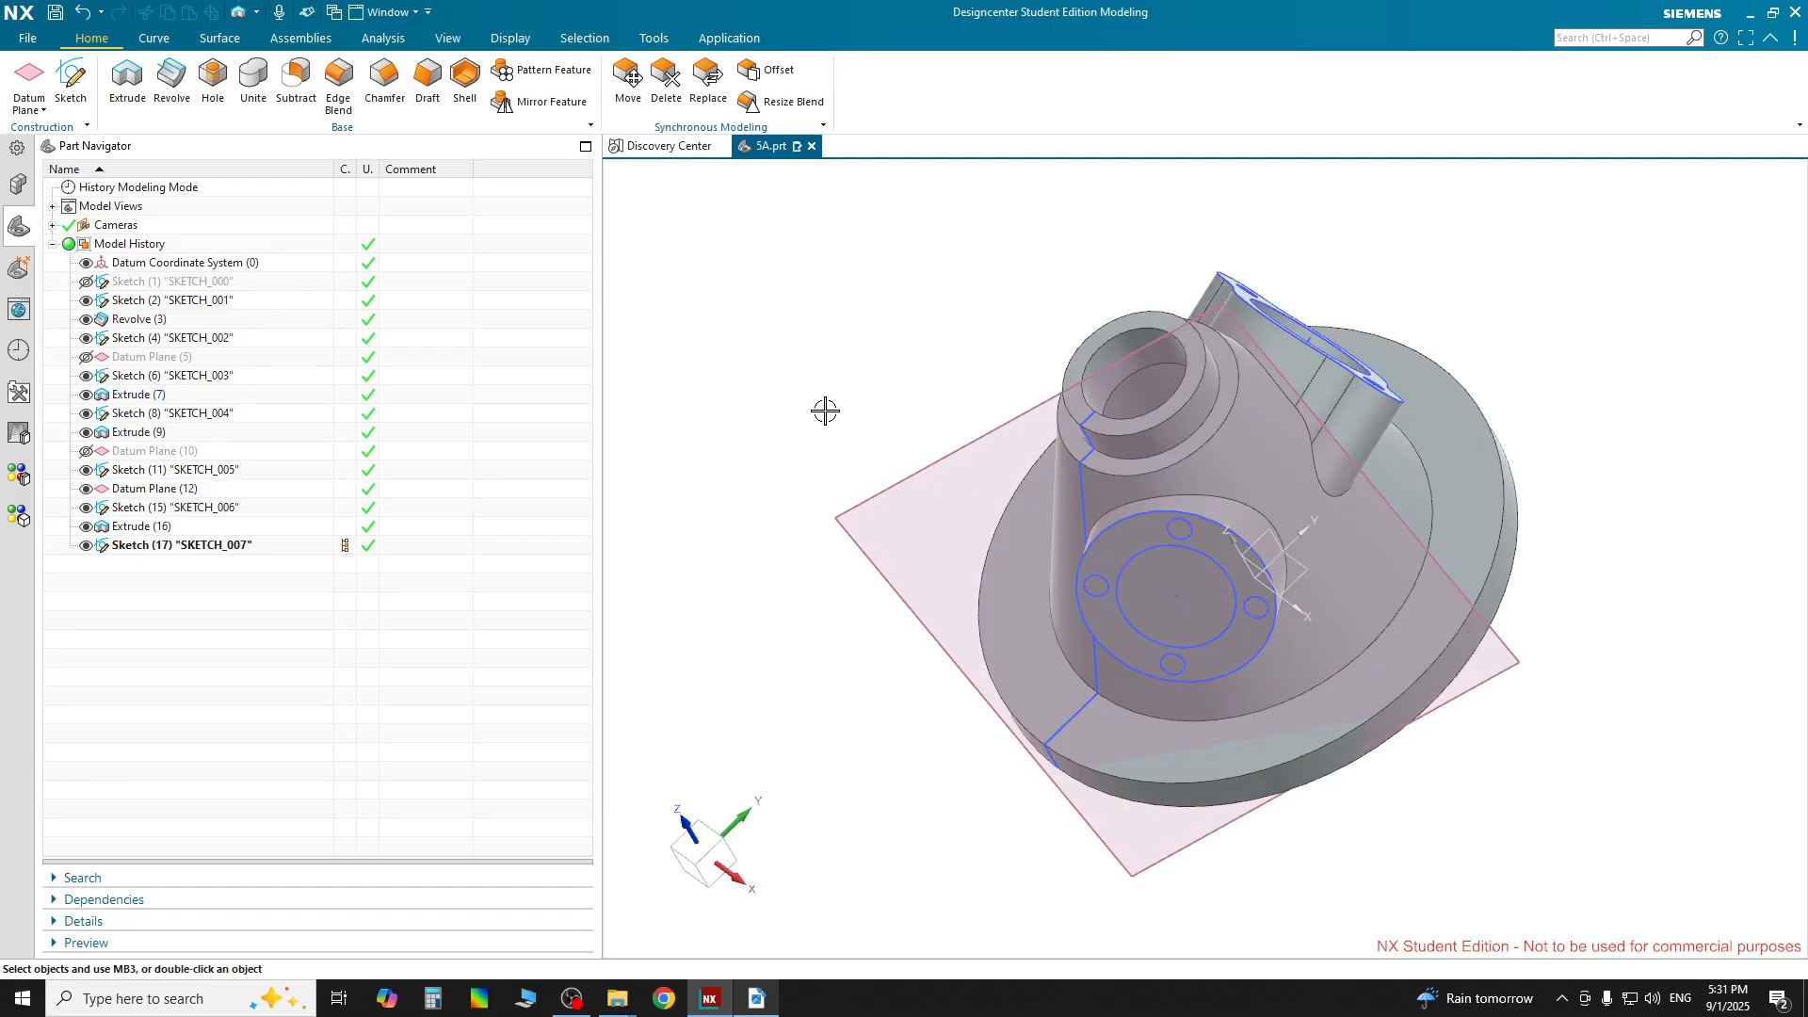
Start an Extrude with only the side boss's 12 mm circle as a single curve, Boolean Inferred, and the direction reversed into the housing
middle_click_drag(820, 784, 814, 735)
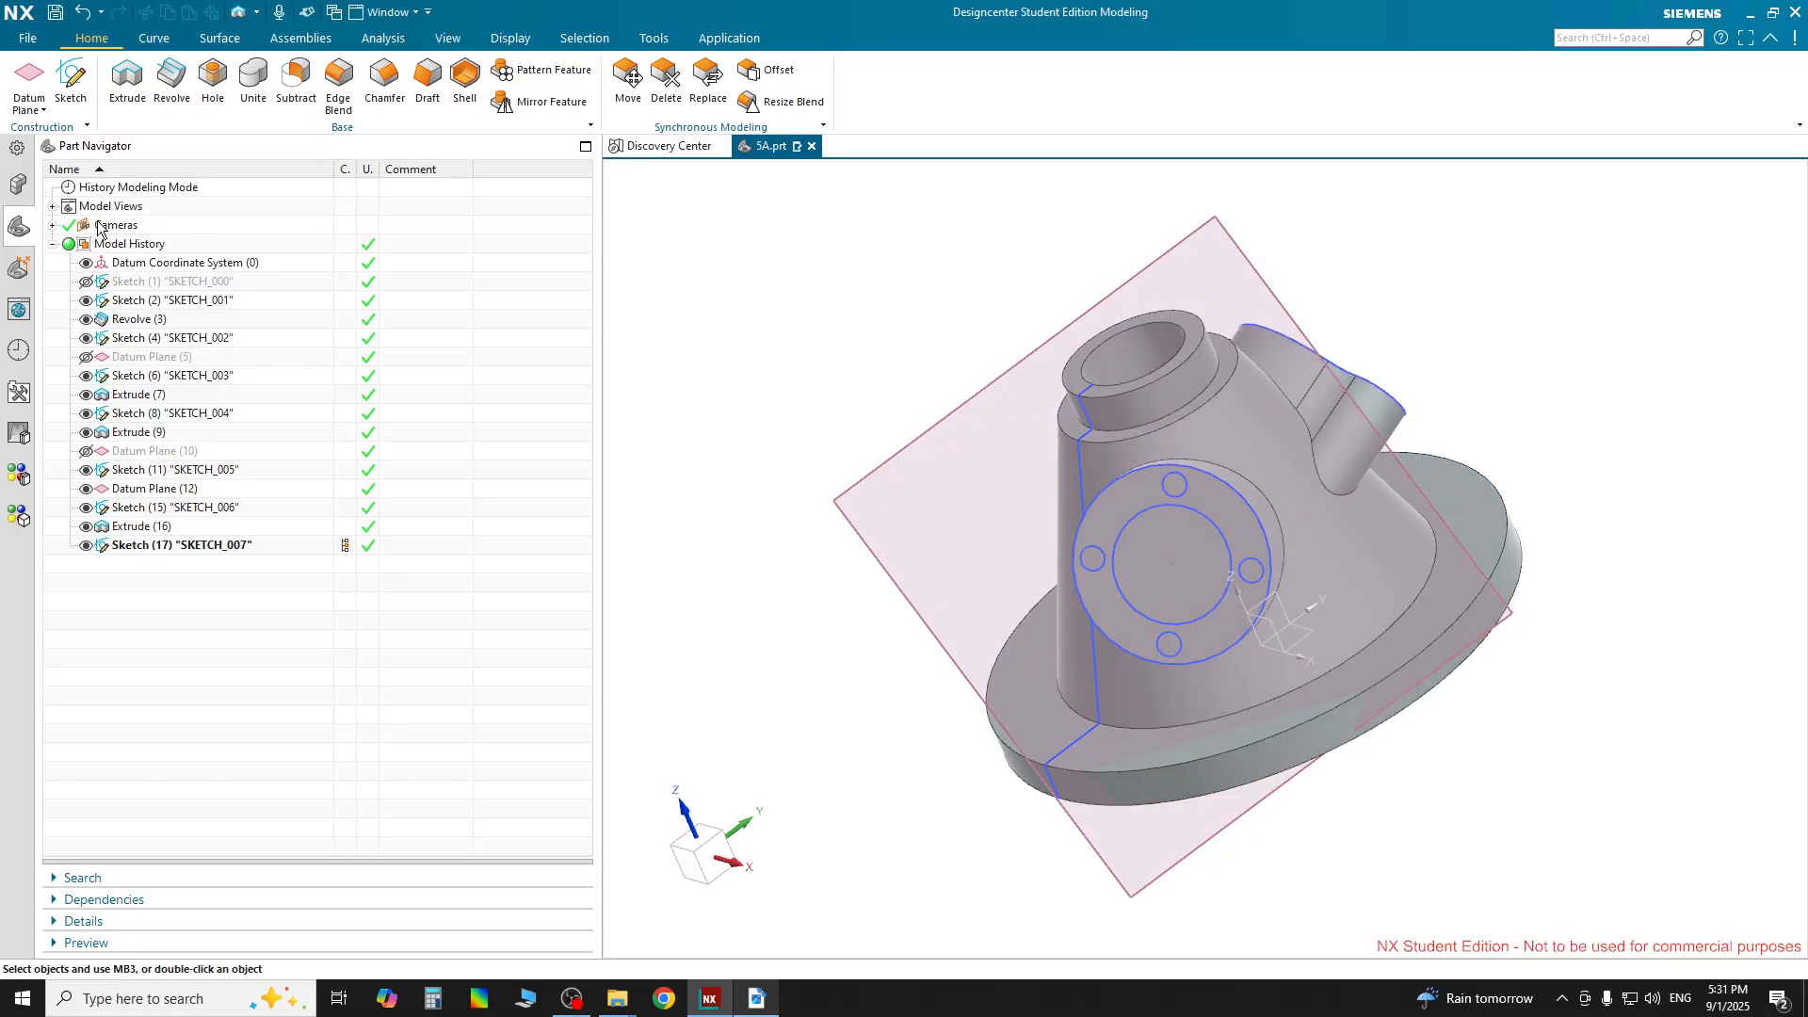
left_click(127, 80)
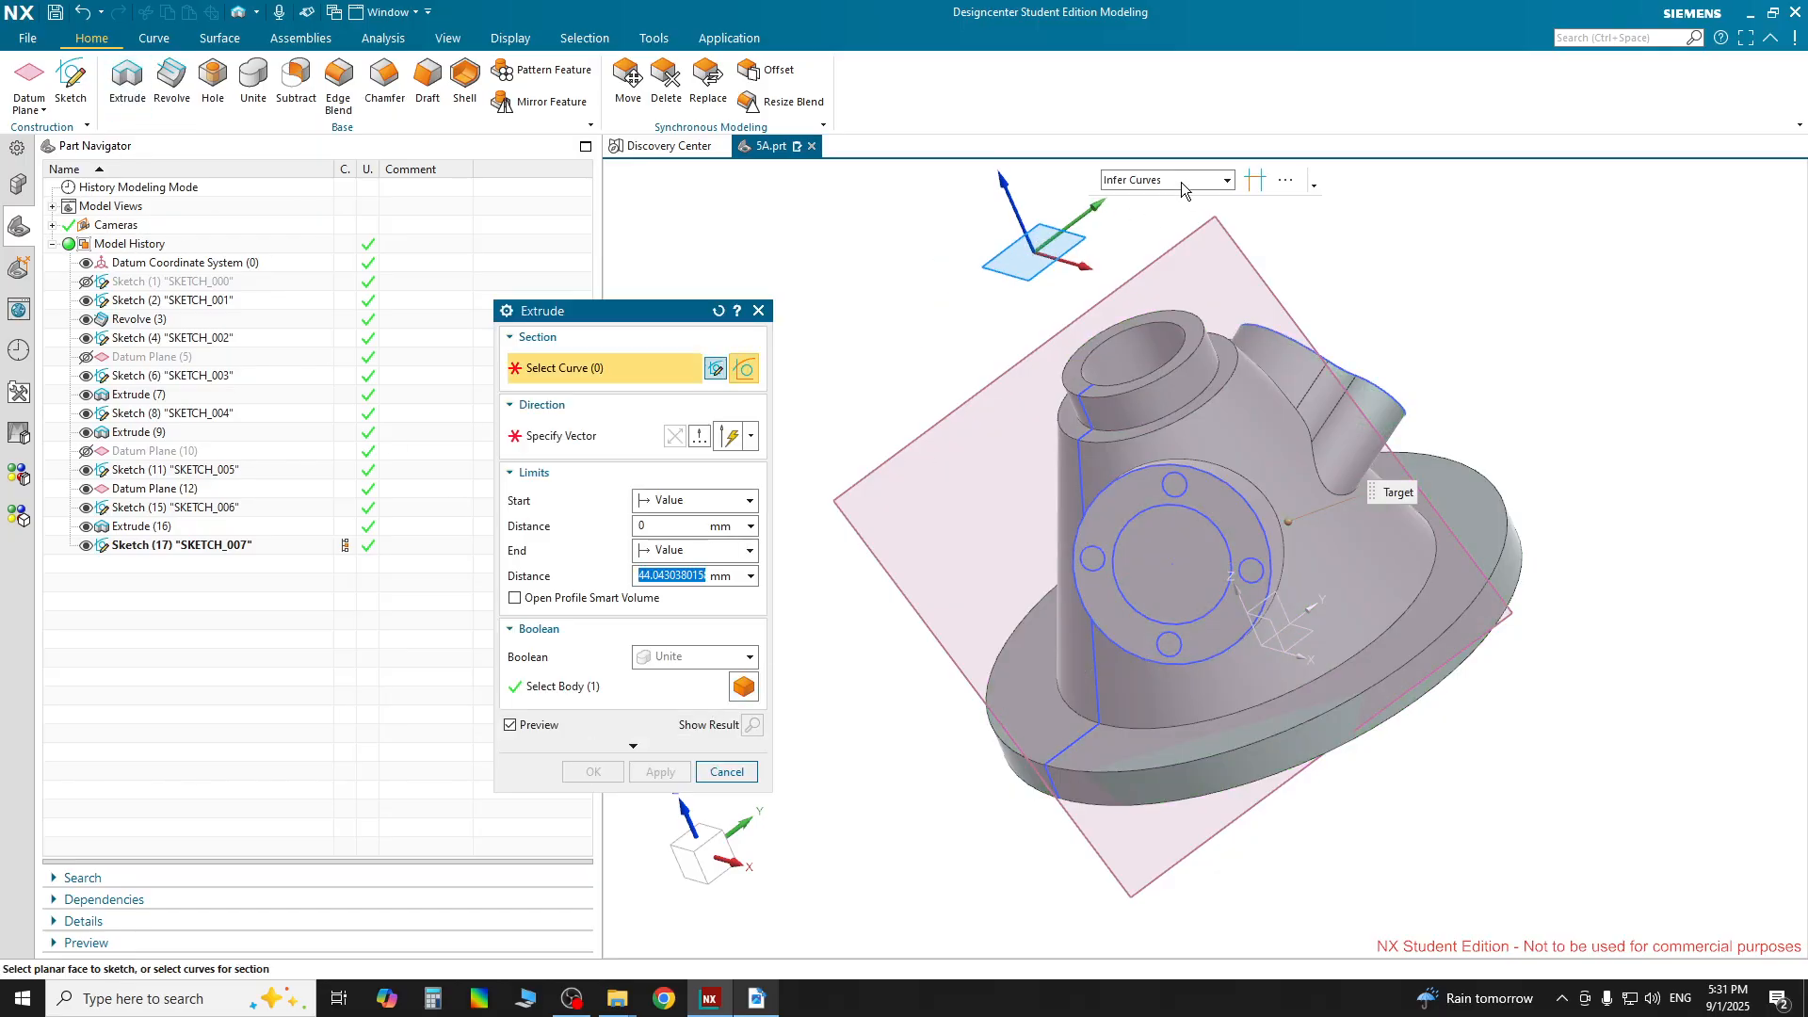
left_click(1177, 180)
left_click(1177, 205)
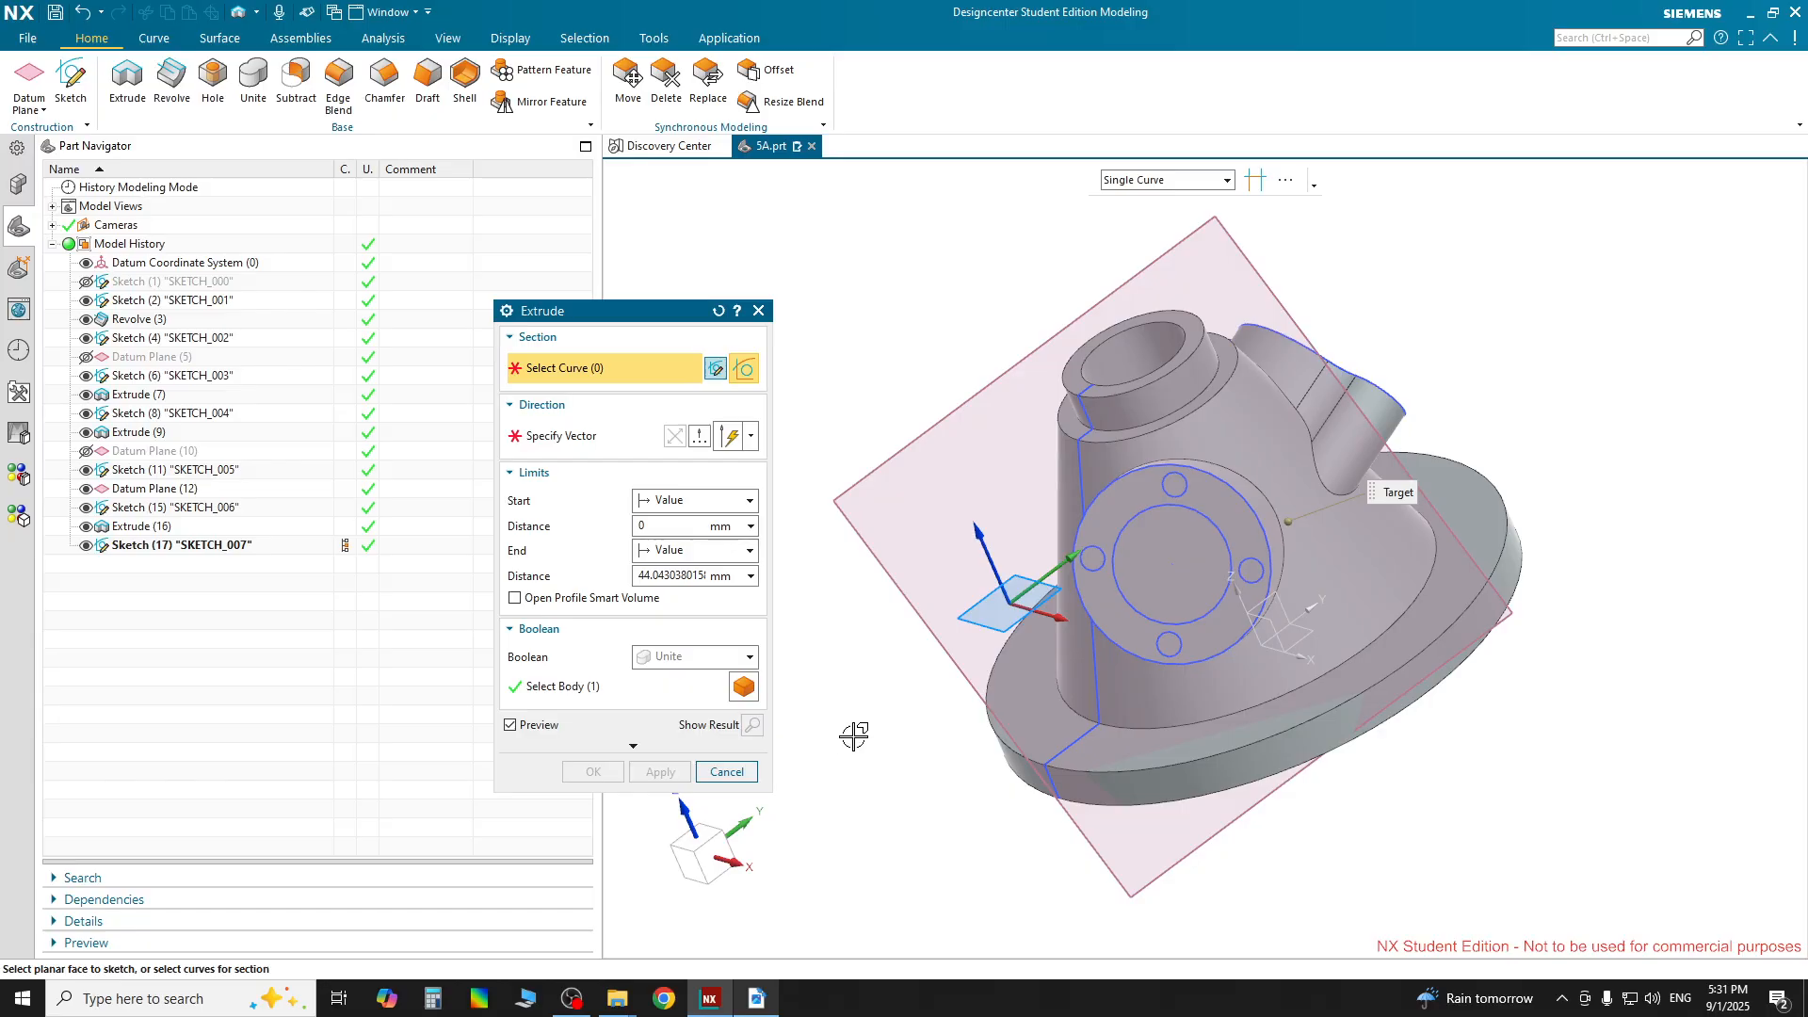
left_click(1127, 610)
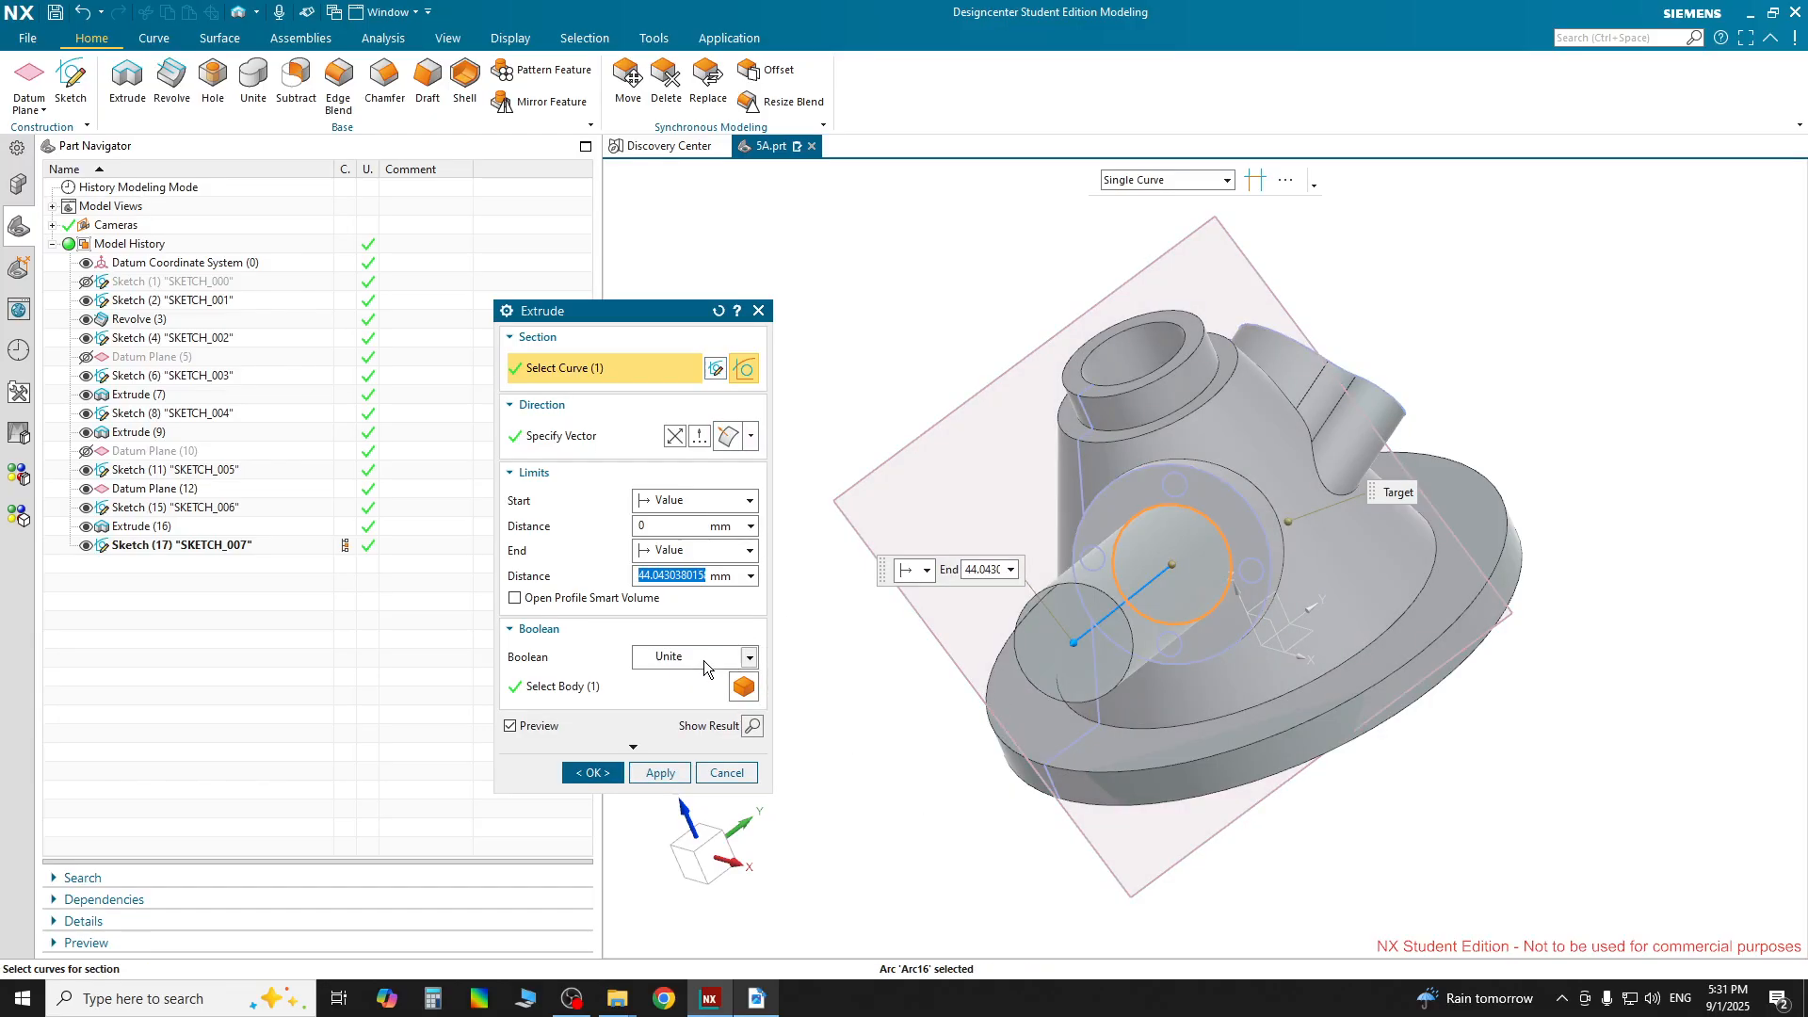
left_click(704, 658)
left_click(674, 756)
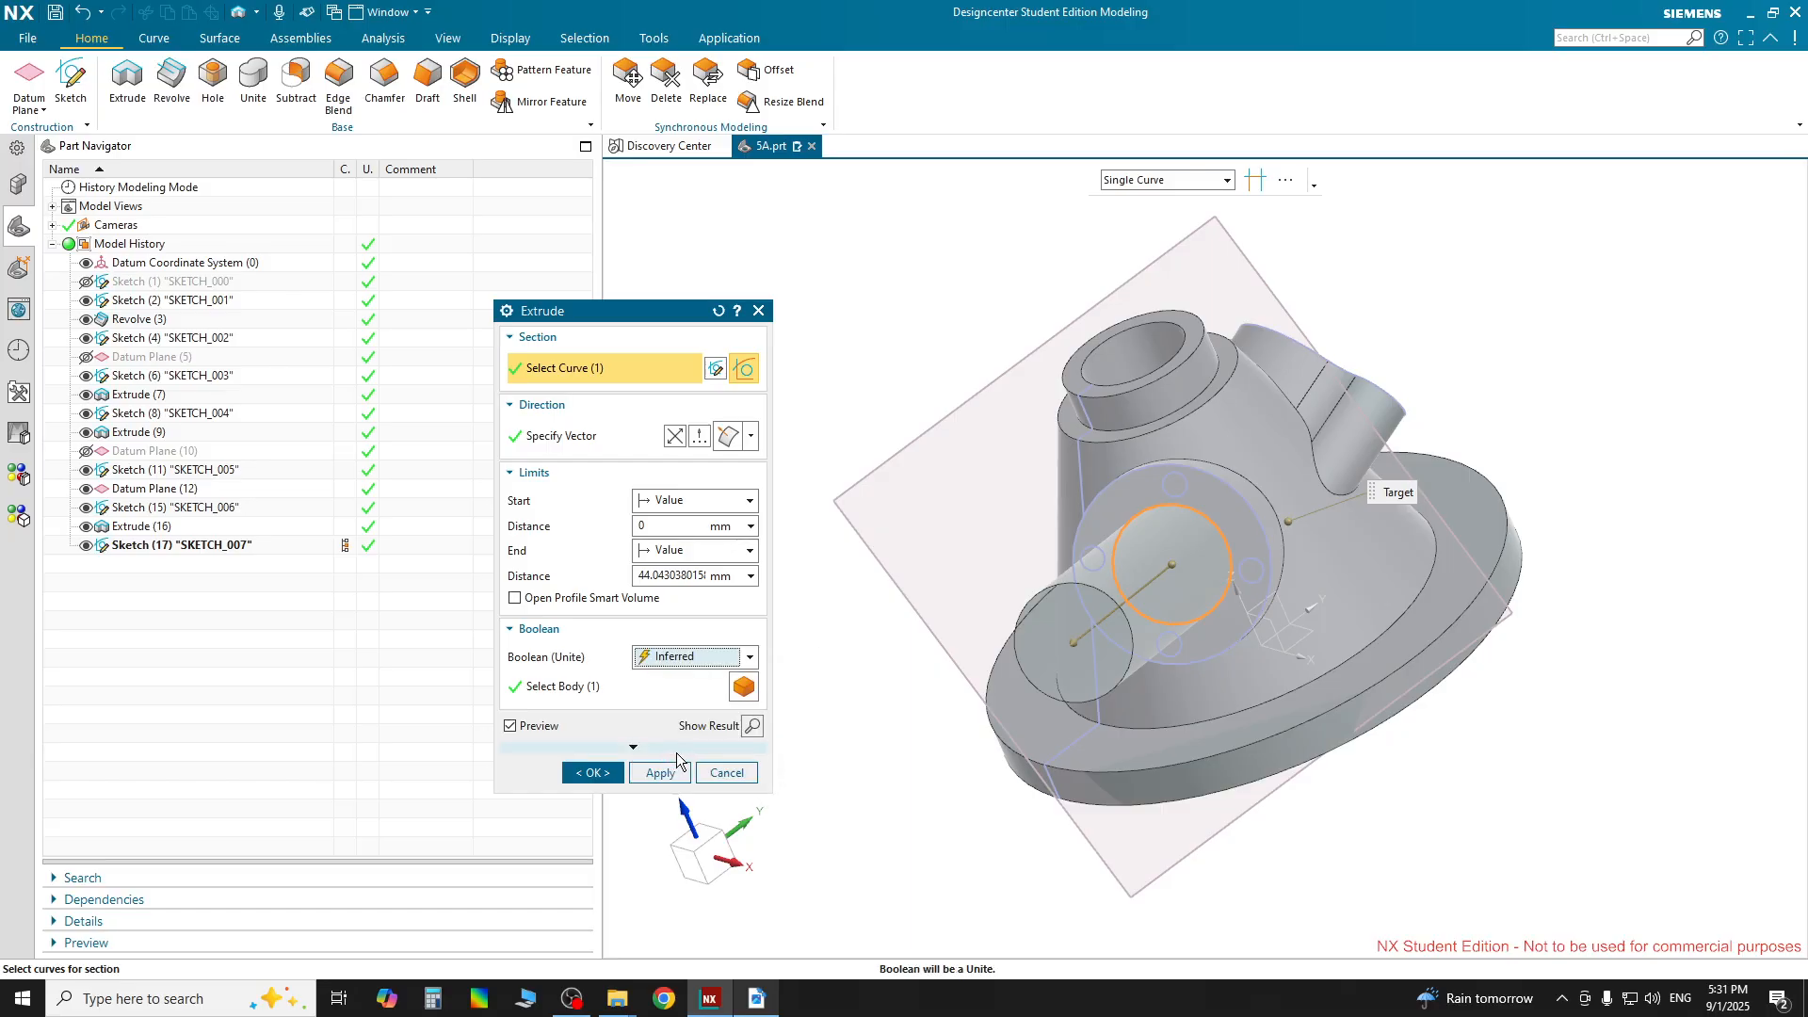
left_click(676, 439)
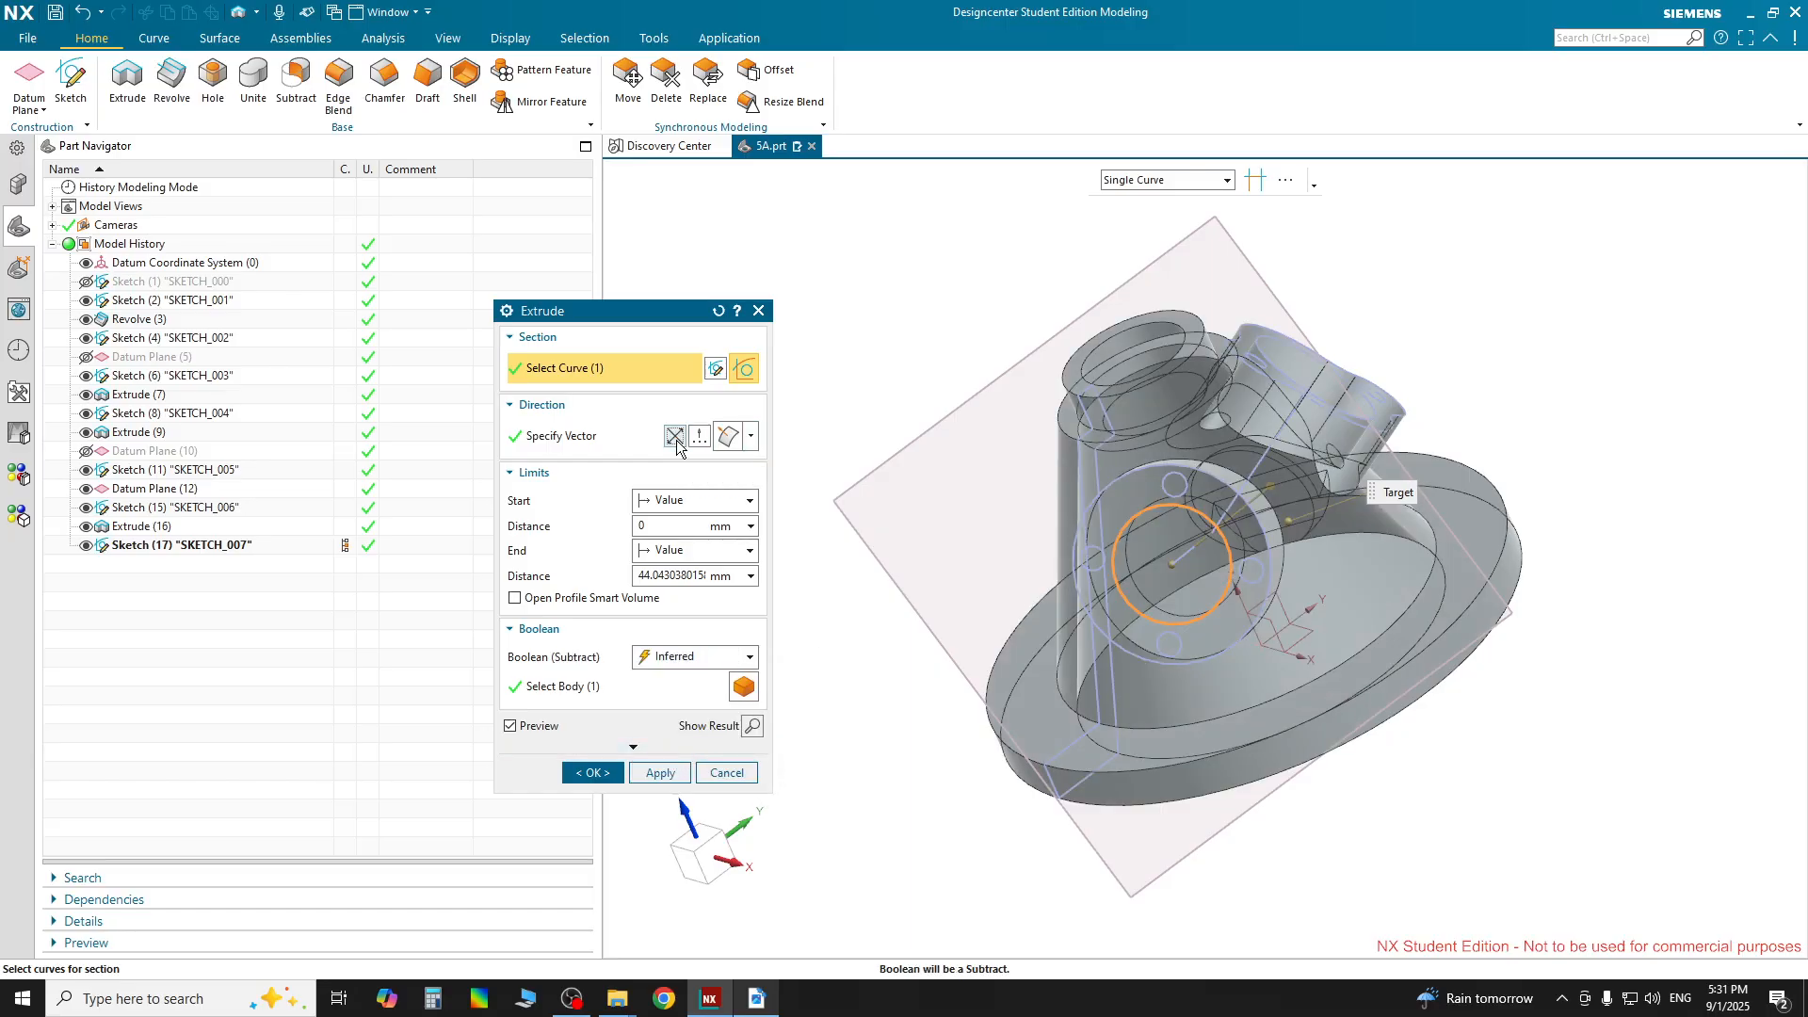
Set the bore's end limit to Until Selected at the housing's inner conical face, preview the cut and apply it
middle_click_drag(1554, 822, 1462, 872)
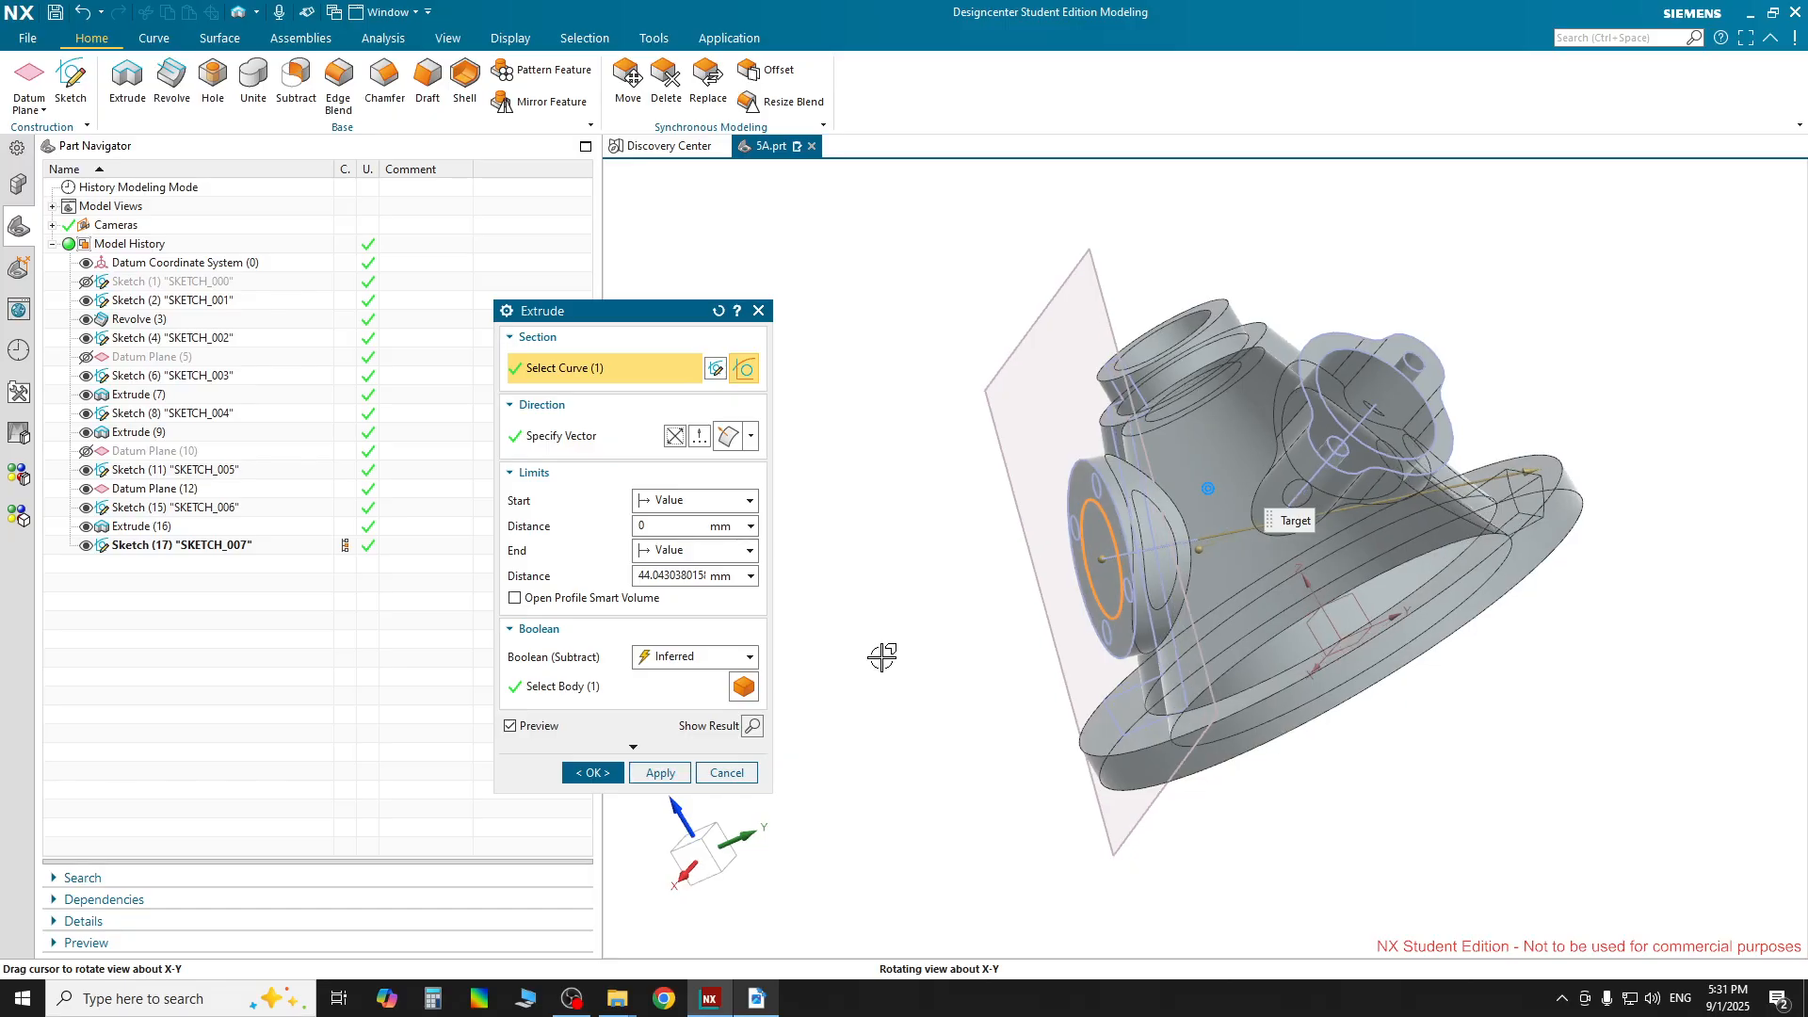
left_click(684, 554)
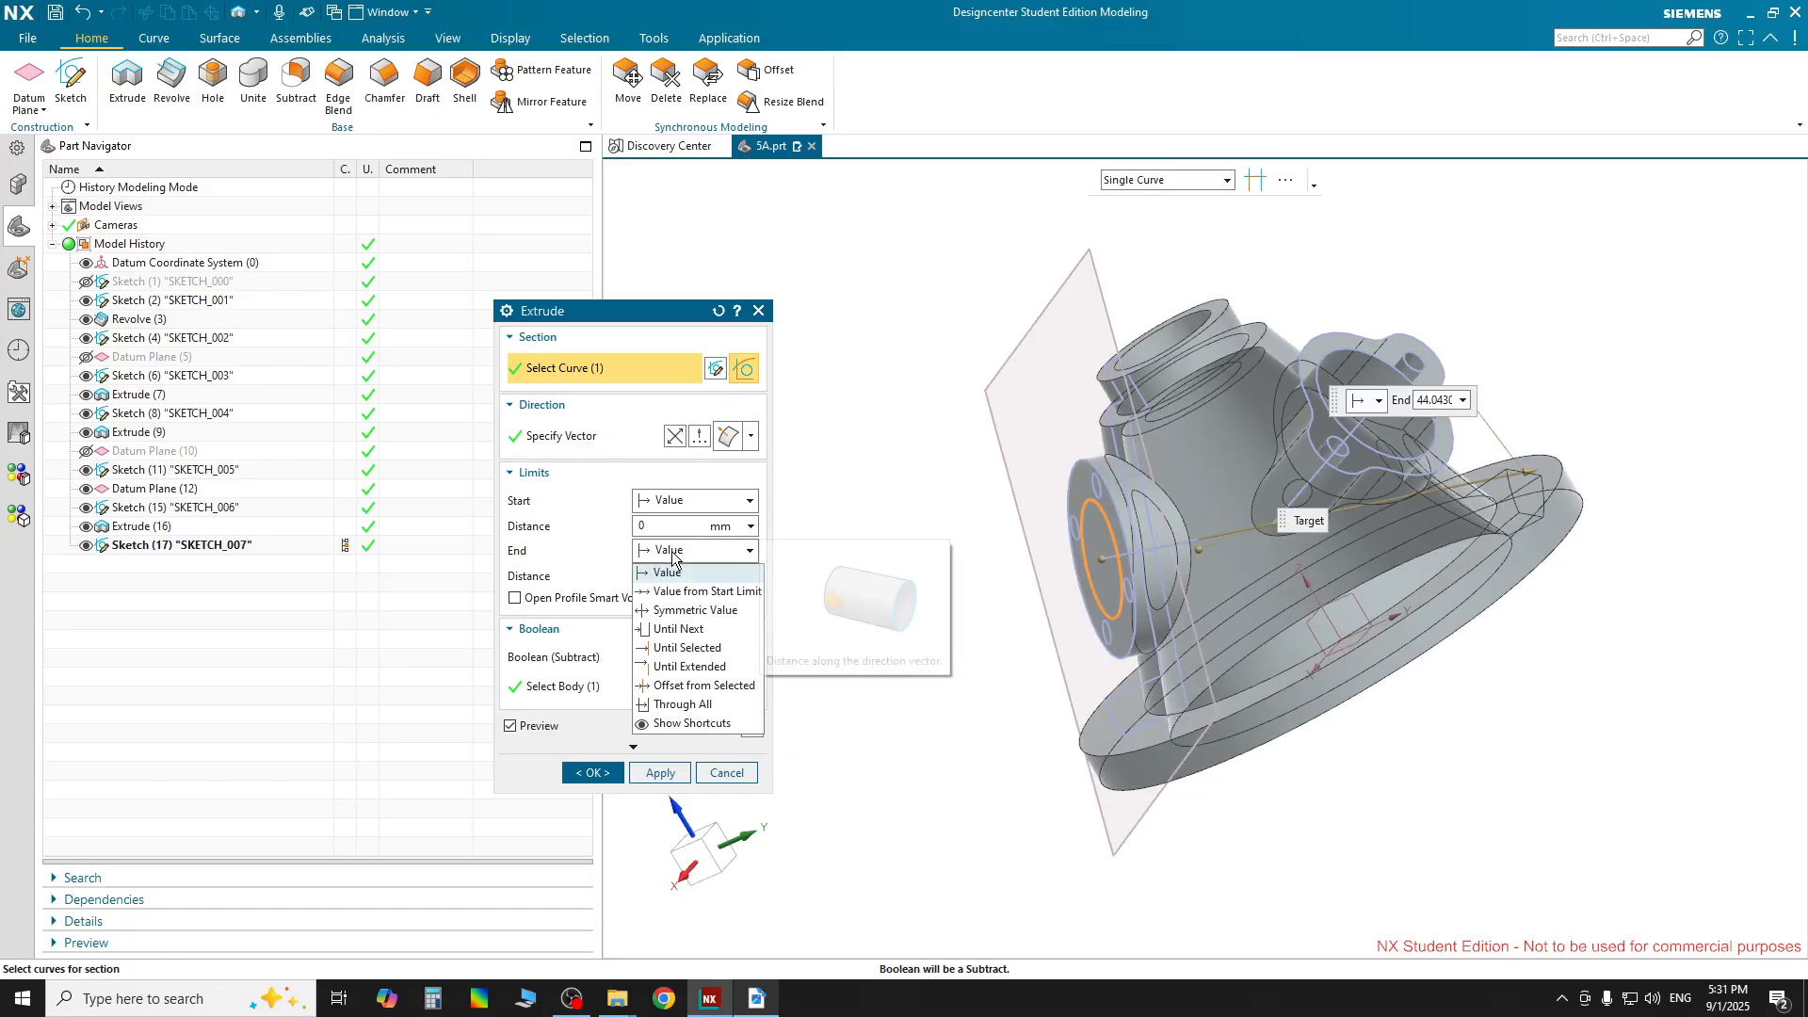
left_click(679, 648)
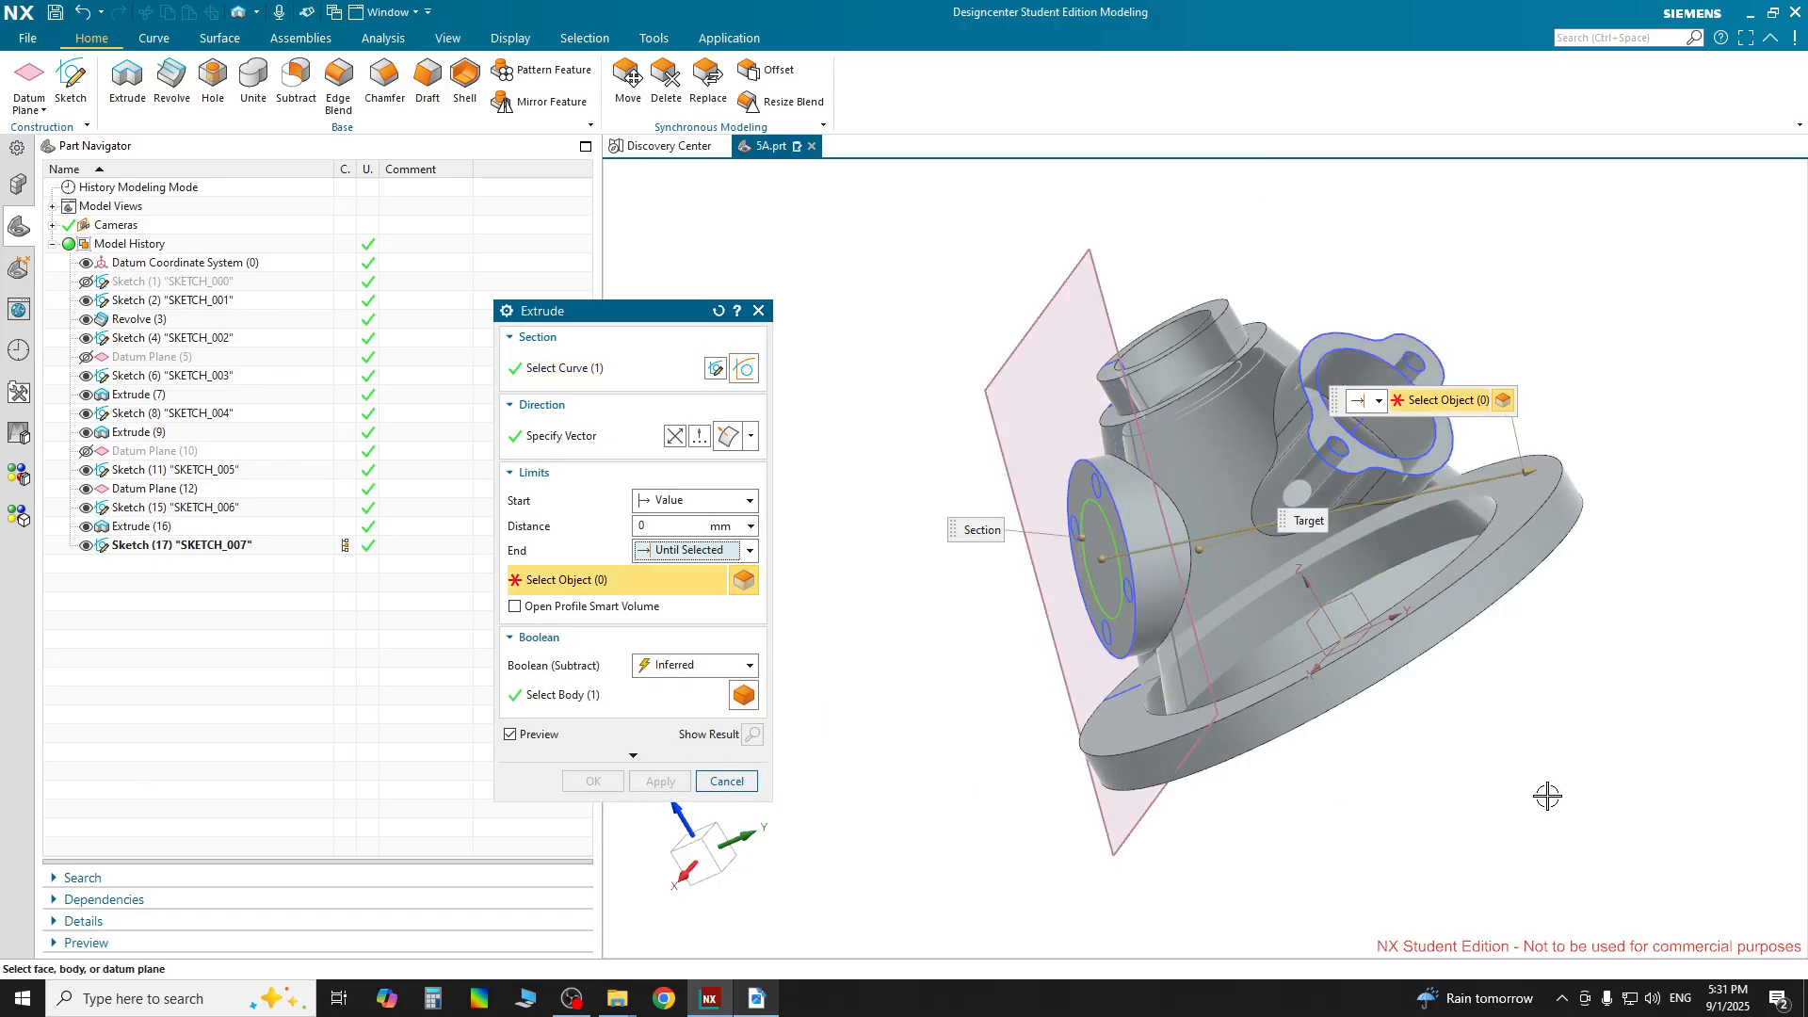
middle_click_drag(1593, 807, 1441, 659)
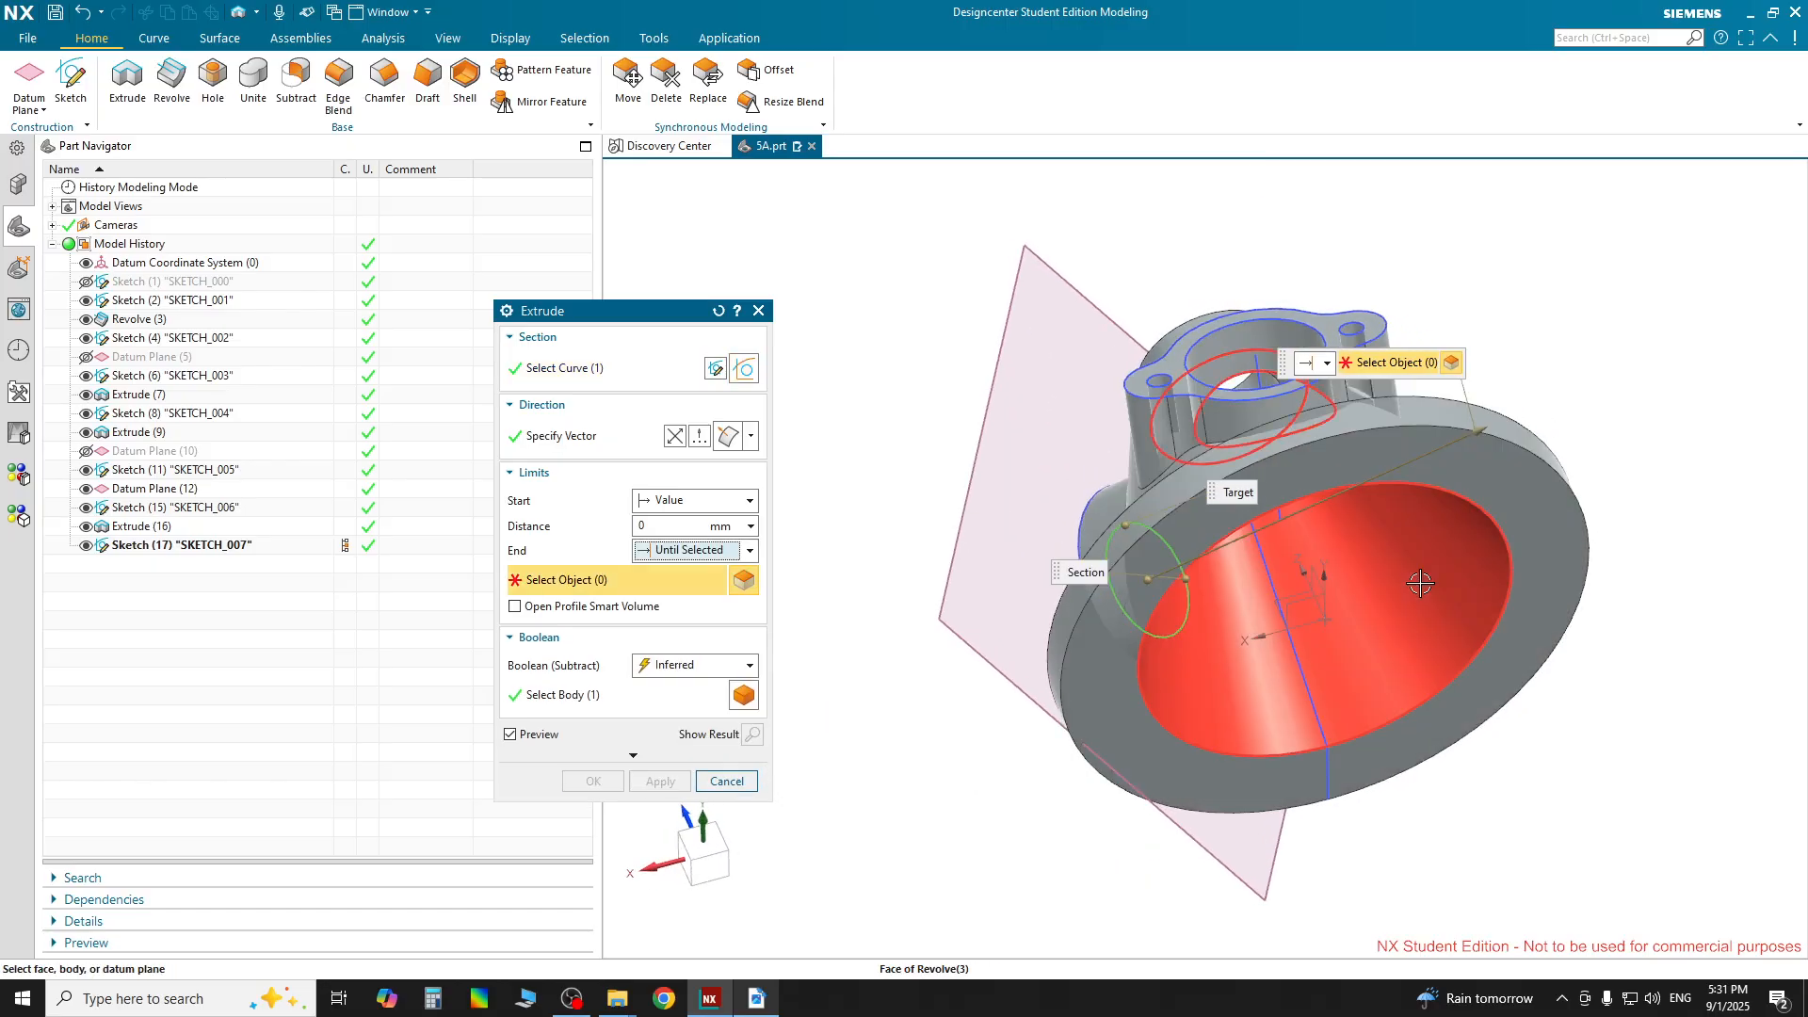
left_click(1420, 584)
middle_click_drag(999, 767, 929, 763)
left_click(754, 734)
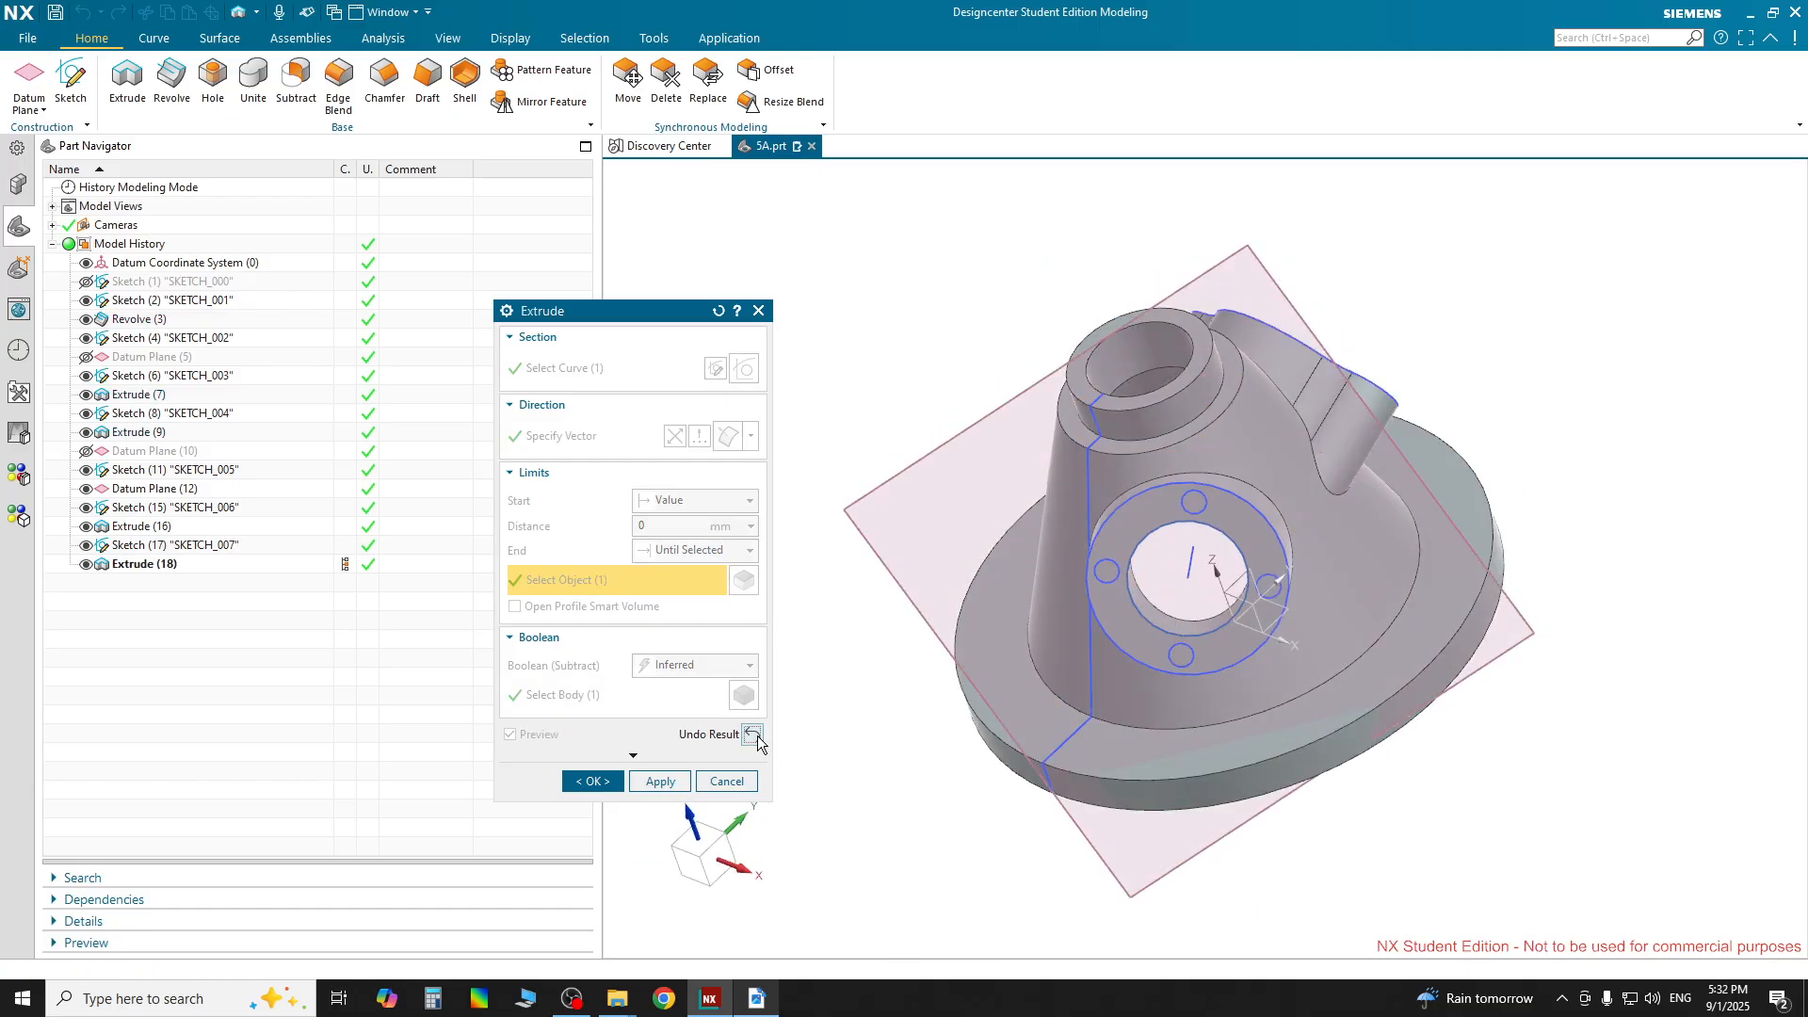
left_click(638, 787)
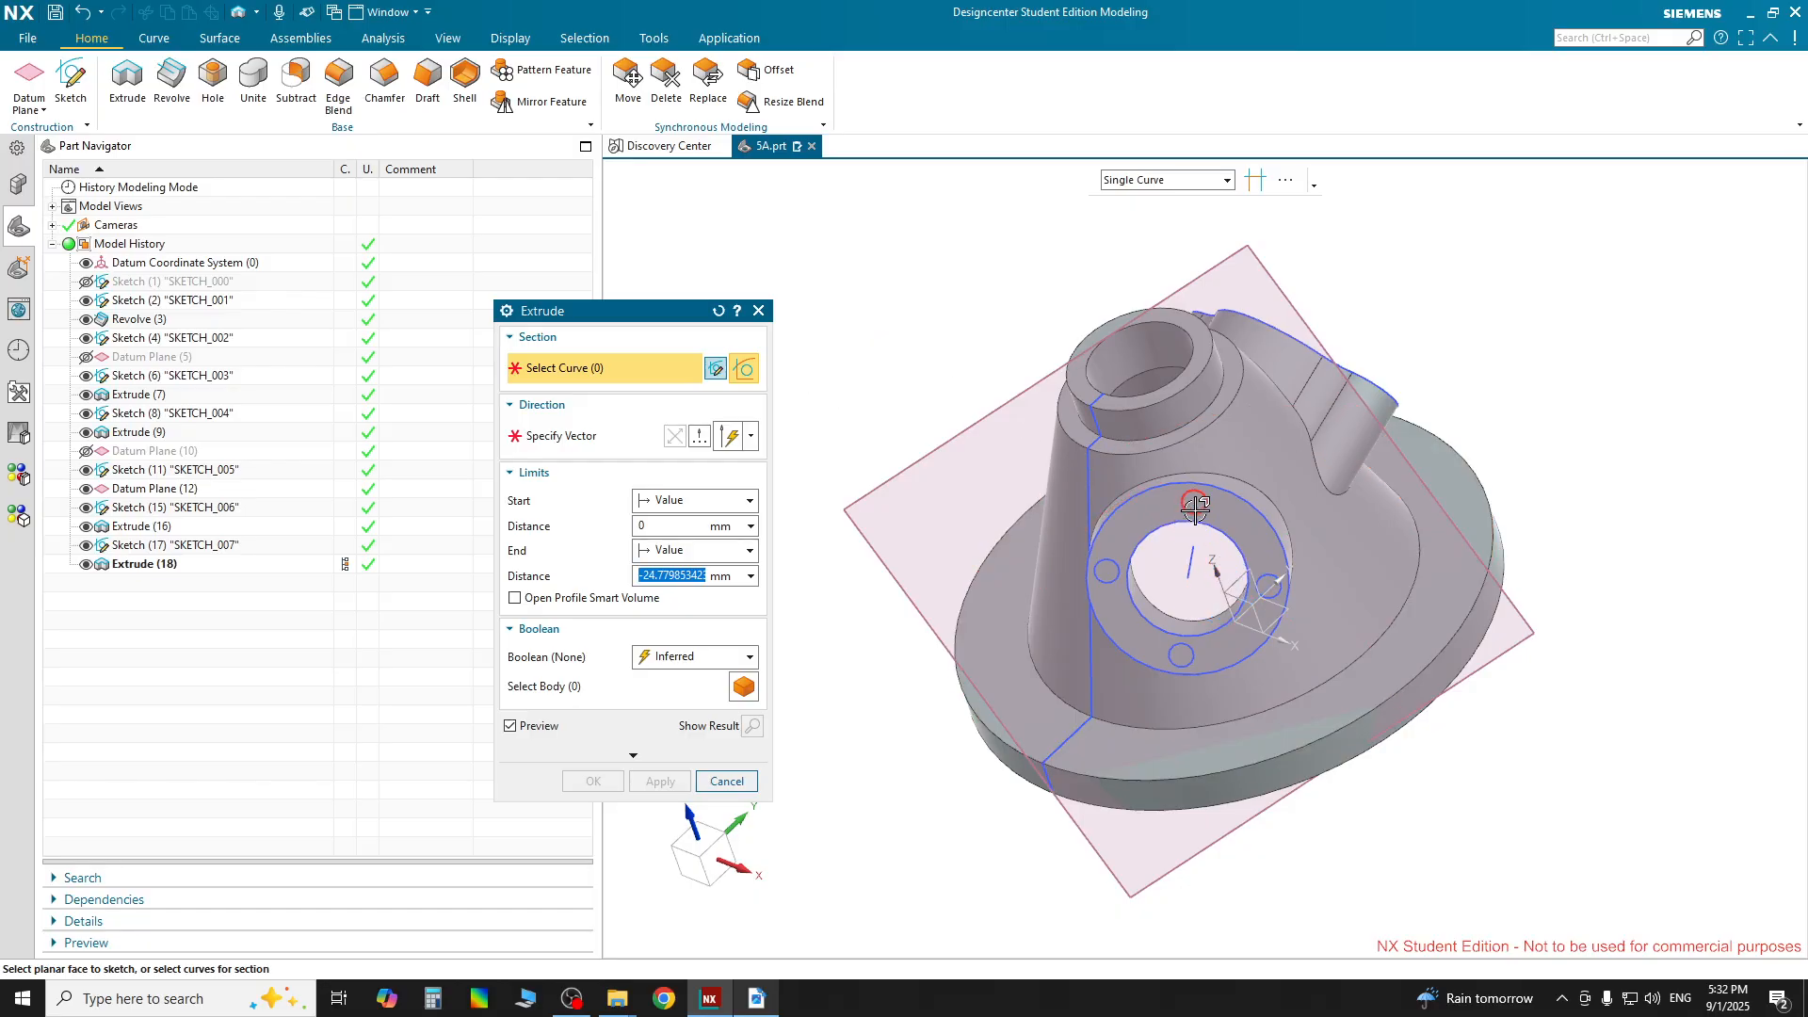
Select the second side boss's four 2.5 mm circles as single curves for the Extrude section
left_click(1150, 183)
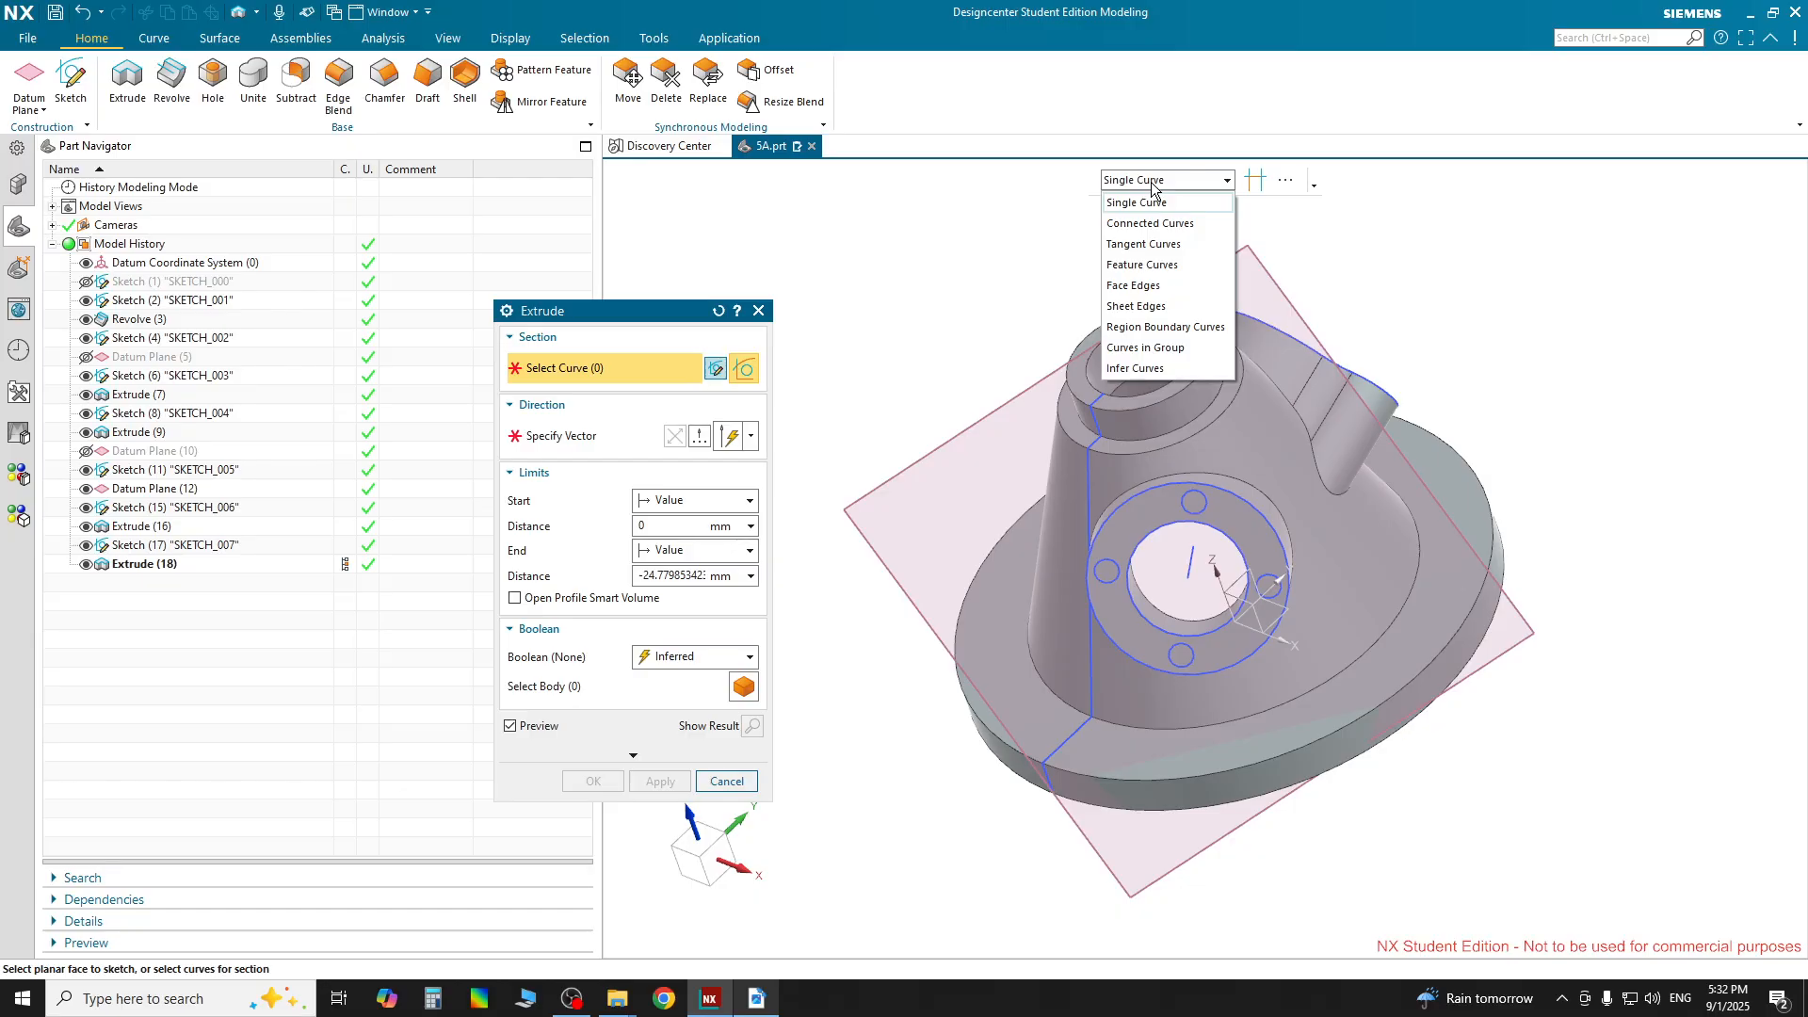
left_click(1150, 183)
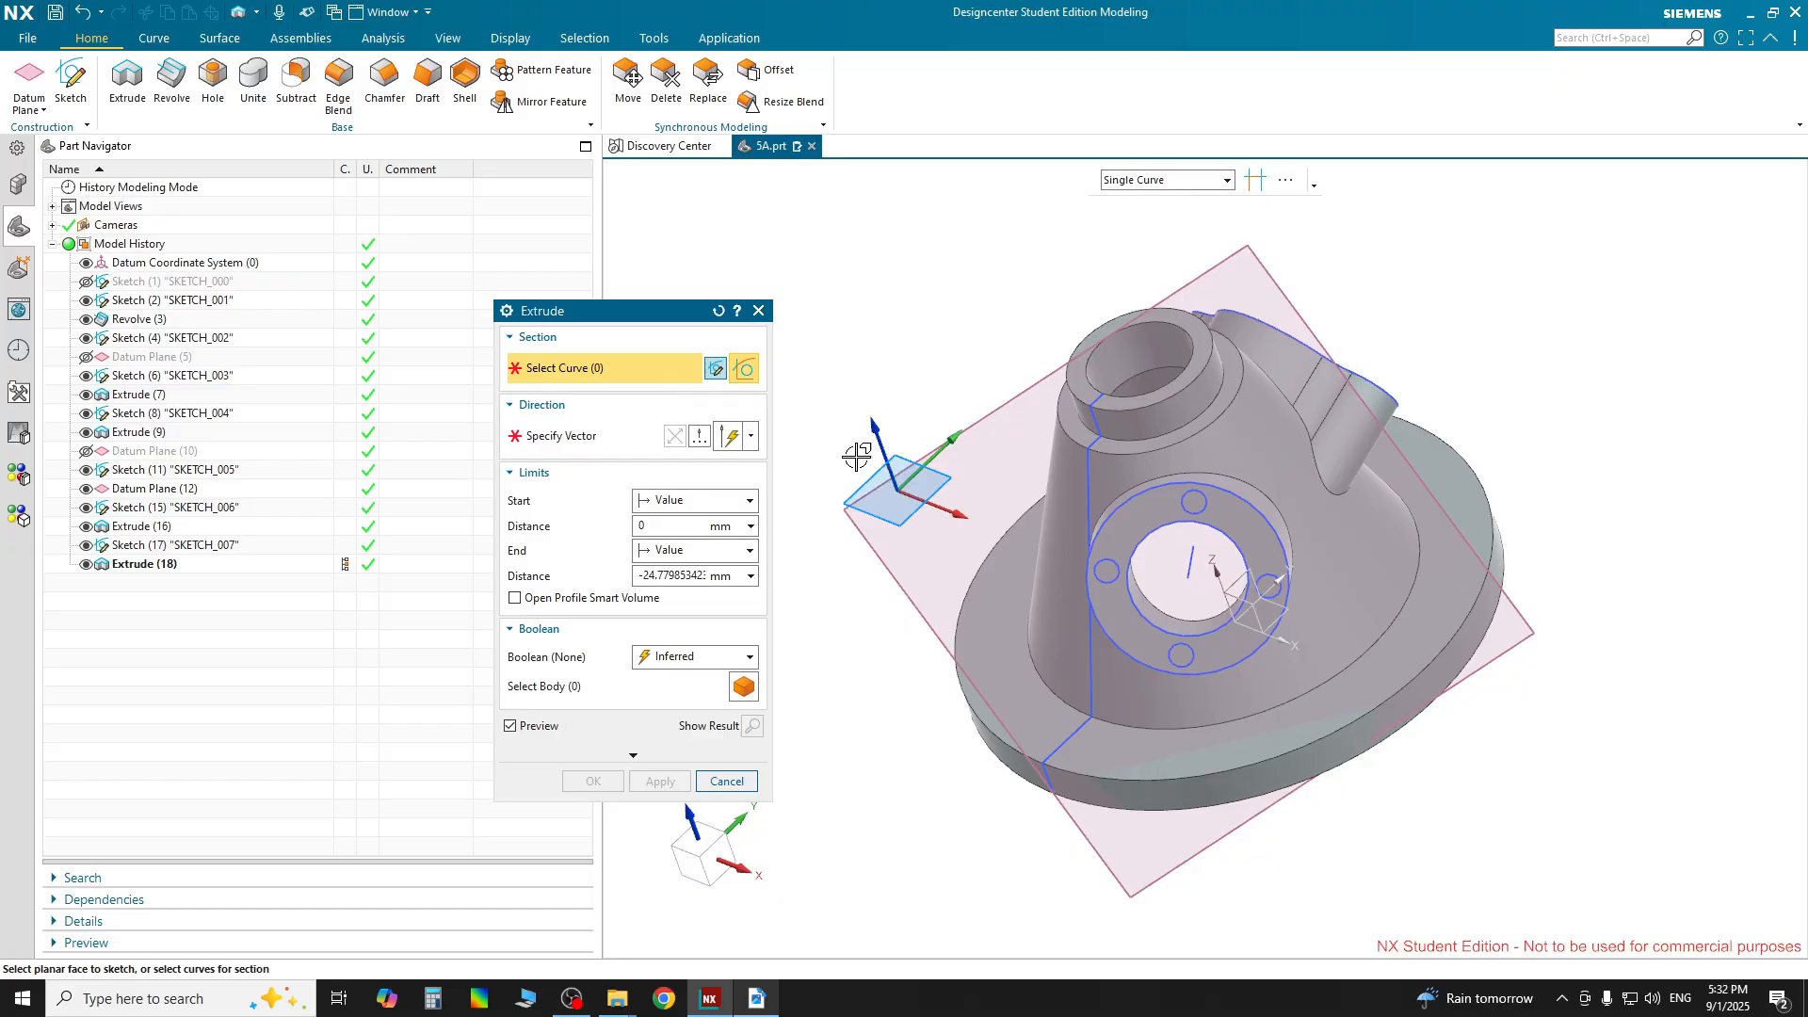
left_click(1164, 557)
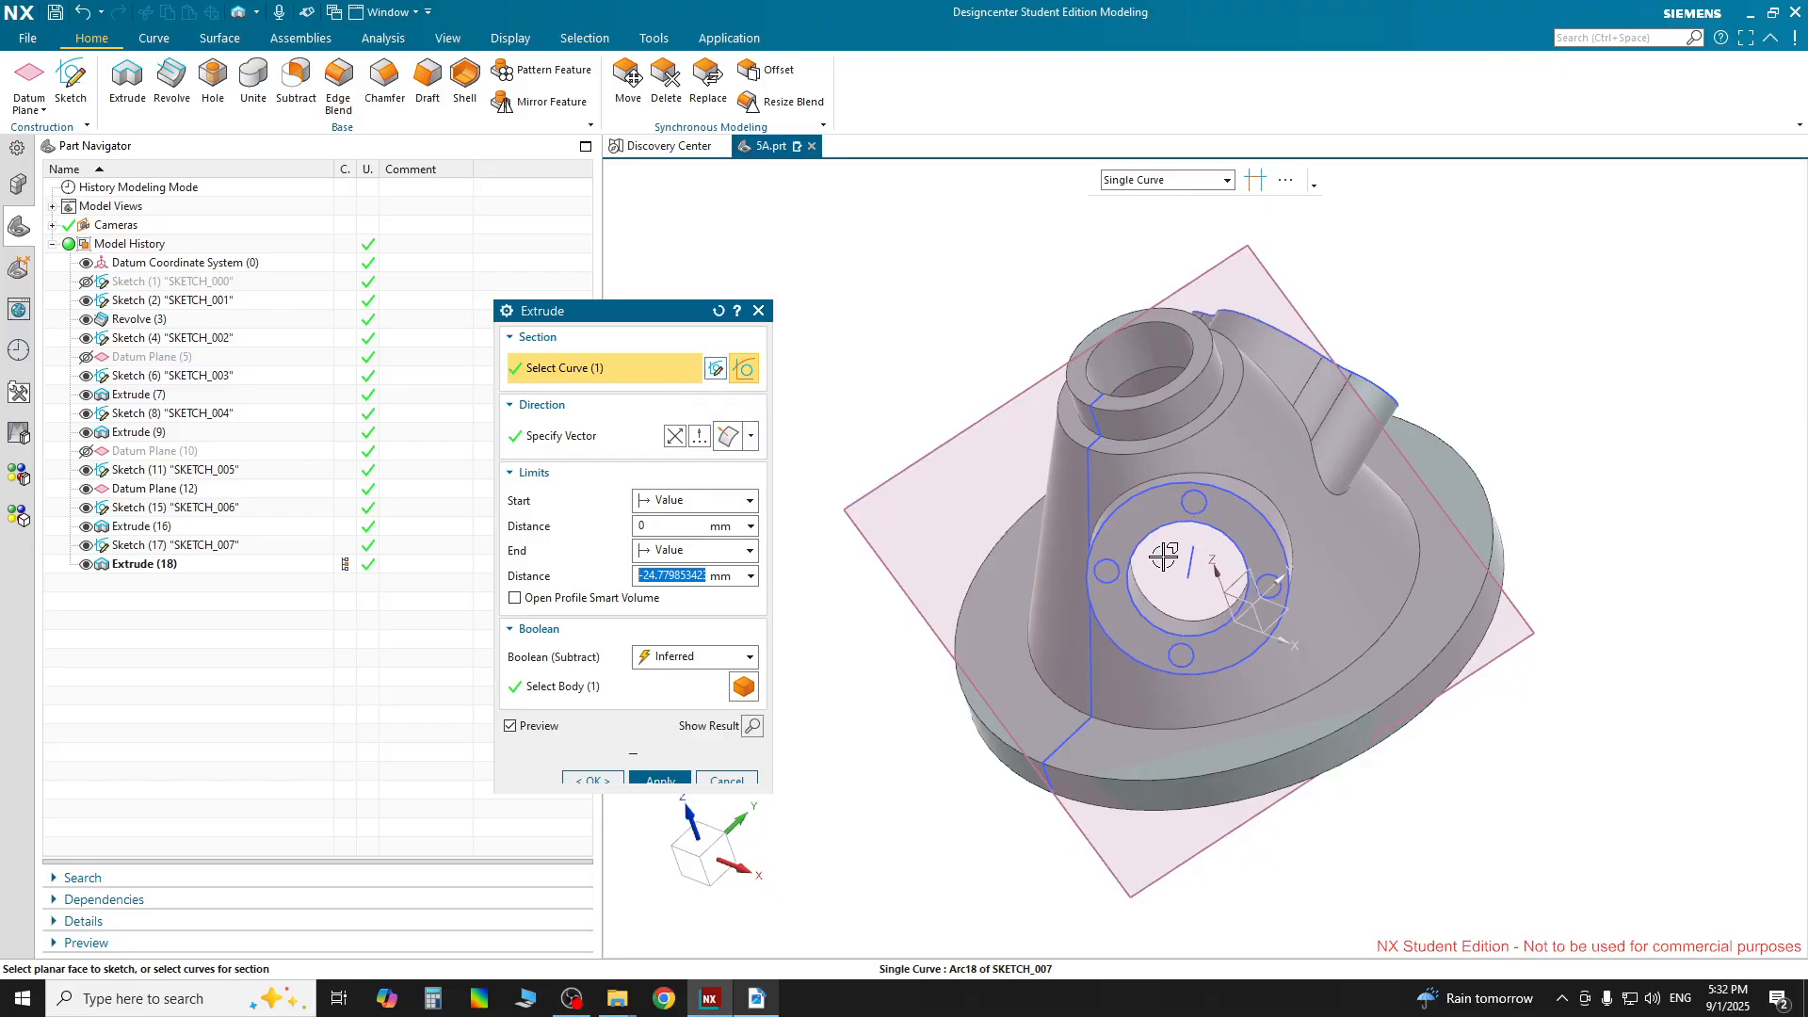
left_click(1107, 571)
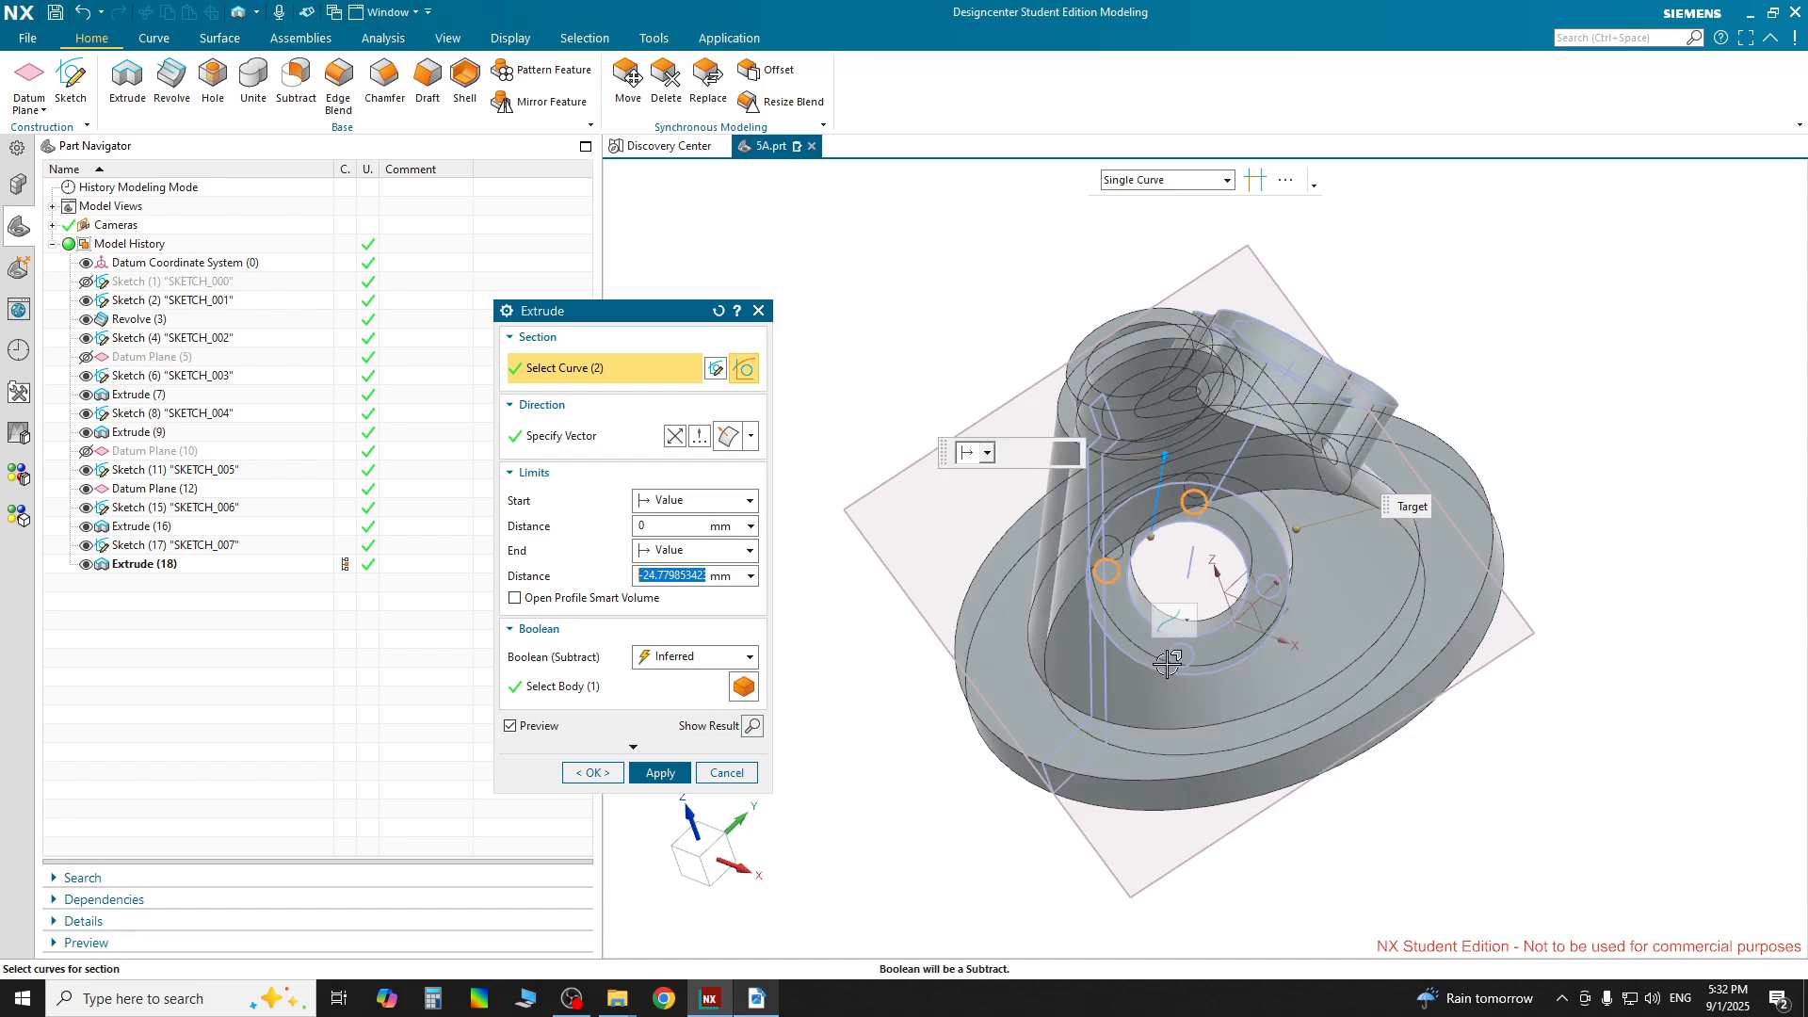
left_click(1169, 661)
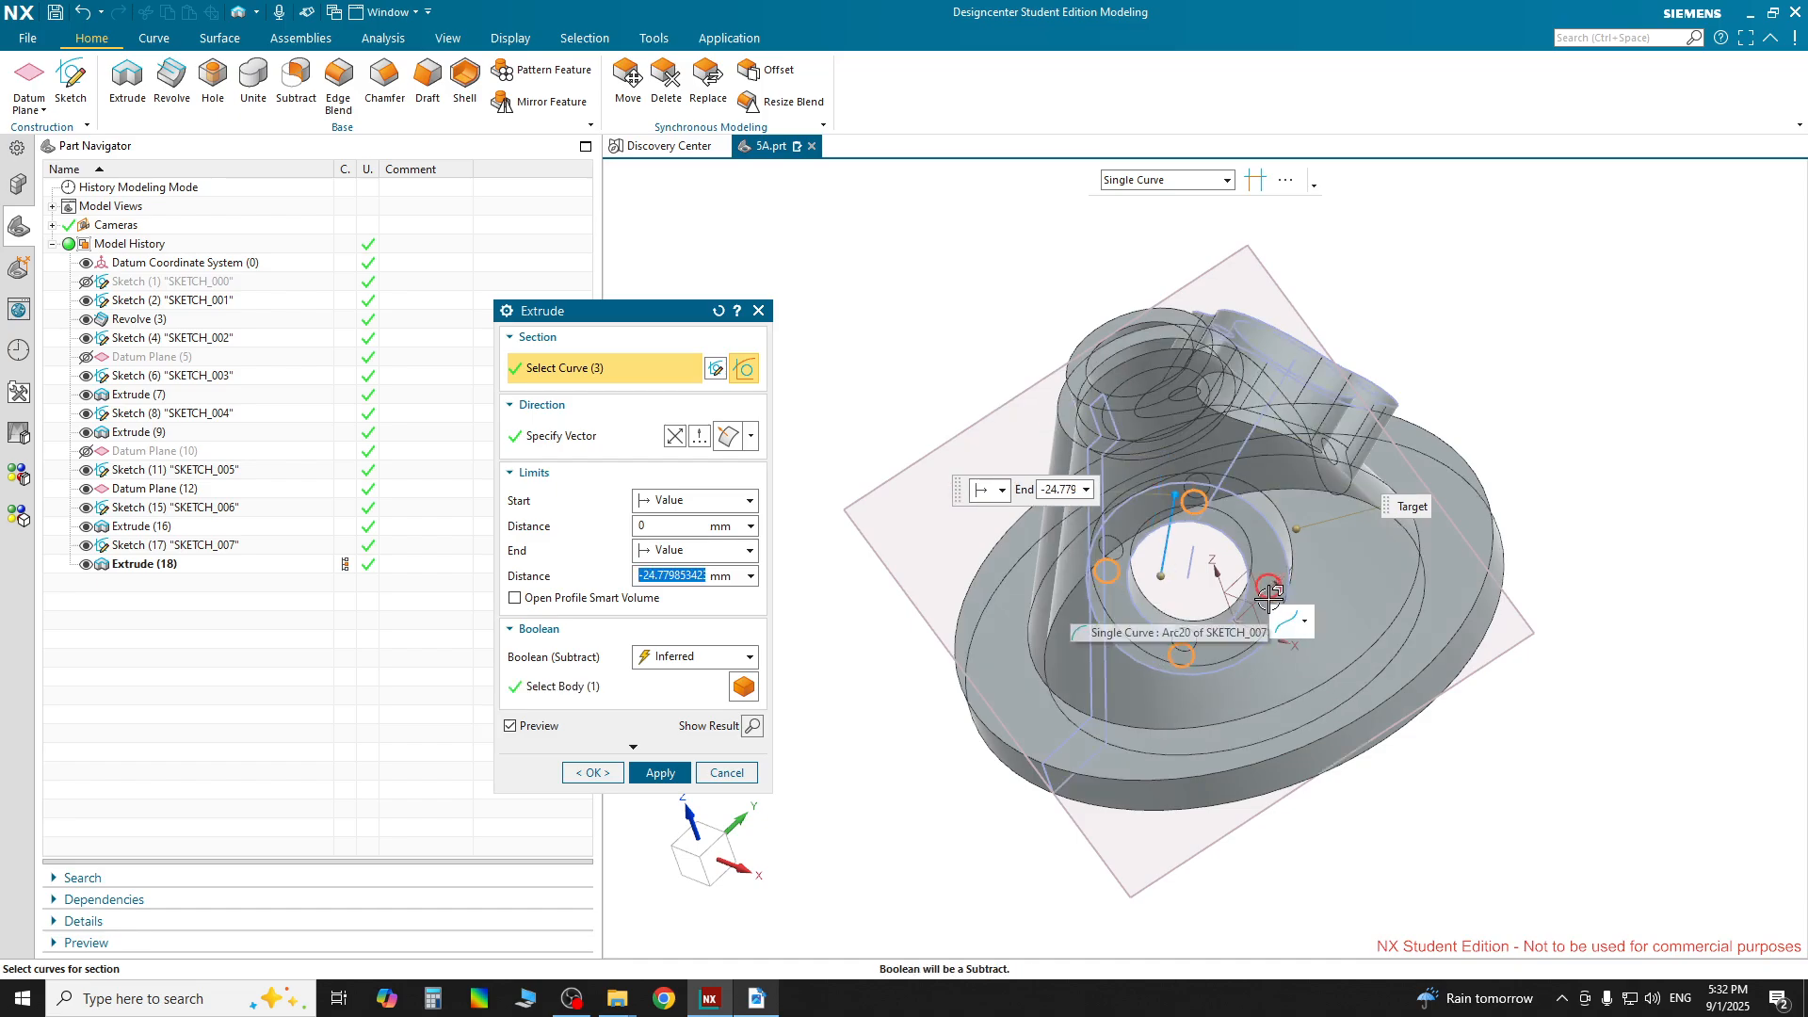
left_click(1269, 591)
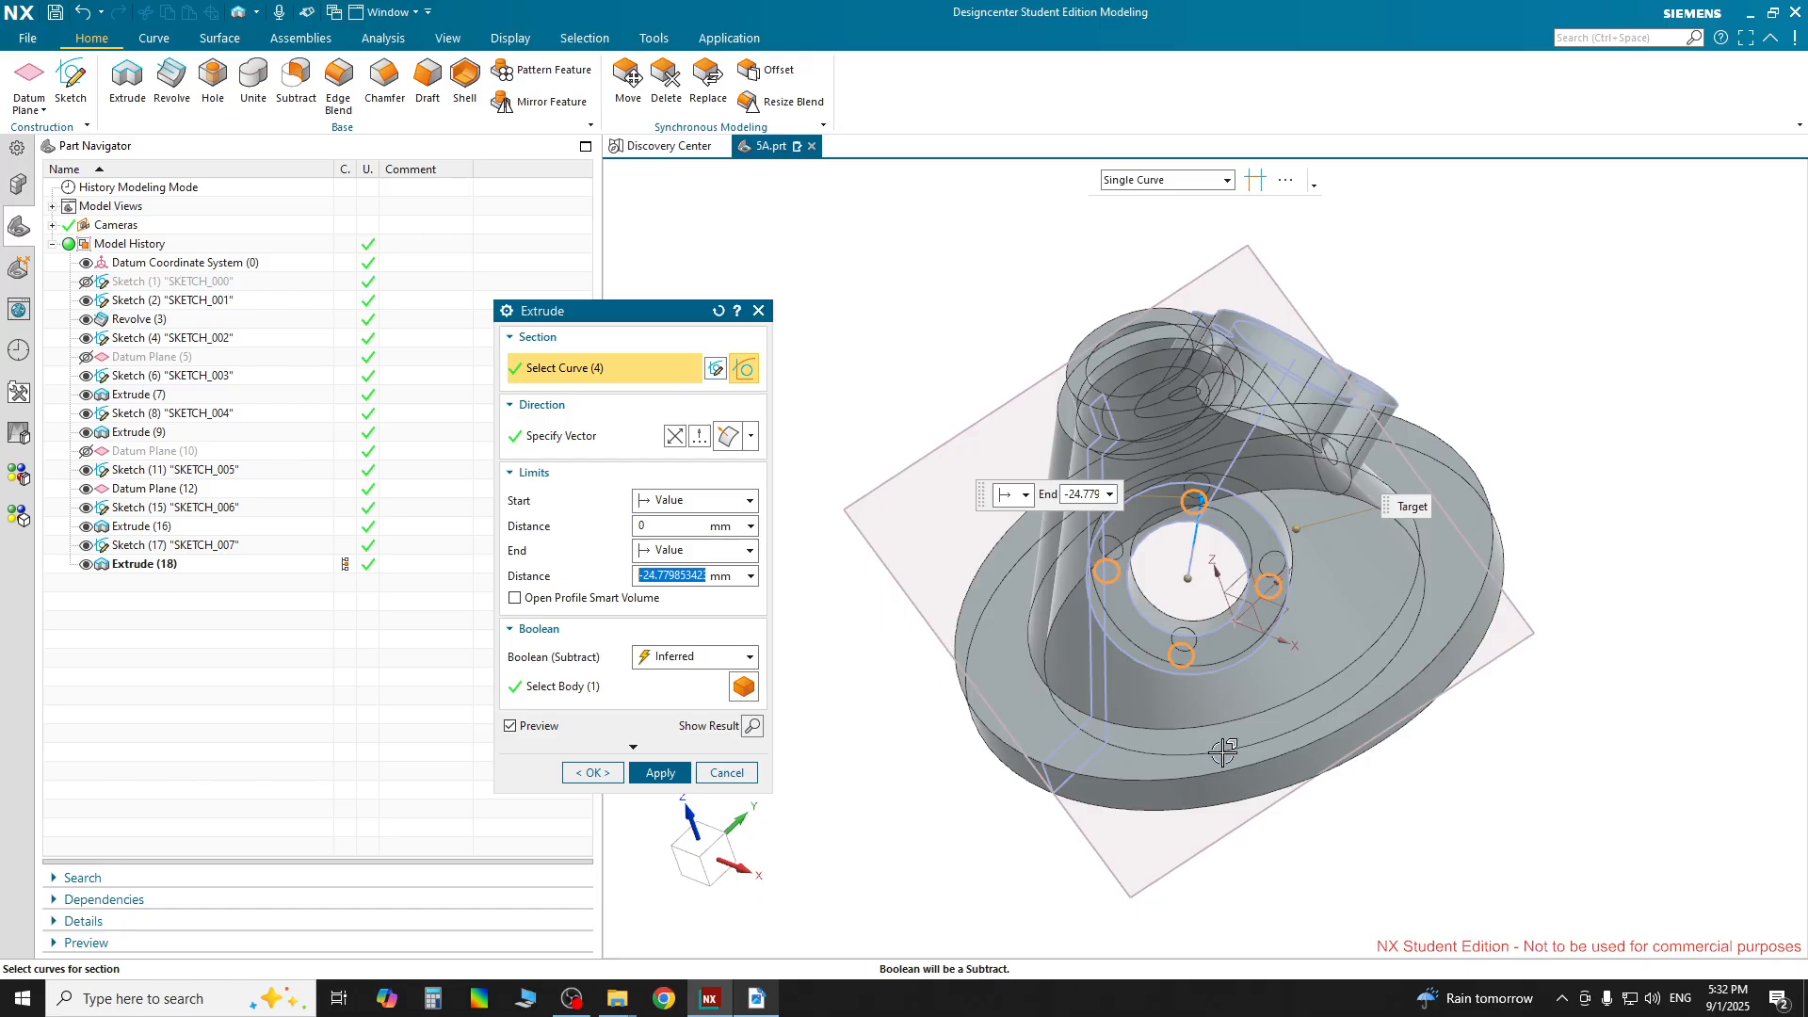
middle_click_drag(1478, 795, 951, 778)
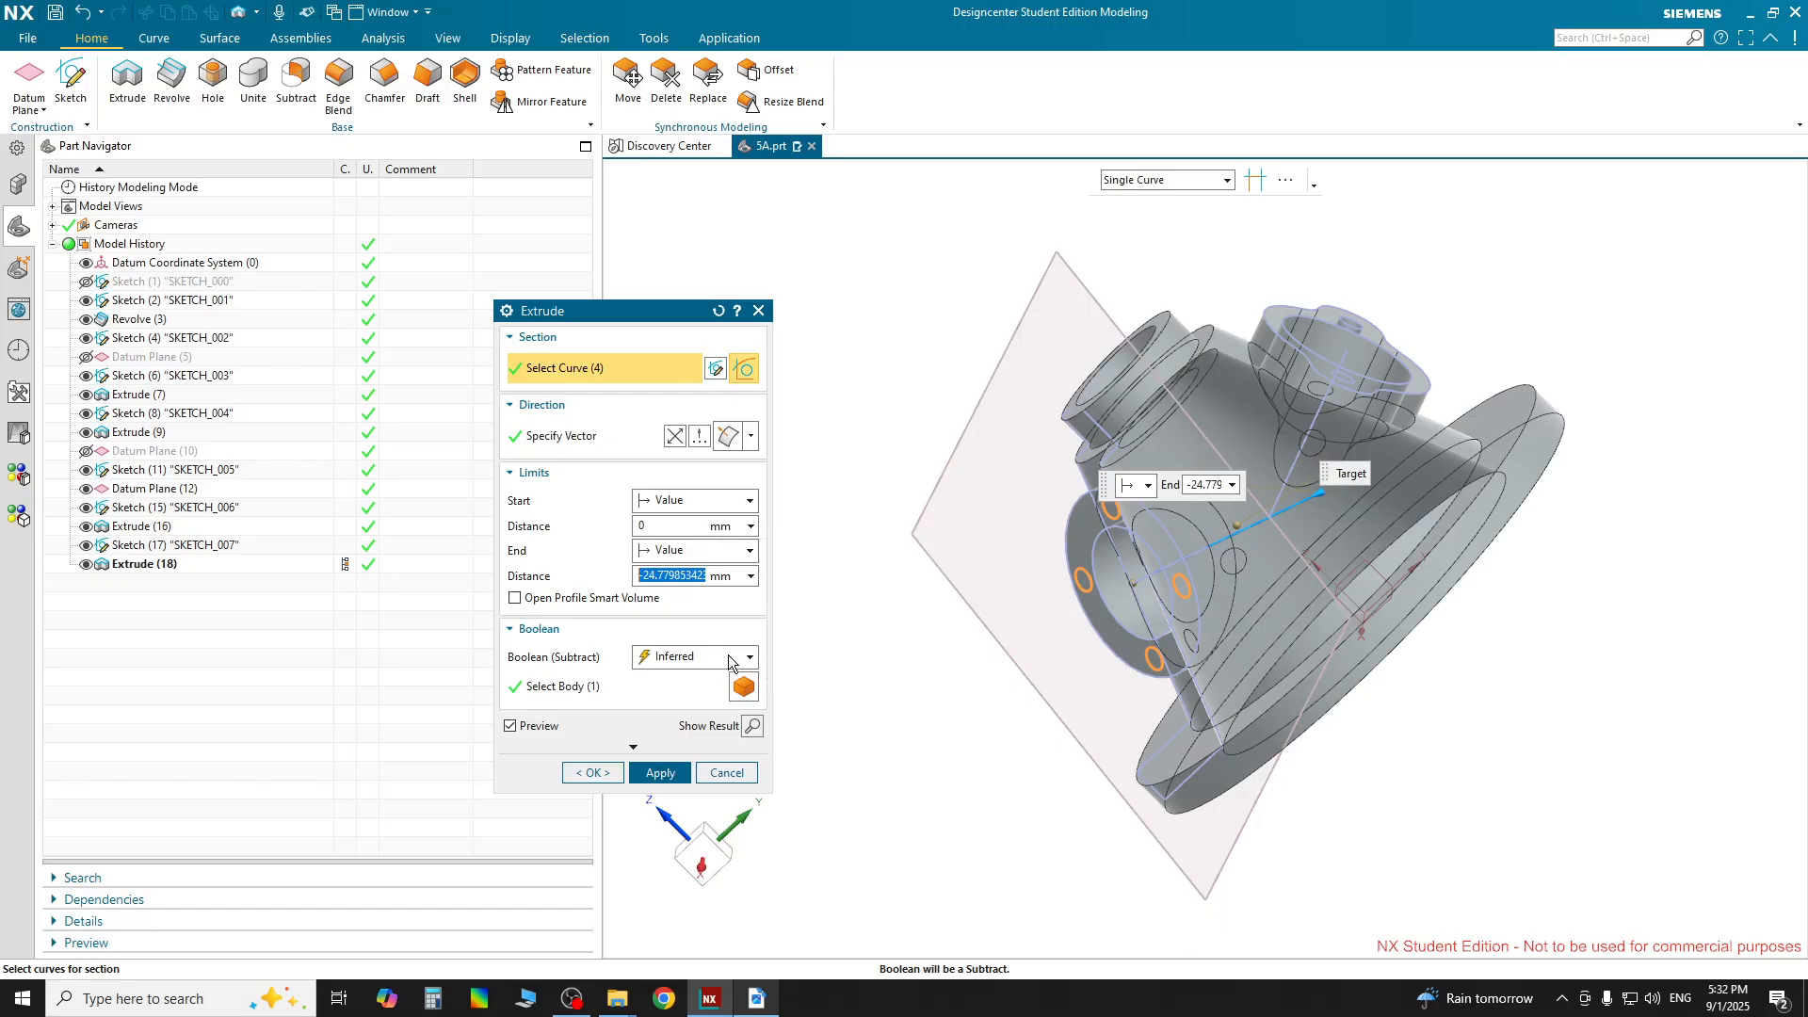
Try to subtract the four 2.5 mm holes Until Selected at the housing's conical face, check the result and cancel the Extrude
left_click(687, 550)
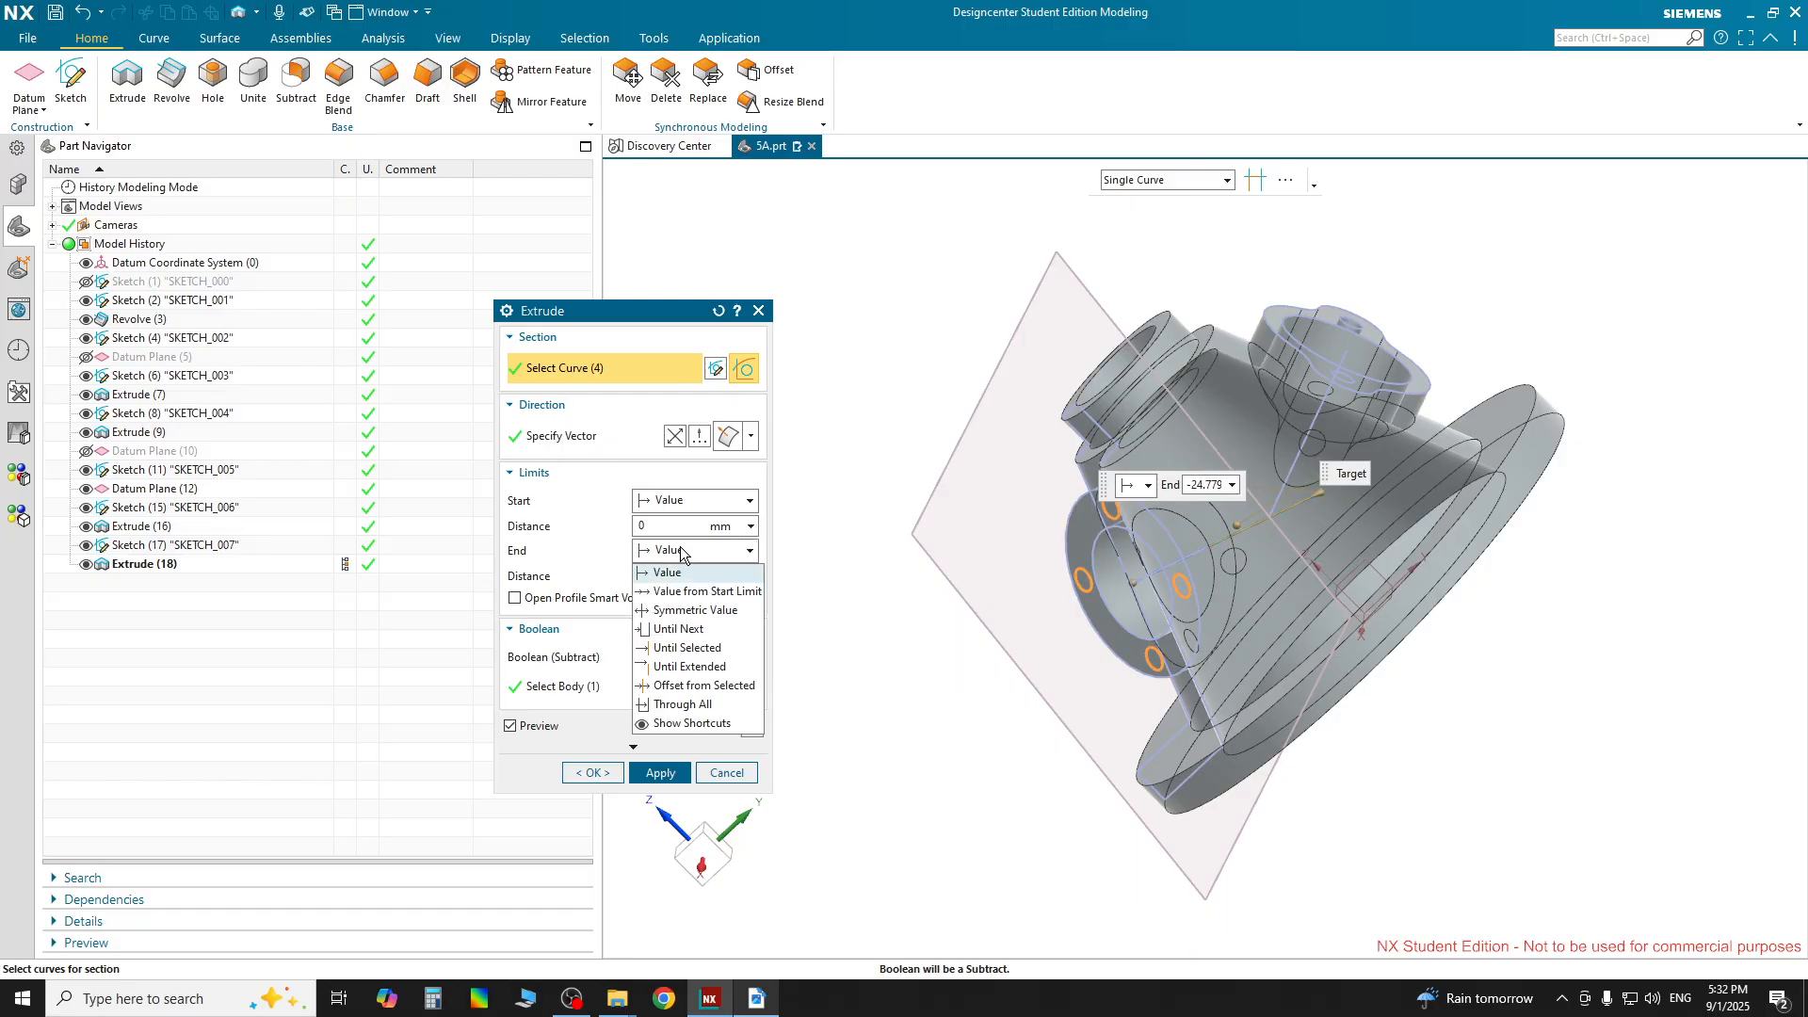
left_click(687, 648)
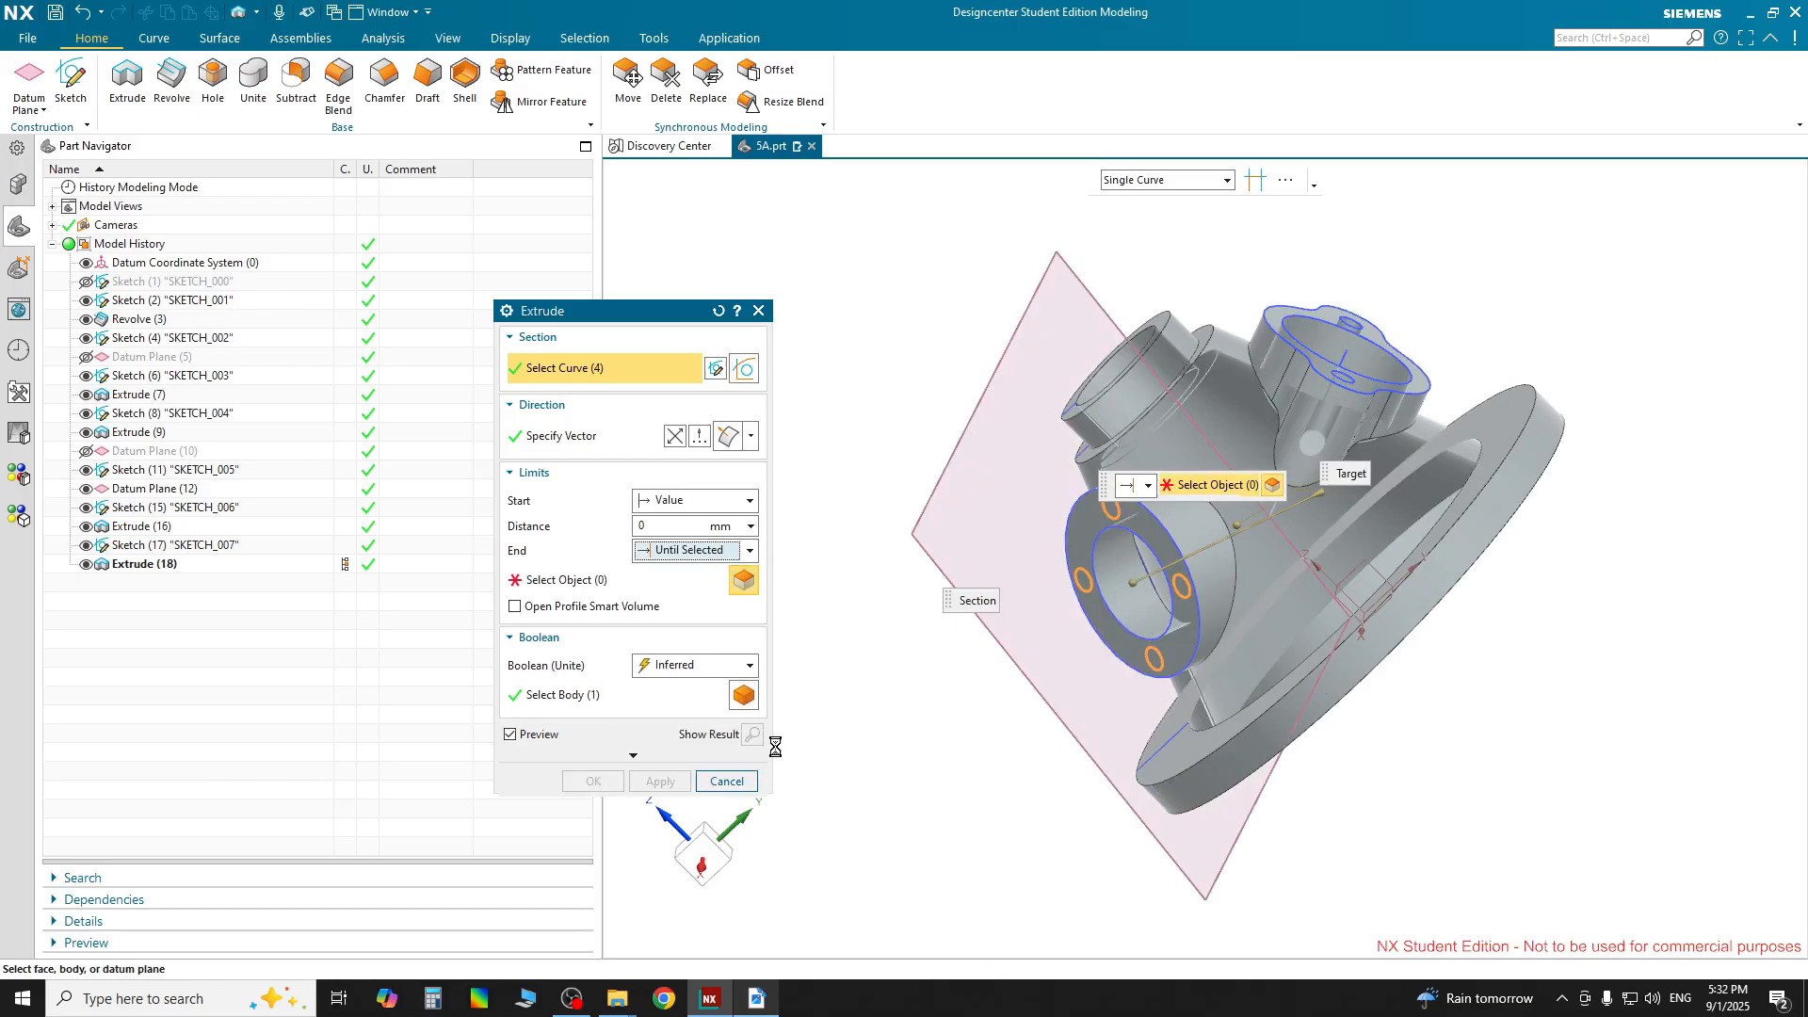
middle_click_drag(852, 755, 988, 690)
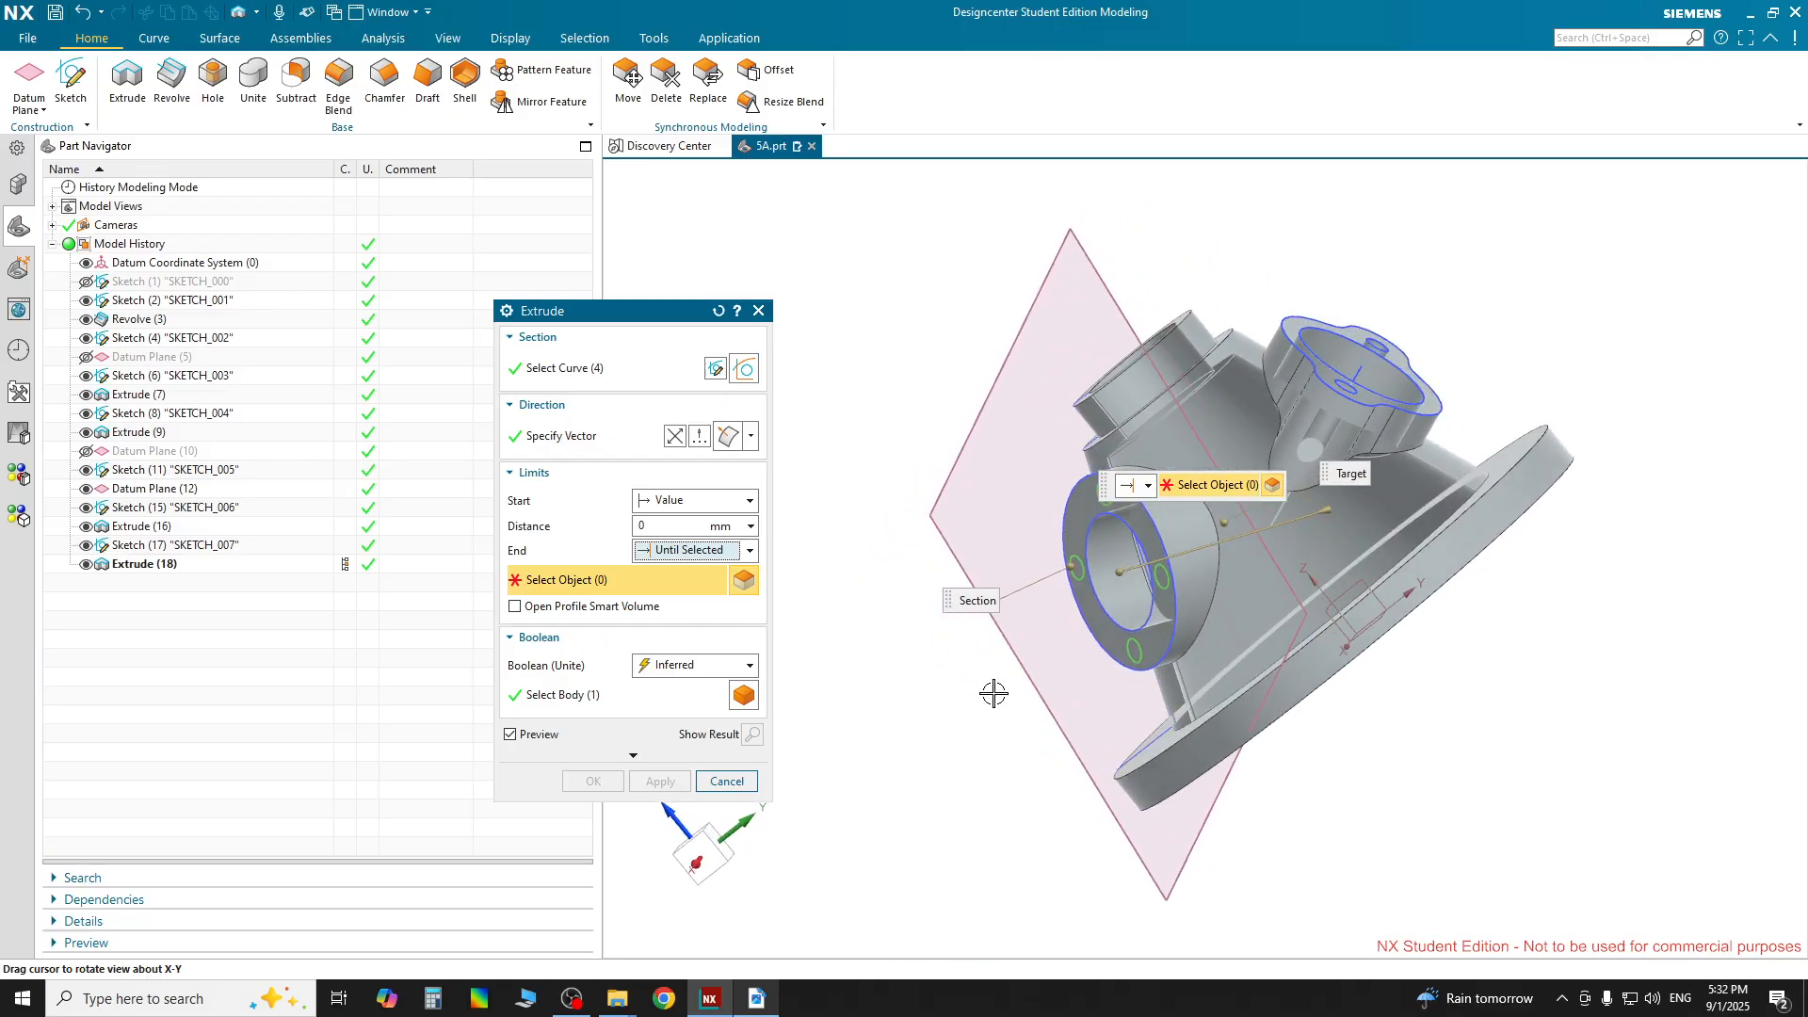
left_click(1344, 549)
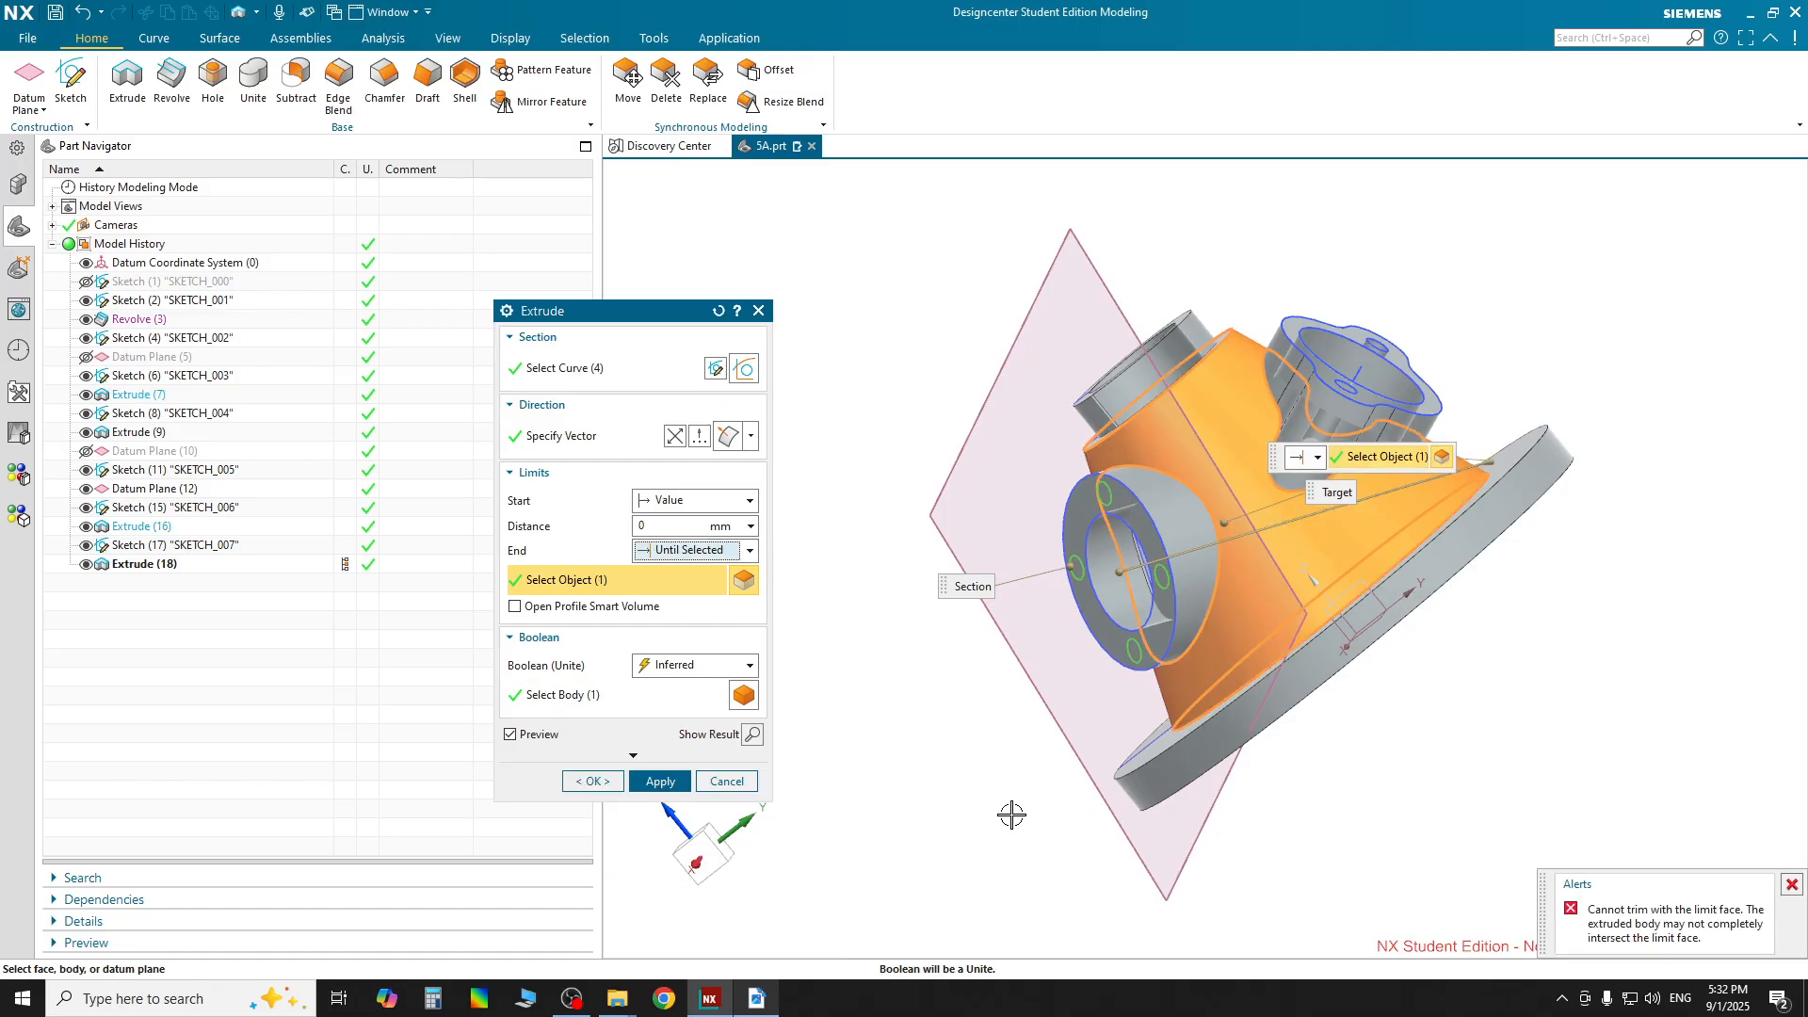
middle_click_drag(983, 802, 1026, 757)
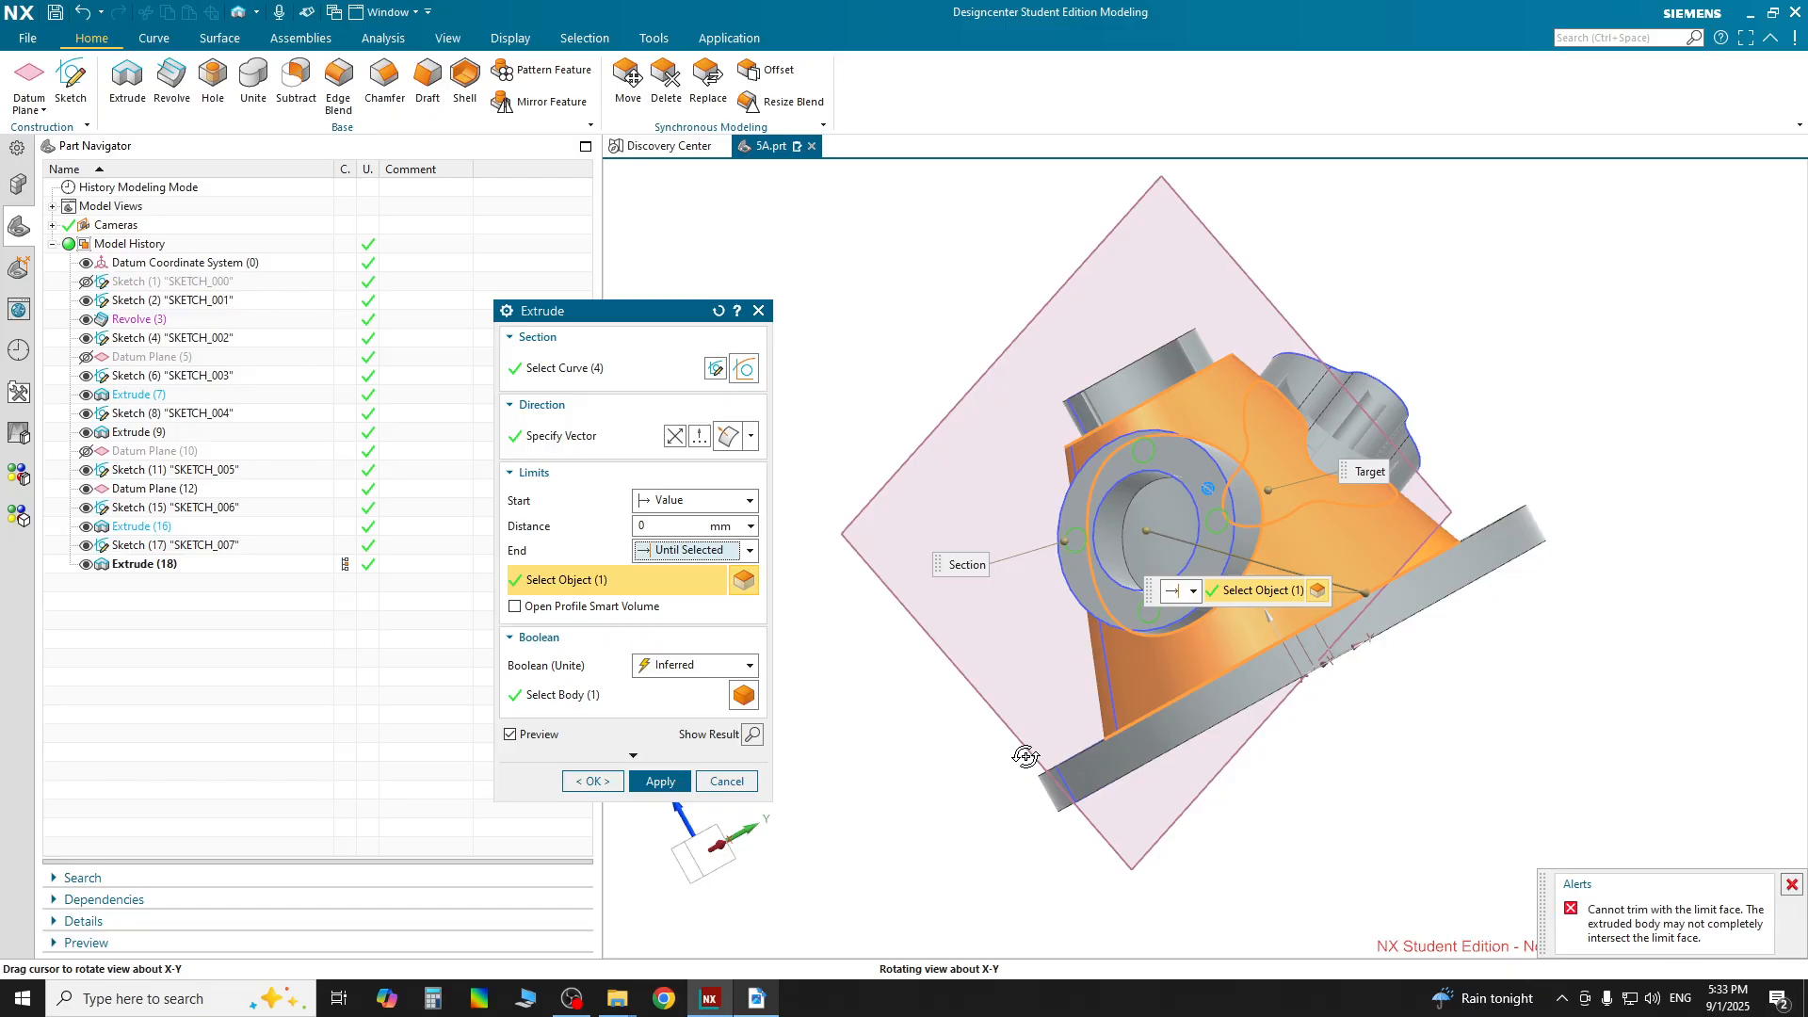
left_click(725, 664)
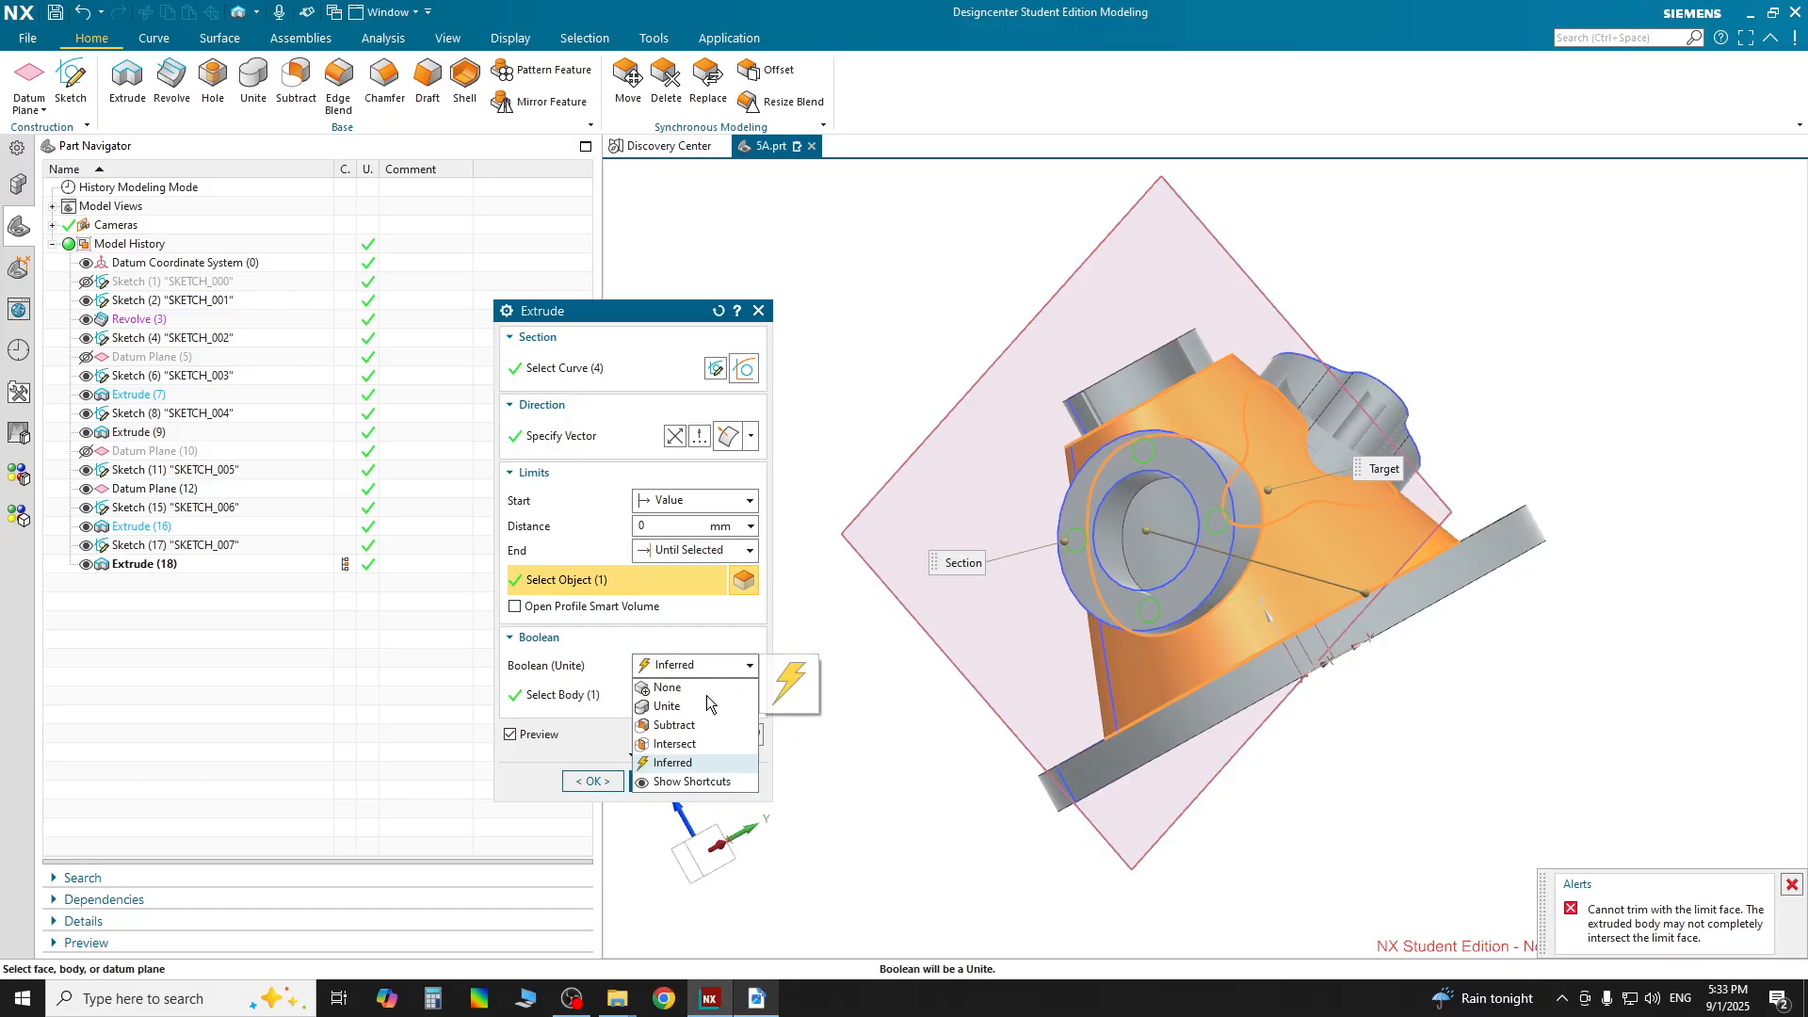
left_click(697, 726)
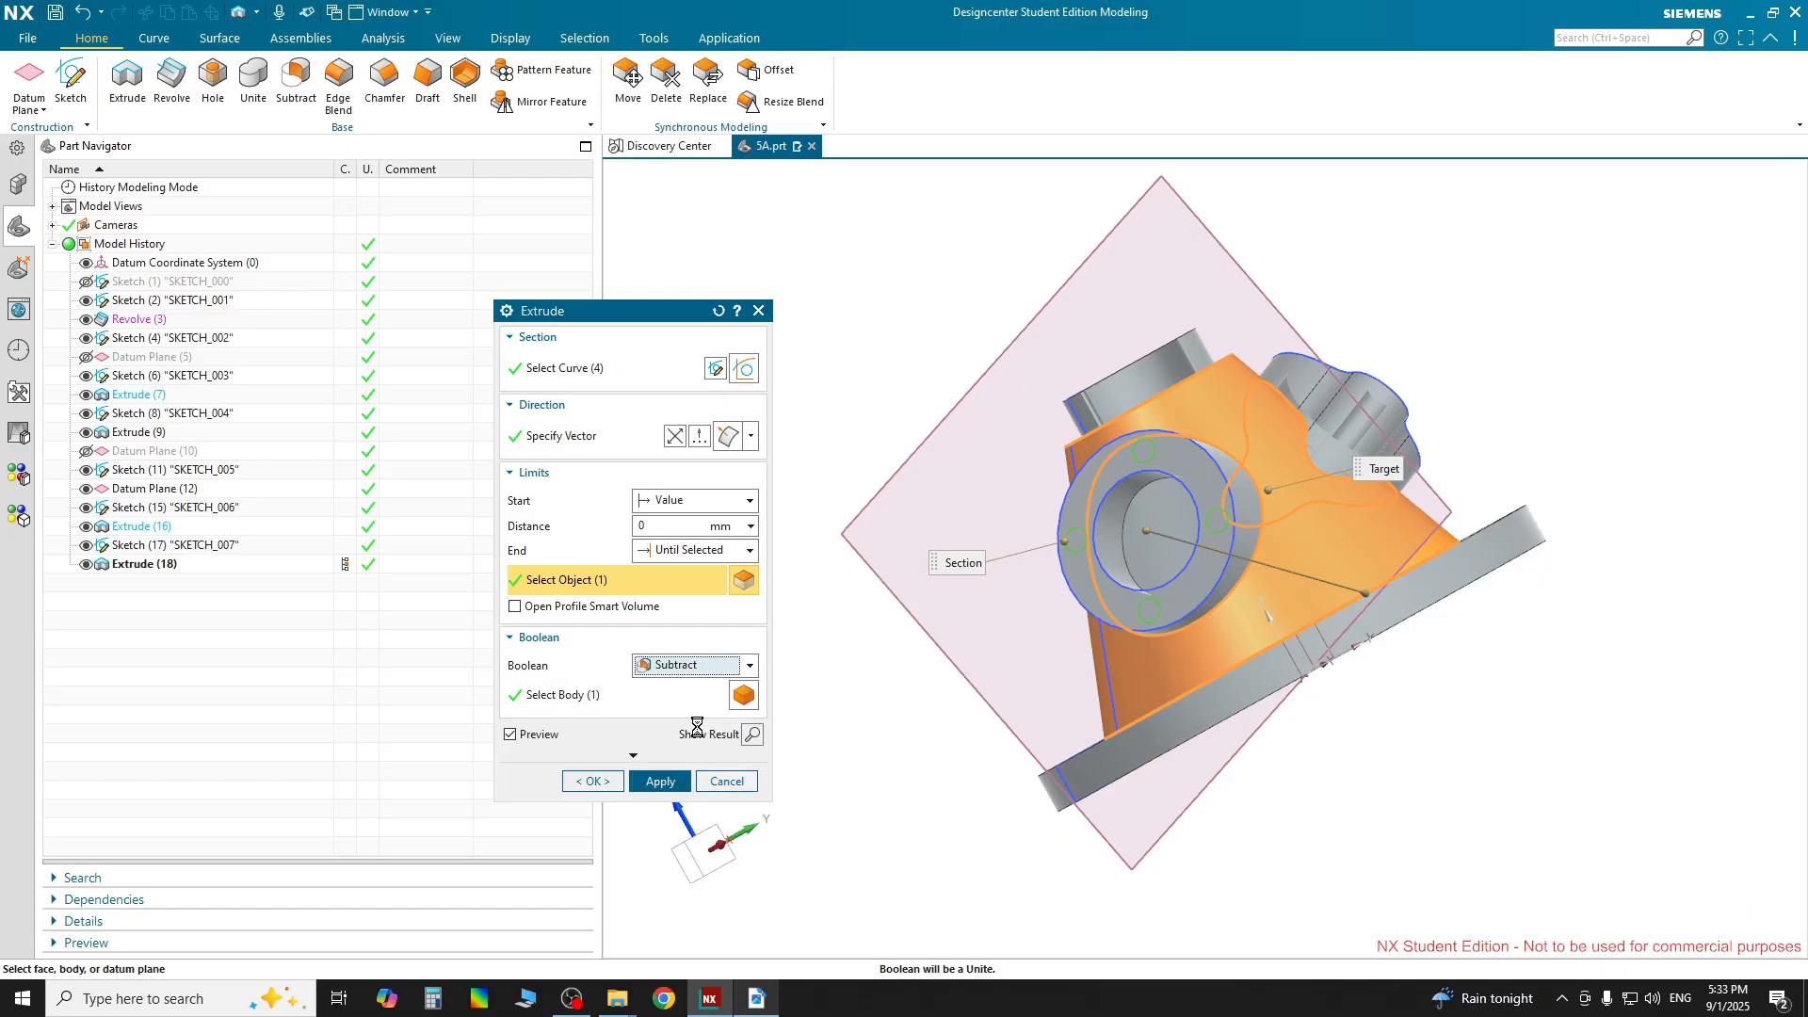
left_click(761, 737)
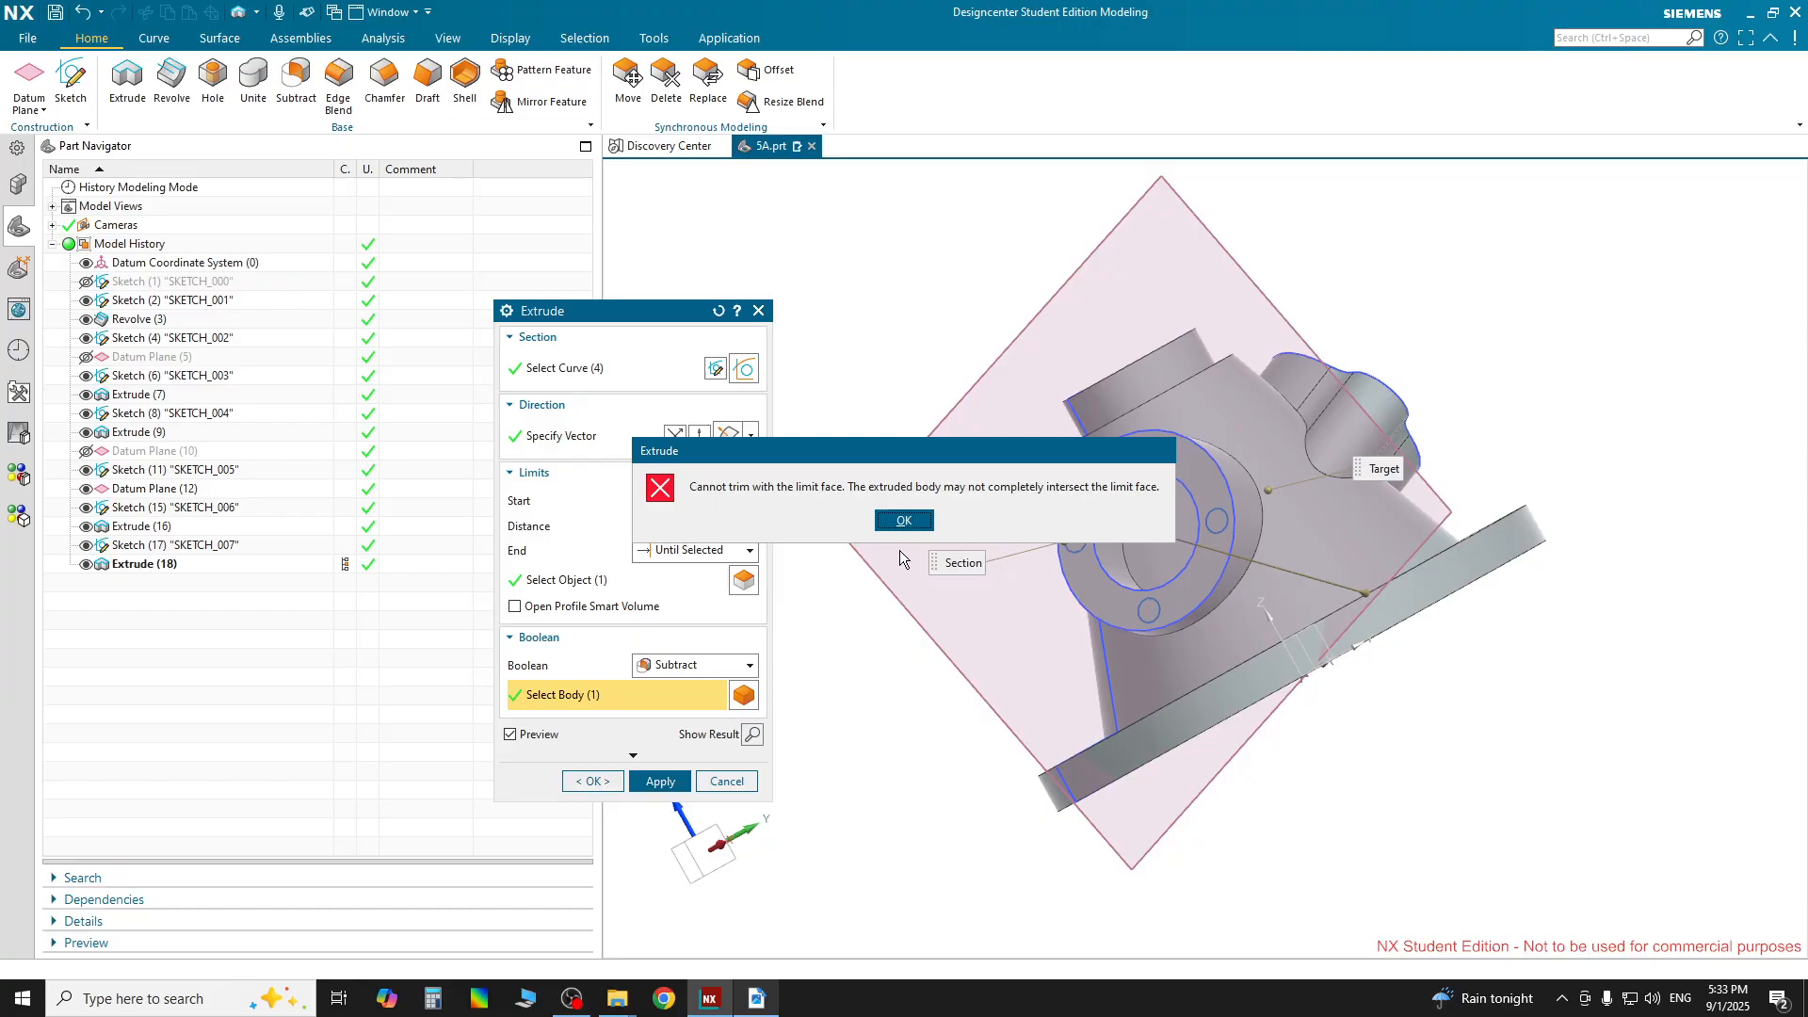
left_click(910, 525)
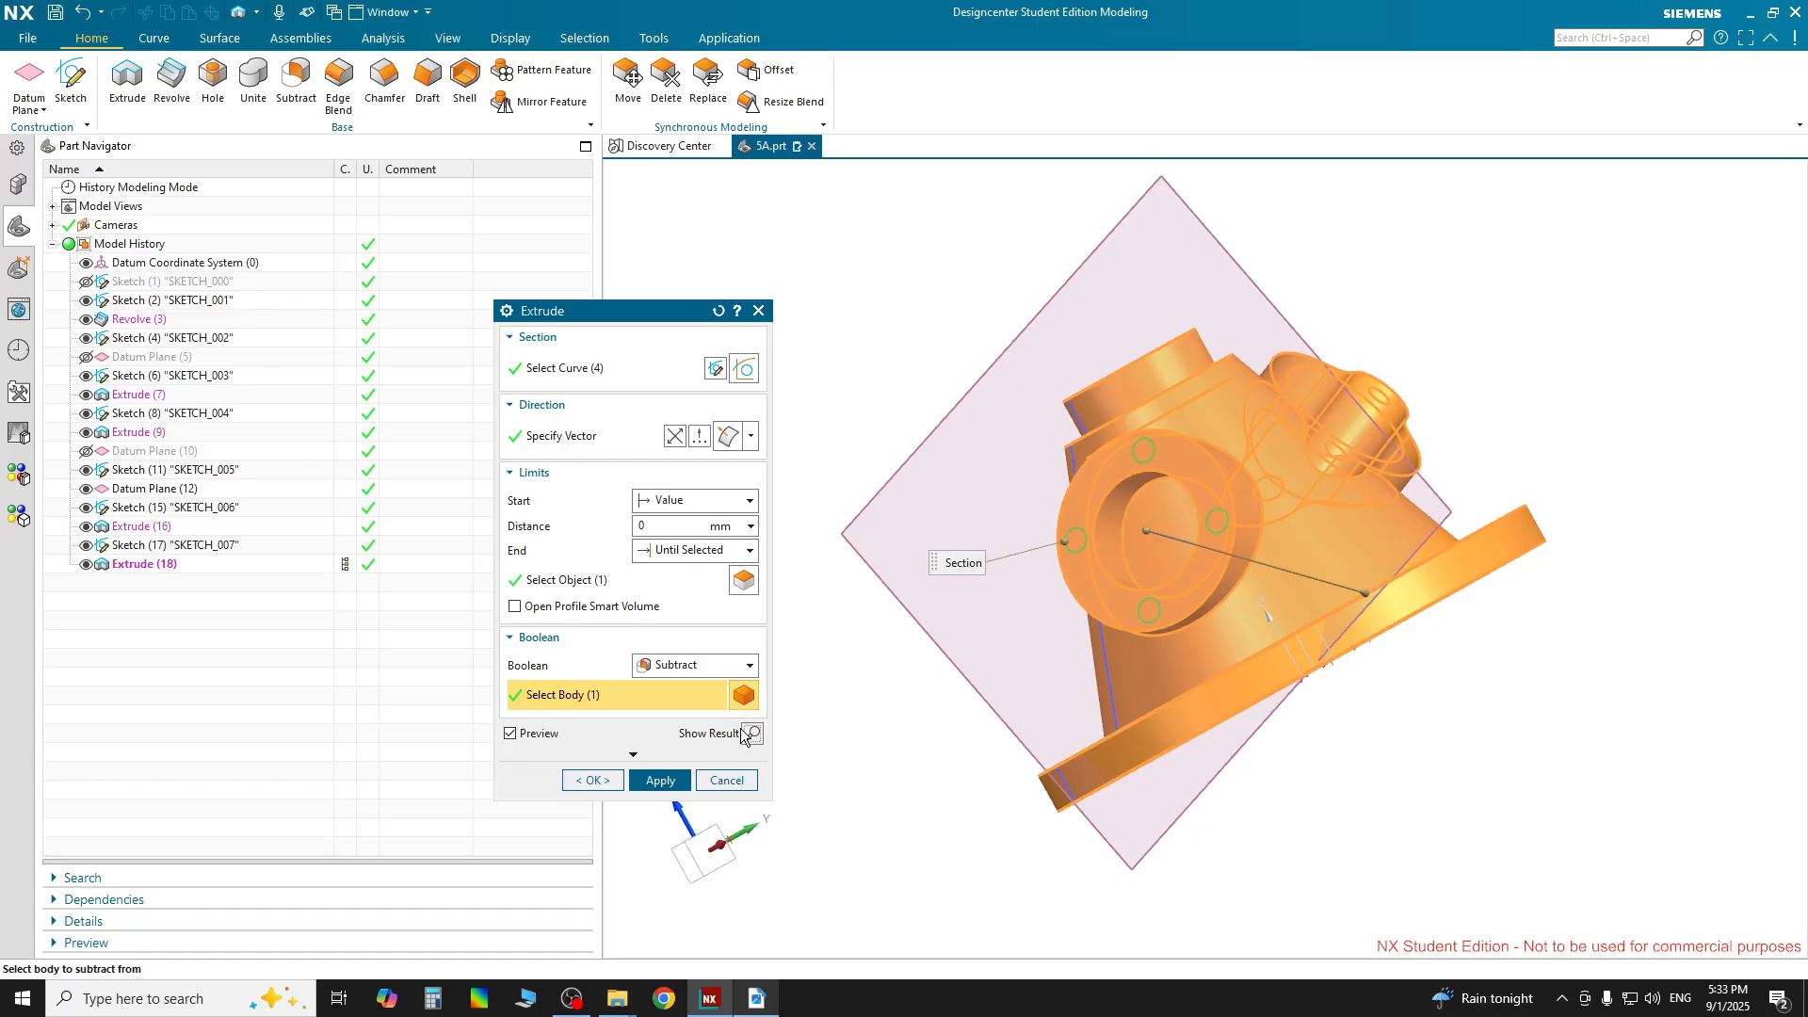
key("Escape")
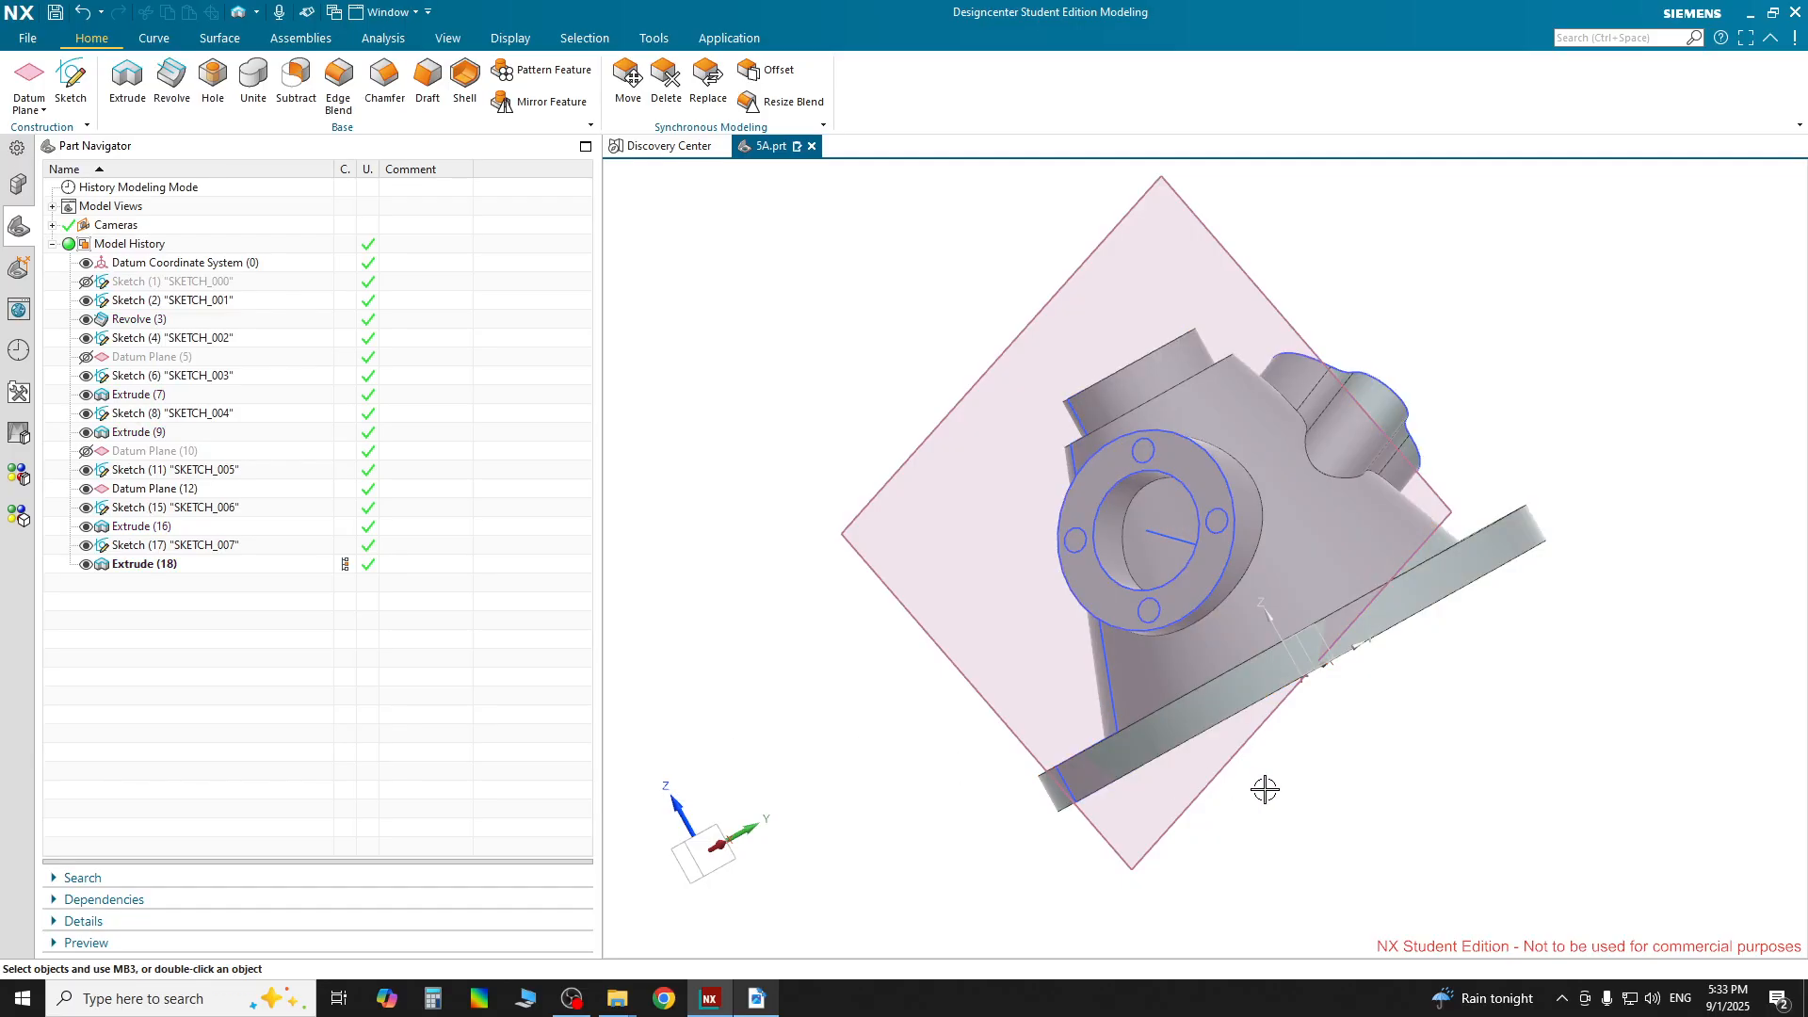
Hide the datum plane that passes through the second side boss
middle_click_drag(717, 665, 844, 521)
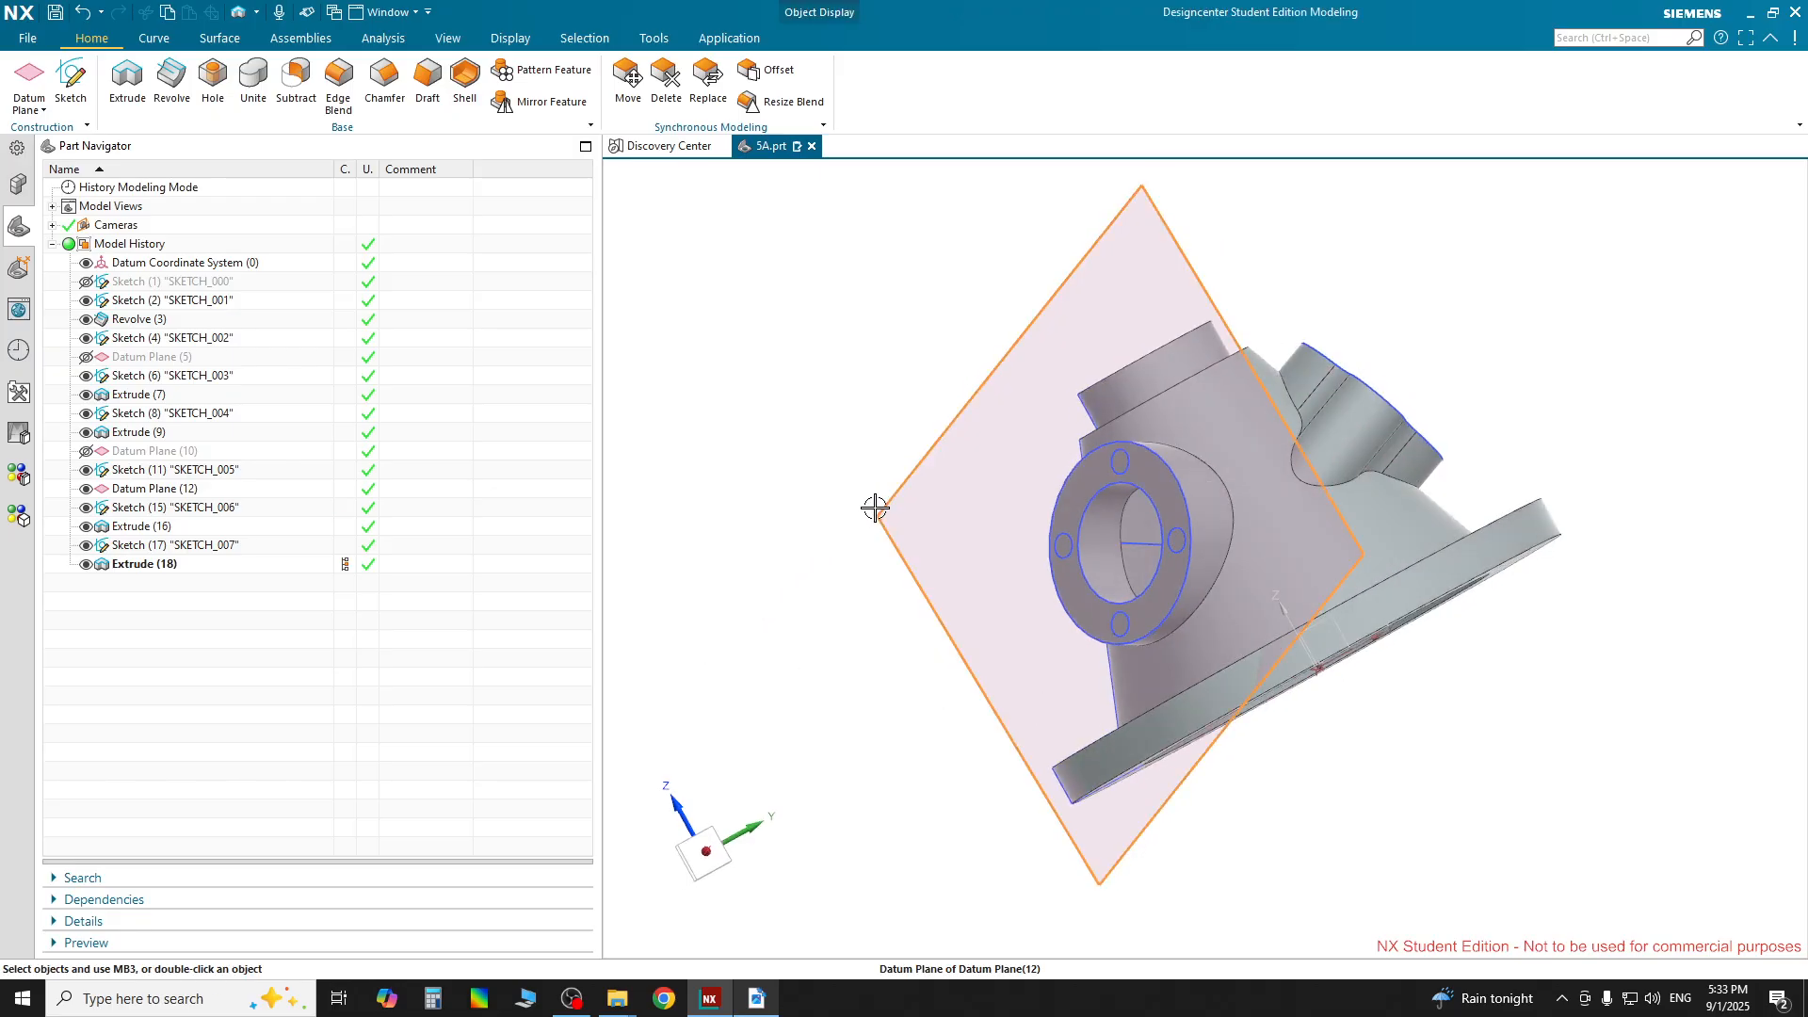
left_click(871, 520)
left_click(970, 475)
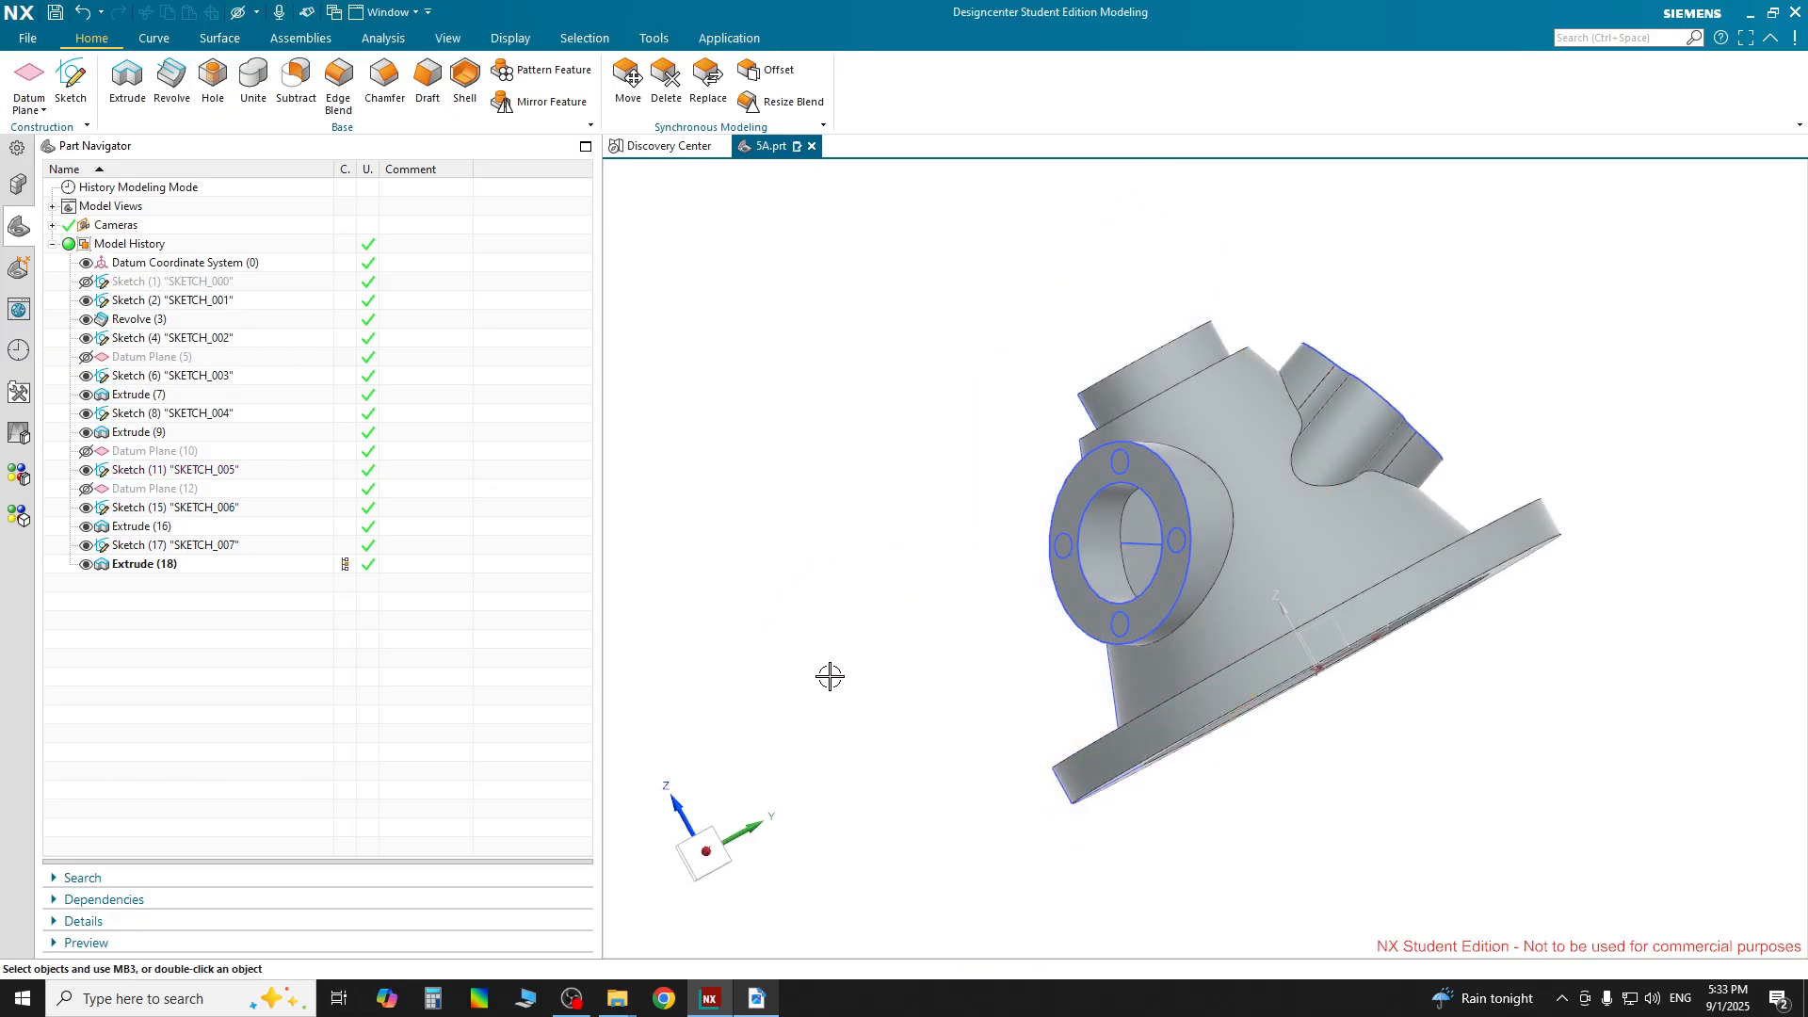
middle_click_drag(828, 674, 870, 690)
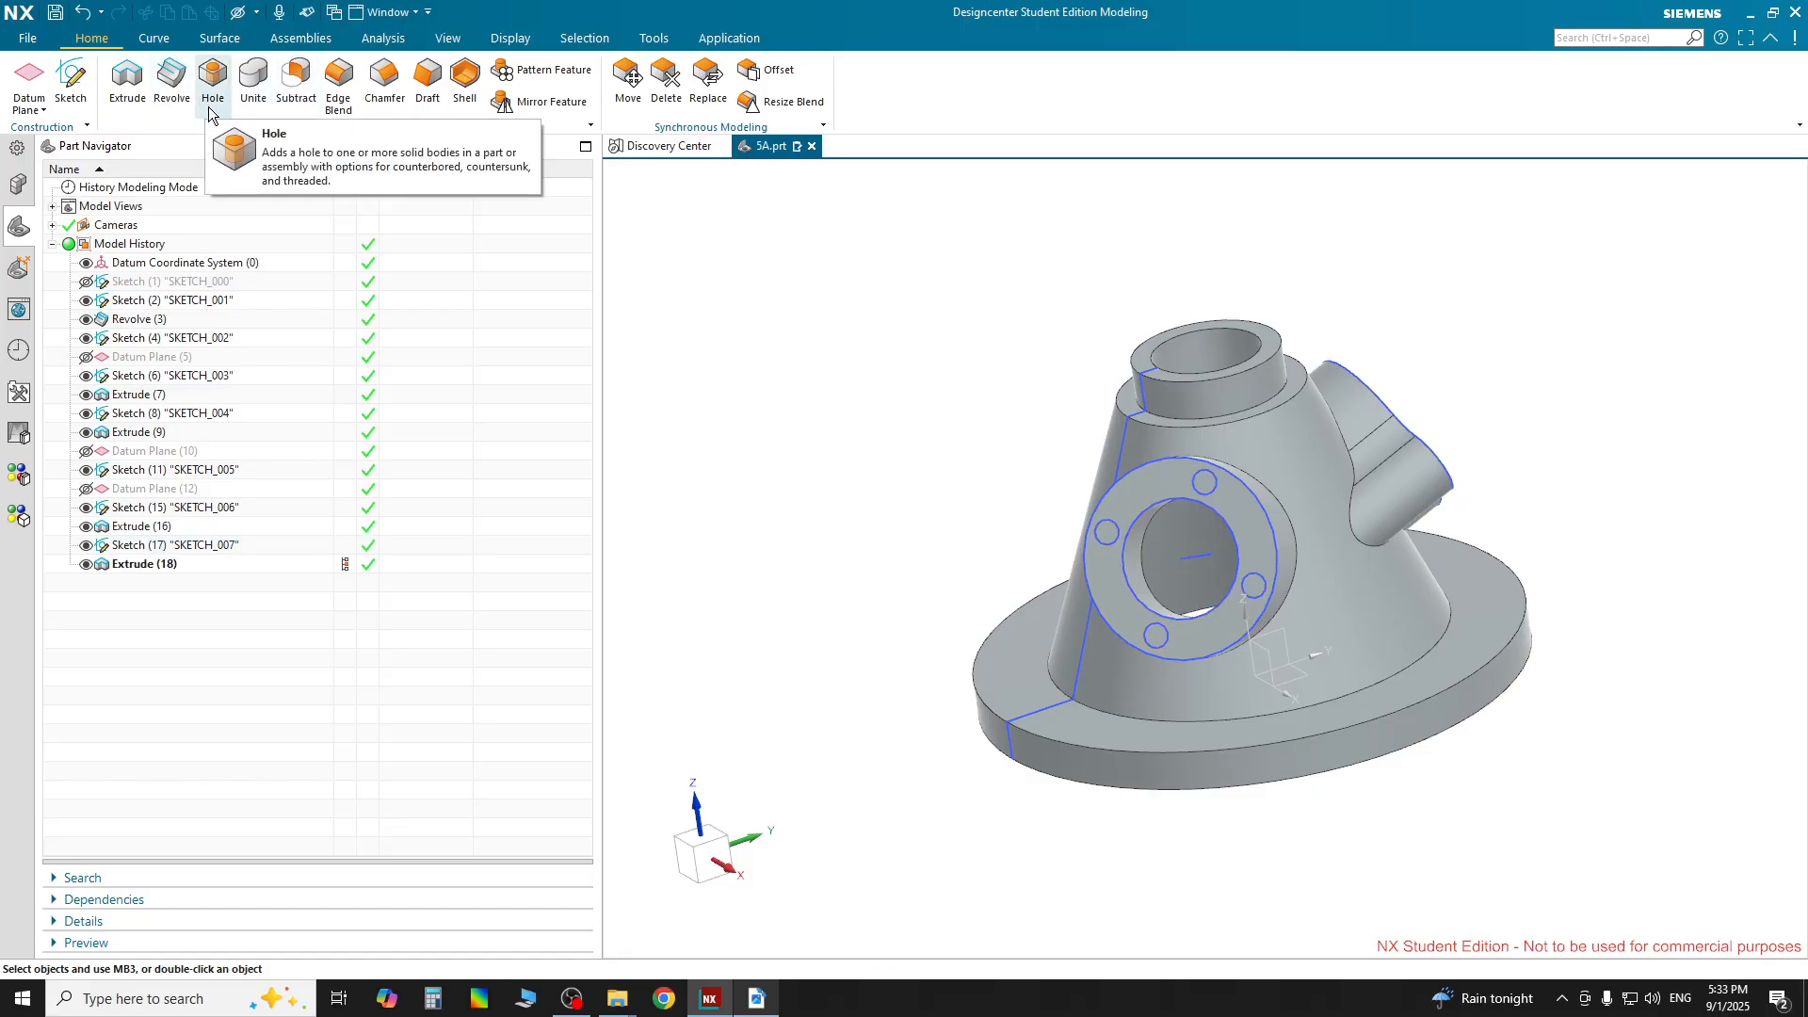
Start an Extrude from only the uppermost 2.5 mm circle on the boss face, set its end distance to -3 mm and apply it
left_click(129, 83)
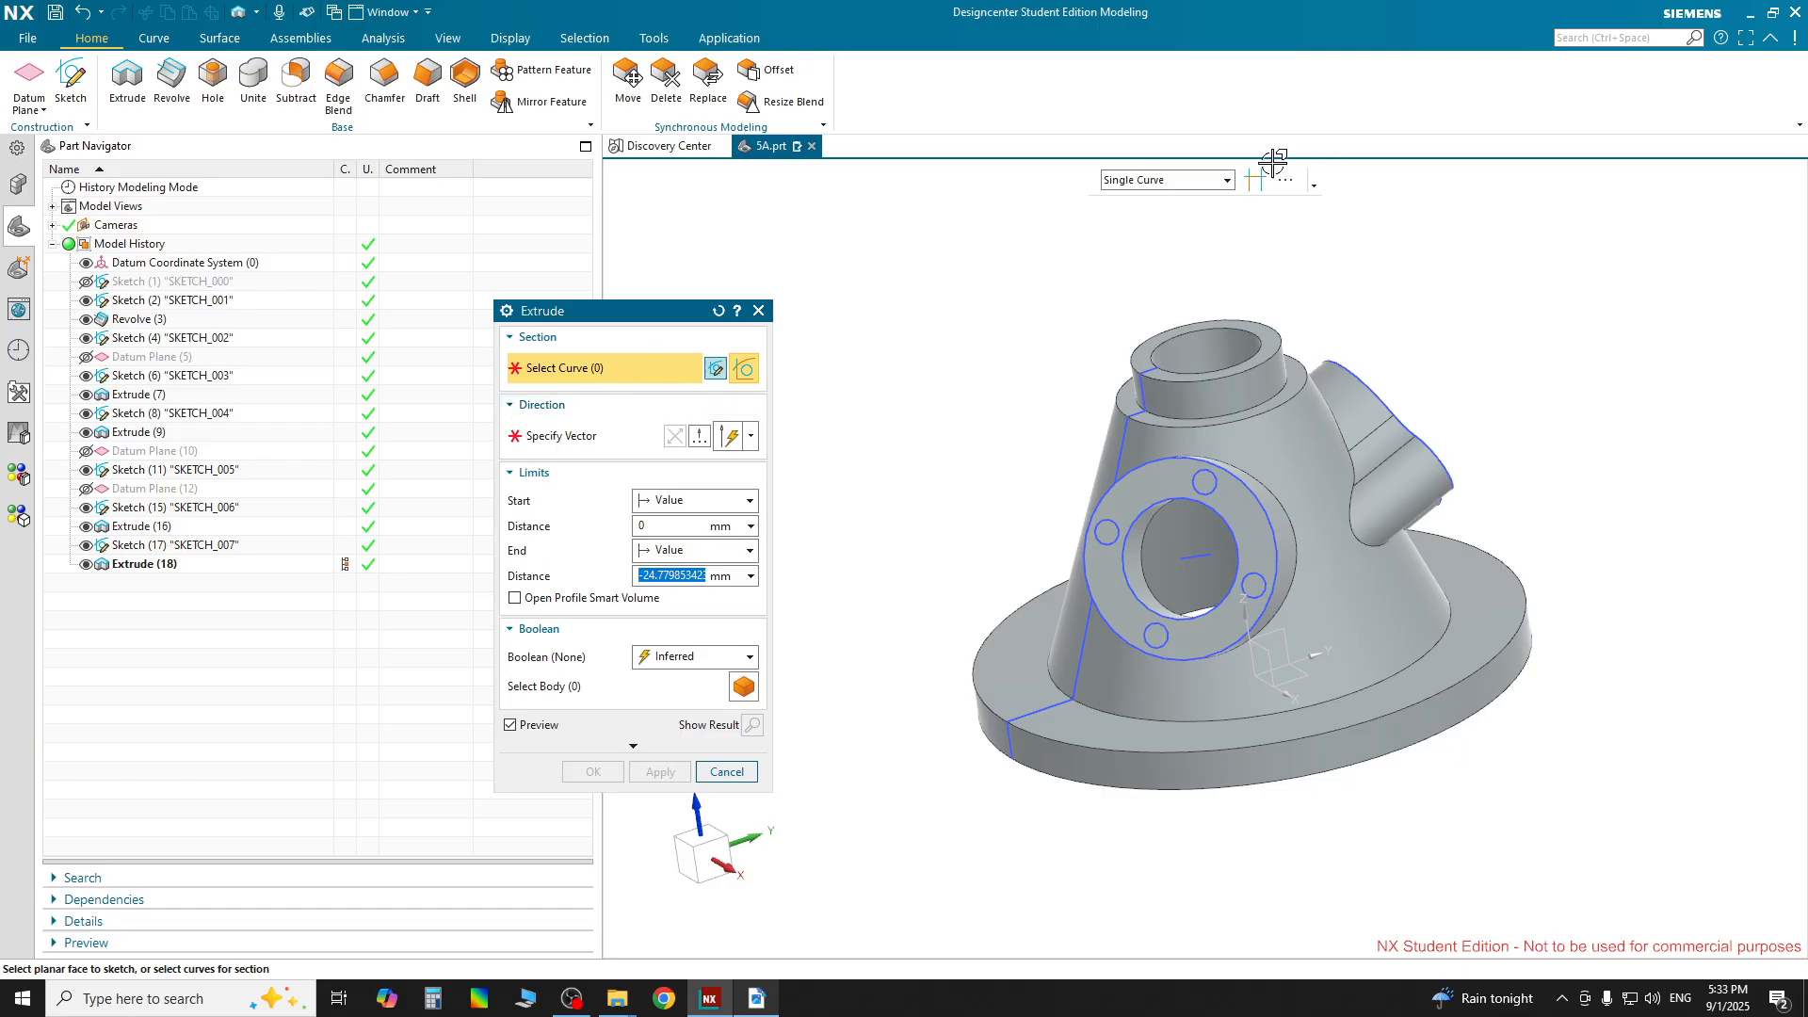
left_click(1215, 480)
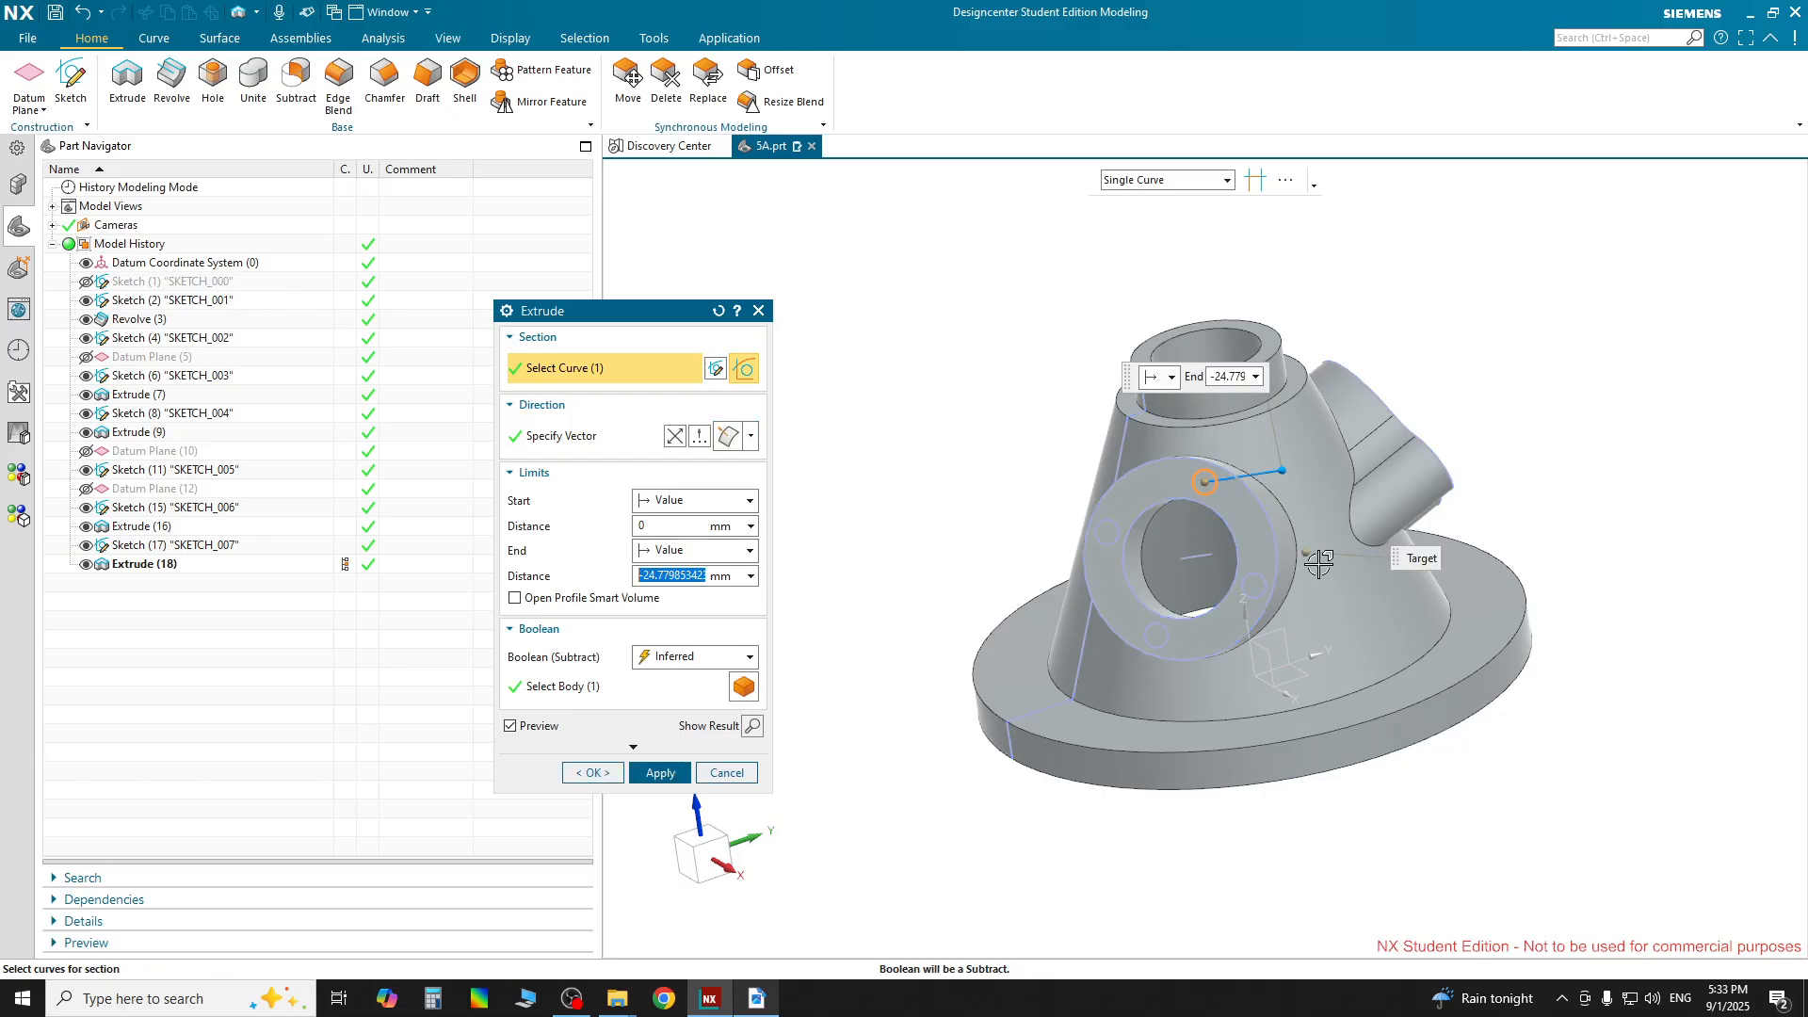
mouse_move(1554, 815)
middle_mouse_down()
mouse_move(1544, 745)
mouse_move(1562, 796)
middle_mouse_up()
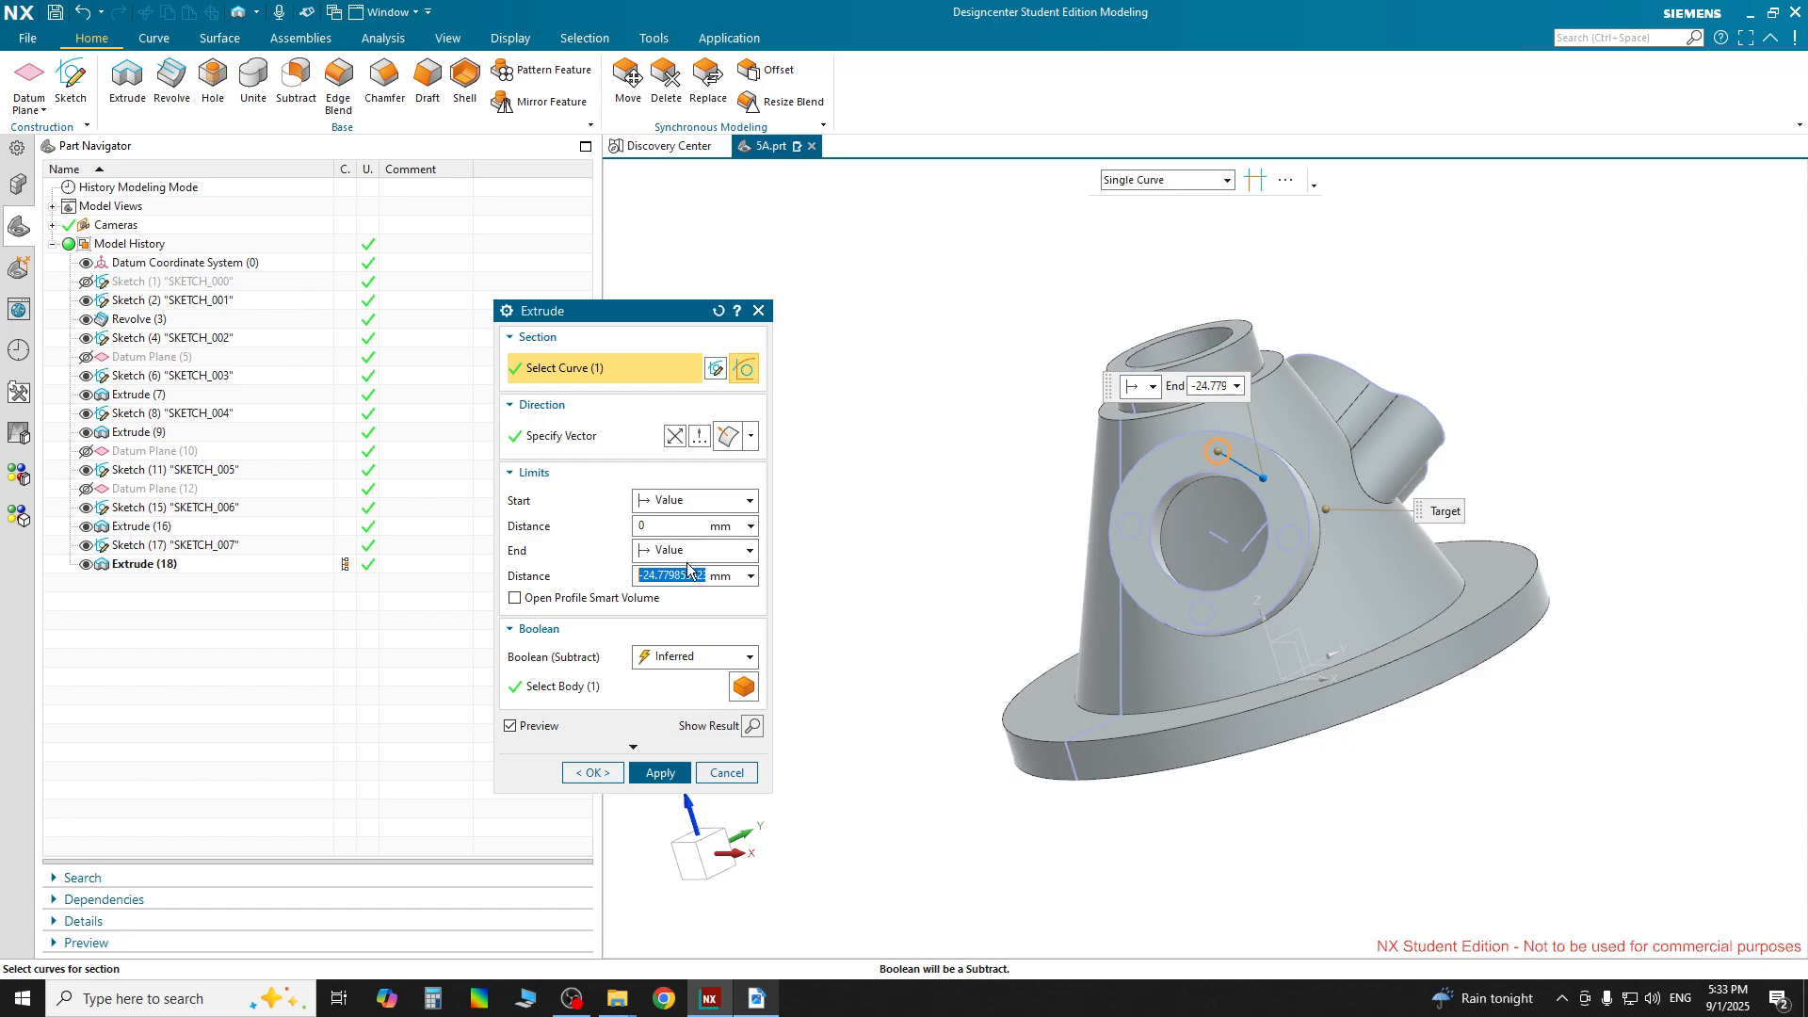
middle_click_drag(1352, 747, 1347, 688)
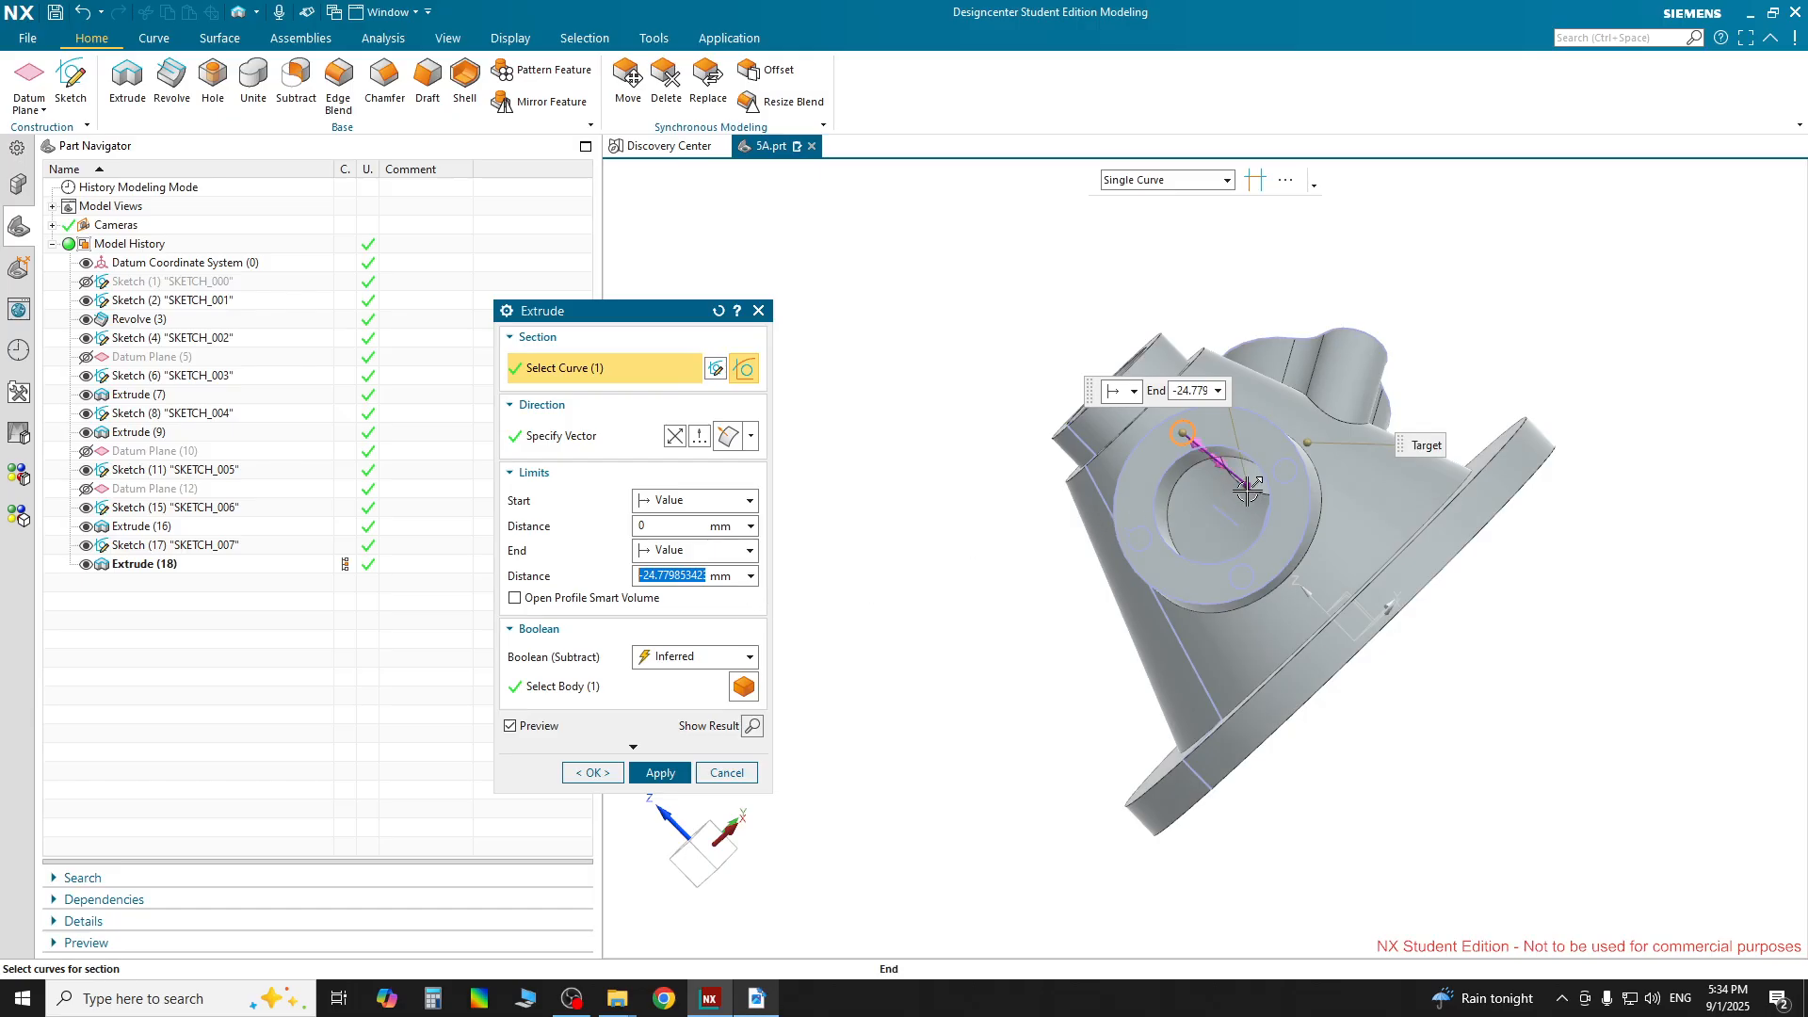
left_click_drag(1180, 453, 1179, 451)
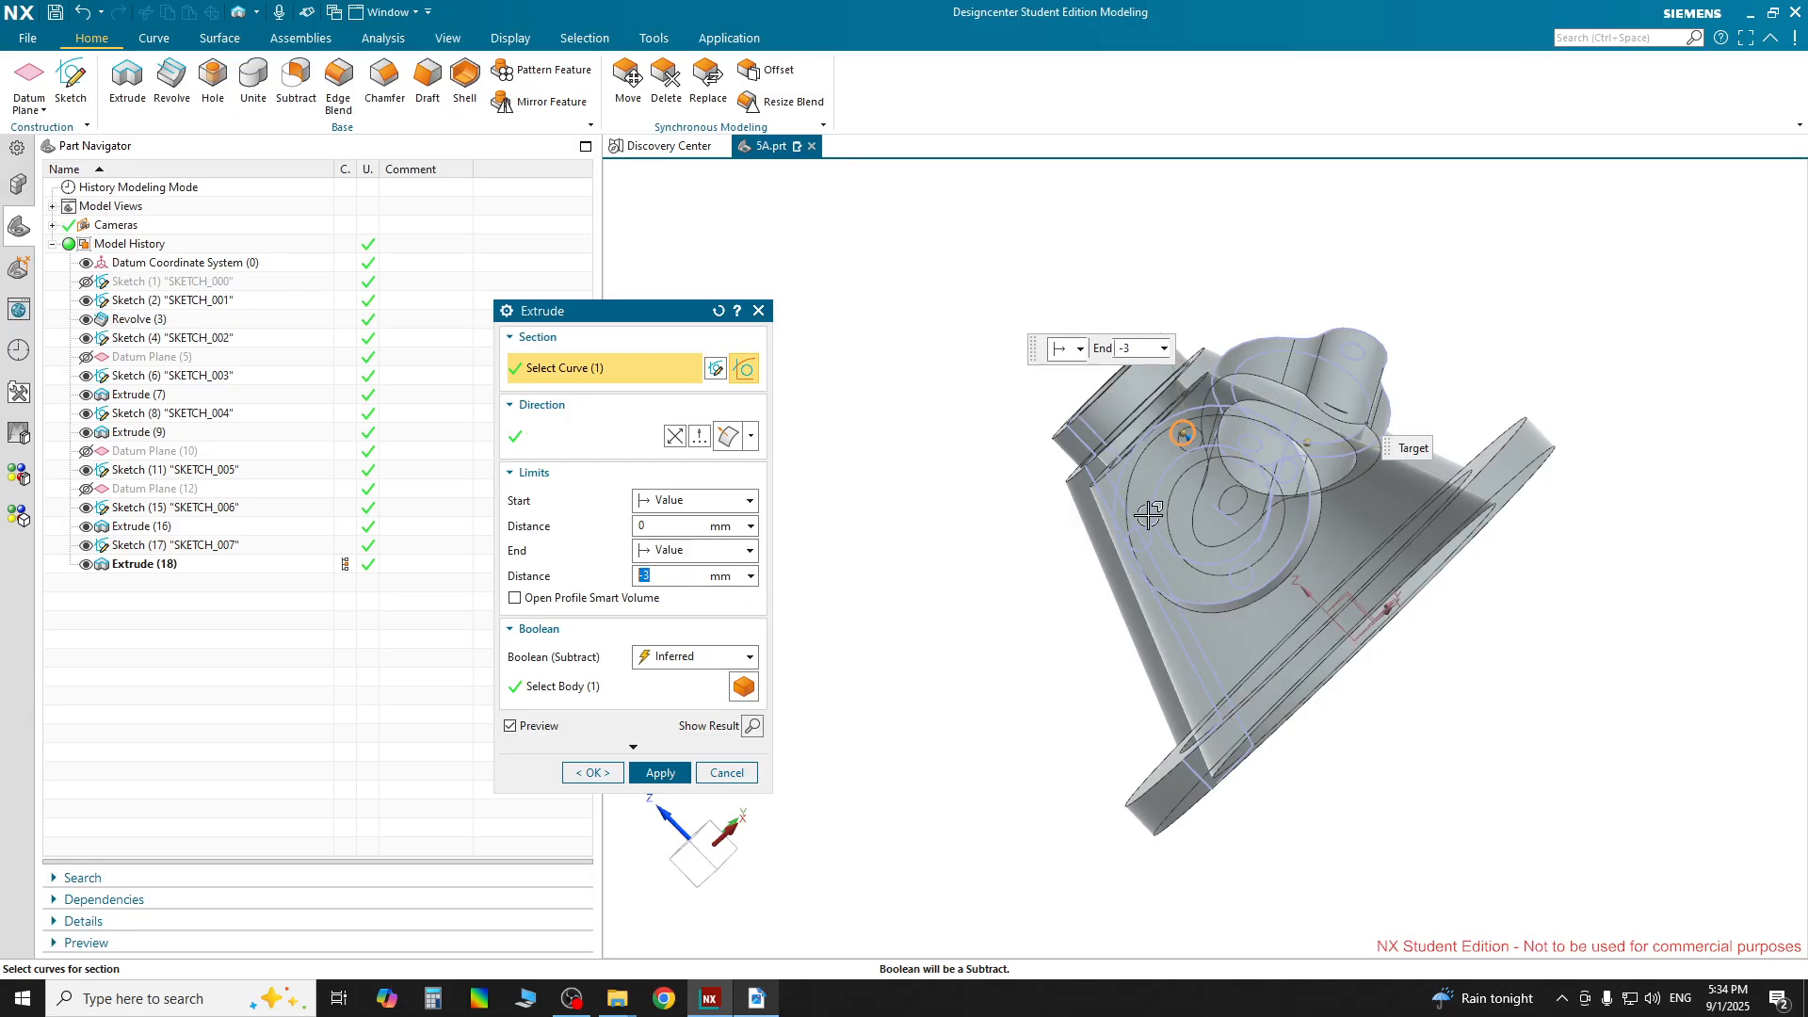
scroll(1209, 452, "up", 3)
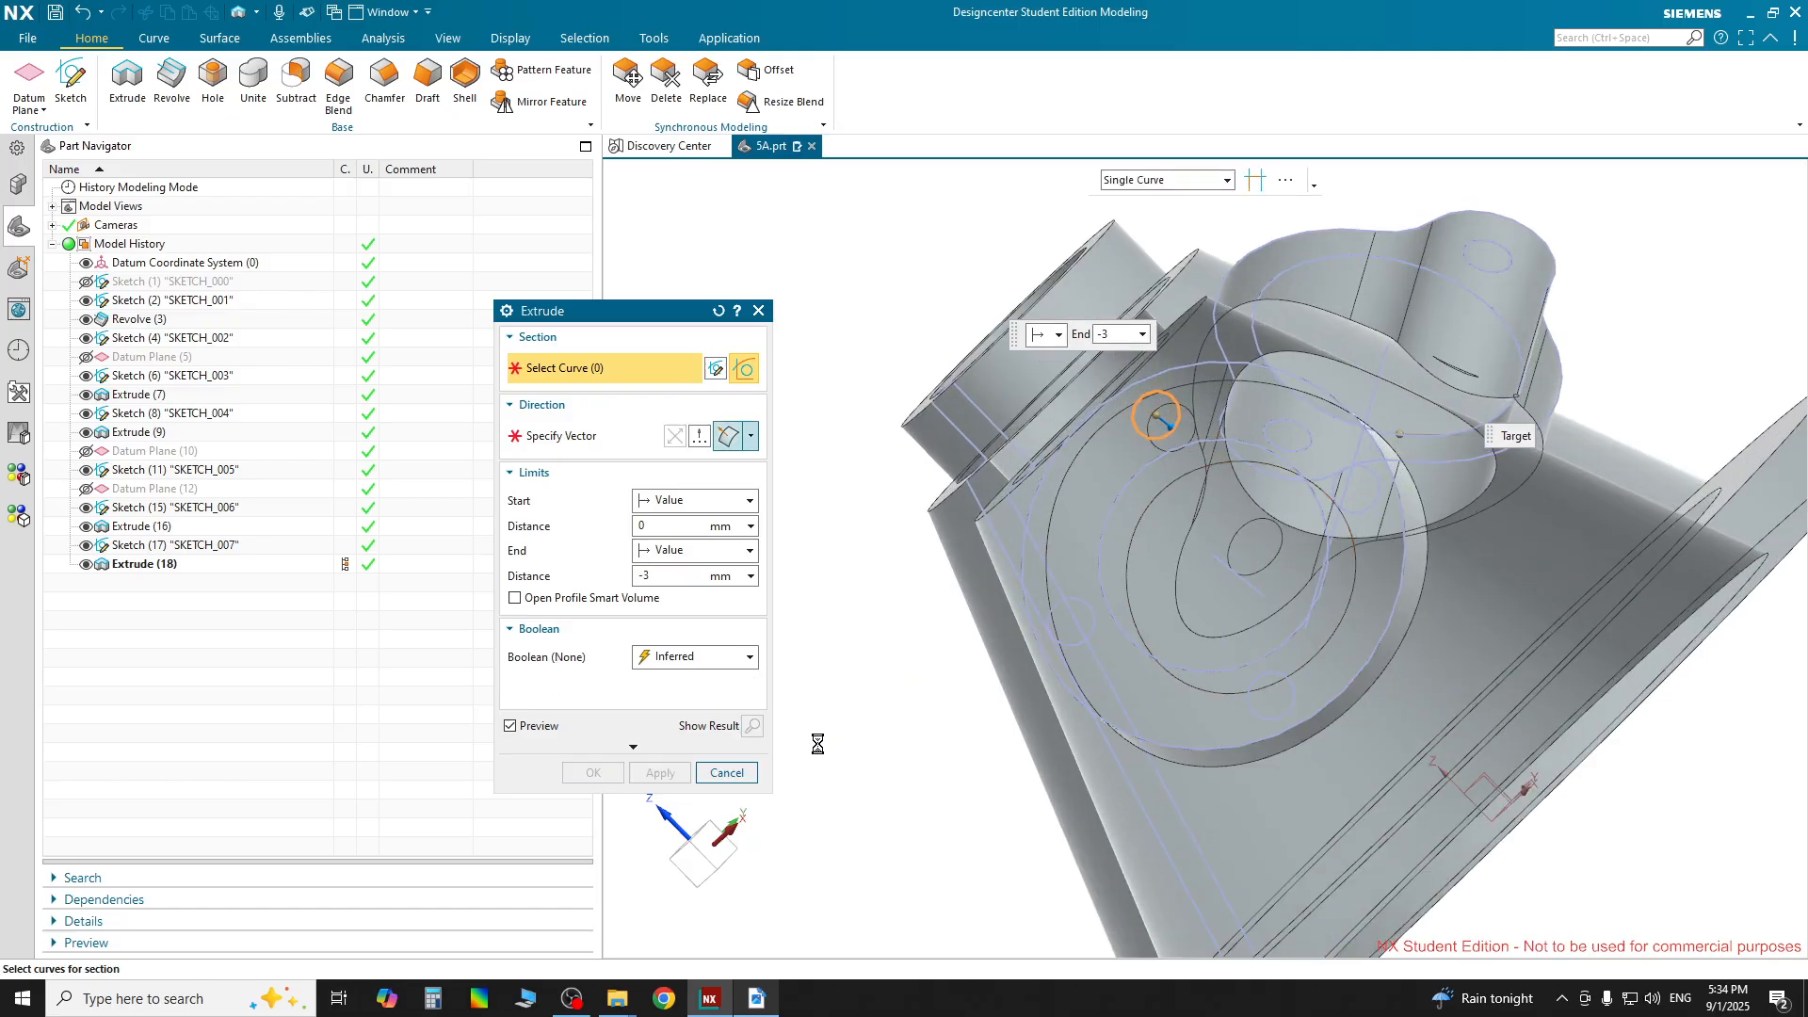
left_click(660, 772)
Select the 2.5 mm circle again as the Extrude section and preview the -3 mm cut's result from another angle
mouse_move(963, 692)
middle_mouse_down()
mouse_move(980, 649)
mouse_move(961, 552)
mouse_move(1028, 616)
mouse_move(1078, 579)
mouse_move(943, 704)
middle_mouse_up()
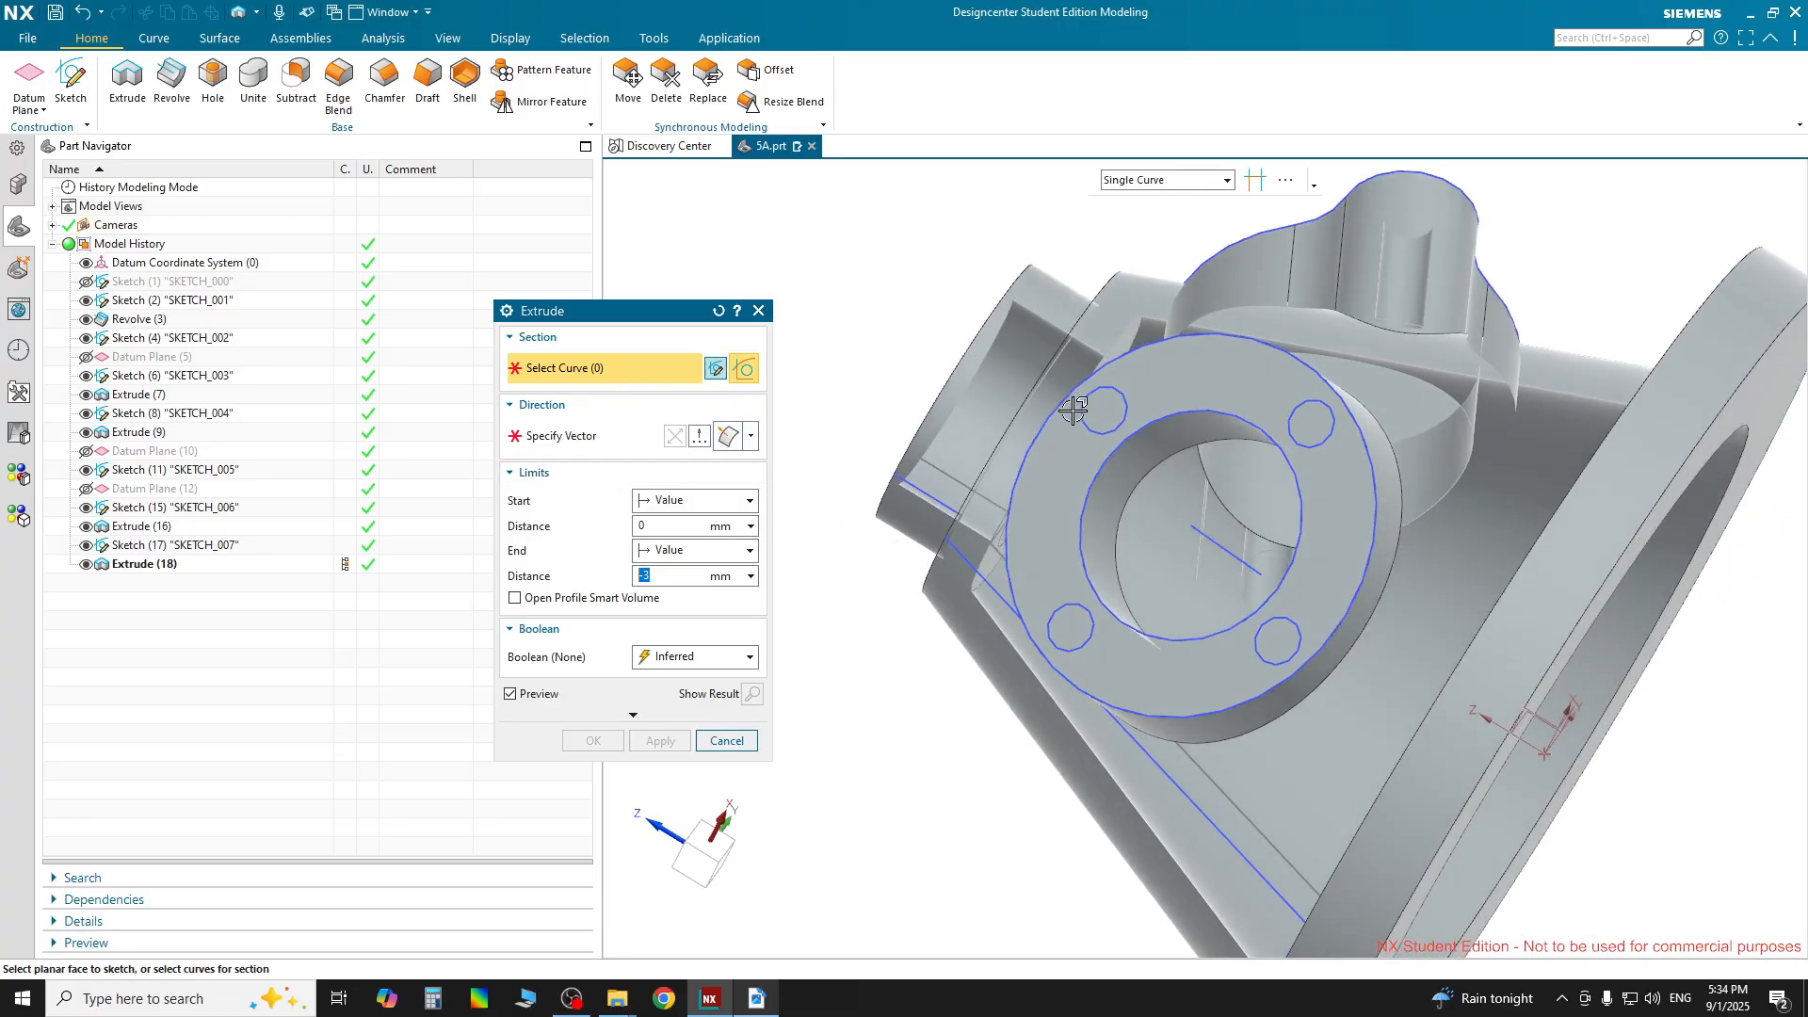
left_click(1092, 421)
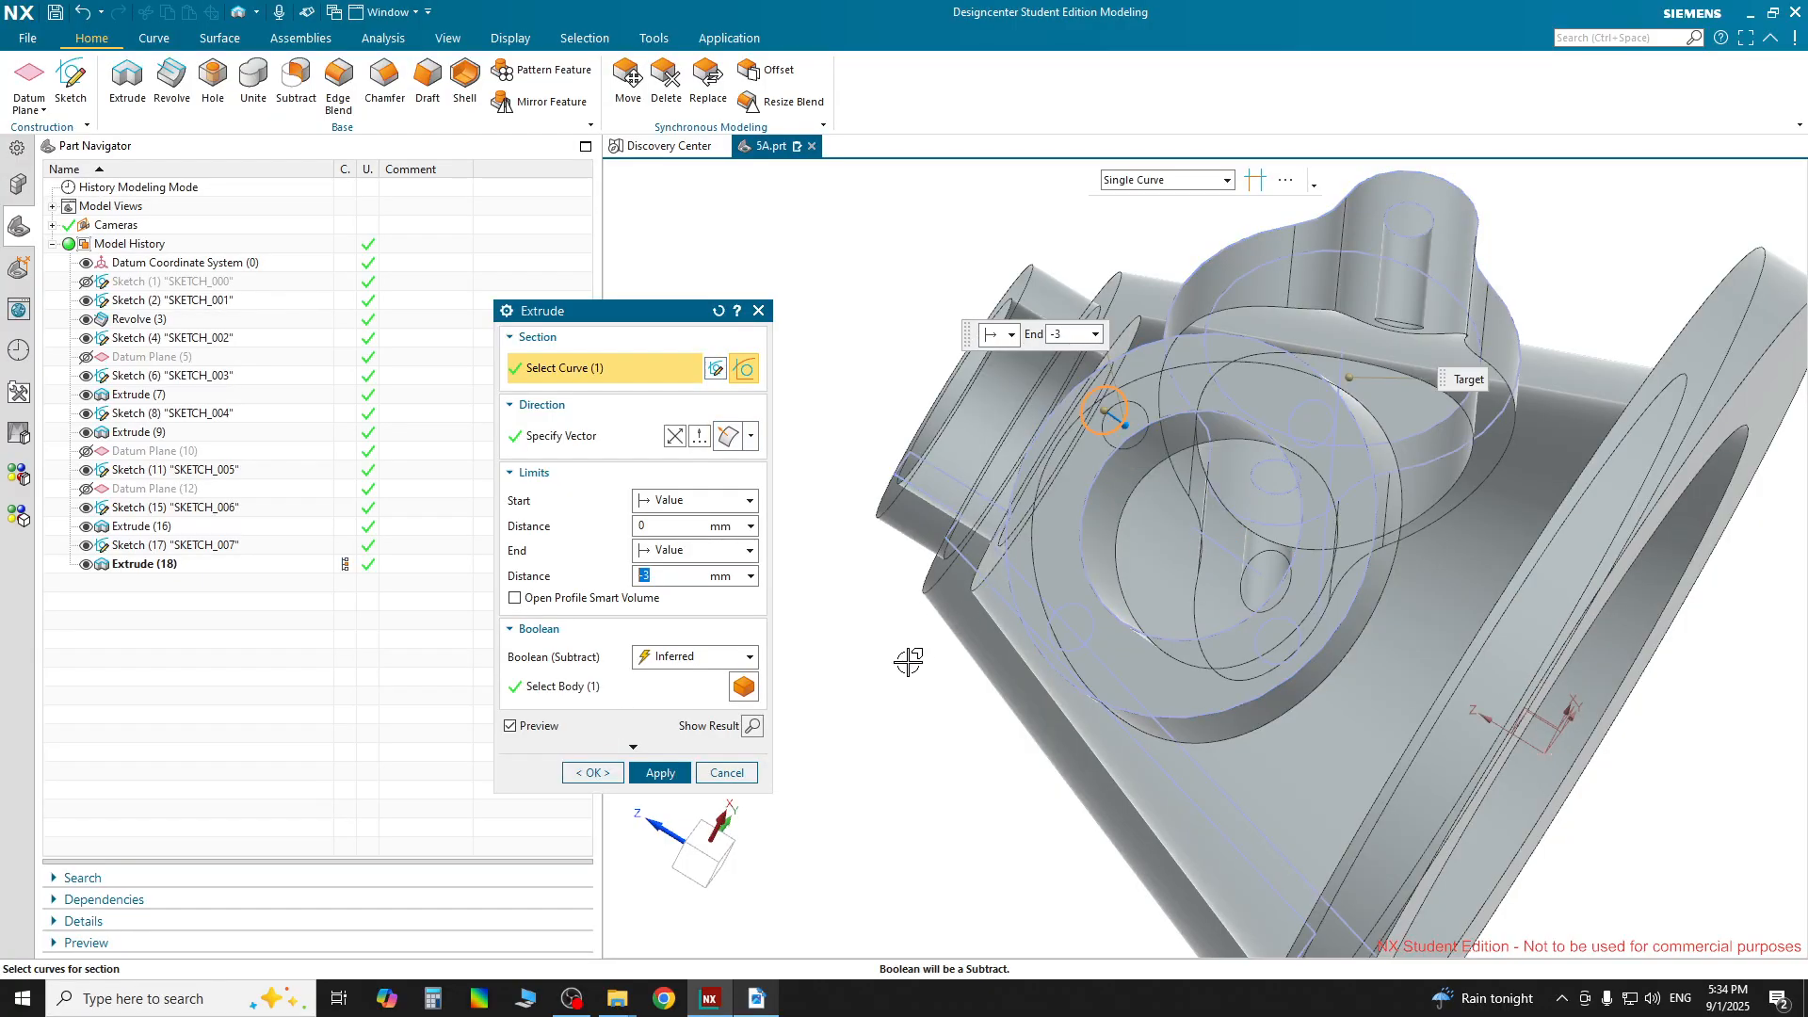
left_click(754, 727)
middle_click_drag(885, 650, 894, 688)
left_click(753, 726)
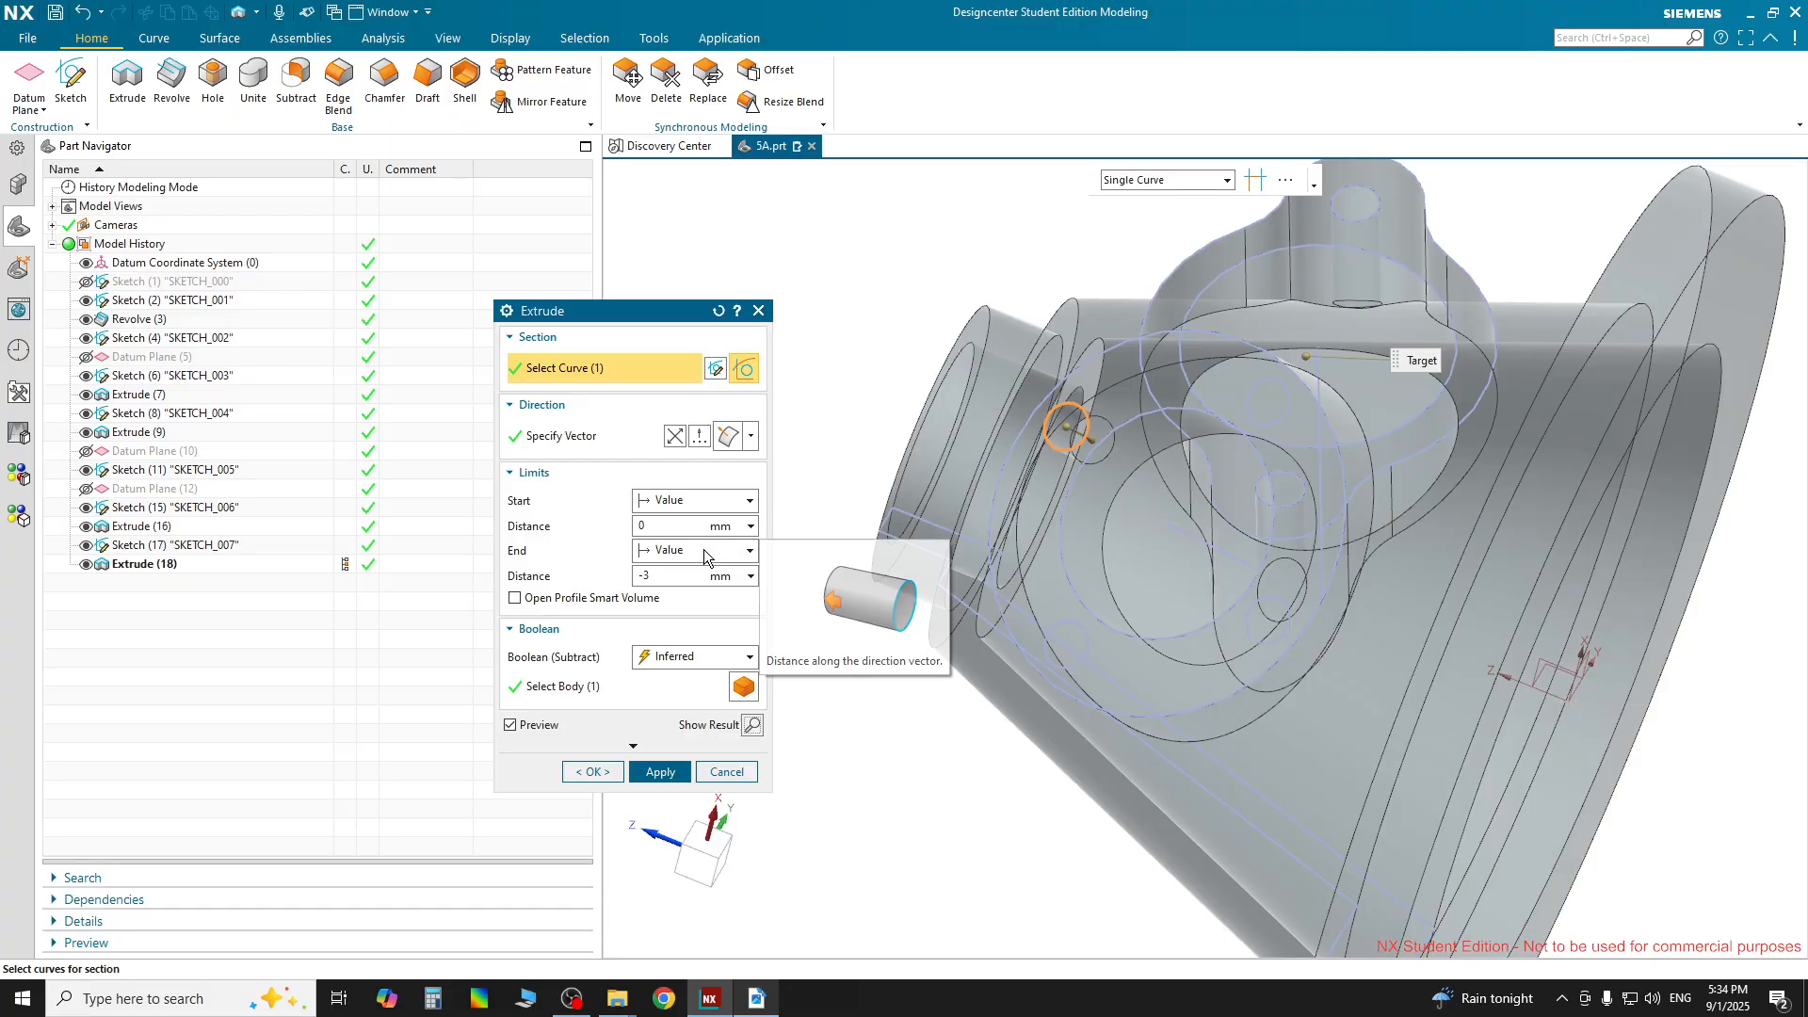
Try Until Next as the 2.5 mm hole's end limit, inspect it inside the boss, and return the end limit to Value
left_click(701, 550)
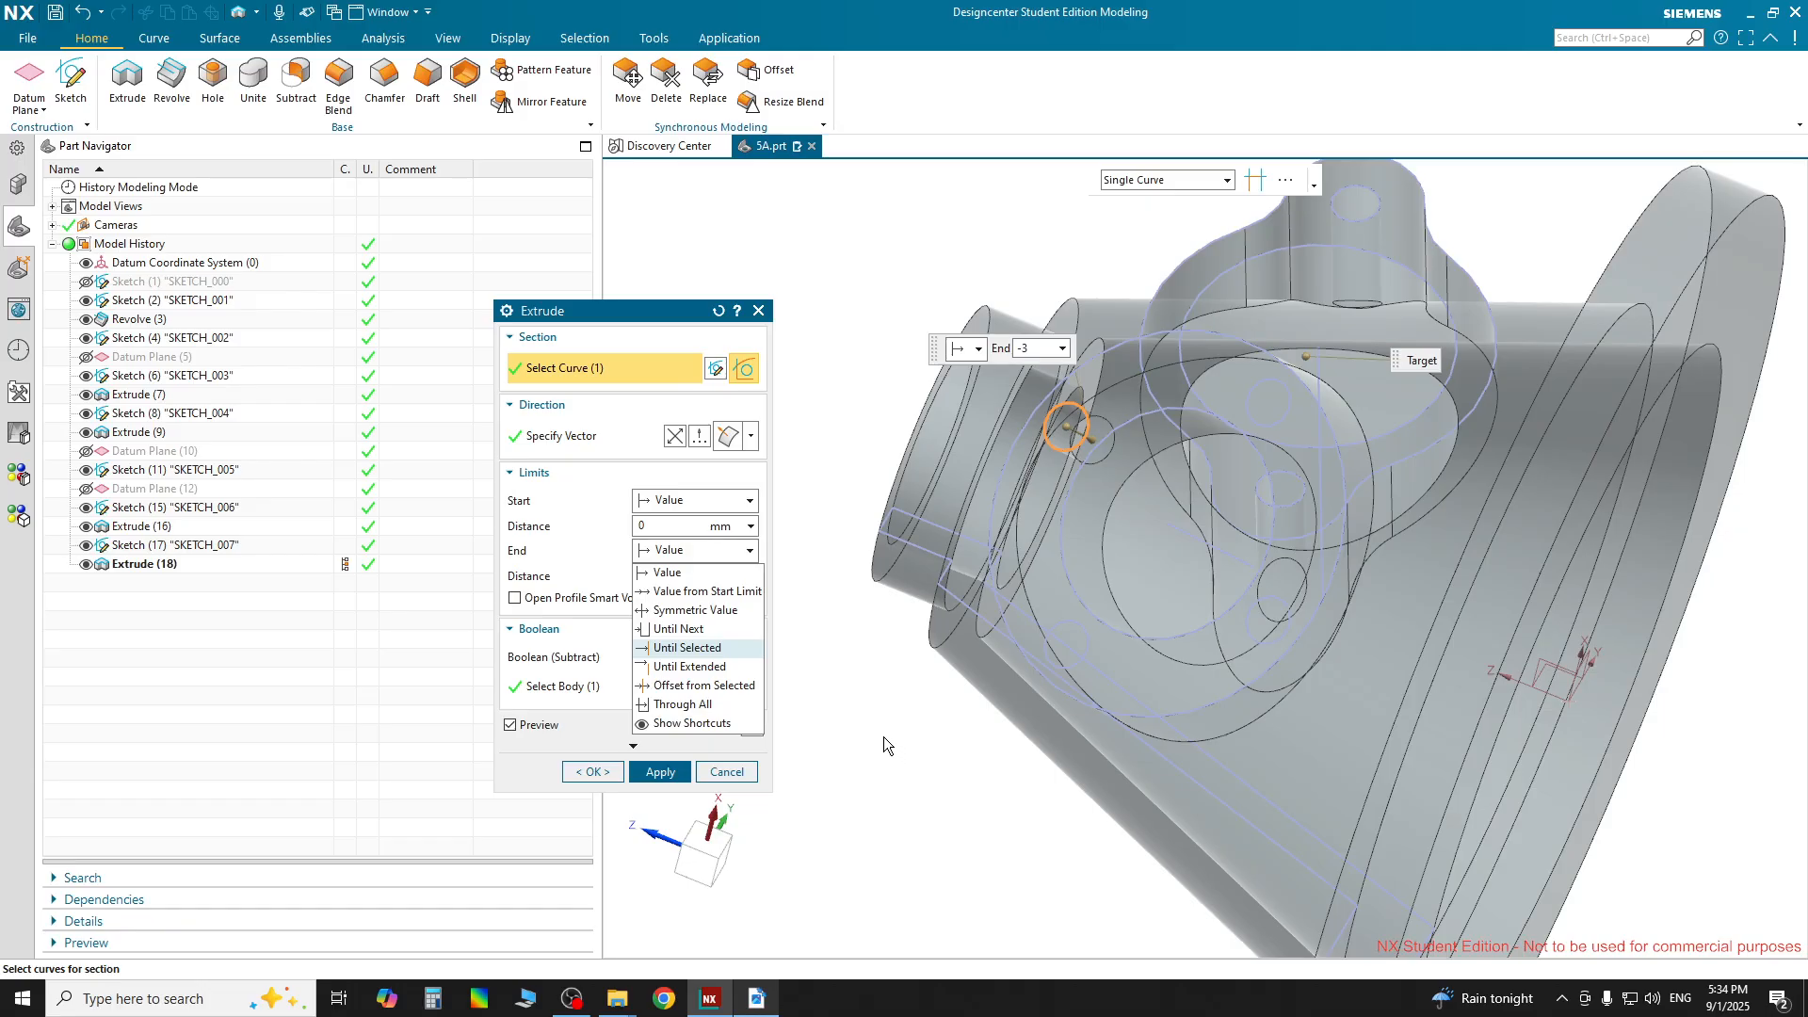
left_click(714, 631)
mouse_move(895, 708)
middle_mouse_down()
mouse_move(950, 692)
mouse_move(868, 658)
mouse_move(832, 726)
mouse_move(1182, 573)
middle_mouse_up()
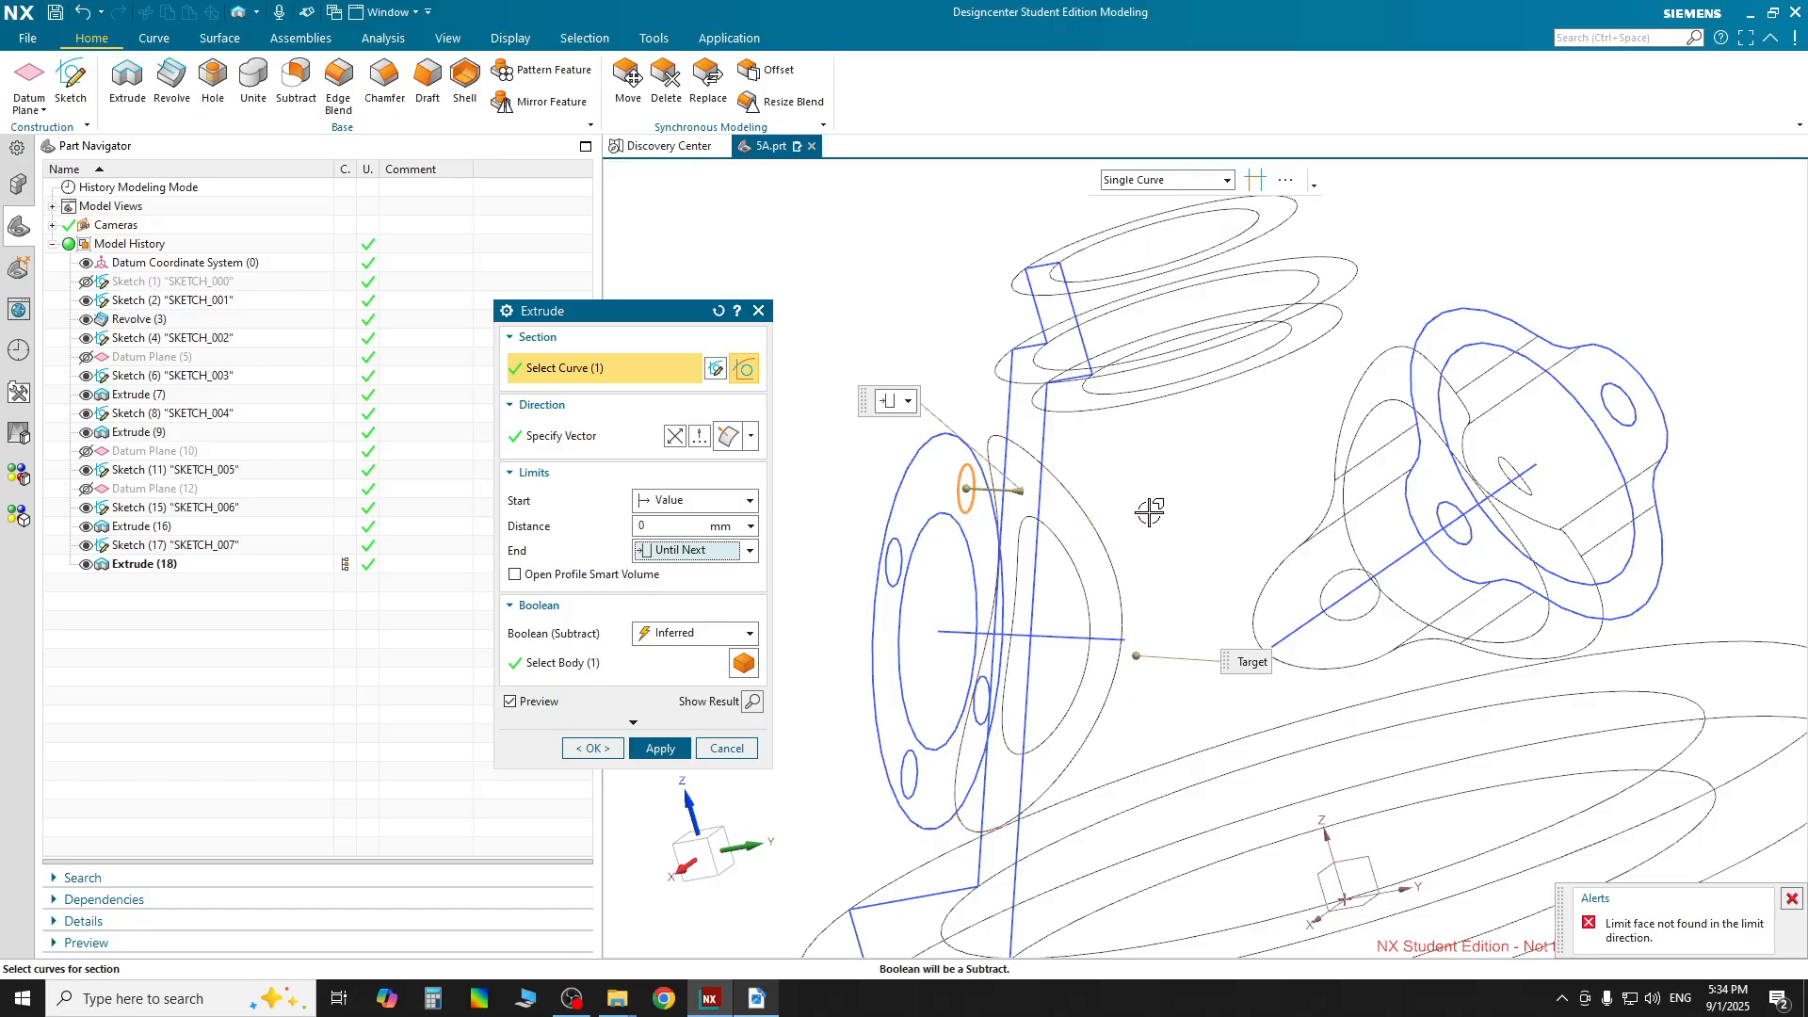
left_click(716, 552)
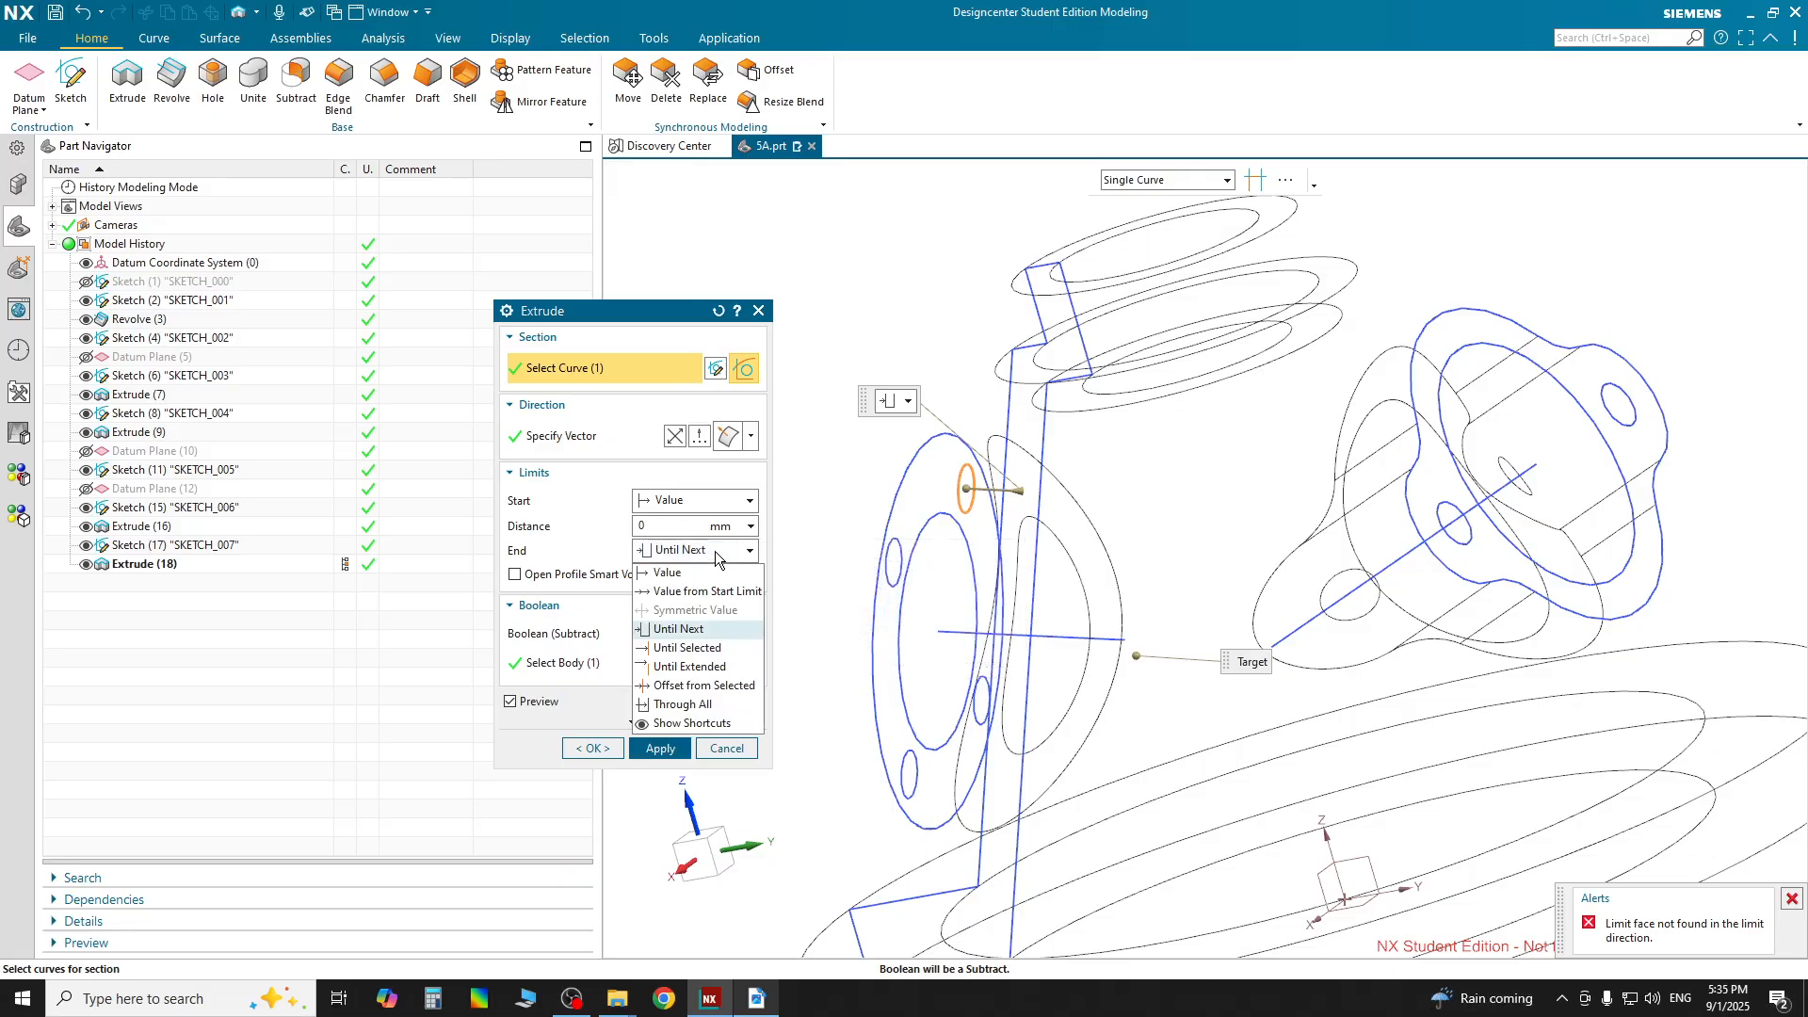
left_click(702, 572)
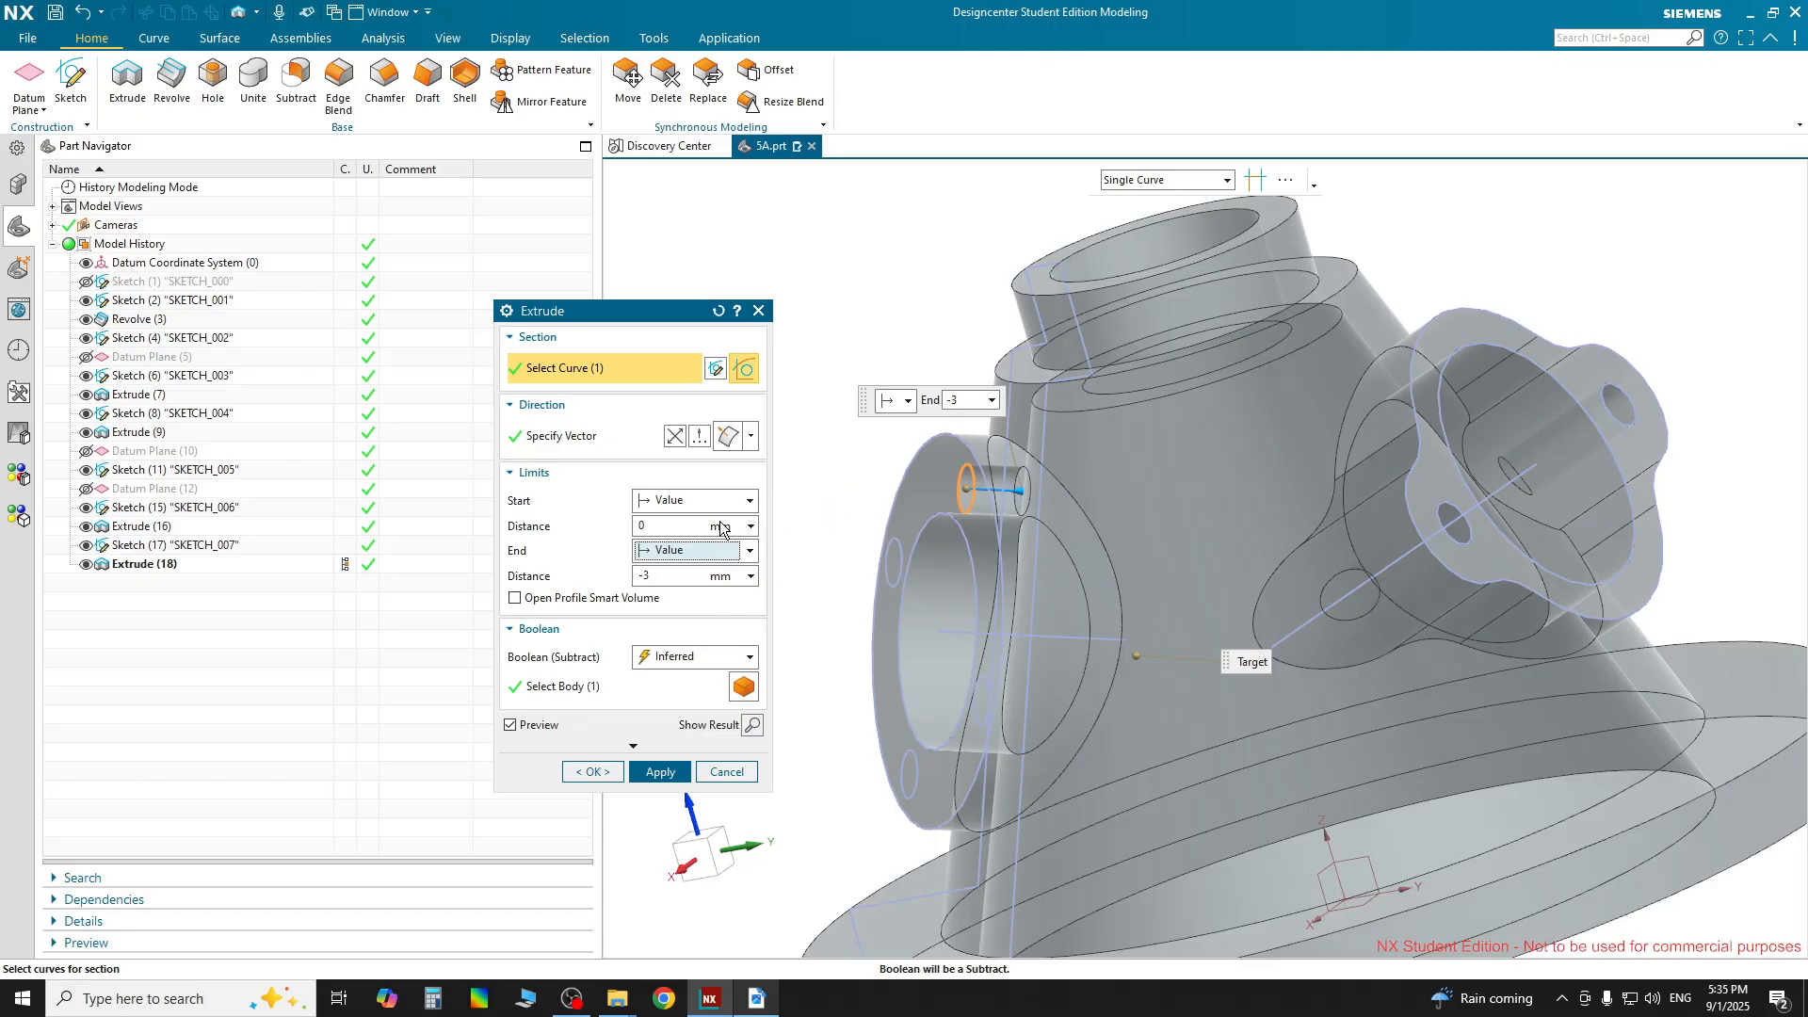
Try ending the 2.5 mm hole at the housing's outer conical face with Until Selected, and reset the Extrude settings
left_click(697, 497)
left_click(697, 497)
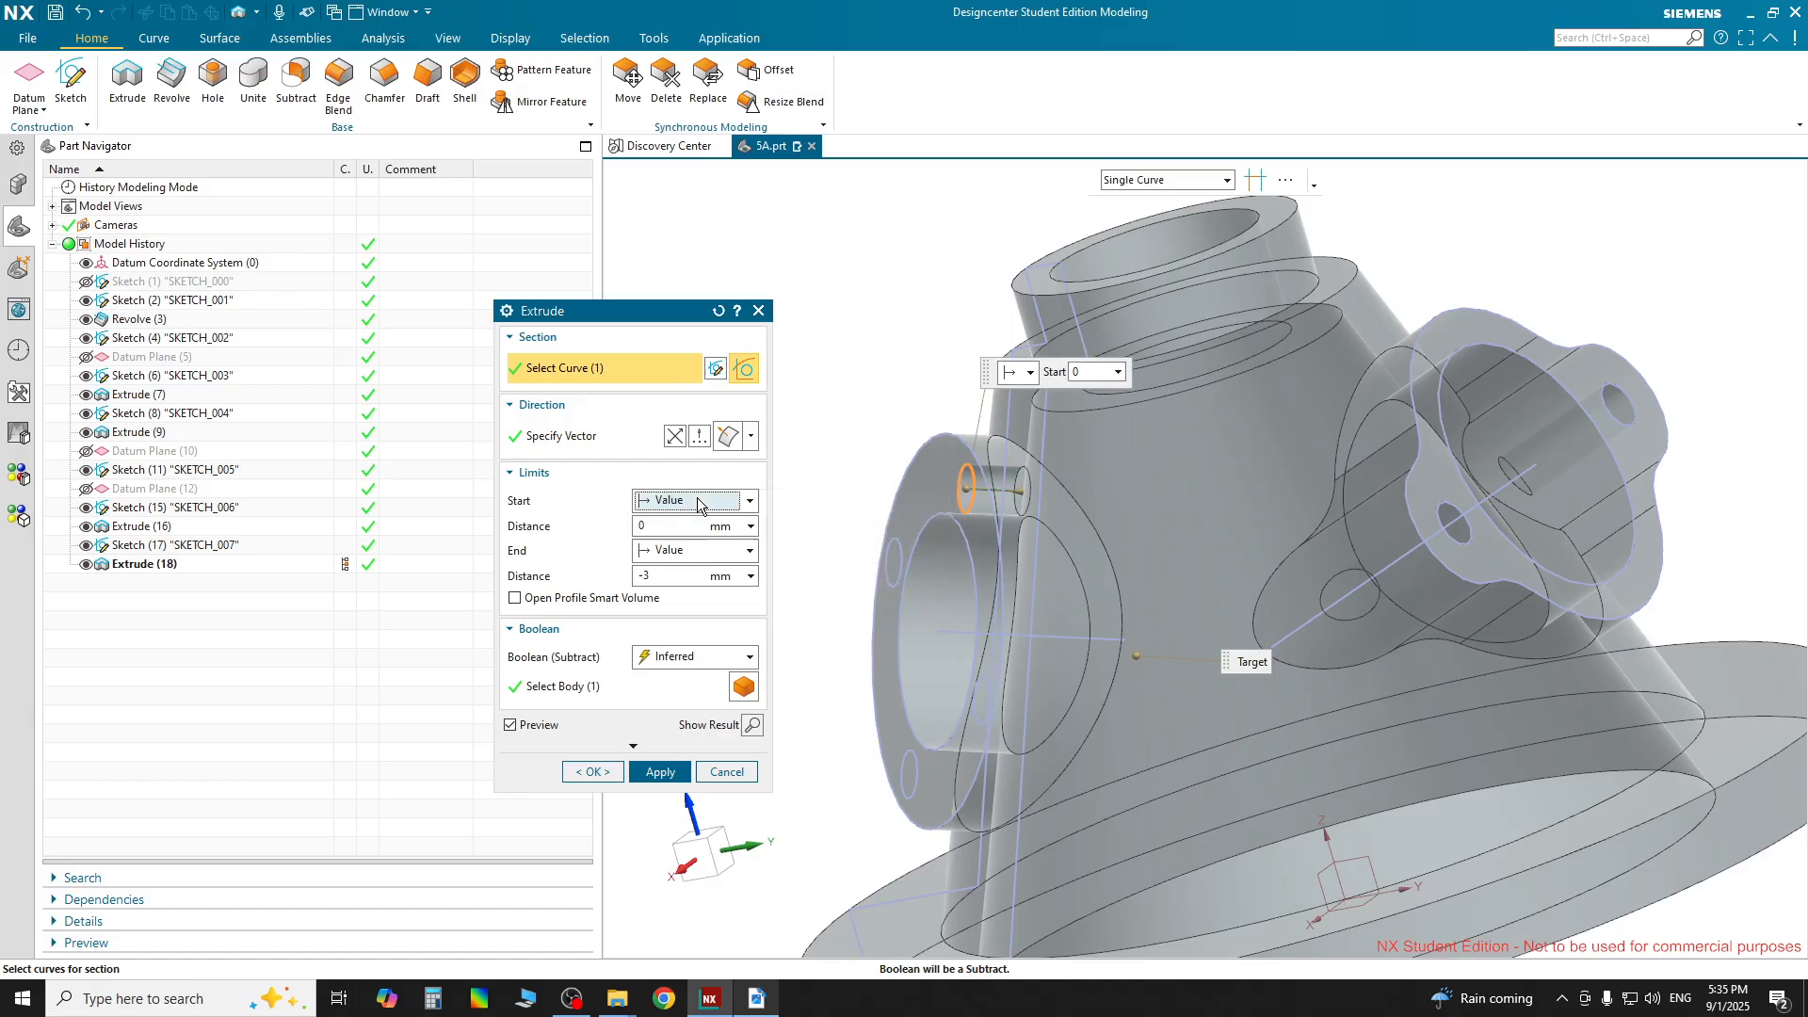
left_click(703, 551)
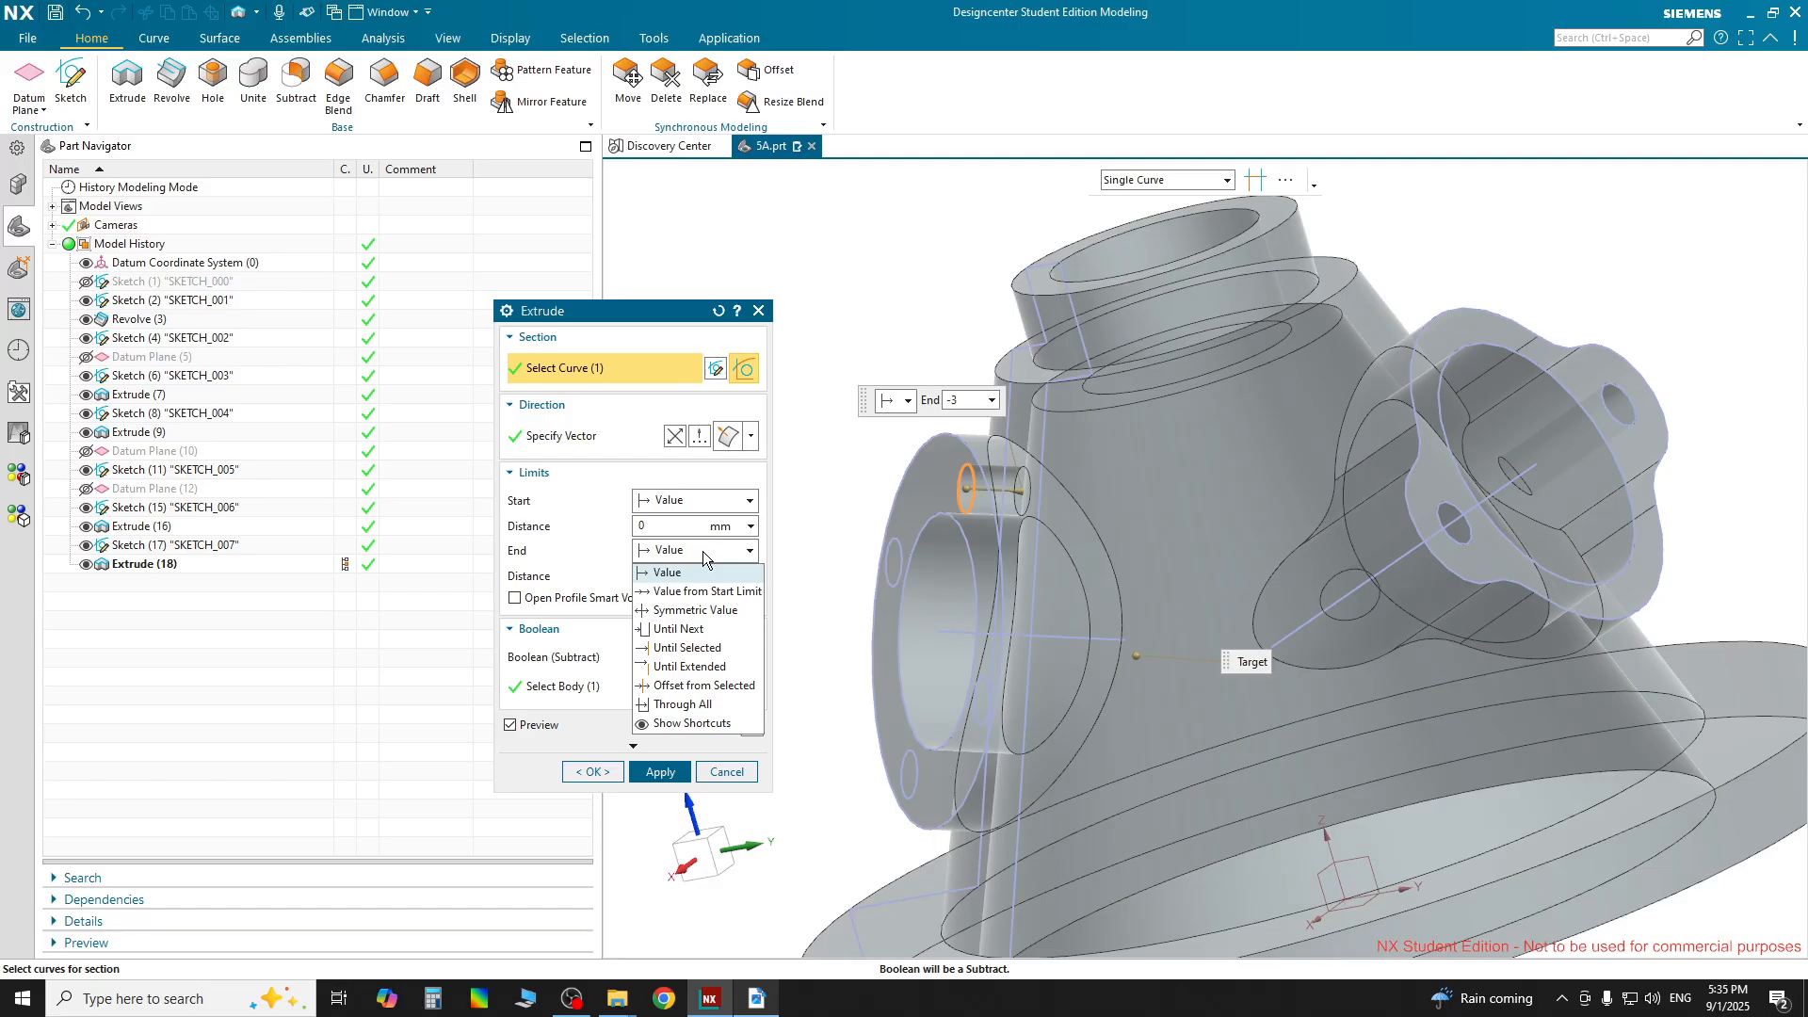
left_click(687, 647)
left_click(1156, 510)
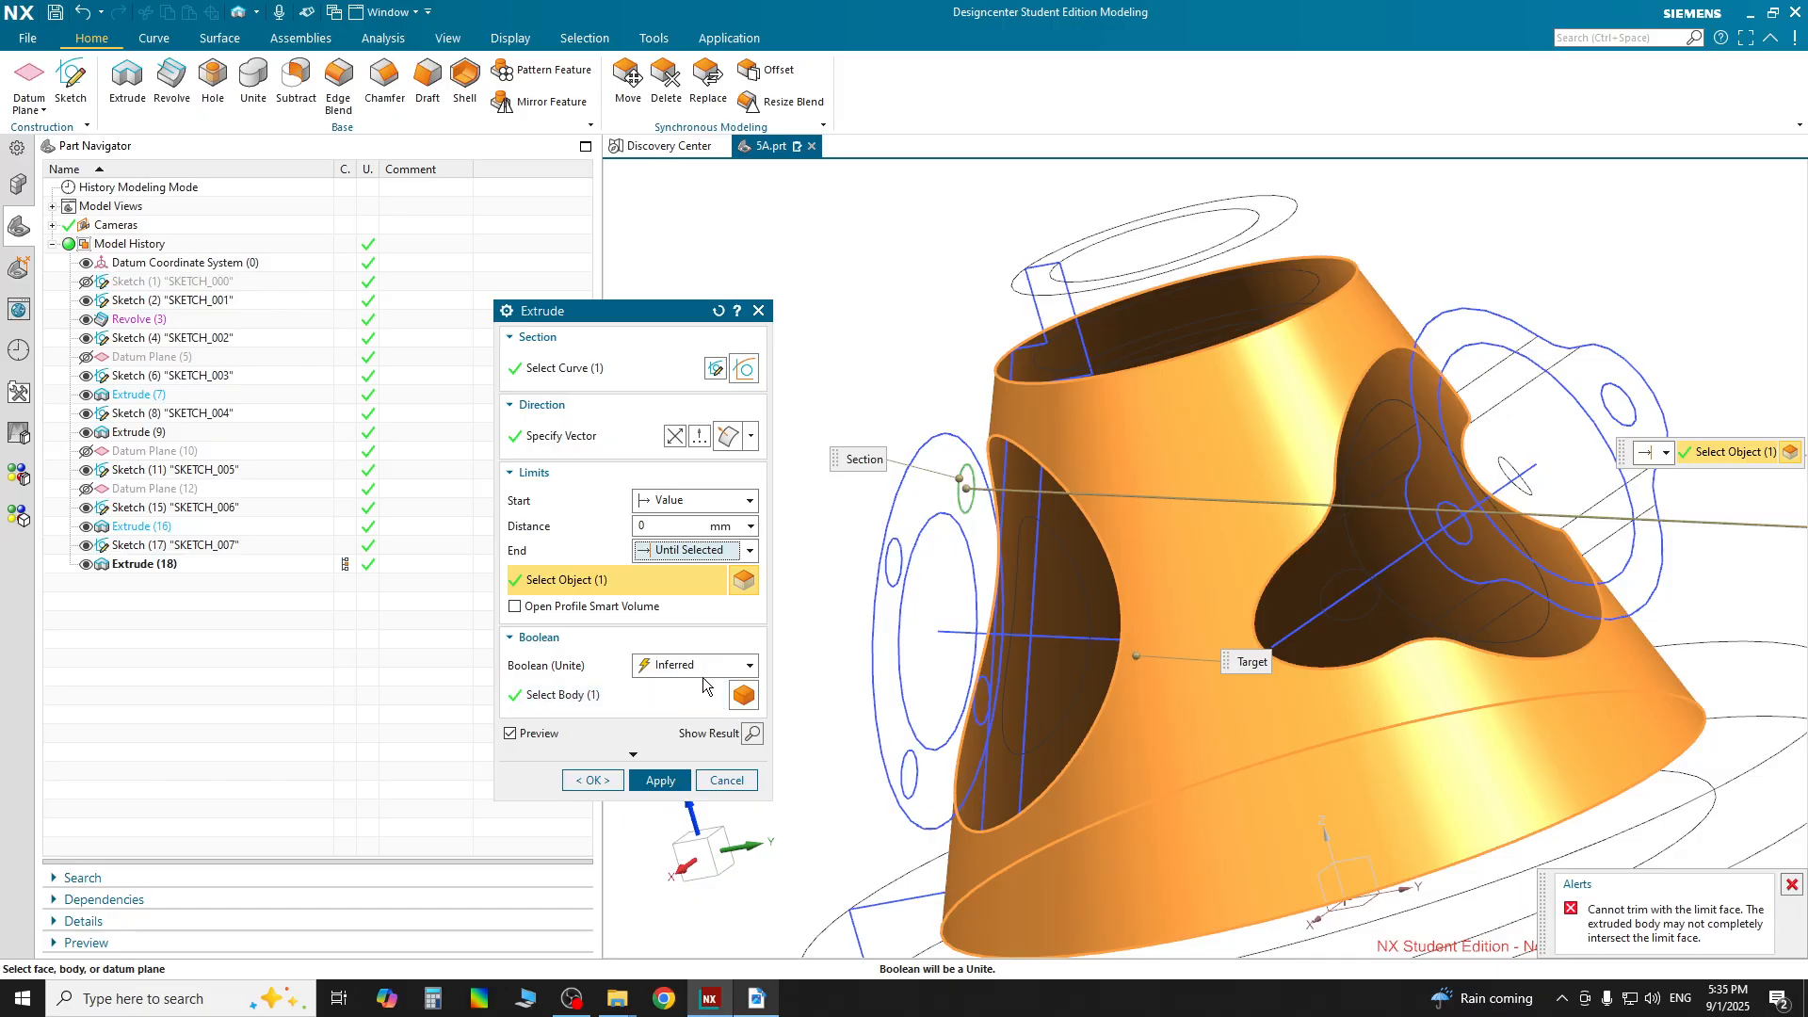
left_click(649, 780)
left_click(753, 734)
left_click(904, 521)
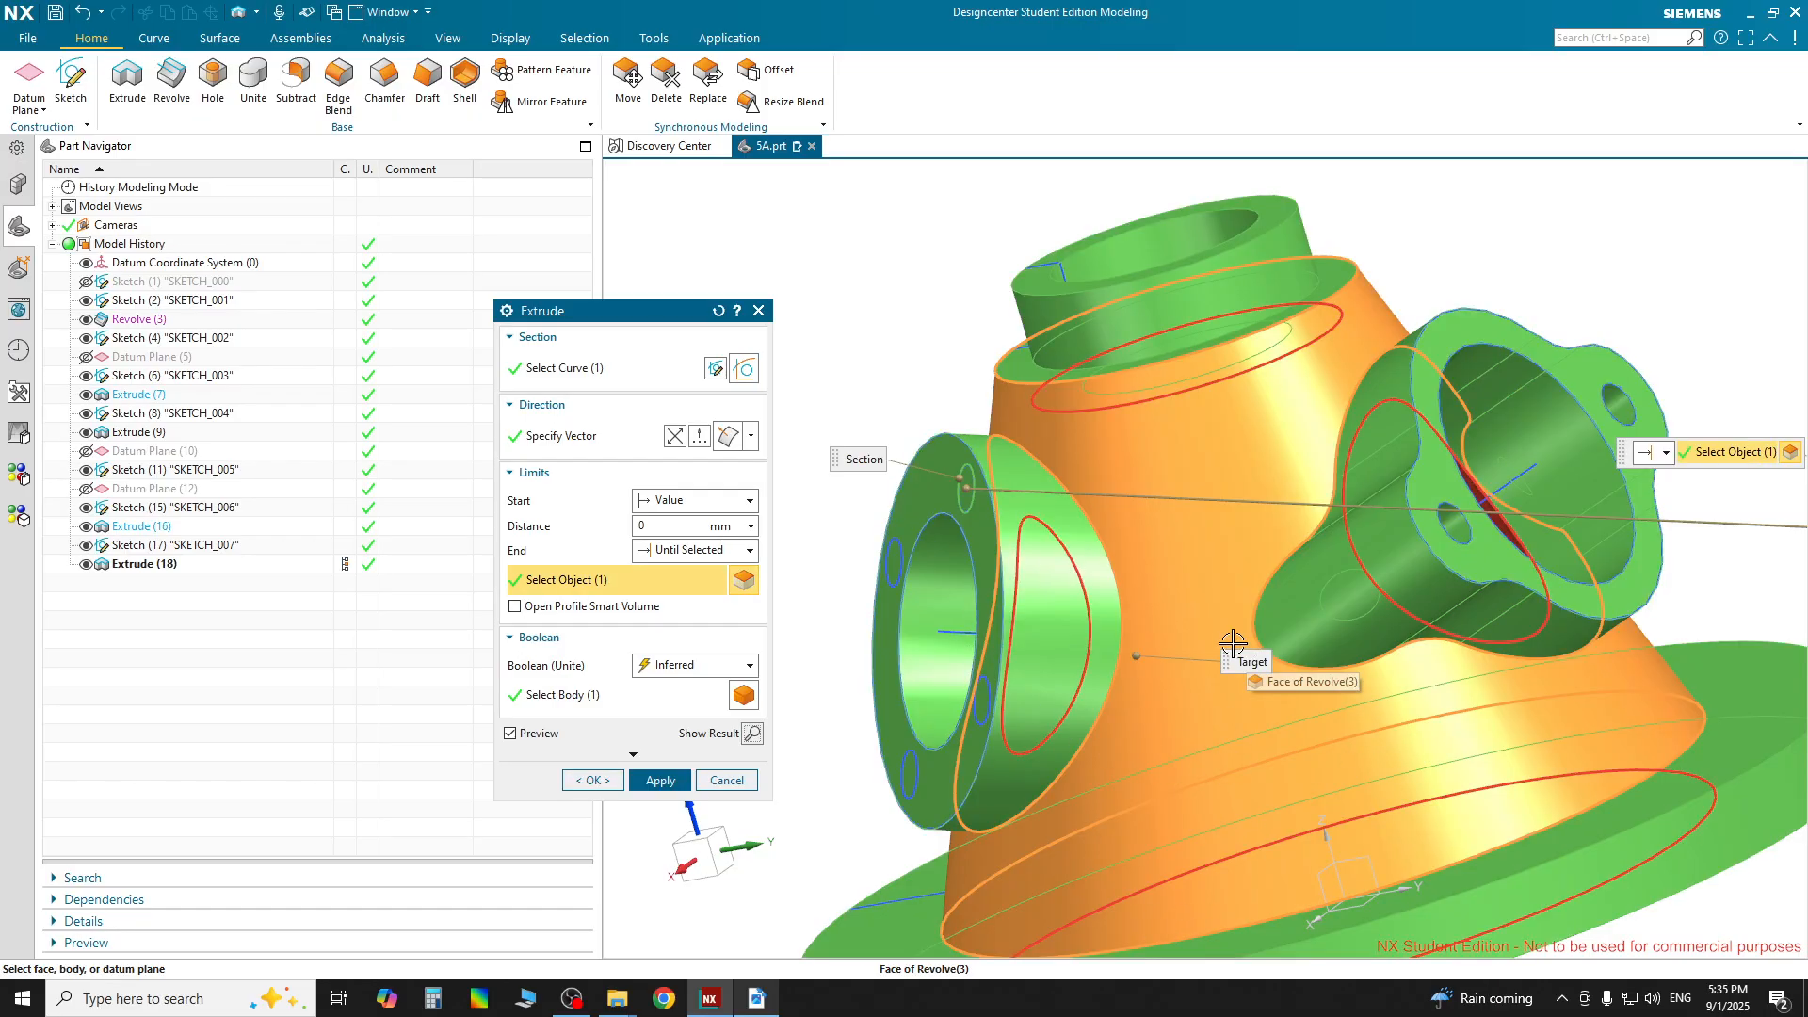
left_click(718, 311)
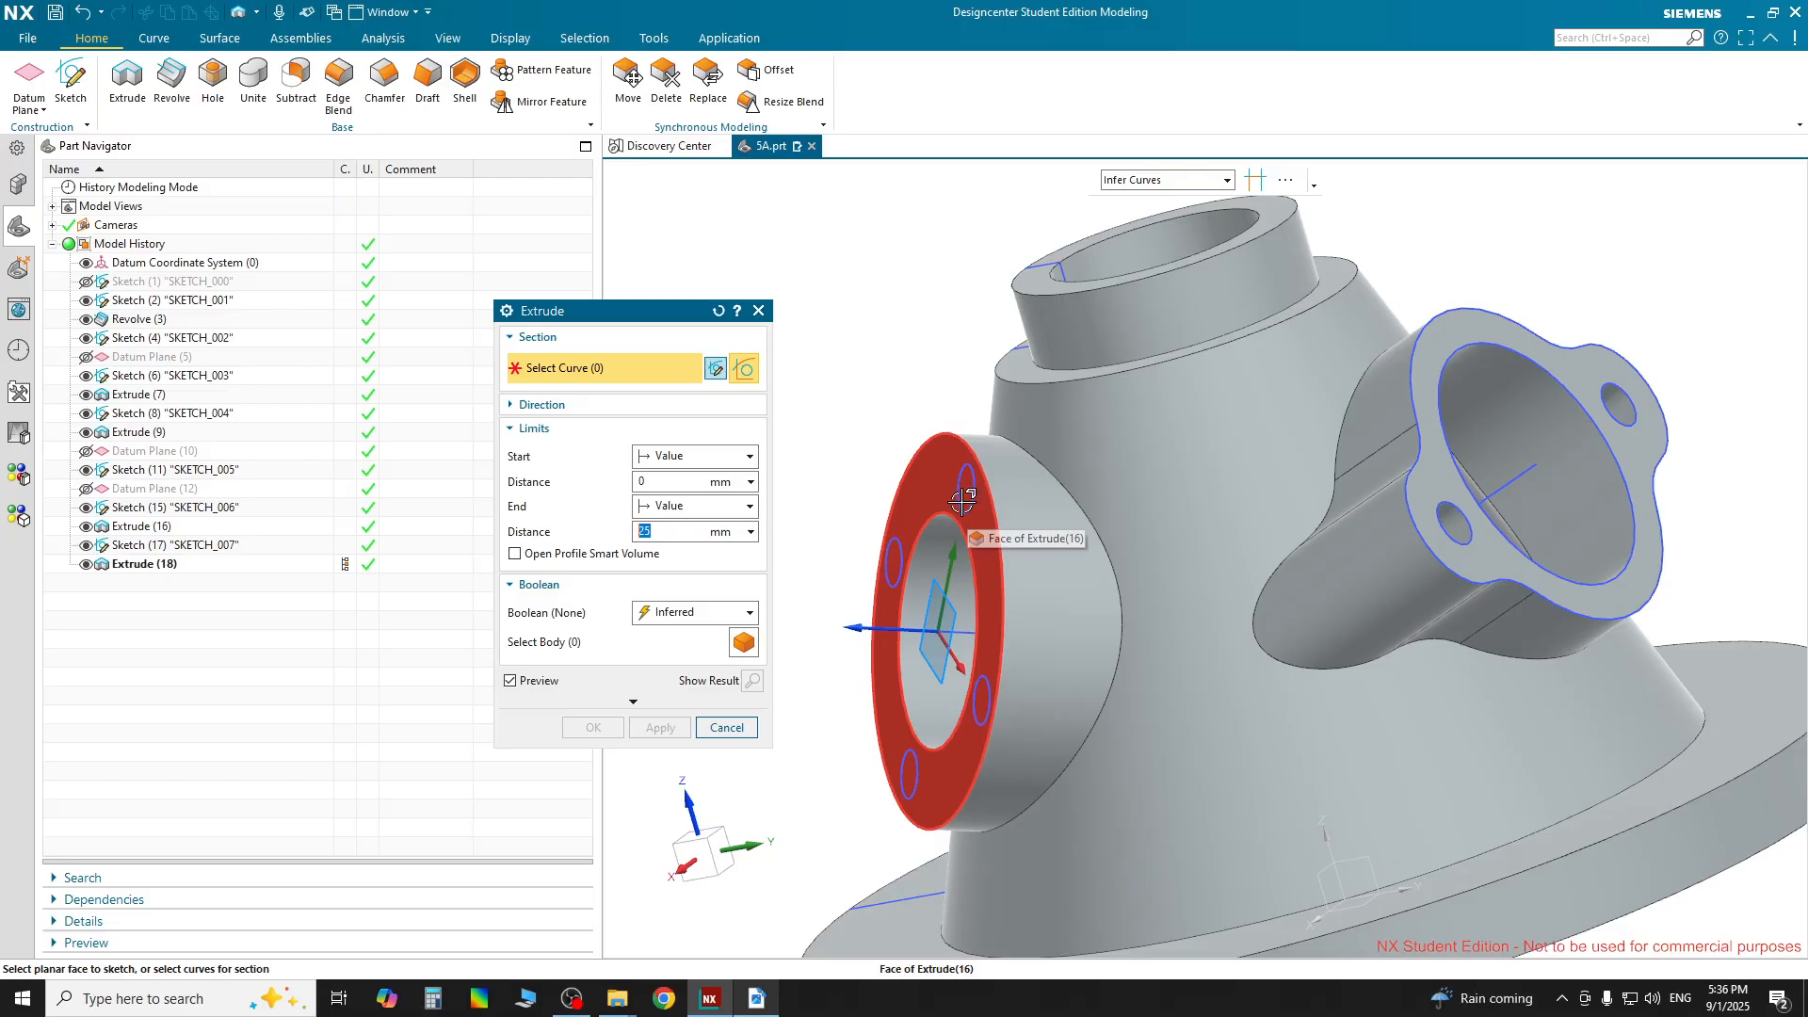
Select only the uppermost 2.5 mm circle on the second side boss as the Extrude section and reverse the direction into the body
left_click(1180, 183)
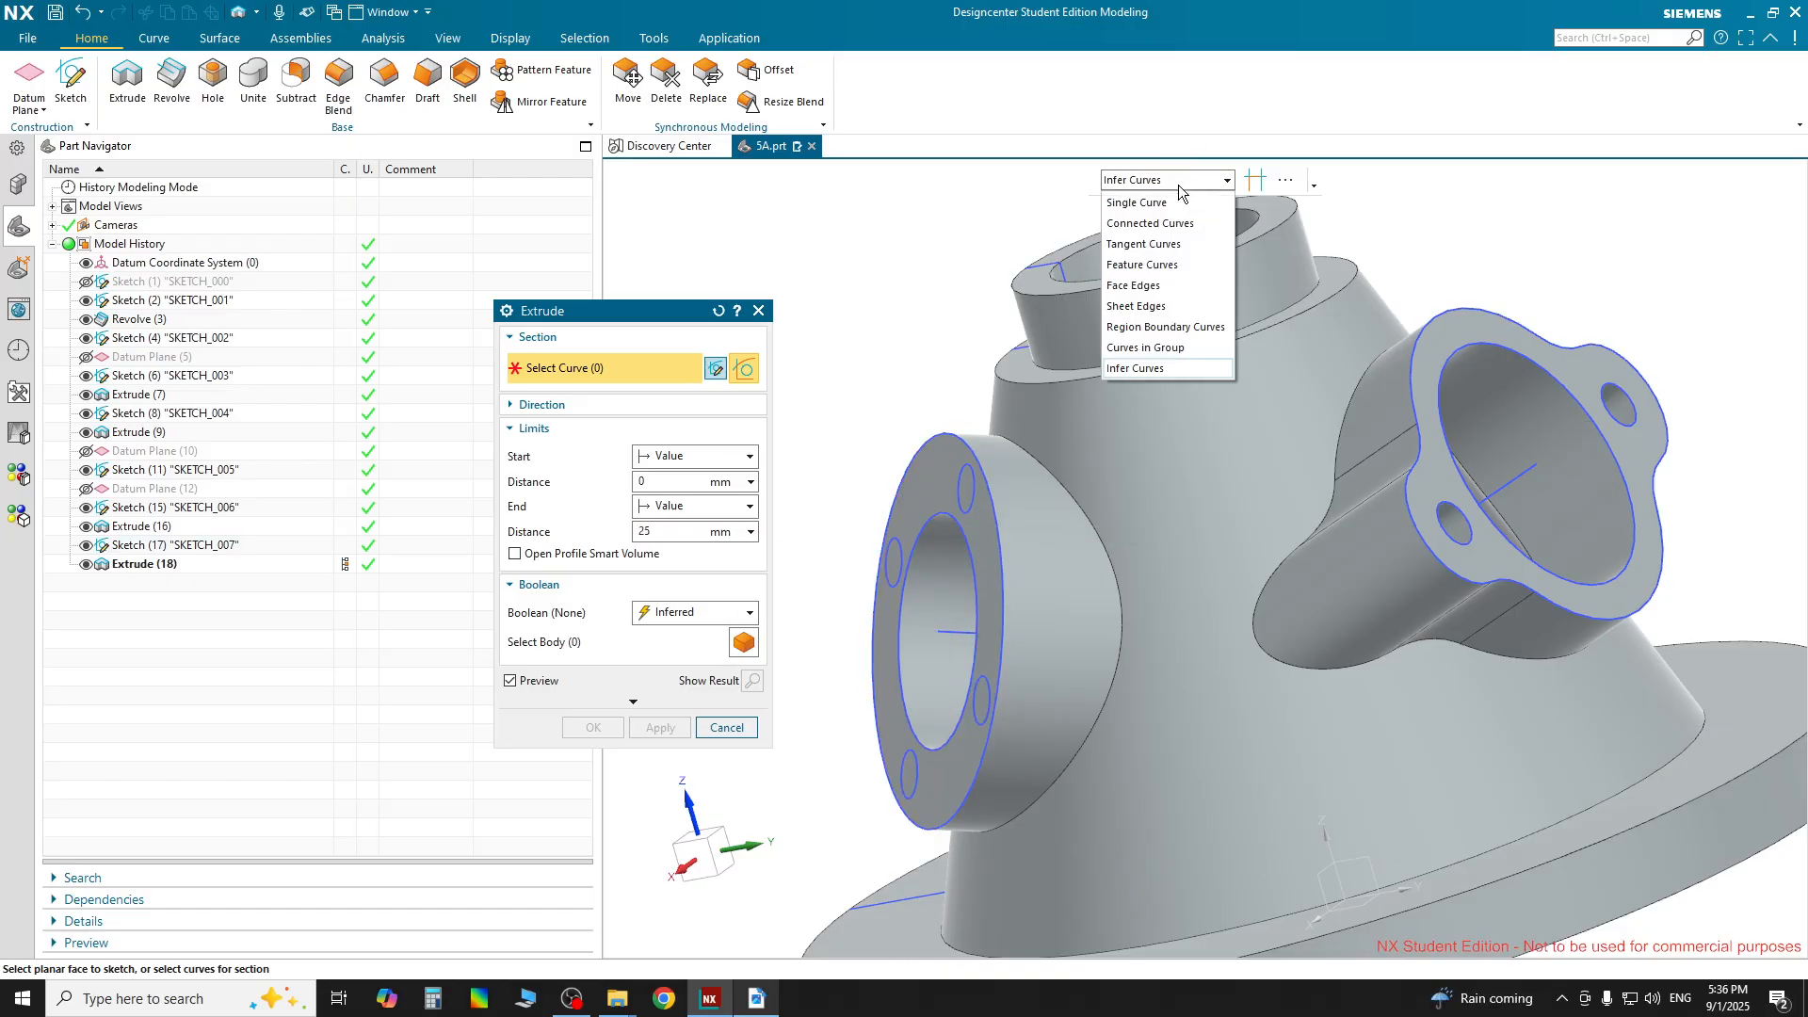
left_click(1166, 203)
left_click(970, 503)
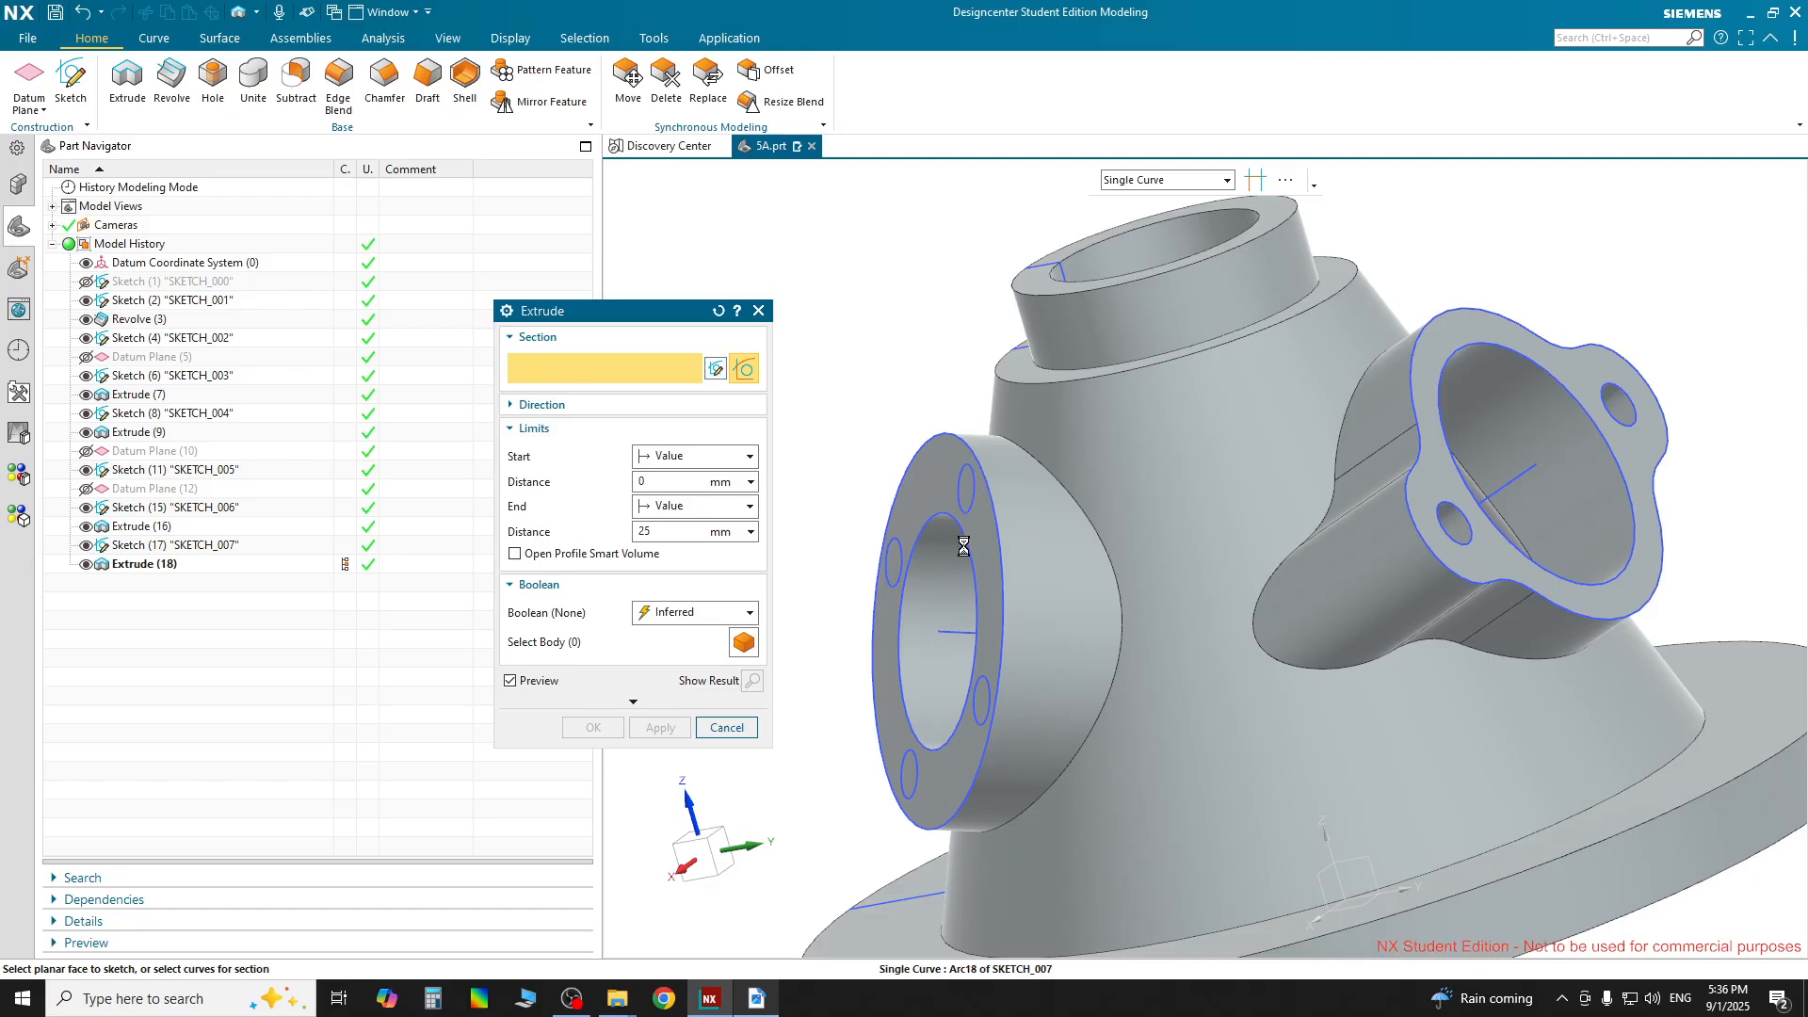
scroll(898, 662, "down", 4)
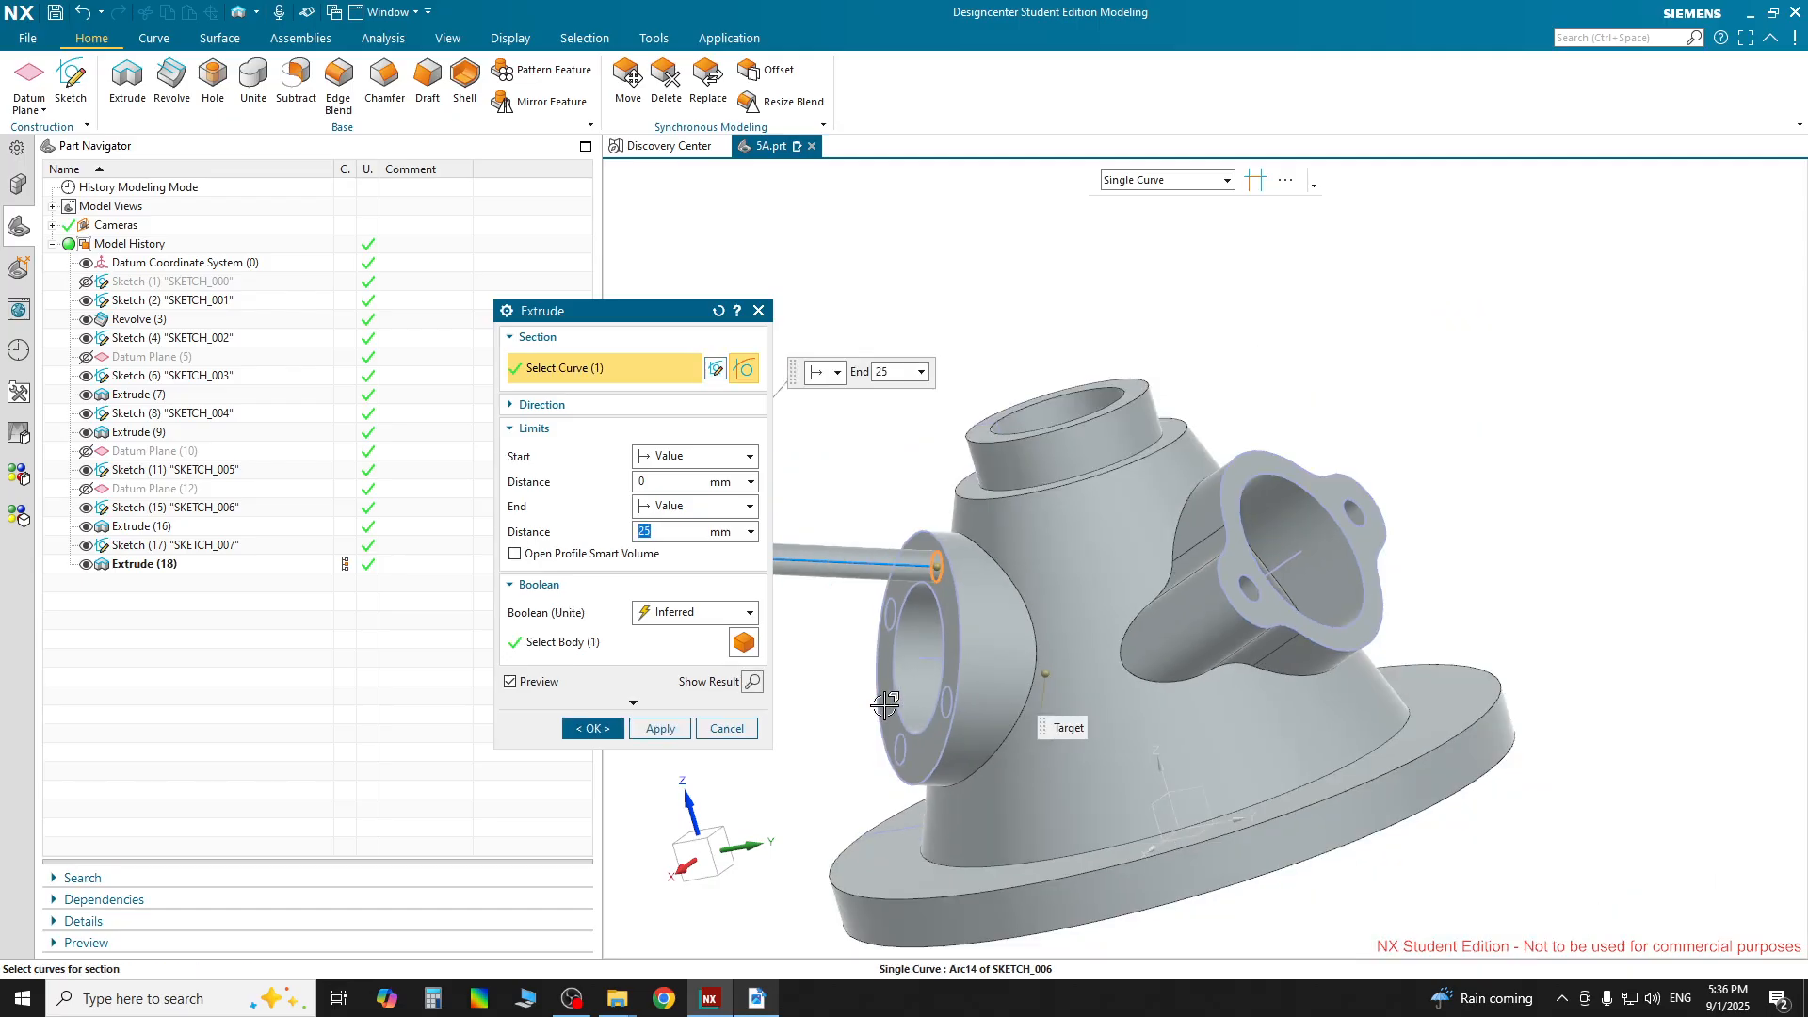
left_click(650, 405)
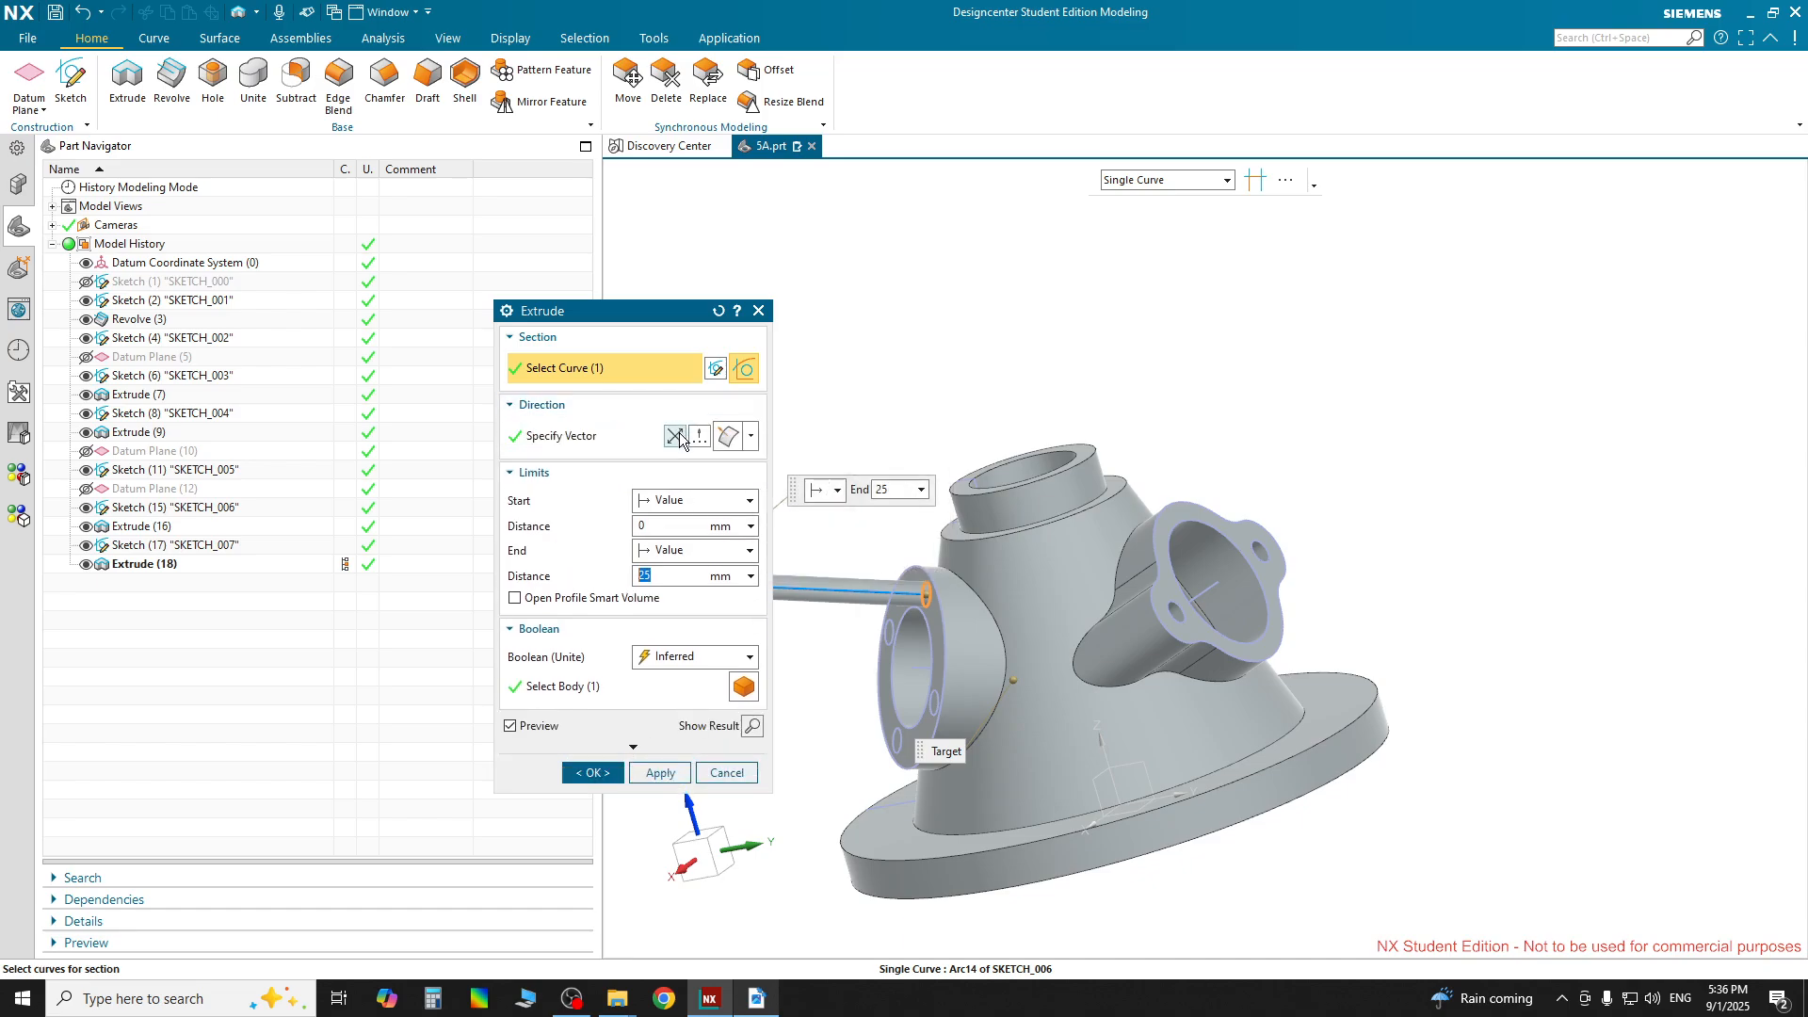
left_click(675, 435)
middle_click_drag(1283, 883, 863, 648)
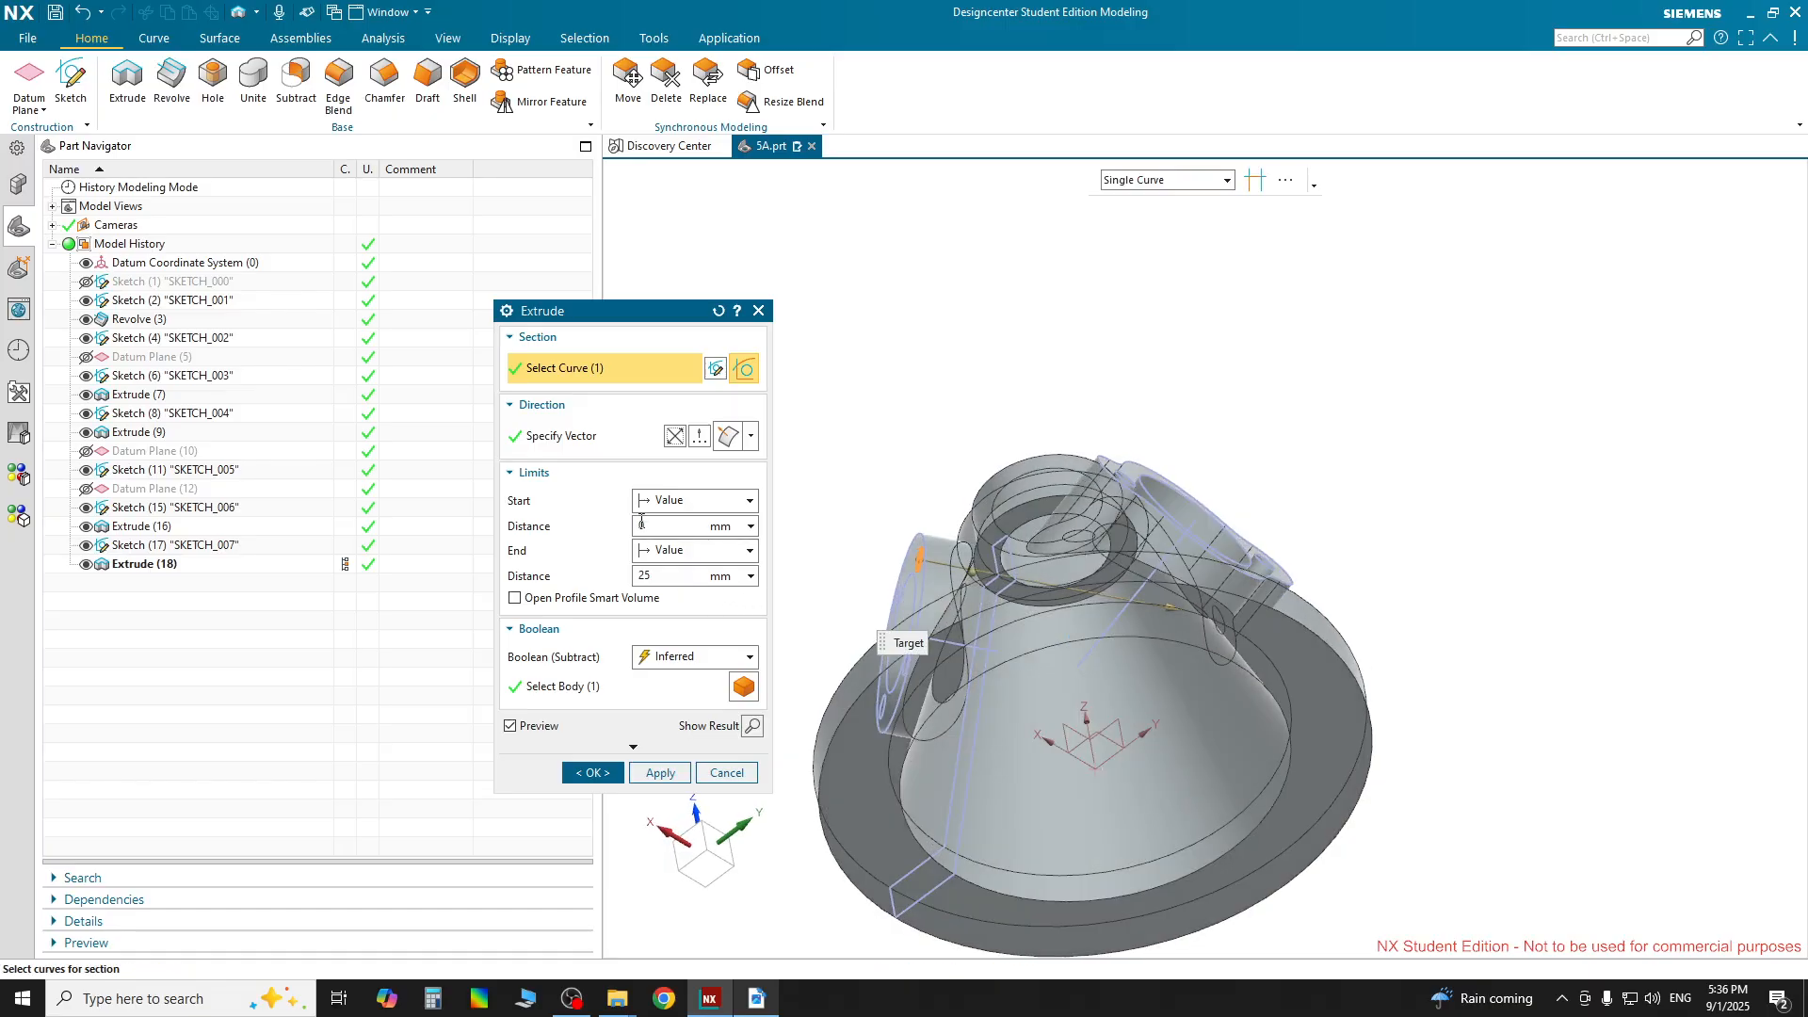
Try Until Selected with the housing's inner conical face as the hole's end limit, and inspect the result before undoing it
left_click(640, 551)
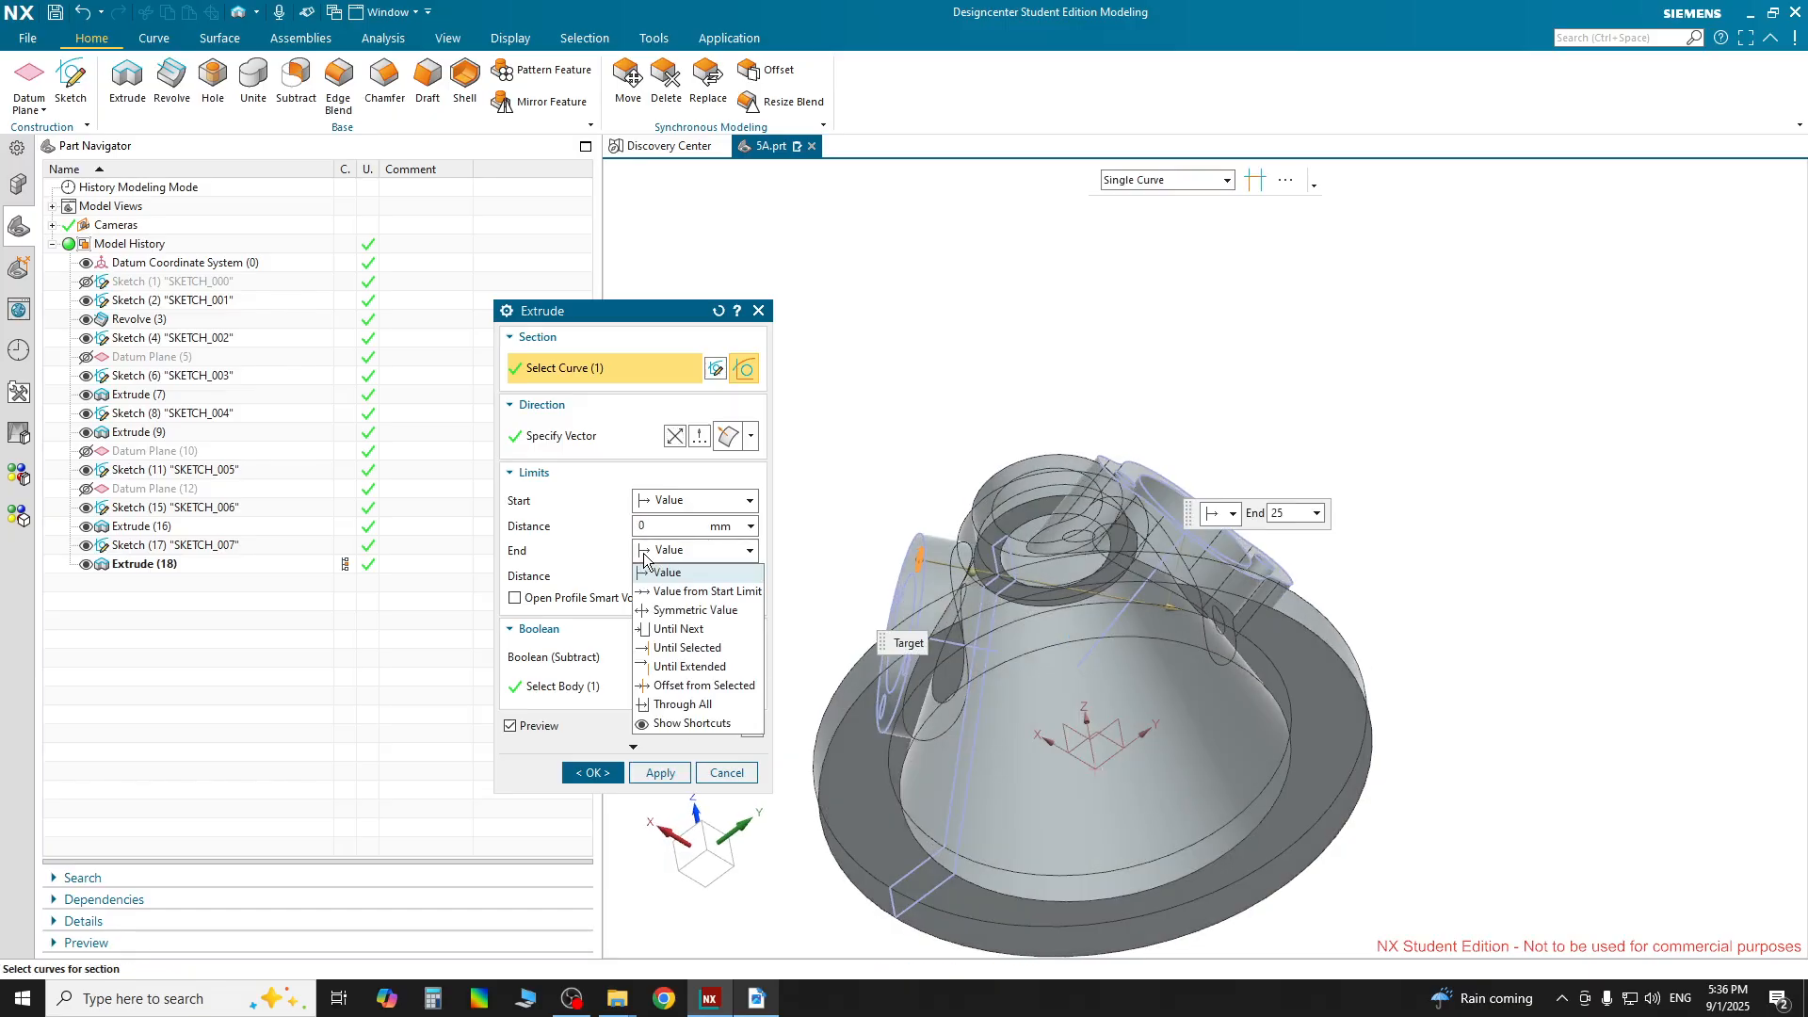
left_click(687, 648)
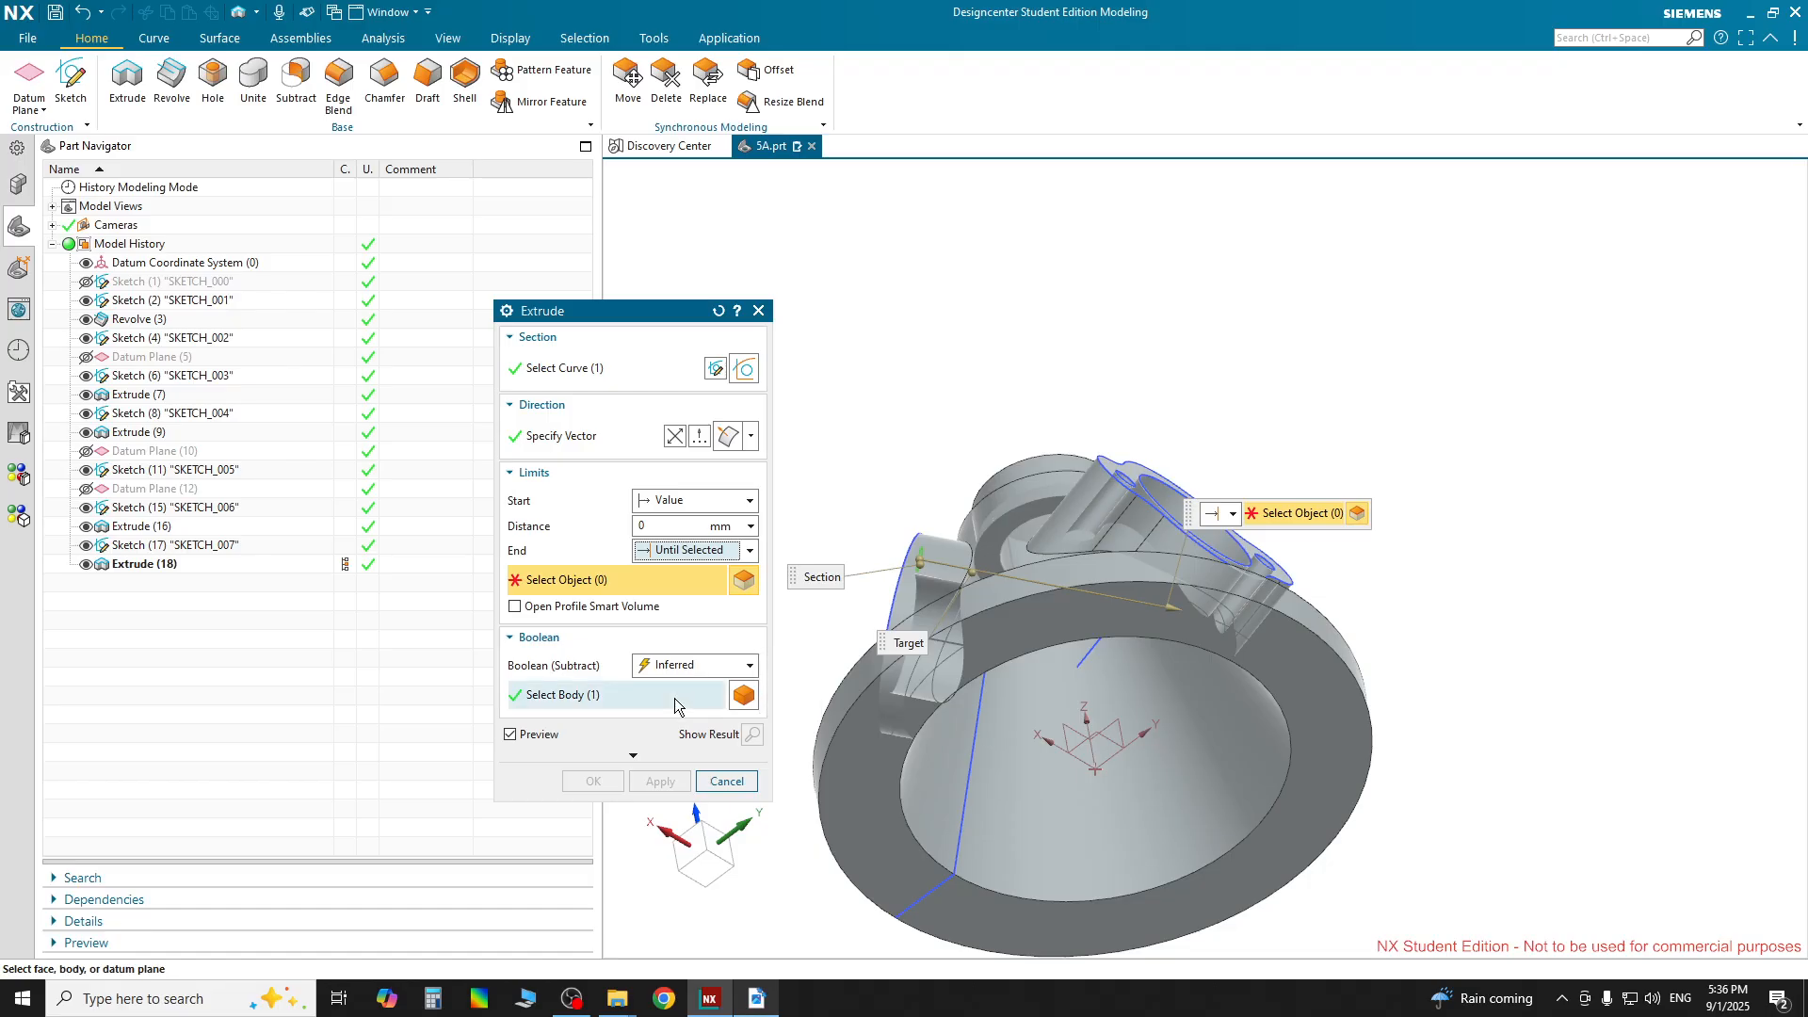
left_click(1189, 726)
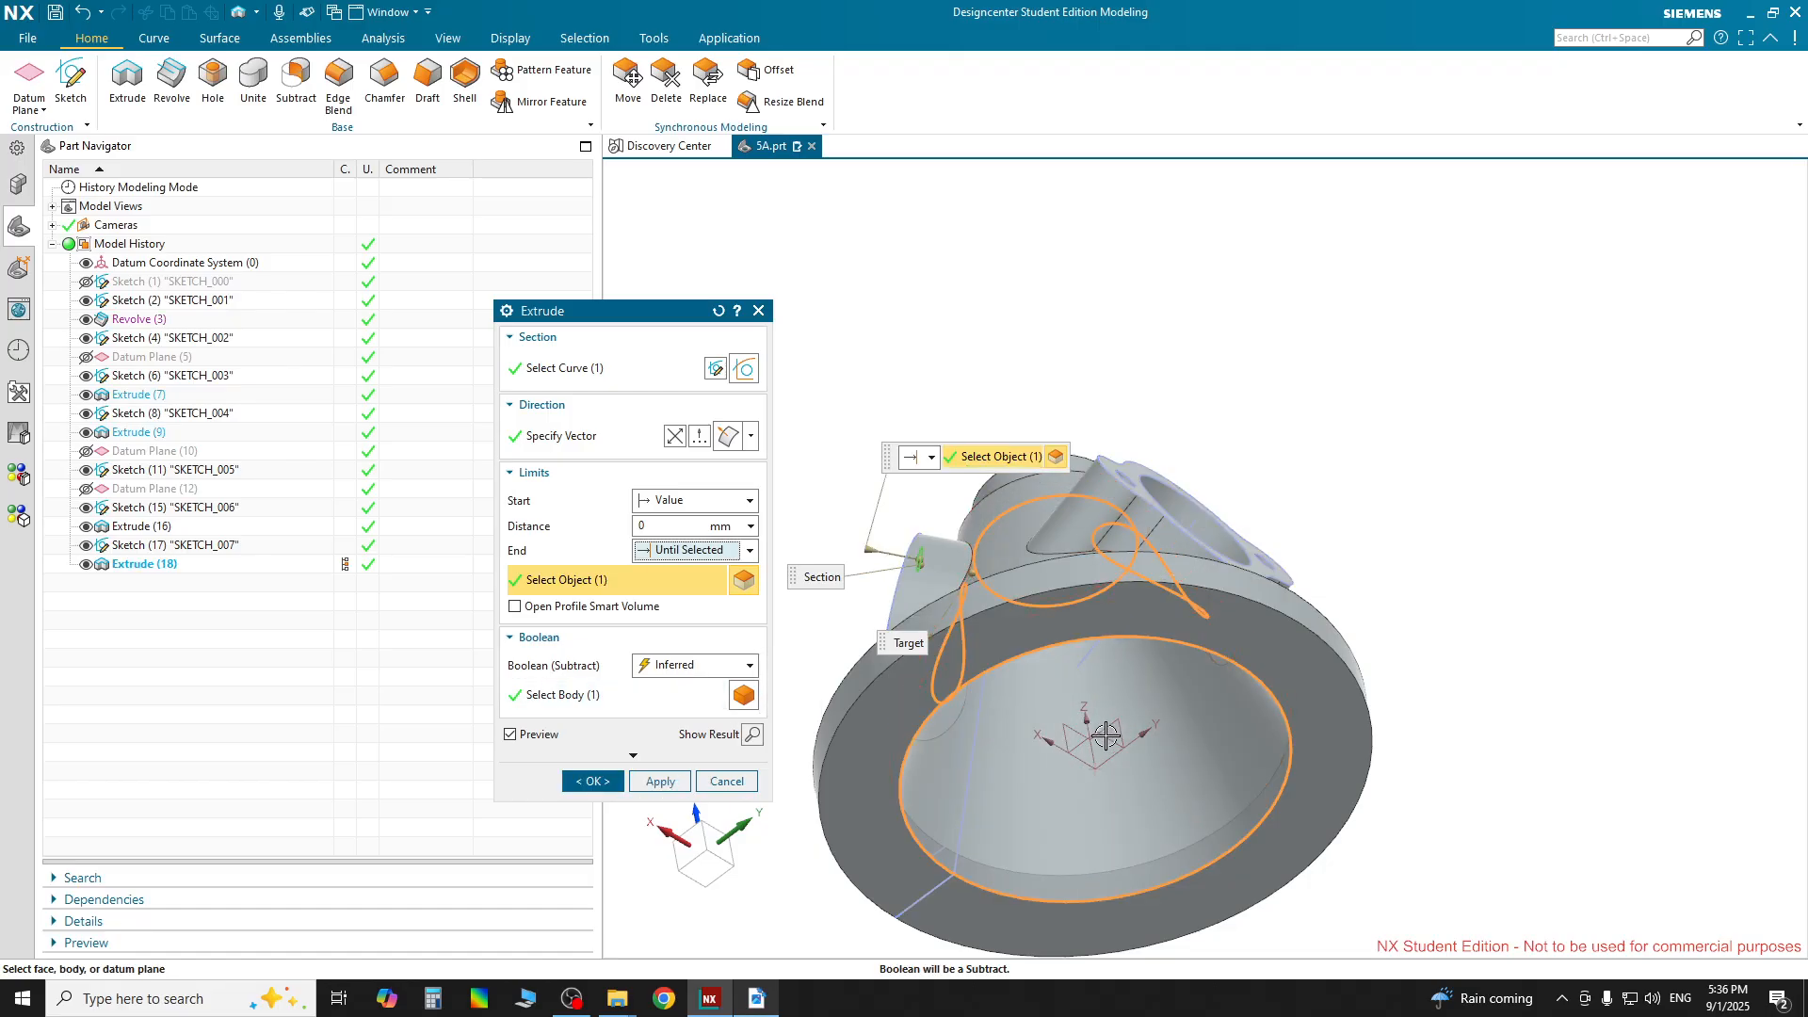
middle_click_drag(1441, 684, 1549, 748)
left_click(751, 734)
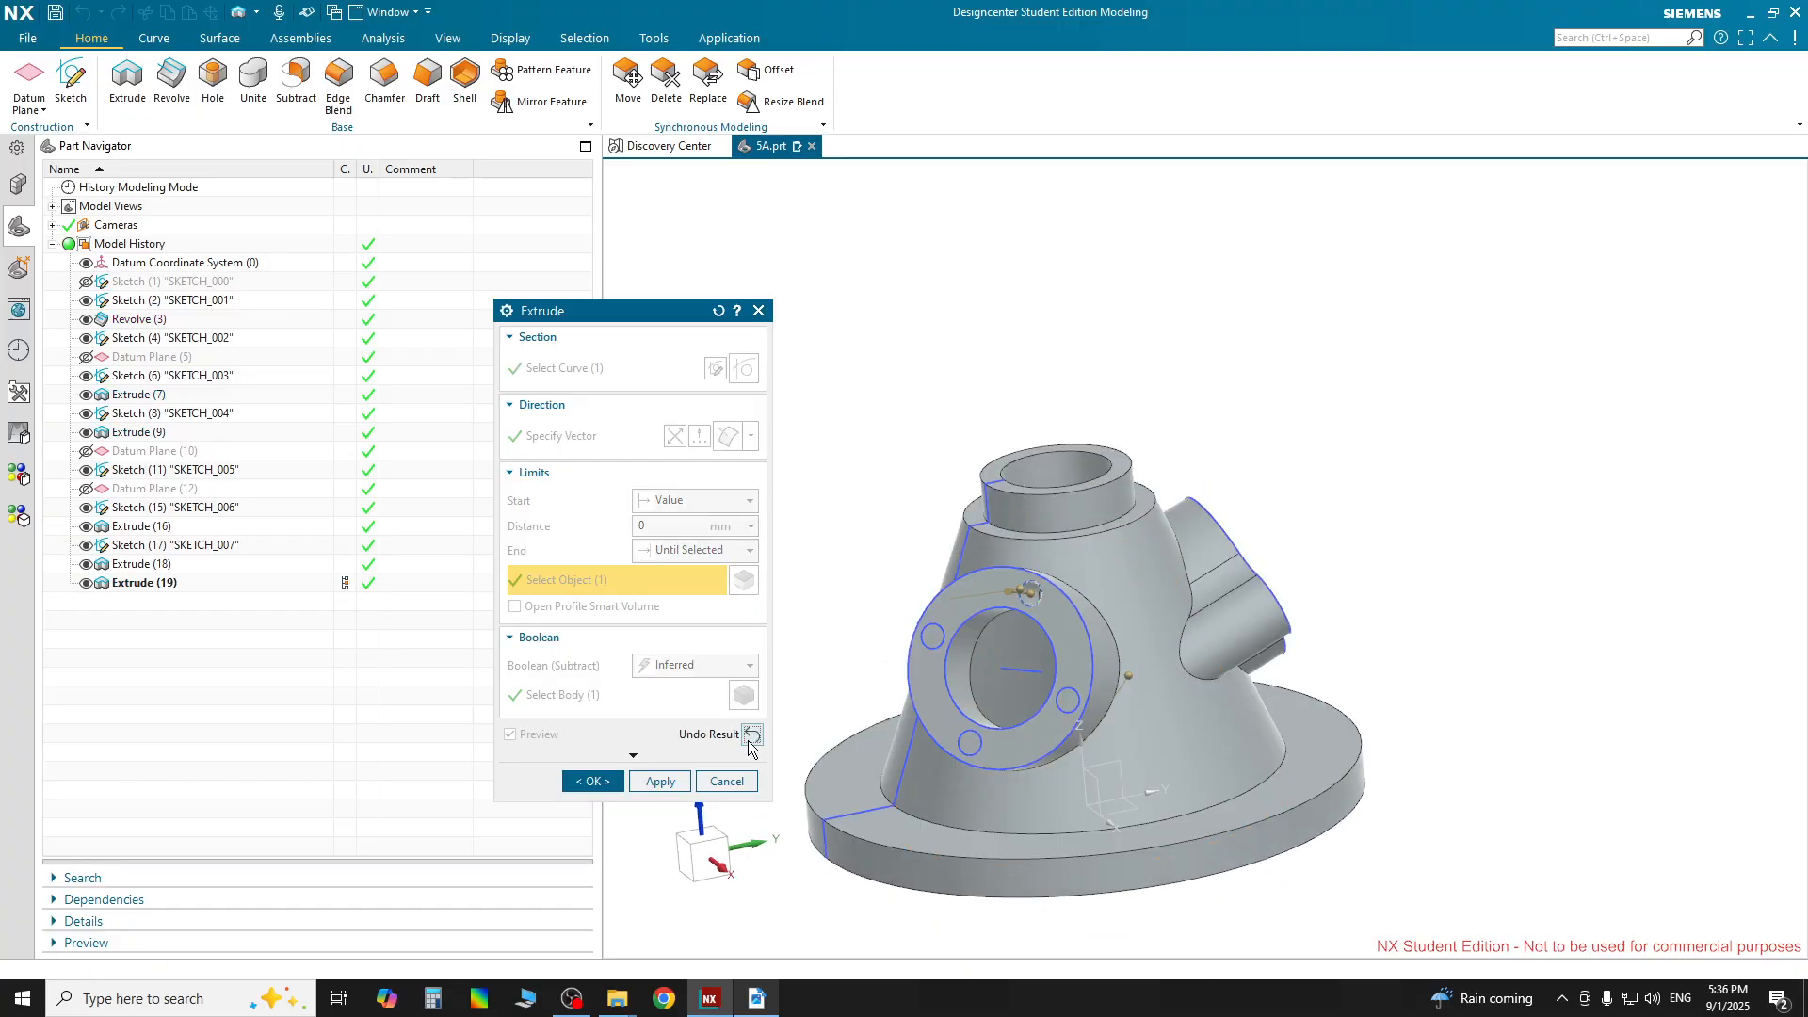
middle_click_drag(1116, 831, 1406, 808)
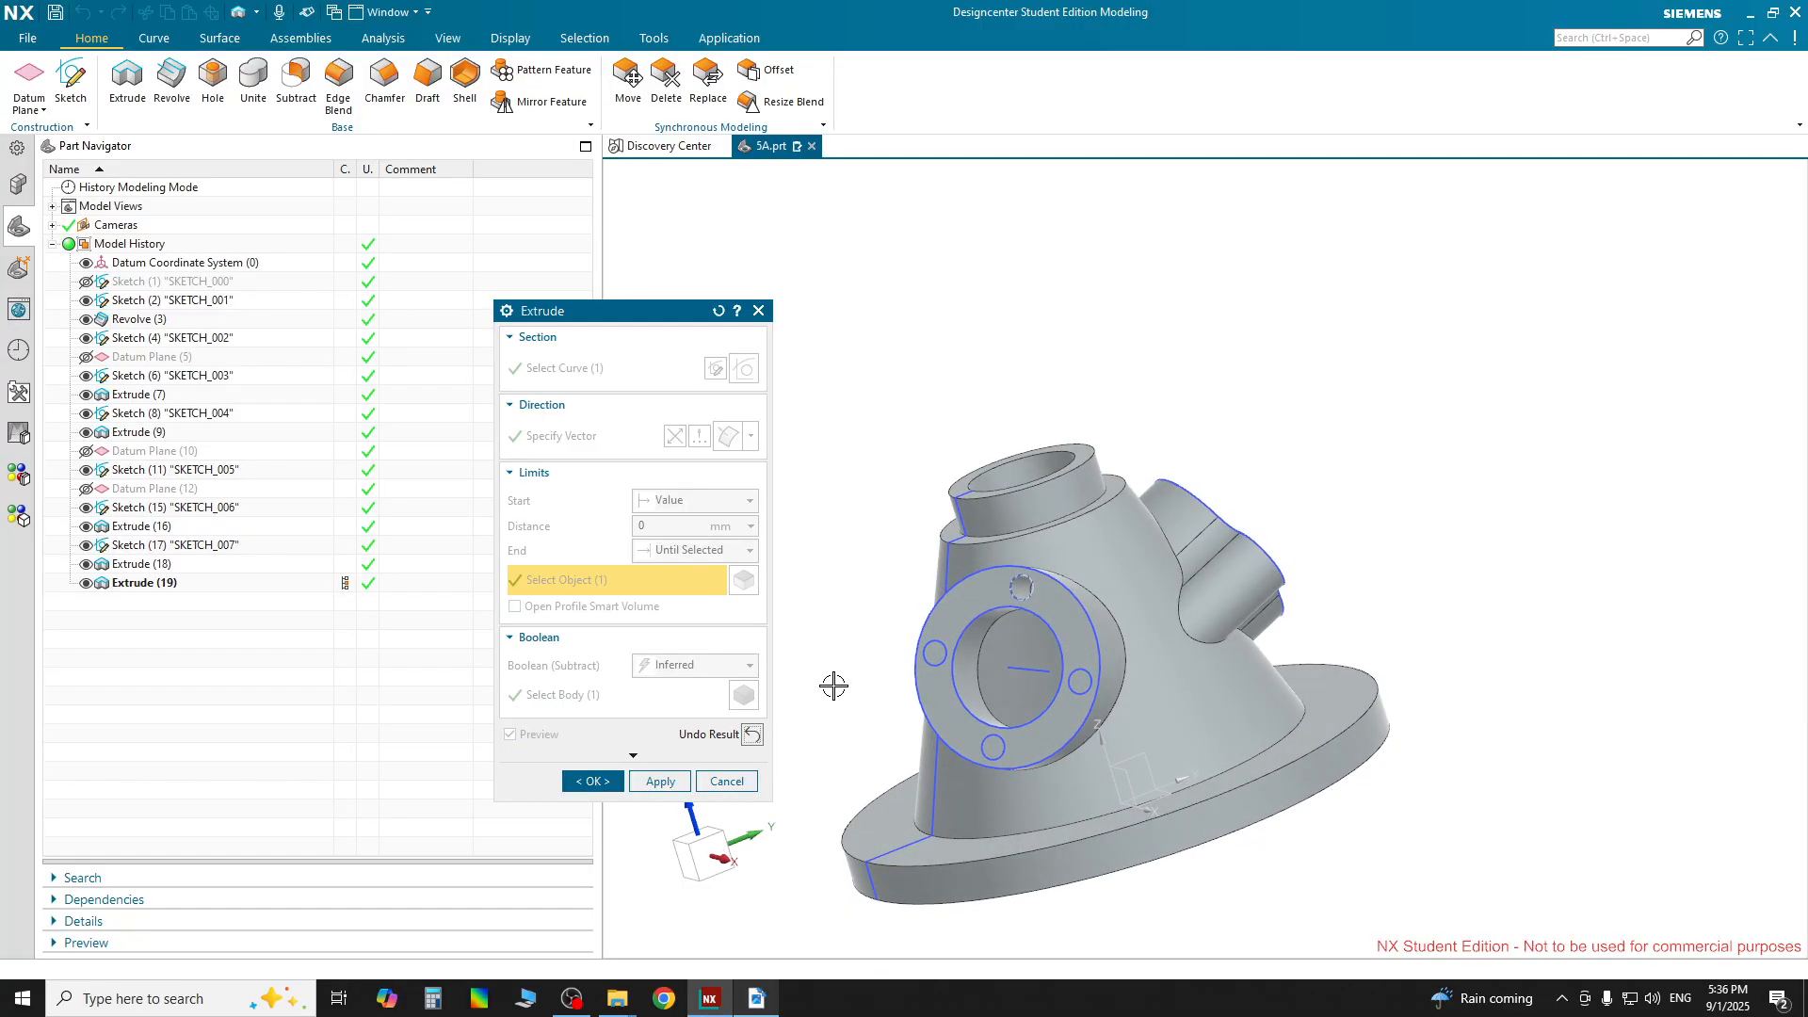
left_click(758, 737)
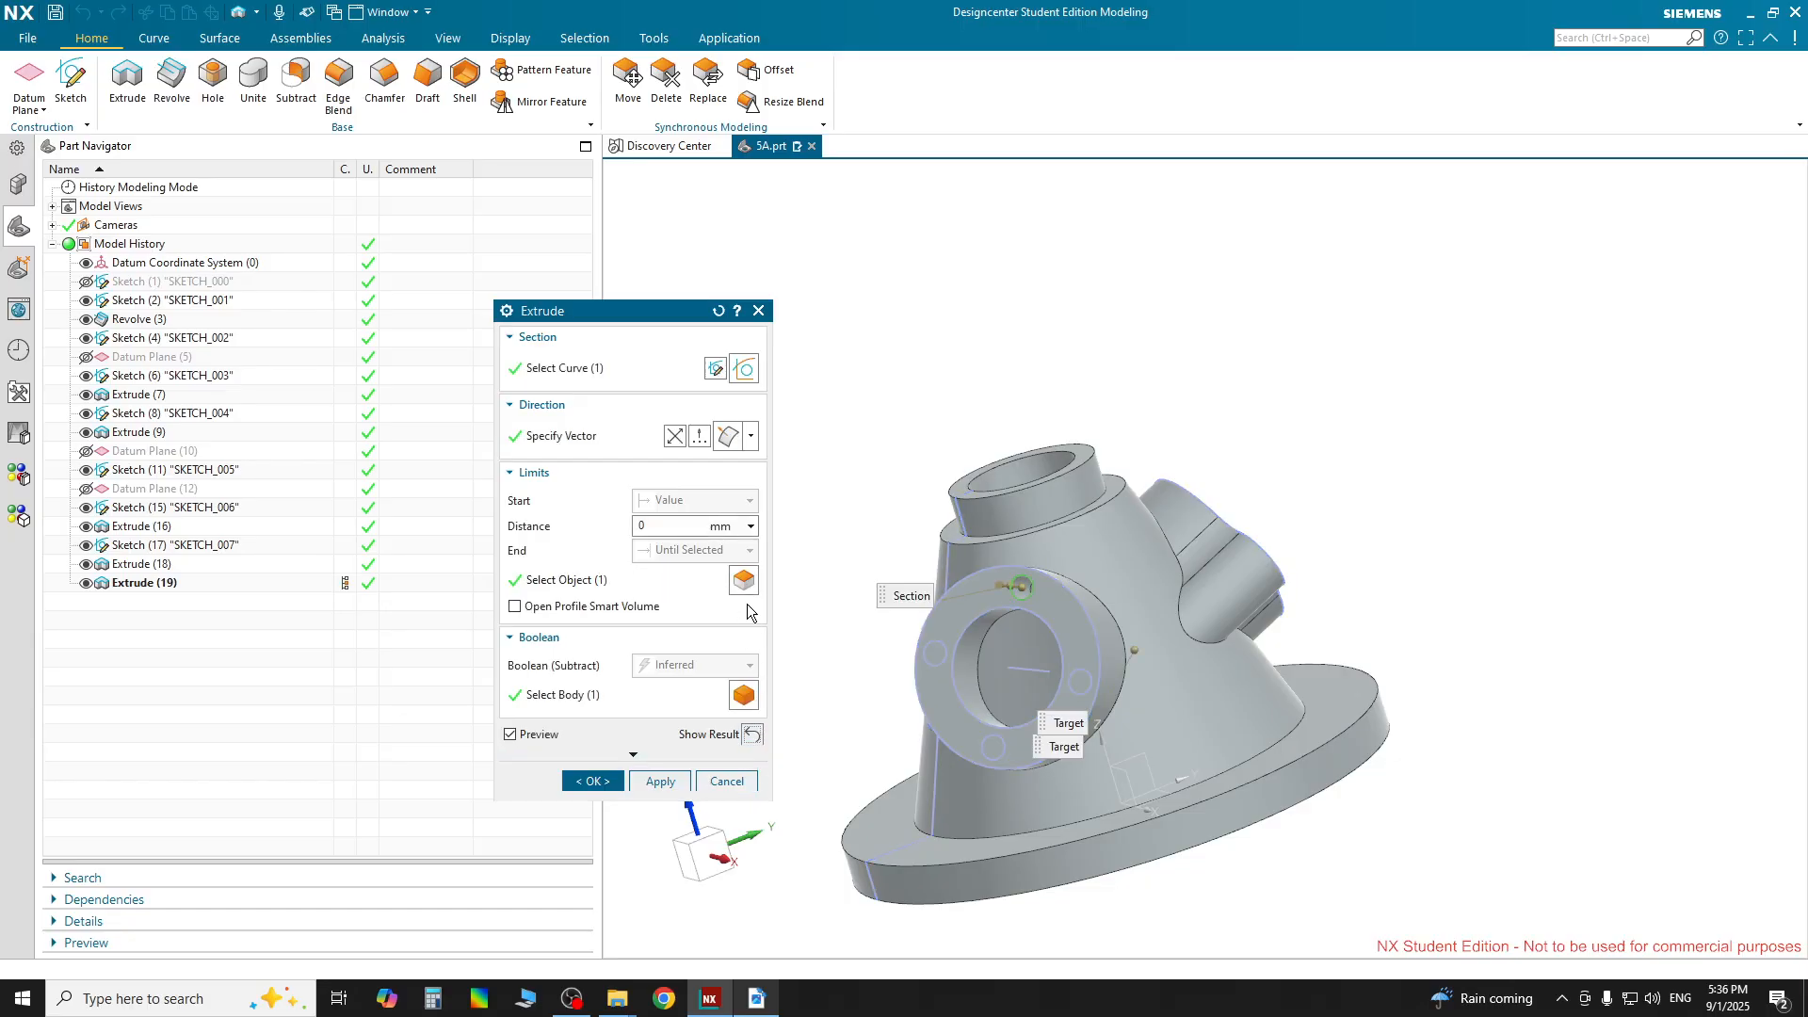
Add the other three 2.5 mm circles on the boss face to the Extrude section
left_click(746, 372)
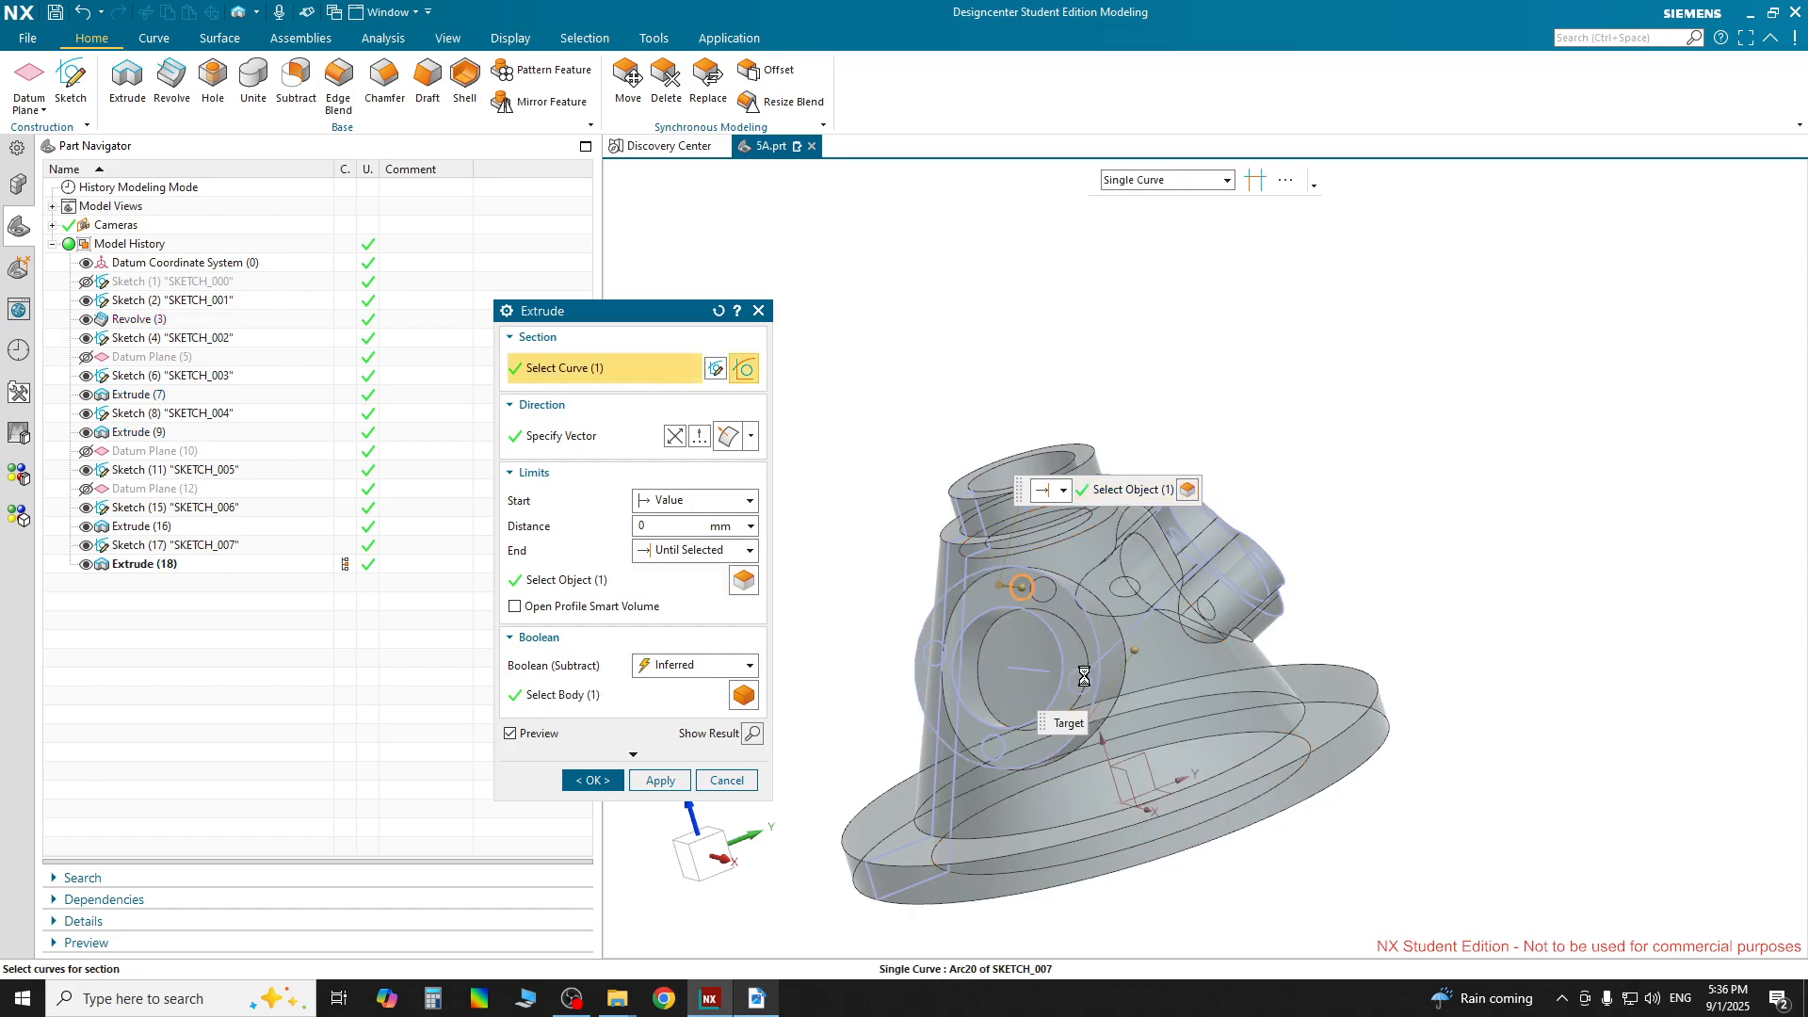
left_click(1084, 676)
left_click(994, 749)
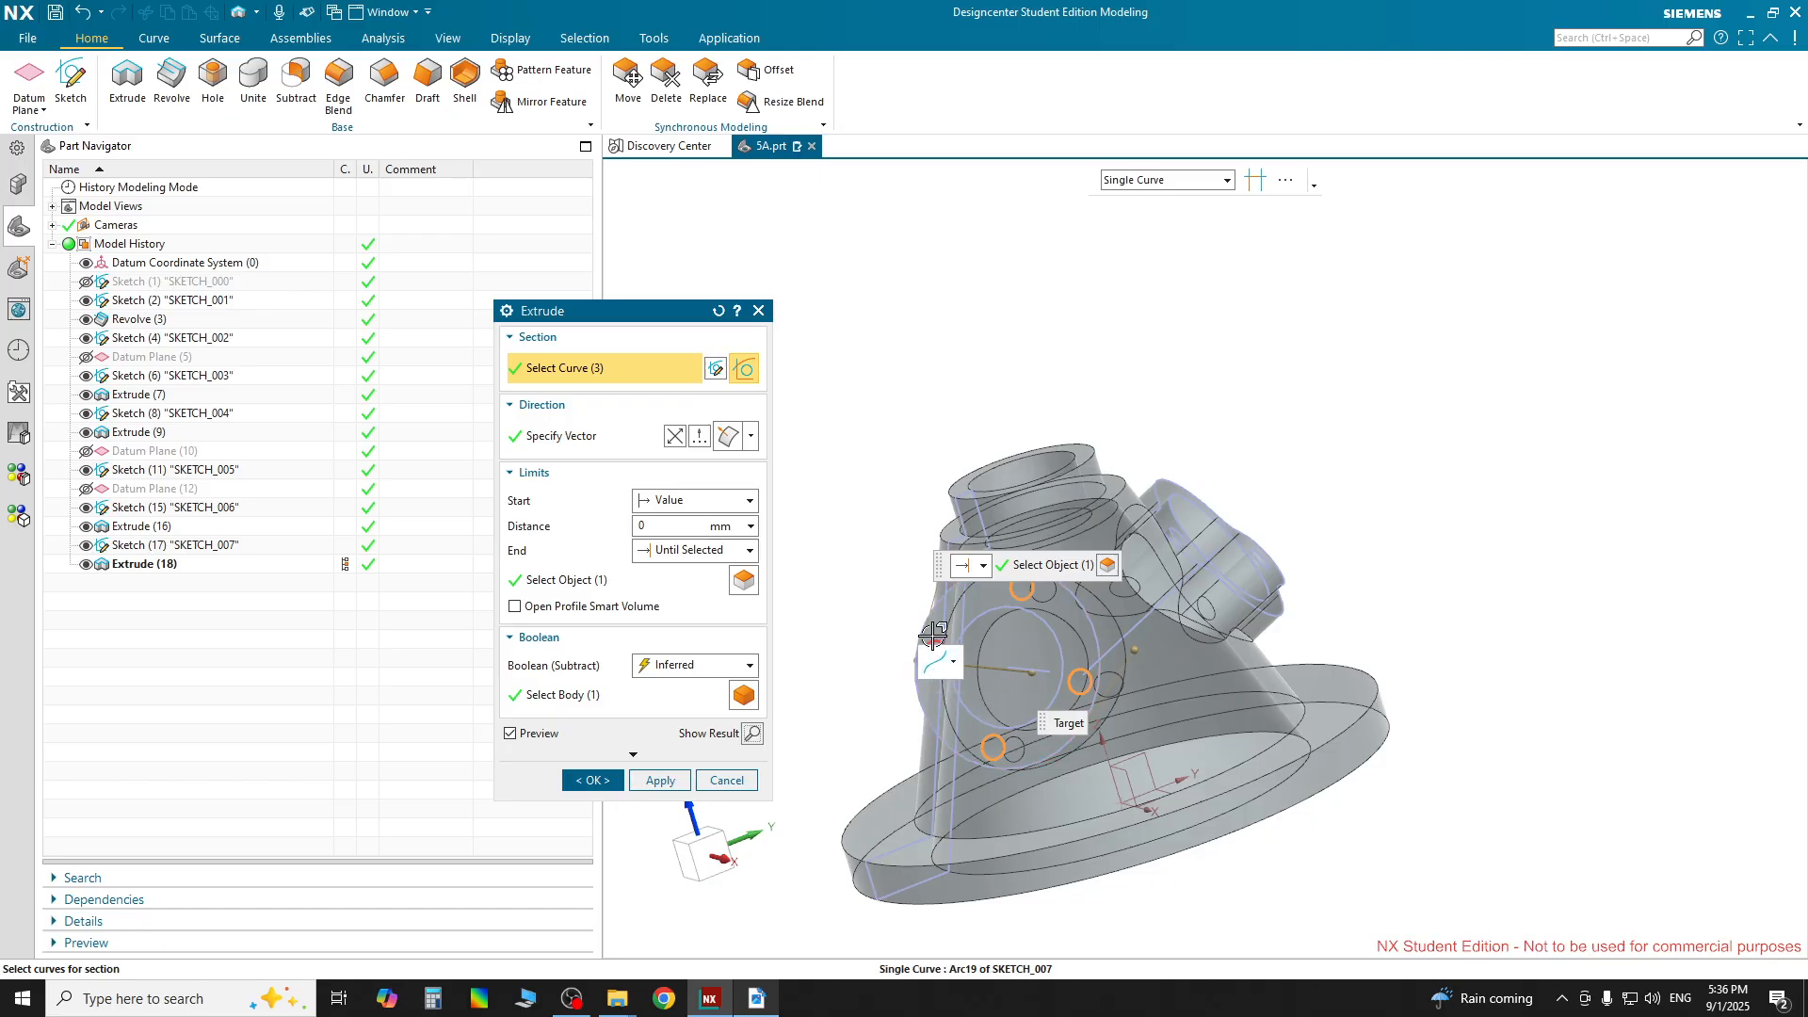
left_click(934, 638)
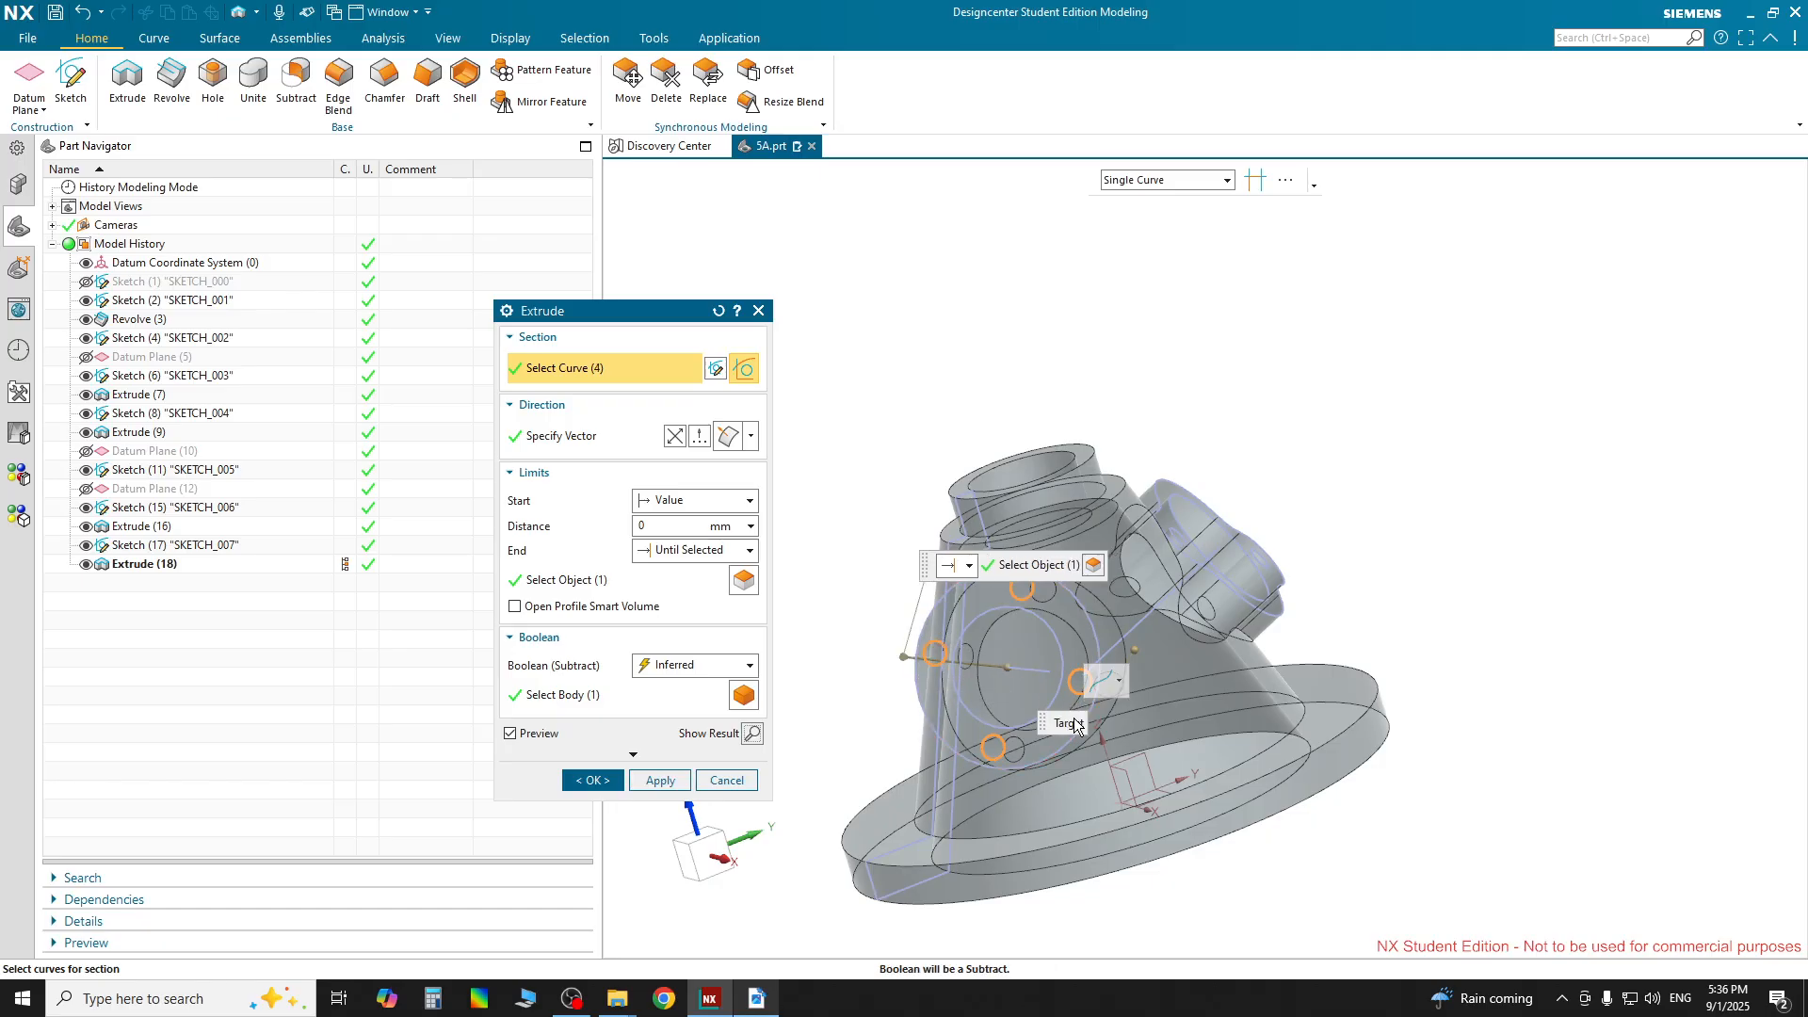
Try a Value end limit of 3 mm with the direction reversed for the four circles, and close the Extrude
left_click(684, 550)
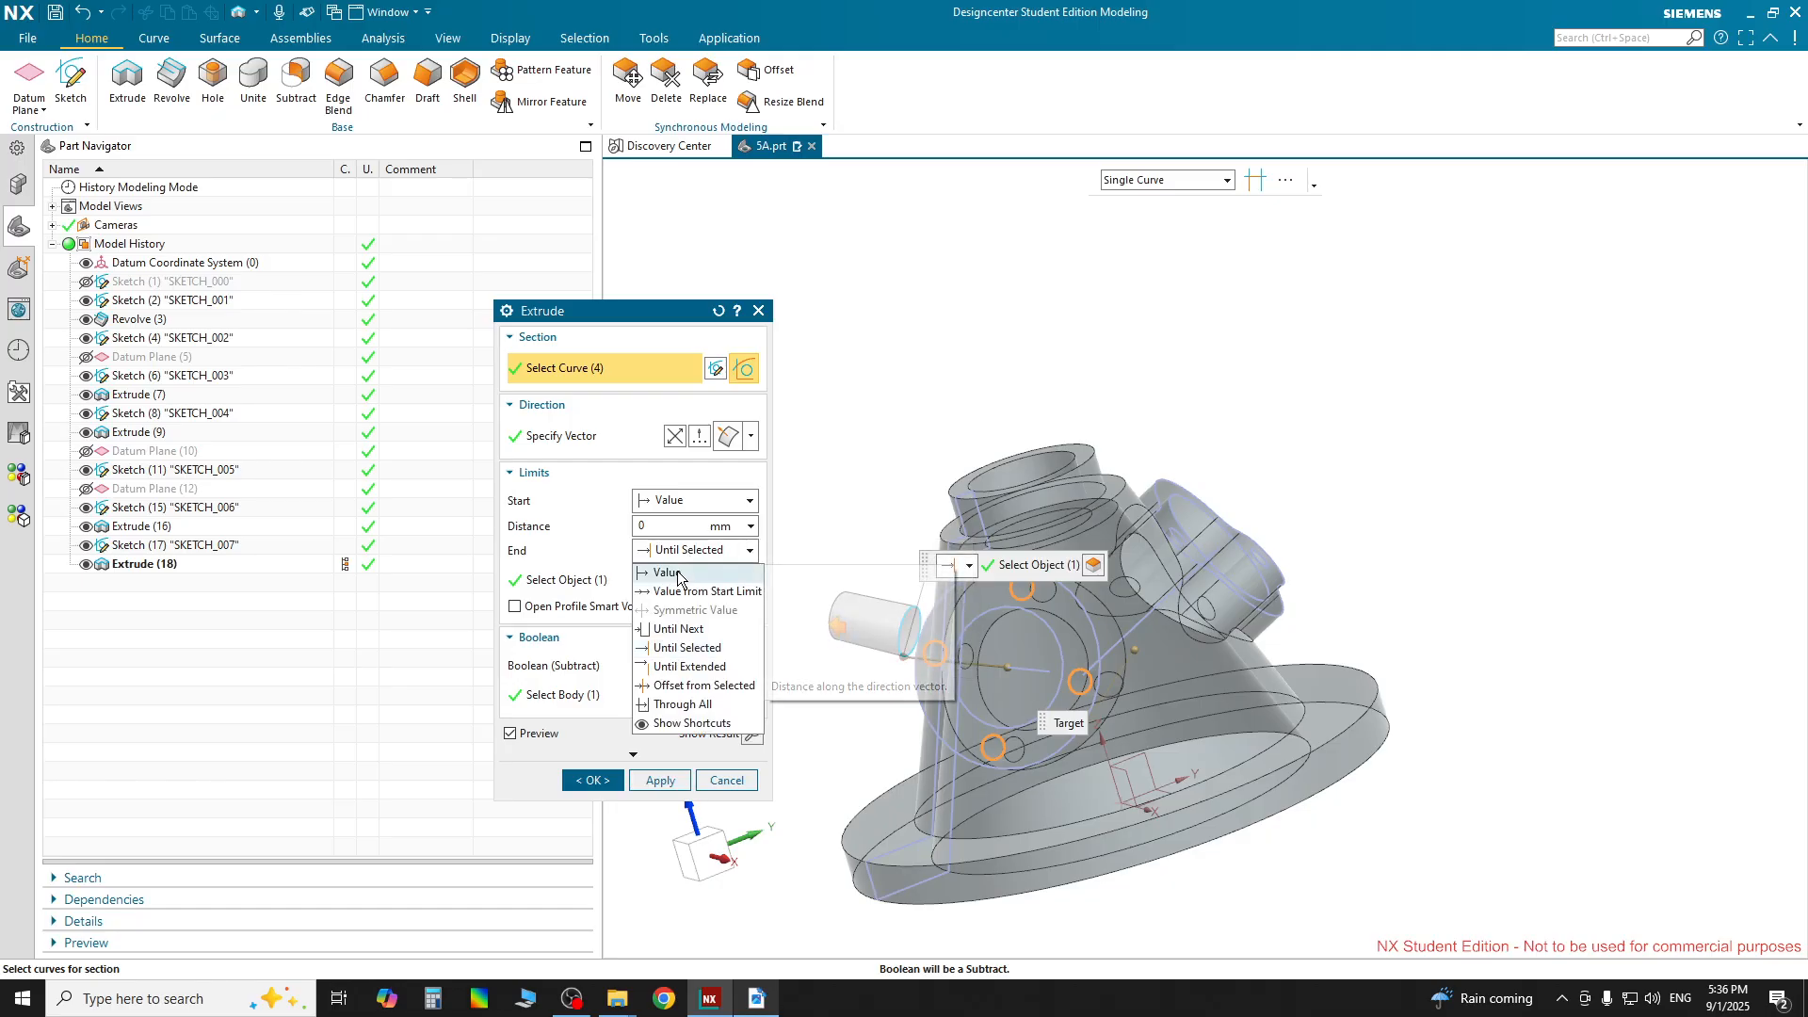
left_click(669, 573)
left_click(674, 437)
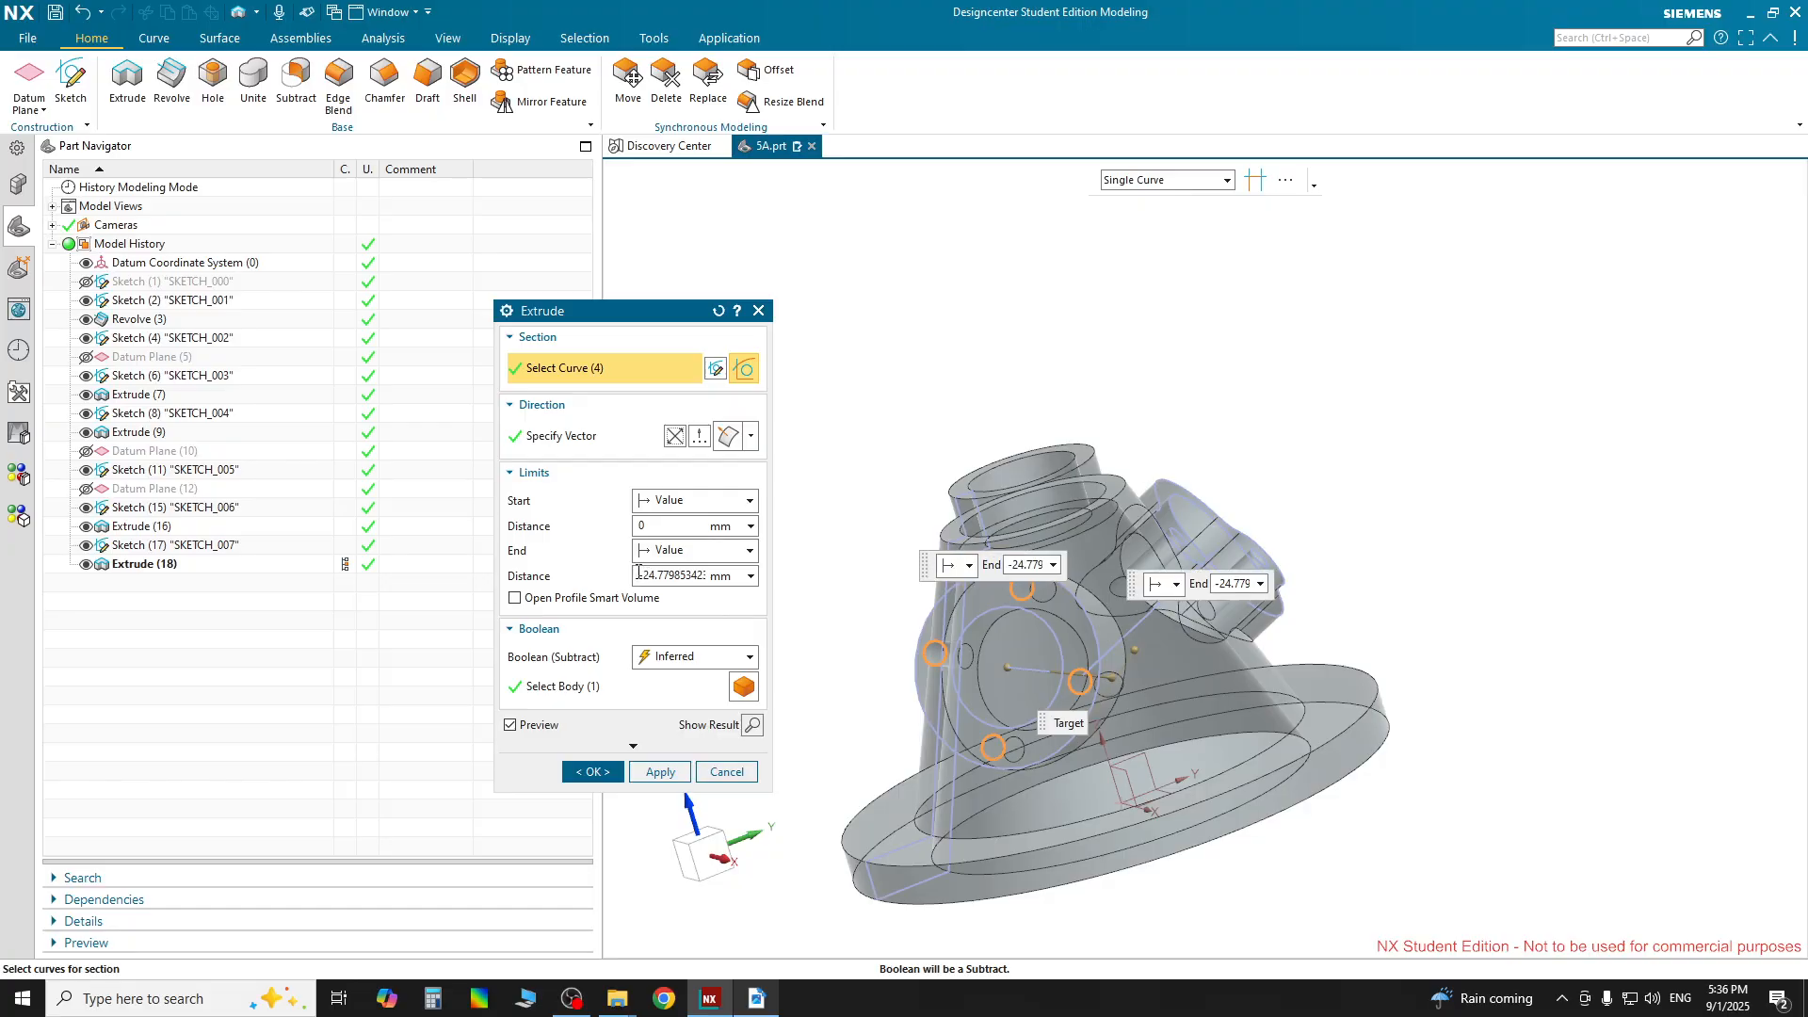
left_click_drag(644, 574, 732, 569)
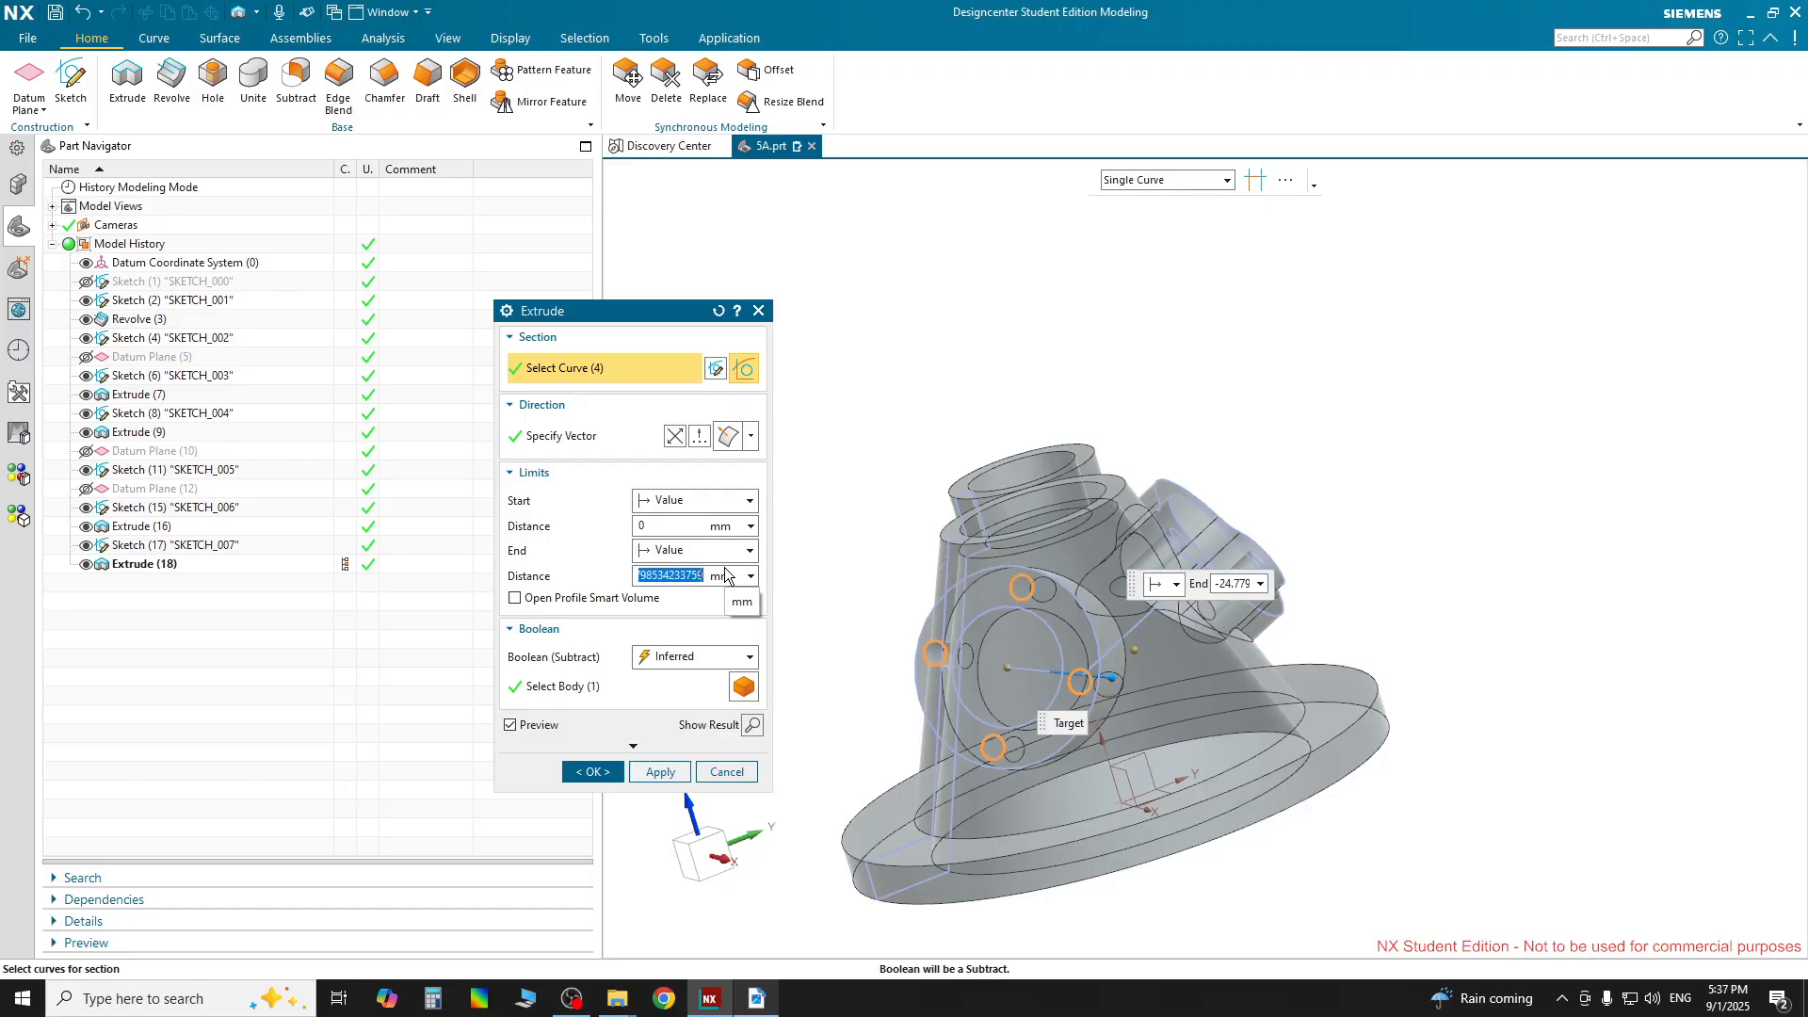
type("3")
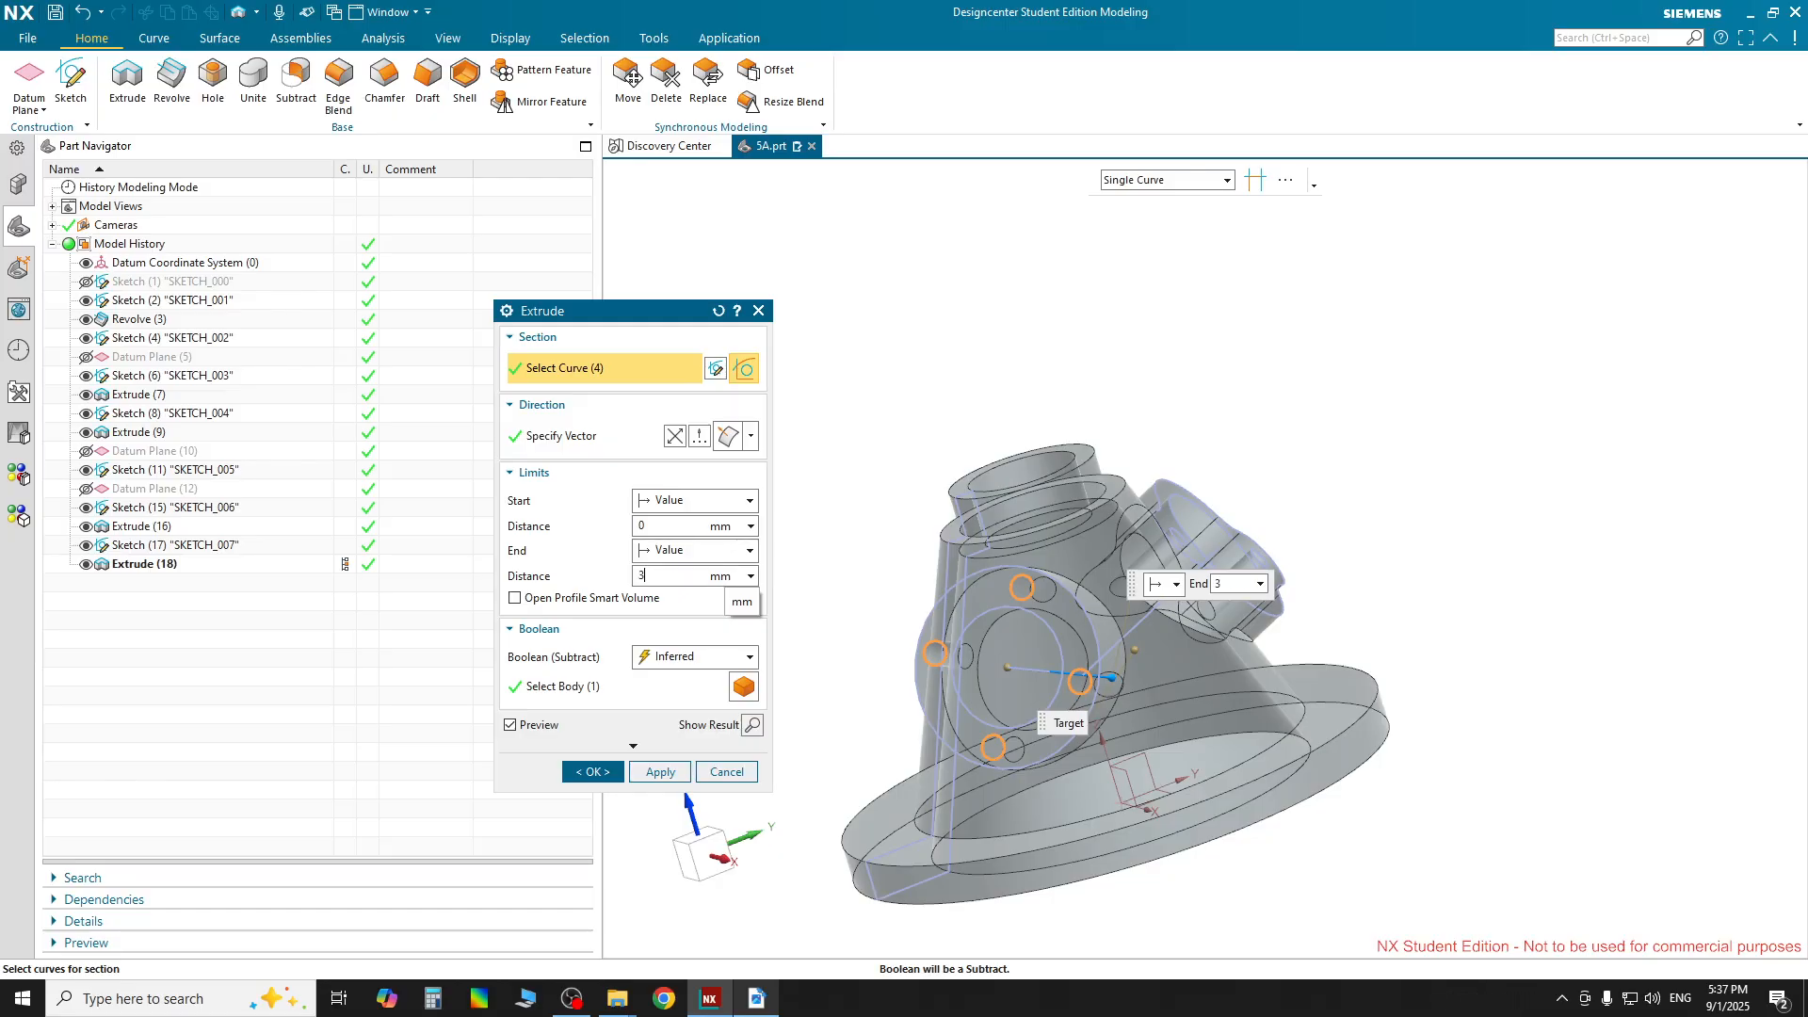
key("Tab")
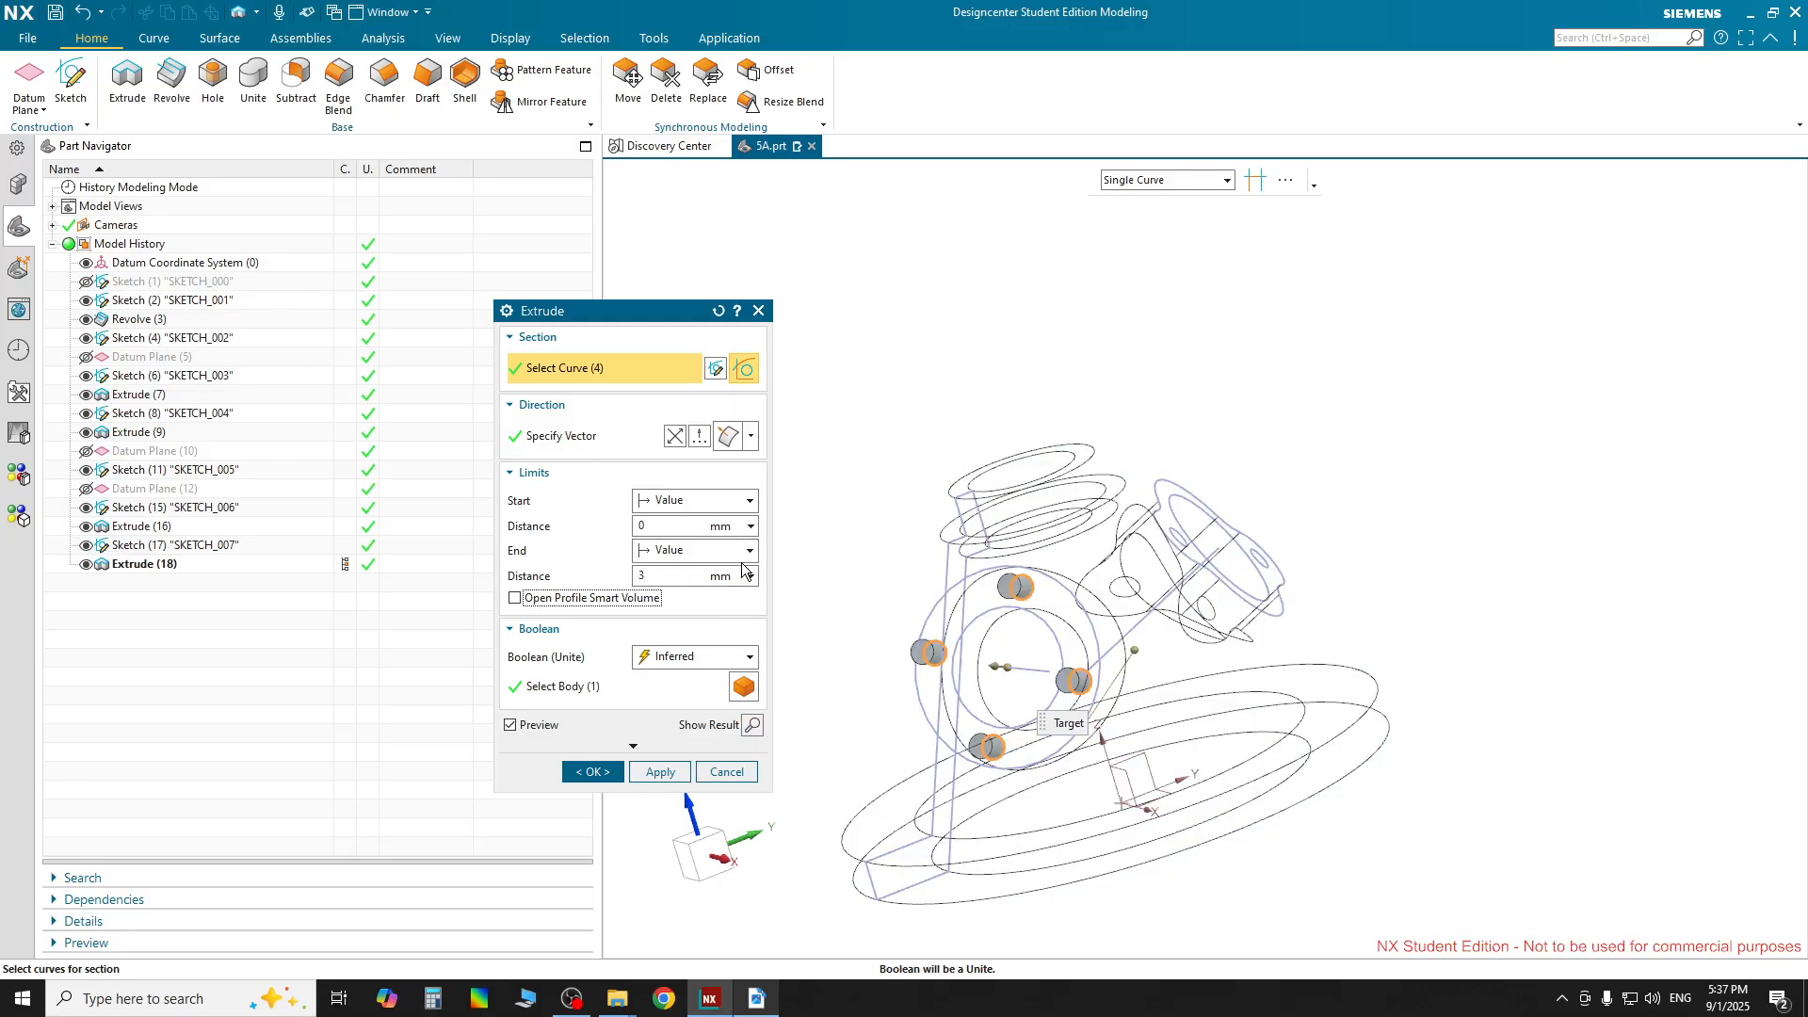
mouse_move(1392, 799)
middle_mouse_down()
mouse_move(1282, 804)
mouse_move(1376, 860)
mouse_move(1320, 839)
mouse_move(1291, 862)
mouse_move(1380, 852)
mouse_move(1396, 807)
mouse_move(1472, 805)
mouse_move(1188, 742)
middle_mouse_up()
middle_click(1188, 742)
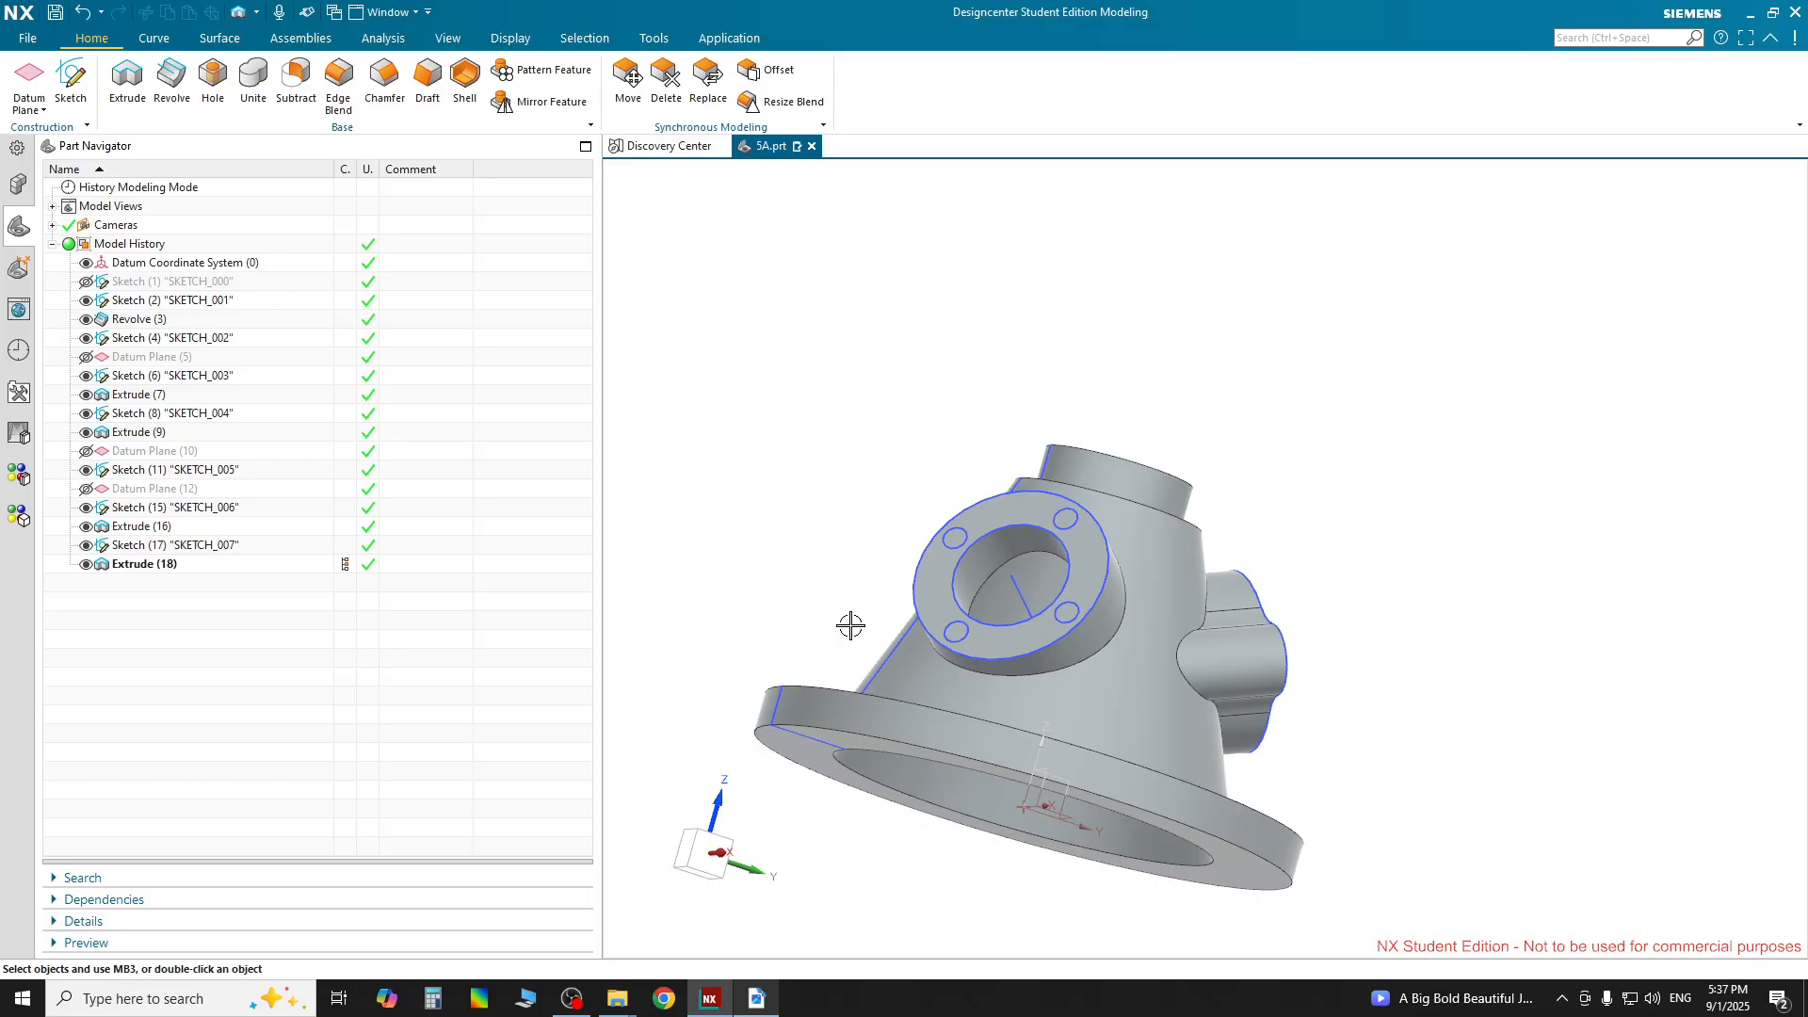
Delete the extrude feature that cuts the central bore of the second side boss
left_click(131, 565)
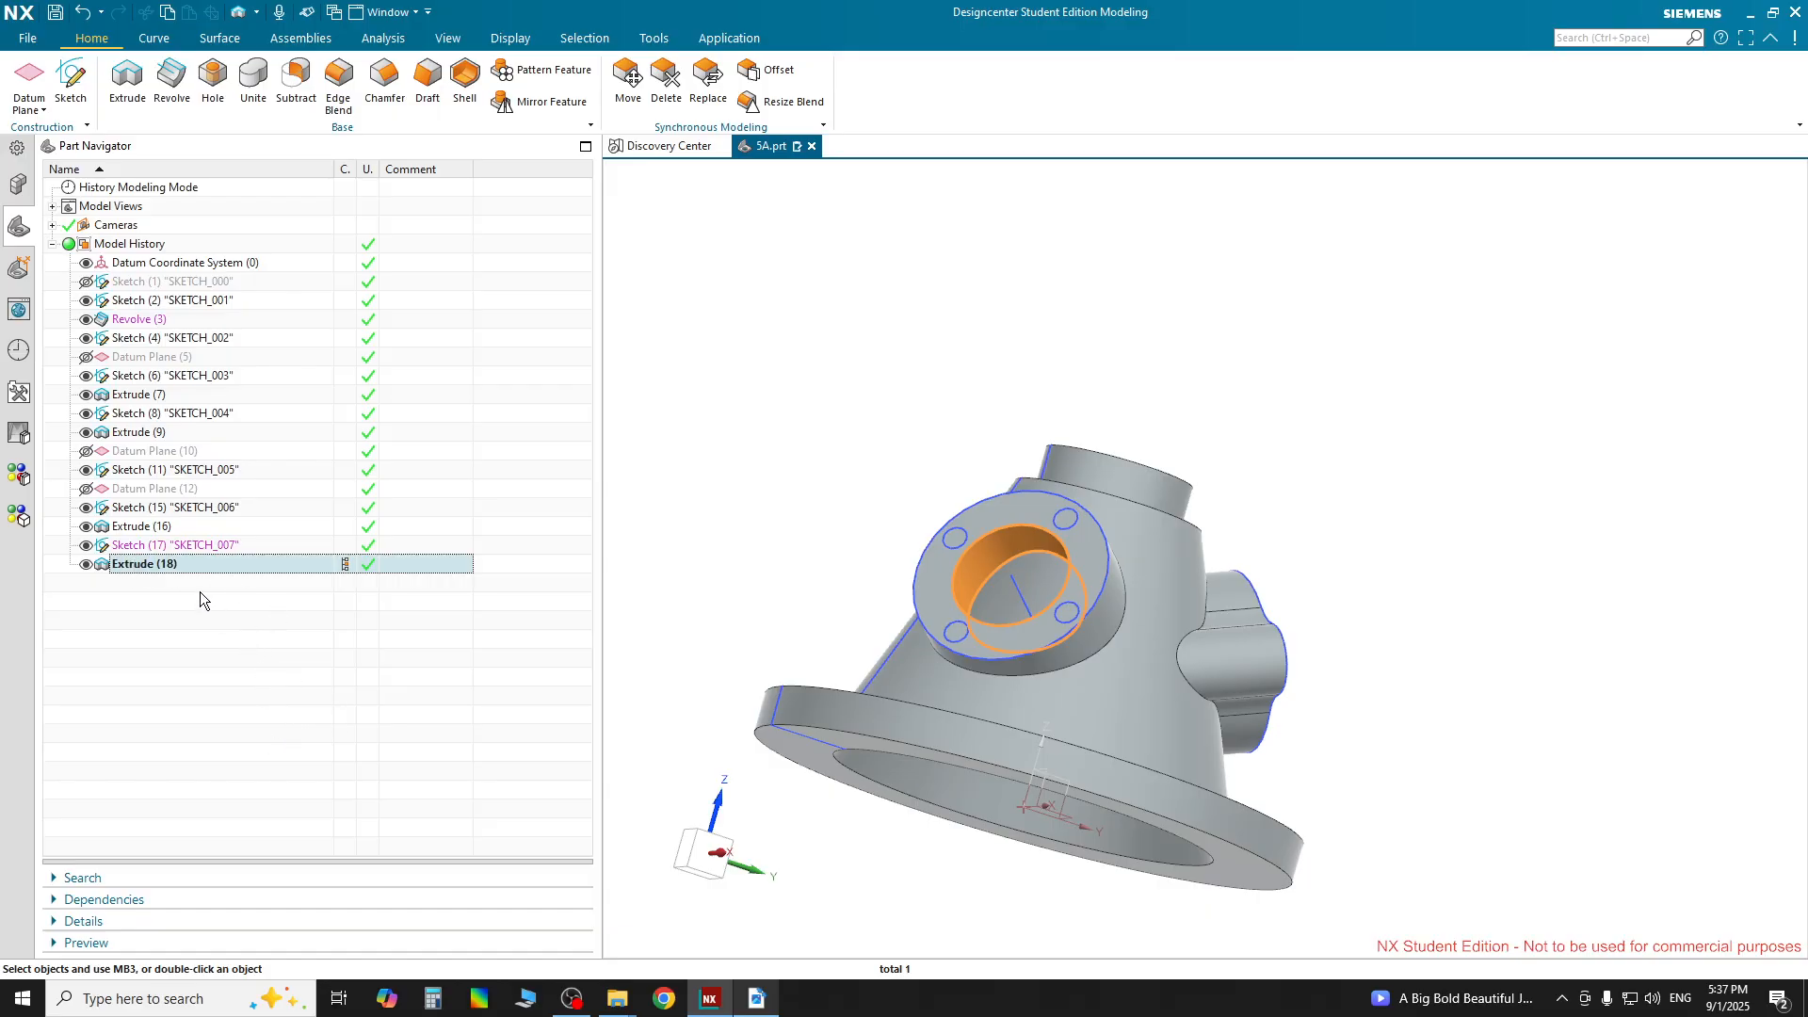
right_click(144, 566)
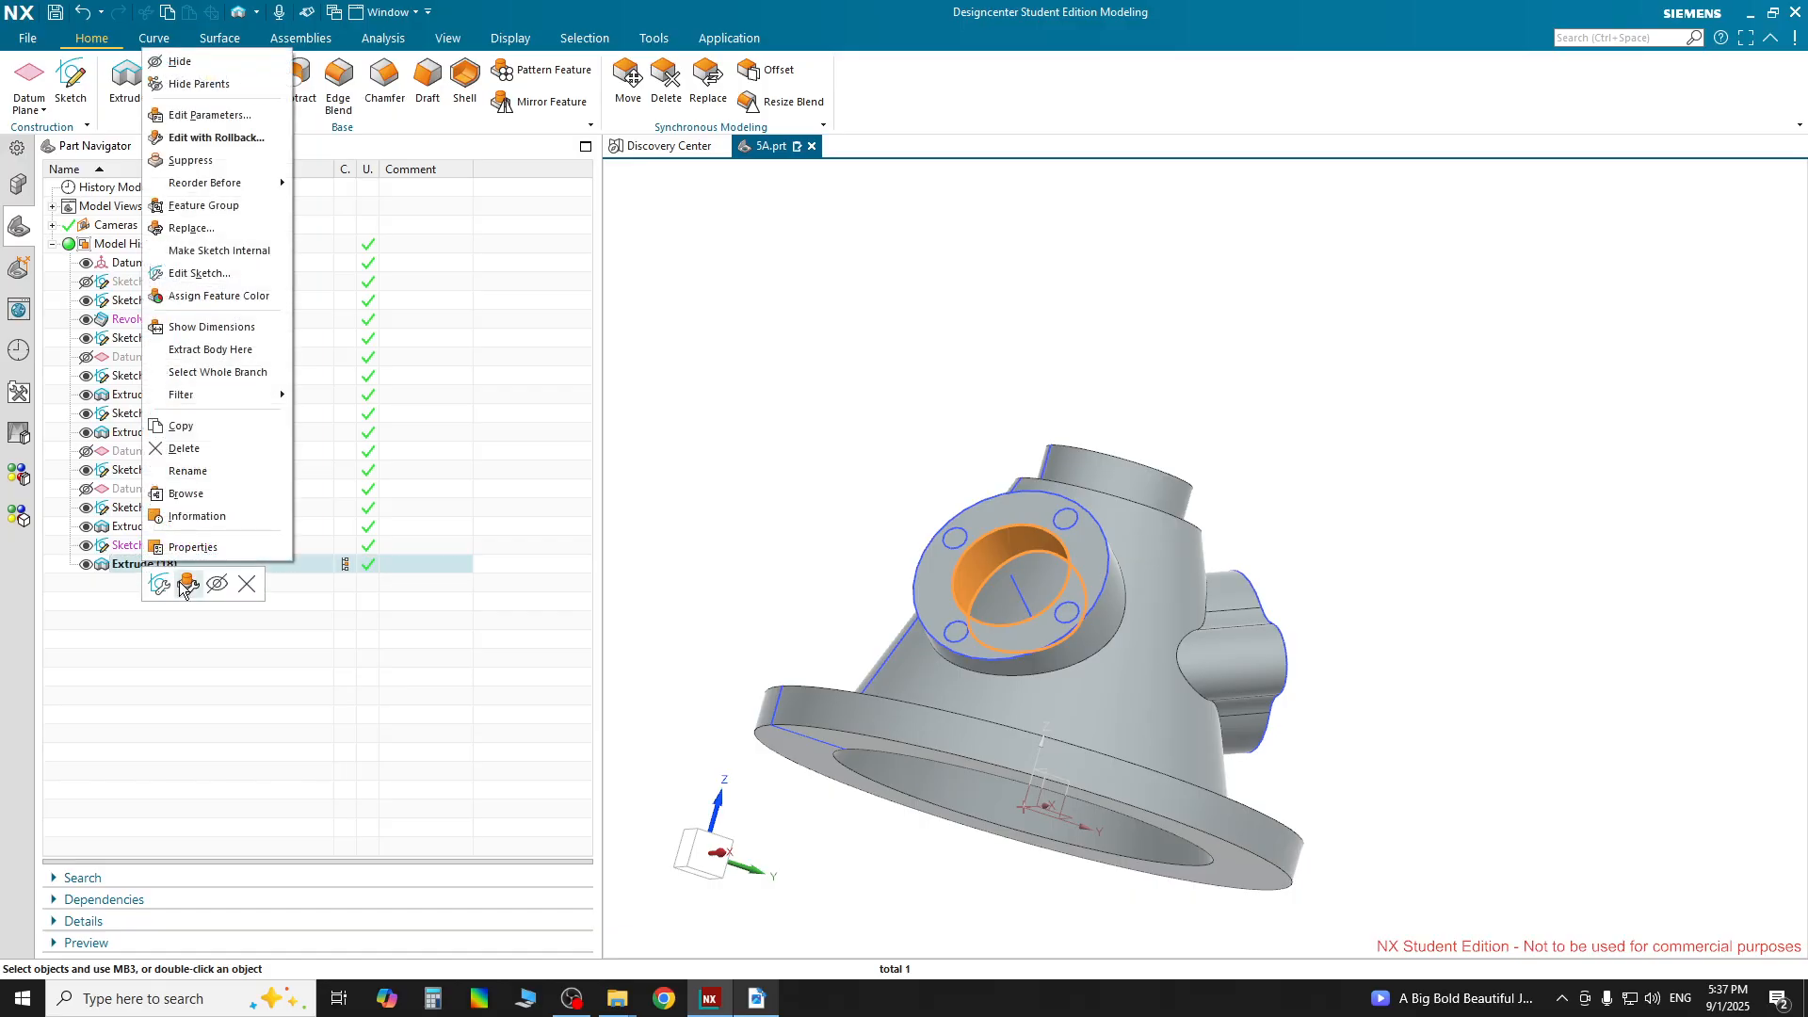
left_click(246, 587)
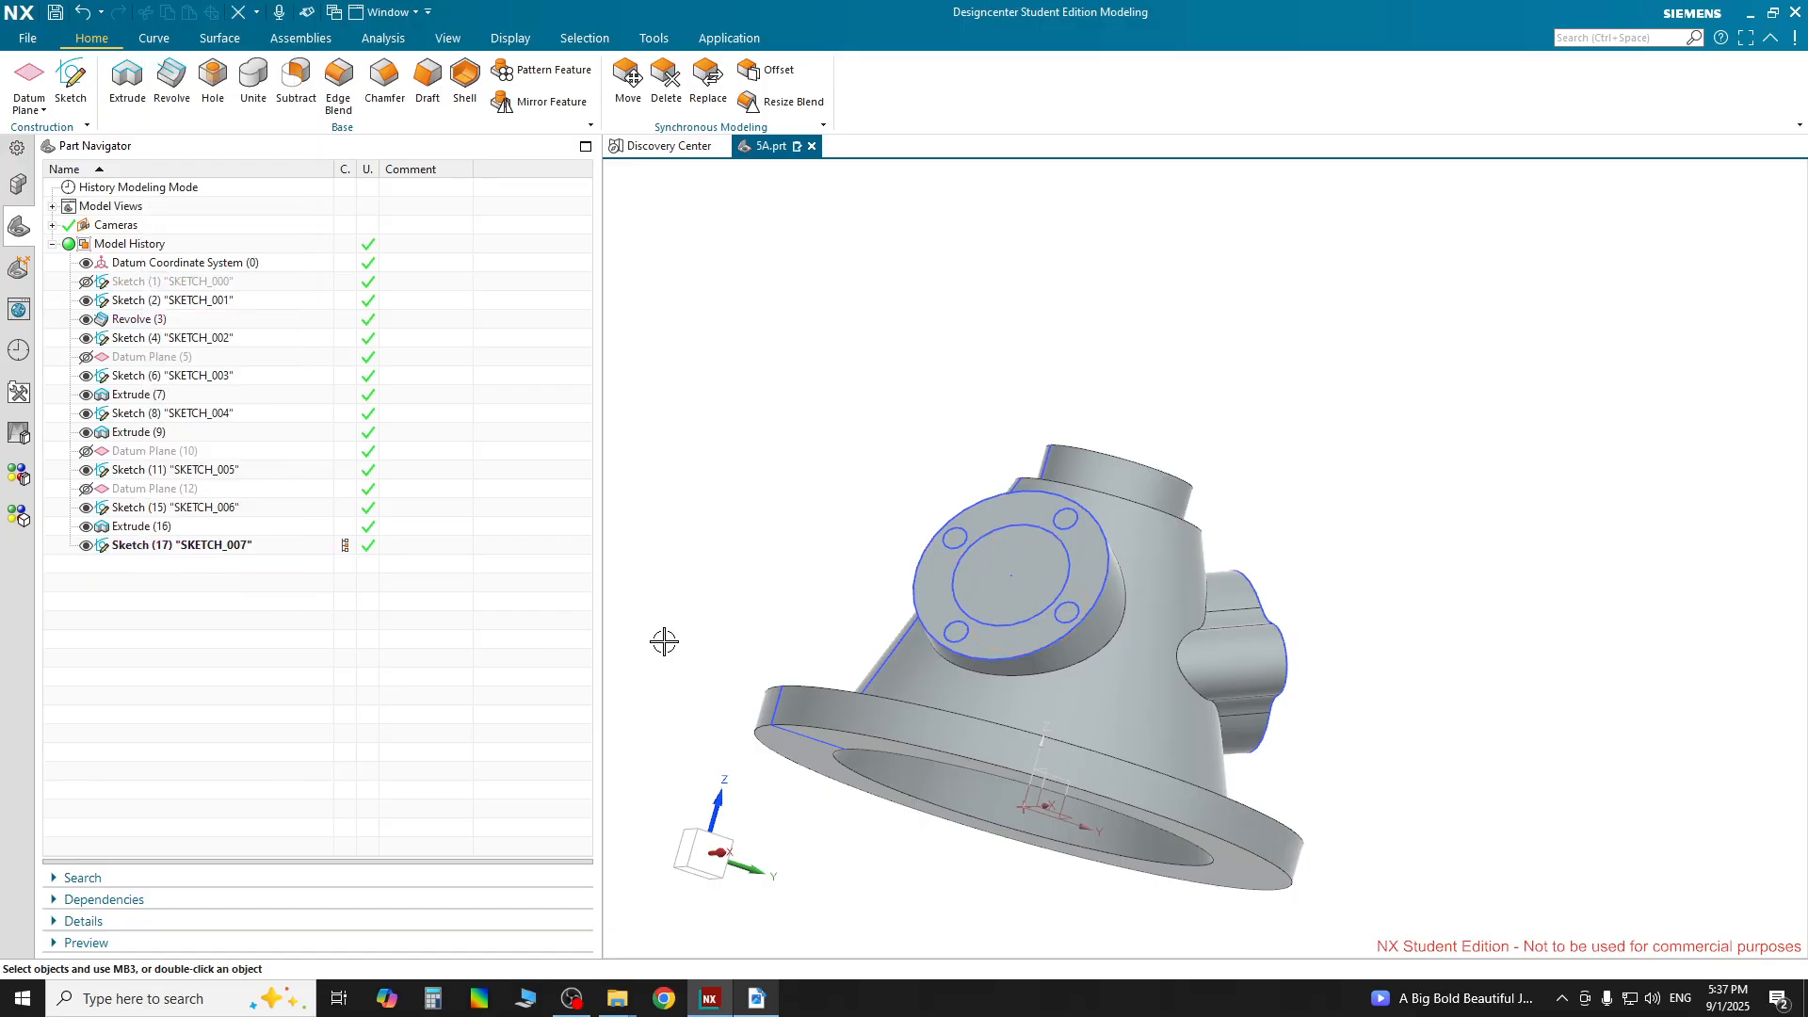
Reopen the second side boss's Extrude and examine its section and end limit around the housing
left_click(134, 533)
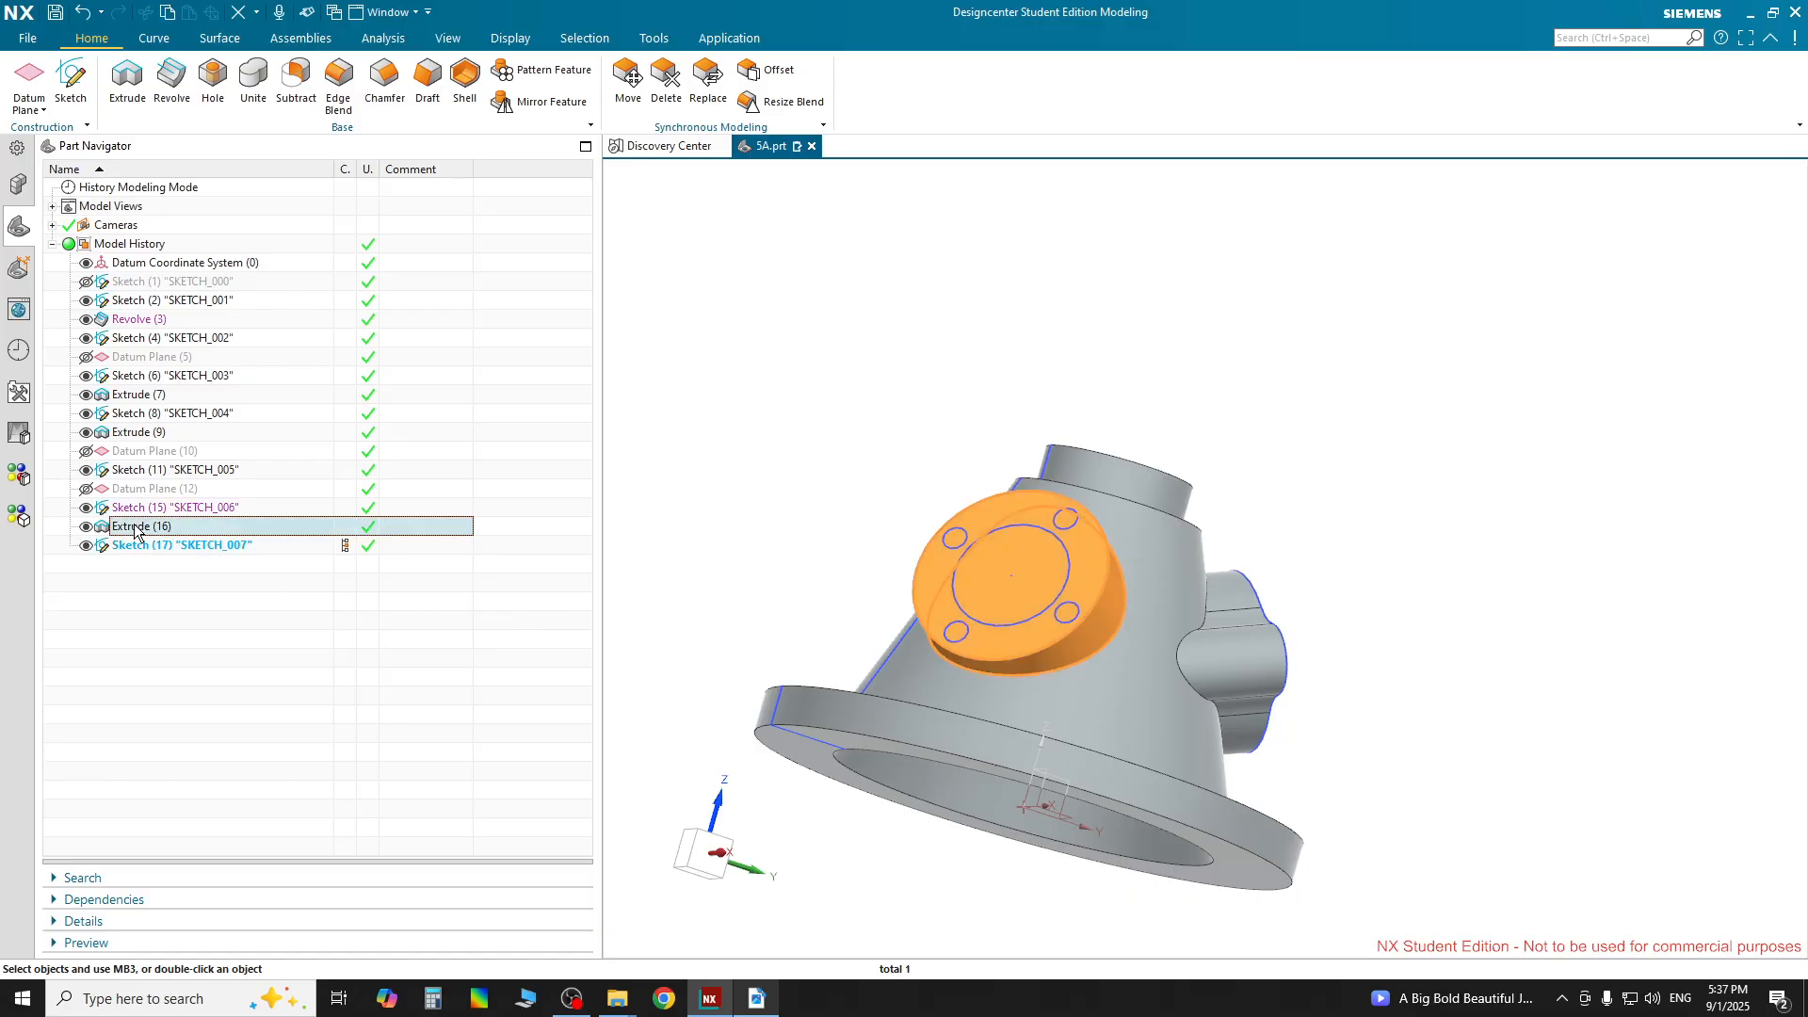
double_click(135, 533)
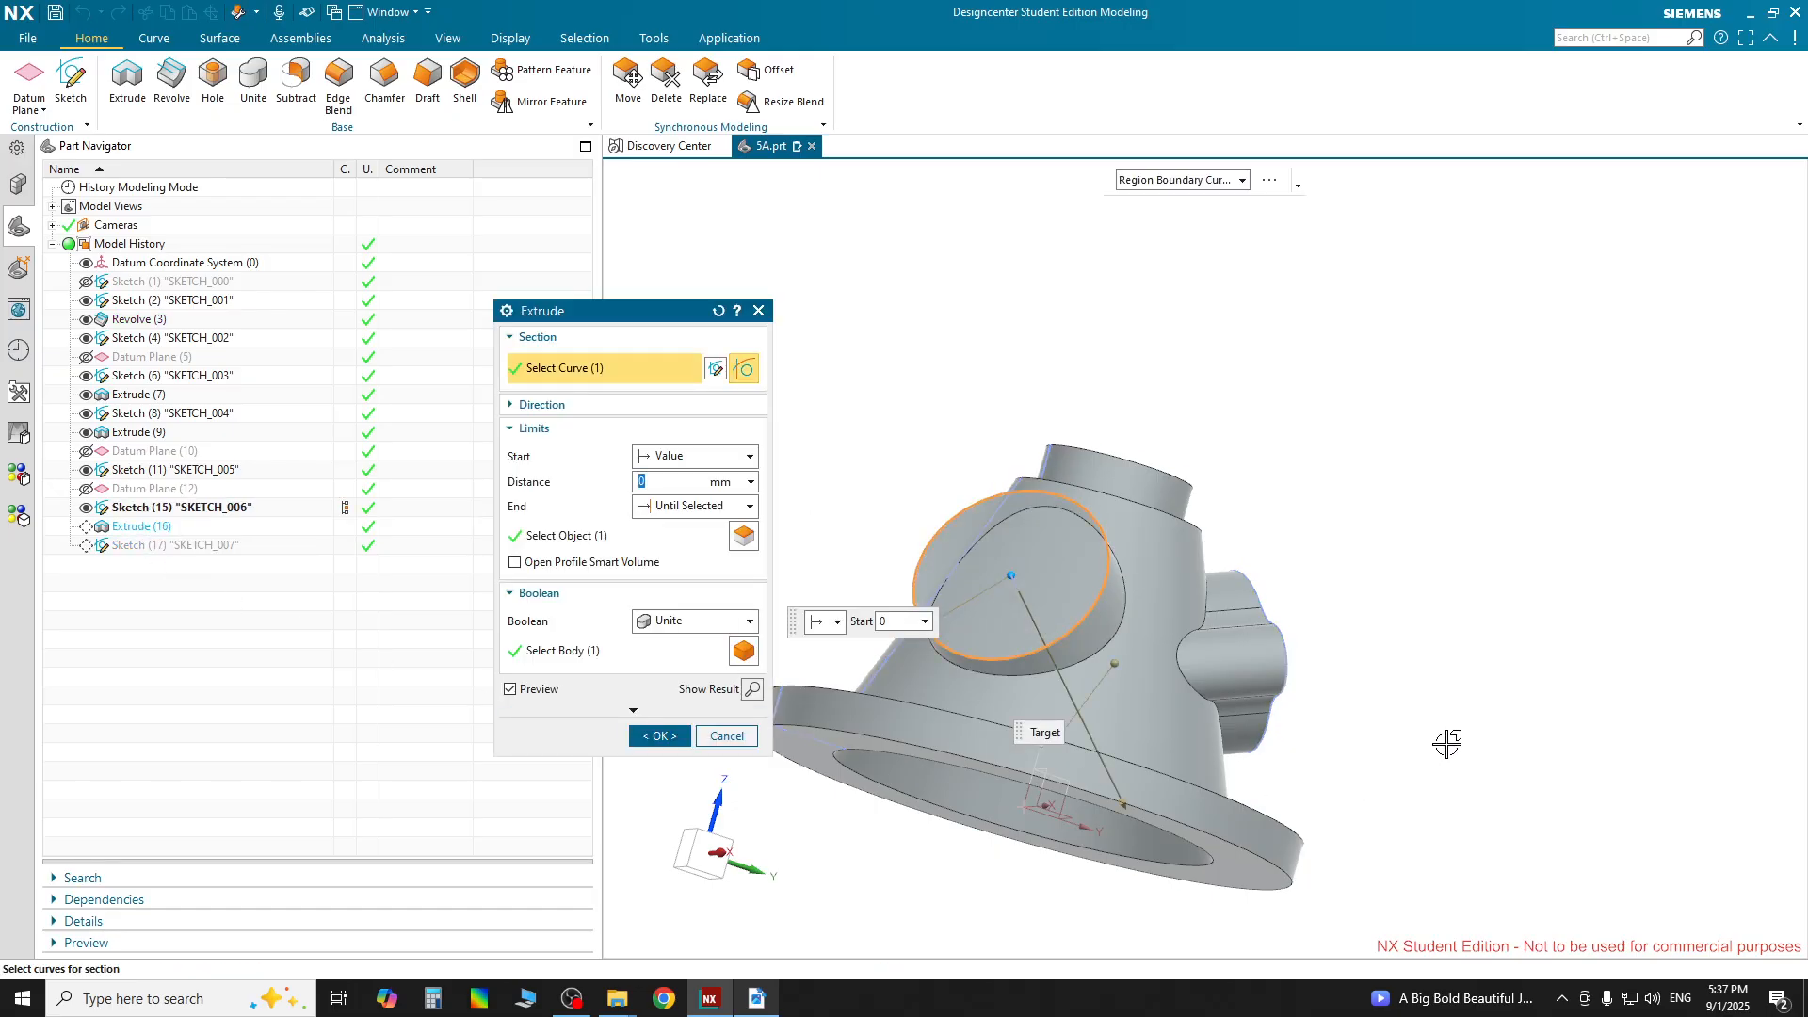
middle_click_drag(1444, 739, 1323, 692)
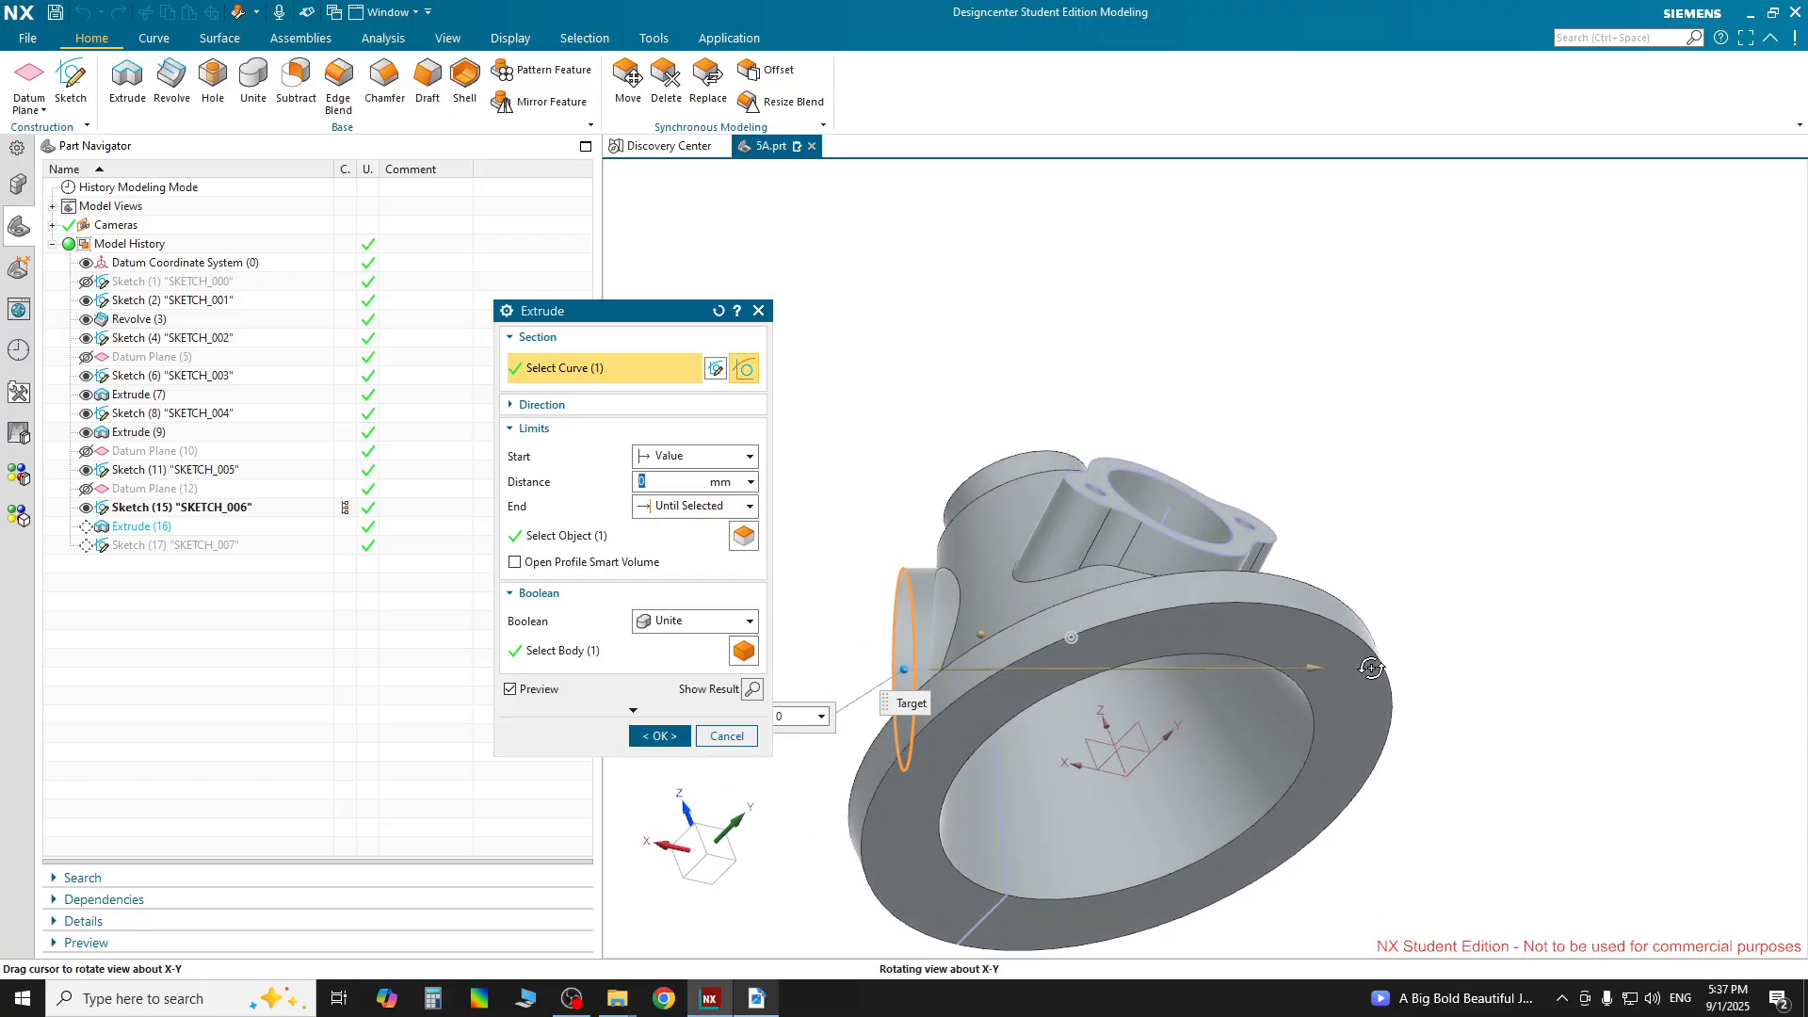
left_click(649, 508)
middle_click(1469, 828)
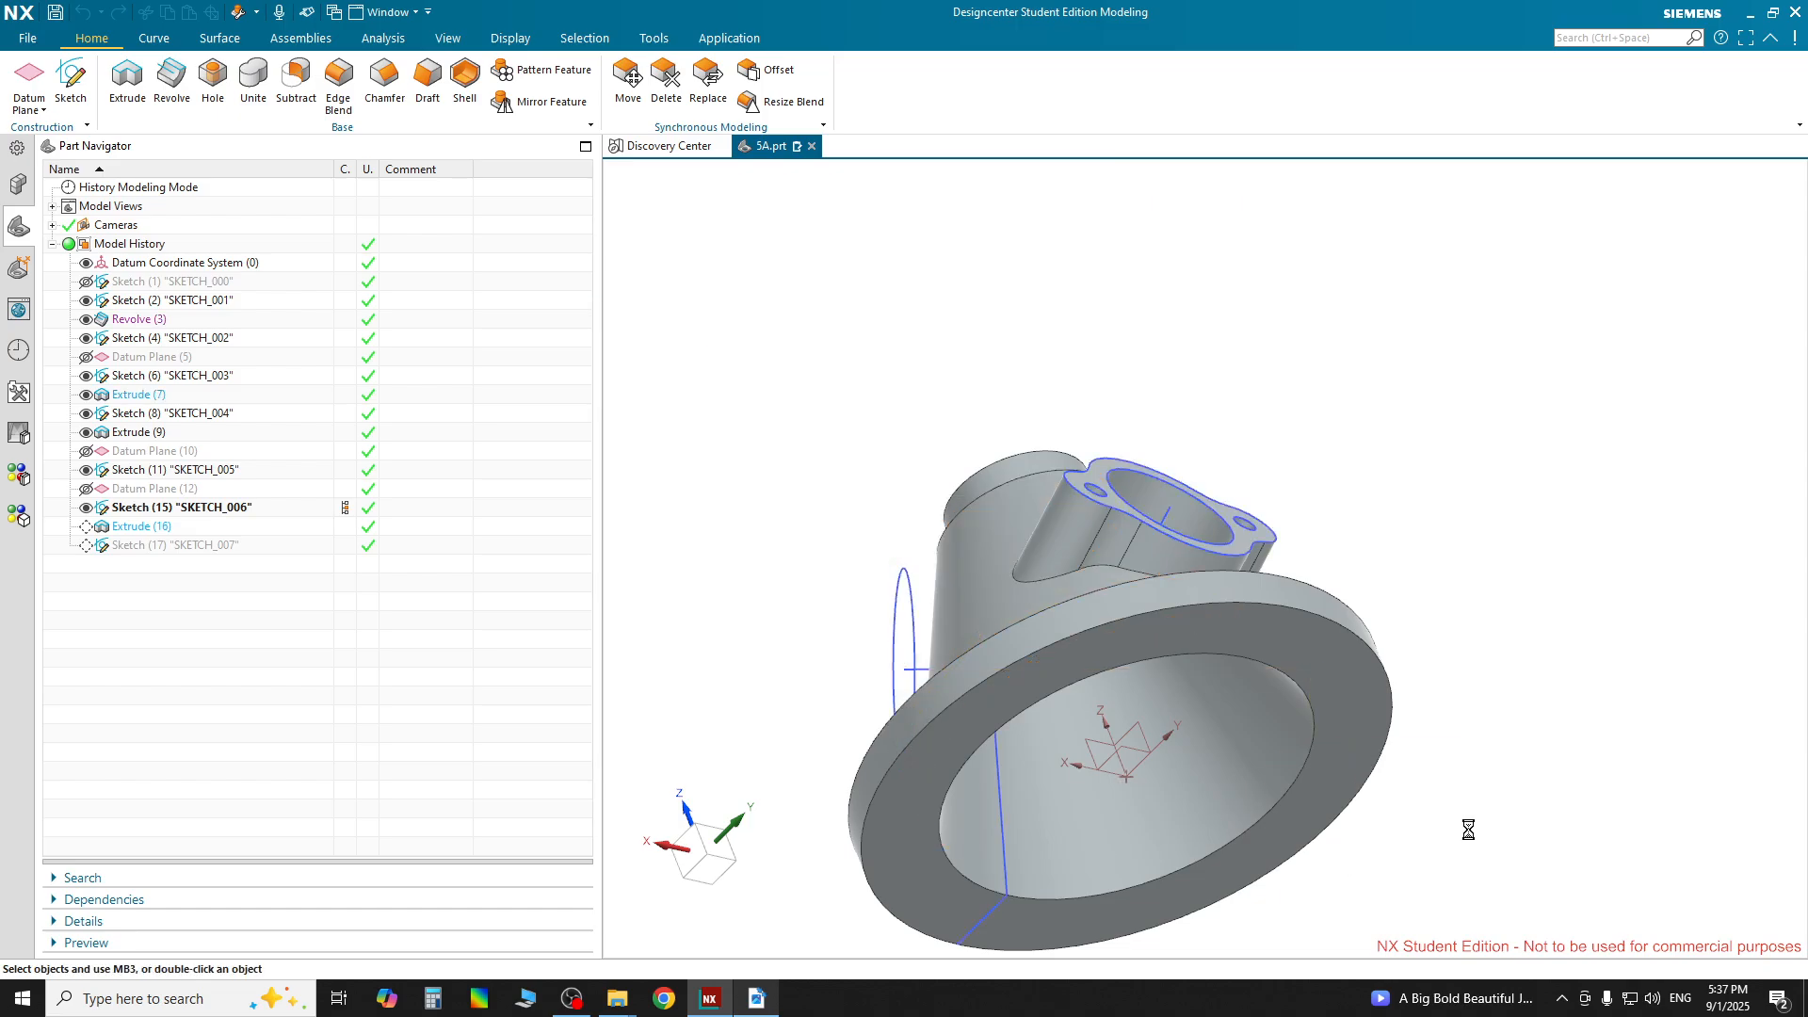
double_click(902, 617)
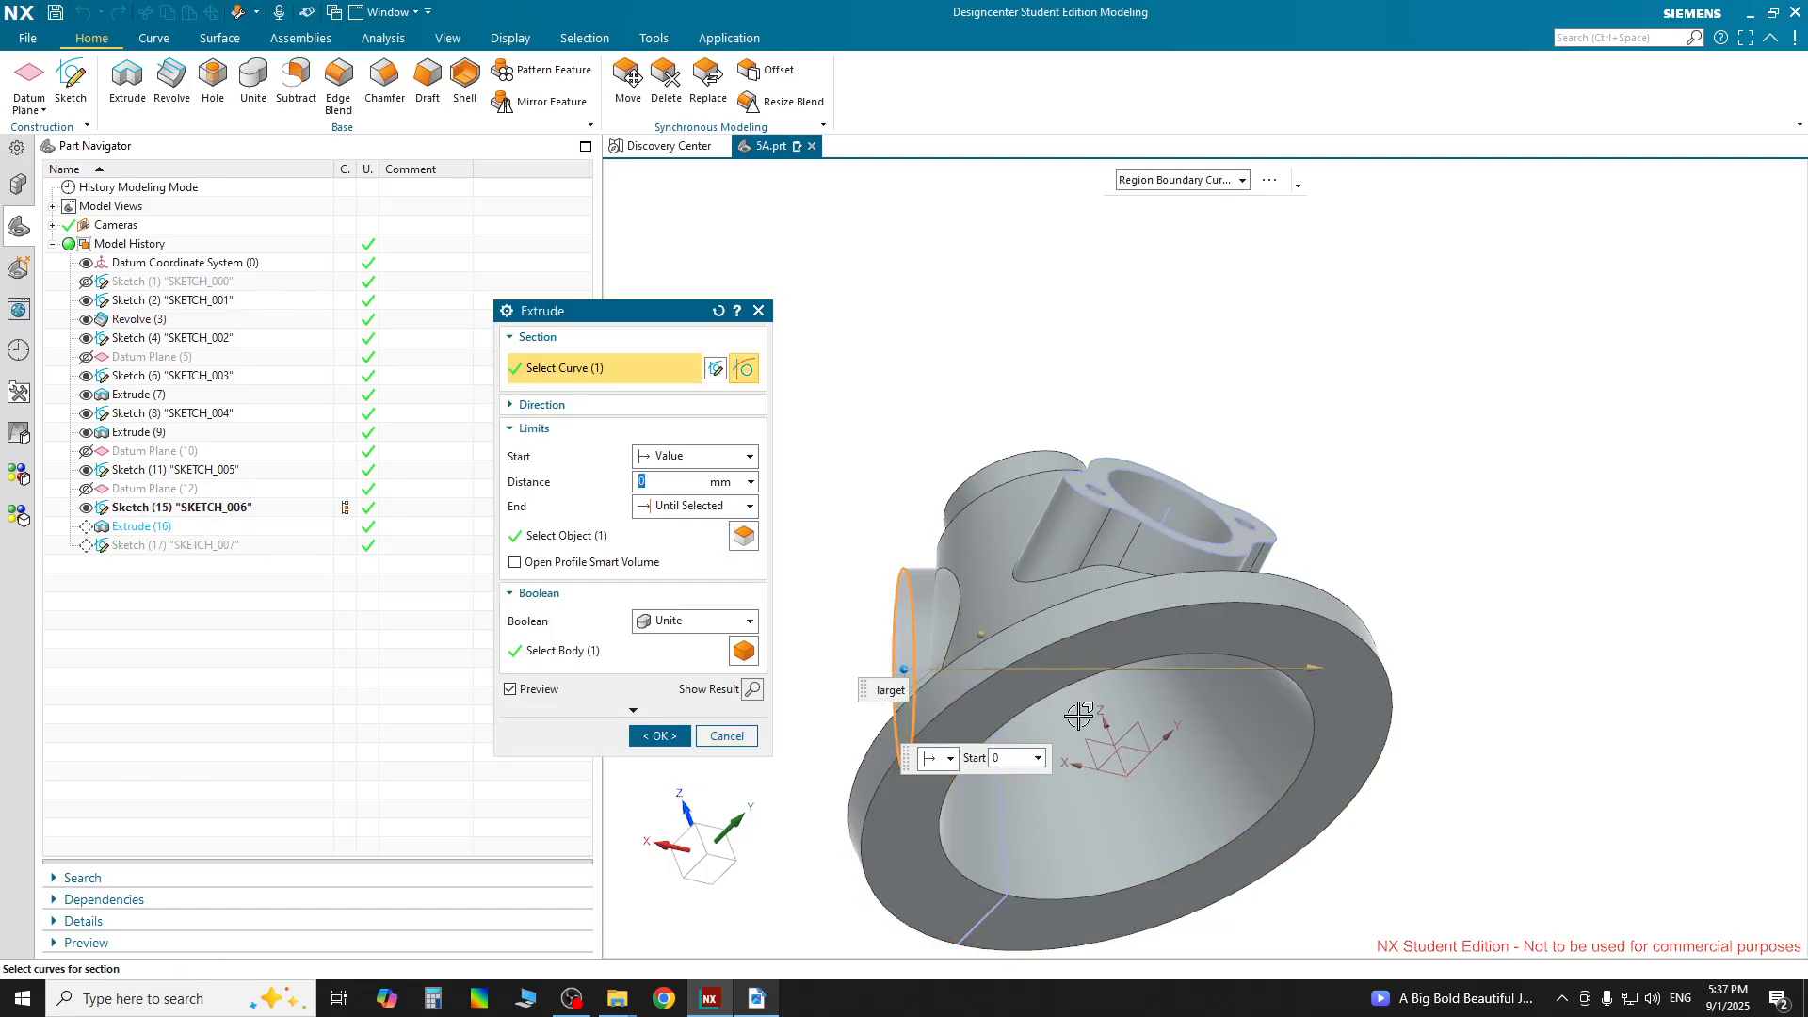
left_click(689, 508)
middle_click(1284, 365)
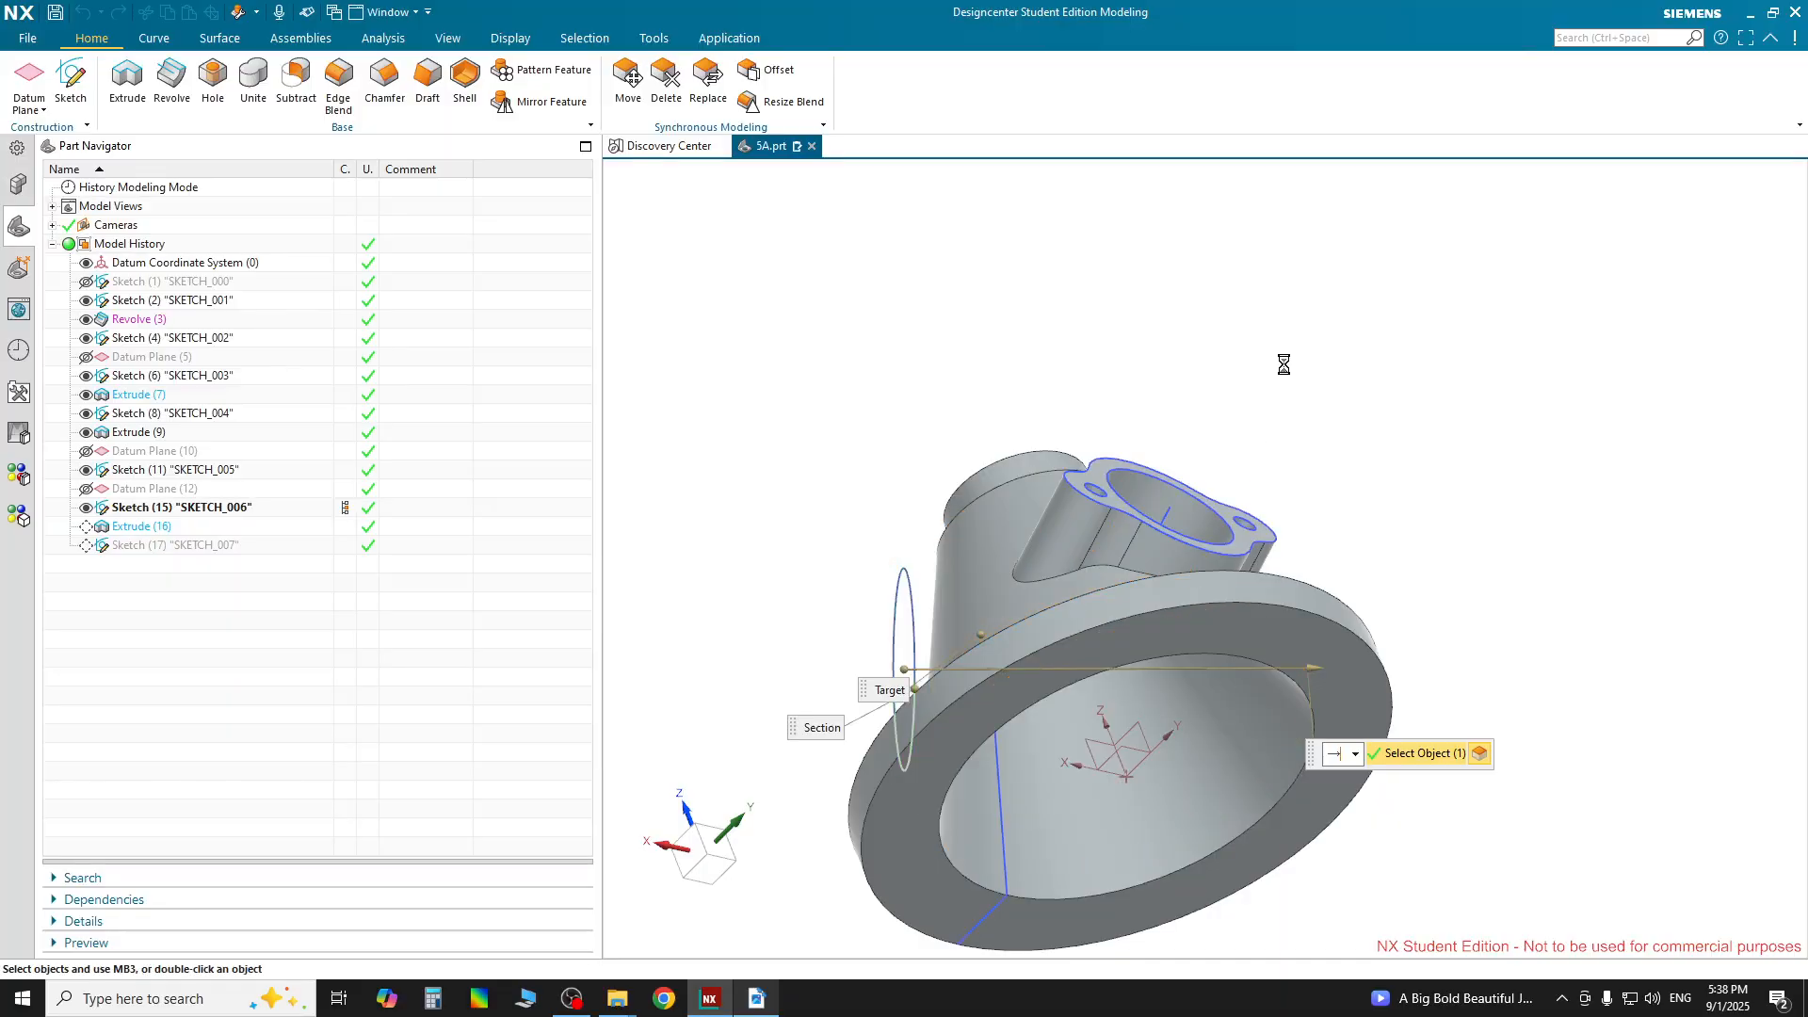
Edit the second side boss's Extrude so it ends Until Selected at the housing's inner conical face
middle_click_drag(1083, 290, 942, 624)
double_click(941, 624)
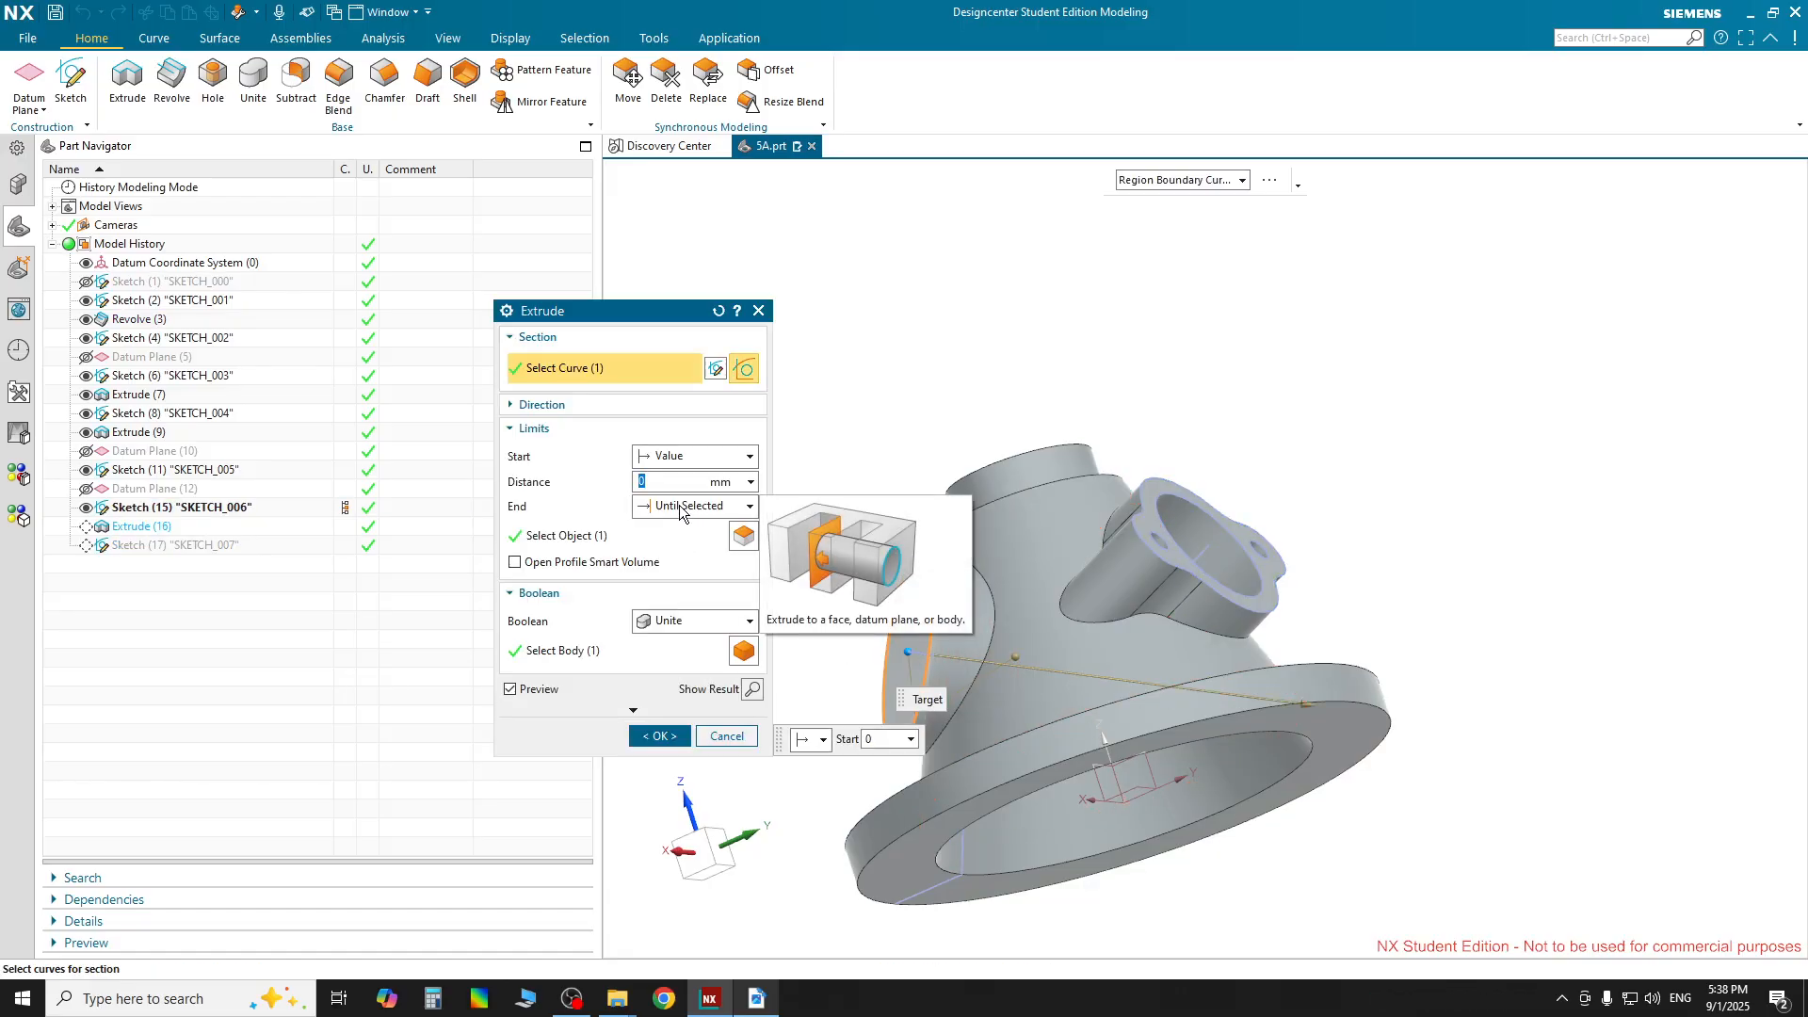
left_click(656, 509)
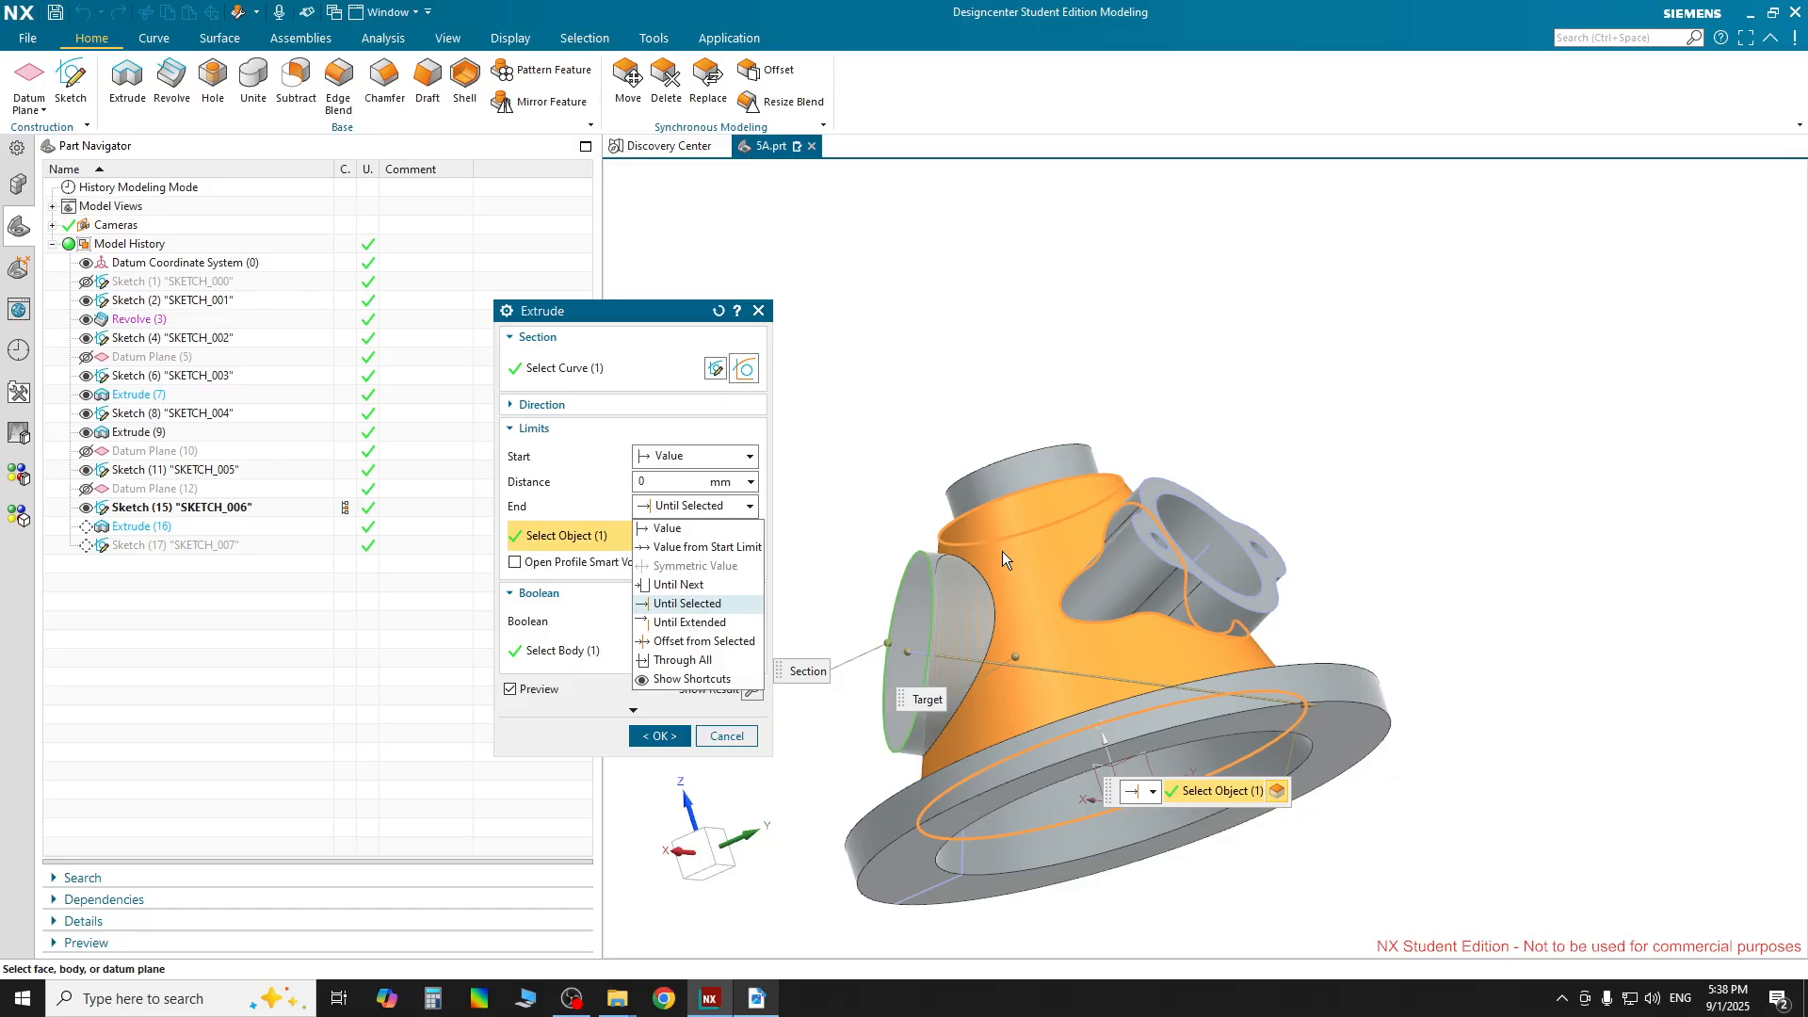
left_click(693, 509)
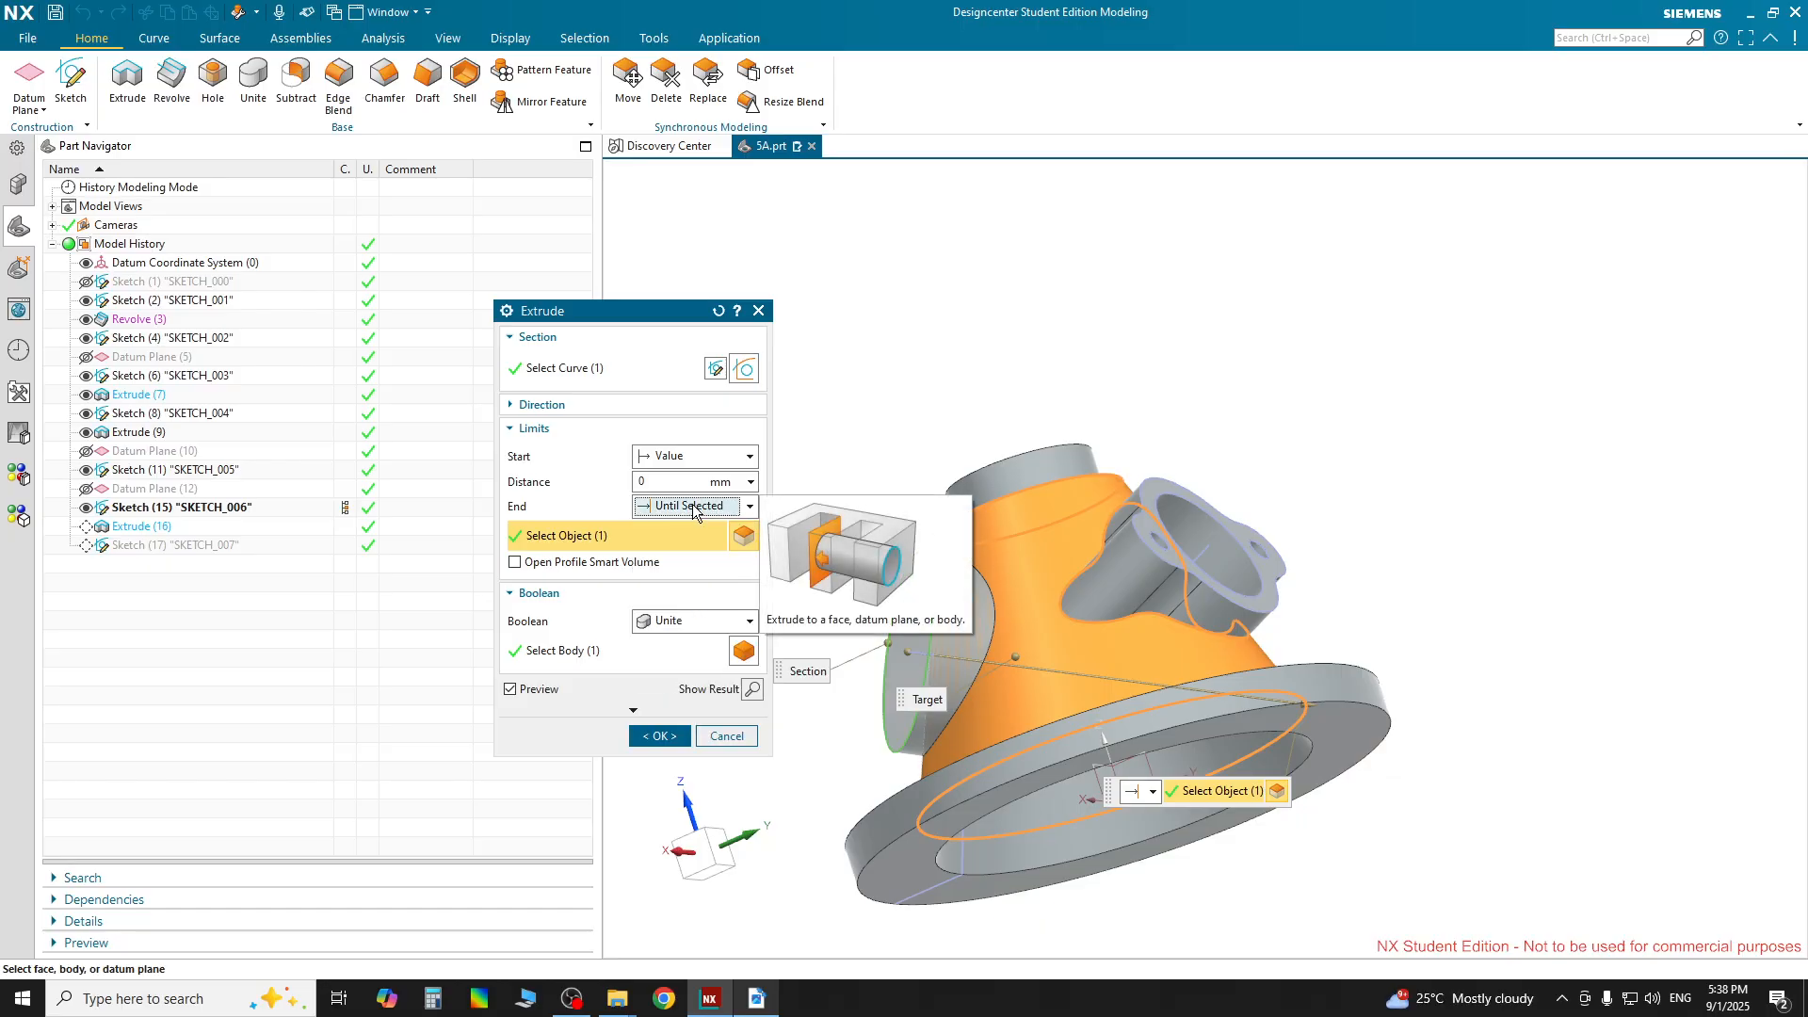
left_click(1164, 810)
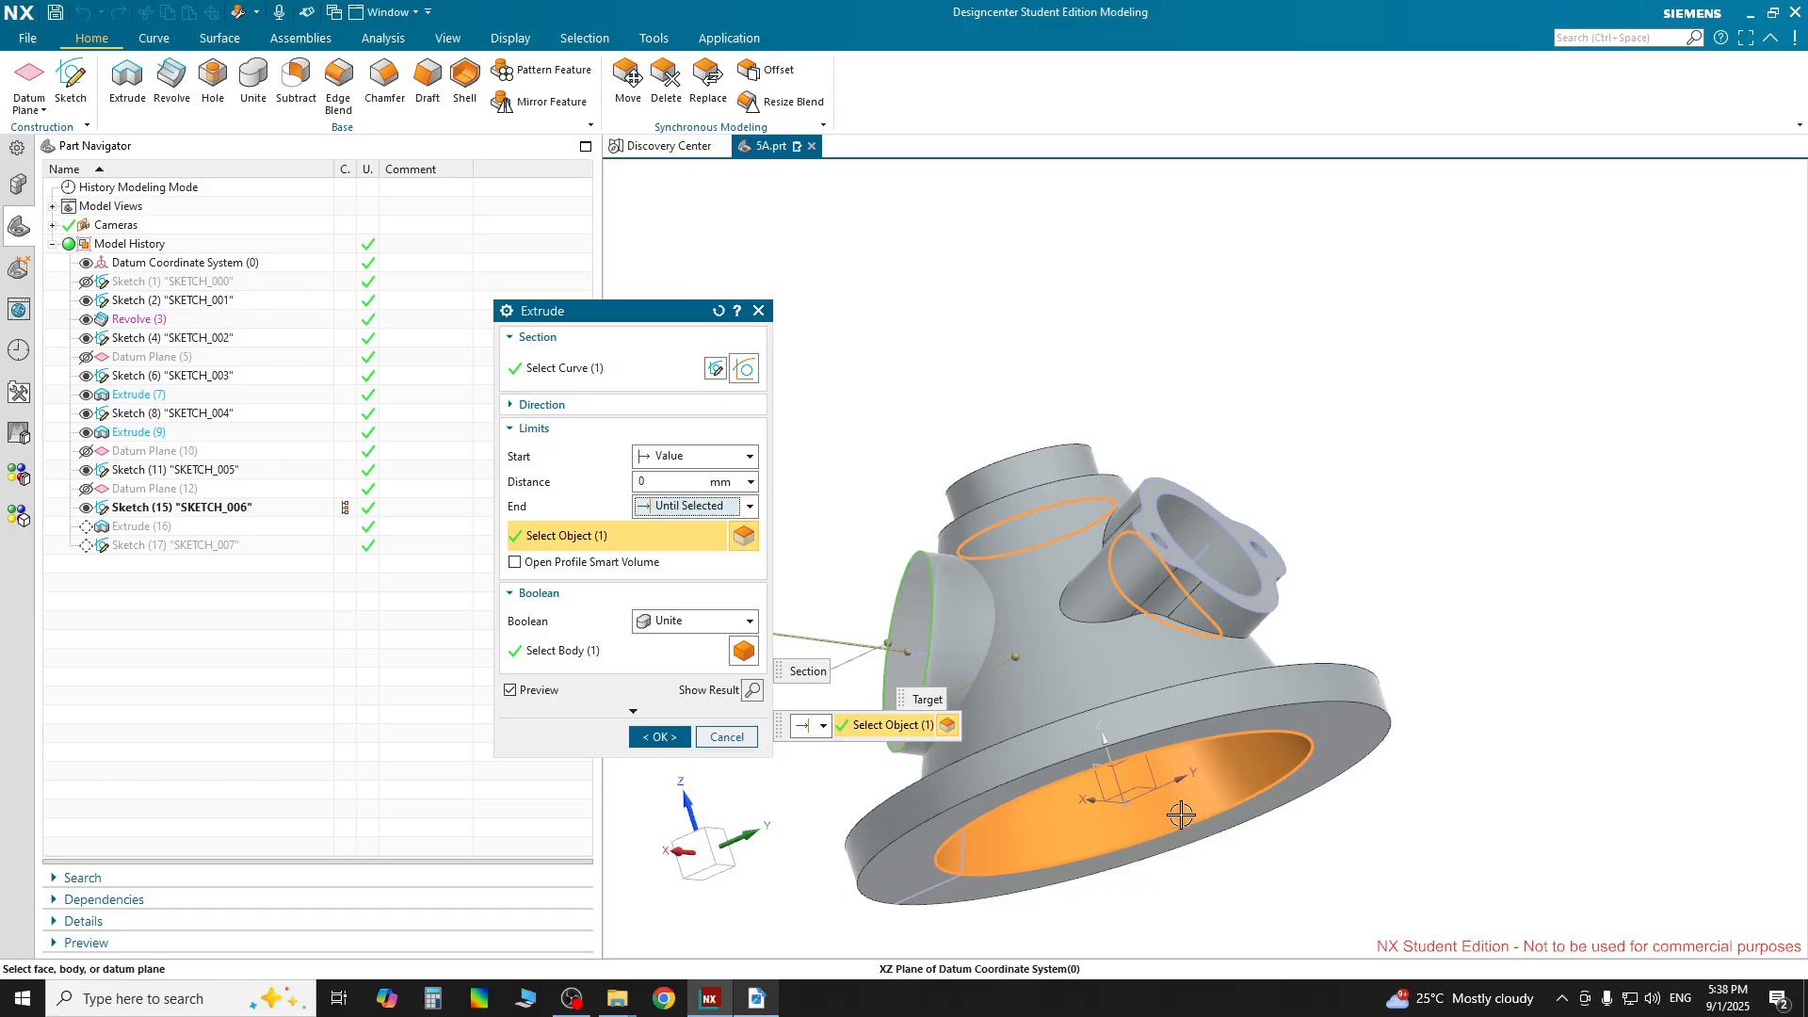
left_click(750, 692)
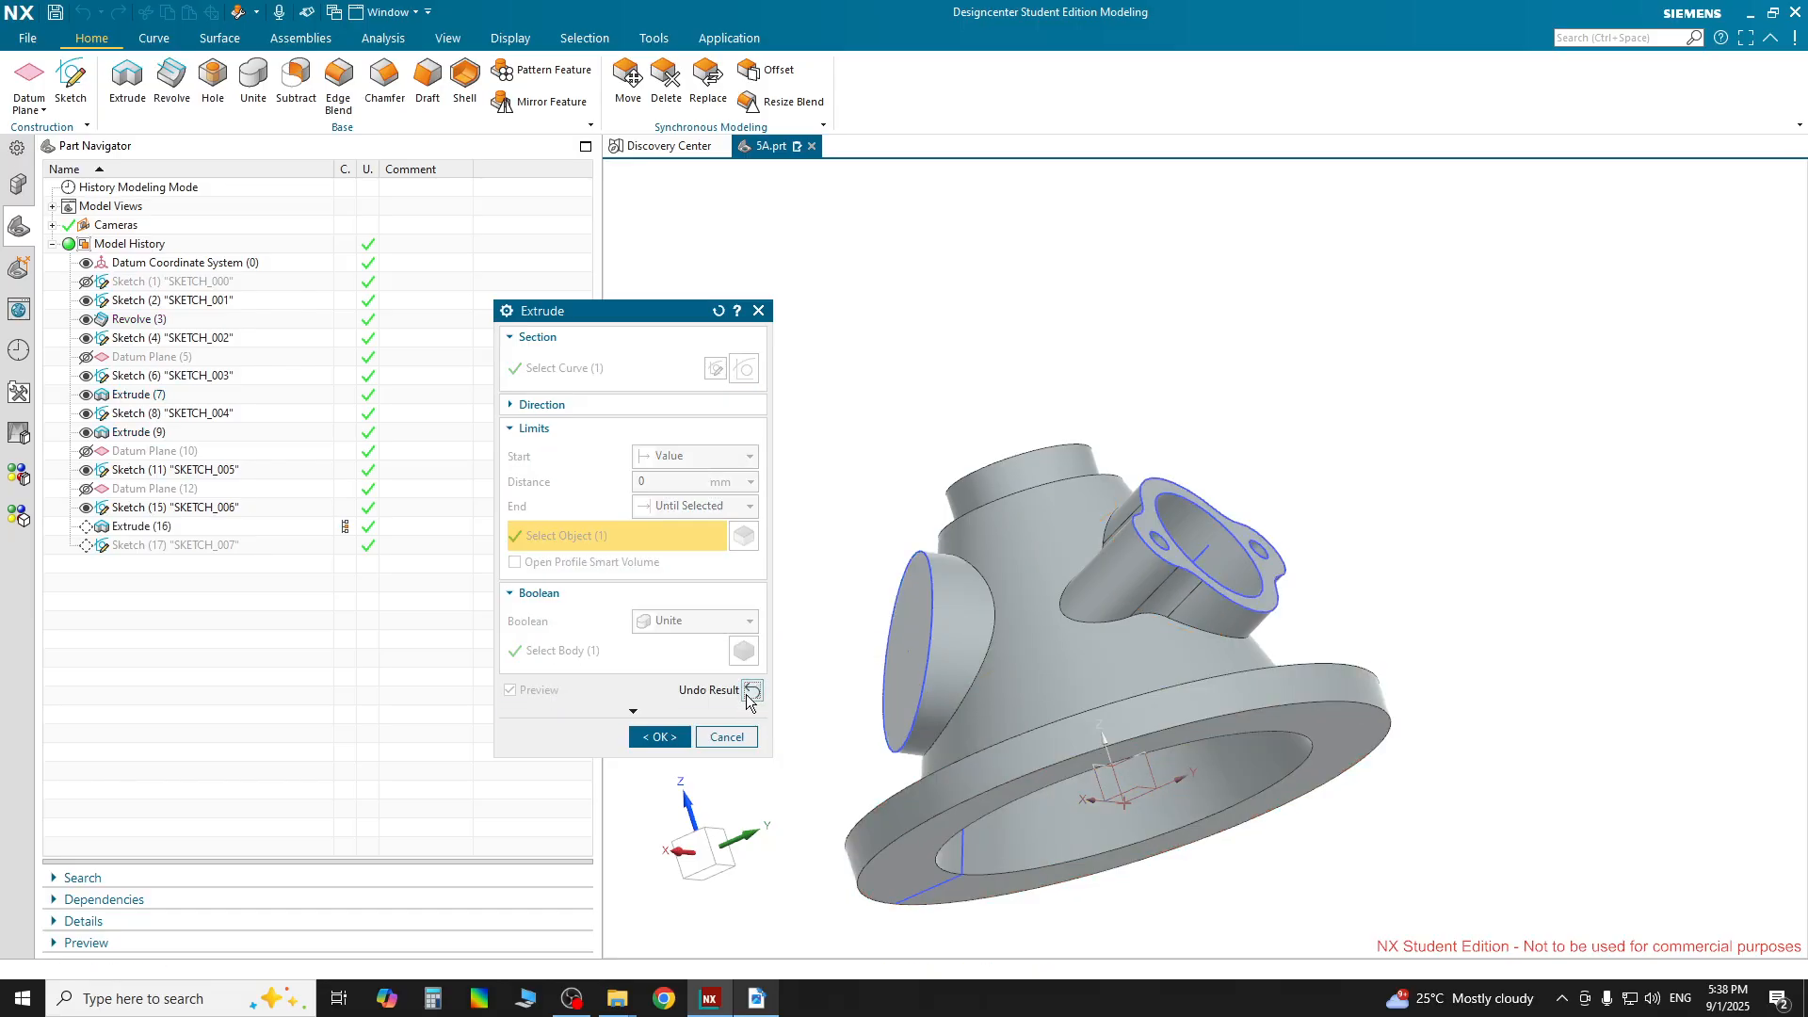
mouse_move(1485, 862)
middle_mouse_down()
mouse_move(1473, 787)
mouse_move(1404, 766)
mouse_move(1450, 780)
mouse_move(1451, 873)
mouse_move(1485, 839)
middle_mouse_up()
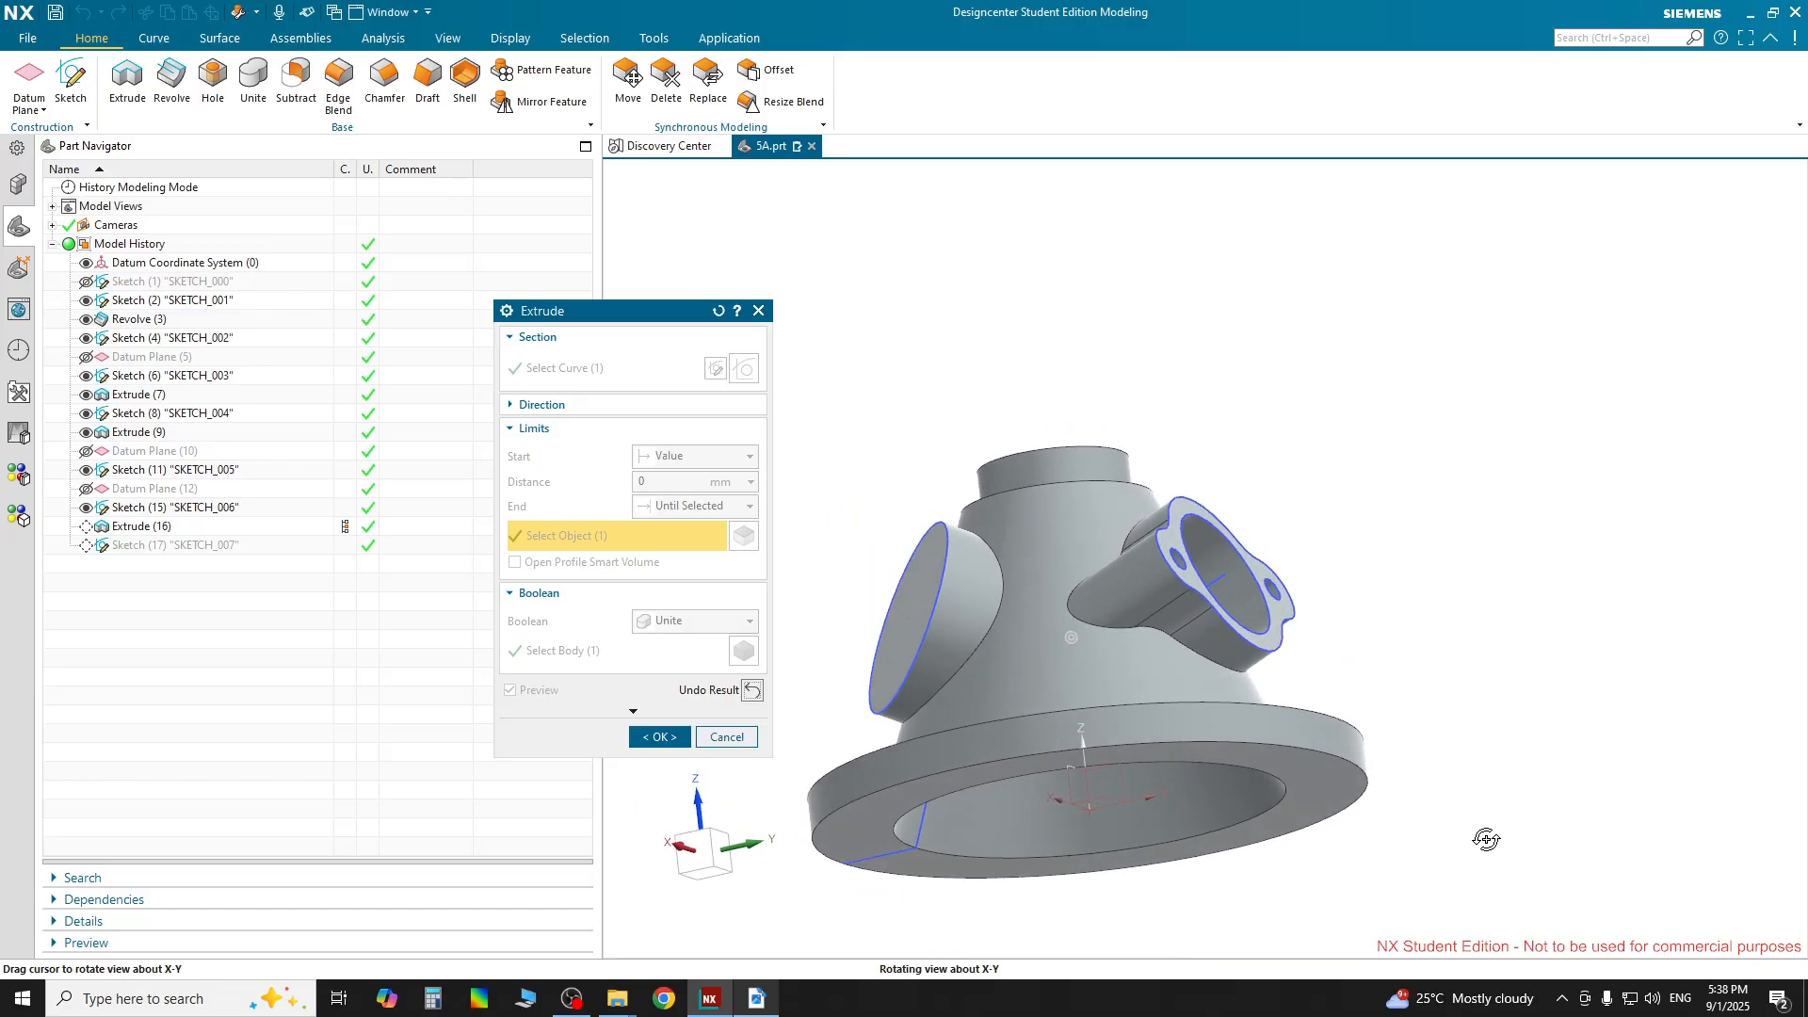
left_click(660, 736)
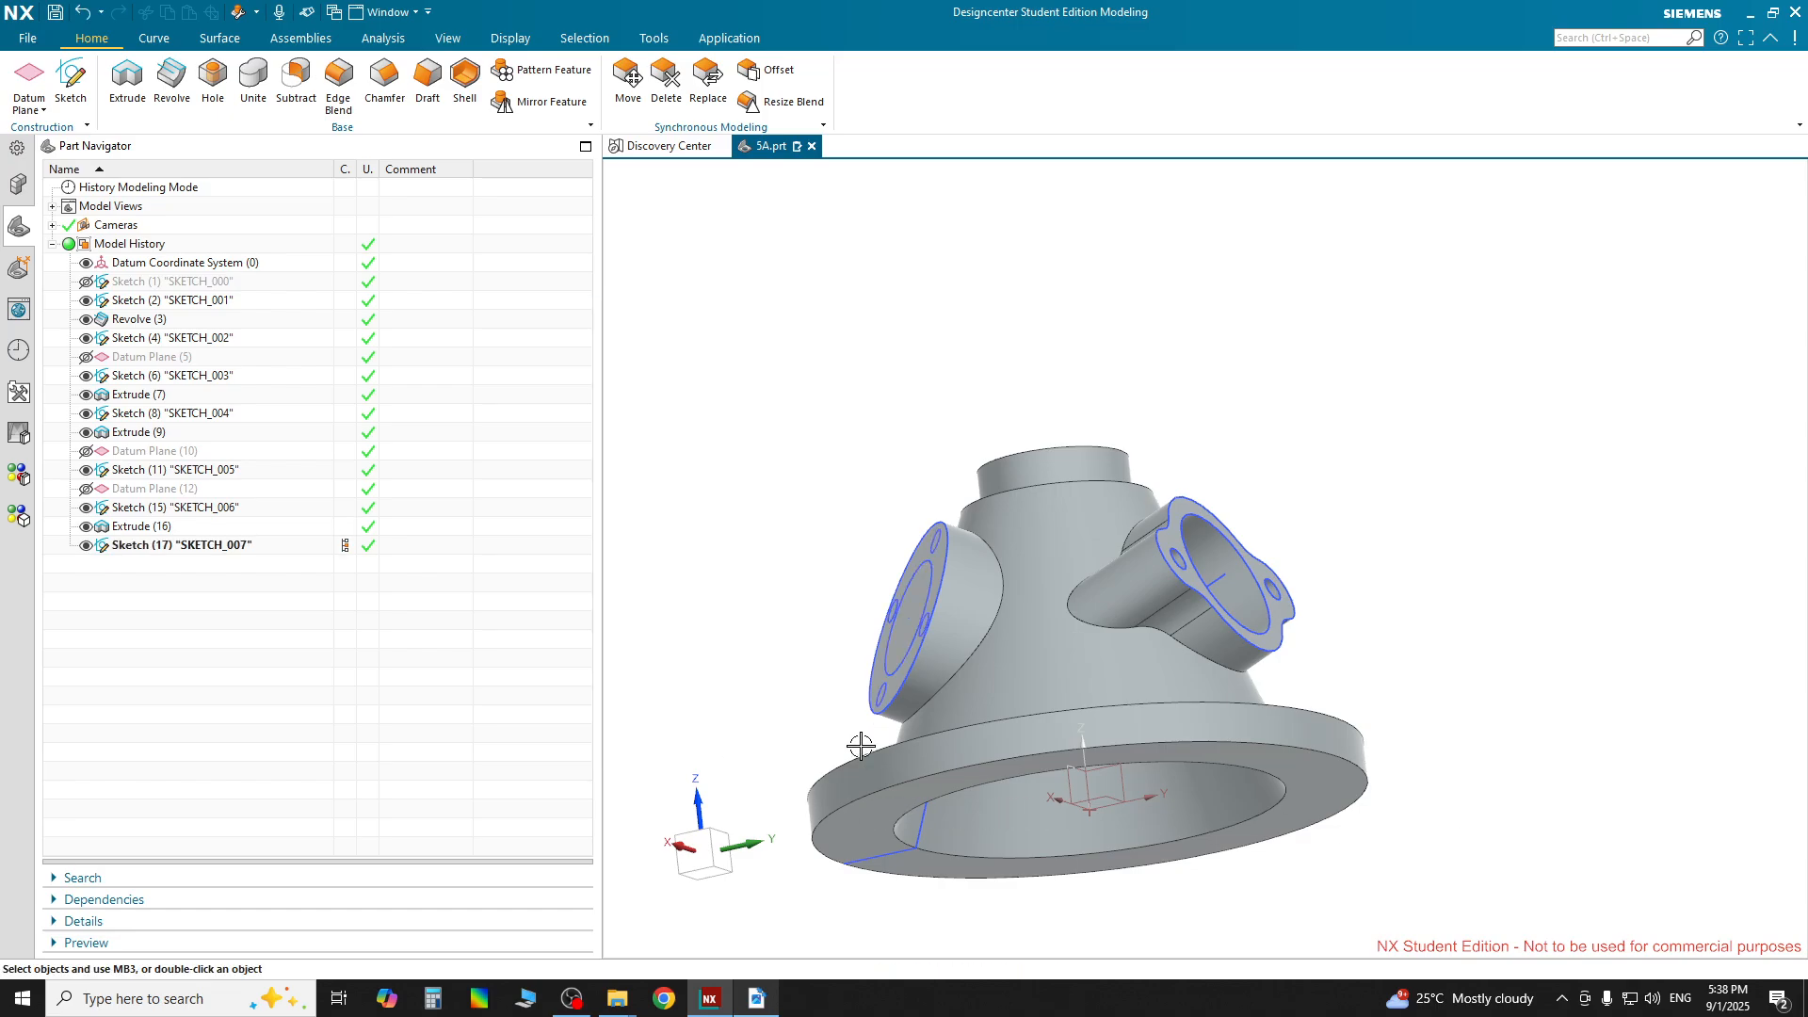
Start an Extrude with the Single Curve rule and select the four 2.5 mm circles on the second side boss's face
middle_click_drag(795, 594, 896, 618)
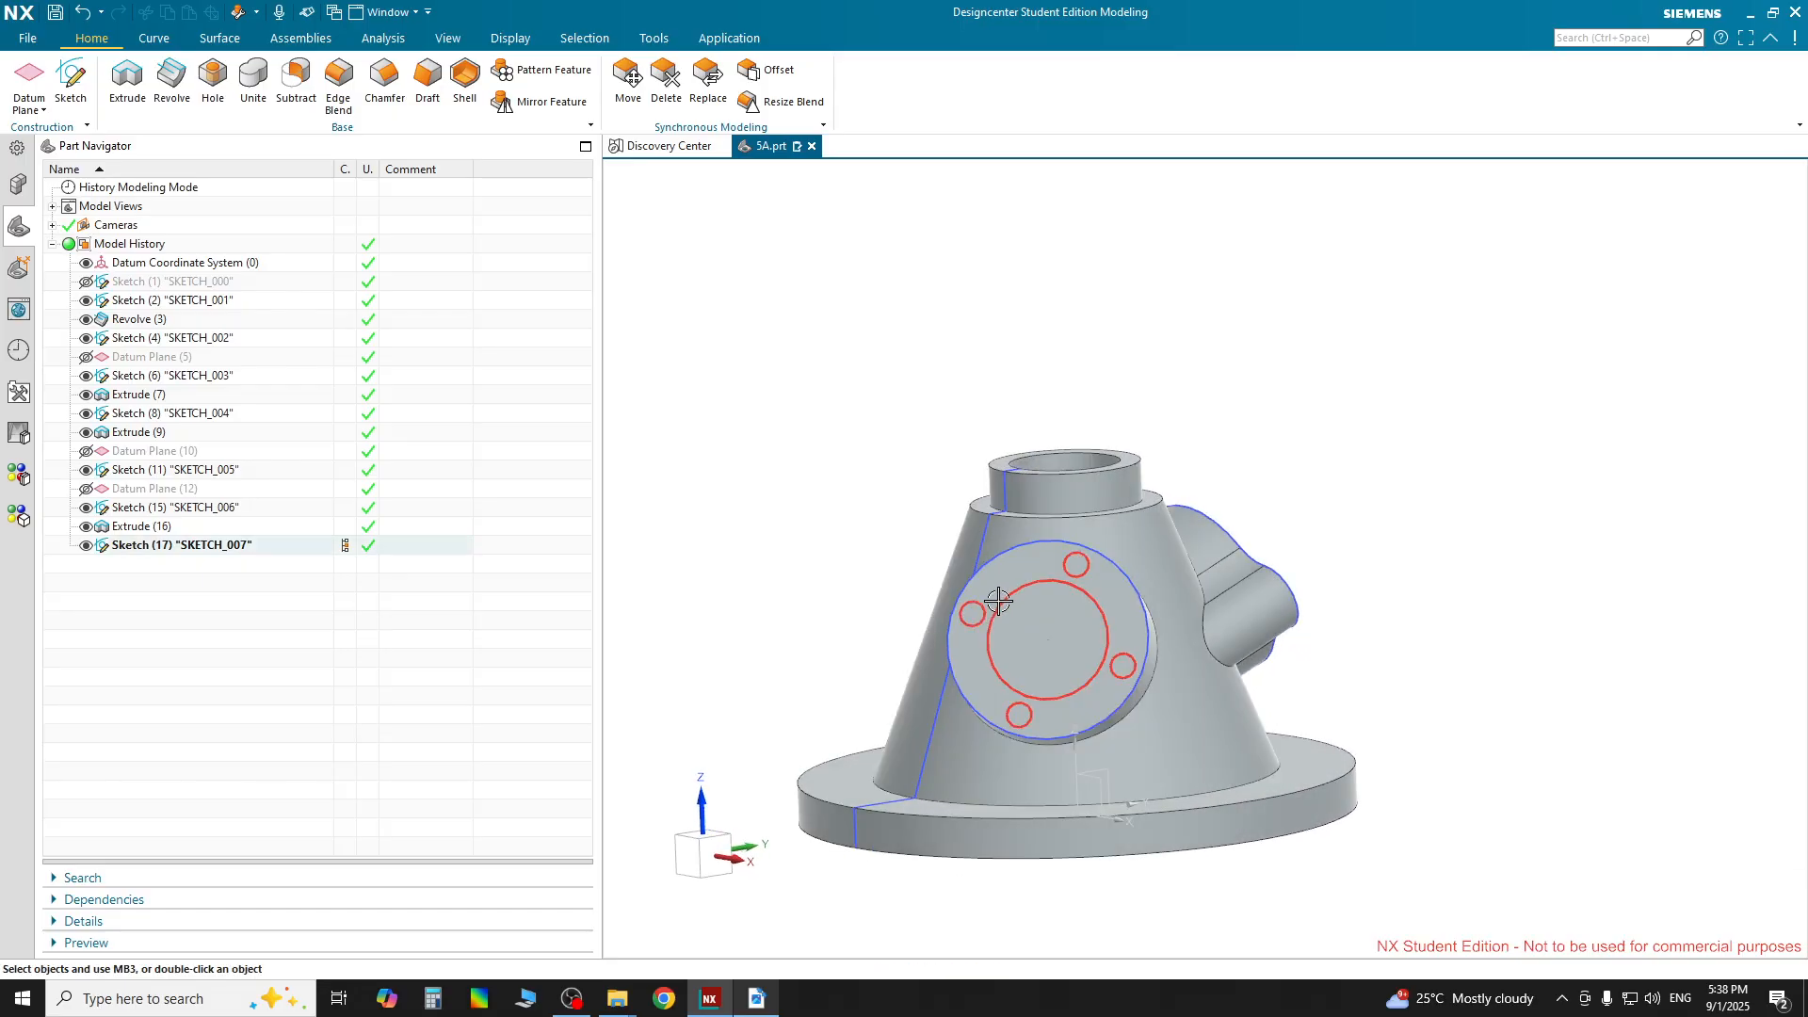
left_click(127, 80)
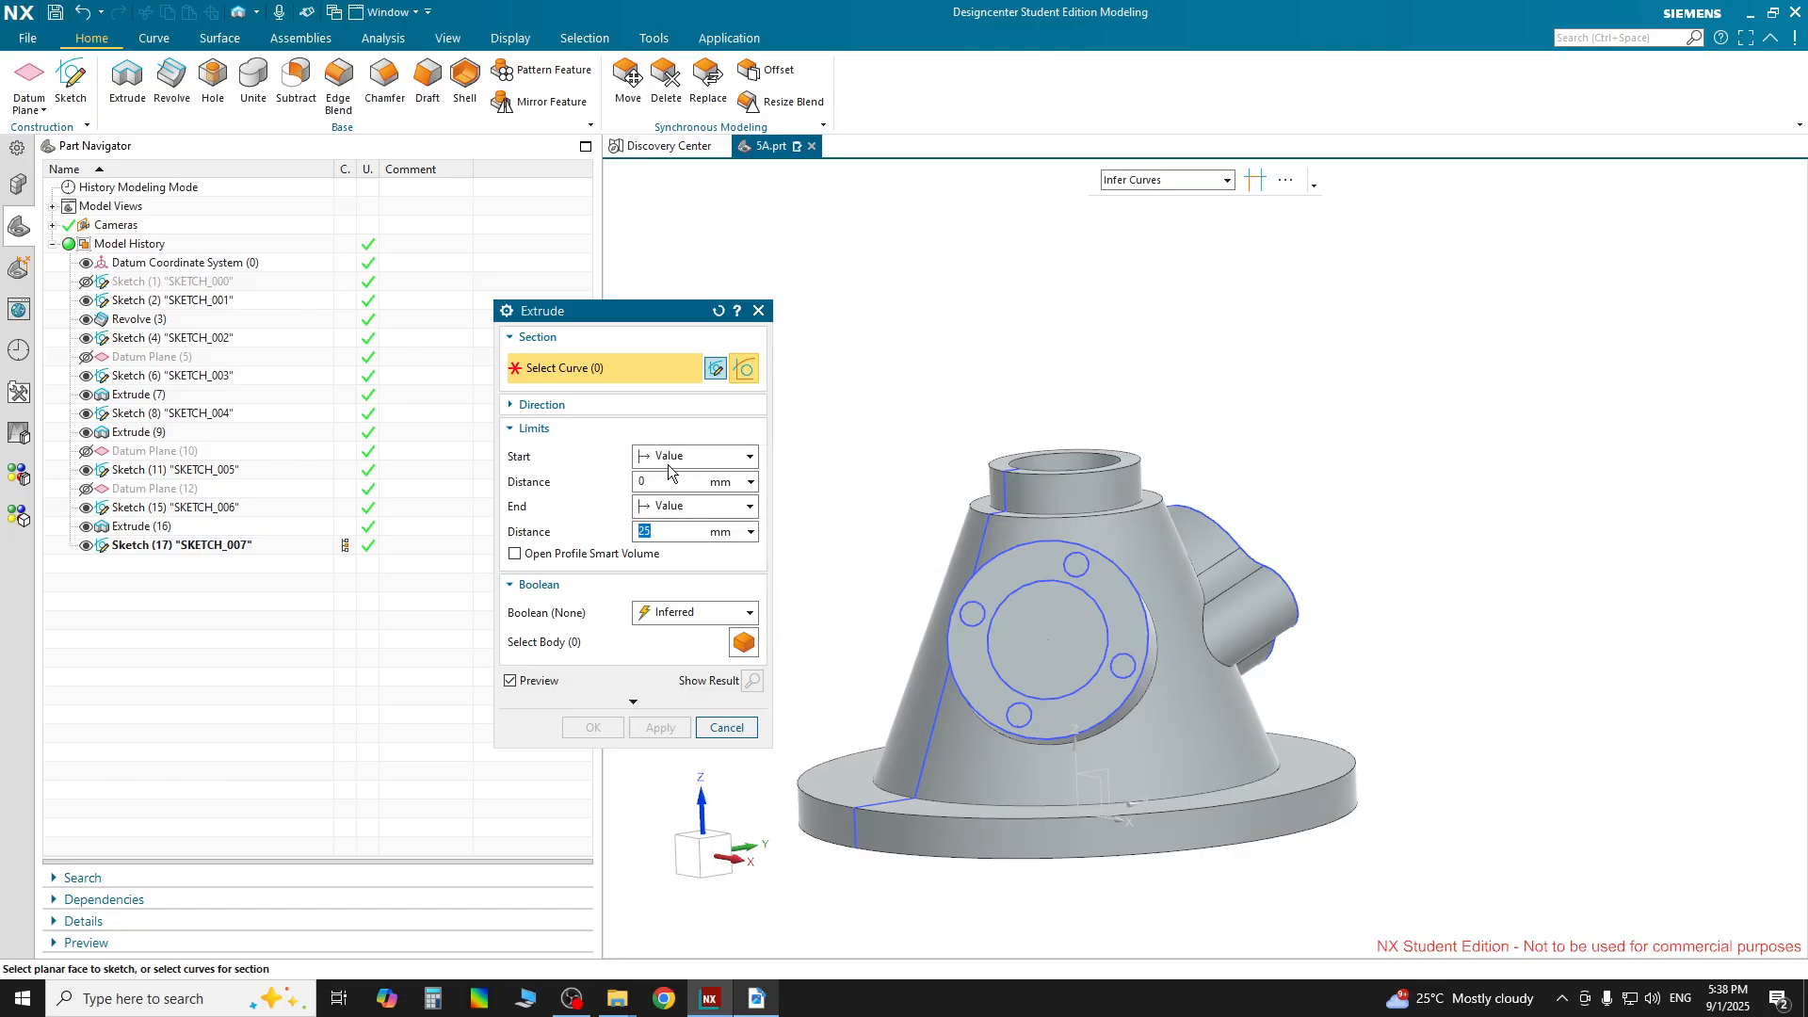
left_click(1143, 183)
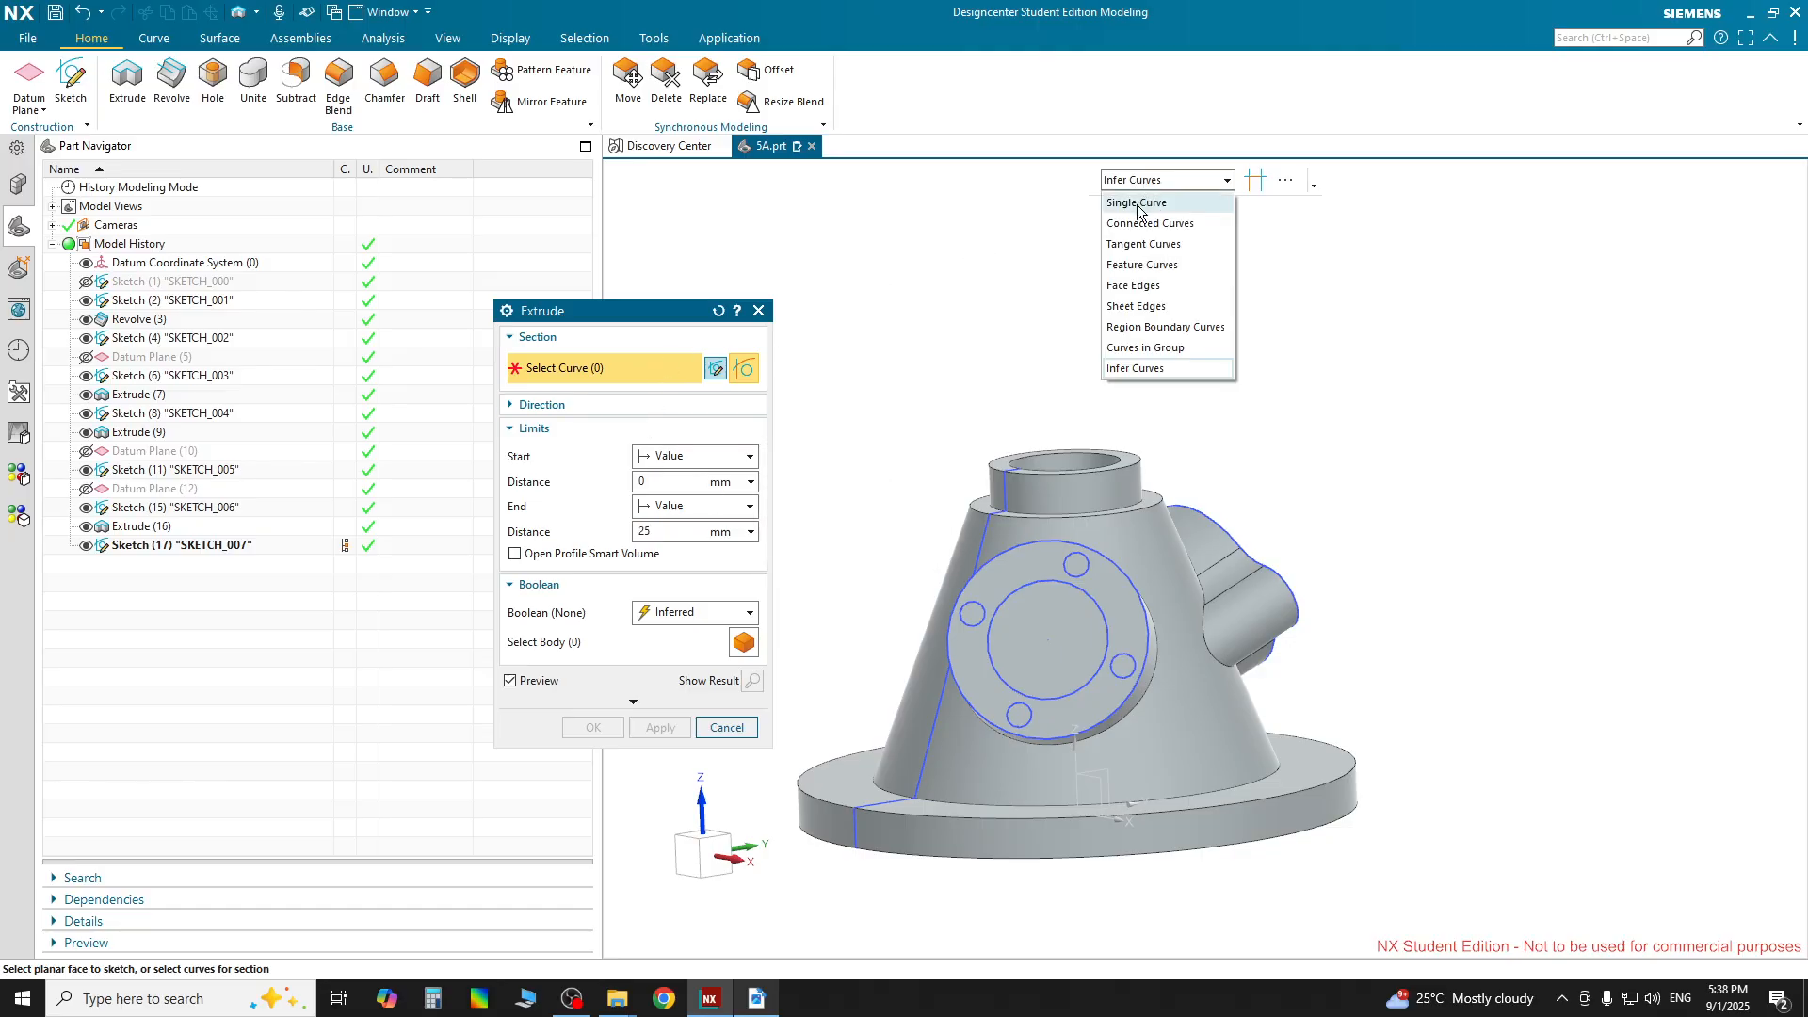
left_click(1141, 201)
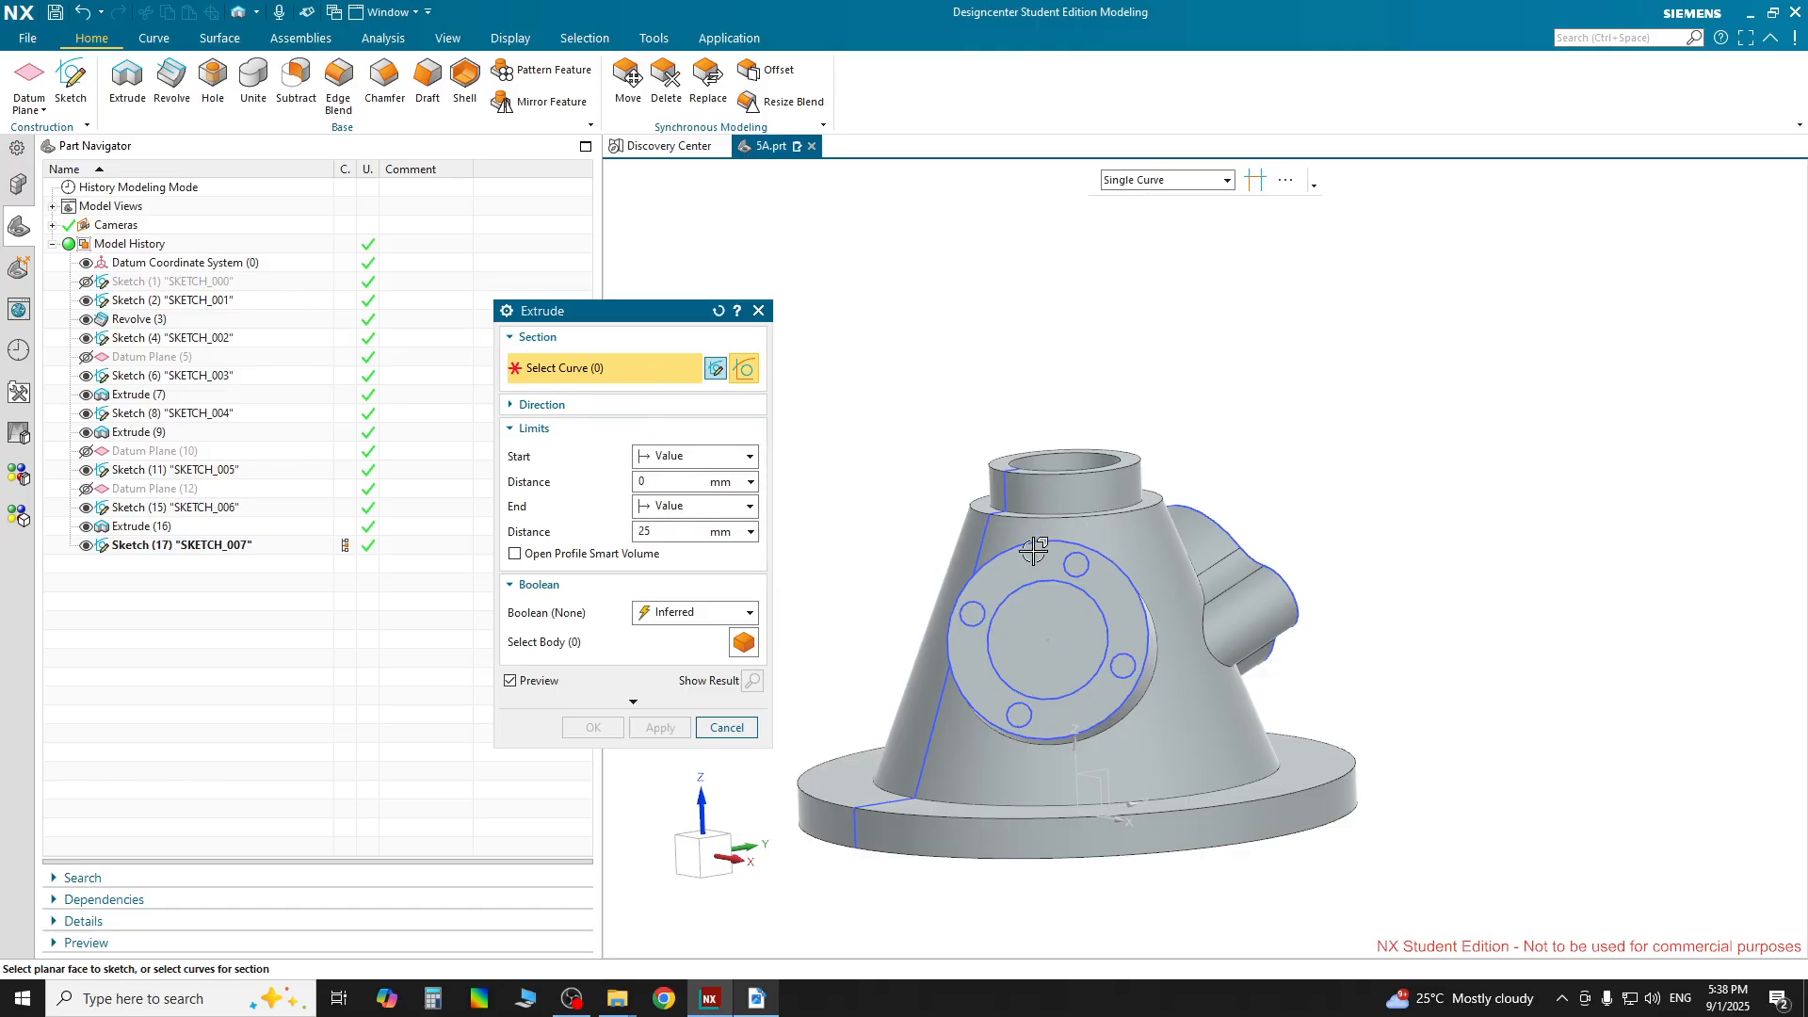
left_click(1076, 565)
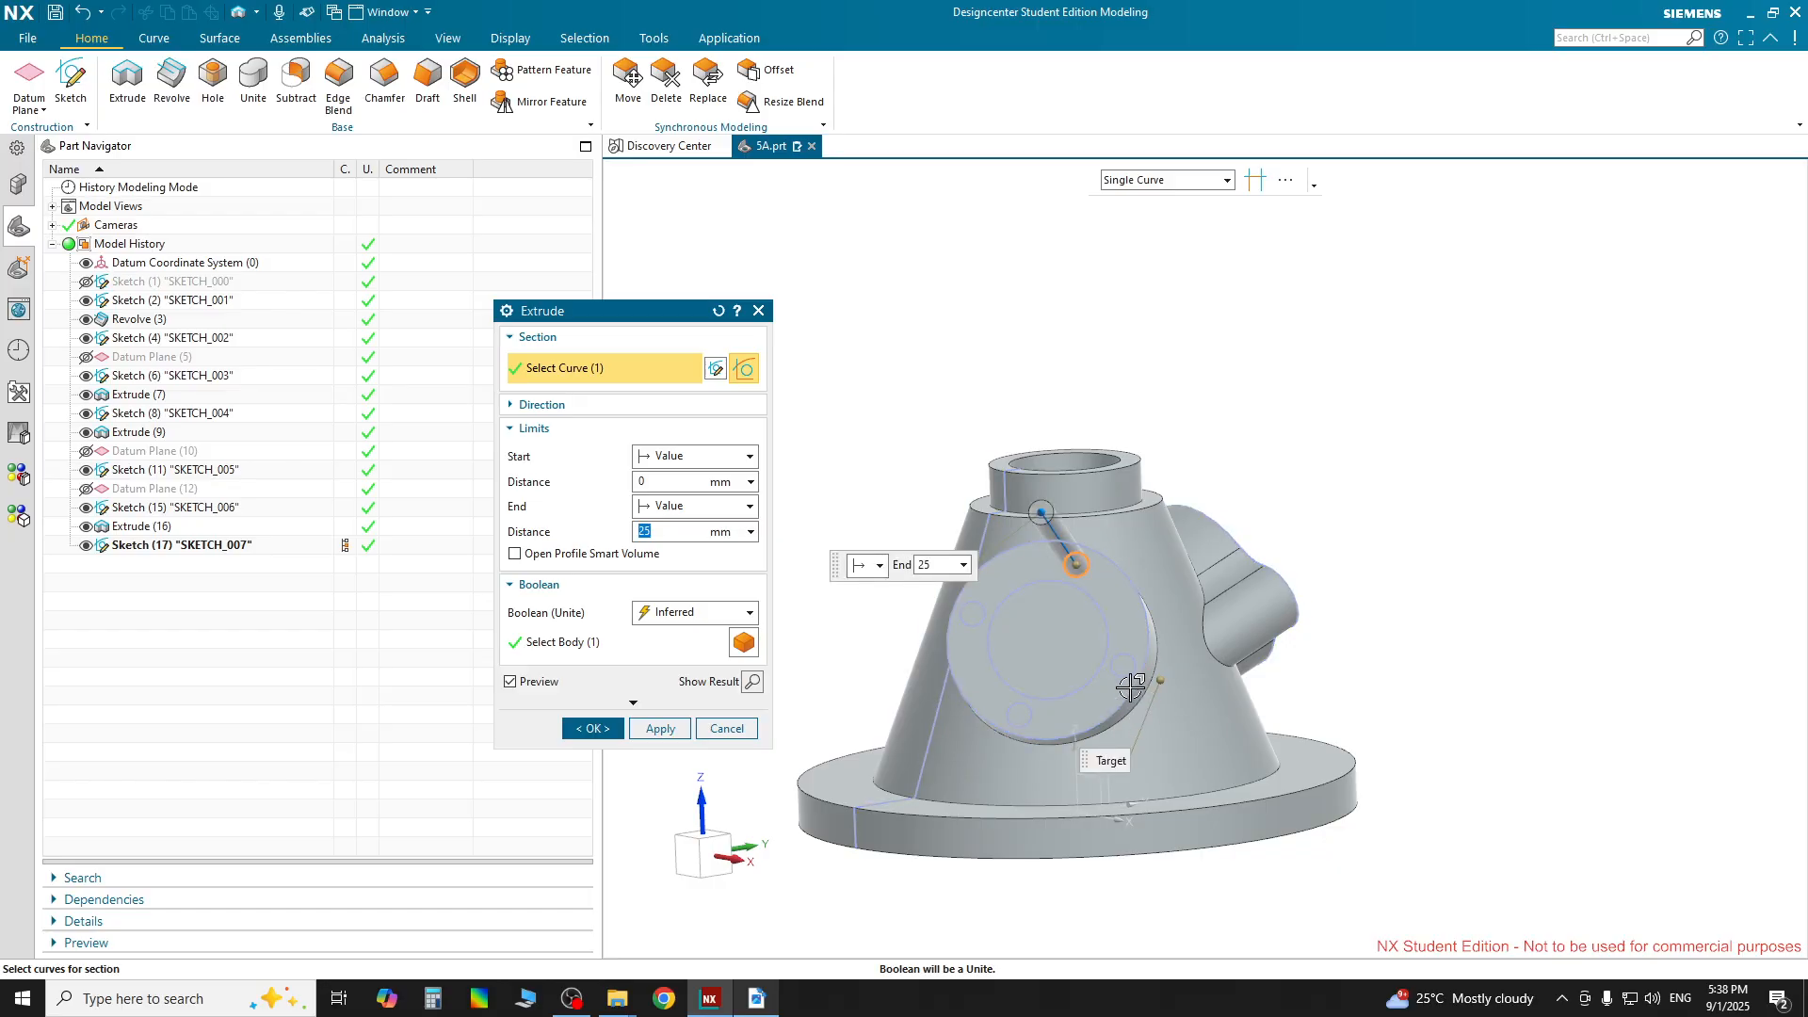
left_click(1125, 670)
left_click(1018, 714)
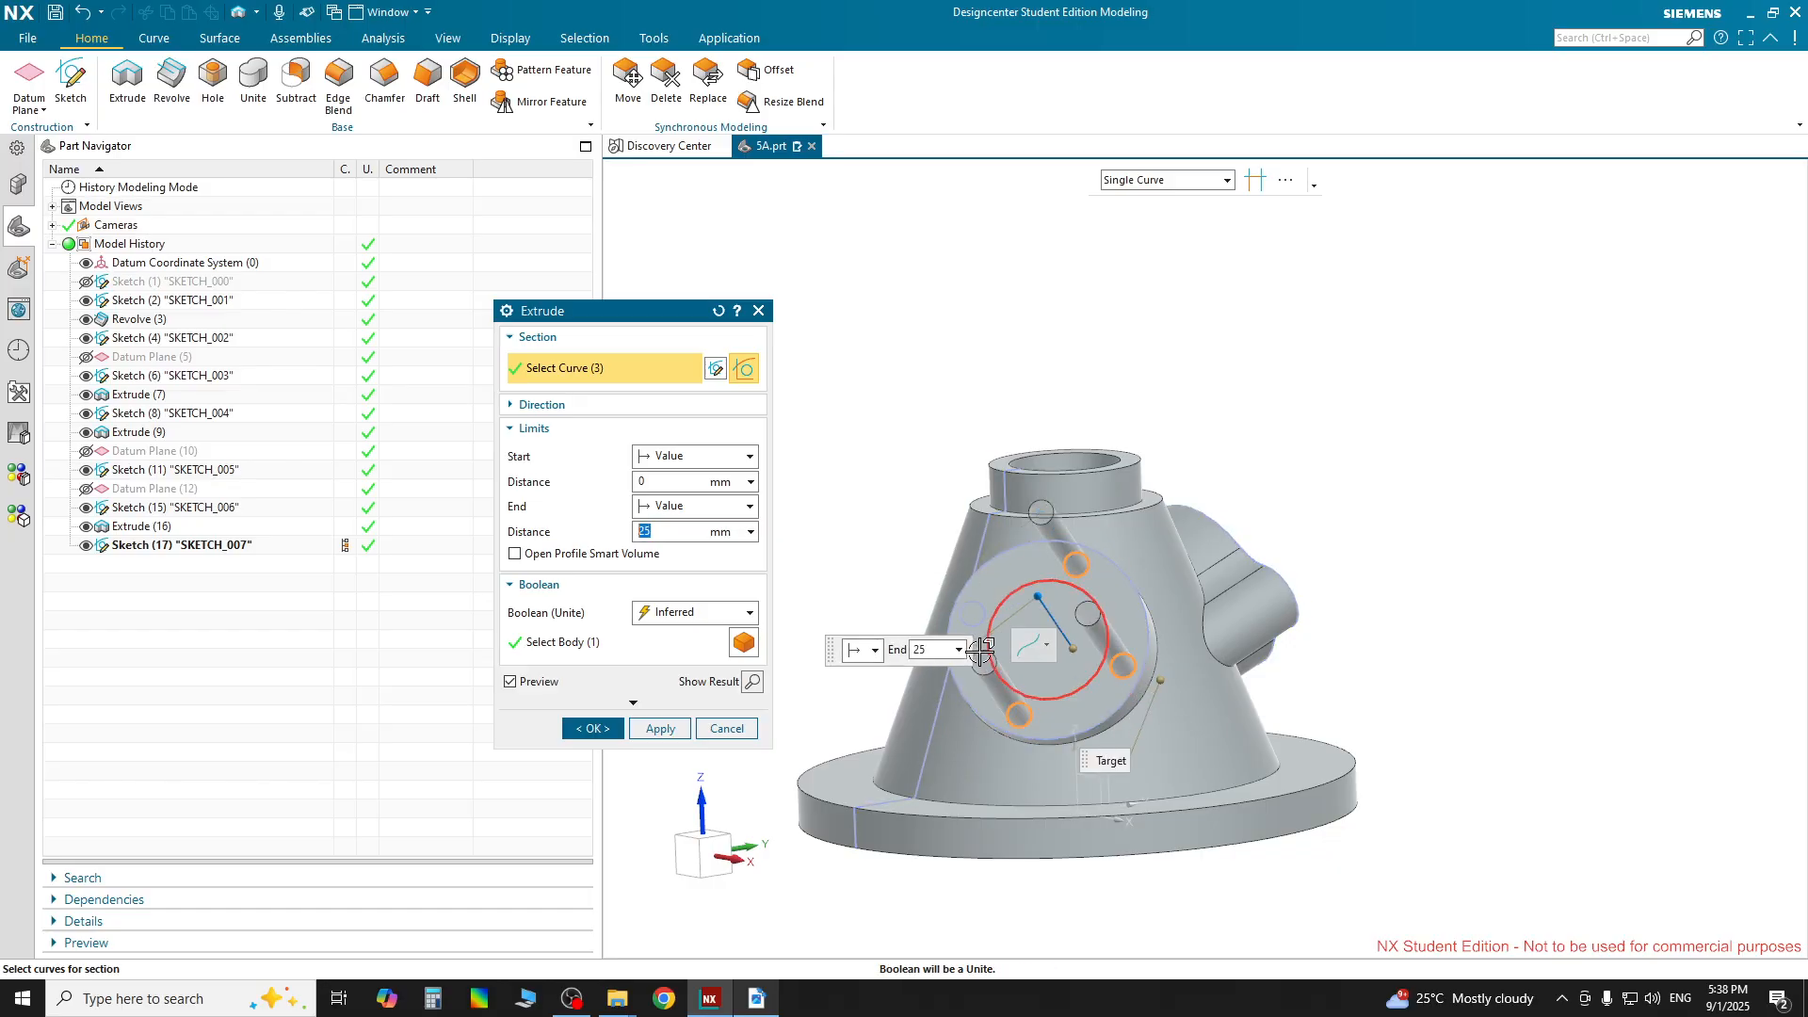
left_click(967, 616)
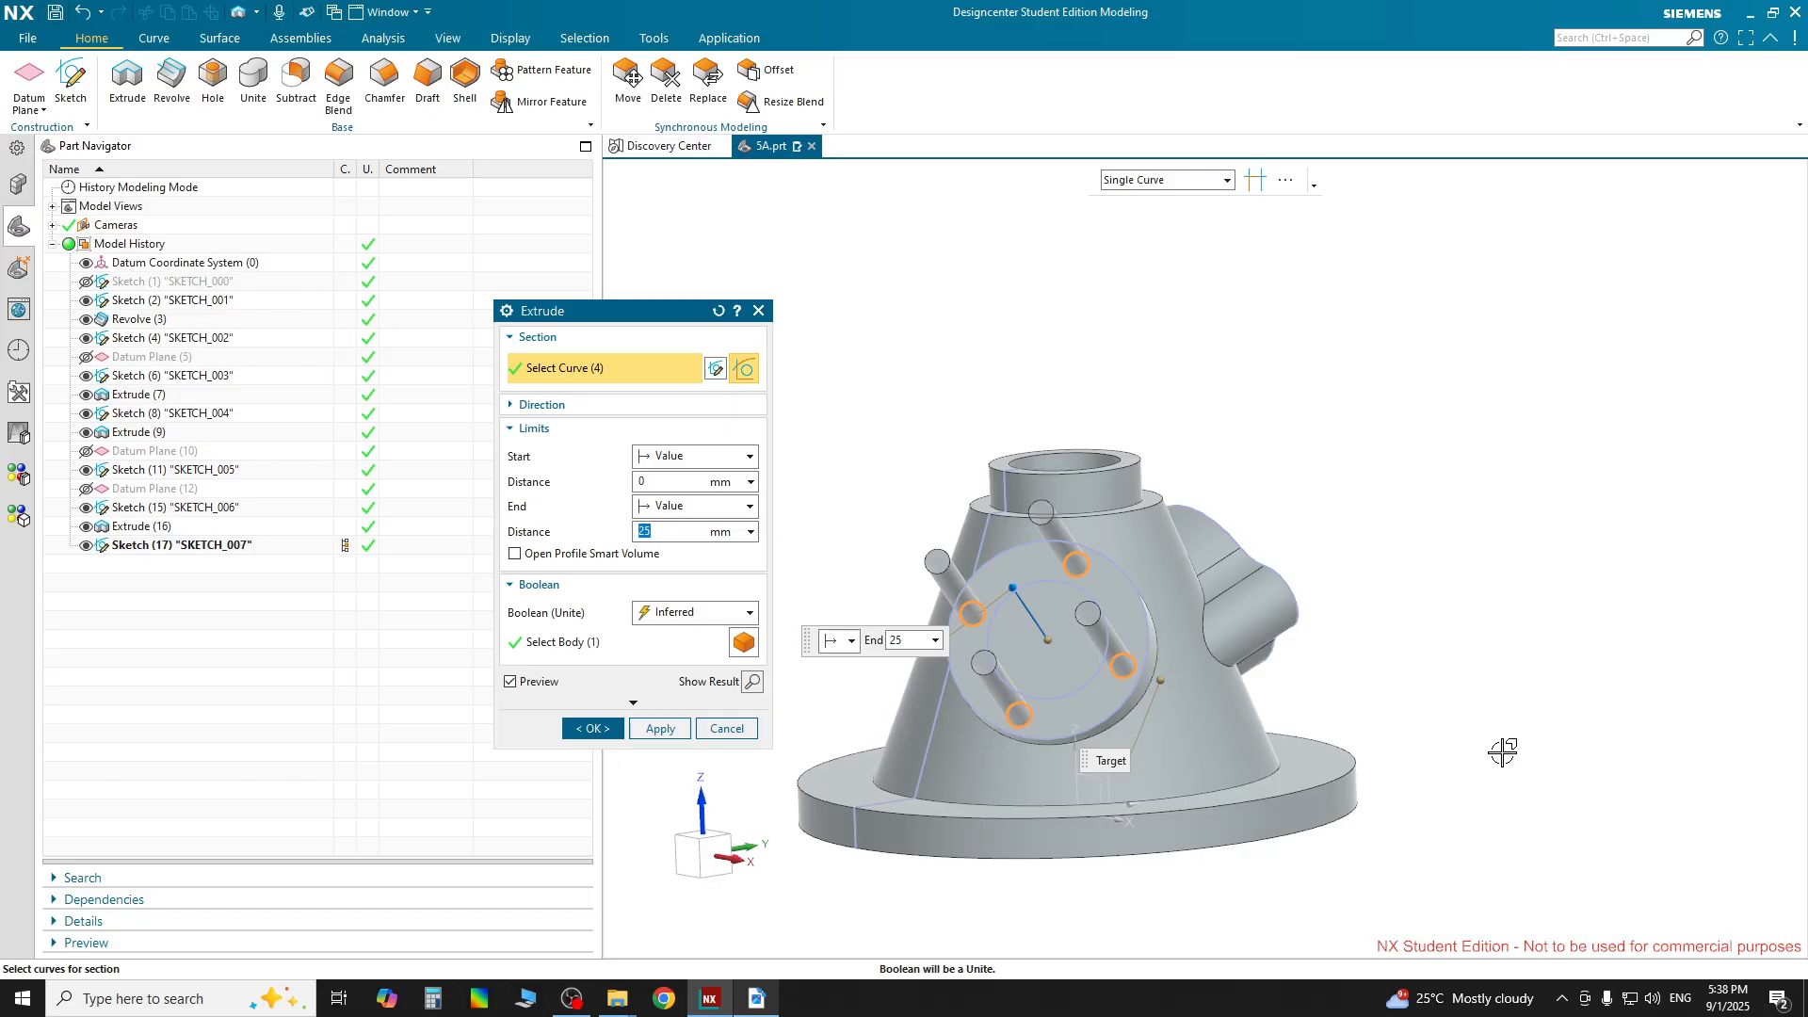
Try a Value end limit of 4.5 mm into the boss for the four circles, keeping the Boolean on Inferred
middle_click_drag(1502, 752, 1003, 658)
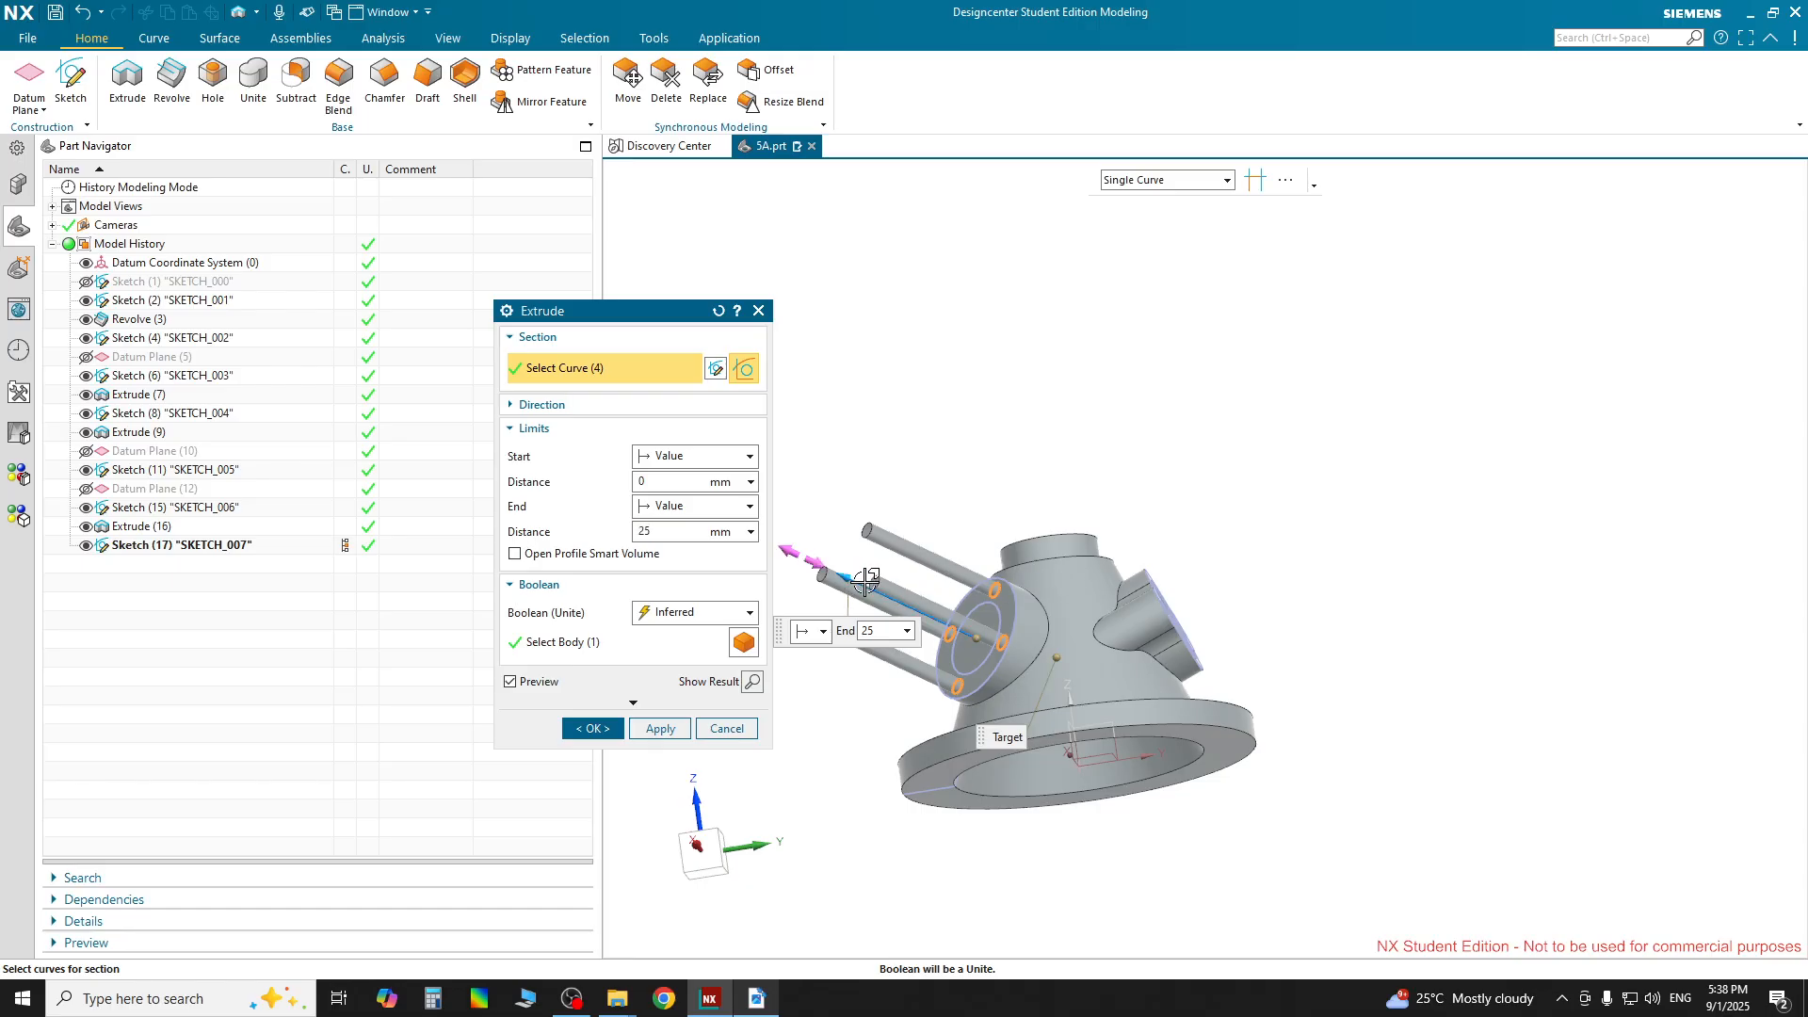
left_click_drag(919, 605, 934, 620)
scroll(933, 621, "up", 5)
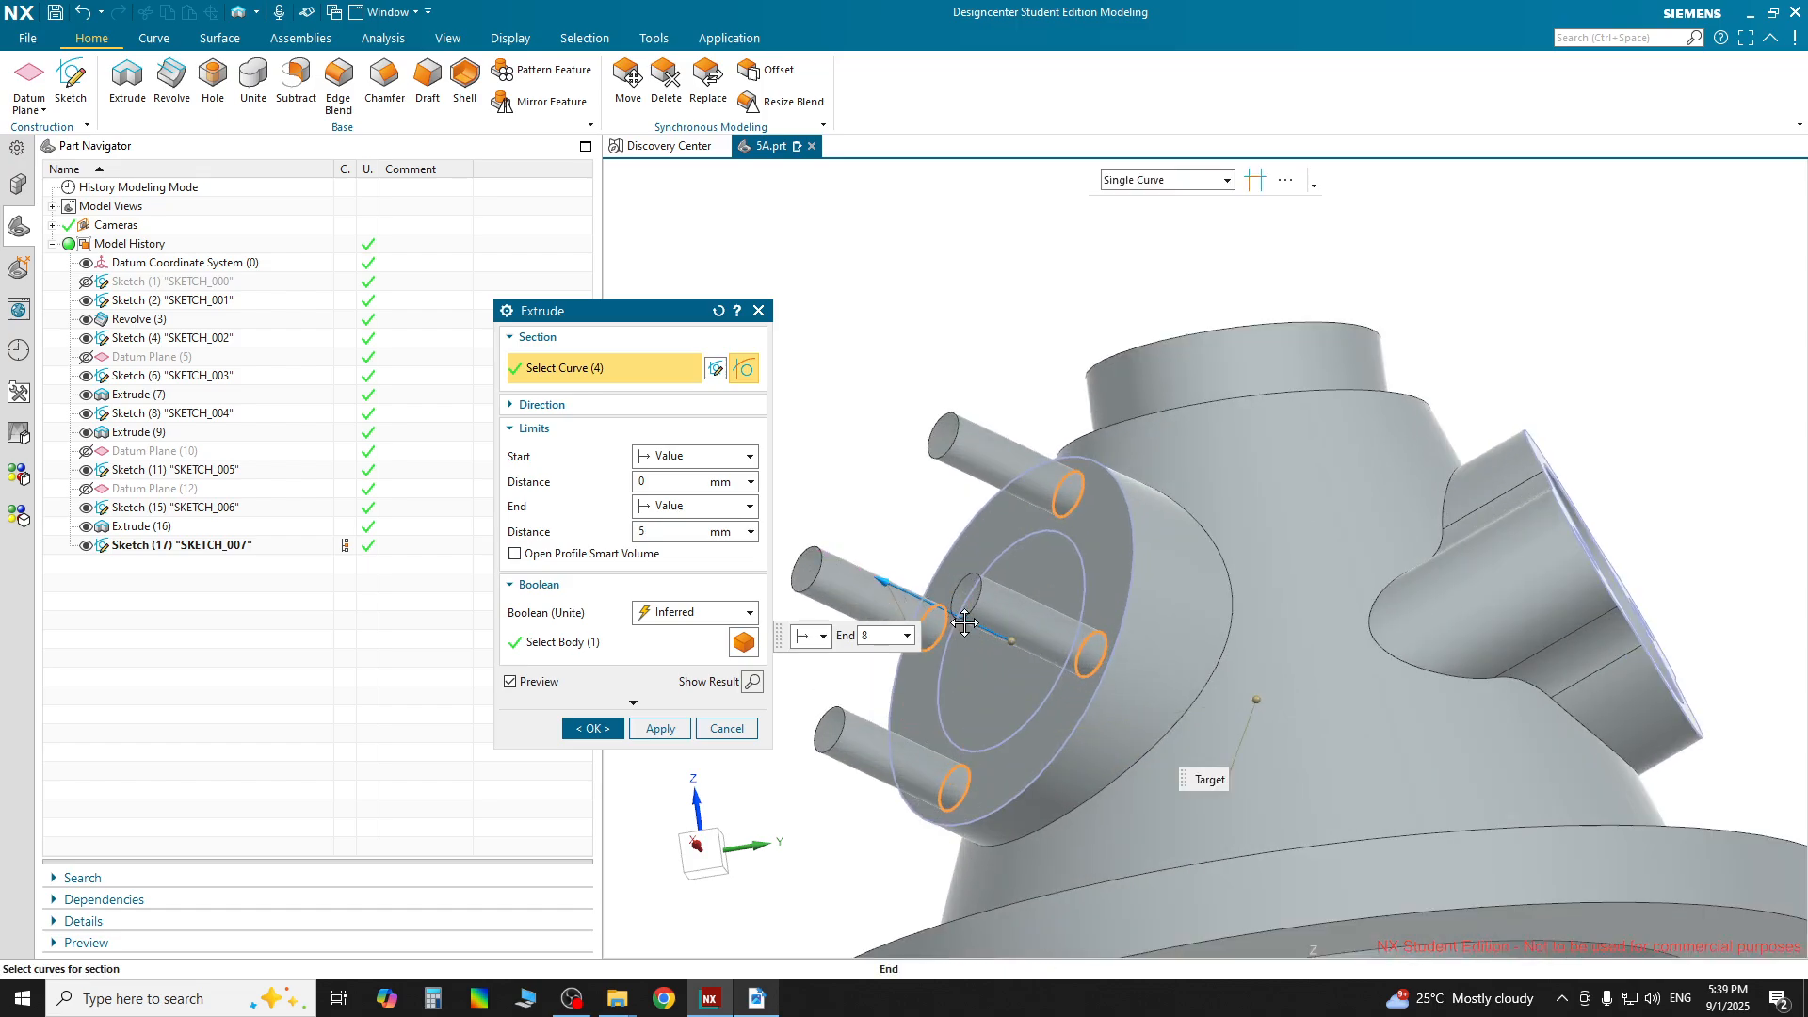
key("Return")
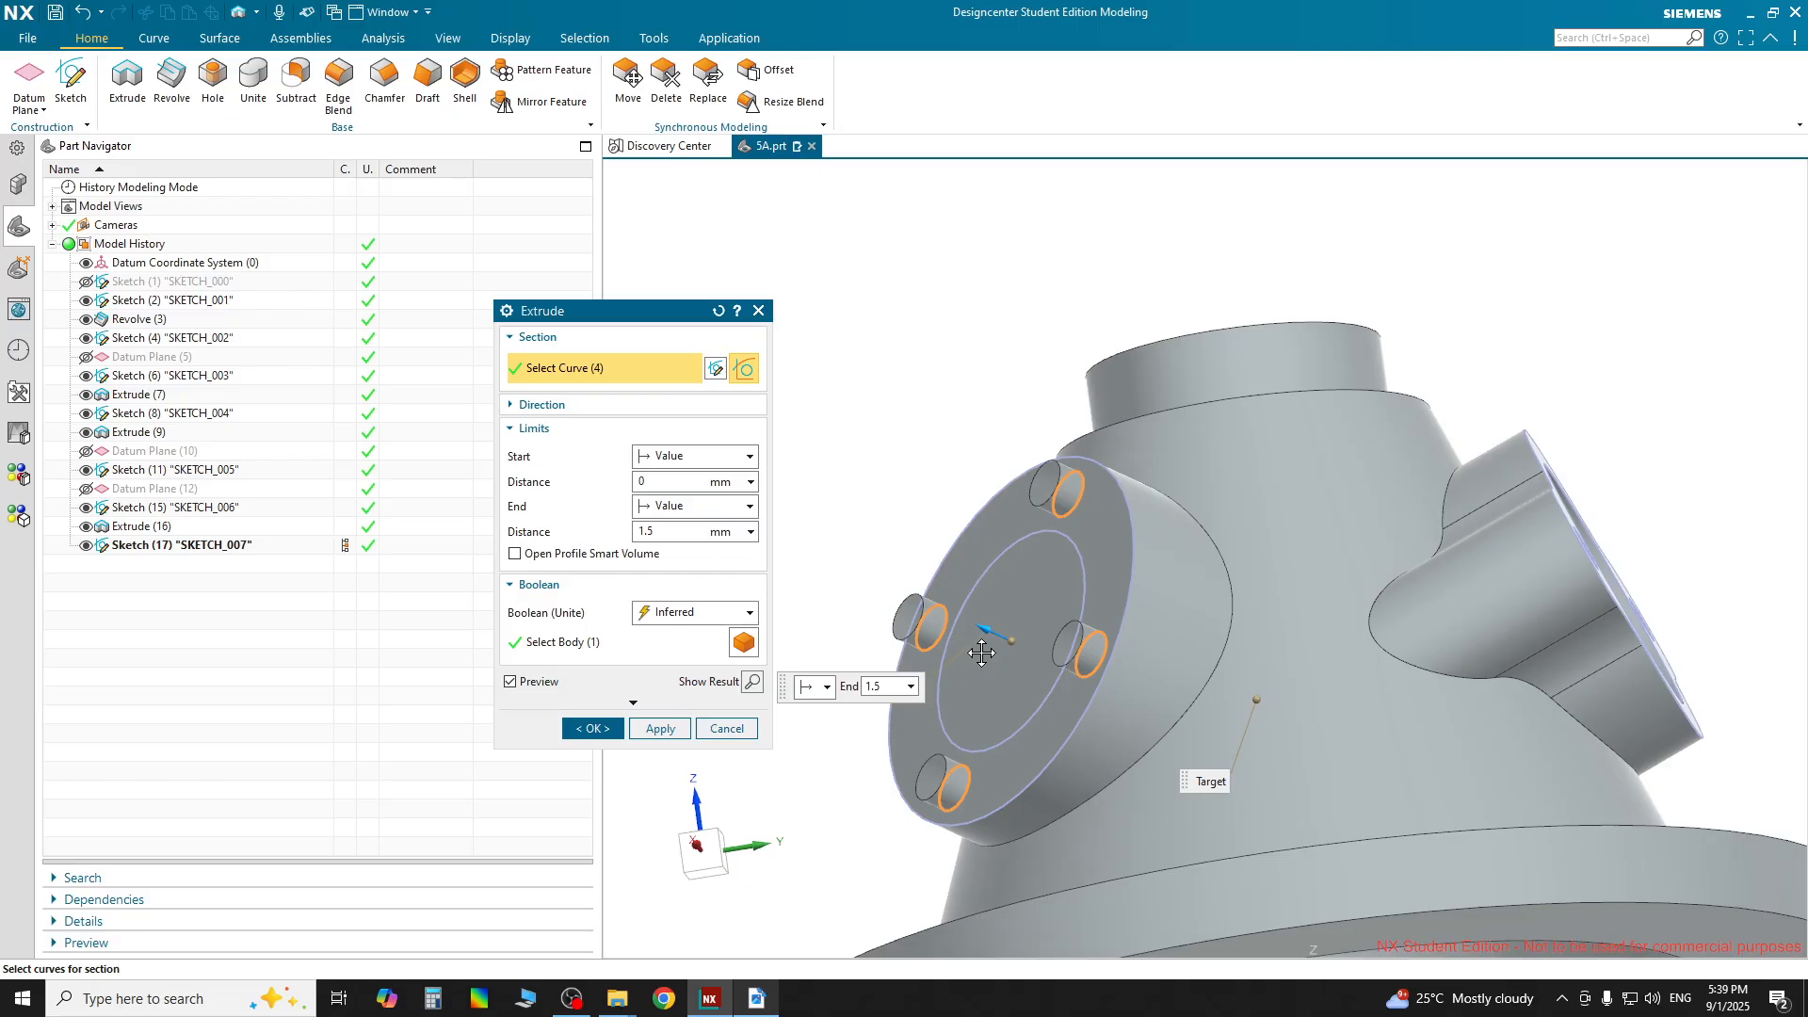
left_click_drag(980, 650, 1079, 677)
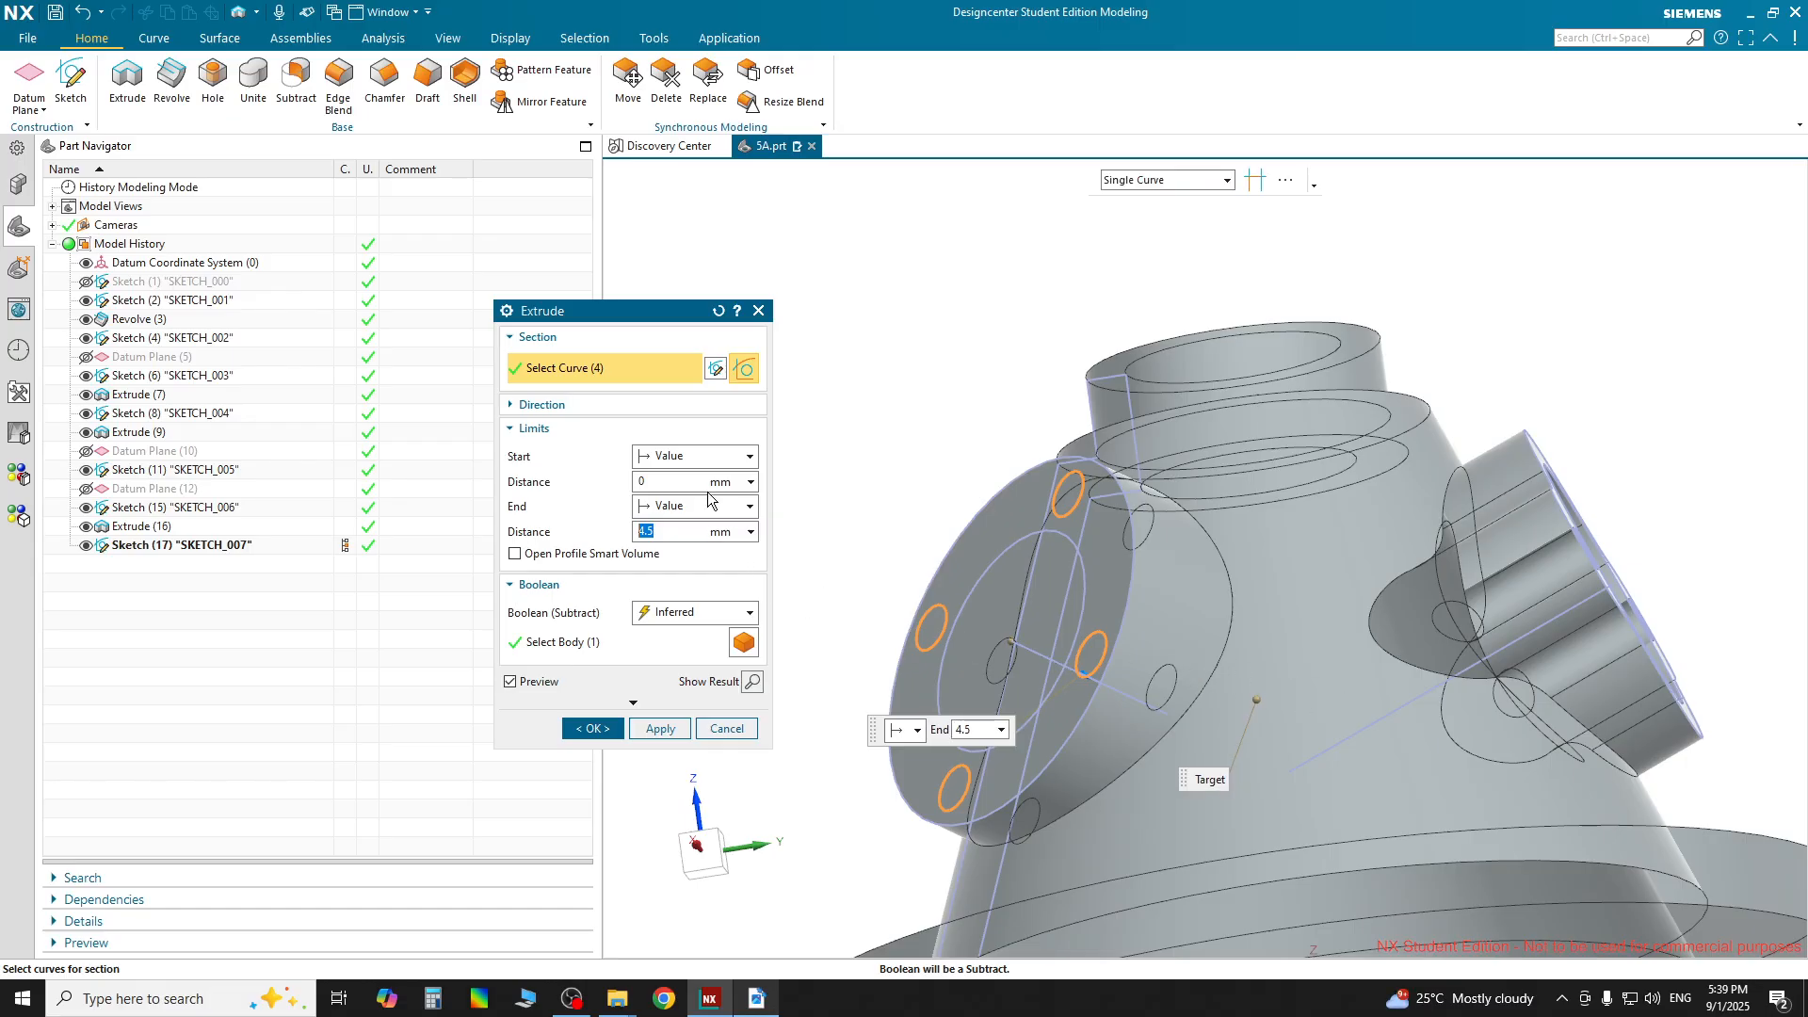
left_click(709, 612)
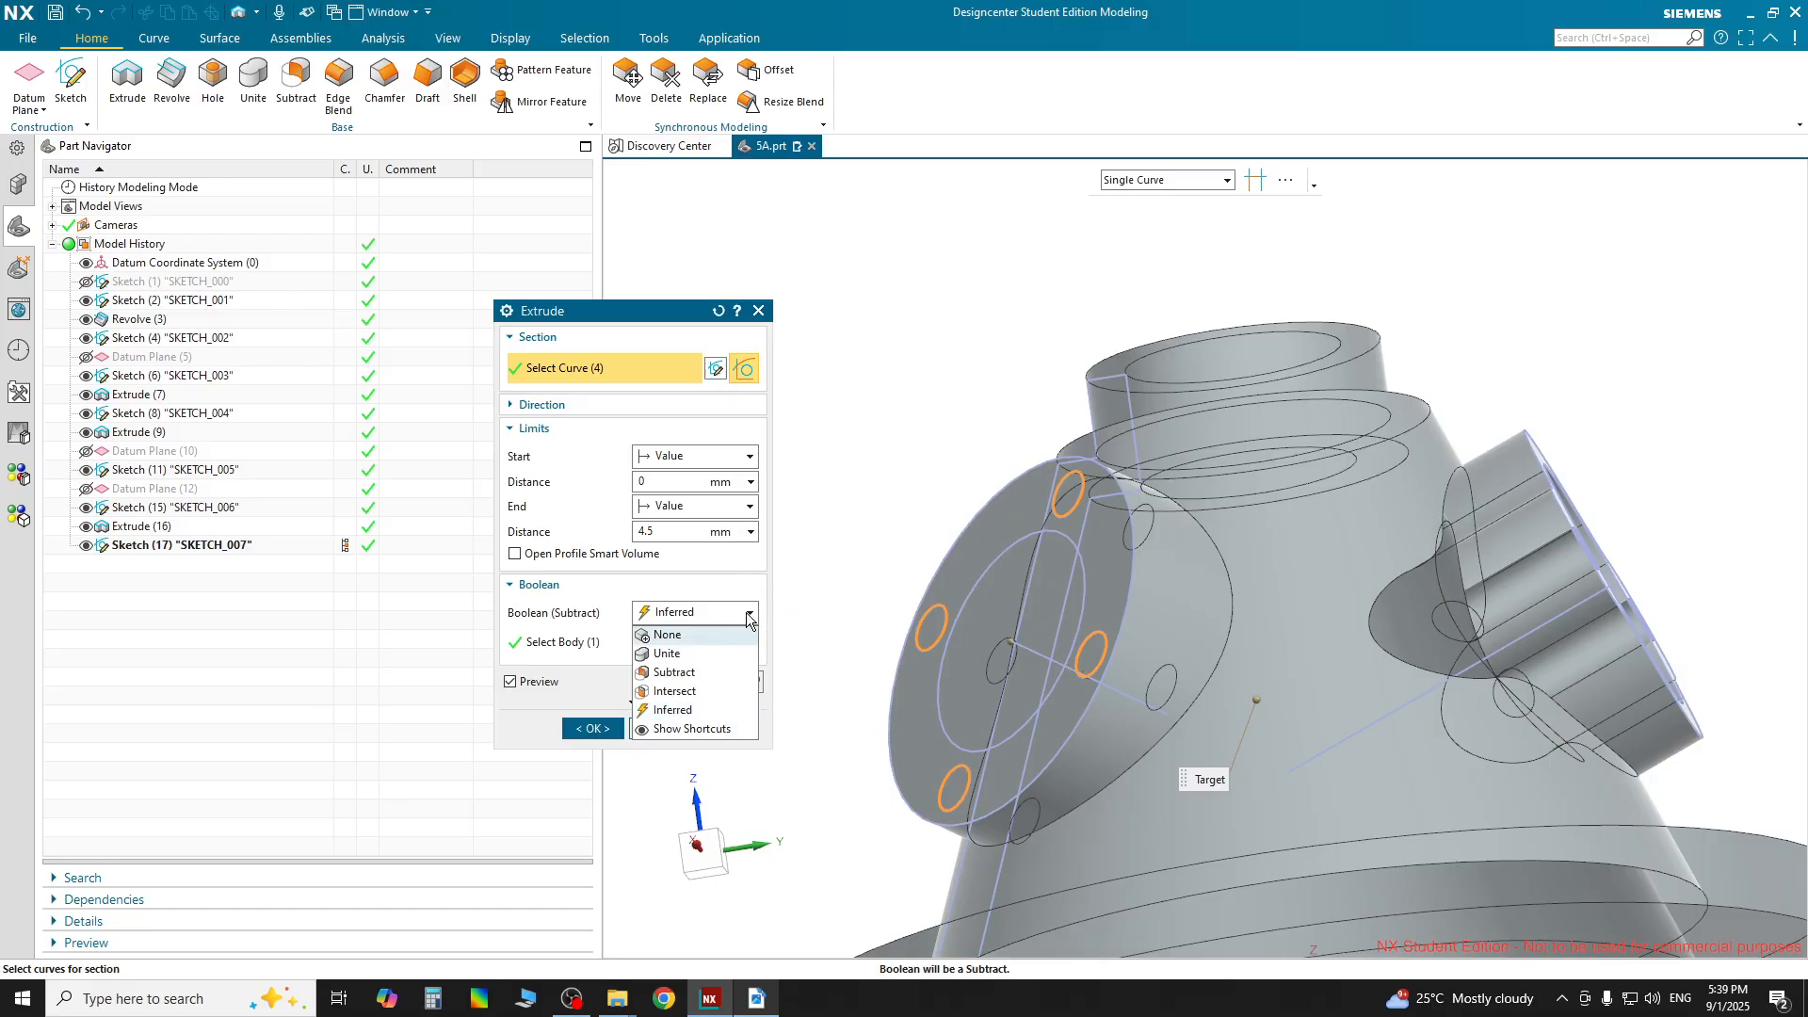
left_click(749, 617)
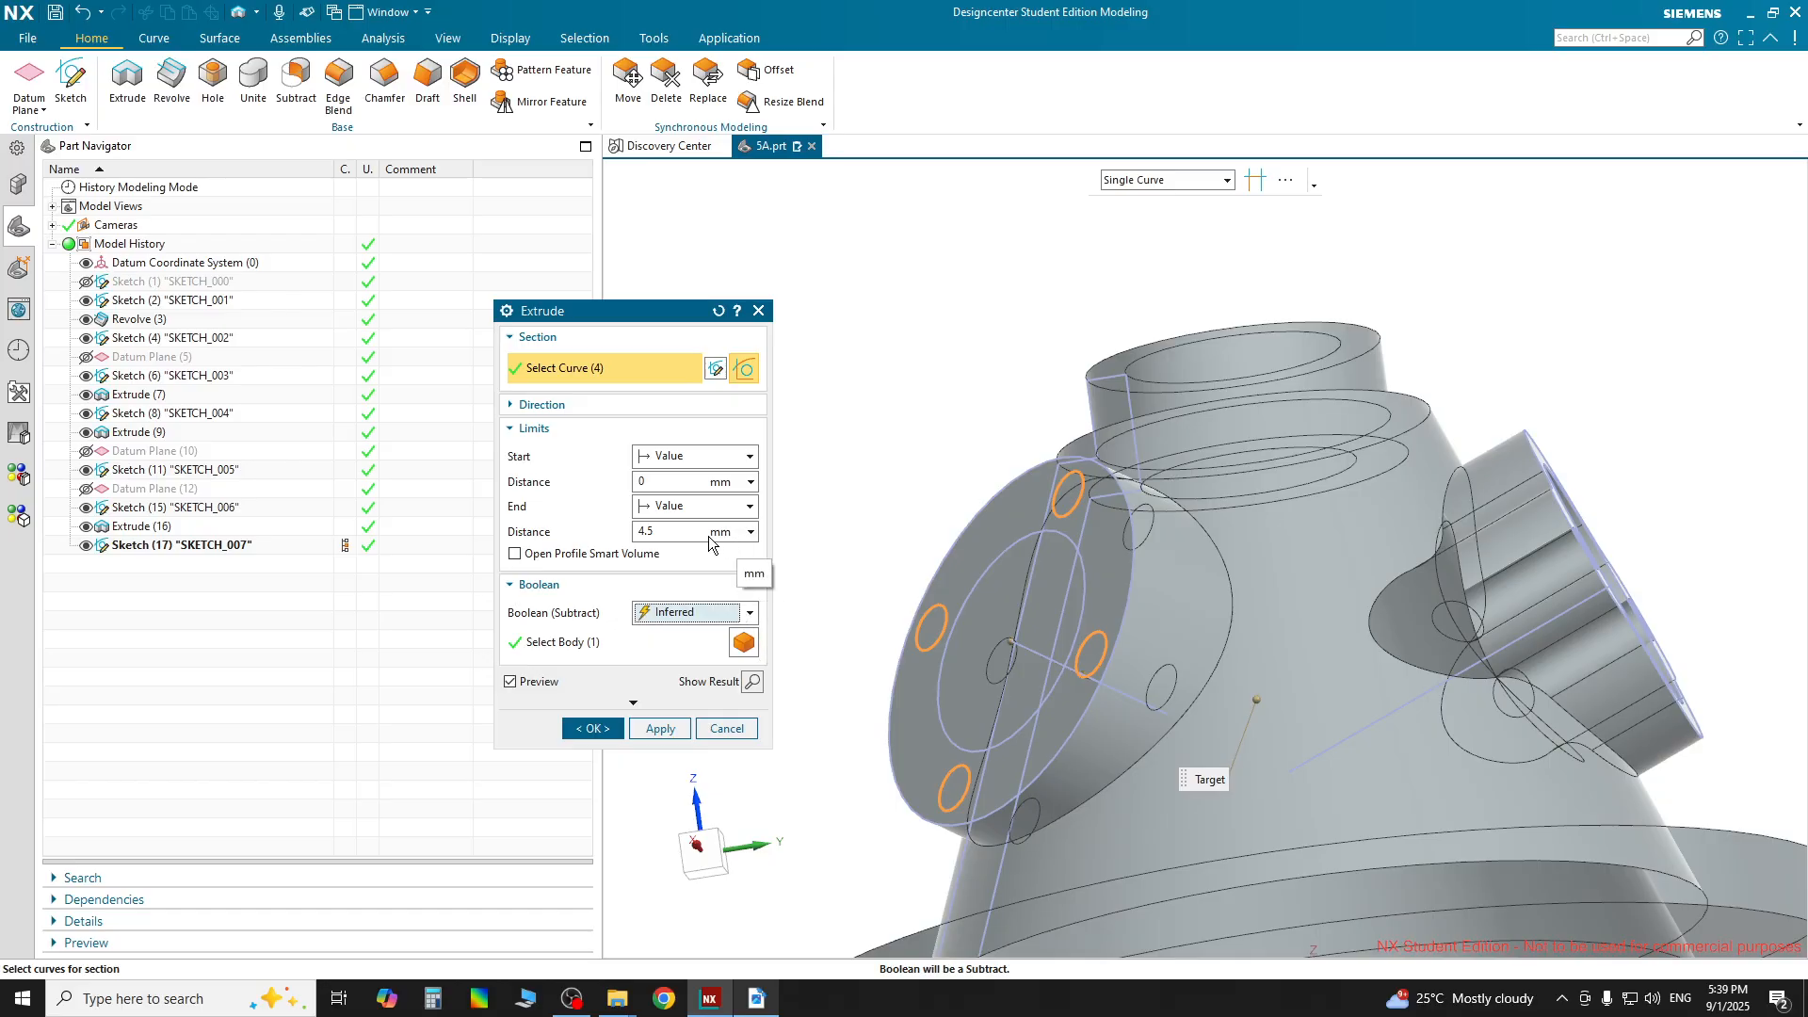
Try Until Selected with the housing's outer conical face as the end limit for the four holes
left_click(723, 509)
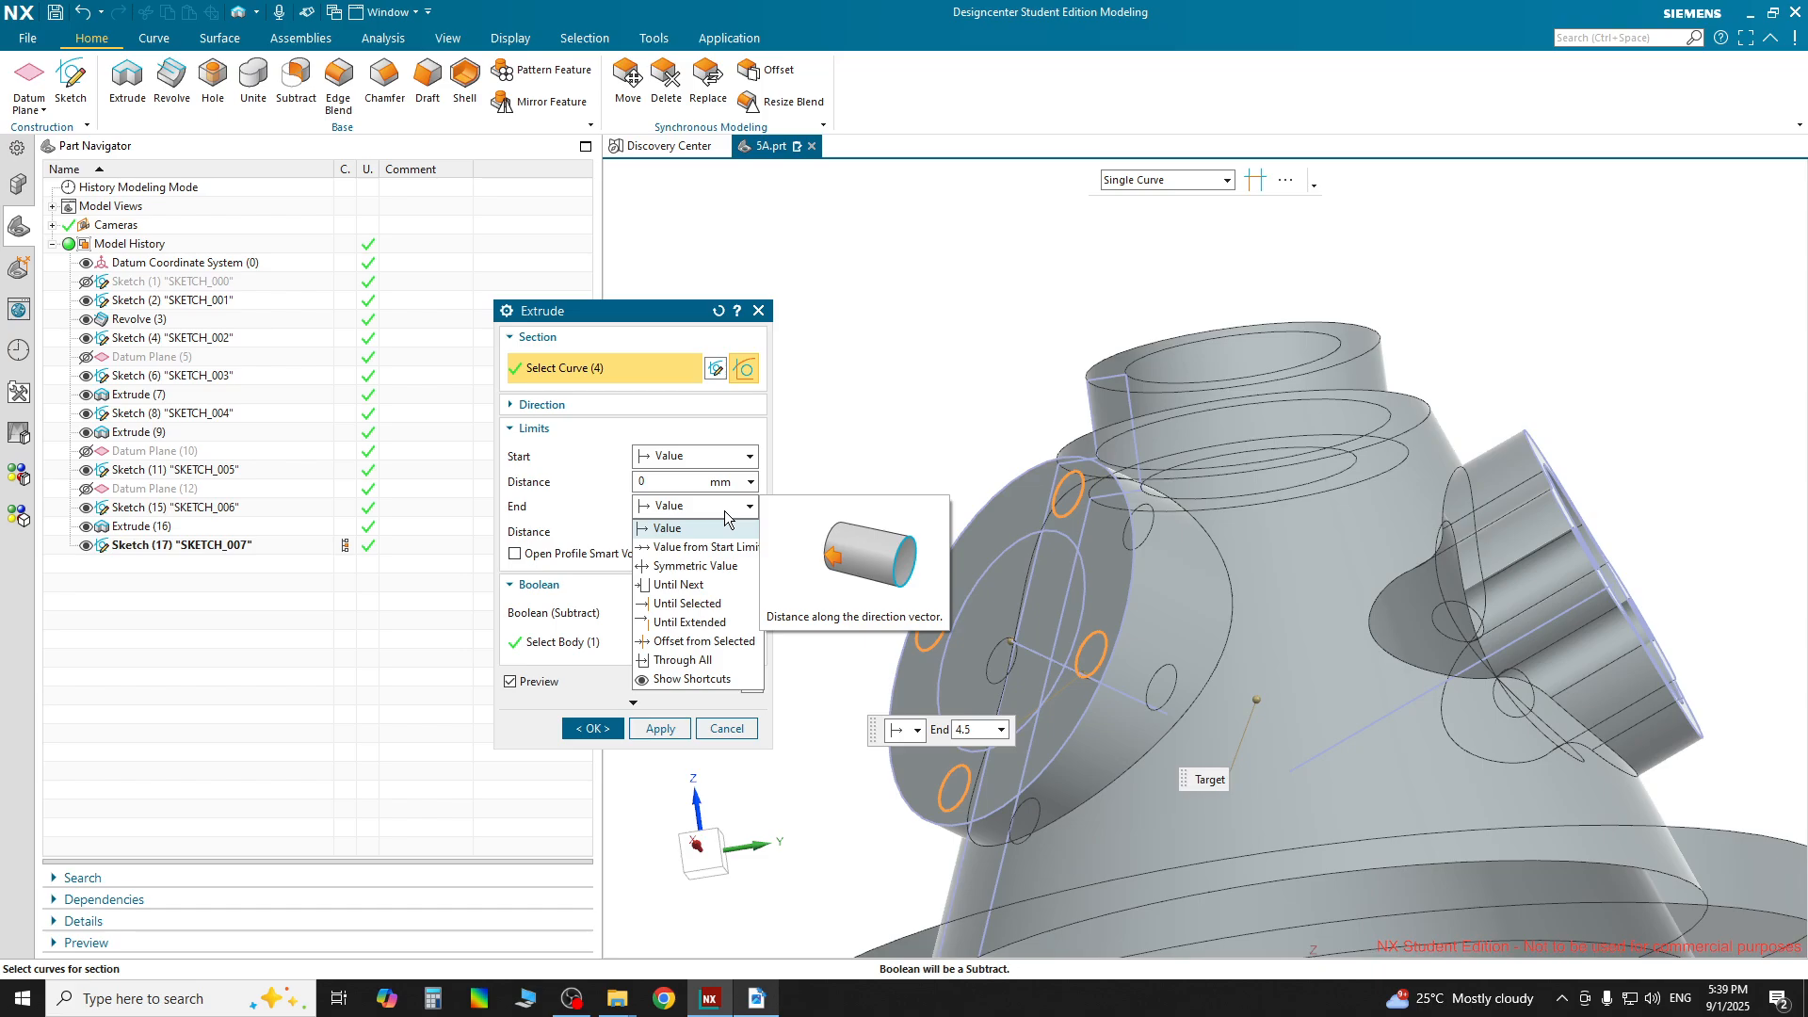
left_click(722, 605)
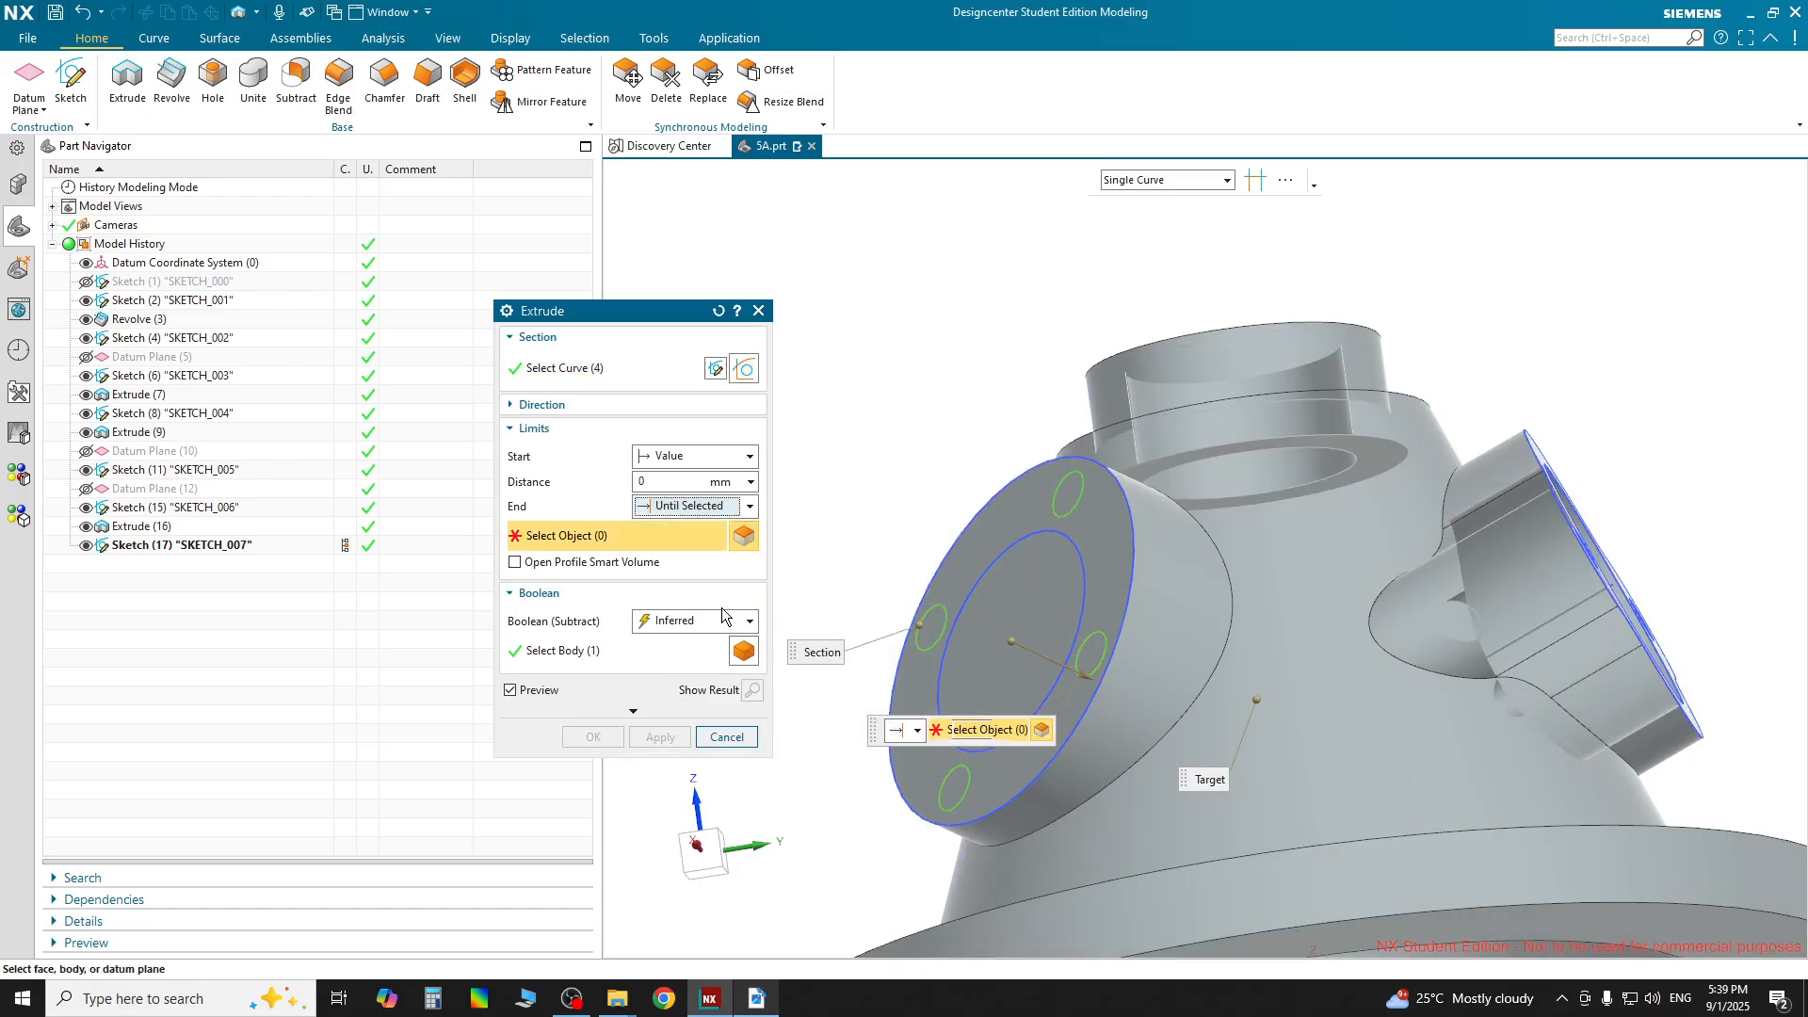
left_click(1312, 651)
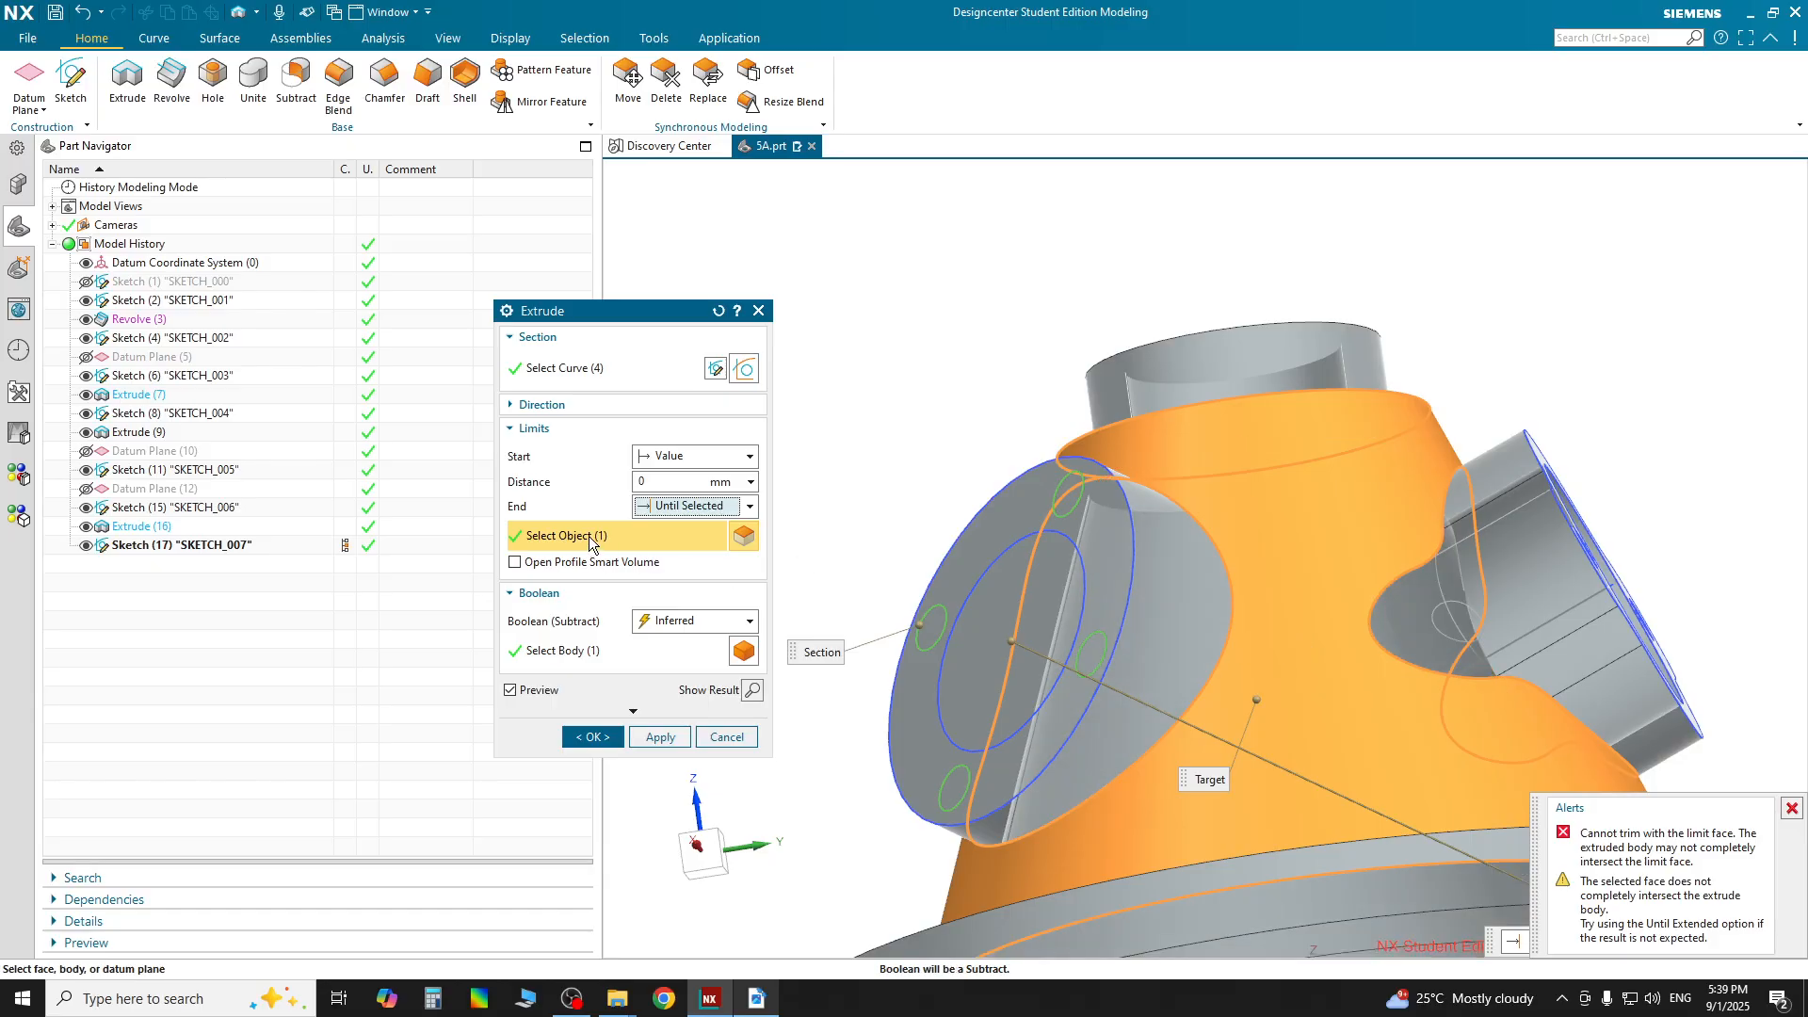
Cut the four holes with the end limit Until Extended to the housing's outer conical face, inspecting the result before accepting it
left_click(696, 506)
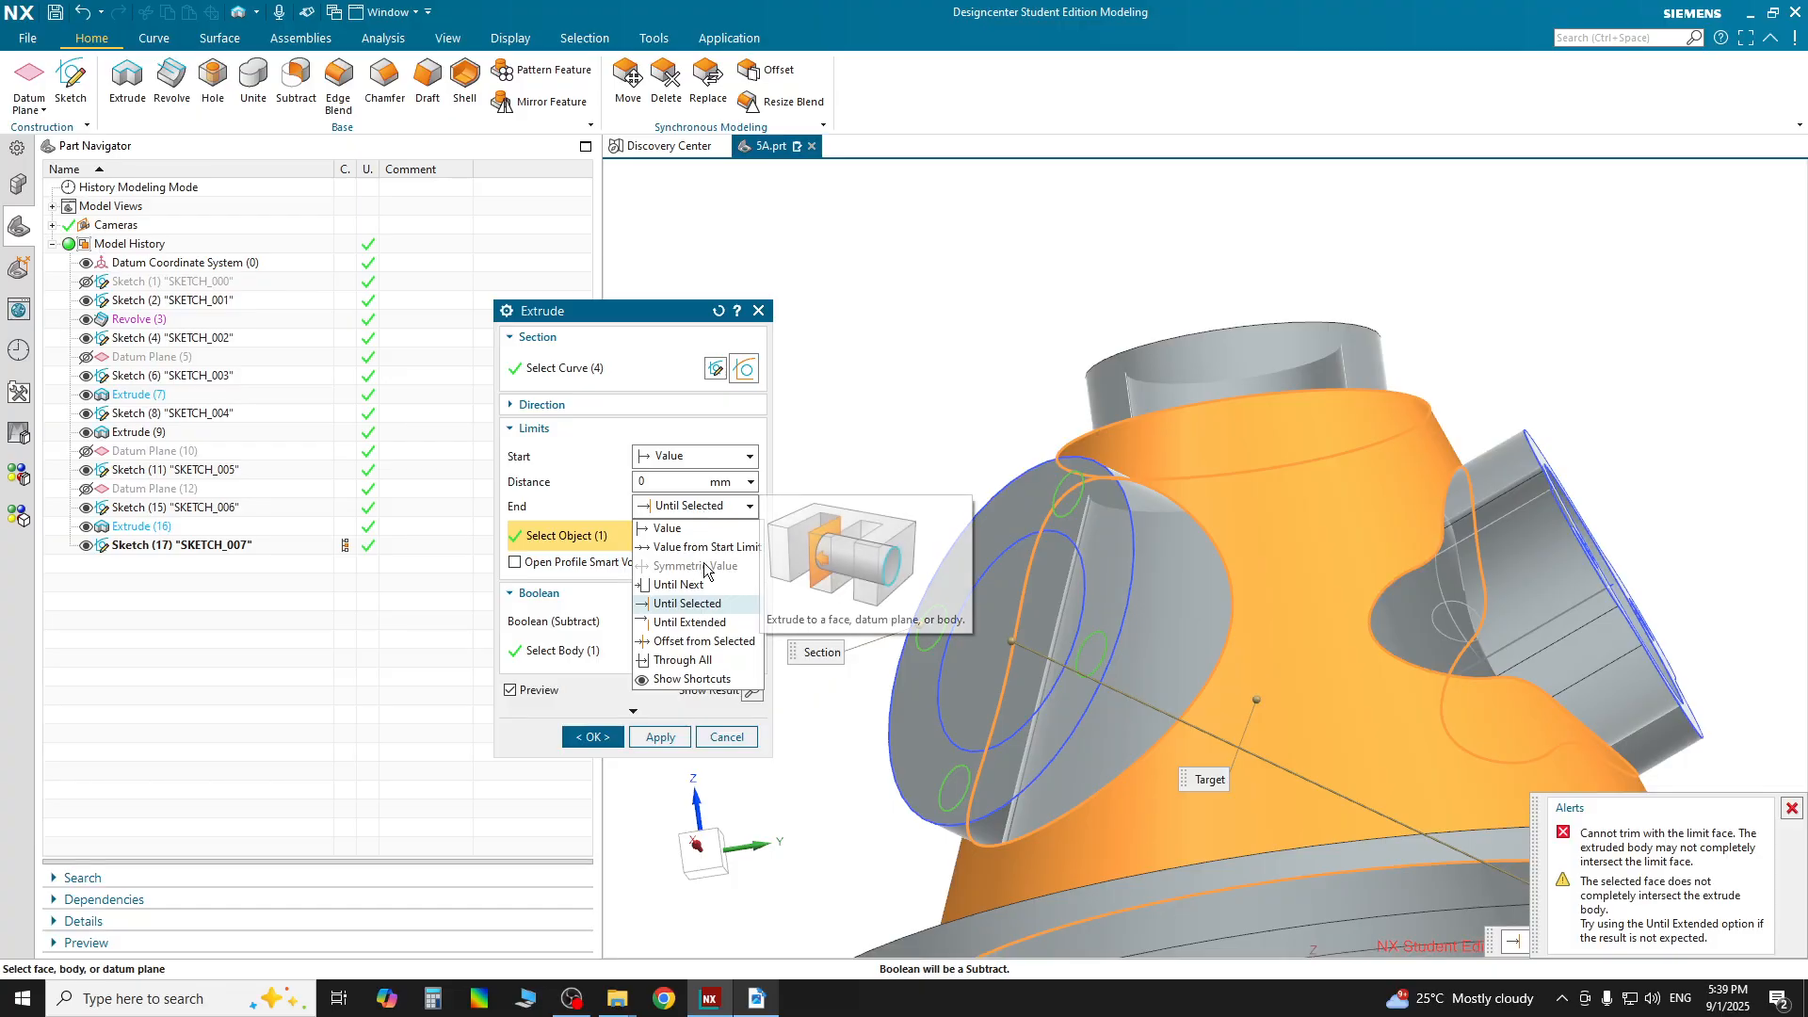
left_click(702, 623)
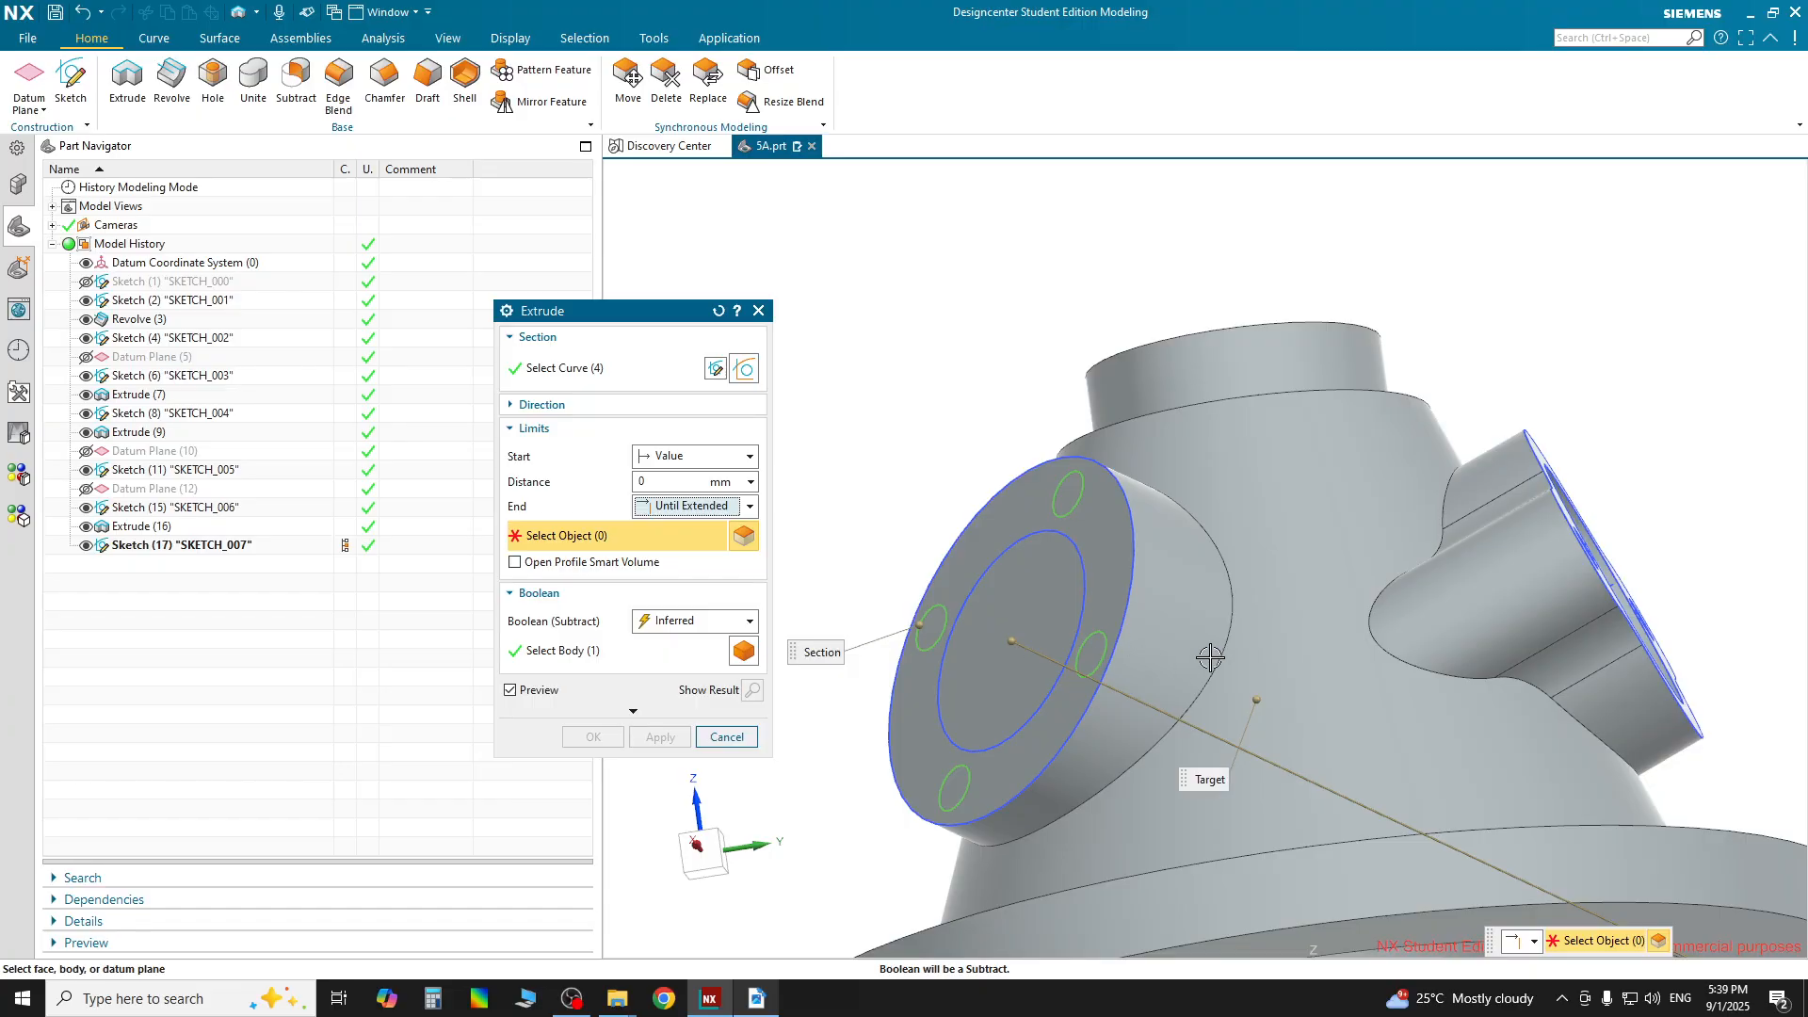
left_click(1264, 657)
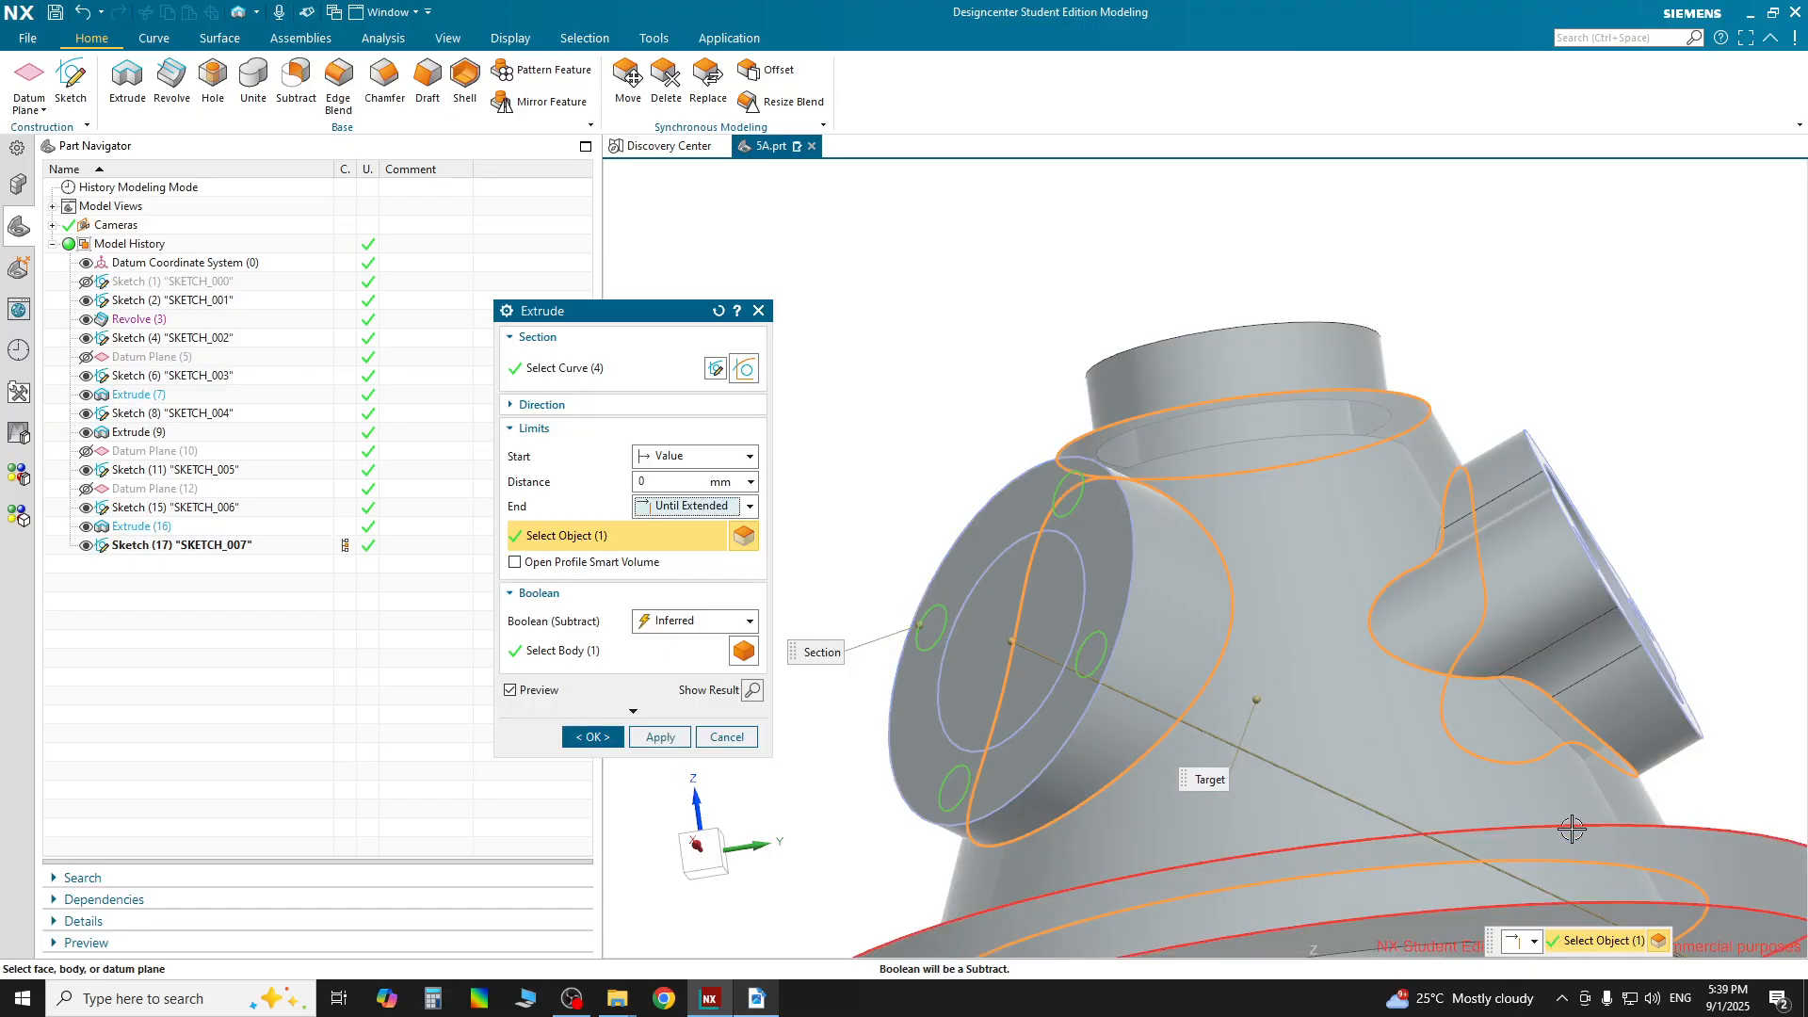
scroll(1473, 739, "up", 1)
middle_click_drag(1473, 739, 899, 449)
left_click(752, 690)
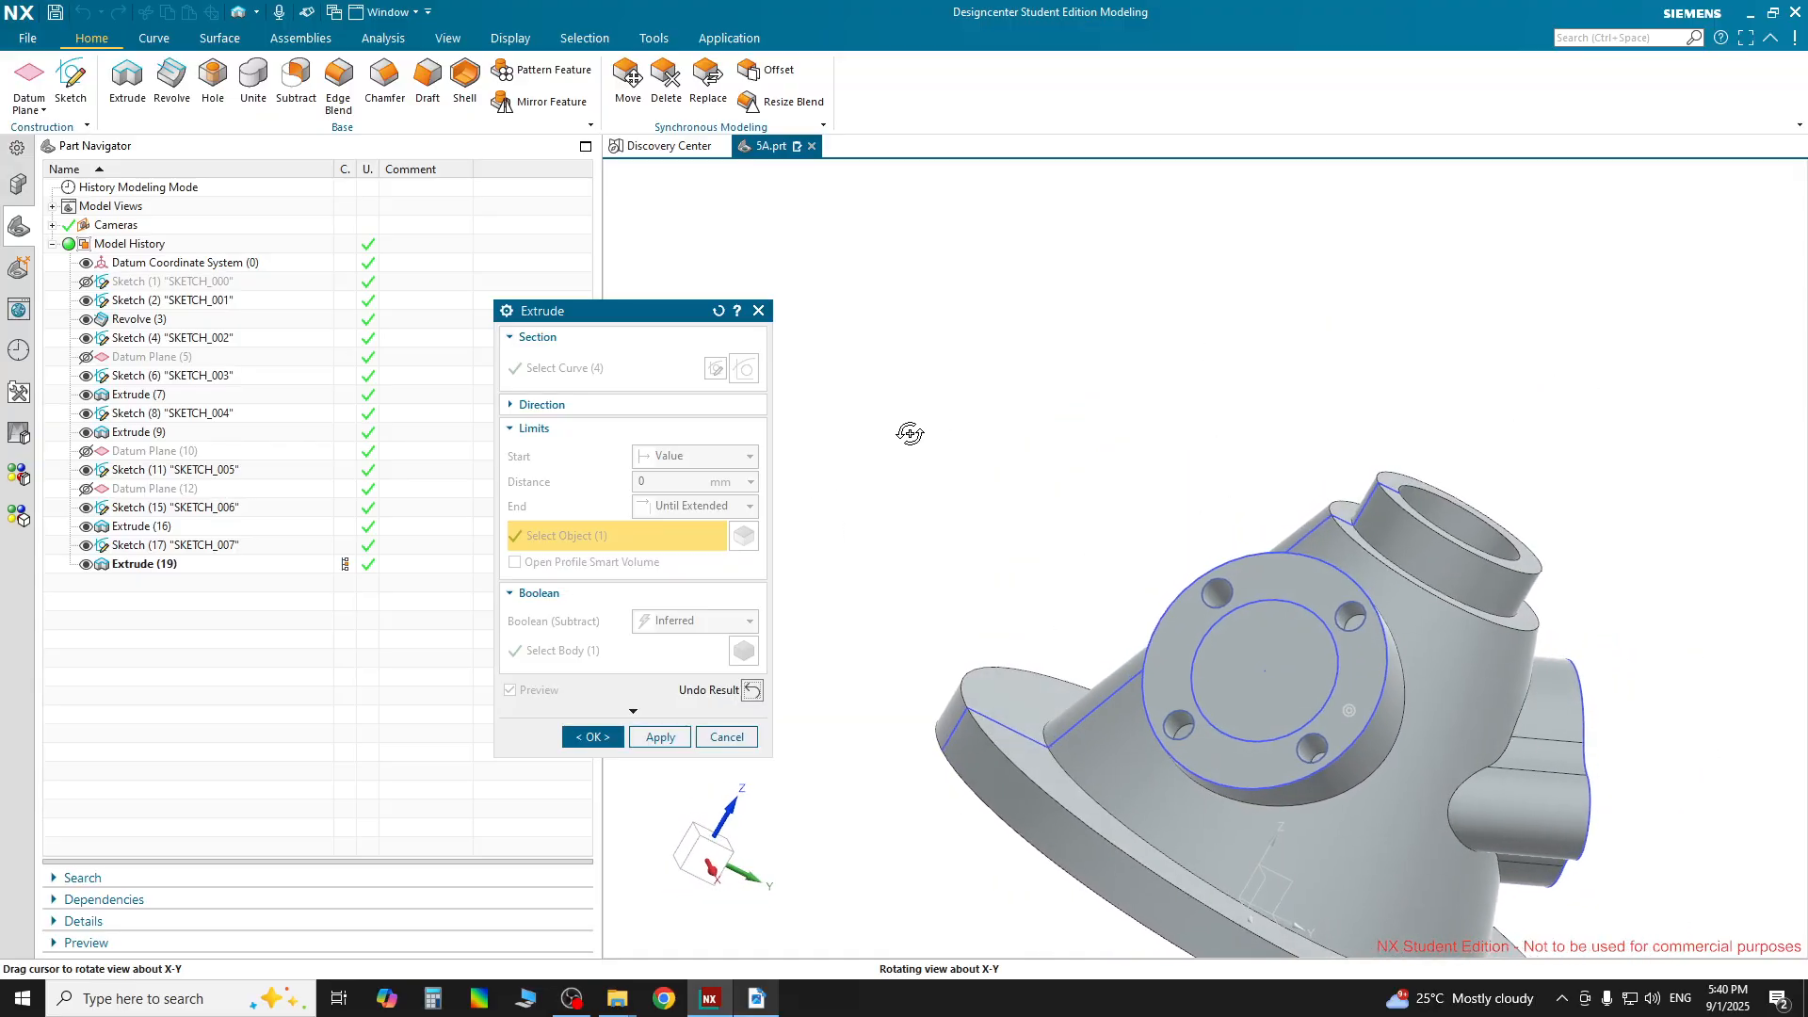
middle_click_drag(927, 482, 881, 440)
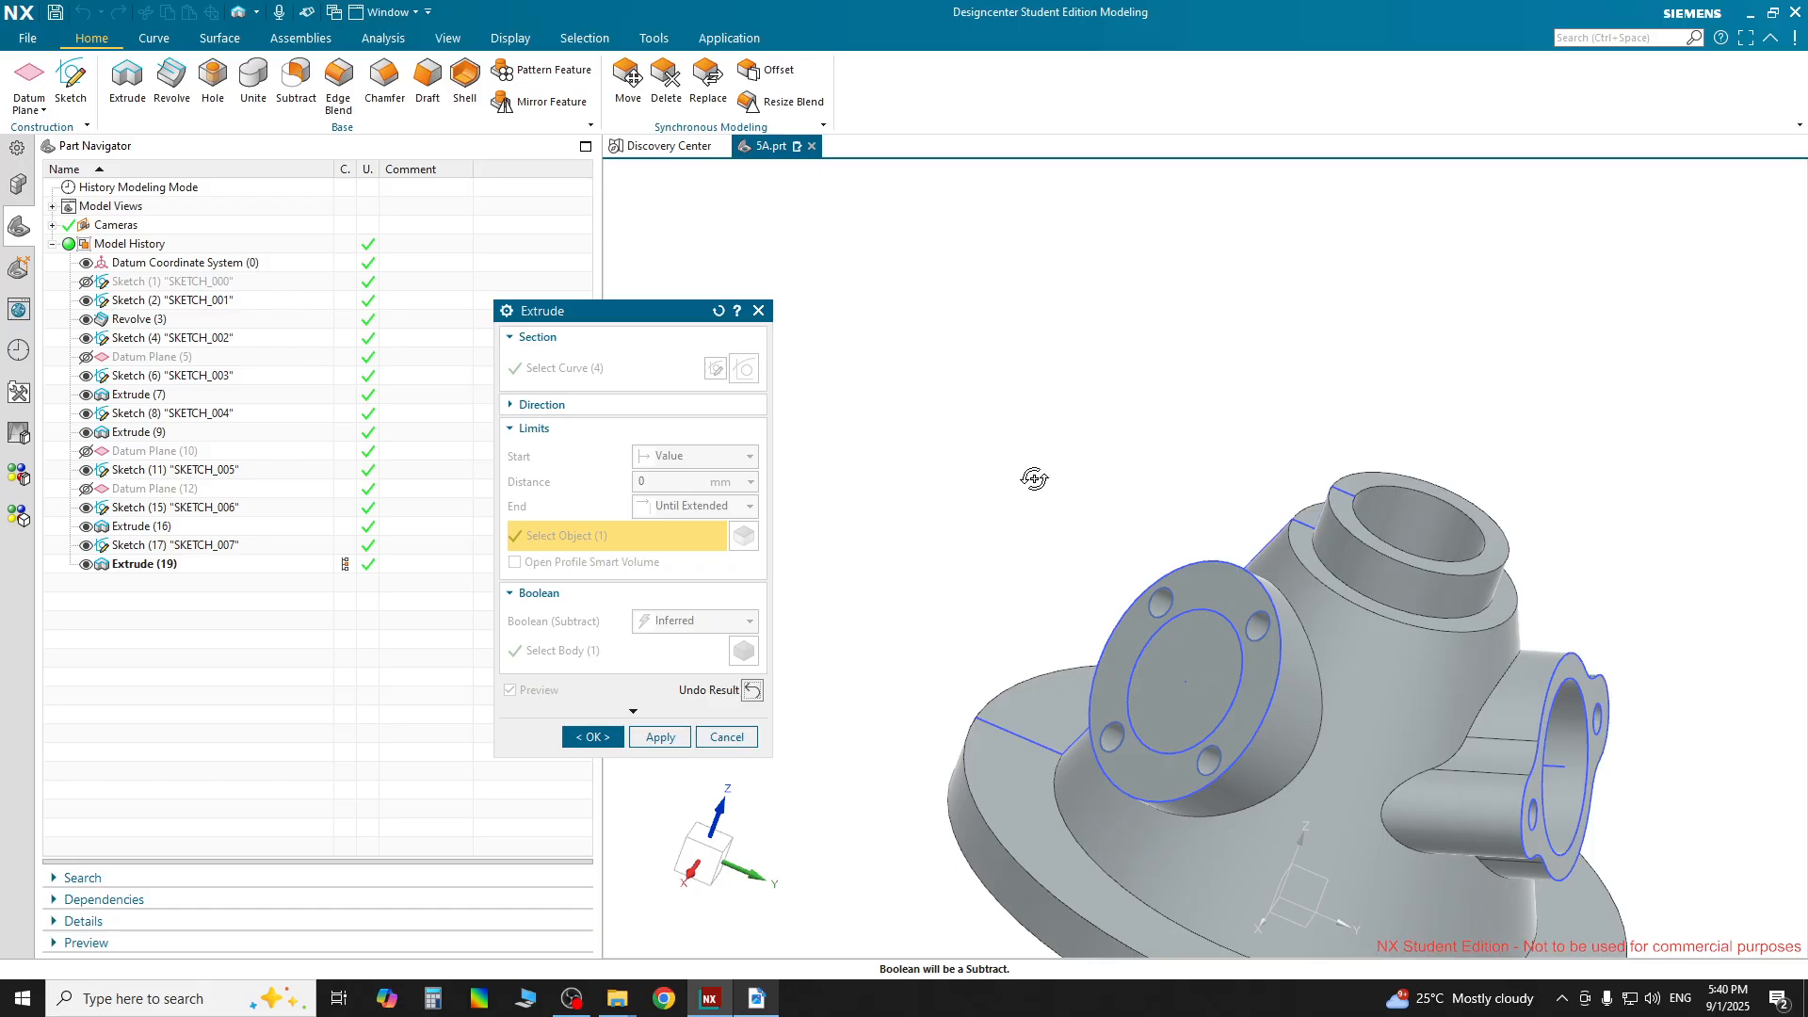
mouse_move(1034, 479)
middle_mouse_down()
mouse_move(1055, 487)
mouse_move(1211, 335)
mouse_move(1047, 468)
middle_mouse_up()
scroll(1283, 661, "up", 5)
middle_click(1331, 792)
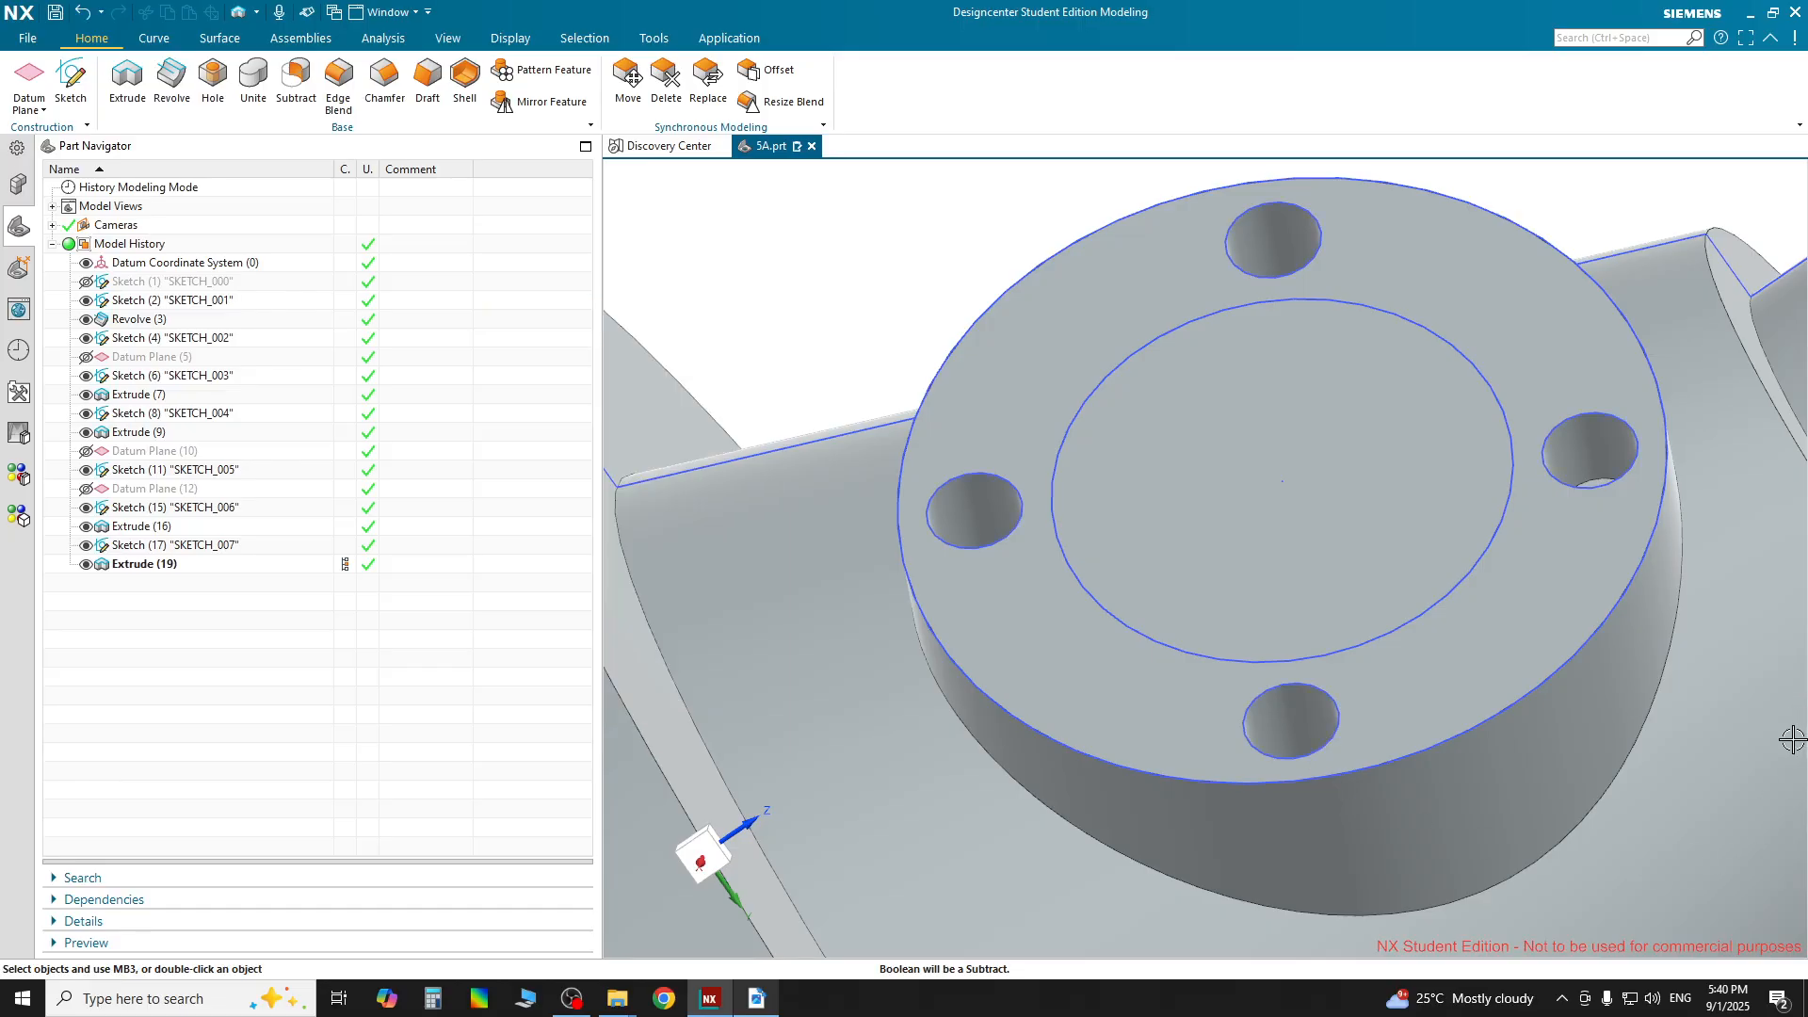
Reopen the four-hole extrude to review its section, Until Extended limit and Subtract settings, and accept it unchanged
middle_click_drag(1490, 825, 1242, 545)
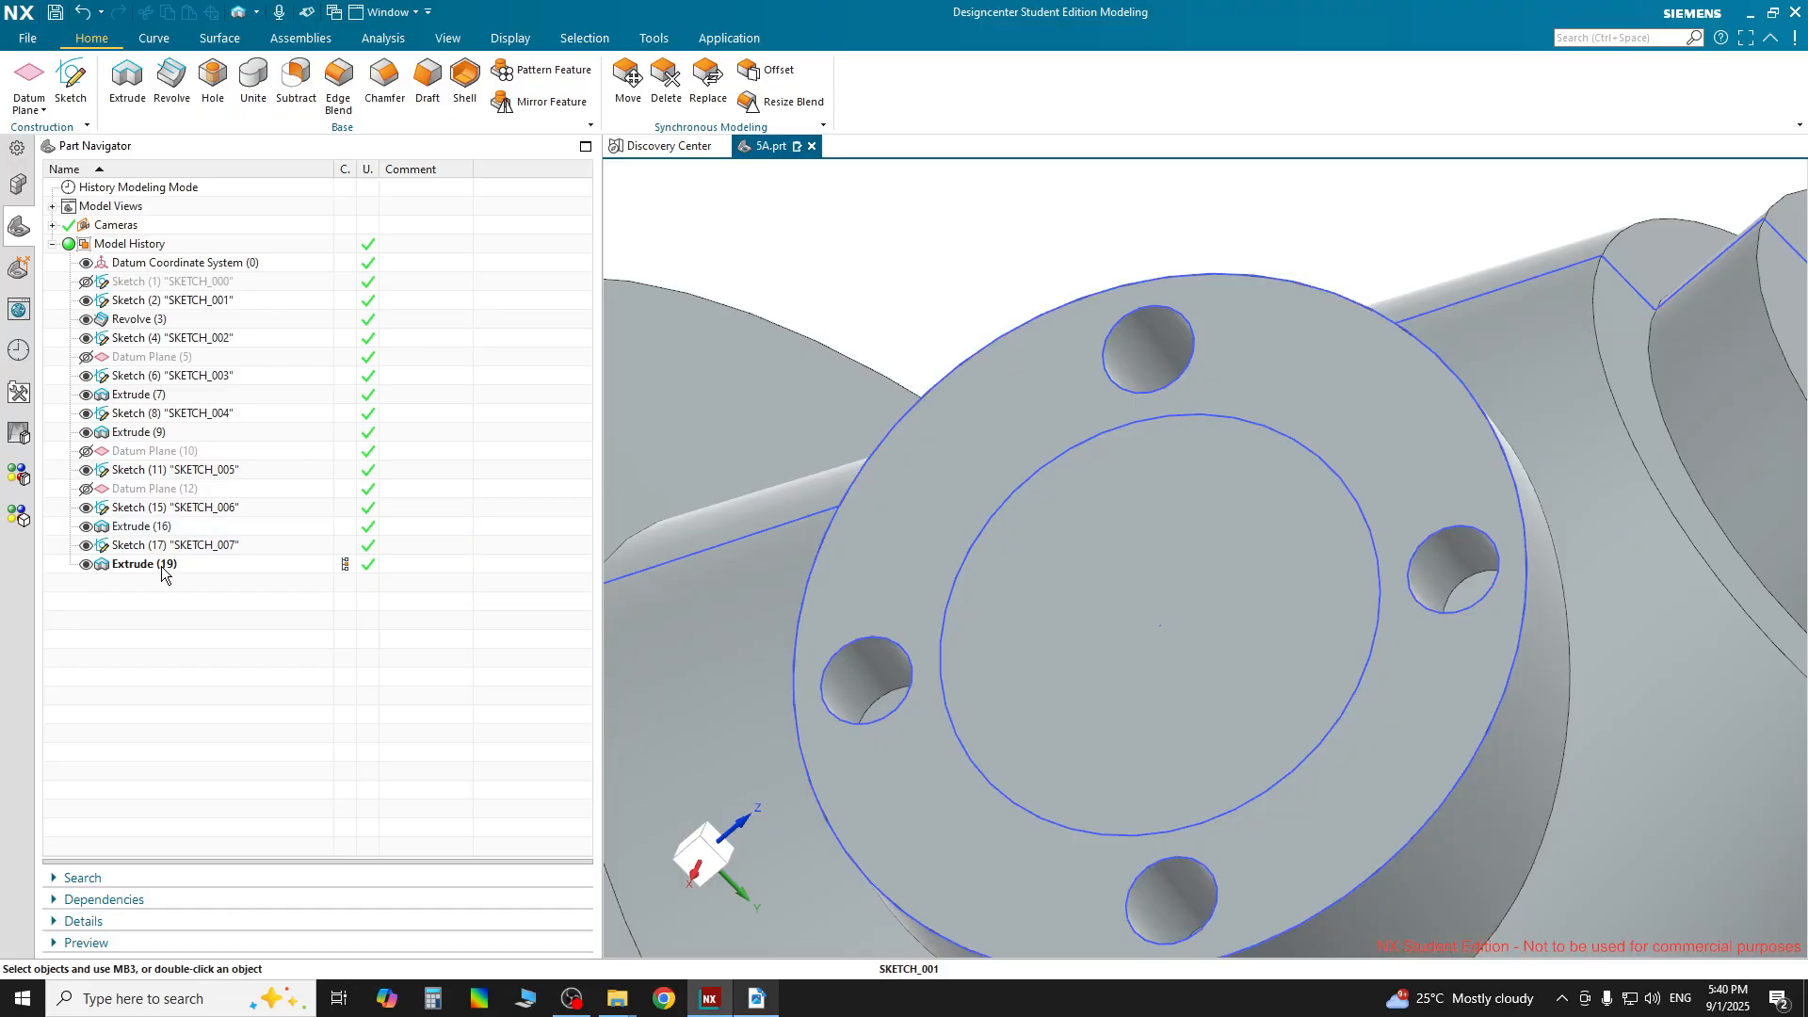
double_click(208, 564)
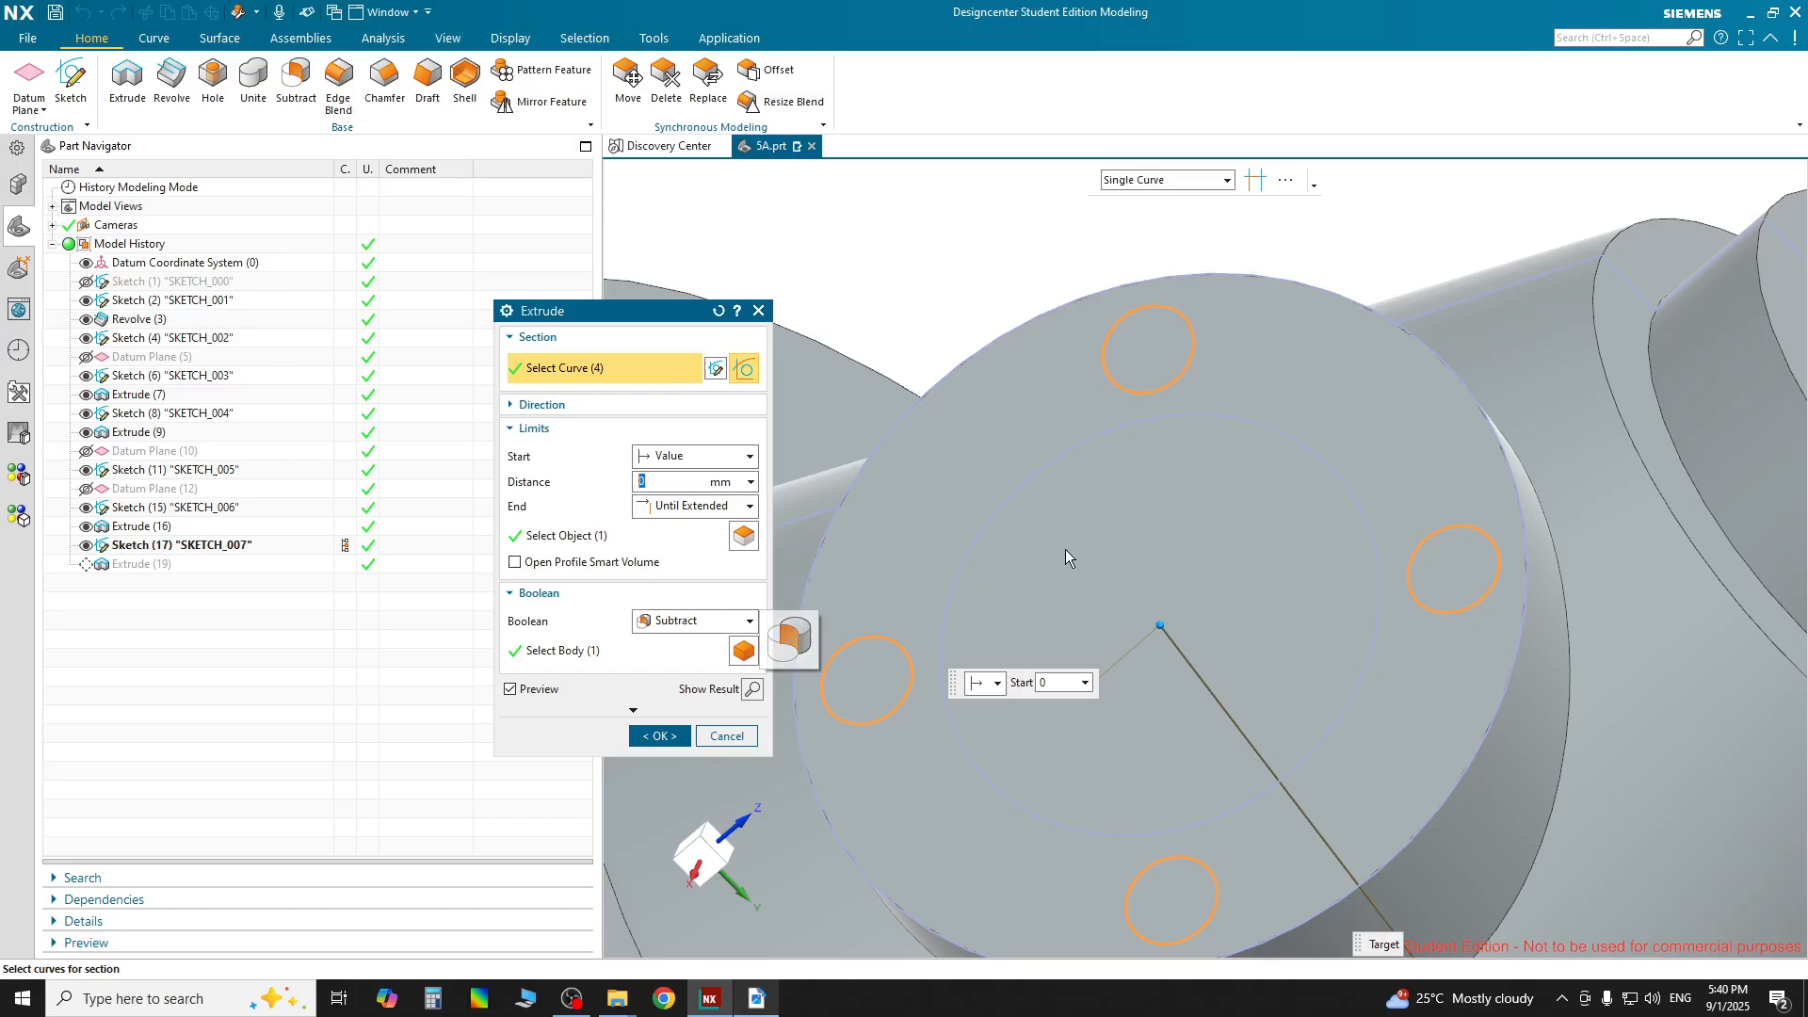
scroll(1066, 558, "down", 4)
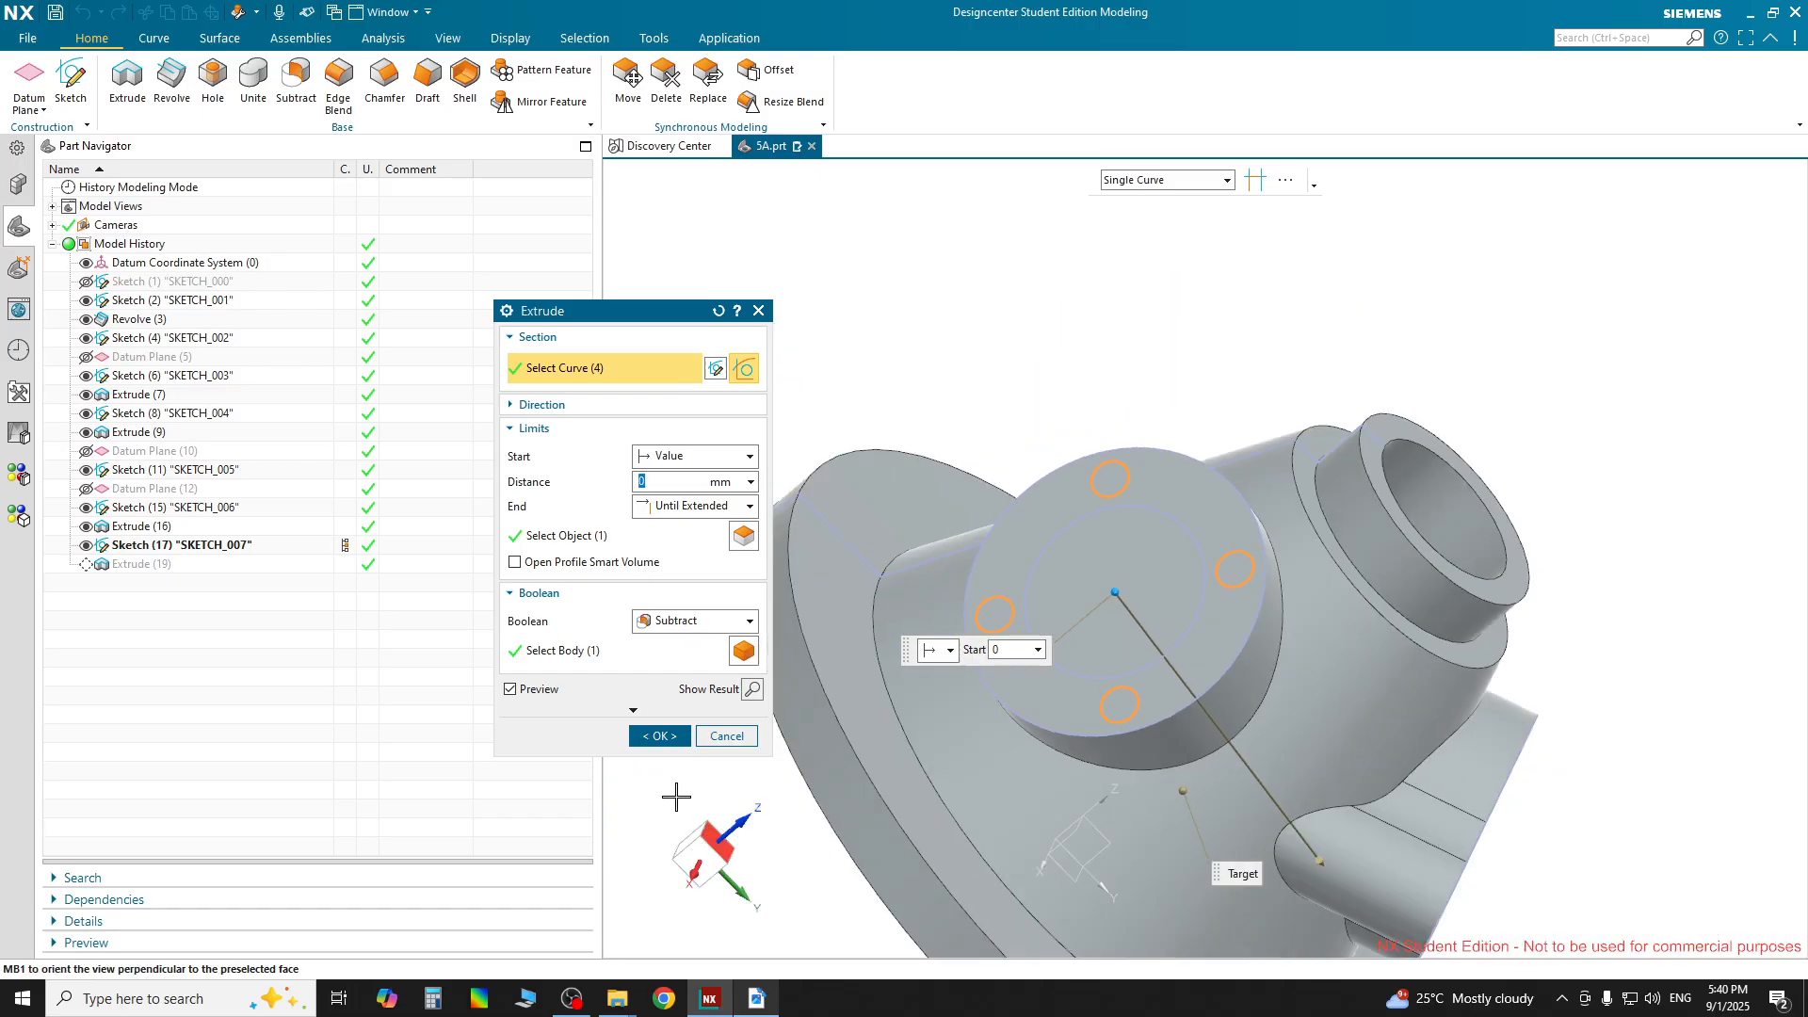
left_click(659, 735)
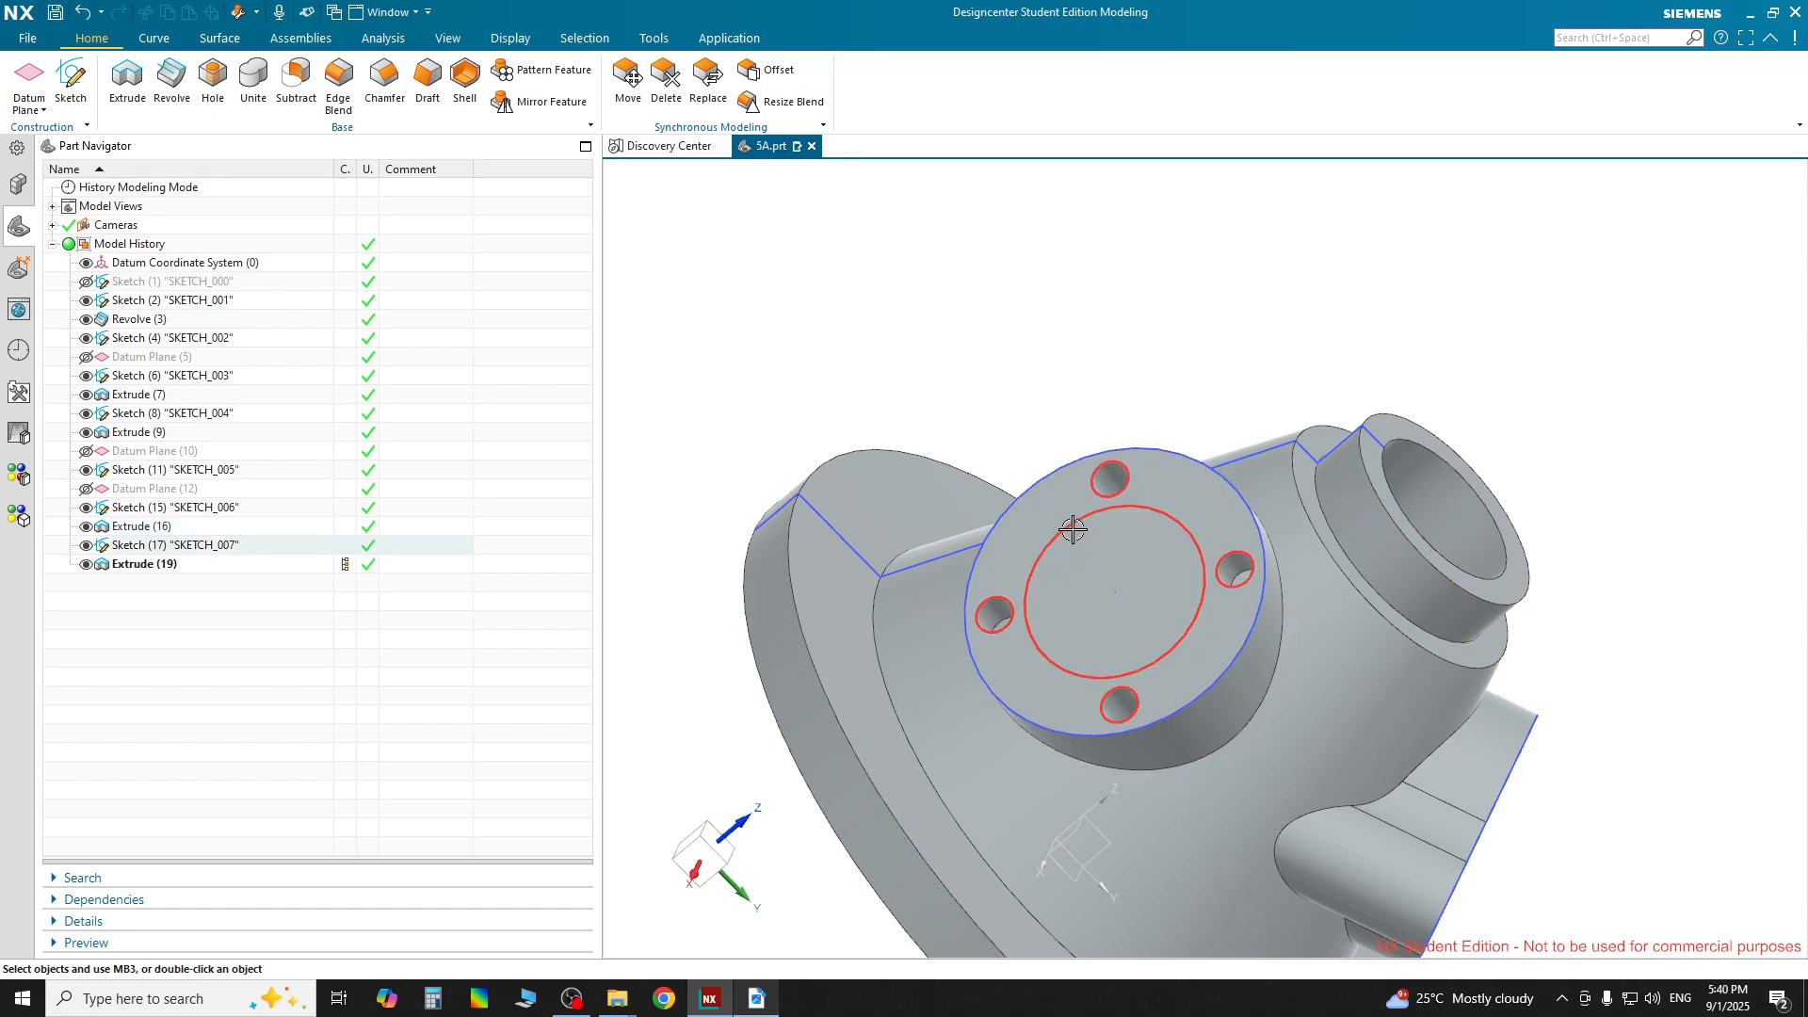
Start an Extrude of the central circle on the second side boss's face and reverse its direction into the housing
left_click(127, 77)
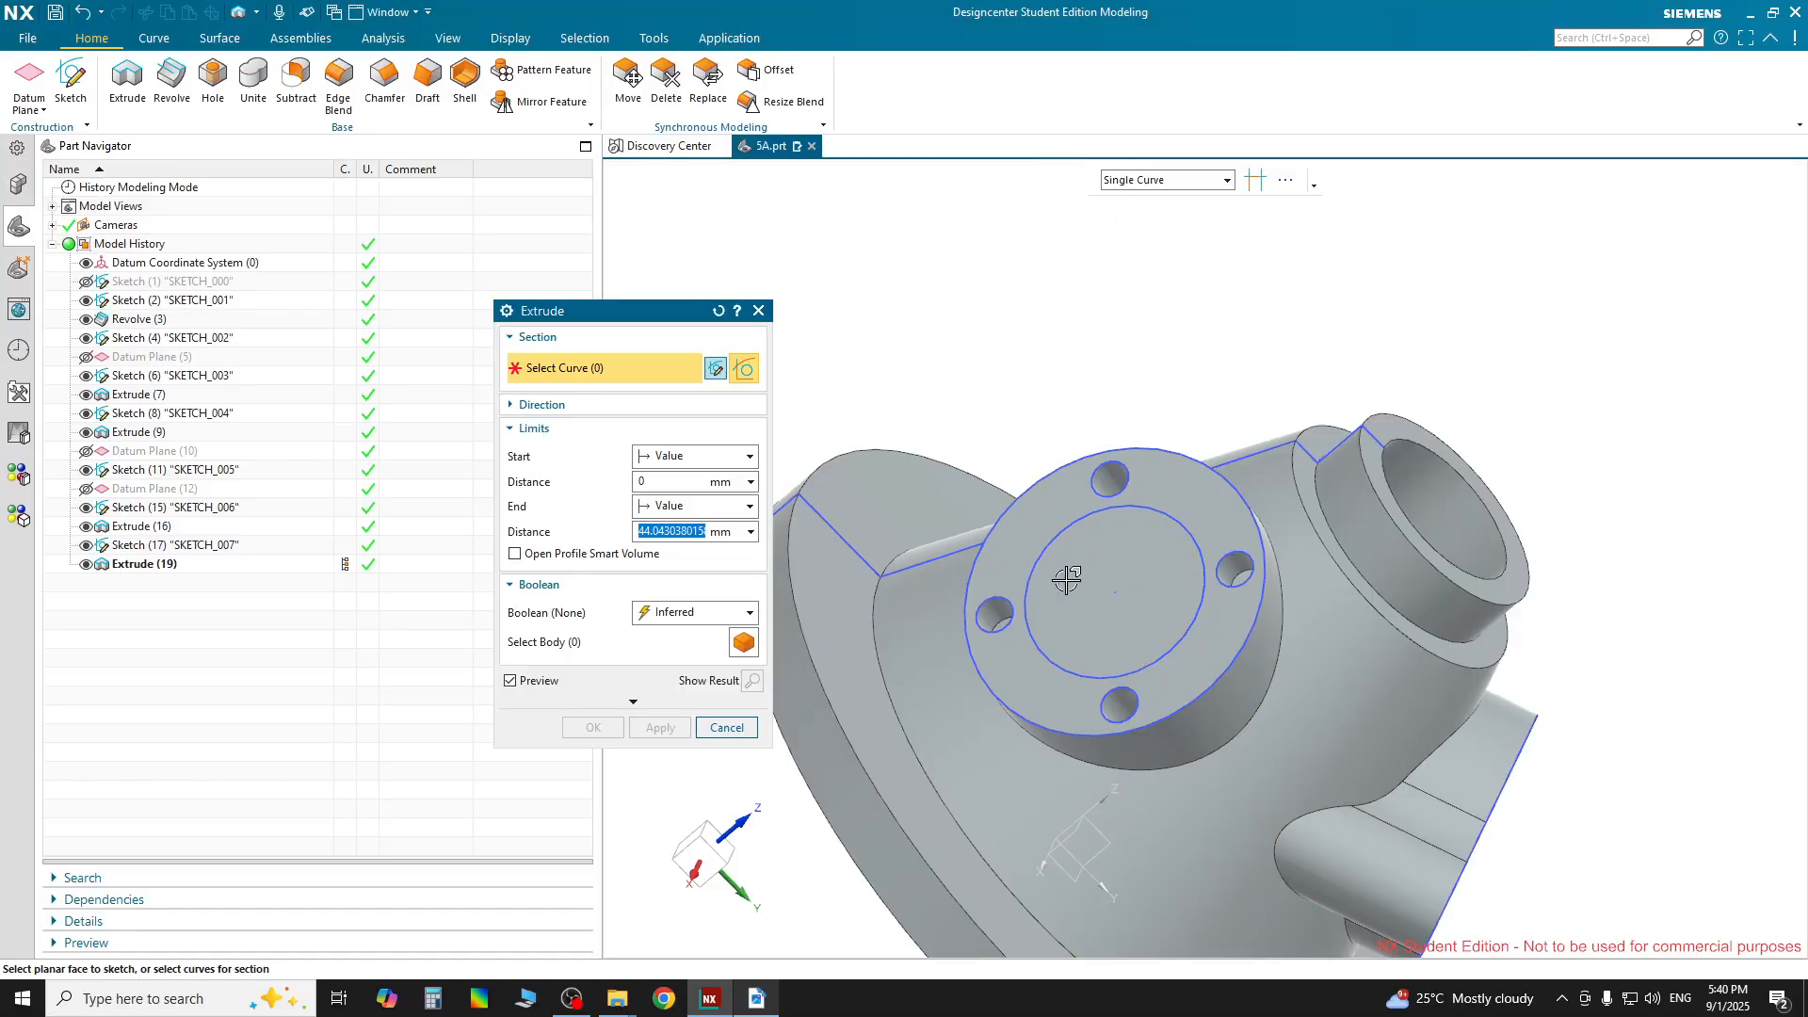
left_click(1057, 538)
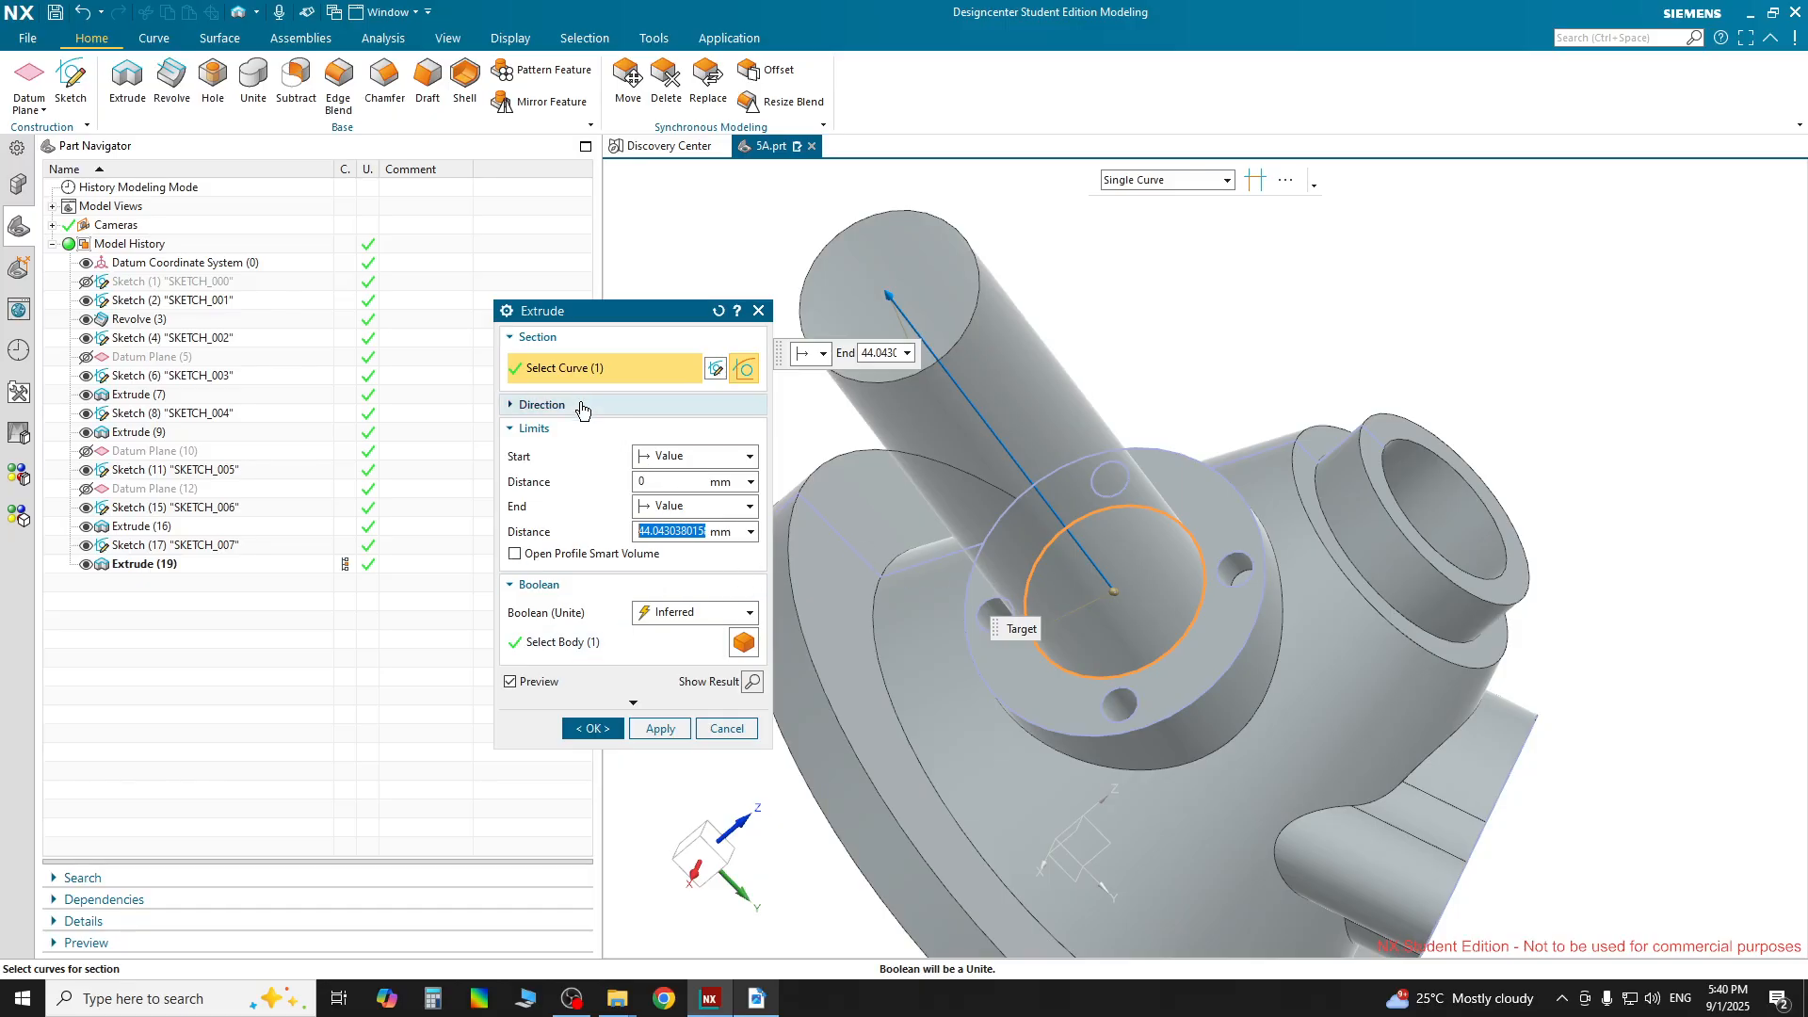
left_click(629, 405)
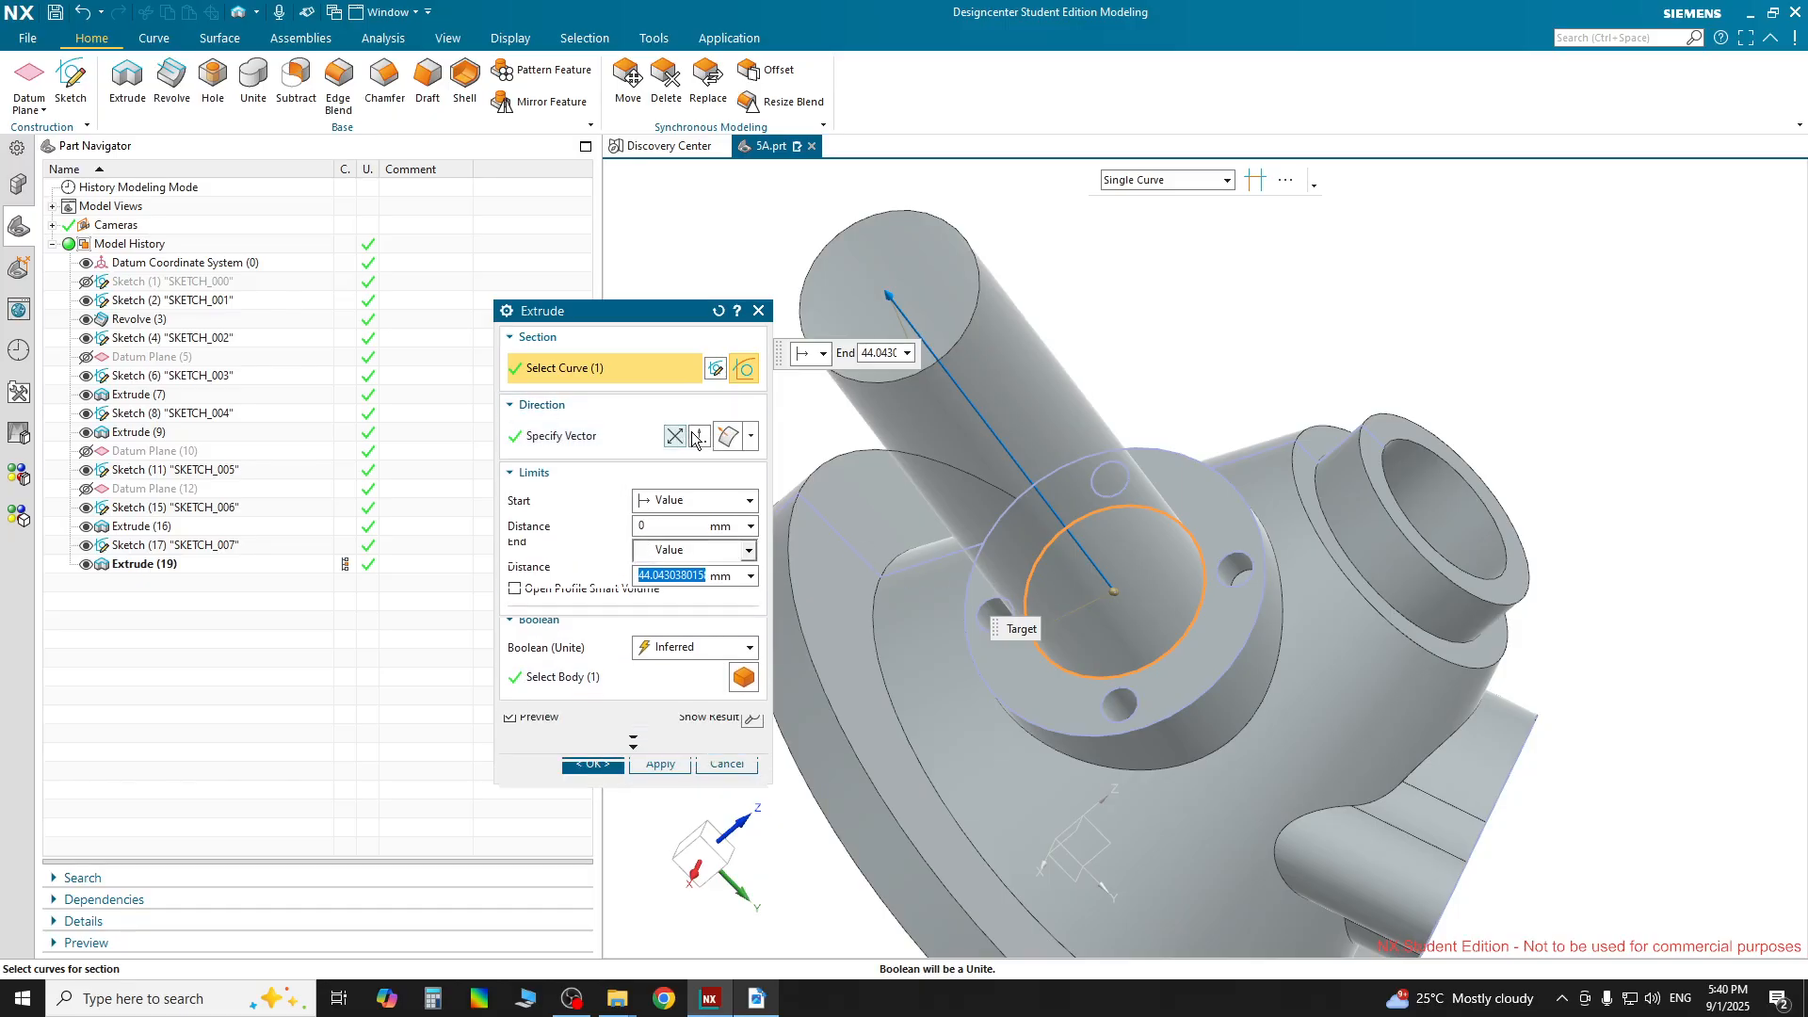
double_click(893, 294)
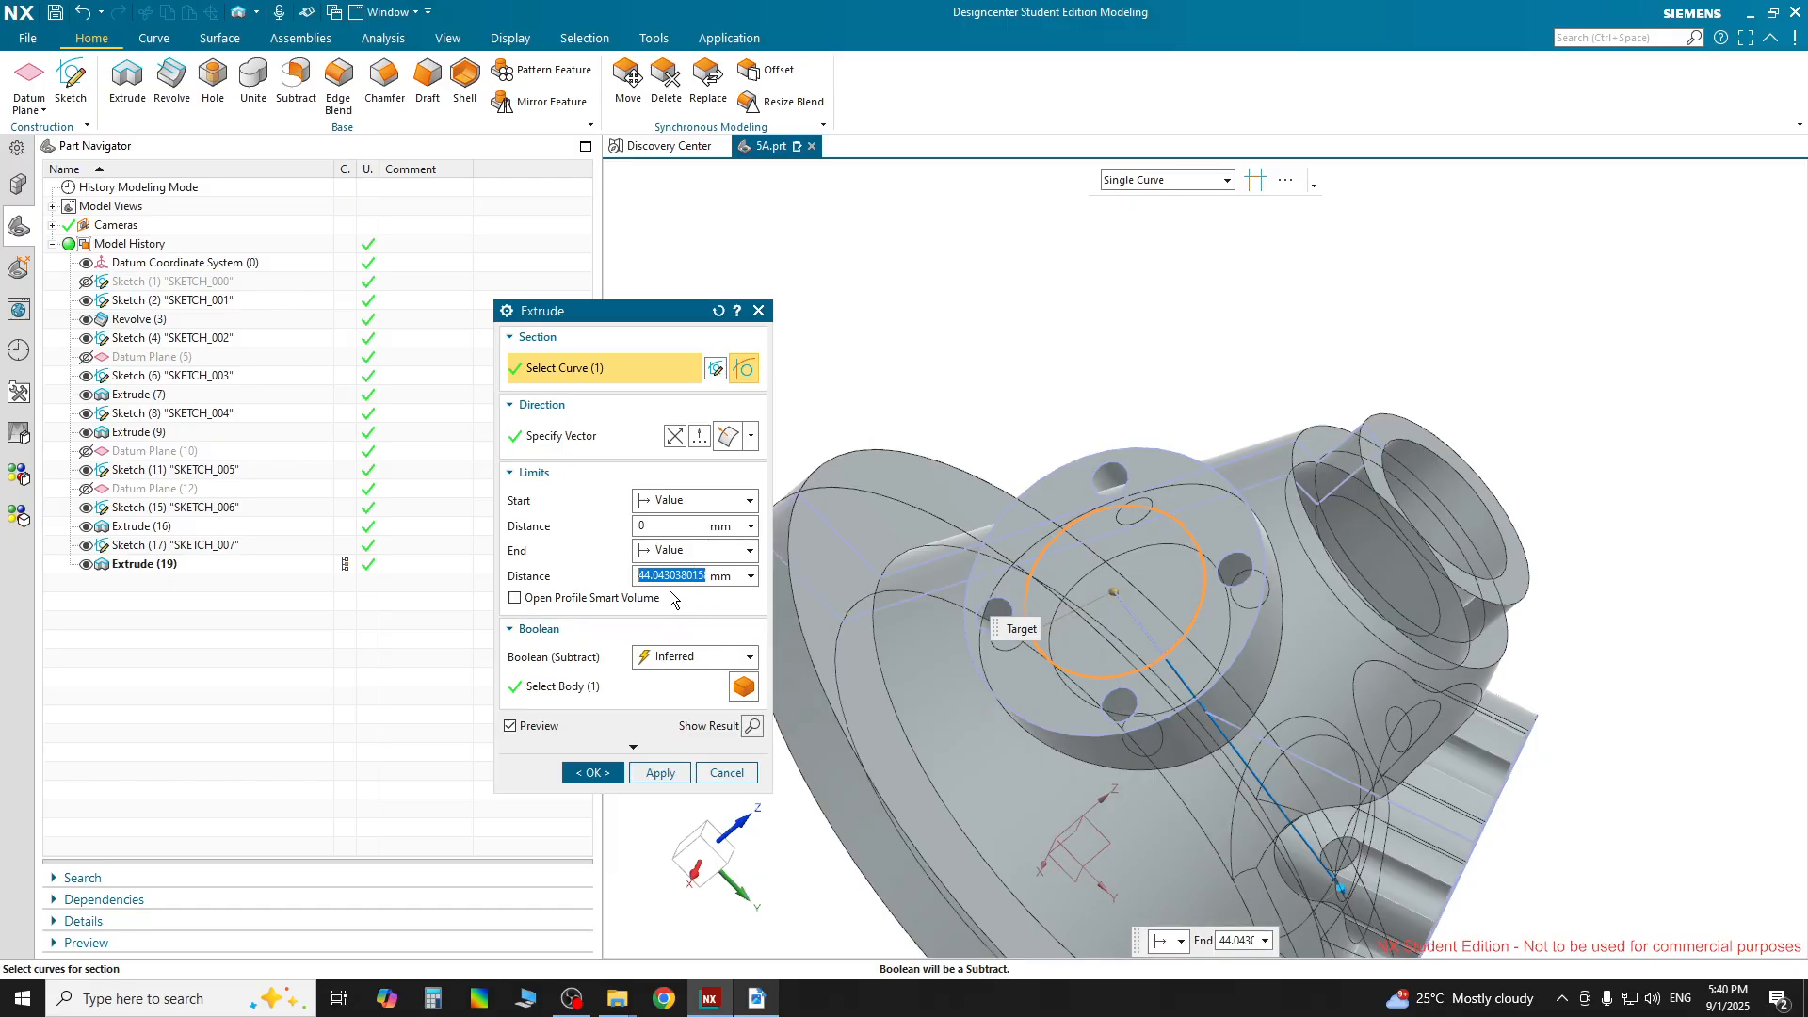
Cut the central bore with the end limit Until Extended to the housing's inner conical face, inspecting the result before accepting it
left_click(702, 550)
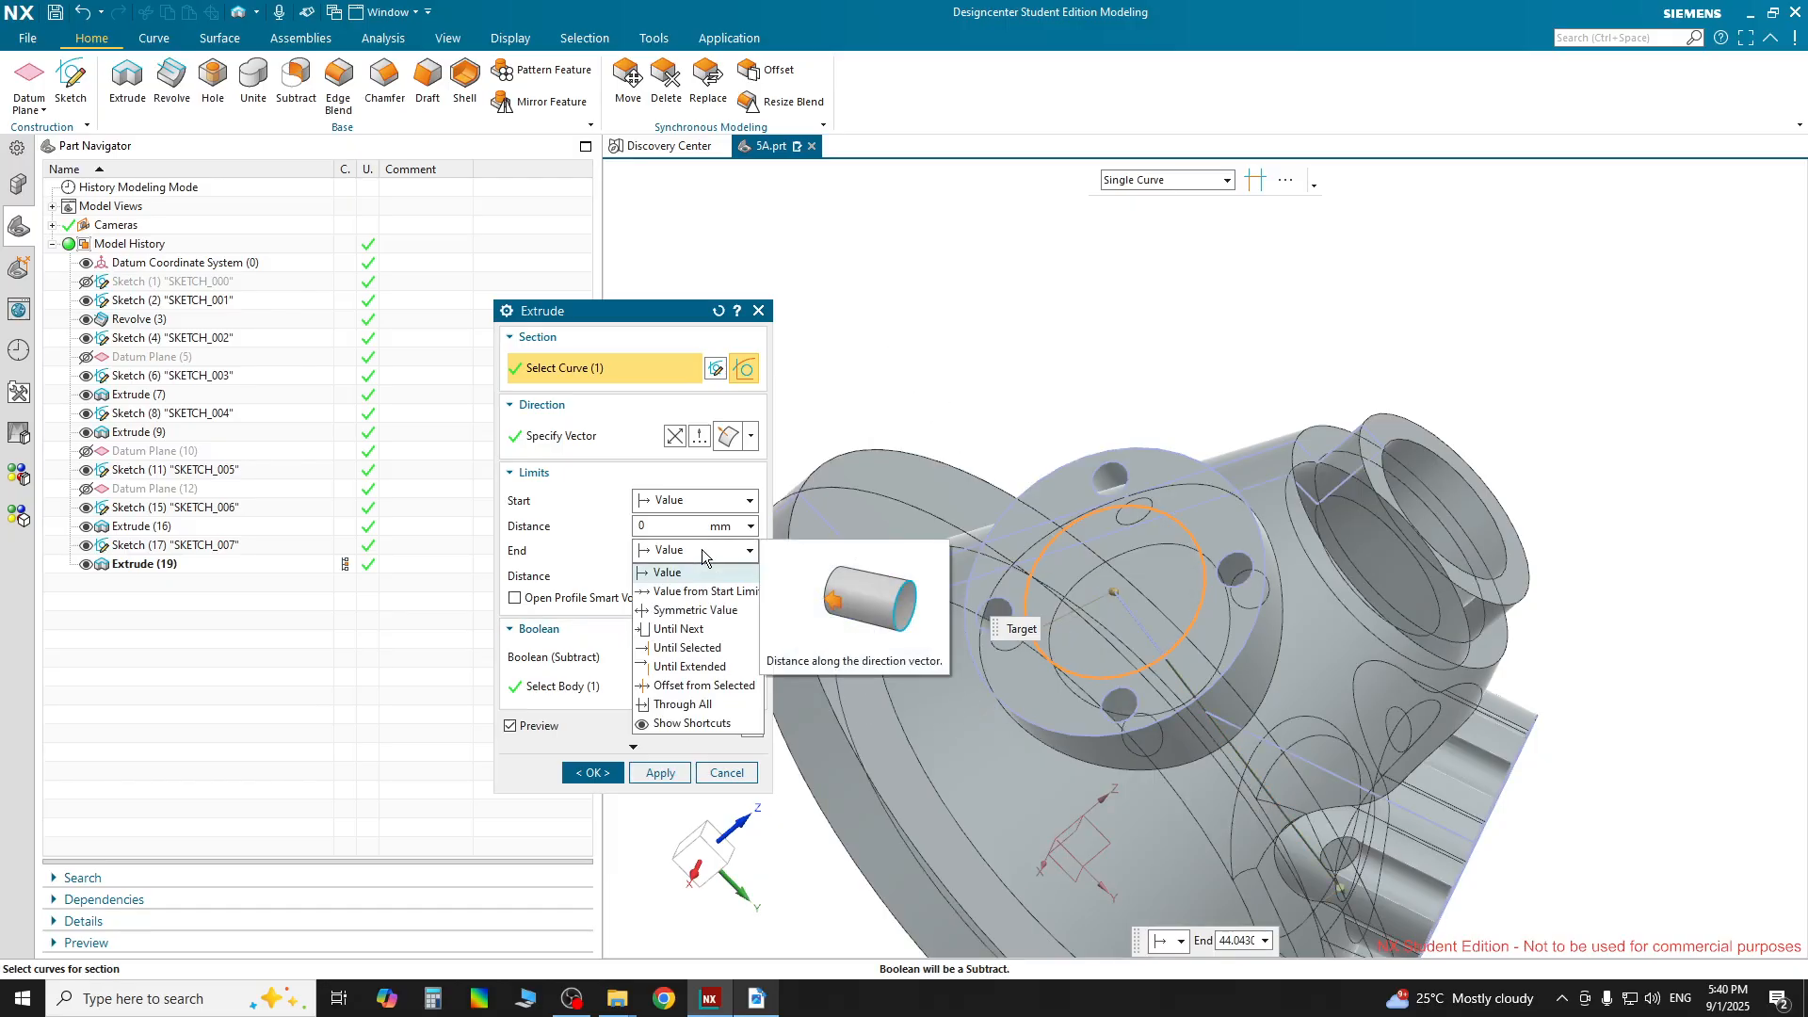
left_click(680, 666)
middle_click_drag(1544, 704, 1485, 522)
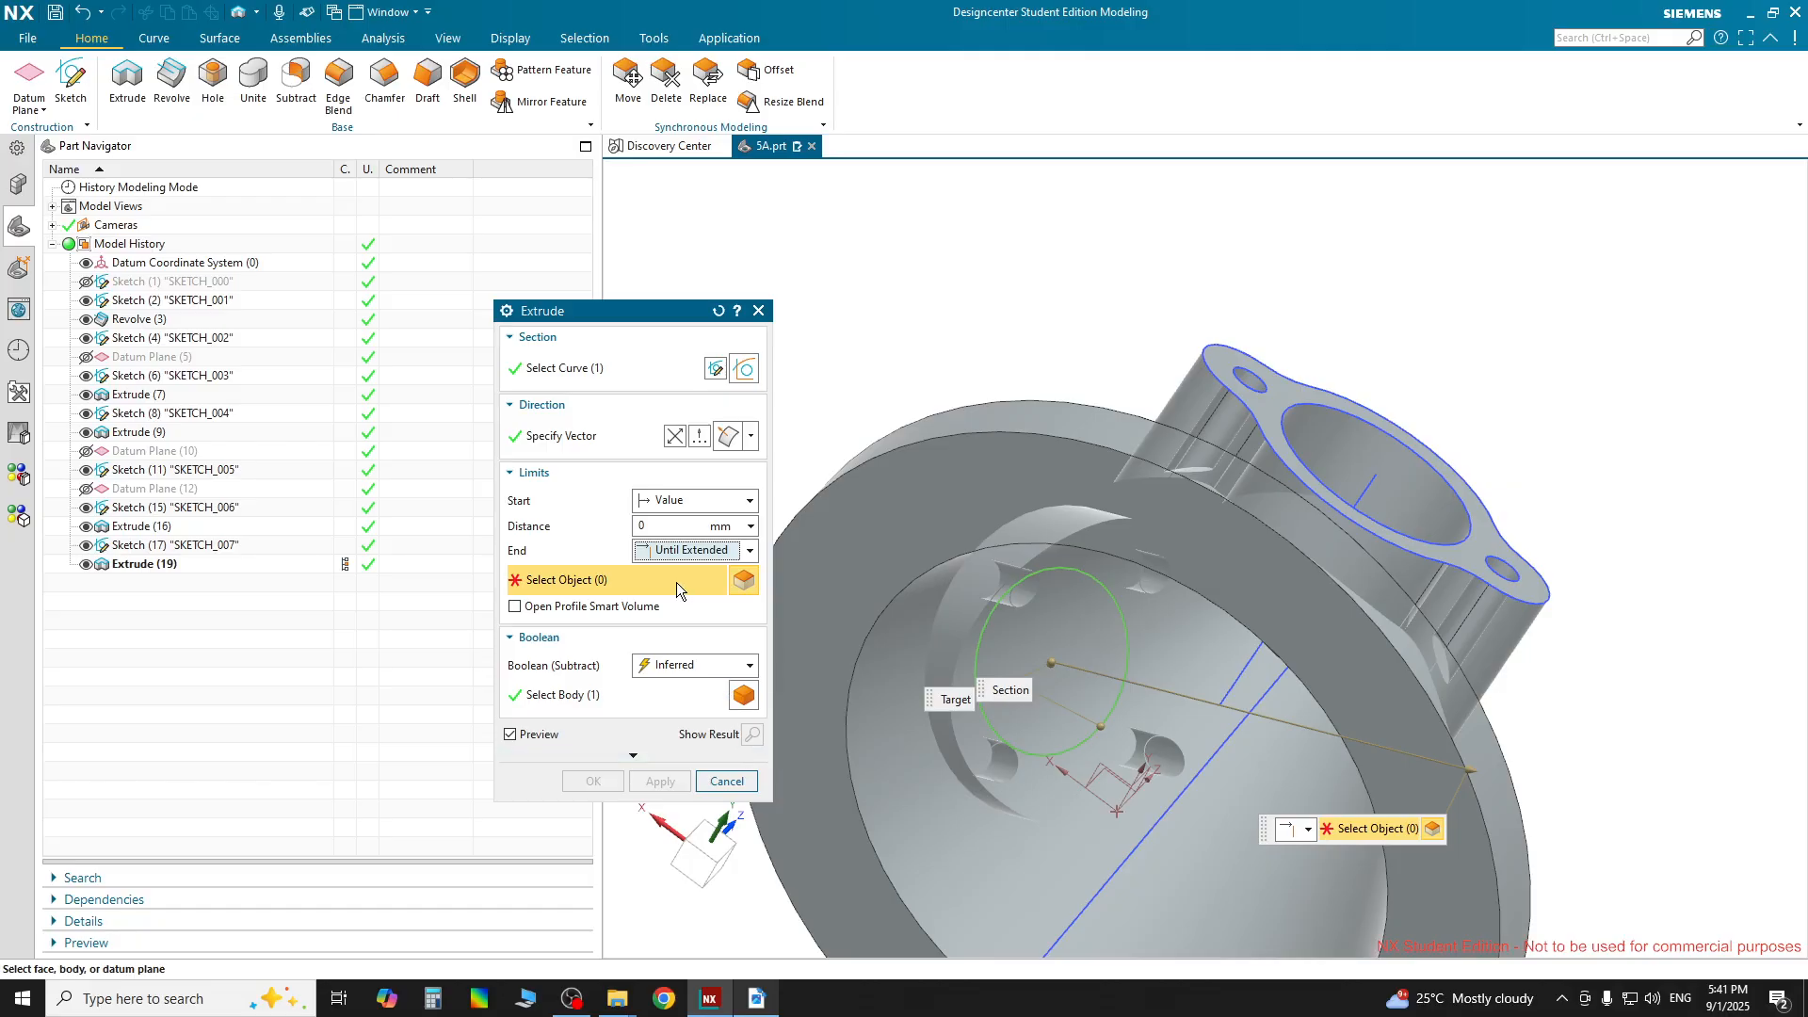
left_click(1052, 832)
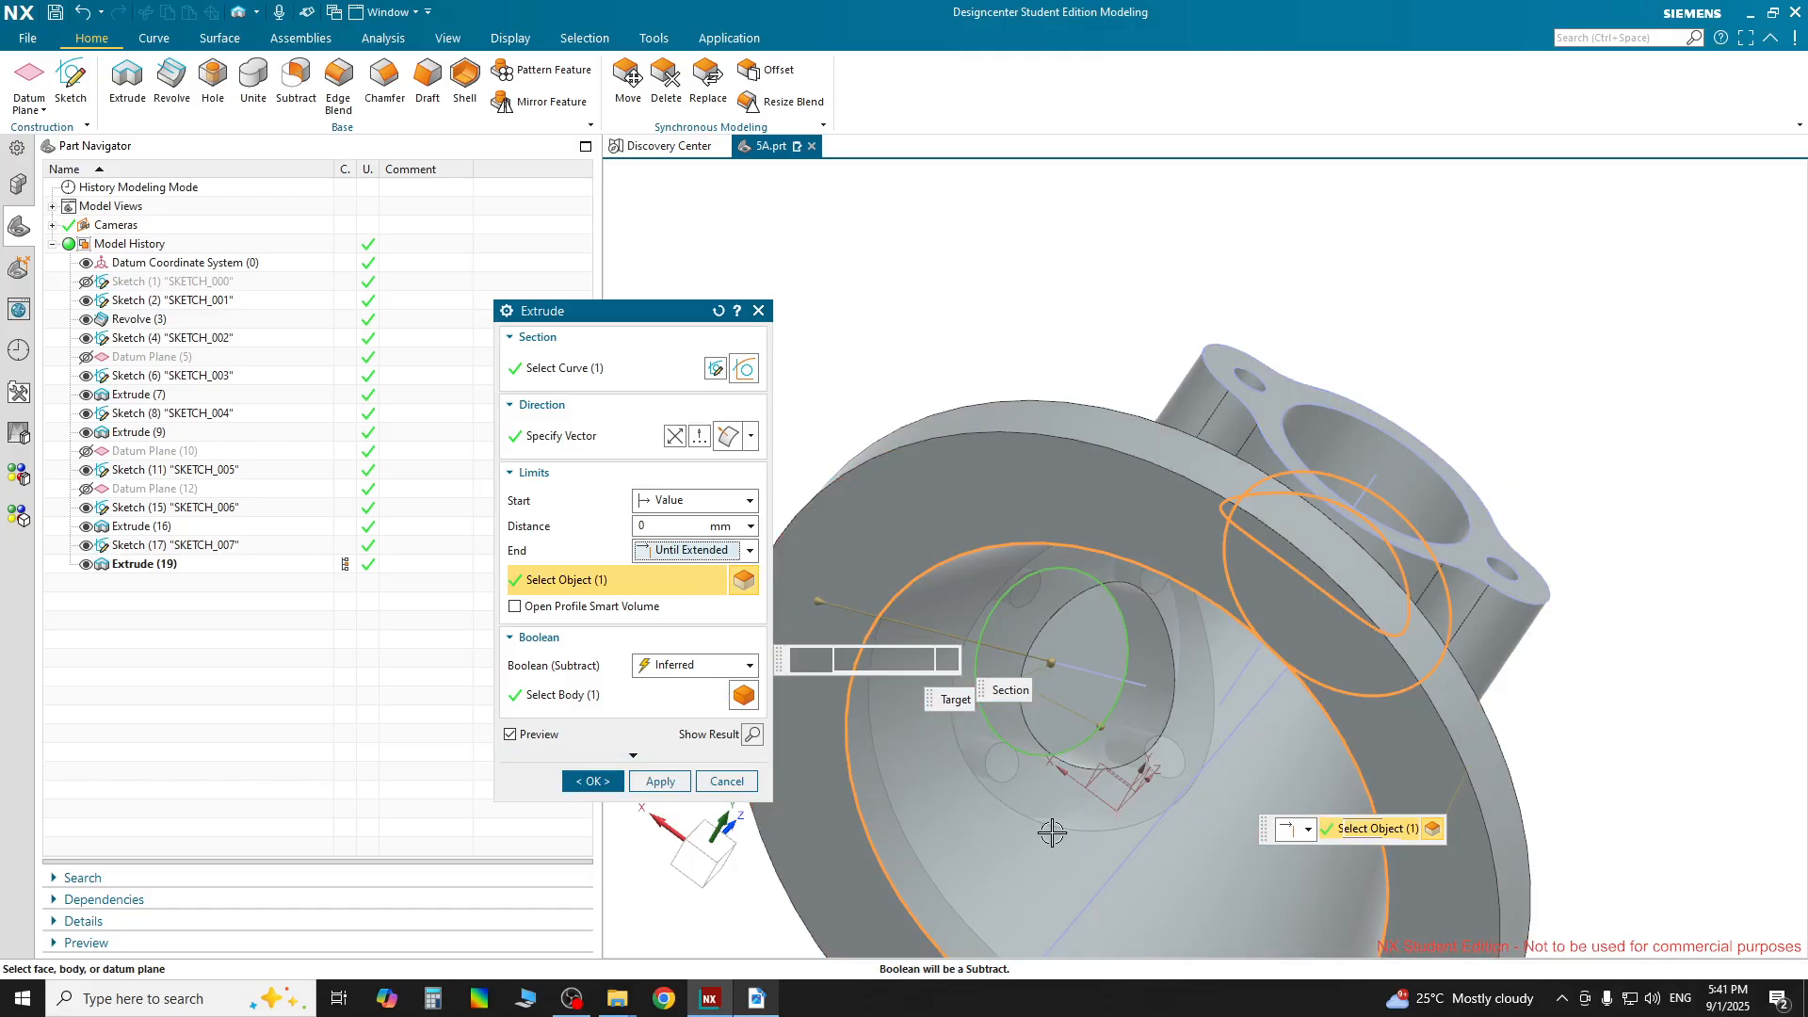
left_click(752, 735)
middle_click_drag(937, 364, 1078, 854)
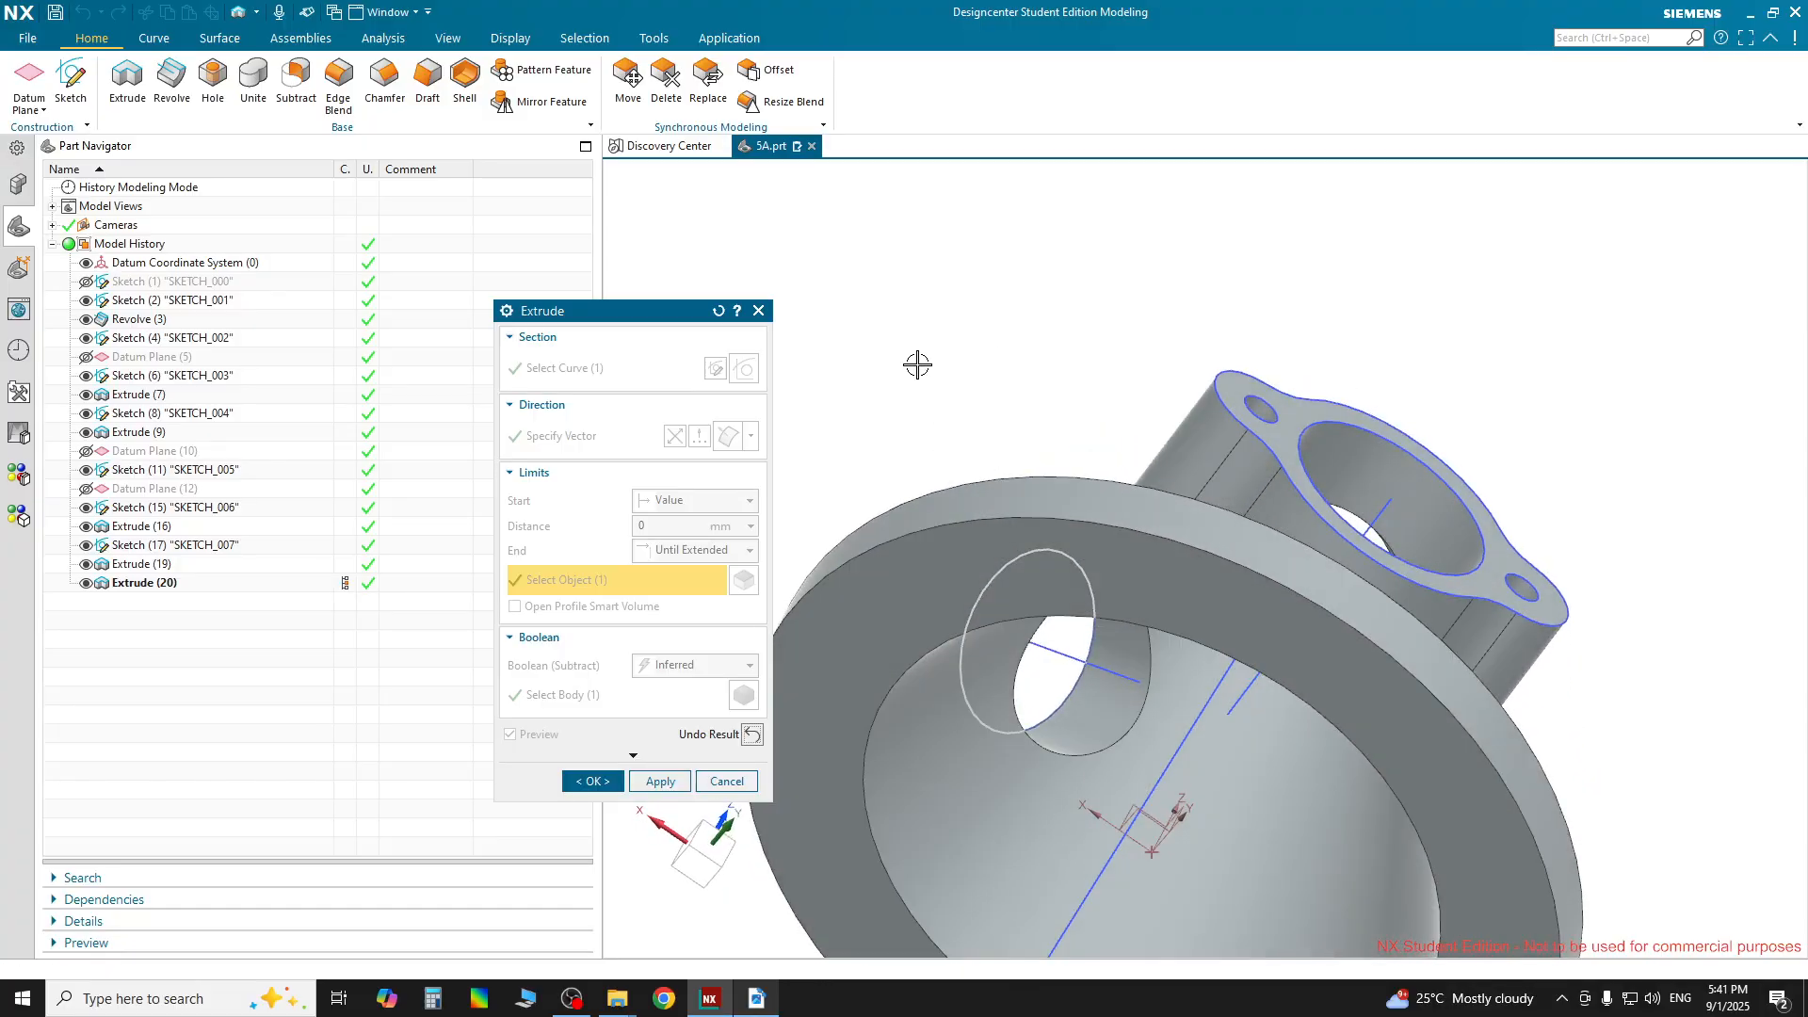
middle_click_drag(917, 365, 1127, 595)
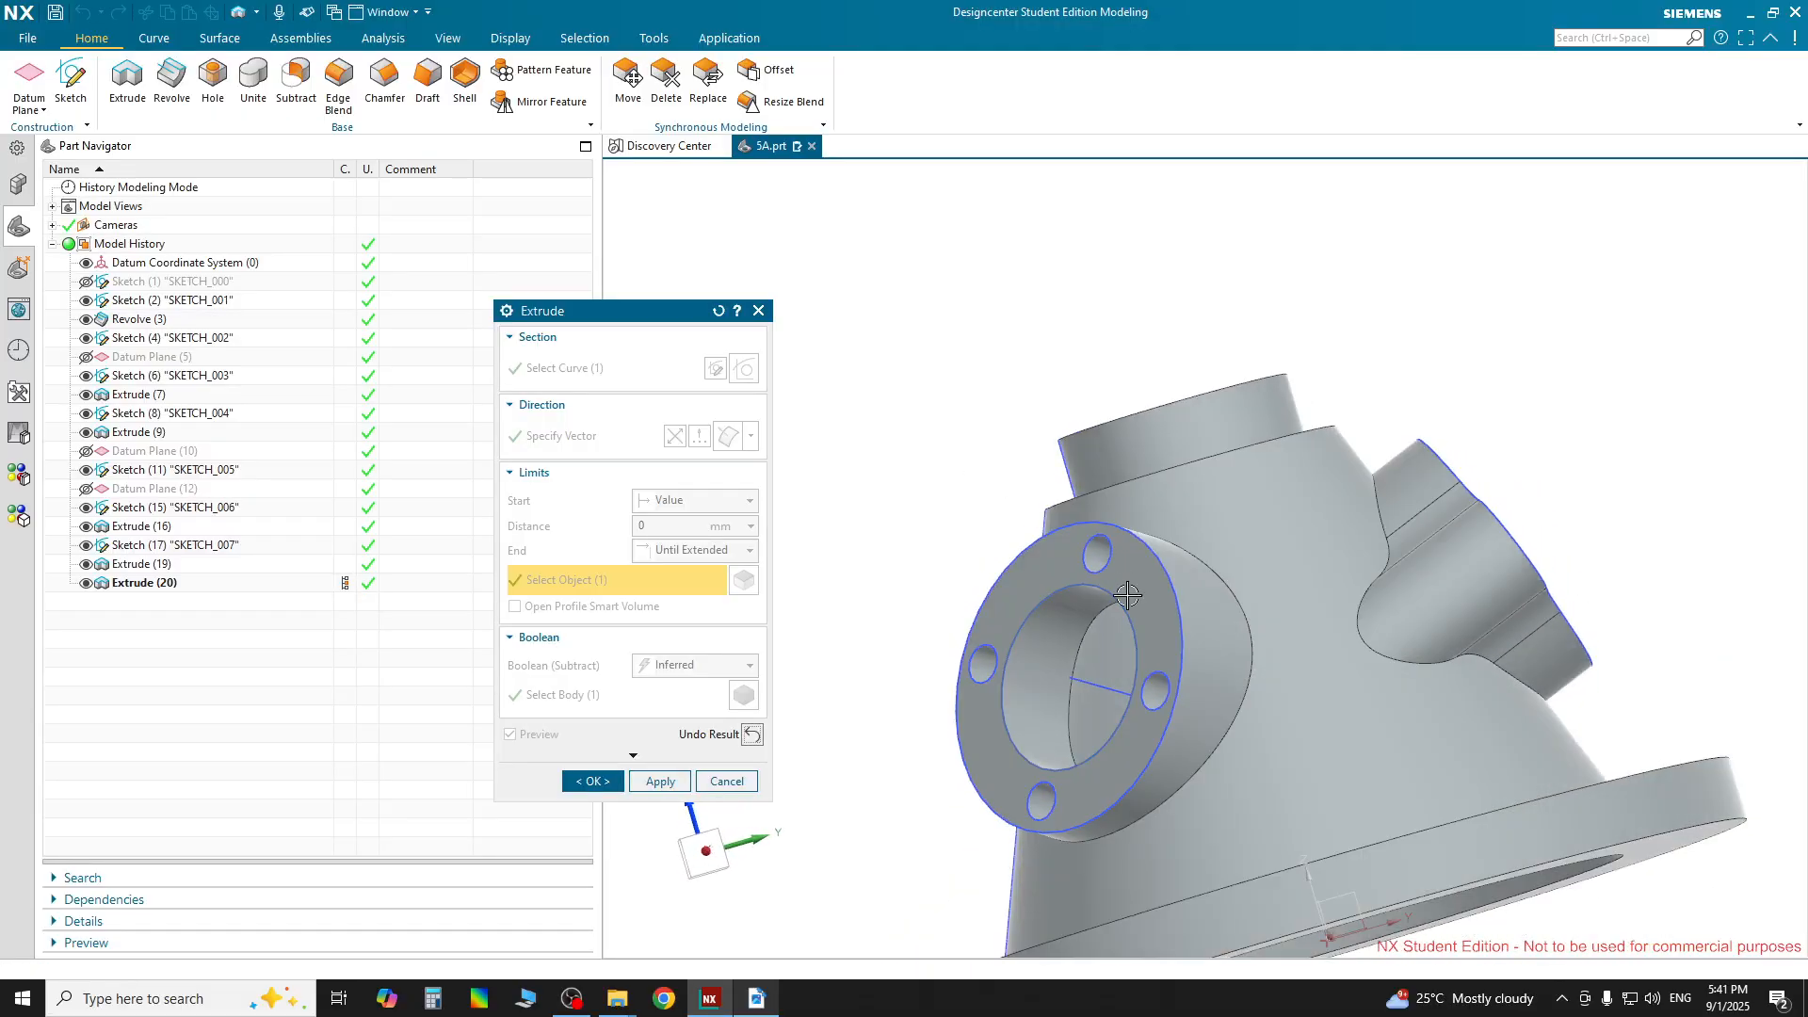
left_click(674, 781)
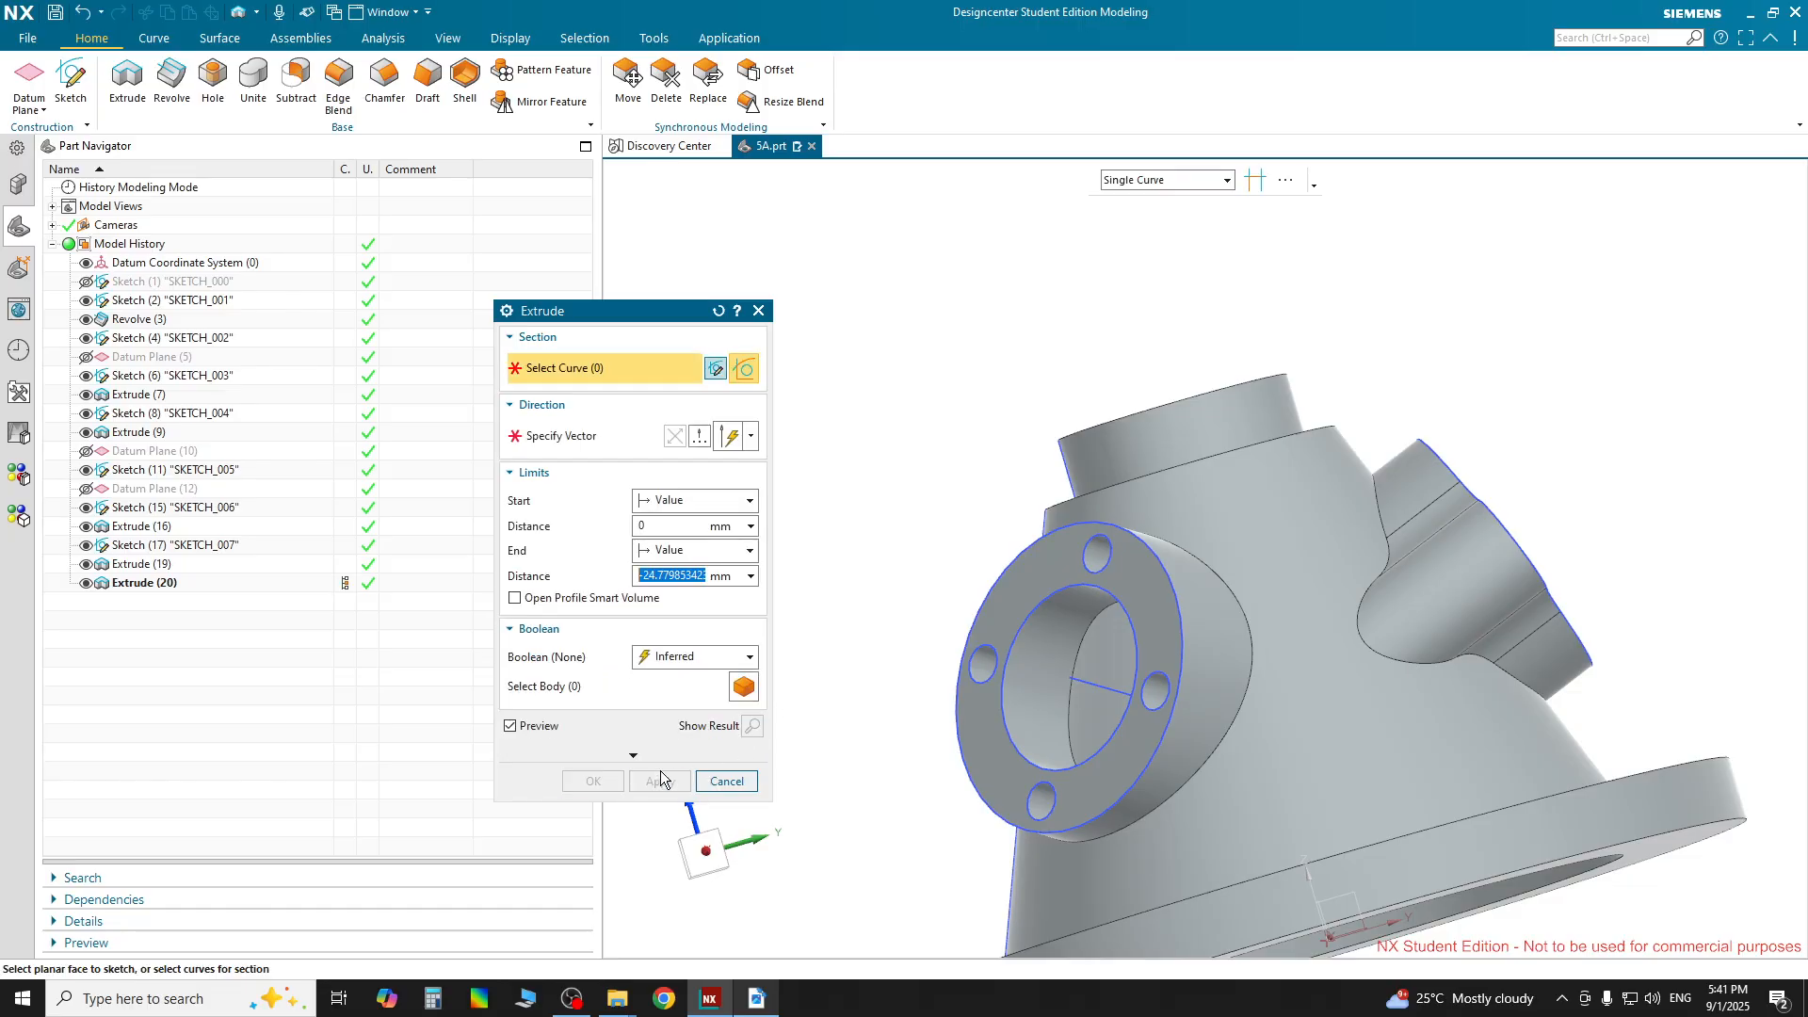
left_click(726, 782)
Inspect the second side boss's bore and holes from outside the housing and from its open underside
scroll(867, 493, "down", 3)
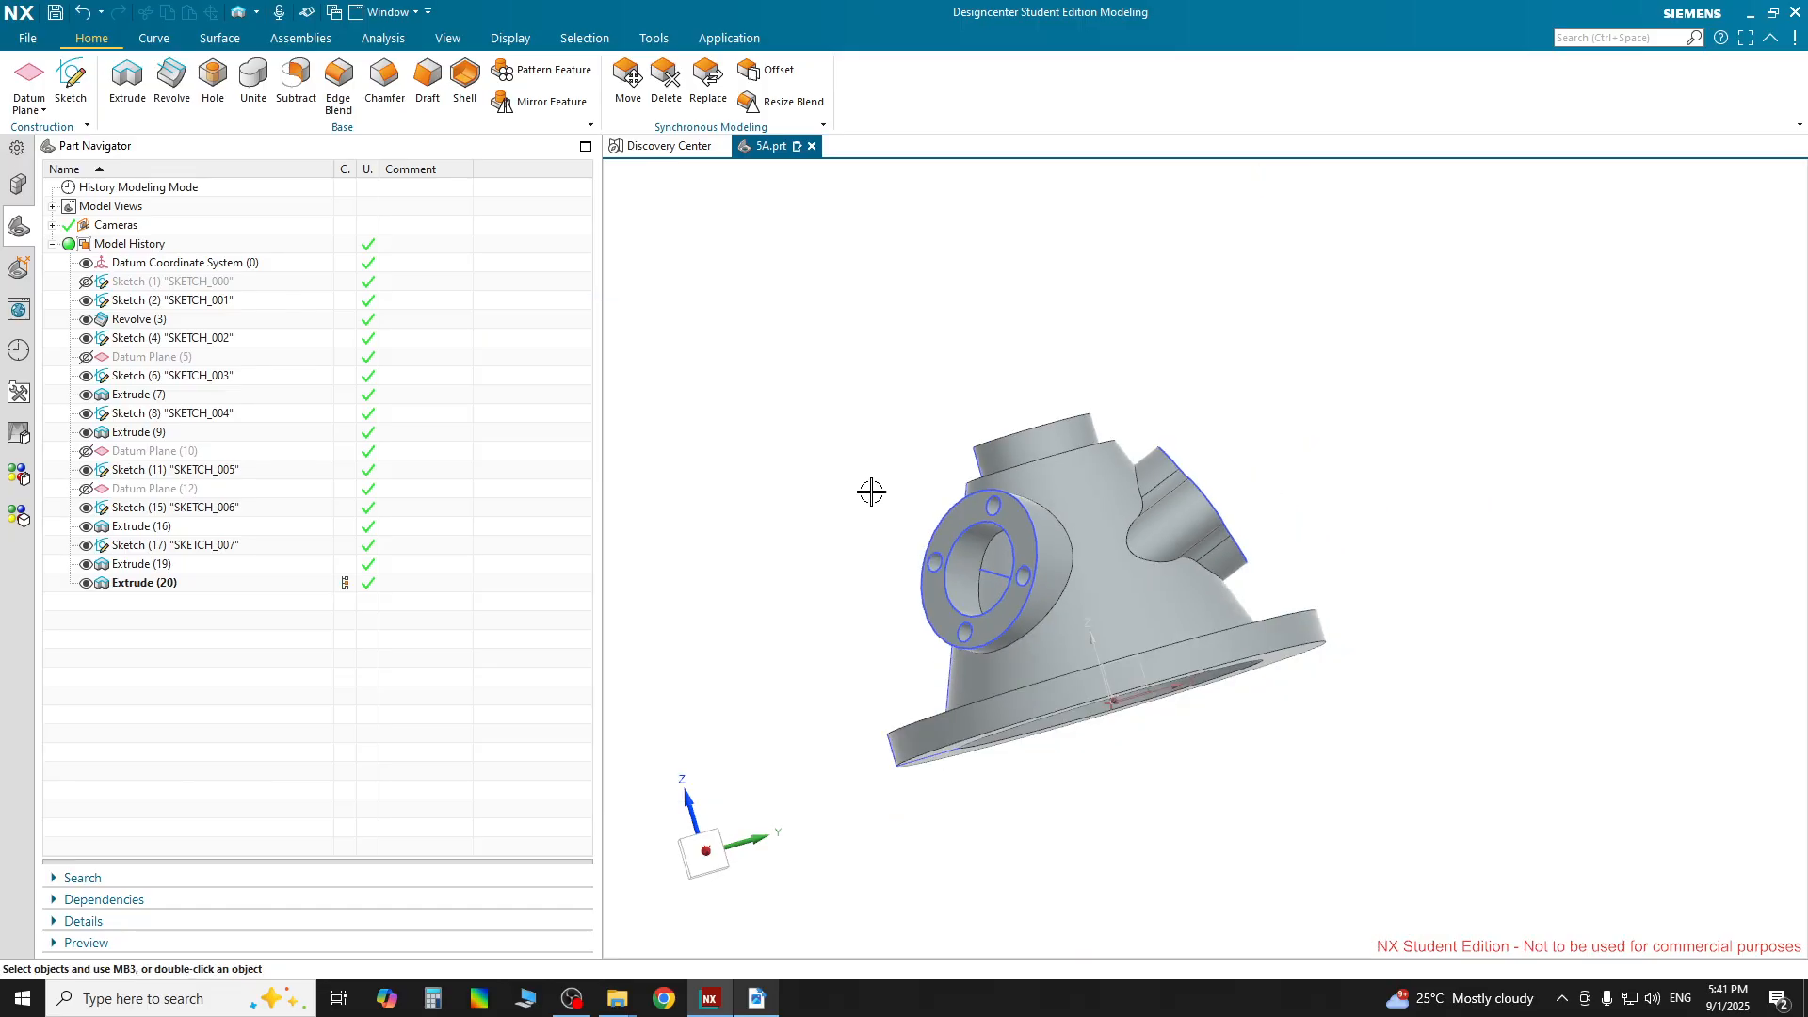
middle_click_drag(867, 492, 909, 526)
scroll(1036, 593, "up", 4)
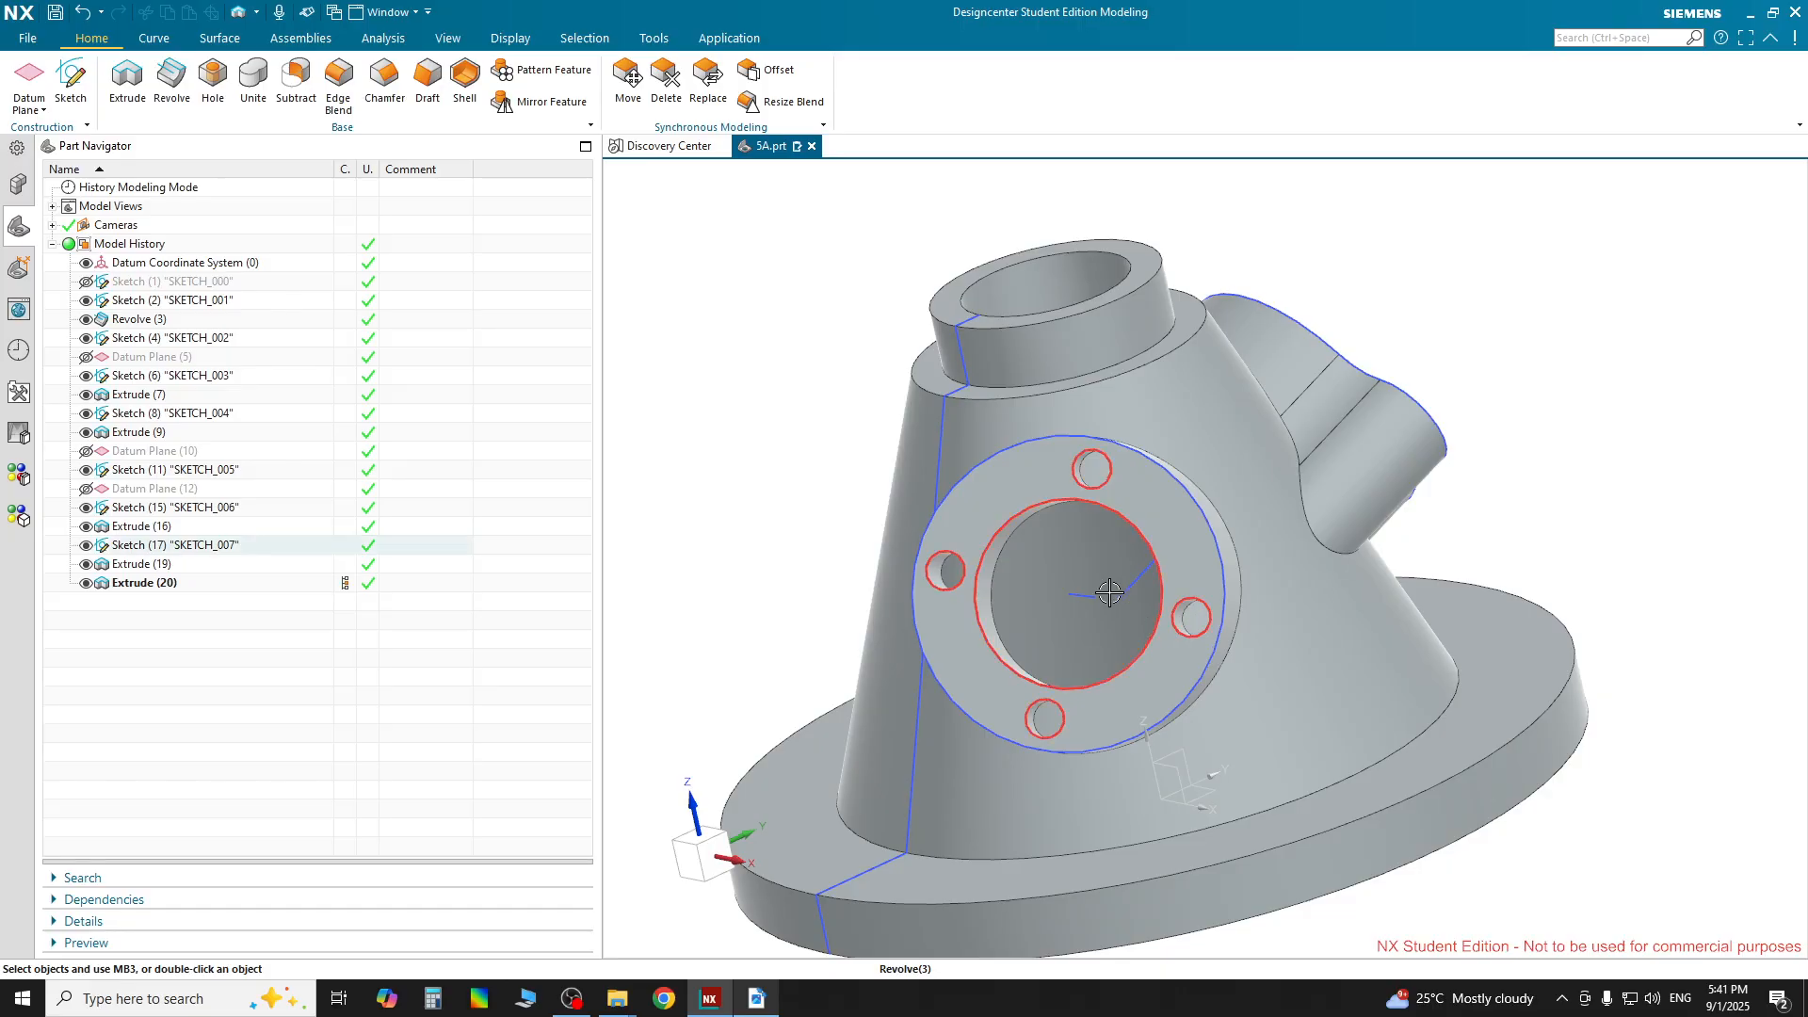
middle_click_drag(1546, 836, 934, 669)
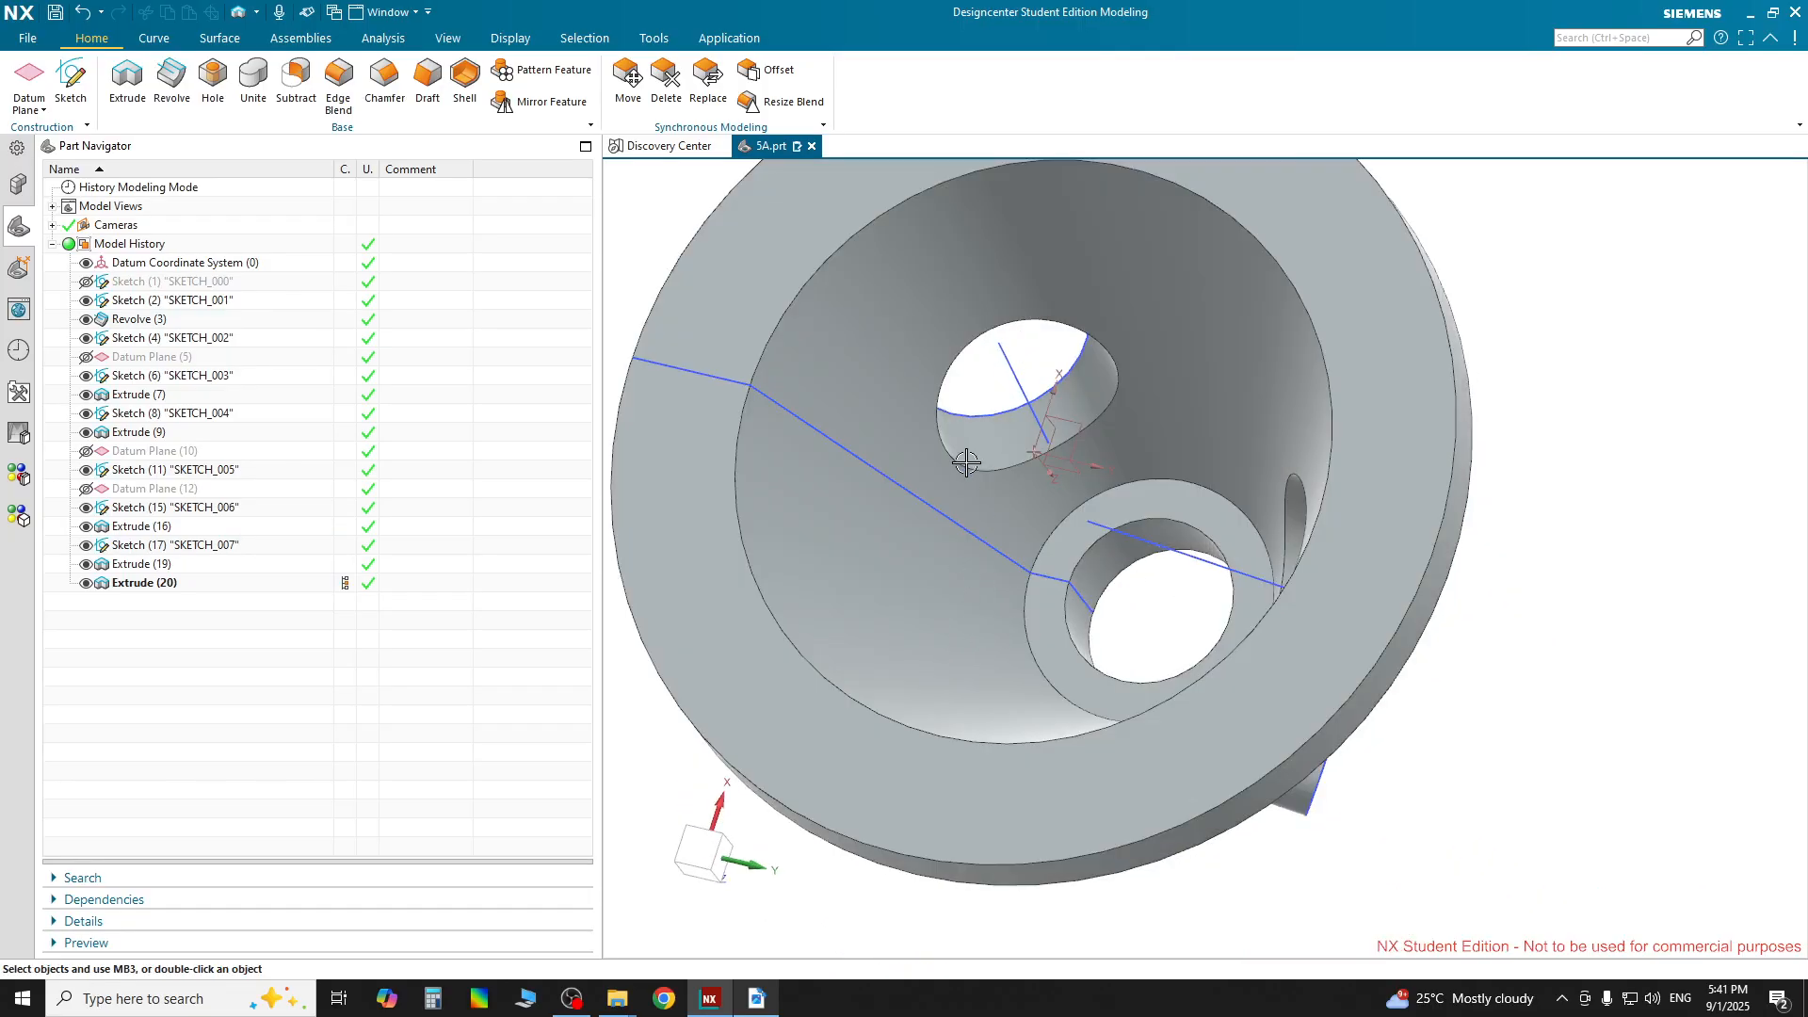
middle_click_drag(966, 462, 1070, 521)
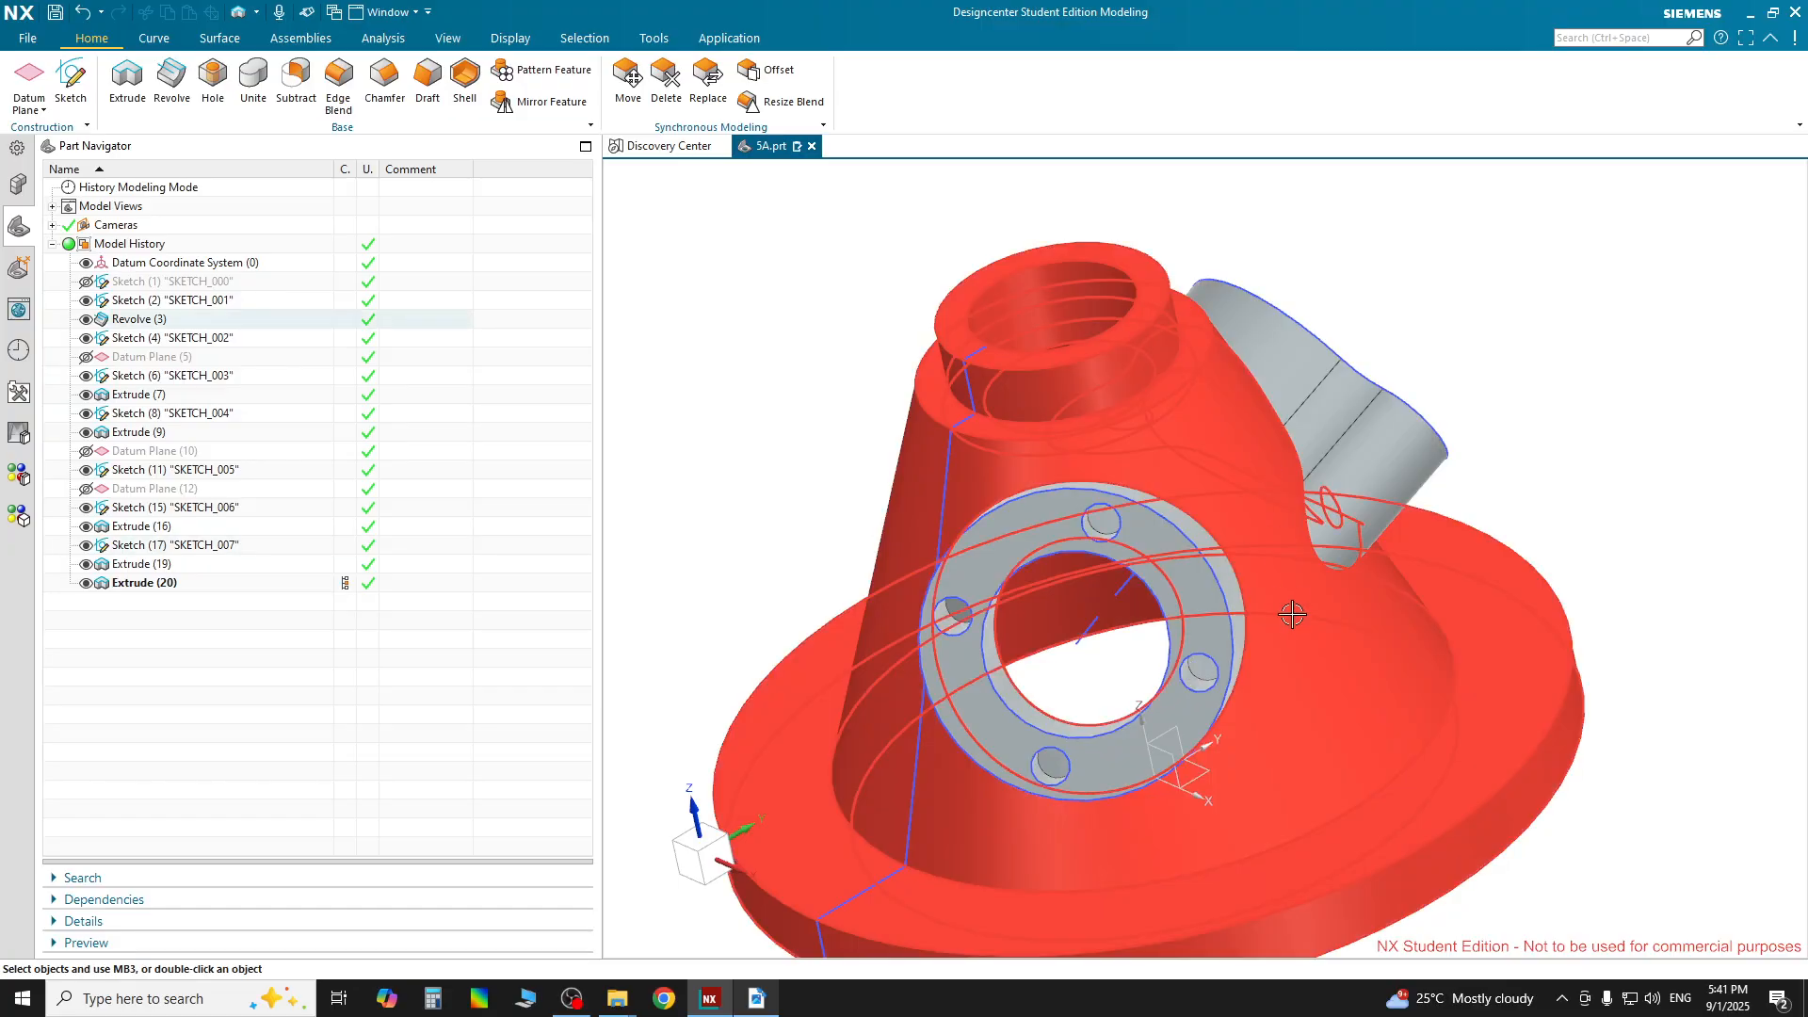
scroll(877, 501, "down", 4)
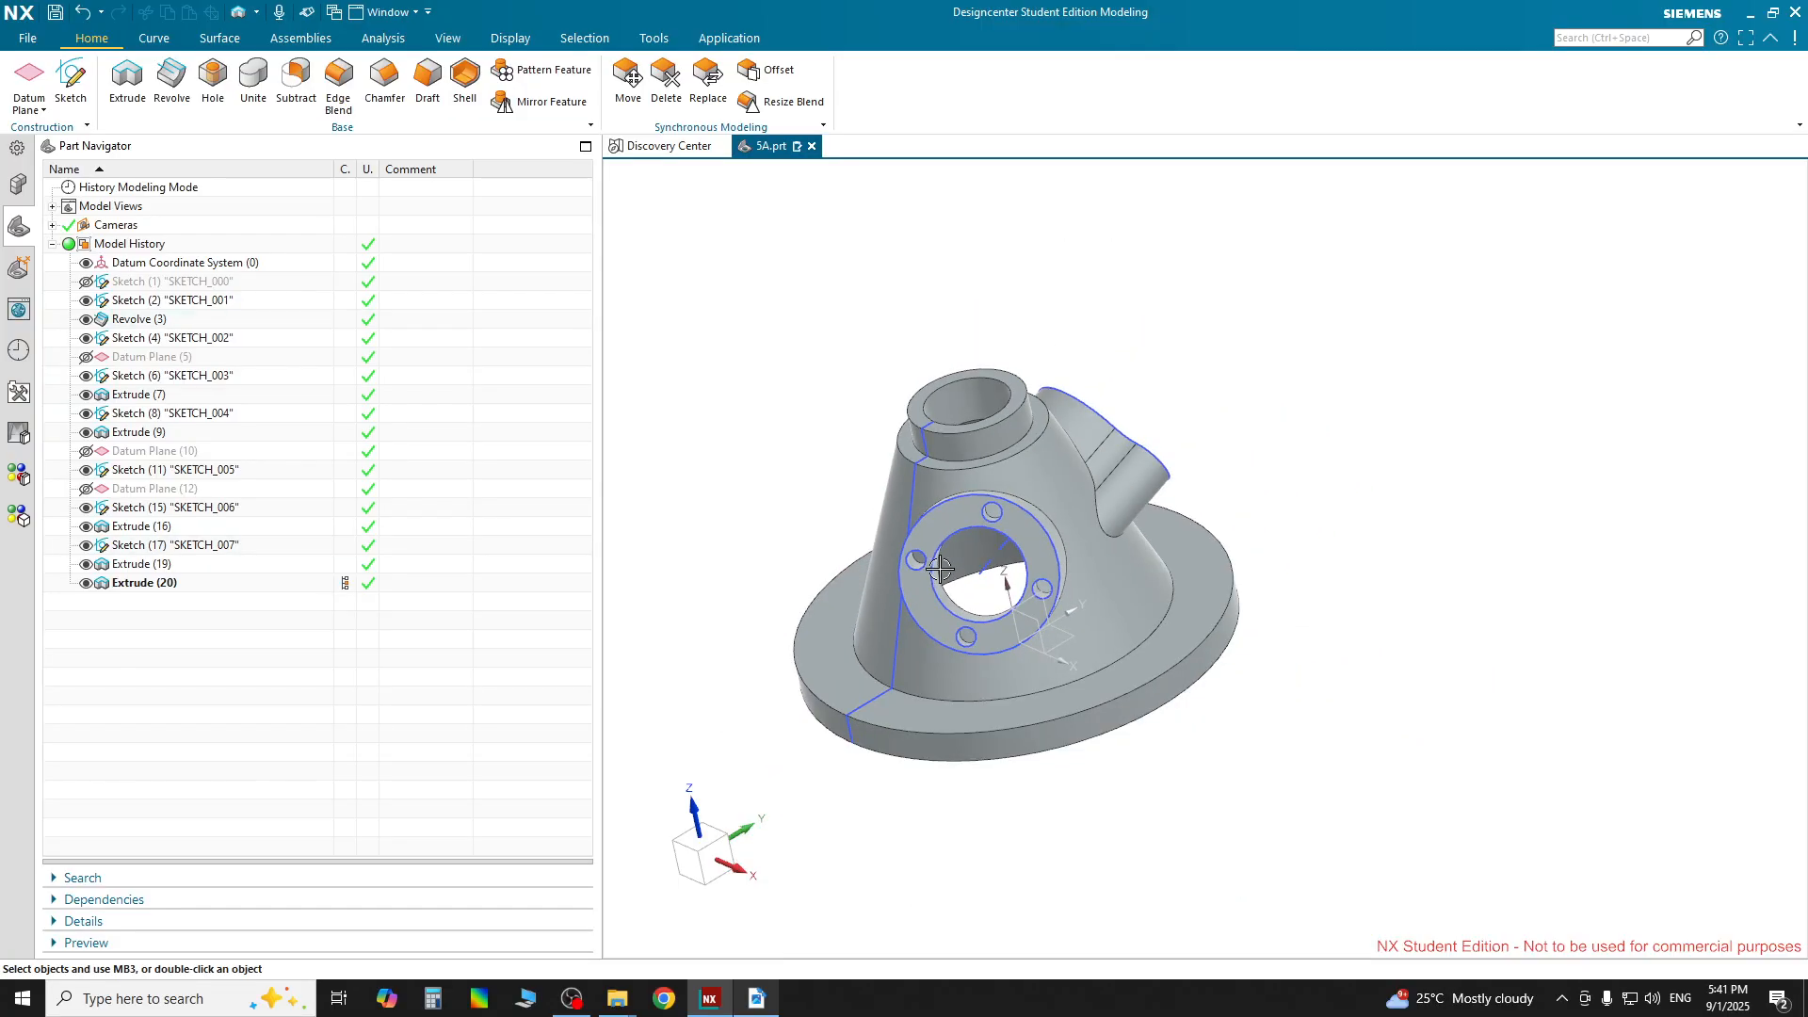
mouse_move(939, 569)
middle_mouse_down()
mouse_move(917, 514)
mouse_move(1035, 532)
middle_mouse_up()
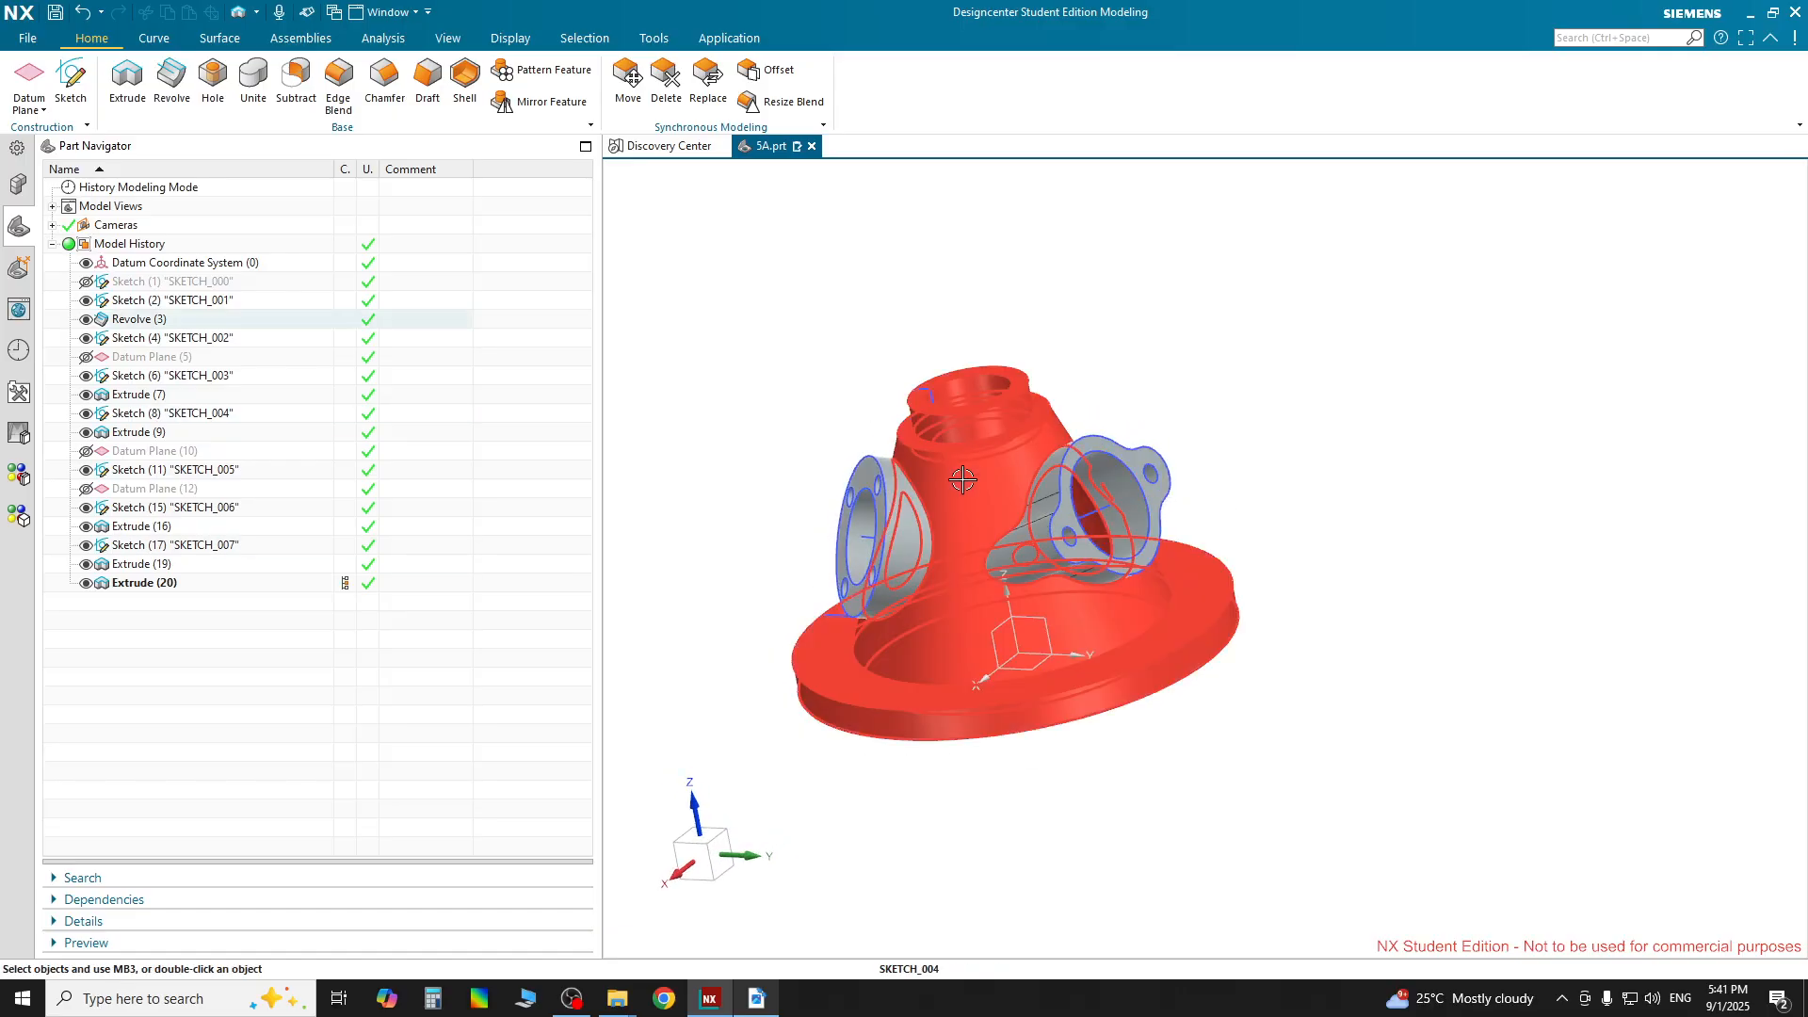
Hide the reference line sketch SKETCH_005 in the second boss's bore and the revolve profile sketch SKETCH_001
scroll(1130, 537, "up", 5)
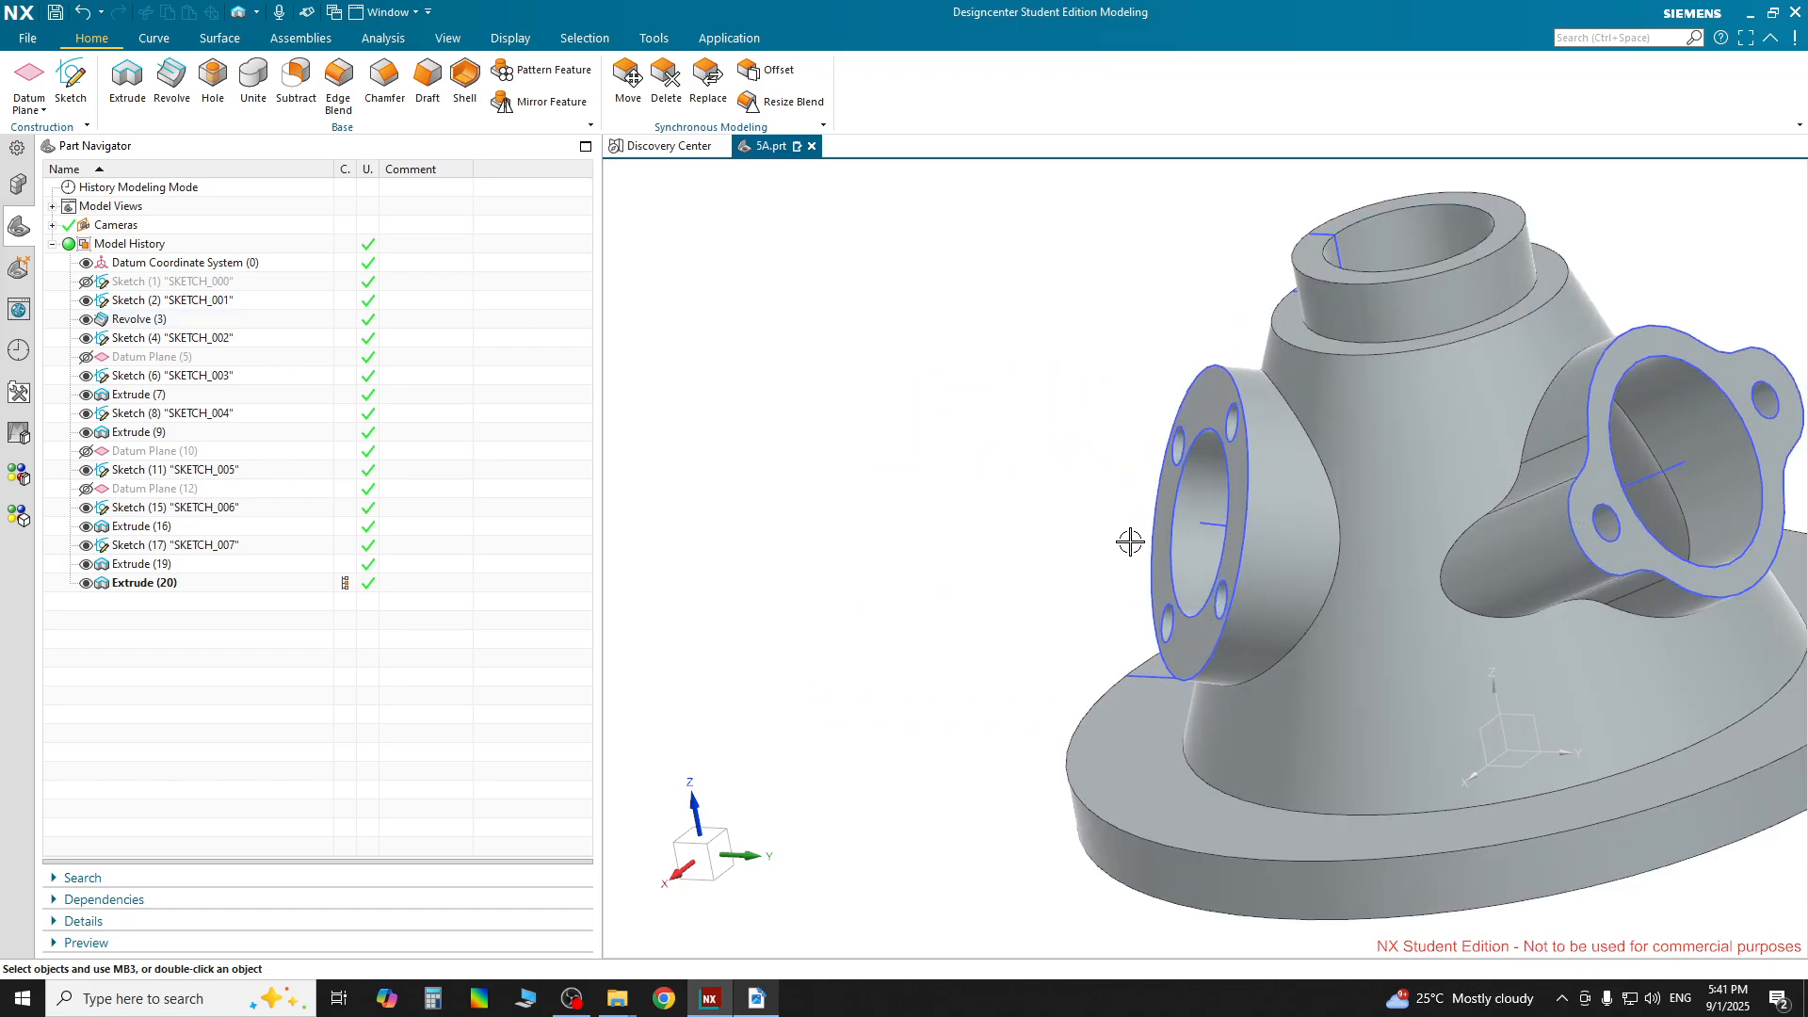
right_click(1209, 525)
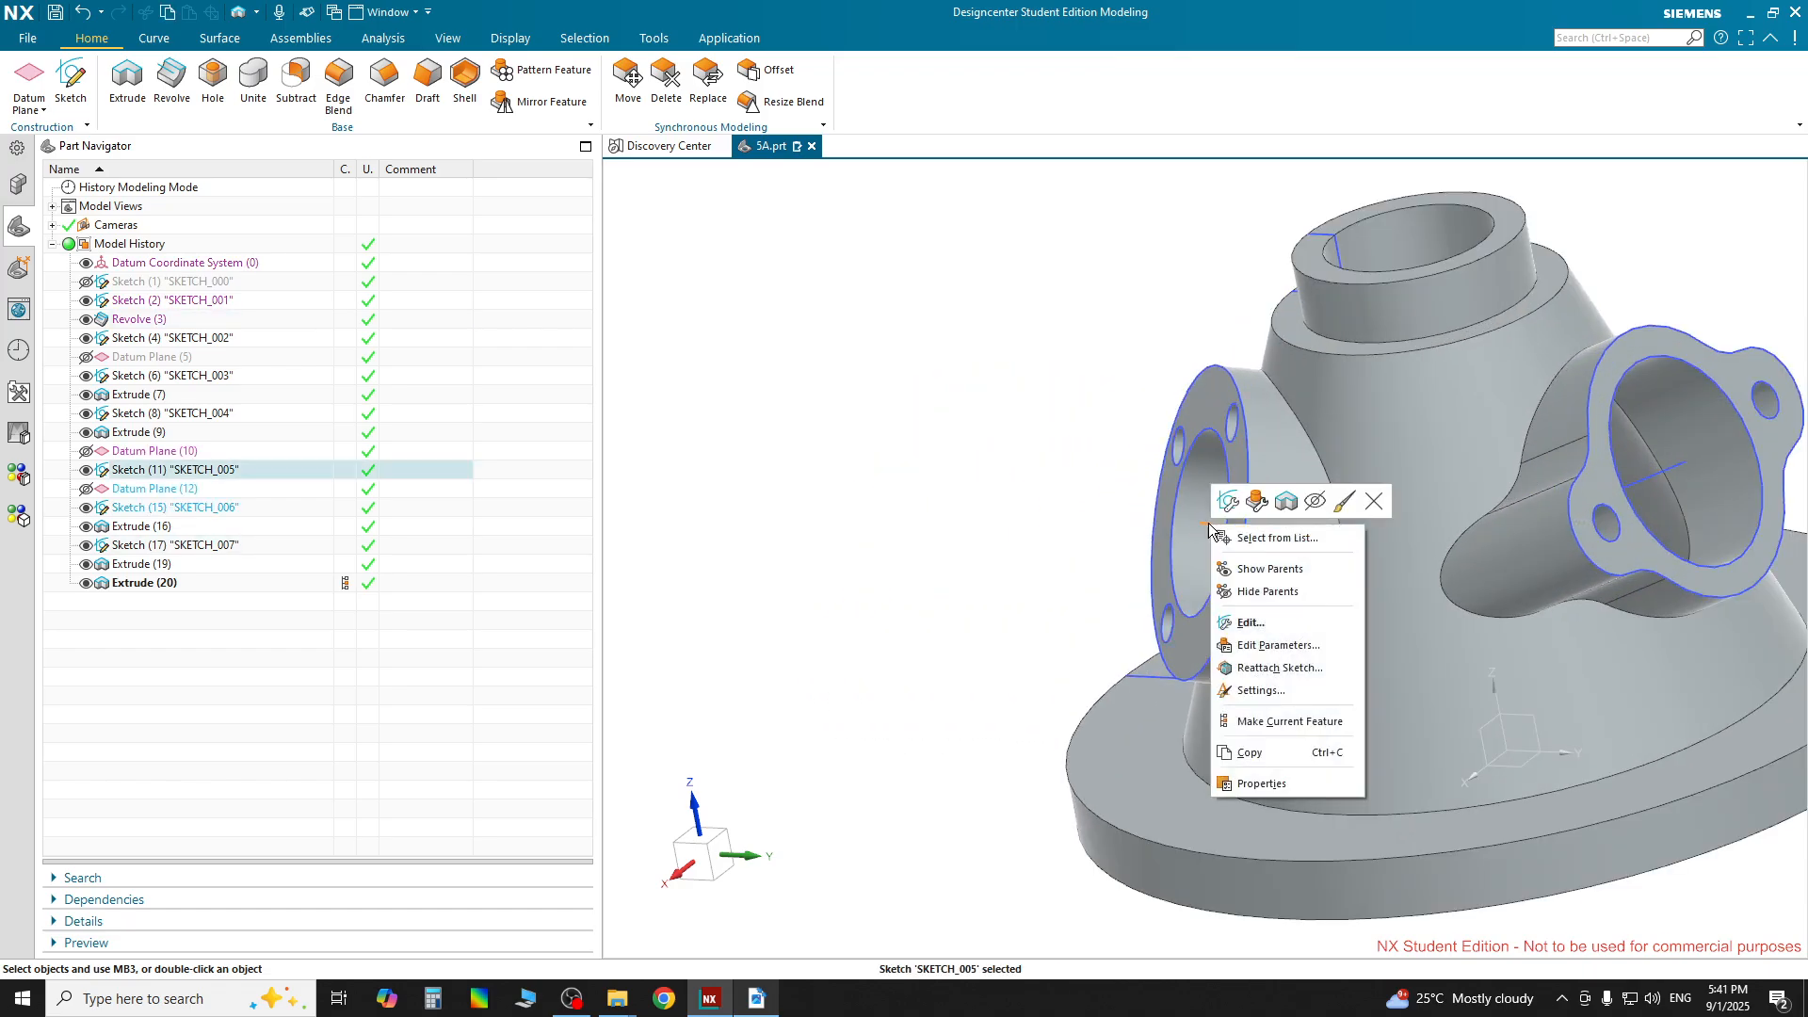
left_click(1315, 500)
left_click(1144, 677)
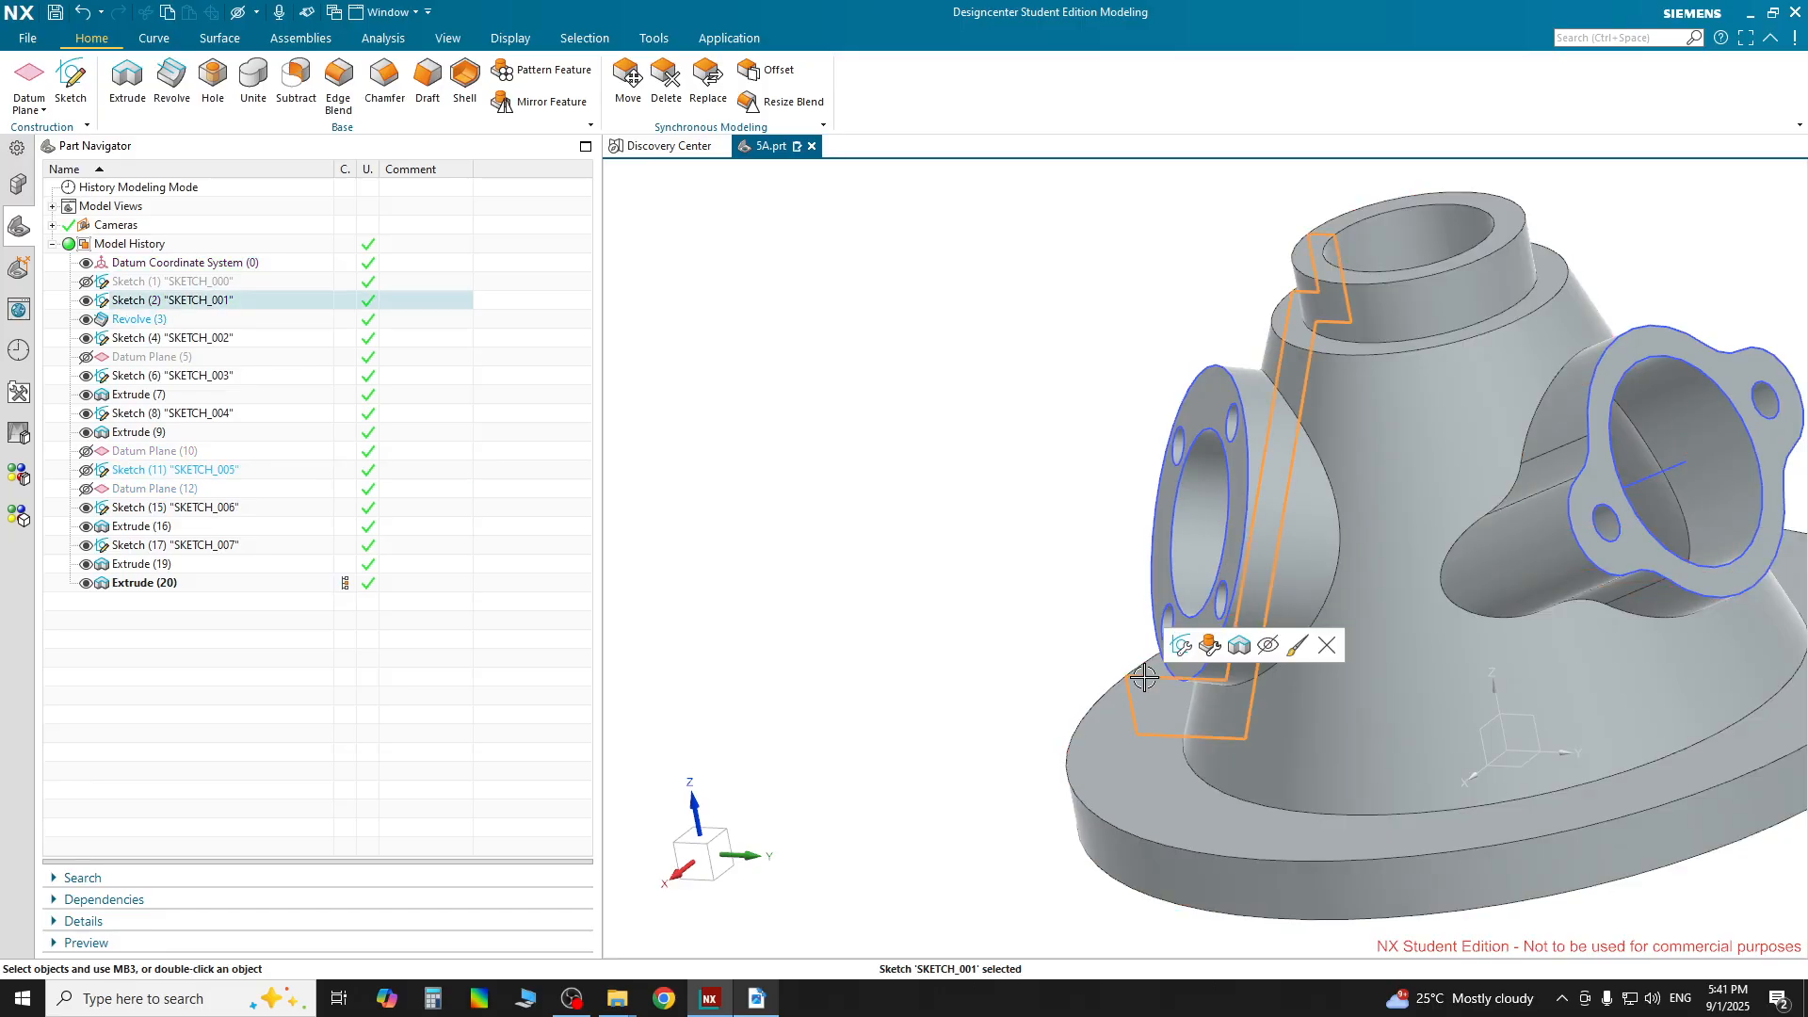
right_click(1142, 678)
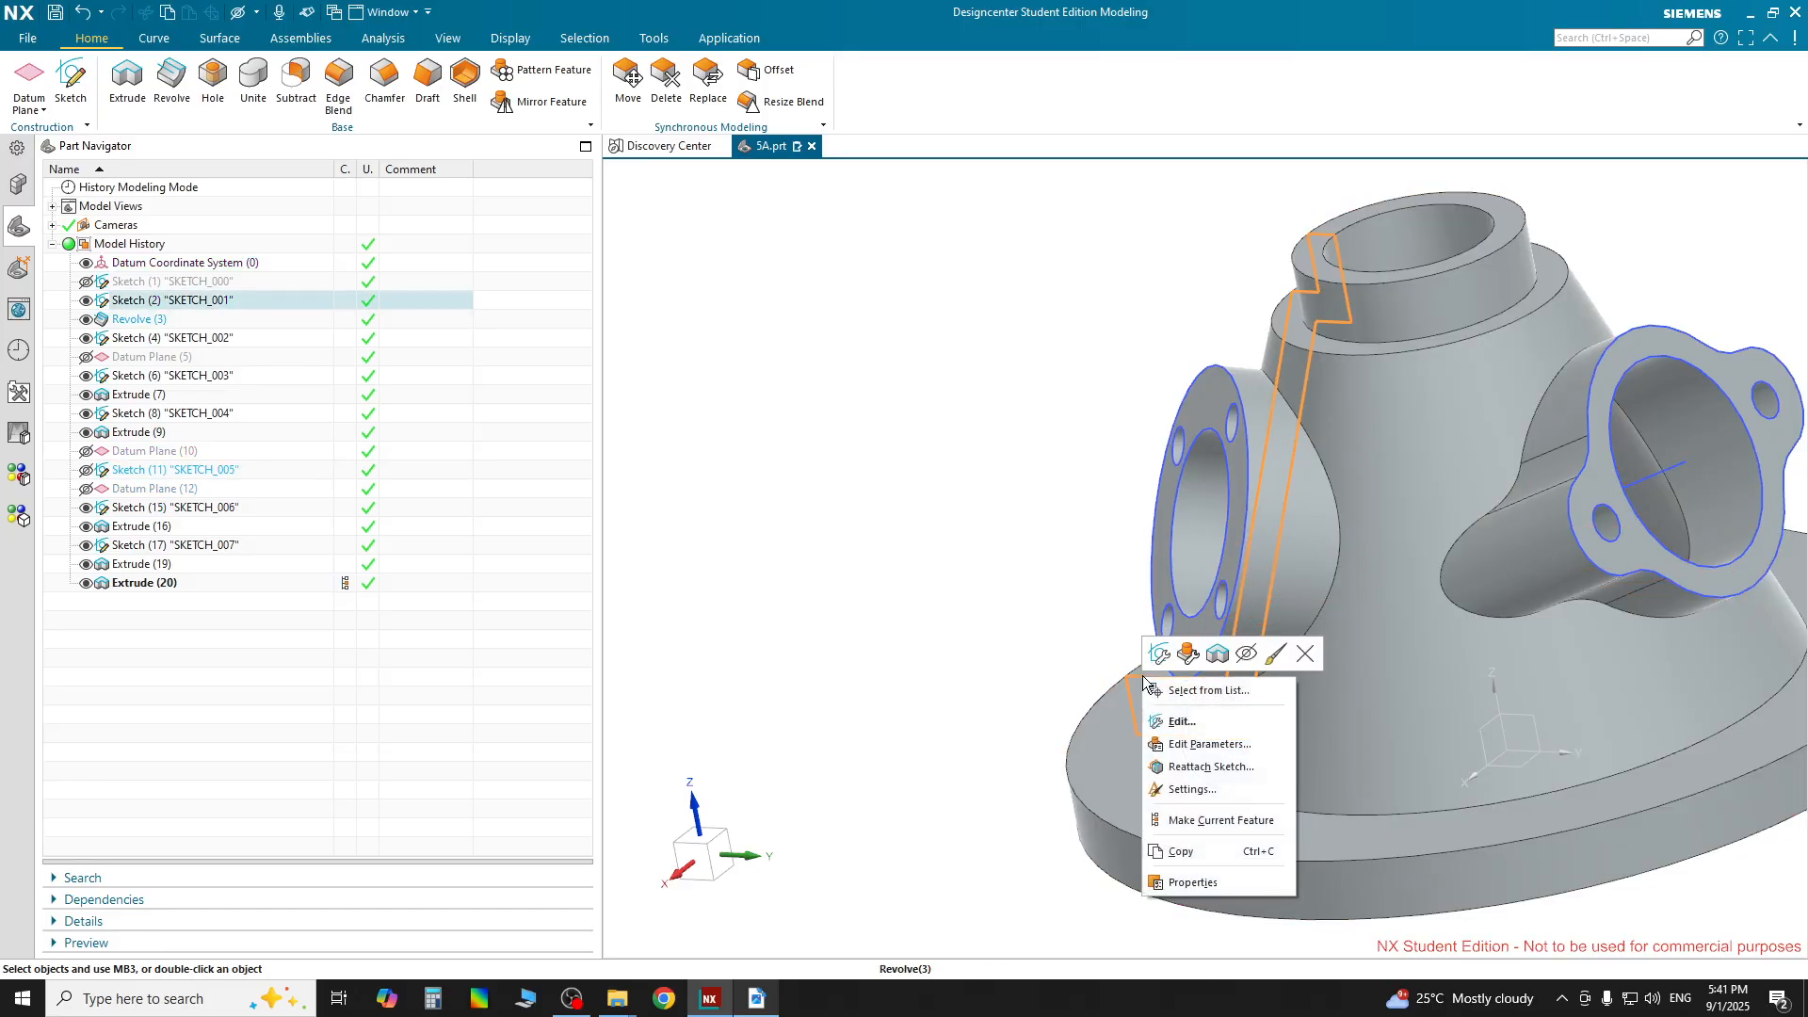
left_click(1270, 665)
Select the remaining visible sketches SKETCH_002, SKETCH_003, SKETCH_004, SKETCH_006 and SKETCH_007 and hide them together
scroll(1027, 574, "down", 3)
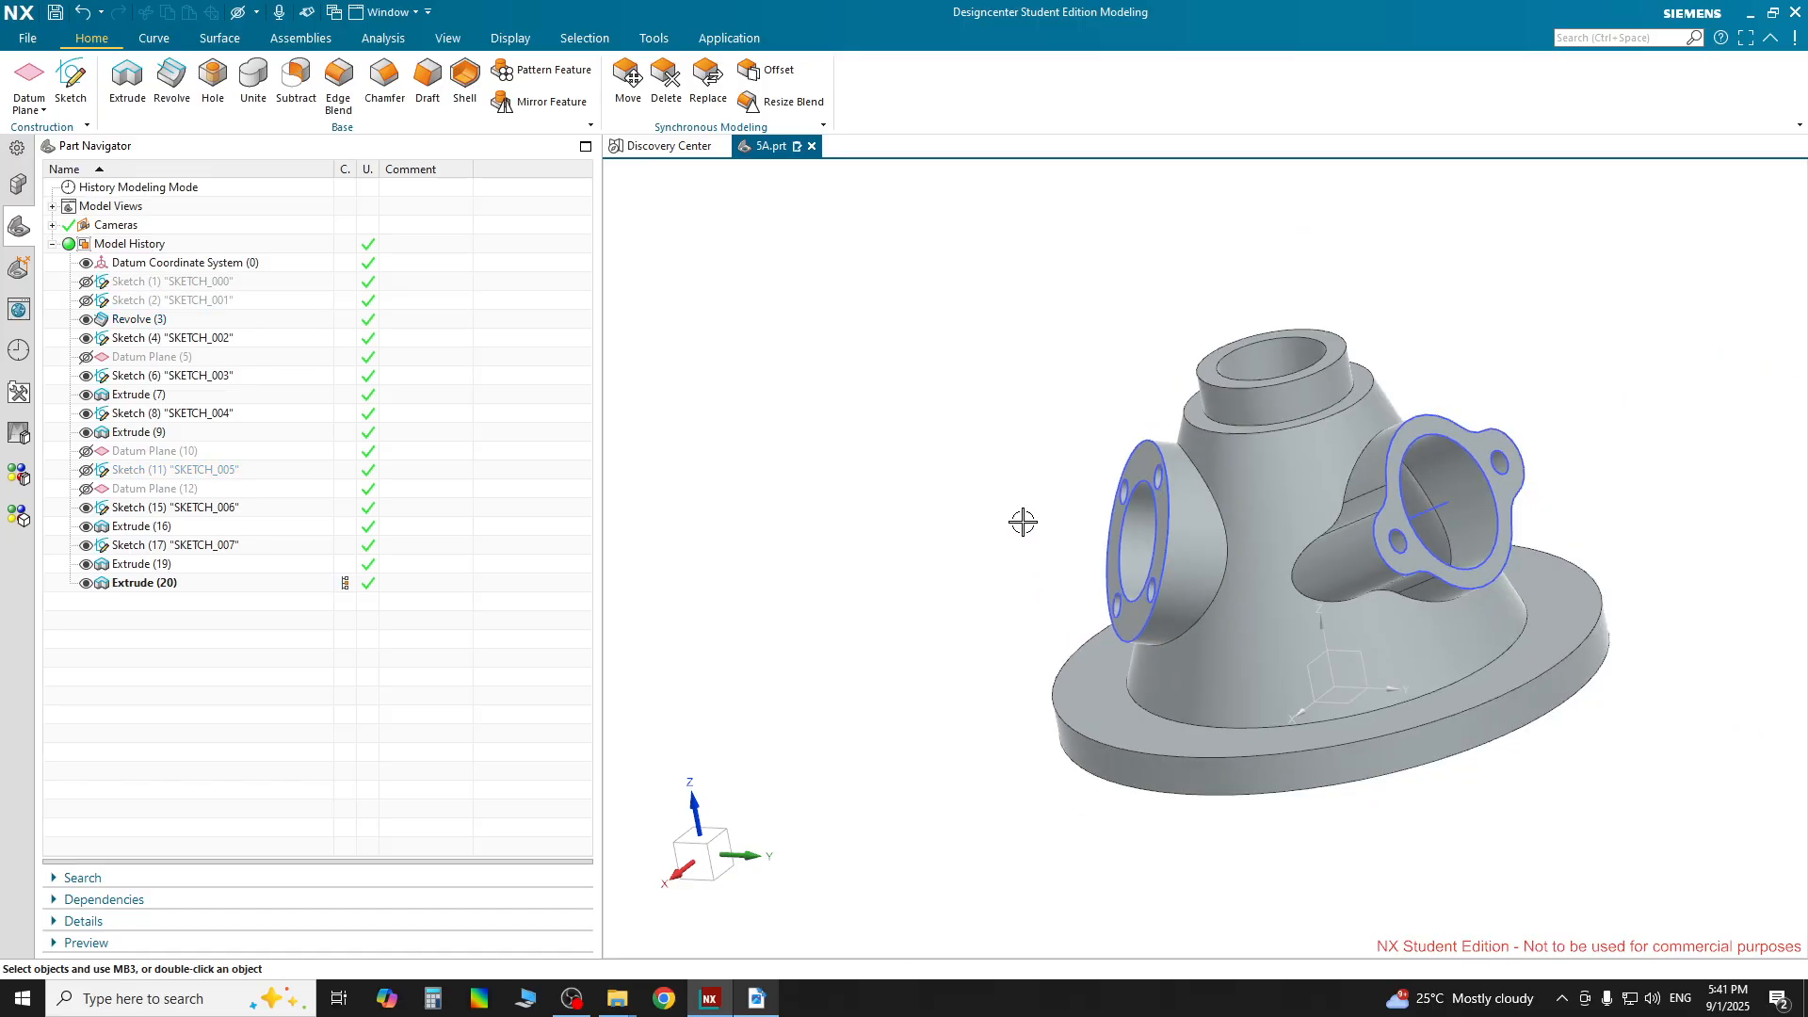
mouse_move(1023, 521)
middle_mouse_down()
mouse_move(1065, 496)
mouse_move(1029, 468)
mouse_move(1012, 507)
middle_mouse_up()
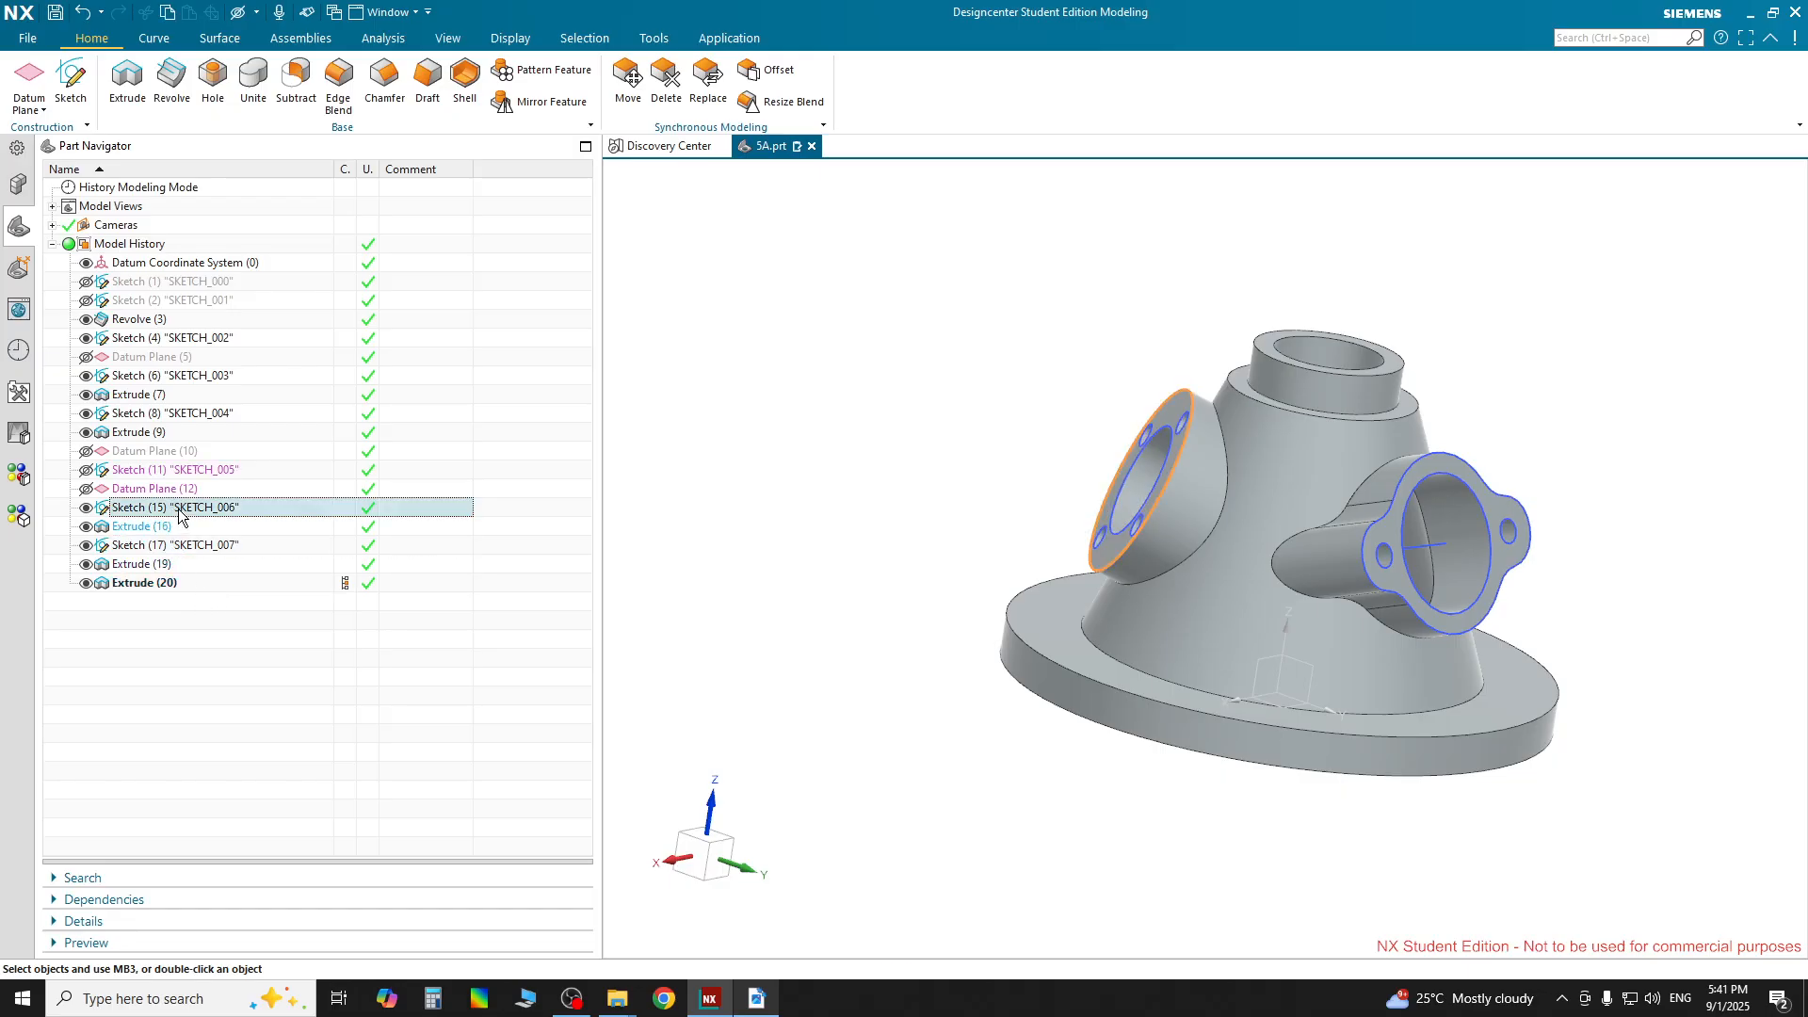
left_click(178, 545, "ctrl")
left_click(167, 415, "ctrl")
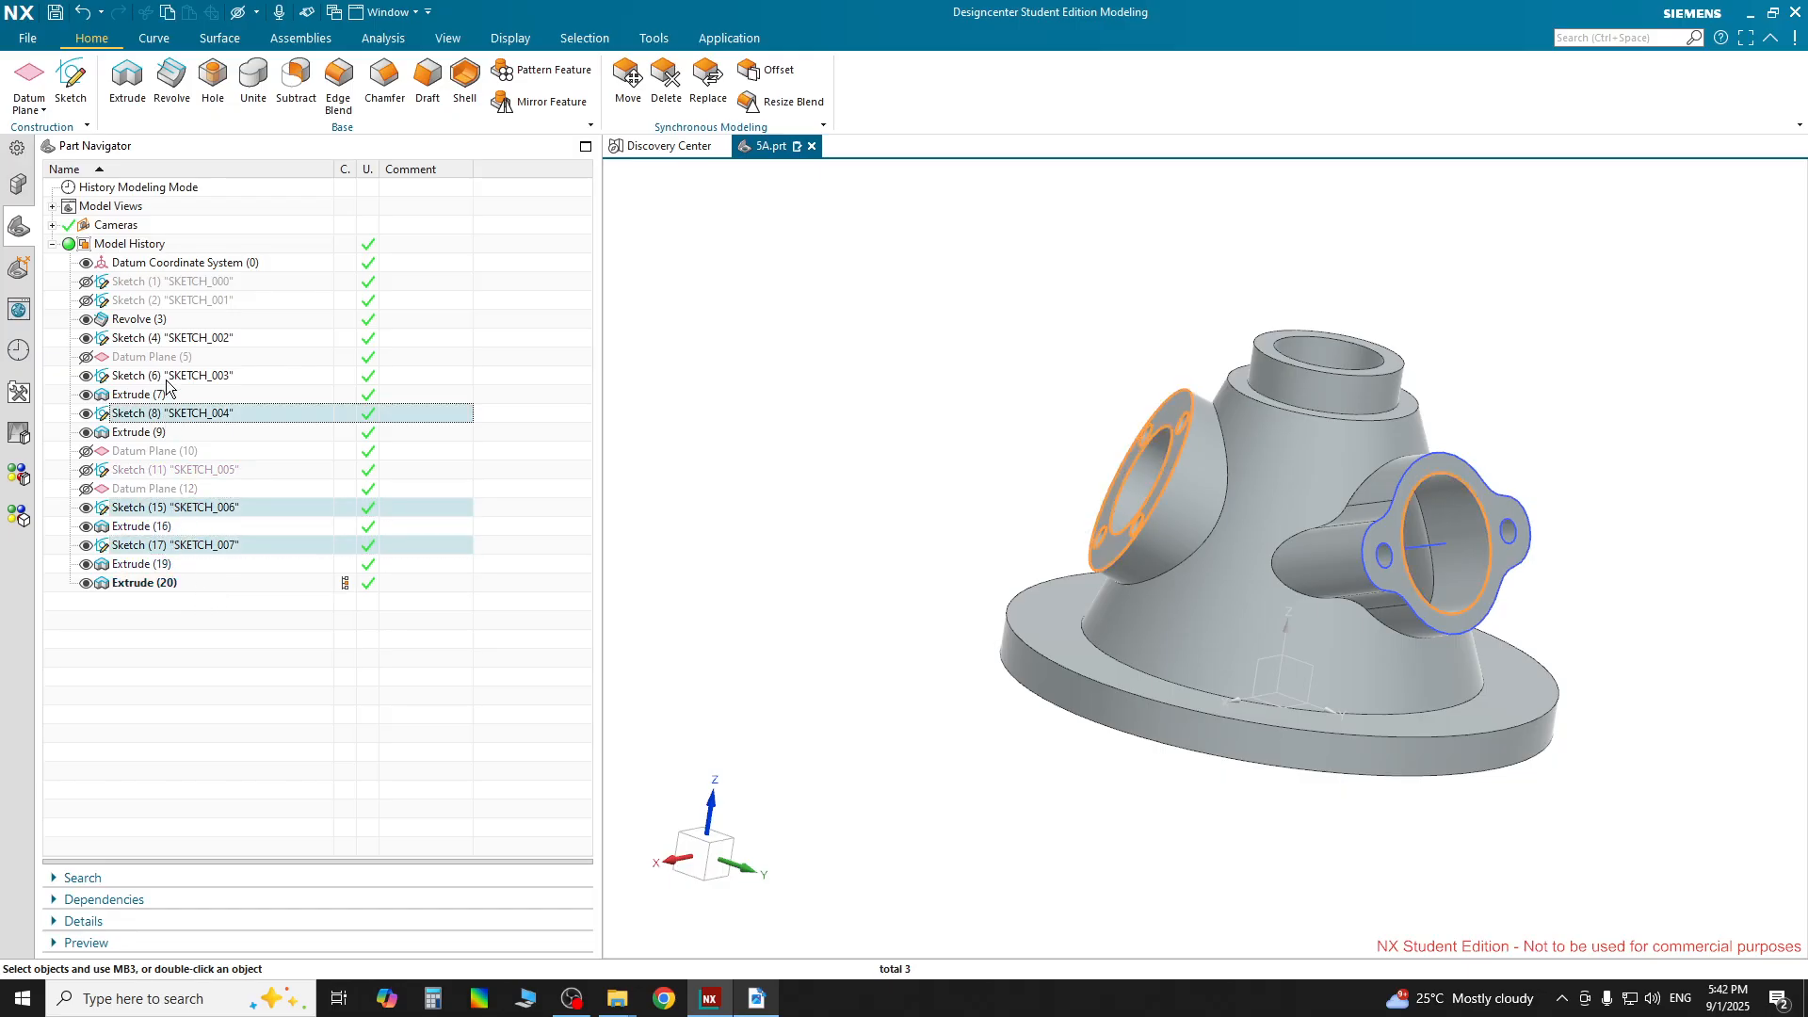
left_click(168, 376, "ctrl")
left_click(171, 339, "ctrl")
right_click(170, 337)
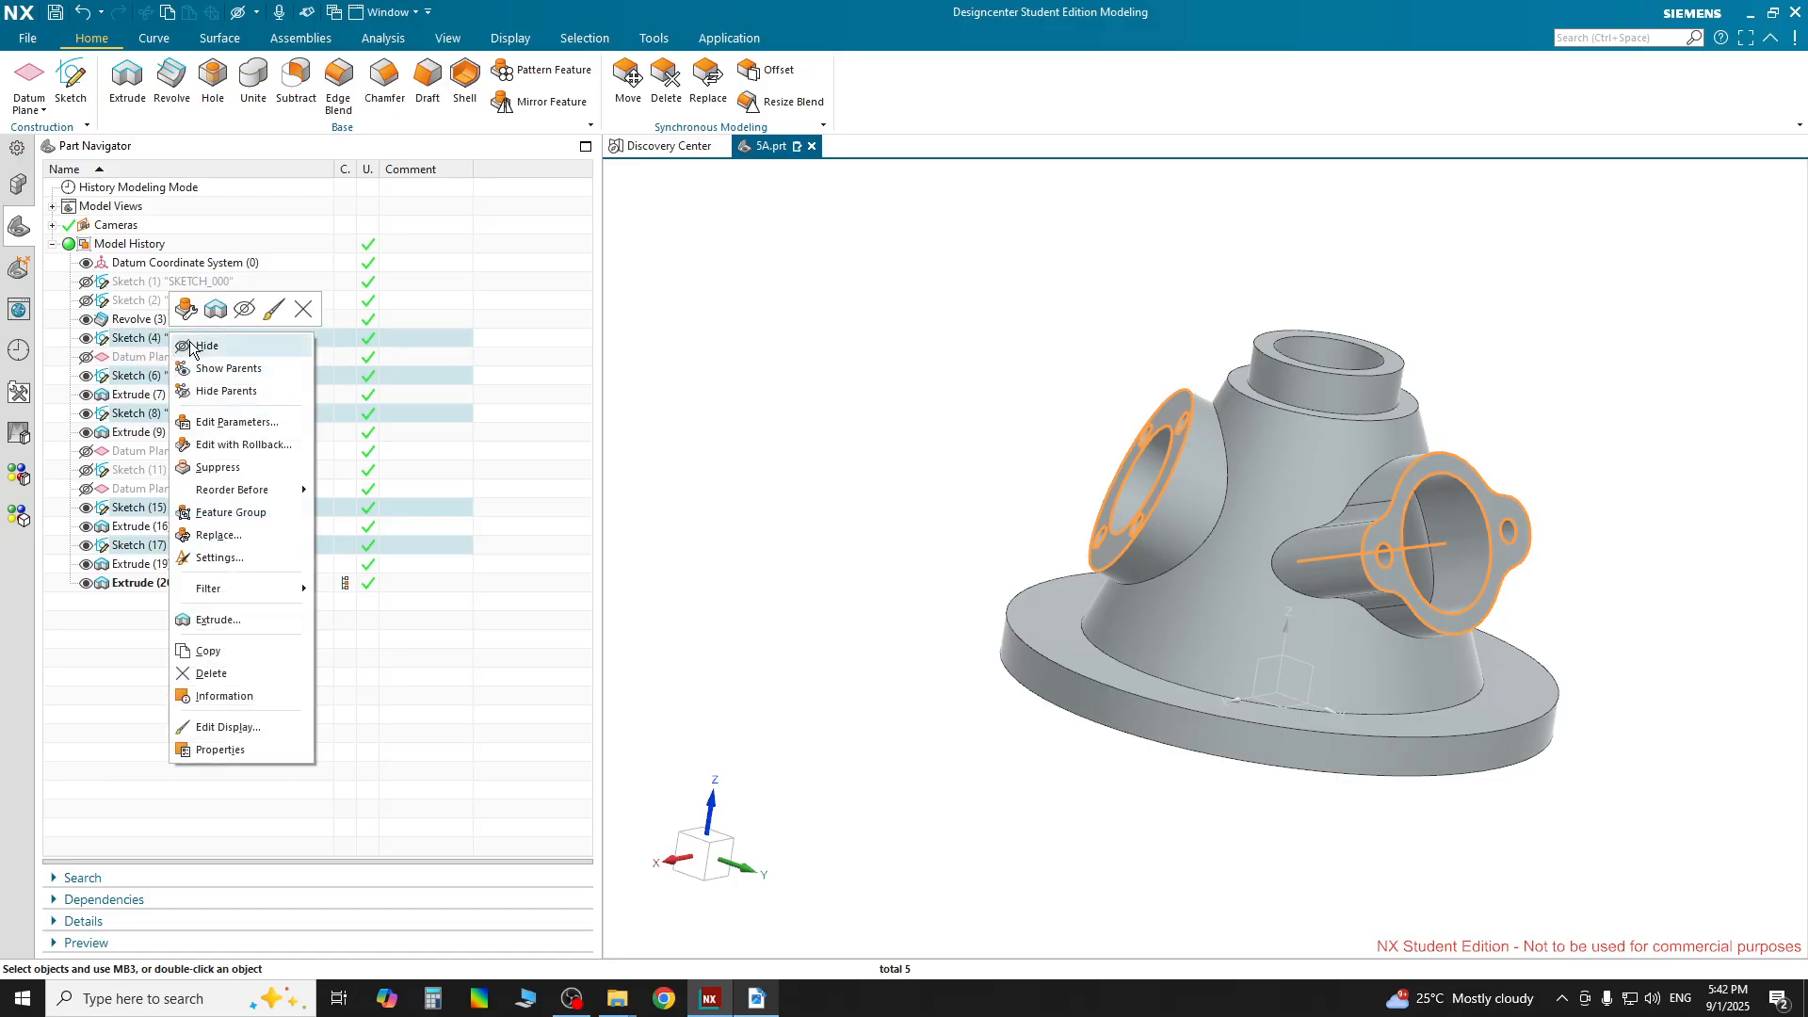
left_click(200, 345)
Review the PDF exercise drawing in Adobe Acrobat, return to NX and orient the housing to its top view
middle_click_drag(870, 702, 857, 800)
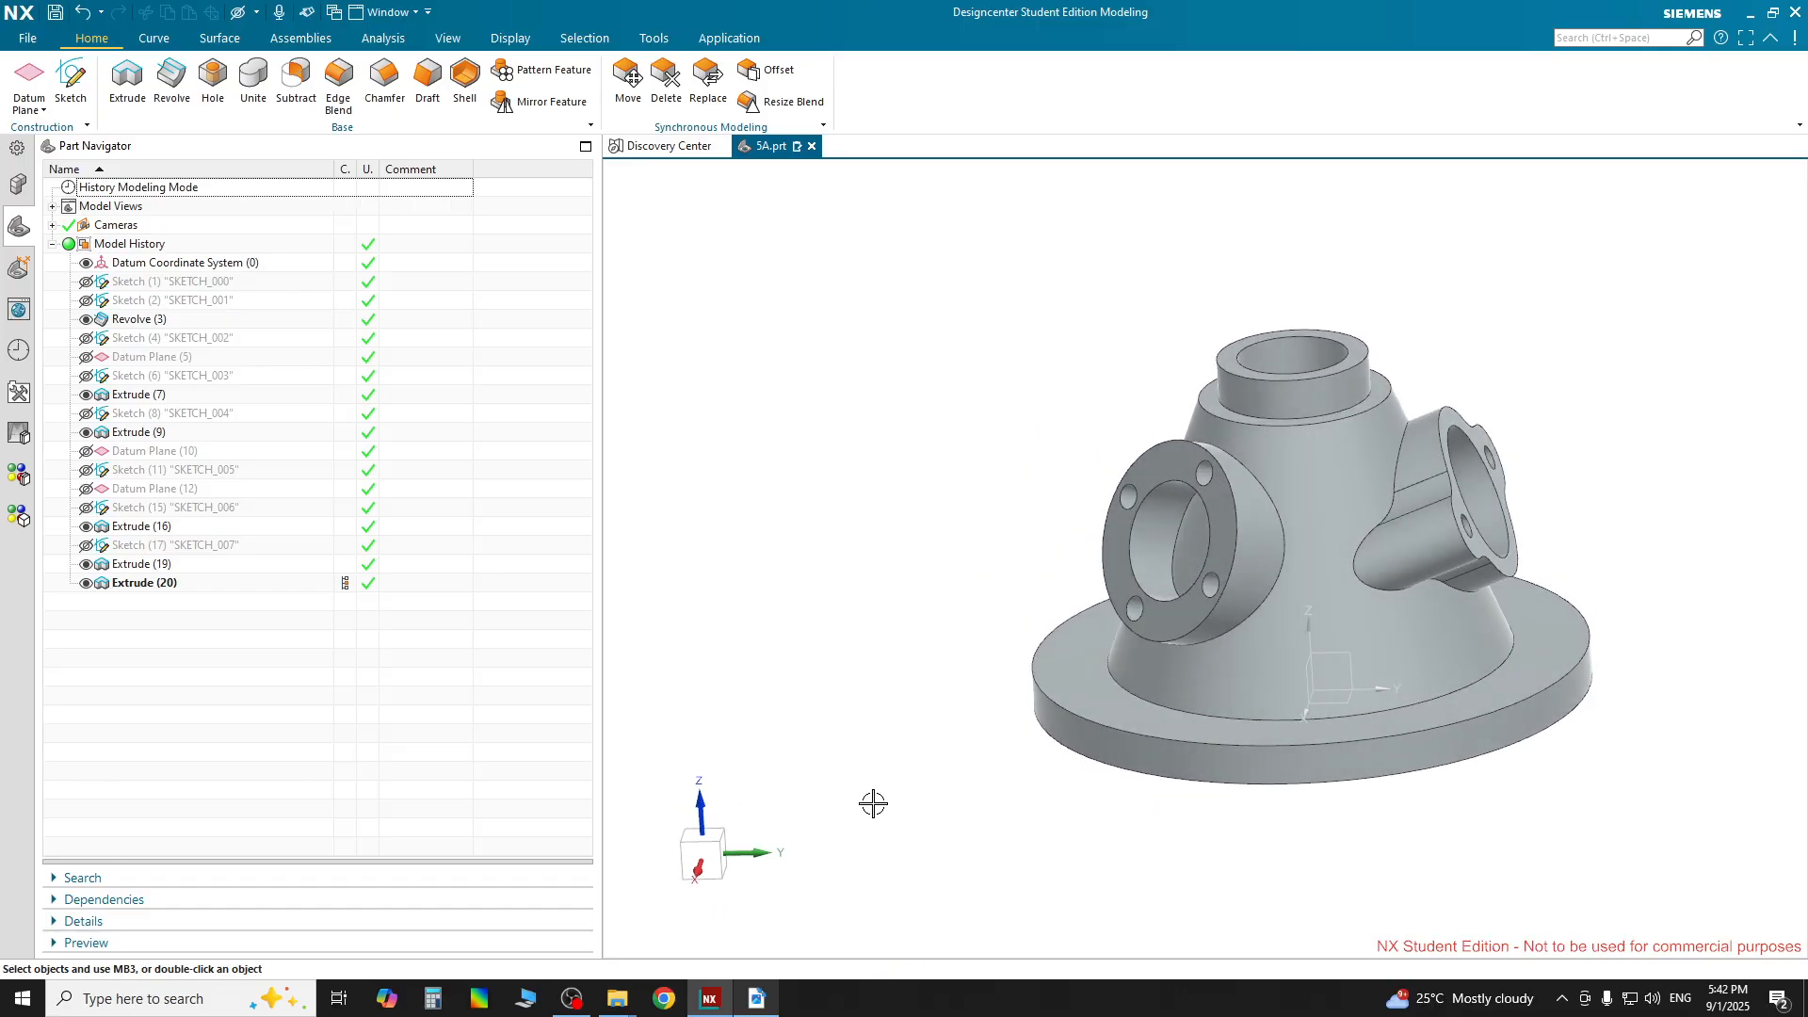
left_click(756, 998)
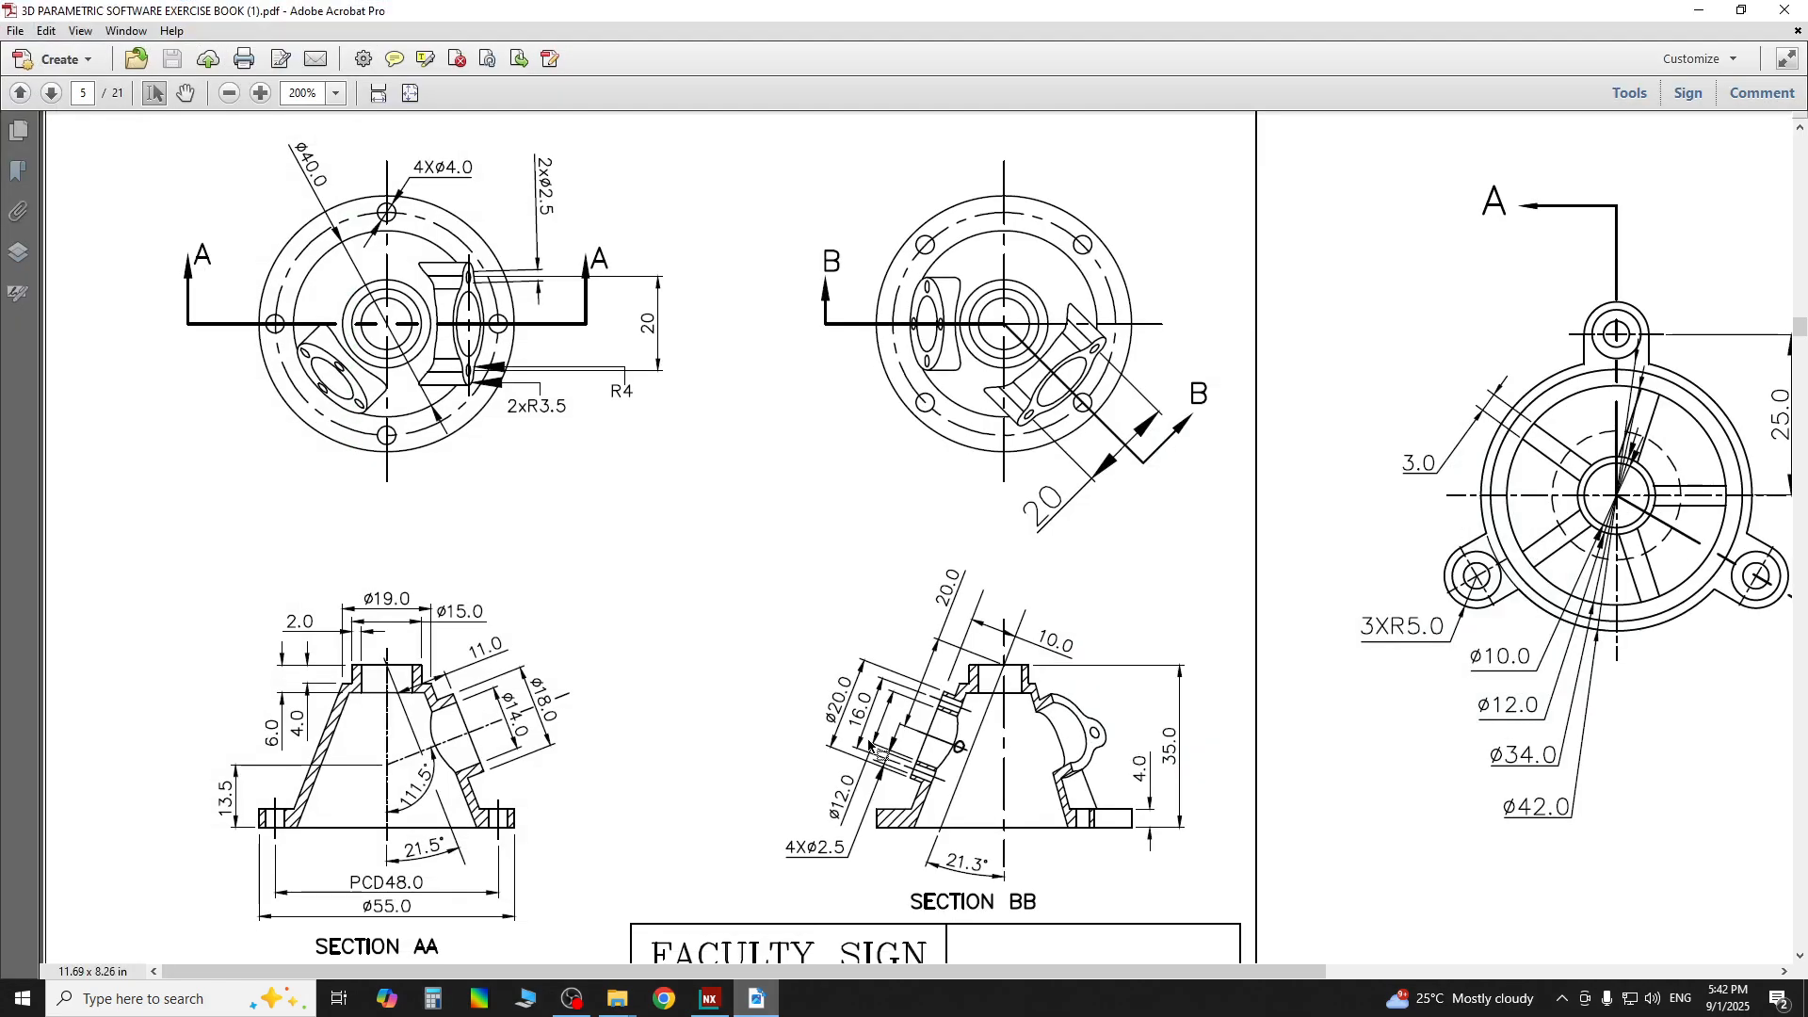
left_click(710, 998)
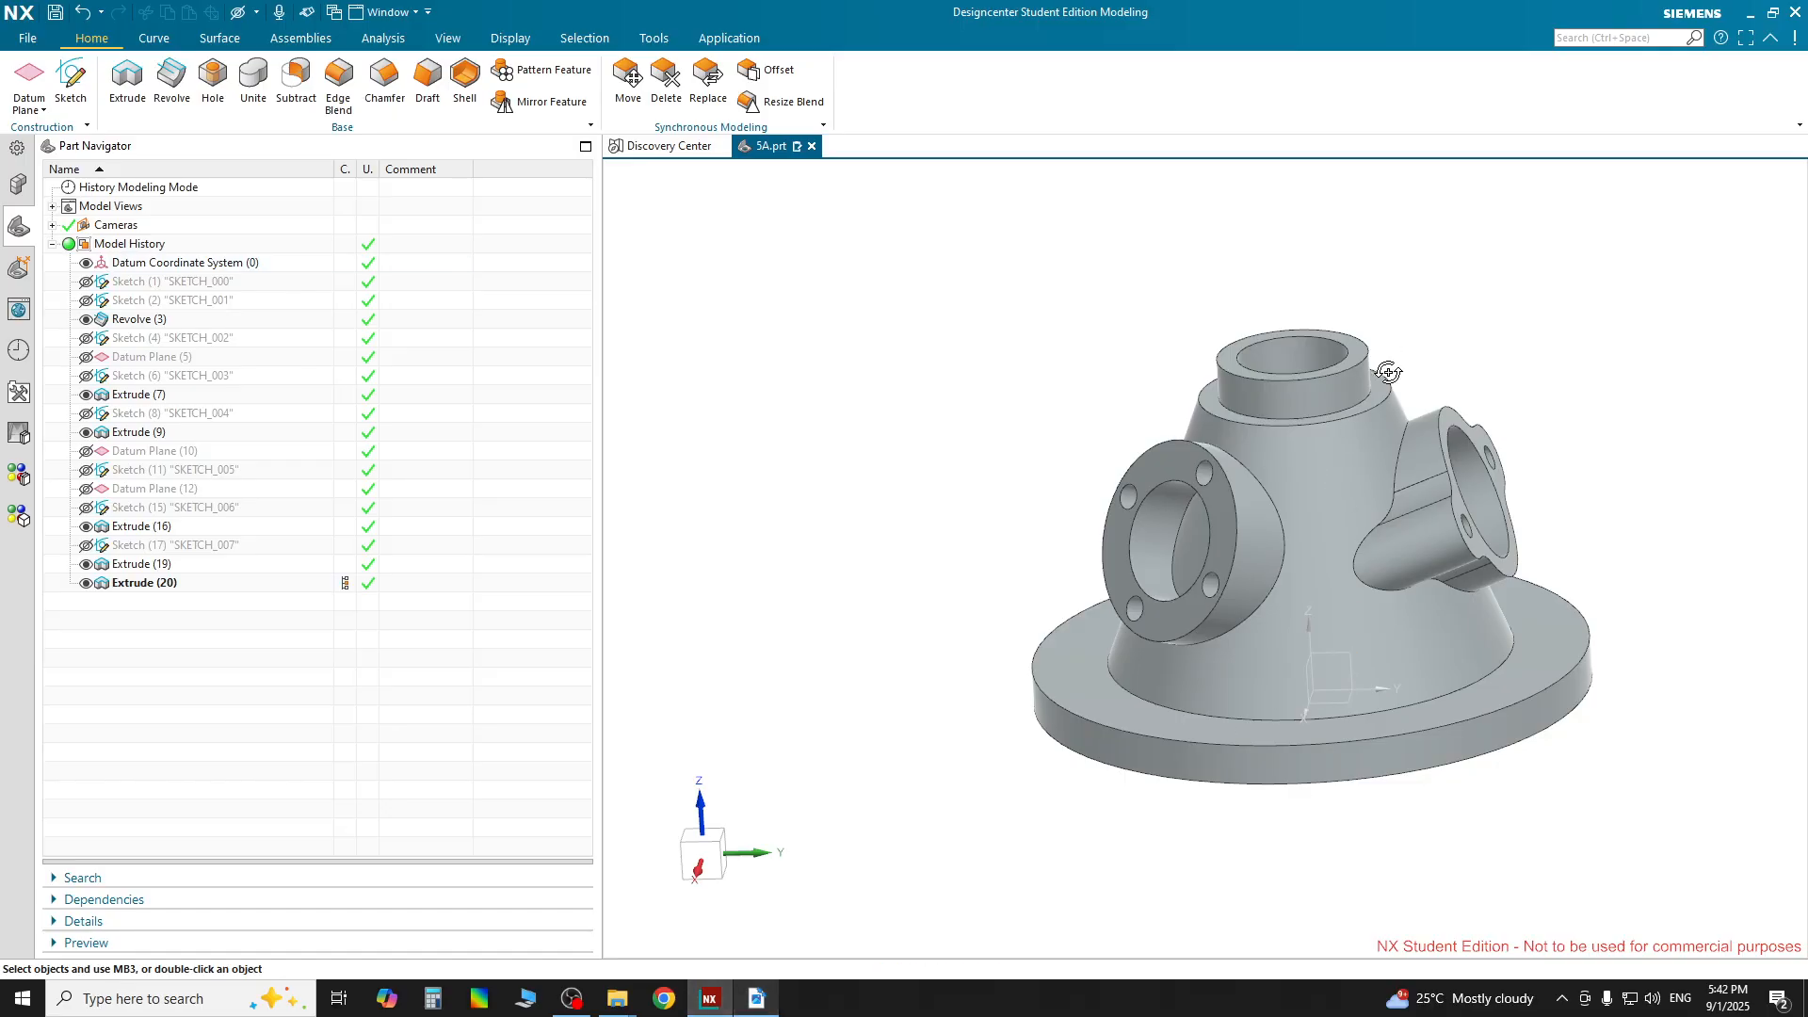
middle_click_drag(1388, 372, 1386, 448)
key("F8")
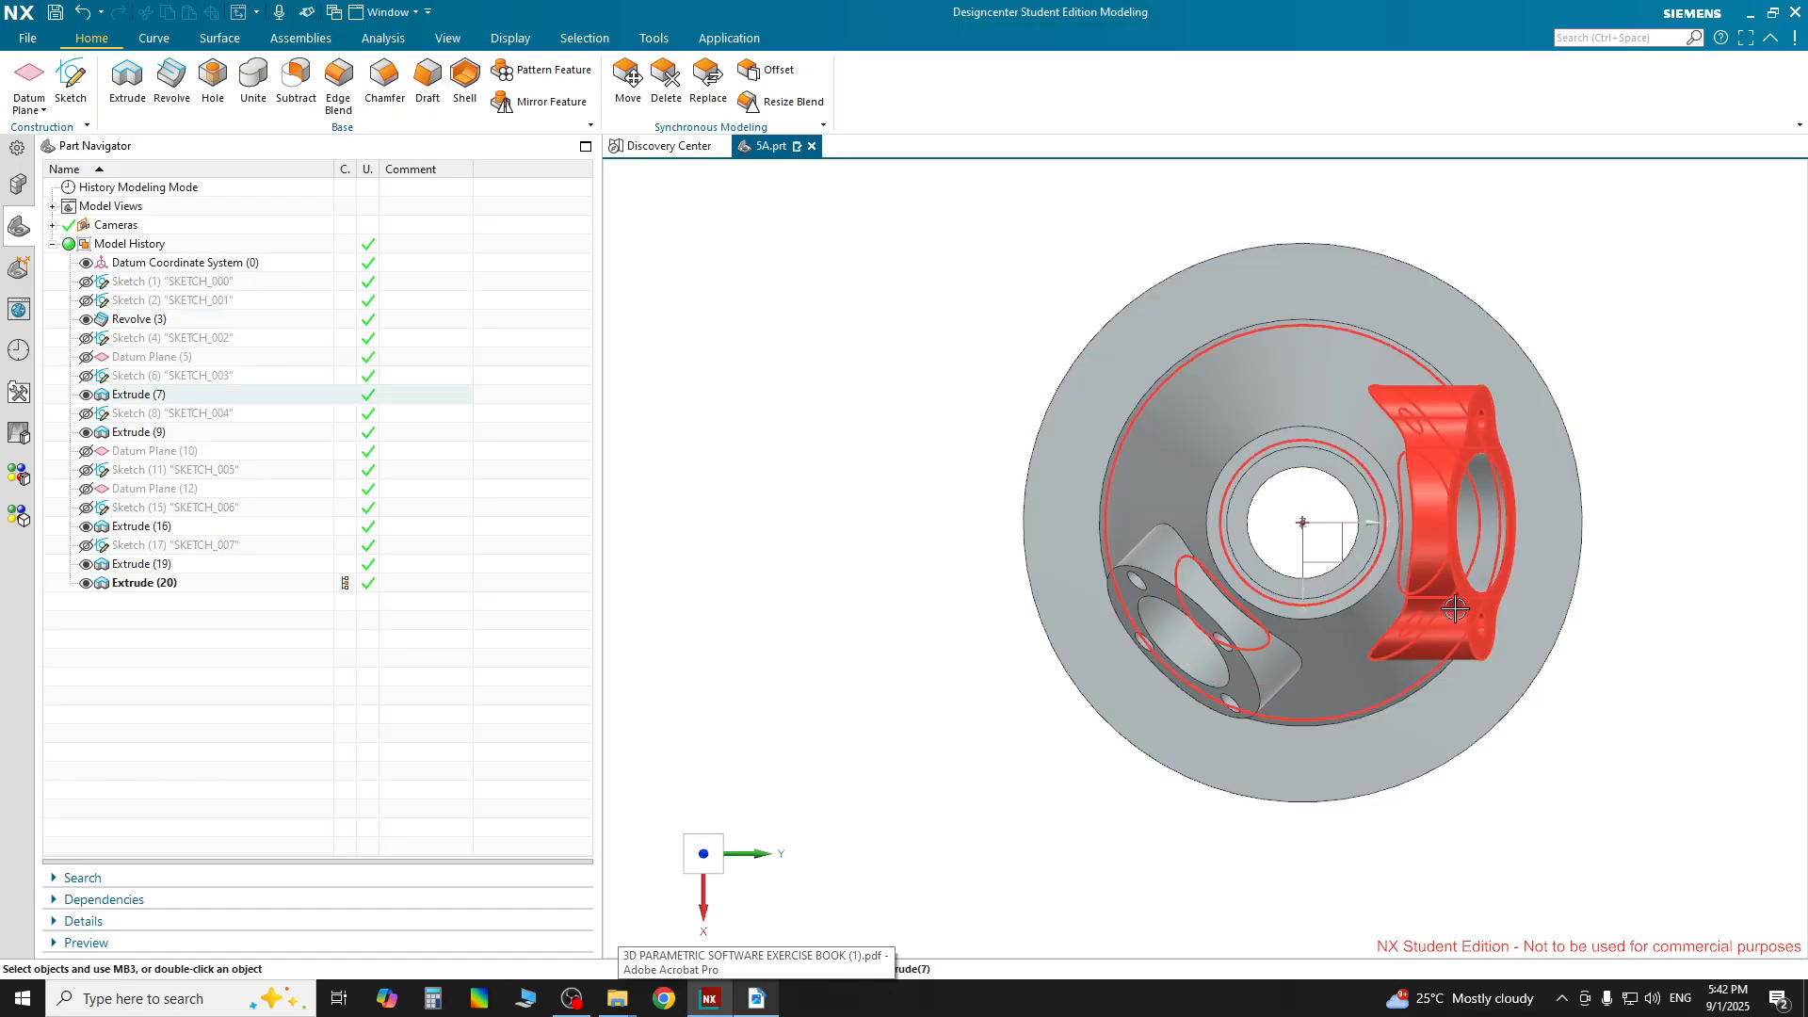
middle_click_drag(1490, 629, 1311, 633, "shift")
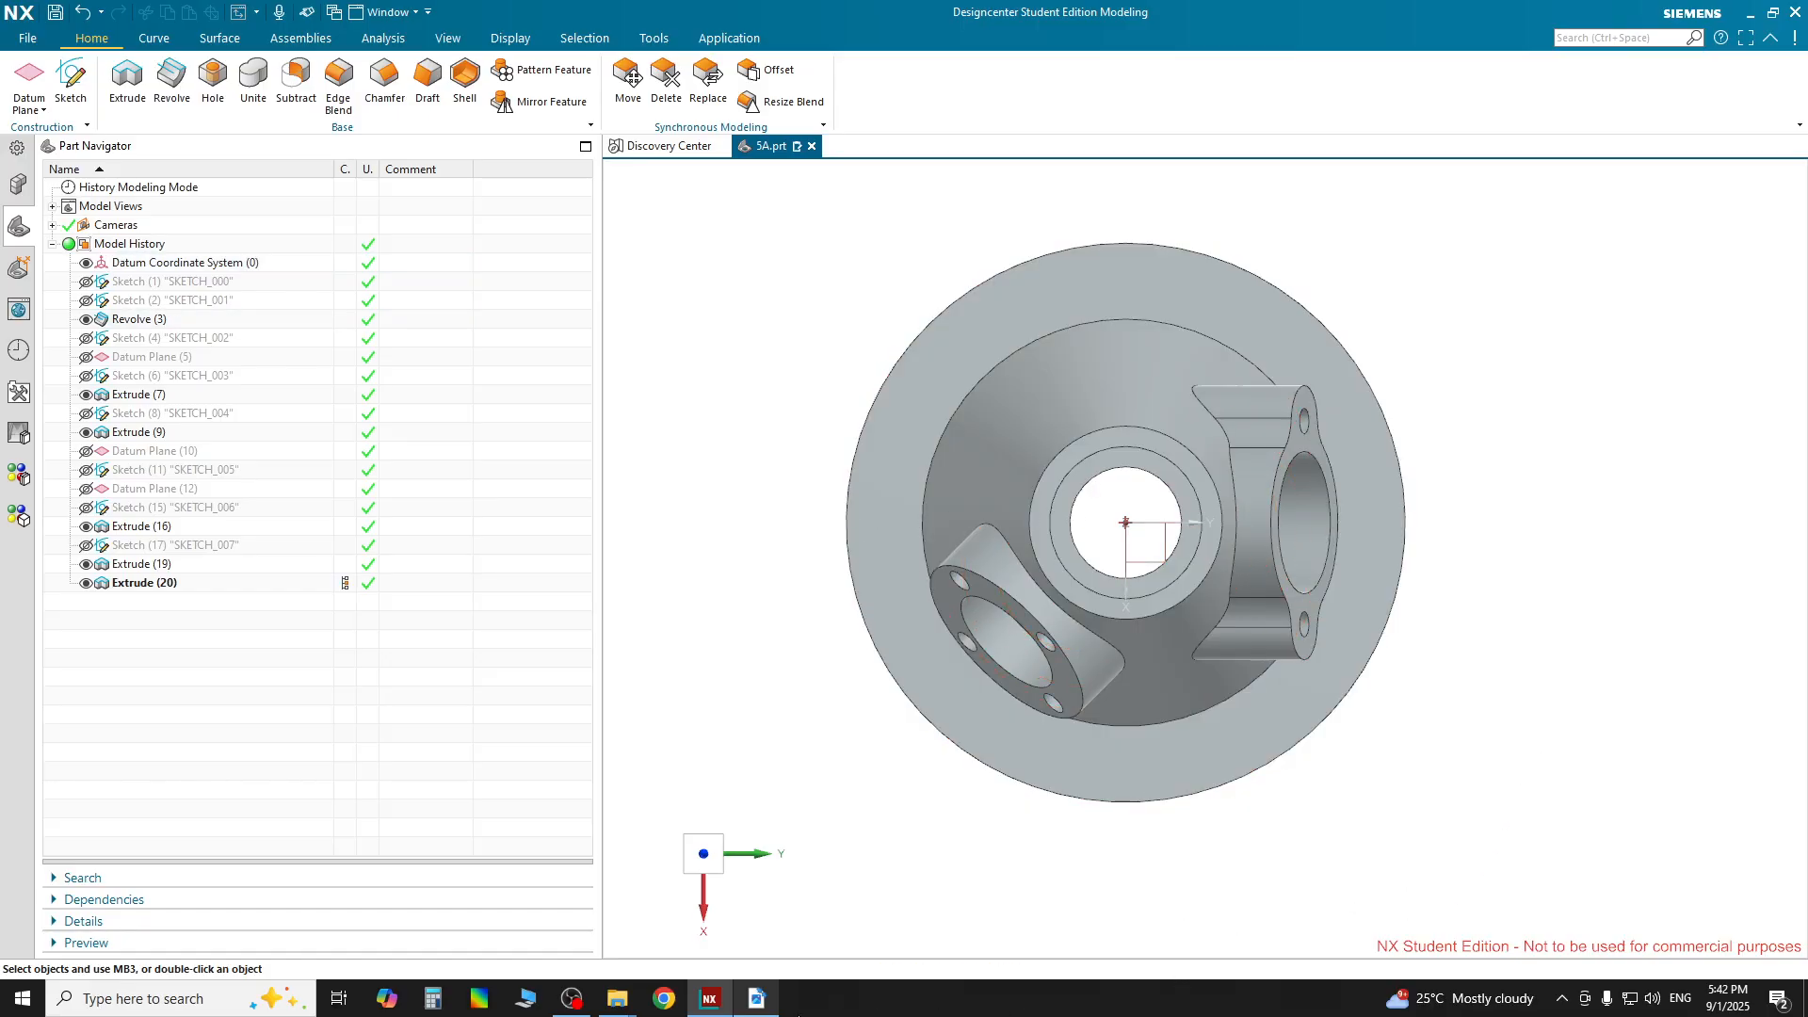
Switch to the PDF drawing in Adobe Acrobat and place it in a smaller window beside the model's top view for comparison
left_click(761, 1000)
left_click_drag(1045, 10, 480, 102)
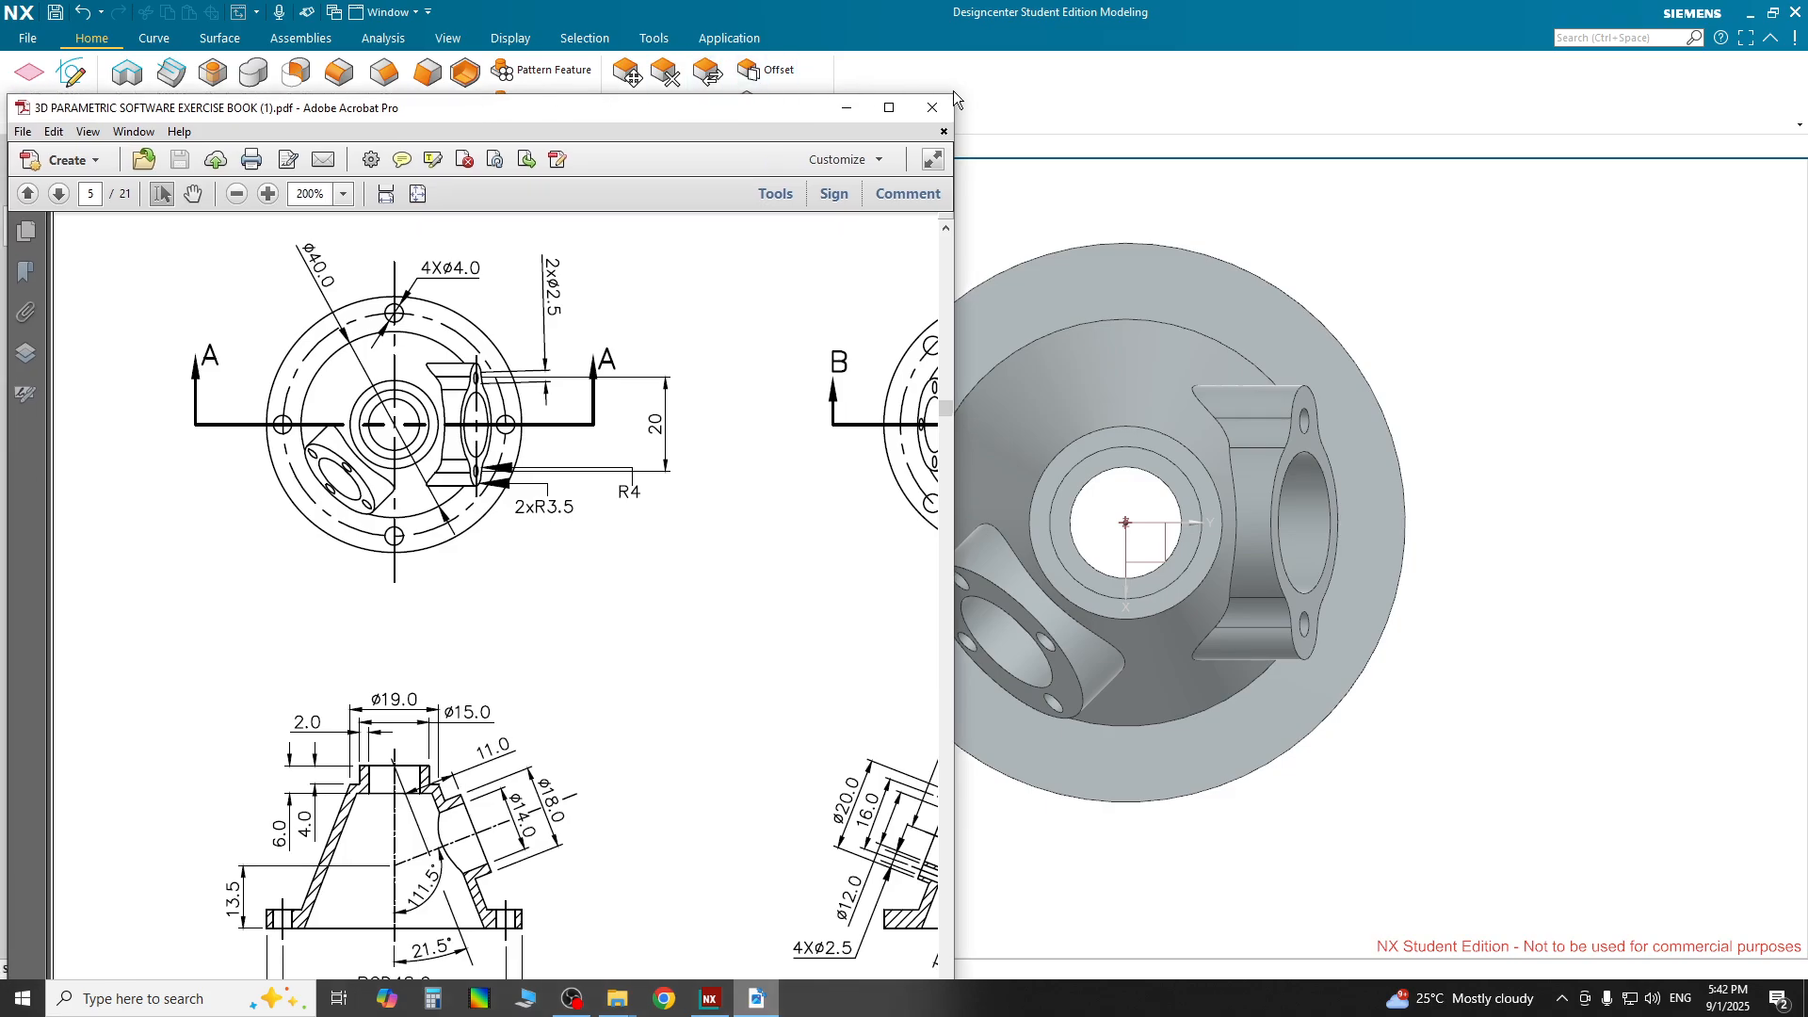
left_click_drag(953, 95, 819, 292)
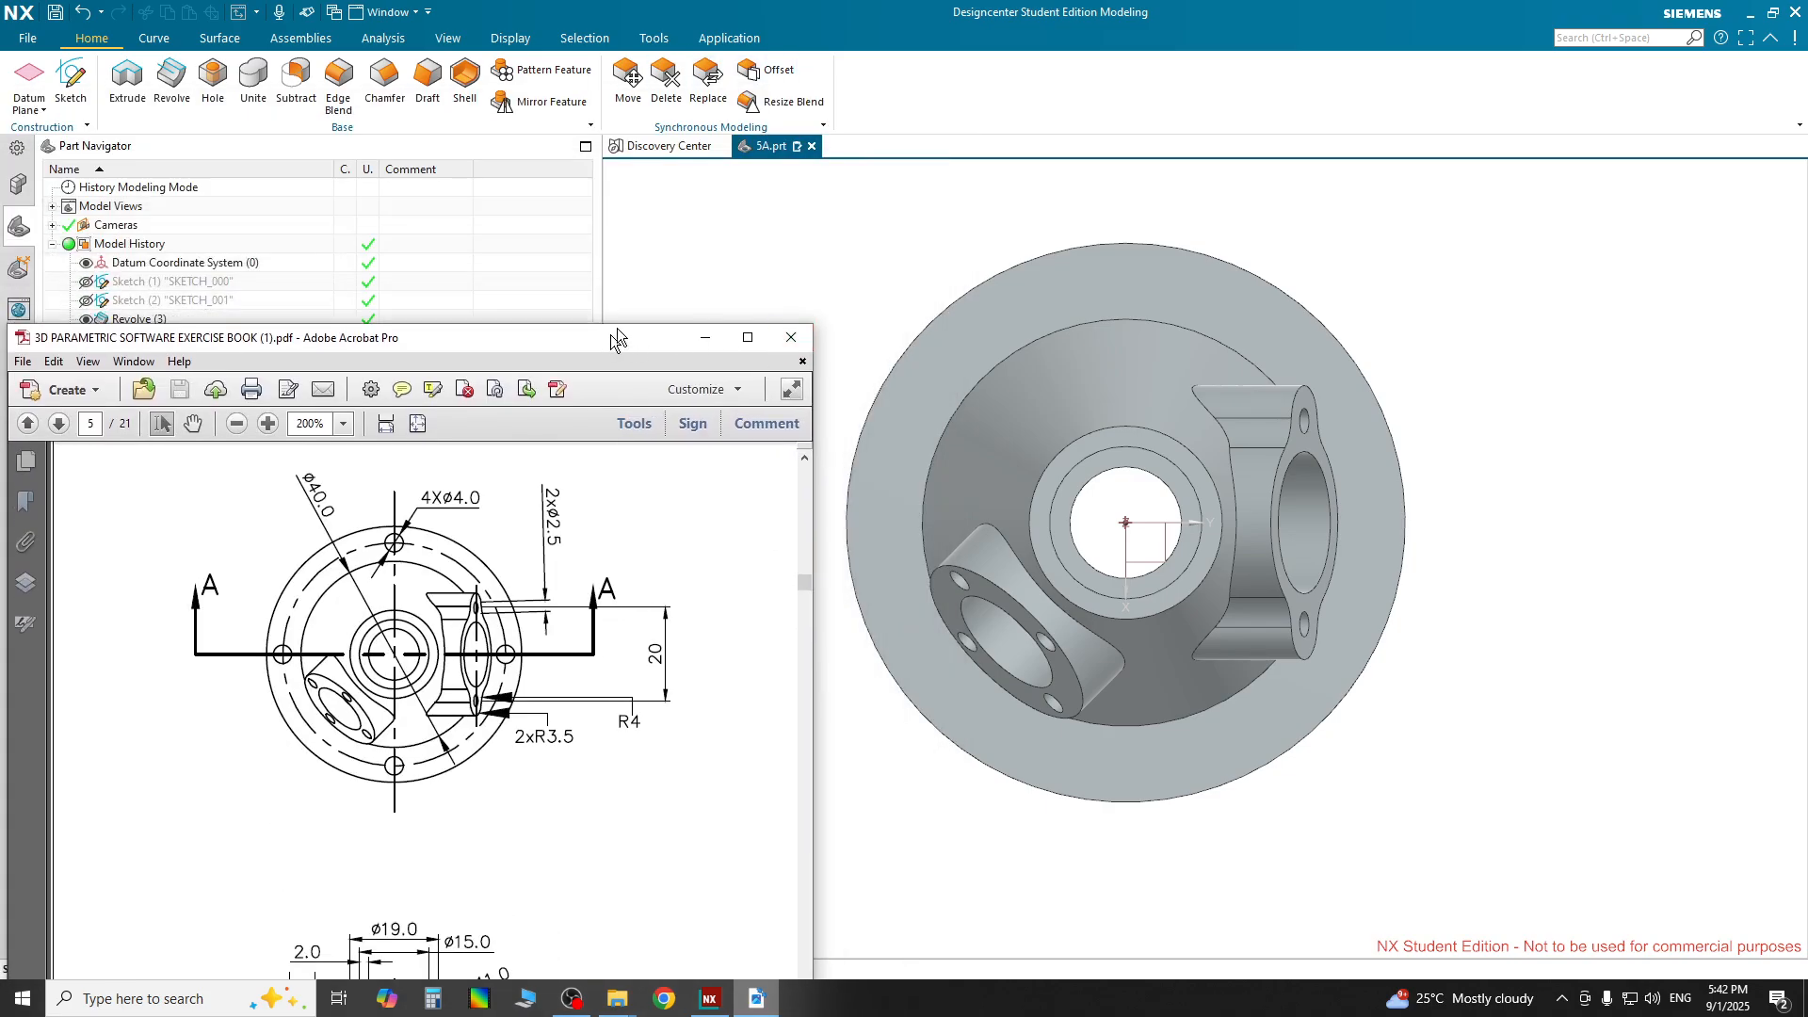
left_click_drag(606, 304, 715, 146)
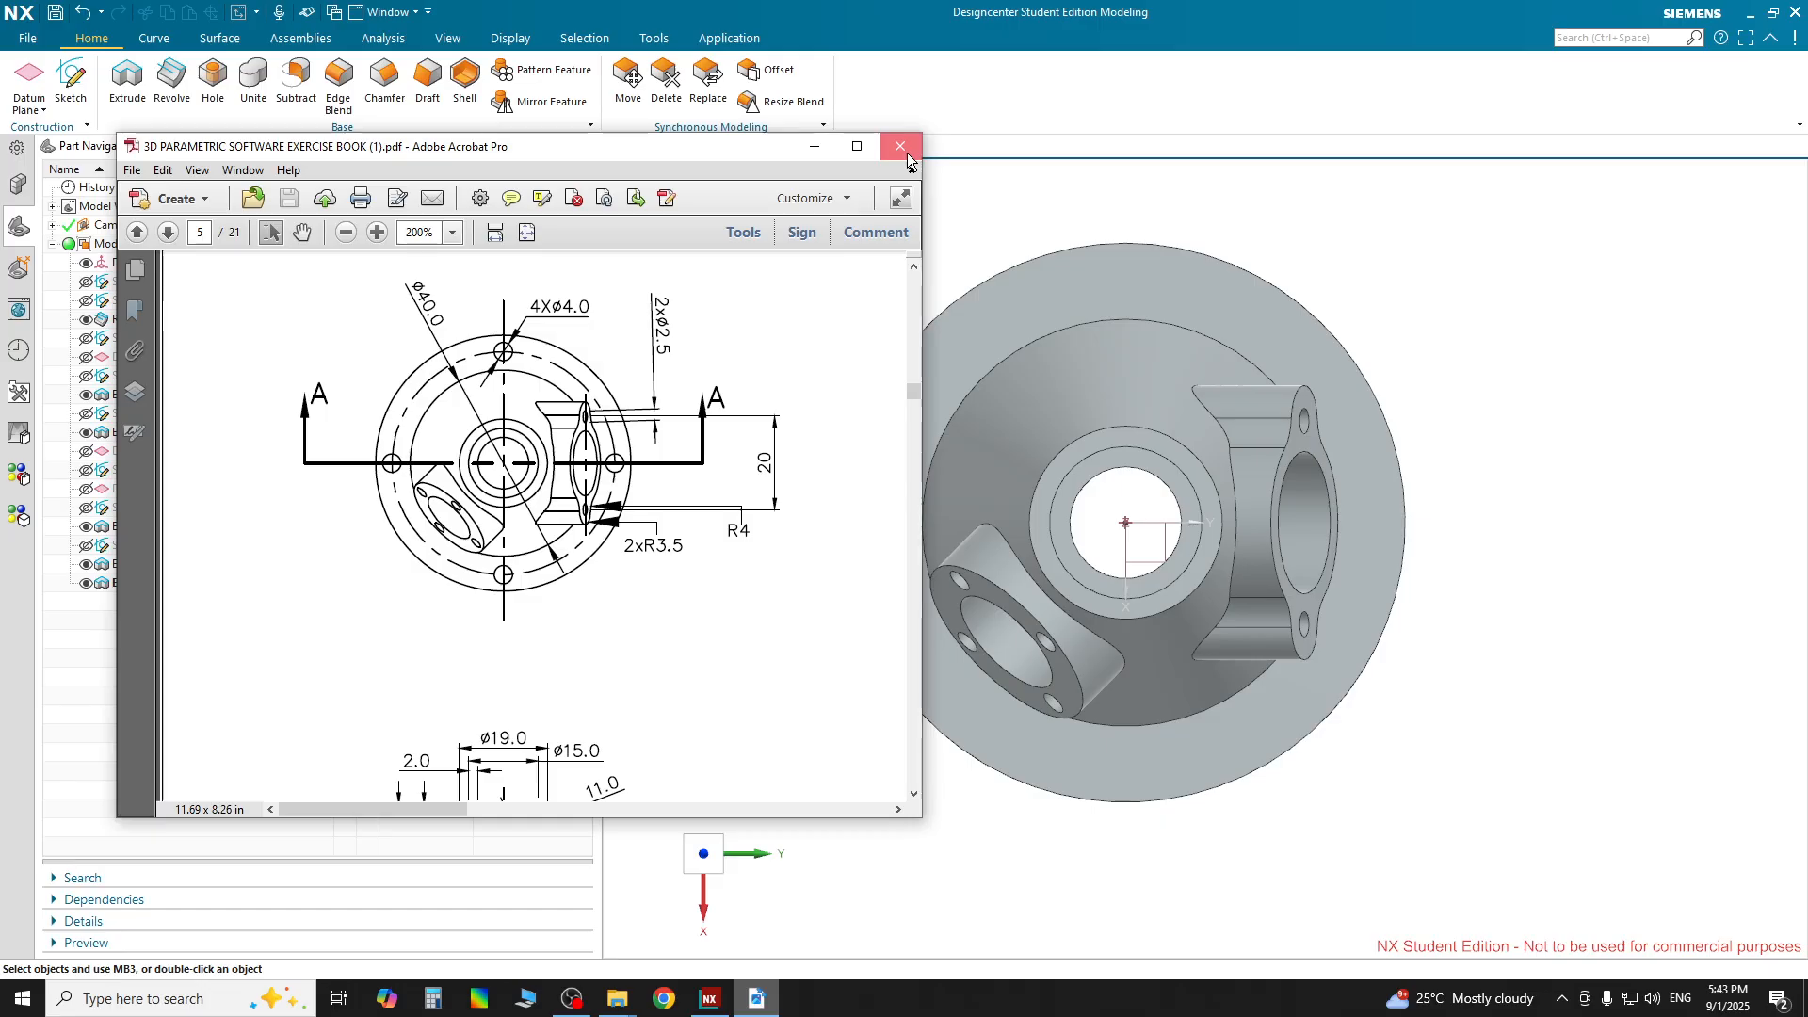
left_click(572, 998)
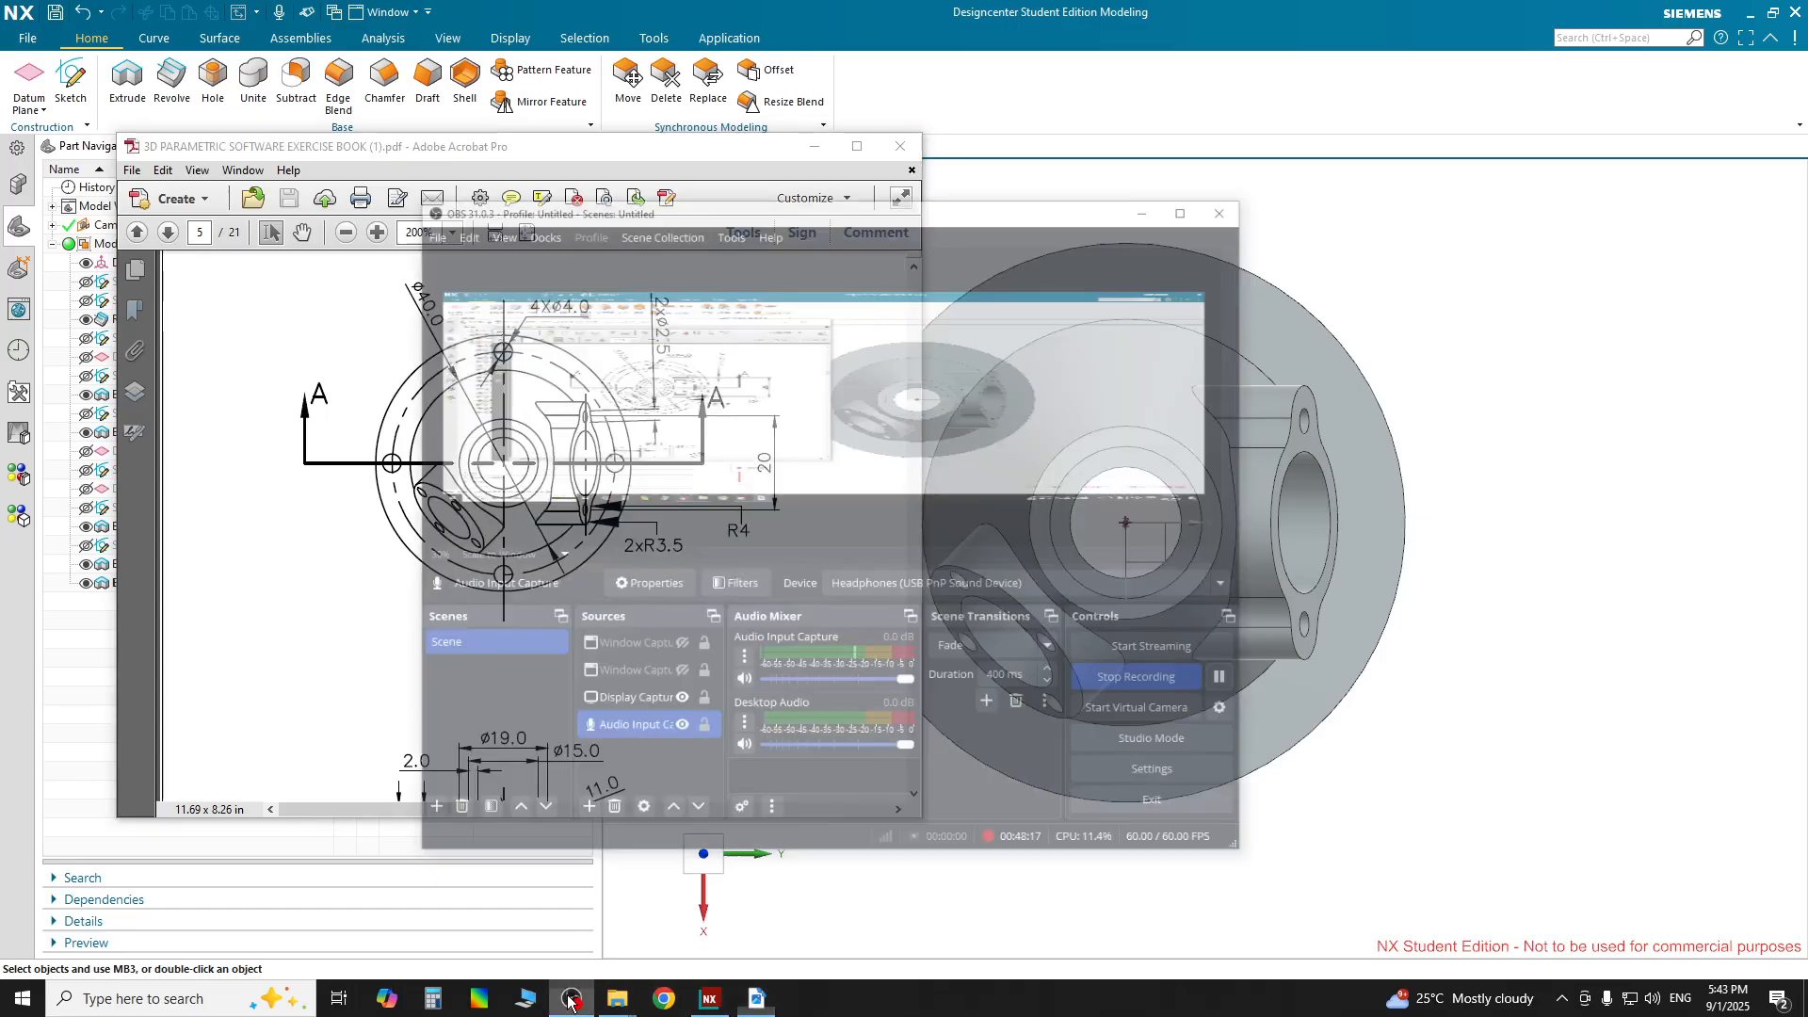